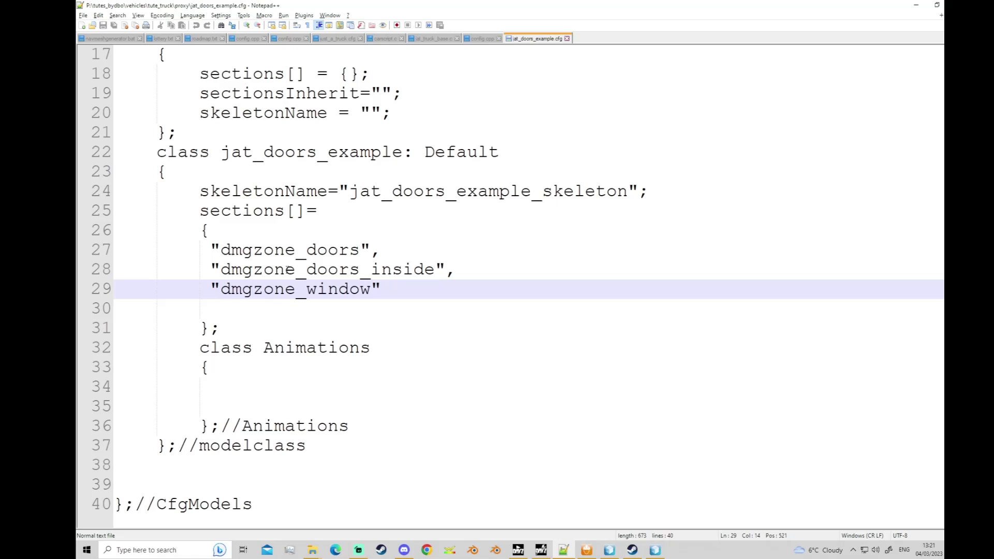
Review the dmgzone_doors, dmgzone_doors_inside and dmgzone_window entries in the sections list of jat_doors_example.cfg.
click(283, 254)
click(282, 271)
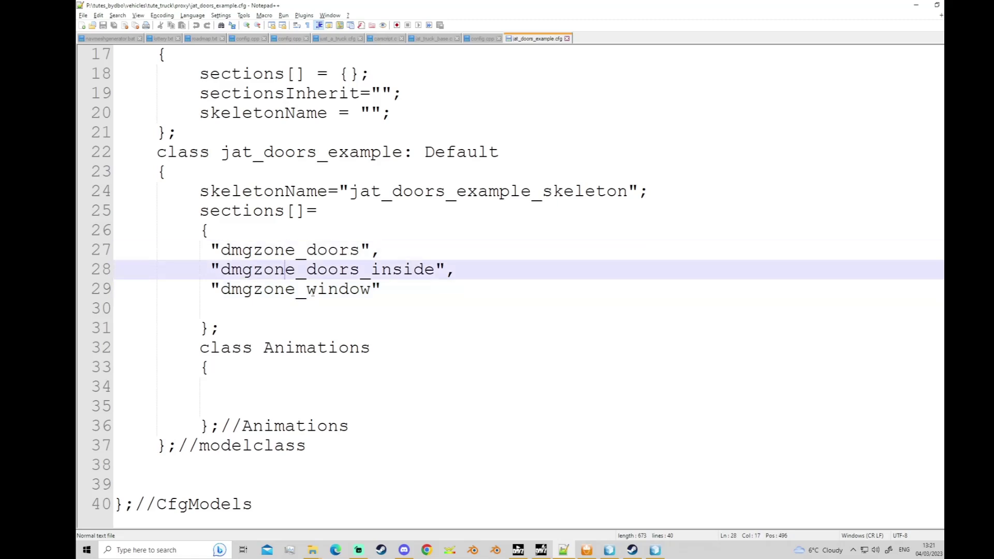
click(291, 289)
click(306, 254)
key(Down)
key(Down)
key(Down)
click(387, 293)
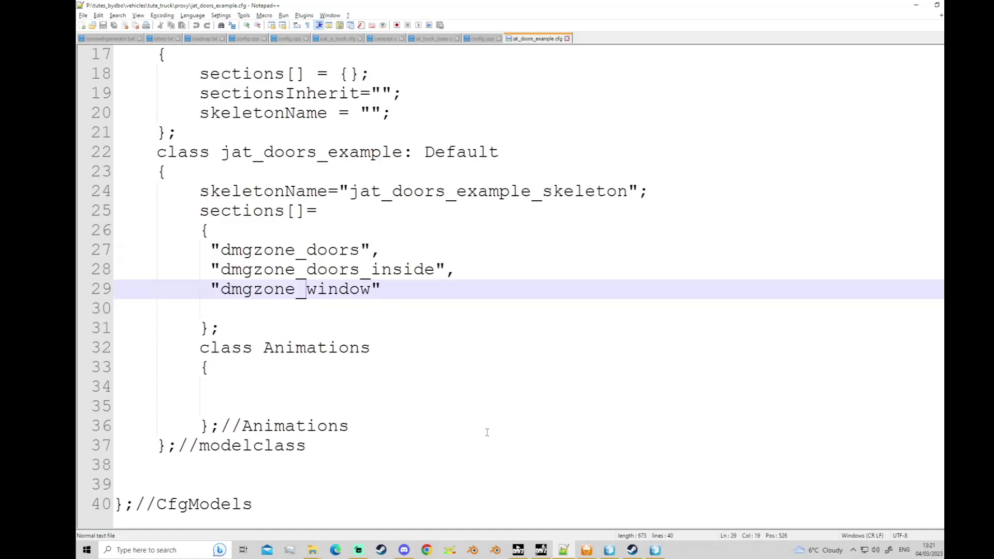
drag(413, 270, 296, 271)
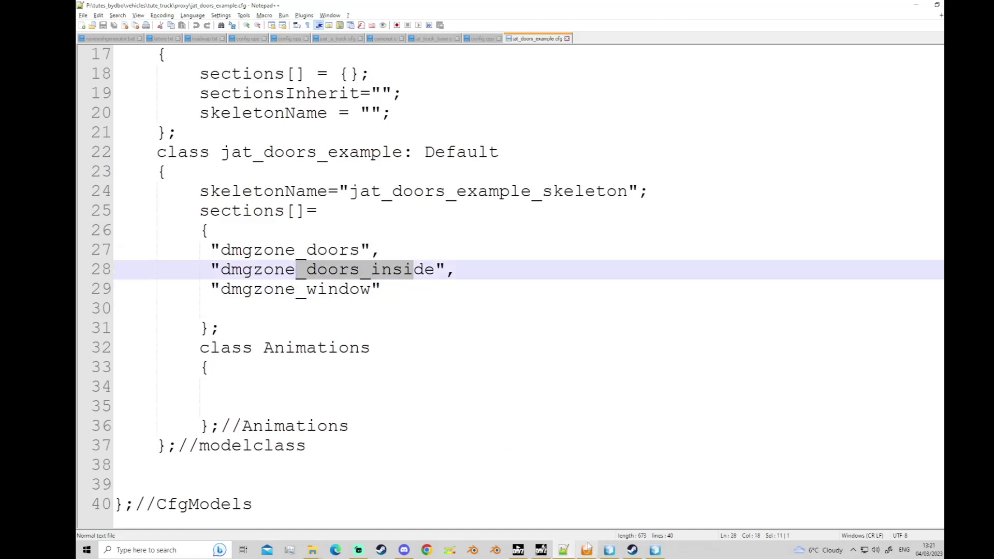
click(587, 549)
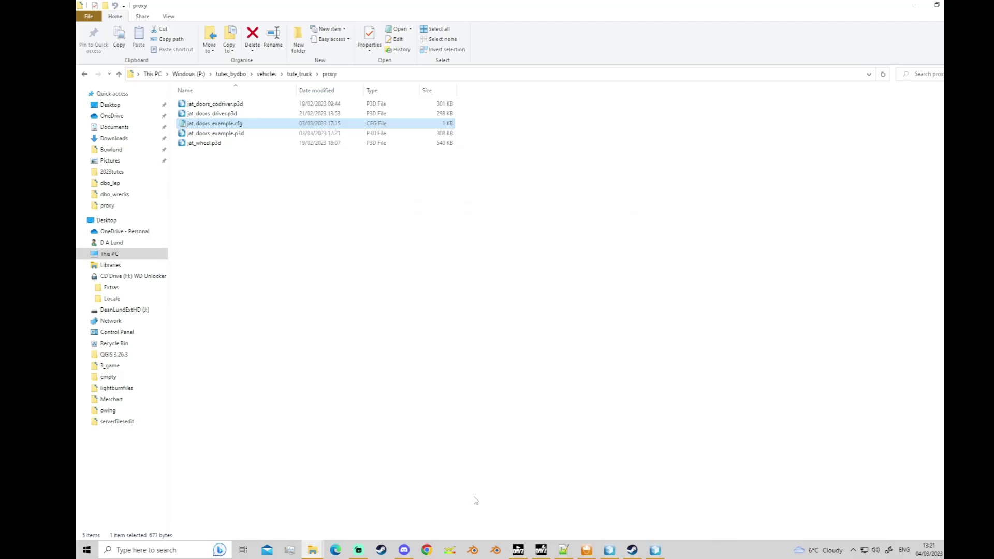
click(564, 550)
scroll(414, 266, up, 2)
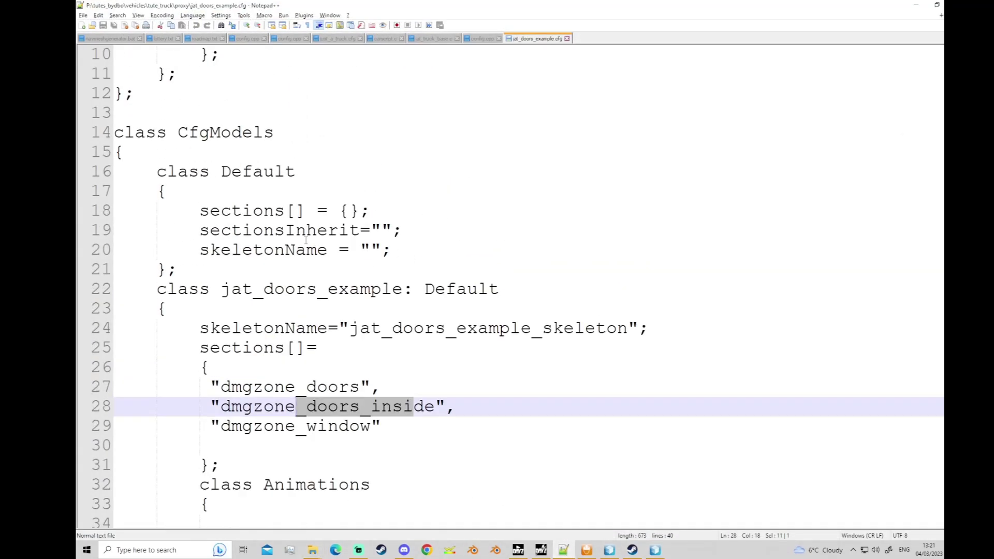
Switch to the wheeled vehicles config.cpp and examine the Window damage zone's component names and Health block.
click(478, 39)
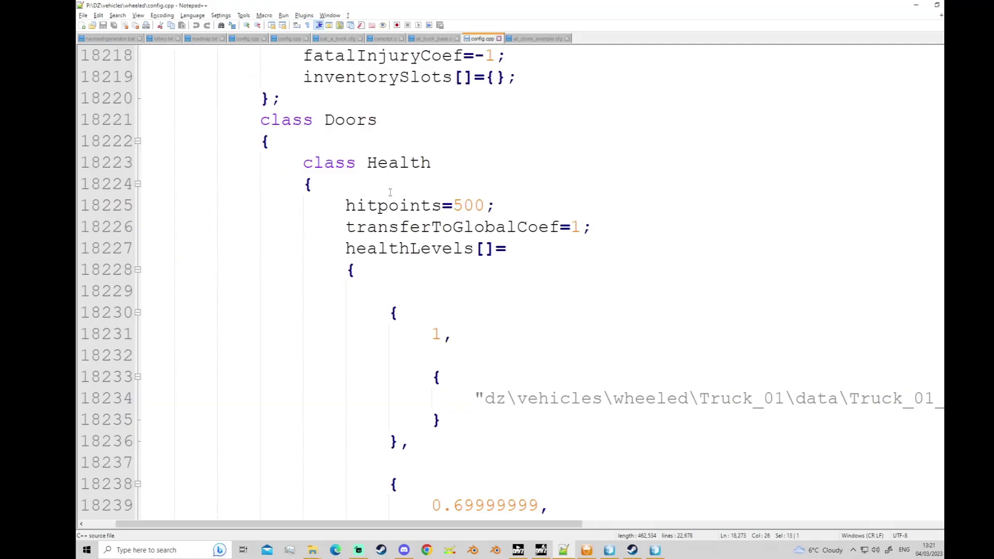
scroll(390, 192, up, 5)
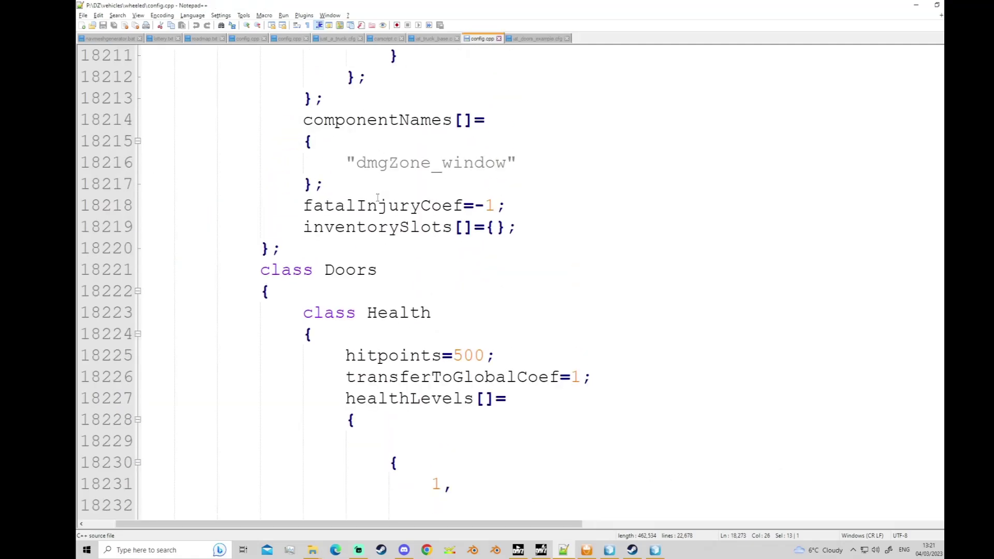
scroll(365, 197, up, 3)
scroll(365, 197, down, 2)
click(291, 351)
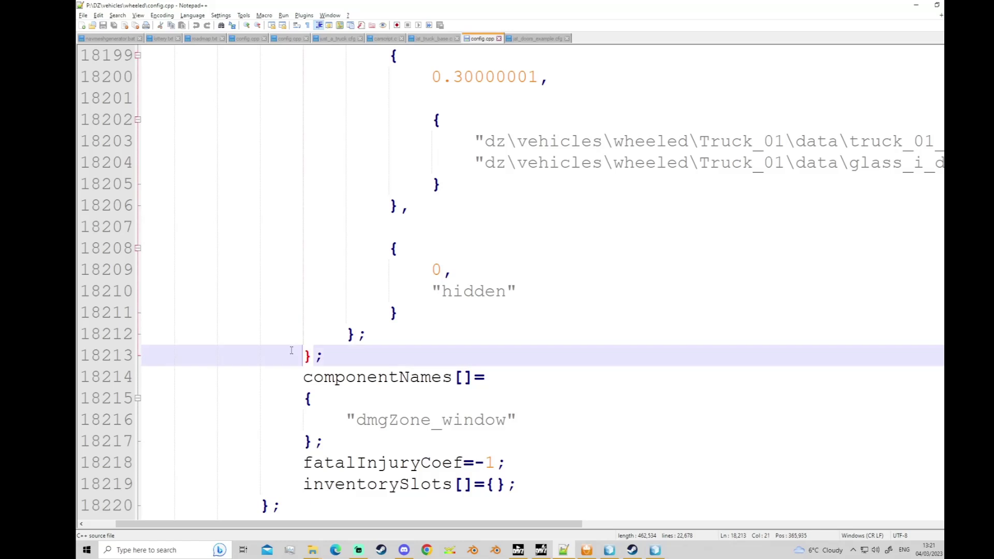
key(ctrl+b)
scroll(223, 207, up, 4)
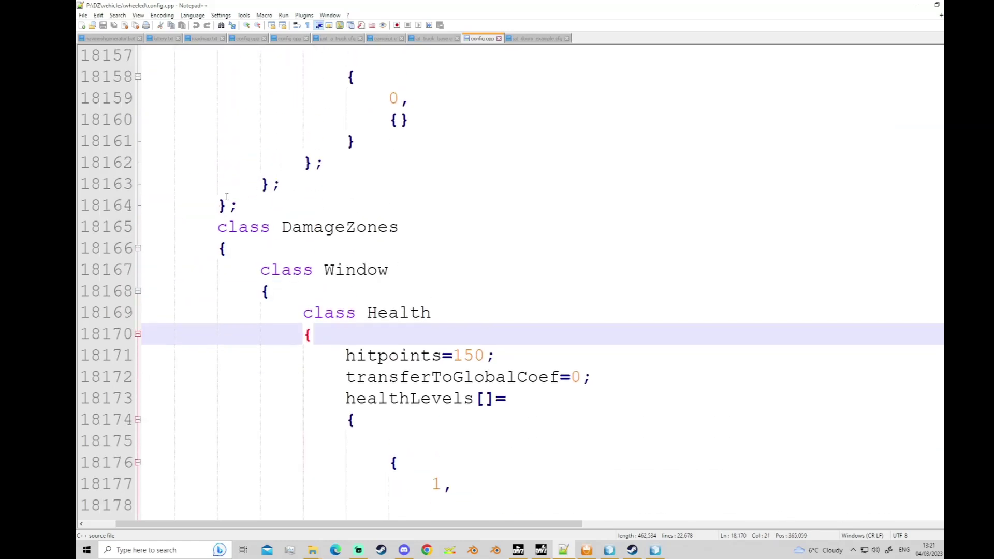
Trace the truck door's DamageSystem from the end of GlobalHealth back up to its inventory slot and hidden selections.
click(220, 206)
key(ctrl+b)
scroll(304, 228, up, 3)
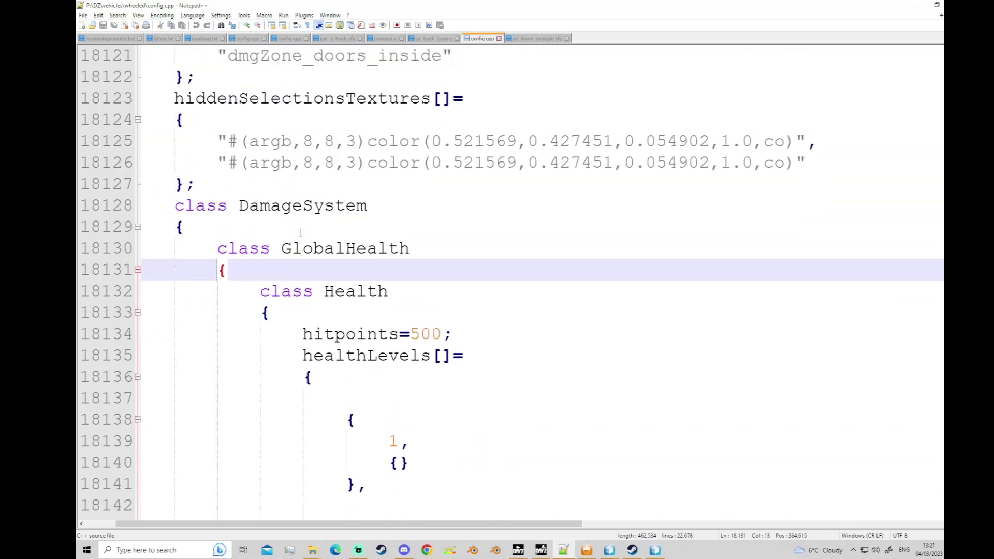
scroll(306, 222, up, 2)
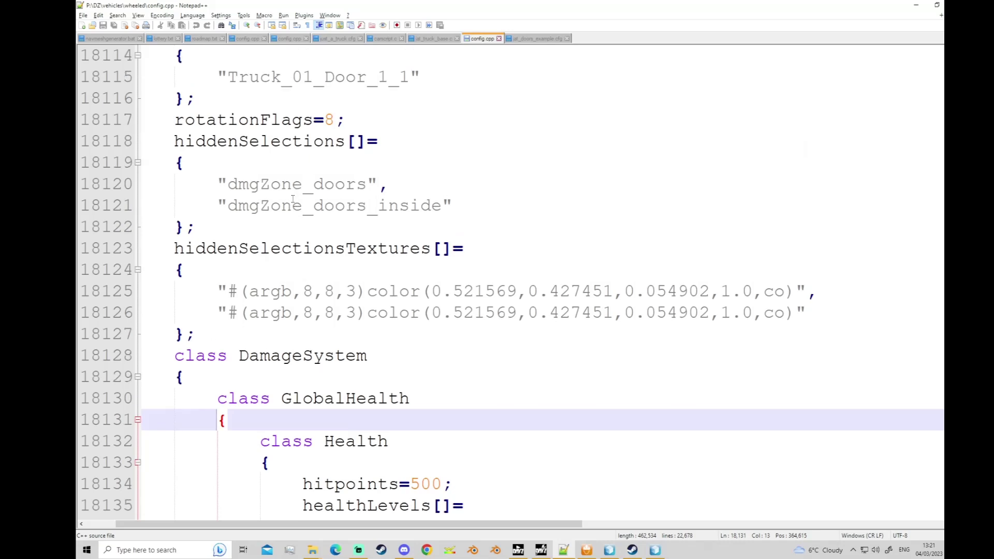
scroll(229, 182, up, 2)
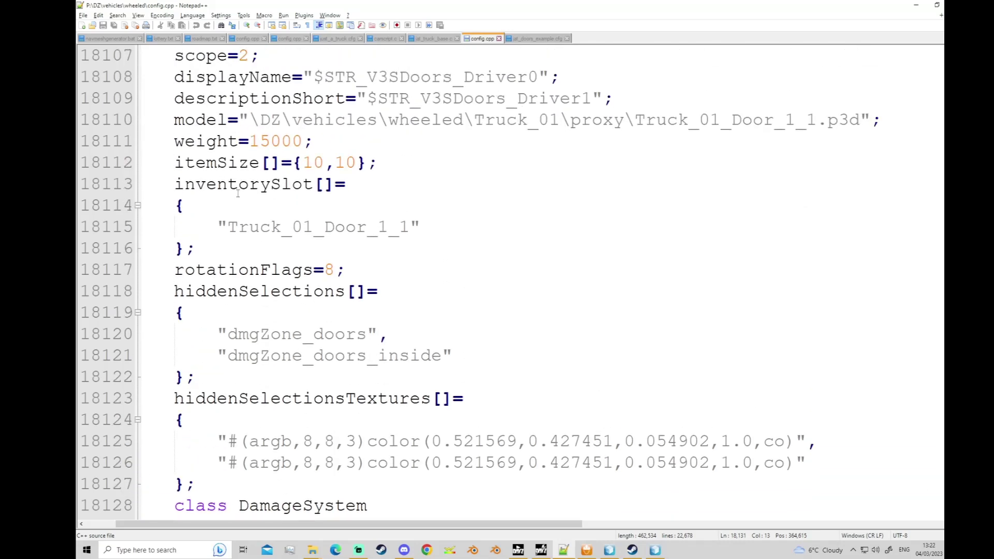
Highlight the Truck_01_Door_1_1 inventory slot name and compare it with the class name and model path.
drag(228, 204, 410, 213)
scroll(386, 212, up, 2)
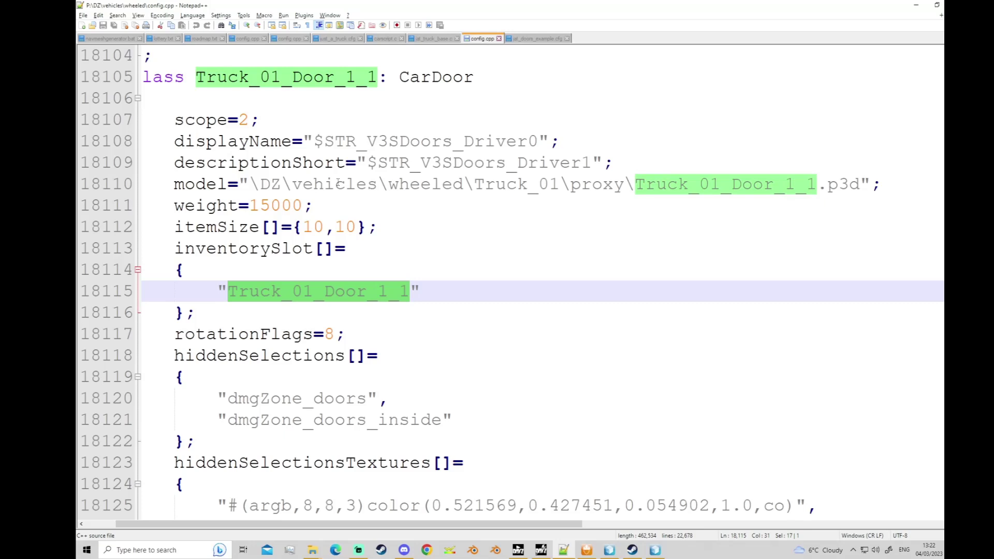
scroll(310, 176, down, 4)
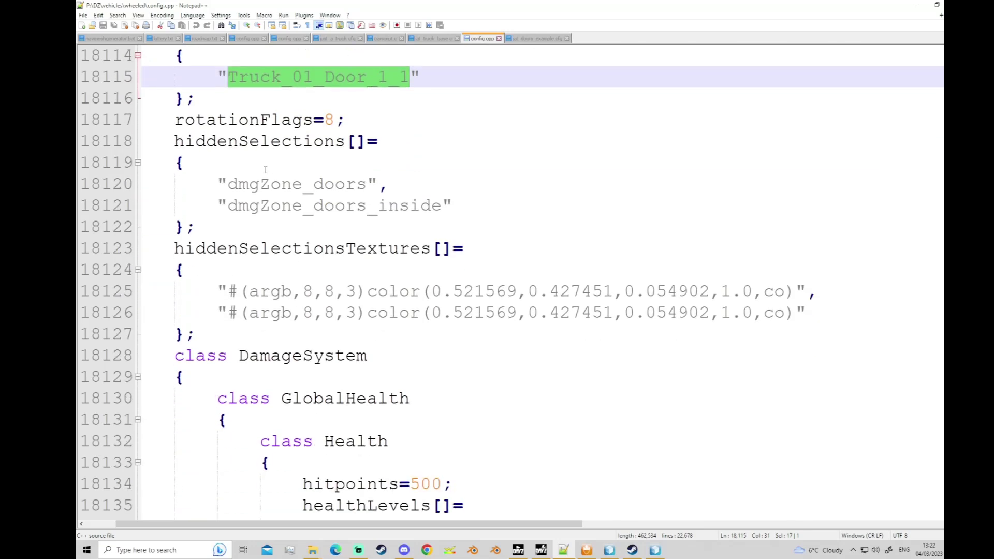
Compare the door's two hiddenSelections entries with the colour entries in its hiddenSelectionsTextures list.
click(260, 158)
drag(452, 206, 222, 184)
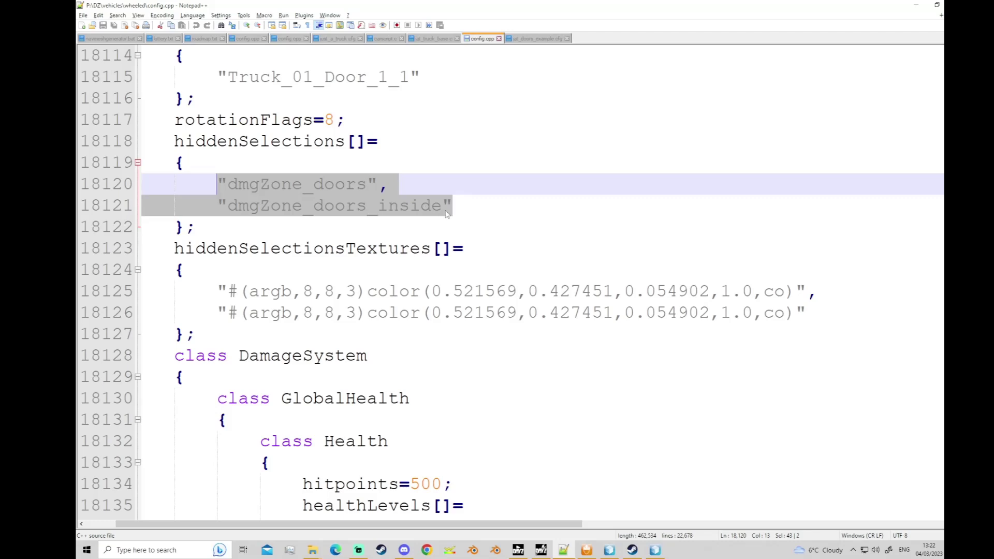
scroll(388, 266, down, 1)
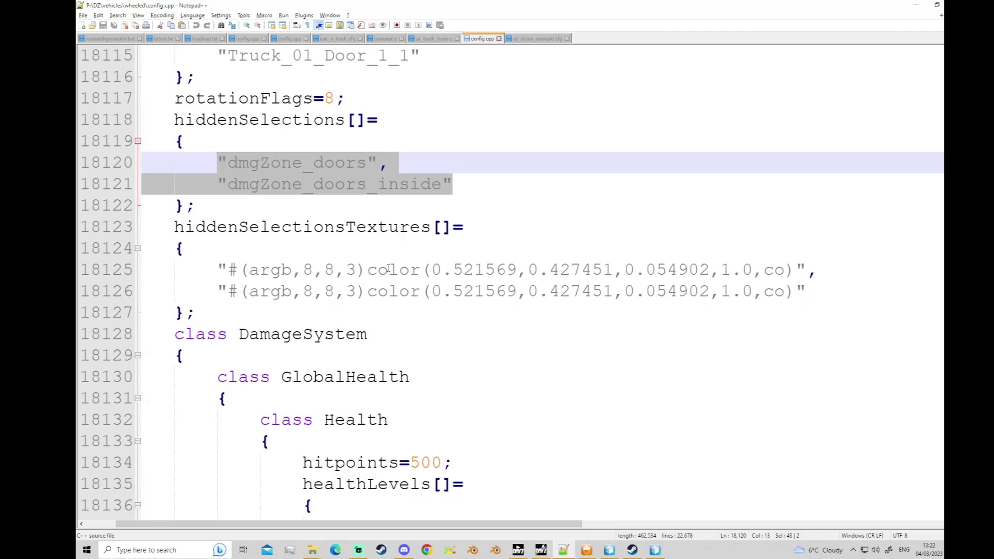
scroll(388, 266, down, 1)
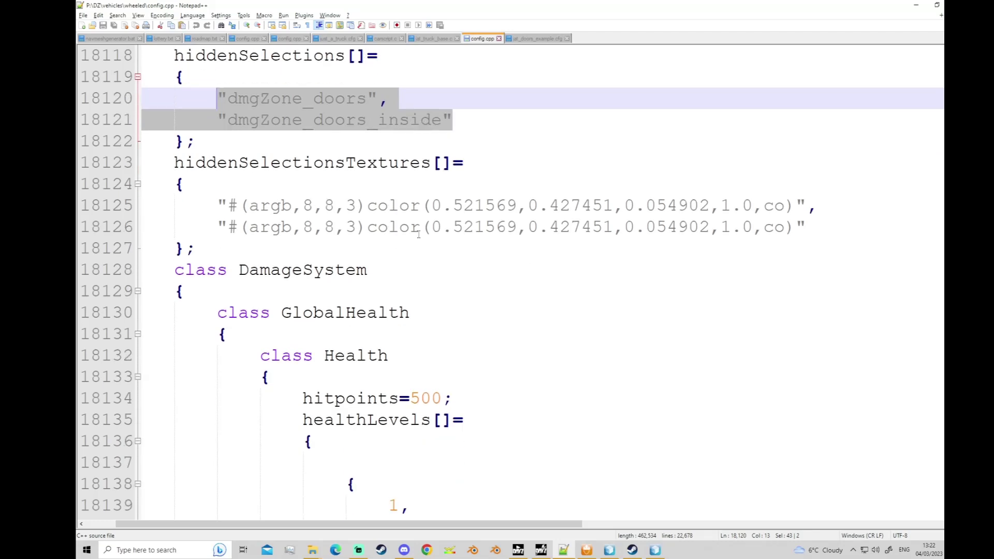
drag(394, 205, 427, 226)
click(427, 227)
click(339, 163)
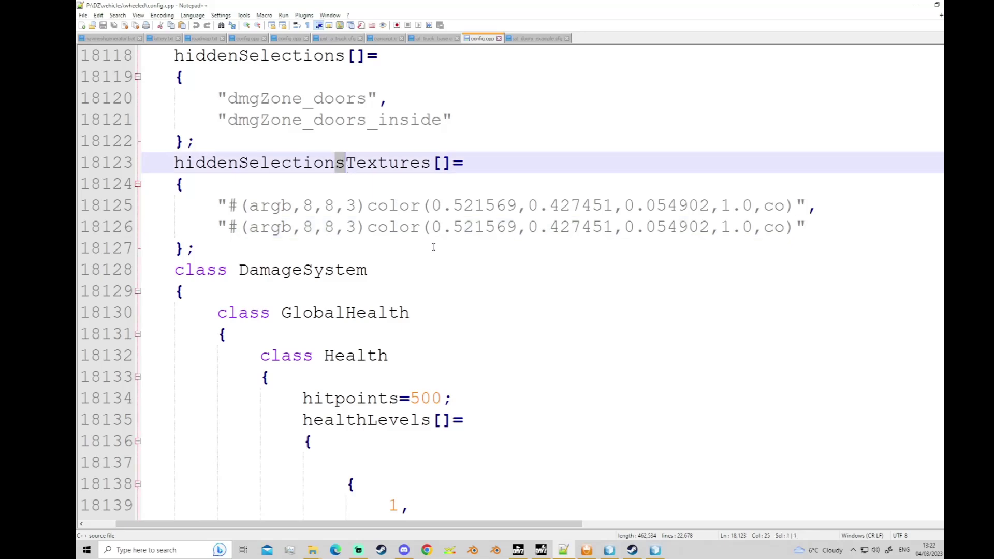
click(432, 246)
scroll(454, 342, down, 2)
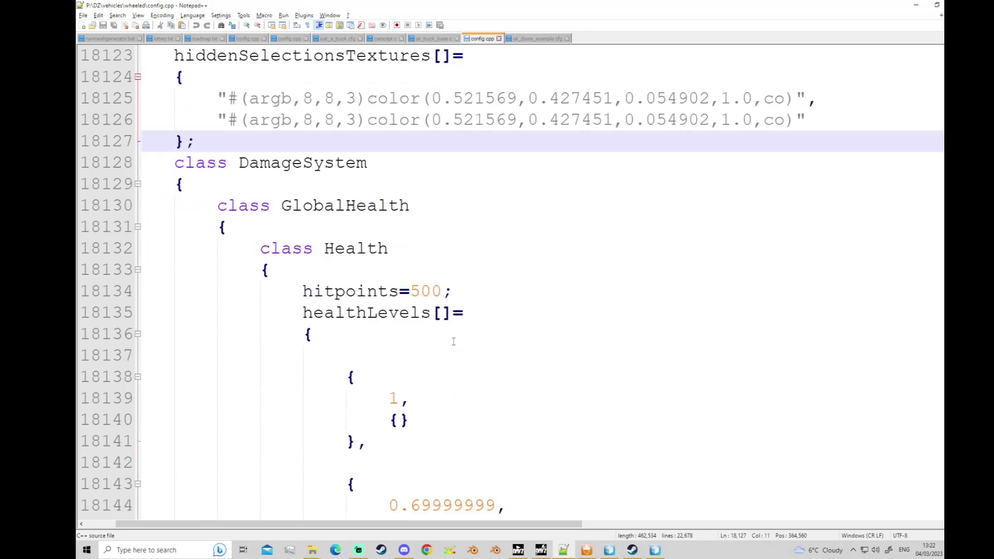
Switch to Object Builder for DayZ and close the untitled model without saving it.
click(611, 550)
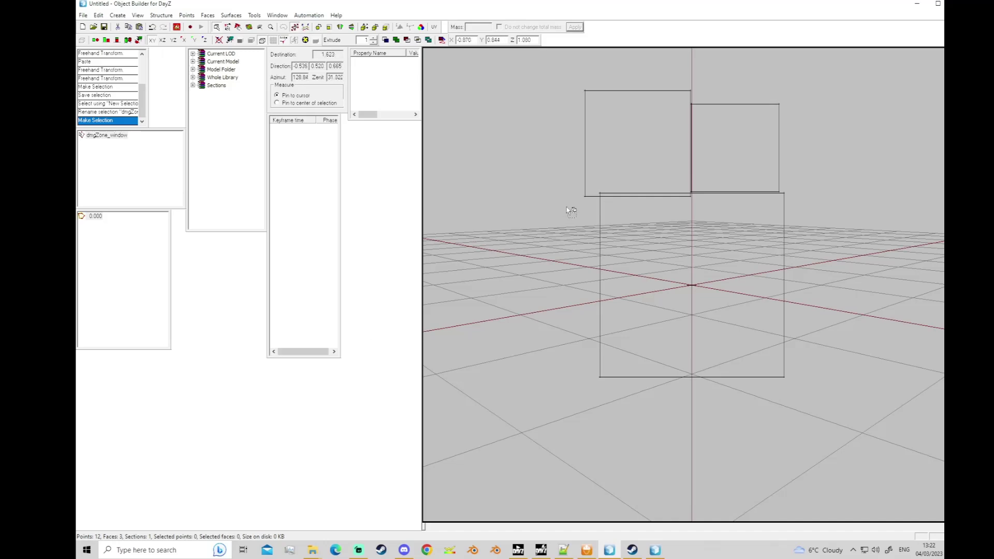
click(958, 3)
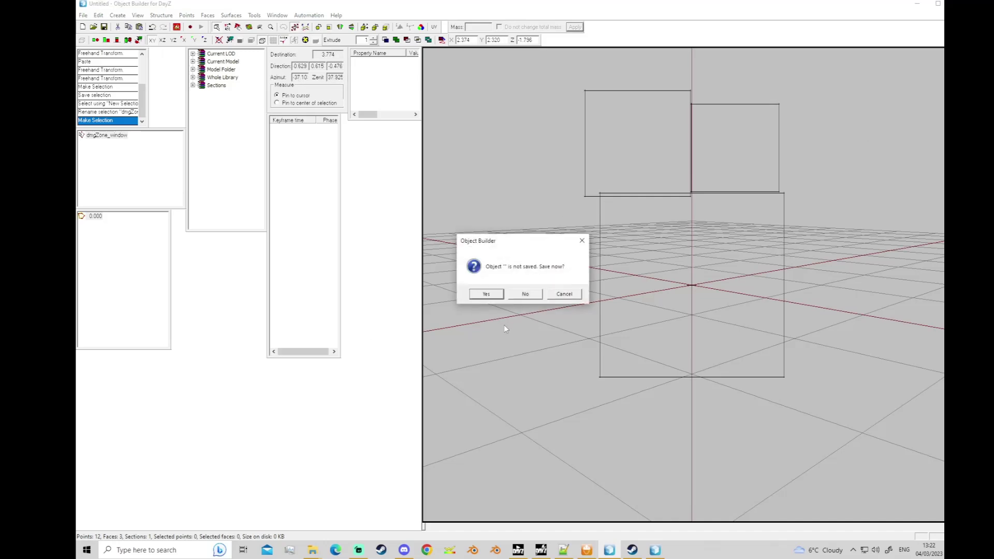
click(525, 294)
Switch to jat_doors_example.p3d in Object Builder for Arma 3 and inspect the dmgzone_doors_inside and dmgzone_doors selections.
click(634, 549)
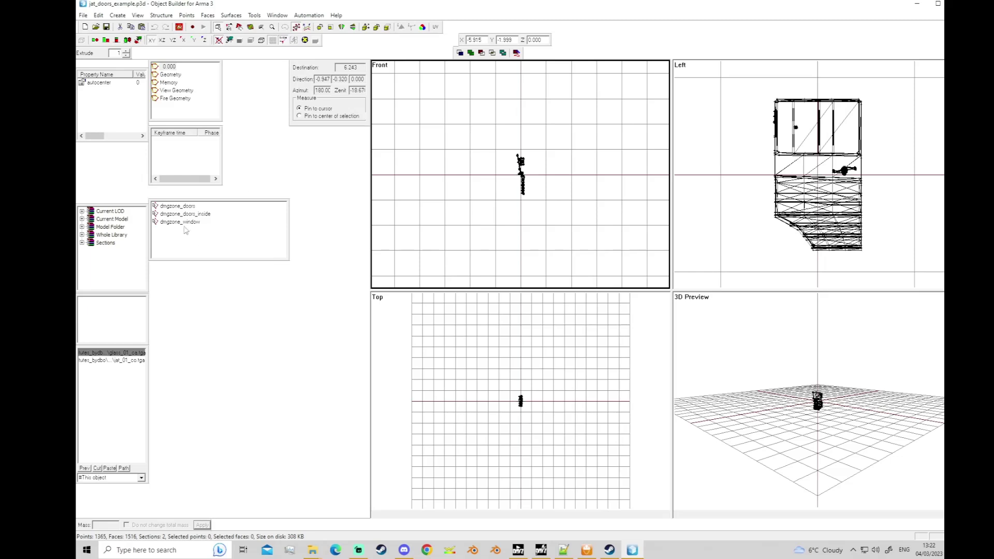
click(185, 214)
scroll(553, 208, up, 2)
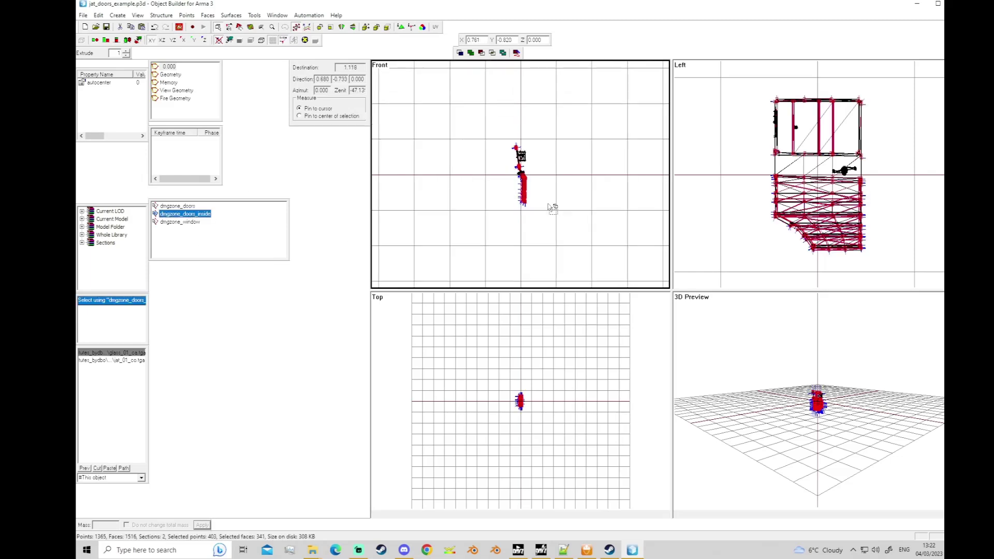
scroll(553, 208, up, 5)
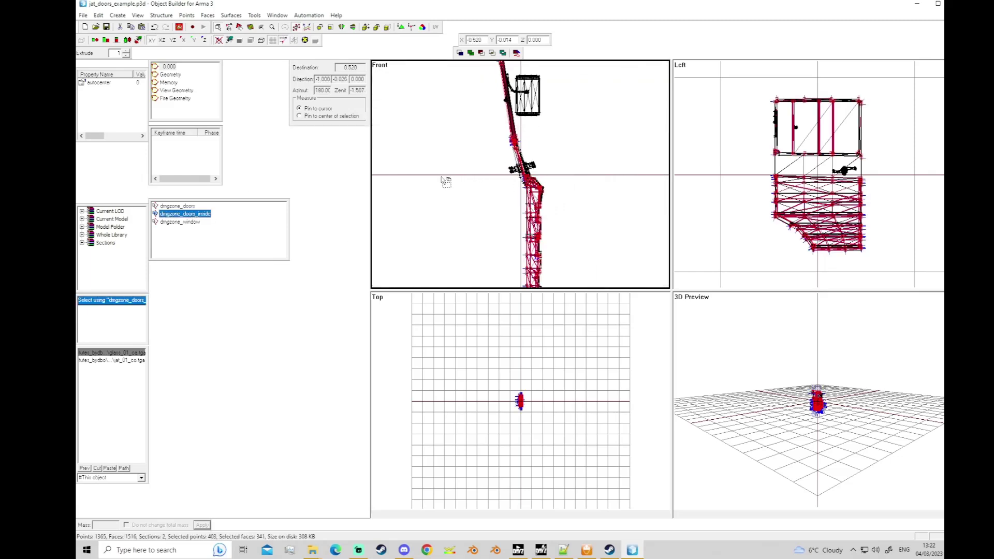
click(177, 206)
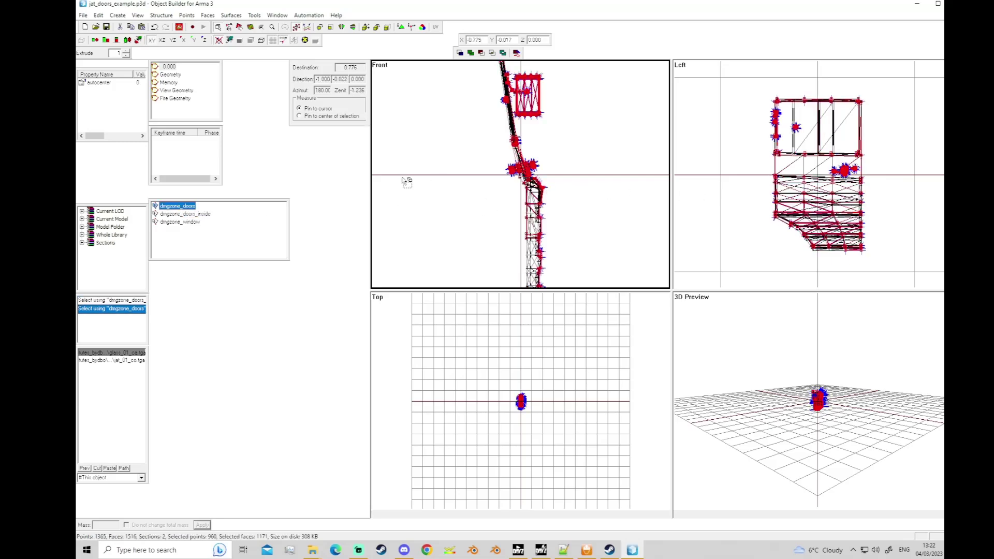
Select dmgzone_window and examine the window faces it covers in the side view of the door.
click(179, 221)
scroll(825, 143, up, 1)
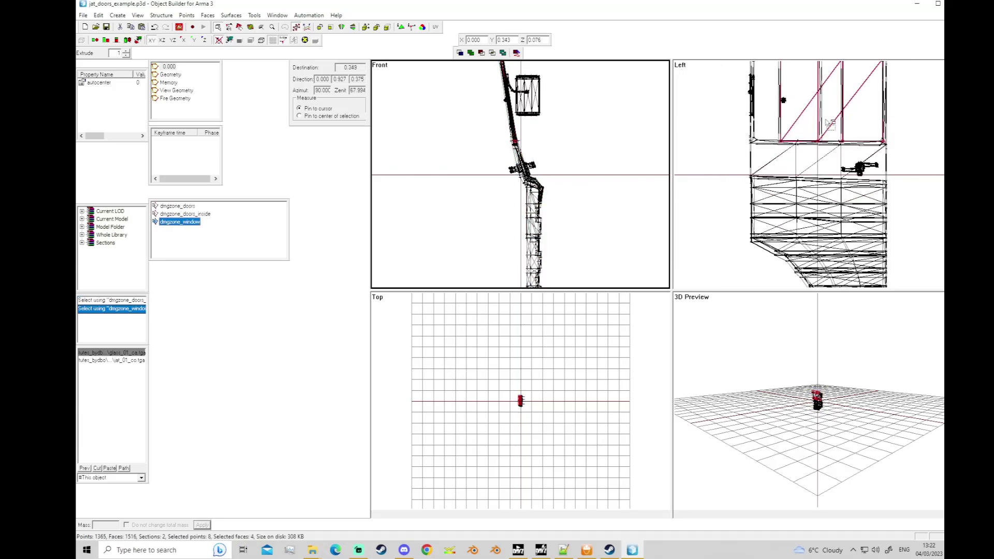
scroll(820, 137, down, 1)
scroll(815, 130, up, 1)
scroll(810, 123, down, 1)
scroll(811, 124, up, 2)
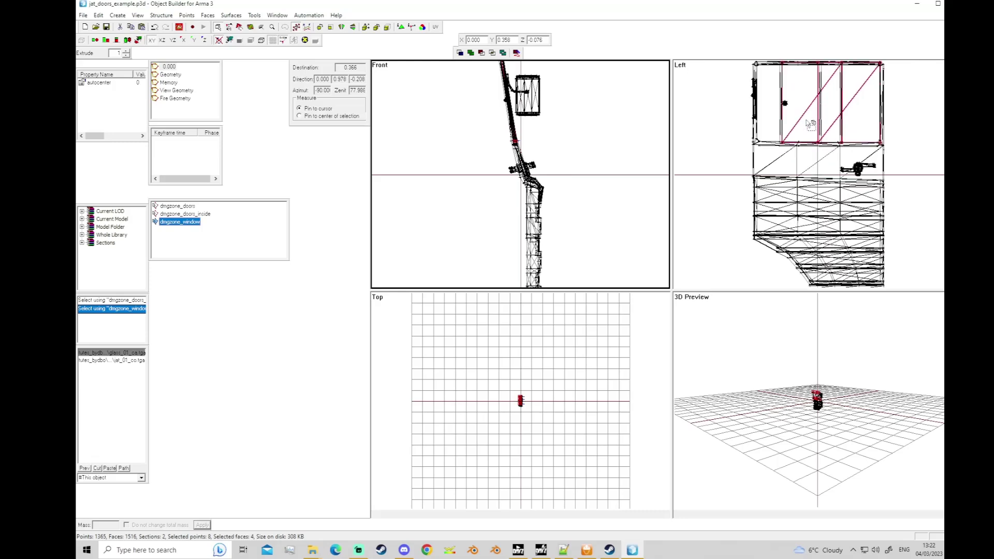
scroll(810, 124, down, 1)
scroll(806, 123, up, 2)
scroll(806, 123, down, 4)
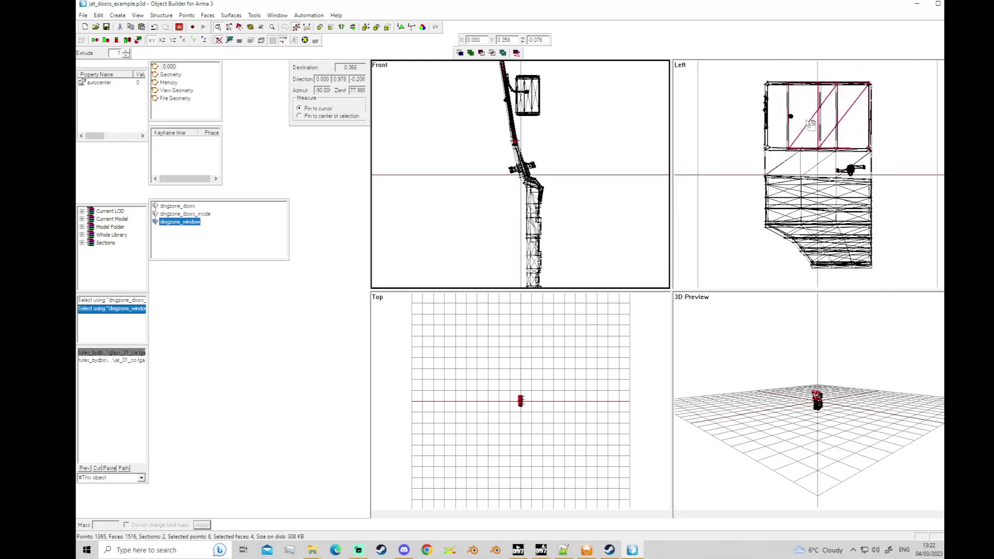
scroll(807, 123, up, 3)
scroll(811, 124, down, 1)
scroll(810, 124, up, 1)
scroll(811, 124, up, 1)
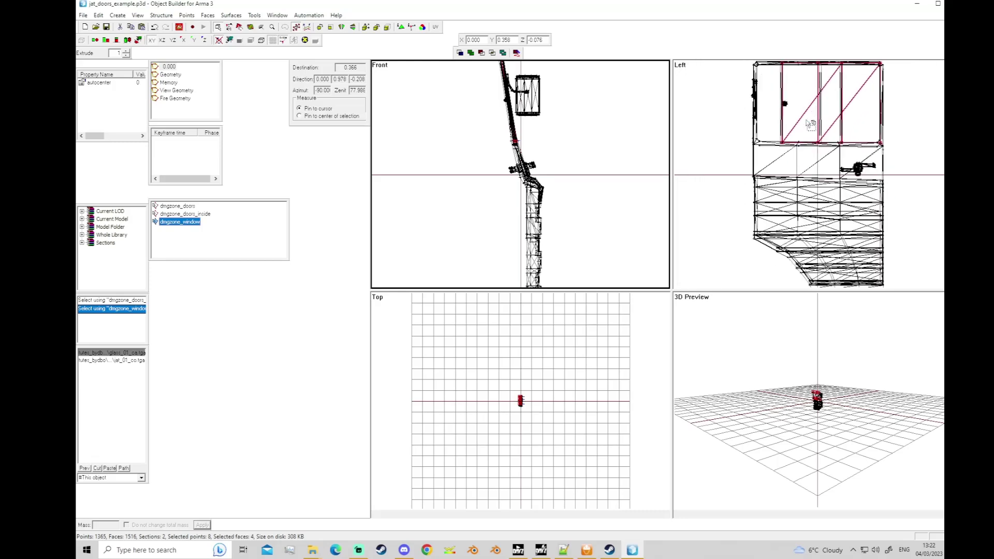
scroll(809, 125, down, 2)
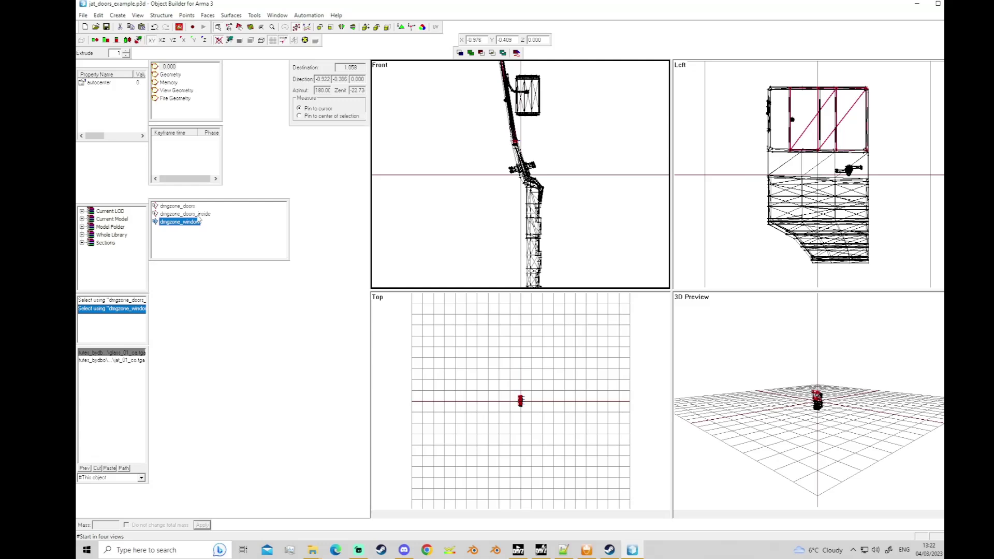
Select dmgzone_doors_inside again, examine its faces in the side and front views, and clear the selection.
click(185, 214)
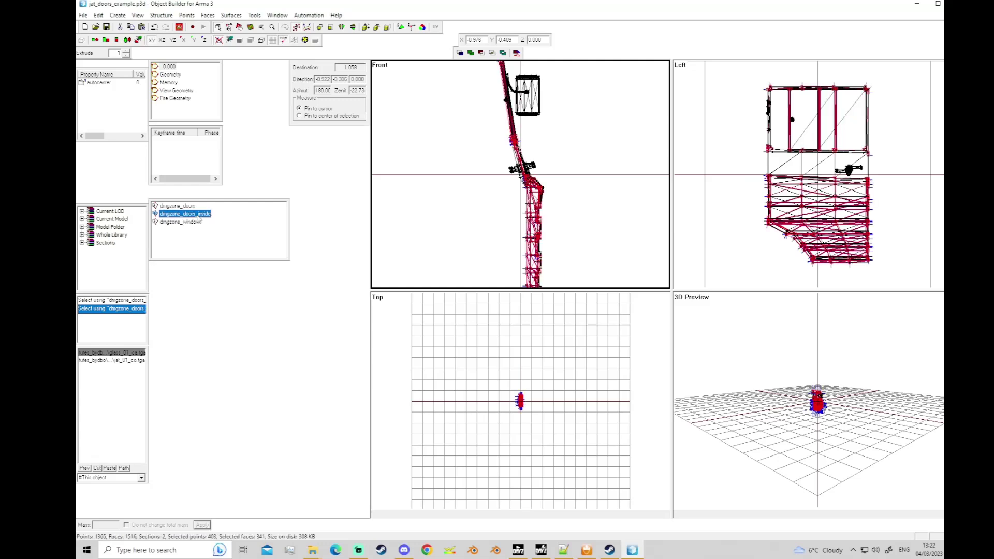
scroll(807, 212, up, 2)
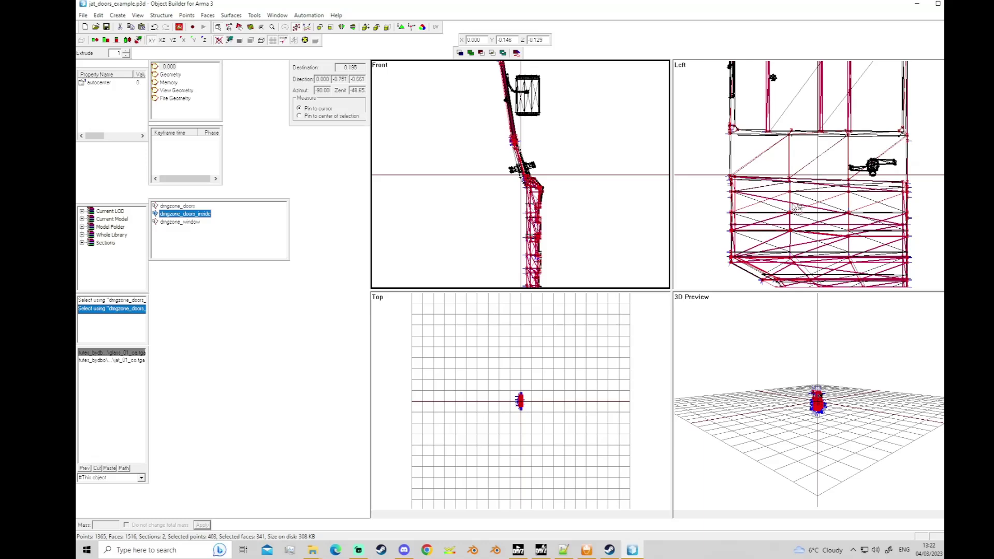
scroll(797, 208, down, 3)
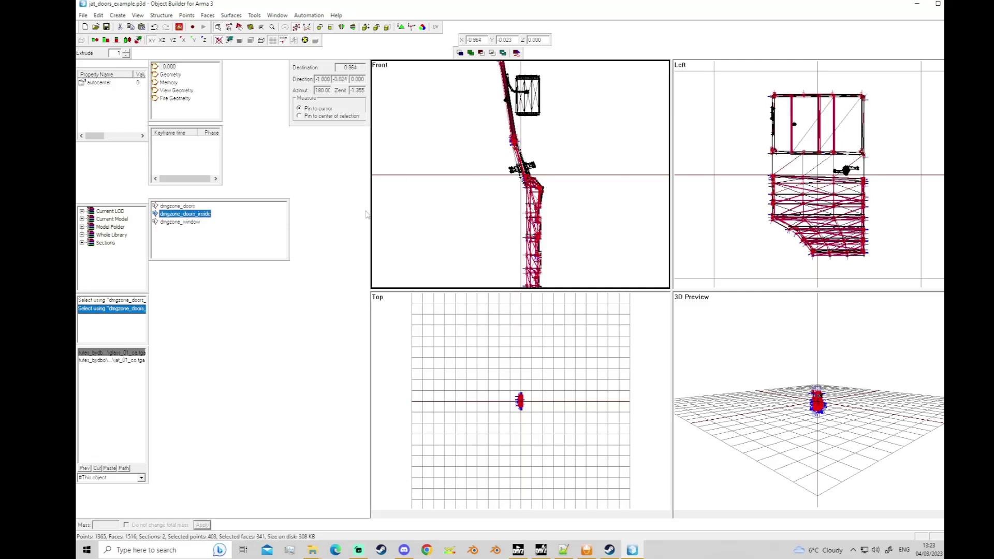
scroll(450, 214, down, 1)
scroll(449, 214, up, 2)
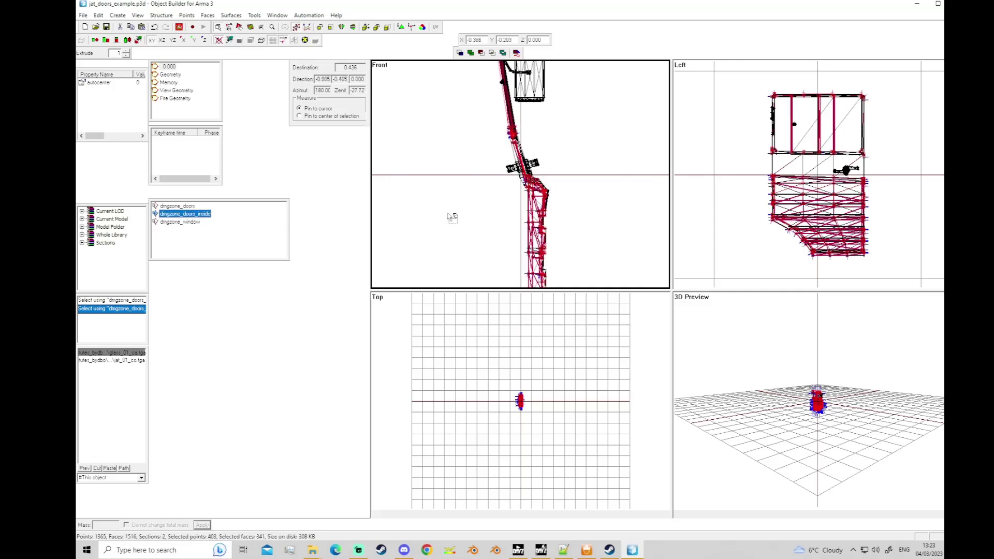
click(446, 211)
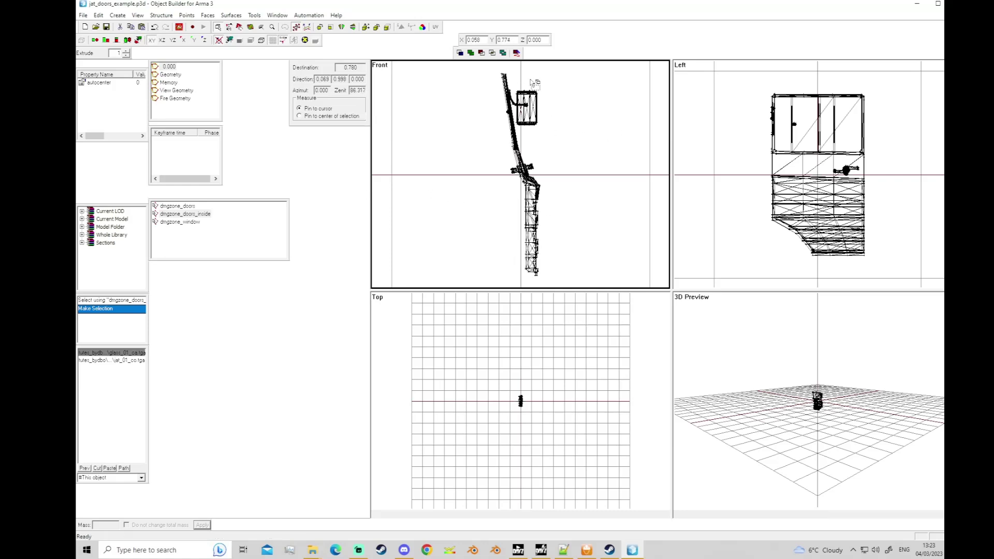
Switch to Notepad++ and find the material paths in the Window damage zone's healthLevels in the DZ wheeled config.cpp.
scroll(457, 154, up, 2)
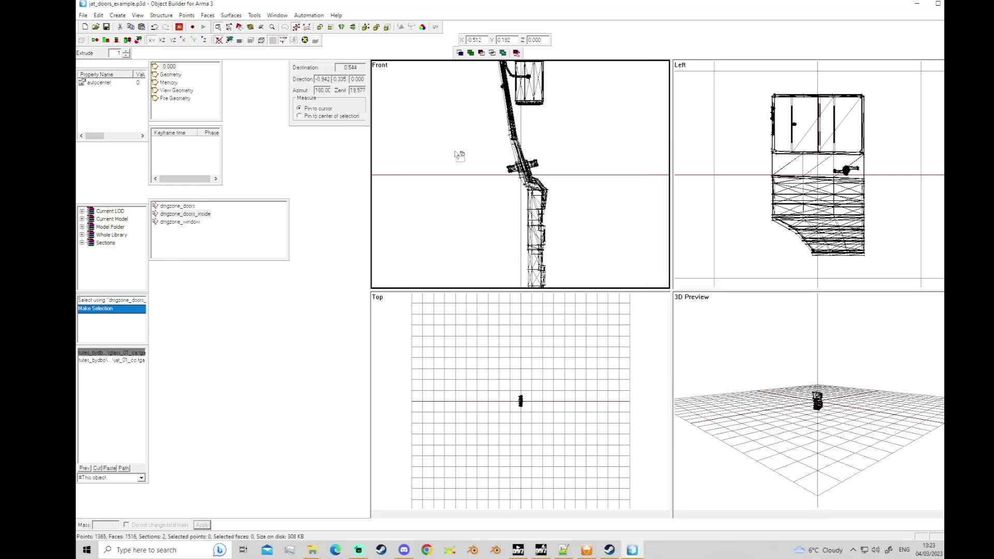
scroll(459, 155, down, 1)
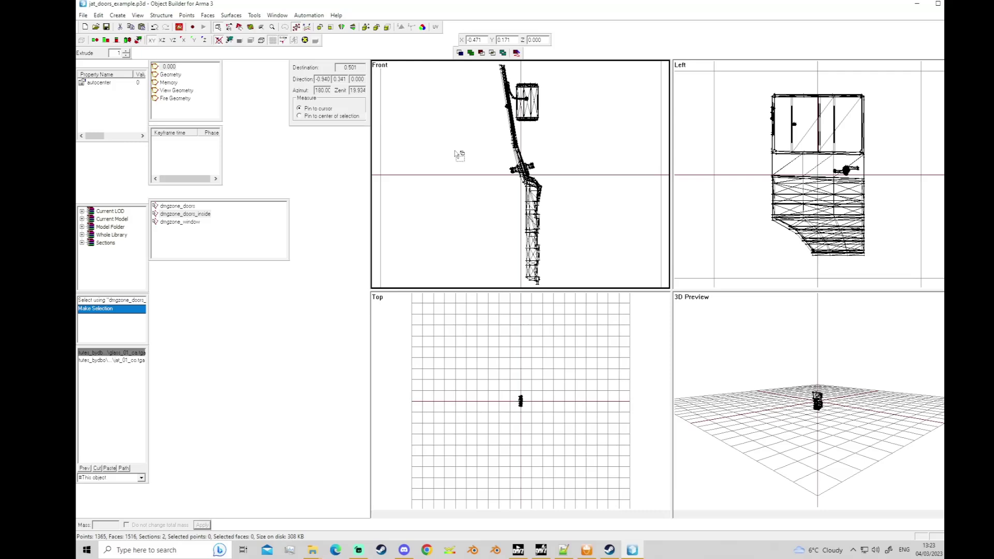
scroll(456, 153, down, 1)
click(564, 550)
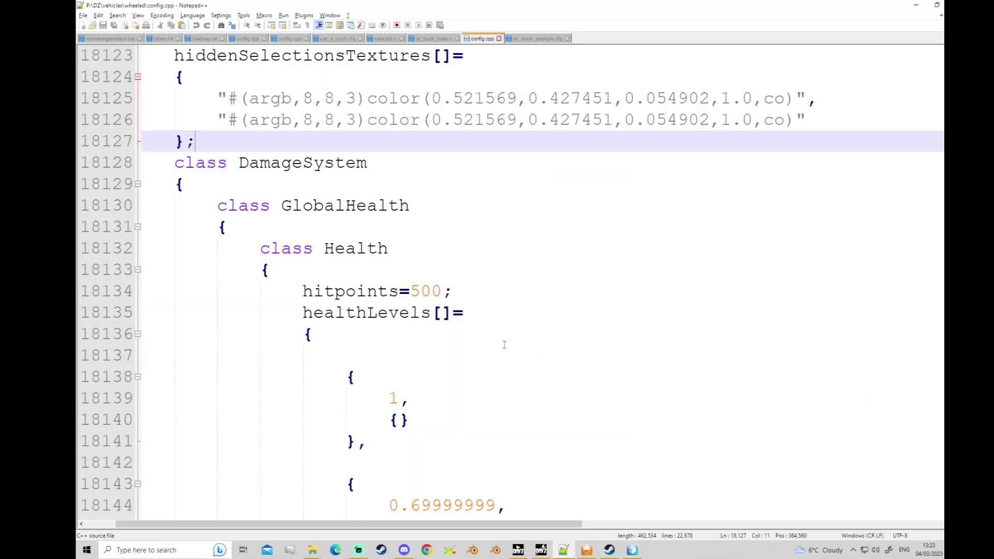
scroll(504, 345, down, 9)
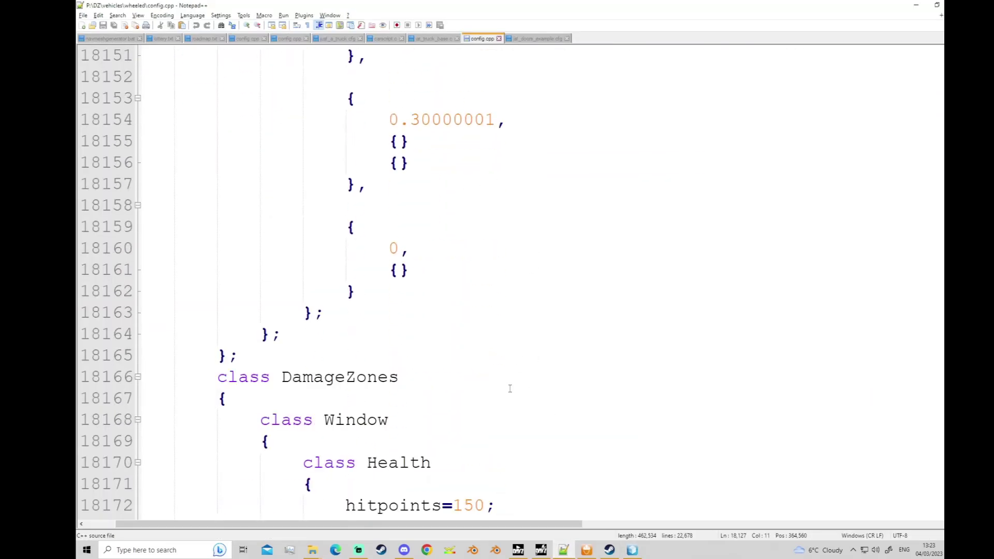
scroll(509, 389, down, 5)
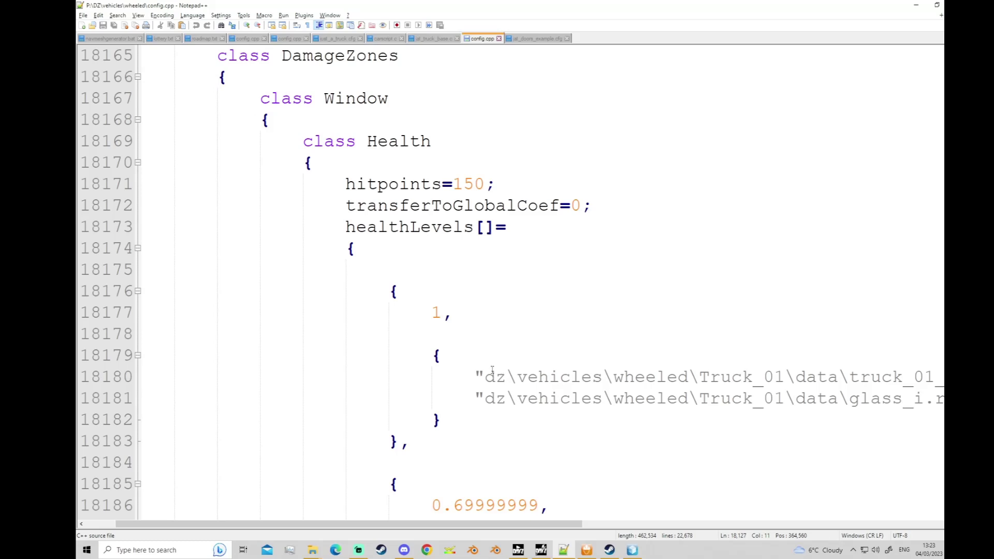
drag(407, 524, 566, 524)
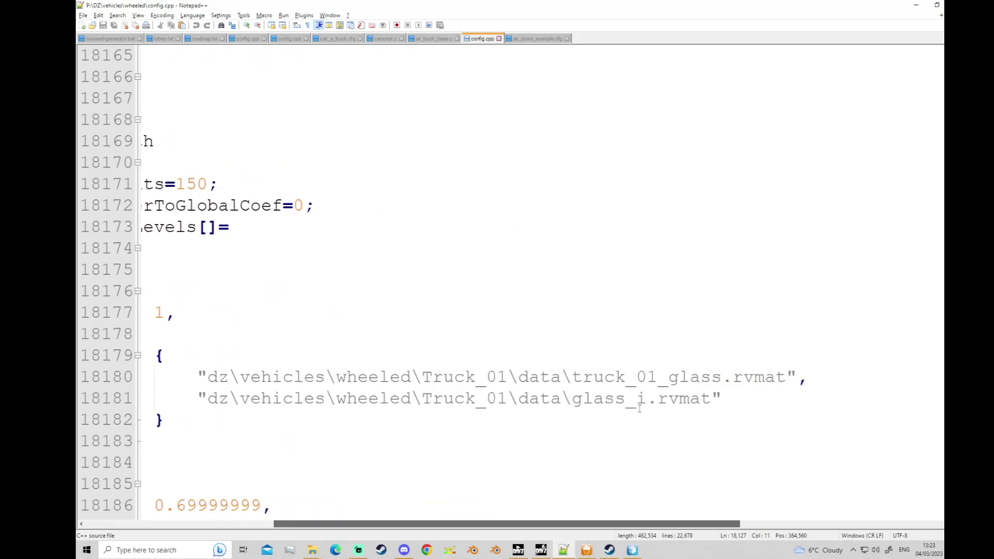
Highlight truck_01 in the truck_01_glass.rvmat path of the Window zone's health level 1.
drag(659, 377, 572, 377)
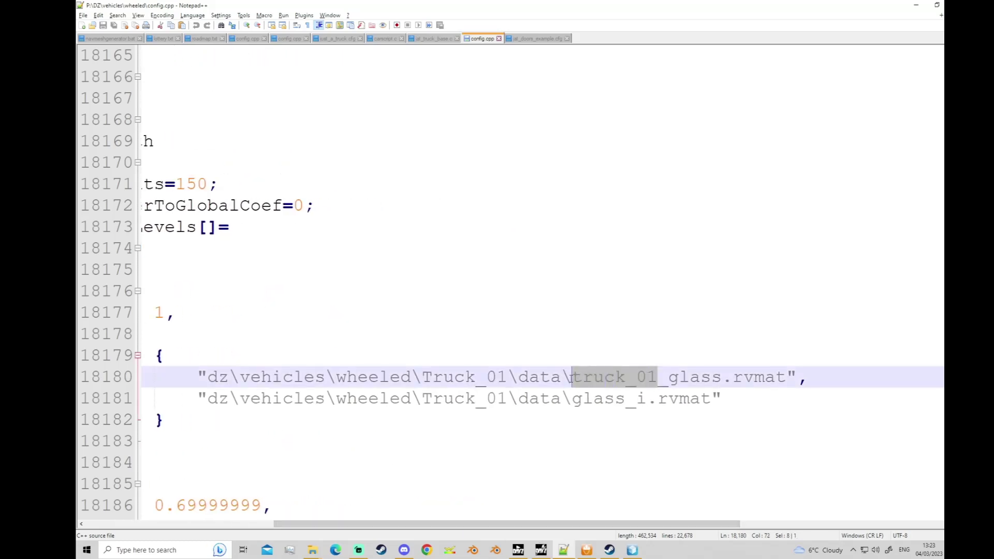
drag(658, 376, 575, 377)
double_click(651, 377)
click(653, 382)
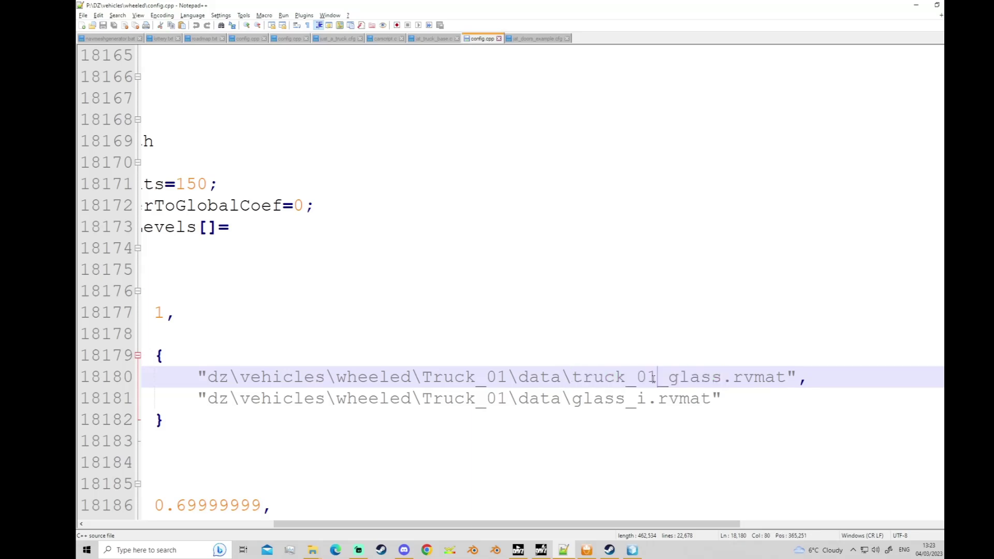
scroll(609, 456, down, 3)
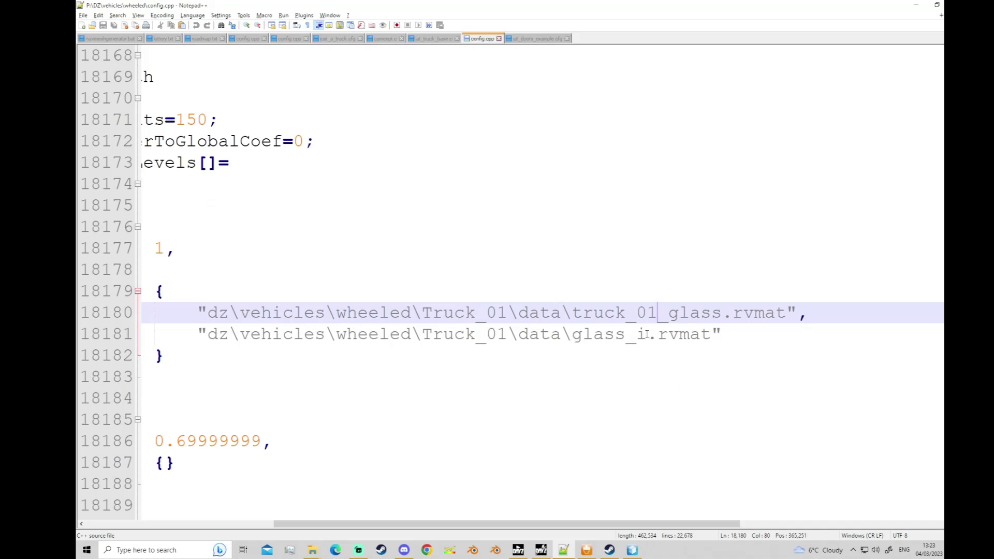
Examine the _i suffix of glass_i.rvmat against the truck_01_glass.rvmat path above it.
mouse_move(647, 334)
mouse_down()
mouse_move(564, 333)
mouse_move(667, 333)
mouse_move(643, 334)
mouse_up()
key(Left)
key(Left)
key(Left)
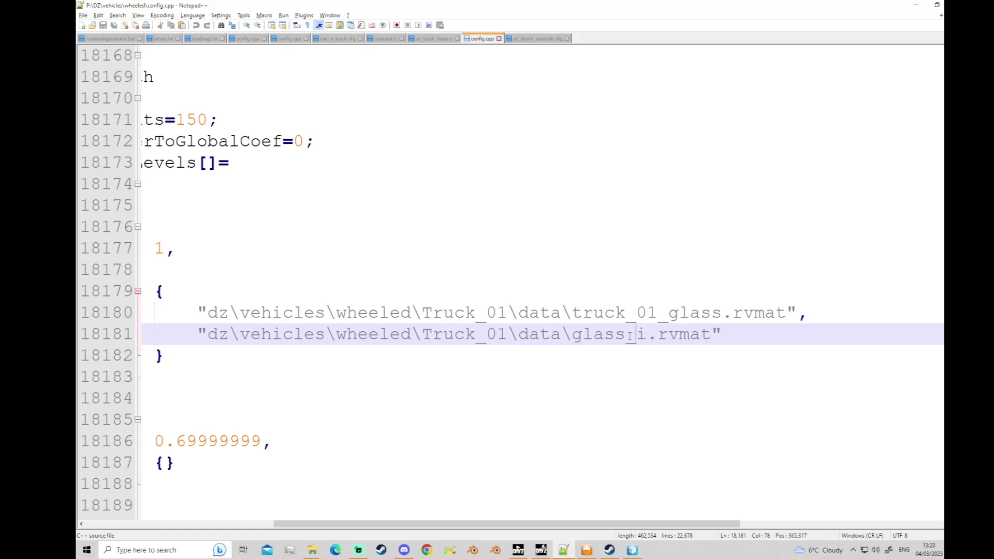
scroll(554, 422, down, 1)
click(624, 249)
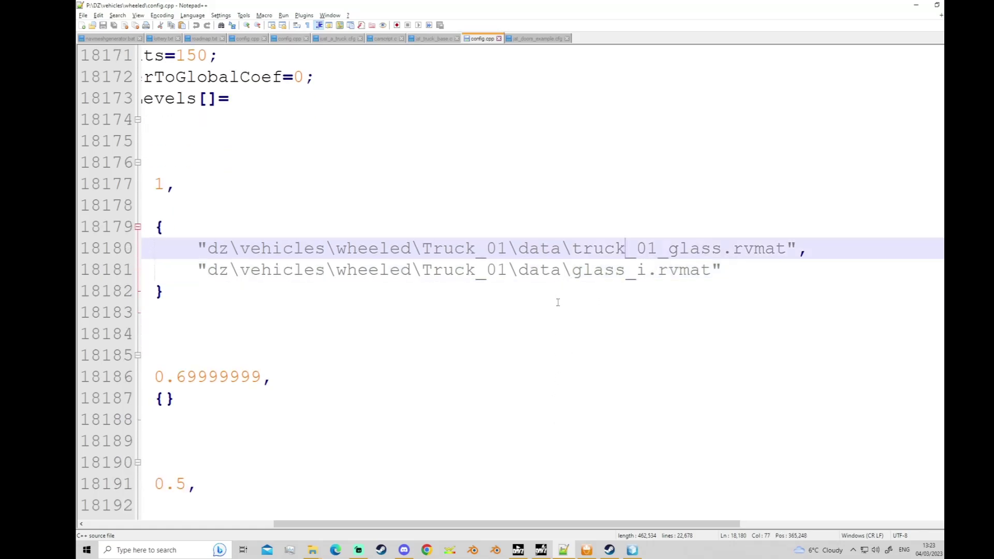
Examine the truck_01_glass_destruct.rvmat and glass_i_damage.rvmat paths of the Window zone's 0.5 health level.
scroll(516, 389, down, 3)
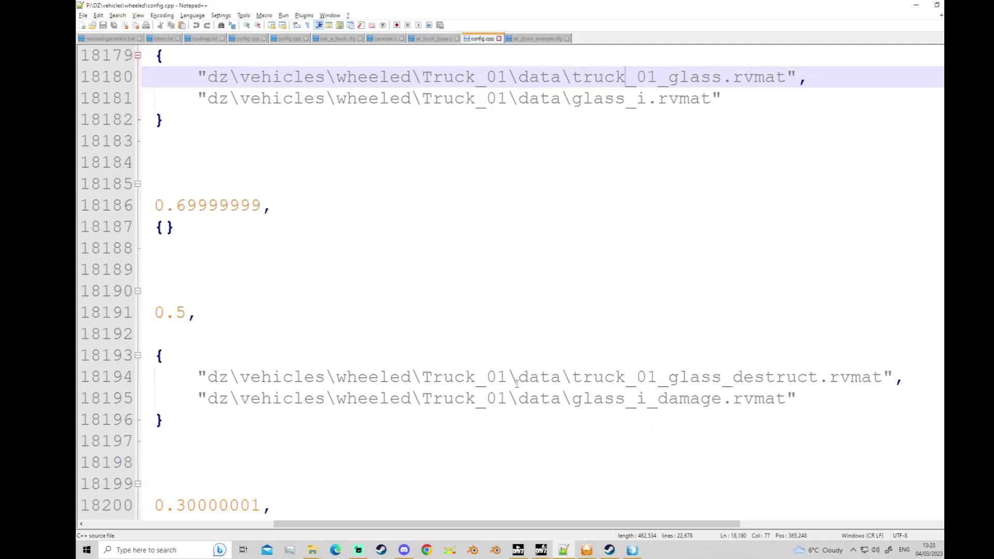
drag(719, 376, 562, 376)
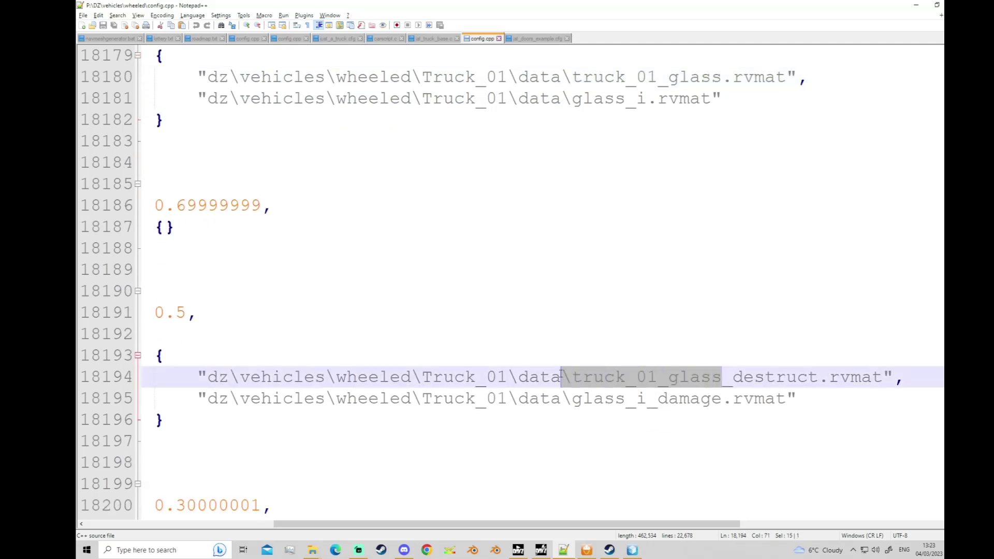
drag(818, 377, 562, 377)
click(649, 377)
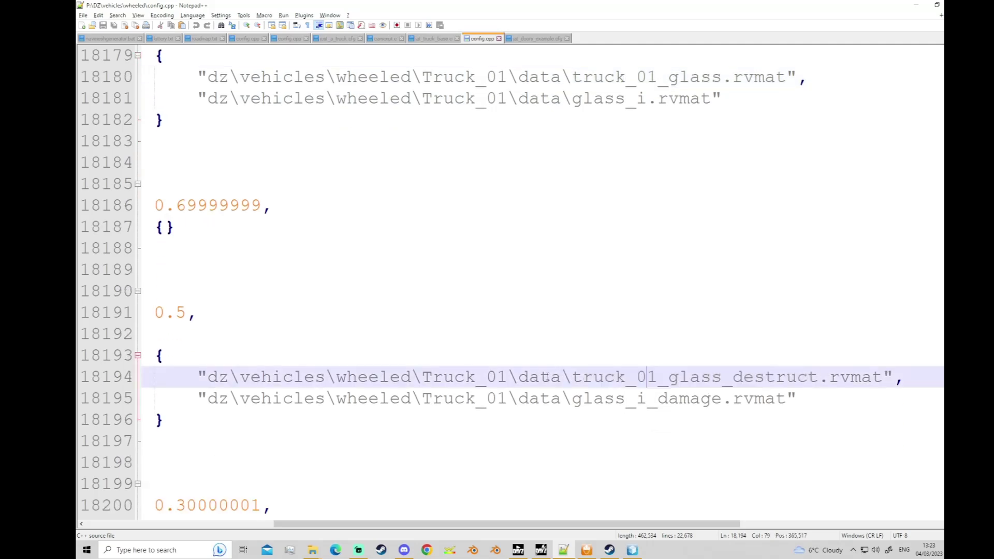
click(486, 393)
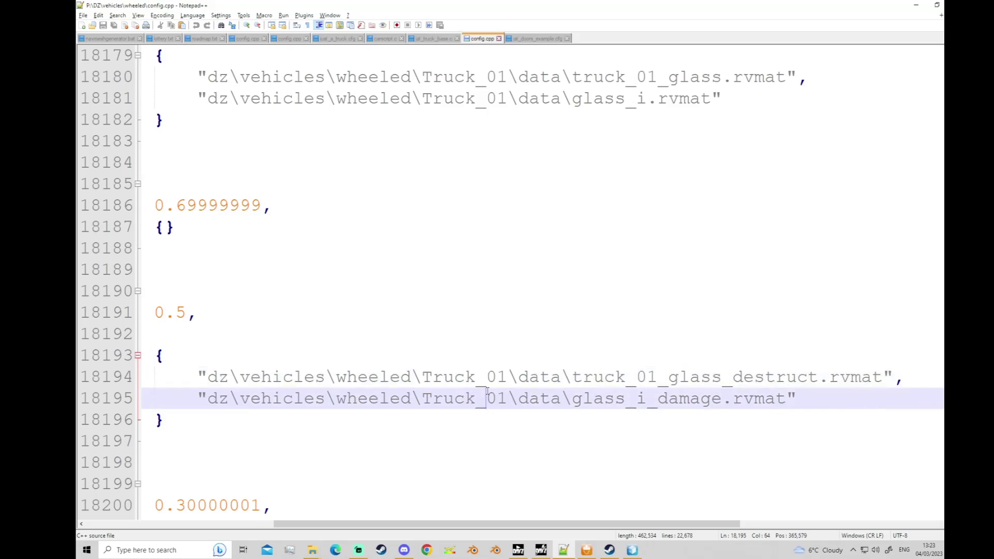
click(678, 377)
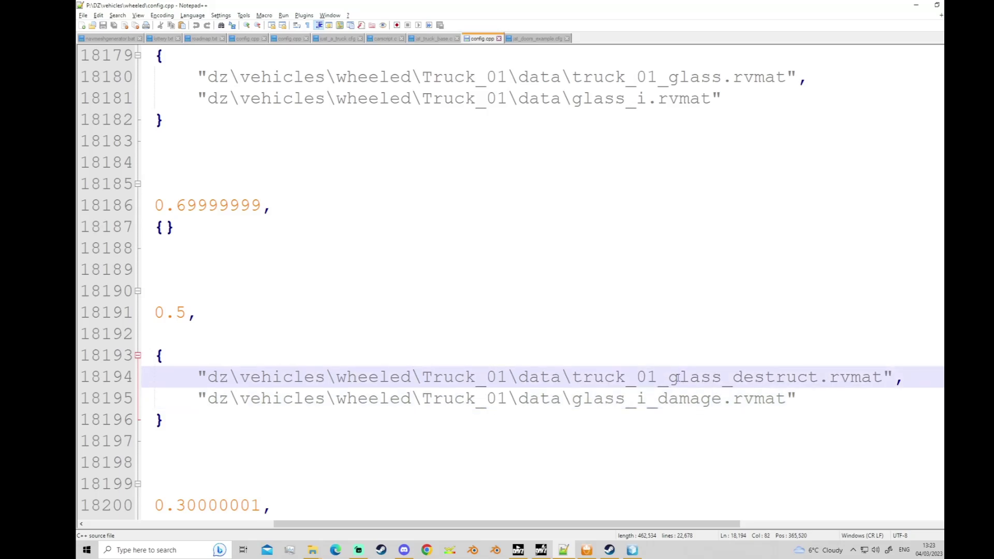
scroll(678, 378, down, 1)
click(714, 377)
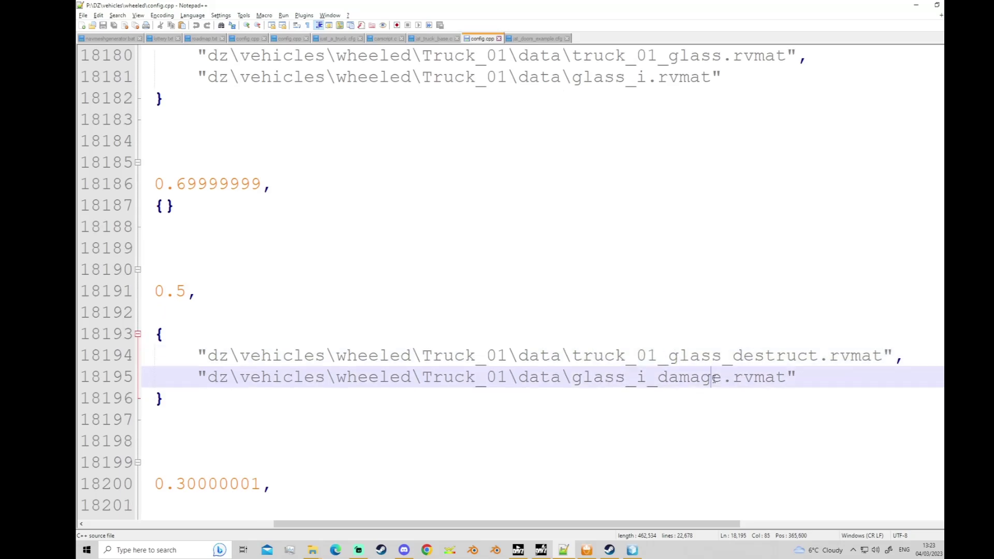
click(689, 361)
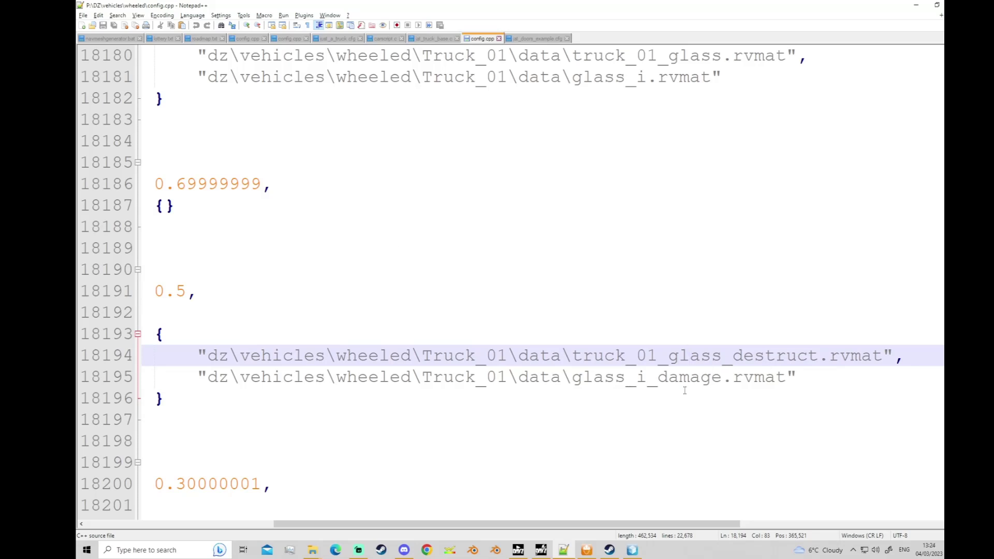
scroll(660, 412, up, 1)
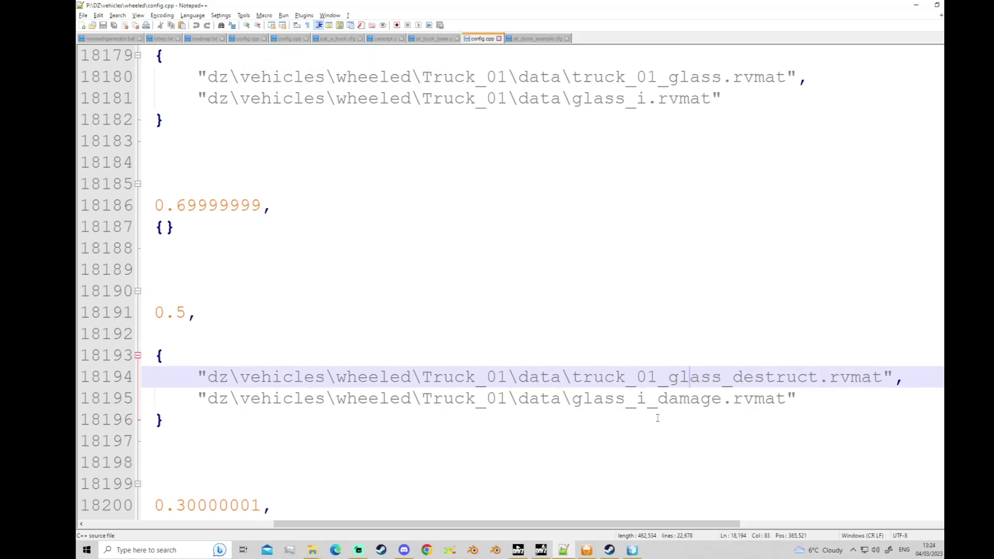
scroll(652, 438, down, 1)
scroll(651, 439, up, 1)
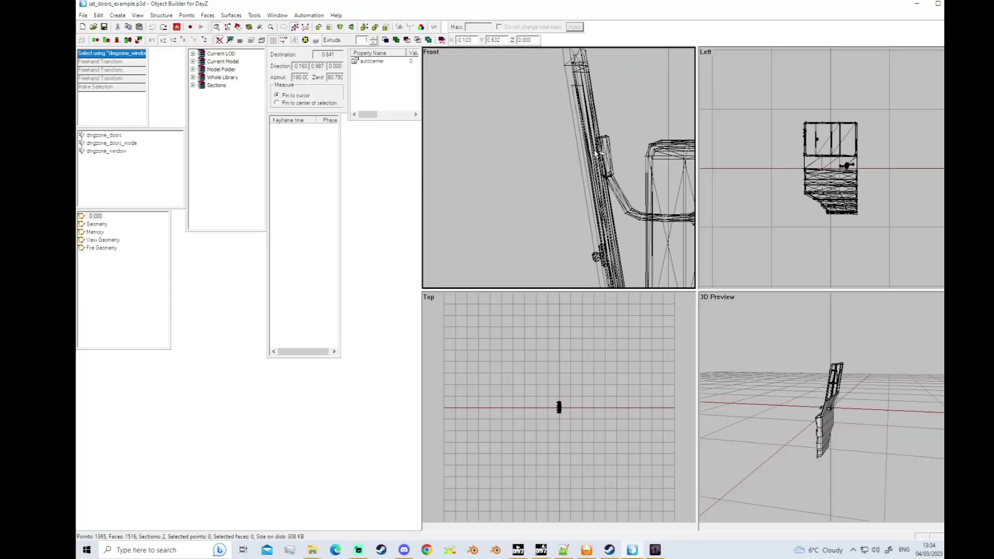
Switch from the door model to the tute_truck config.cpp in Notepad++ and examine the glass_i.rvmat entry in the window's healthLevels.
scroll(588, 105, up, 2)
scroll(579, 93, down, 2)
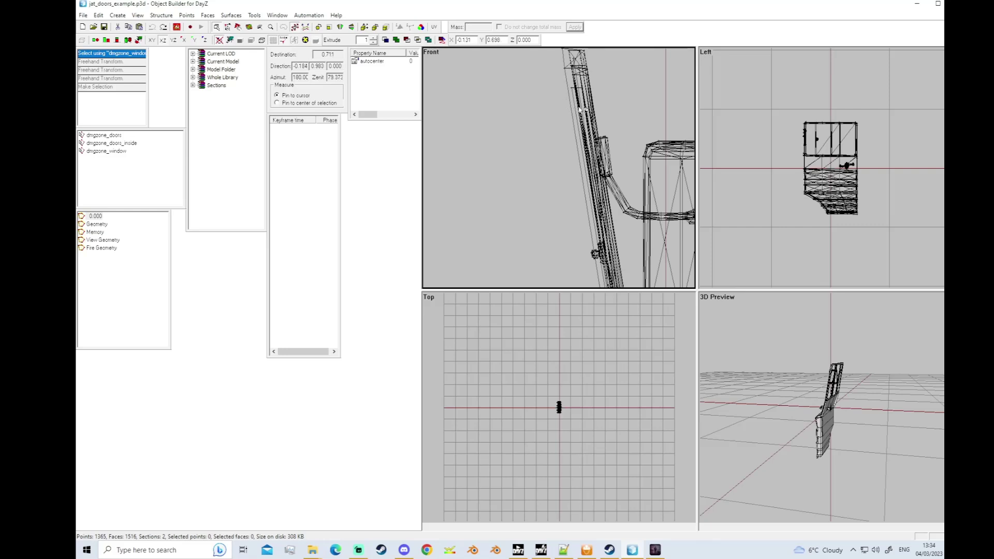
click(563, 549)
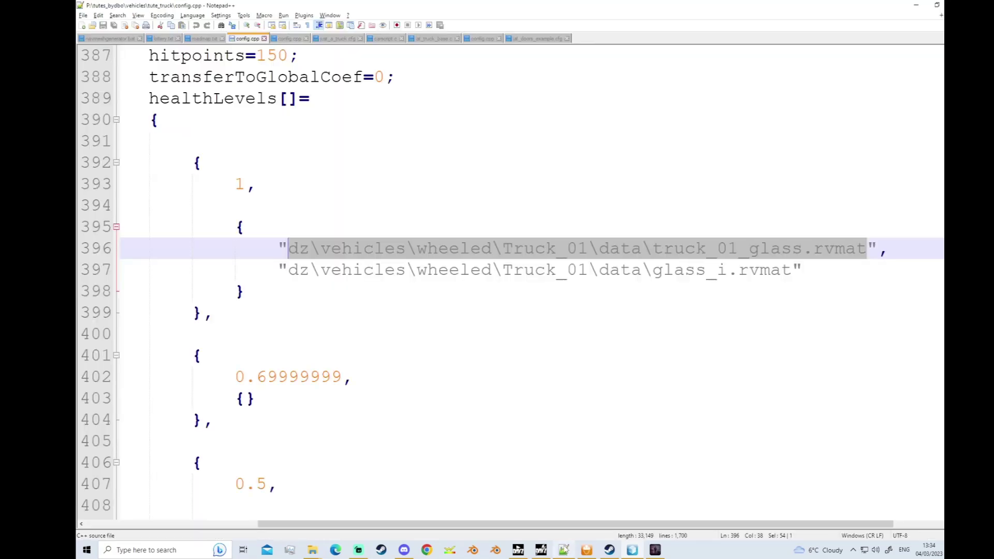
drag(716, 270, 727, 270)
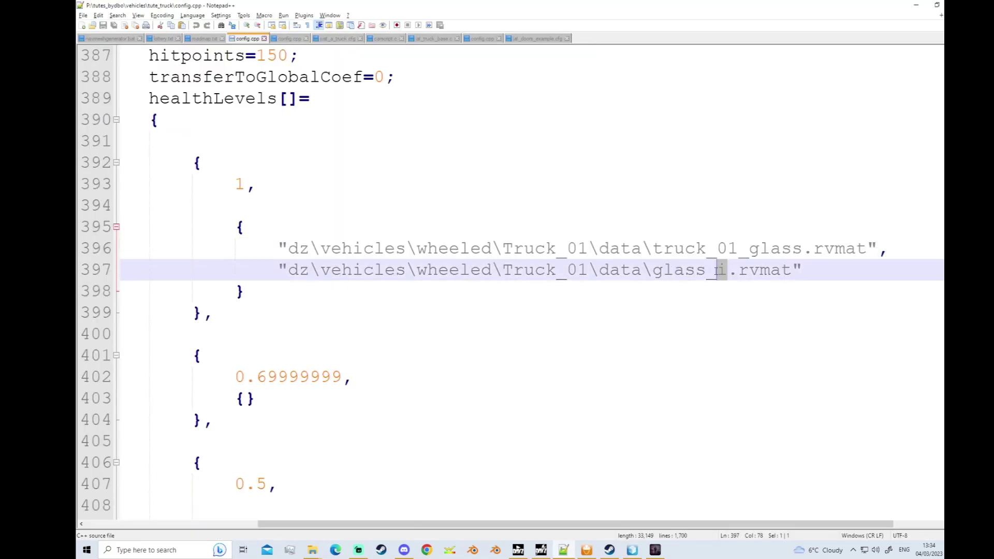
scroll(685, 284, up, 1)
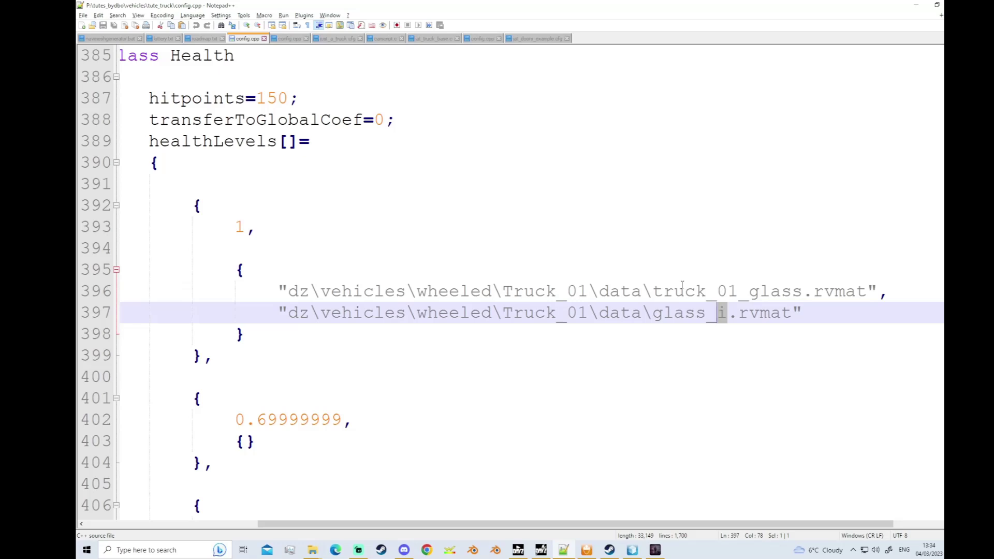
scroll(683, 284, down, 1)
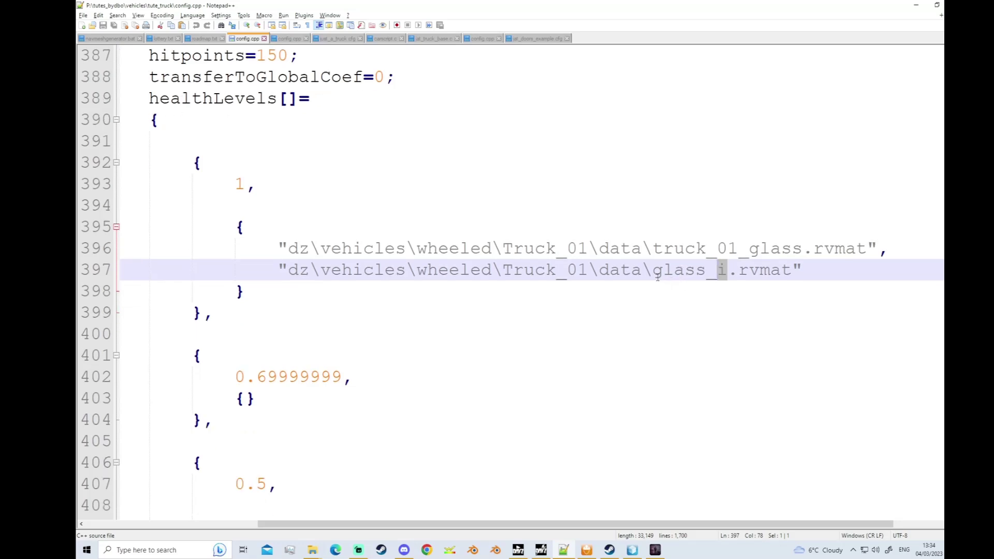
scroll(639, 302, down, 1)
scroll(639, 299, up, 1)
scroll(639, 300, down, 2)
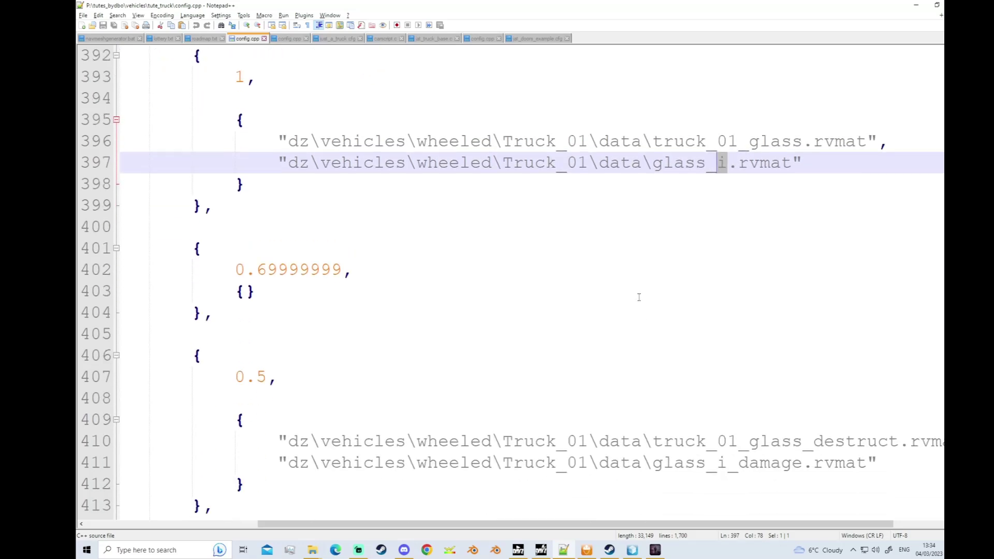
scroll(638, 298, up, 1)
scroll(639, 297, up, 2)
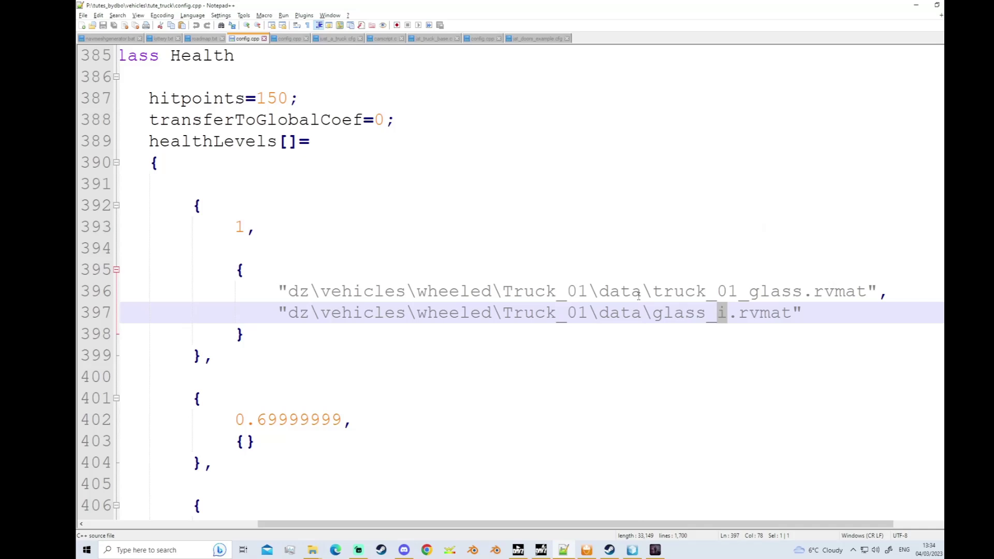
scroll(639, 295, down, 1)
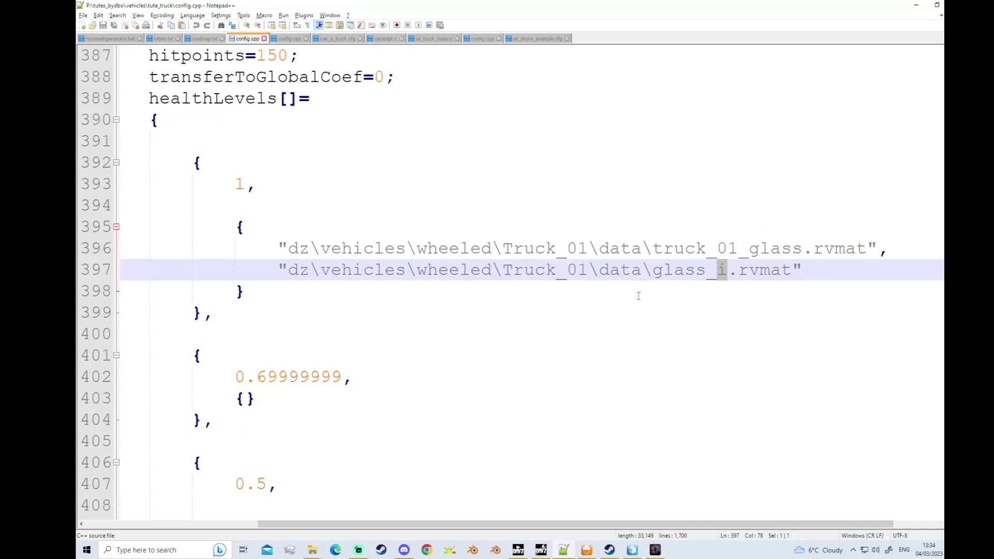
Highlight truck_01 in the truck_01_glass.rvmat path of the tute_truck config, then clear the highlight.
click(667, 249)
drag(735, 248, 653, 249)
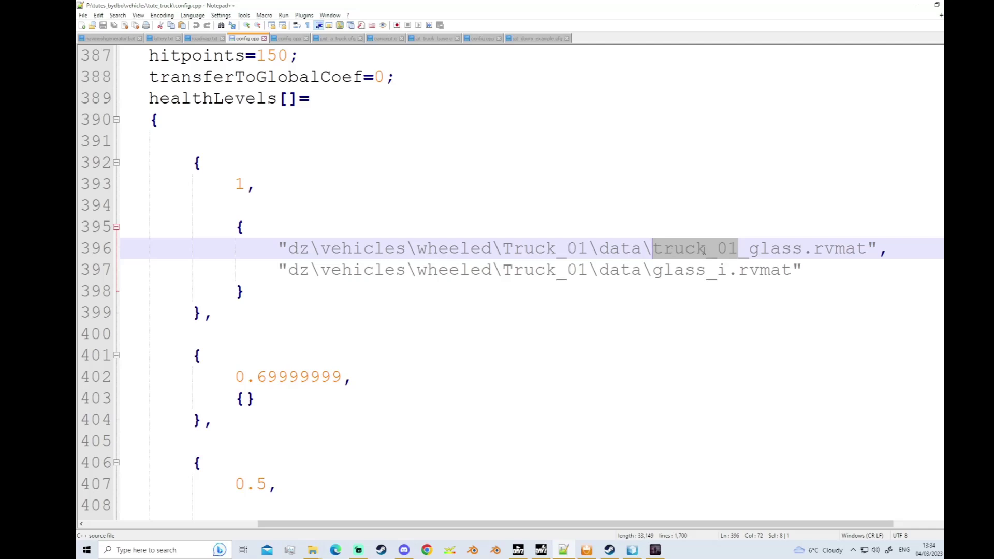
click(537, 250)
scroll(553, 260, up, 1)
scroll(553, 260, down, 1)
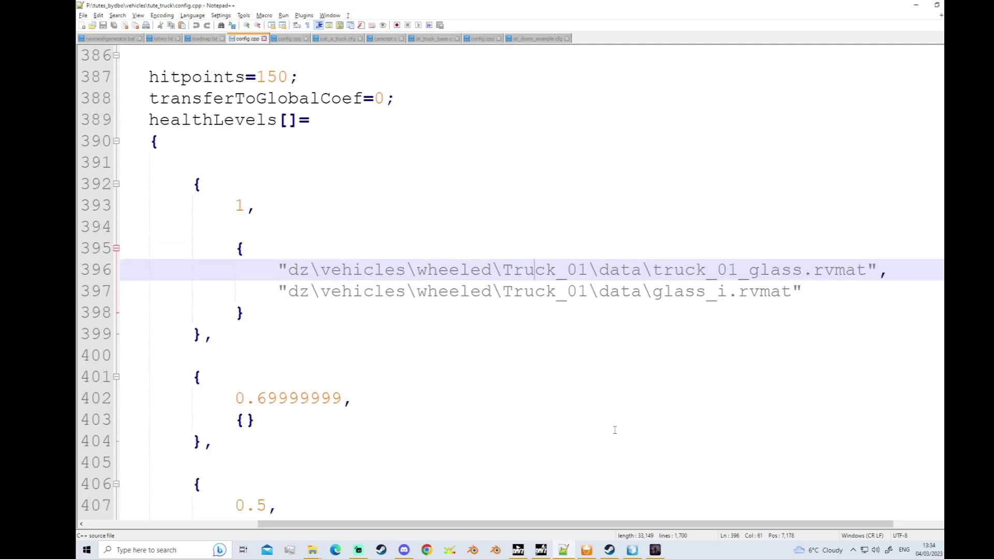
Switch to Object Builder for DayZ, select dmgzone_window and move its faces sideways out of the door frame in the front view.
click(632, 549)
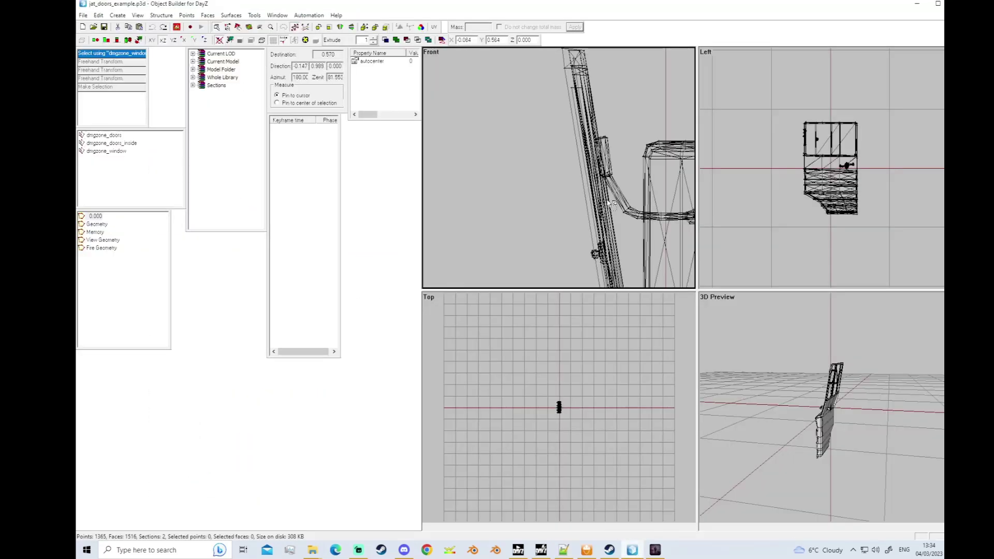
click(127, 151)
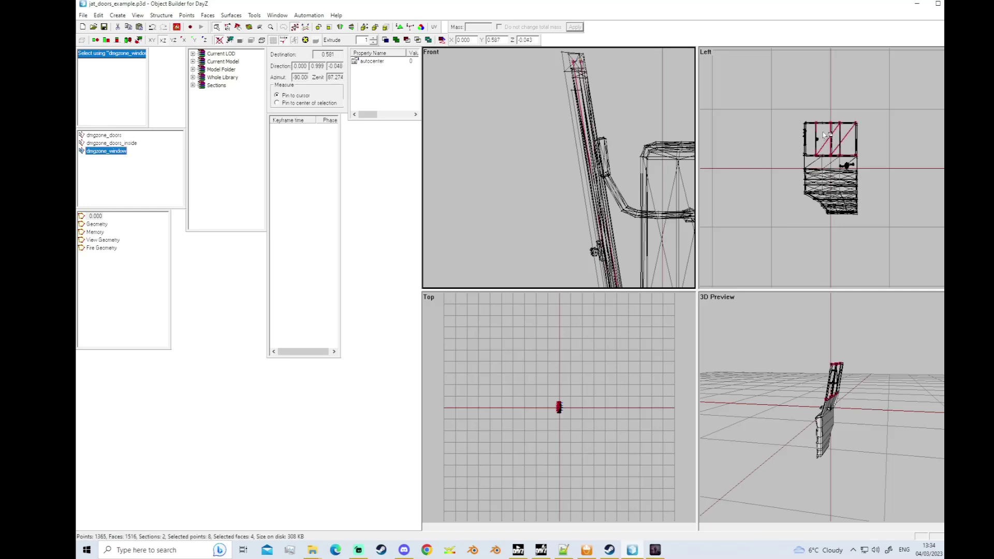
scroll(602, 103, down, 2)
drag(590, 111, 665, 108)
View the door with its displaced window panes in Buldozer and return to Object Builder.
click(655, 550)
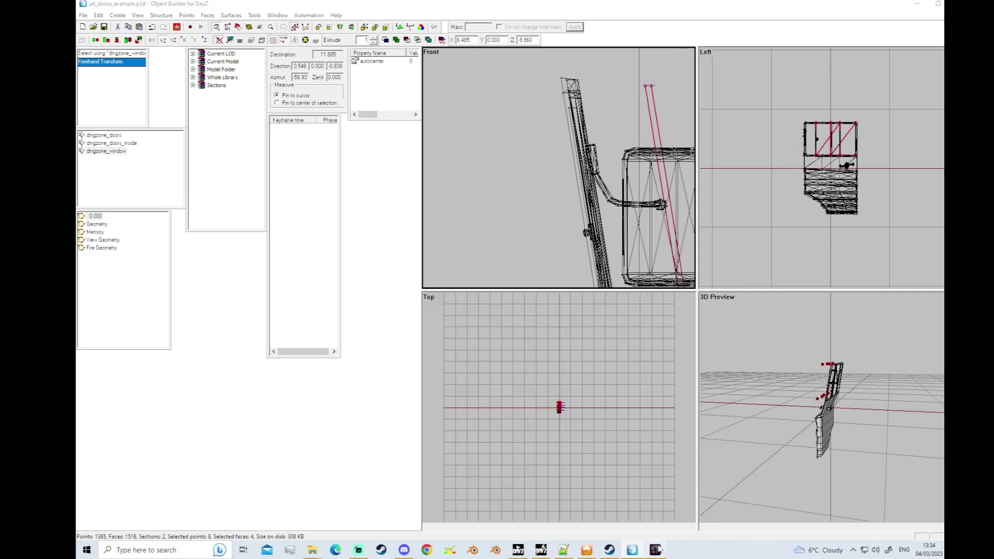
scroll(512, 286, up, 3)
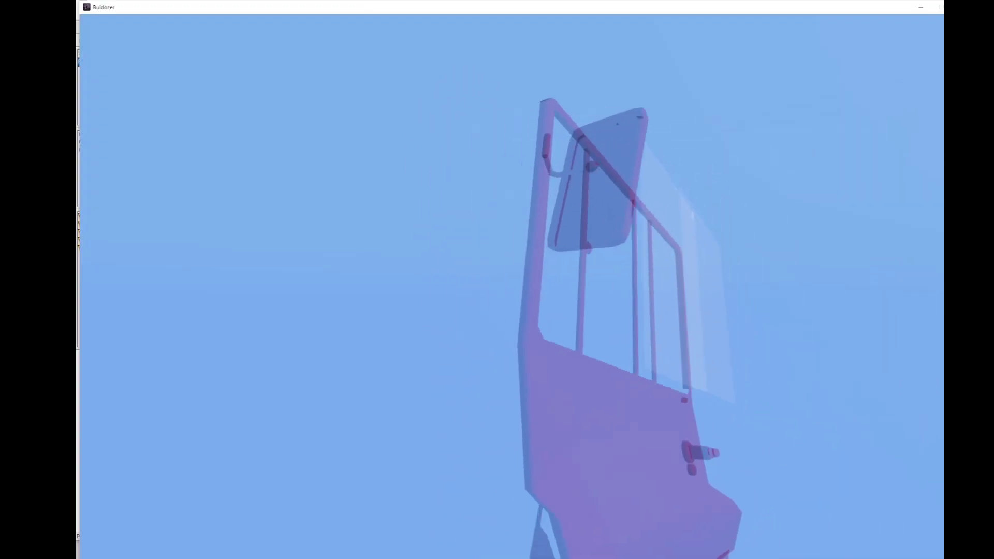
key(alt+Tab)
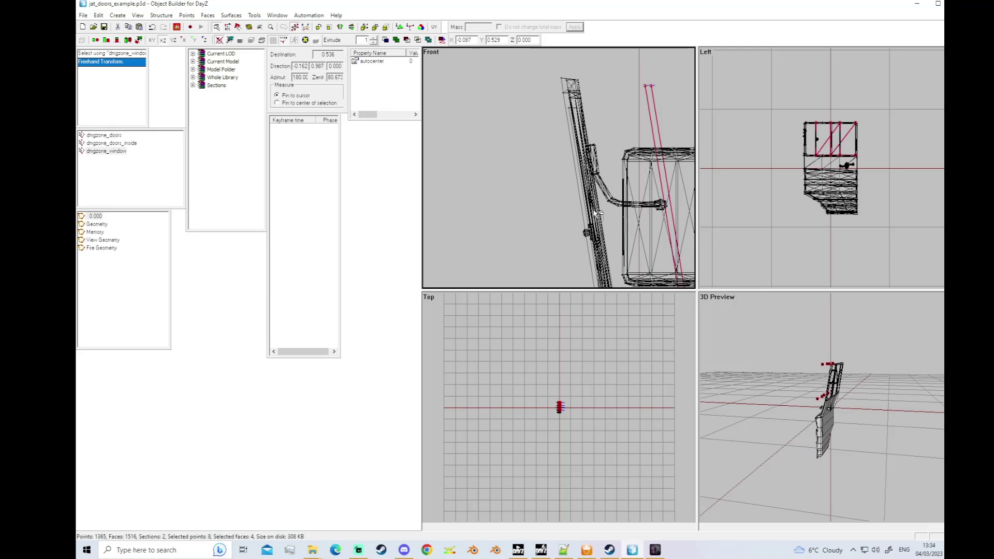
Undo the window displacement, paste a duplicate of the window faces and offset it slightly sideways in the front view.
key(ctrl+z)
scroll(566, 145, up, 2)
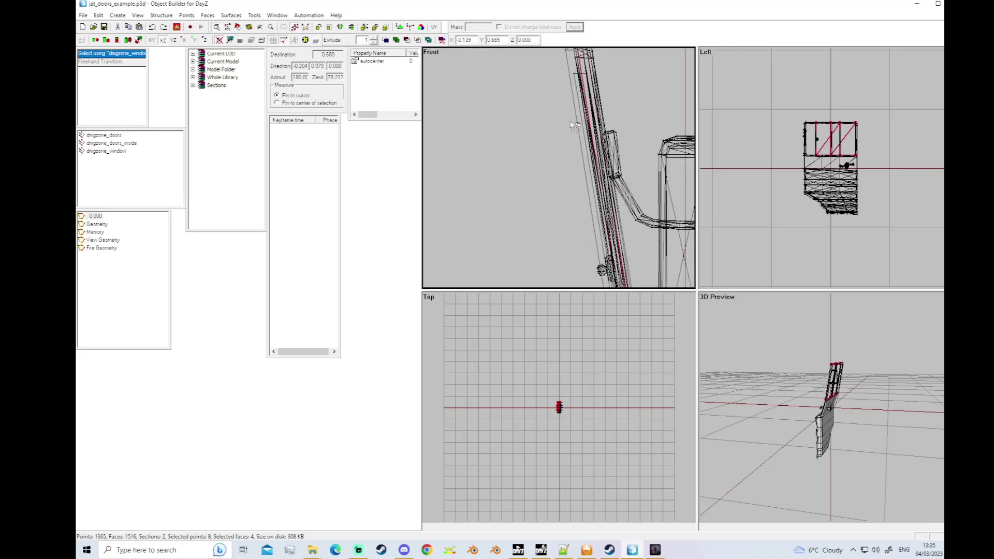
key(ctrl+v)
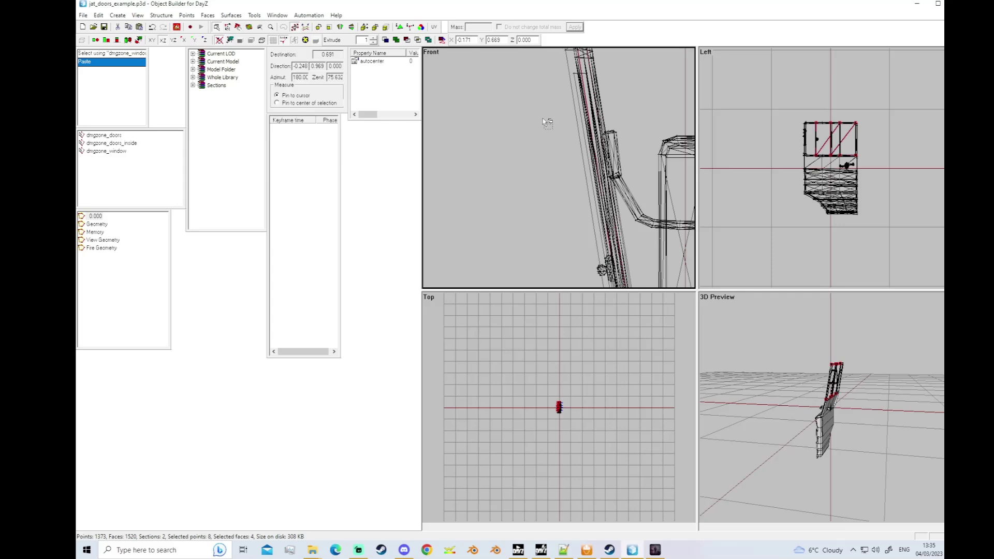
scroll(547, 142, down, 1)
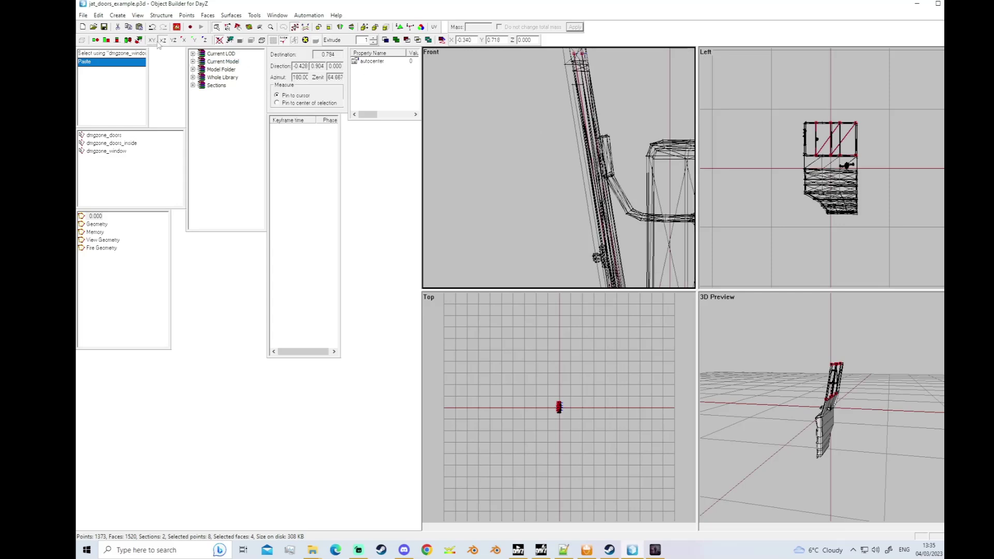
drag(486, 104, 480, 101)
Create a new named selection called -insidewindow from the duplicated window faces.
right_click(156, 183)
click(176, 186)
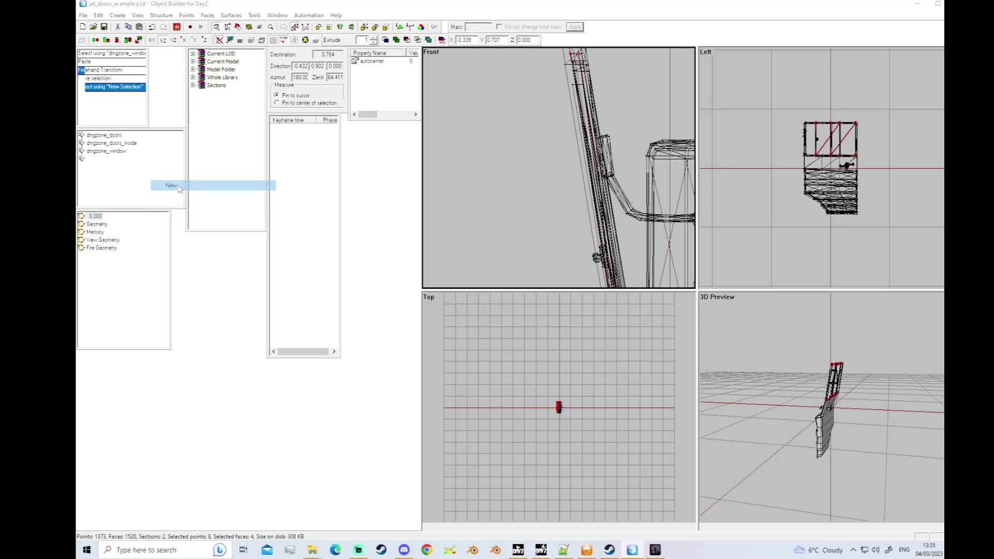
text(dewindow)
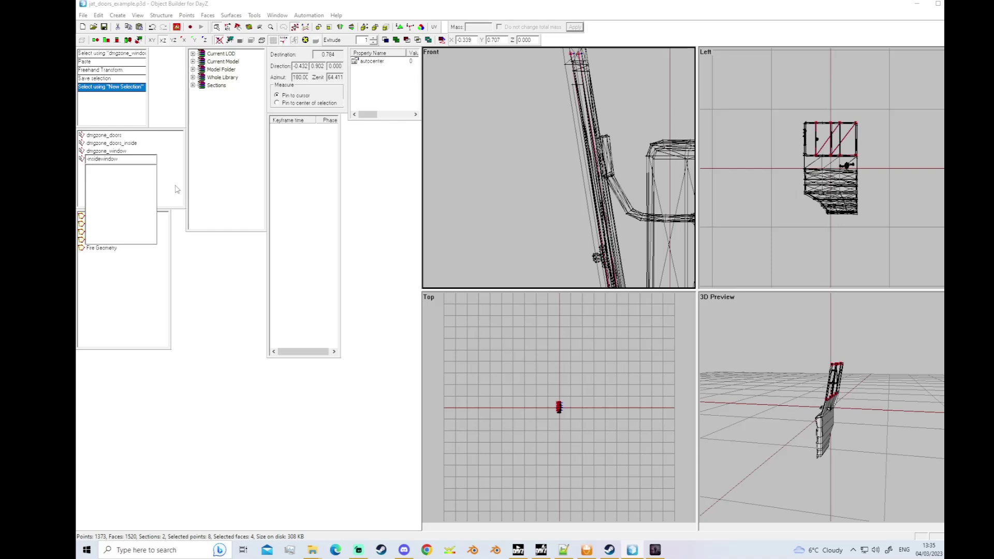
key(Return)
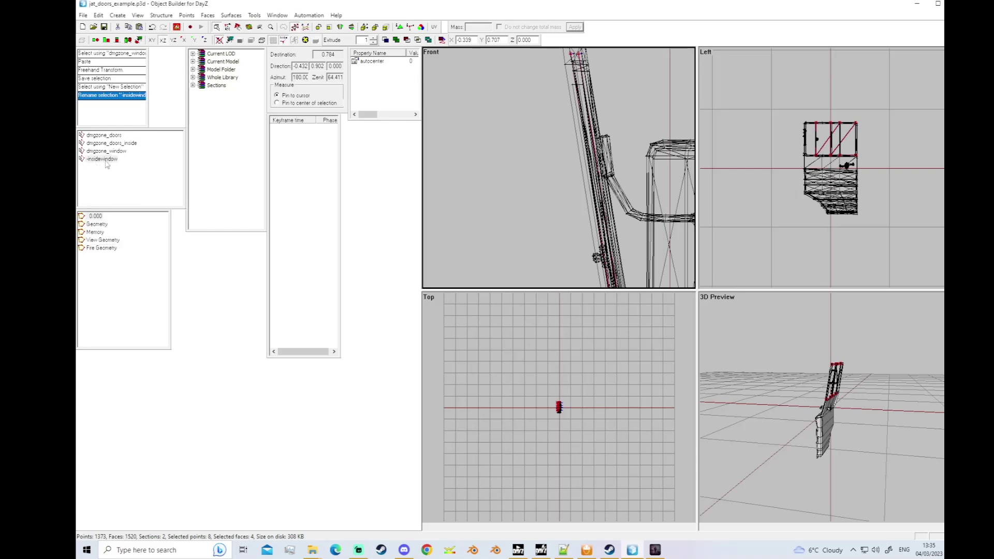
Select dmgzone_window, narrow the selection to a single set of window panes and redefine dmgzone_window with it.
scroll(539, 165, down, 2)
scroll(544, 165, up, 2)
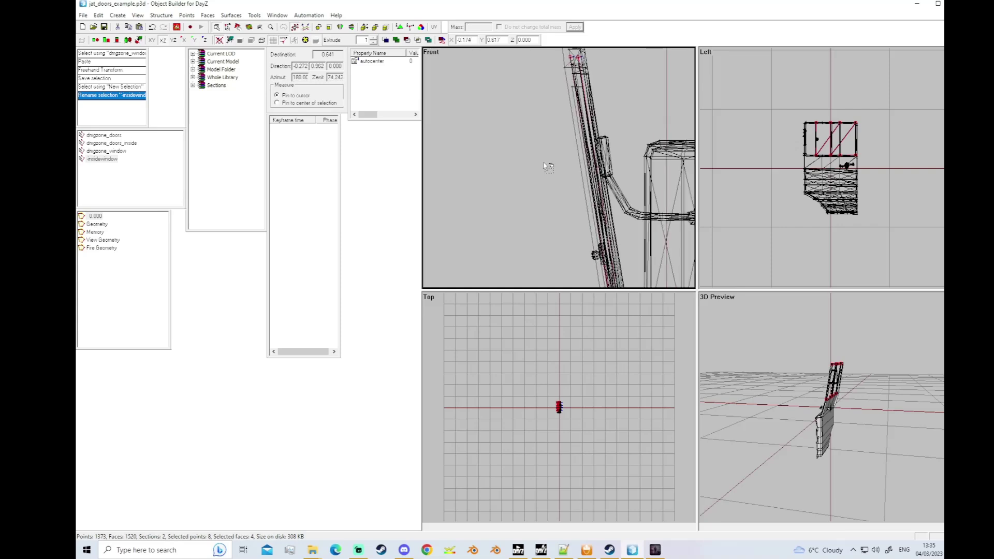
right_drag(545, 164, 543, 164)
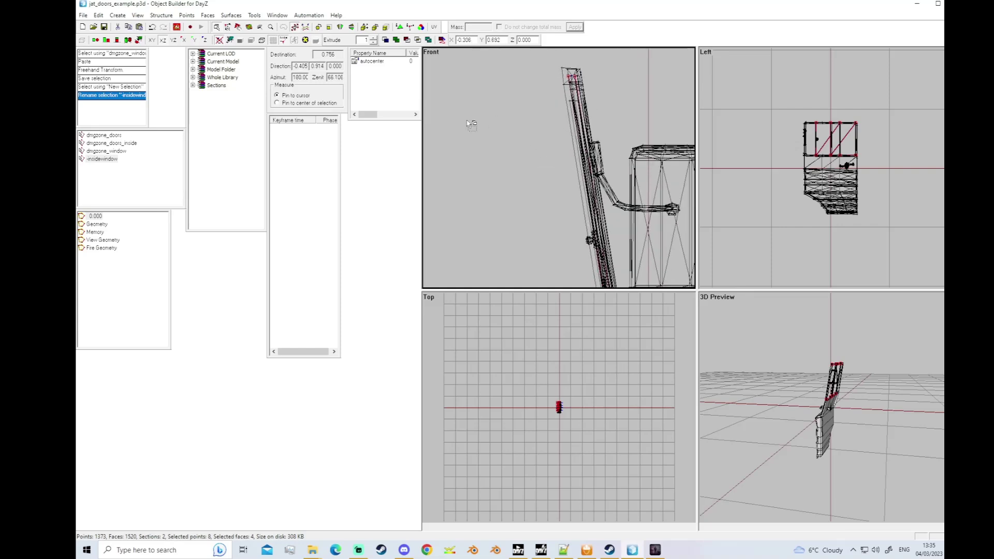
click(119, 151)
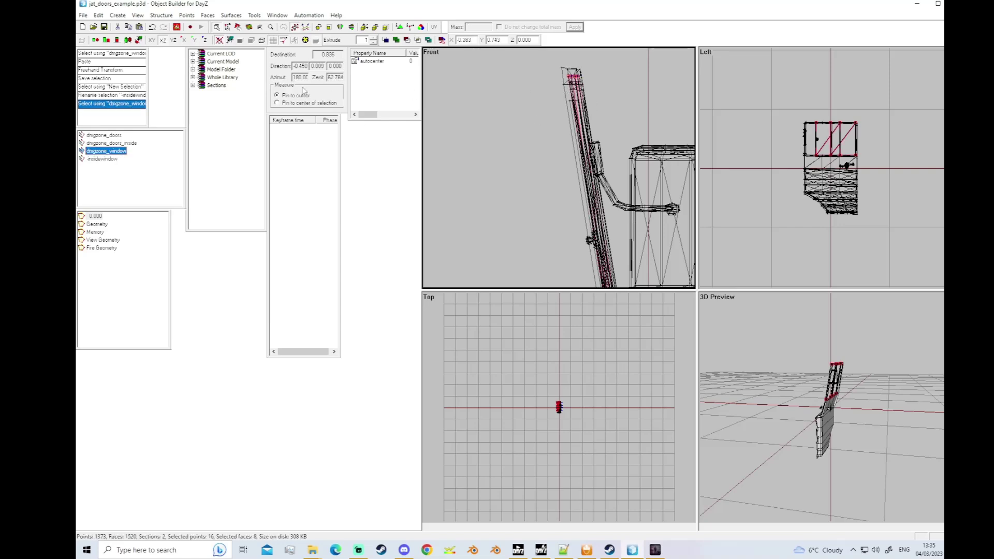
ctrl+click(105, 160)
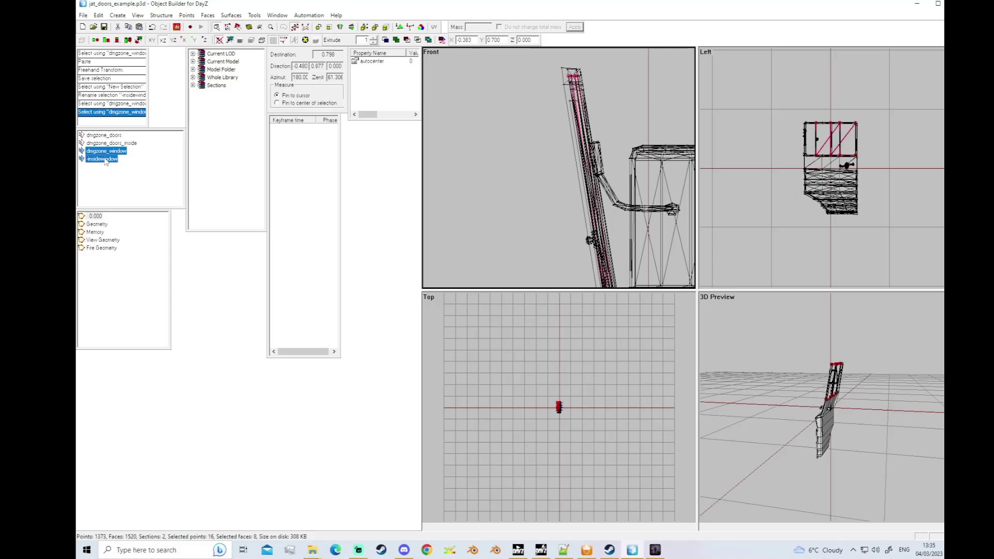
ctrl+click(105, 161)
scroll(524, 123, up, 3)
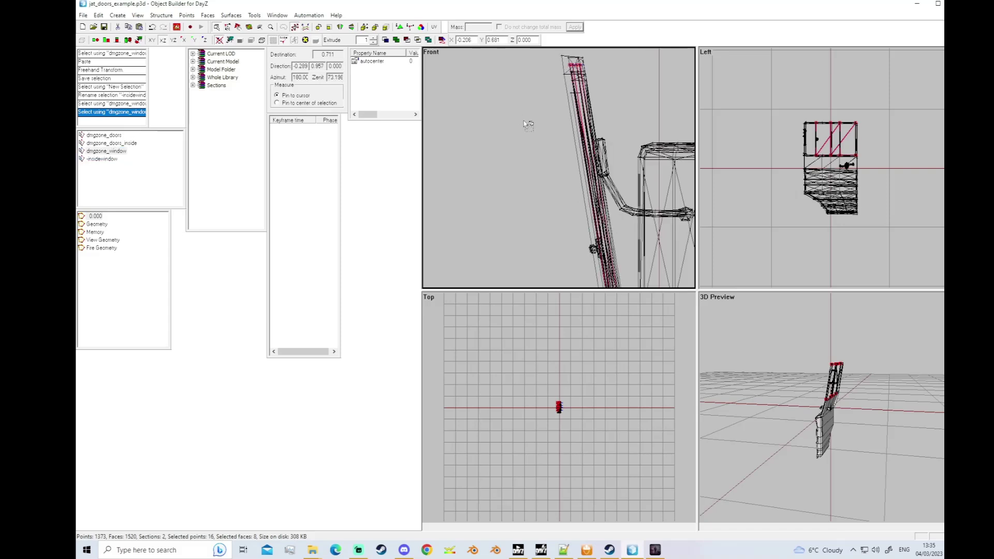
scroll(527, 136, up, 3)
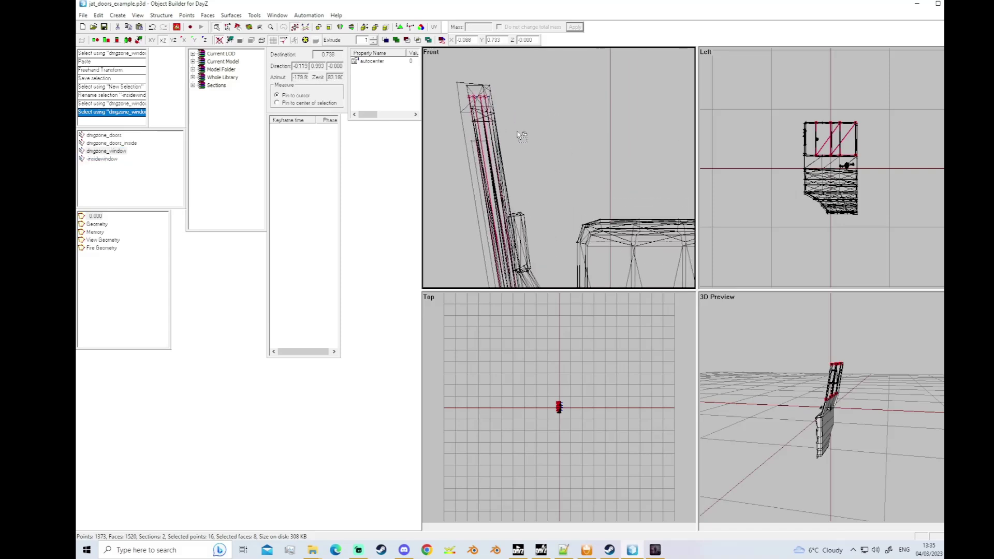
drag(472, 97, 489, 102)
right_click(129, 151)
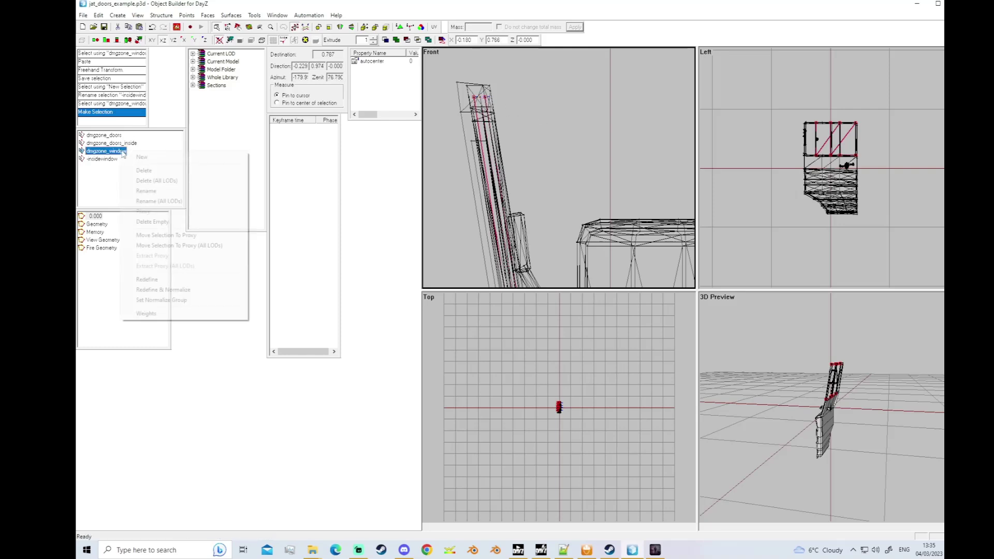
click(207, 273)
Move the redefined dmgzone_window faces sideways out of the door frame, view them in Buldozer and undo the move.
scroll(566, 197, down, 4)
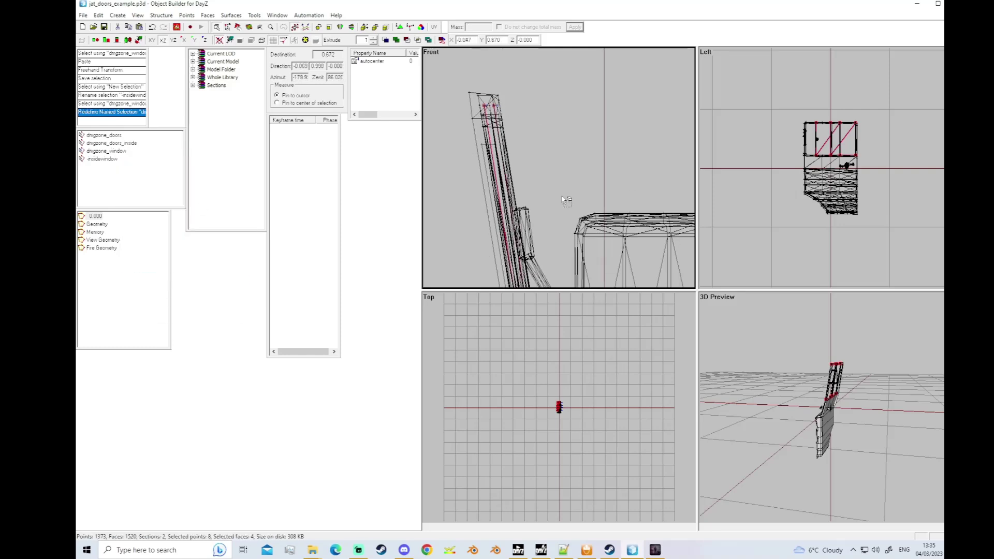
shift+drag(524, 193, 563, 193)
click(654, 549)
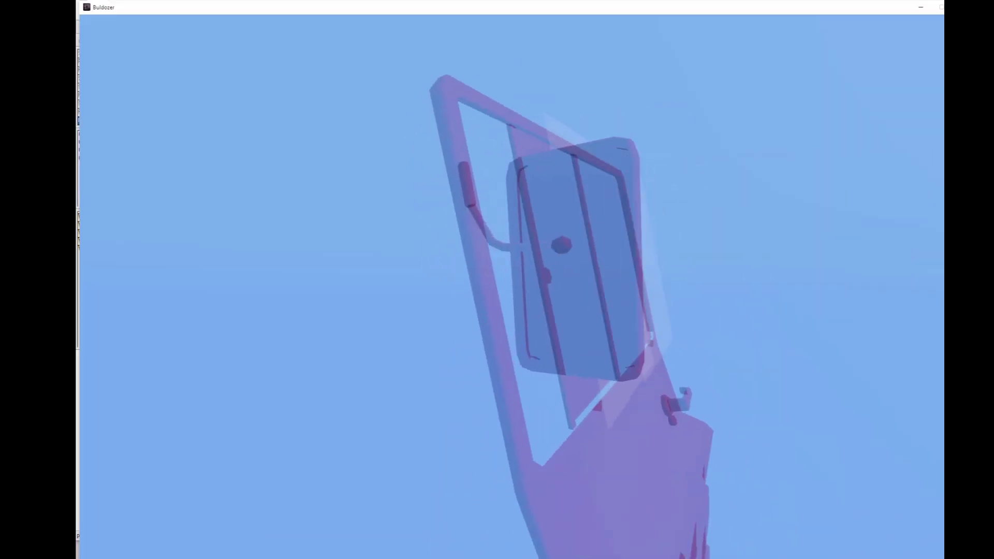
key(alt+Tab)
key(ctrl+z)
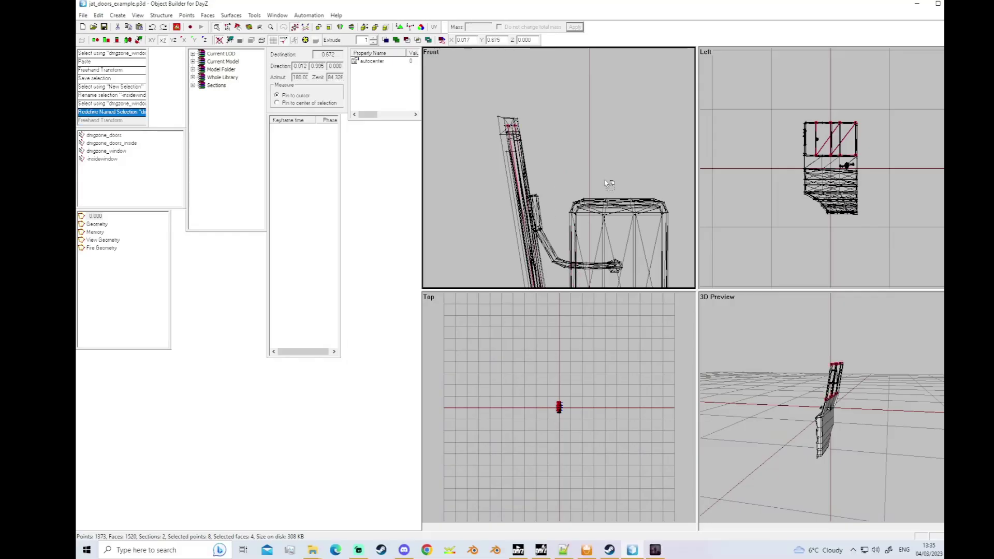
Clear the selection, view the door from several sides in Buldozer and return to Object Builder.
click(564, 184)
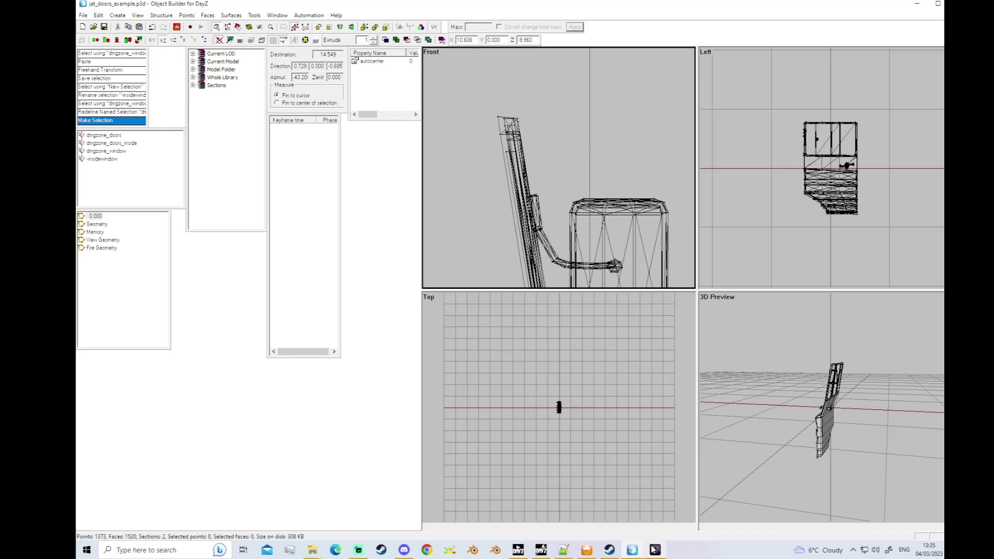
click(655, 549)
key(Left)
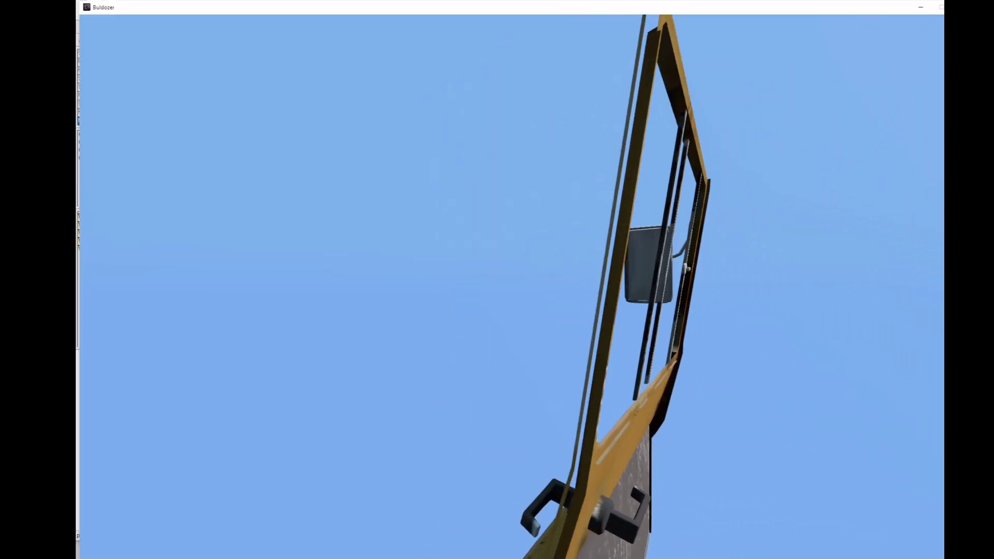
key(Left)
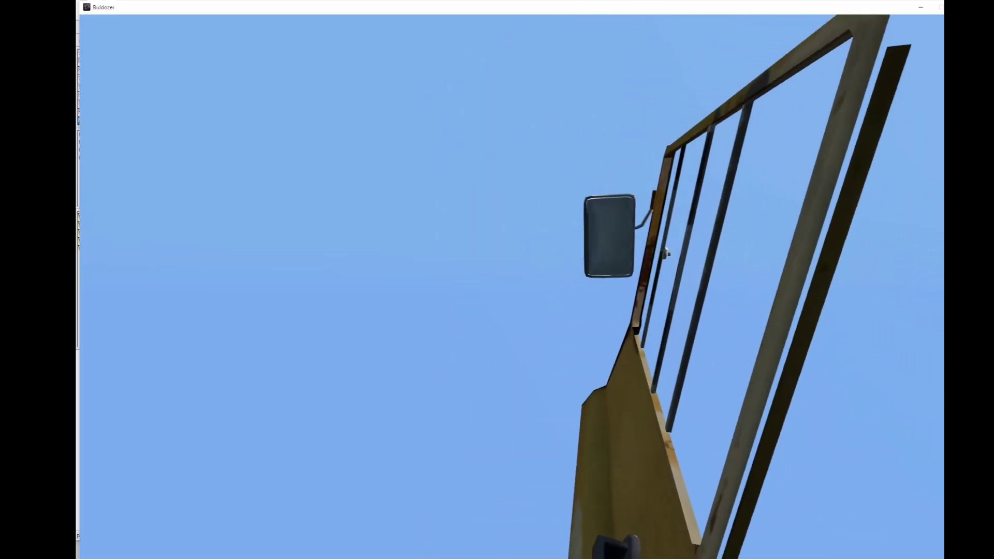
key(Left)
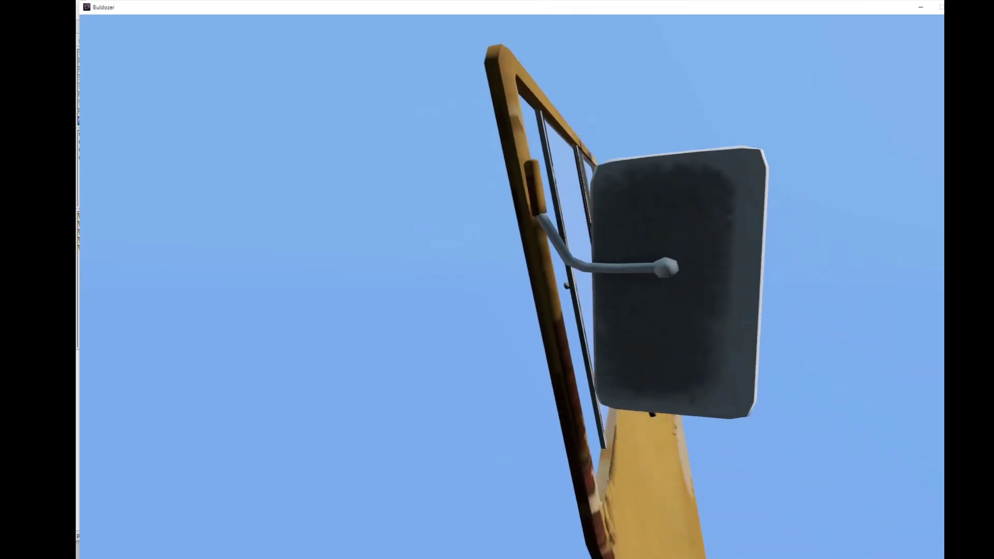
key(alt+Tab)
Select -insidewindow, check it in Buldozer and reverse its faces in Object Builder.
click(106, 159)
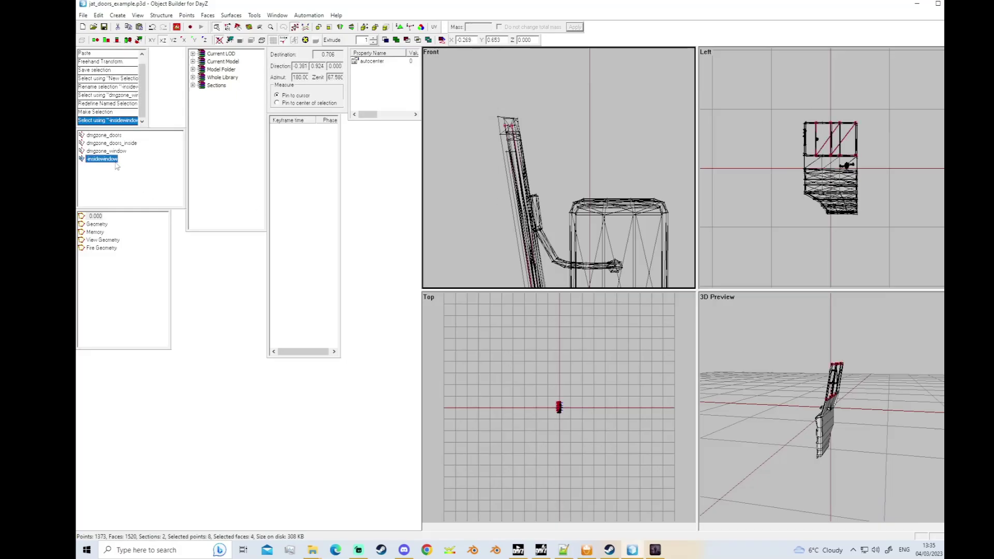
click(654, 550)
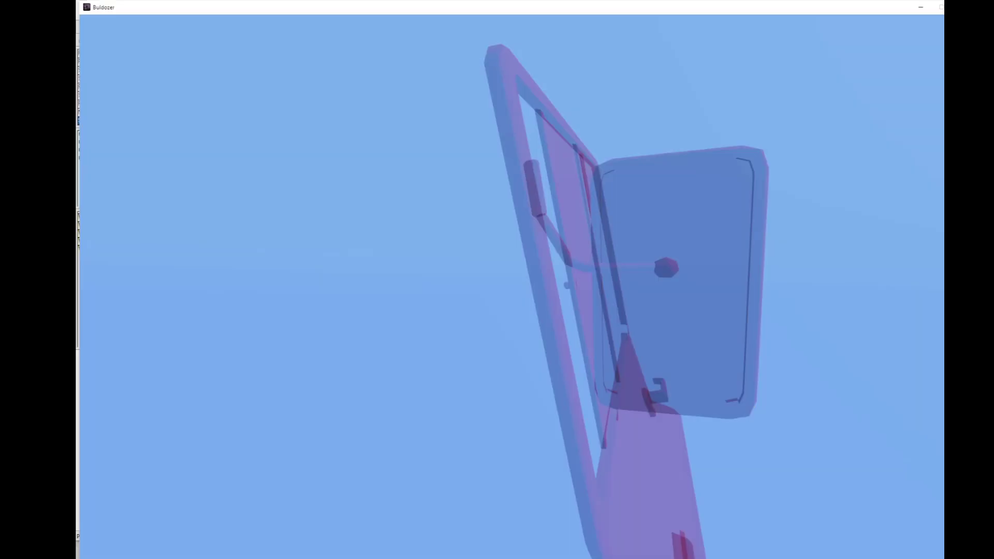
key(Left)
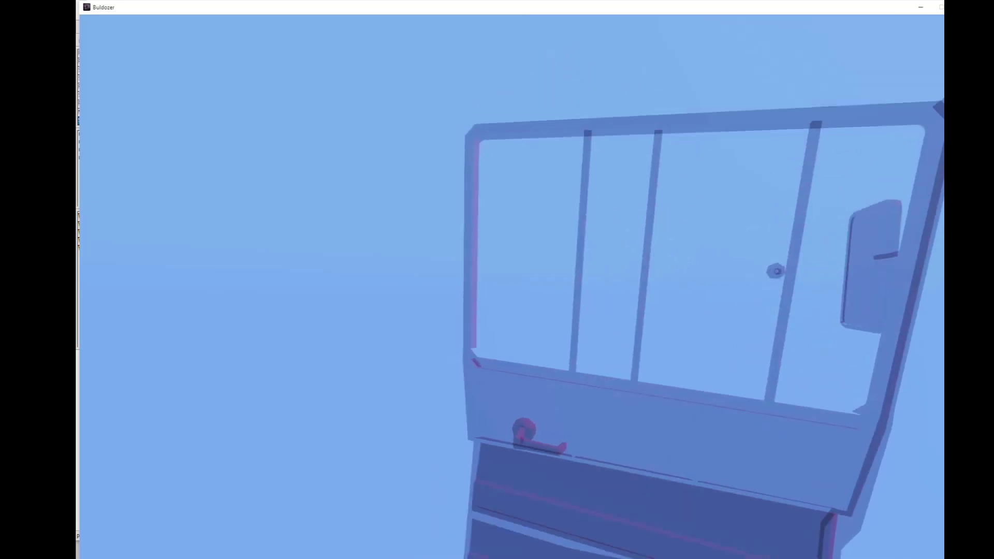
key(alt+Tab)
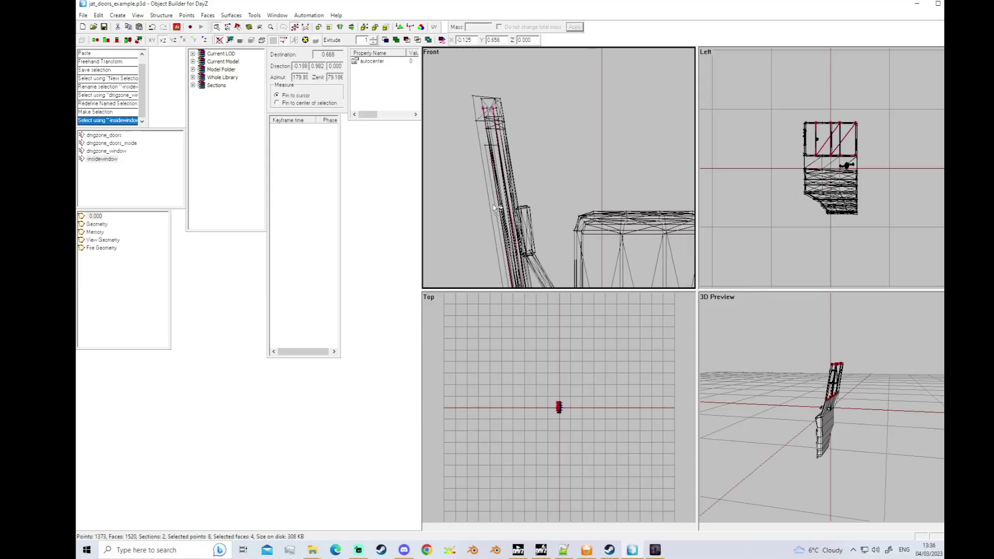
scroll(516, 196, up, 1)
key(w)
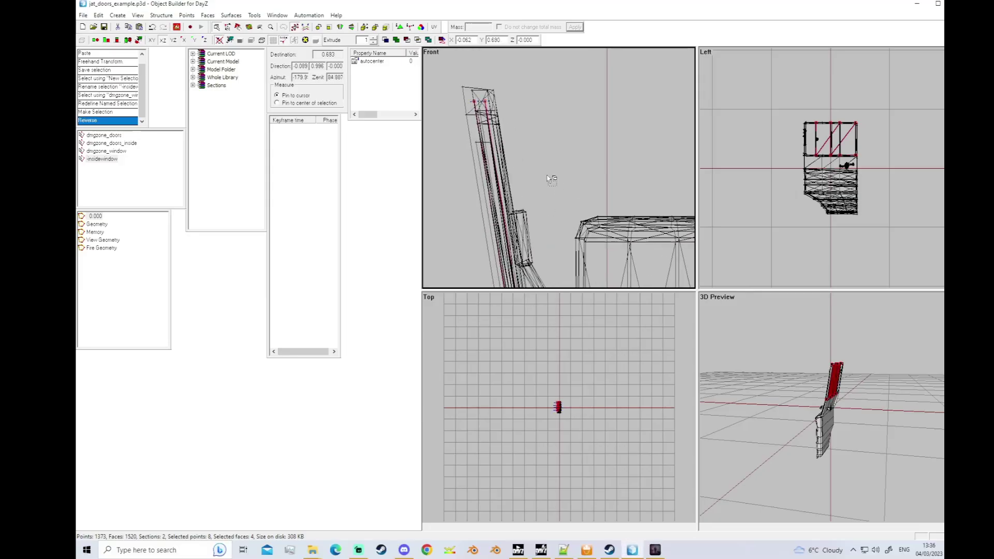
View the door with the reversed inside window in Buldozer and return to Object Builder.
click(655, 549)
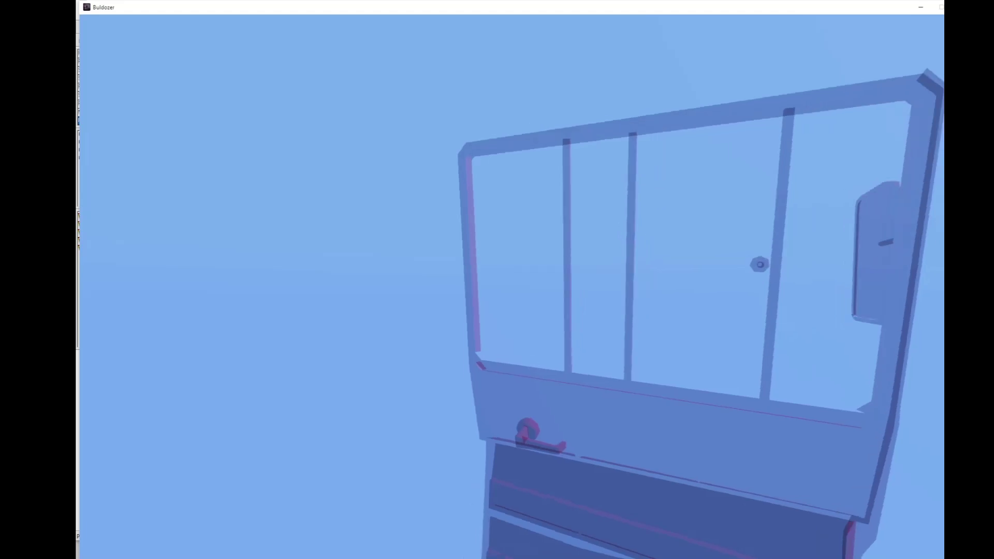
scroll(512, 287, down, 5)
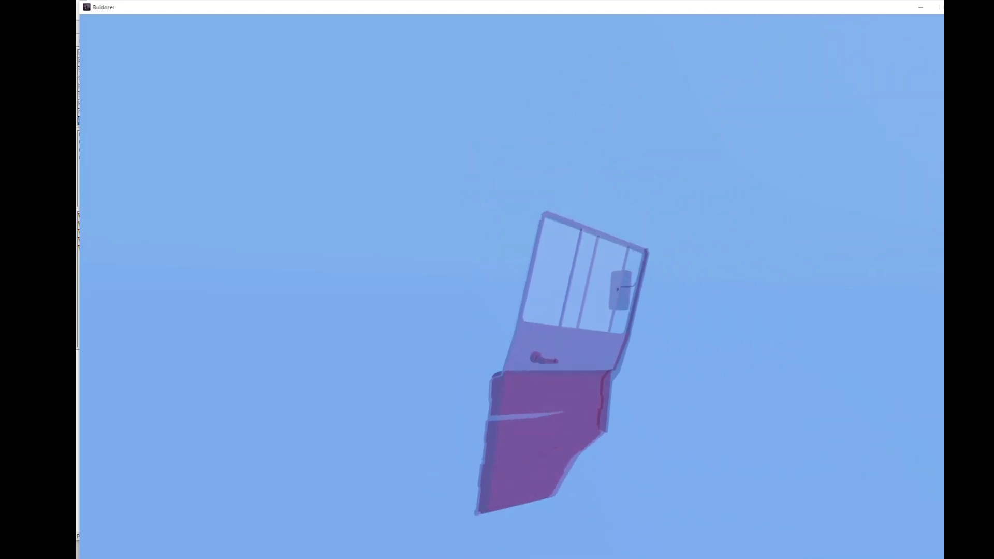
key(alt+Tab)
Move the -insidewindow faces out of the door frame, inspect them in Buldozer, undo the move and clear the selection.
right_drag(526, 161, 470, 154)
click(655, 548)
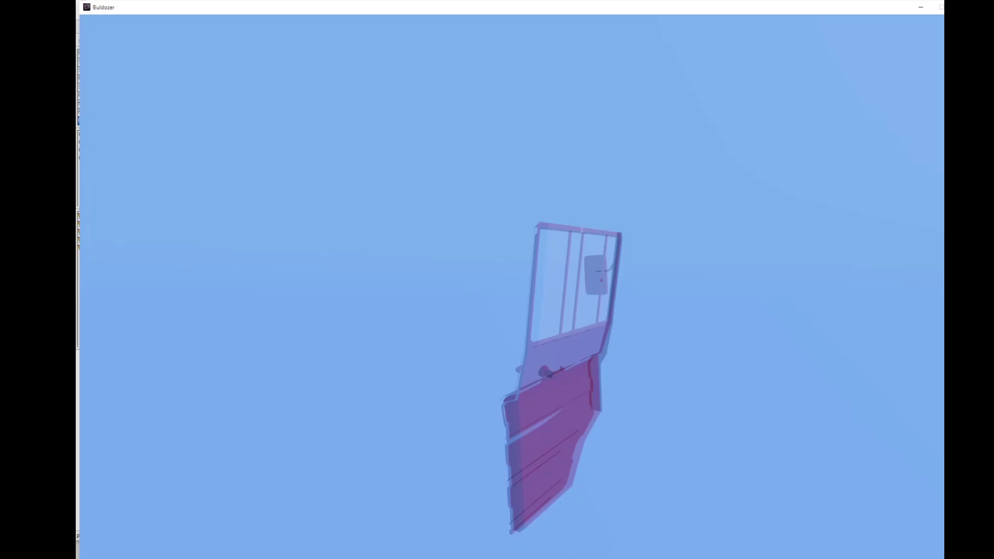
scroll(511, 287, up, 5)
scroll(511, 287, down, 5)
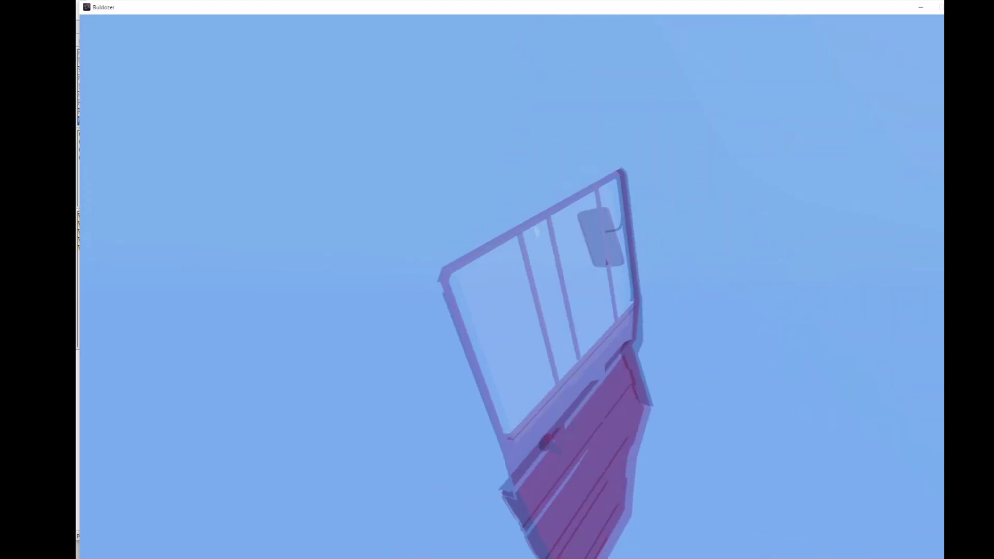
key(alt+Tab)
scroll(558, 214, down, 3)
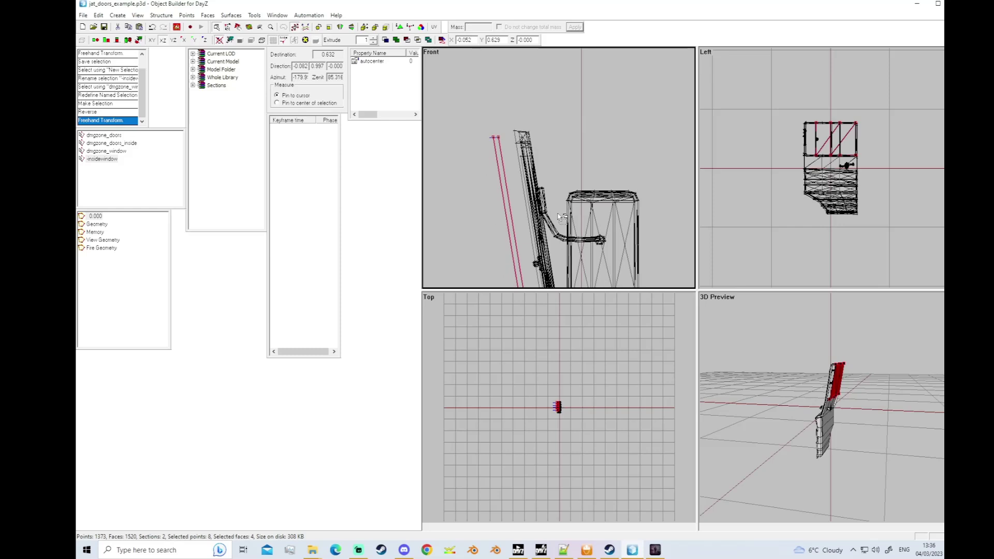
click(561, 185)
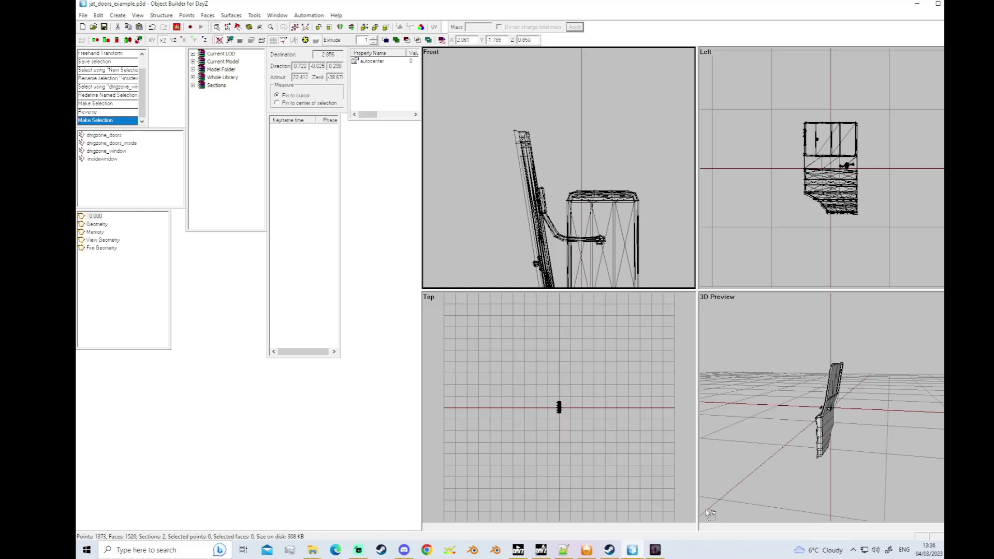
Switch to the tute_truck config.cpp in Notepad++, highlight the window's truck_01_glass.rvmat path in healthLevels and return to Object Builder.
click(564, 550)
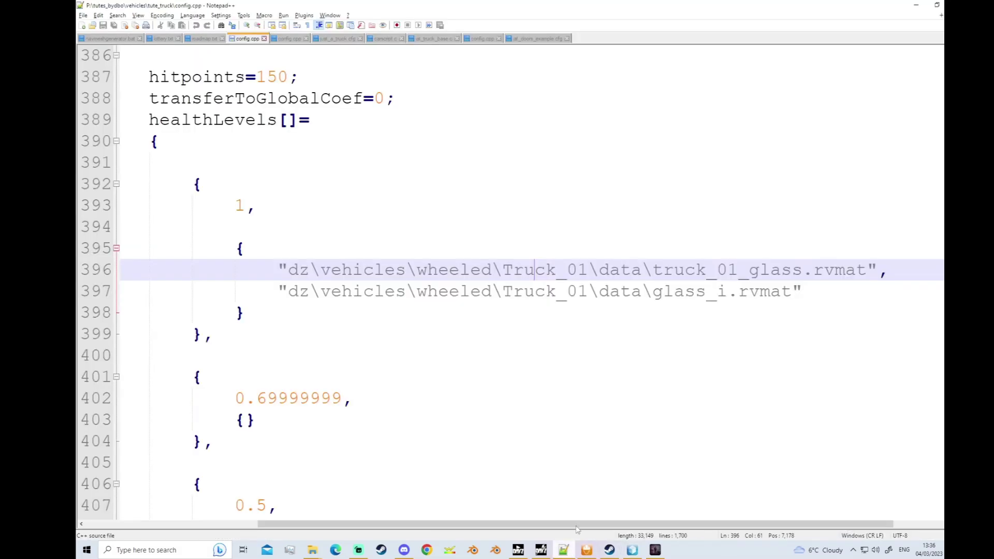
scroll(628, 339, up, 3)
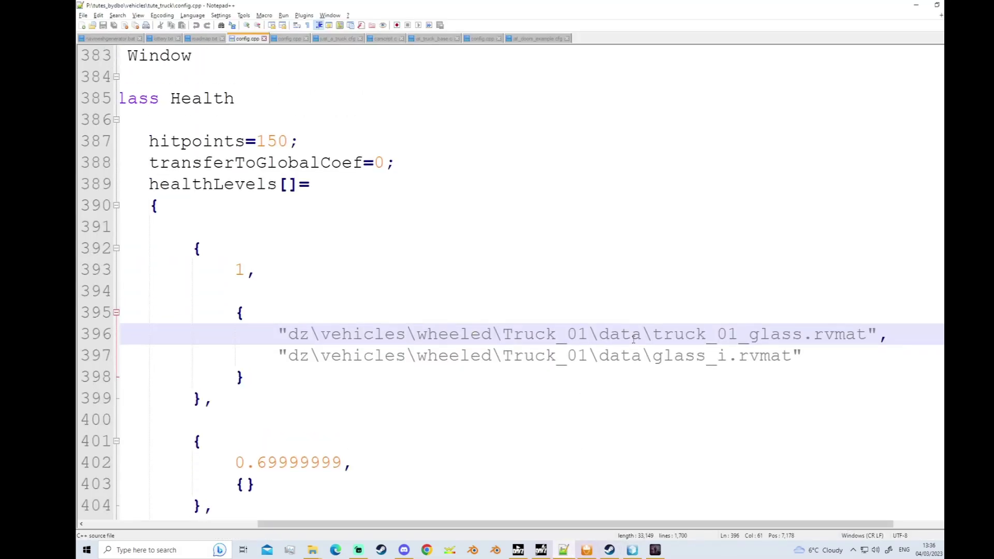
drag(867, 334, 288, 335)
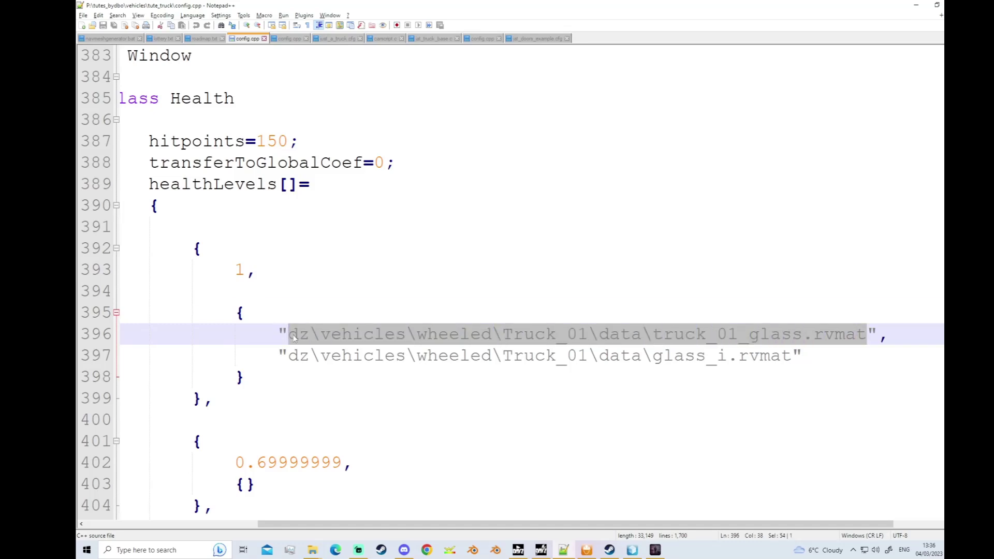
click(654, 550)
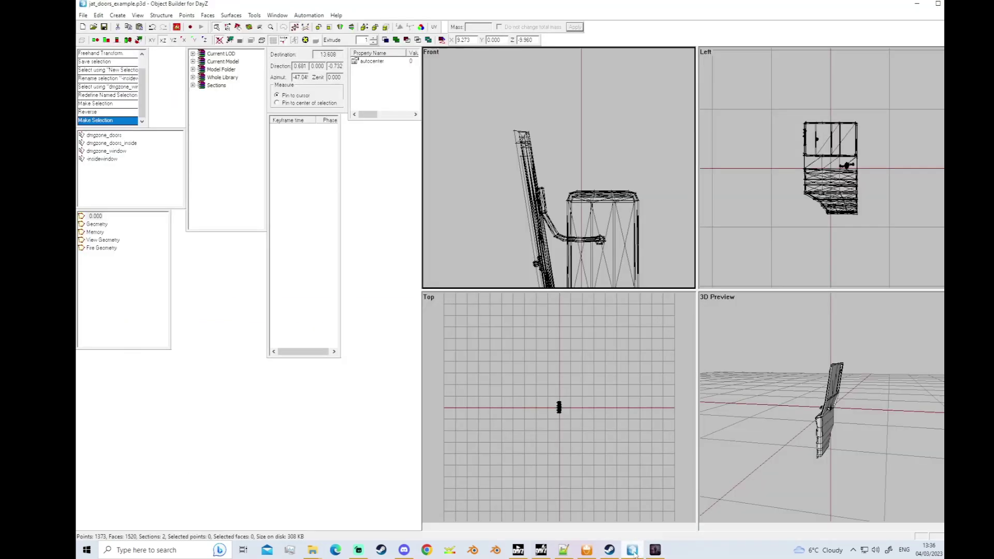
Select the dmgzone_window faces and assign them the truck_01_glass.rvmat material from Truck_01\data.
click(106, 153)
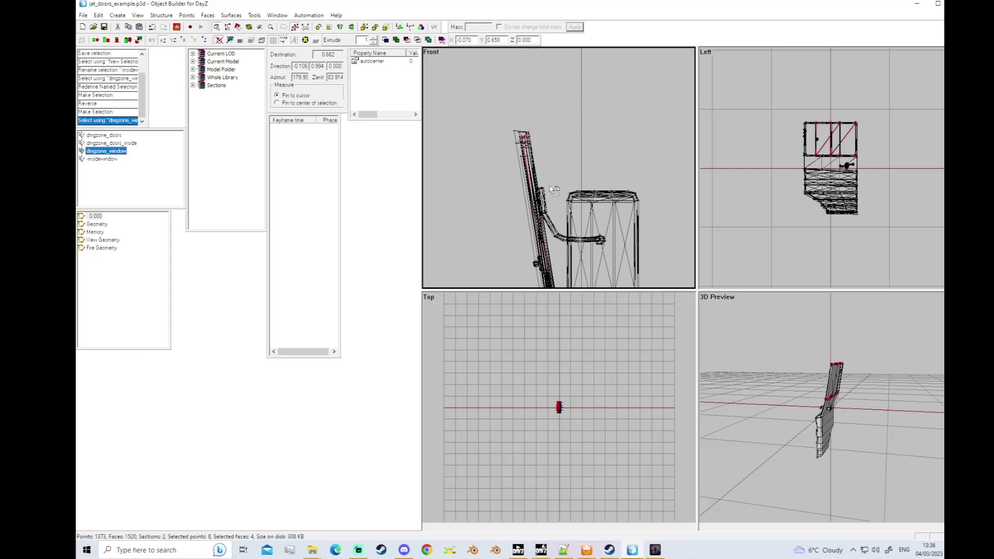
scroll(554, 174, up, 3)
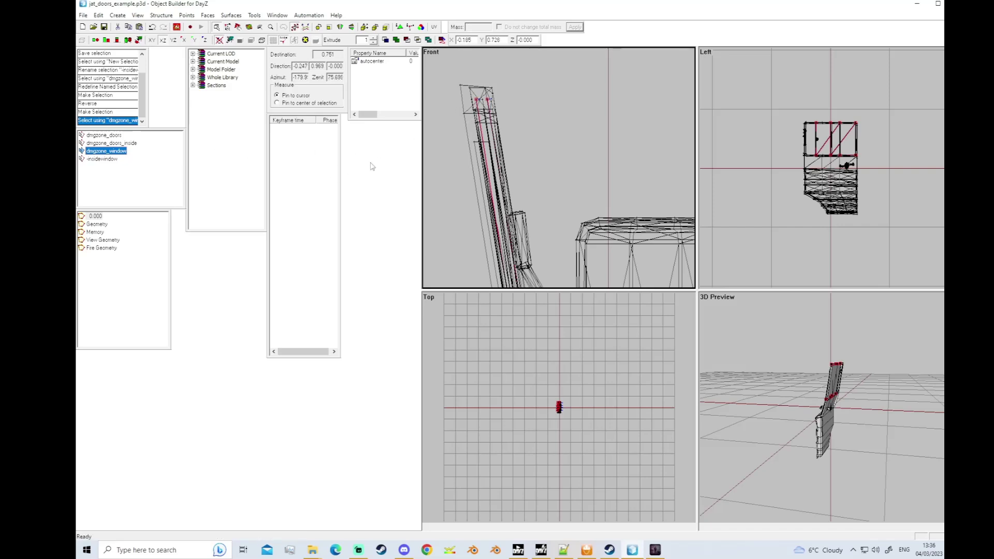
scroll(487, 118, up, 1)
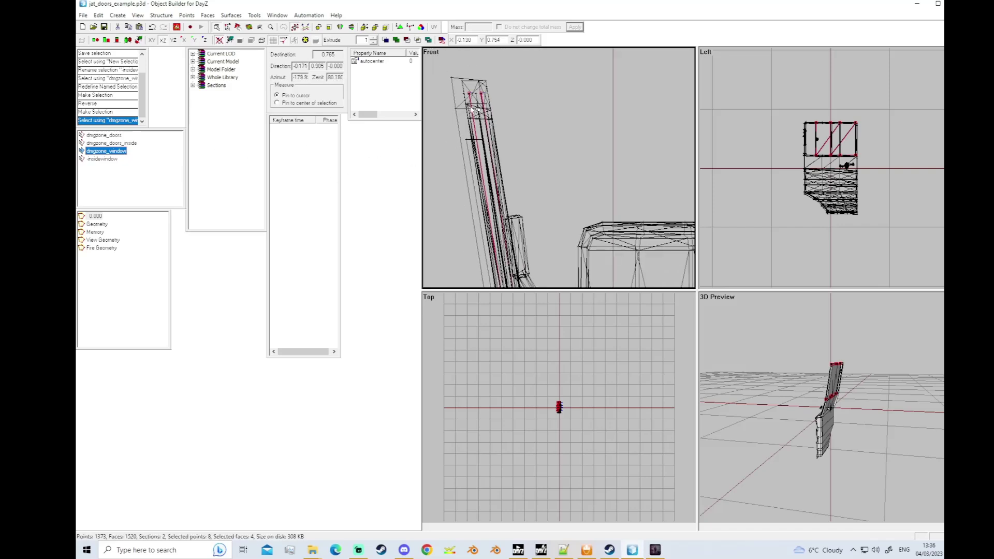
key(e)
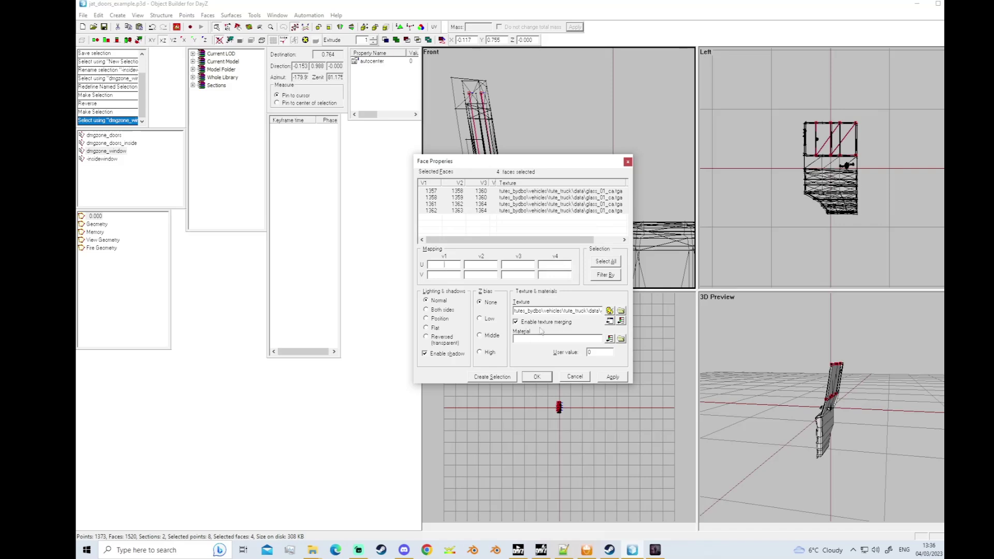
click(558, 339)
key(ctrl+v)
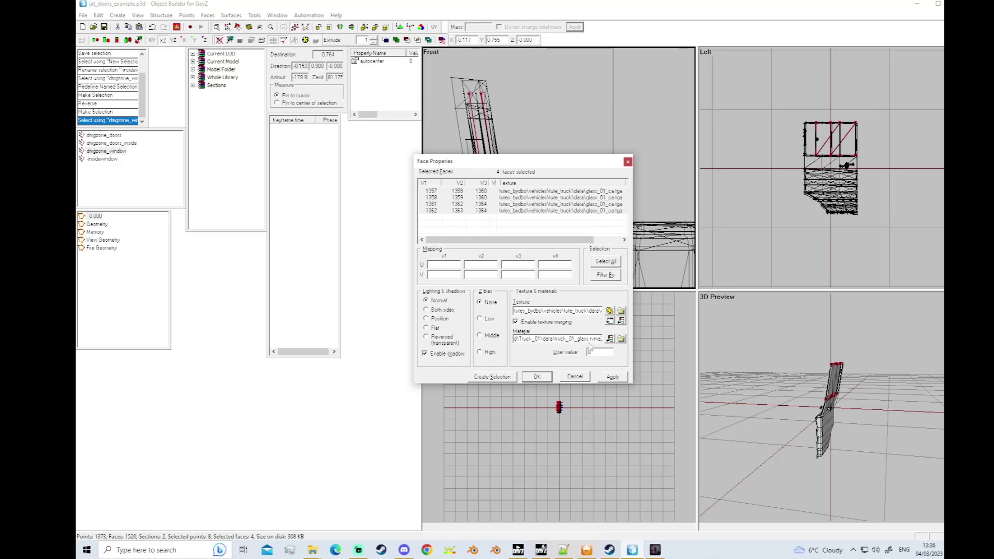
click(537, 377)
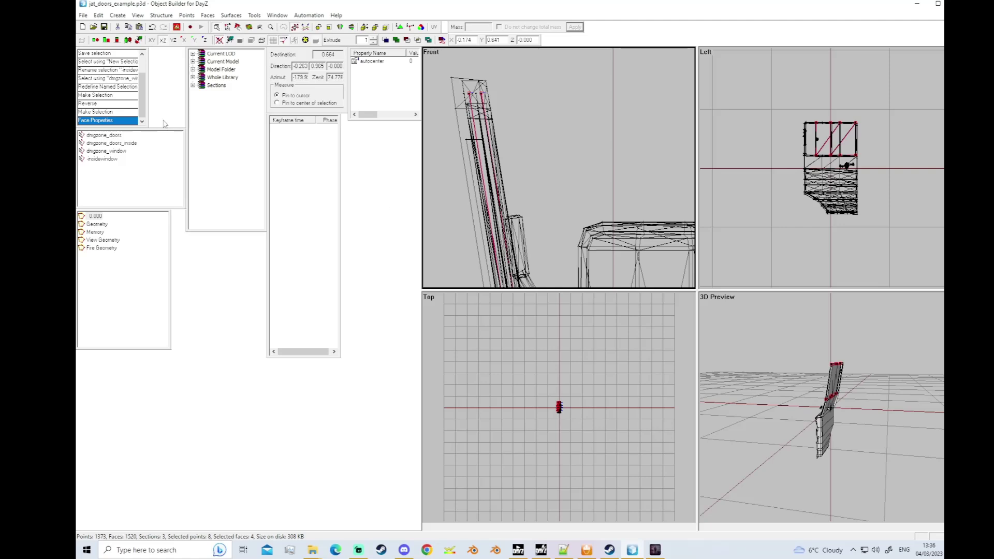
Select the -insidewindow faces and copy the glass_i.rvmat path from the window's healthLevels in config.cpp in Notepad++.
click(102, 159)
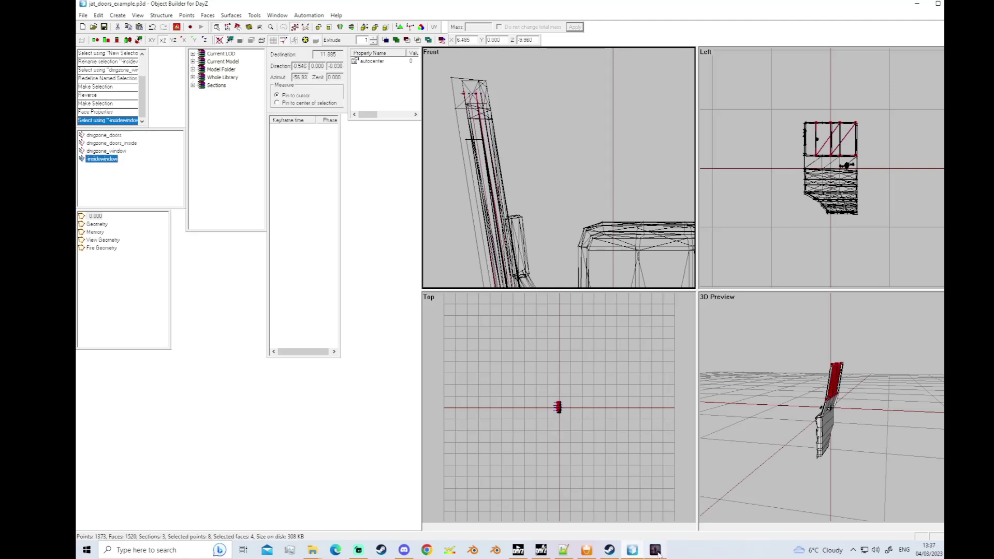
click(561, 552)
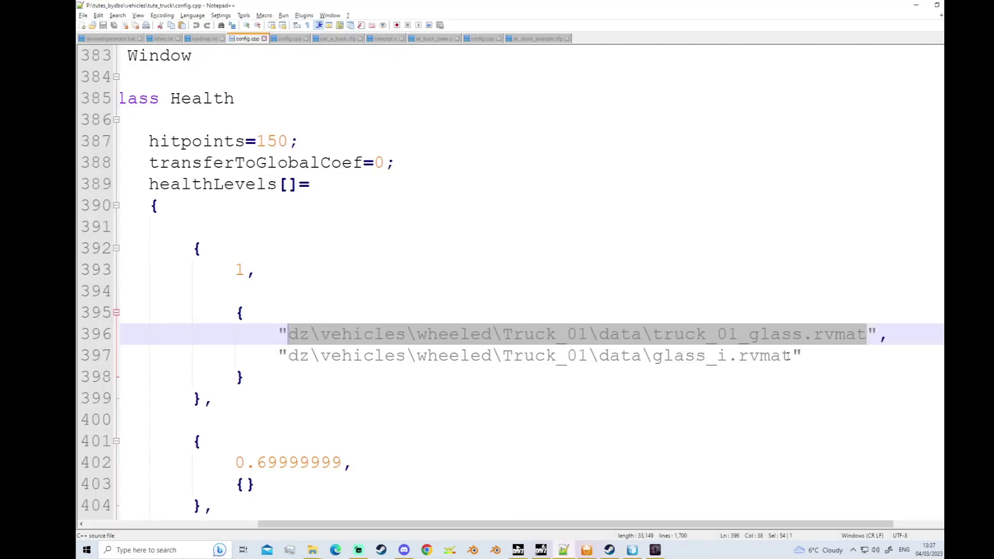
drag(787, 356, 284, 354)
Review the window's healthLevels in config.cpp, from level 1 through the damaged and destroyed rvmats to "hidden", plus its componentNames entry.
drag(245, 270, 227, 268)
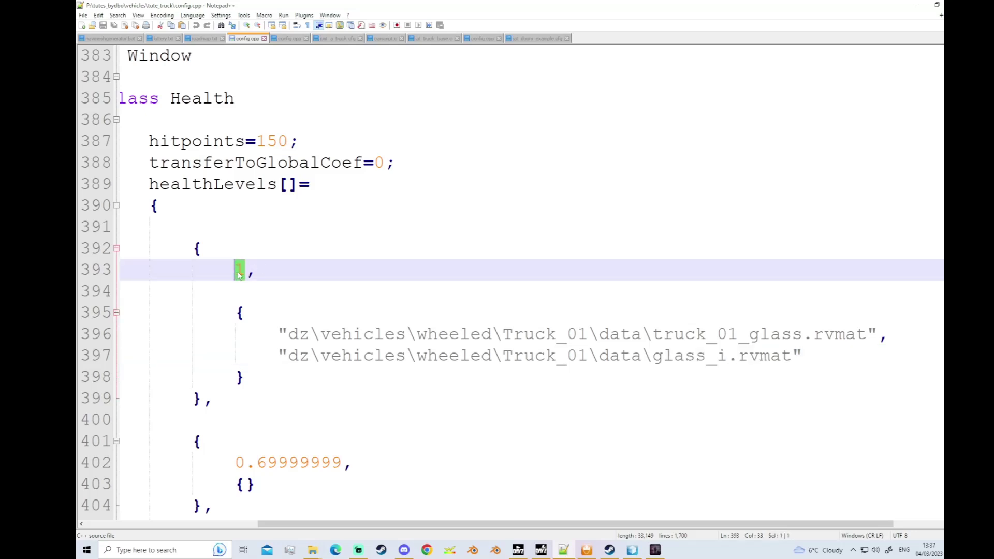
scroll(183, 154, down, 1)
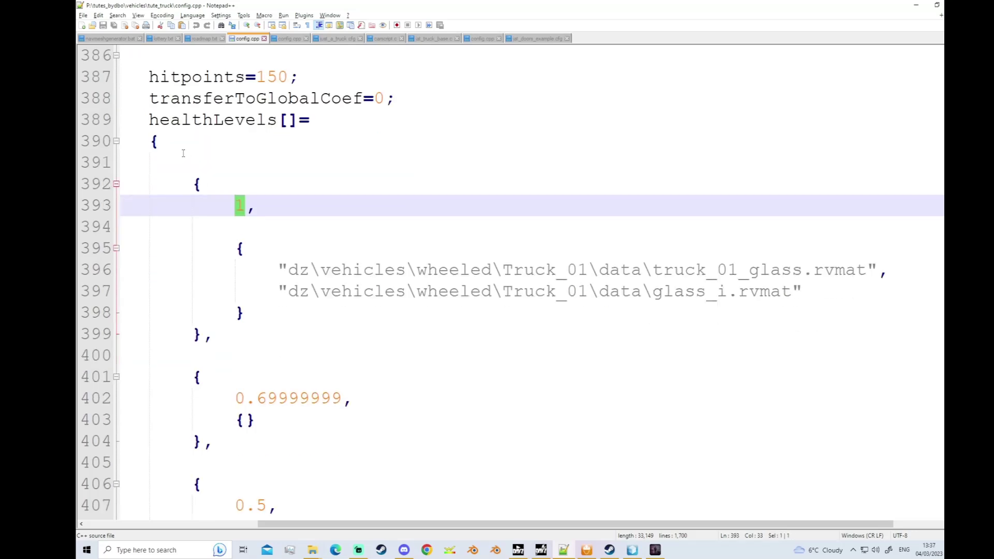
scroll(187, 161, up, 2)
scroll(190, 169, up, 1)
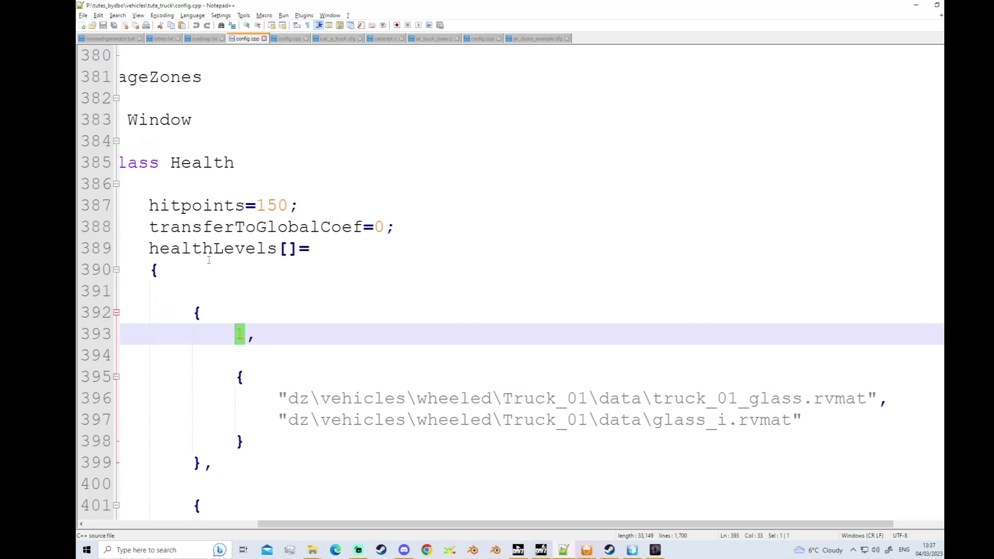
scroll(258, 310, down, 5)
scroll(315, 370, down, 3)
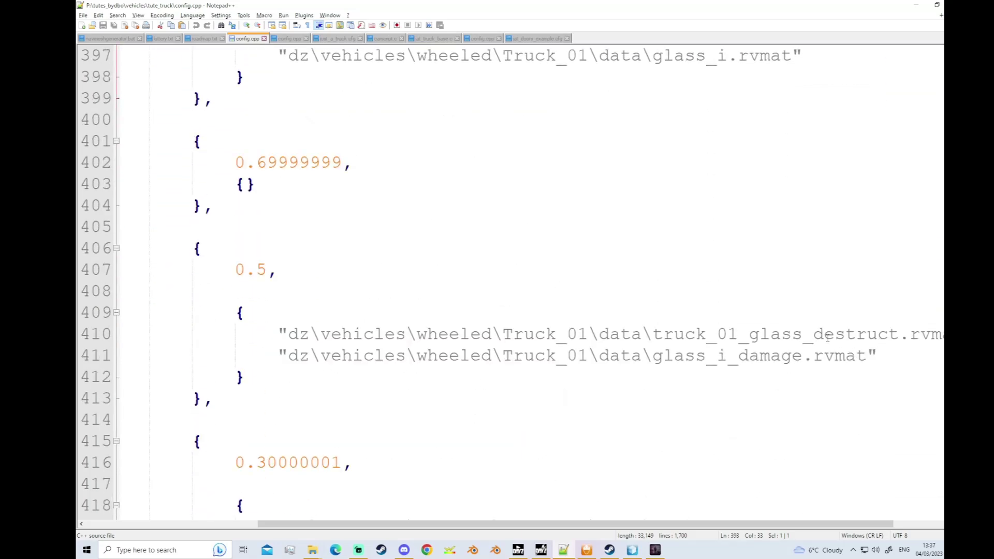
scroll(764, 372, down, 1)
scroll(310, 214, down, 5)
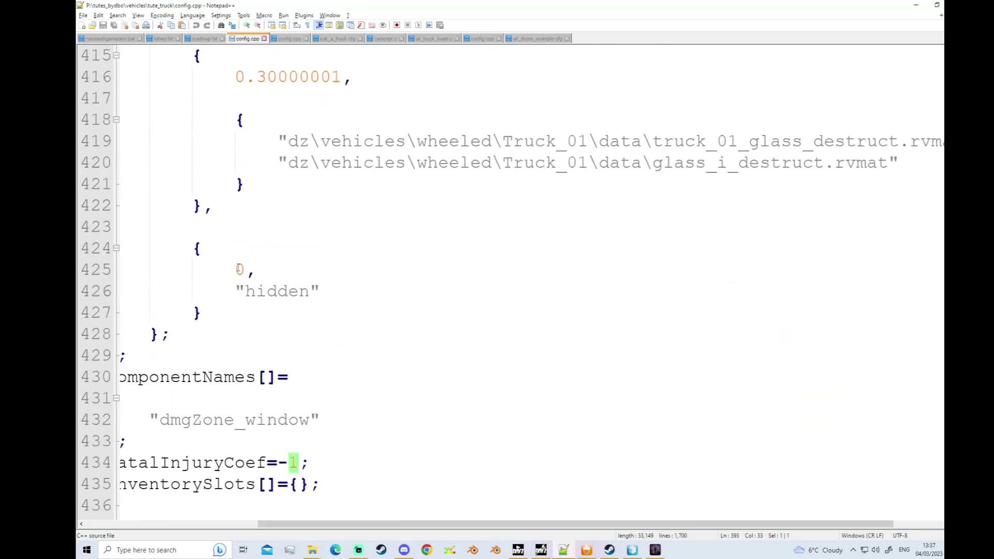
scroll(291, 296, up, 1)
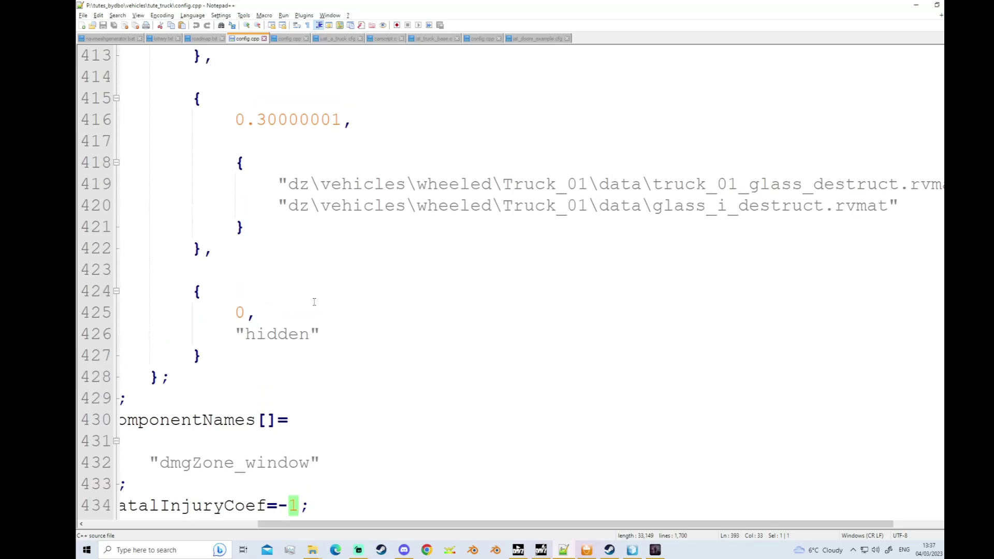
scroll(274, 322, down, 1)
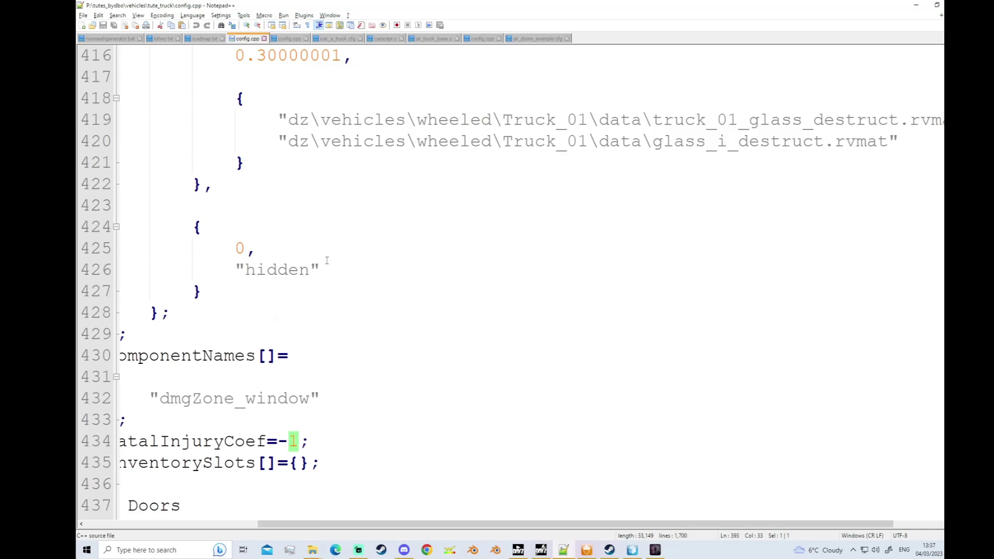
scroll(293, 316, down, 1)
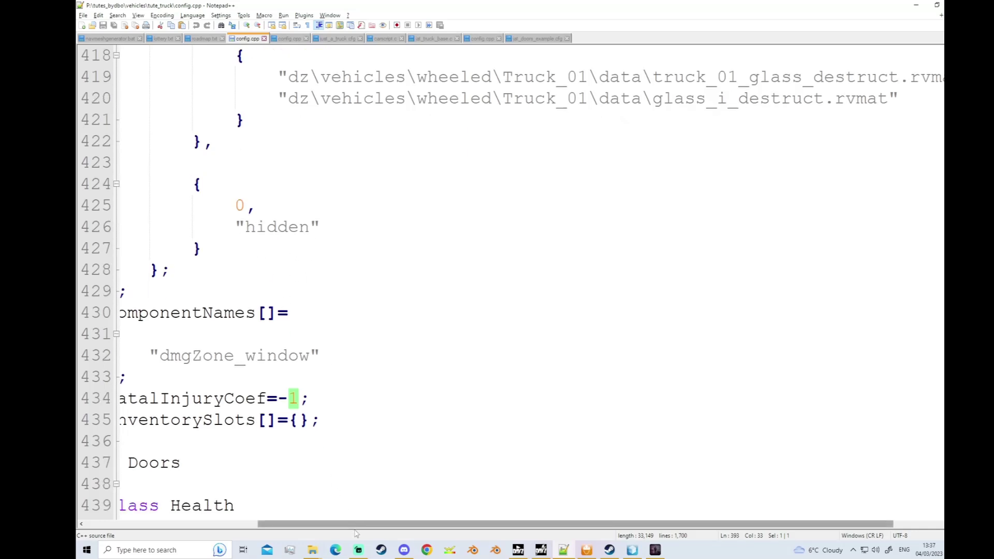
drag(357, 523, 289, 523)
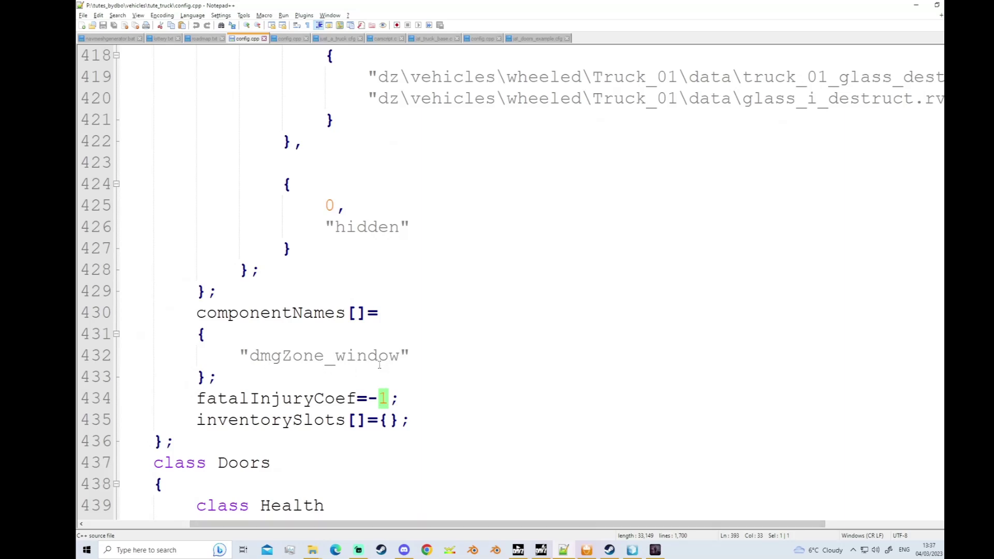
Return to Object Builder and assign the glass_i.rvmat material from Truck_01\data to the selected -insidewindow faces.
click(632, 550)
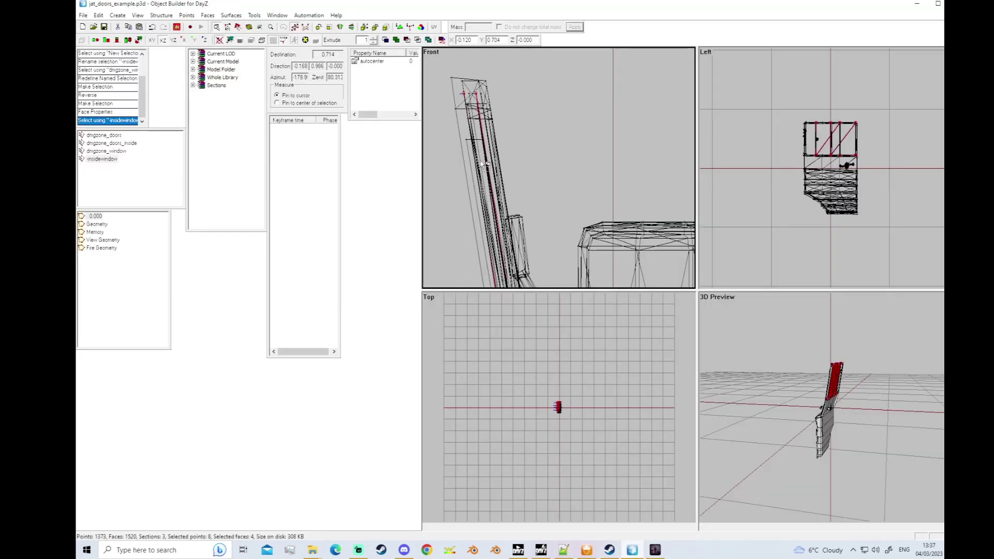
key(e)
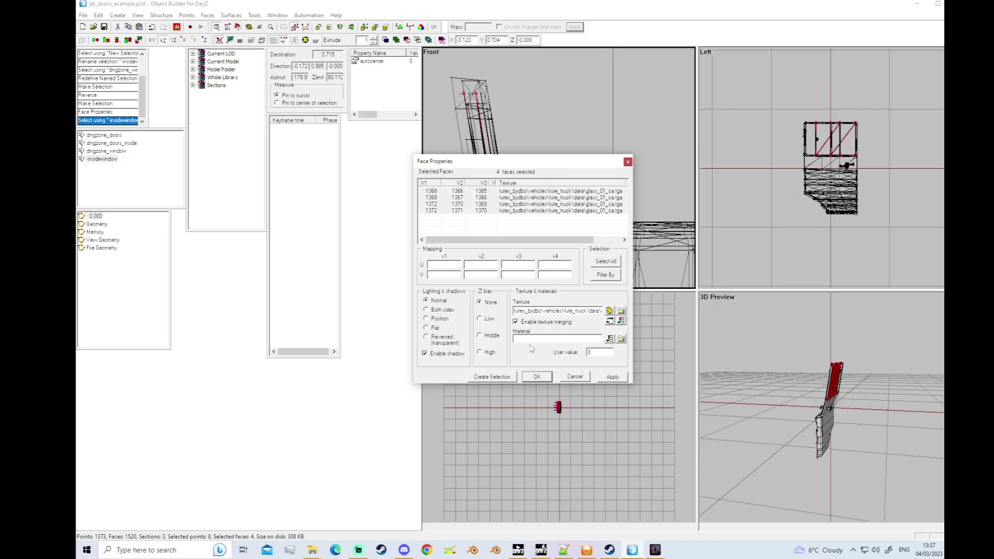
key(ctrl+v)
click(621, 380)
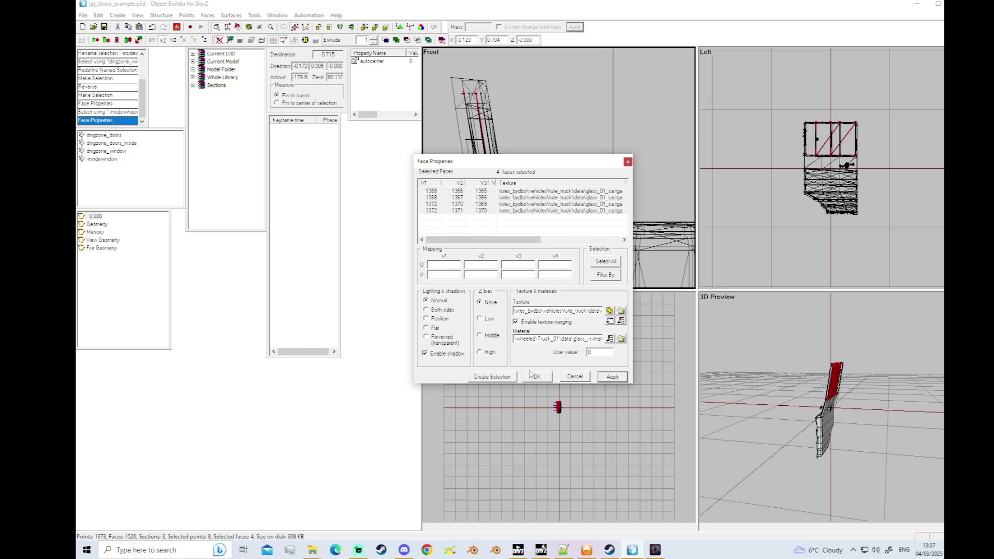
click(537, 377)
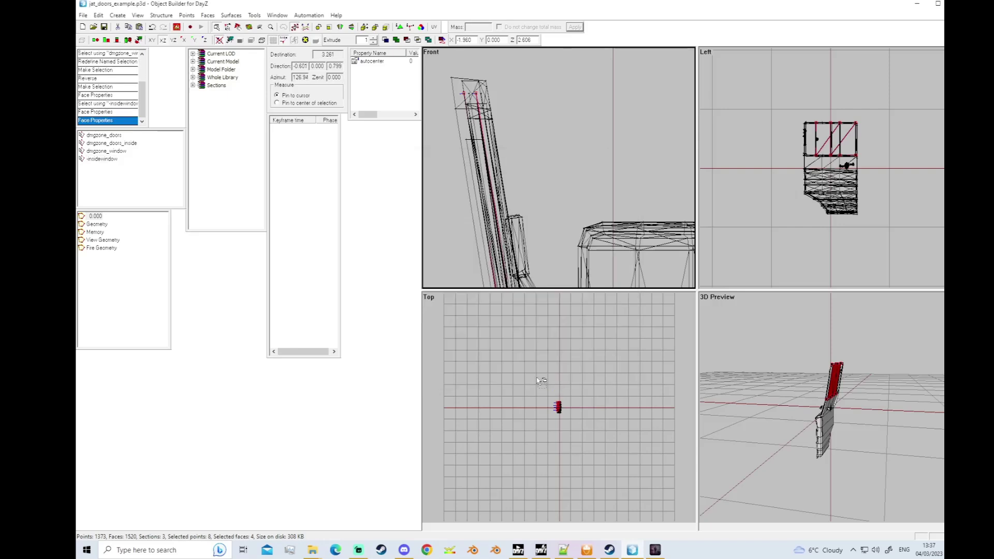
Clear the inside window selection and save the door model.
scroll(515, 137, up, 2)
scroll(515, 137, up, 1)
scroll(771, 184, up, 2)
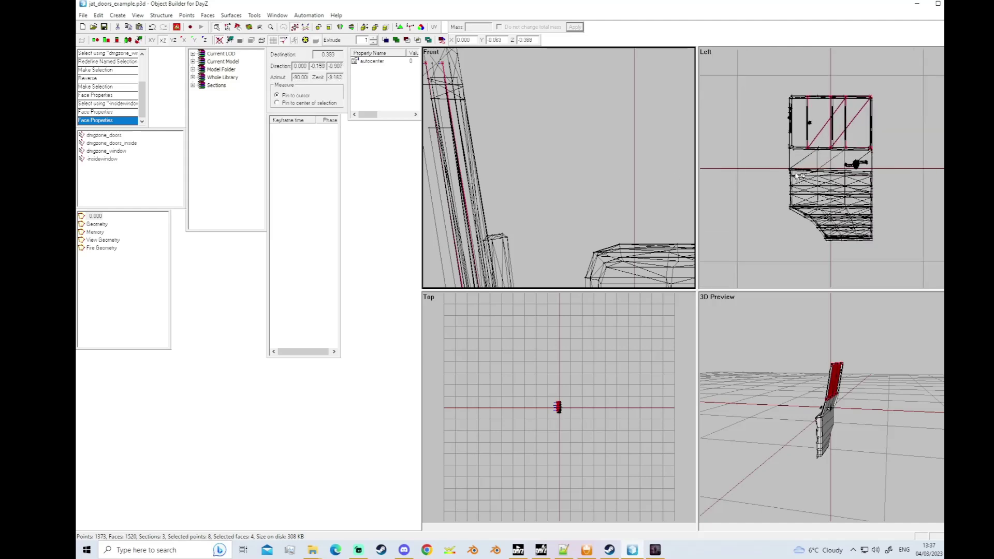
scroll(839, 111, up, 2)
click(833, 112)
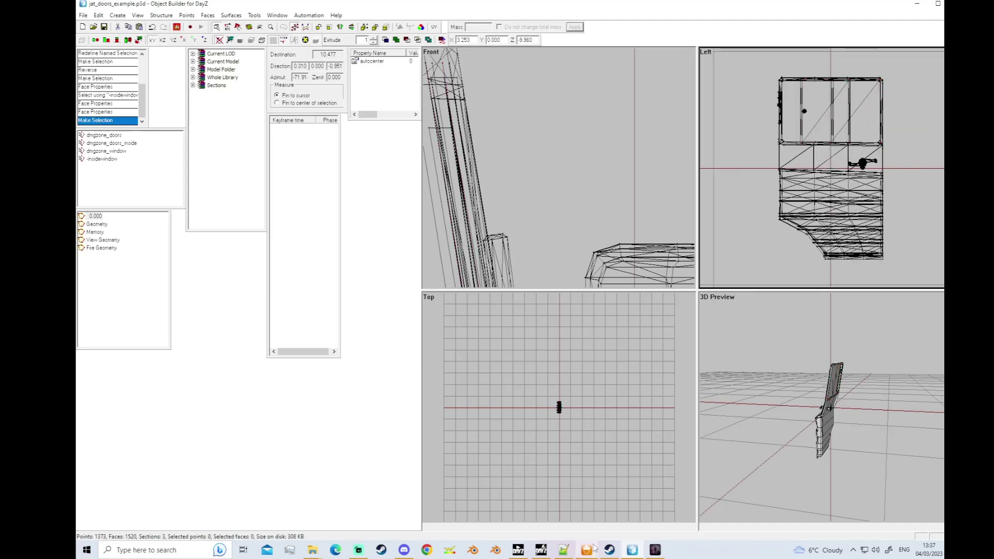
scroll(475, 168, down, 1)
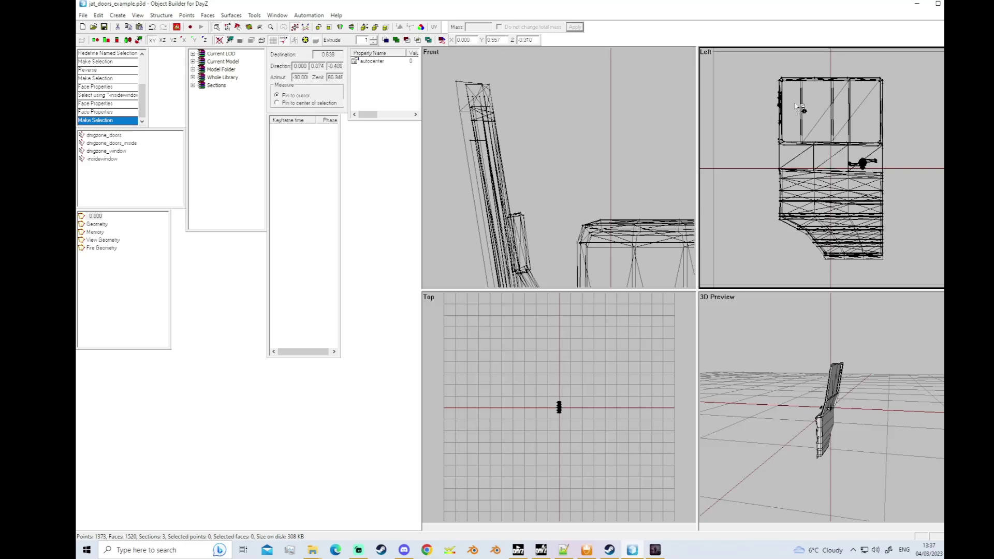
click(102, 28)
scroll(577, 175, down, 1)
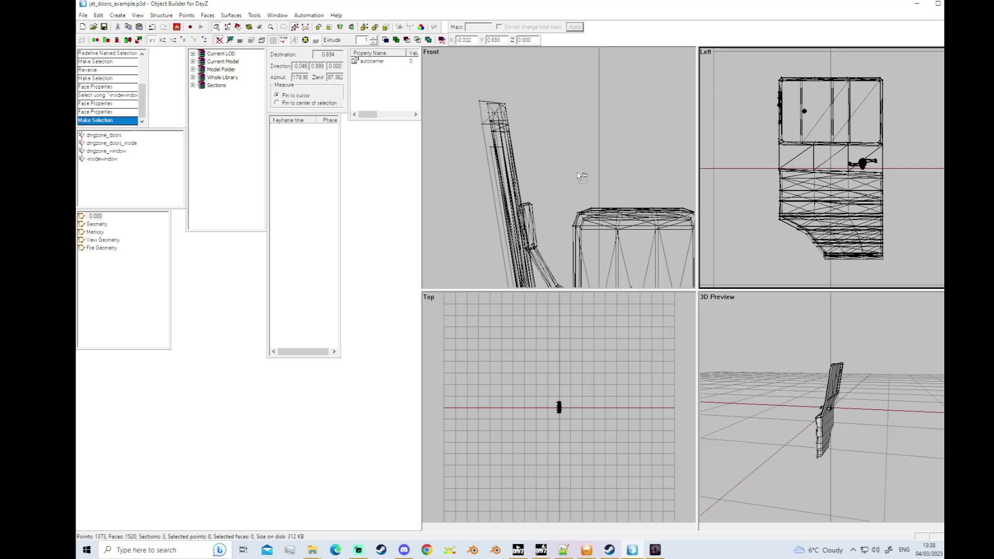
right_drag(581, 178, 585, 157)
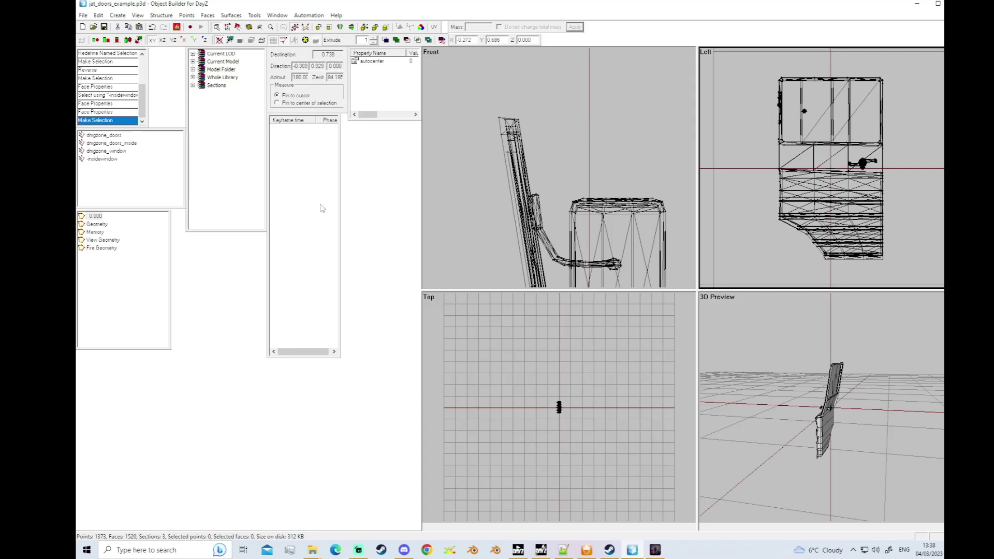
Open the Fire Geometry LOD, check its dmgzone_doors selection and select dmgzone_window.
click(112, 249)
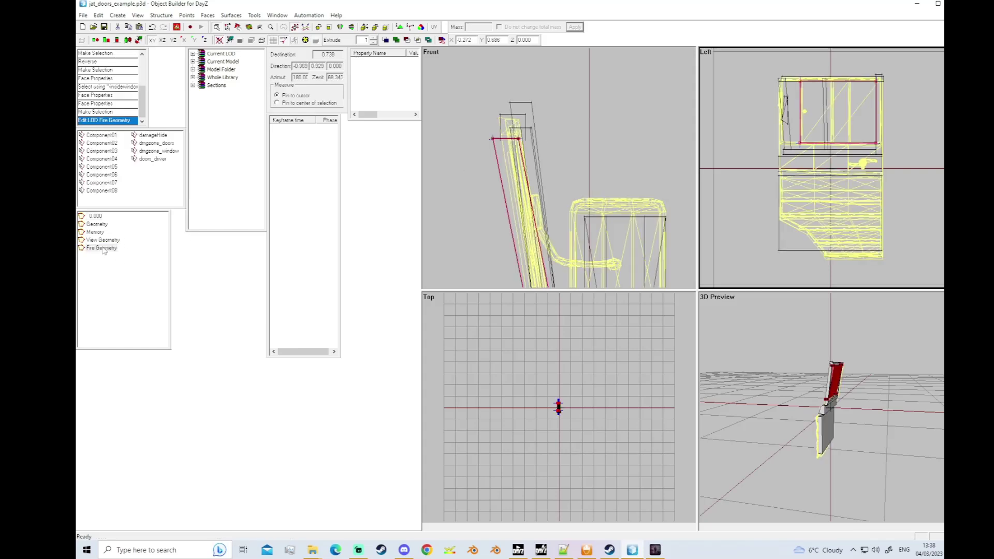
click(154, 143)
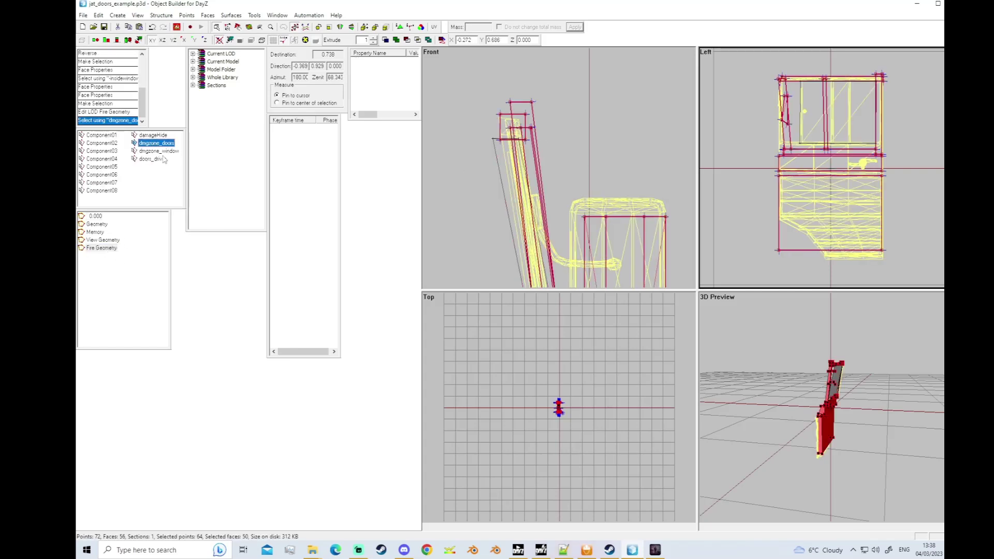
click(159, 151)
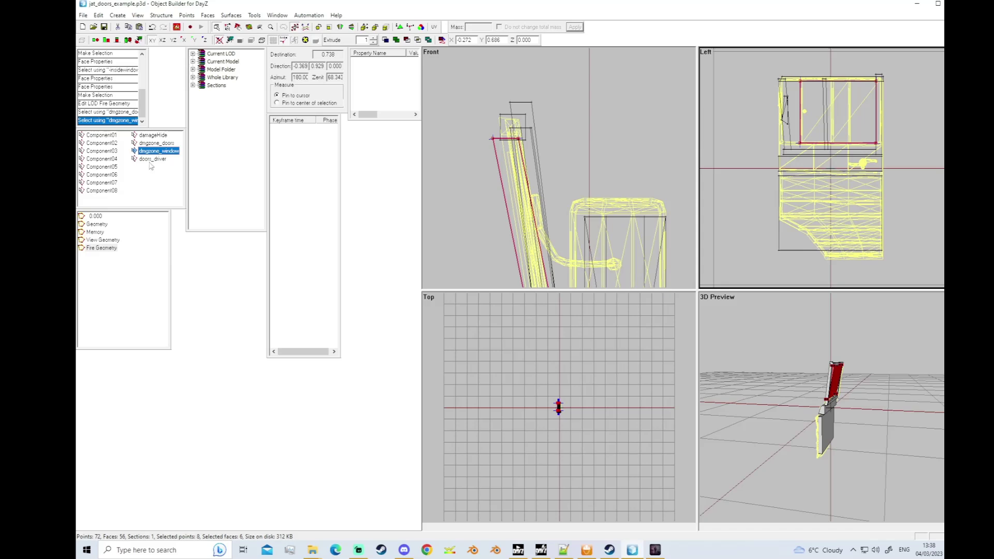
Assign the glass.rvmat material from the DZ\data\data\penetration folder to the selected dmgzone_window faces in Fire Geometry.
scroll(750, 159, up, 3)
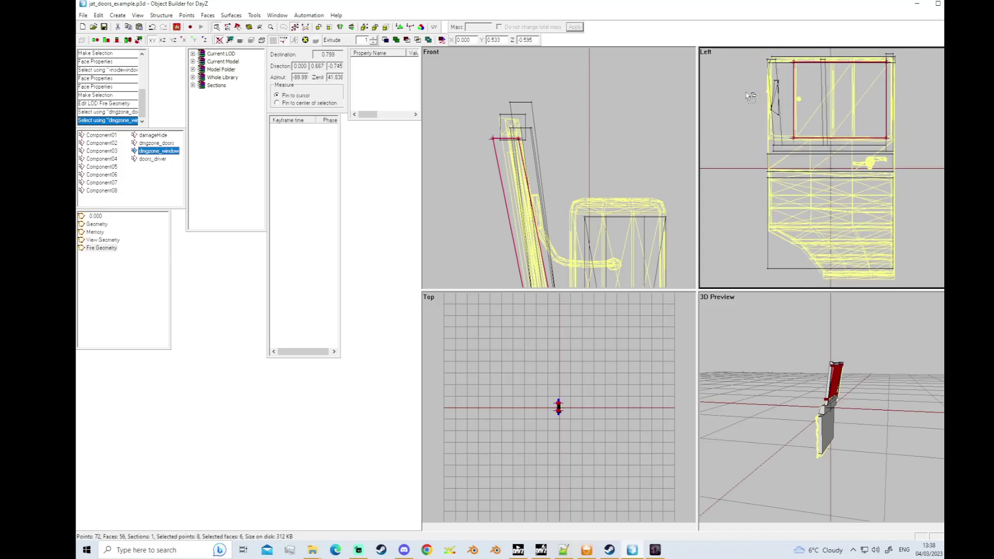
key(e)
drag(562, 339, 606, 341)
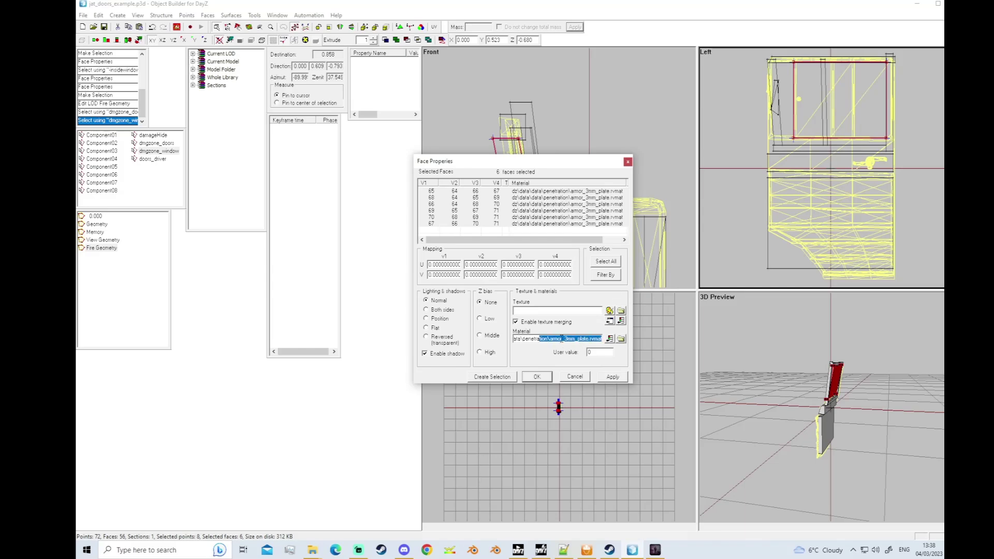
click(621, 341)
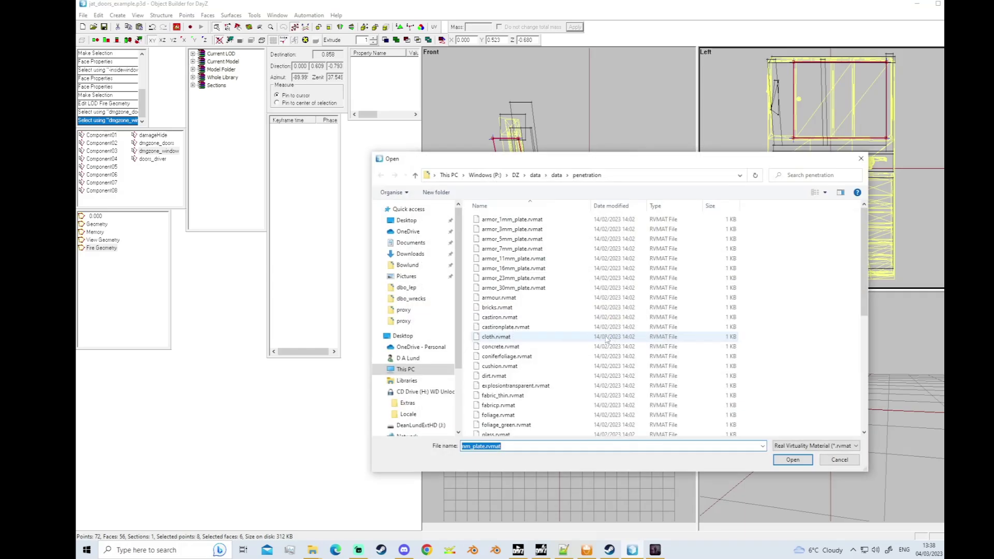
click(513, 356)
scroll(512, 368, down, 1)
scroll(512, 369, down, 3)
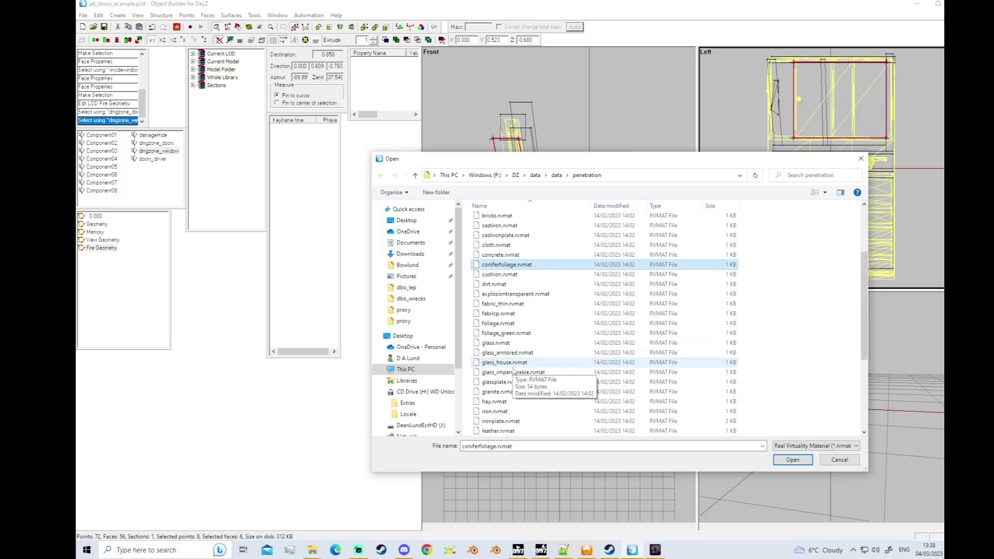
scroll(522, 352, down, 1)
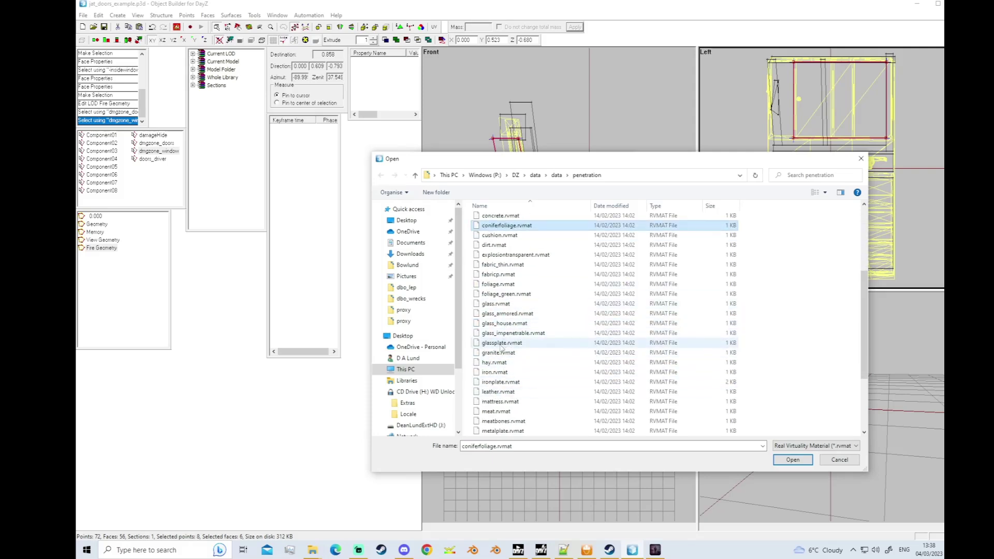
click(501, 342)
scroll(580, 362, down, 2)
scroll(561, 387, up, 1)
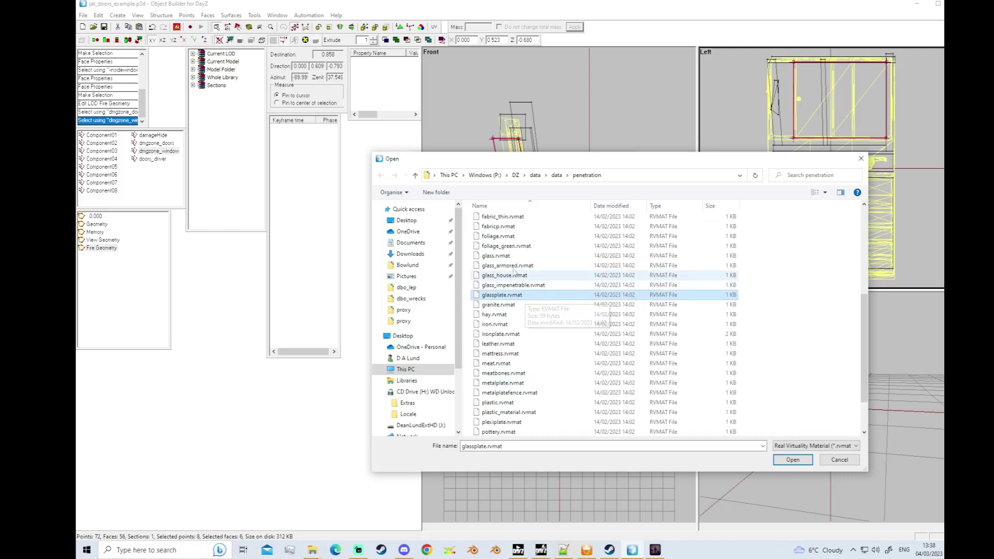
click(506, 266)
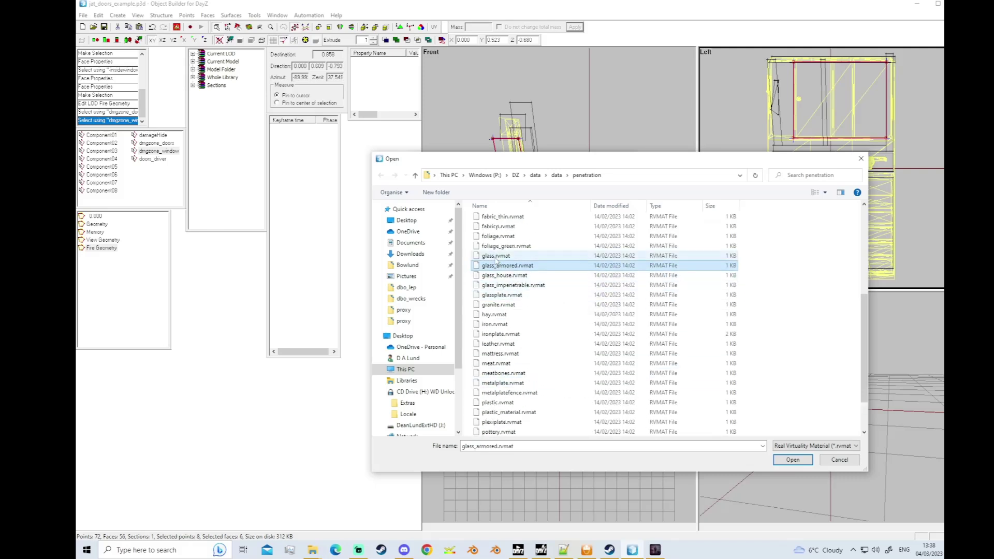
click(491, 258)
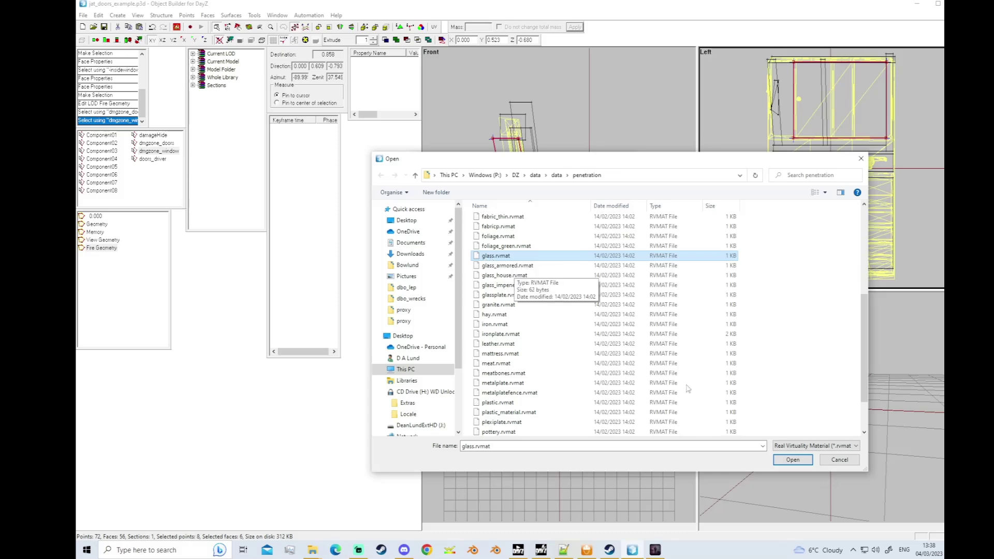
click(791, 460)
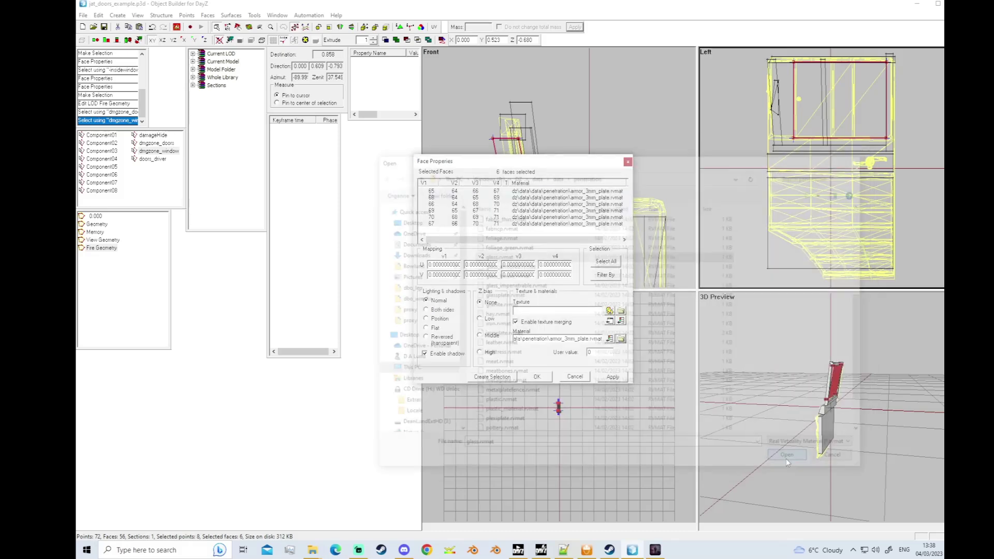
click(535, 377)
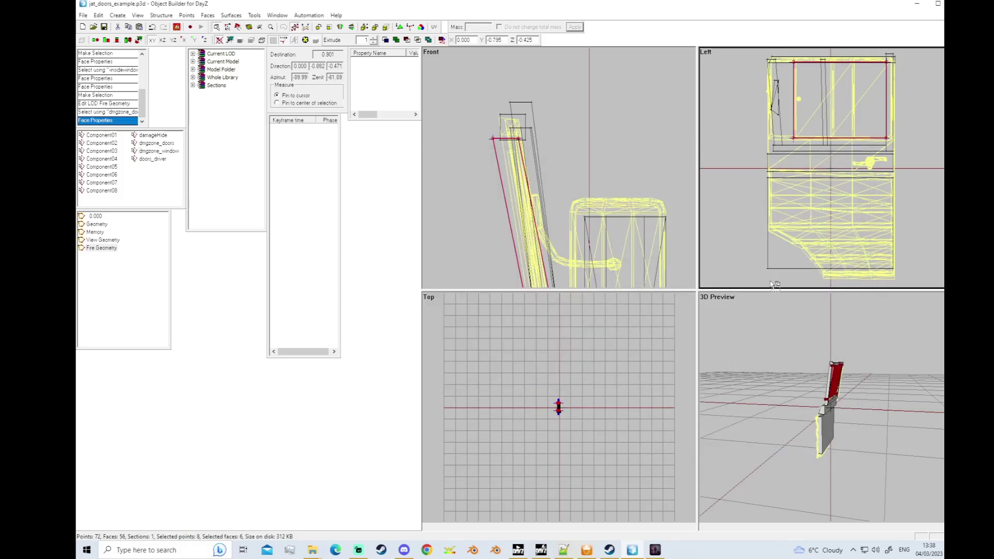
Select the door's panel and frame components in Fire Geometry, apply the armor_3mm_plate.rvmat penetration material, and clear the selection.
scroll(804, 223, down, 2)
drag(800, 232, 780, 141)
key(e)
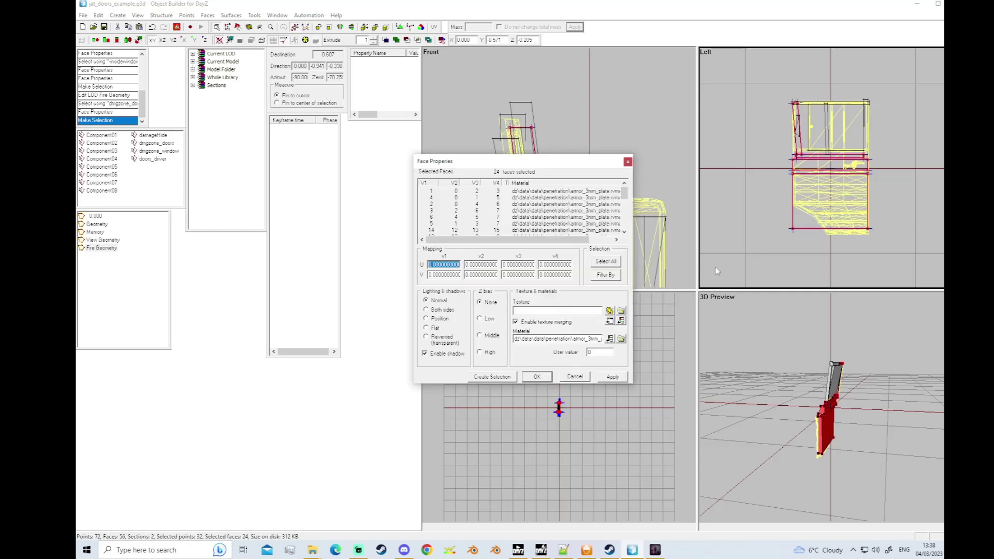
drag(564, 338, 601, 339)
click(612, 376)
click(537, 377)
click(766, 251)
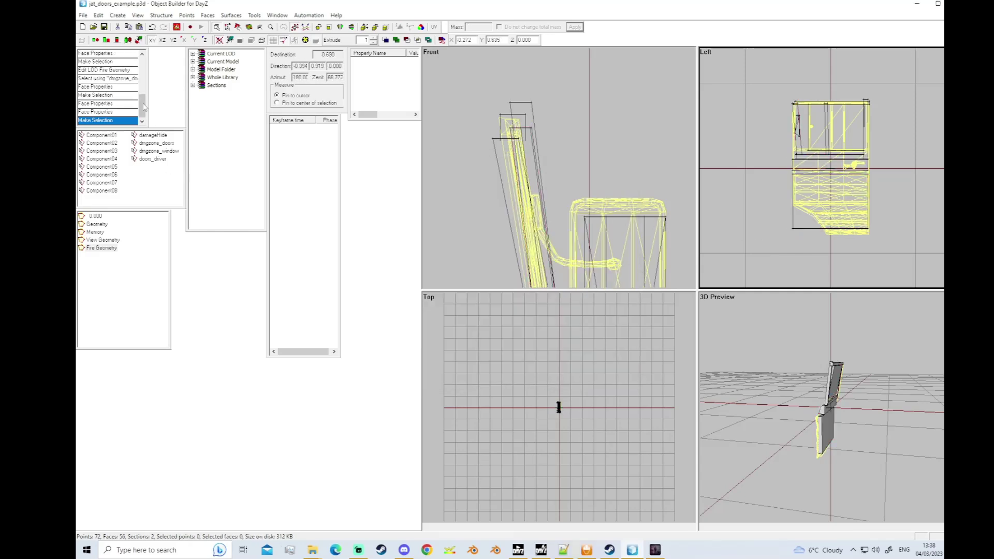
Open the View Geometry LOD and examine which component the damageHide selection covers.
click(99, 240)
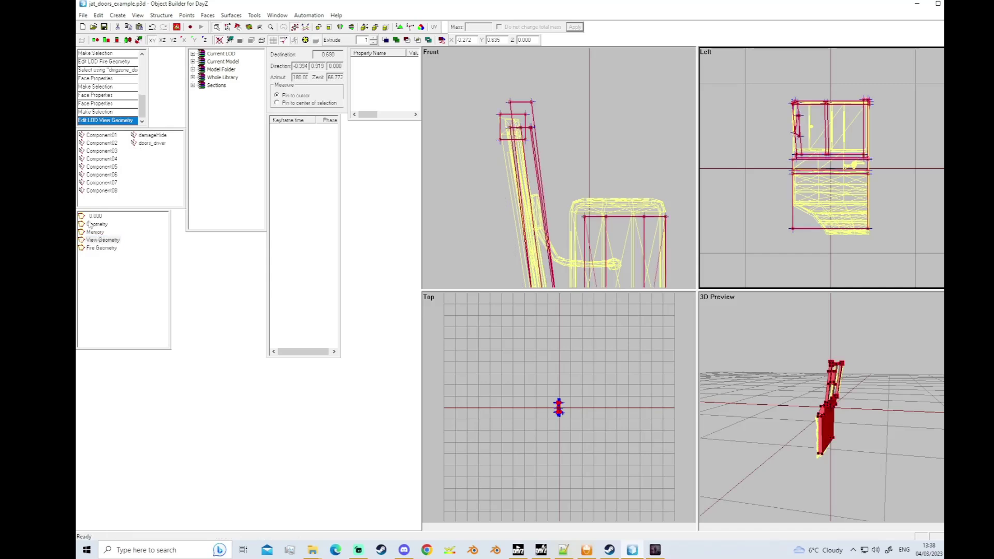
click(151, 135)
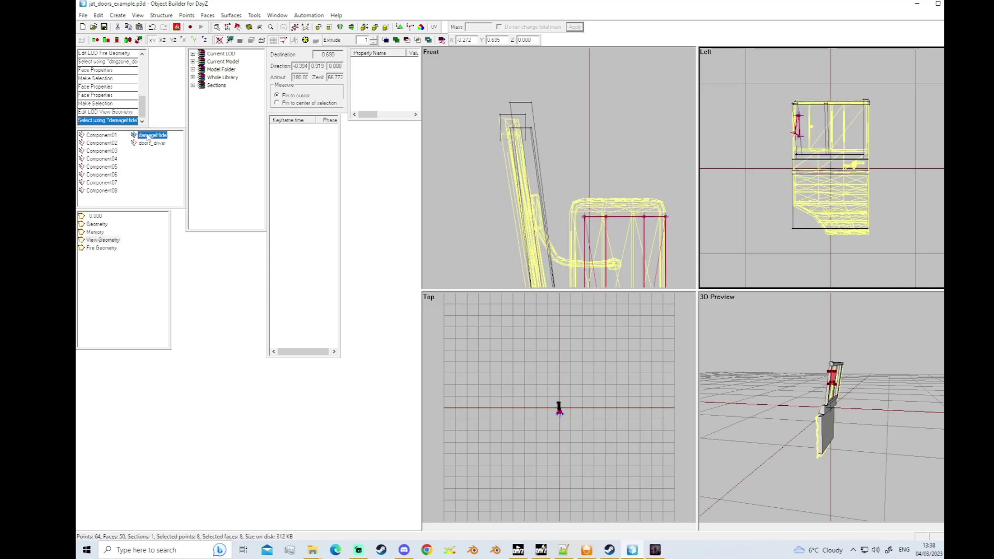
scroll(533, 255, down, 5)
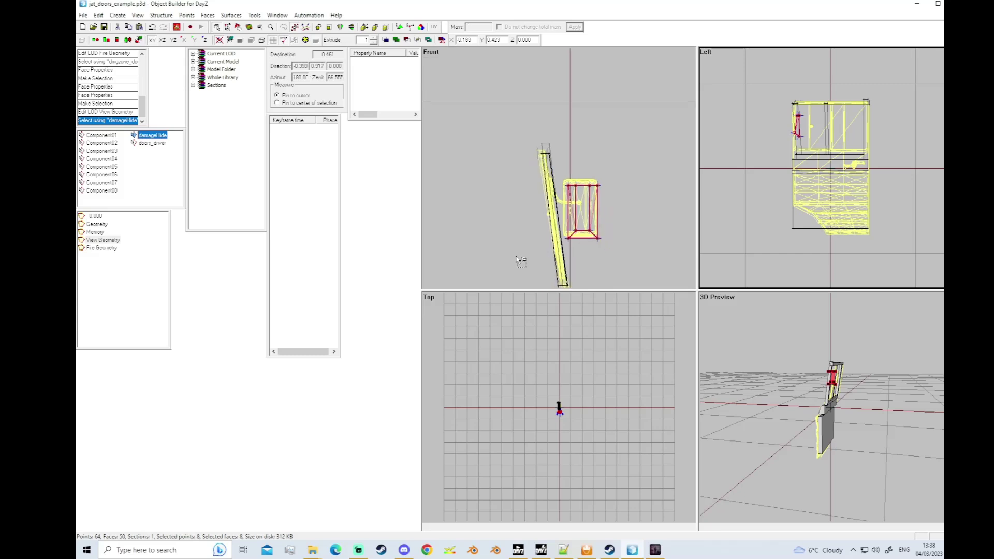
In the 0.000 LOD, add the other window pane faces to the dmgzone_window faces and redefine dmgzone_window with them.
click(96, 216)
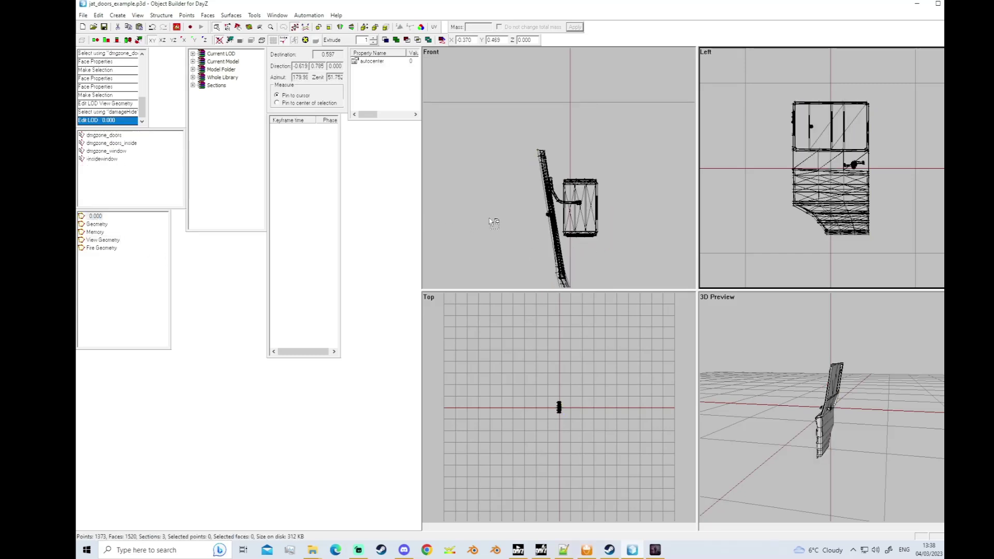
scroll(489, 219, down, 1)
scroll(483, 221, up, 2)
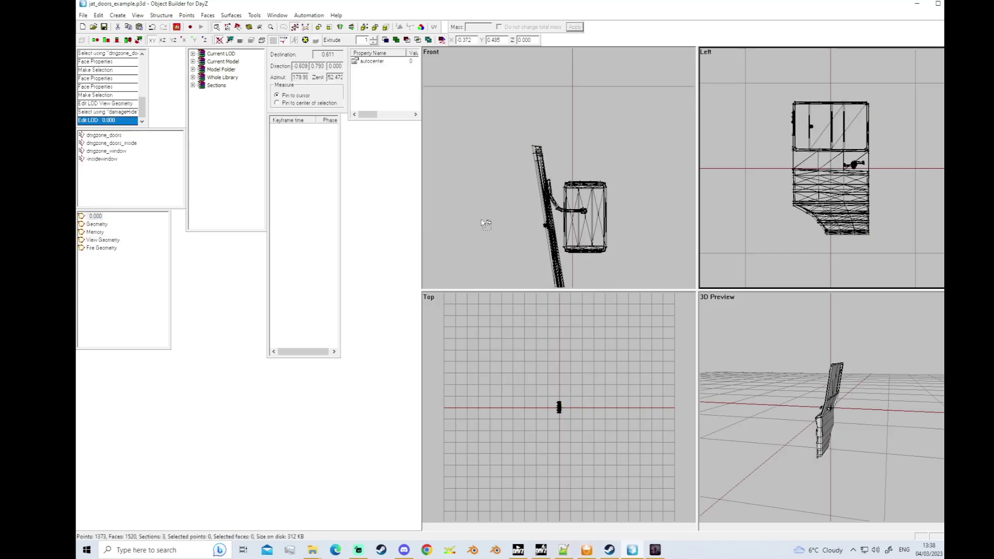
click(116, 151)
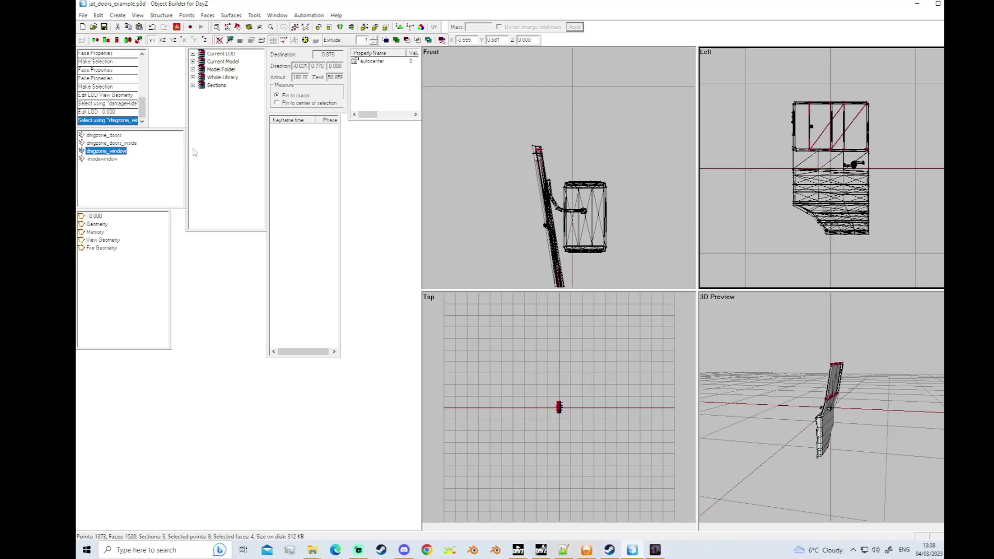
scroll(569, 148, up, 1)
mouse_move(690, 155)
right_down()
mouse_move(483, 105)
mouse_move(503, 115)
mouse_move(499, 131)
mouse_move(556, 141)
right_up()
scroll(539, 161, up, 2)
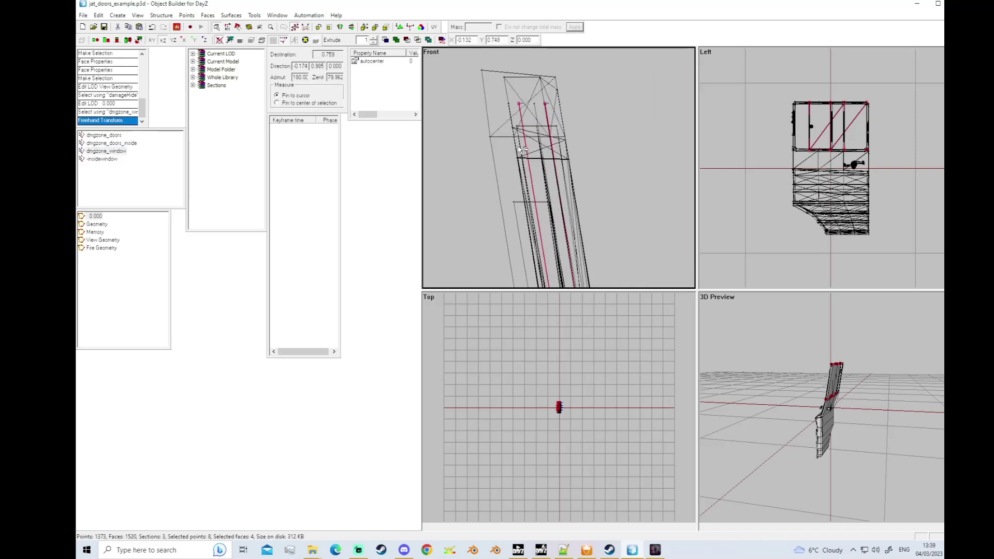
ctrl+drag(502, 100, 541, 108)
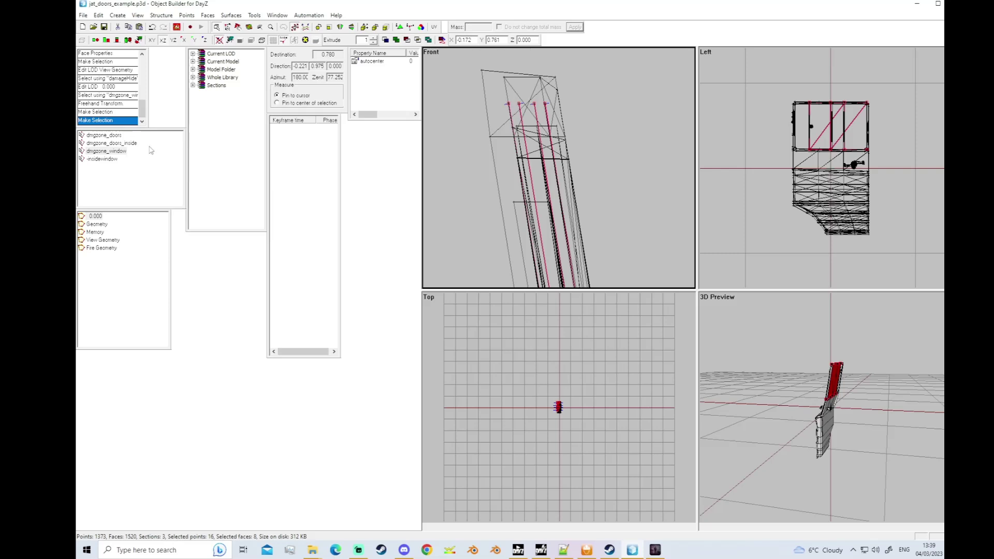
right_click(104, 151)
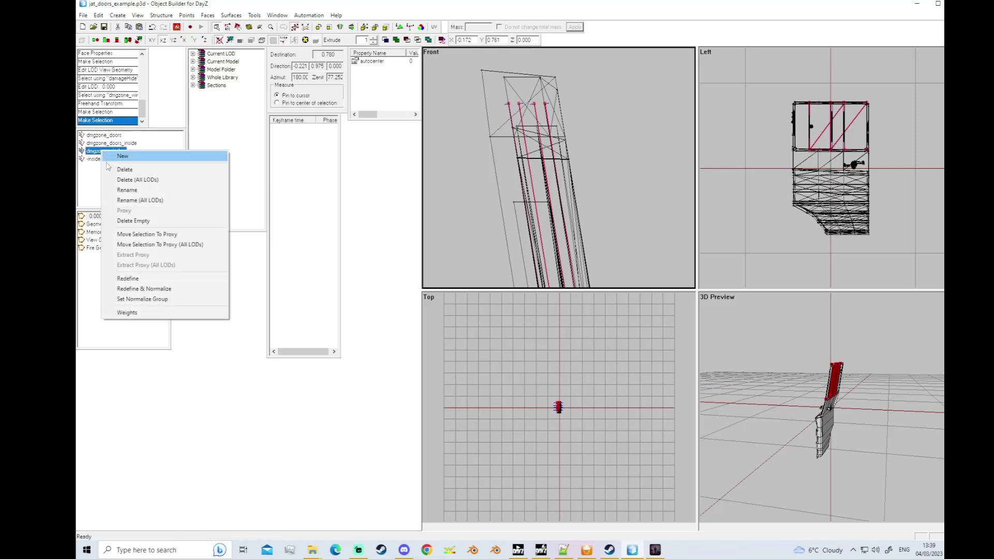
click(128, 278)
Compare the faces covered by the dmgzone_window and -insidewindow selections, and clear the selection.
click(101, 159)
click(102, 150)
click(108, 163)
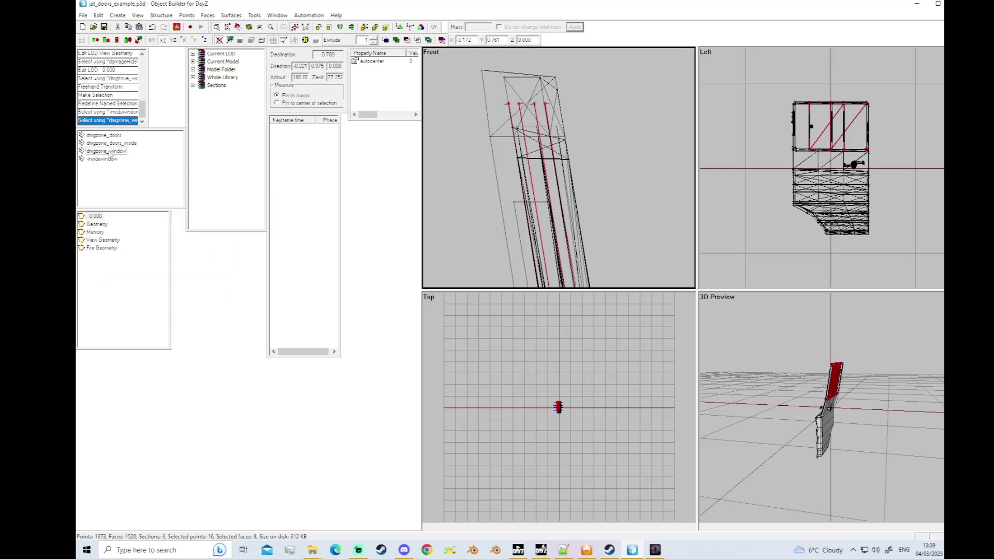
click(109, 152)
click(111, 161)
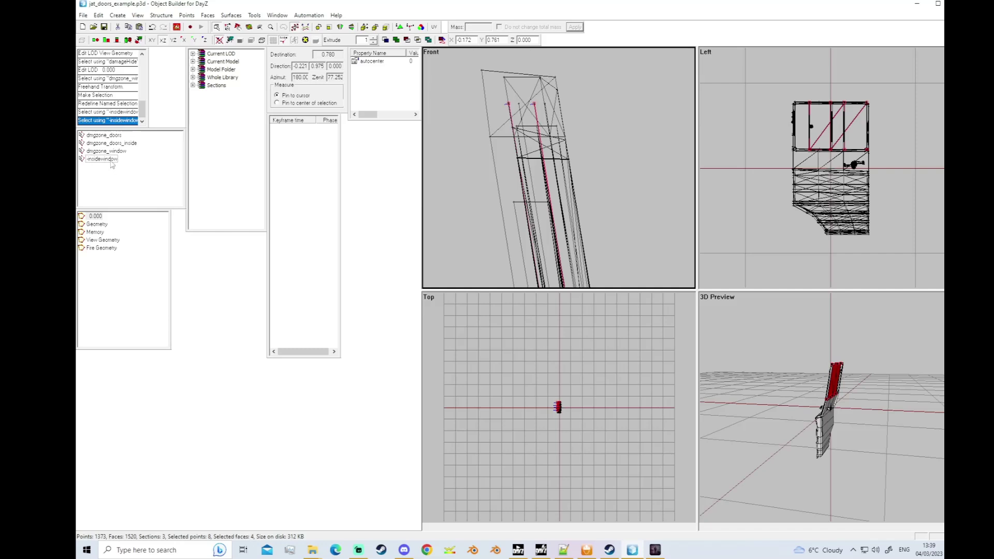
click(106, 151)
click(658, 210)
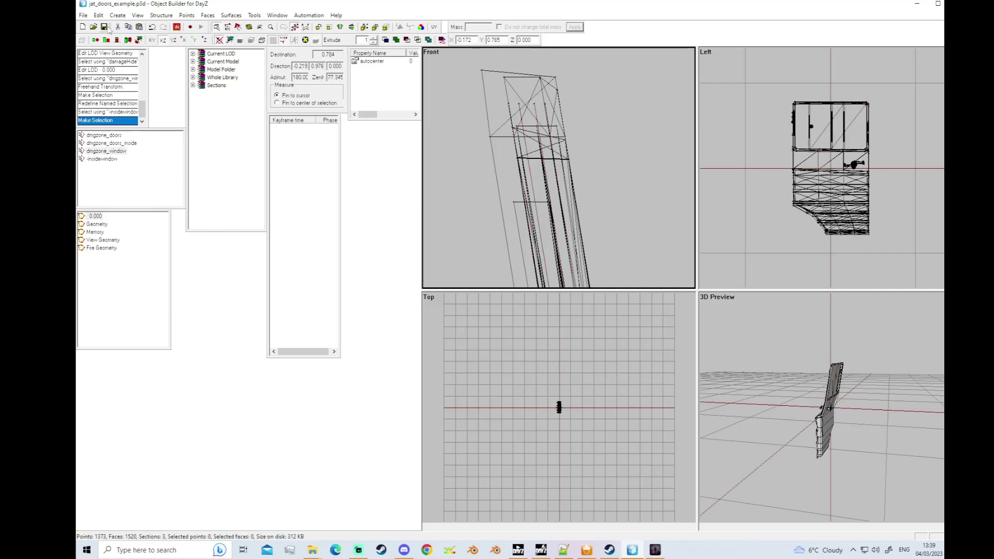
scroll(497, 187, down, 2)
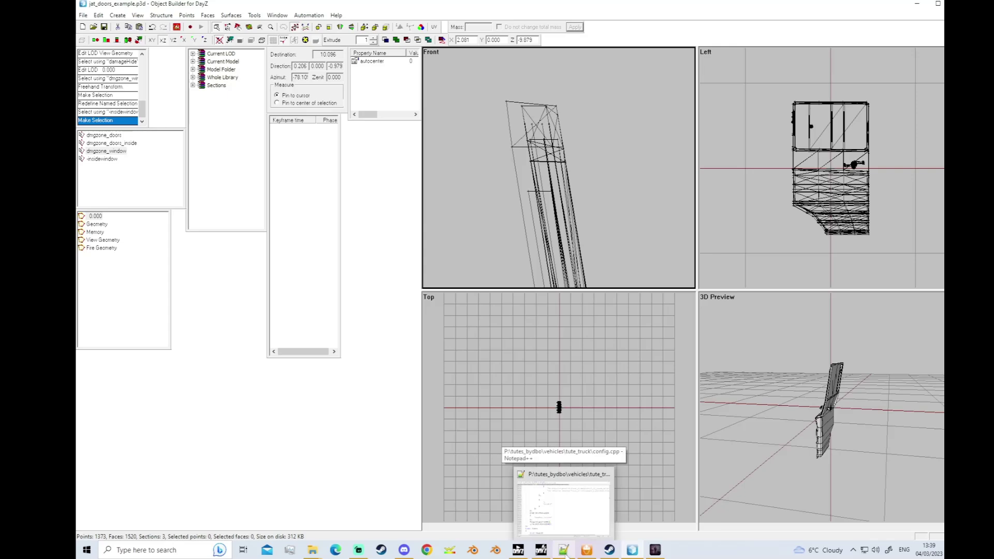
Switch to Notepad++ and review the dmgzone_doors, dmgzone_doors_inside and dmgzone_window entries under sections[] in jat_doors_example.cfg.
click(564, 550)
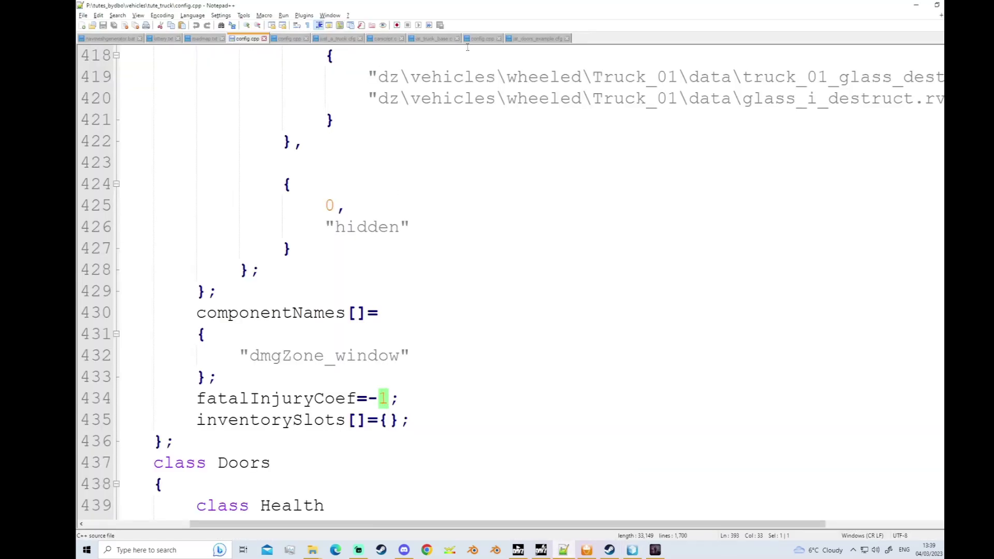
click(528, 39)
scroll(327, 280, down, 2)
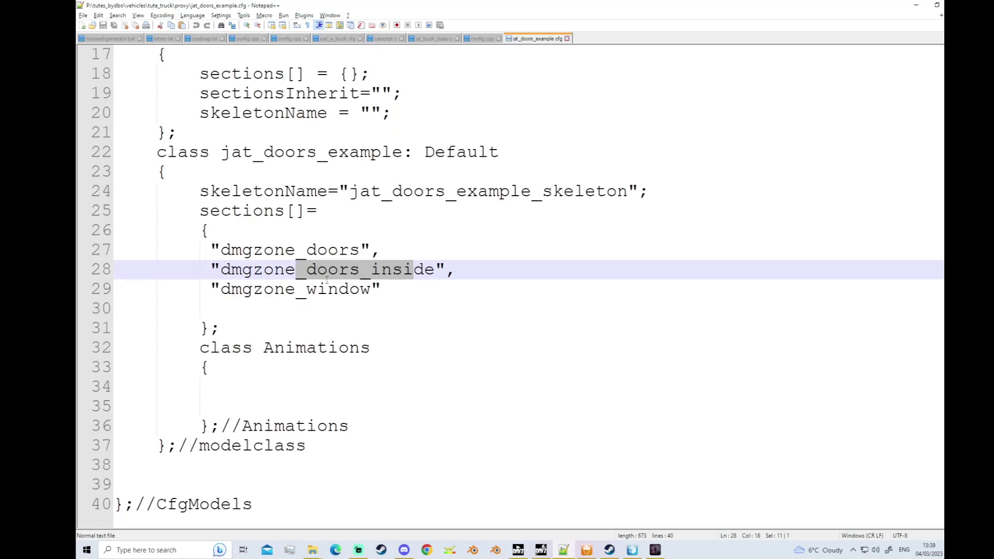
click(308, 251)
click(355, 271)
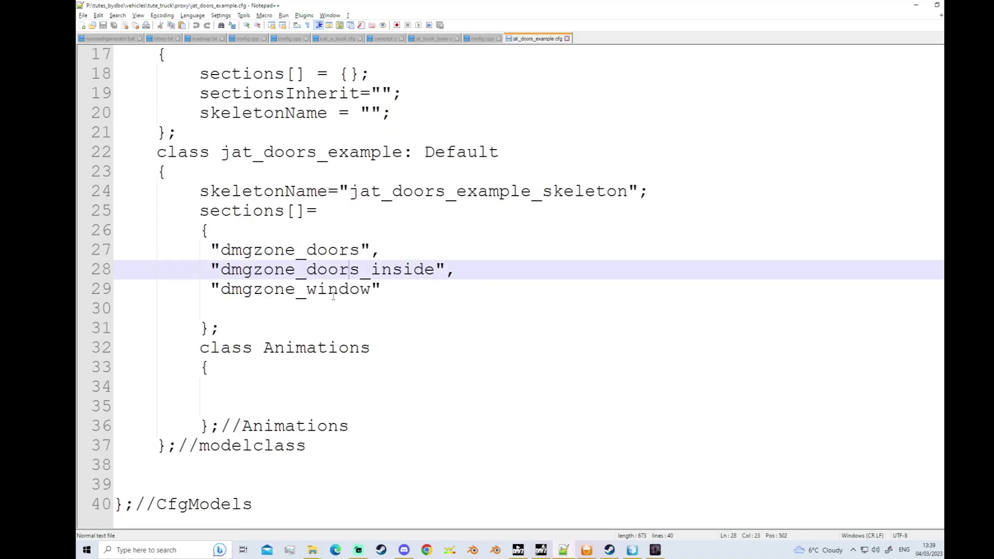
click(306, 290)
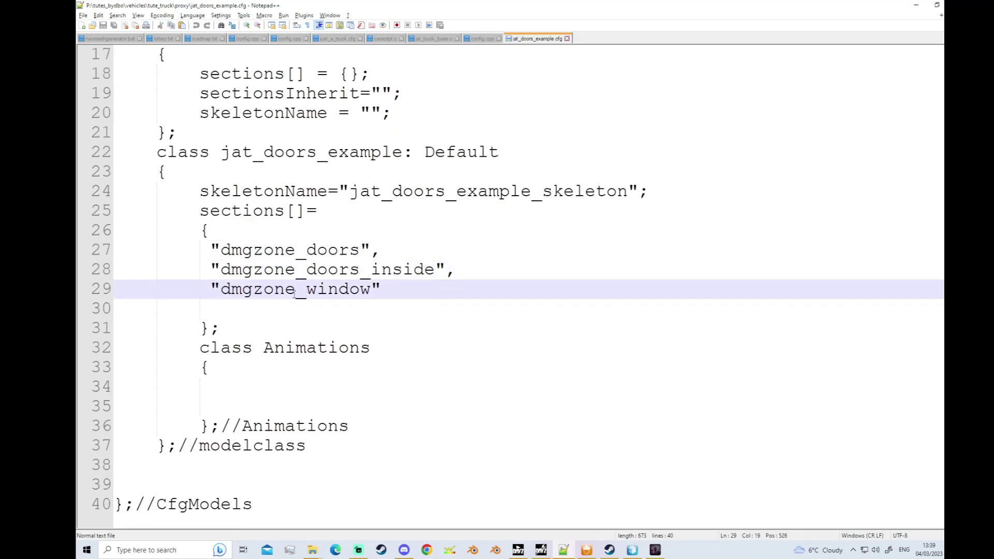
drag(390, 291, 205, 290)
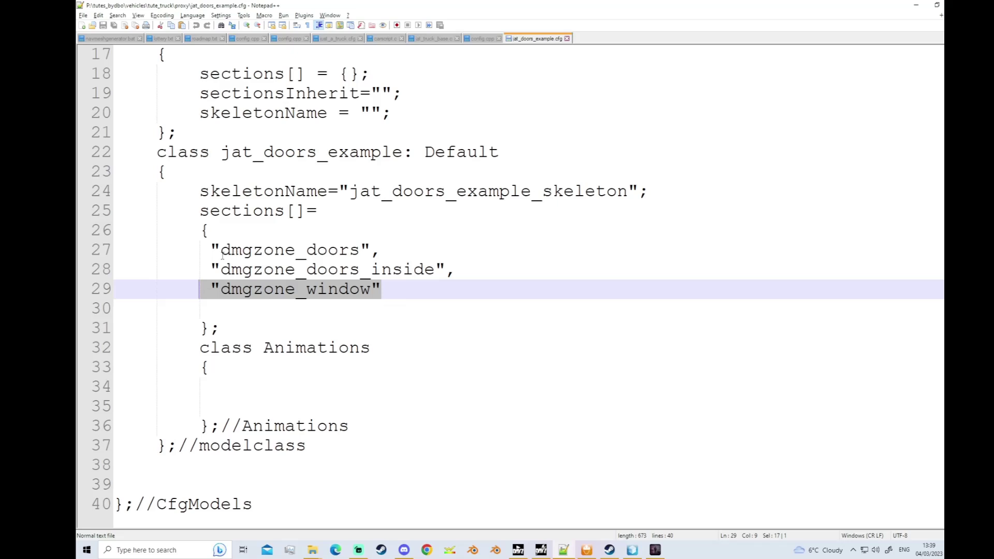
click(381, 250)
click(288, 273)
click(319, 287)
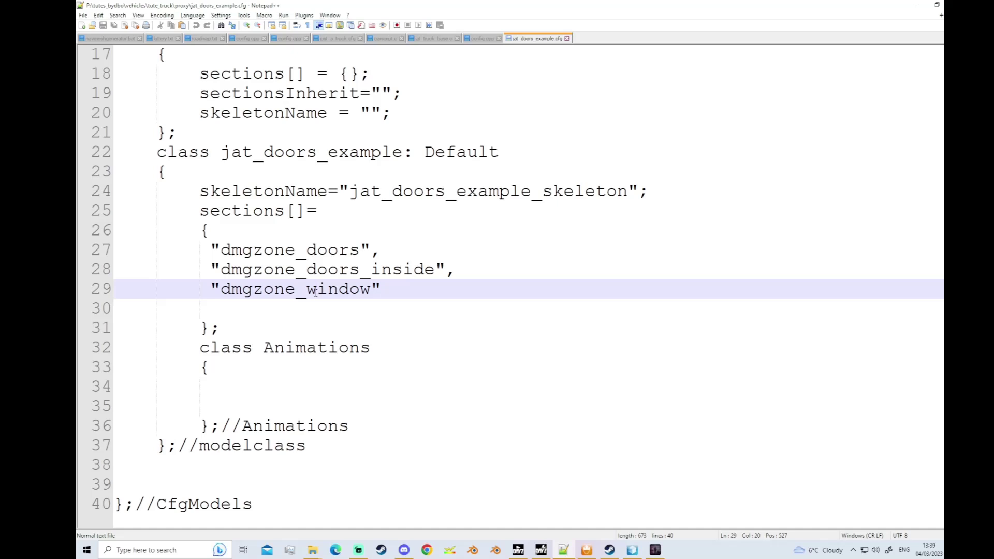
Add the comment "//this select 0" after the "dmgzone_doors" entry in the jat_doors_example sections[] list.
scroll(314, 309, up, 2)
scroll(313, 310, down, 2)
ctrl+scroll(313, 309, down, 1)
scroll(313, 310, up, 1)
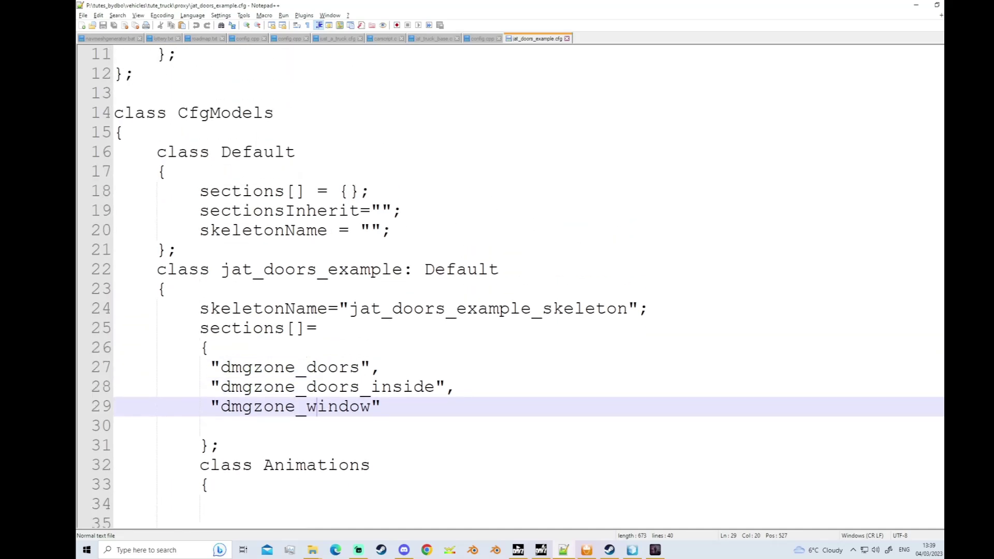
ctrl+scroll(313, 310, up, 1)
click(304, 309)
click(308, 328)
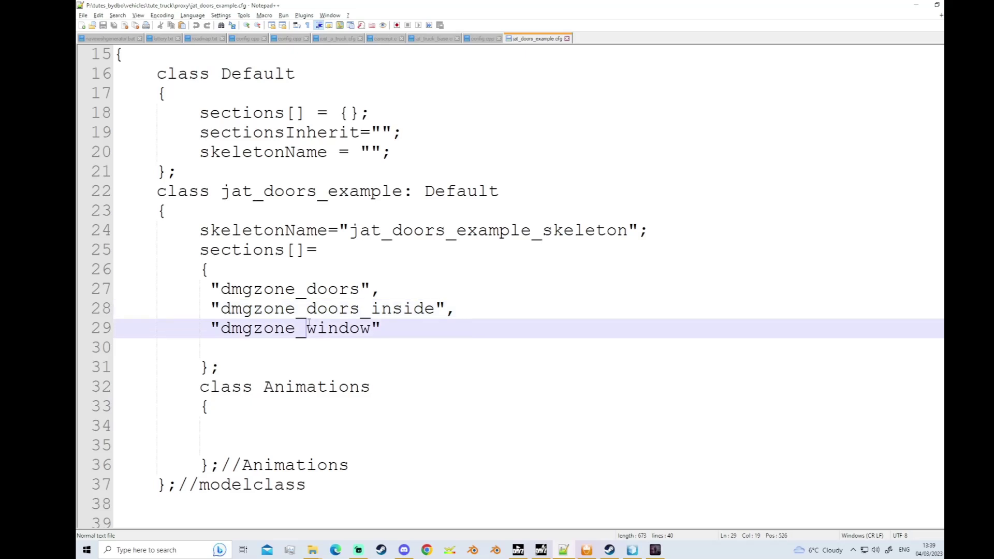
click(424, 287)
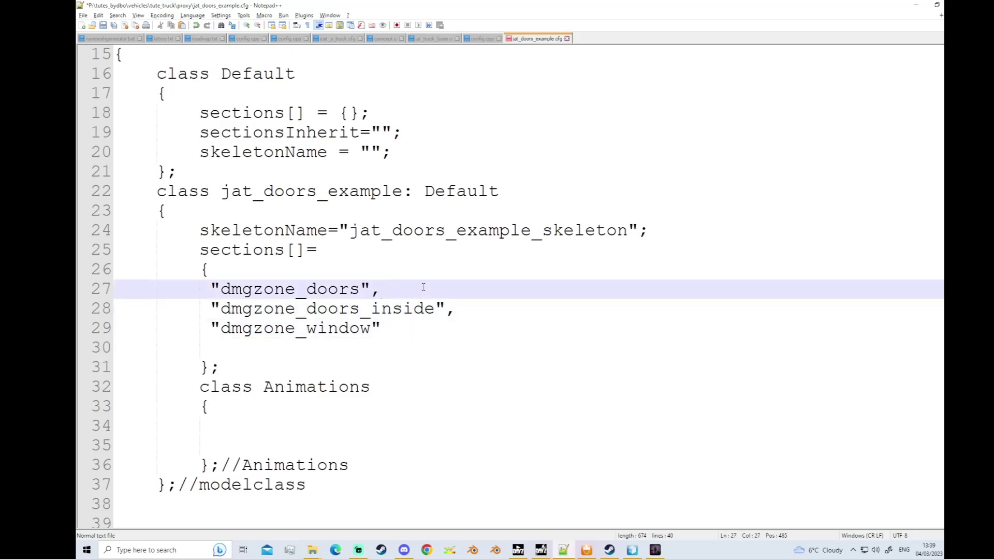
text(//this select 0)
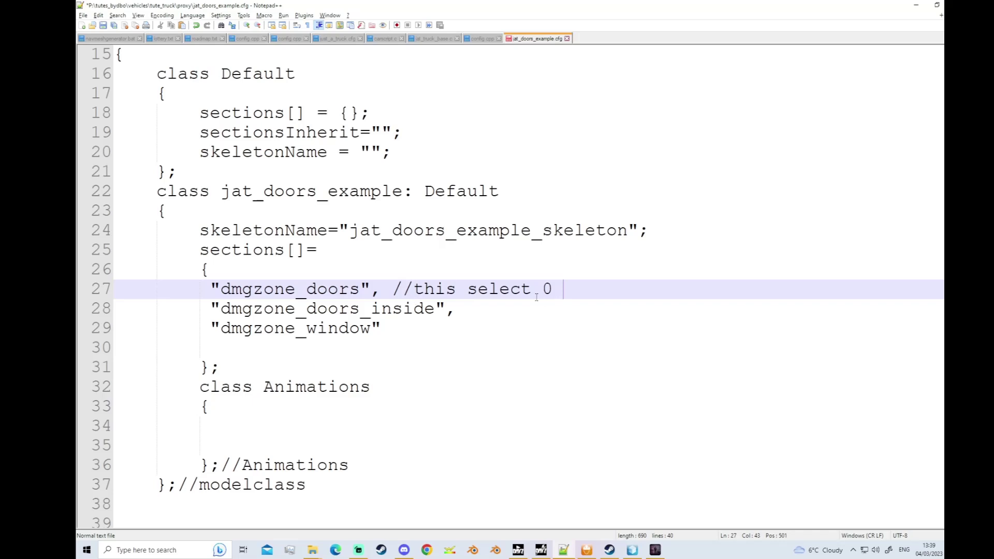
Copy the "//this select 0" comment to the "dmgzone_doors_inside" entry and change it there to "//this select 1".
drag(563, 290, 391, 291)
key(ctrl+c)
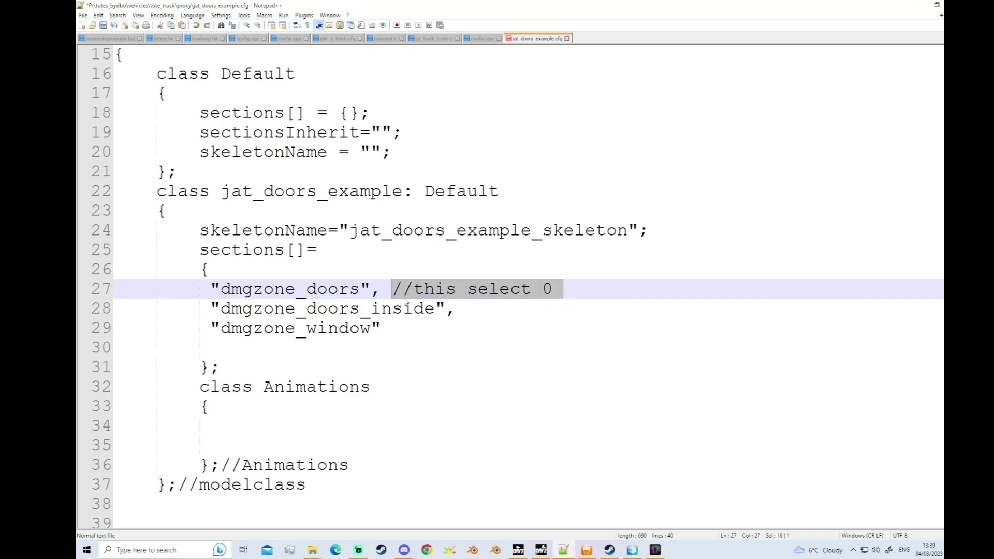
click(467, 312)
key(ctrl+v)
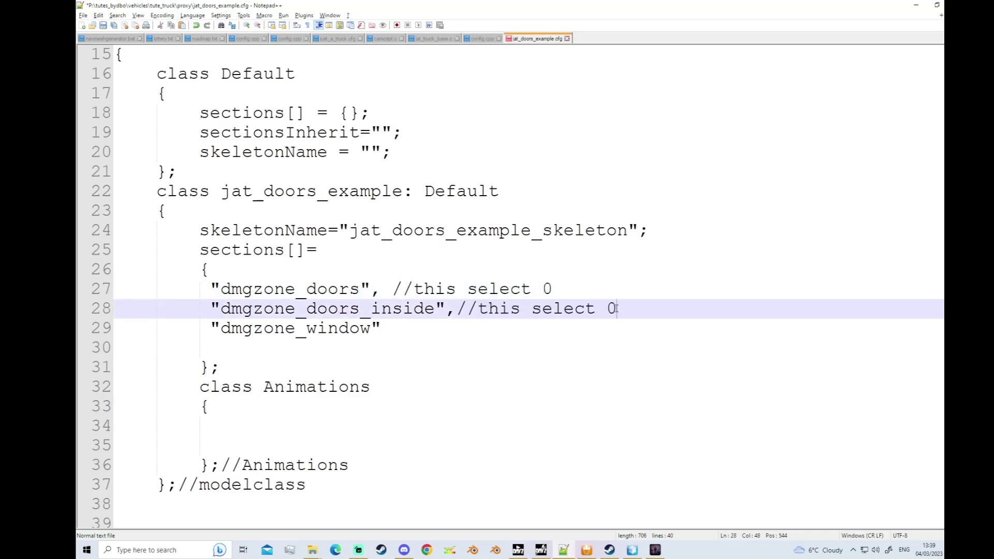
double_click(613, 309)
text(1)
Add the comment "//this select 2" after the "dmgzone_window" entry in the sections[] list.
click(424, 328)
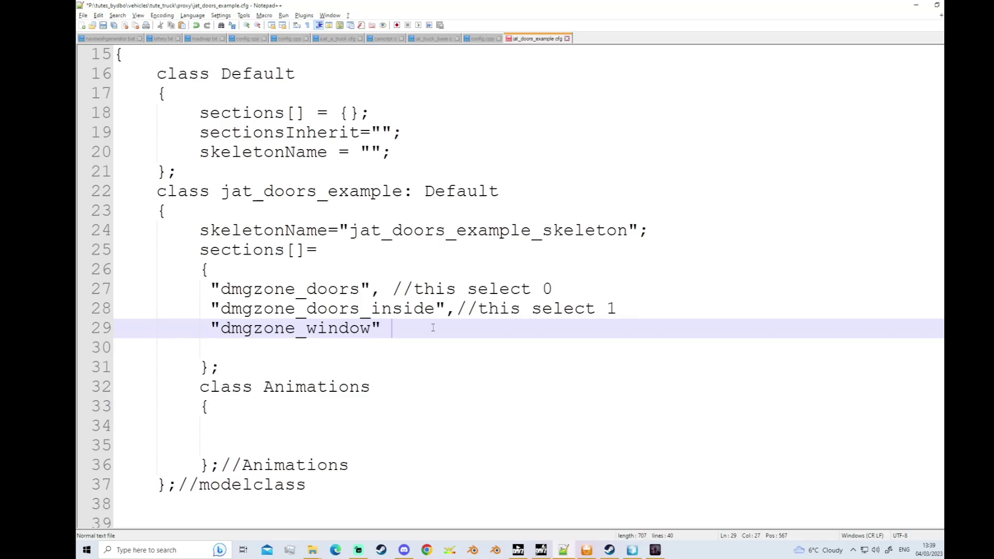
key(ctrl+v)
double_click(547, 328)
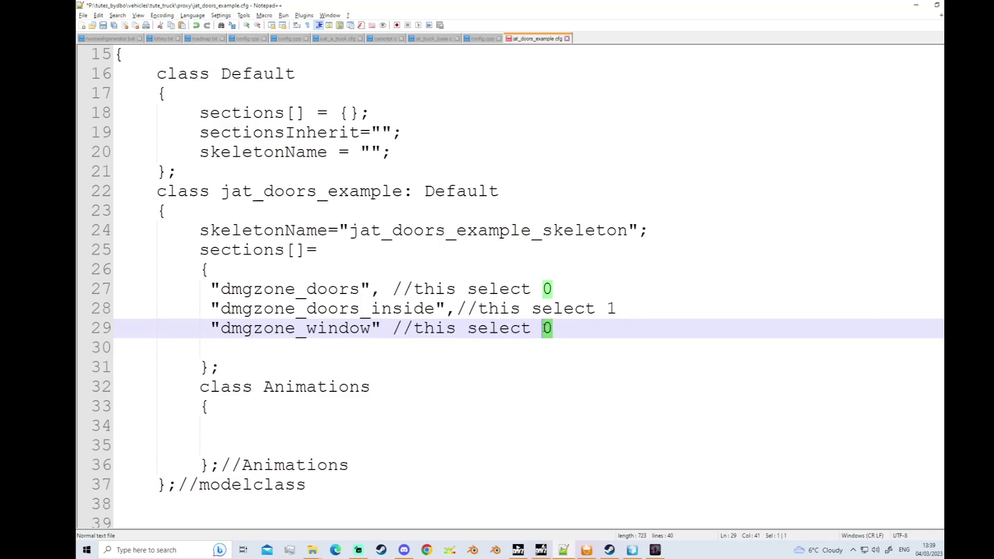
text(2)
click(561, 350)
Check the order of the three sections[] entries against their select index comments, focusing on dmgzone_doors_inside.
click(433, 290)
click(456, 309)
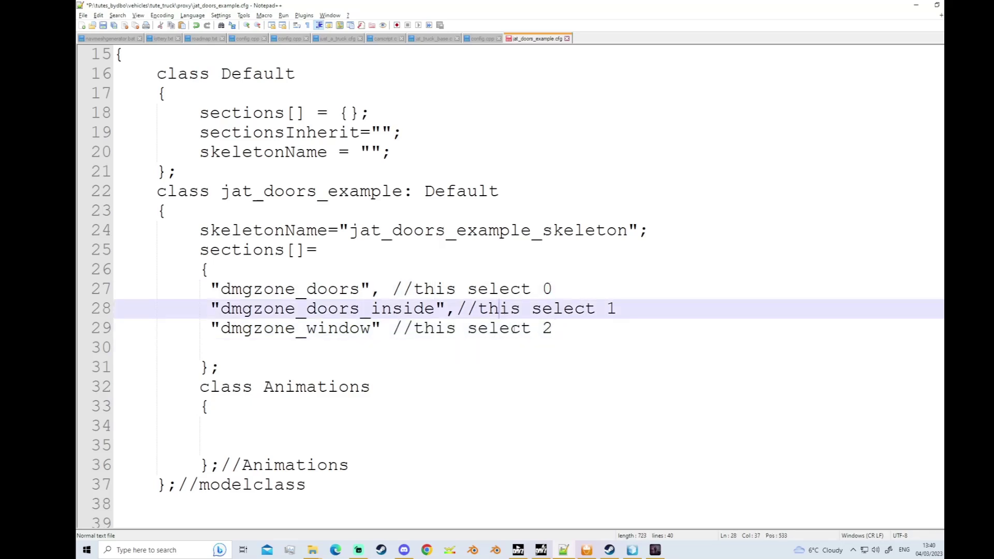
click(466, 327)
click(445, 289)
click(477, 329)
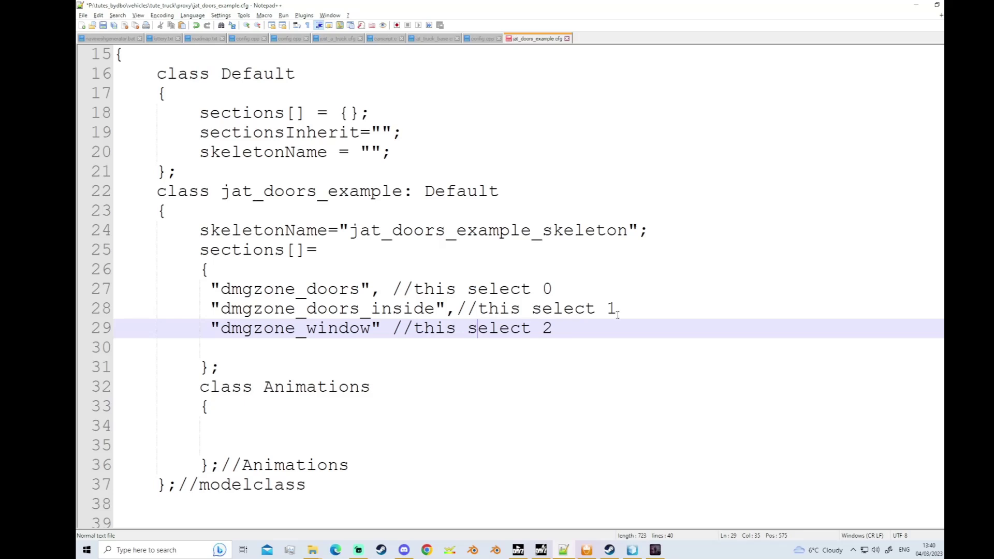
click(337, 309)
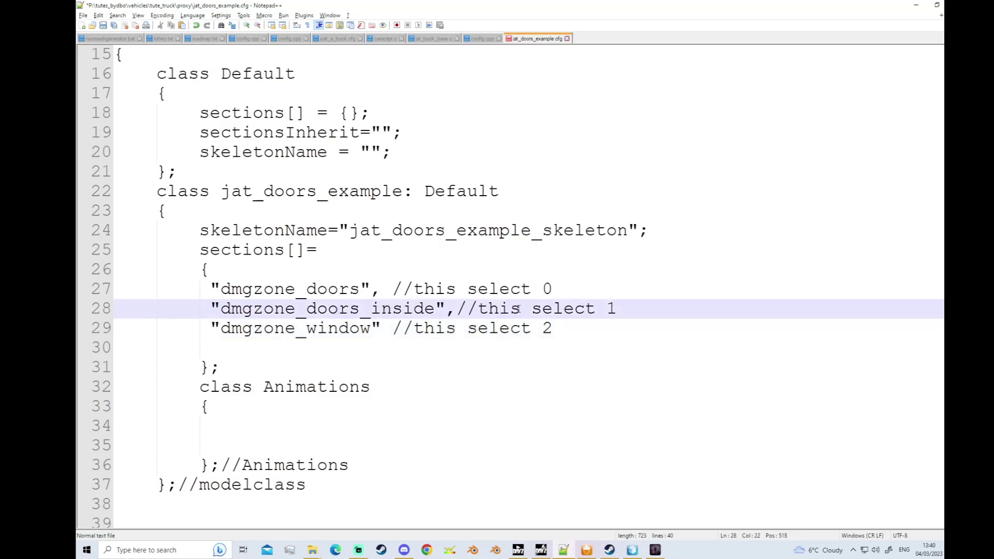
drag(511, 309, 574, 309)
drag(414, 311, 293, 307)
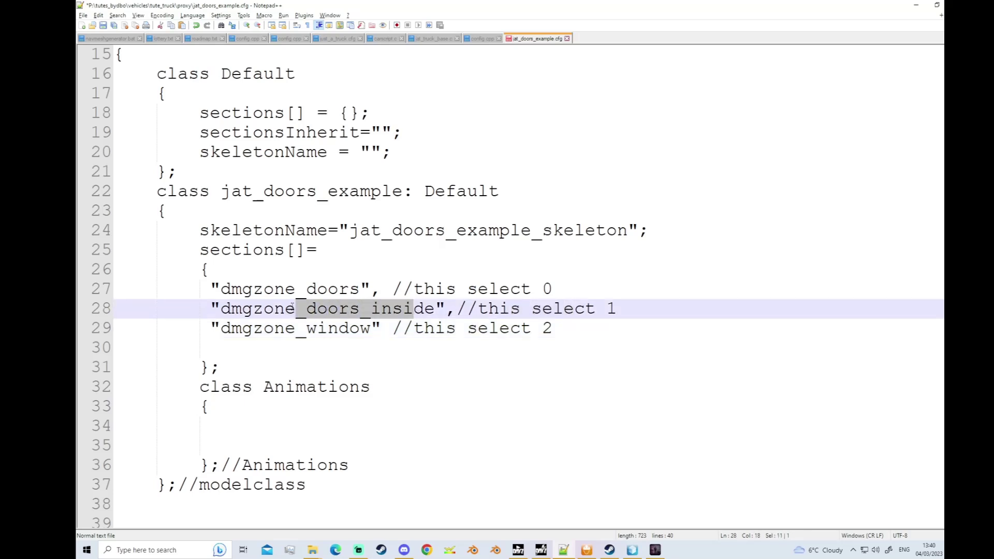
click(423, 366)
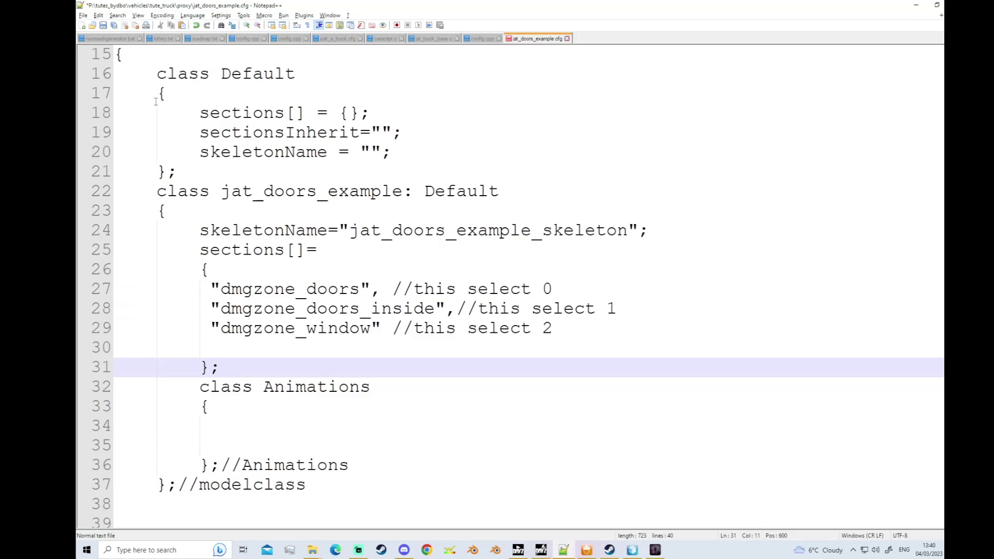
Save jat_doors_example.cfg, switch to DayZ Addon Builder and pack the P:\tutes_bydbo\vehicles\tute_truck addon into the dbo_vehicle_2023 addons folder.
click(105, 25)
click(656, 207)
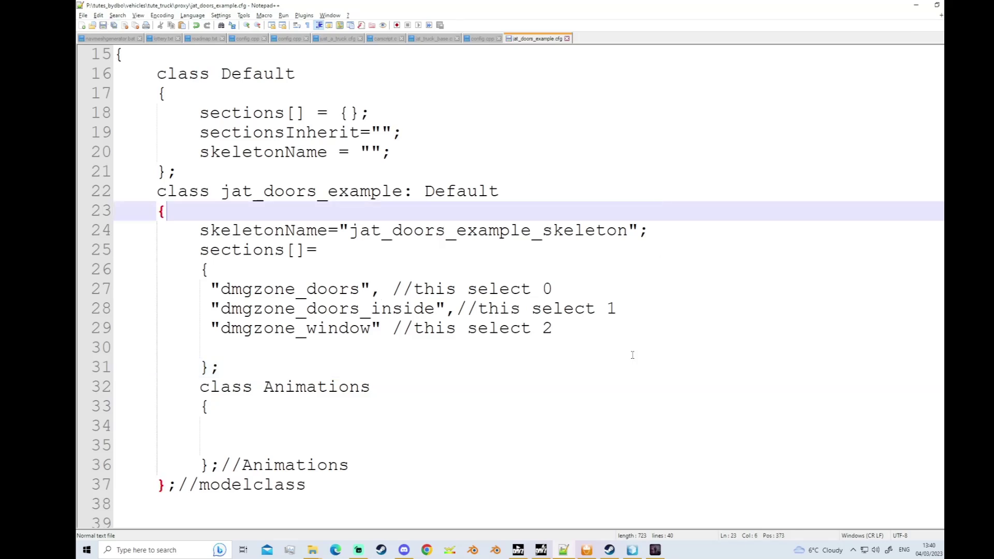
click(586, 550)
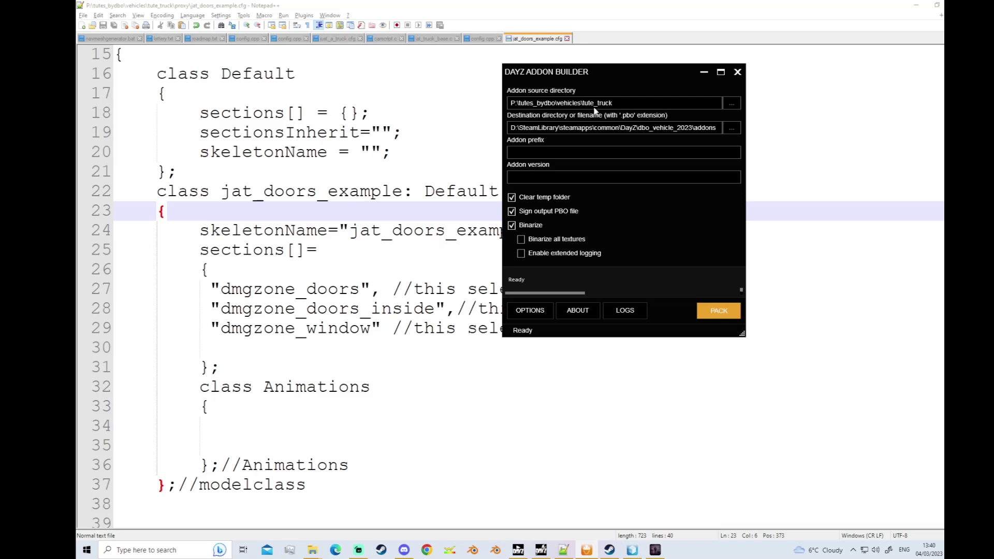
click(719, 311)
click(683, 226)
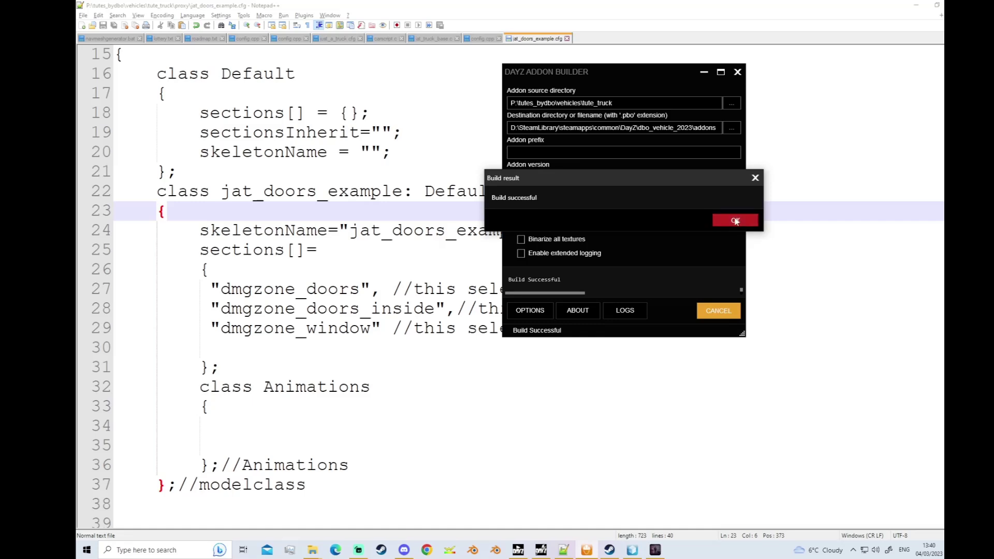
click(736, 221)
click(488, 229)
Close the Buldozer preview of the truck door and return to the cfg file.
click(654, 550)
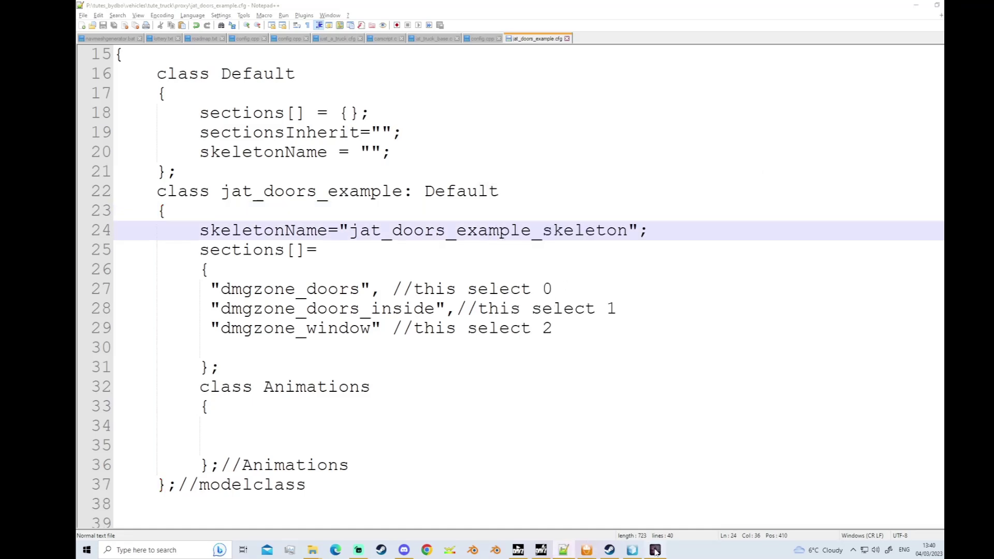
key(alt+Tab)
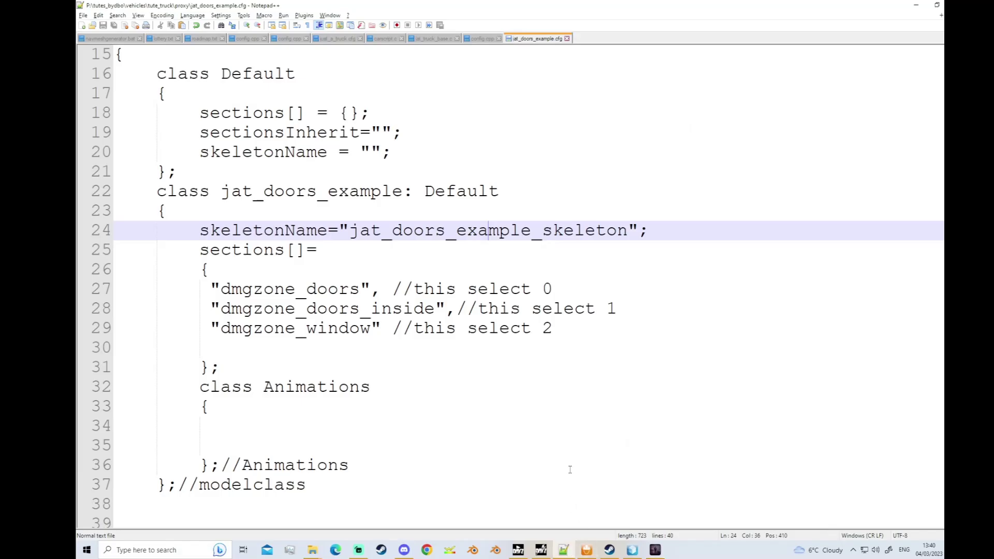
right_click(654, 550)
click(626, 529)
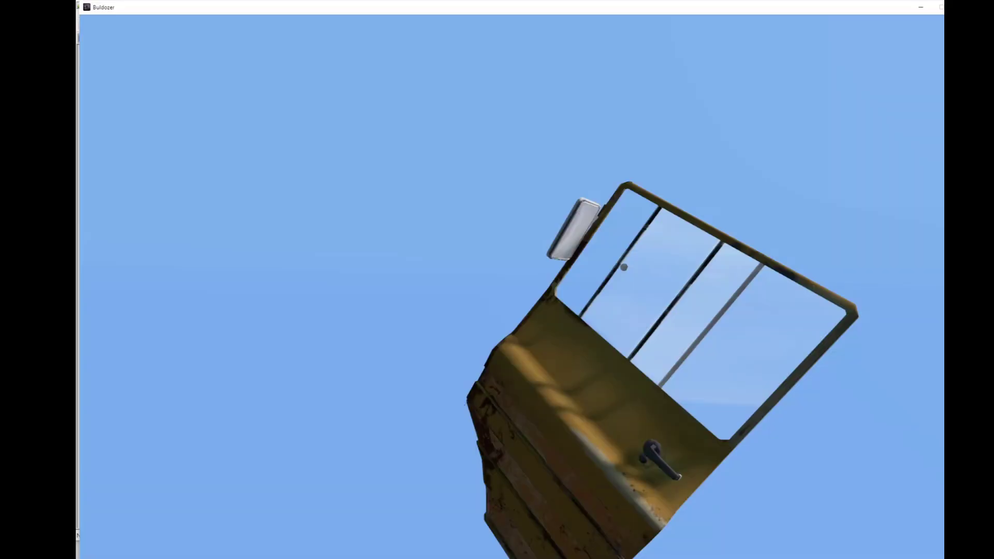
click(526, 406)
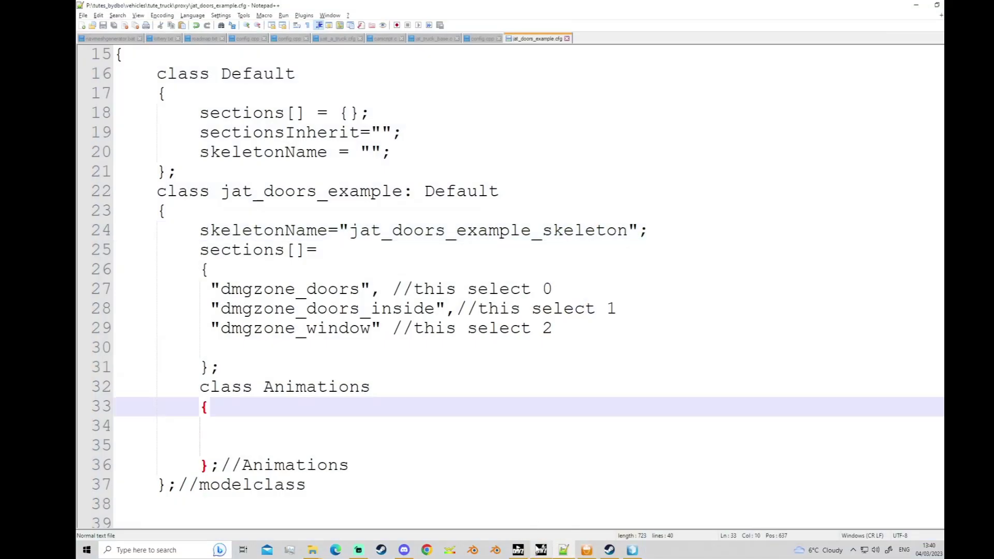
Switch to the DayZ Launcher and start the game with the loaded mods, including dbo vehicle 2023.
click(518, 550)
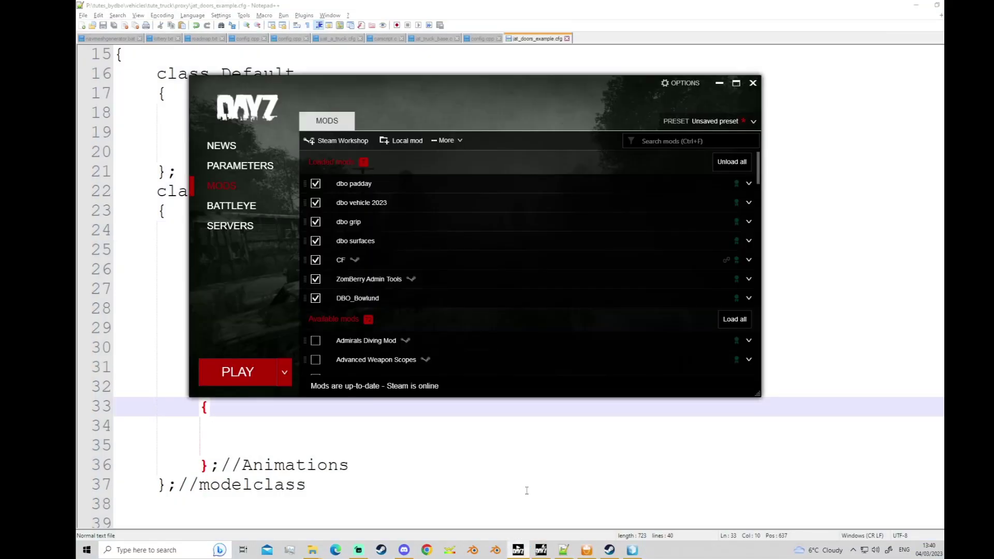
click(239, 372)
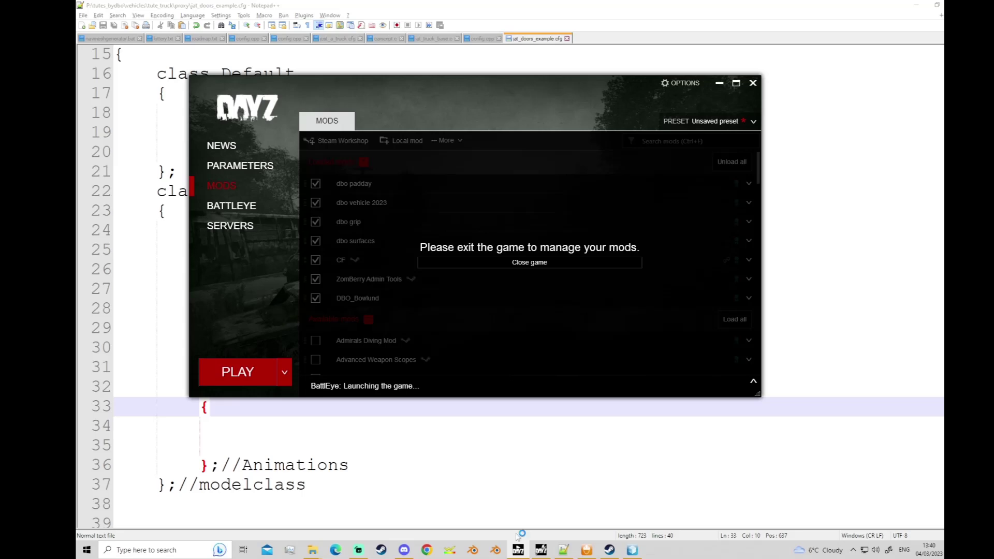
Switch back to Notepad++ and look through jat_doors_example.cfg and the slot classes in P:\scripts\config.cpp.
click(563, 550)
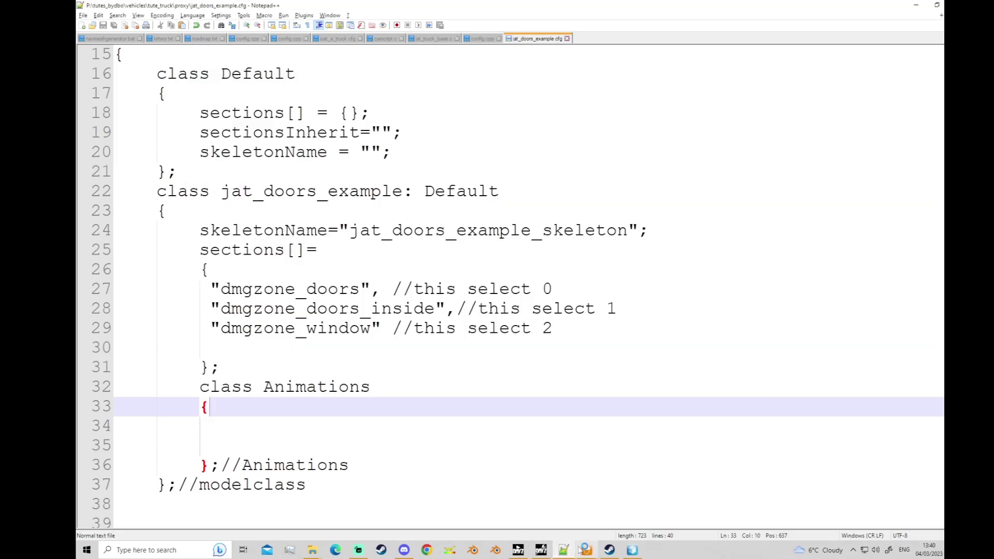
scroll(411, 325, up, 4)
scroll(411, 325, up, 1)
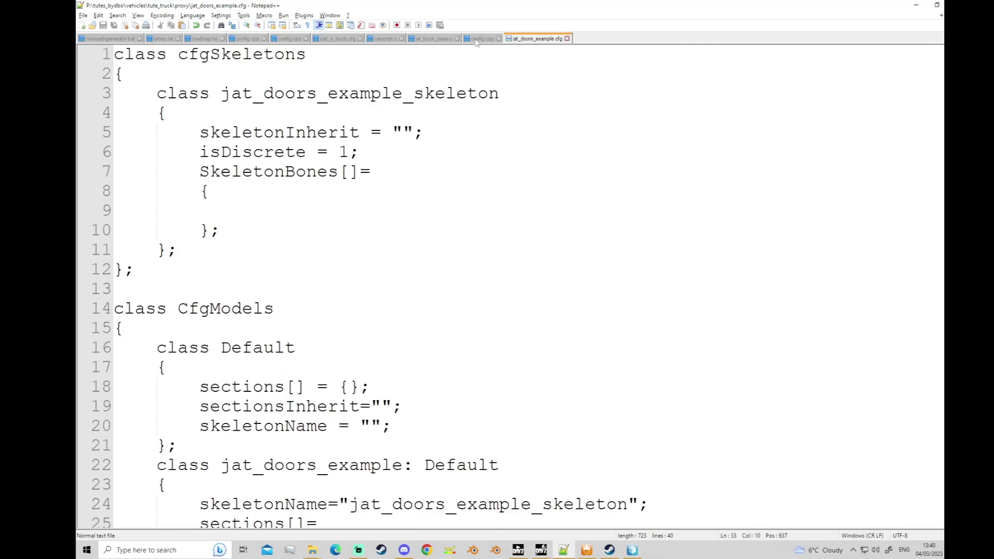
click(289, 38)
scroll(331, 309, up, 1)
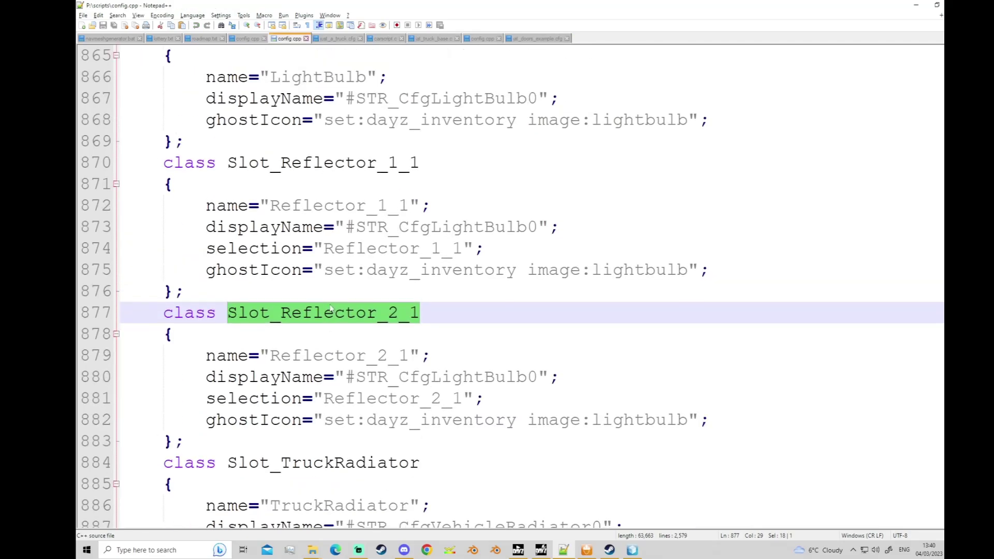
scroll(331, 308, up, 1)
scroll(193, 270, down, 3)
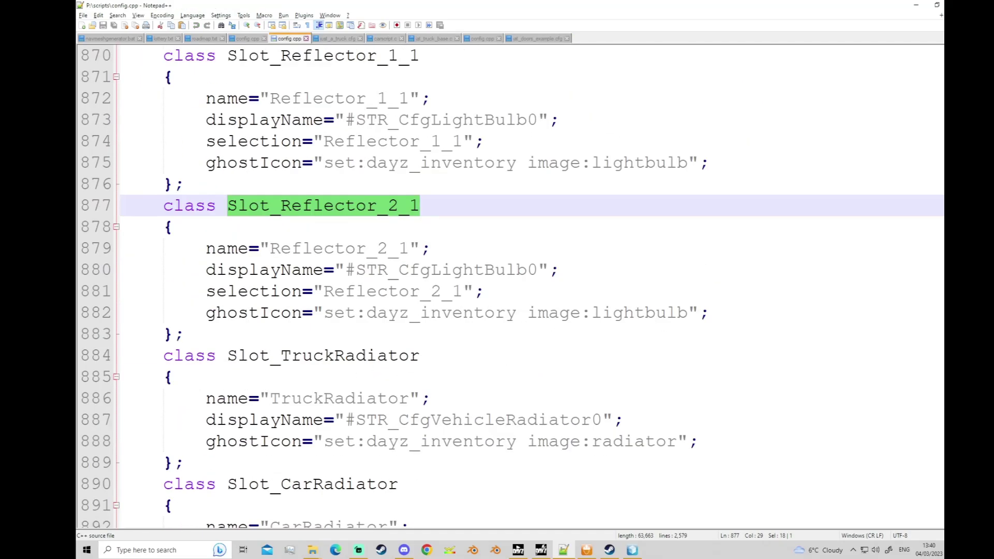
scroll(510, 286, down, 20)
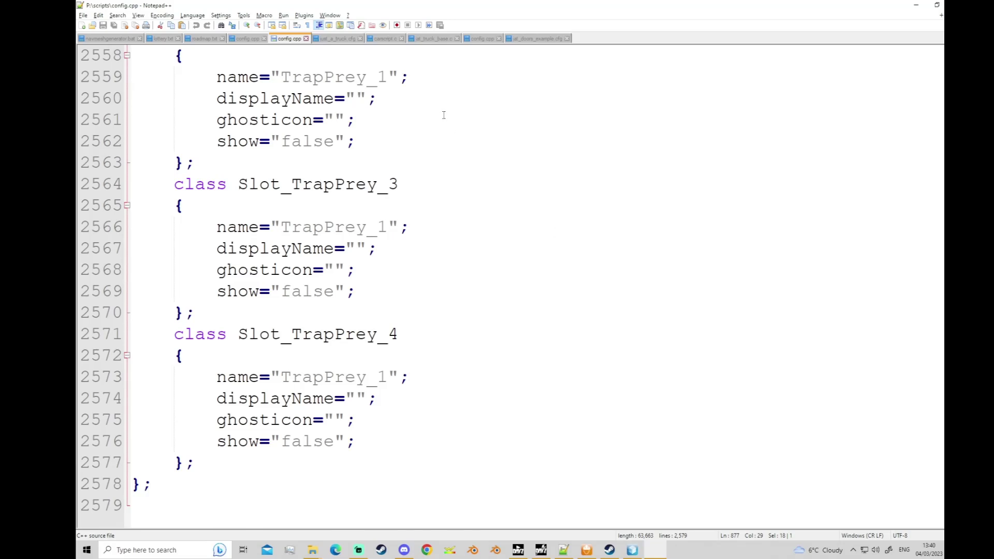
Move the P:\scripts\config.cpp file to the end of the open documents, after jat_doors_example.cfg.
mouse_move(287, 40)
mouse_down()
mouse_move(489, 57)
mouse_move(598, 46)
mouse_move(328, 43)
mouse_move(600, 44)
mouse_up()
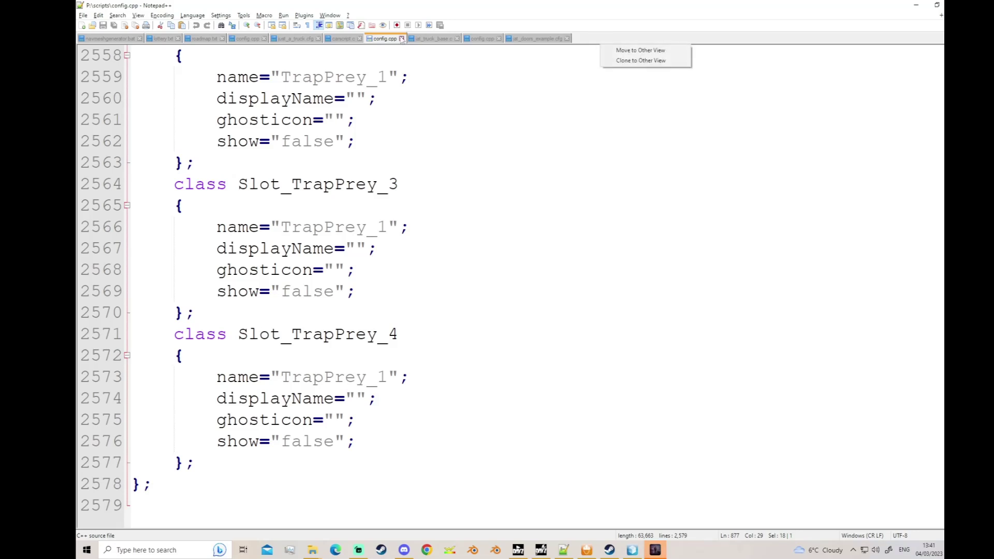
click(380, 39)
drag(379, 40, 552, 47)
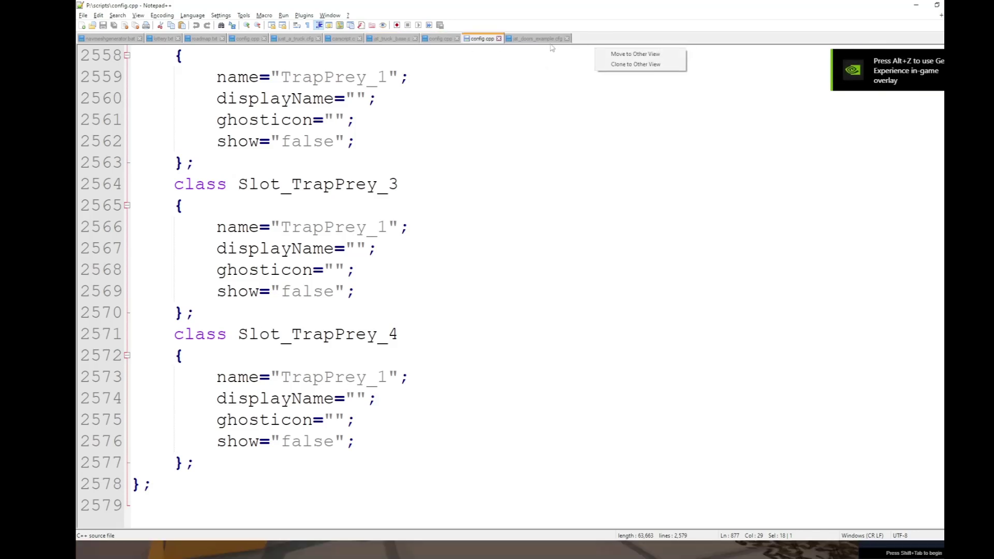
drag(471, 44, 588, 44)
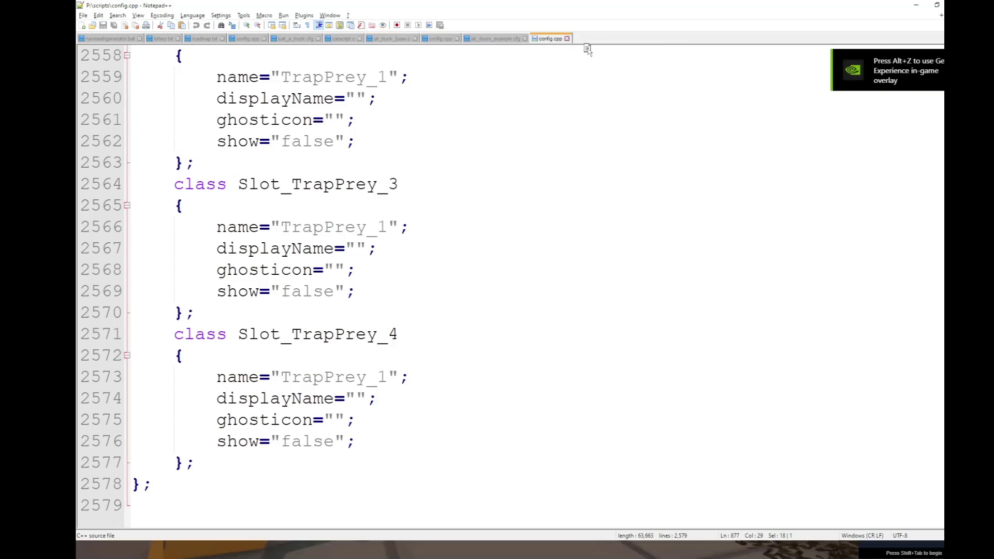
Open the tute_truck config.cpp and find the jat_doors_example class, passing its damage zones and hiddenSelections.
click(242, 39)
scroll(394, 287, down, 1)
scroll(362, 248, up, 6)
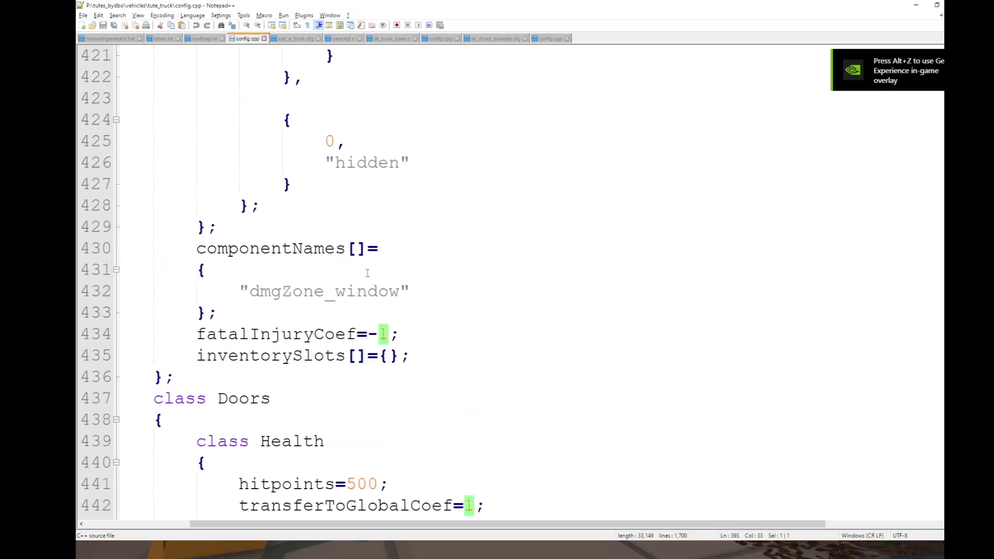
scroll(348, 222, up, 12)
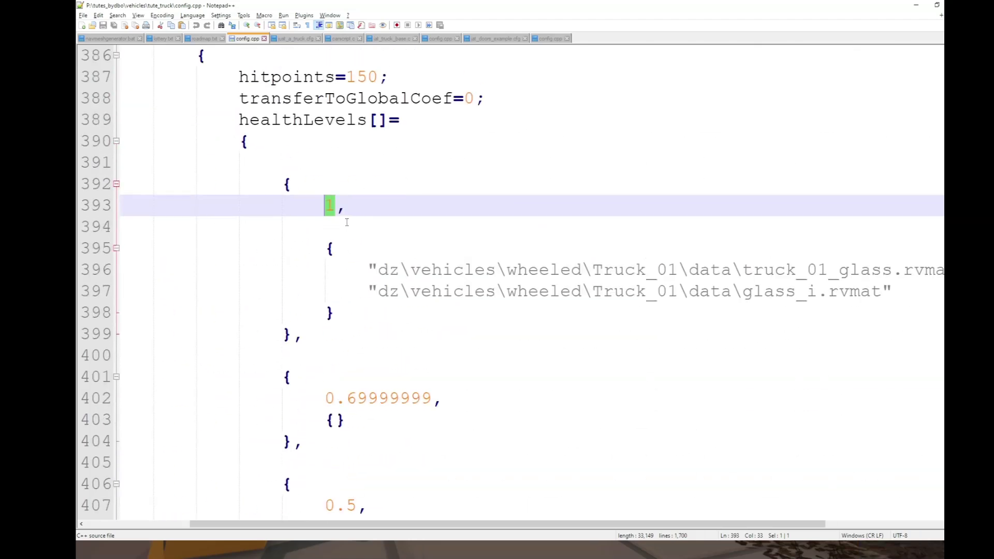
scroll(347, 222, up, 10)
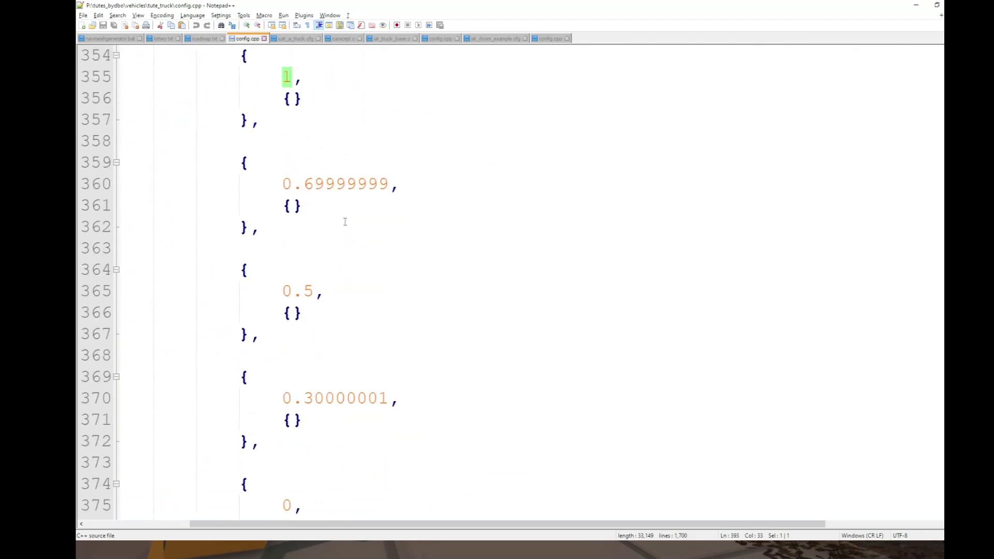
scroll(343, 222, up, 3)
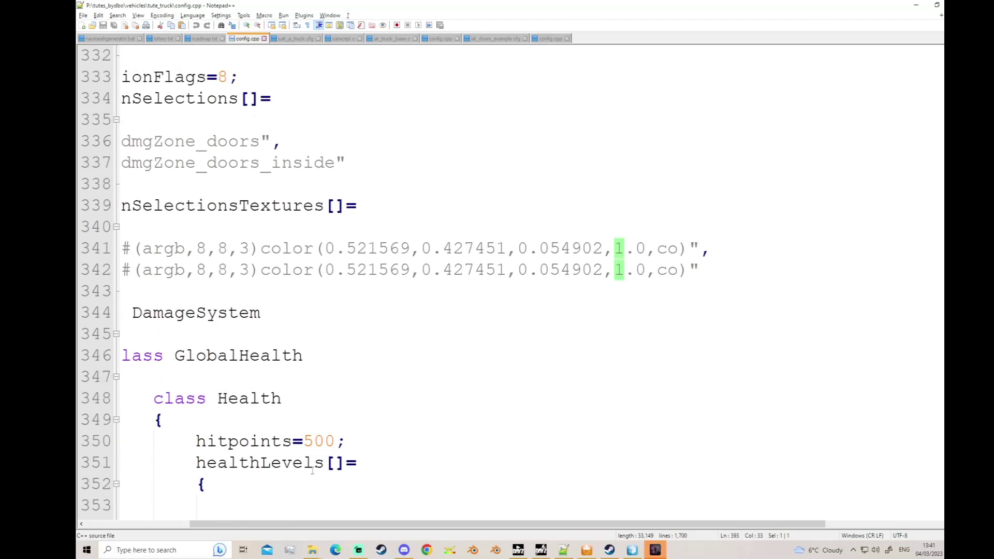
drag(363, 524, 252, 523)
scroll(326, 230, up, 5)
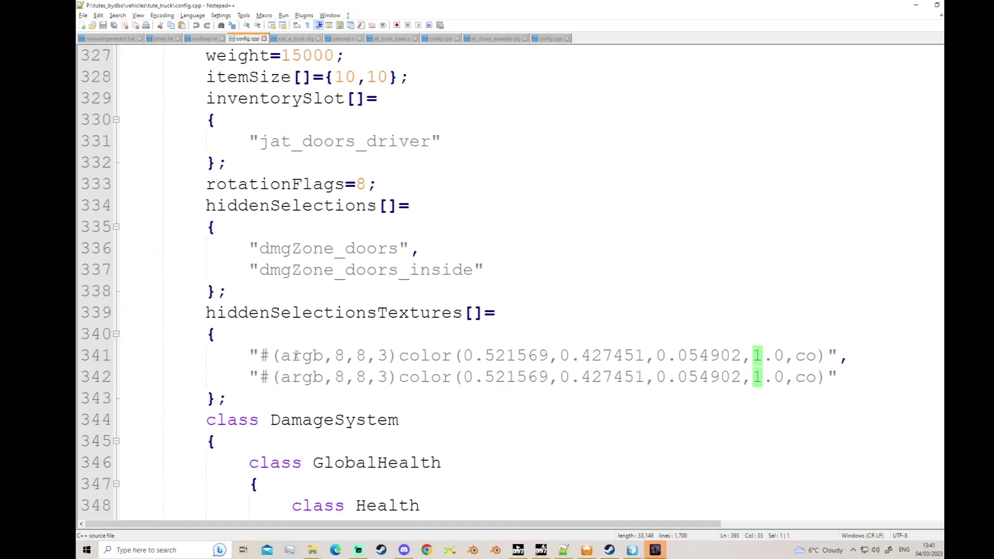
scroll(327, 229, up, 1)
Examine the jat_doors_example class name, its Truck_01_Door_1_1 parent, and its display name and model path.
click(324, 207)
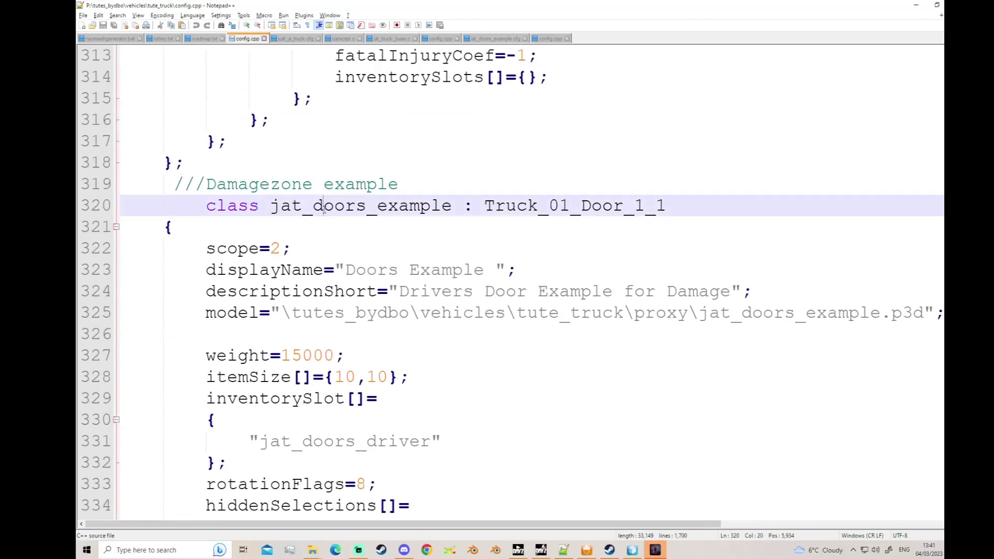
click(524, 279)
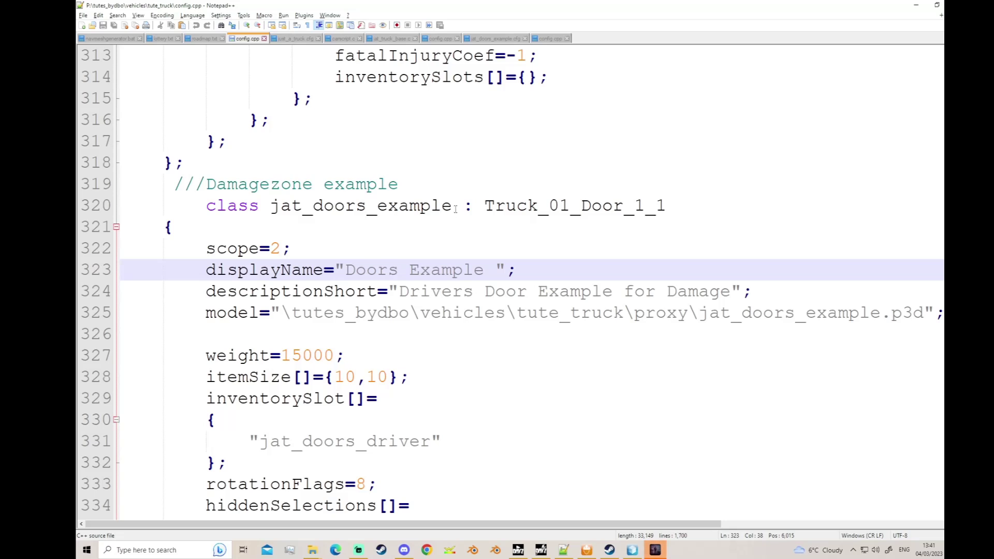
drag(454, 208, 270, 208)
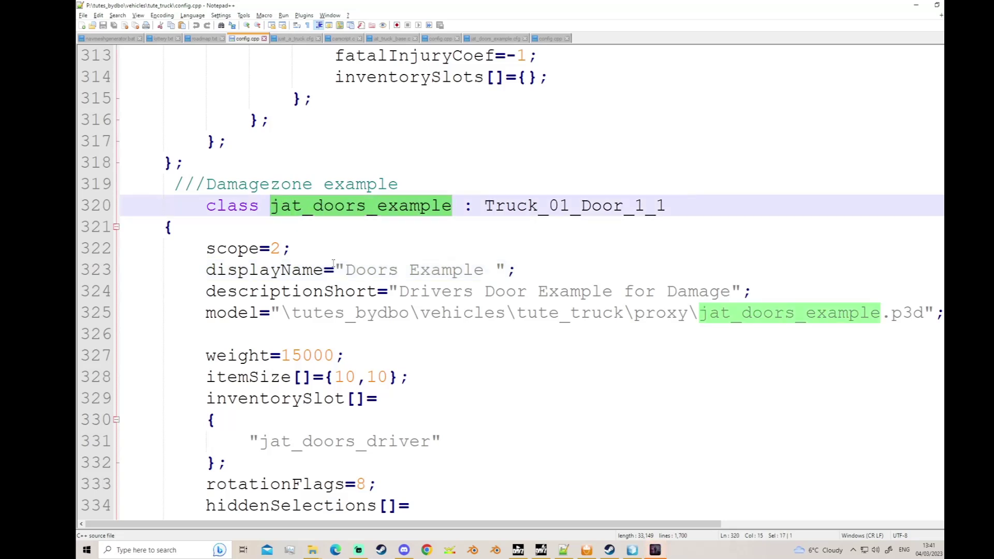
scroll(277, 207, down, 1)
click(293, 169)
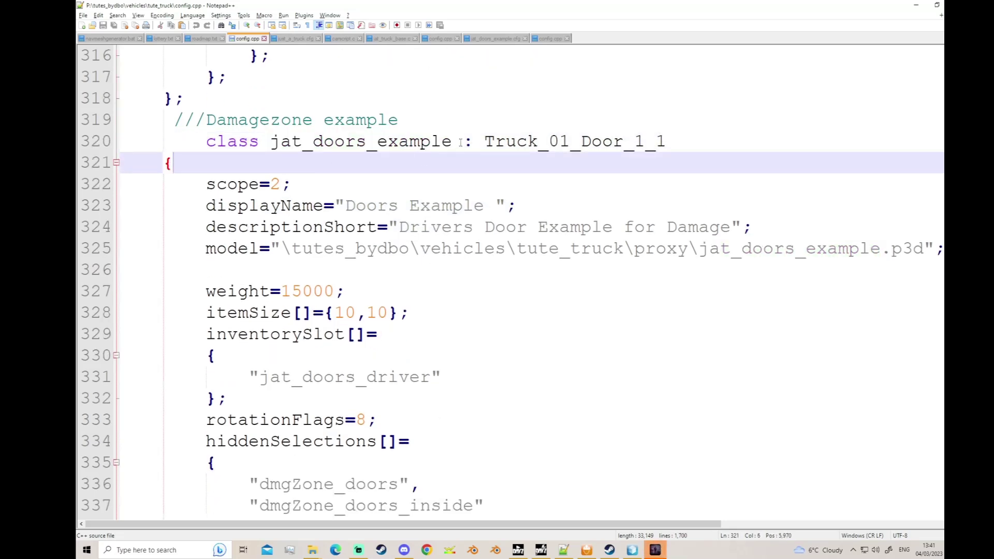
Search config.cpp for jat_doors_example and step through the matches to its Proxyjat_doors_example class.
drag(452, 143, 270, 143)
key(ctrl+f)
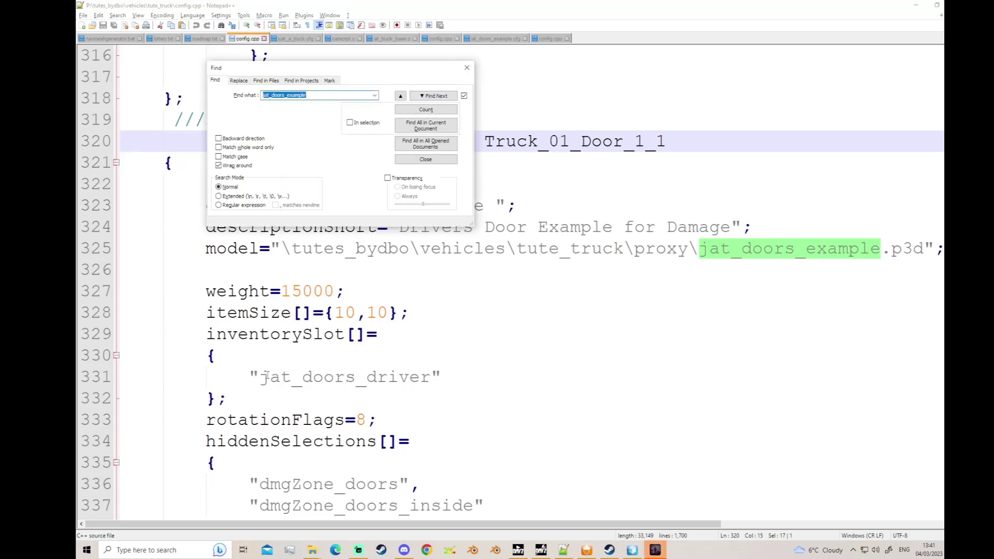
click(434, 96)
click(434, 97)
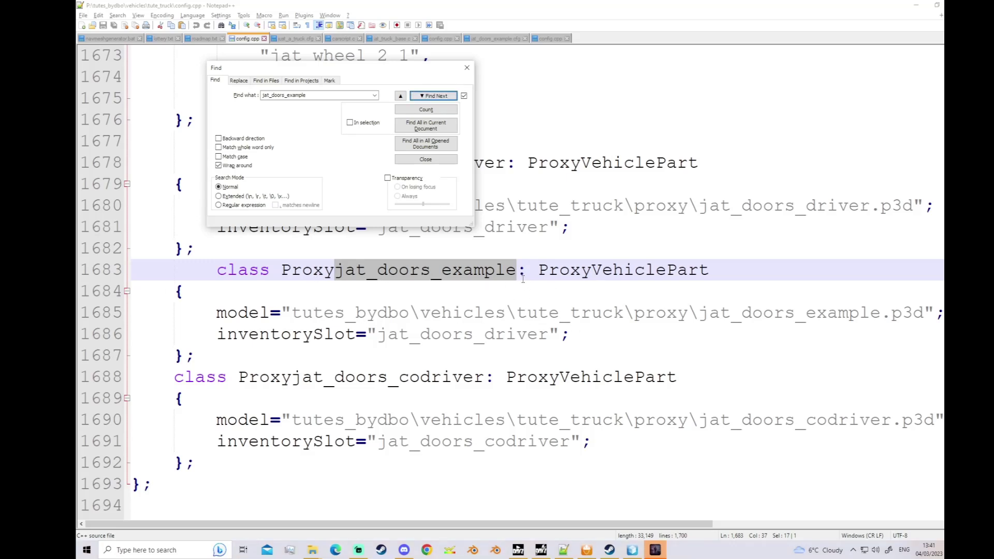
Switch to the running DayZ game and set the server time to day with the admin tools.
key(alt+Tab)
key(alt+Tab)
key(alt+Tab)
key(alt+Tab)
key(alt+Tab)
key(alt+Tab)
key(alt+Tab)
key(alt+Tab)
key(alt+Tab)
key(alt+Tab)
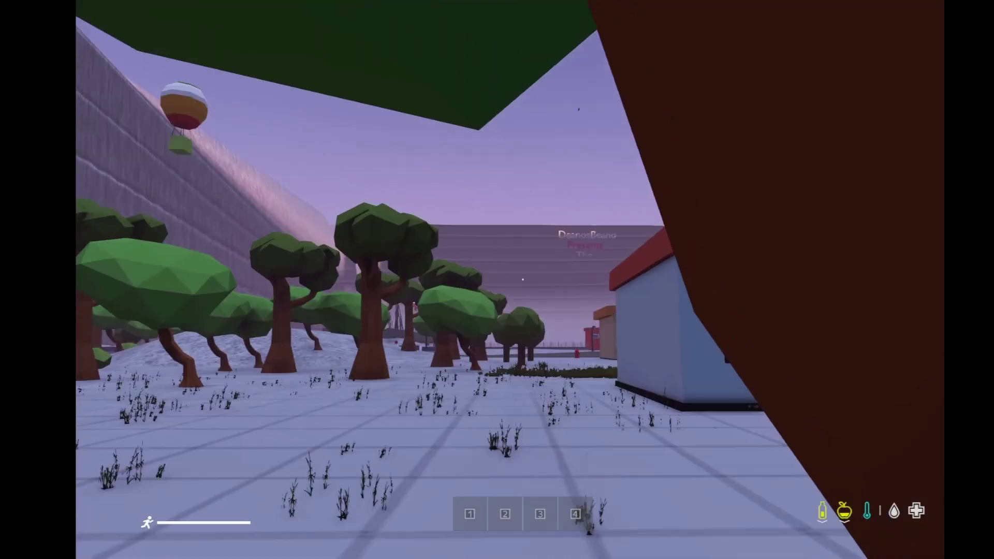
key(w)
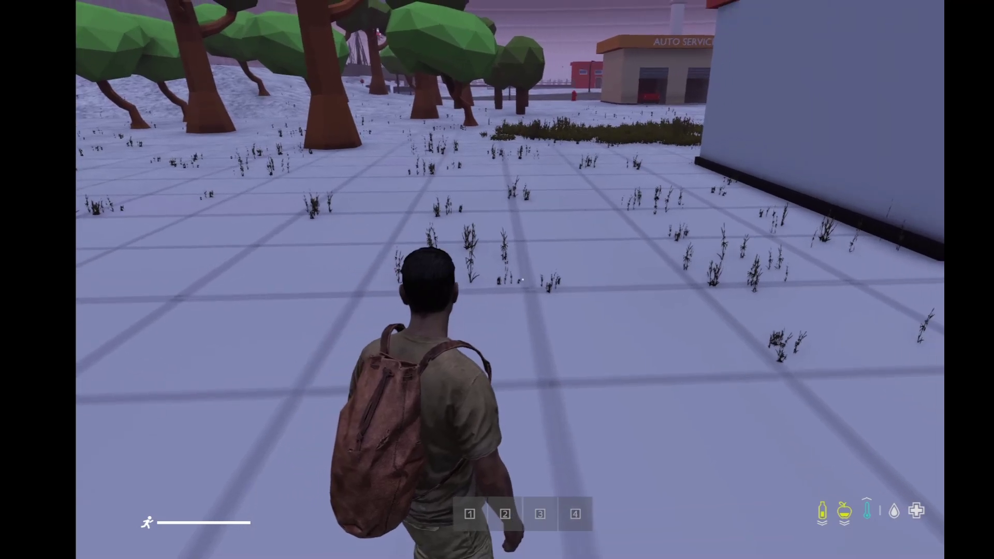
key(m)
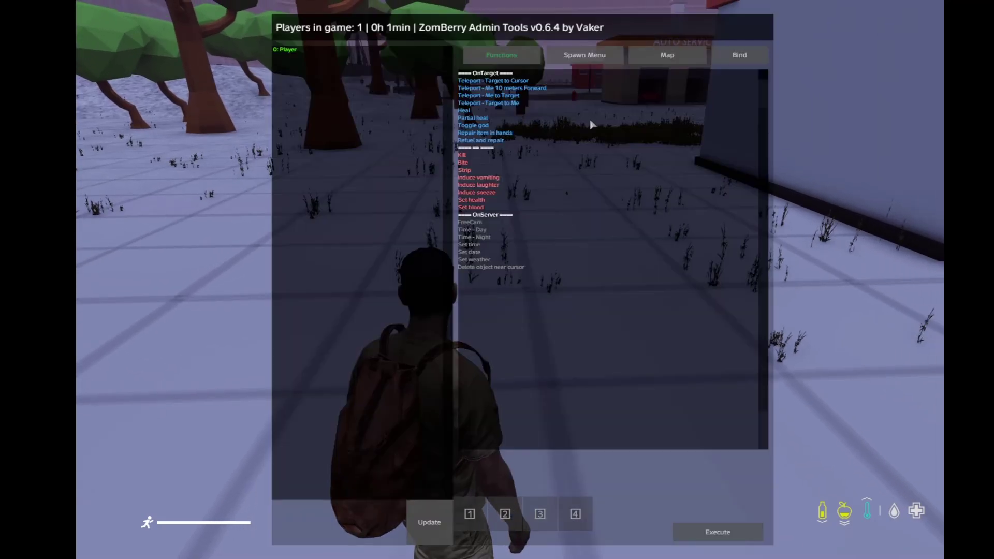
double_click(475, 229)
Filter the spawnable items by "door" and spawn jat_doors_example at the cursor.
click(585, 55)
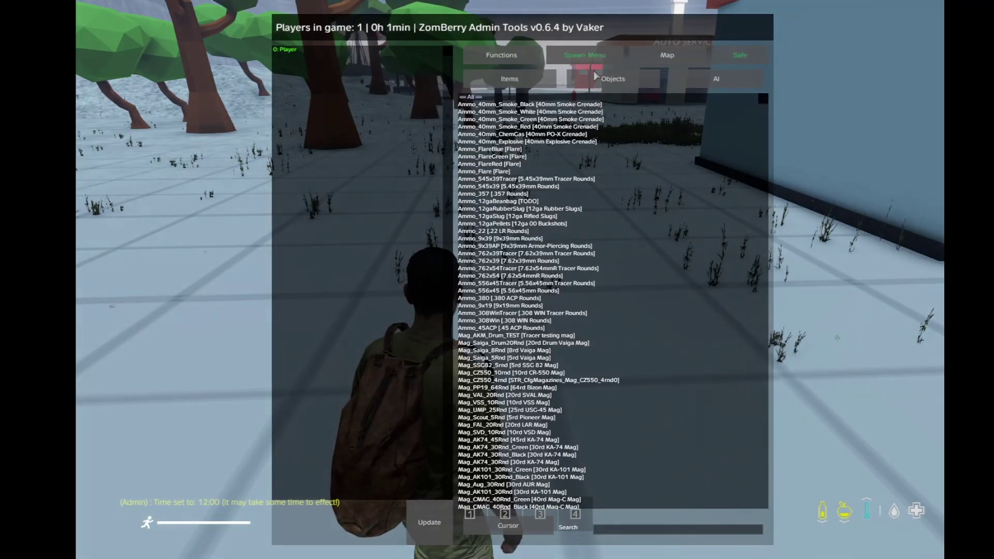
click(608, 530)
text(door)
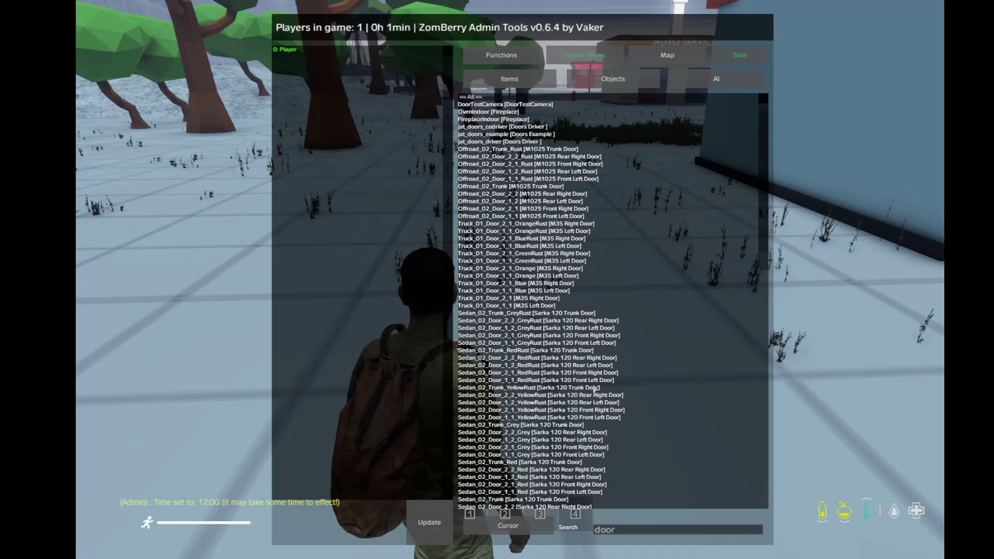
click(487, 136)
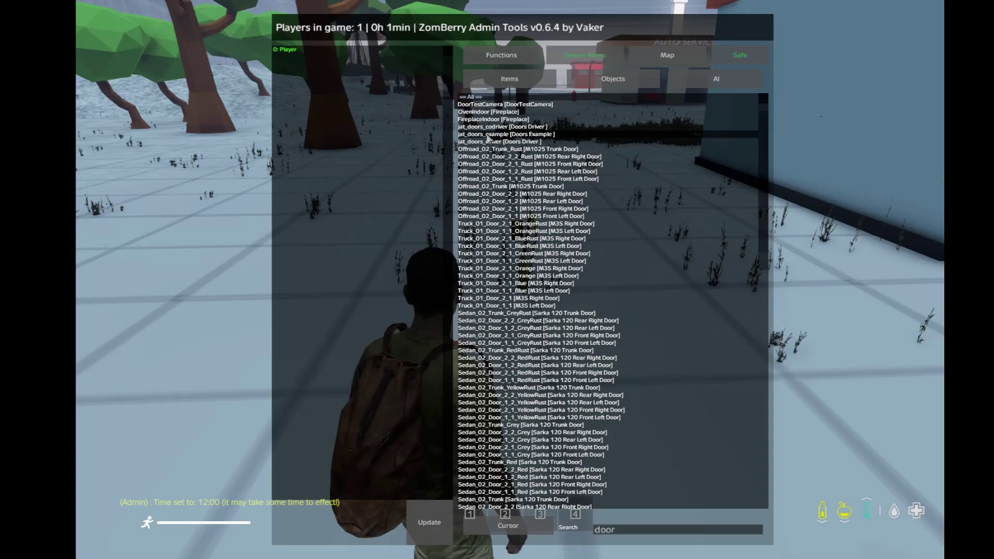
key(Escape)
Take the spawned Doors Example into the character's hands, drop it on the ground and back away from it.
key(w)
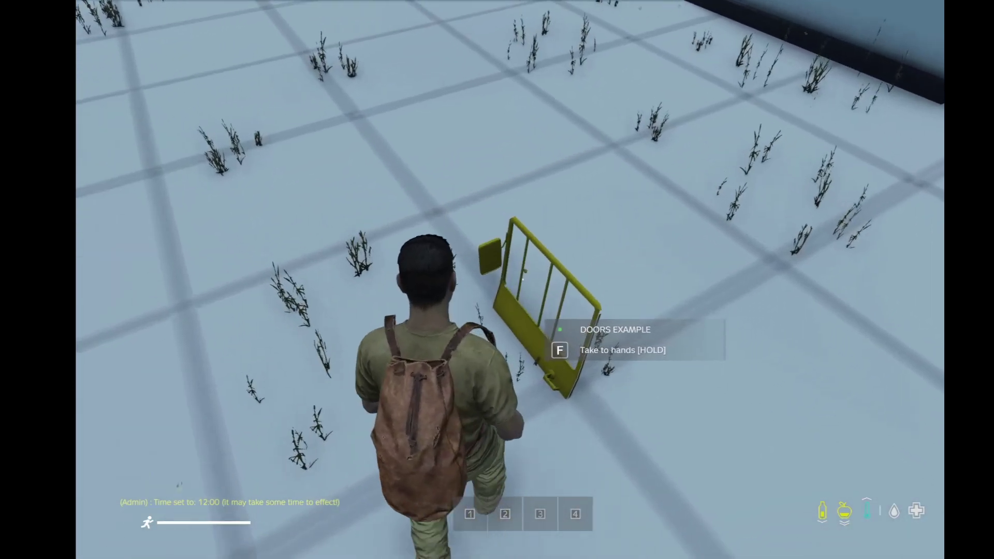
key(f)
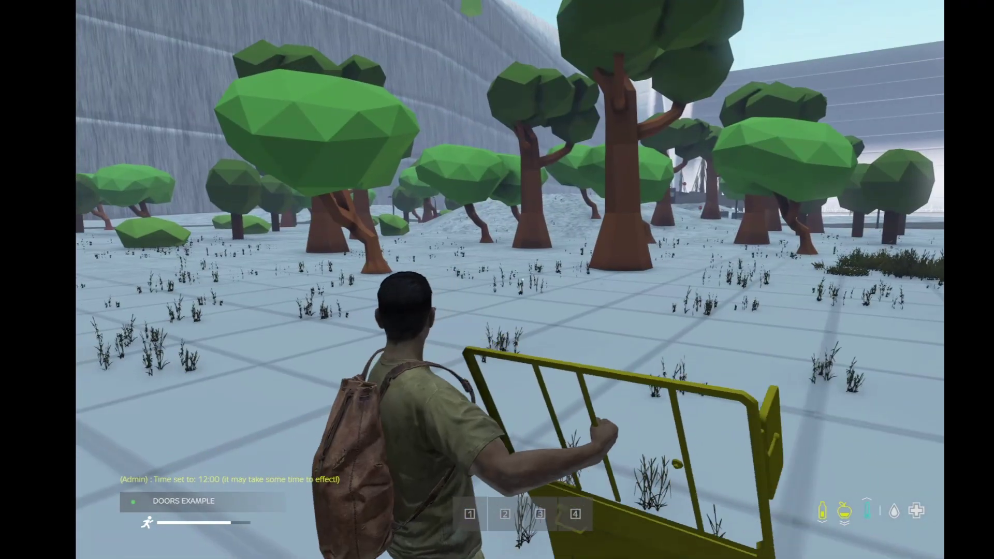
key(g)
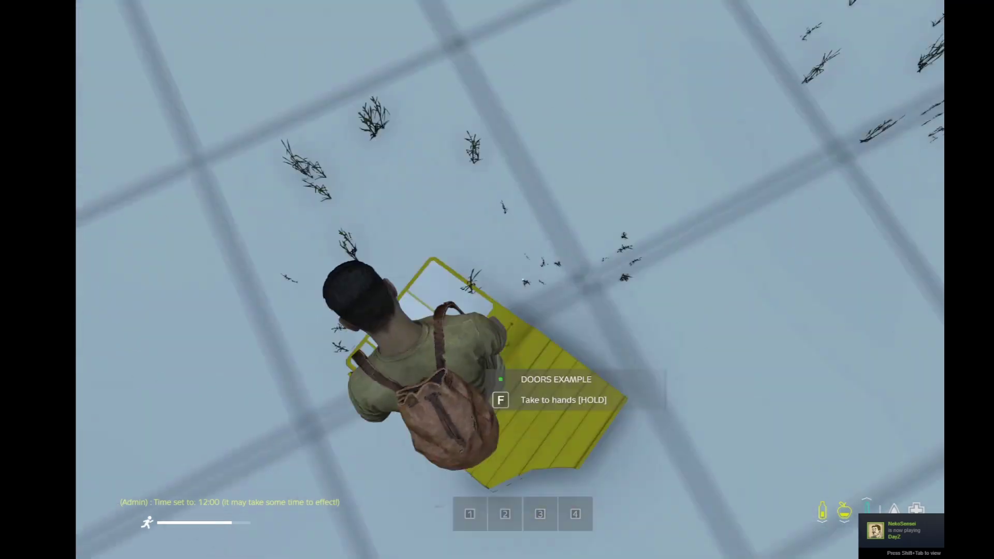
key(s)
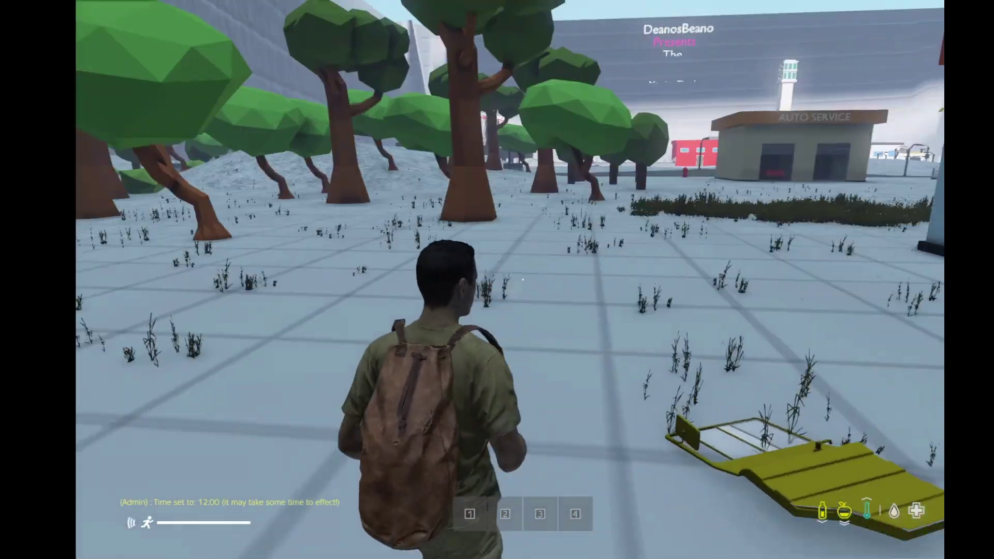
Spawn a second jat_doors_example at the cursor from the items filtered by "door".
key(m)
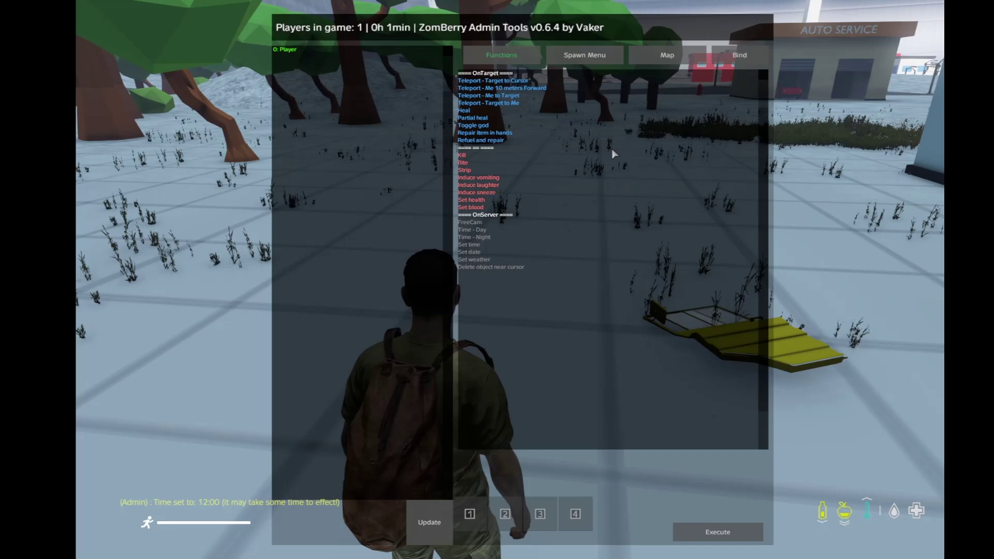
click(585, 55)
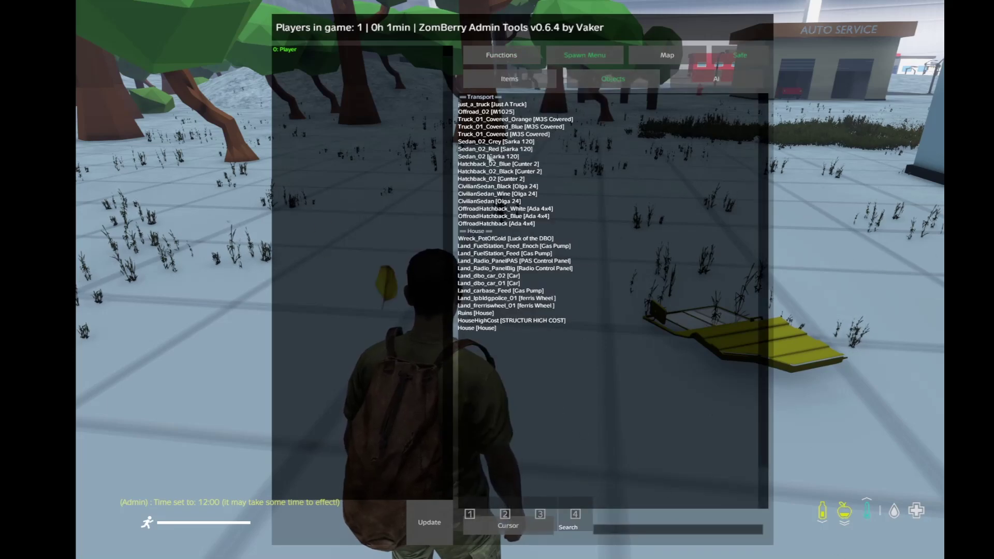
click(598, 530)
text(door)
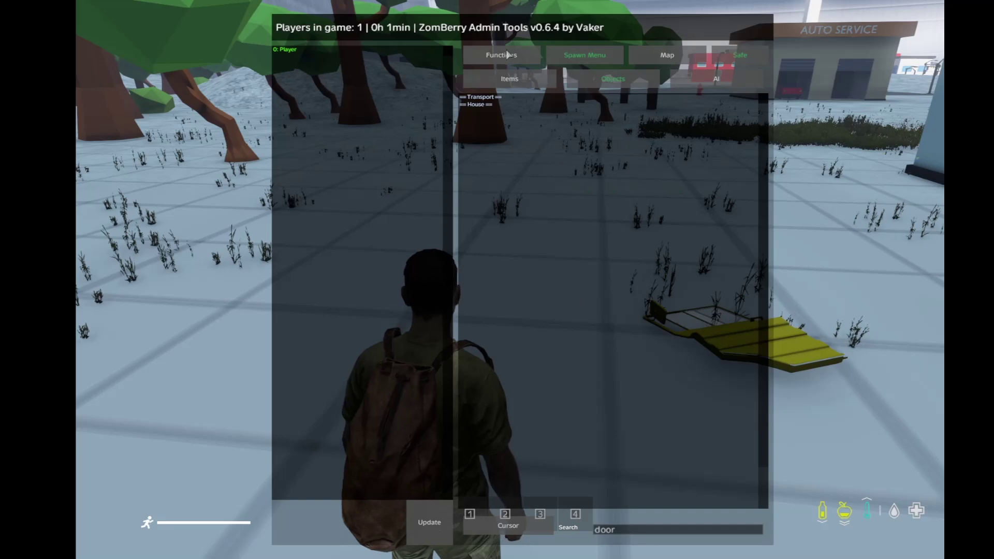
click(507, 55)
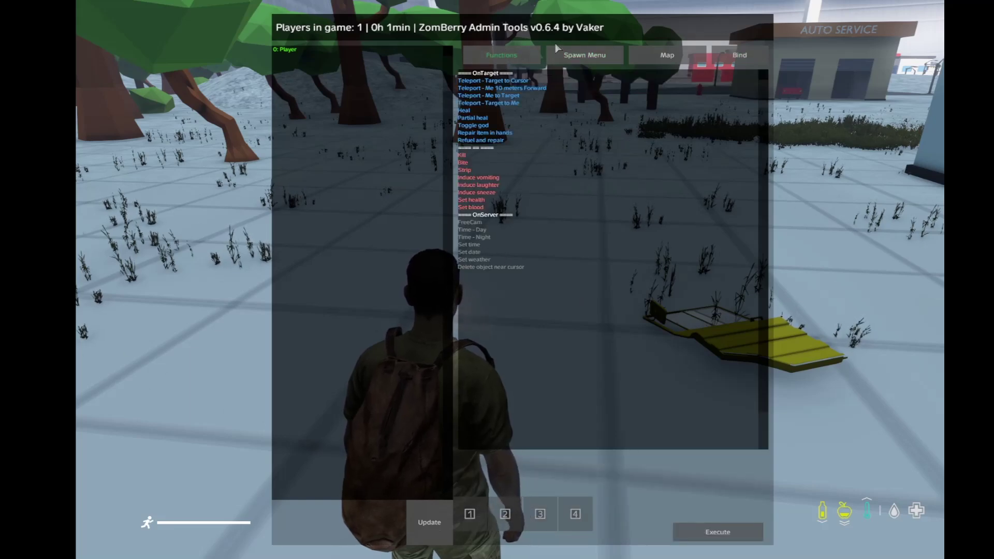
click(569, 55)
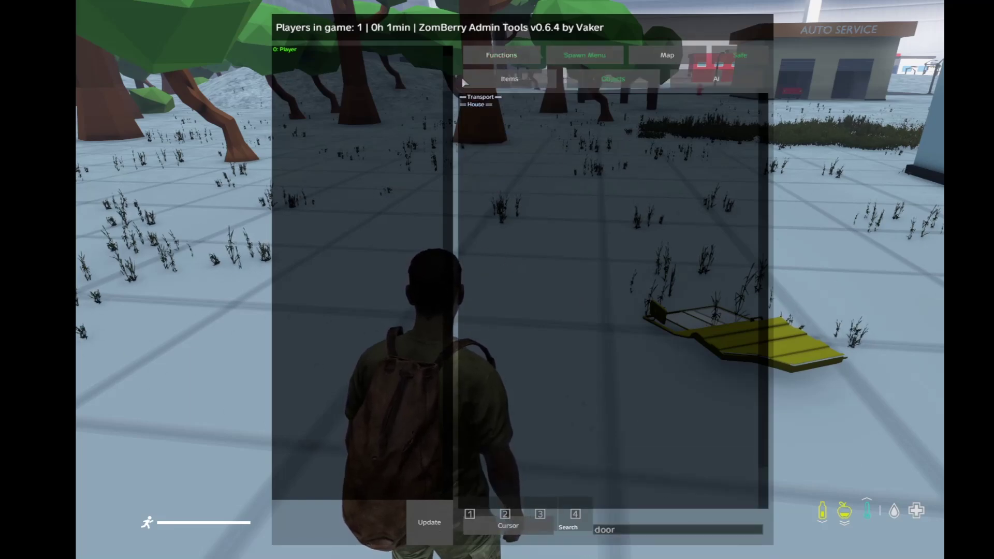
click(529, 85)
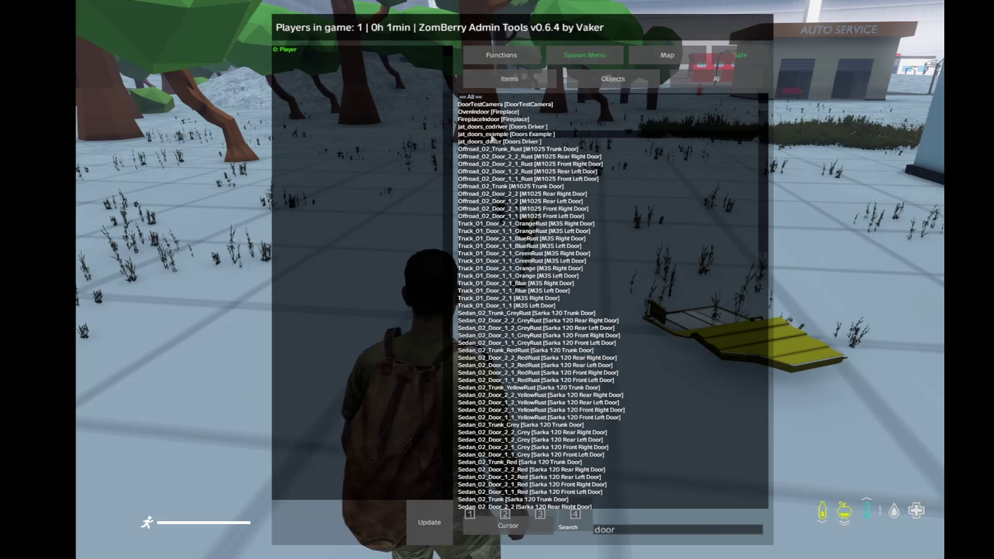
Filter the spawnable items by "ak74" and spawn the AK74 rifle and Mag_AK74_45Rnd magazines into the character's inventory.
click(501, 55)
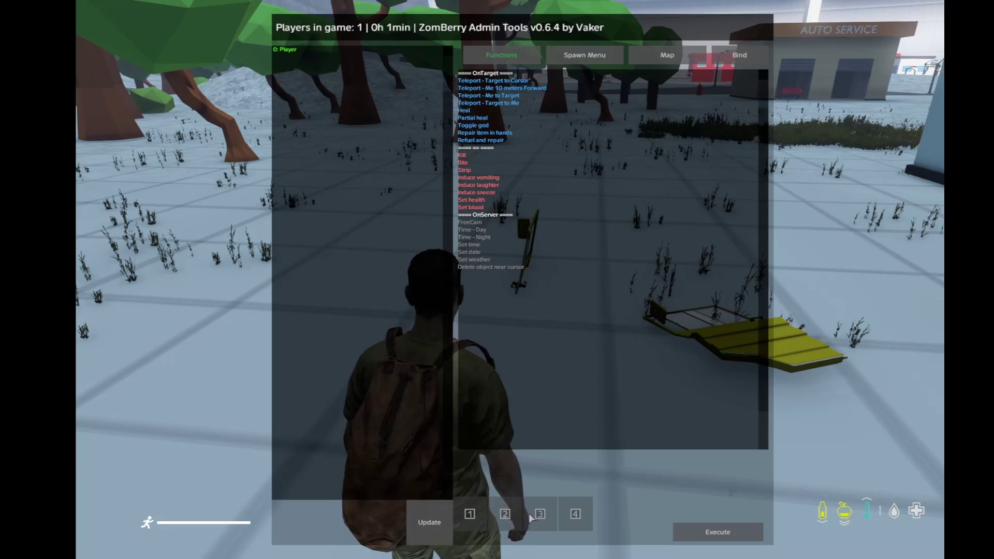
click(584, 54)
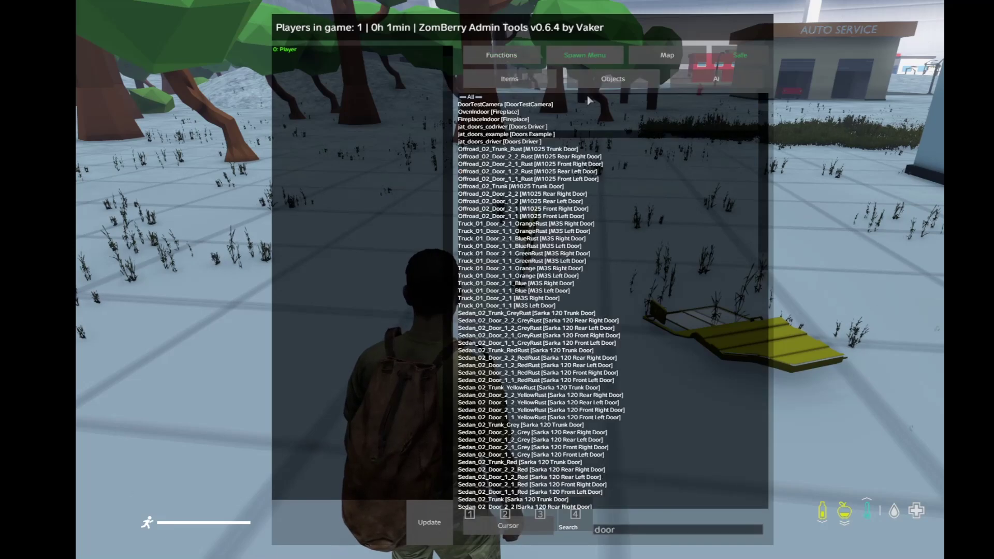
click(616, 531)
key(BackSpace)
key(BackSpace)
key(BackSpace)
key(BackSpace)
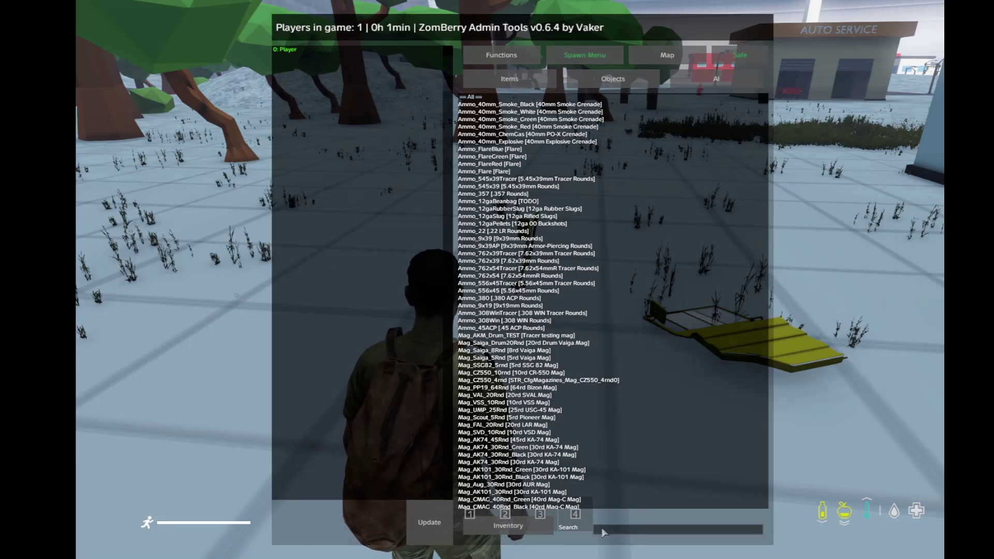
text(ak74)
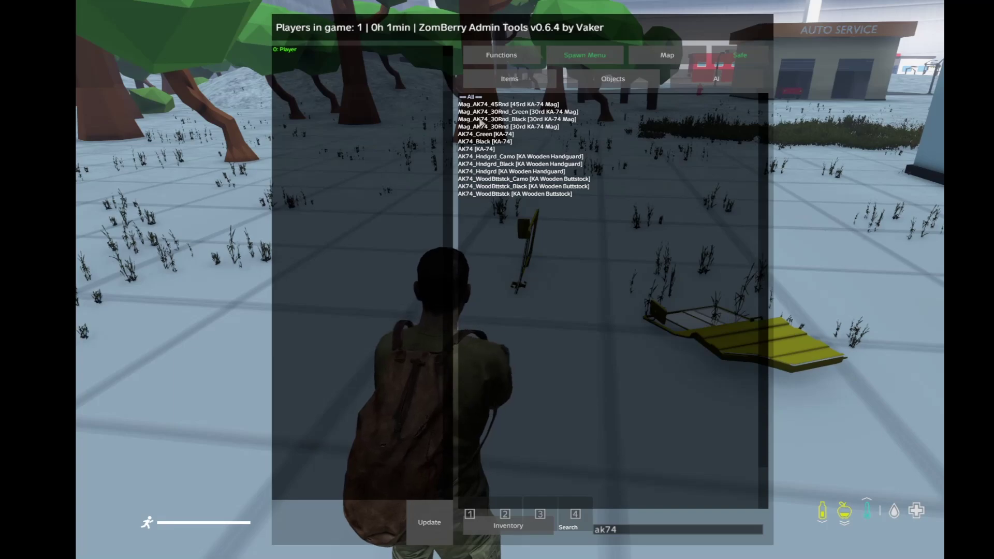
double_click(480, 149)
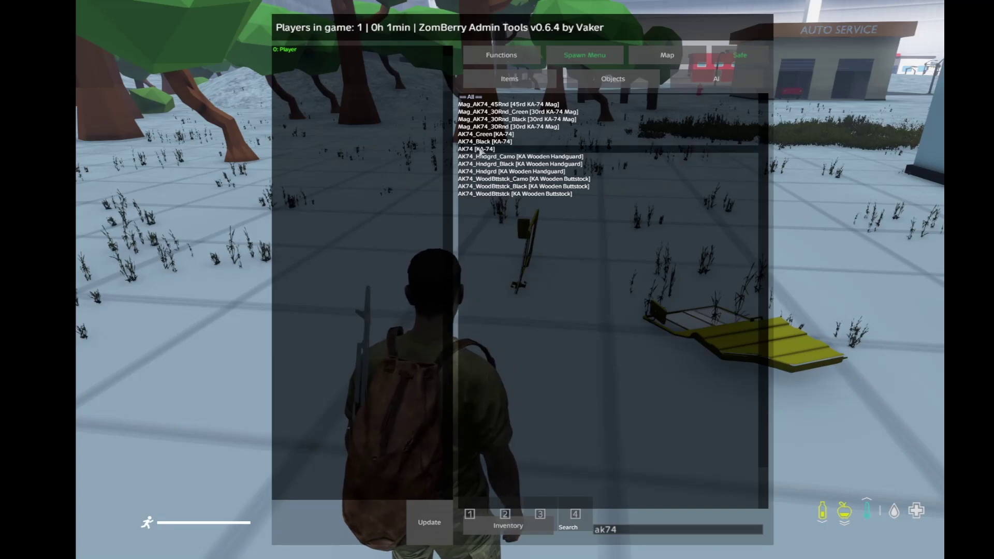
click(488, 105)
key(Escape)
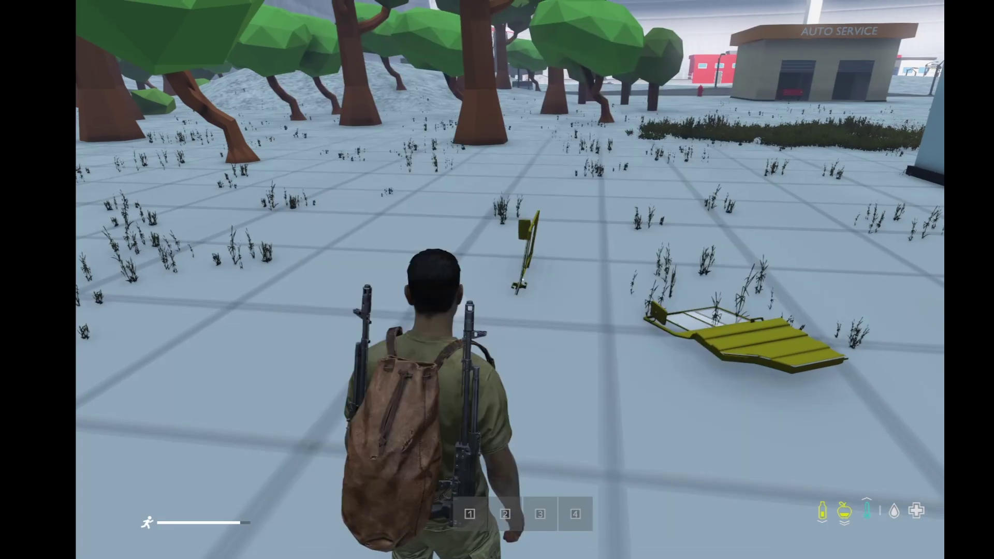
Put a KA-74 in the character's hands and load it with a 45-round magazine from the cargo pants.
key(w)
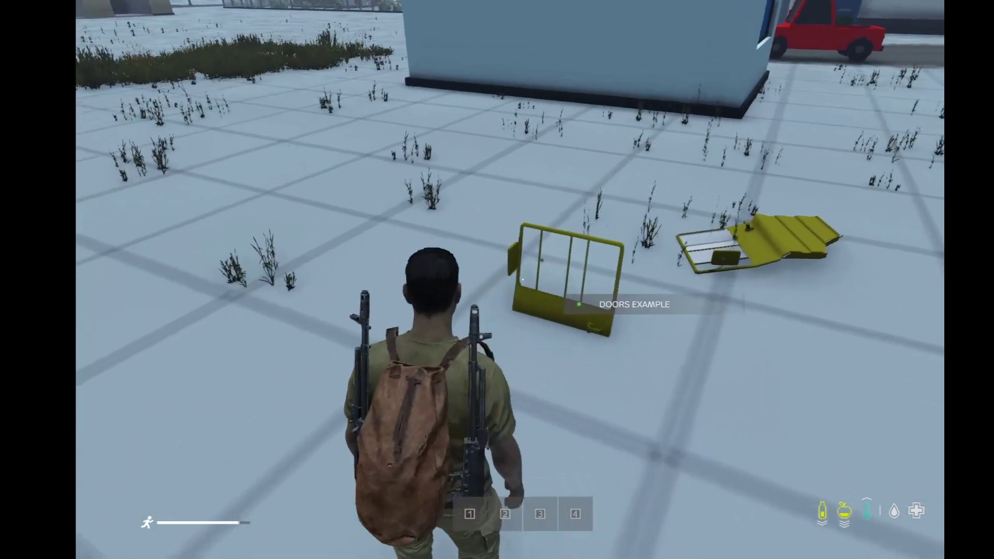
key(Tab)
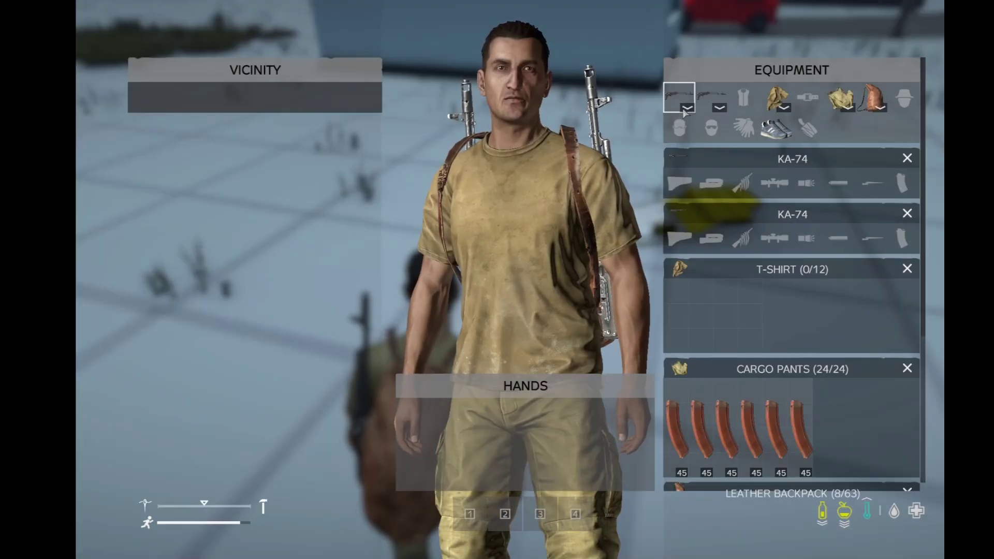
drag(626, 188, 565, 443)
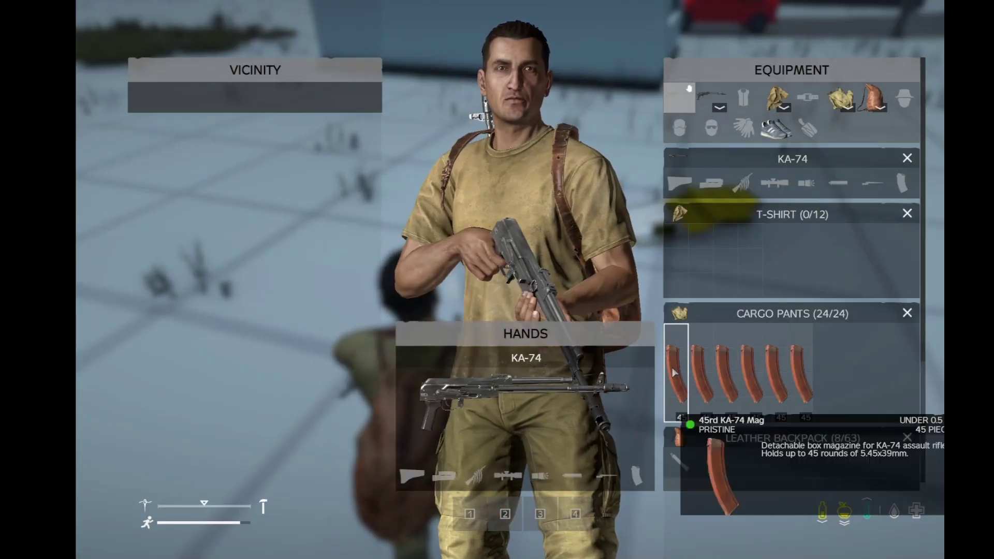
drag(676, 430, 449, 414)
key(Tab)
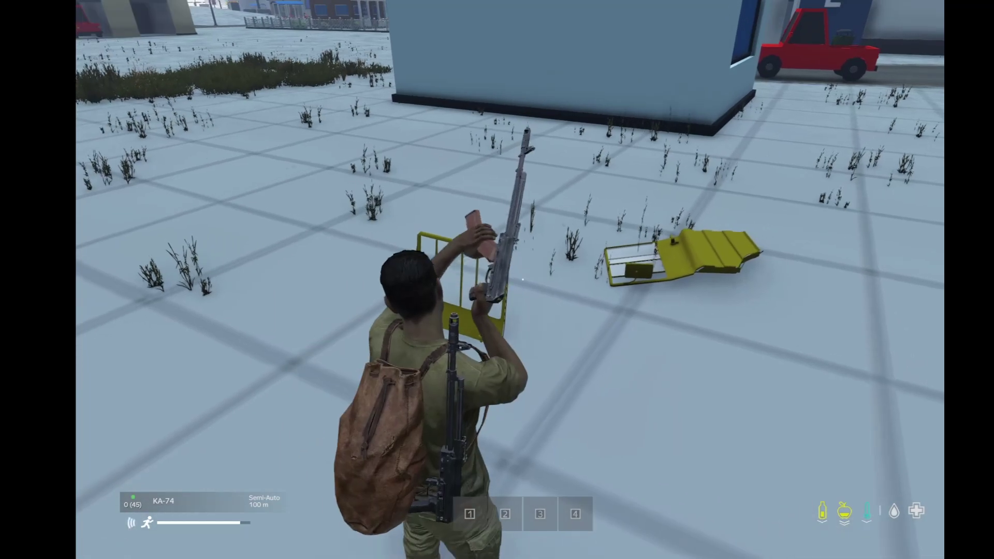
Fire the KA-74 repeatedly at one side of the upright example door in first-person view to damage it.
key(KP_Enter)
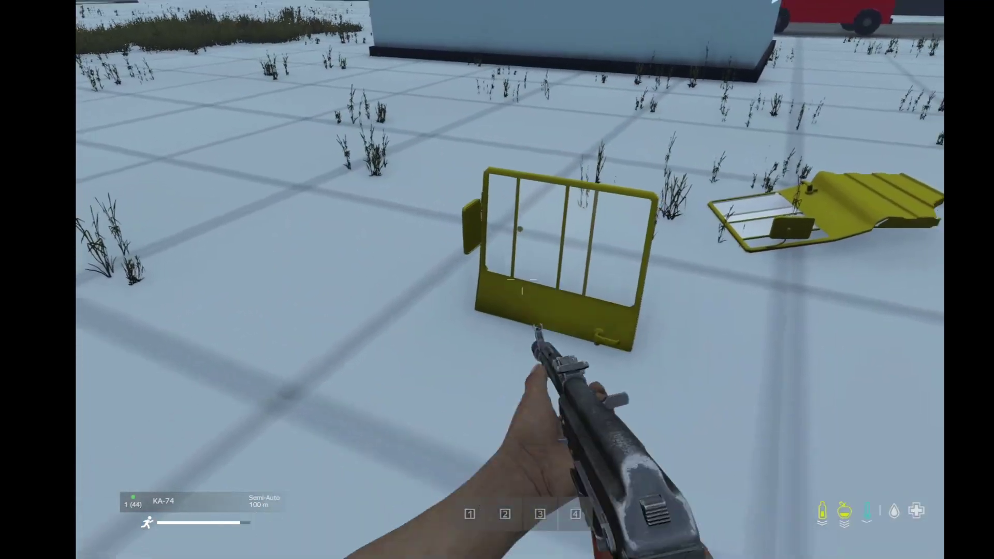
key(s)
click(522, 280)
click(522, 279)
click(522, 280)
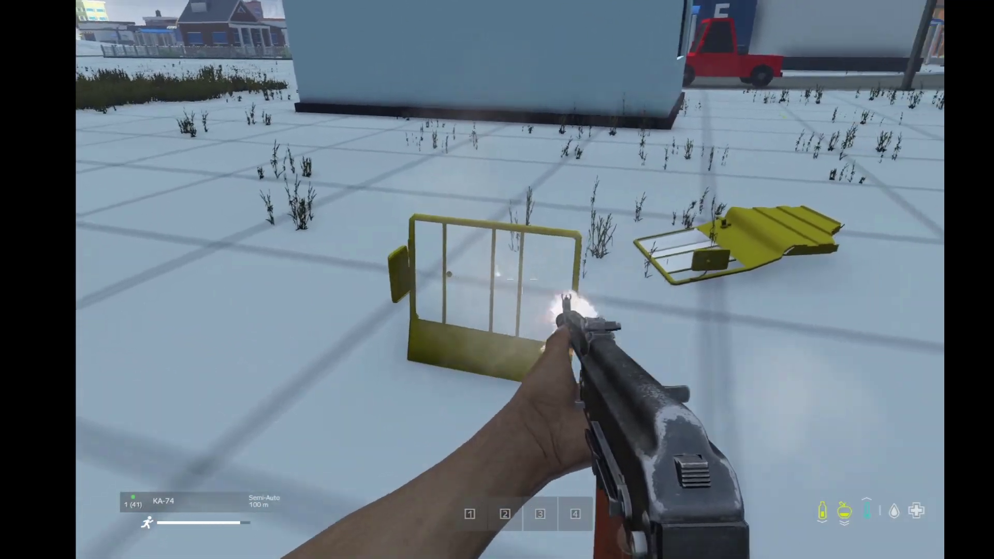
click(522, 279)
key(w)
click(522, 280)
click(522, 279)
click(522, 280)
click(521, 280)
click(522, 279)
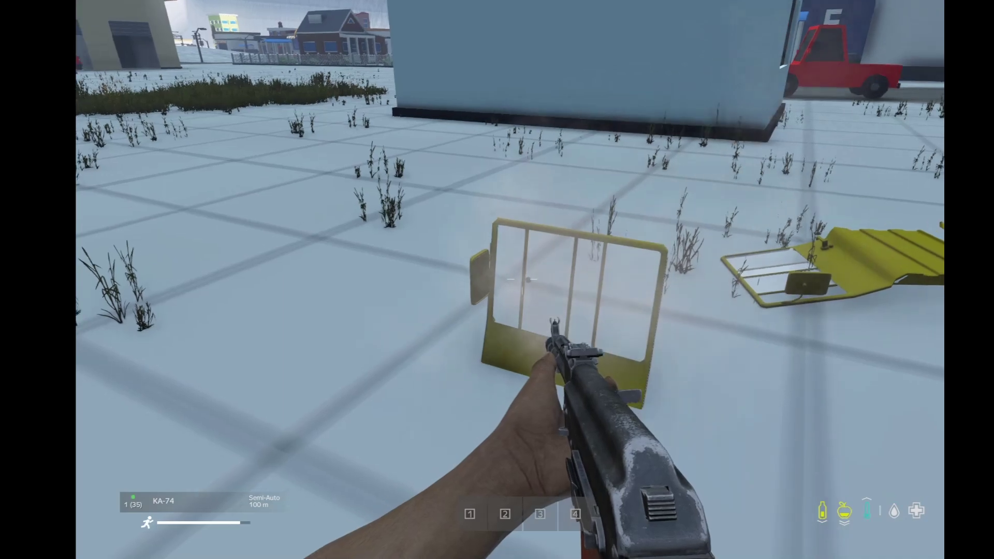
click(522, 279)
click(521, 280)
click(522, 279)
click(521, 279)
click(521, 280)
click(522, 279)
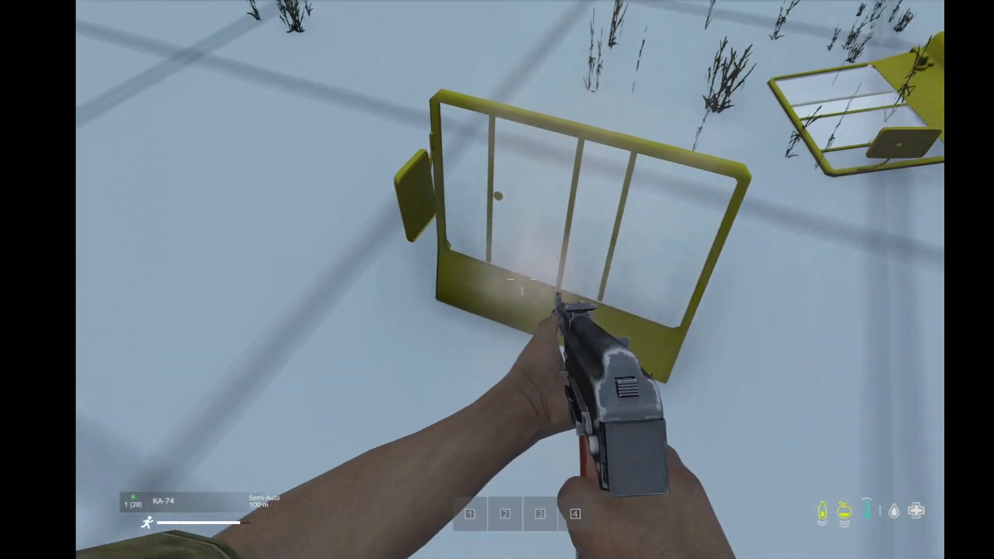
click(521, 280)
Walk around to the opposite side of the upright example door and fire more KA-74 rounds at it.
key(d)
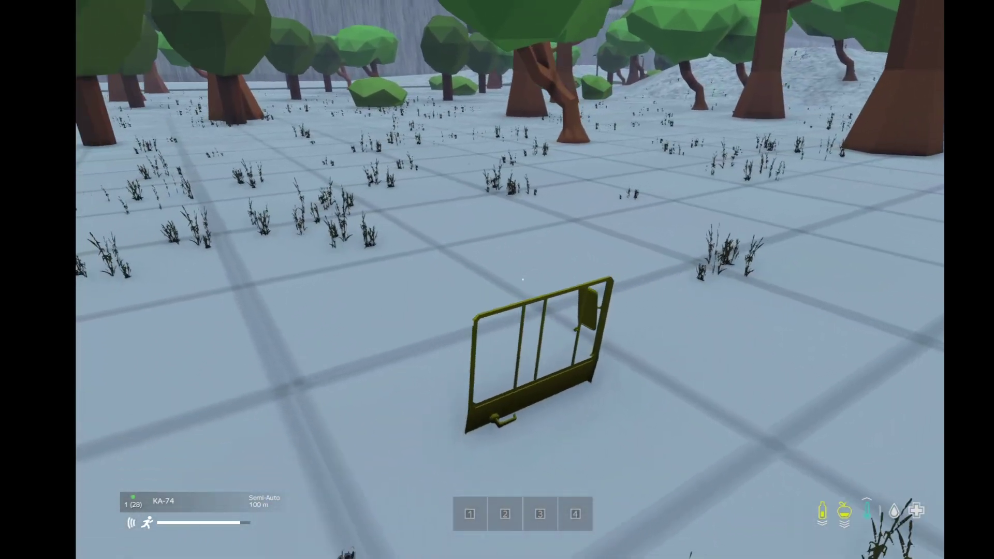
right_click(521, 280)
click(521, 280)
click(522, 280)
click(521, 280)
click(521, 280)
click(521, 280)
click(522, 279)
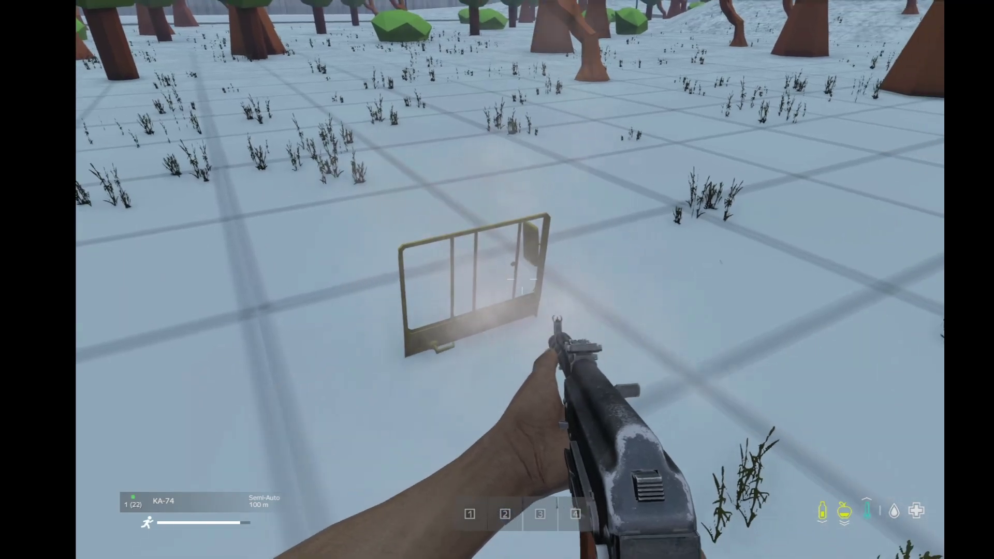
click(522, 279)
click(522, 279)
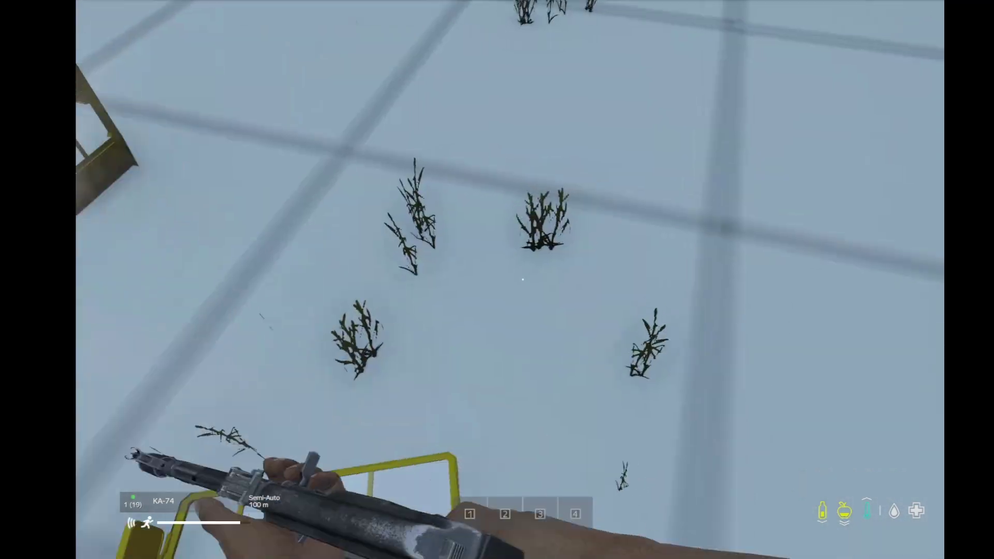
Aim down at the example door lying flat on the snow and fire repeated KA-74 rounds into its panel and window.
click(521, 279)
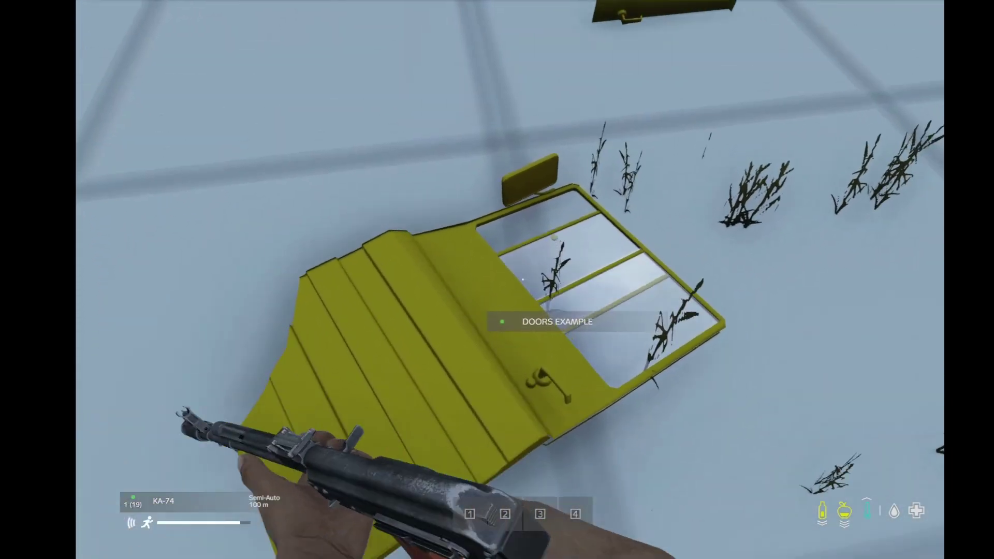
right_click(522, 279)
click(522, 280)
click(522, 280)
click(522, 280)
click(521, 279)
click(521, 280)
click(522, 279)
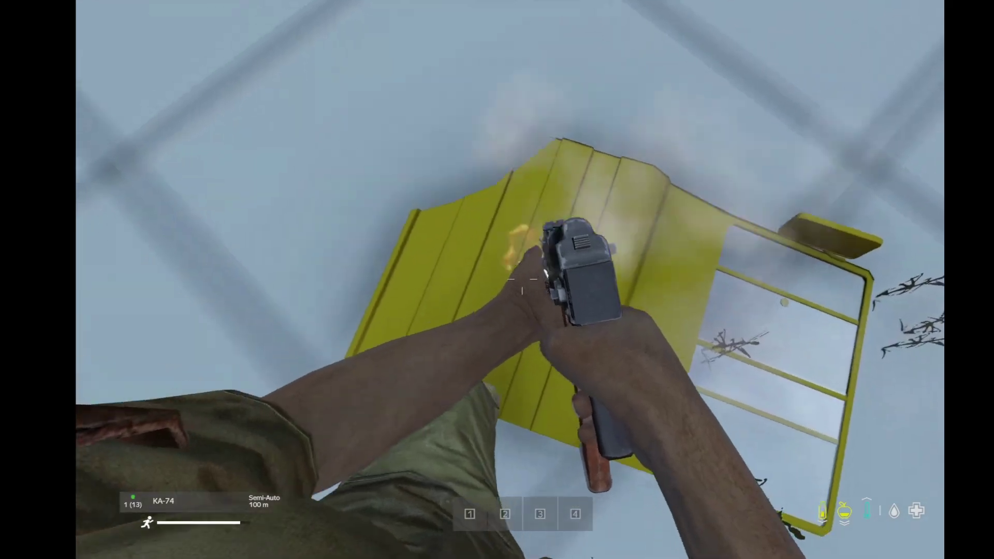
click(521, 279)
click(522, 280)
click(521, 279)
click(521, 279)
click(521, 280)
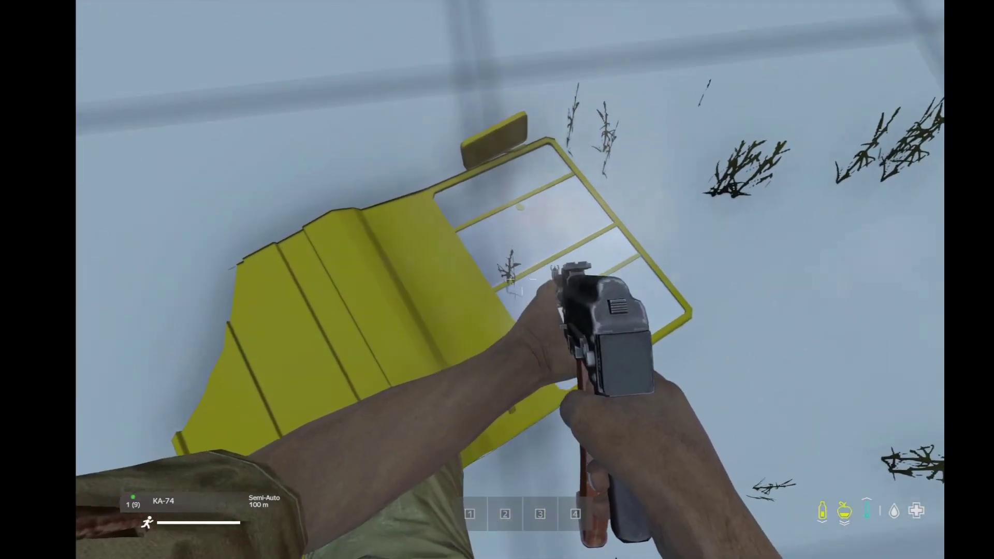
click(522, 279)
Exit the running game session and quit DayZ from the main screen.
key(Escape)
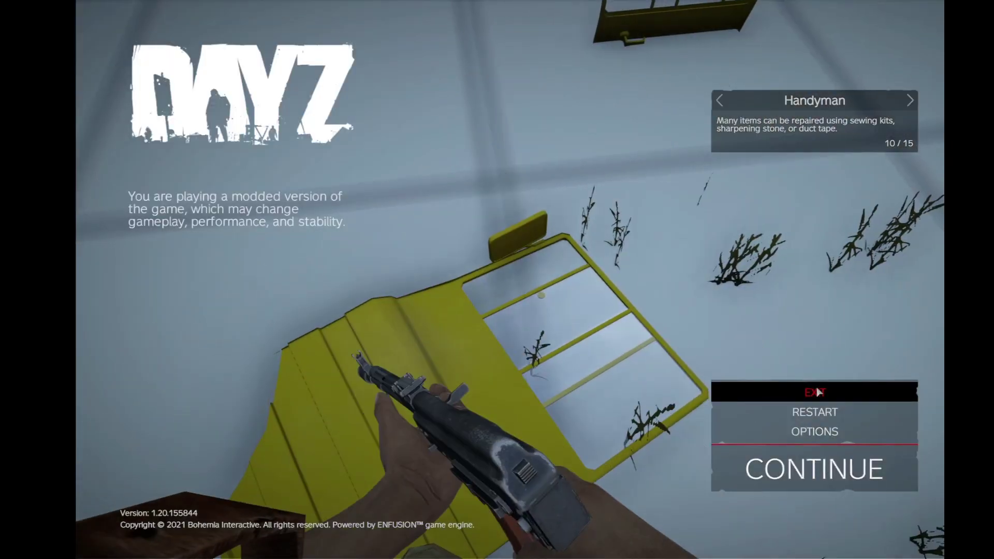
click(814, 389)
click(421, 310)
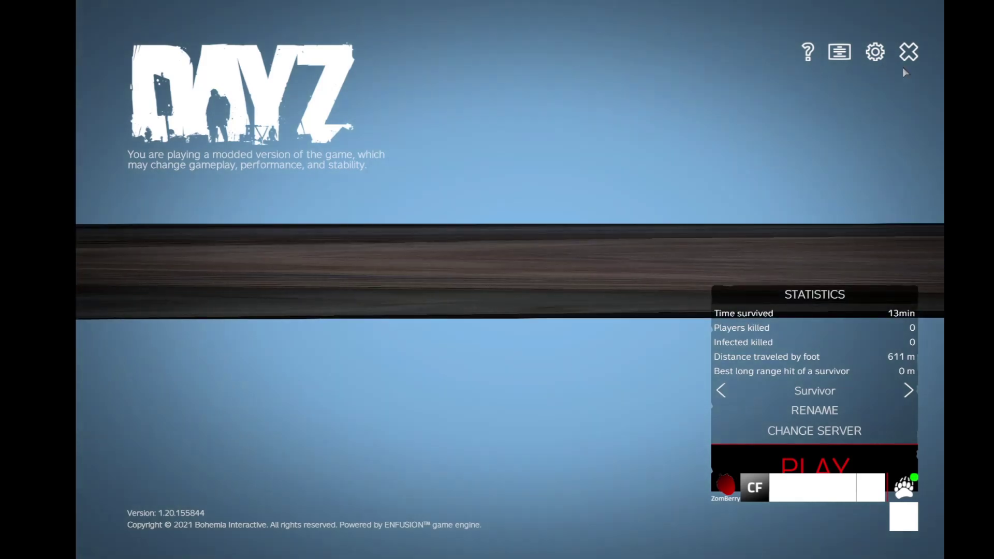
click(906, 54)
key(Escape)
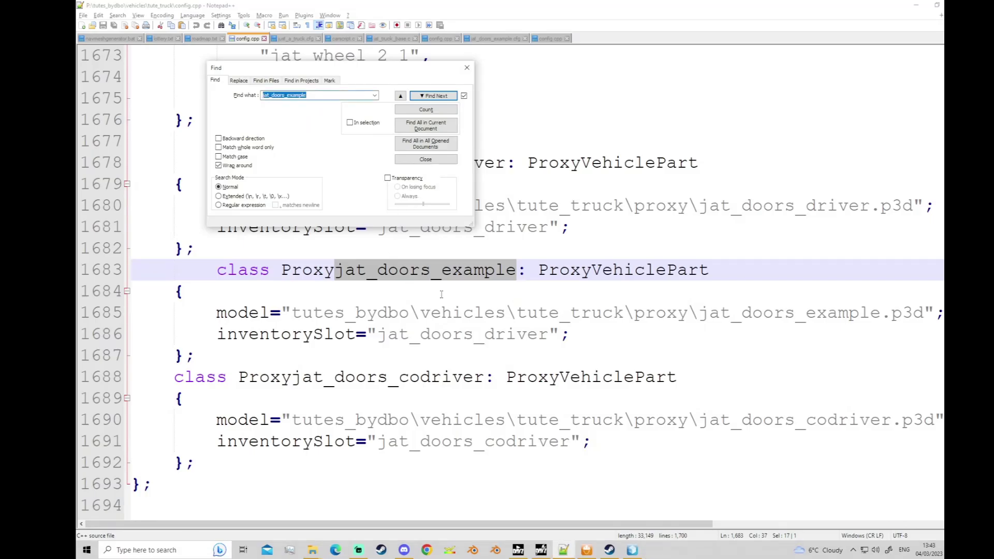
Switch to Object Builder and examine the Fire Geometry LOD's named selections one by one, from Component01 through dmgzone_window.
click(638, 551)
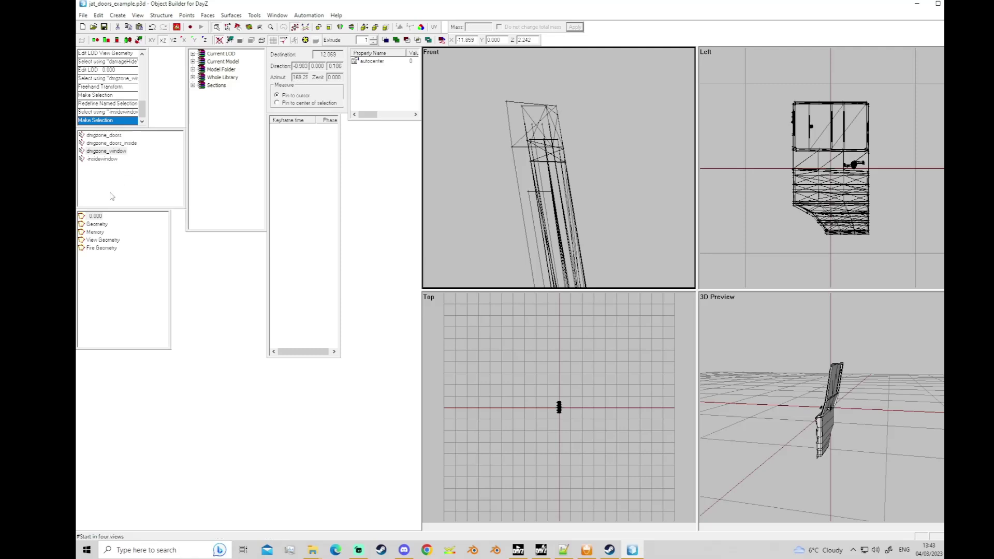
click(102, 248)
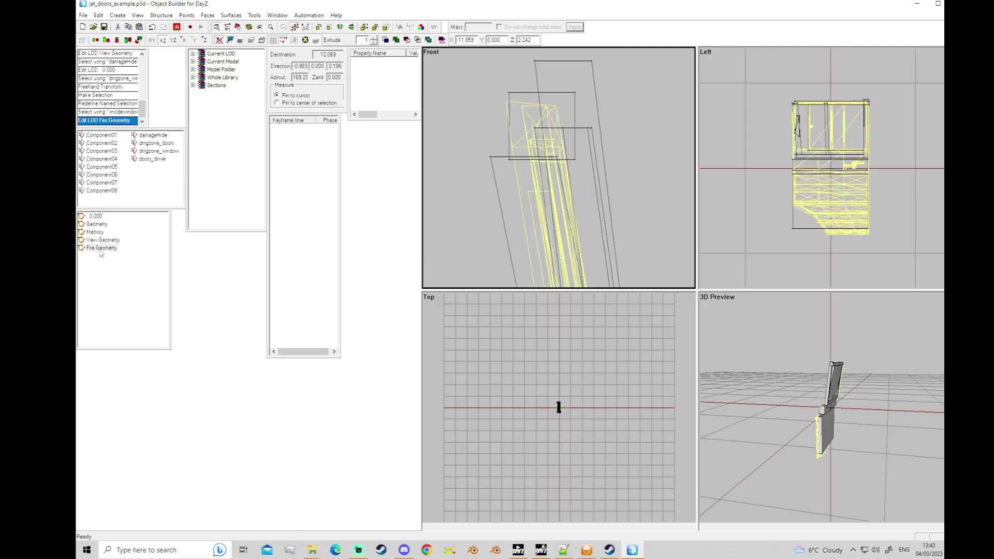
click(111, 137)
key(Down)
key(Down)
key(Down)
key(Down)
key(Down)
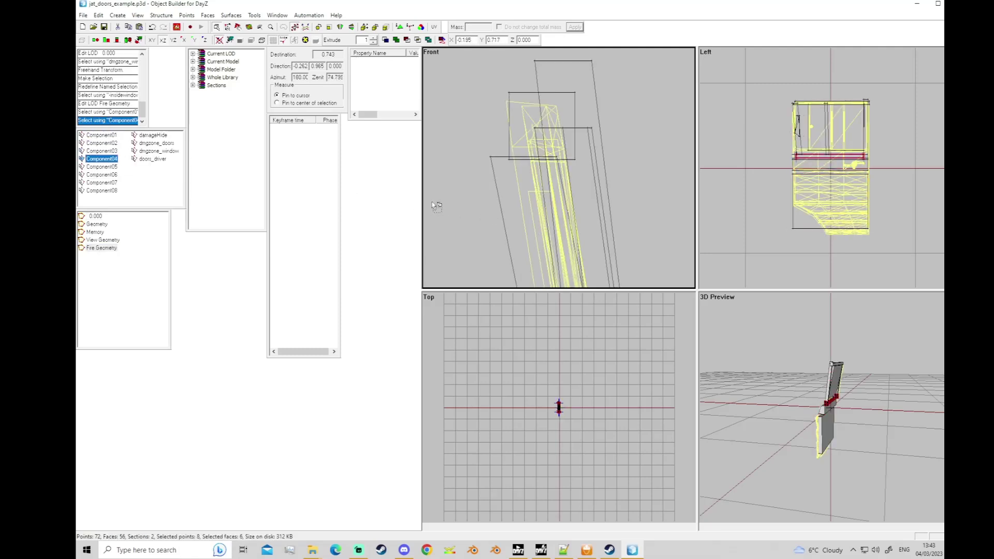
key(Down)
key(Down)
key(Down)
key(Down)
key(Down)
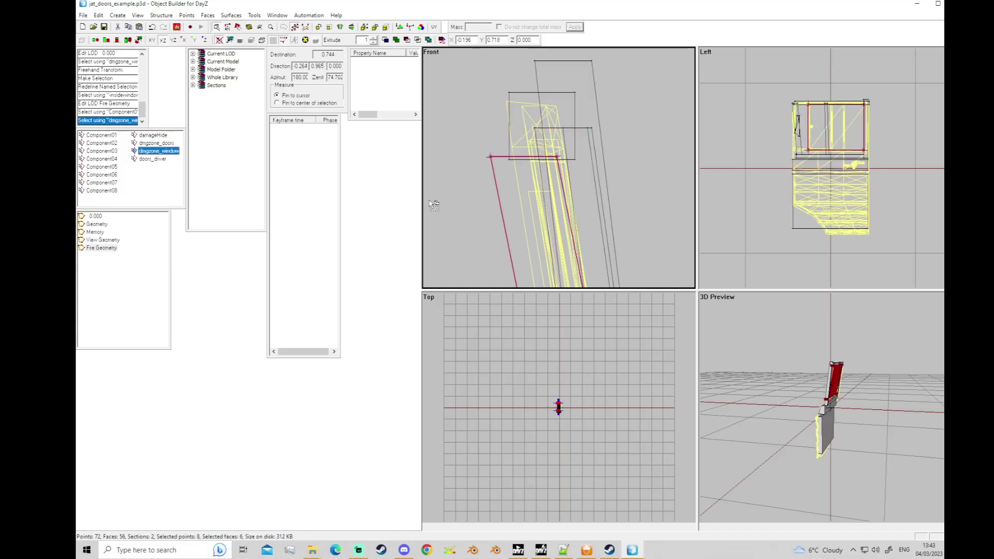
Review the selection weights of dmgzone_window in the Fire Geometry LOD to see which selections it belongs to.
right_click(175, 158)
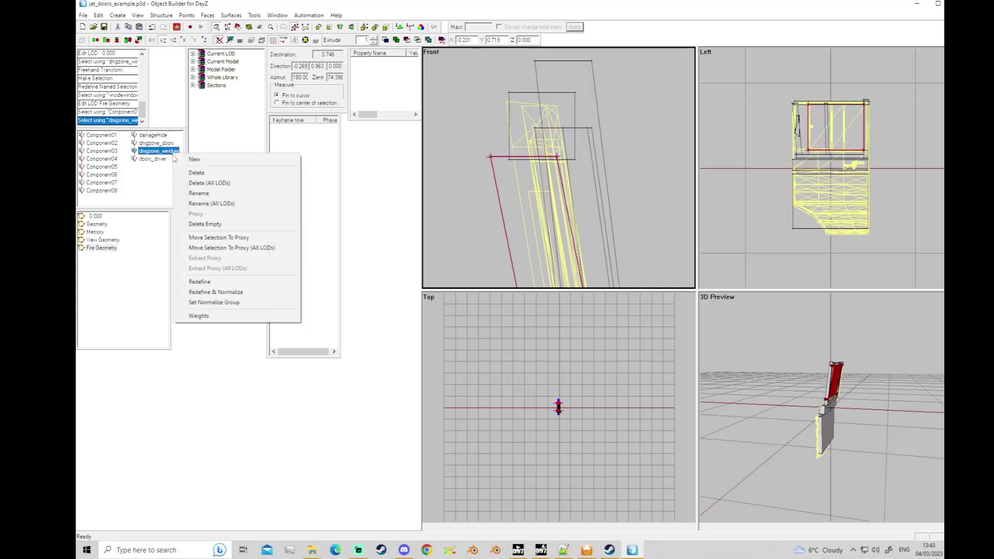
click(223, 316)
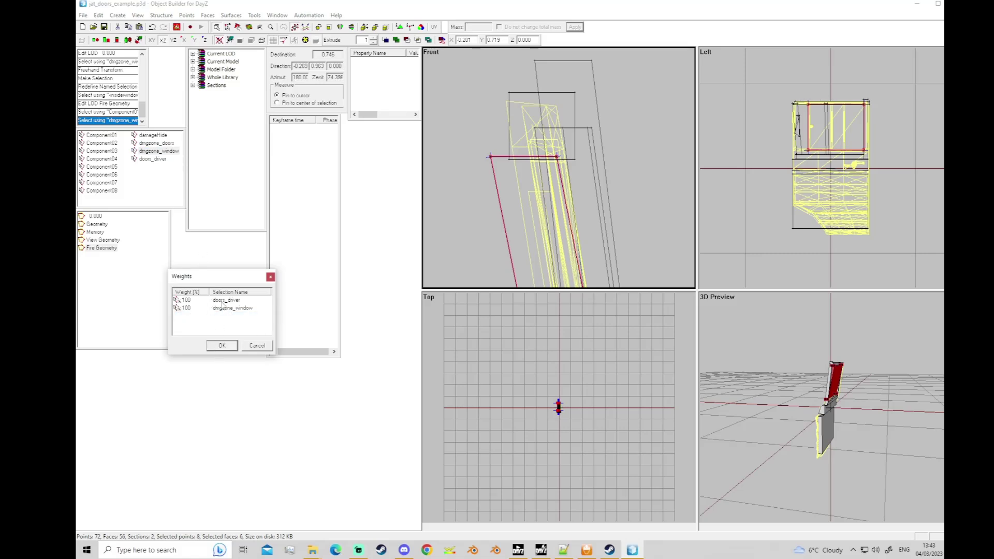
click(221, 345)
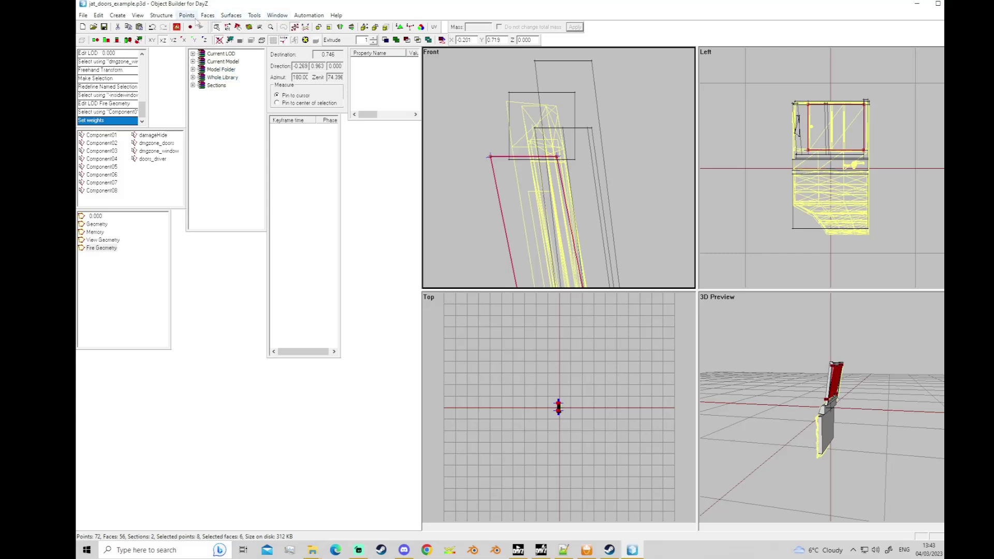
Run Find Components on the Fire Geometry LOD and recheck the dmgzone_window weights for an assigned component.
click(161, 15)
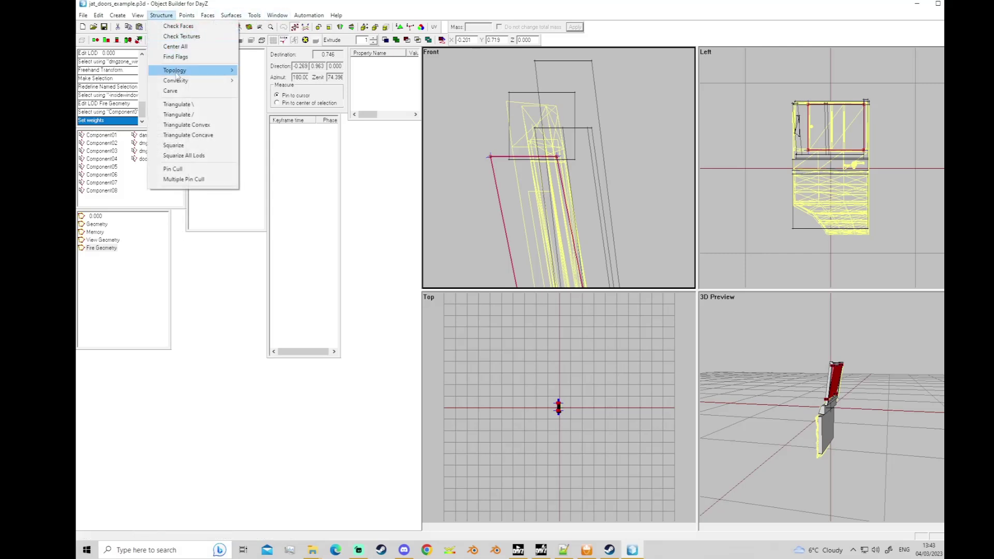
mouse_move(186, 71)
click(266, 92)
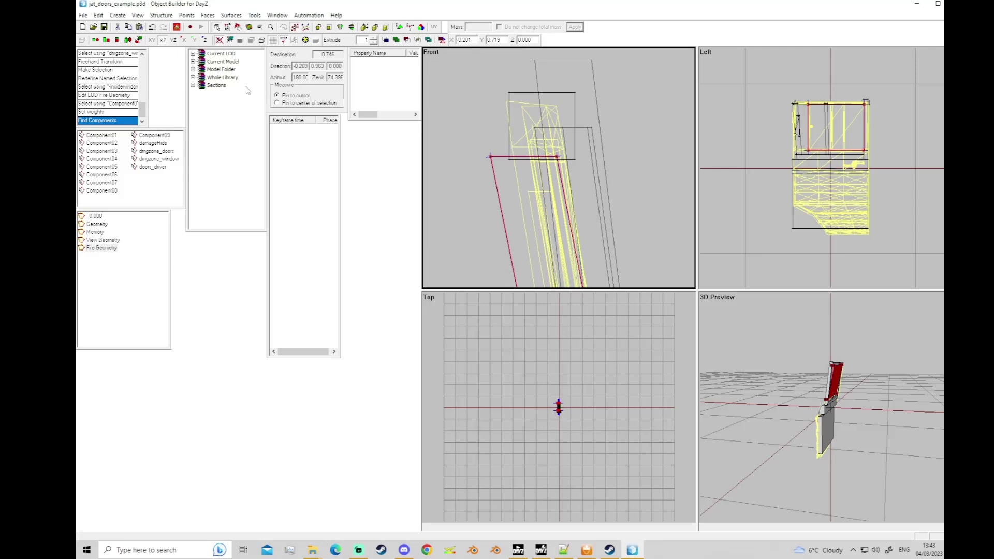
click(155, 159)
right_click(154, 162)
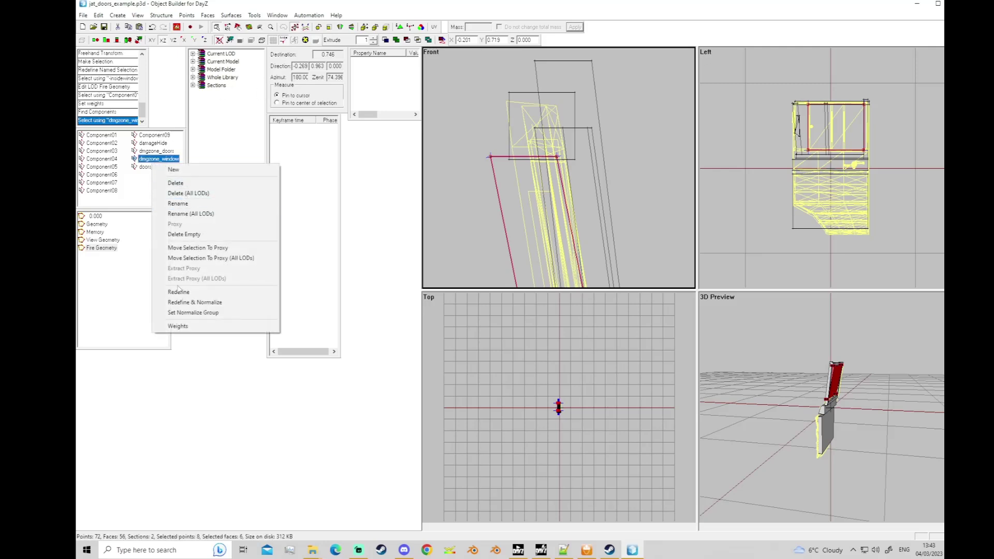
click(182, 326)
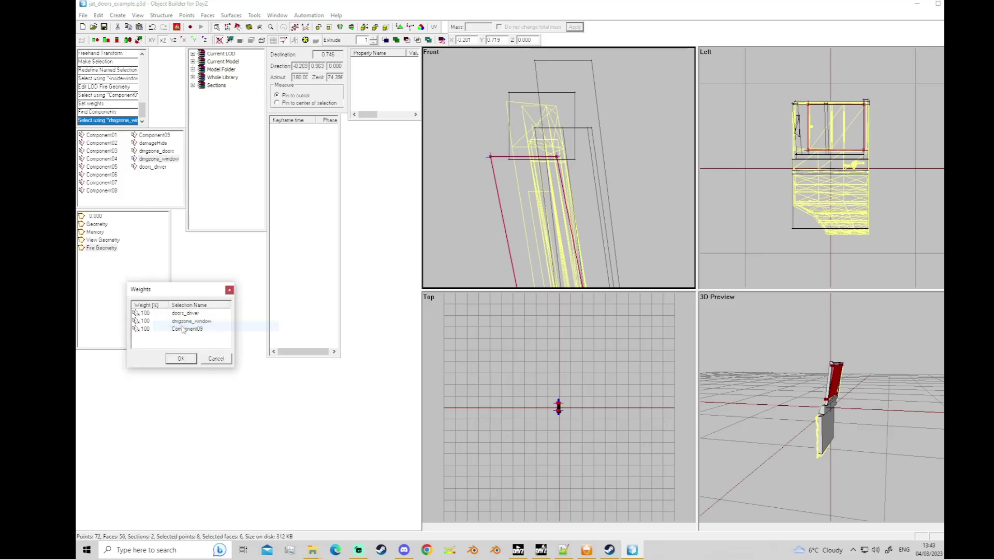
click(182, 358)
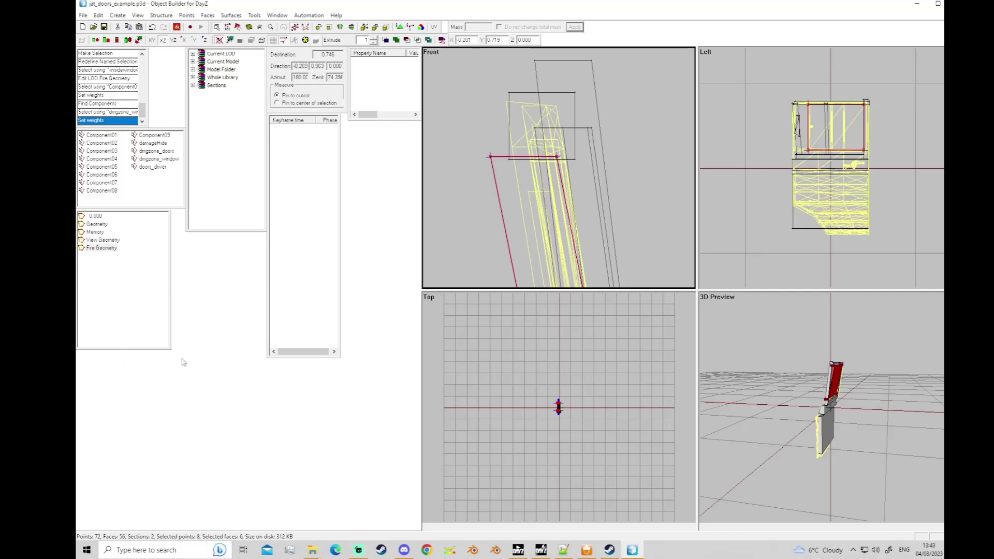
Run Find Components on the View Geometry LOD, check the Geometry LOD and return to the 0.000 LOD.
double_click(100, 242)
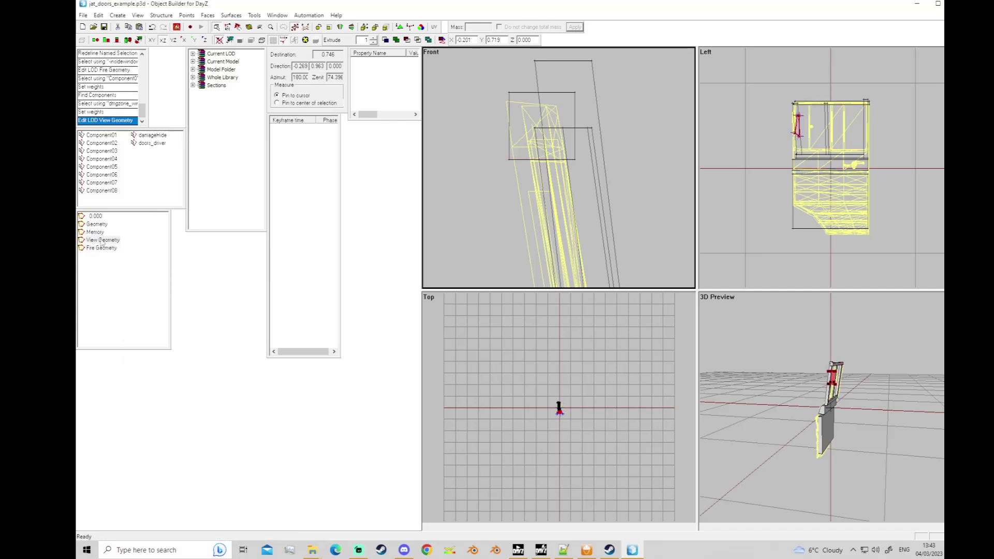
click(158, 16)
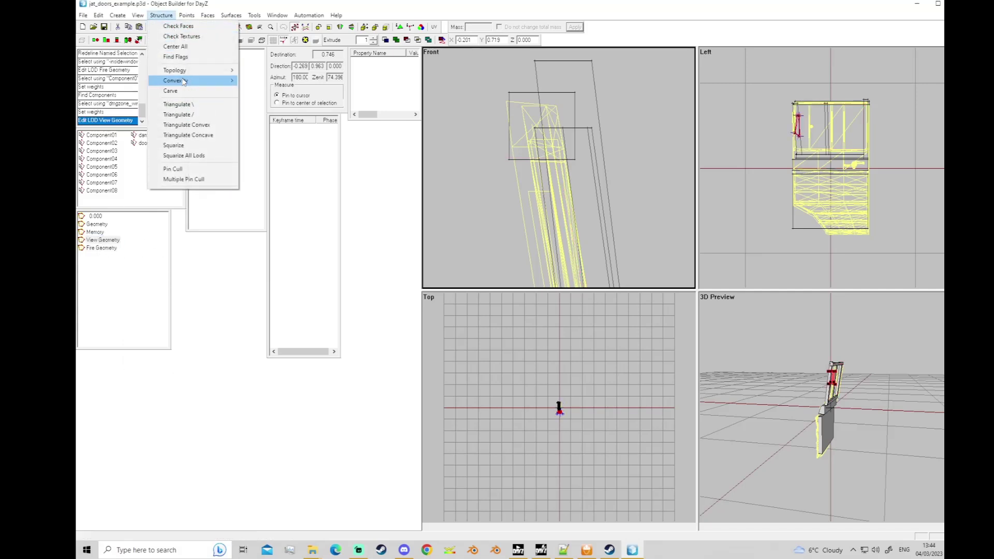
mouse_move(192, 70)
click(283, 92)
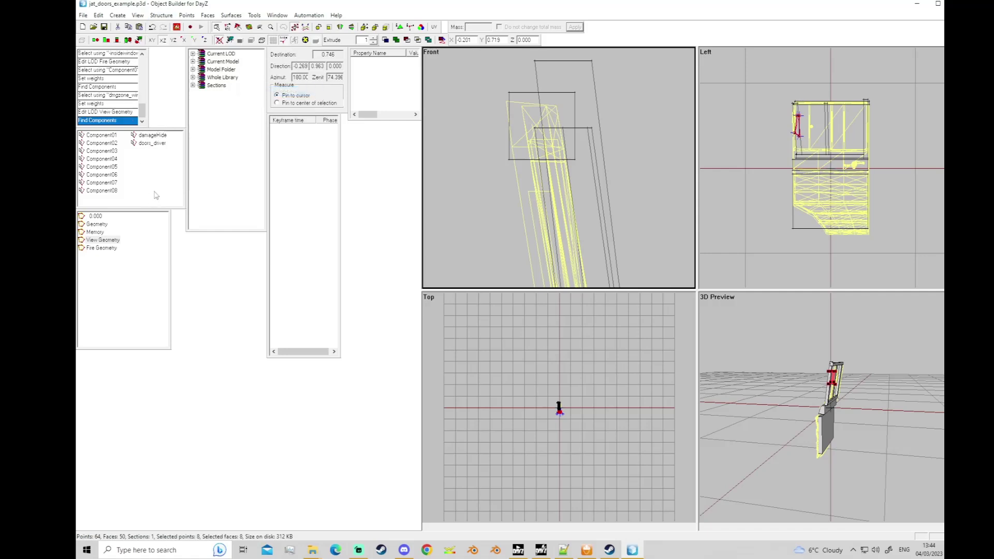
click(98, 225)
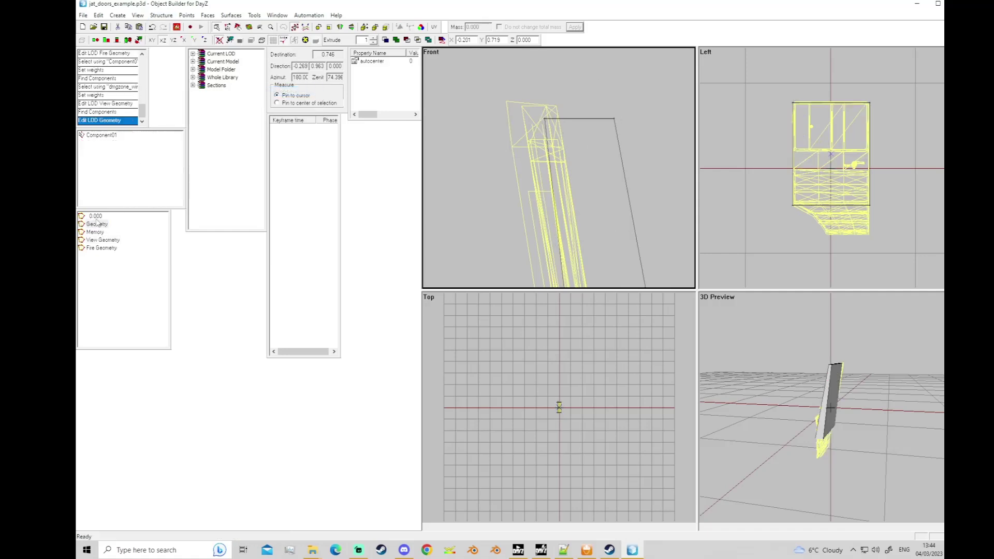
click(96, 216)
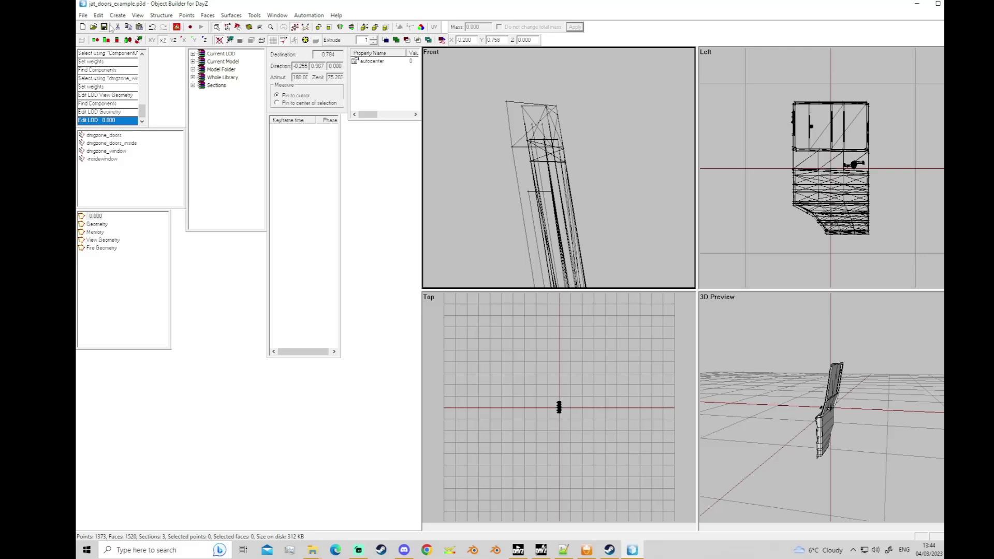
click(709, 201)
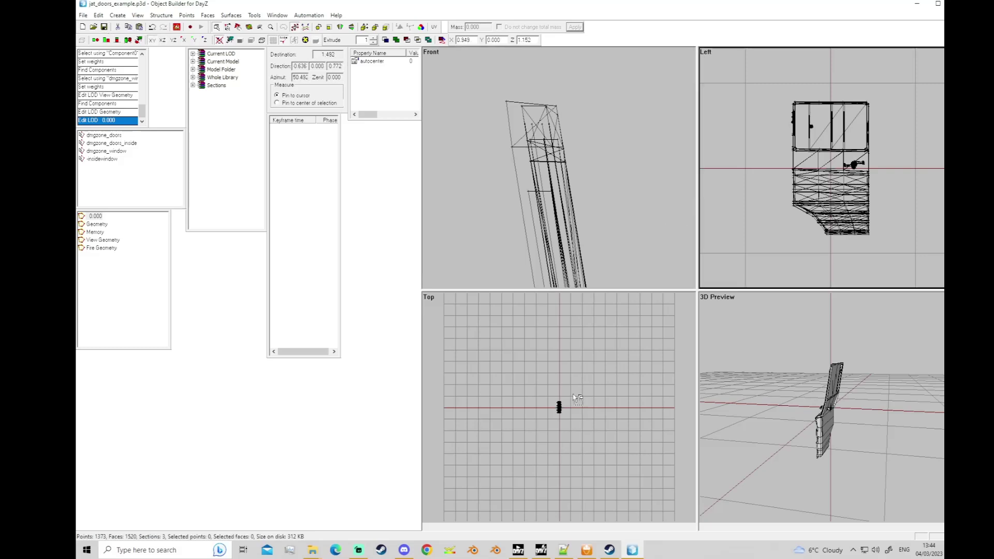
Pack the tute_truck addon with DayZ Addon Builder, overwriting tute_truck.pbo, and bring config.cpp up in Notepad++.
click(590, 551)
click(718, 309)
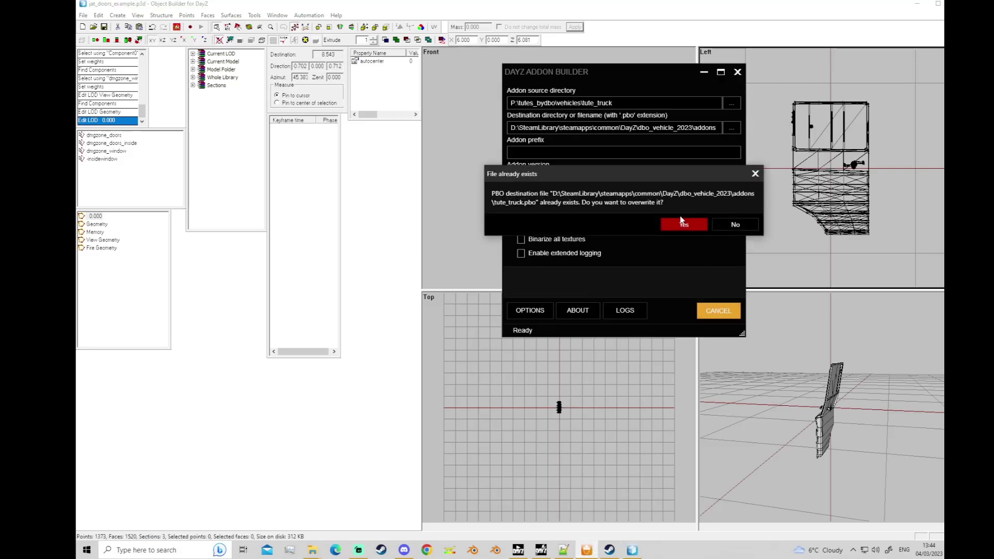
click(682, 226)
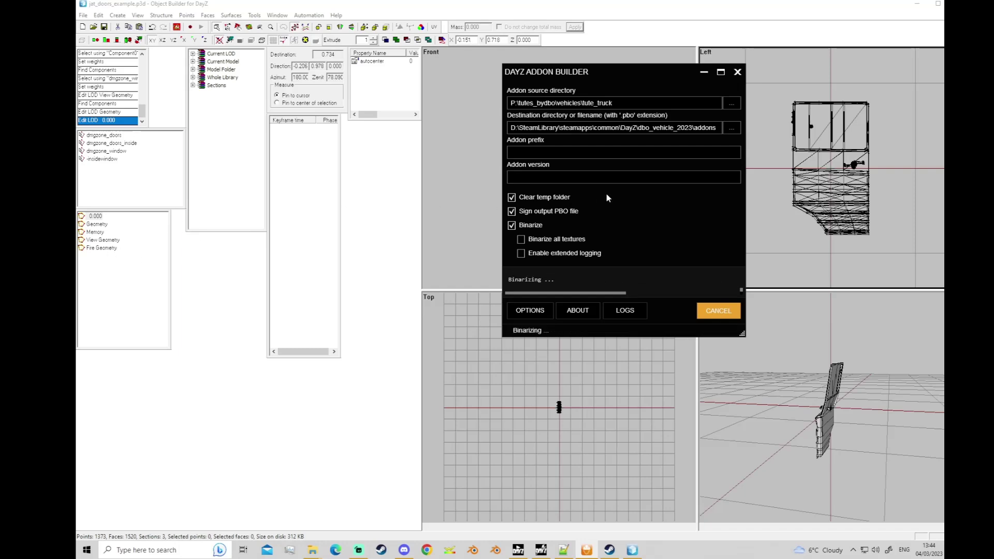
click(566, 549)
click(566, 550)
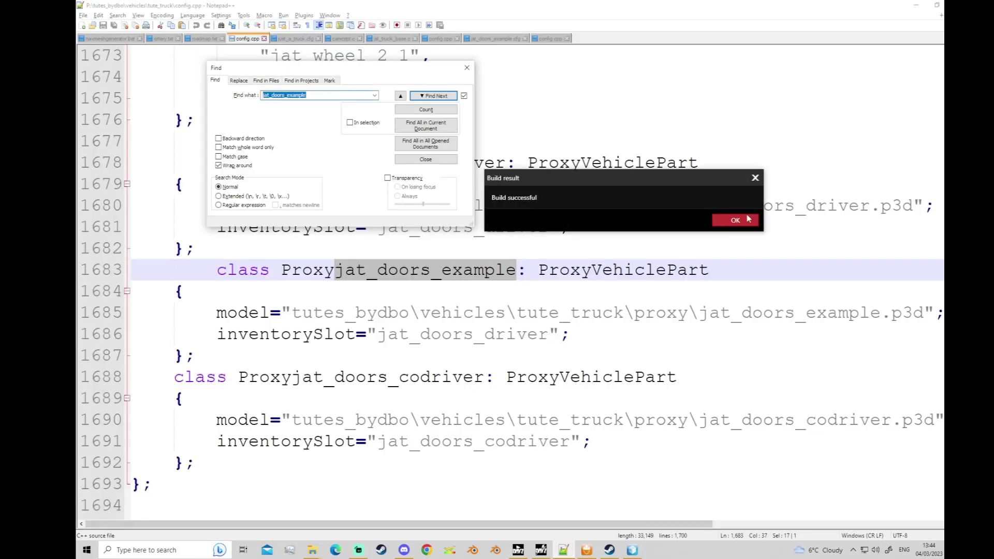
click(747, 219)
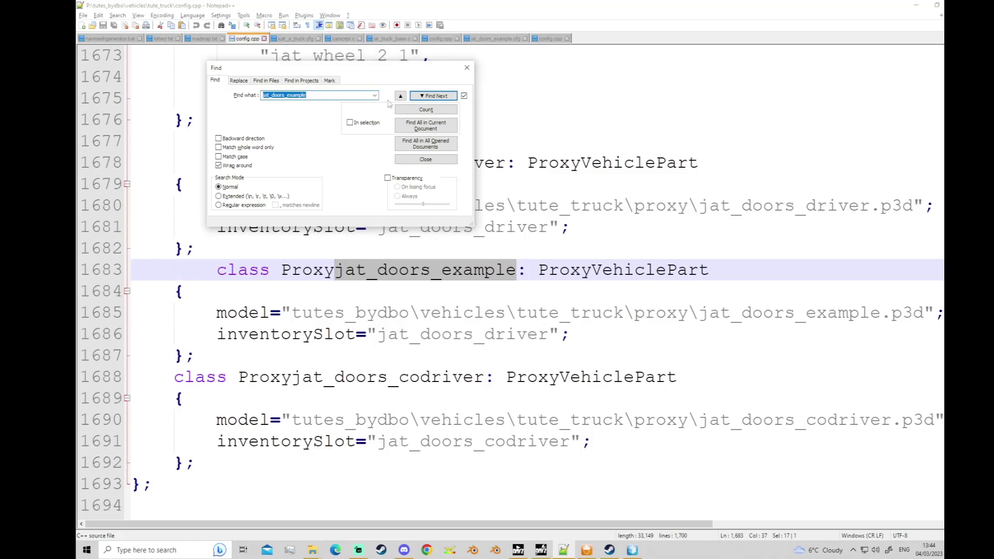
Find the jat_doors_example class in config.cpp and examine its damage zones' health levels and glass rvmat paths.
click(421, 97)
click(422, 97)
click(441, 390)
scroll(441, 390, down, 7)
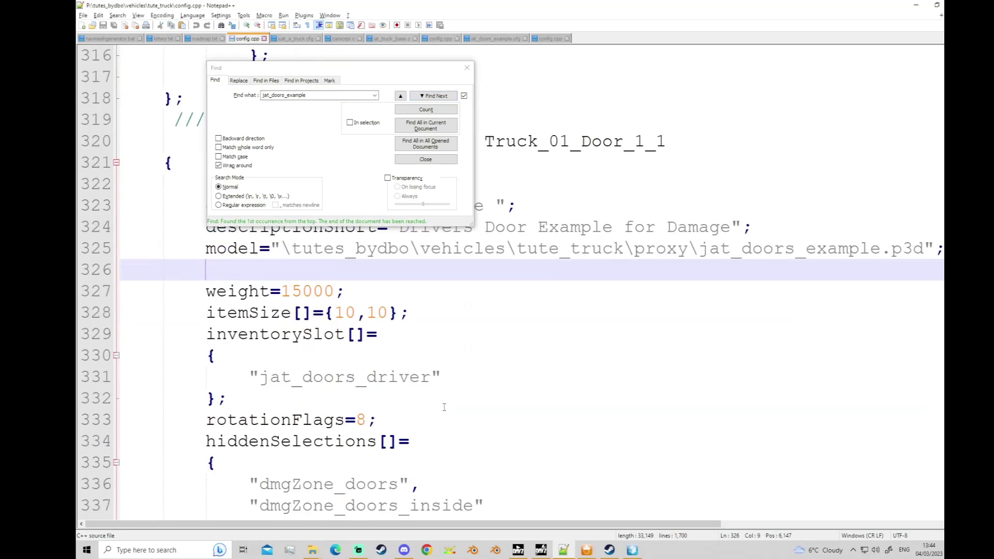
scroll(440, 401, up, 8)
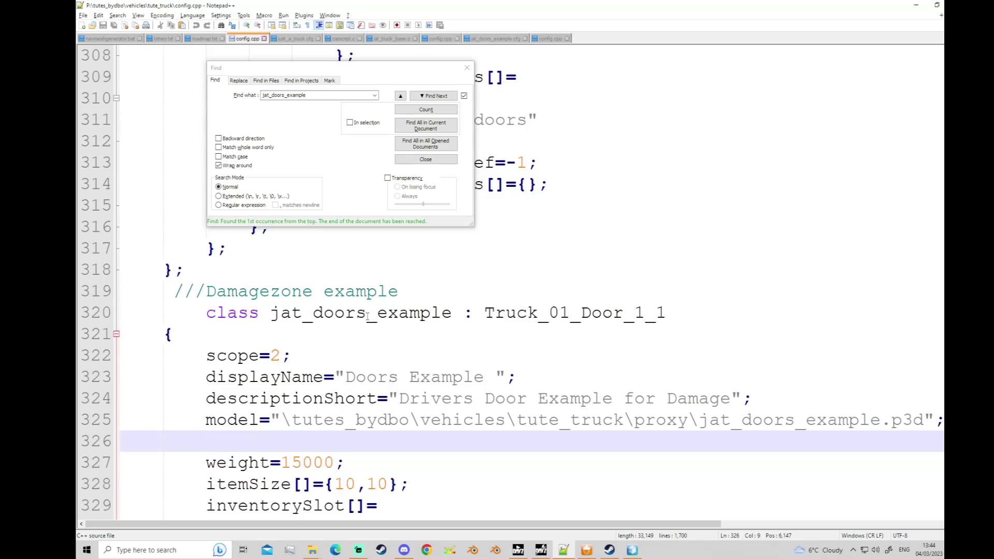
drag(367, 316, 301, 317)
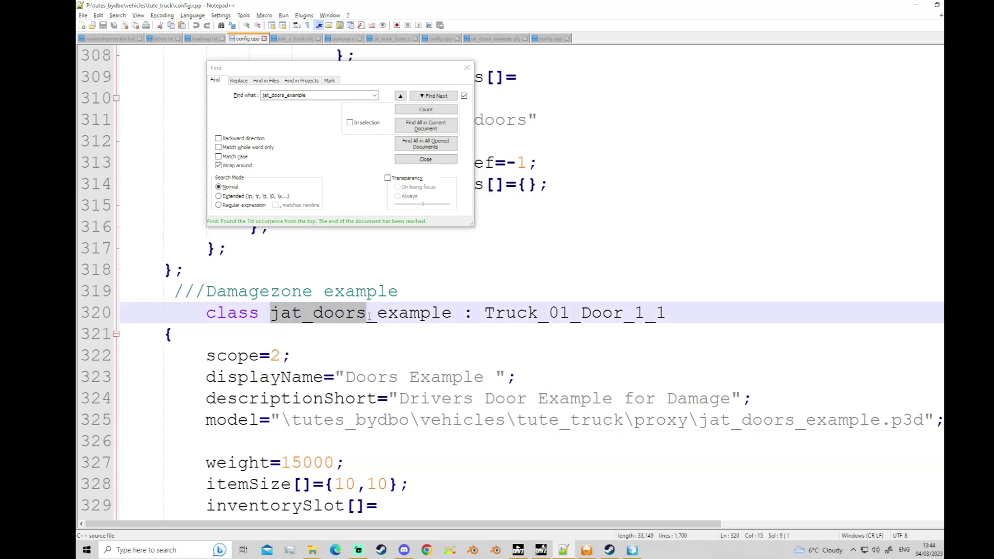
scroll(416, 434, down, 12)
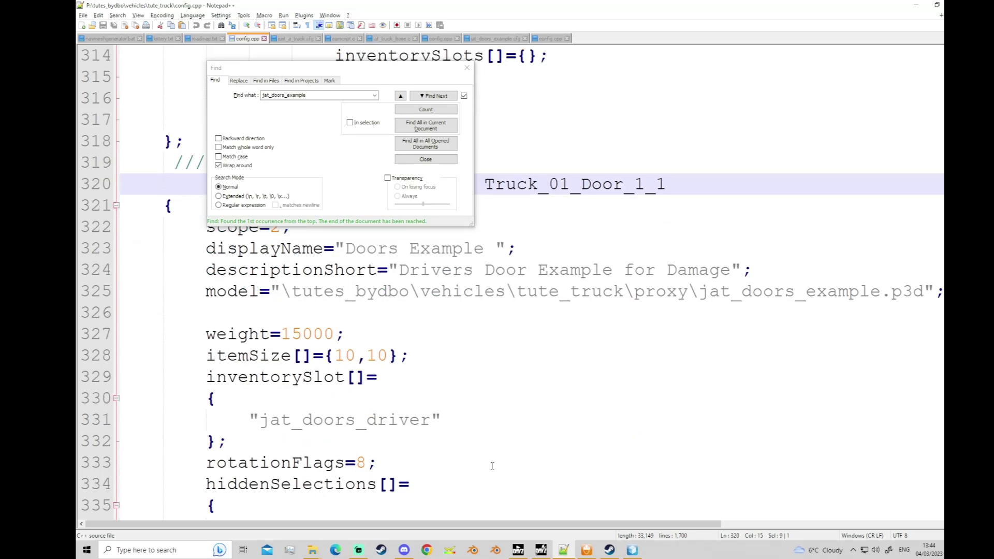
scroll(524, 452, down, 12)
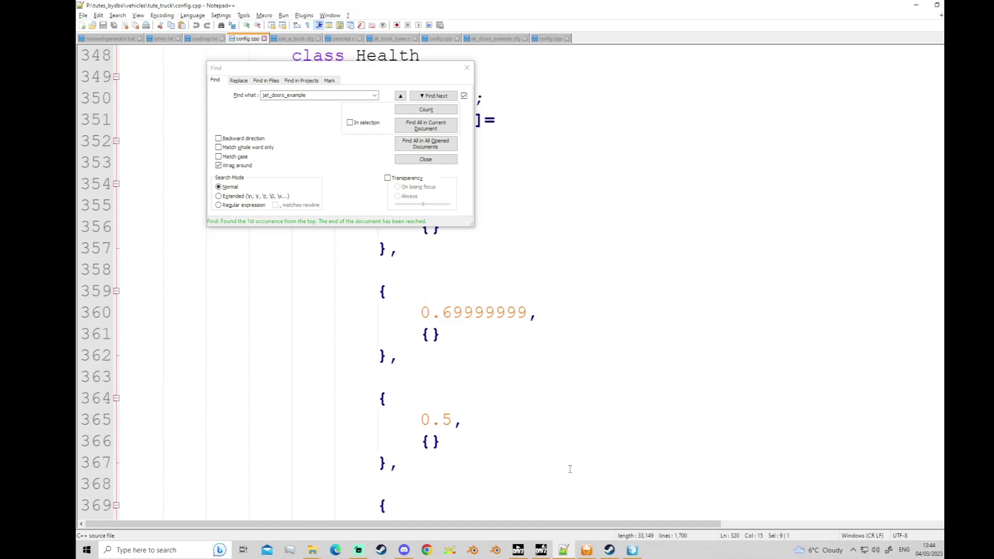
scroll(556, 463, down, 2)
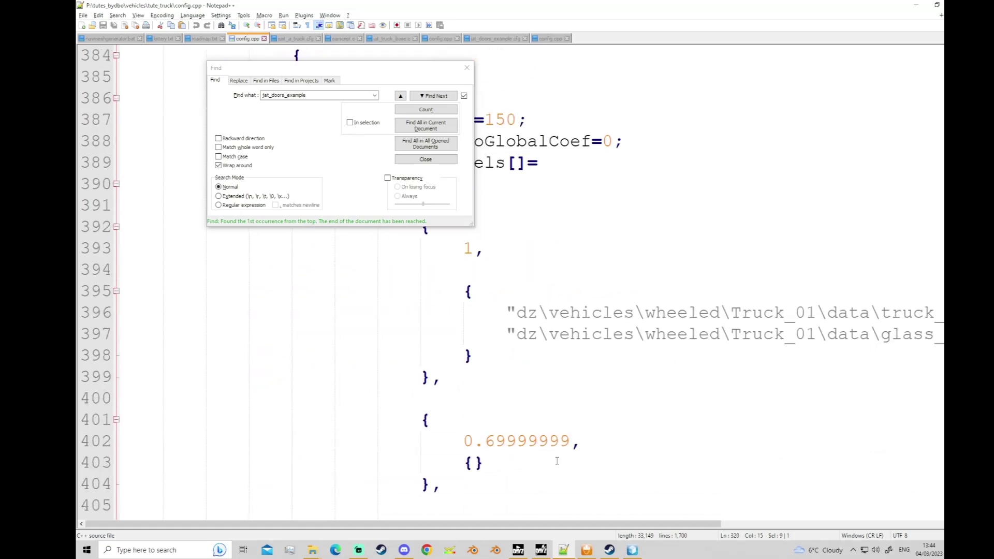
drag(588, 523, 768, 523)
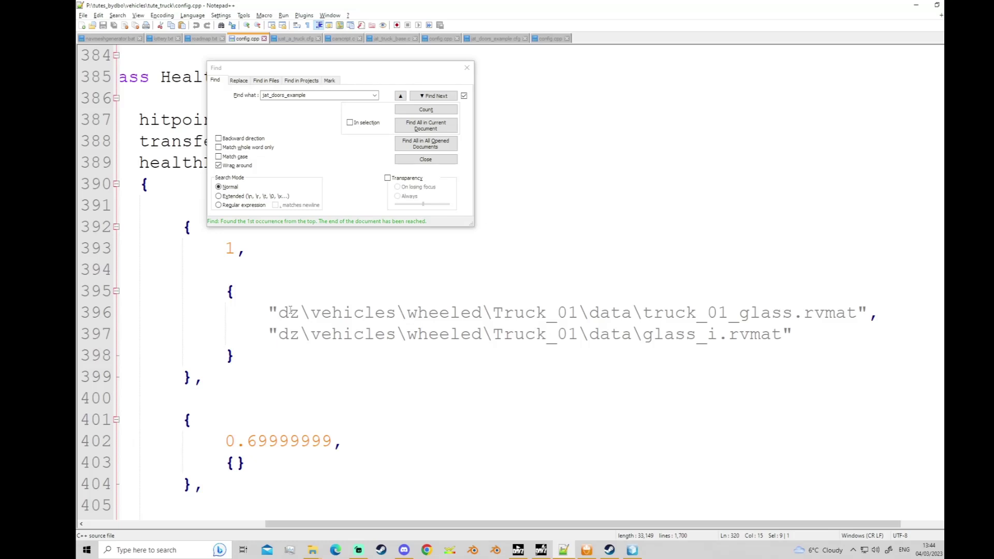
Start DayZ from its launcher with the loaded mods, minimise the launcher and bring up the game window.
click(575, 484)
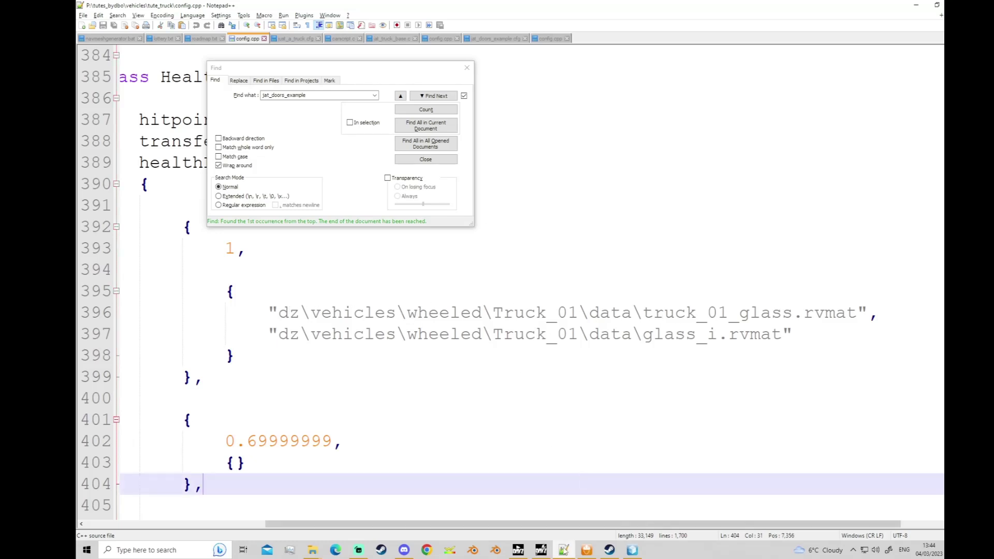
click(519, 549)
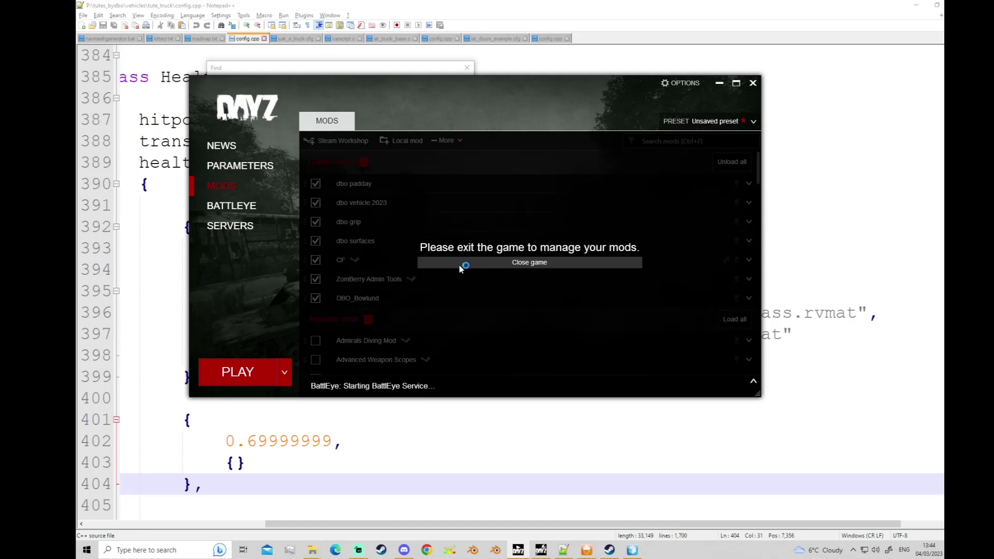
click(720, 85)
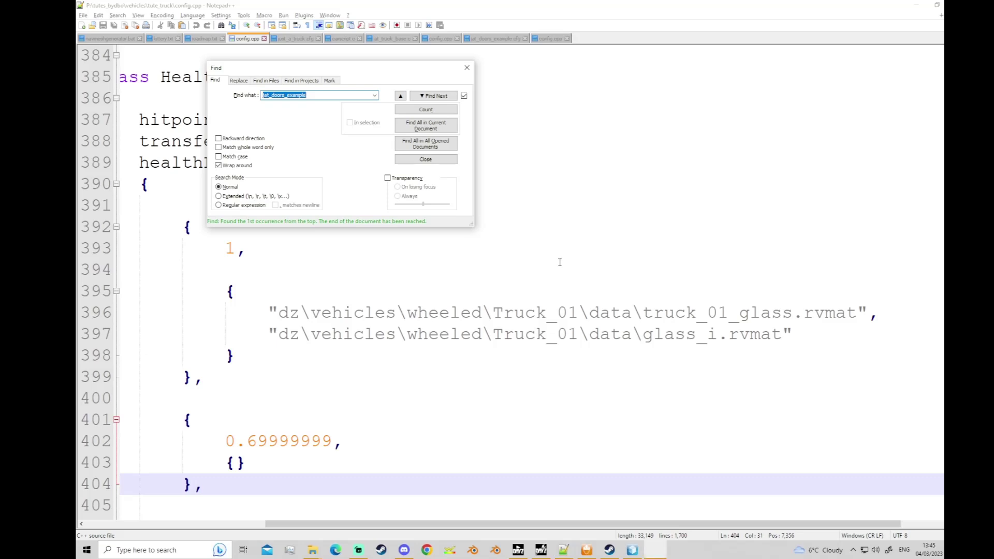
click(657, 549)
right_click(631, 367)
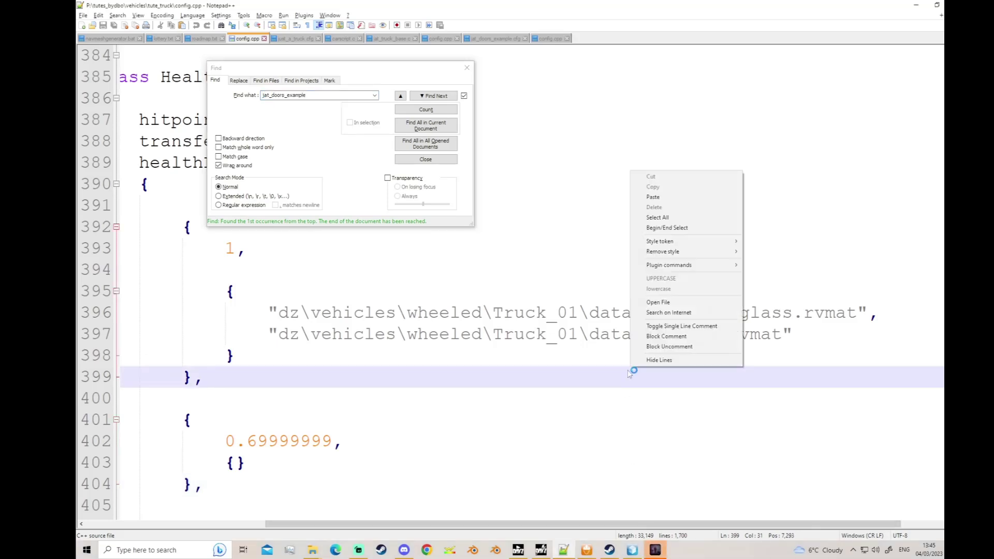
click(676, 417)
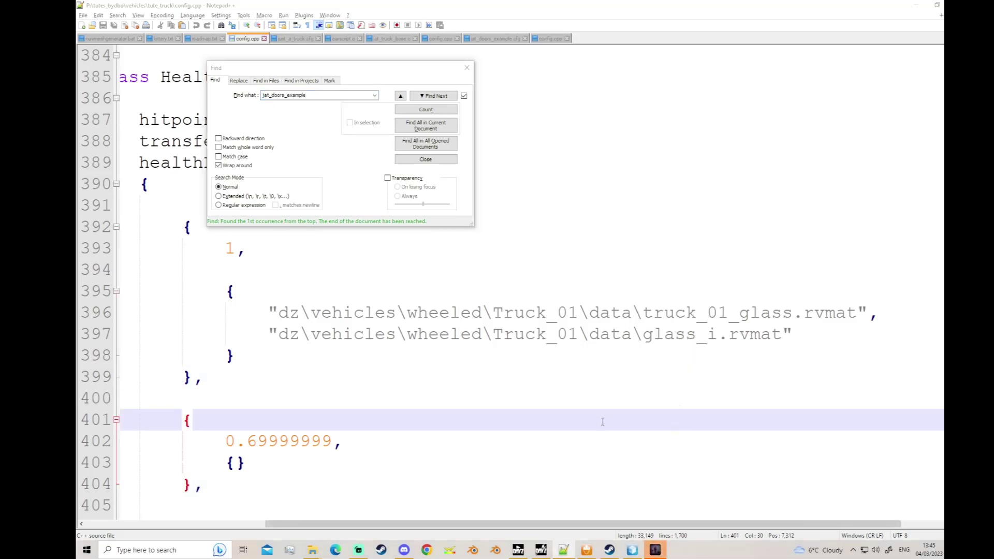
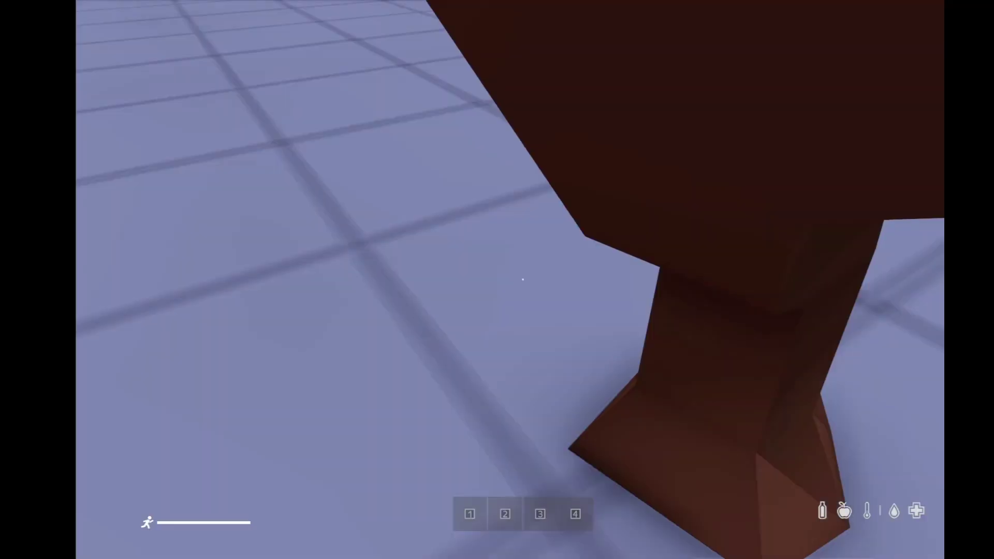
Change the character to third-person view and run to the open ground beside the road.
key(w)
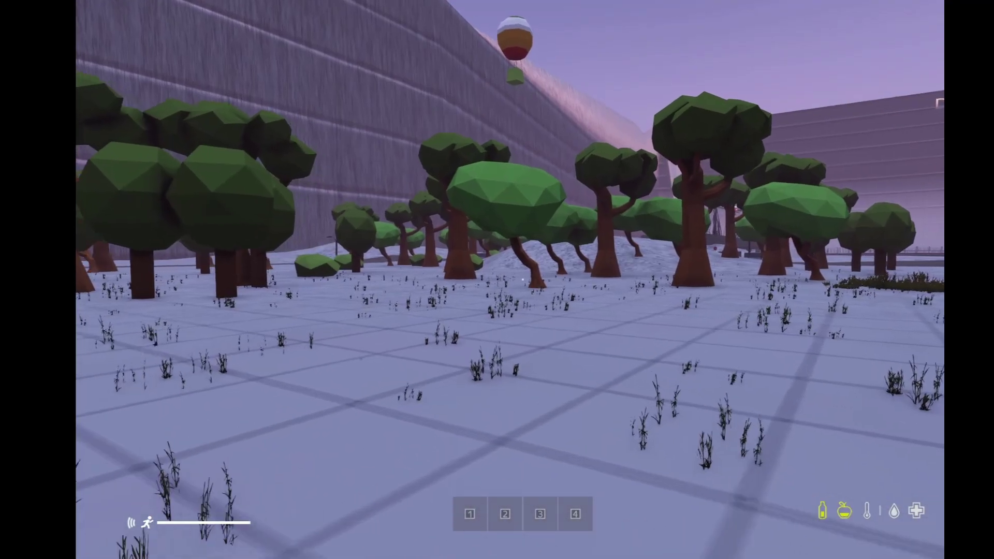
key(v)
key(w)
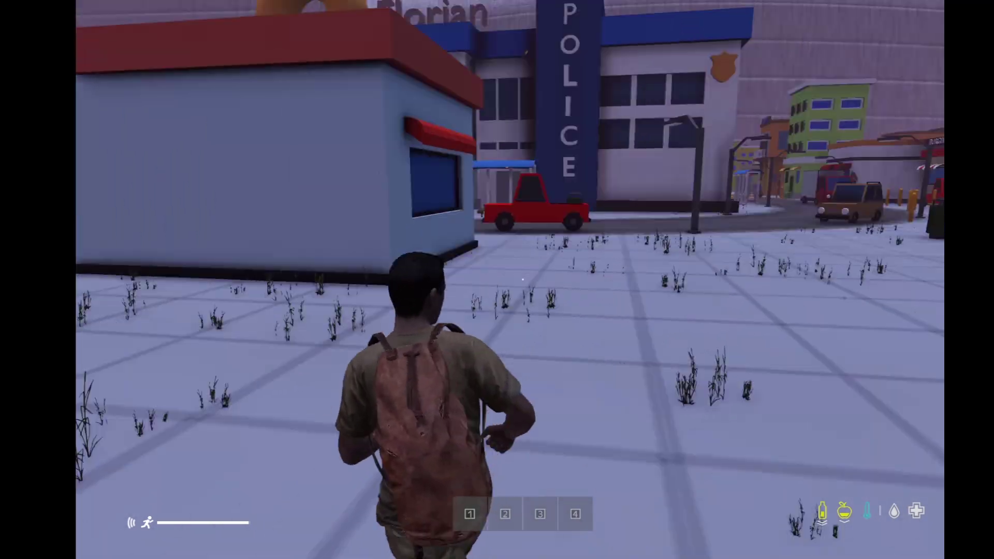
key(w)
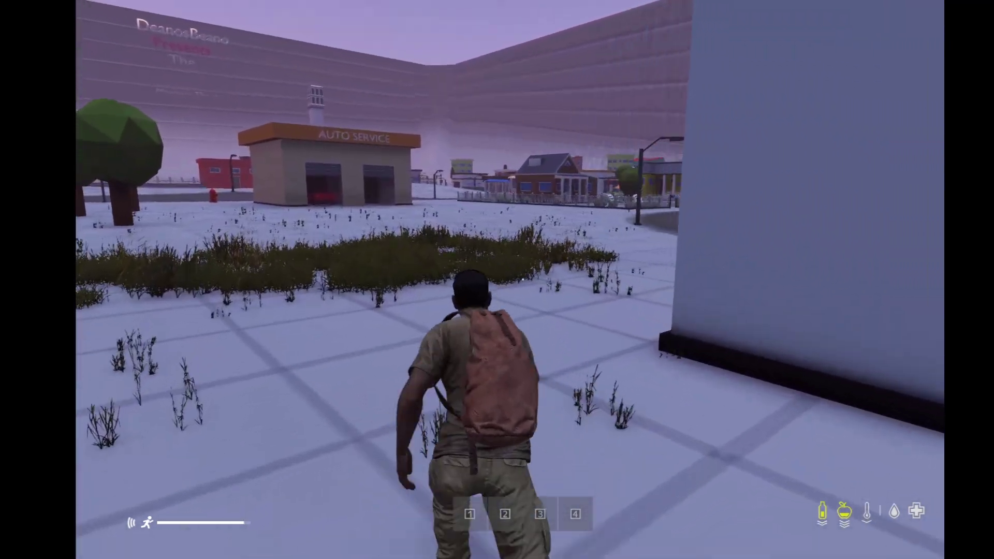
key(w)
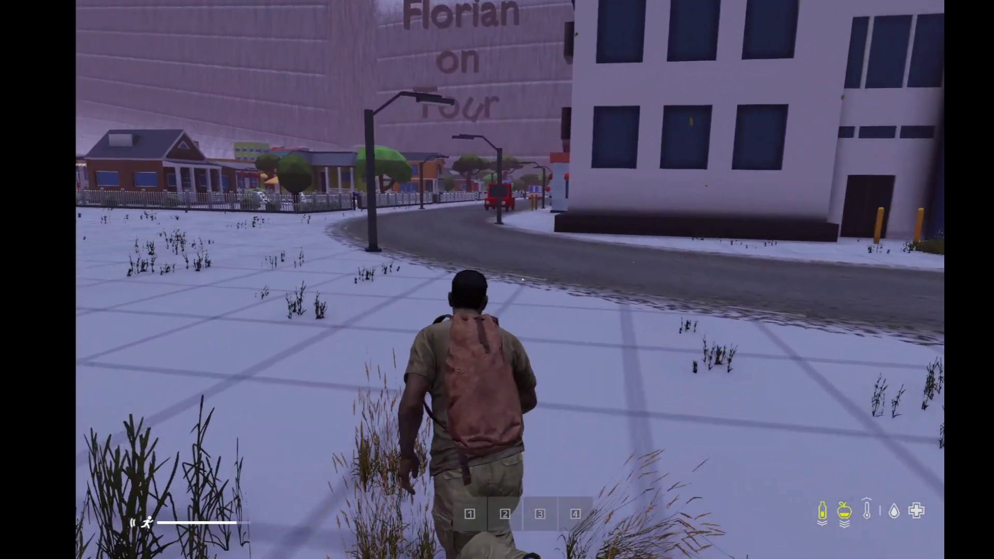
Spawn an AK74 and Mag_AK74_45Rnd magazines into the character's inventory with ZomBerry Admin Tools.
key(m)
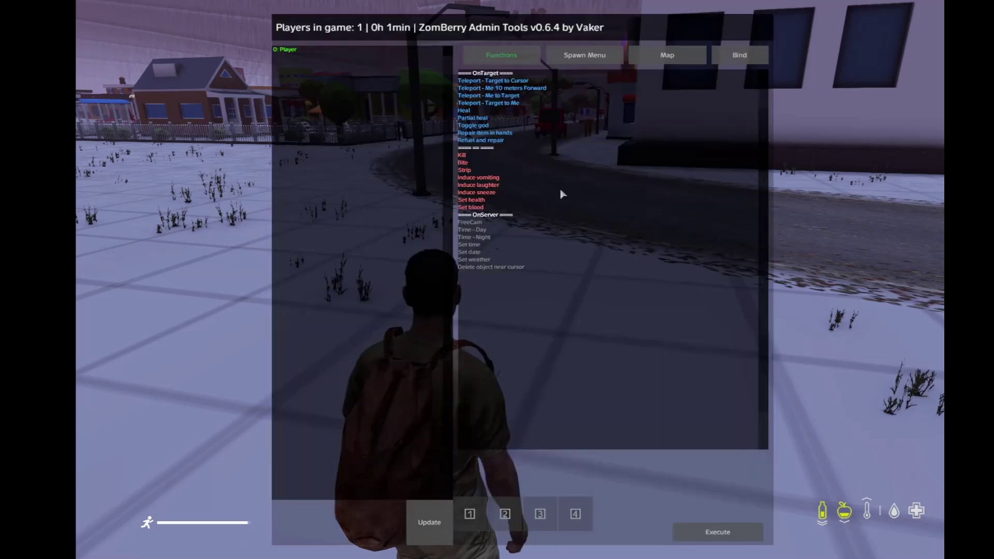
click(585, 58)
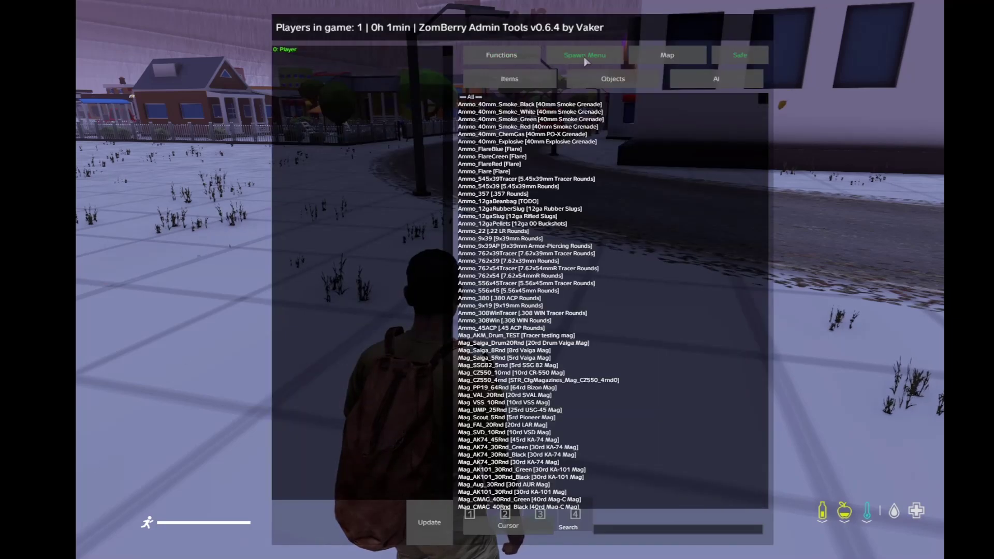
click(610, 530)
text(ak74)
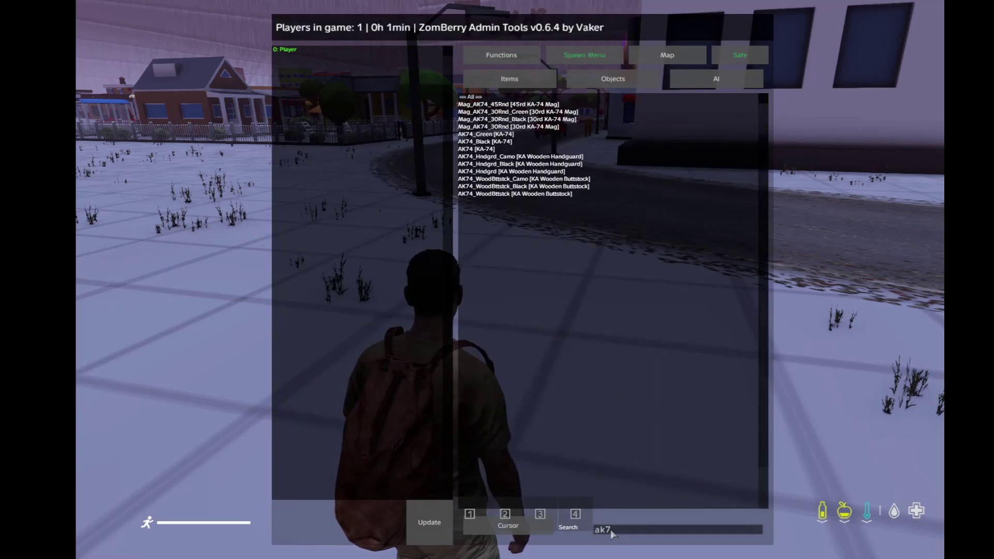
click(512, 527)
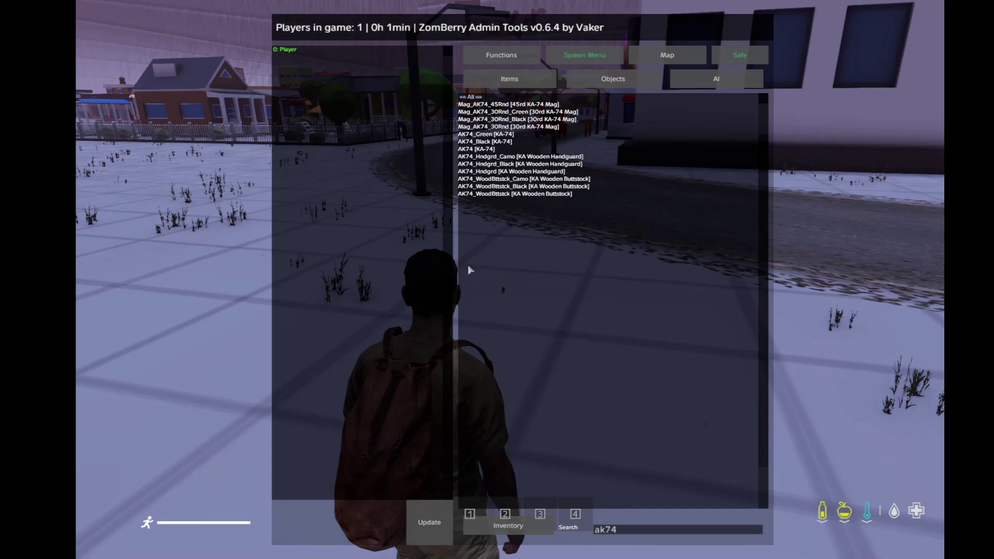
double_click(482, 149)
click(485, 126)
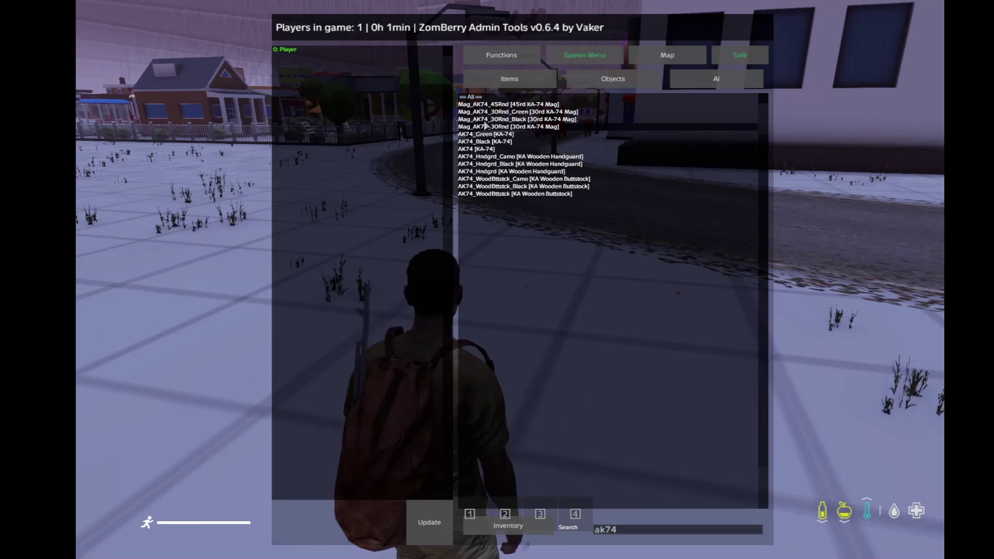
click(482, 105)
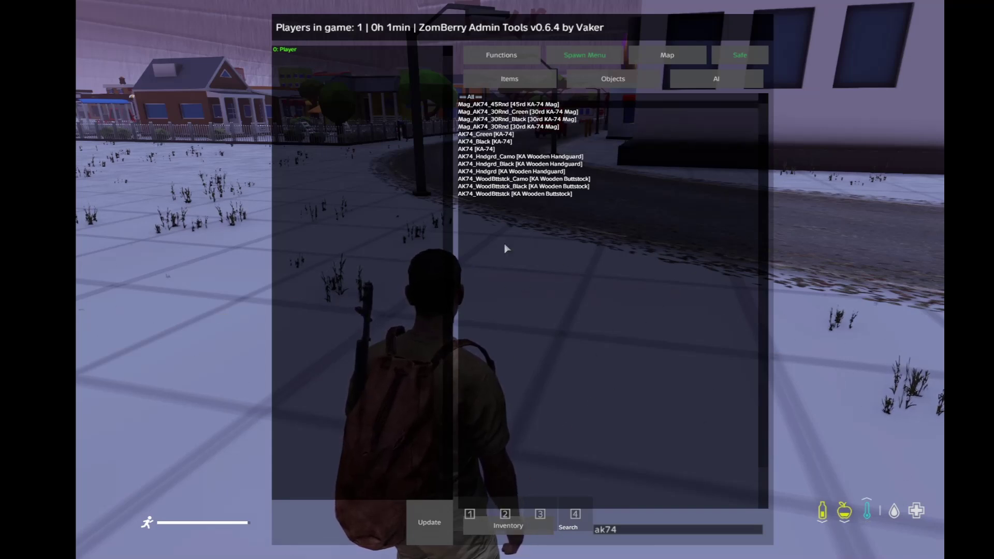
Search the spawn list for "doo" and spawn jat_doors_example at the cursor position.
click(628, 527)
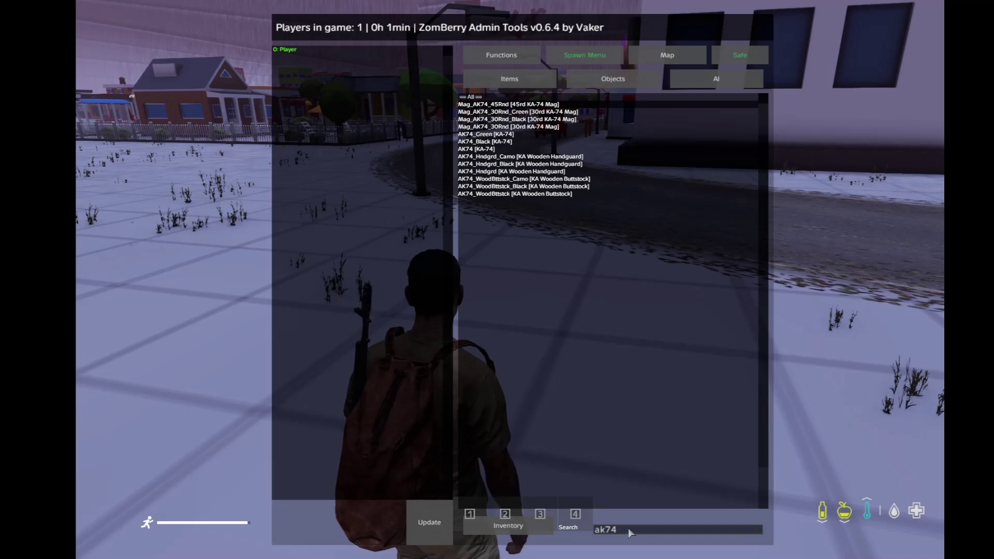
key(BackSpace)
key(BackSpace)
key(BackSpace)
key(BackSpace)
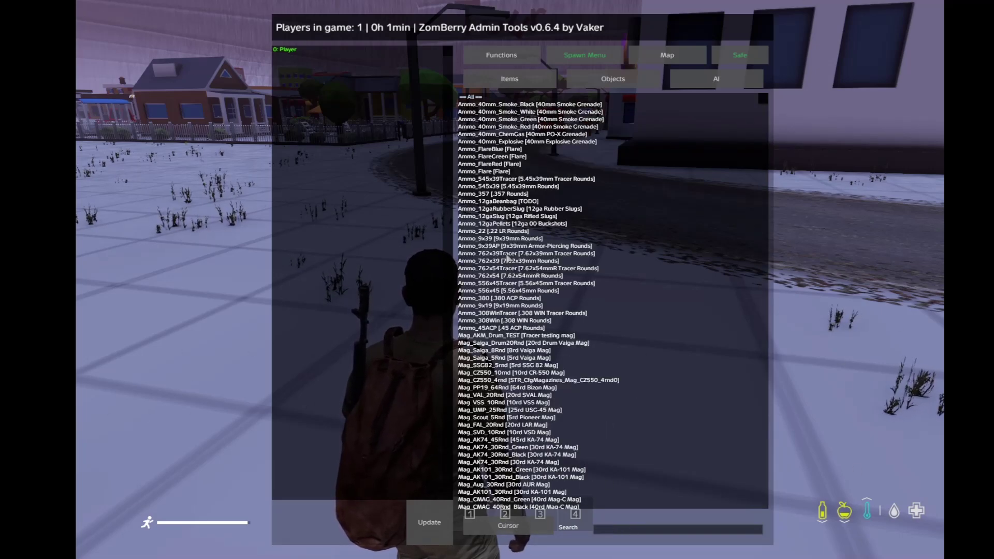
click(605, 527)
text(doo)
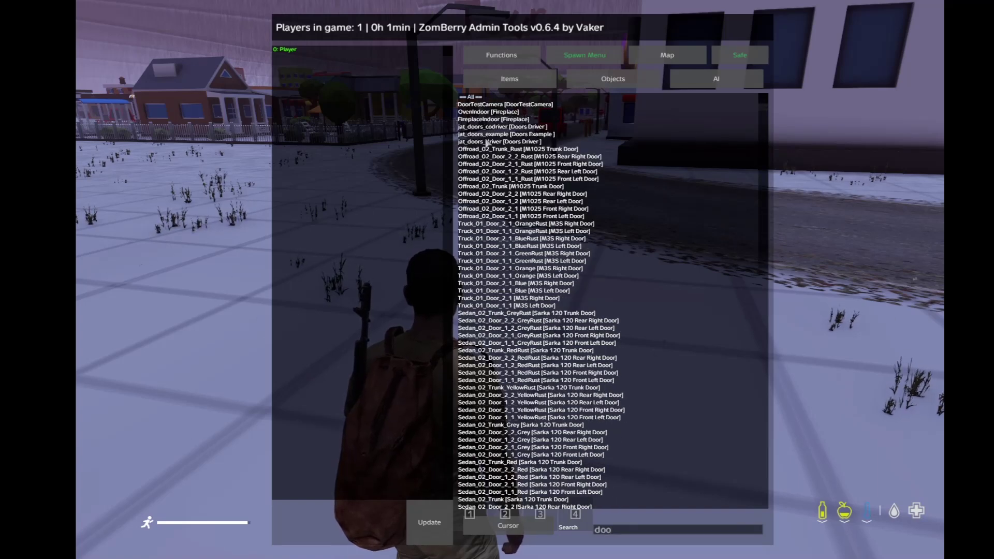
key(Escape)
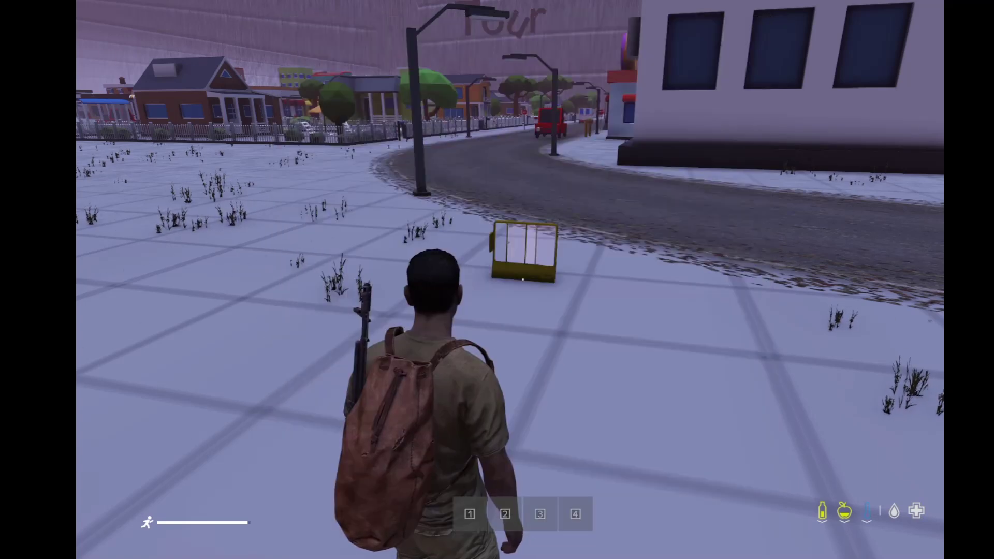
Put the KA-74 in the character's hands and load it with a 45-round magazine.
key(Tab)
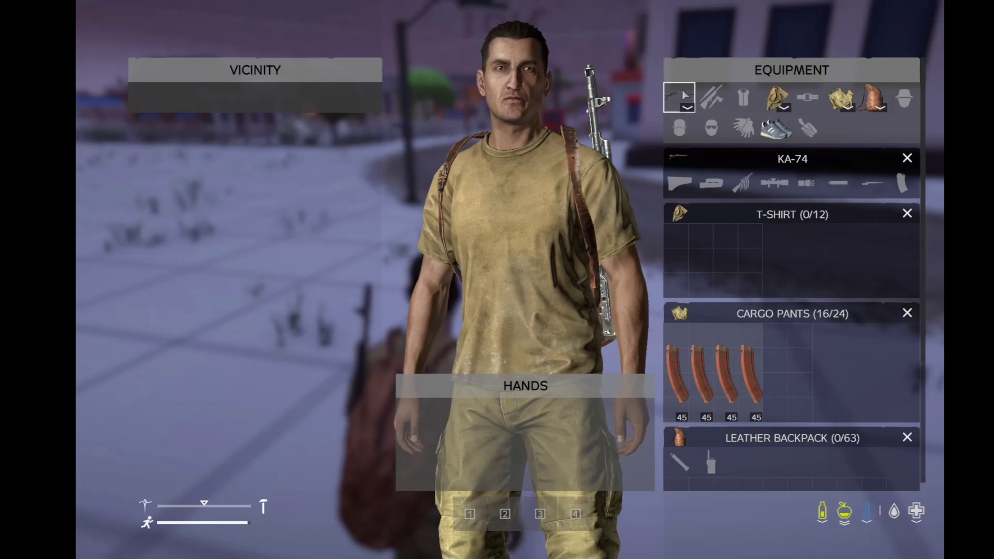
drag(682, 97, 555, 464)
drag(679, 345, 458, 414)
Aim the KA-74 at the spawned example door and shoot its window glass repeatedly to test the damage zone.
right_click(522, 279)
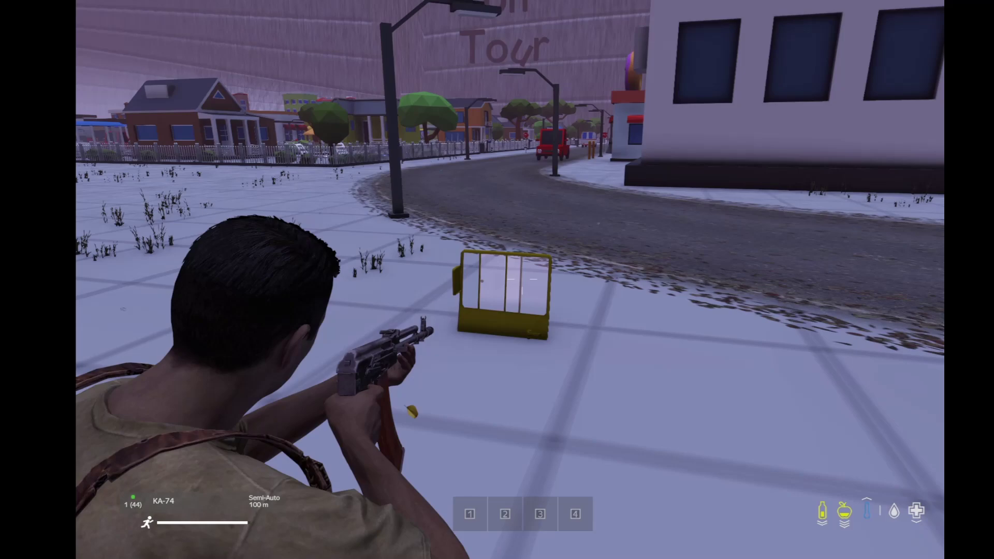
click(522, 282)
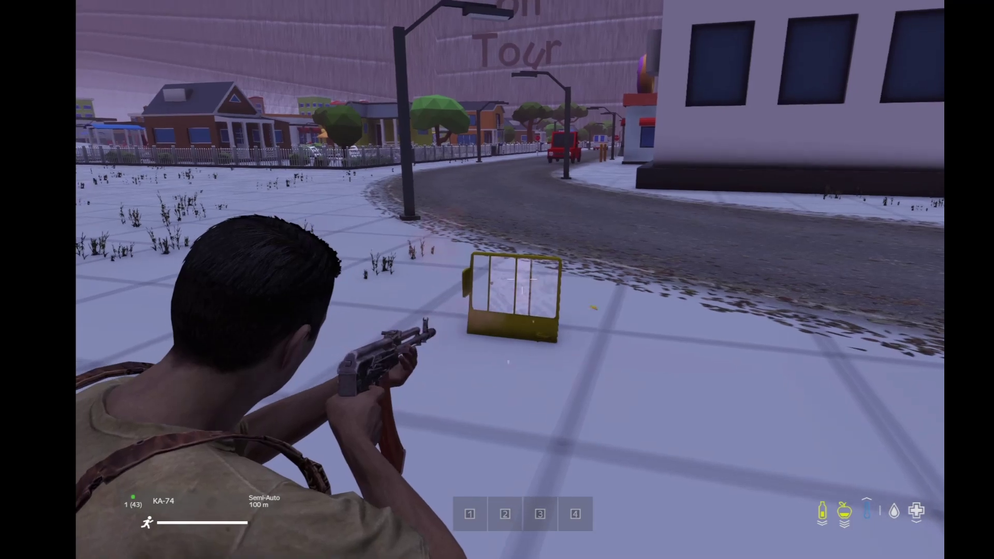
click(521, 282)
click(521, 282)
click(522, 283)
click(522, 282)
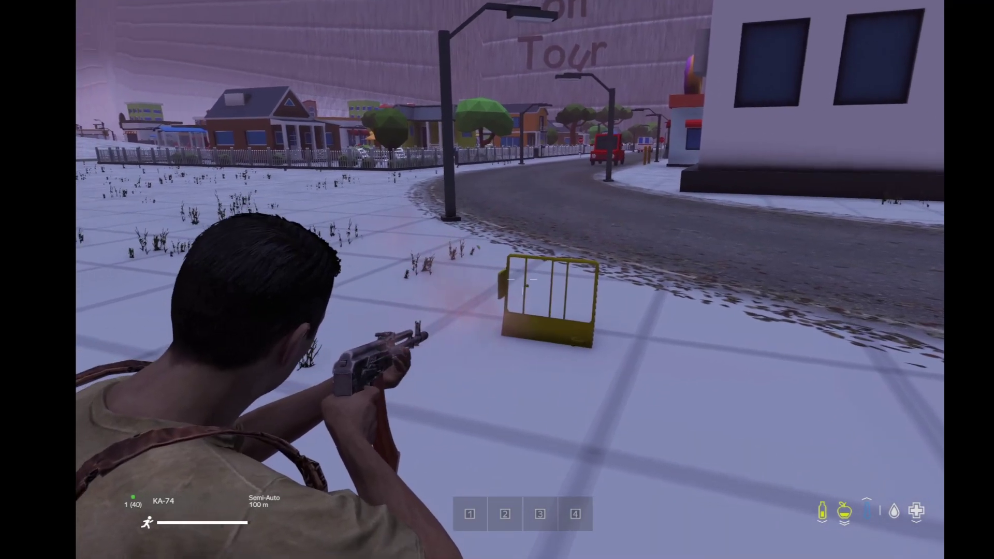
click(522, 282)
click(521, 282)
click(521, 282)
click(522, 282)
click(522, 282)
click(521, 282)
click(522, 282)
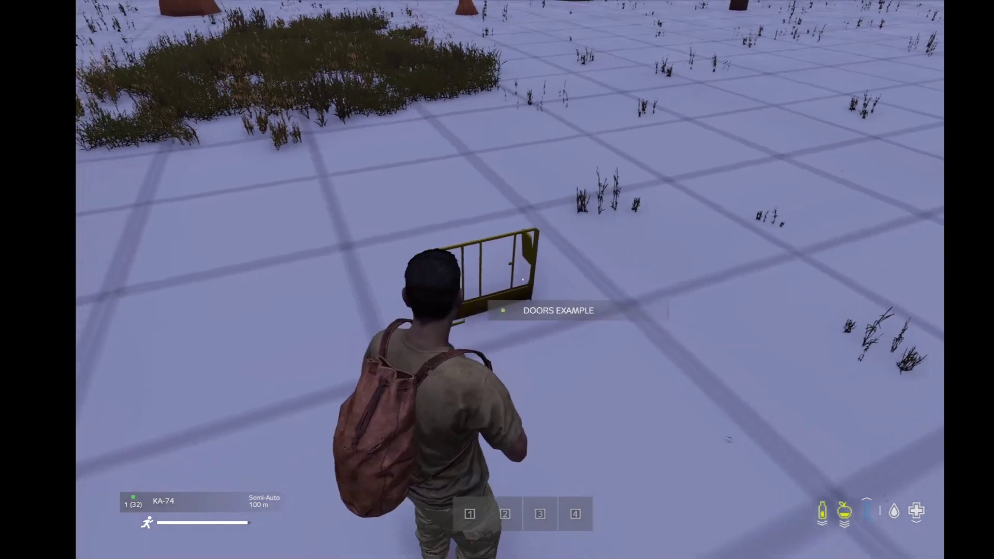
Crouch on the other side of the example door and fire more shots at its window area.
key(c)
right_click(522, 280)
click(521, 279)
click(521, 279)
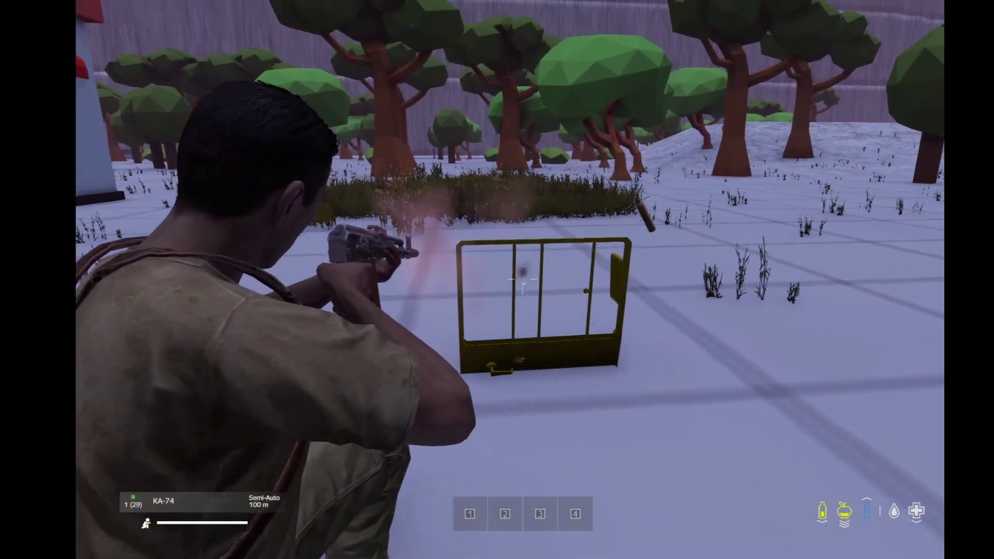
click(522, 280)
click(522, 280)
right_click(522, 280)
click(522, 280)
click(522, 280)
click(521, 279)
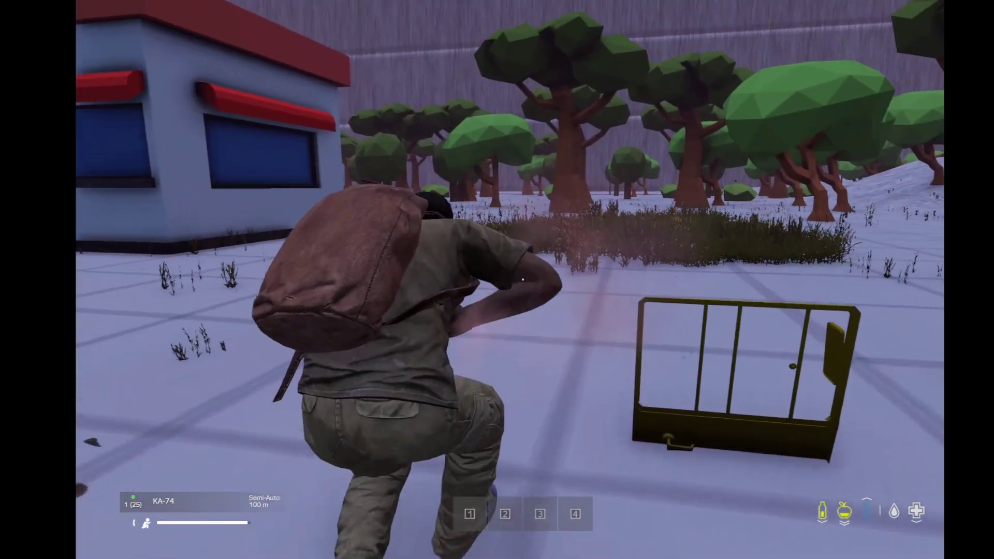
key(c)
Search the spawn list for "jat" and spawn jat_doors_driver at the cursor near the example door.
key(w)
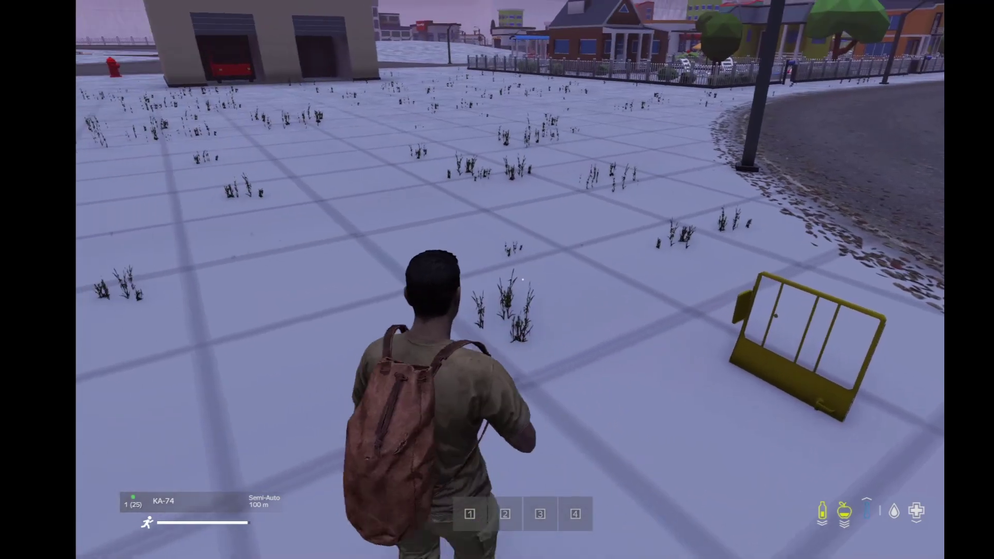
key(m)
click(577, 56)
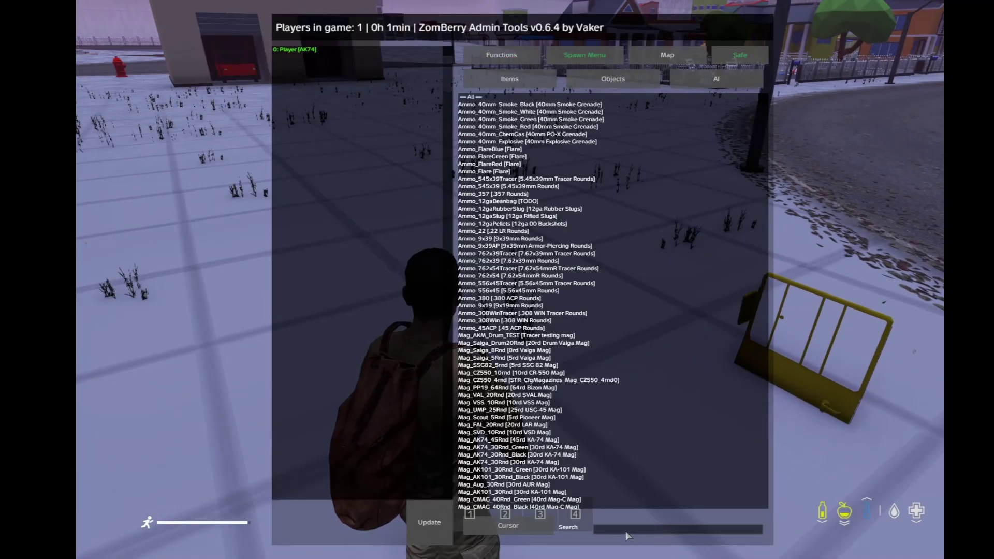
text(jat)
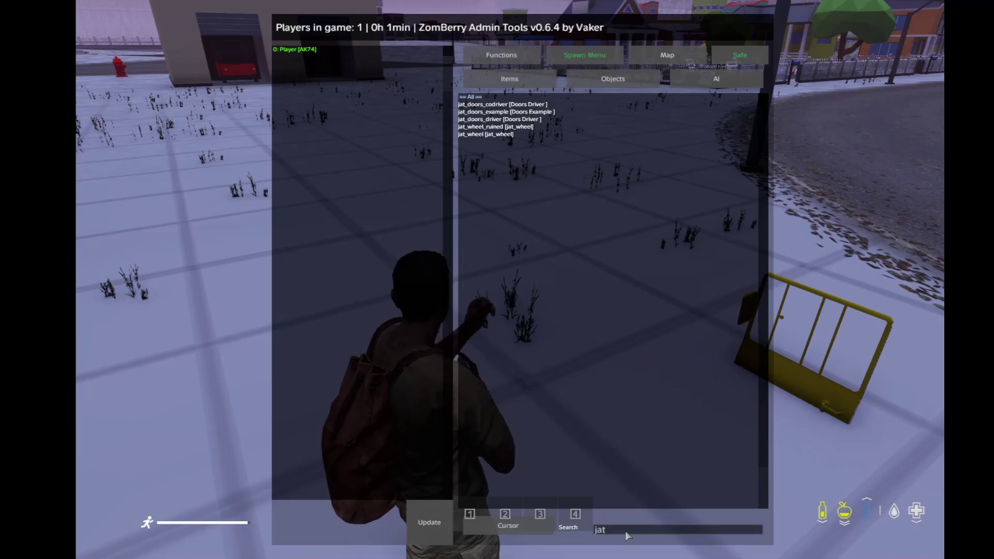
double_click(500, 120)
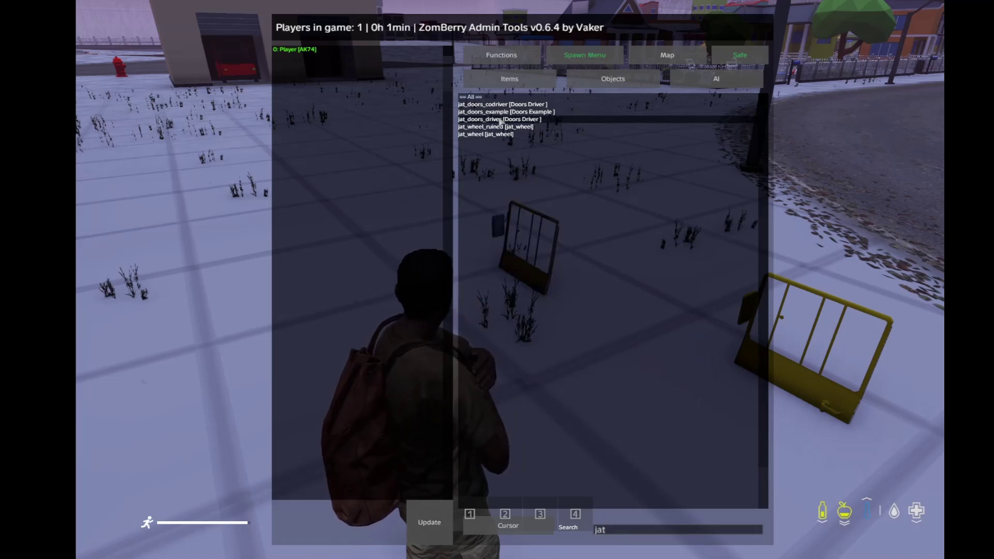
key(m)
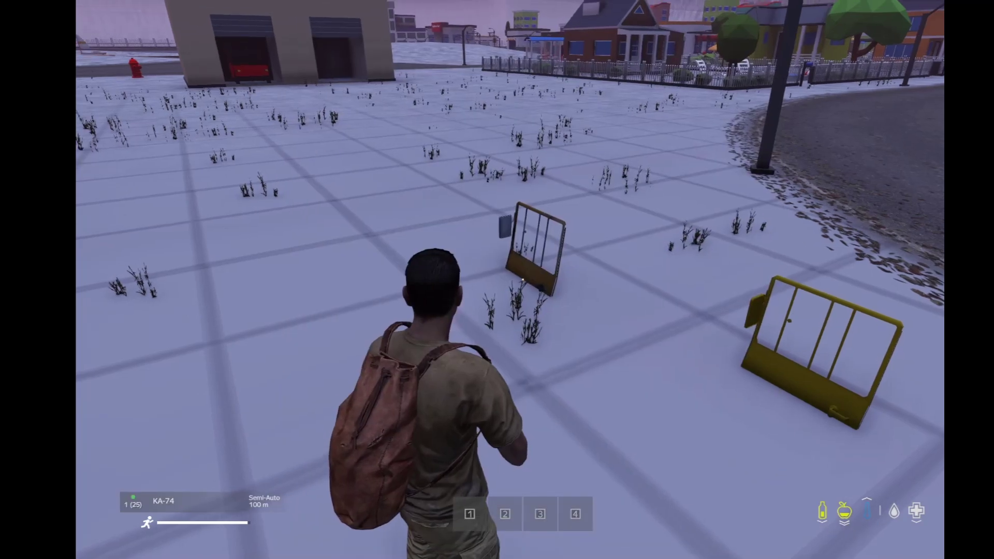
Set the server time to day with the admin tools.
key(m)
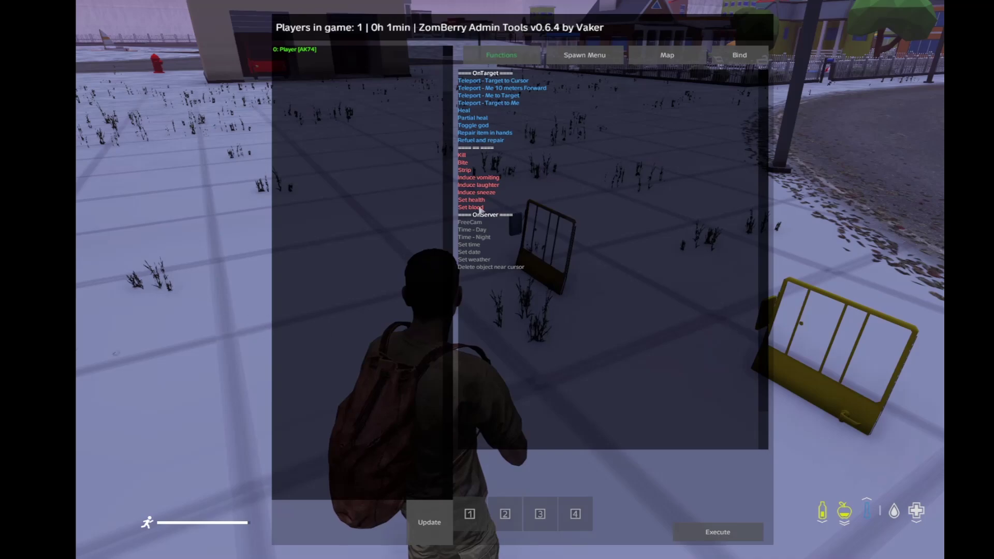
double_click(471, 230)
key(m)
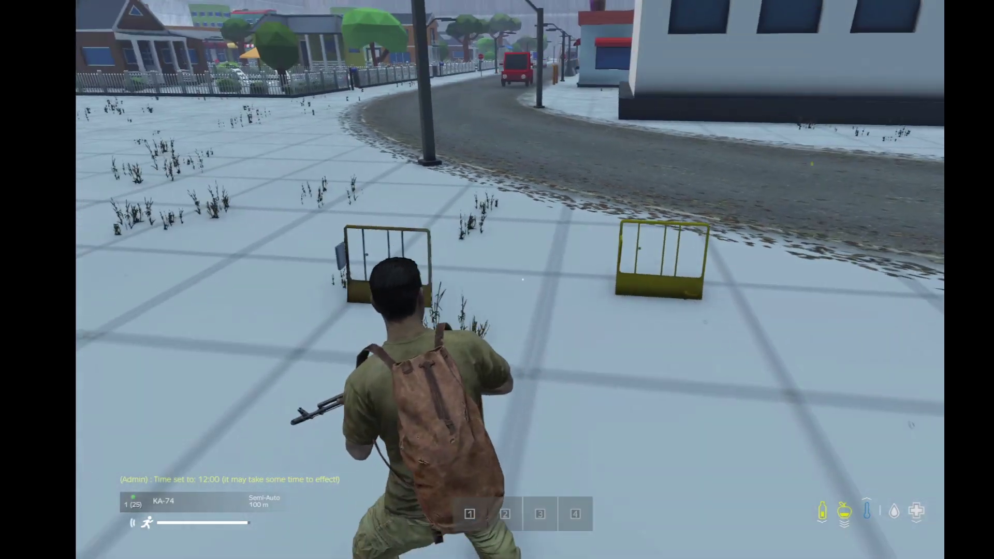
Approach the spawned driver door, aim the KA-74 at its window area and shoot it repeatedly.
key(w)
right_click(523, 280)
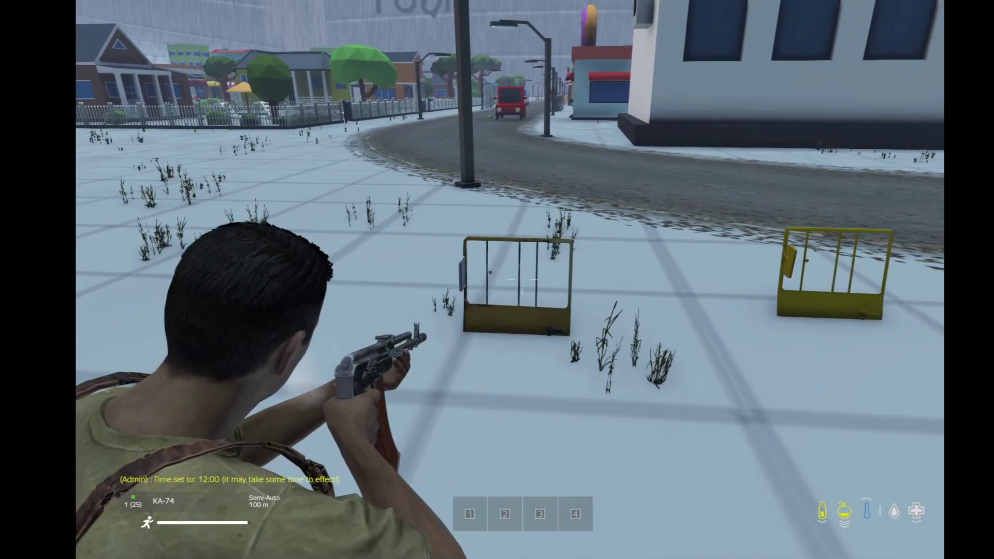
key(w)
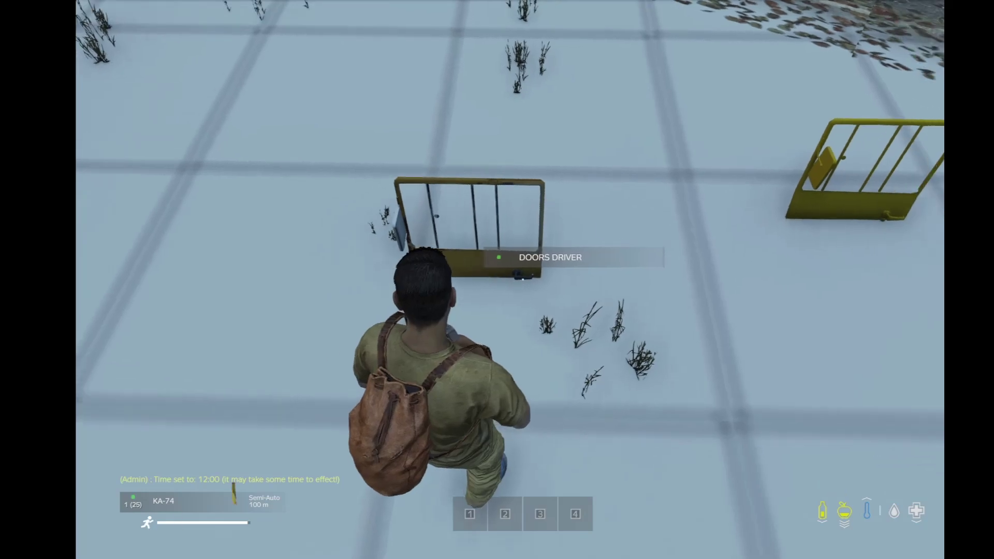
key(s)
right_click(523, 279)
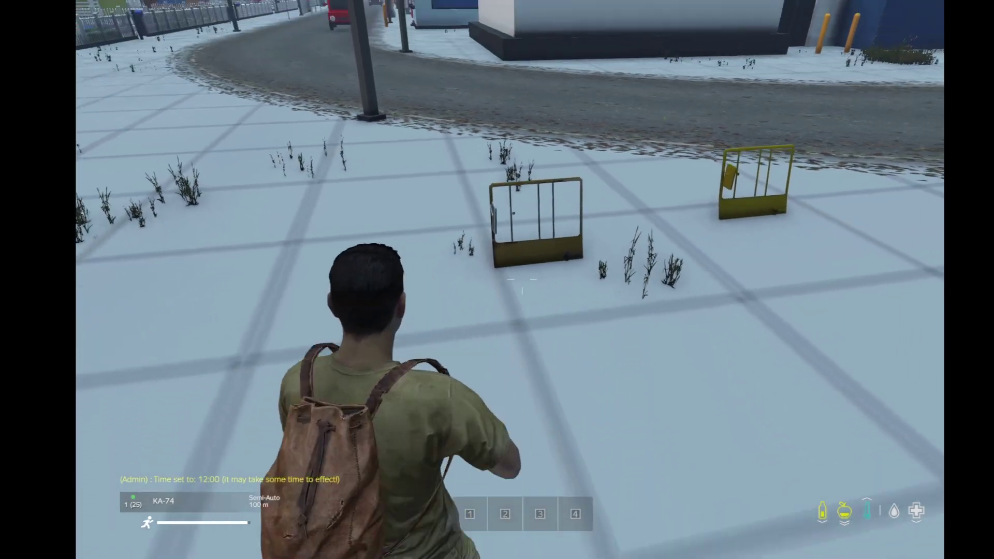
click(523, 279)
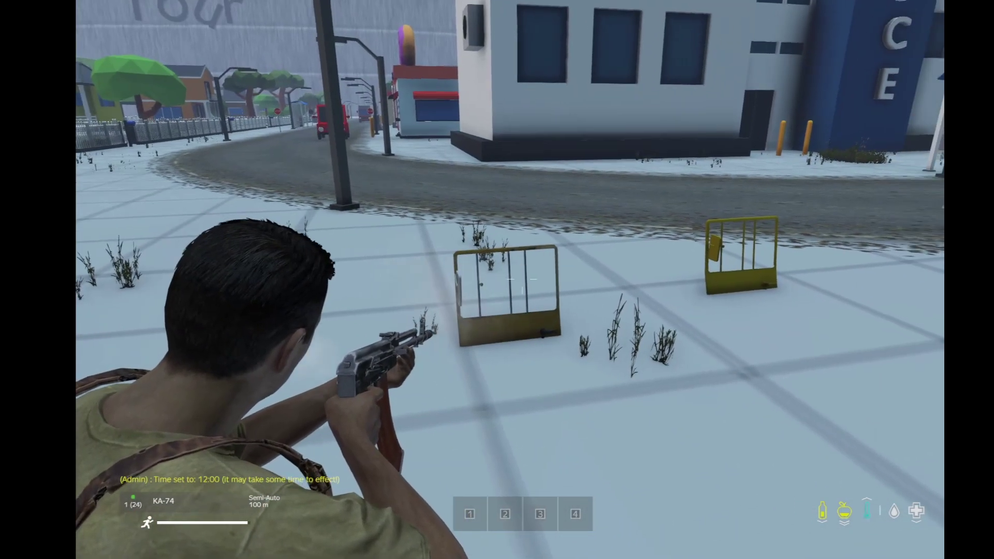
click(522, 279)
click(522, 284)
key(w)
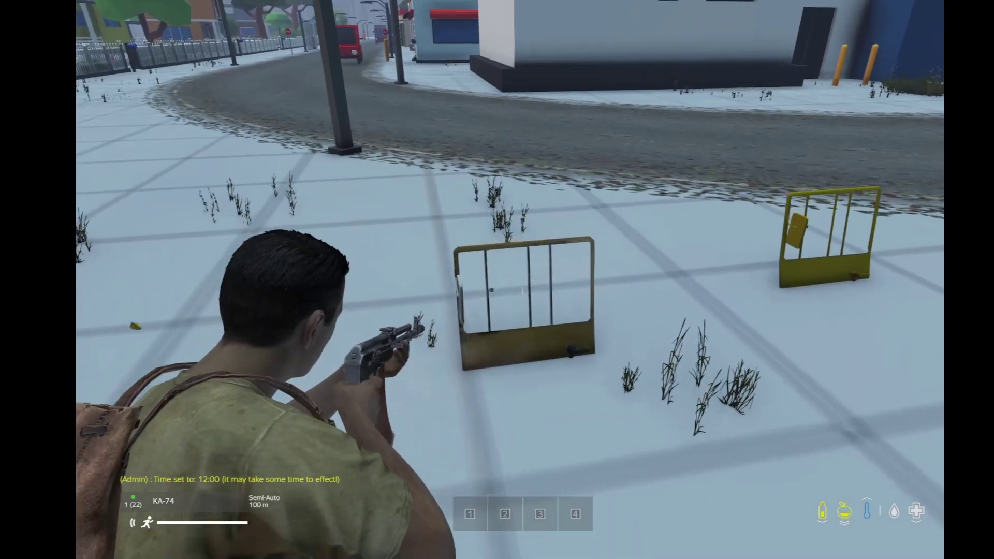
click(522, 284)
click(522, 283)
click(522, 283)
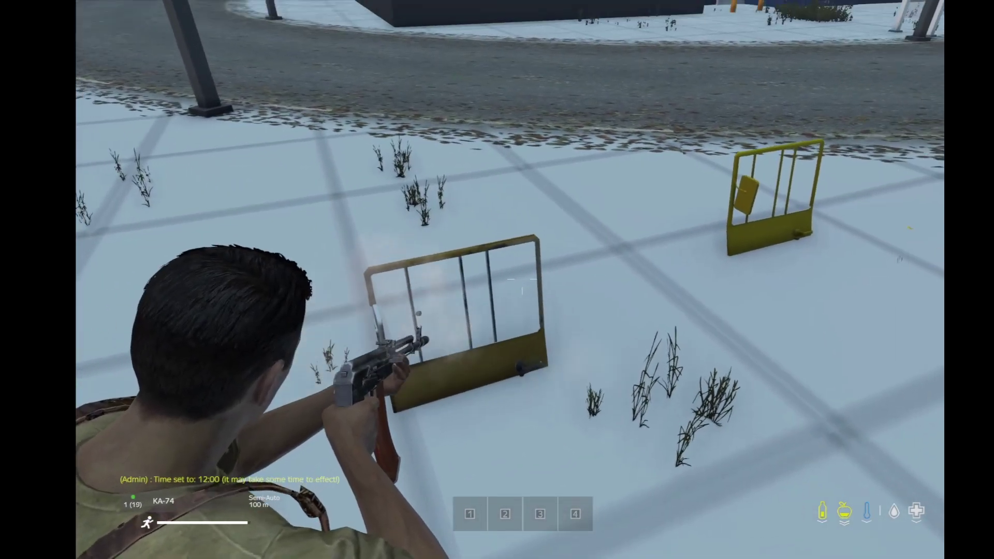
click(522, 284)
click(522, 279)
Re-aim the KA-74 from a different angle and keep firing at the driver door's window panes.
right_click(521, 279)
click(521, 280)
click(522, 280)
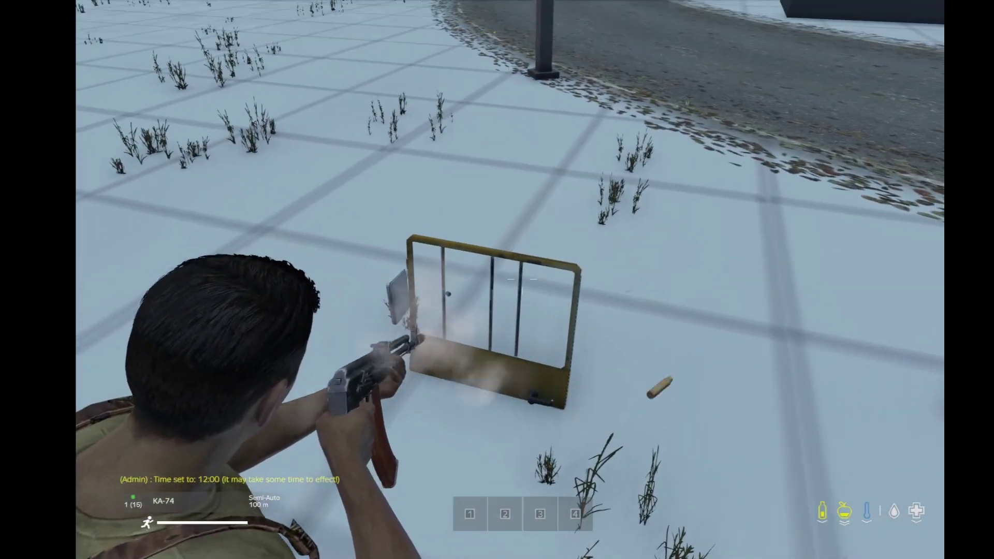
click(521, 279)
click(522, 280)
click(522, 280)
click(521, 279)
Circle to the opposite side of the driver door and fire another series of shots at its window area.
key(w)
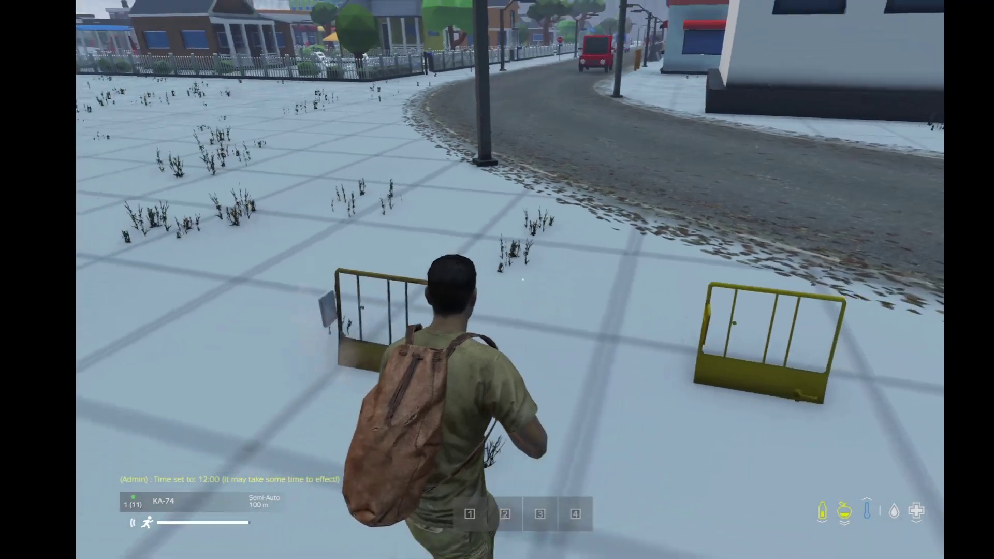
key(w)
right_click(523, 279)
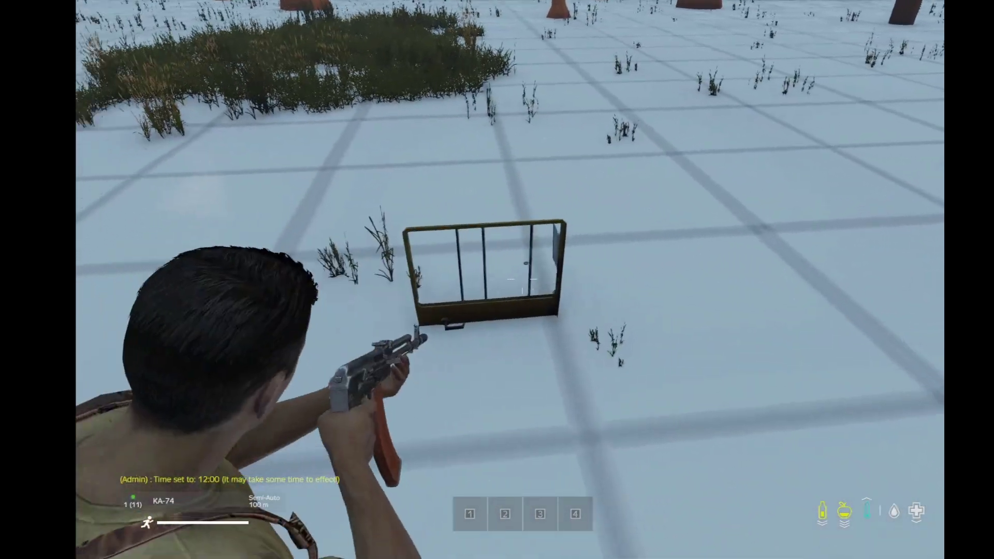
key(s)
right_click(522, 280)
click(521, 280)
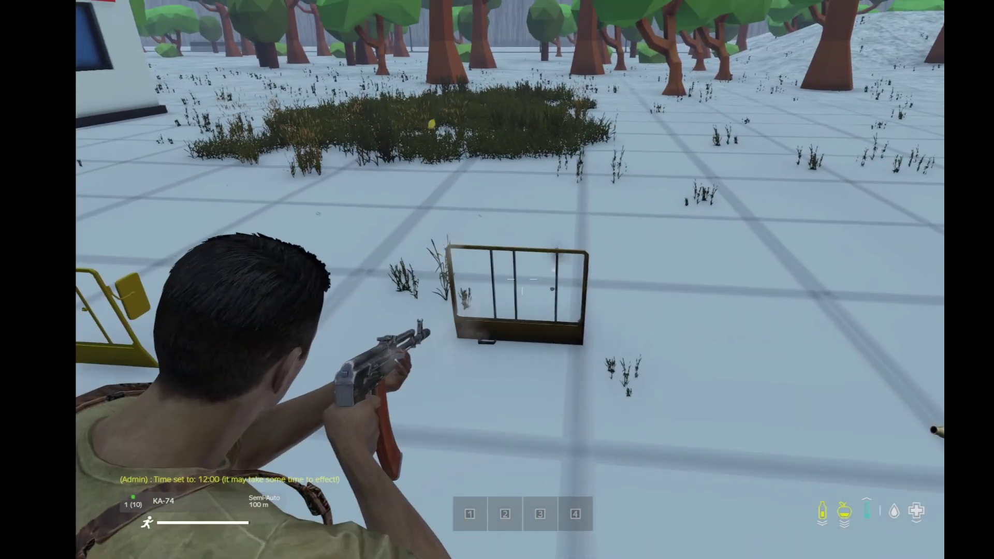
click(522, 279)
click(522, 280)
click(521, 280)
click(522, 279)
click(521, 279)
click(522, 279)
click(522, 279)
key(w)
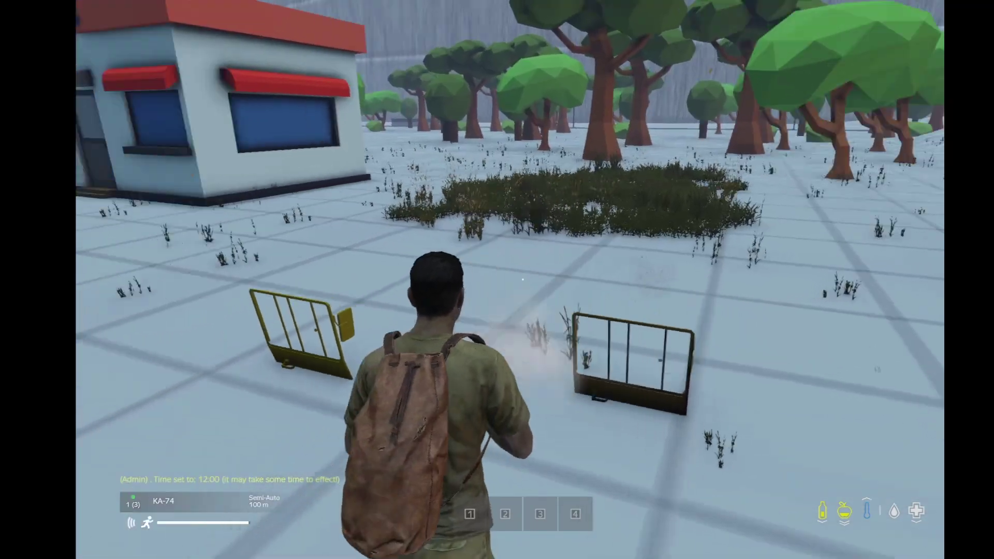
Walk back around the two spawned doors and fire the KA-74's remaining rounds.
key(w)
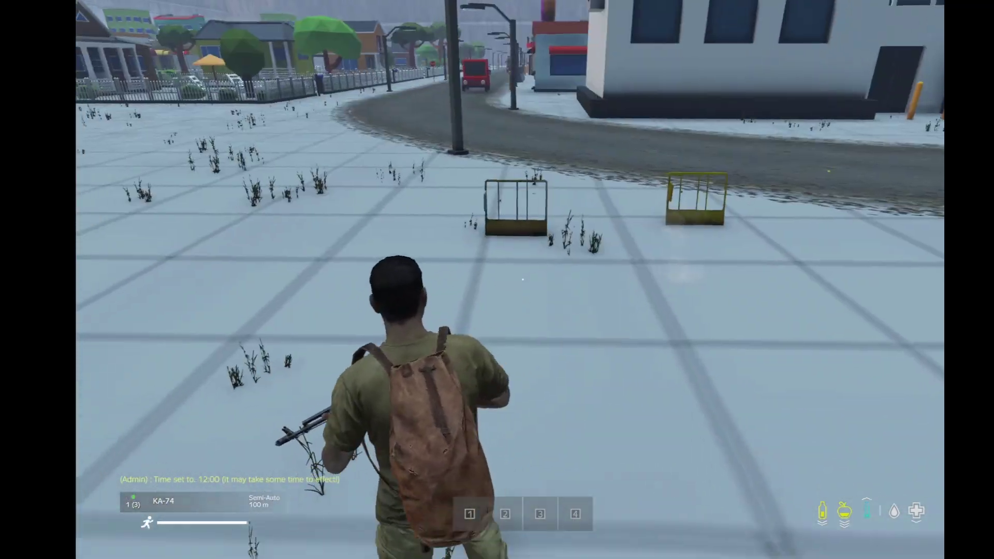
key(w)
key(s)
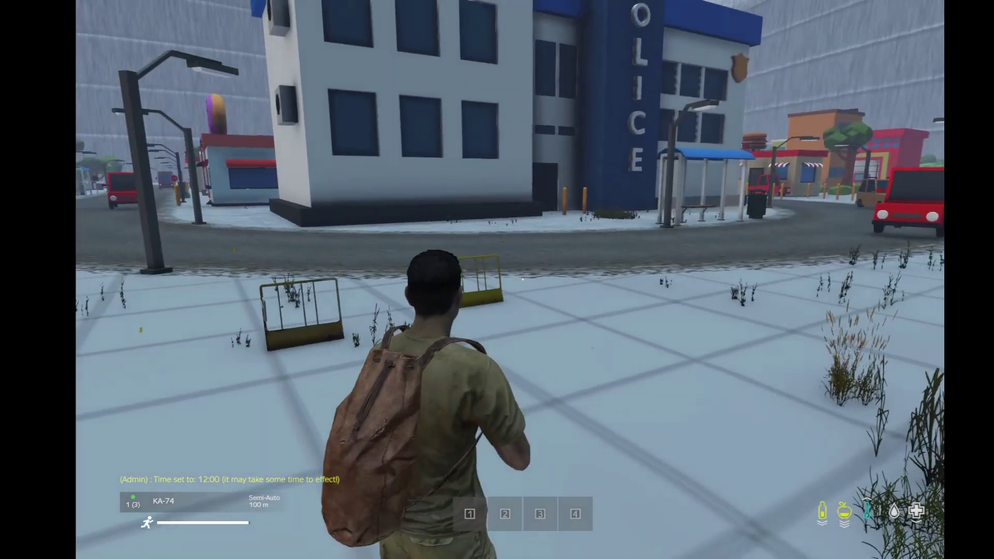
right_click(522, 280)
click(521, 279)
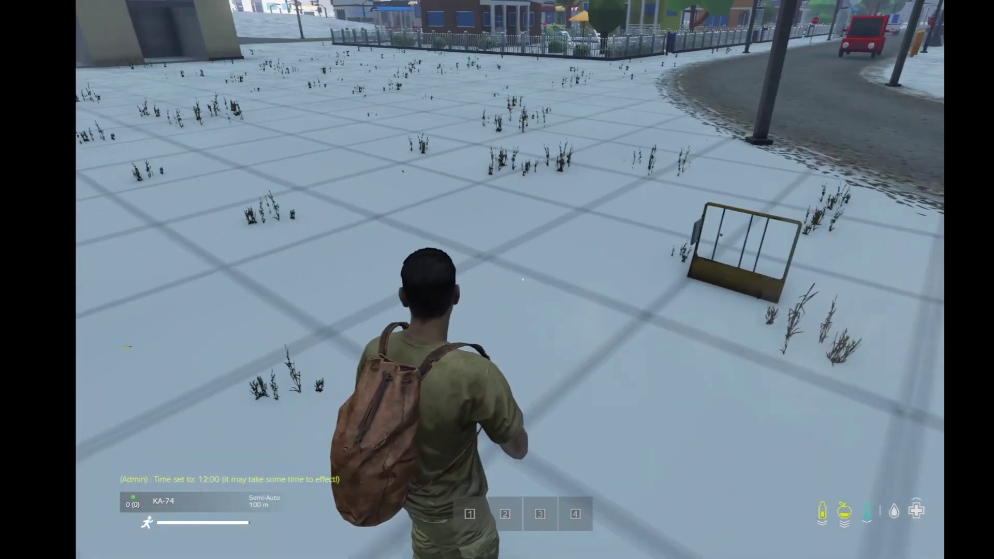
Search the admin tools' item spawn list for "jat" and spawn a fresh jat_doors_example near the driver door.
key(m)
click(584, 56)
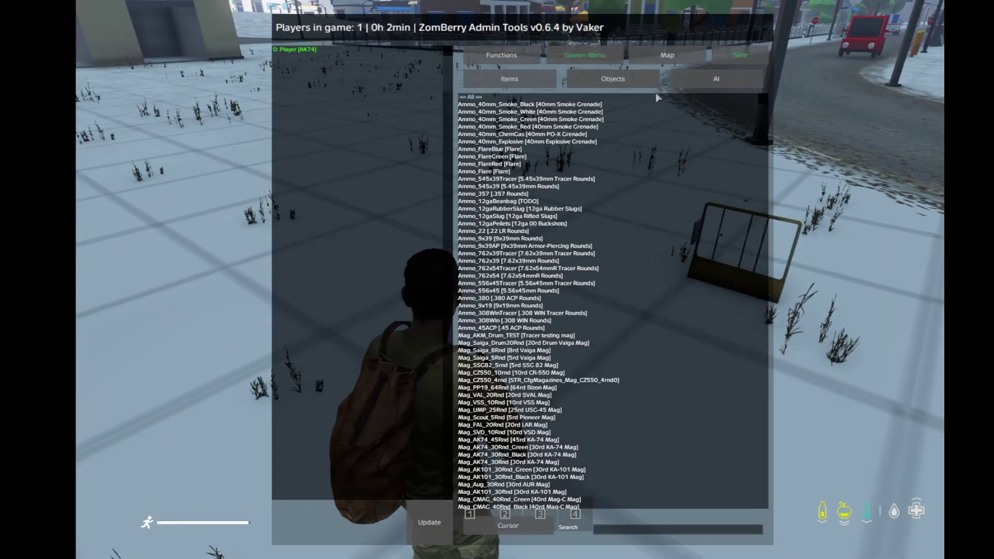
click(616, 79)
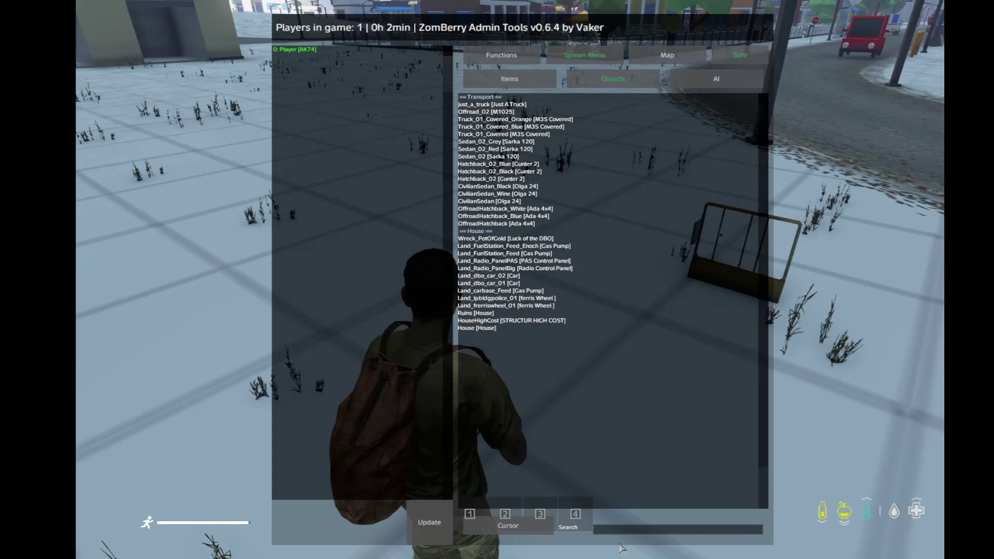
text(jat)
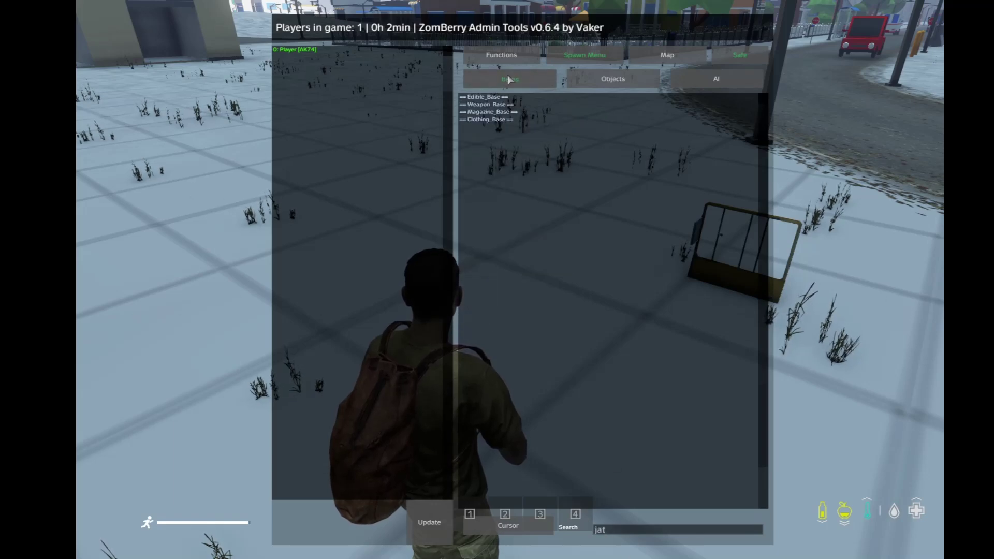
double_click(495, 112)
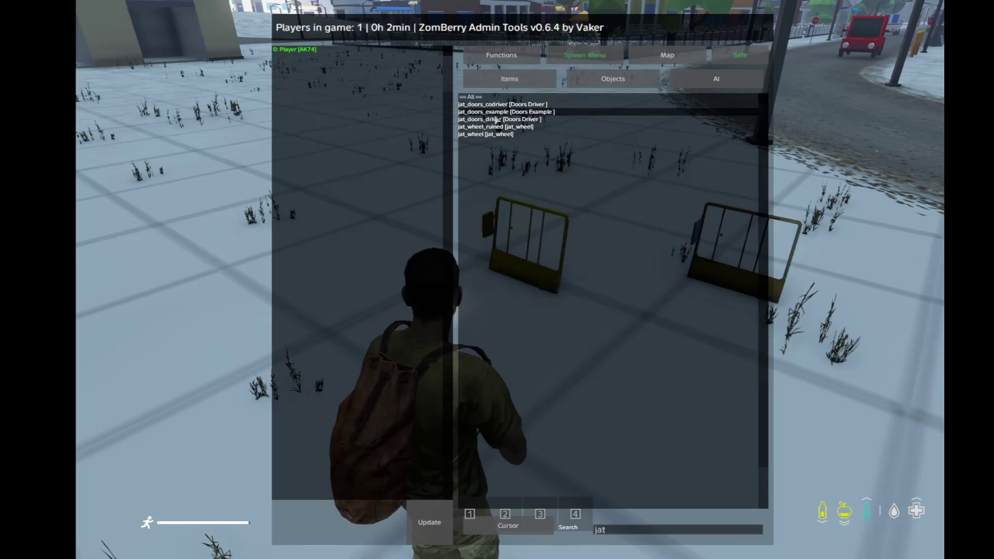
key(Escape)
Reload the KA-74, switch to first-person view and shoot the new example door's window glass up close.
right_click(521, 280)
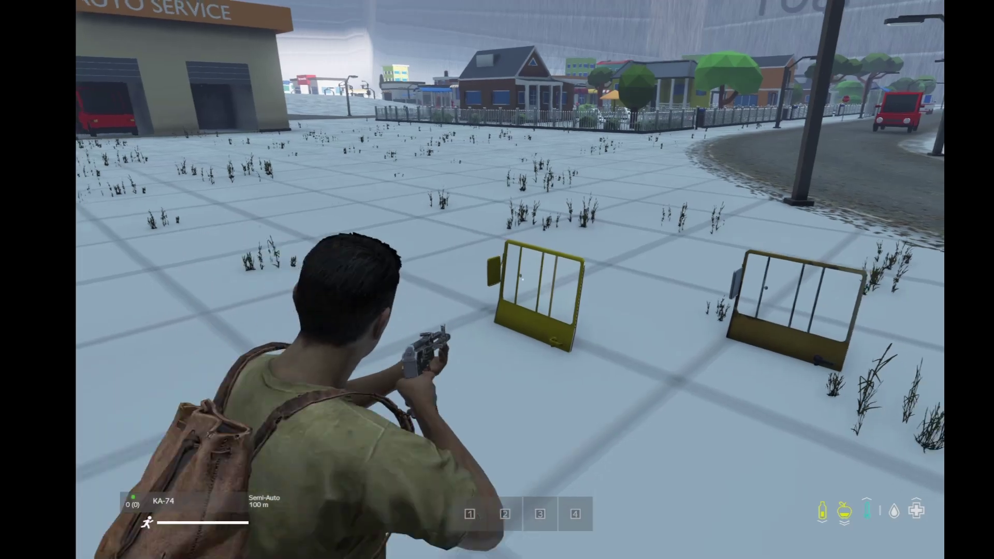
key(r)
key(v)
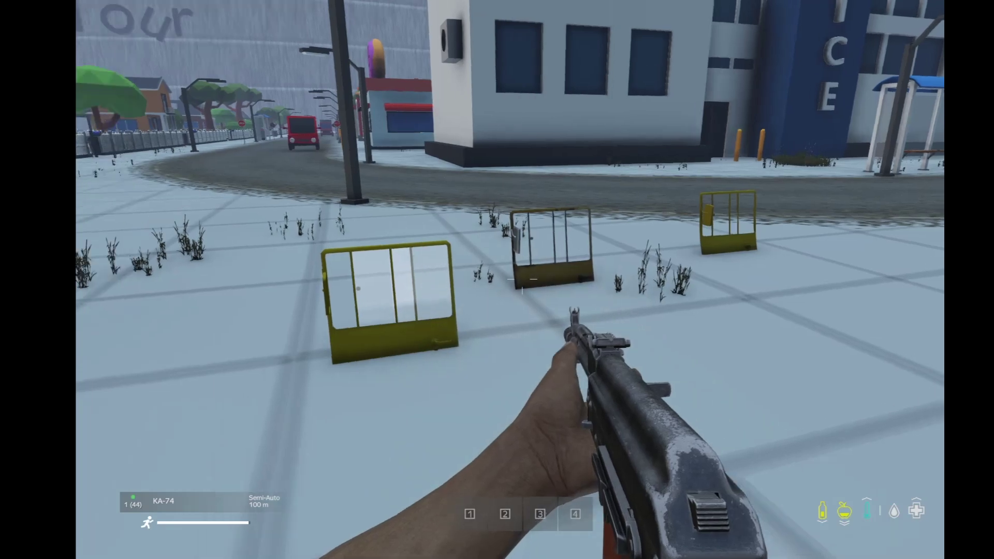
key(w)
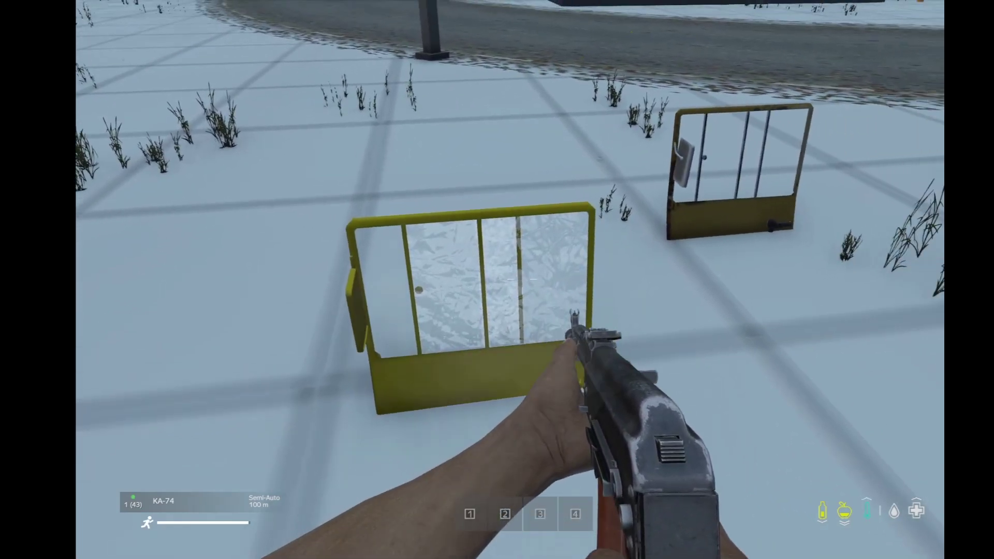
Walk around the example door to examine its damaged glass from both sides.
key(a)
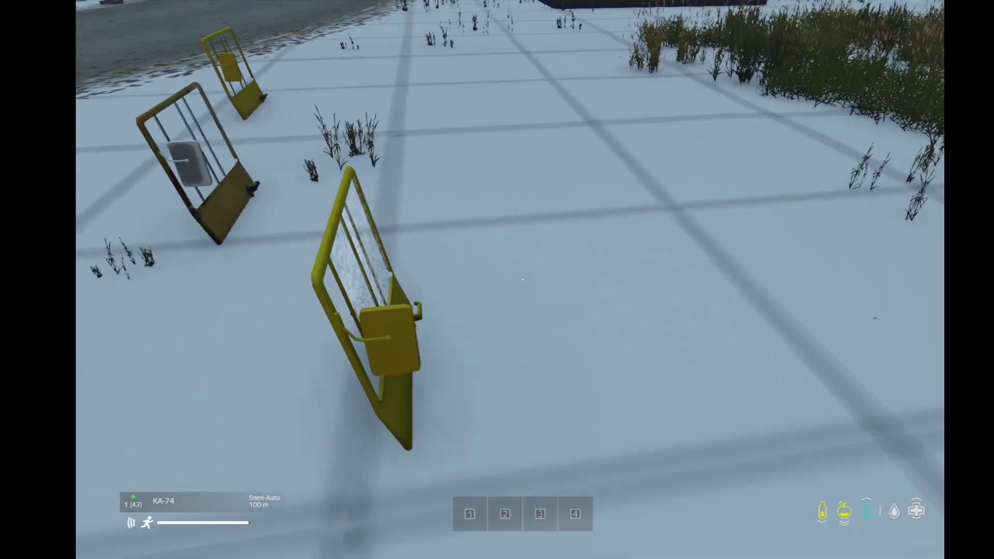
key(a)
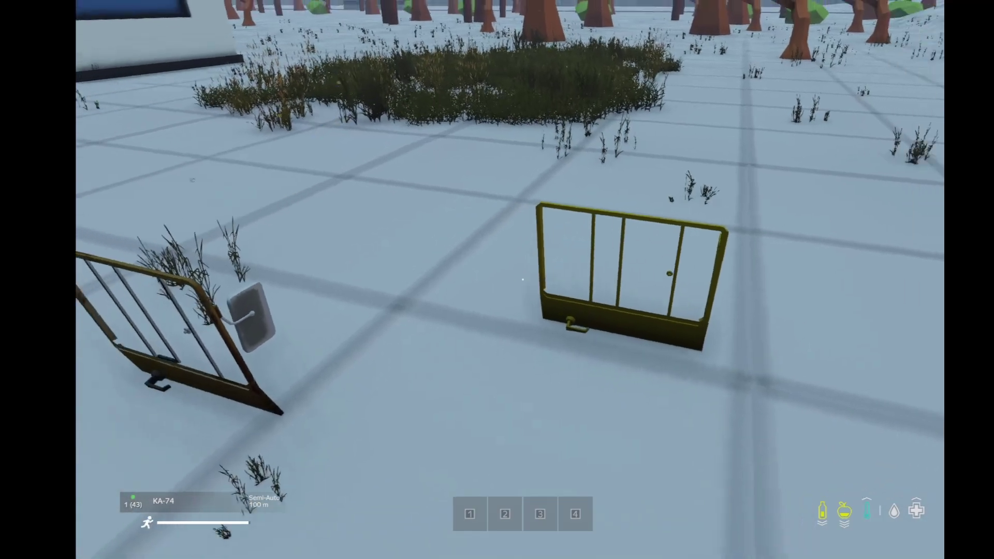
key(d)
key(a)
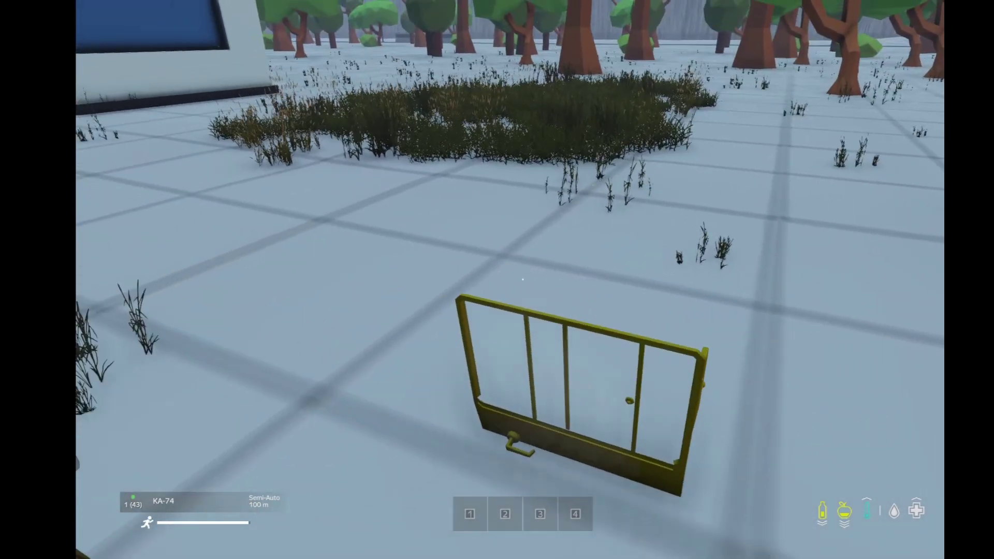
Go prone at the example door, fire more shots at its window glass and inspect the door among the others.
key(z)
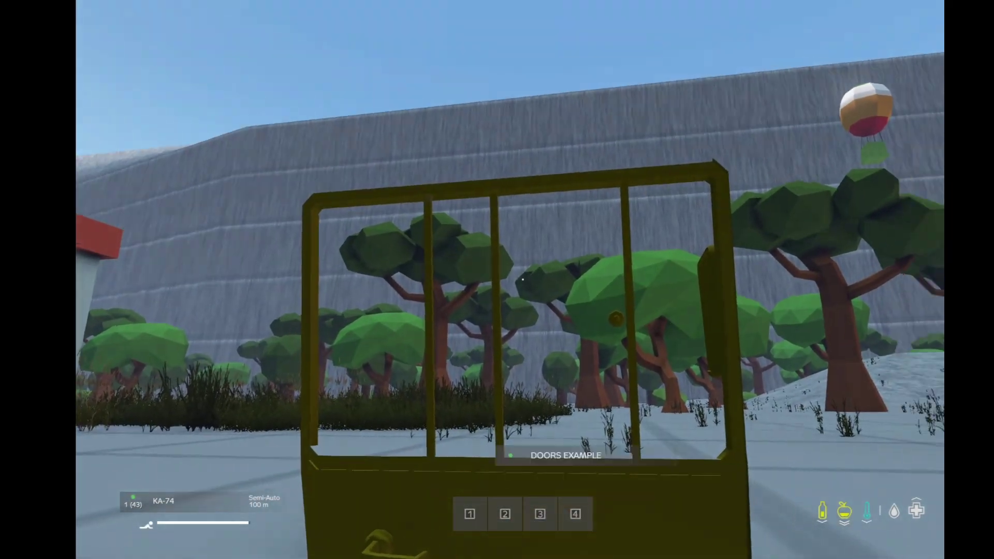
right_click(522, 279)
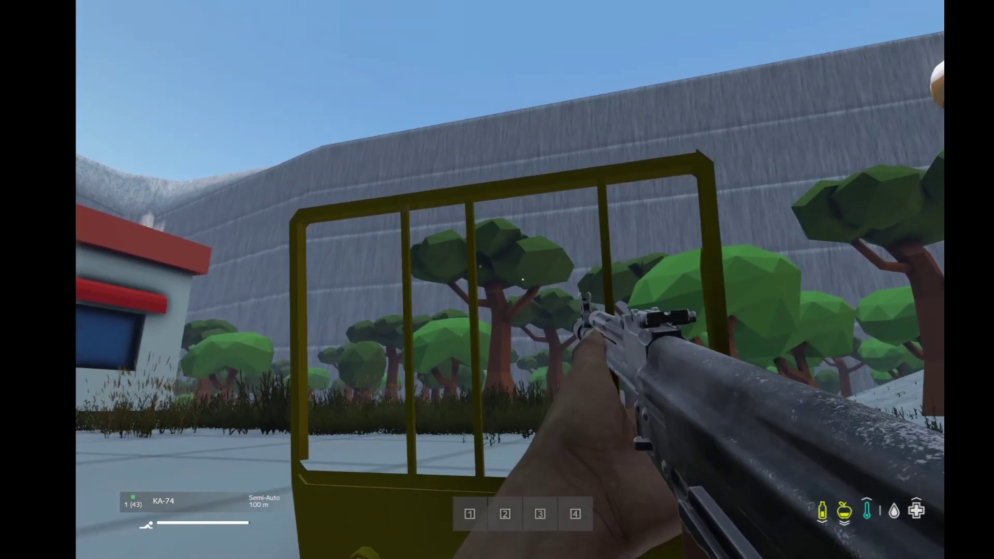
key(d)
key(a)
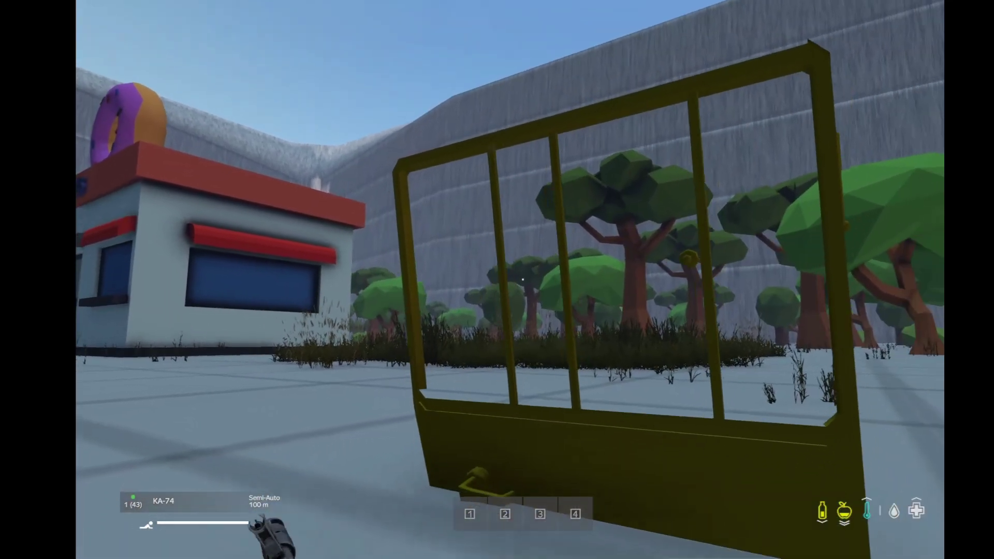
key(d)
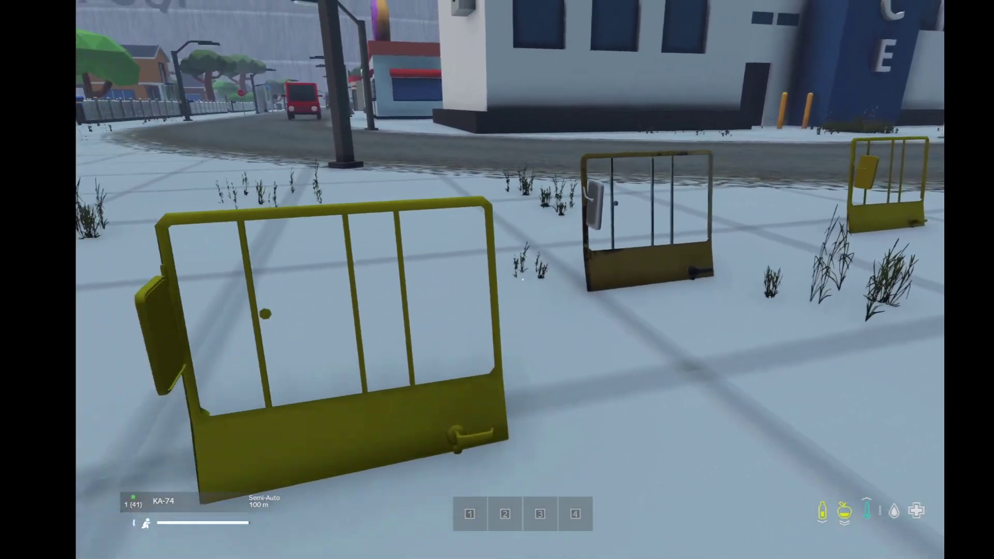
key(w)
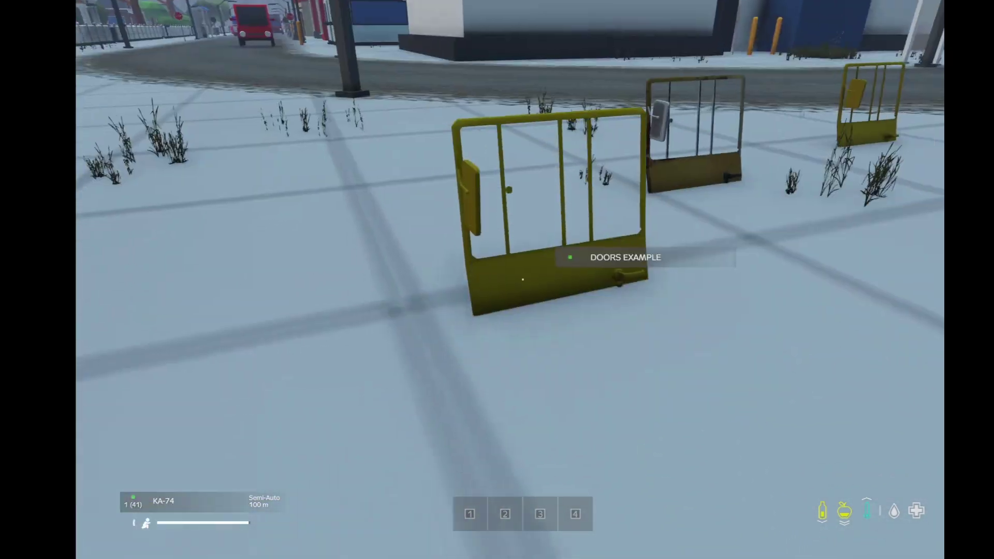
key(s)
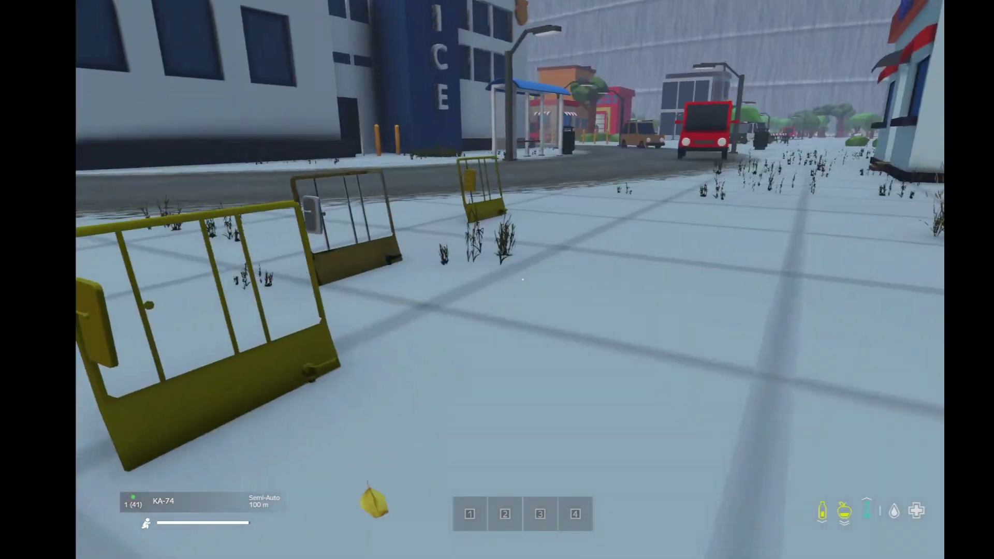
key(s)
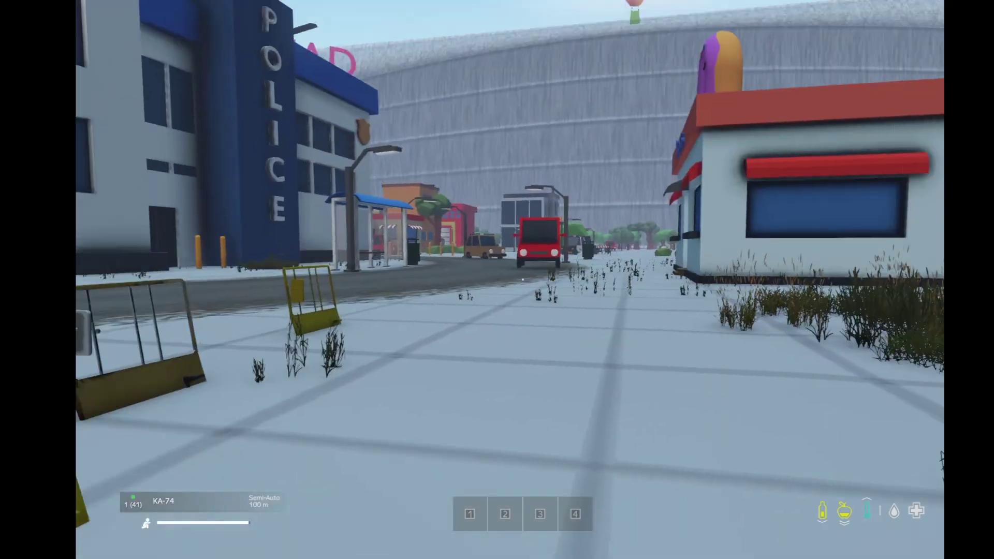
Exit the session to the main menu, quit DayZ and return to config.cpp in Notepad++.
key(Escape)
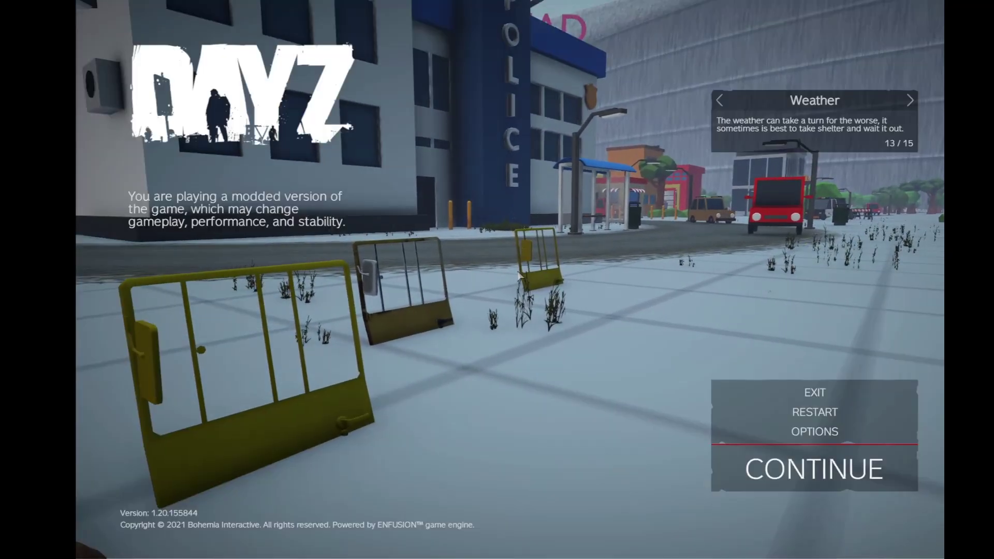
click(814, 392)
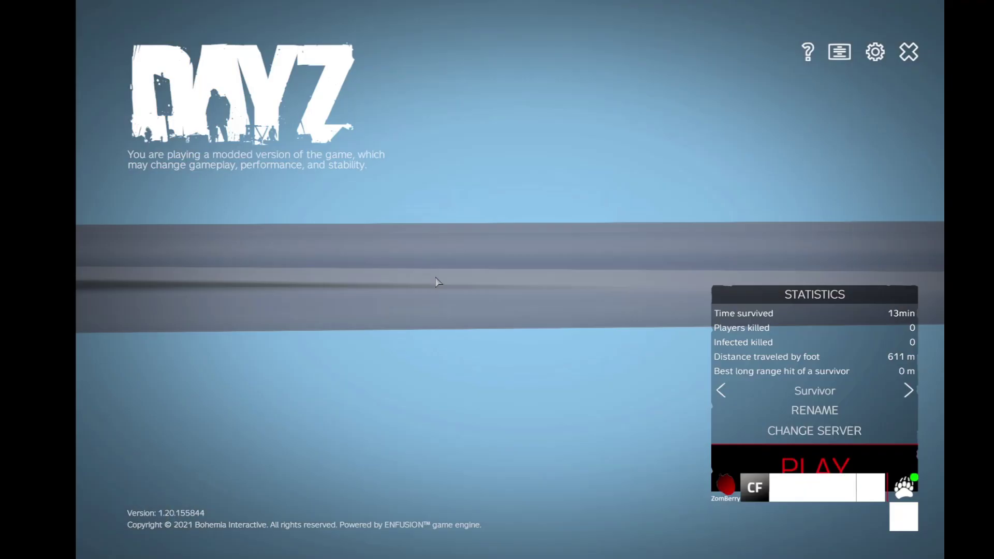
click(908, 52)
click(457, 313)
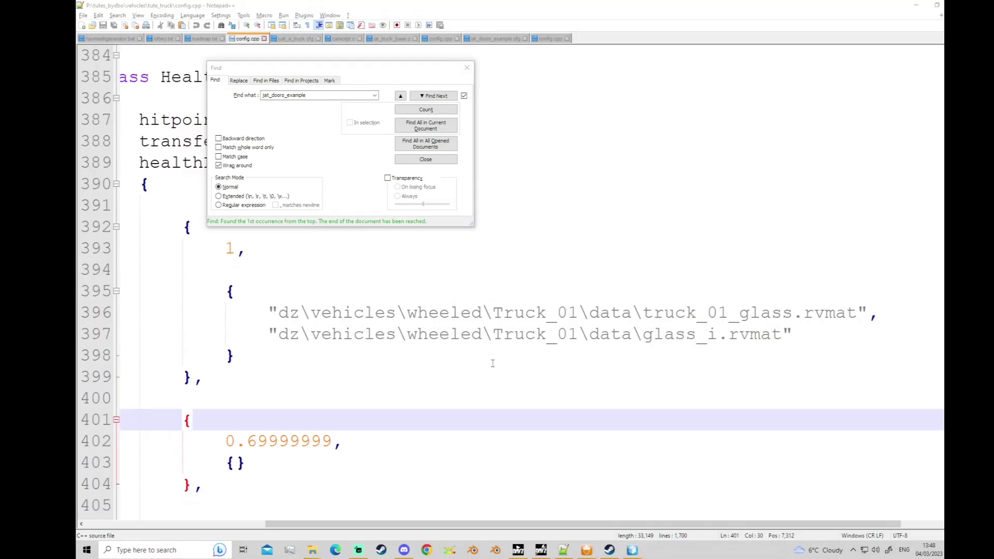
Highlight the glass_i.rvmat file name in the health level 1 entry of config.cpp.
click(578, 332)
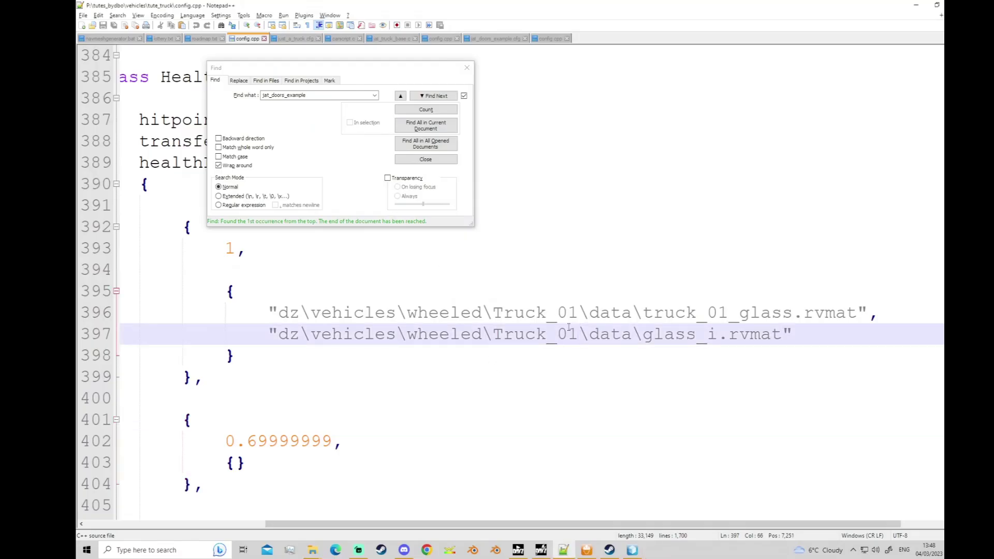
drag(781, 337, 642, 336)
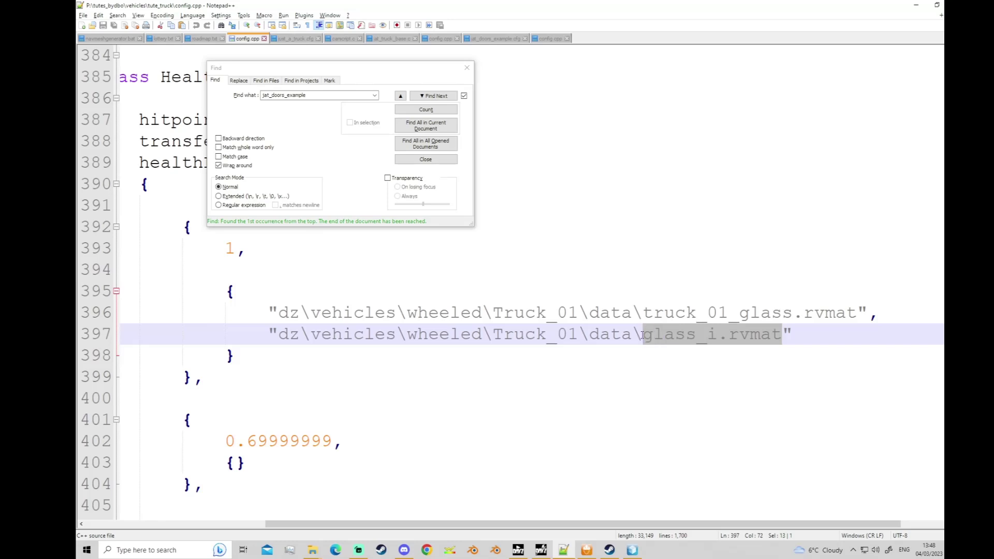
click(659, 376)
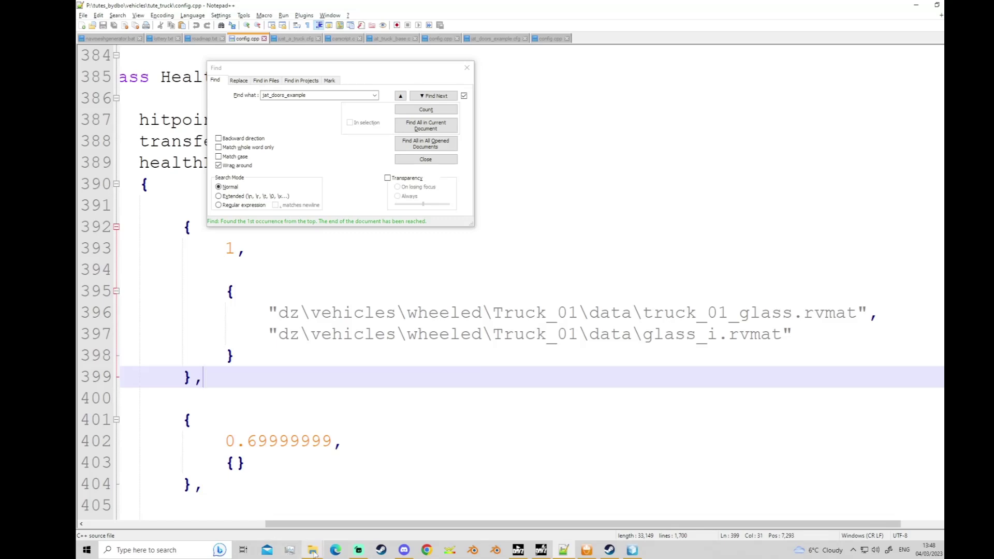
Switch to File Explorer and open the data folder inside truck_01.
mouse_move(314, 552)
click(288, 527)
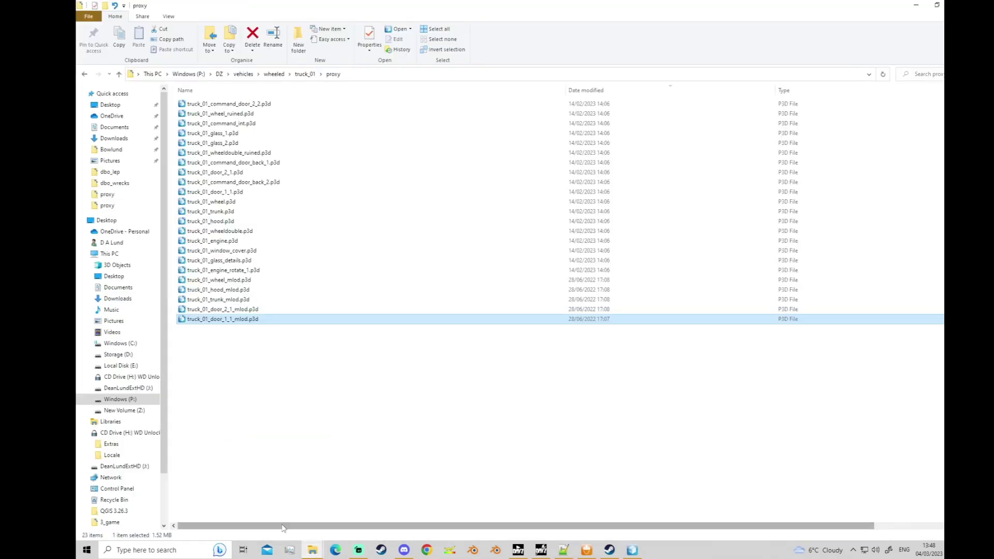
click(118, 74)
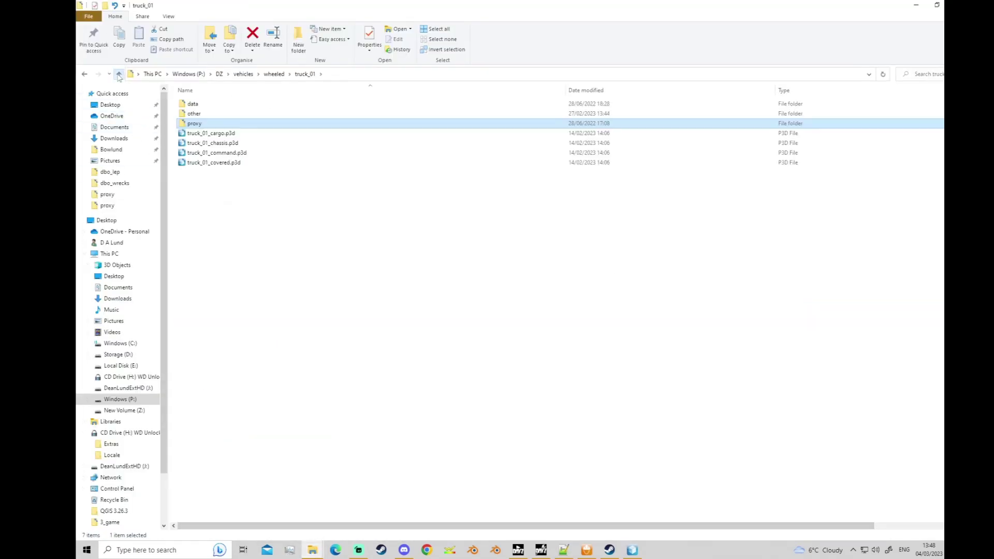
double_click(207, 106)
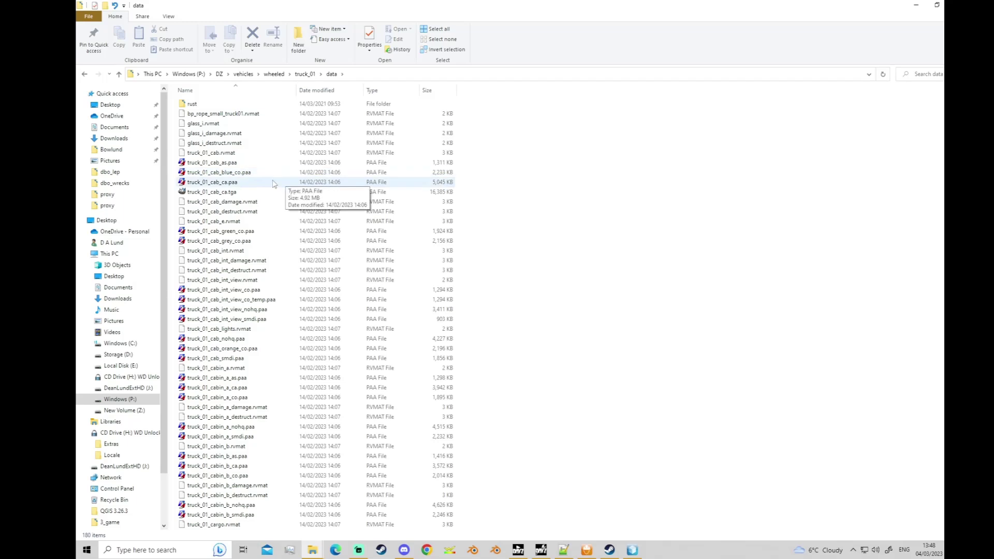
Find glass_i.rvmat among the glass materials and open it in Notepad++.
scroll(224, 286, down, 1)
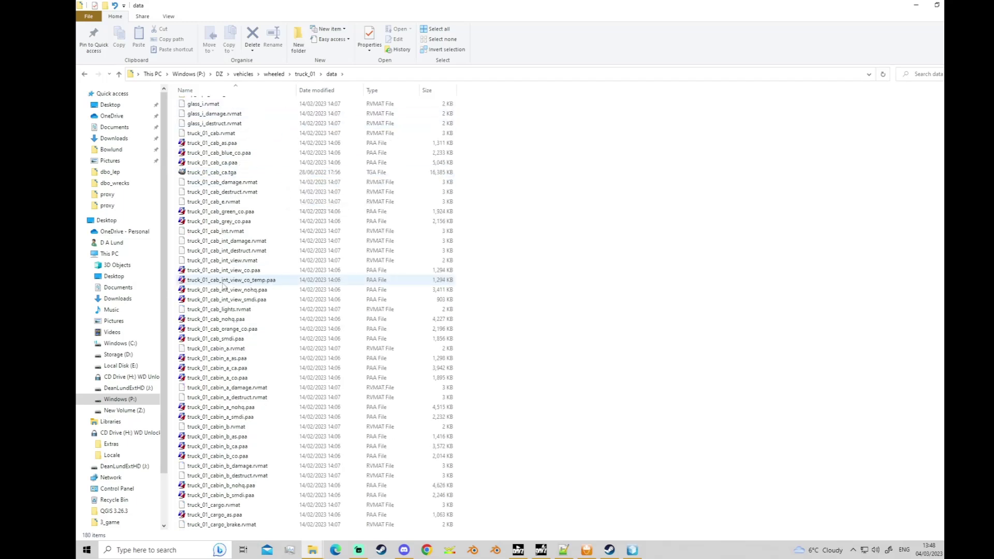
scroll(224, 286, up, 1)
click(197, 124)
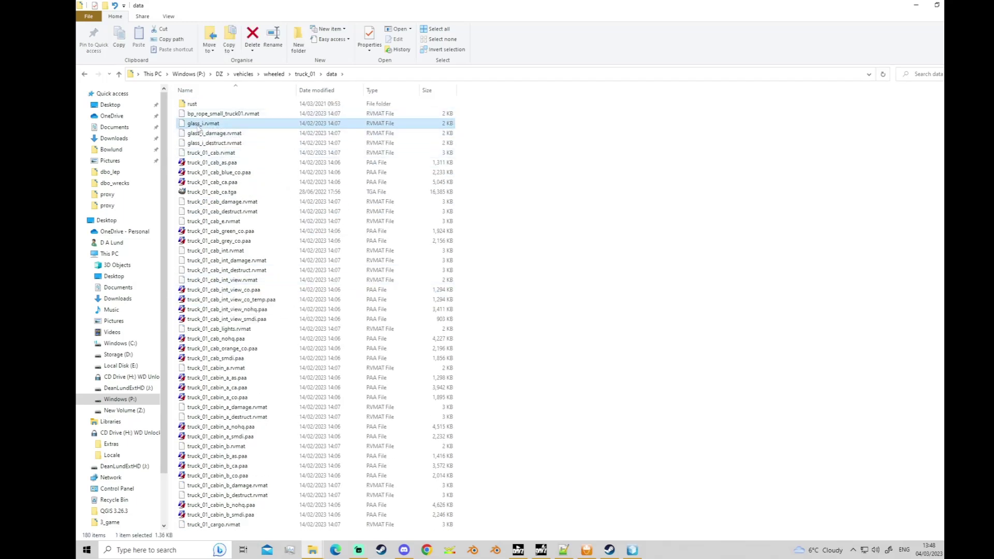
click(197, 134)
click(195, 124)
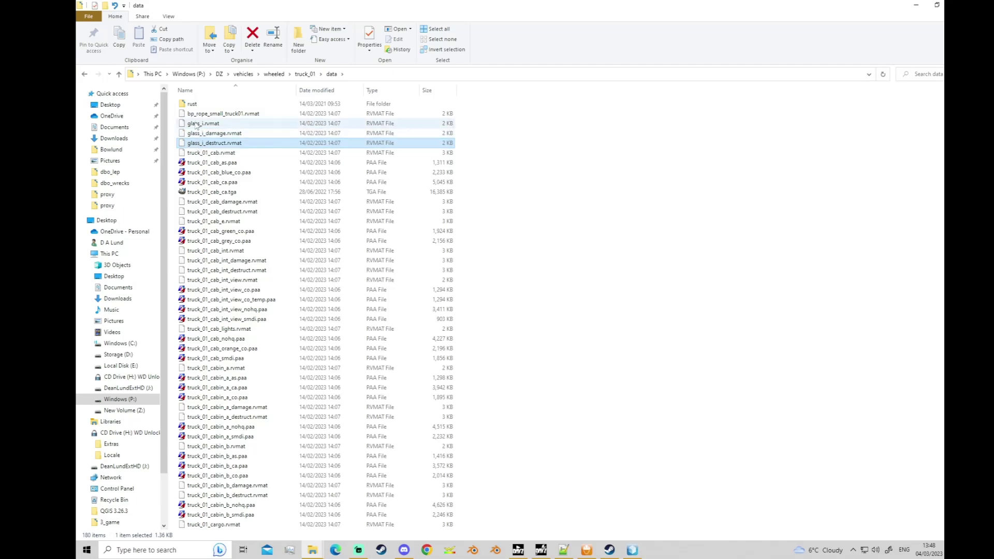
right_click(194, 127)
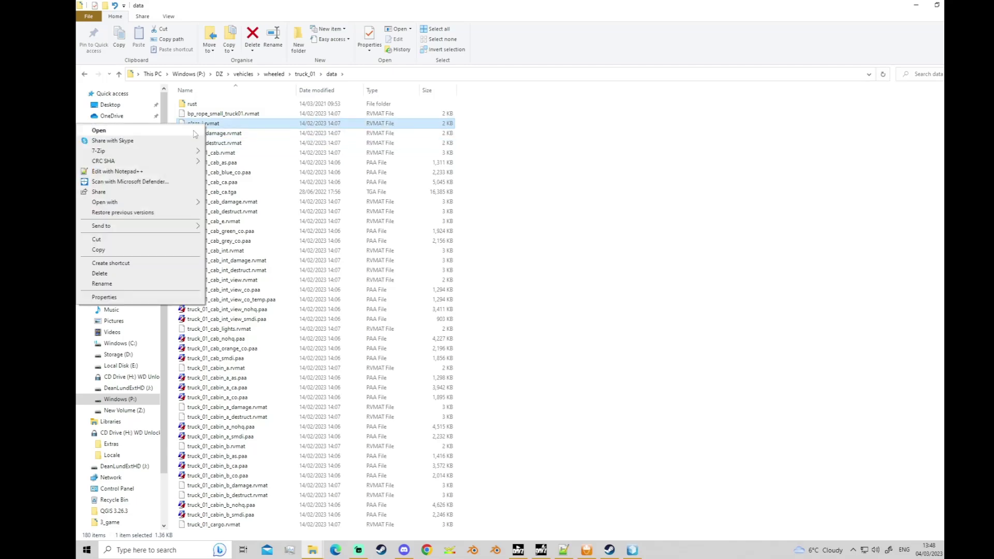
click(143, 172)
Read through the texture stages of glass_i.rvmat, closing the Find dialog that covers the text.
scroll(385, 264, down, 16)
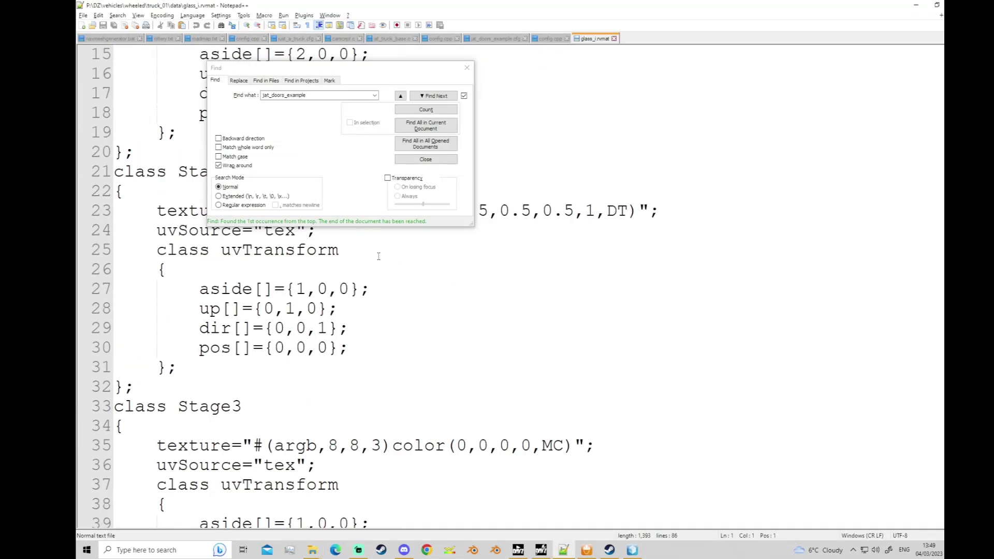
scroll(383, 274, down, 4)
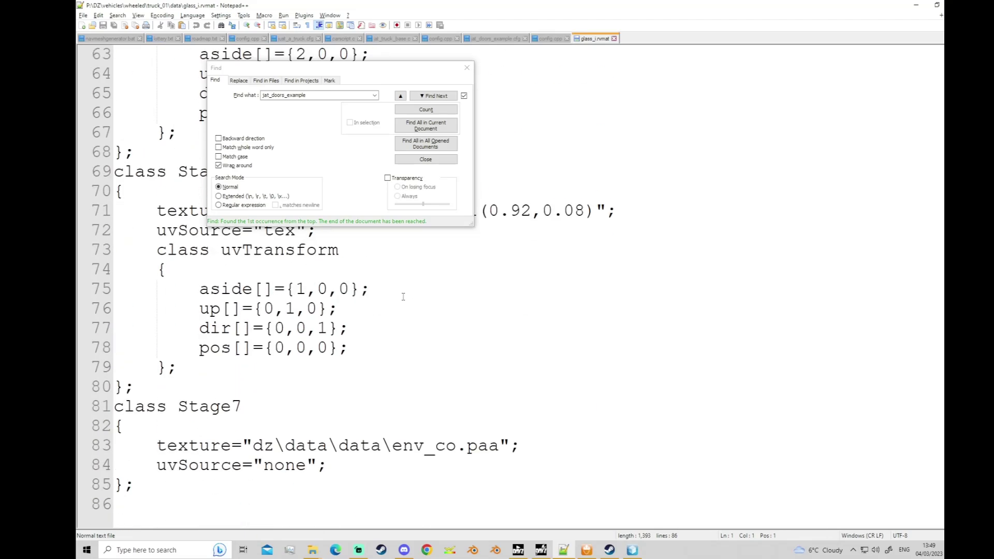
scroll(551, 331, up, 1)
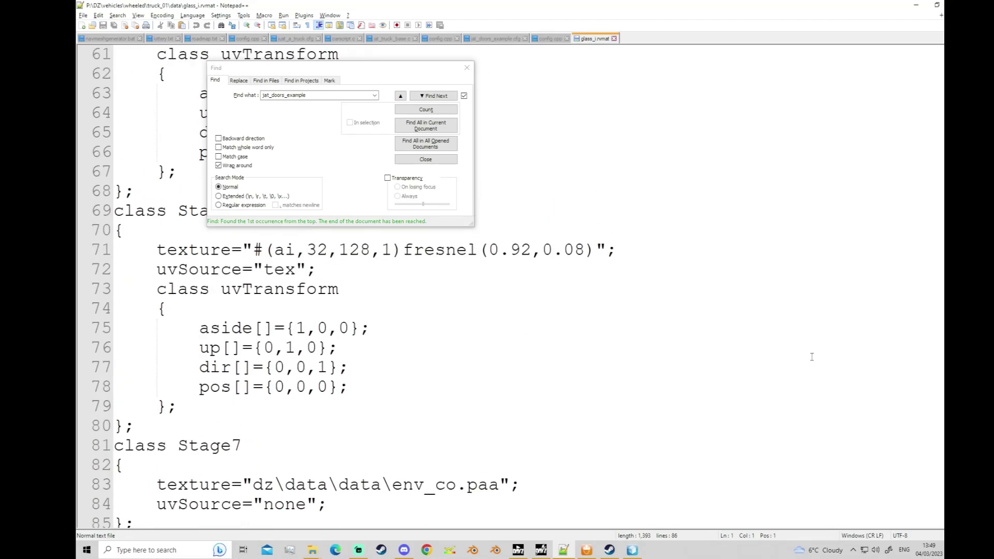
click(467, 68)
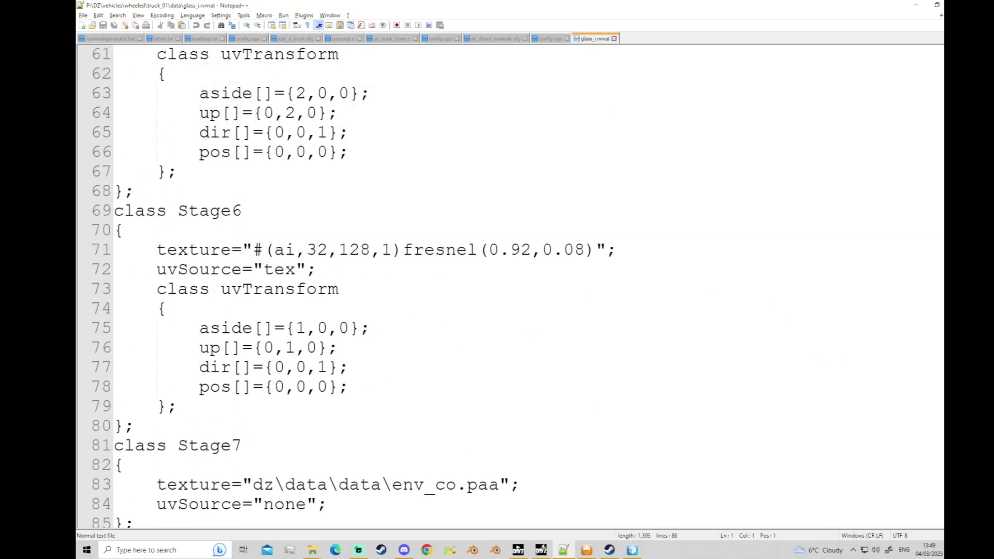
scroll(509, 287, up, 20)
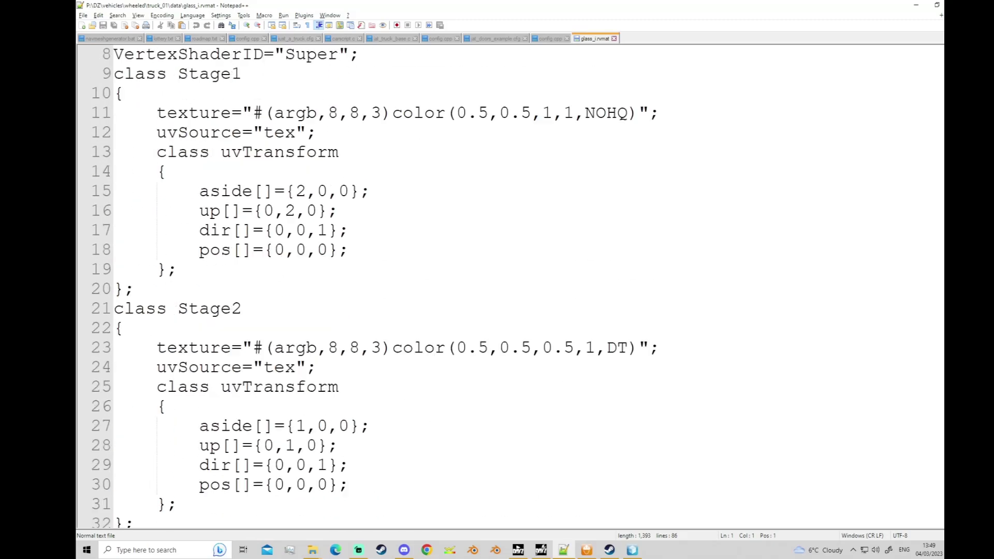
scroll(510, 287, down, 15)
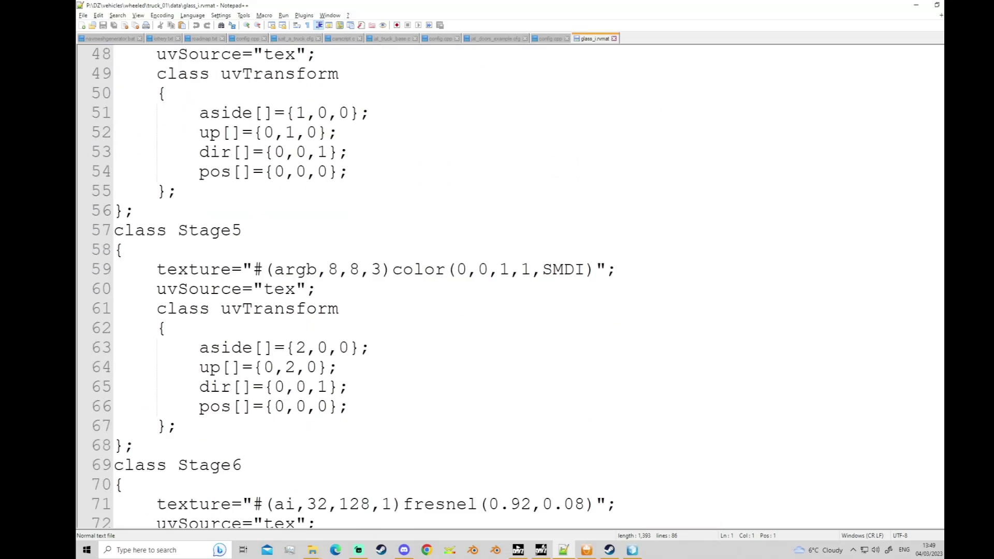
scroll(510, 287, down, 5)
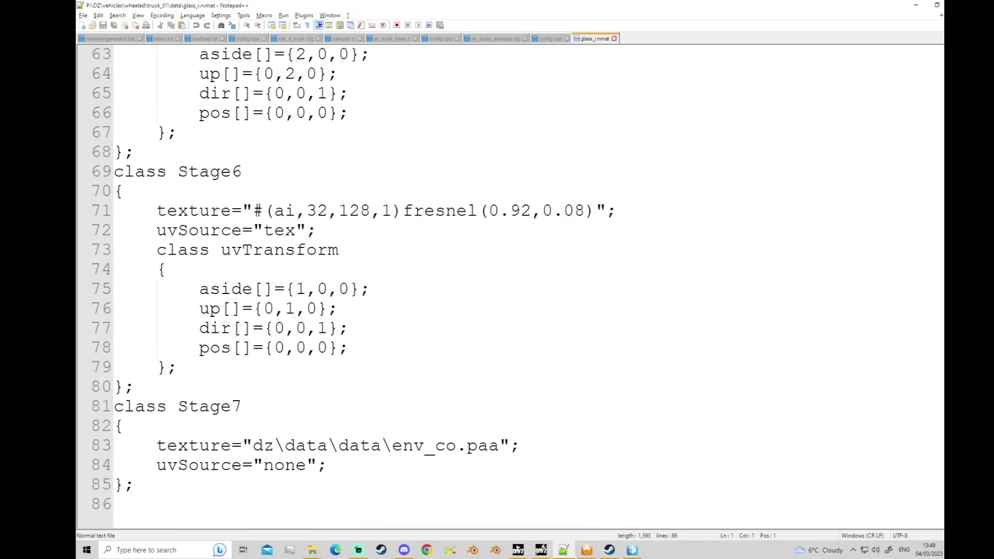
scroll(910, 101, up, 1)
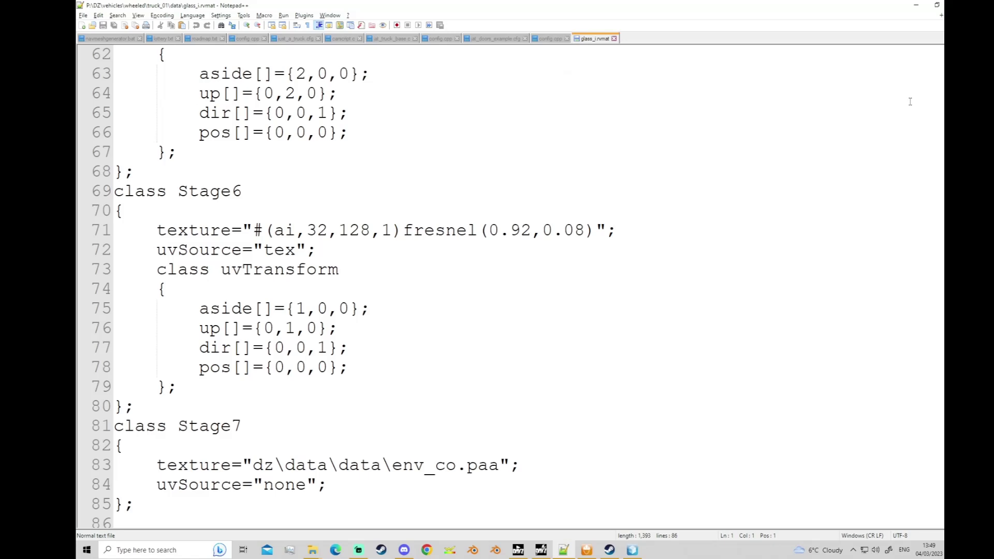
Select glass_i_damage.rvmat in File Explorer, and highlight its reference in the 0.5 health level of config.cpp in Notepad++.
click(915, 4)
click(205, 134)
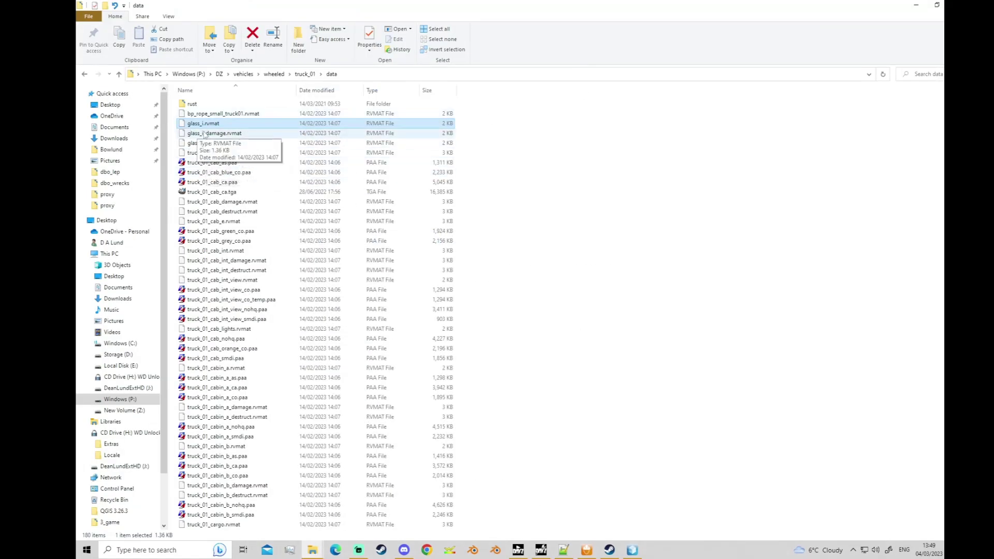
click(564, 550)
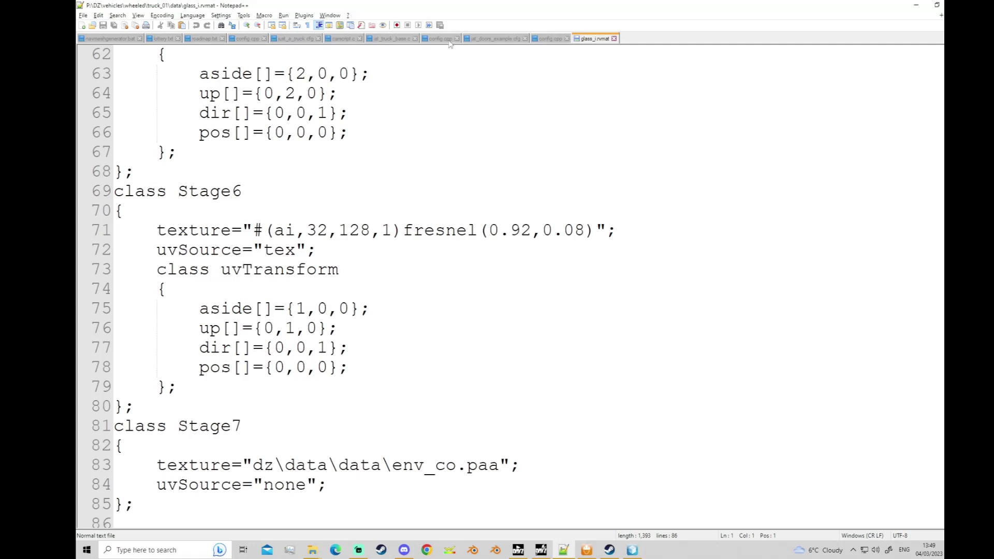
click(259, 38)
scroll(408, 329, down, 4)
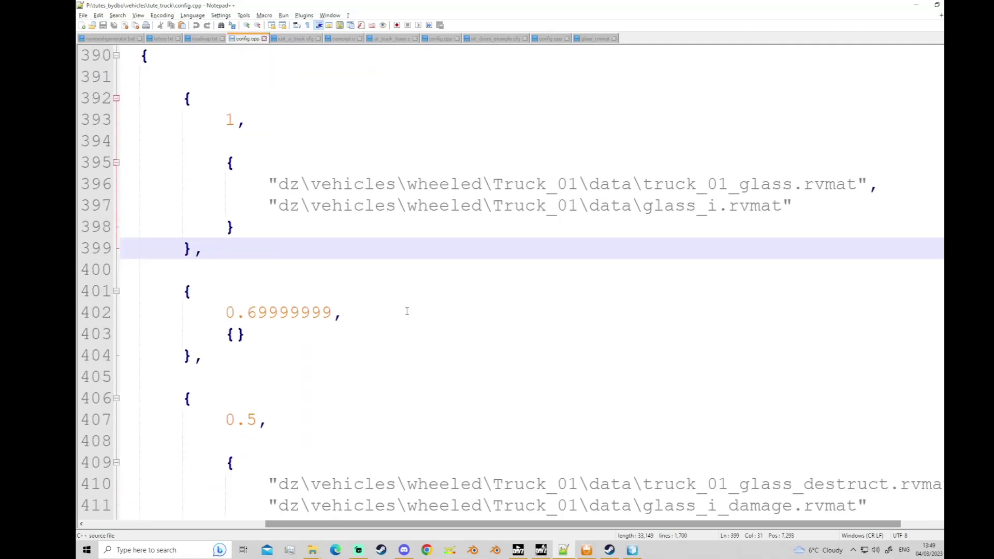
scroll(400, 321, down, 1)
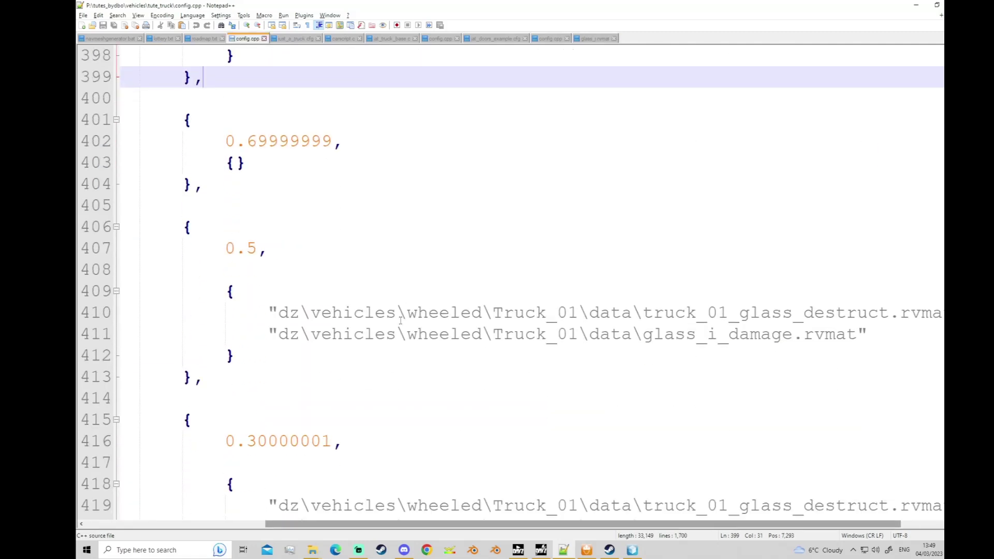
click(752, 335)
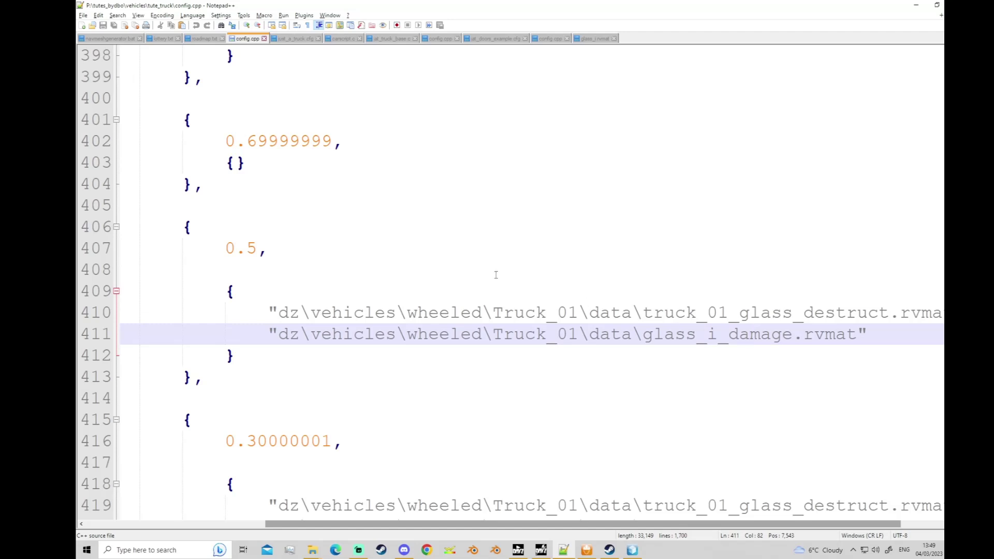
click(303, 243)
drag(794, 335, 676, 335)
Compare the glass materials of the 0.5 and 0.30000001 health levels, and bring up the door model in Object Builder.
scroll(703, 388, down, 3)
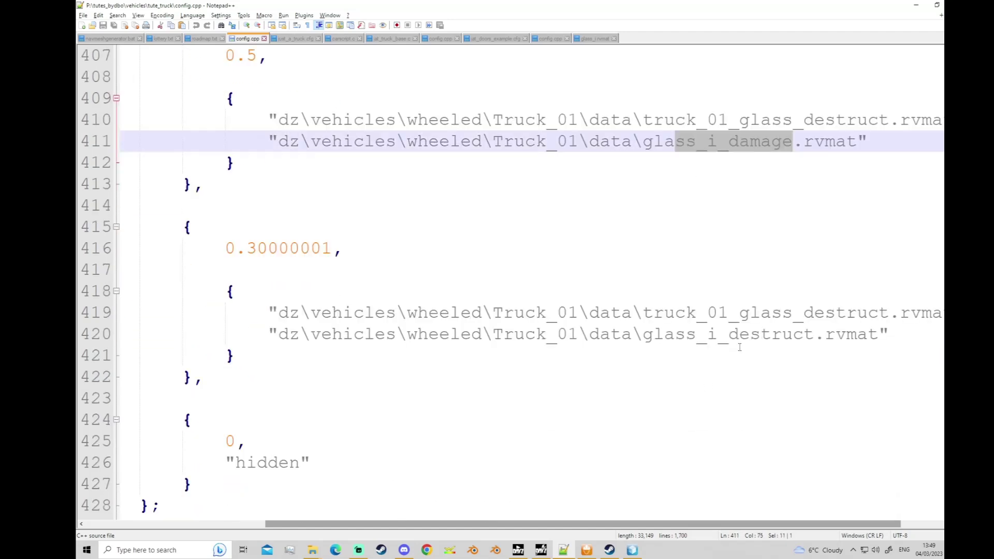
scroll(646, 314, up, 1)
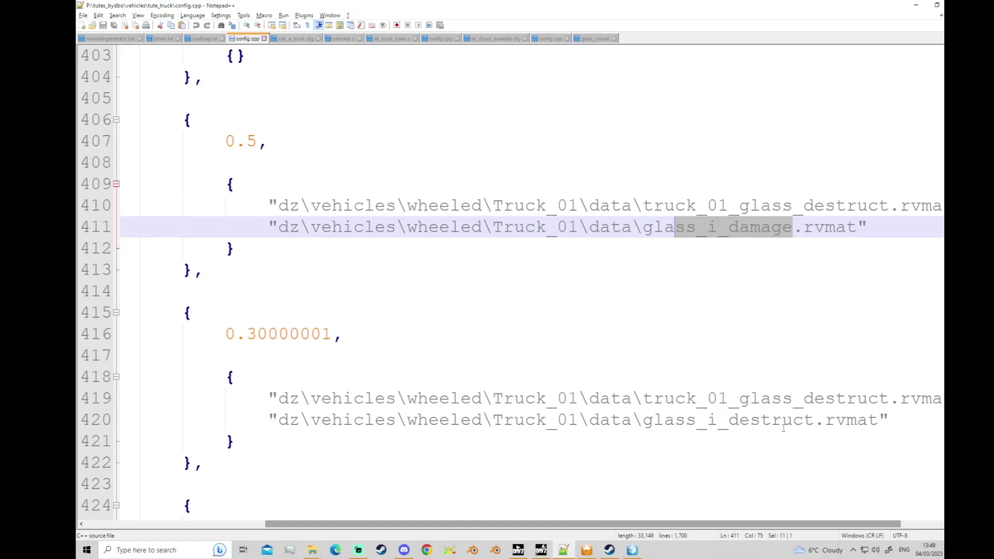
scroll(428, 384, down, 3)
scroll(429, 385, up, 3)
mouse_move(633, 551)
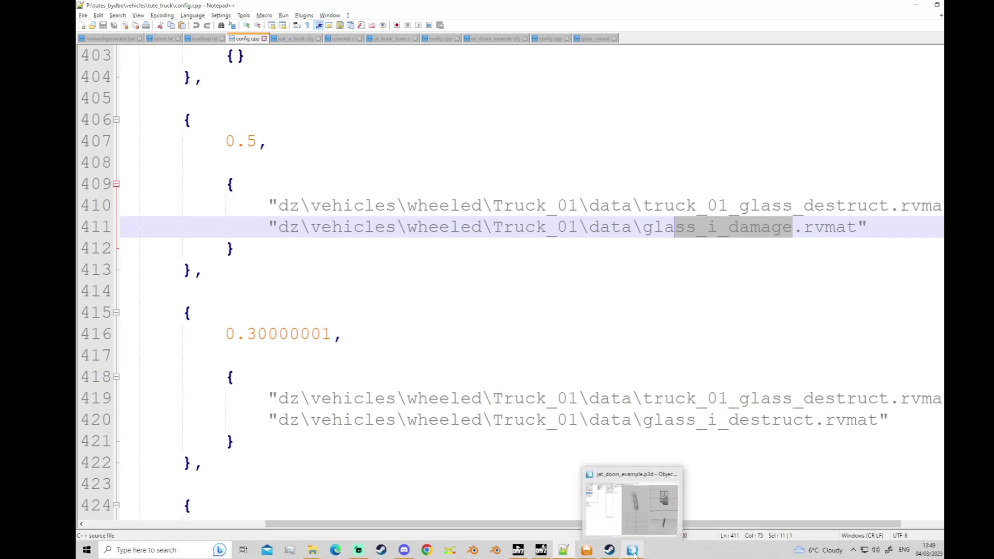
scroll(564, 311, up, 1)
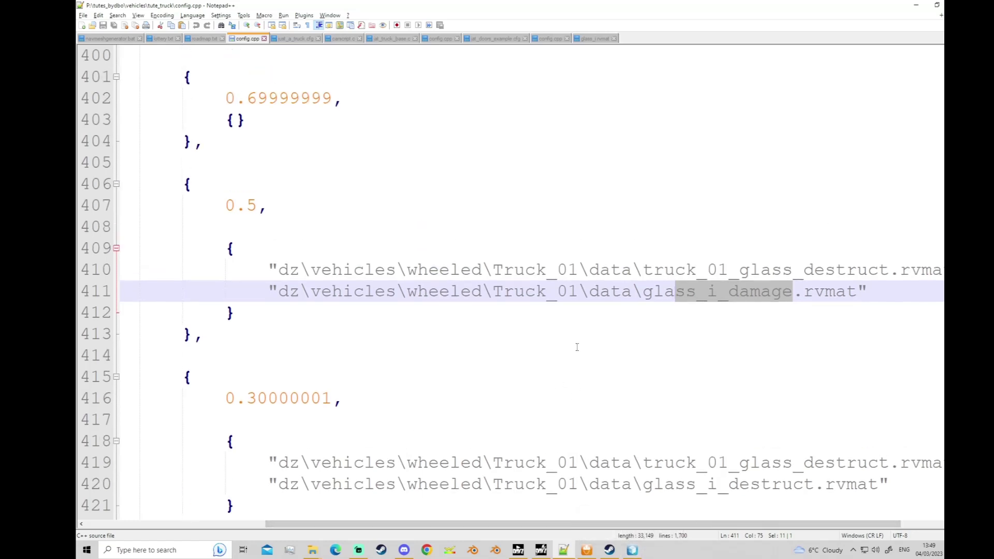
scroll(696, 342, down, 1)
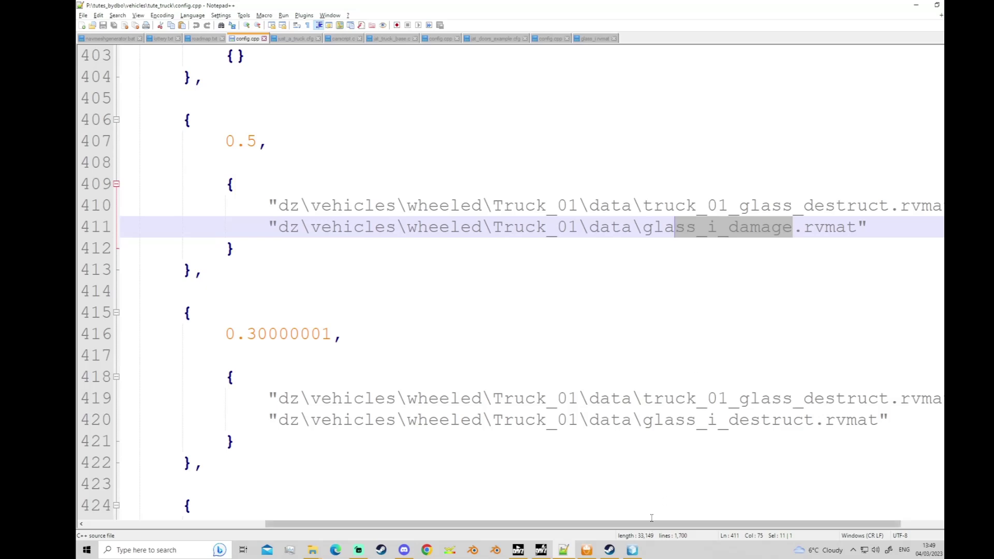
click(632, 551)
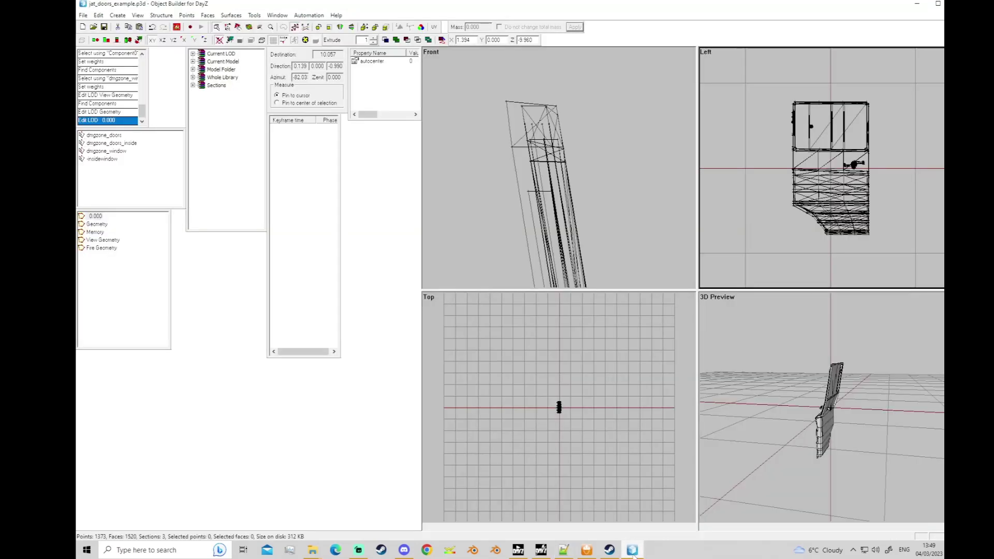
Switch to the truck_01 data folder in File Explorer and open glass_i_damage.rvmat in Notepad++.
mouse_move(318, 551)
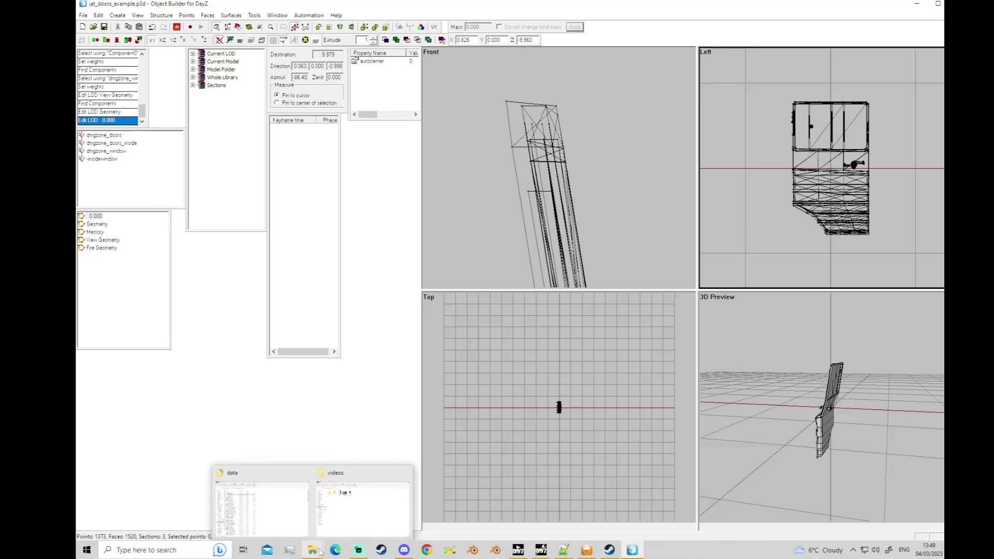
click(261, 507)
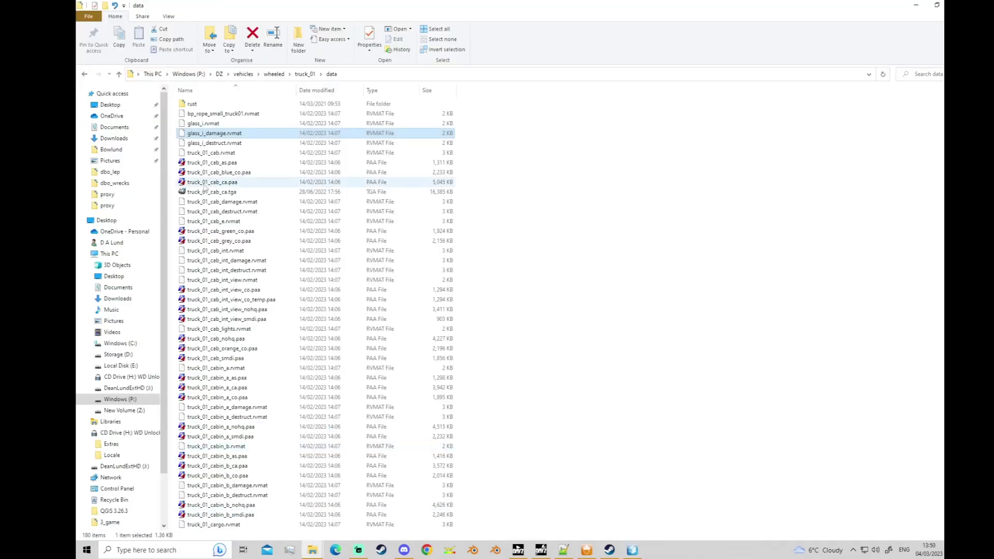
right_click(202, 133)
click(124, 161)
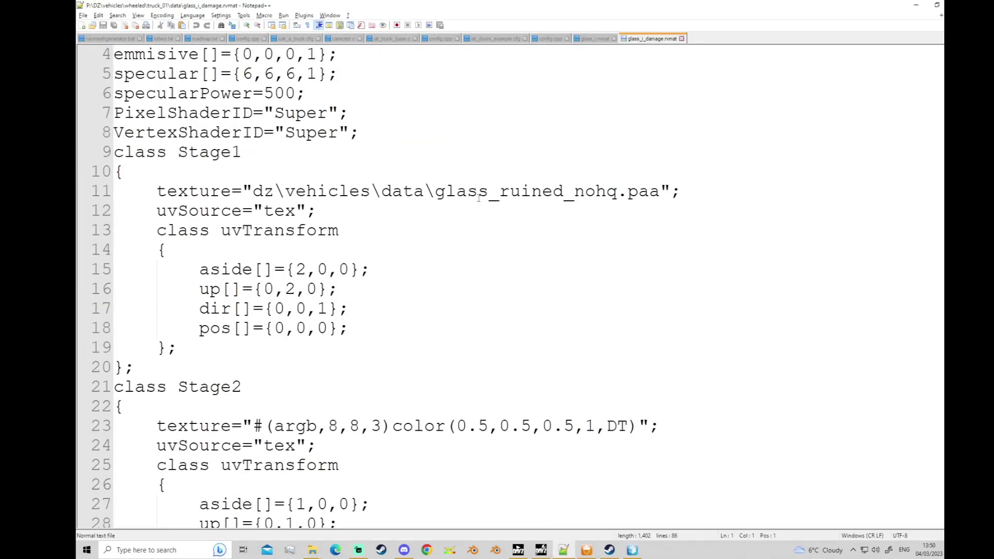
Examine the Stage1 and Stage5 texture paths and the remaining stages in glass_i_damage.rvmat.
click(478, 197)
scroll(516, 347, down, 10)
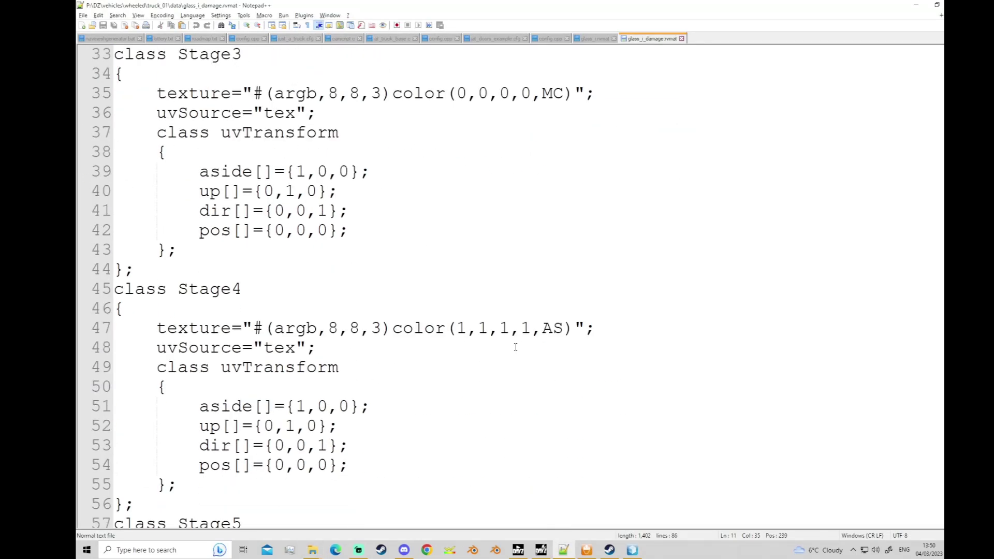
scroll(515, 347, down, 5)
click(532, 253)
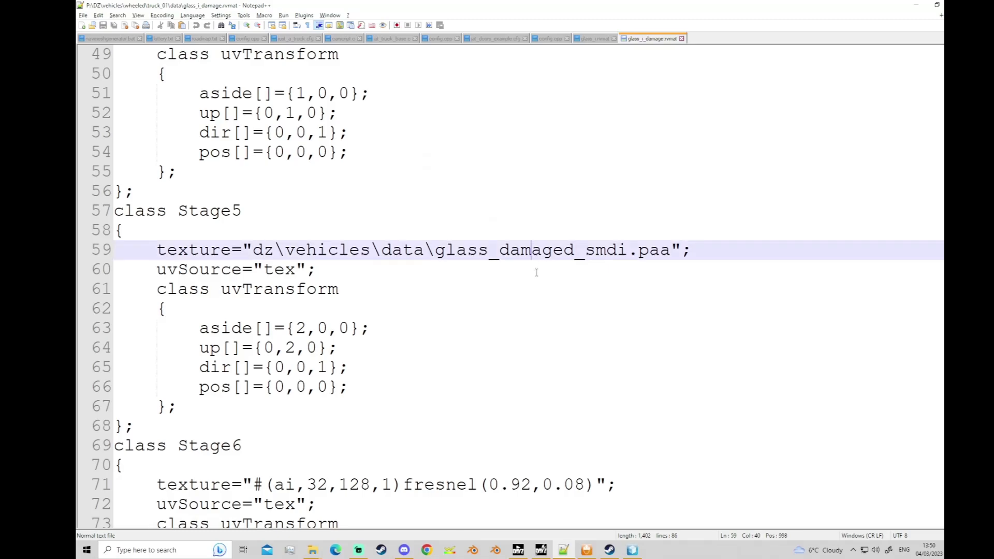
scroll(536, 273, down, 5)
scroll(527, 391, up, 2)
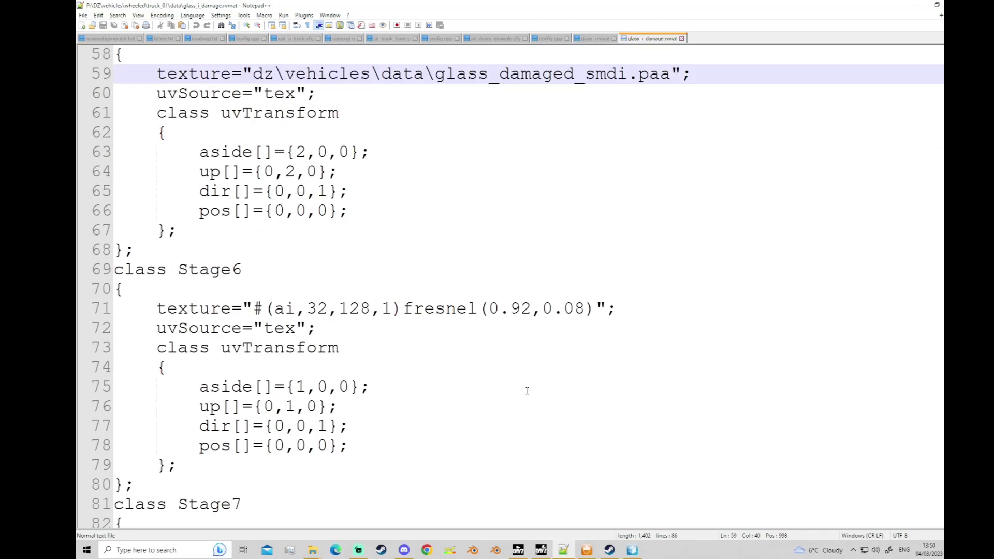
Return to Stage1 in glass_i_damage.rvmat and highlight the glass_ruined_nohq.paa file name in its texture path.
scroll(527, 391, up, 11)
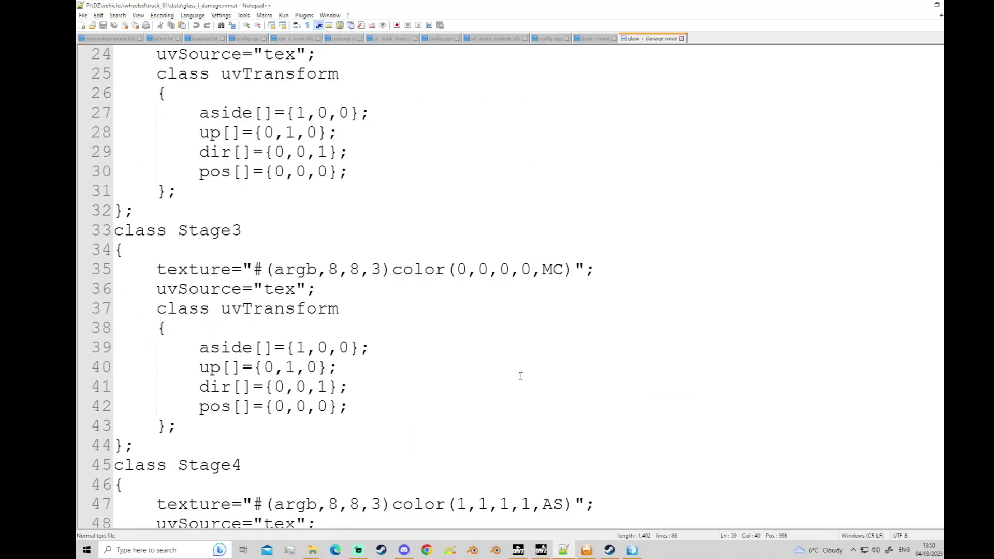
scroll(520, 376, up, 8)
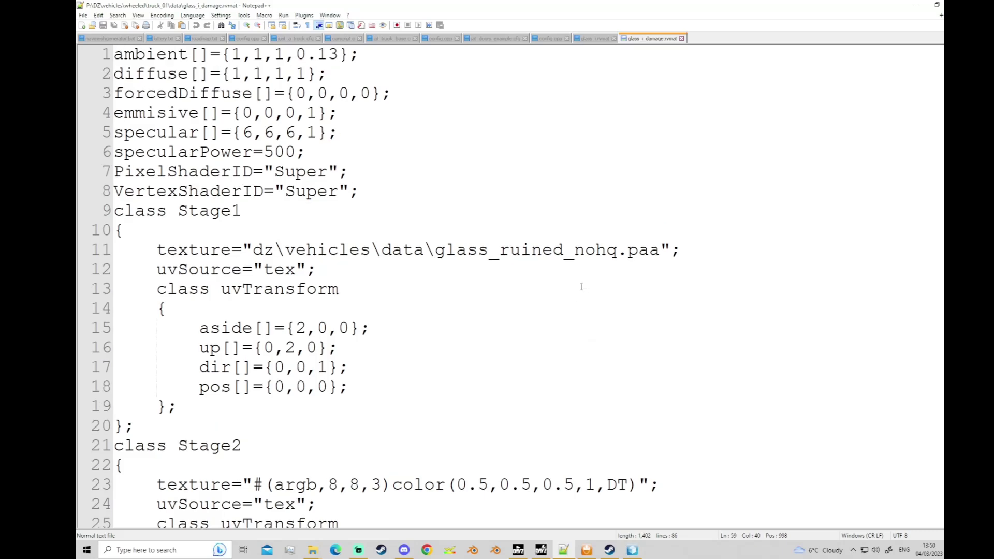
drag(661, 250, 537, 247)
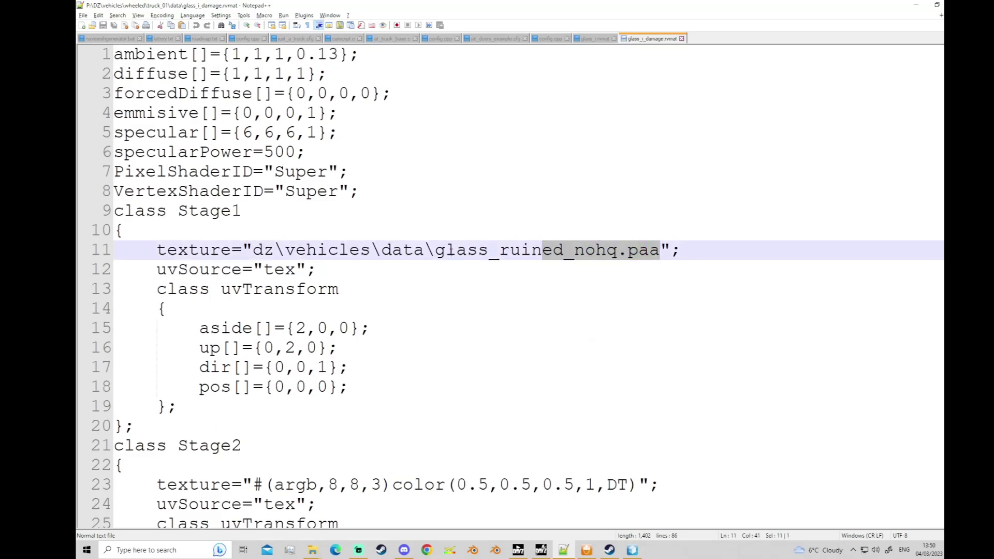
click(435, 249)
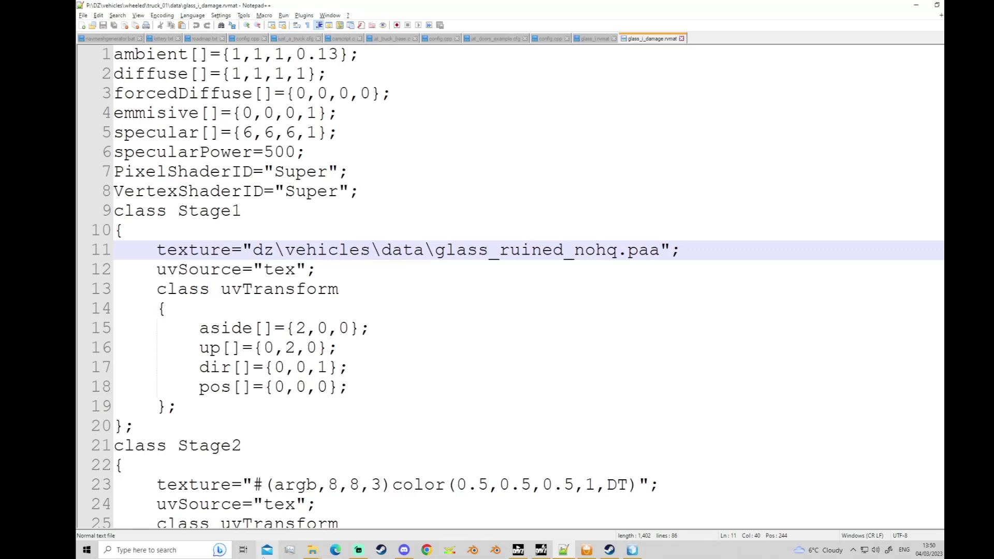
Switch to File Explorer and look for the glass texture in the data folder under DZ\vehicles\wheeled.
mouse_move(314, 552)
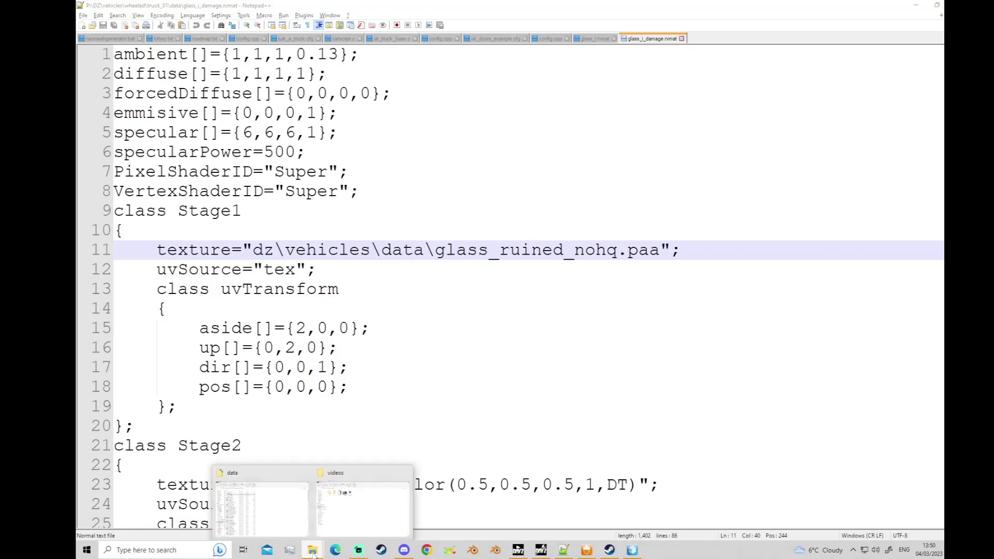
click(271, 501)
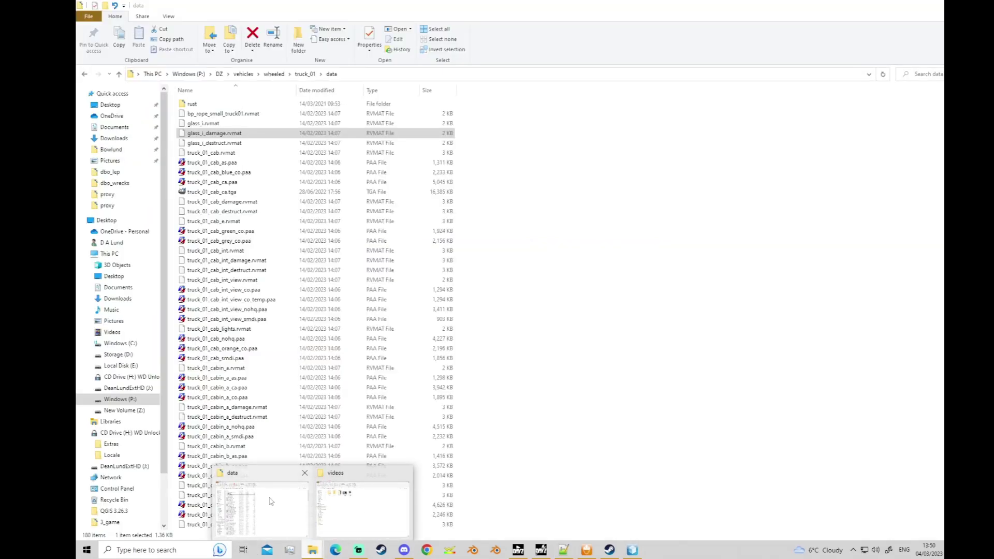
click(119, 75)
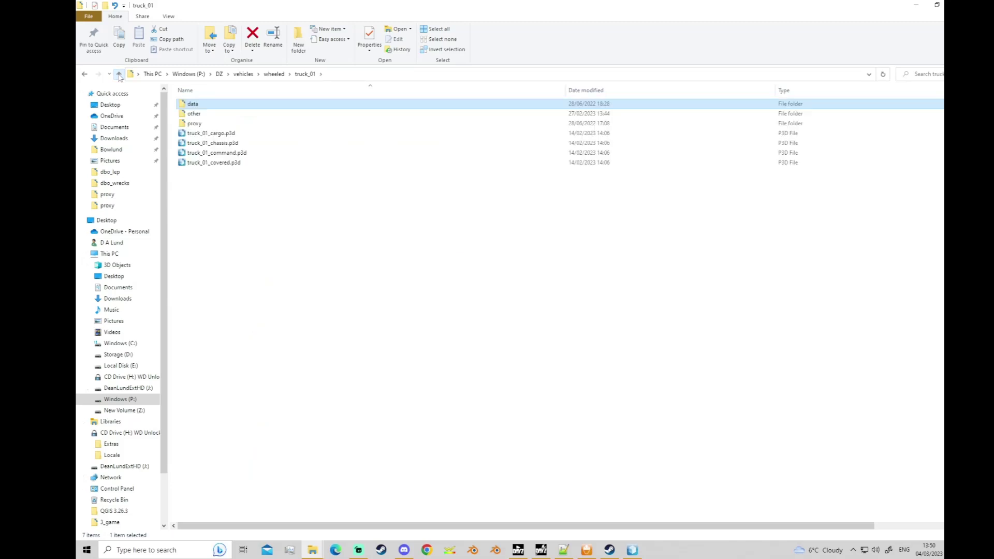
click(119, 75)
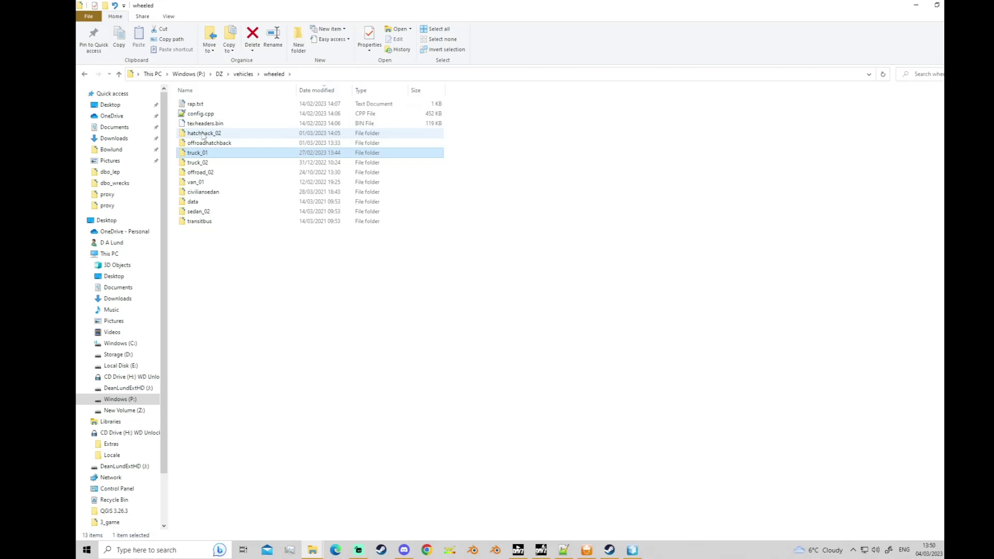
double_click(195, 202)
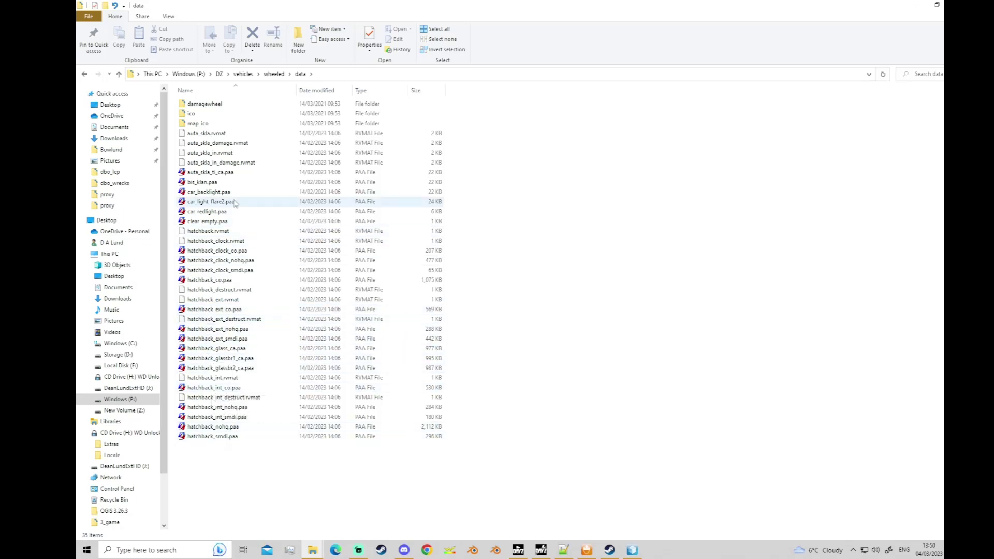
Recheck the Stage1 texture path in Notepad++, and open the matching DZ\vehicles\data folder in File Explorer.
click(563, 550)
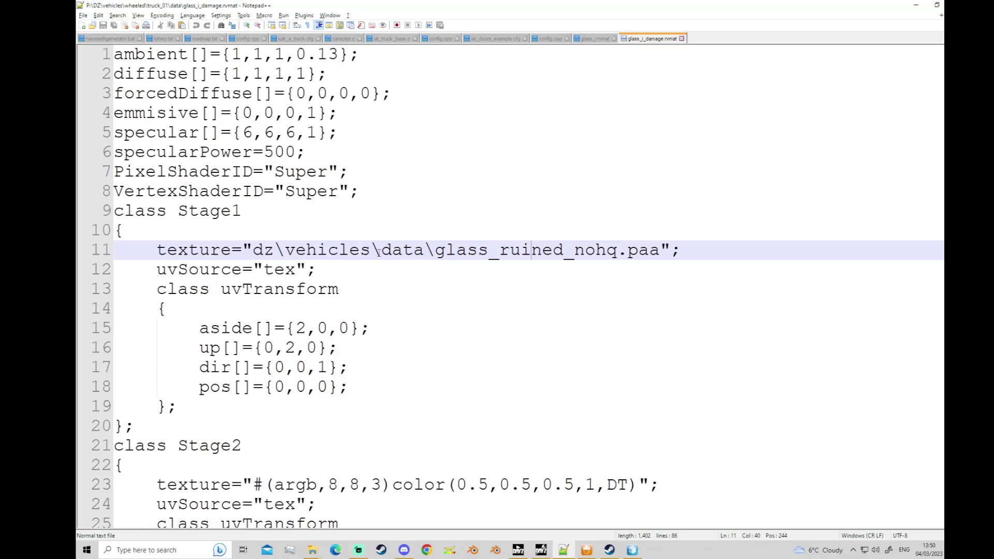
click(313, 550)
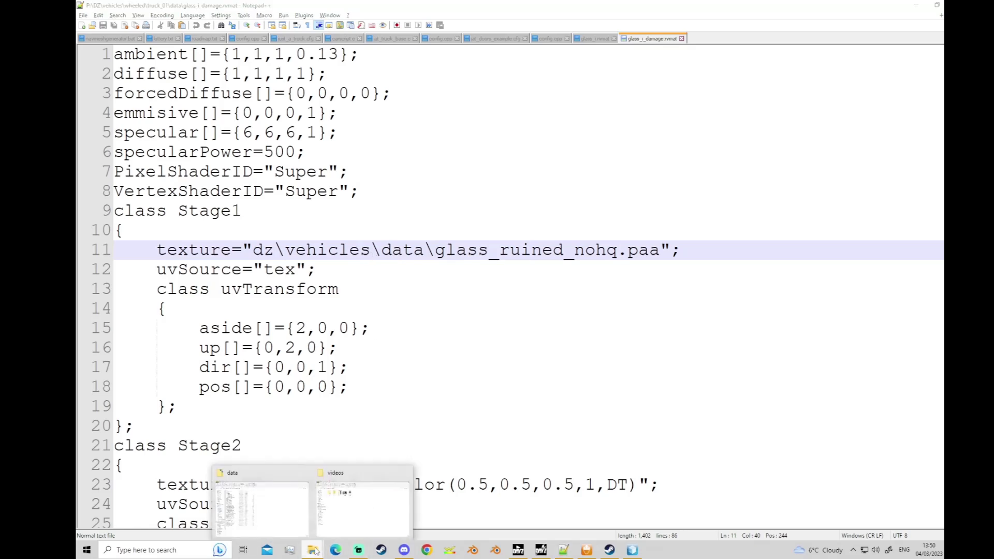
click(292, 520)
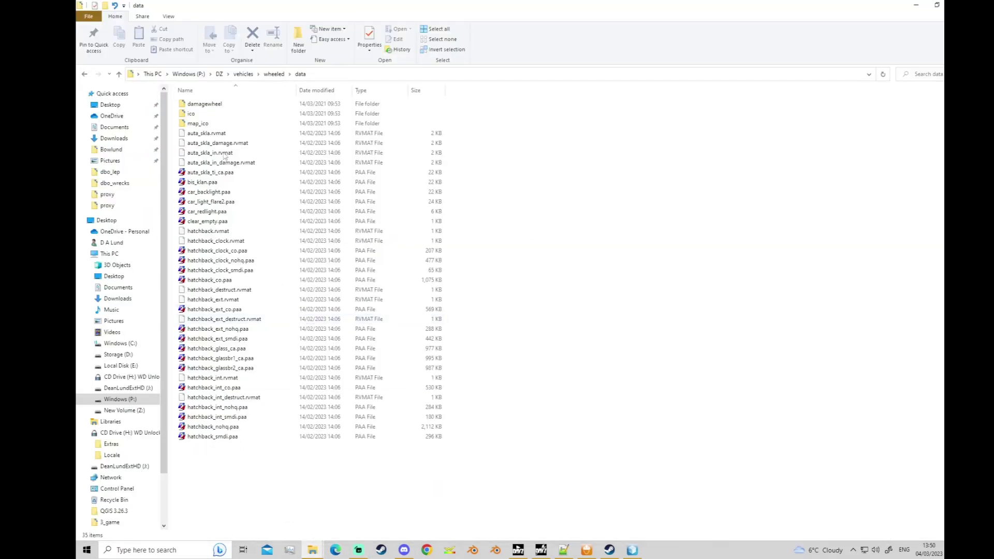
click(119, 74)
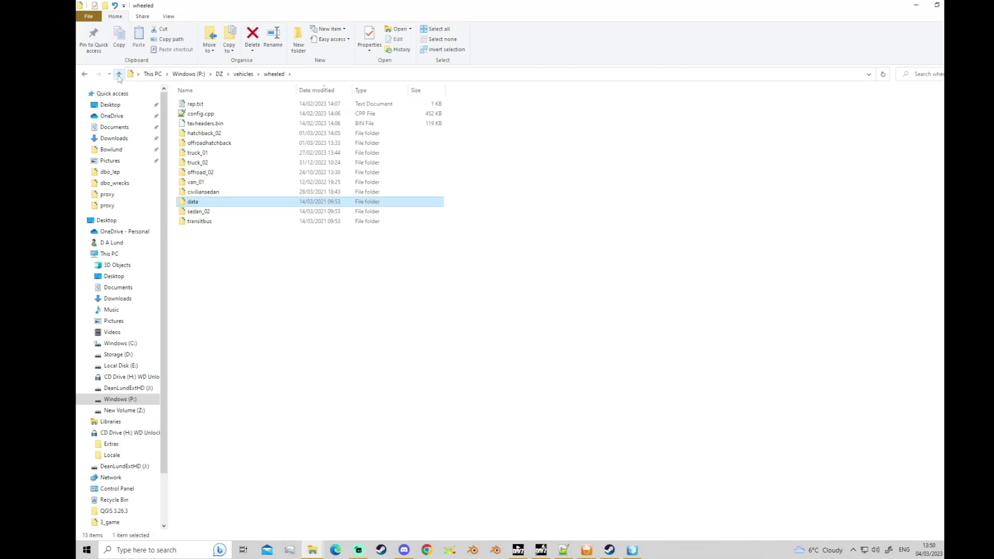
click(118, 74)
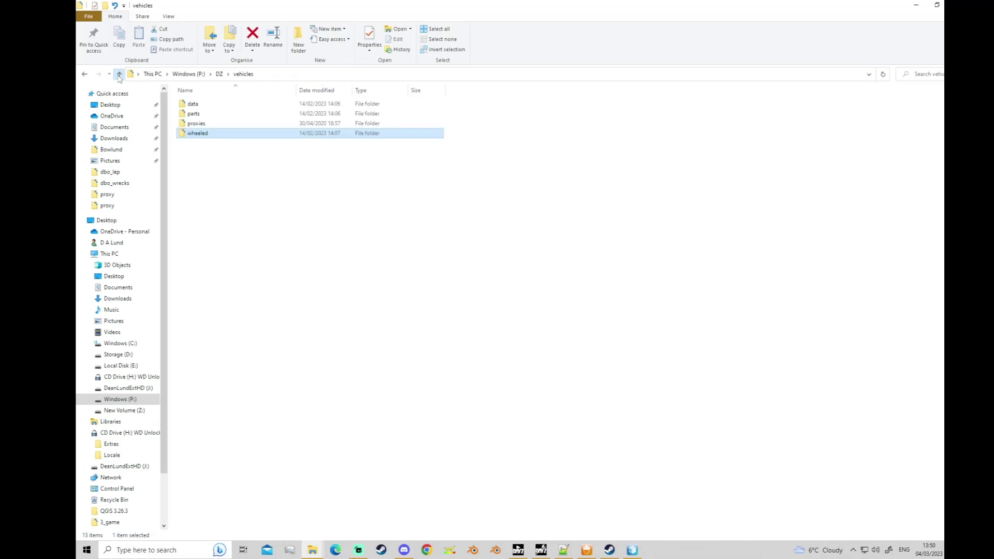
double_click(196, 105)
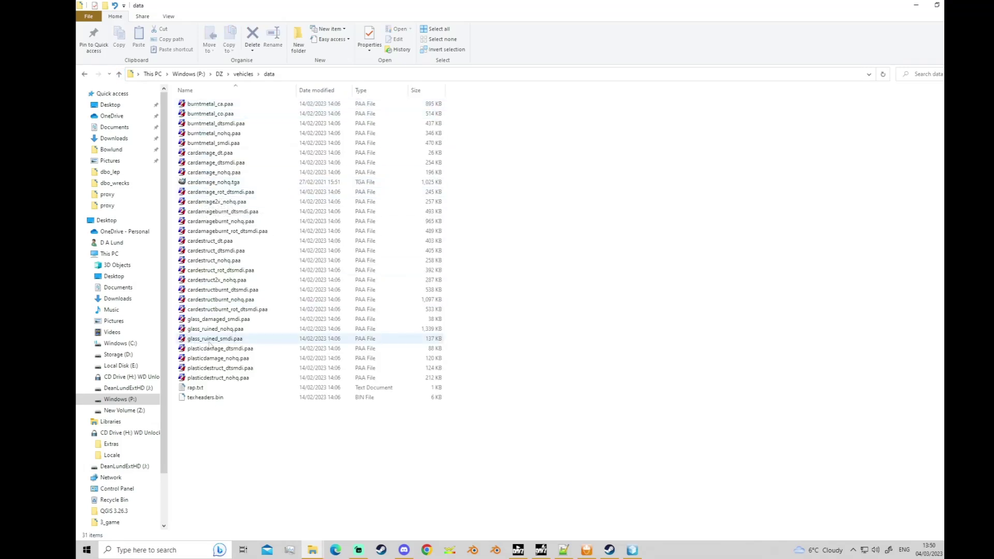
Open glass_ruined_nohq.paa in Texture Viewer, save a copy as glass_ruined_nohq.tga in the same folder, and close the viewer.
double_click(204, 330)
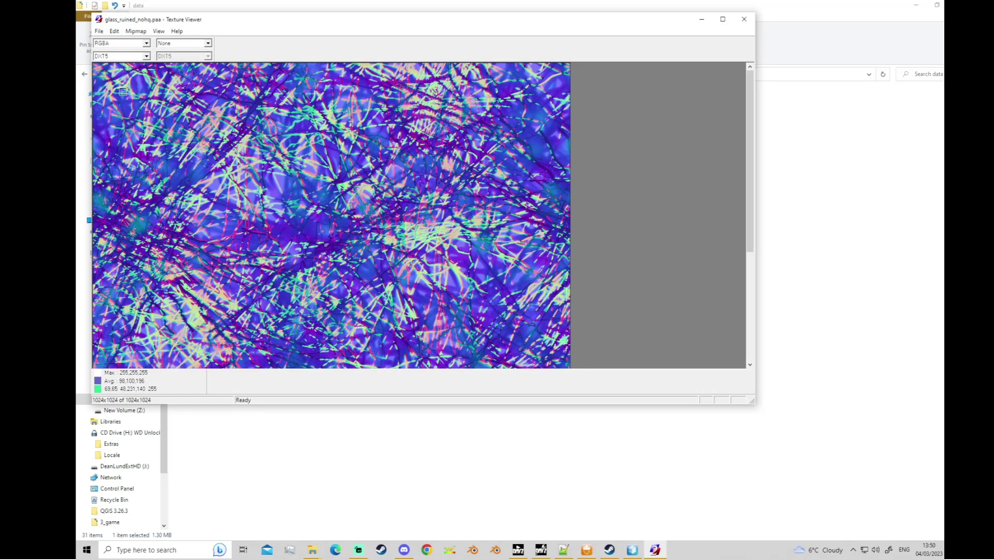
click(99, 31)
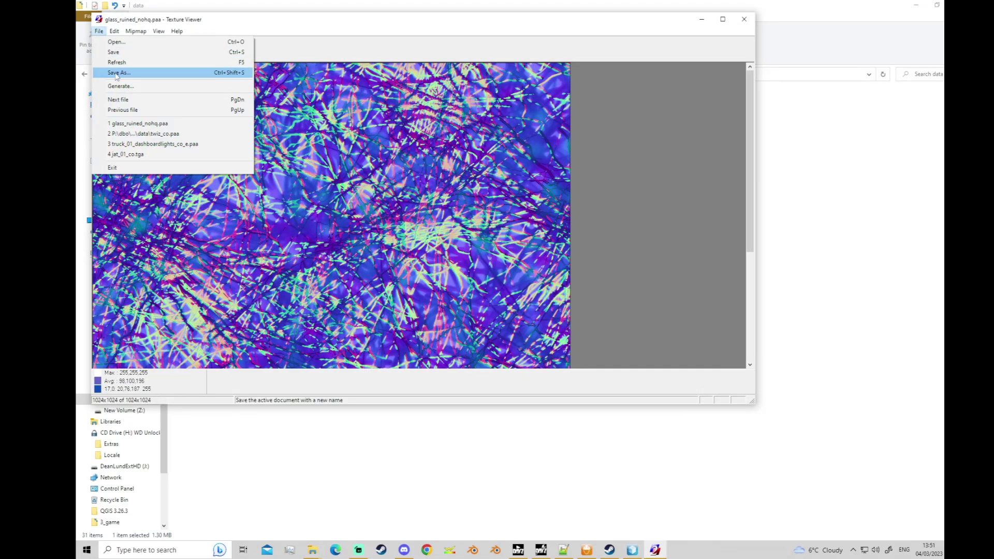
click(116, 76)
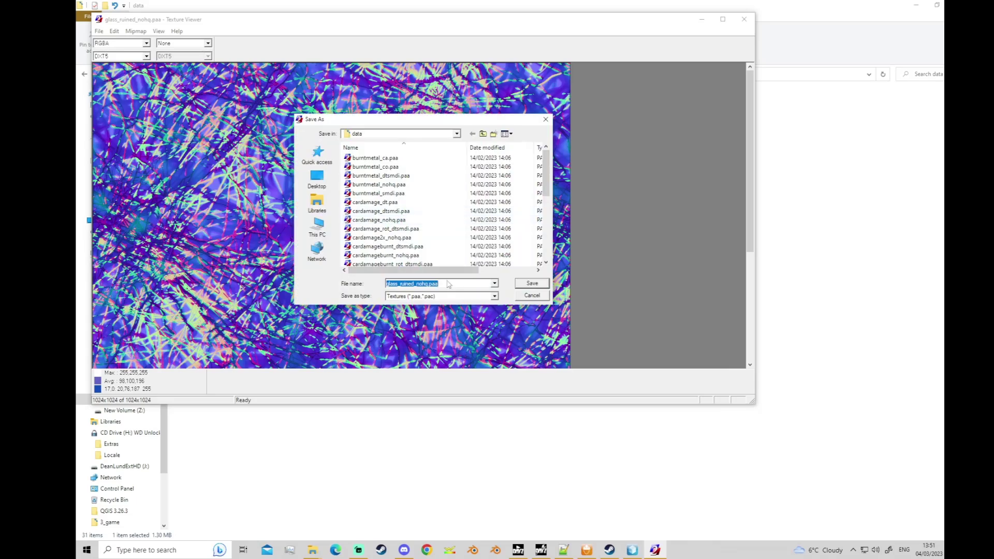
click(434, 284)
click(533, 283)
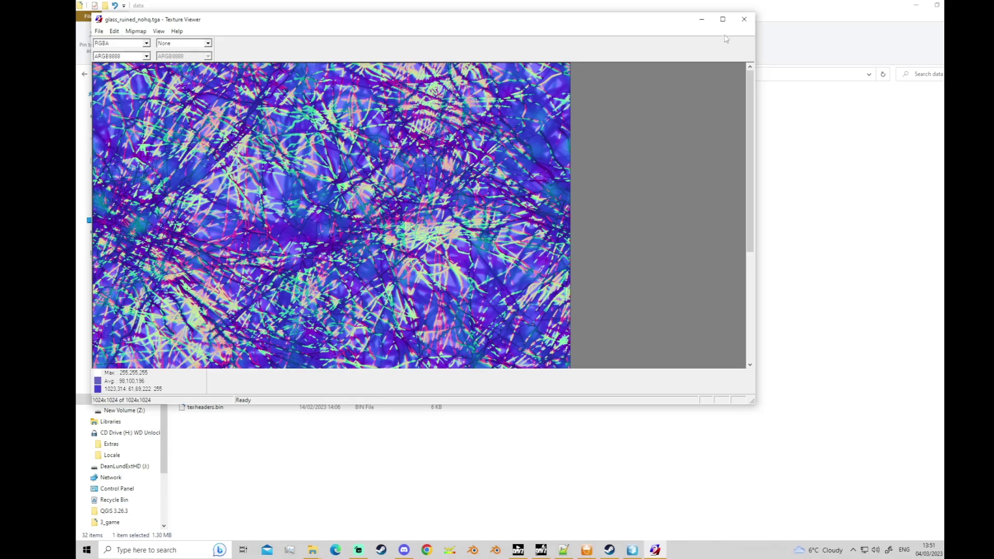
click(743, 19)
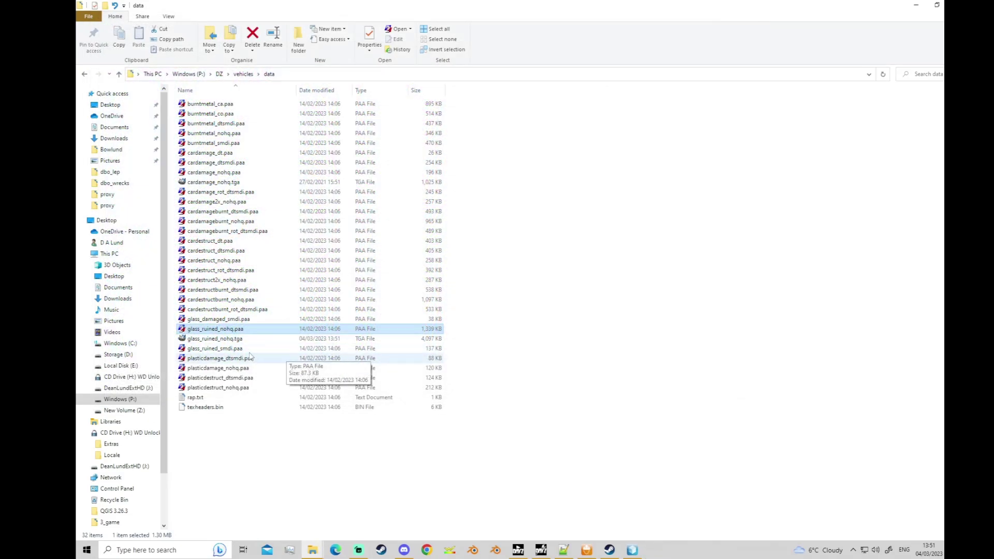
Switch to Object Builder and select the insidewindow named selection in the 0.000 LOD of the door model.
click(628, 477)
click(629, 551)
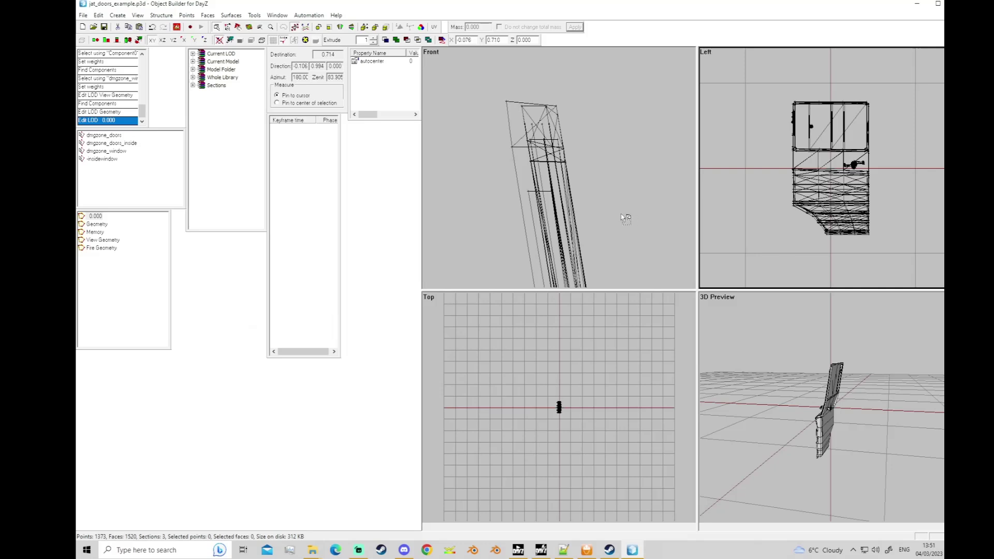
scroll(744, 209, up, 2)
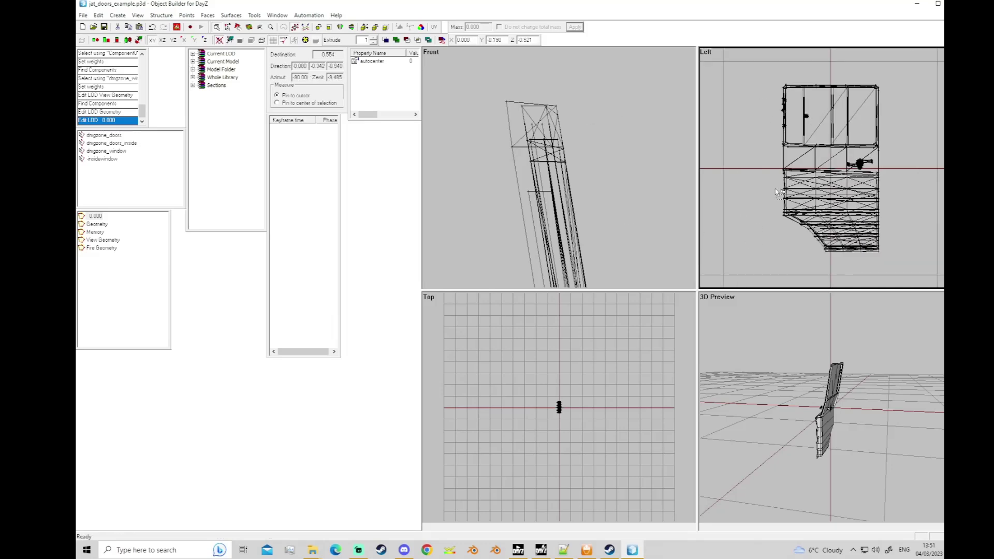
scroll(776, 192, down, 2)
click(102, 159)
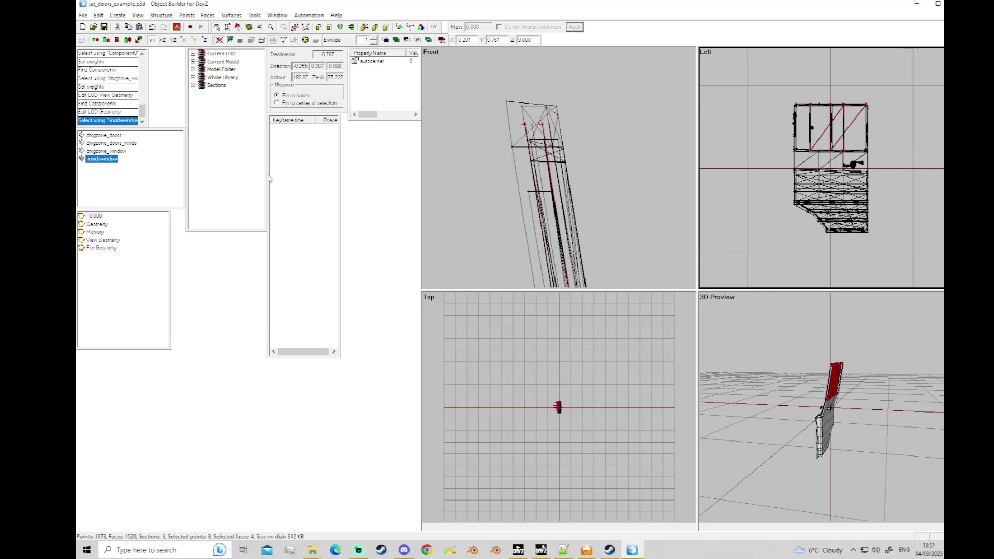
Open the face properties of the selected window faces, check their texture path, and start browsing for a replacement texture.
key(e)
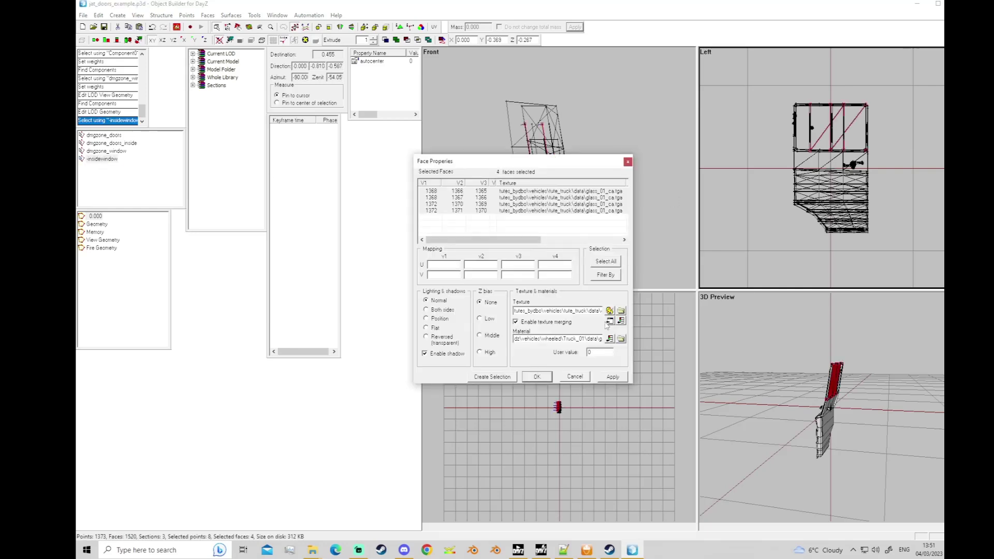
drag(589, 314, 643, 314)
drag(563, 310, 508, 311)
click(620, 311)
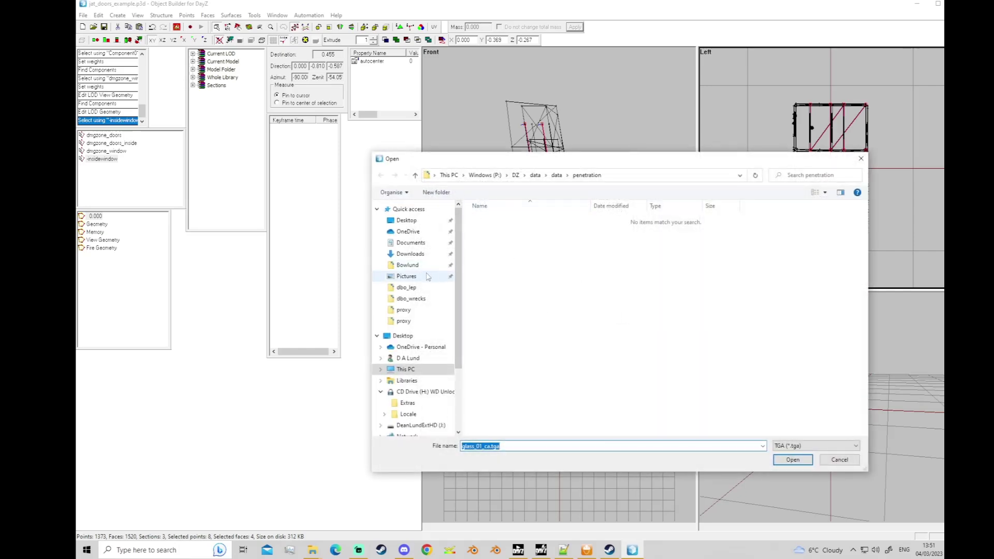
Assign glass_ruined_nohq.tga from the DZ\vehicles\data folder as the texture of the selected window faces.
click(415, 175)
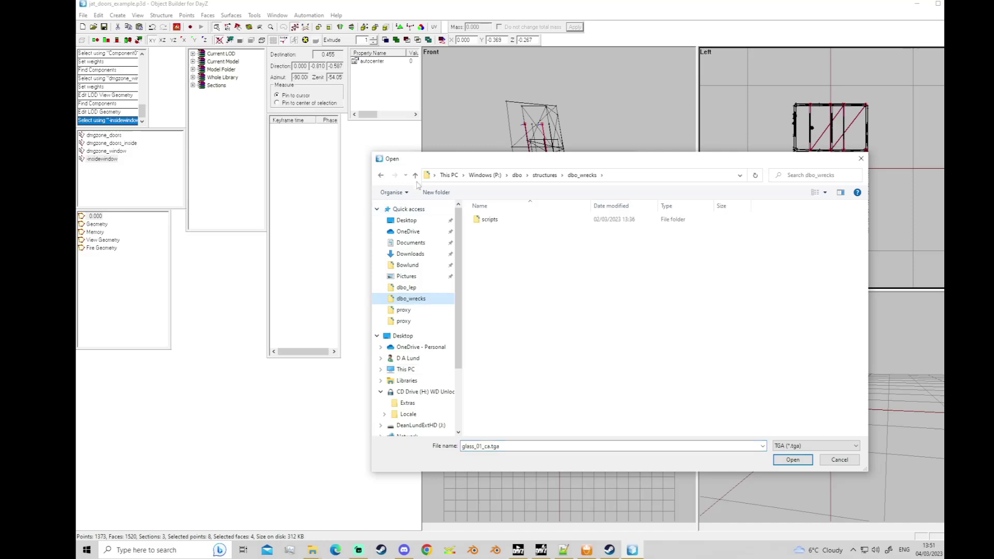
click(415, 175)
click(415, 175)
click(415, 174)
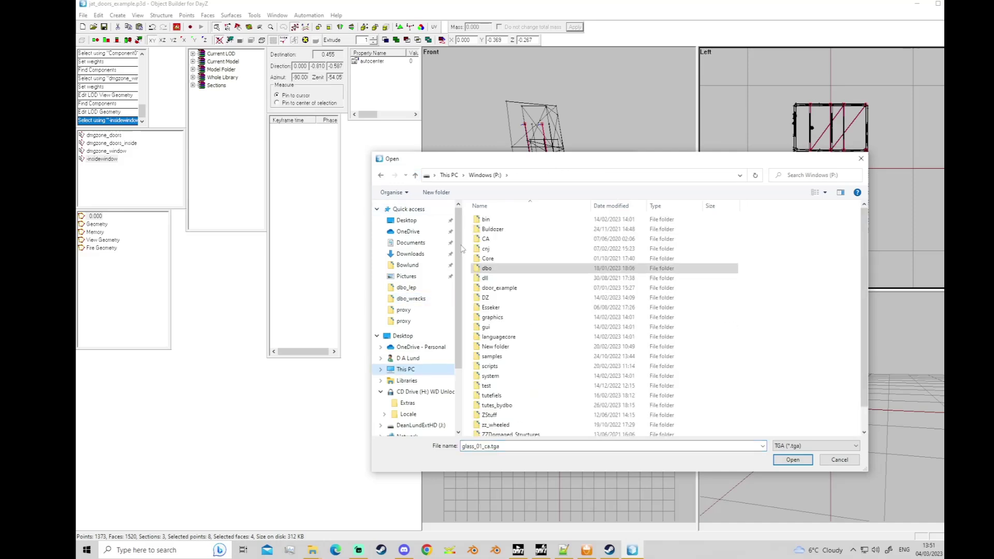
double_click(485, 297)
scroll(509, 385, down, 3)
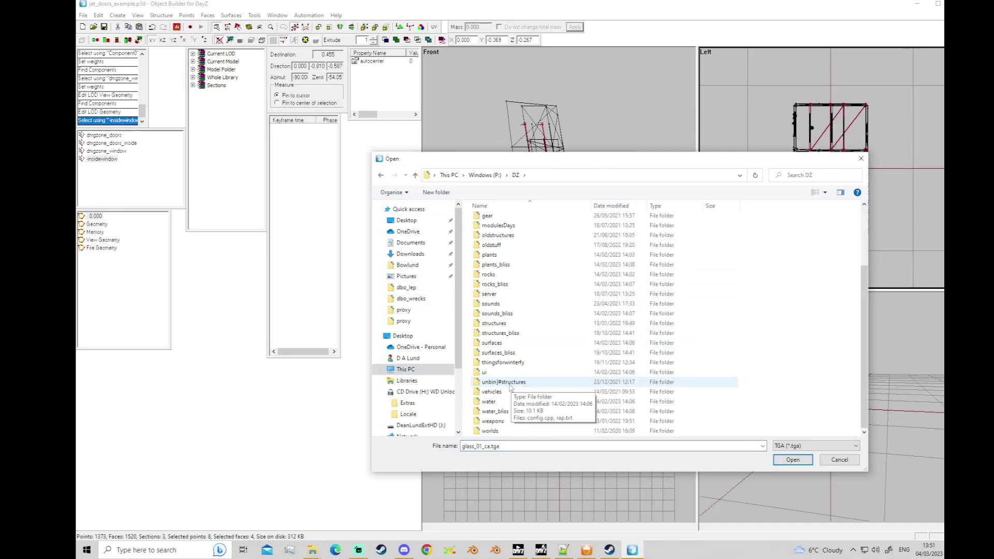
click(492, 393)
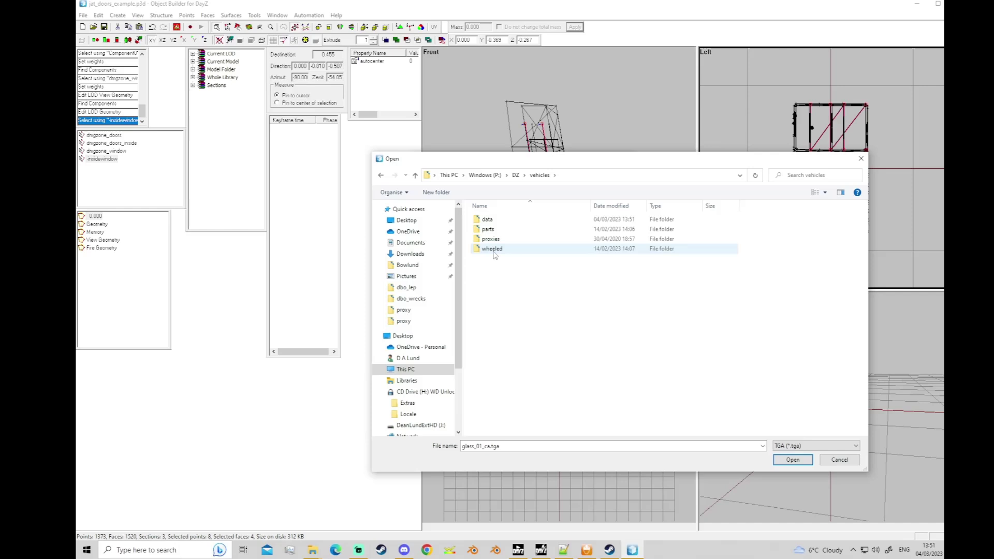
double_click(488, 220)
click(496, 229)
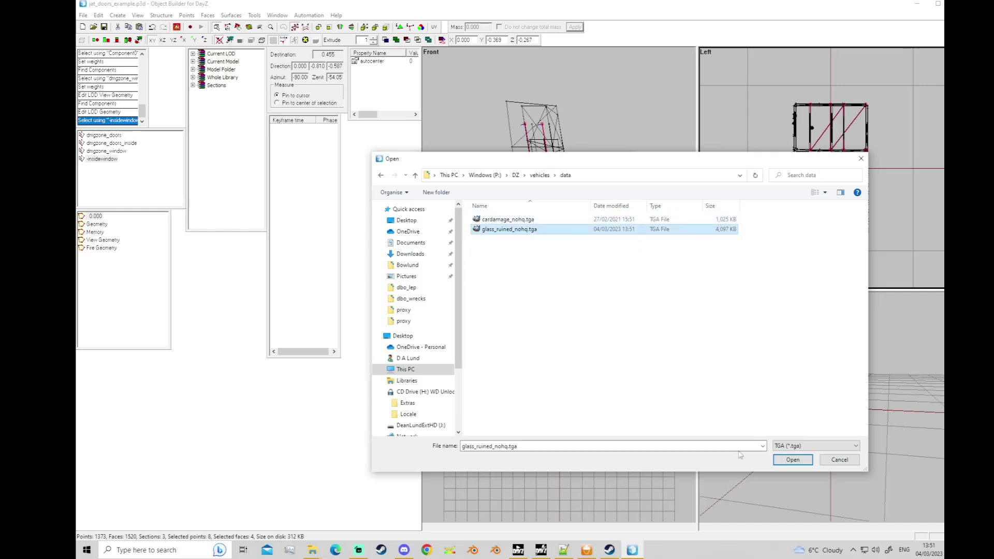
click(792, 460)
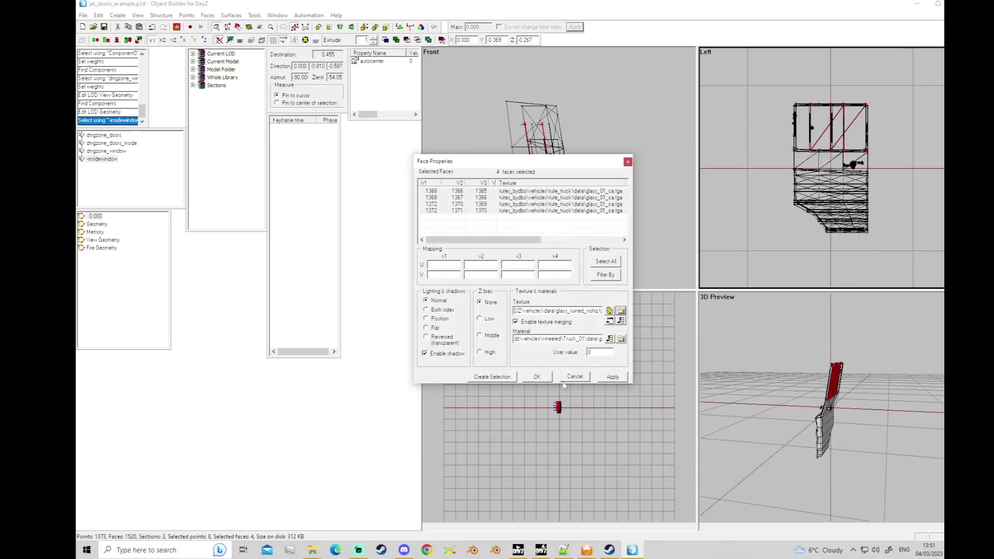
click(537, 377)
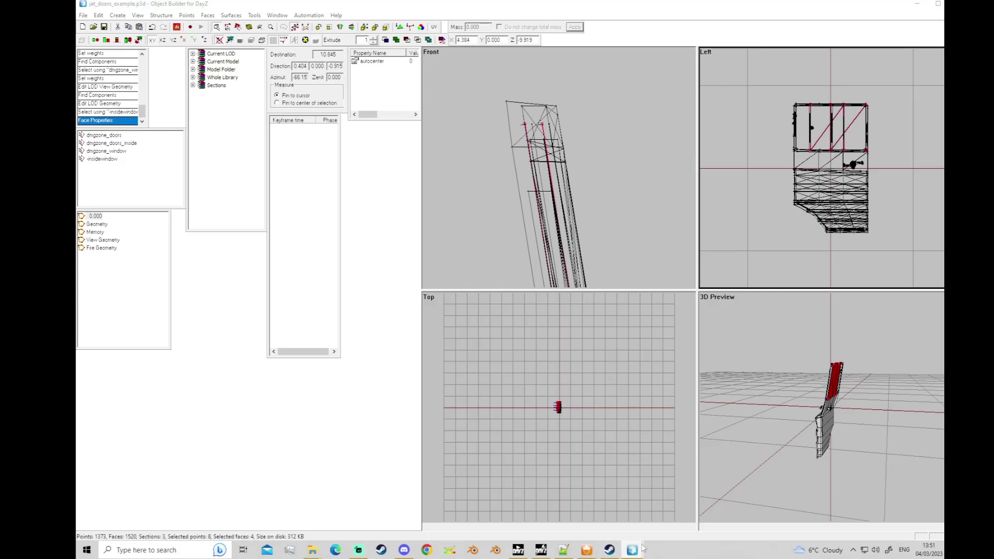
Bring up the UV Editor and filter the UVs by the main texture glass_ruined_nohq.tga.
mouse_move(634, 549)
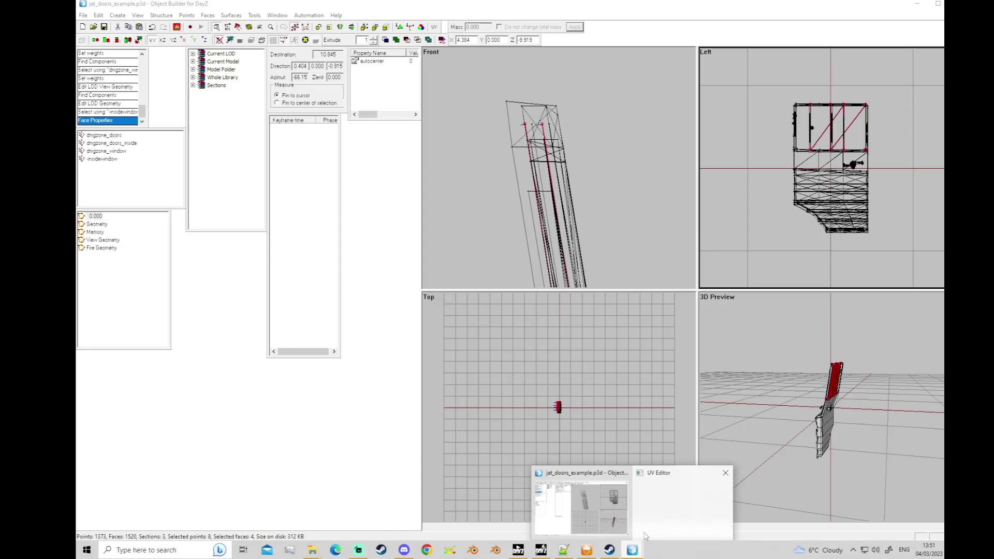
right_click(673, 511)
click(712, 486)
scroll(342, 326, down, 2)
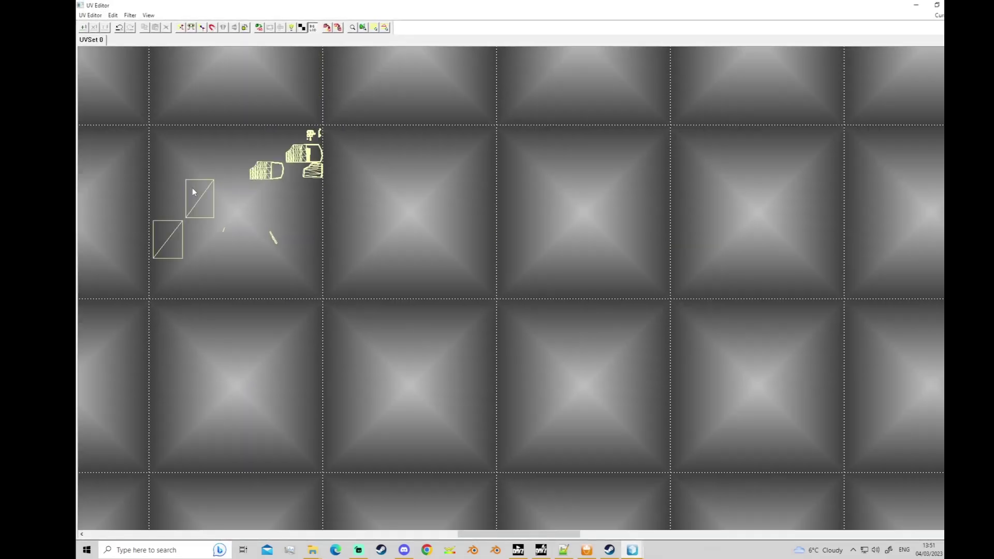
click(131, 15)
mouse_move(168, 45)
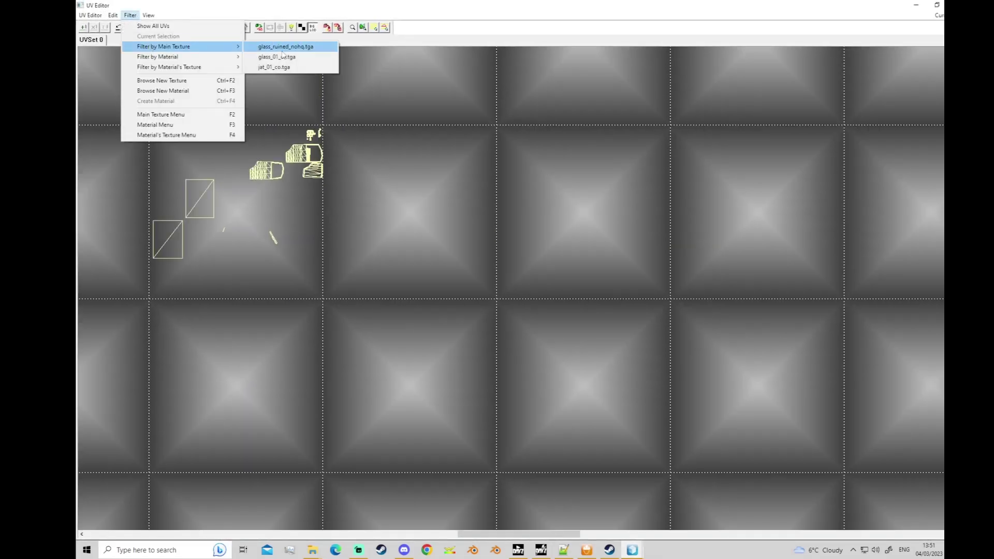
click(282, 47)
scroll(319, 150, down, 6)
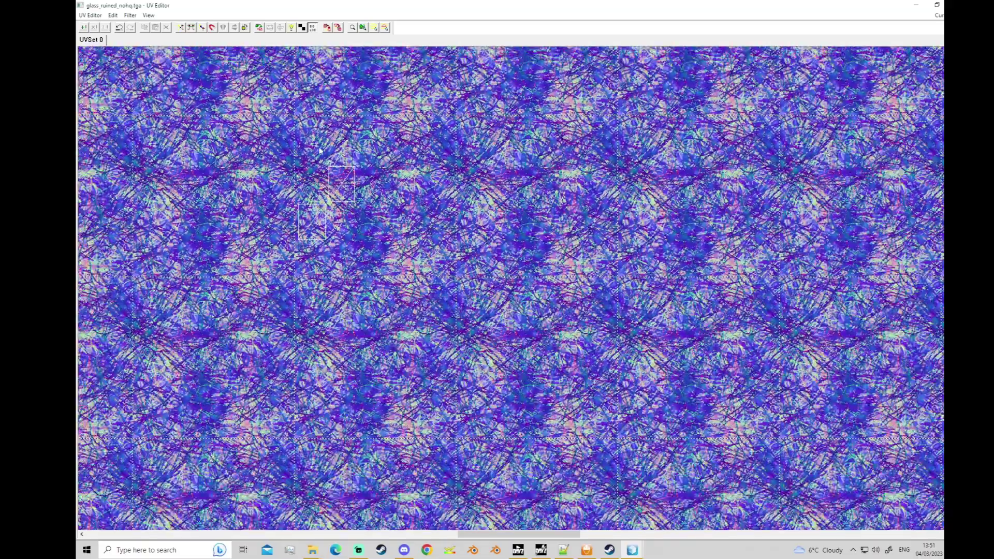
Select both window UV islands and scale them up together to span about the full width of one texture tile.
scroll(295, 179, down, 2)
drag(260, 148, 351, 248)
scroll(334, 217, up, 3)
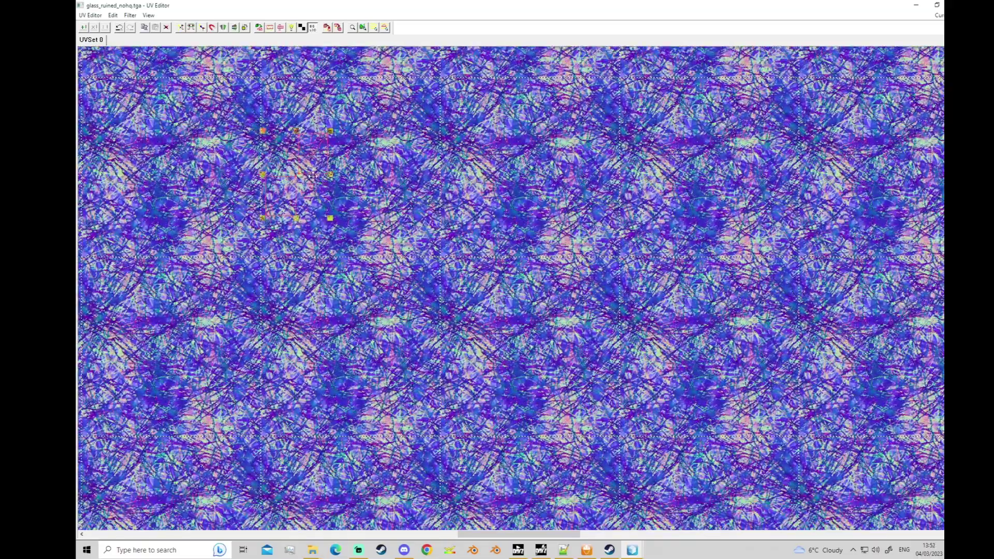
scroll(313, 189, down, 4)
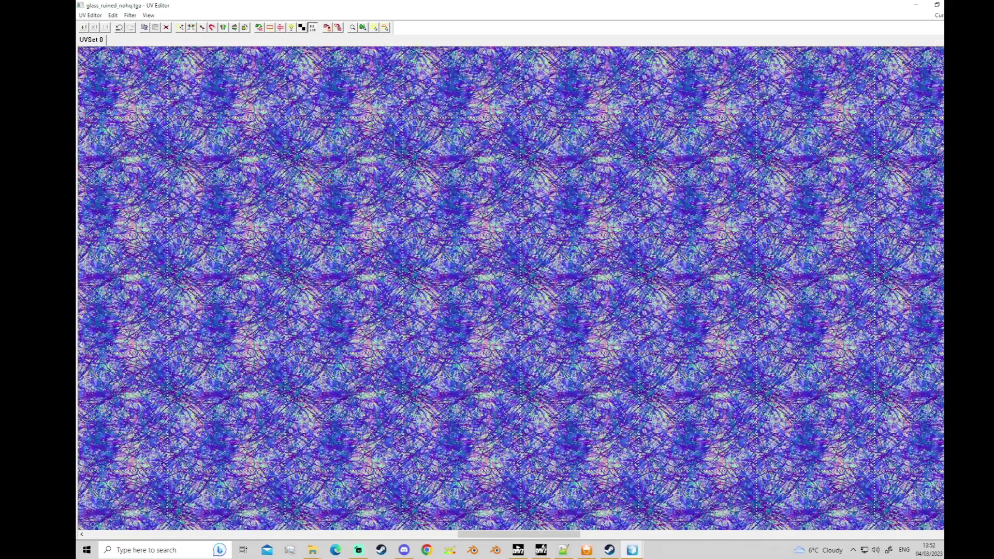
scroll(406, 117, up, 2)
scroll(402, 119, up, 2)
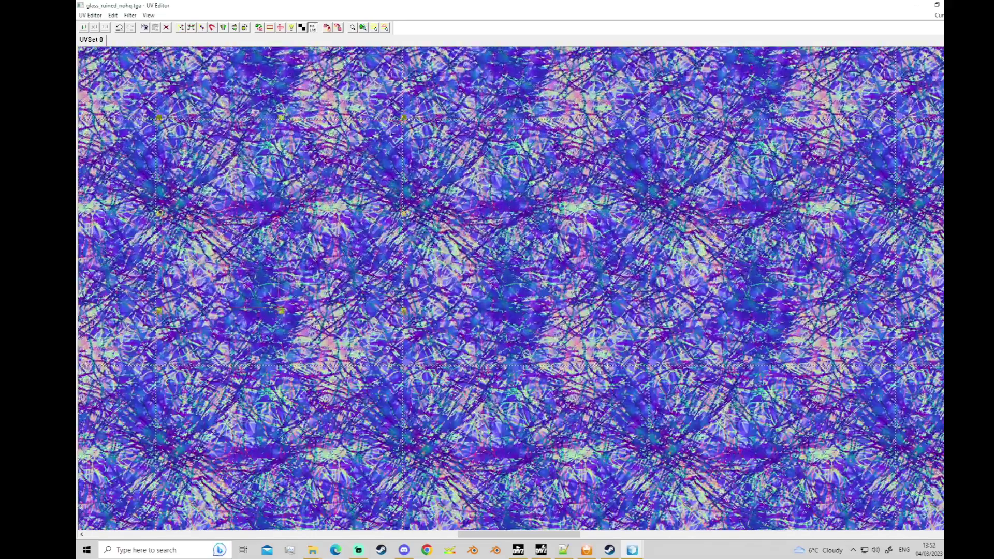
scroll(272, 214, down, 3)
scroll(259, 227, down, 1)
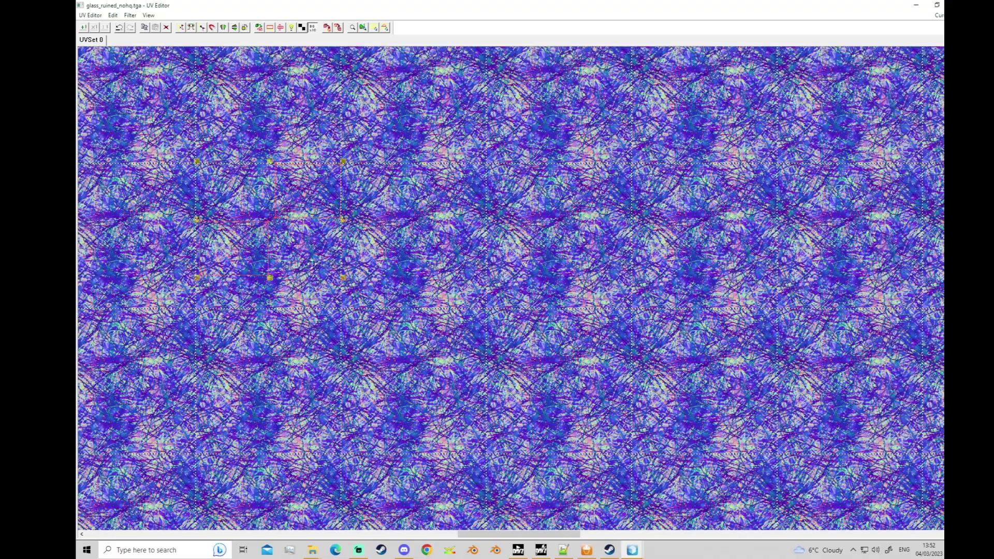
click(439, 266)
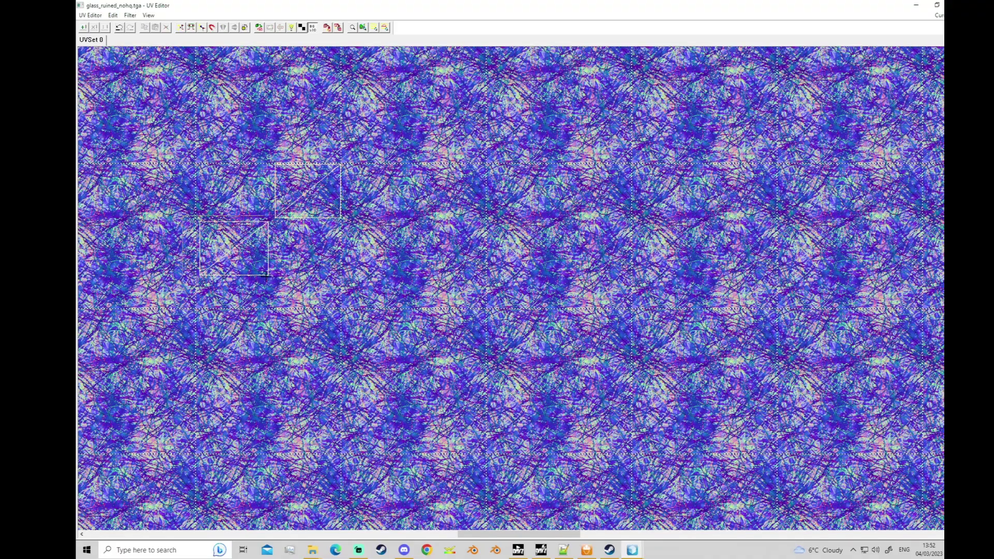
Move the lower window UV island onto the upper one so that the two islands overlap.
drag(265, 277, 281, 283)
drag(226, 239, 292, 162)
scroll(300, 180, up, 5)
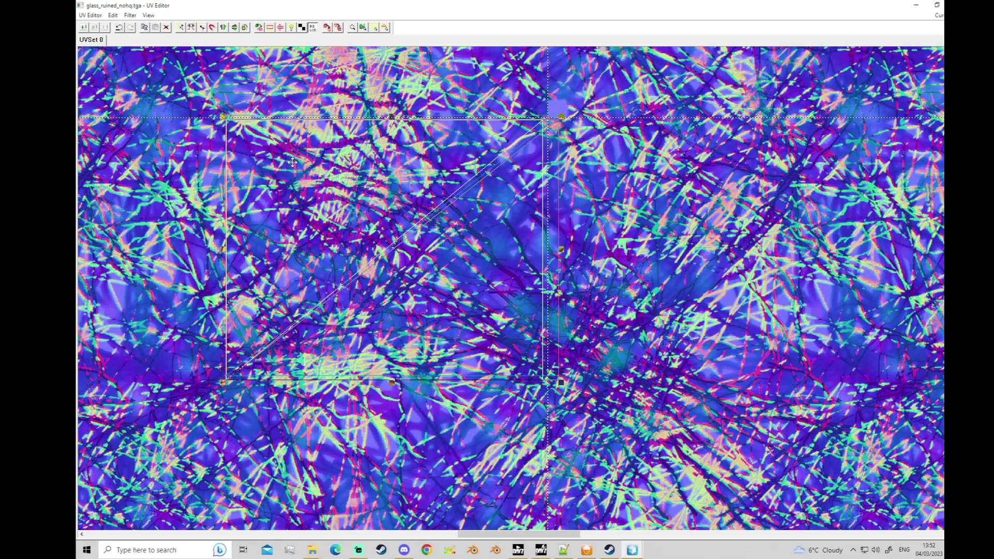
scroll(284, 181, down, 5)
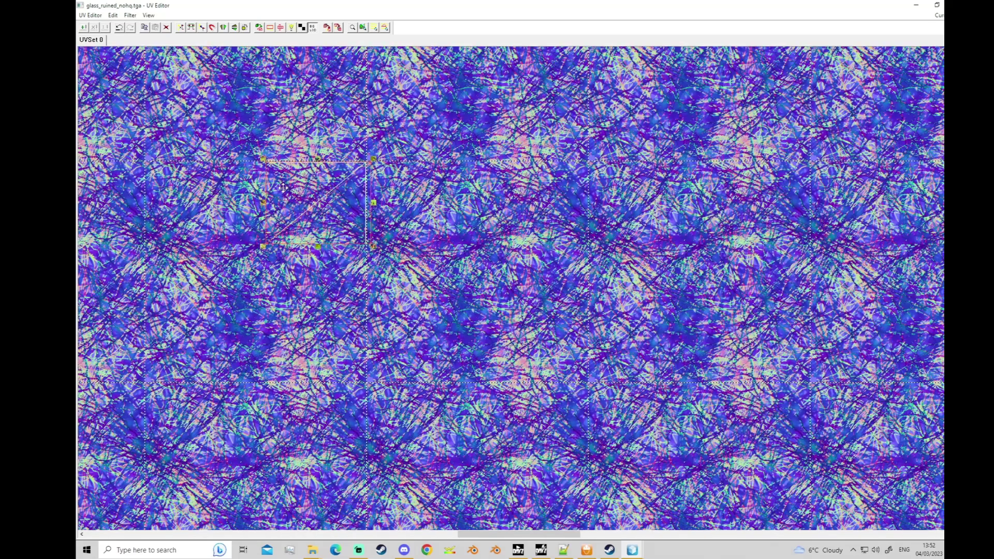
Scale the two overlapping window UV islands to fill one whole texture tile, trim their width to the tile edge, and deselect them.
drag(240, 141, 425, 299)
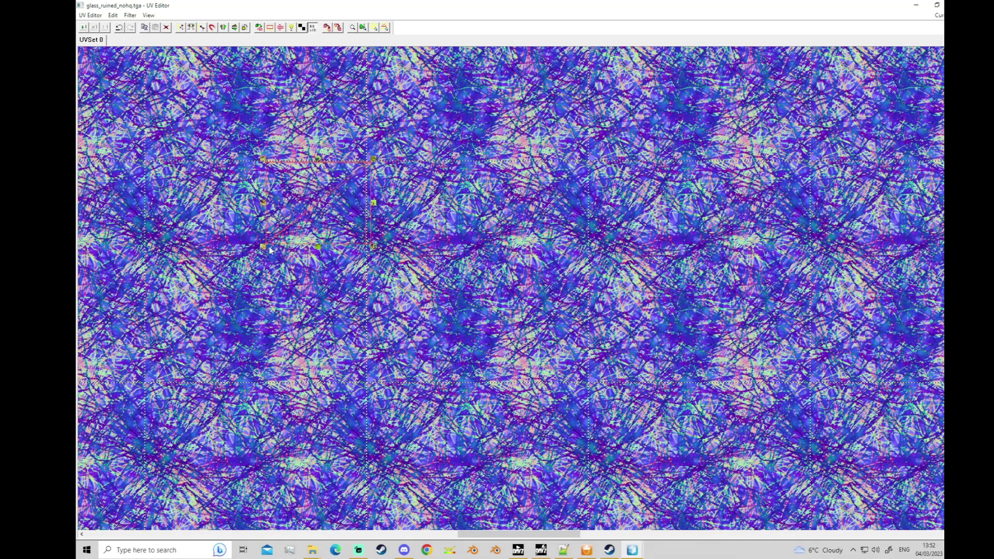
drag(264, 247, 145, 383)
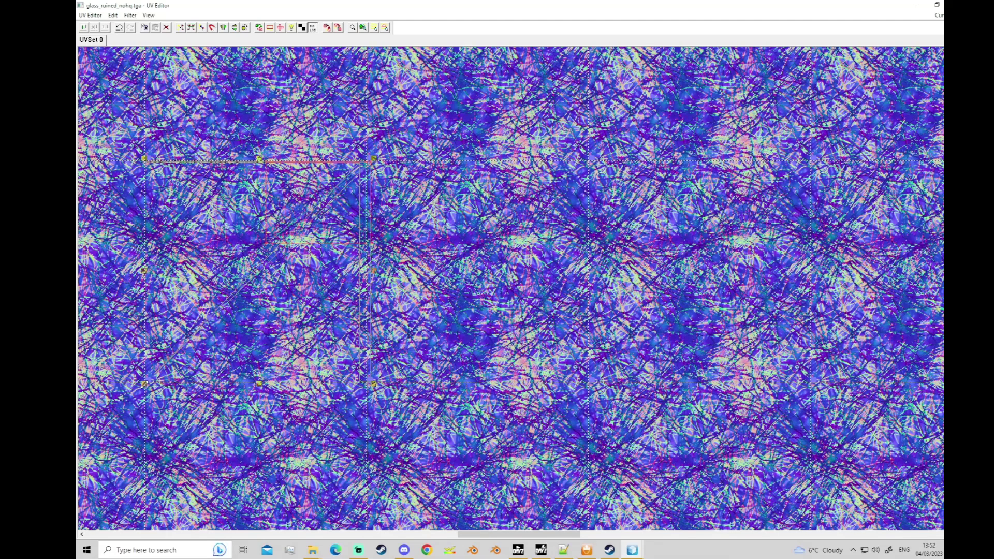
scroll(234, 350, down, 2)
scroll(235, 349, up, 2)
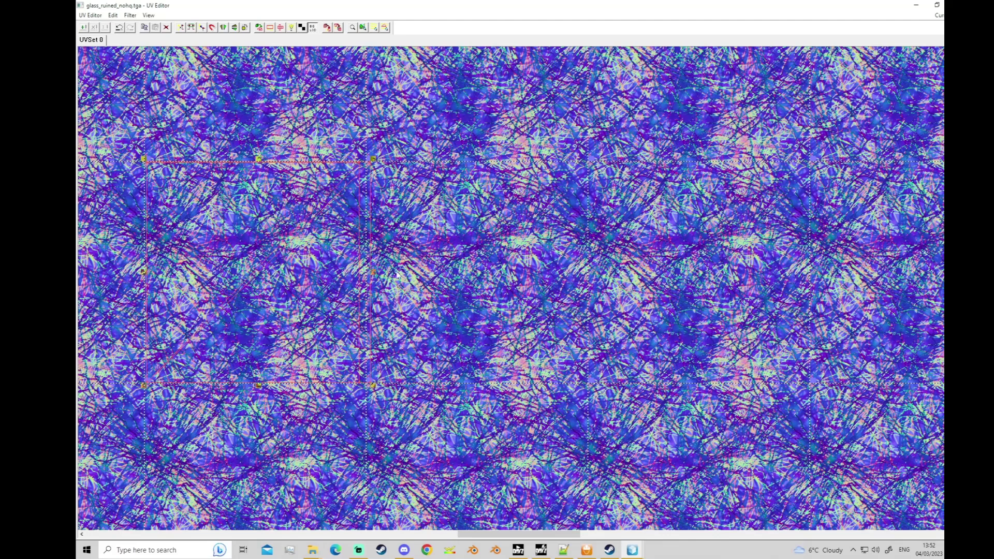
scroll(409, 237, up, 1)
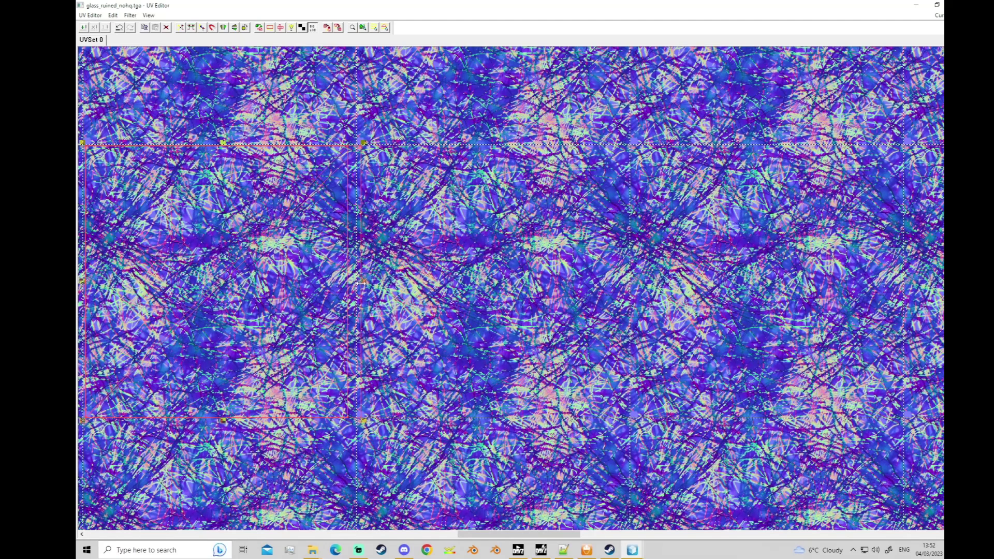
drag(360, 282, 354, 282)
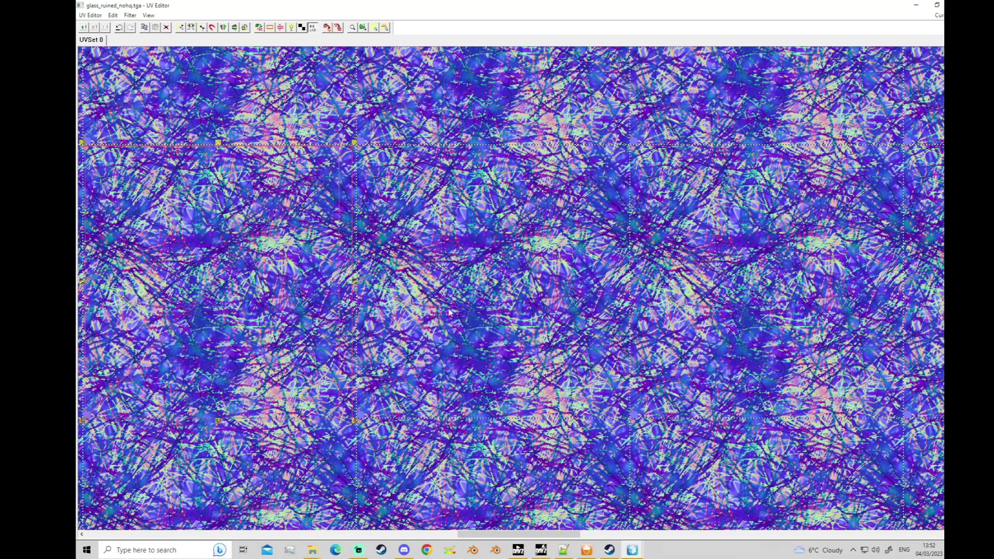
scroll(433, 326, down, 2)
click(441, 261)
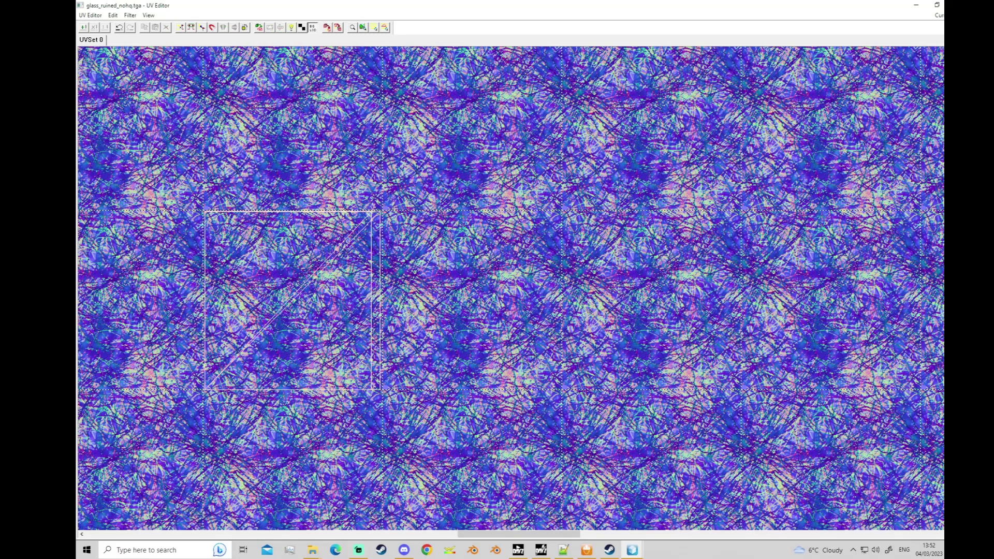
Close the UV Editor, open the face properties of the selected window faces, and start browsing for a texture.
click(957, 5)
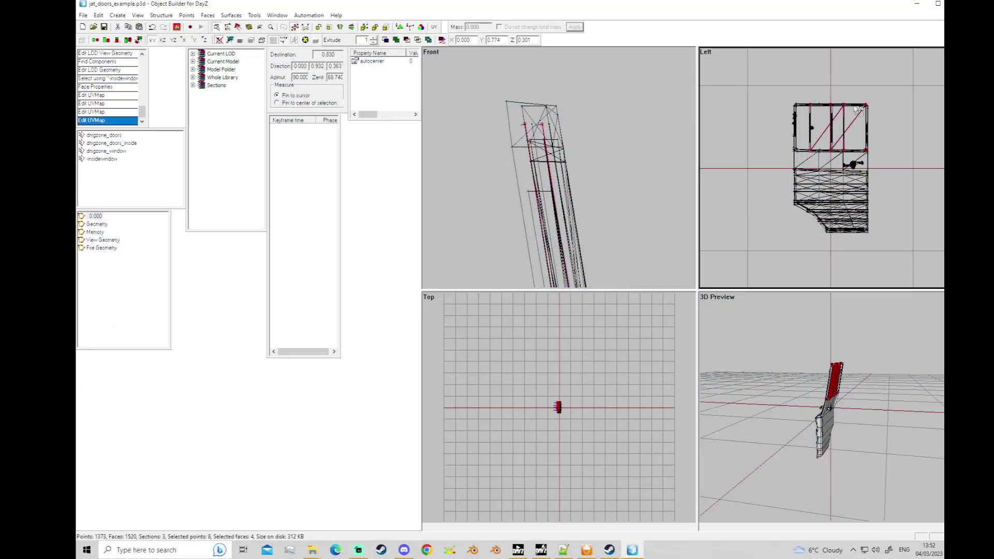
key(e)
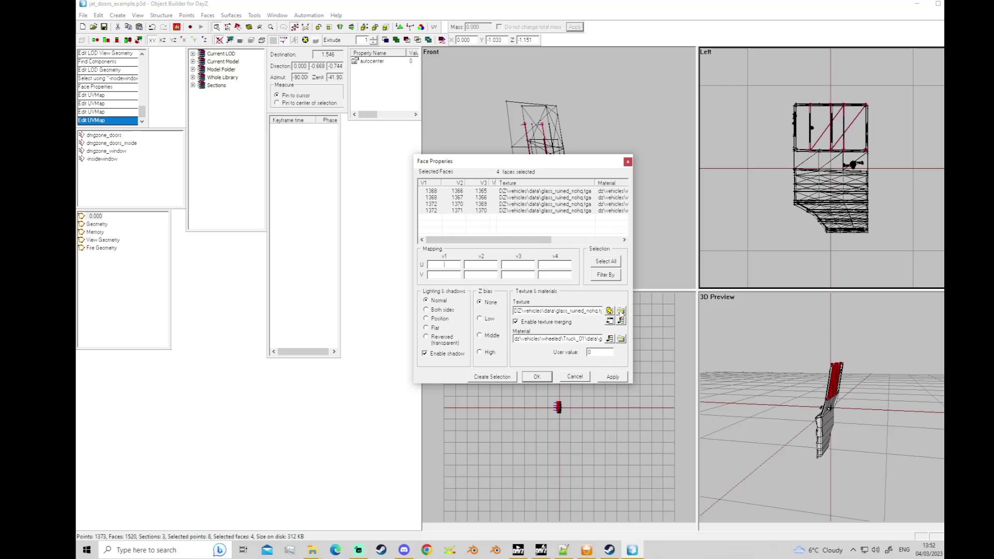
click(621, 311)
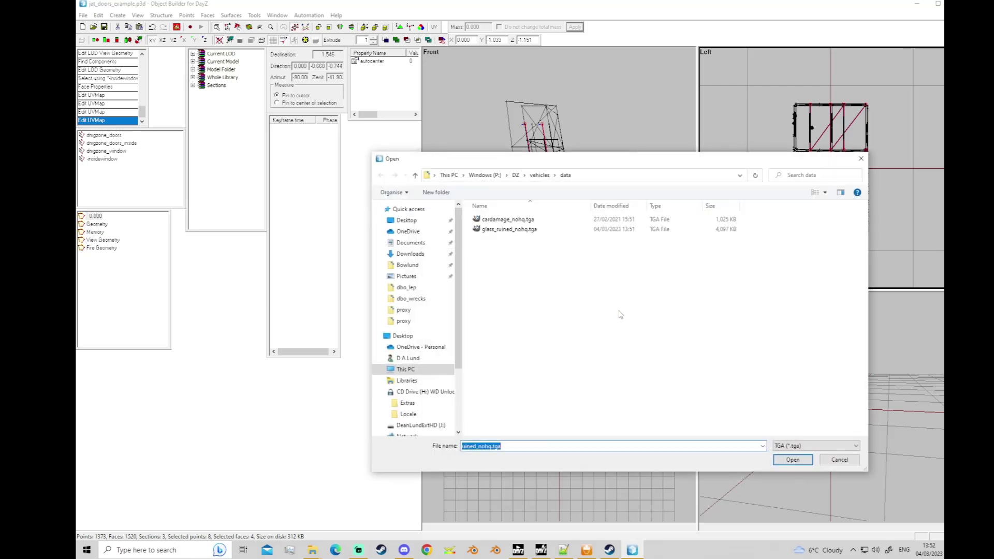
Browse to the tutes_bydbo\vehicles\tute_truck\data folder on the P: drive.
click(418, 299)
click(415, 176)
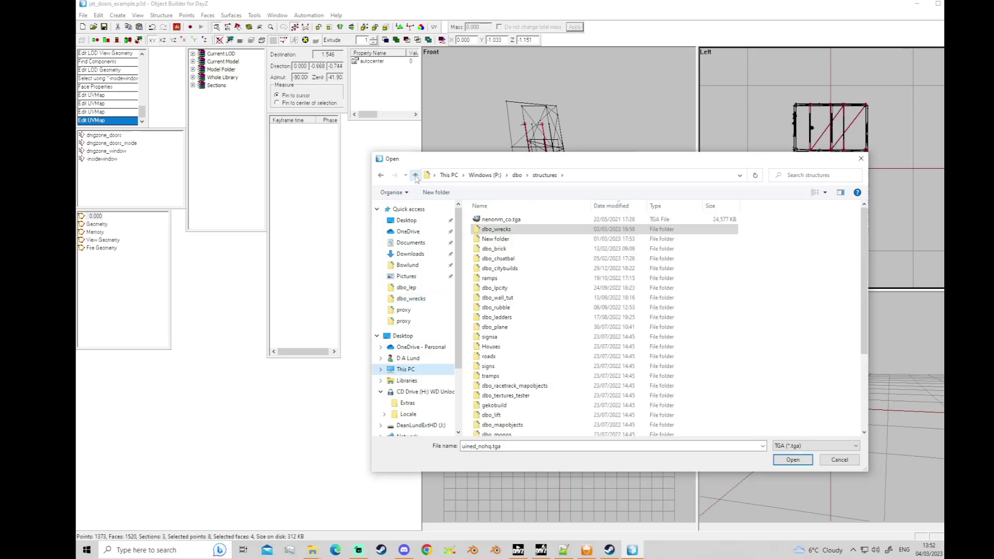
click(415, 176)
double_click(495, 296)
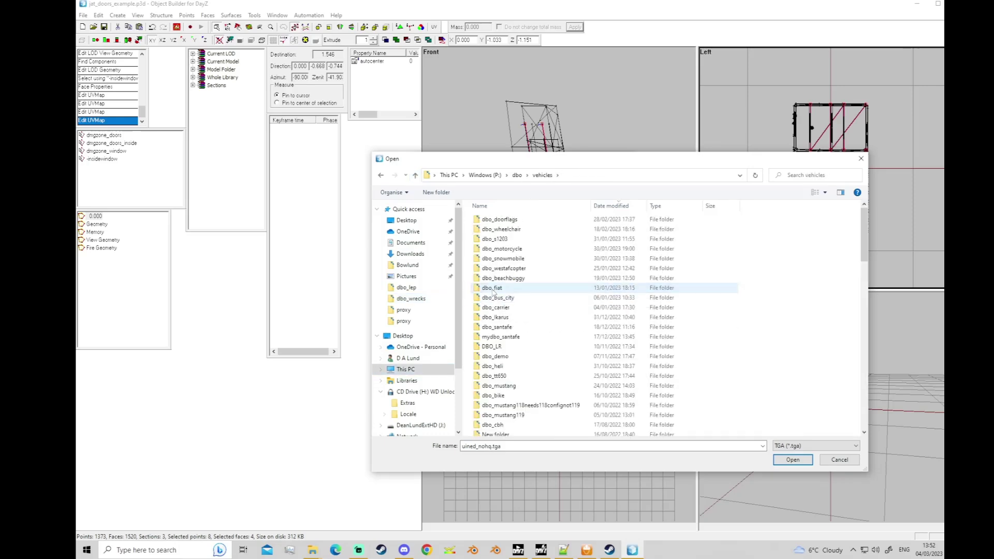
click(415, 176)
click(415, 176)
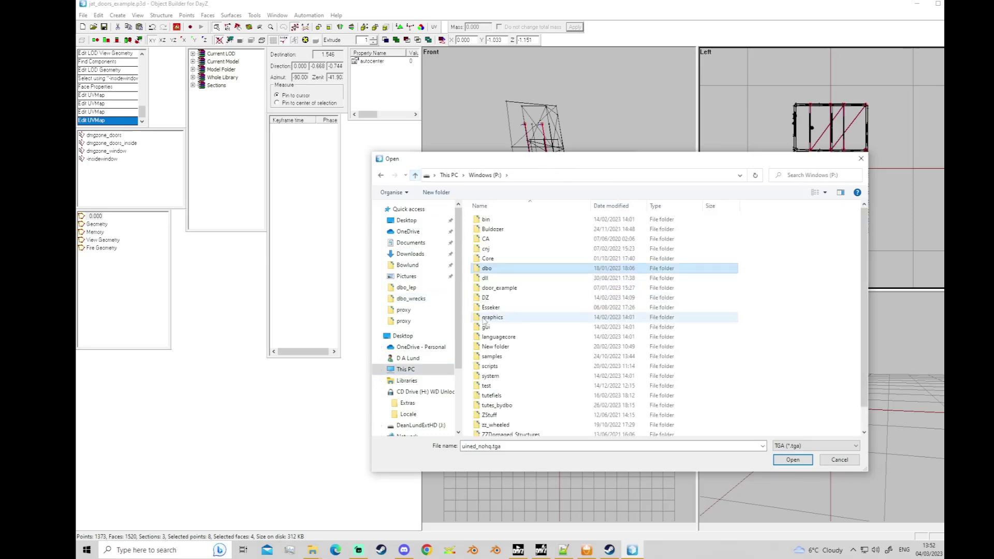
scroll(484, 321, down, 1)
double_click(497, 384)
click(492, 221)
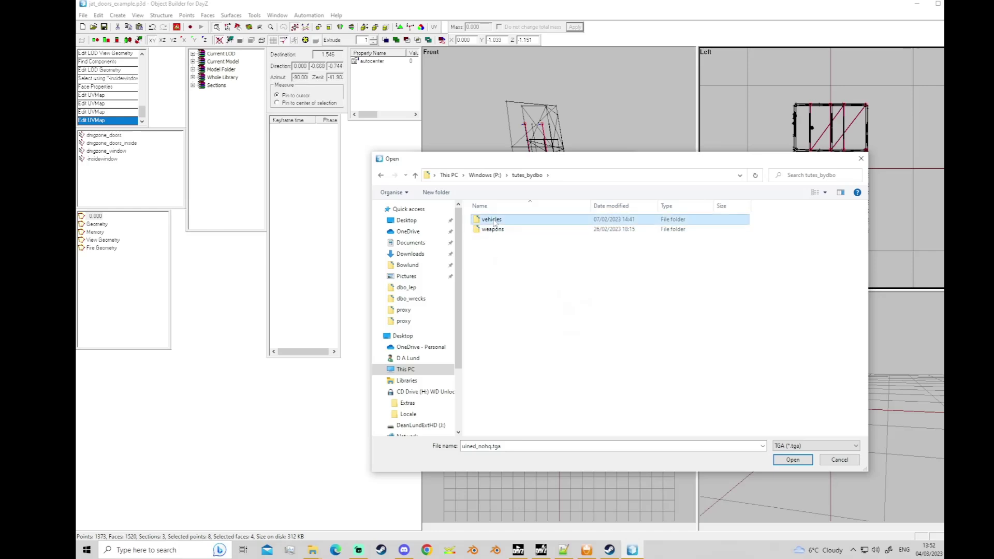
double_click(492, 220)
double_click(492, 220)
double_click(494, 221)
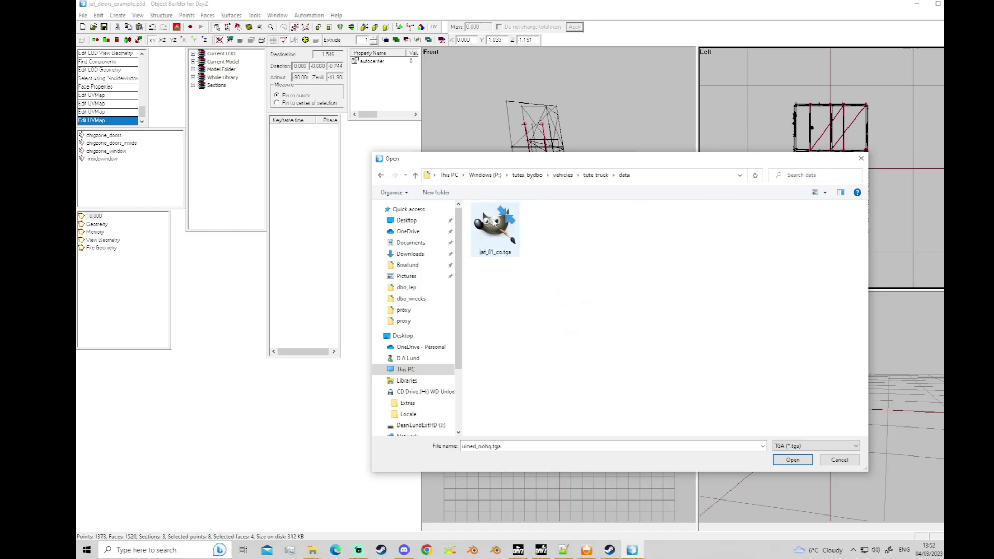
List the Pac & Paa files and apply glass_01_ca.paa as the texture of the selected window faces.
click(815, 445)
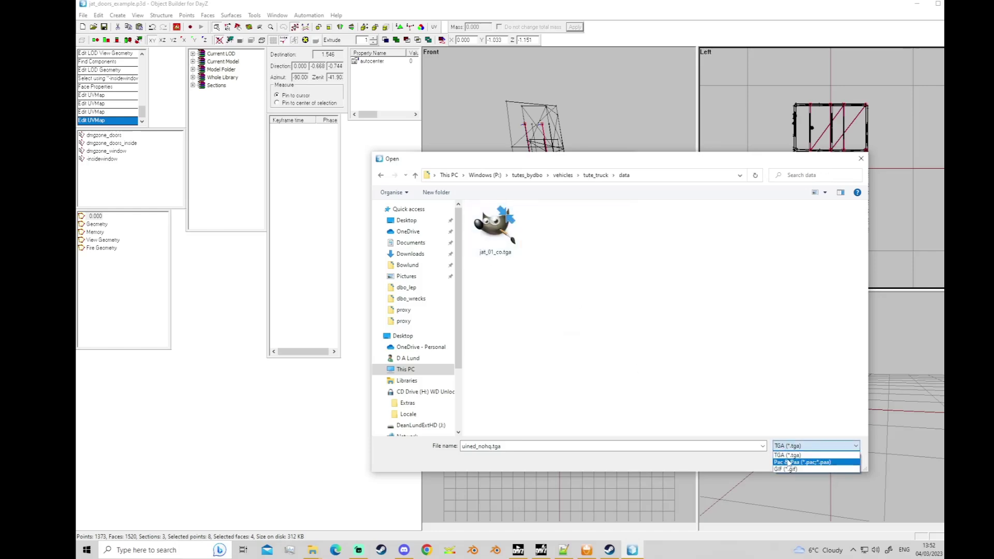
click(789, 460)
click(495, 226)
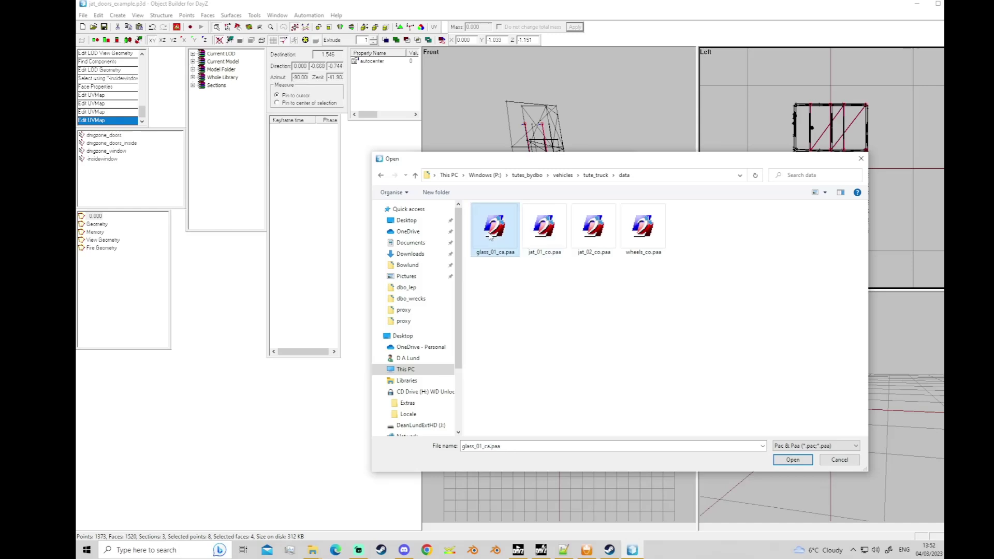
click(793, 460)
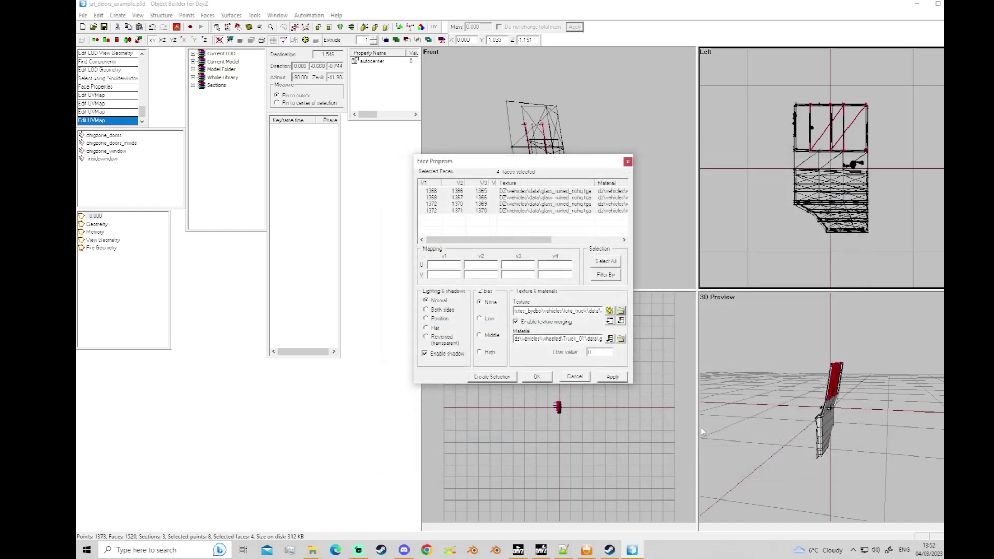
click(611, 377)
click(554, 379)
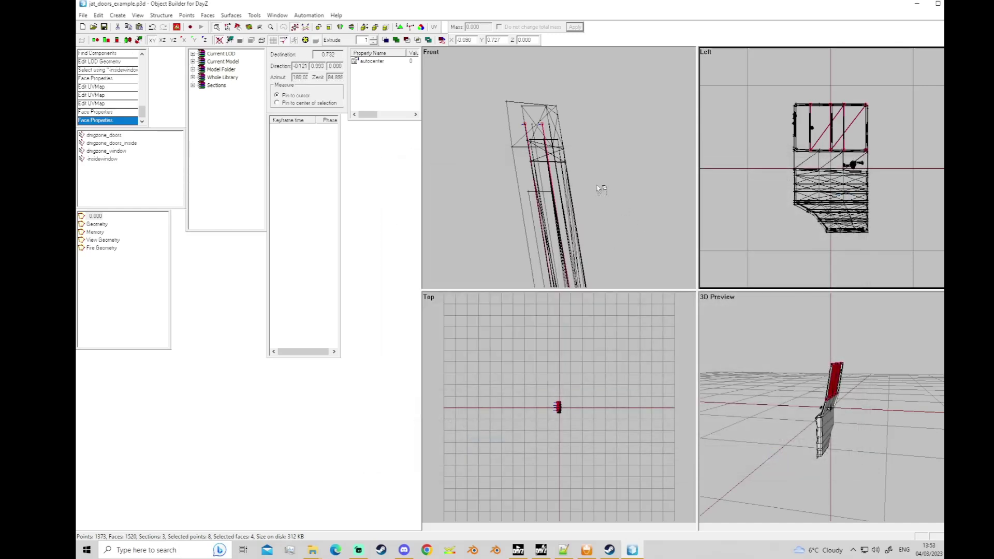
Clear the selection, select the insidewindow named selection again, and examine its faces in the front view.
click(771, 213)
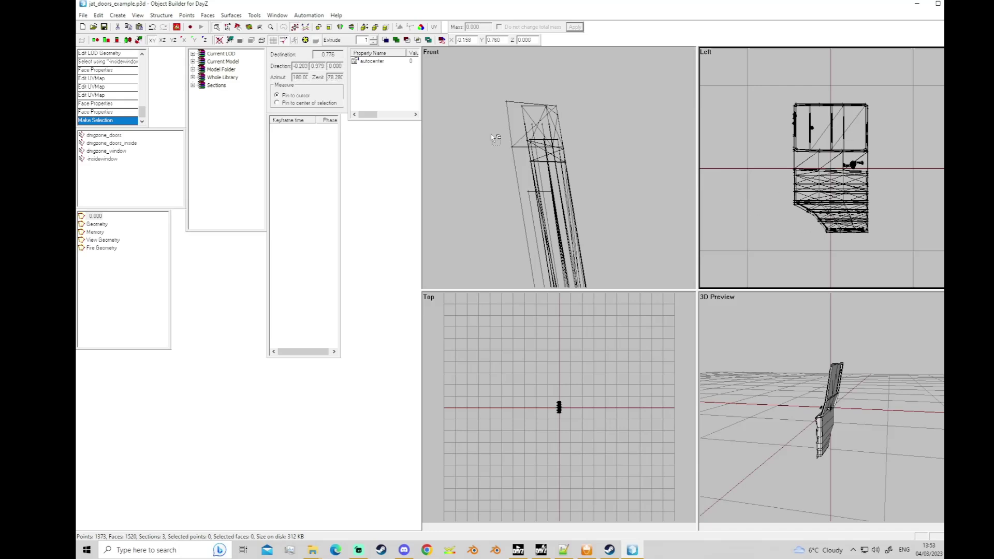
click(609, 162)
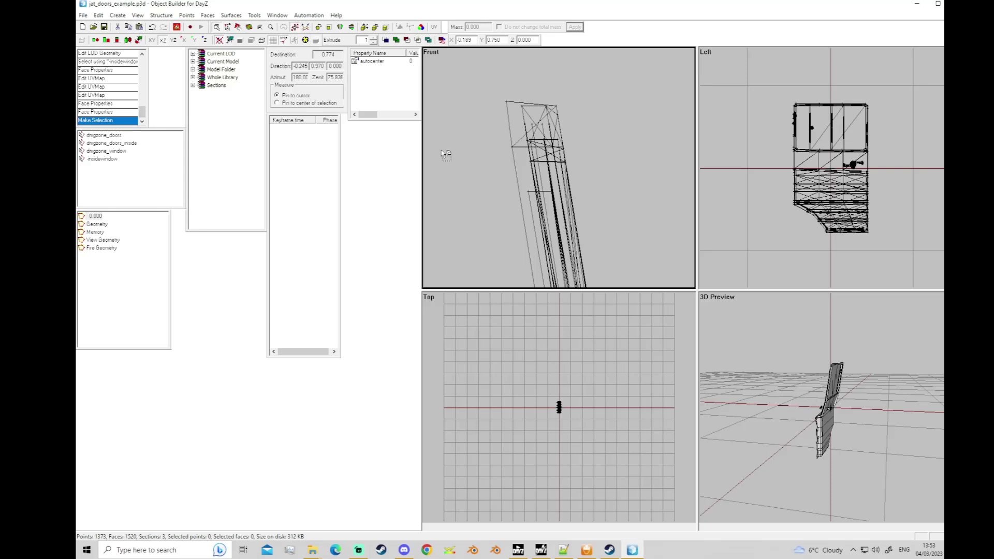
scroll(489, 195, down, 3)
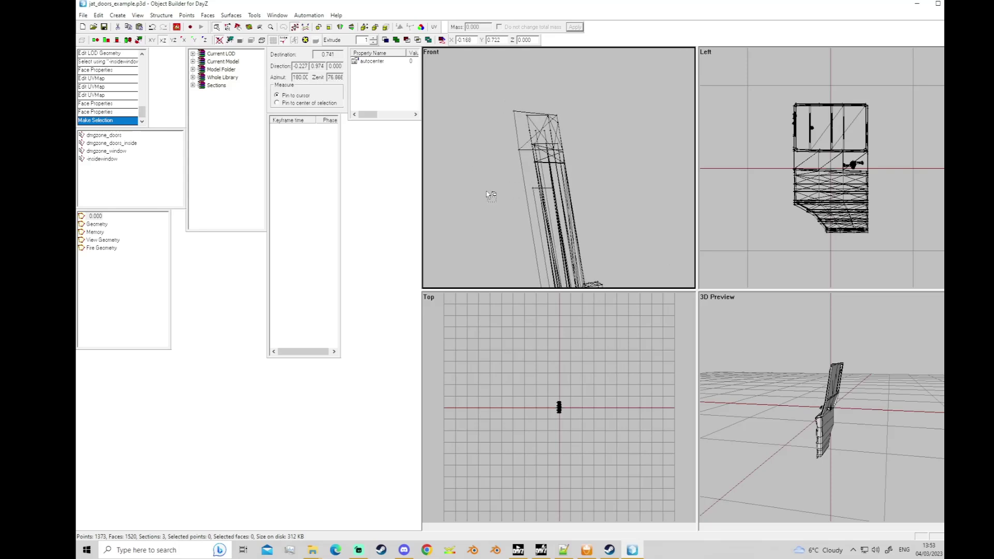
click(103, 159)
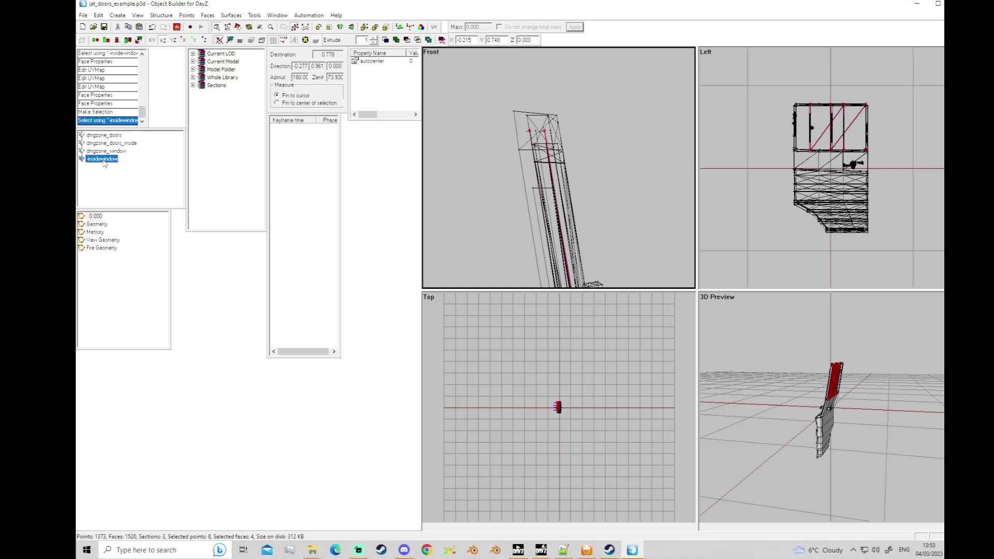
right_drag(467, 214, 478, 217)
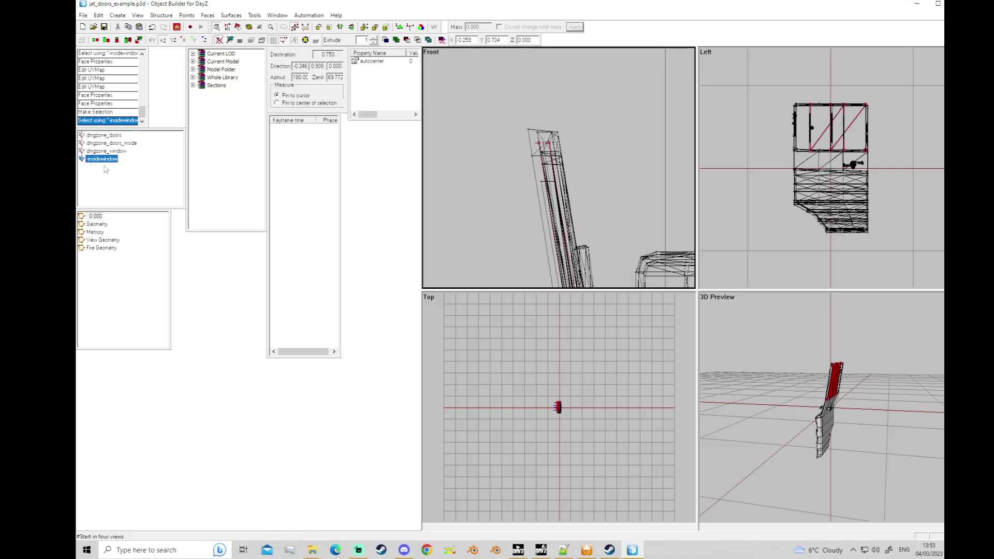
Duplicate the 0.000 LOD of the door model.
right_click(83, 213)
click(95, 218)
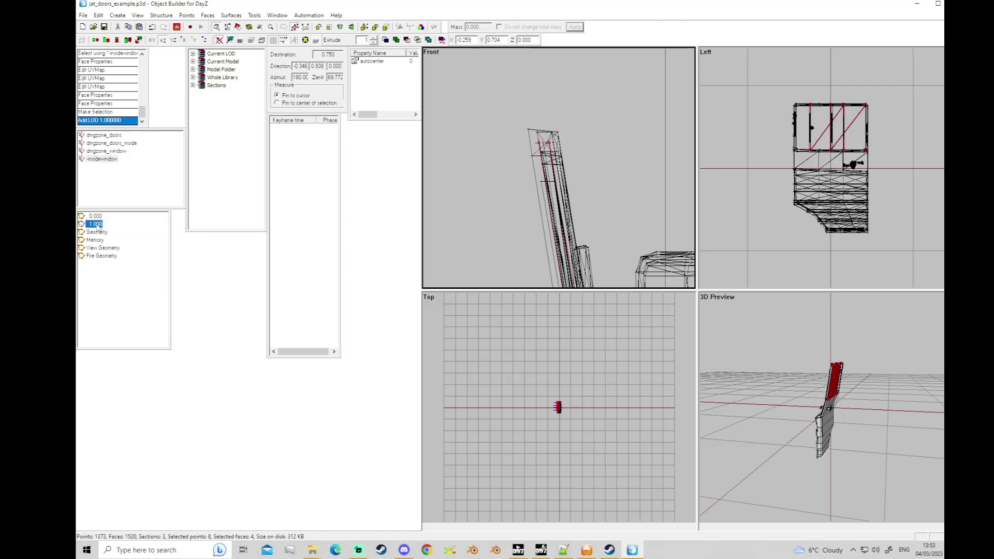
Paste the window faces into the 1.000 LOD and delete the dmgzone_window faces from the 0.000 LOD.
key(ctrl+v)
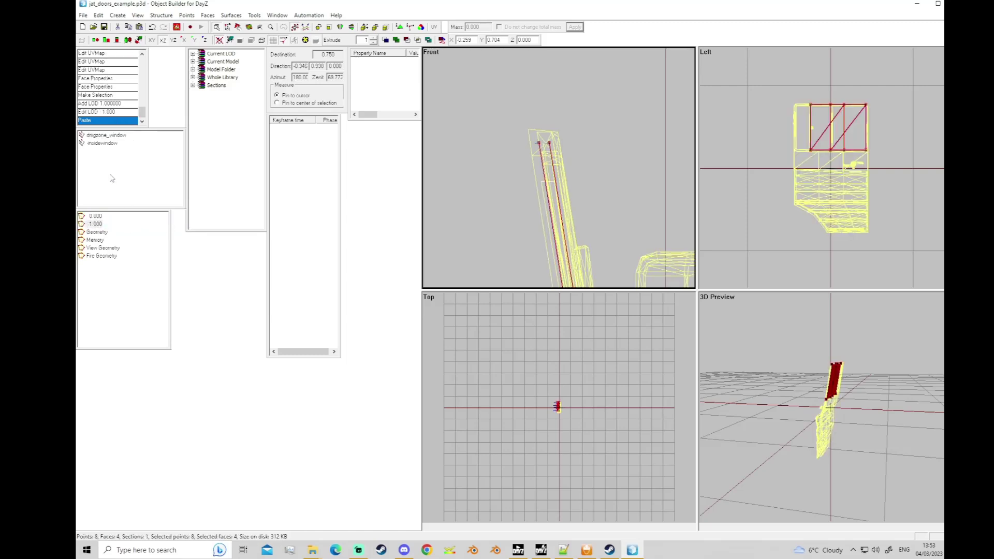
click(98, 216)
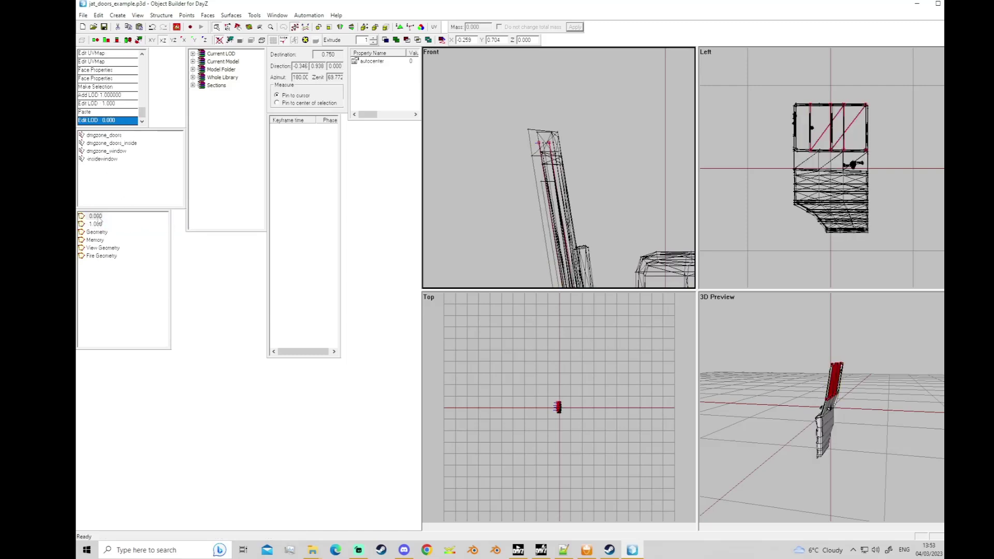
click(106, 151)
key(Delete)
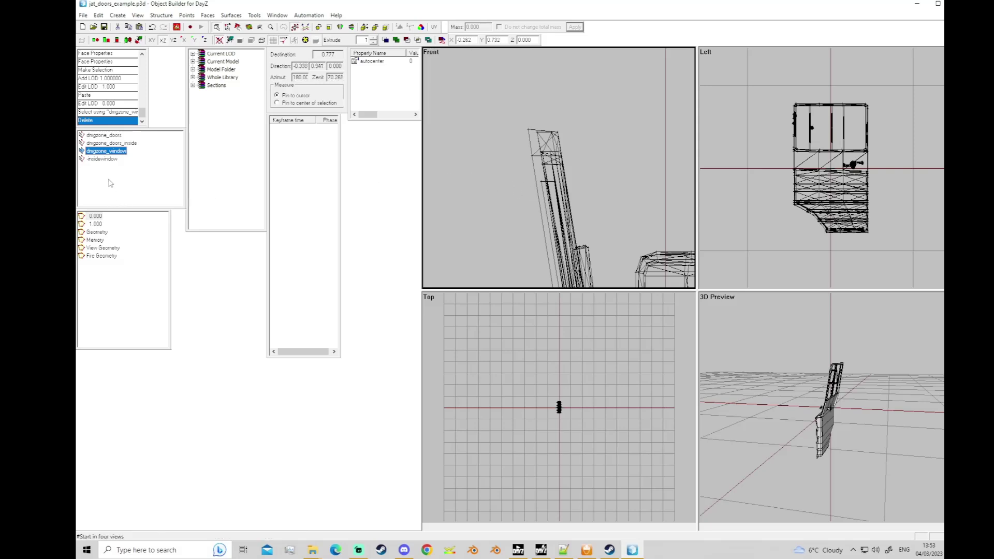
Paste a second copy of the window faces into the 1.000 LOD, offset it slightly in the front view and reverse its faces.
click(95, 223)
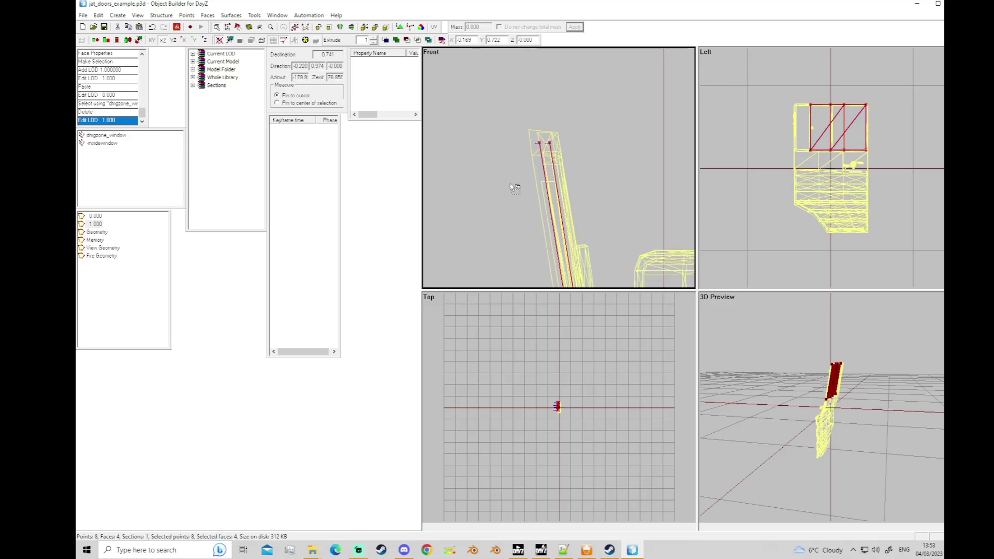
key(ctrl+v)
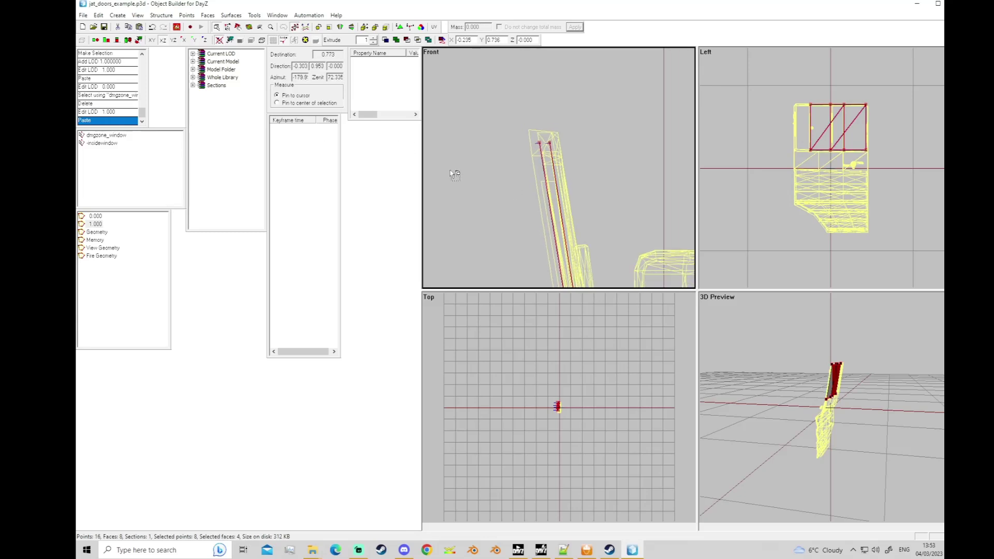
right_drag(453, 170, 455, 167)
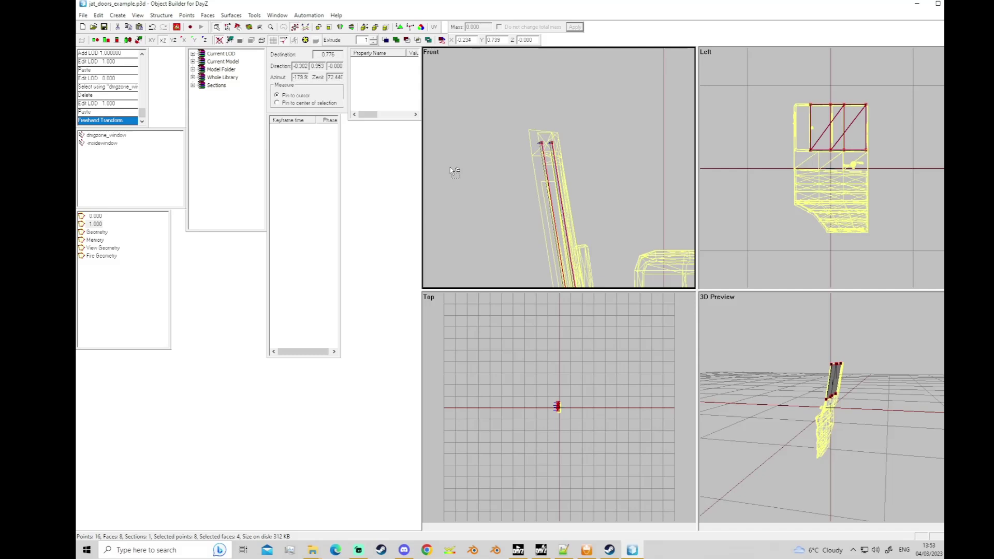
key(w)
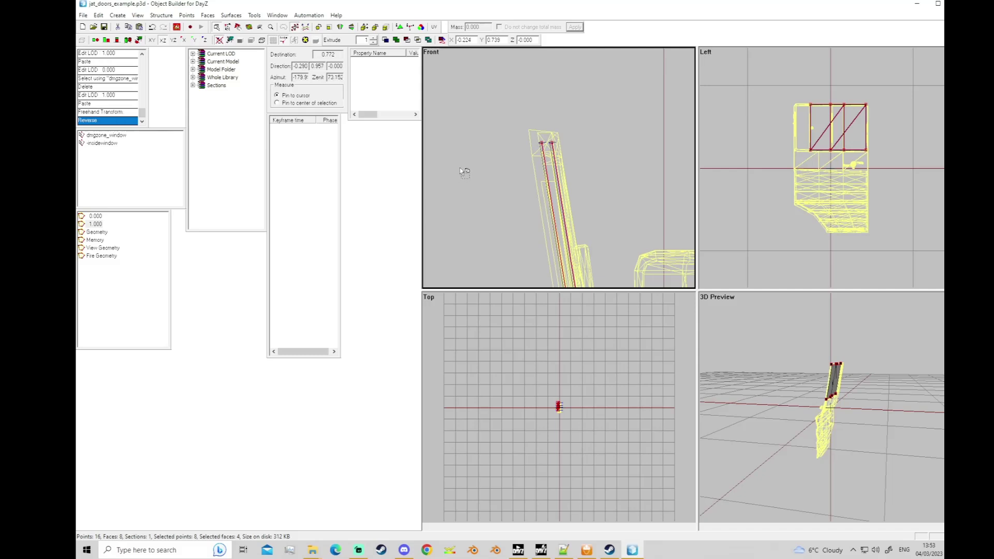
Select the -insidewindow faces in the 1.000 LOD and delete that named selection.
double_click(102, 143)
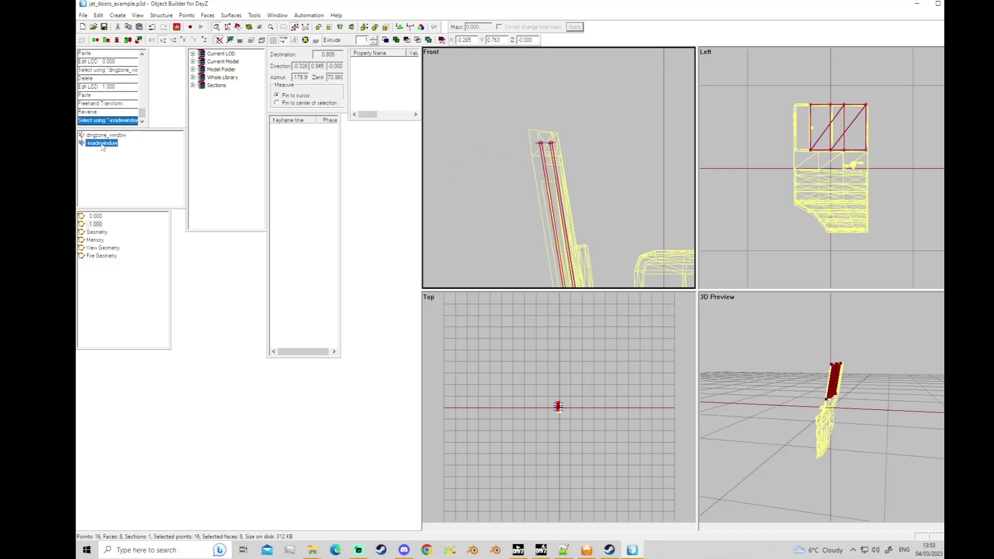
right_click(102, 147)
click(111, 163)
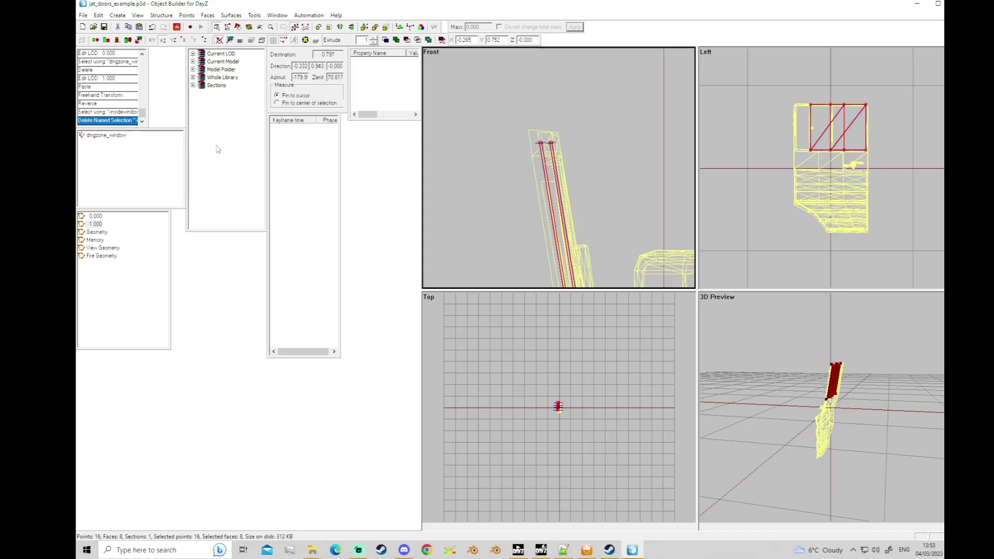
Paste the doubled window faces into the 0.000 LOD, remove the 1.000 LOD and clear the selection.
click(95, 216)
key(ctrl+v)
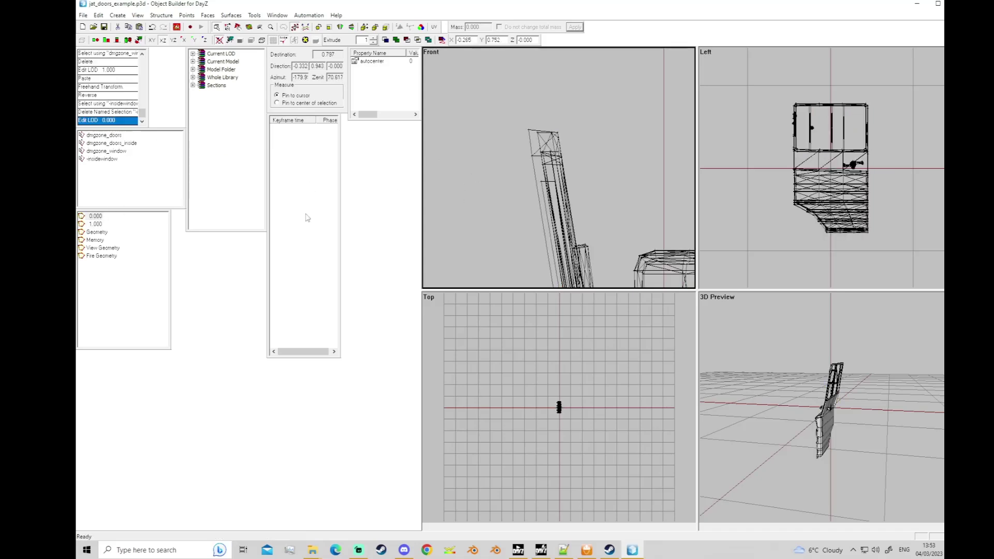
right_click(93, 224)
click(128, 257)
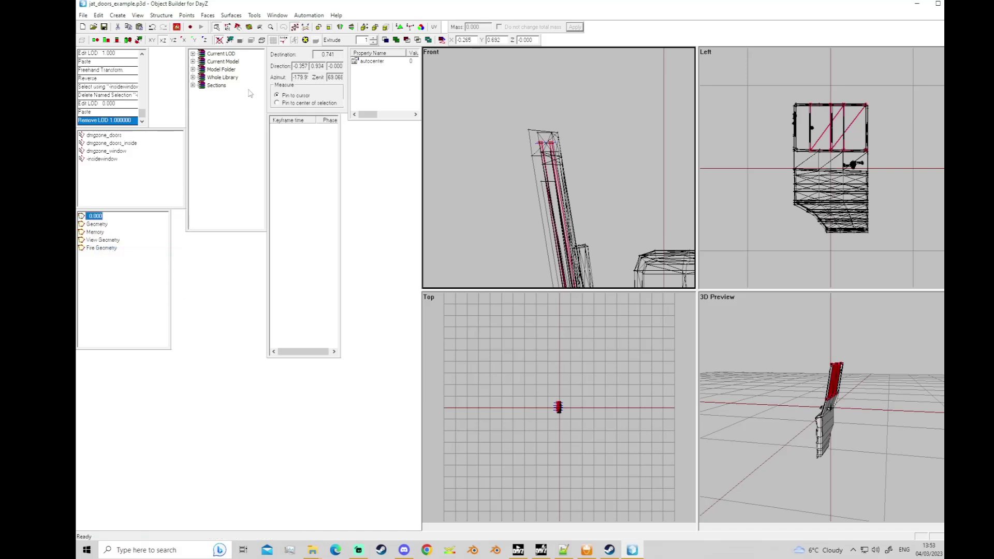
scroll(751, 251, up, 2)
click(751, 250)
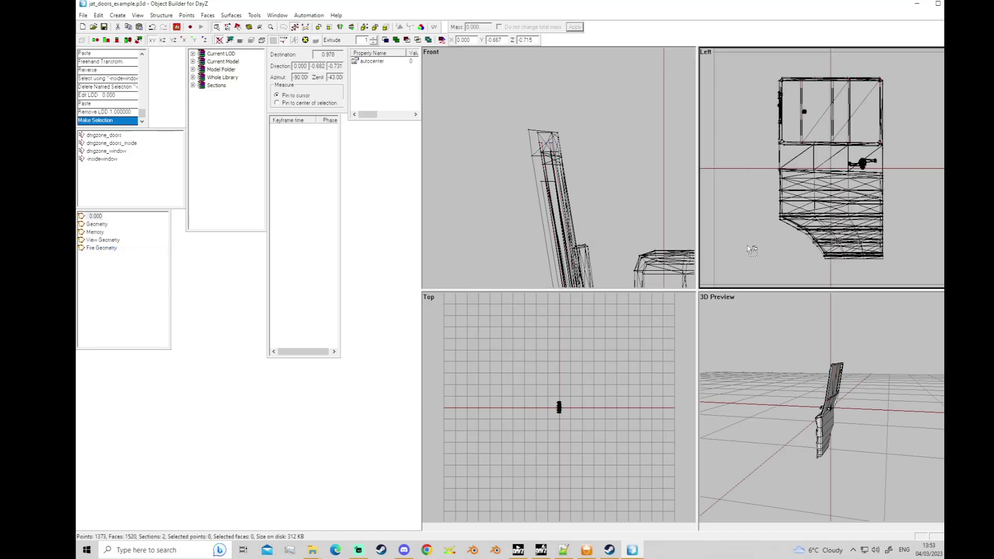
scroll(747, 252, down, 2)
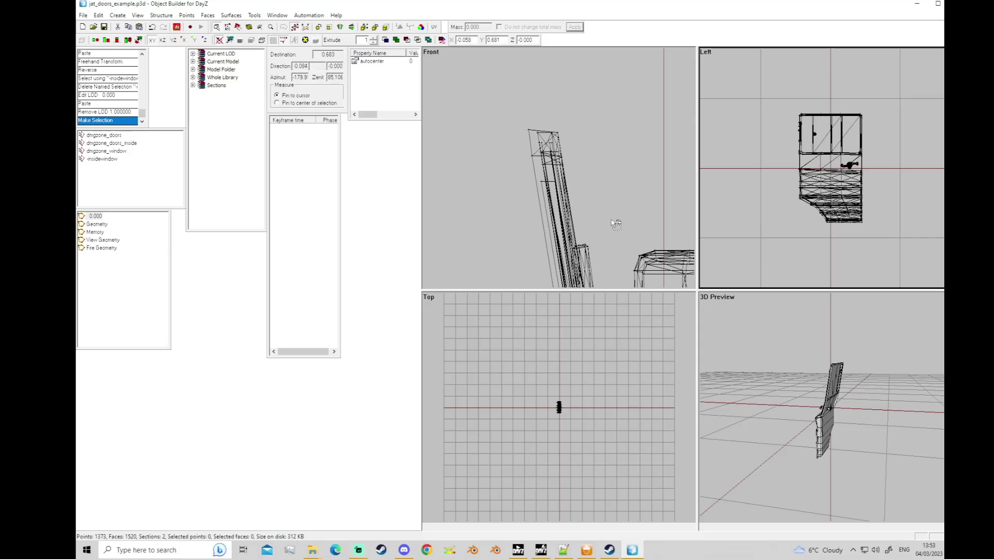
scroll(608, 190, down, 4)
scroll(607, 192, down, 3)
click(616, 247)
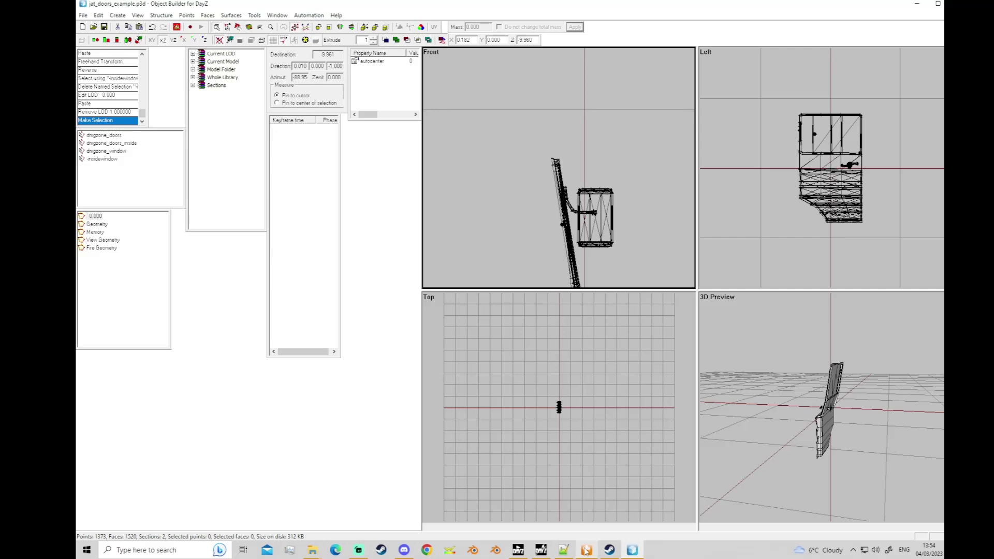
Switch to DayZ Addon Builder and pack the tute_truck addon, overwriting the existing PBO in dbo_vehicle_2023\addons.
mouse_move(587, 549)
click(597, 514)
click(717, 311)
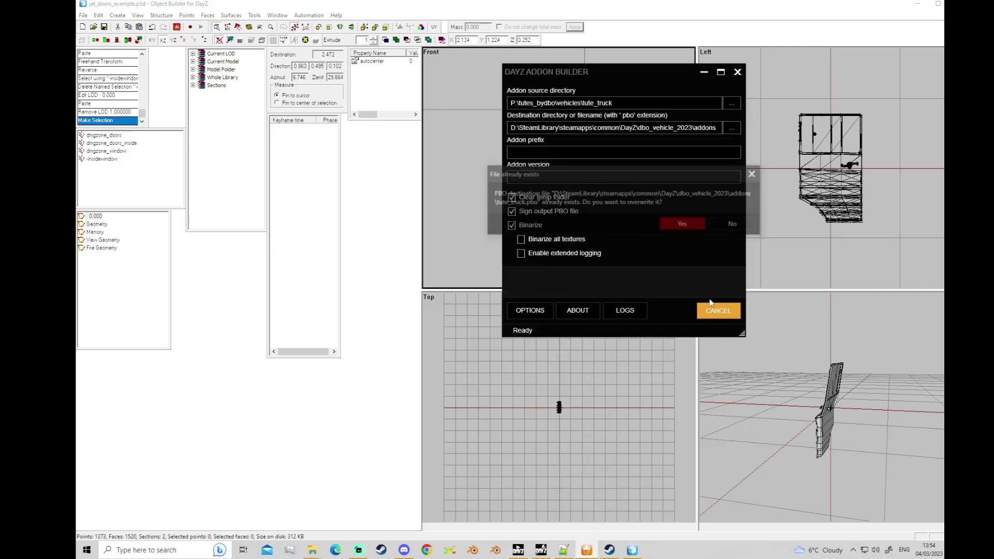
click(679, 225)
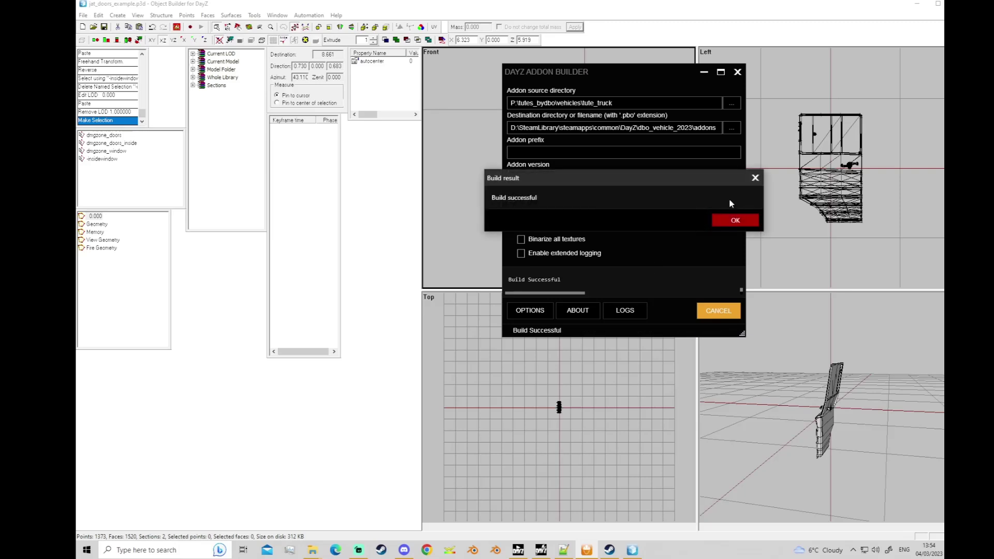
click(730, 220)
Switch to the DayZ Launcher and start the game with the loaded mods.
drag(650, 69, 581, 57)
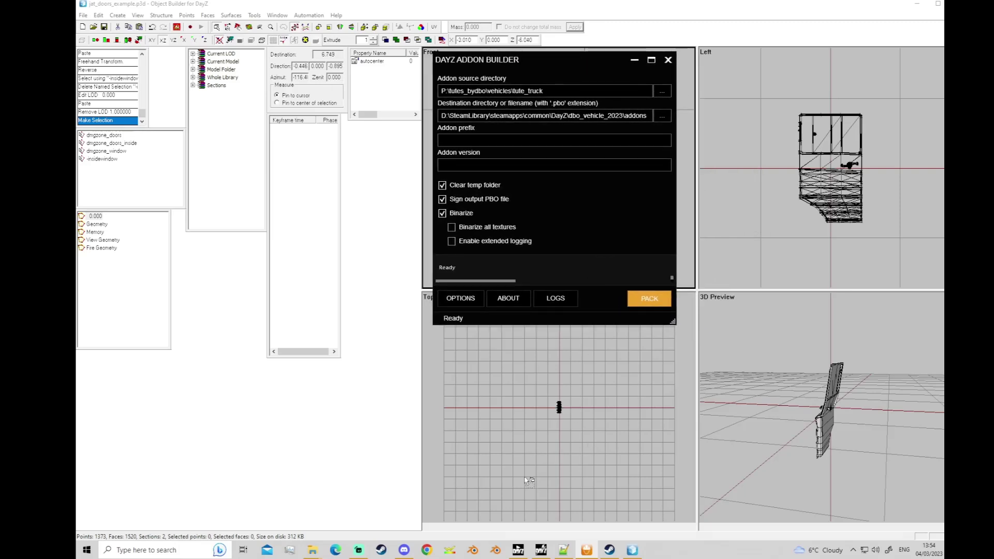
click(518, 552)
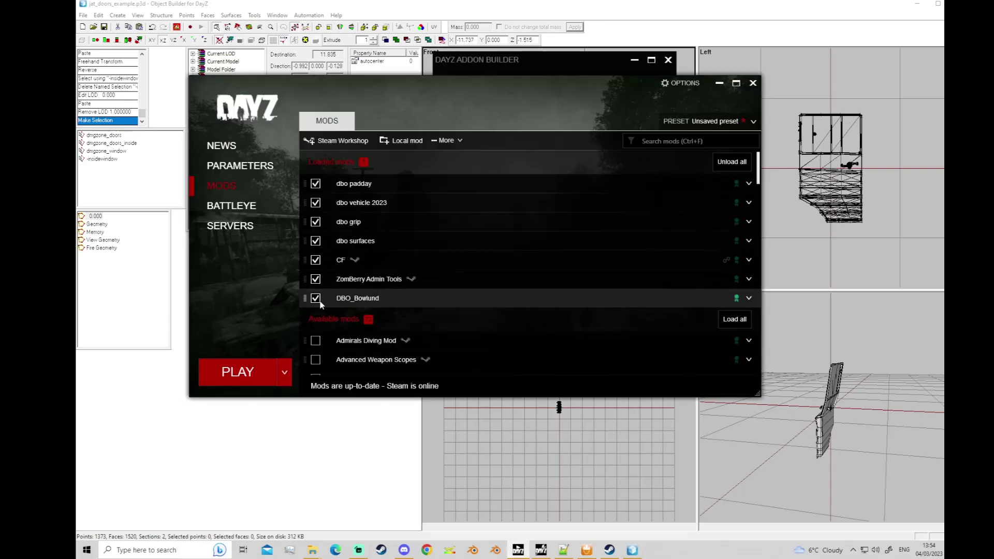
click(237, 371)
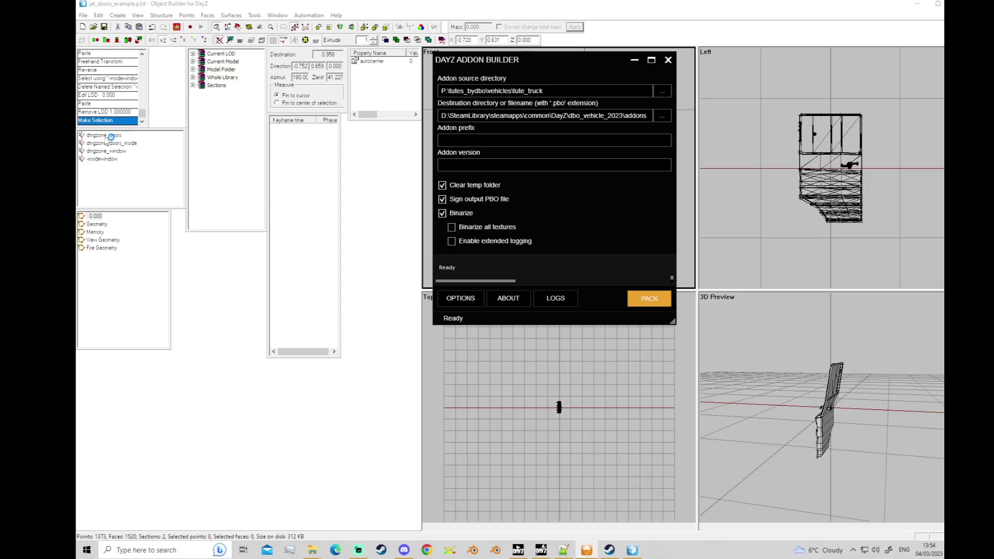
Switch to Notepad++ and examine the window damage zone in DZ\vehicles\wheeled\config.cpp, including its glass rvmats and dmgZone_window component name.
click(563, 550)
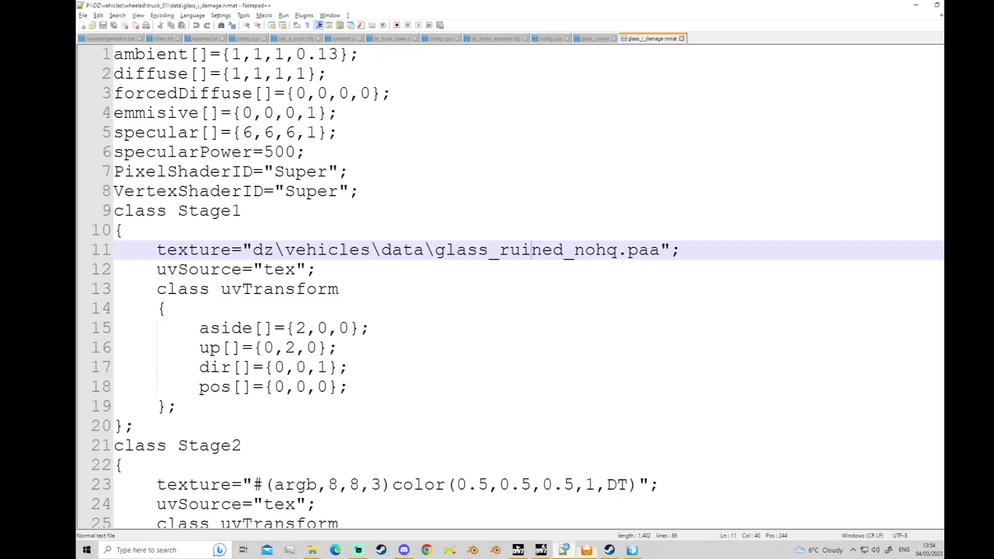
scroll(402, 380, down, 1)
scroll(457, 131, up, 1)
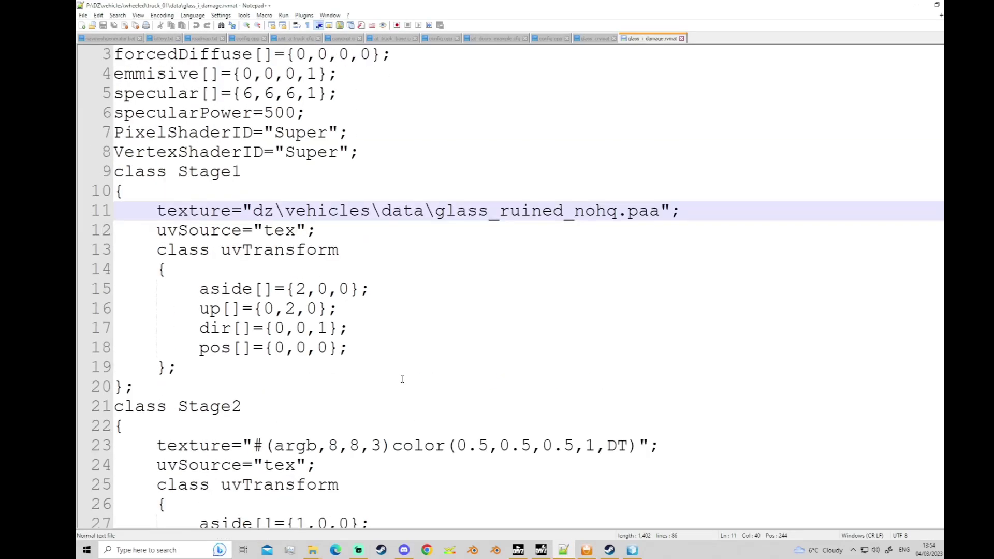
click(550, 39)
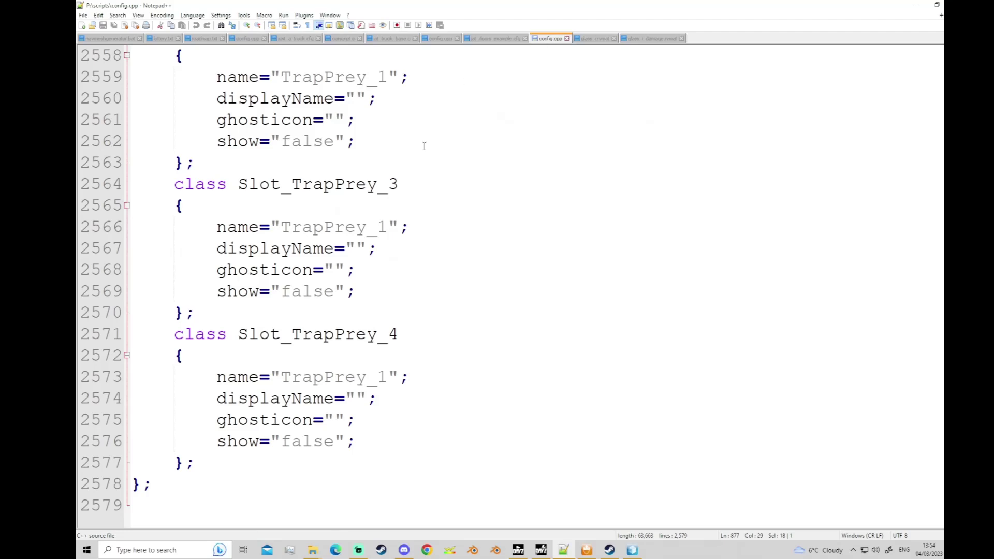
click(440, 38)
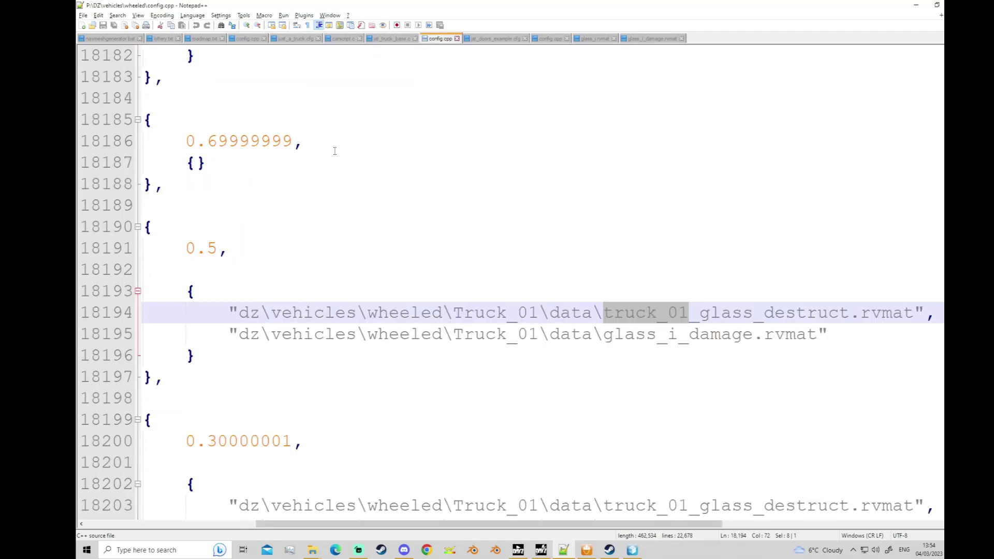
scroll(333, 150, up, 2)
scroll(322, 324, down, 4)
scroll(321, 324, down, 6)
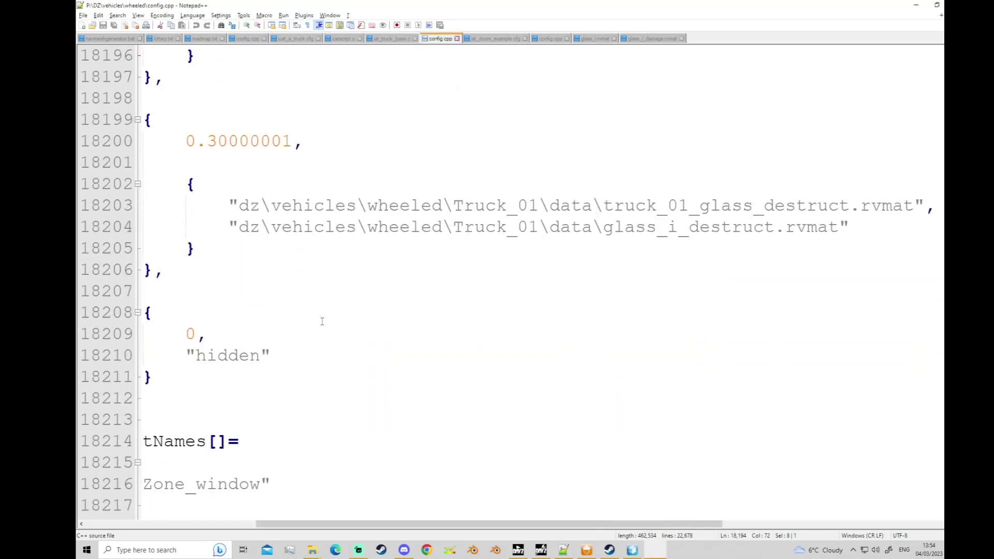
drag(259, 290, 282, 294)
click(171, 294)
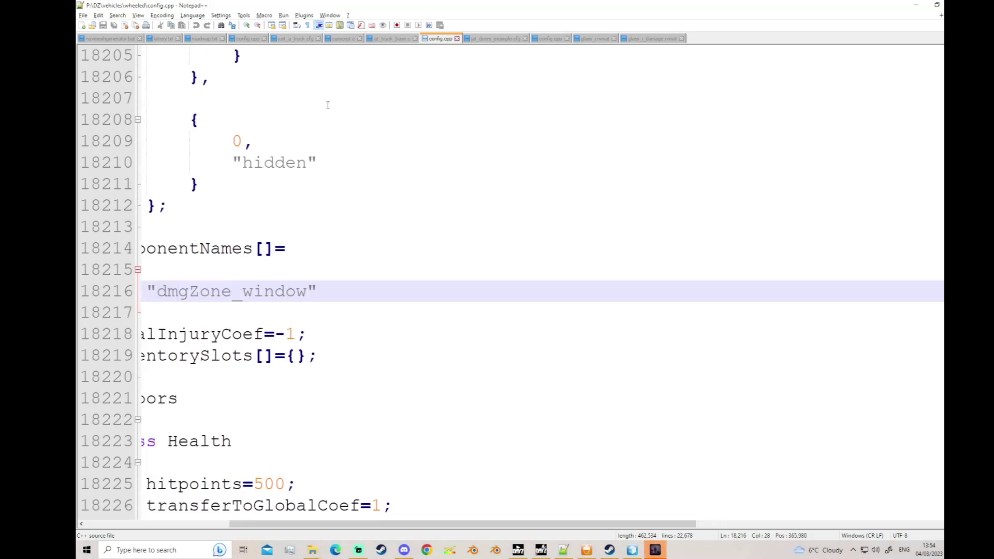
Examine the sections list of the just_a_truck model class in just_a_truck.cfg.
click(297, 39)
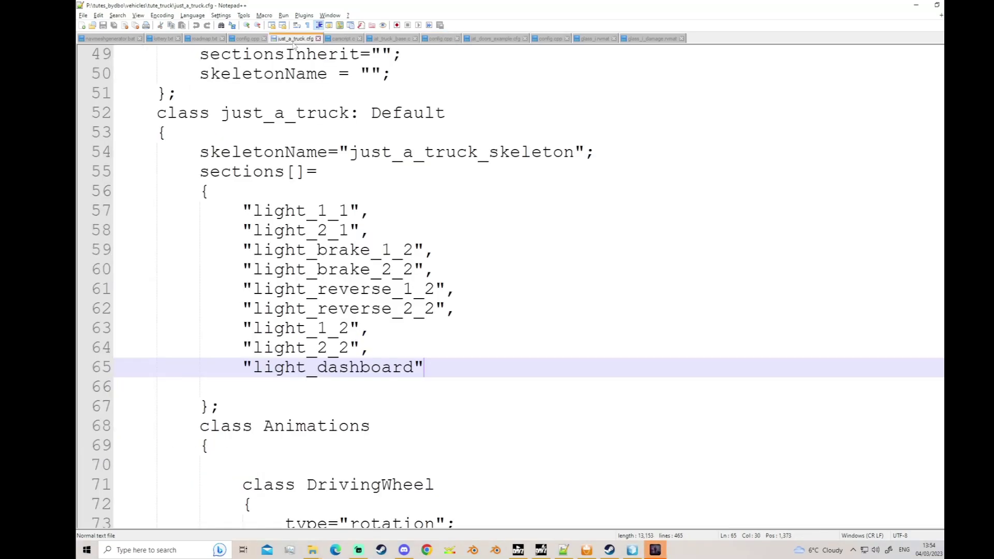
click(324, 310)
scroll(324, 311, down, 3)
scroll(331, 341, up, 4)
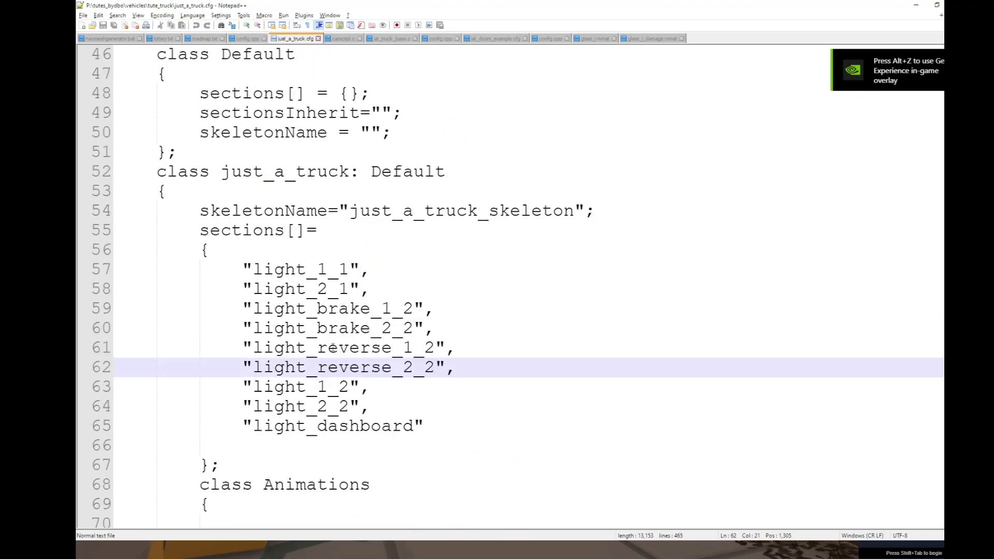
scroll(332, 348, up, 2)
scroll(331, 342, down, 2)
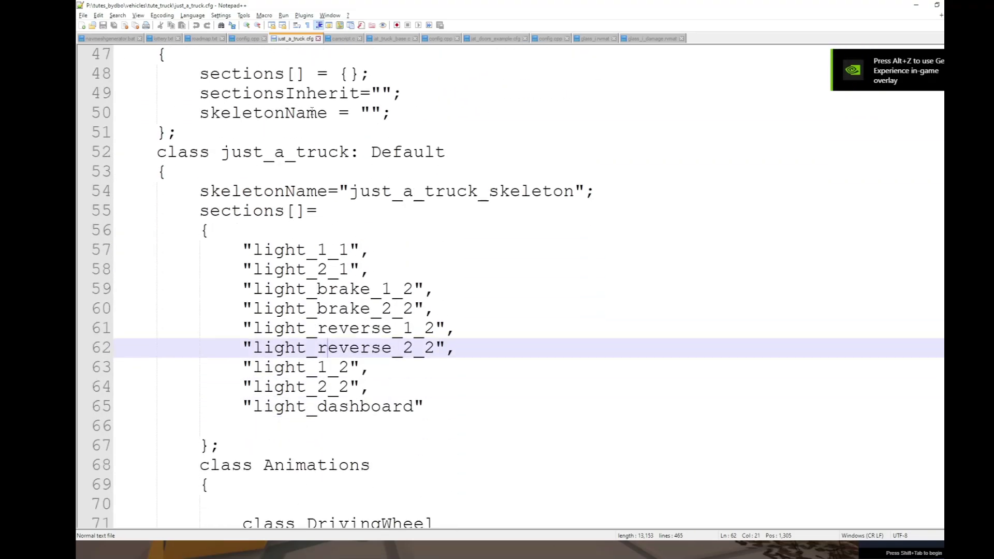
Examine the dmgzone sections in jat_doors_example.cfg, highlight dmgzone_window, and switch to the running DayZ game.
click(494, 38)
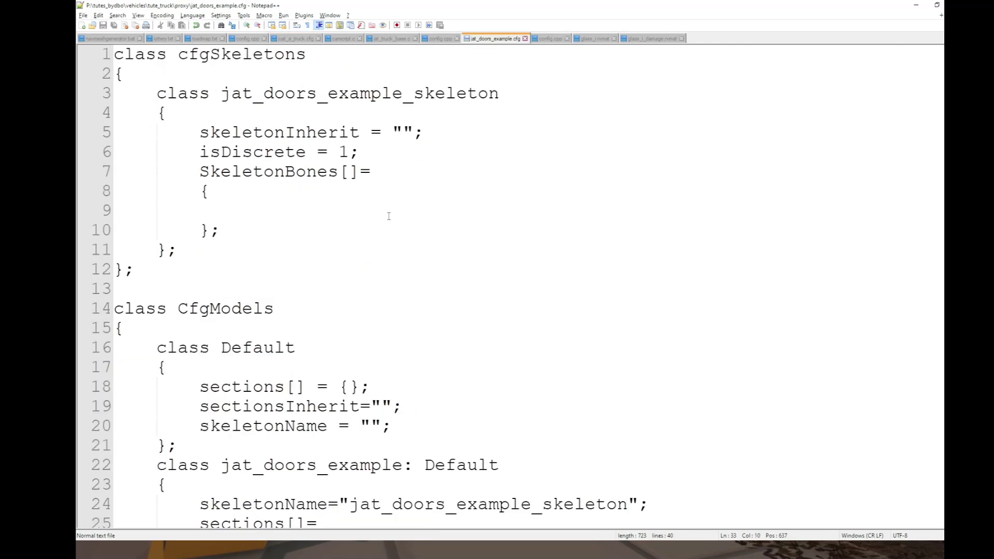
scroll(412, 286, down, 5)
scroll(412, 274, up, 1)
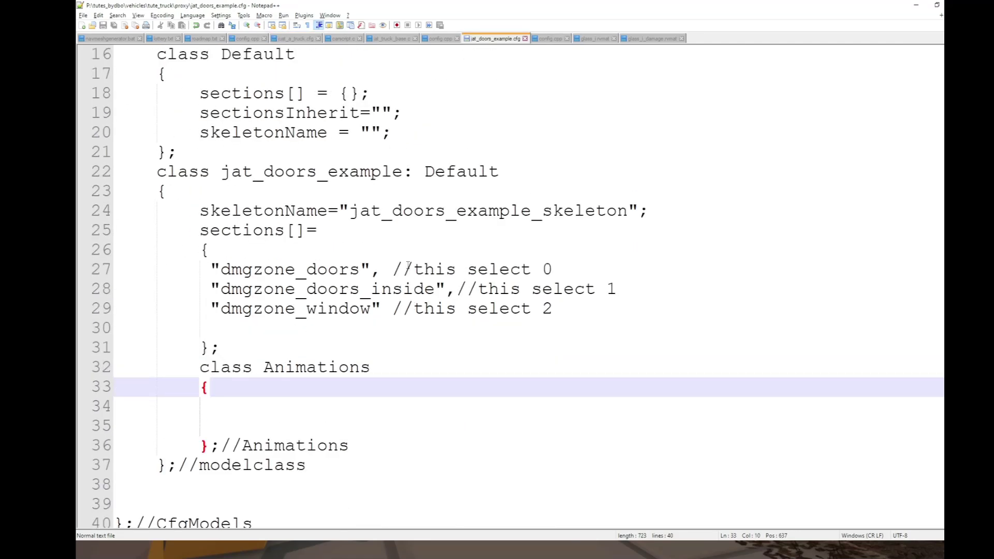
click(266, 271)
click(285, 289)
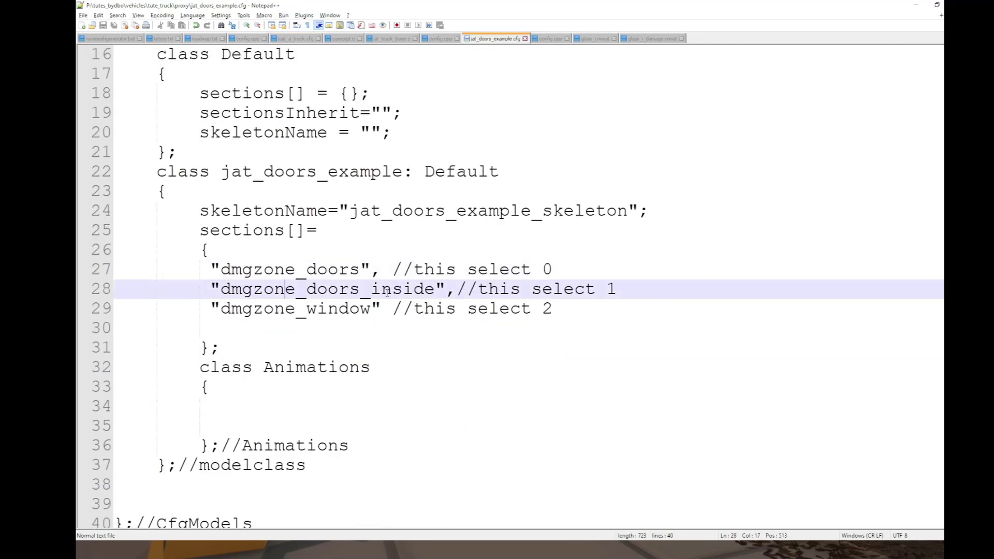
click(382, 293)
drag(338, 309, 328, 309)
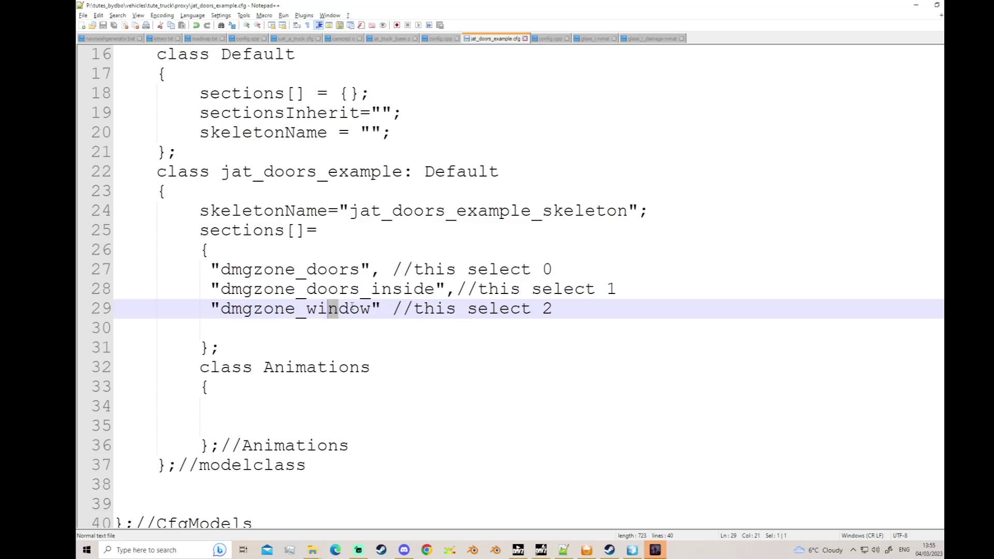
drag(368, 309, 220, 309)
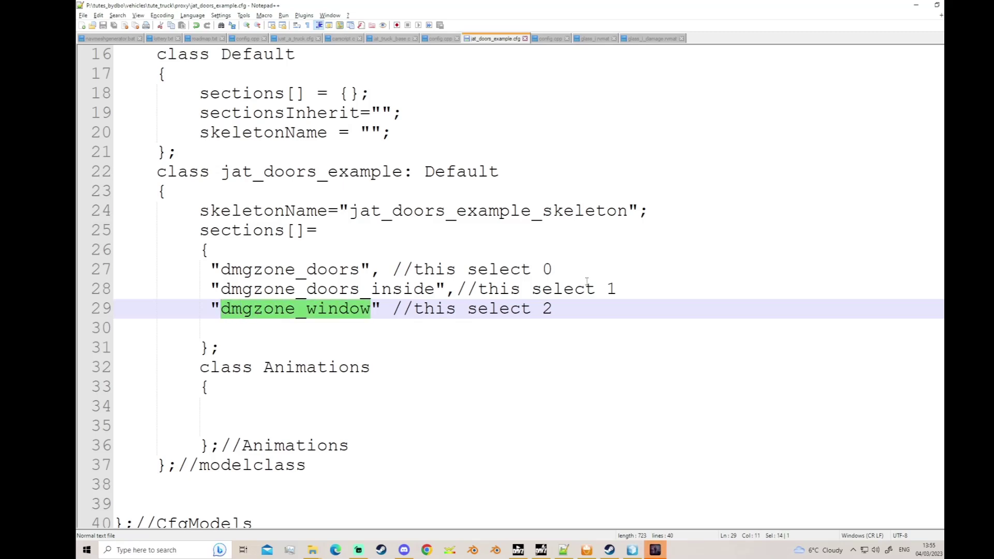
click(635, 461)
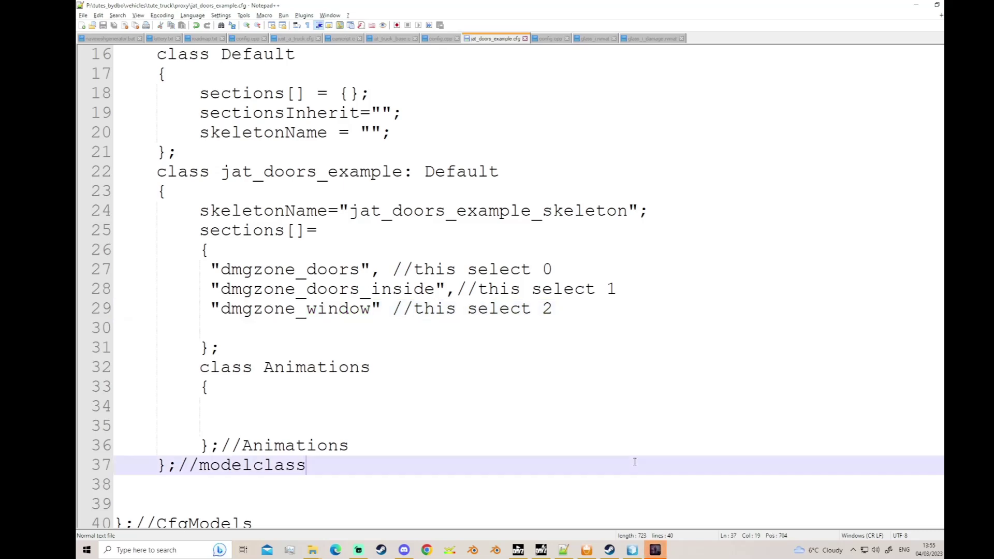
click(661, 556)
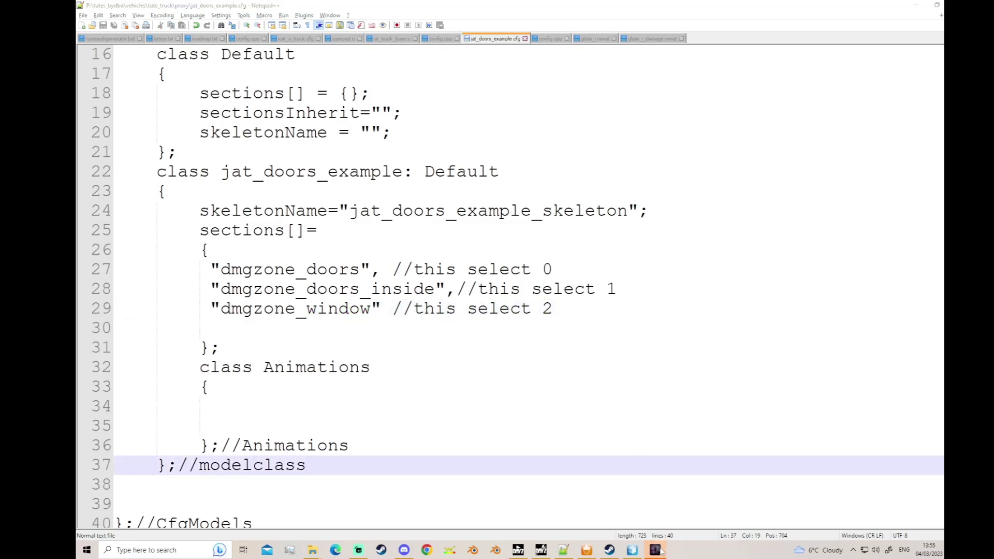
Switch to the running DayZ game and walk across the snowy field between the trees.
click(647, 446)
click(633, 551)
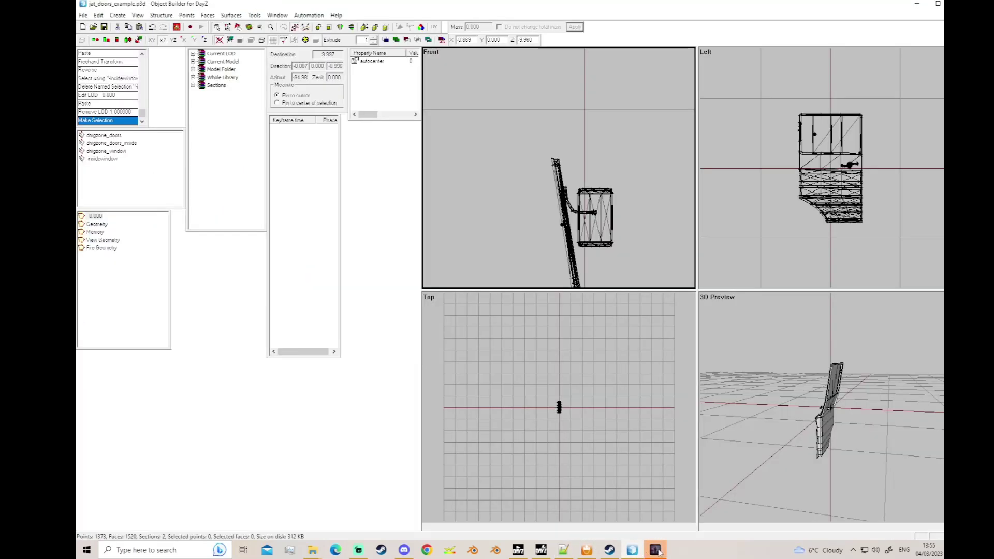
click(656, 550)
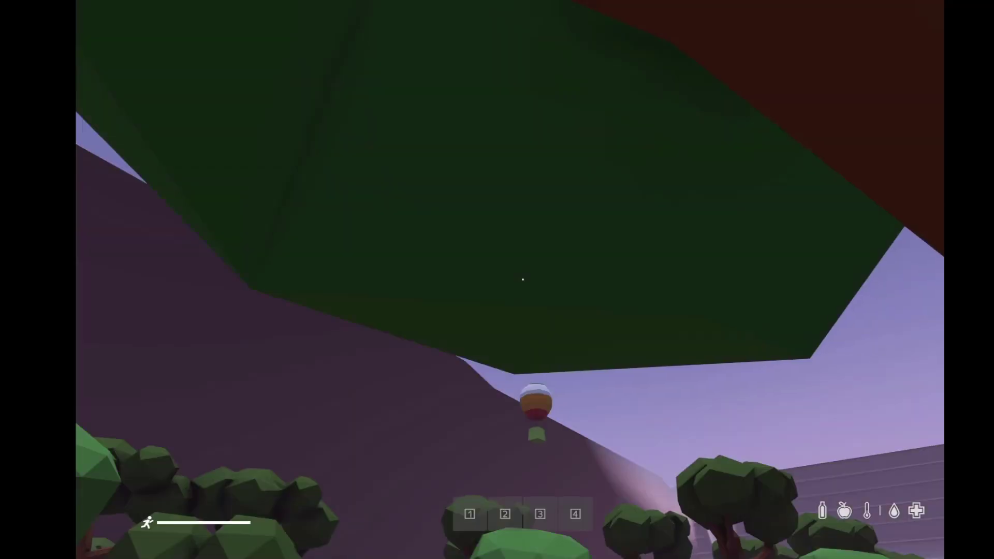
key(w)
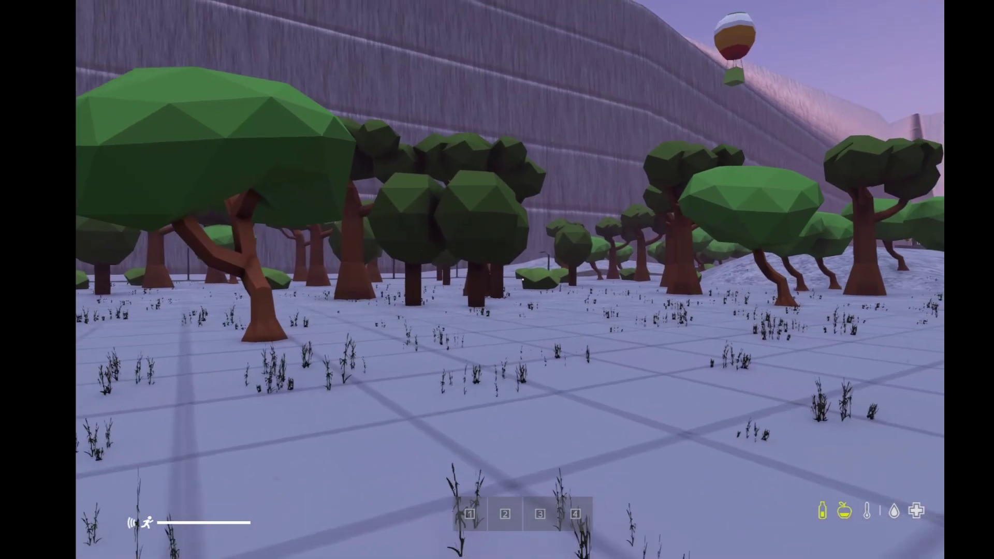
key(w)
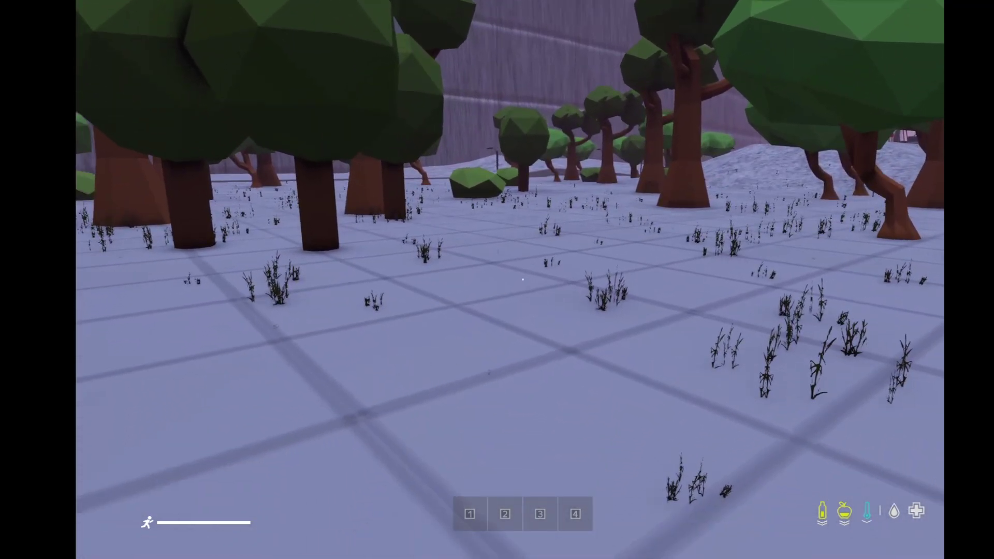
Set the server time to day with the ZomBerry admin tools.
key(m)
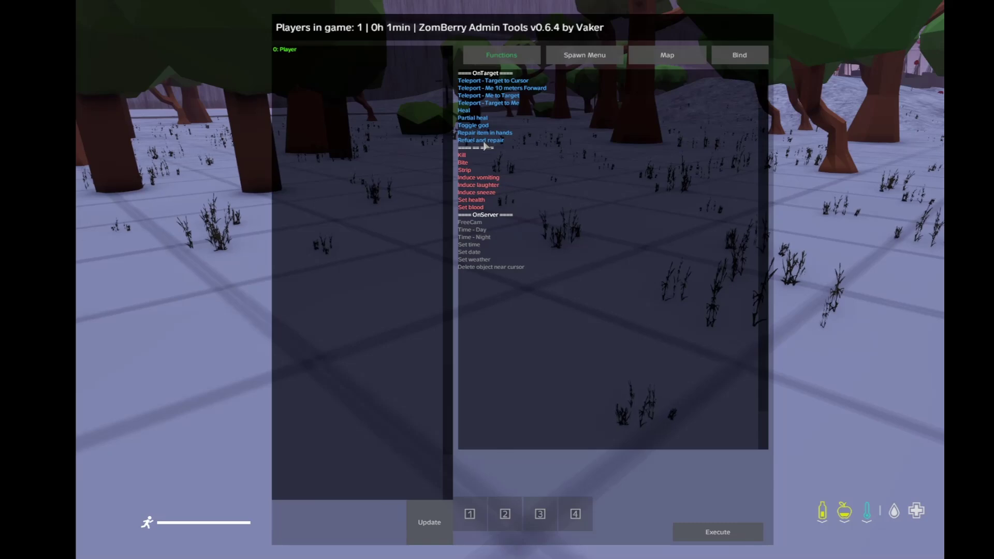
double_click(474, 230)
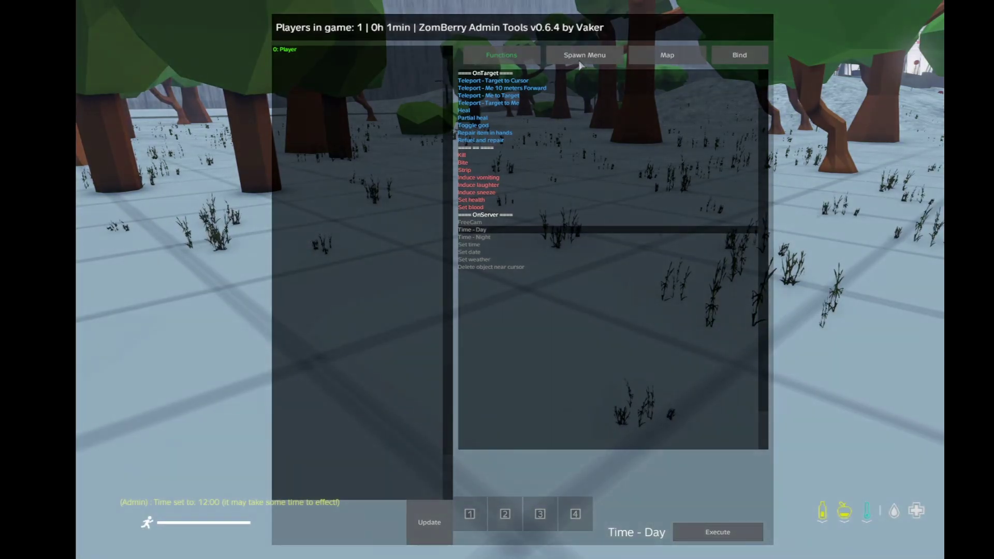
key(Escape)
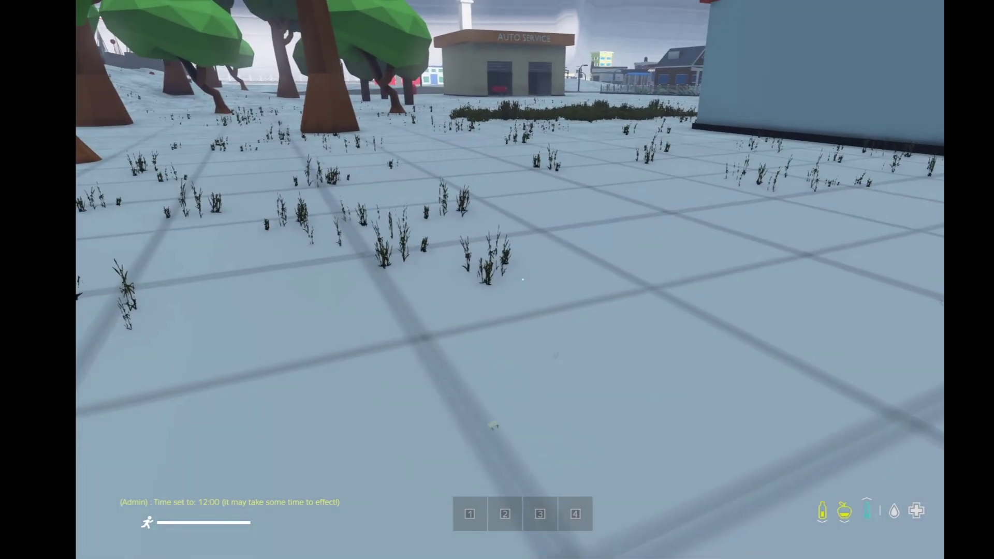
Search the spawnable items for "jat", spawn jat_doors_example on the ground and walk up to the door.
key(m)
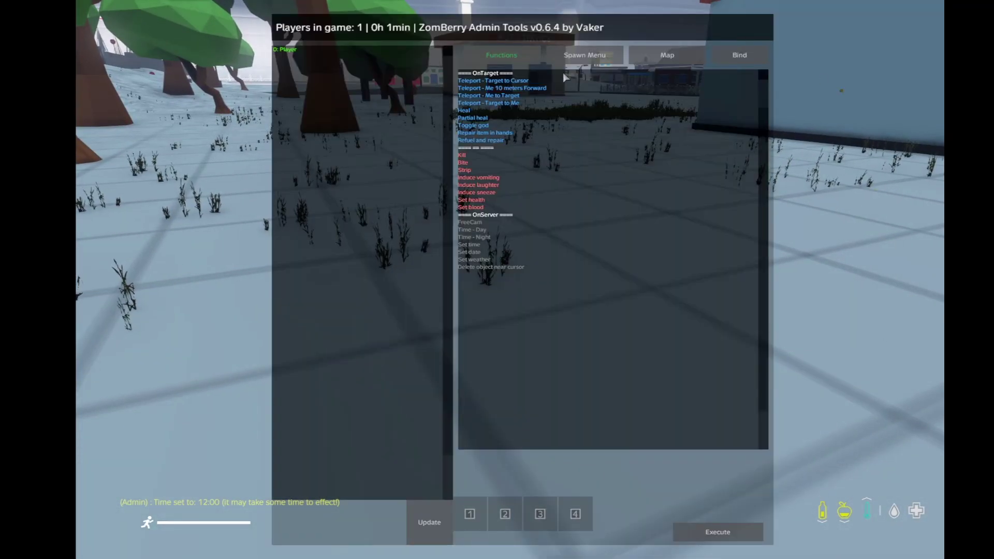
click(585, 55)
click(610, 78)
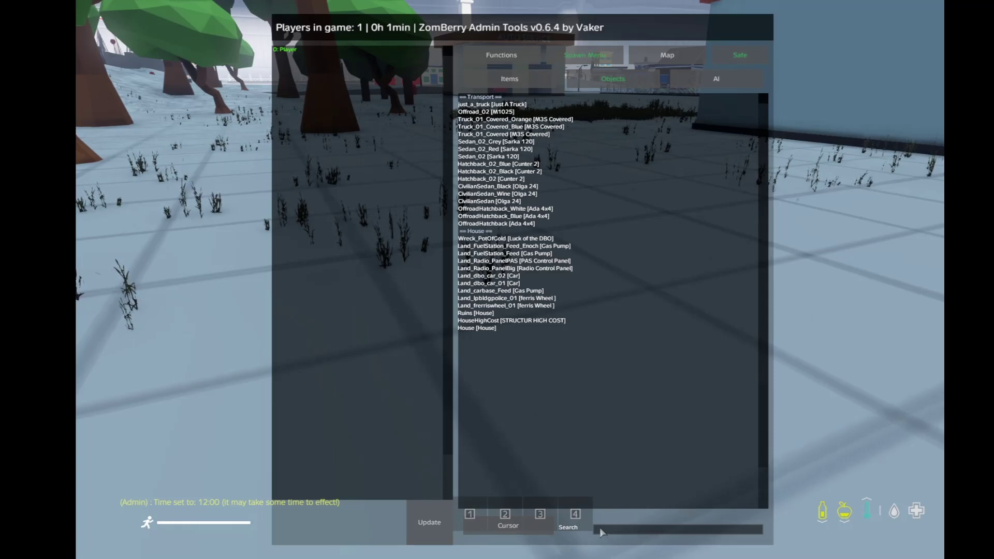
text(jat)
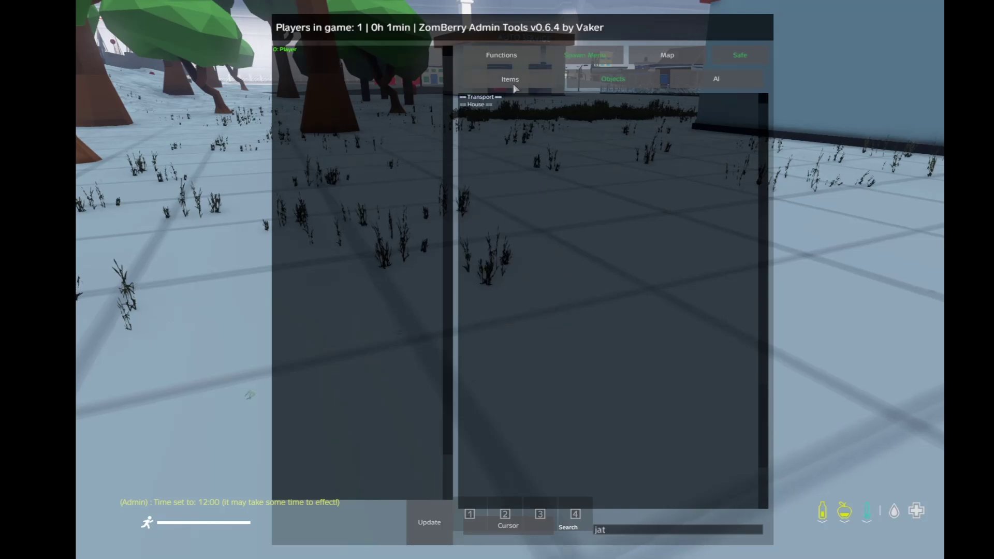
click(513, 85)
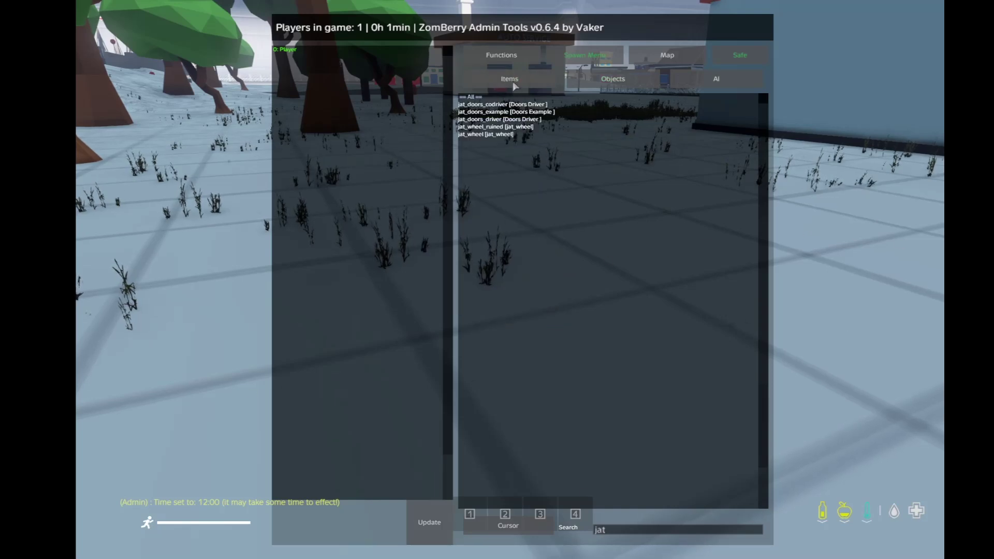
double_click(477, 117)
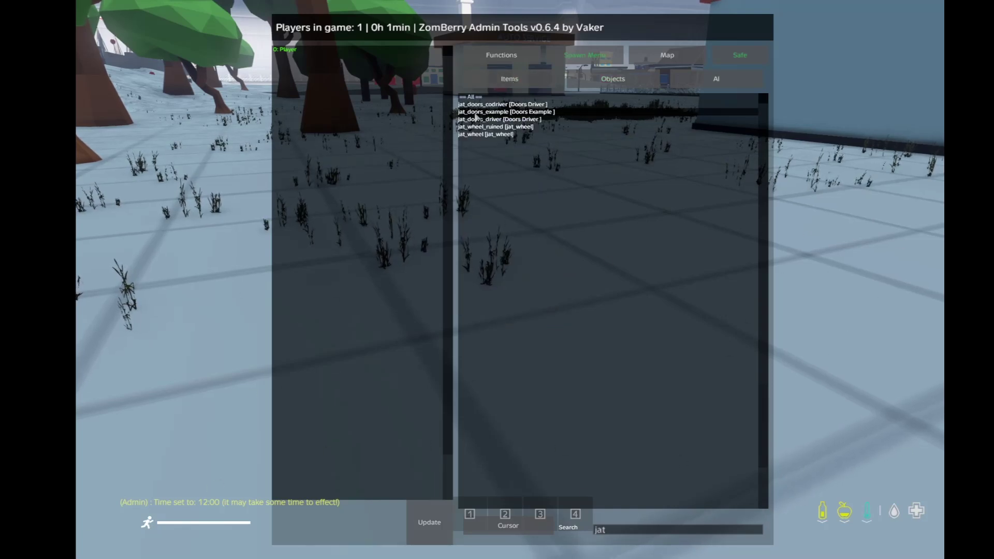
key(Escape)
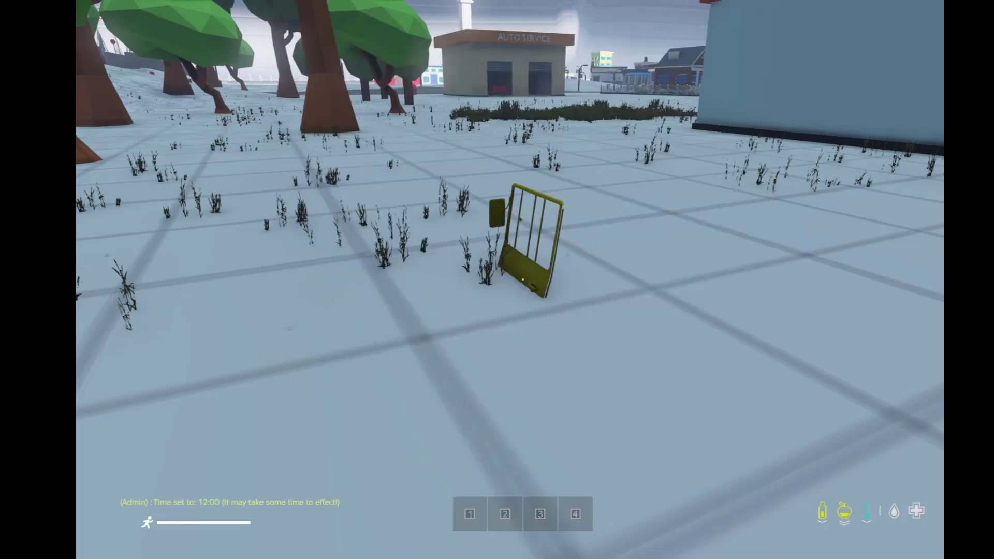
key(w)
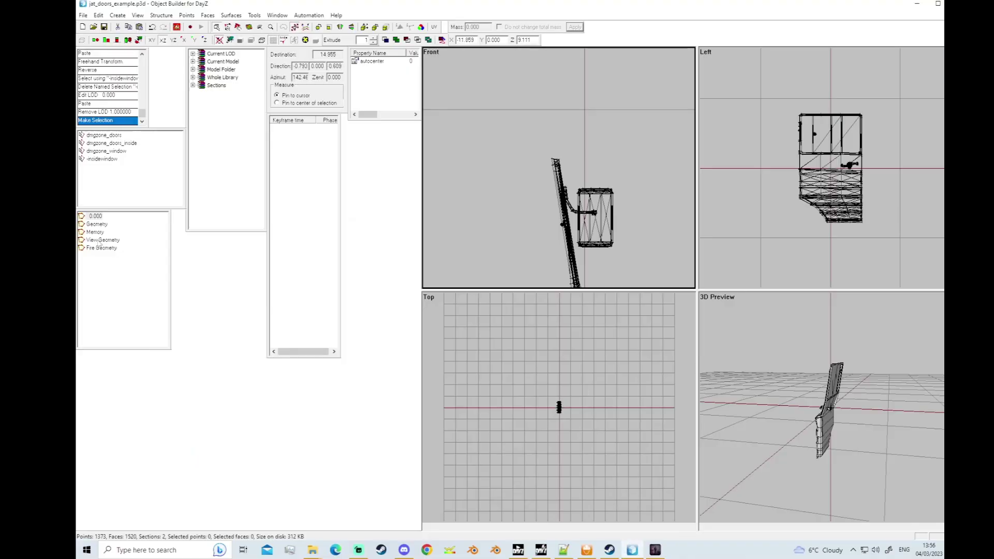
Switch to Object Builder, examine the Geometry LOD of jat_doors_example.p3d, and return to the DayZ game.
click(98, 226)
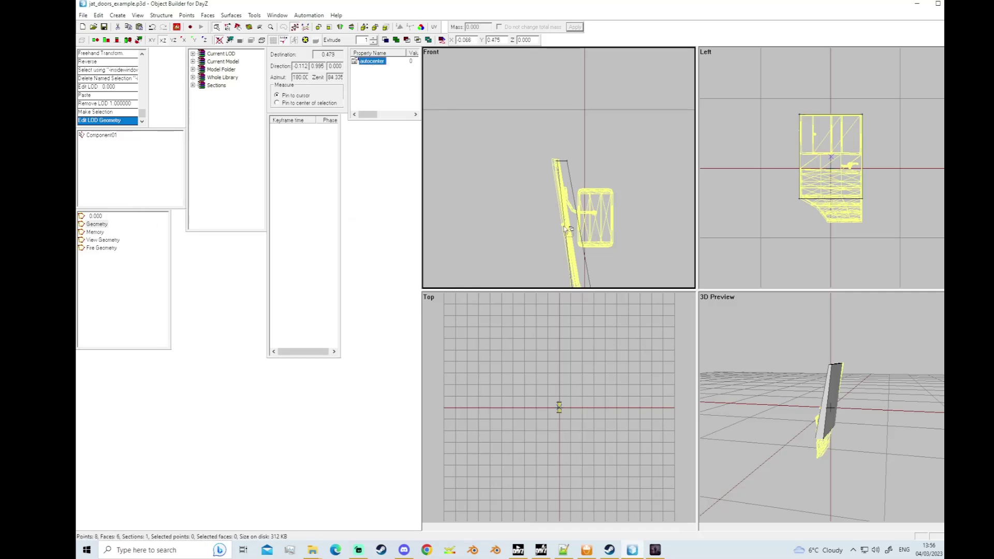
scroll(538, 227, down, 12)
scroll(523, 224, up, 2)
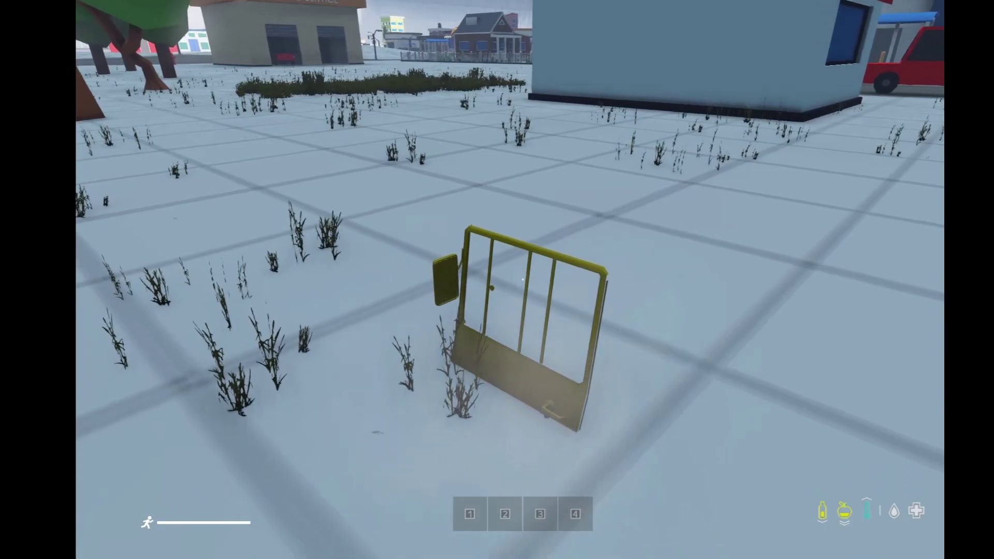
key(Tab)
key(Tab)
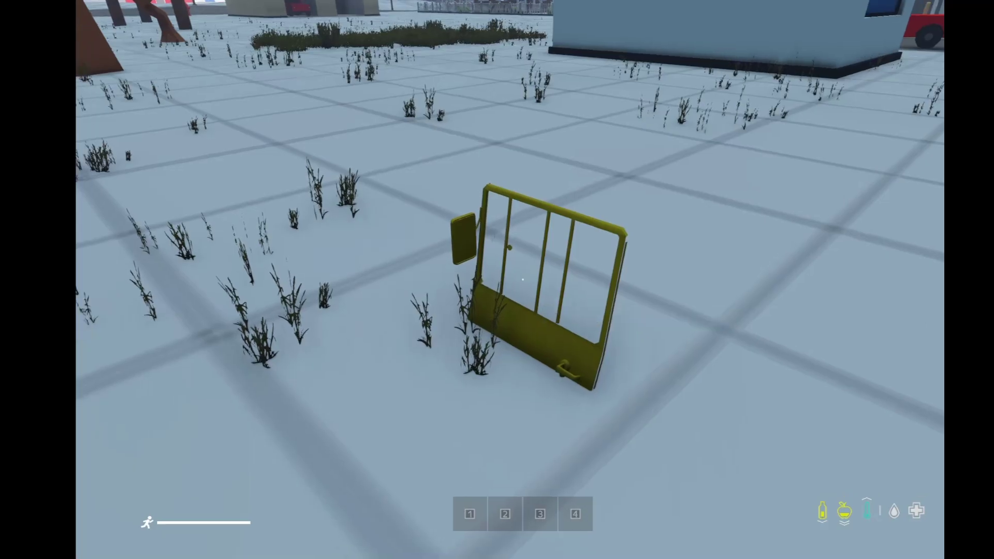
Search the spawn menu for "ak74" and spawn a KA-74 rifle with Mag_AK74_45Rnd magazines beside the door.
key(m)
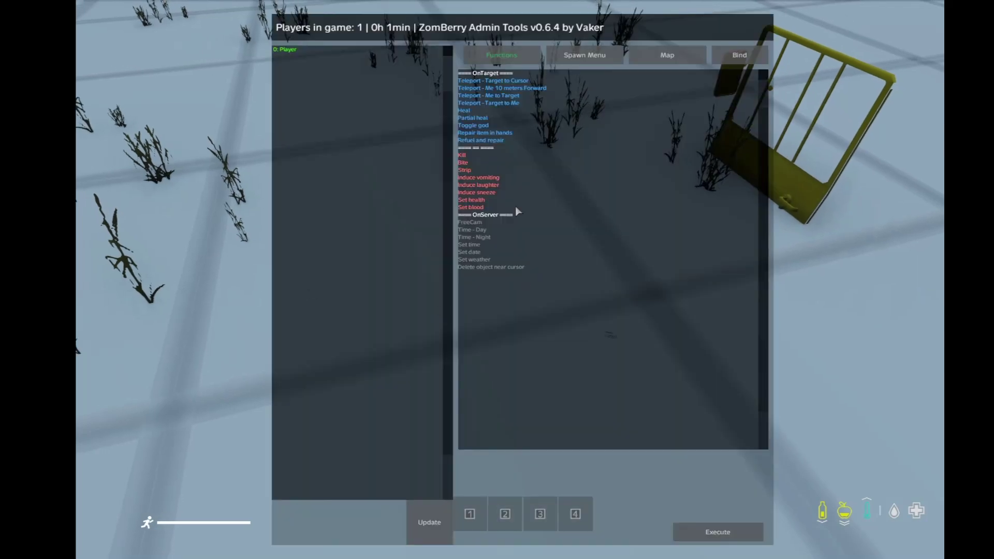
click(581, 57)
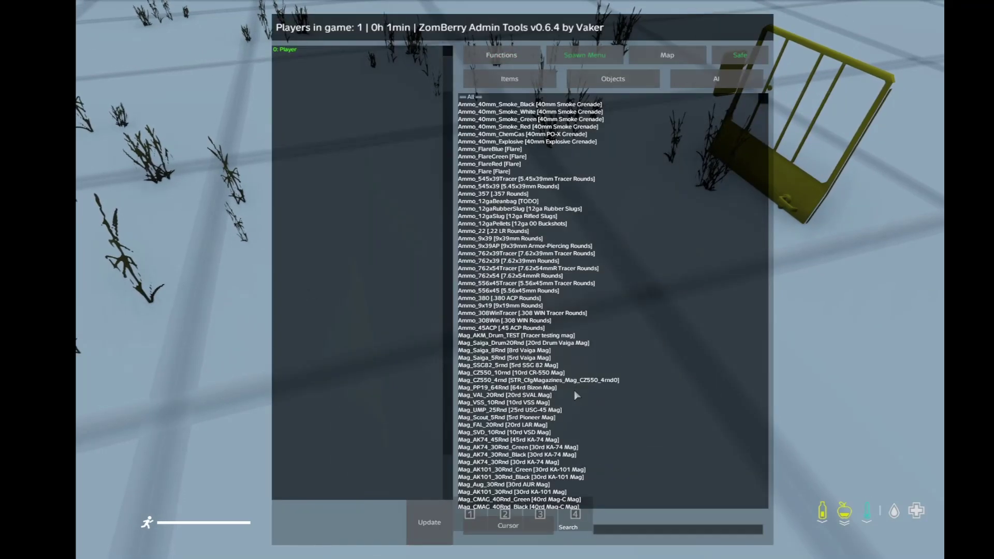
click(603, 531)
text(ak)
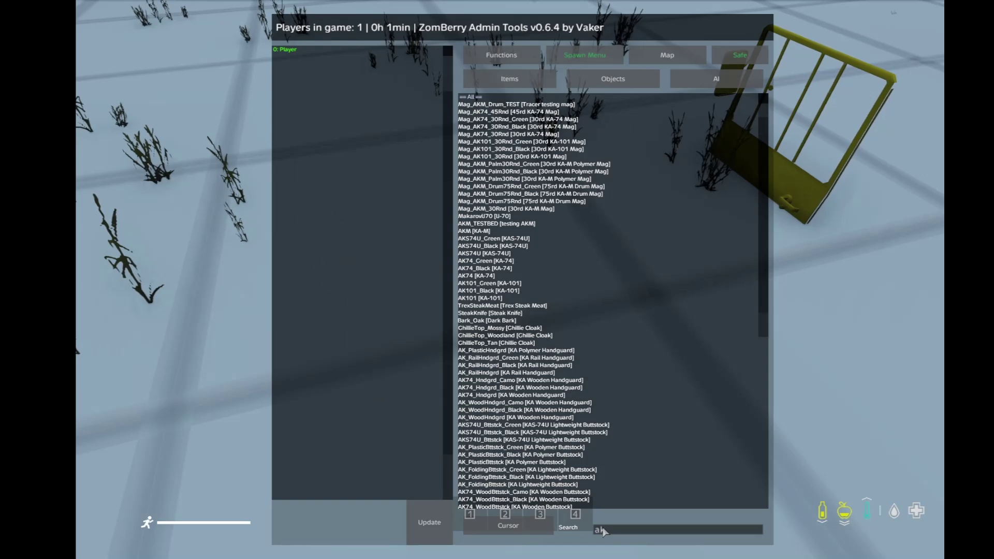
text(74)
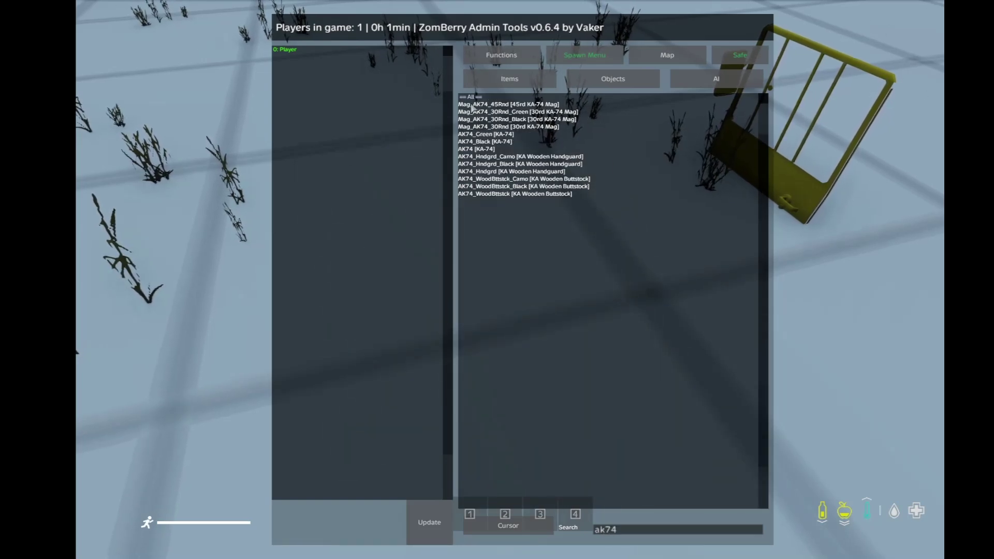
double_click(484, 135)
double_click(483, 105)
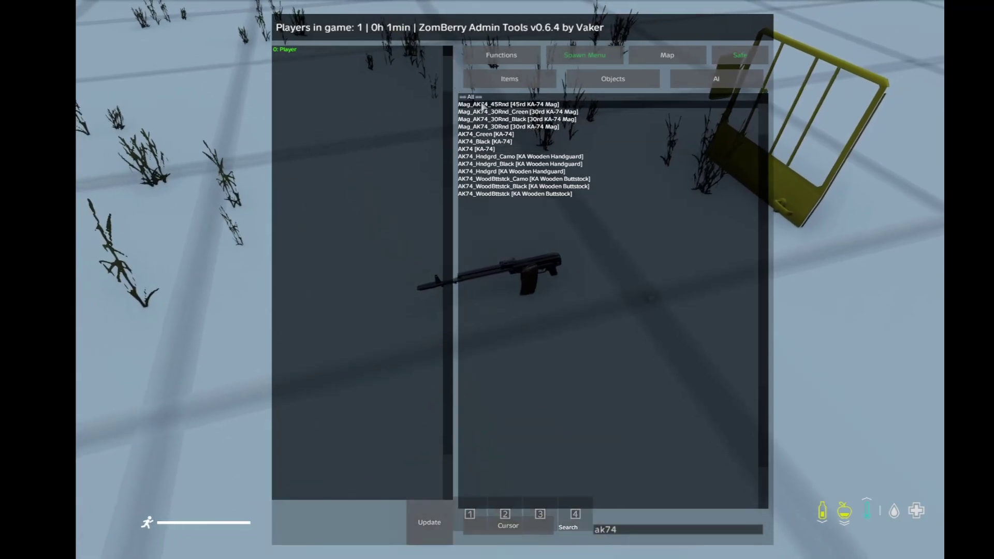
key(Escape)
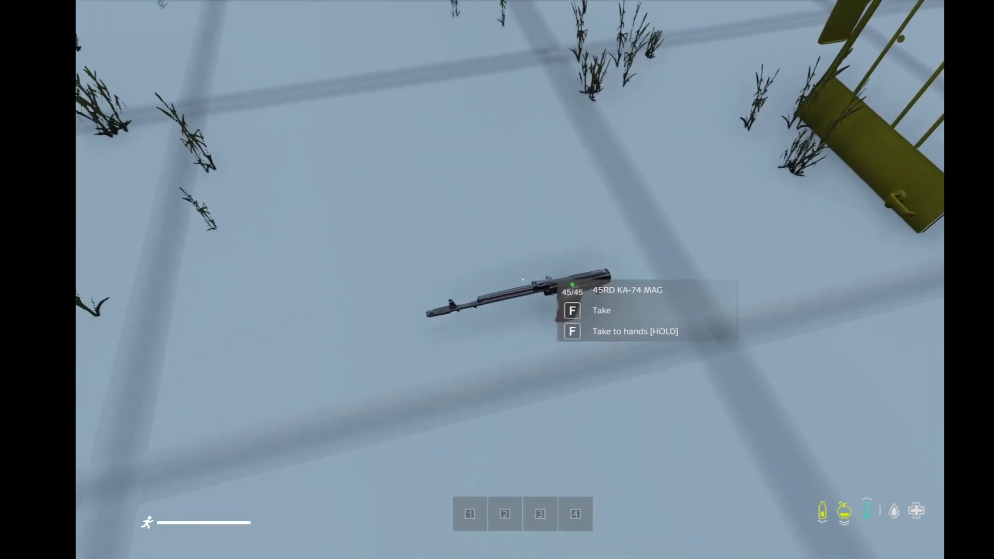
Pick up the 45-round magazines and the KA-74, and move the rifle from the equipment slot into the character's hands.
key(f)
key(f)
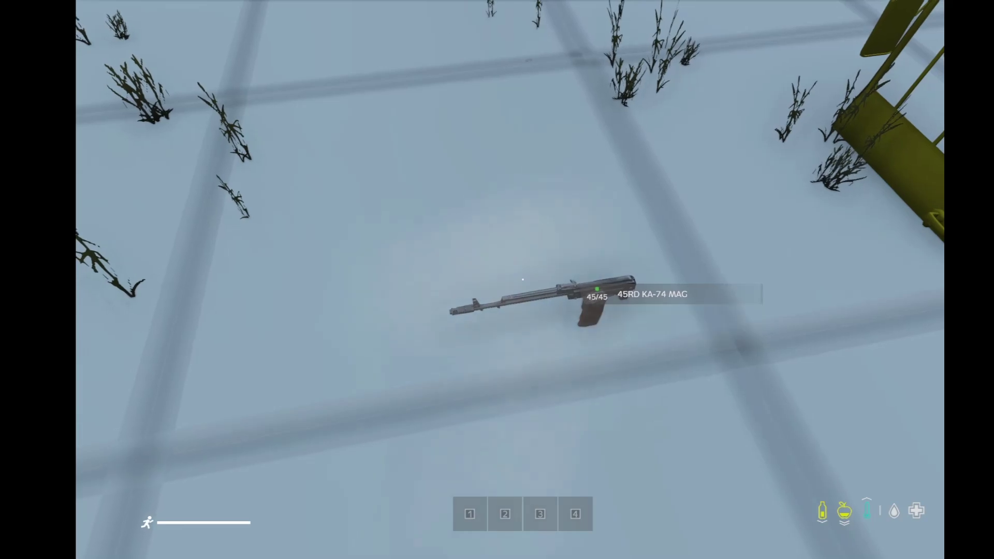
key(f)
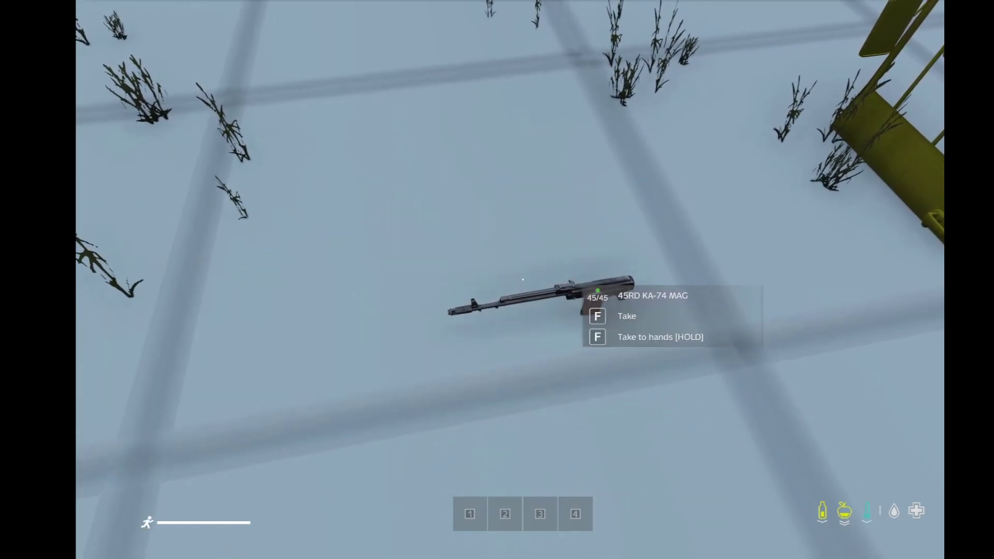
key(f)
key(f)
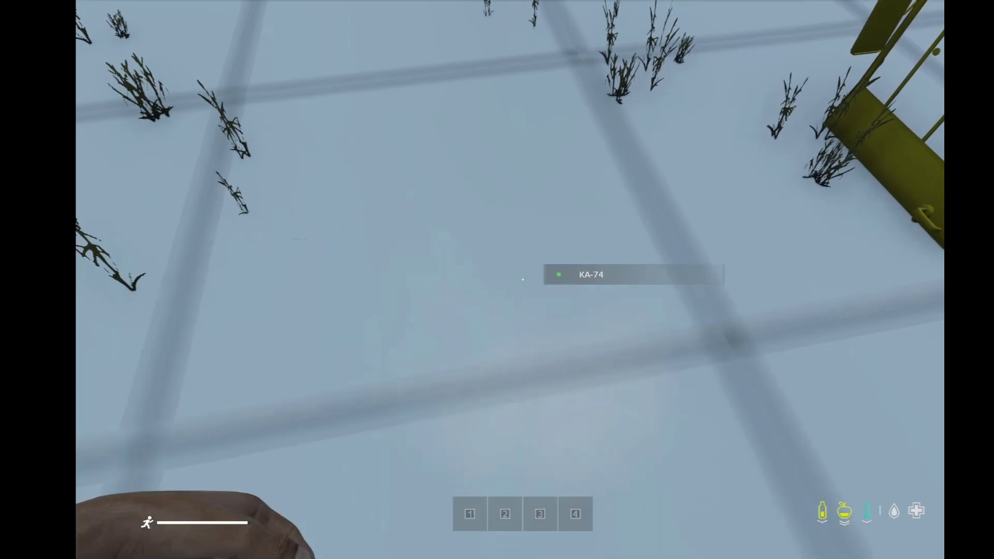
key(Tab)
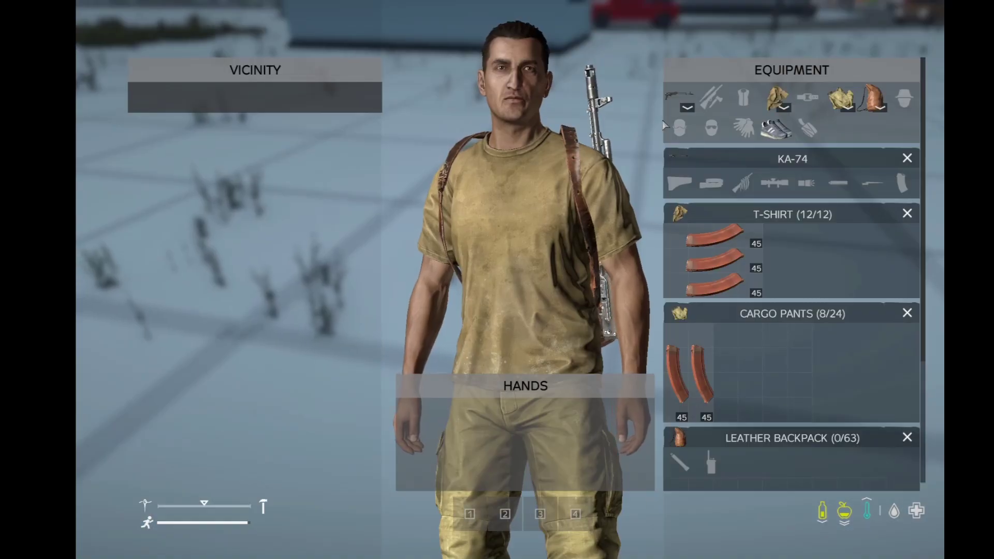
drag(678, 98, 574, 414)
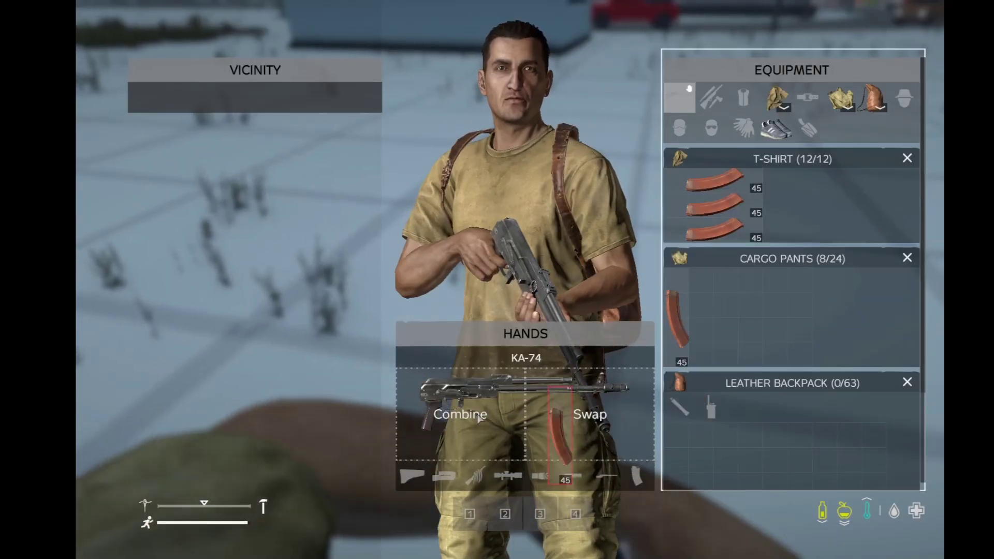
key(Tab)
Stand facing the door's window, raise the KA-74 and load a magazine into it.
key(d)
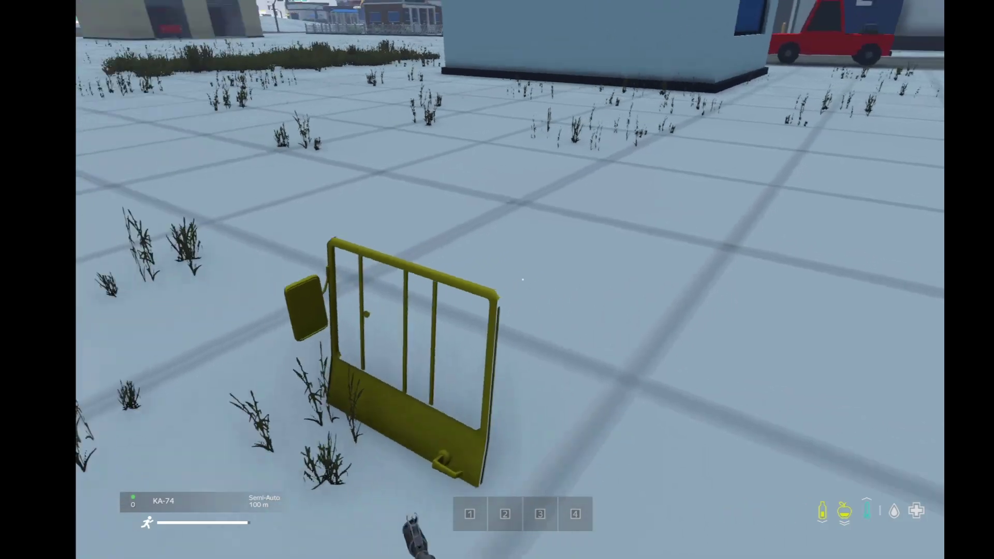
key(s)
key(w)
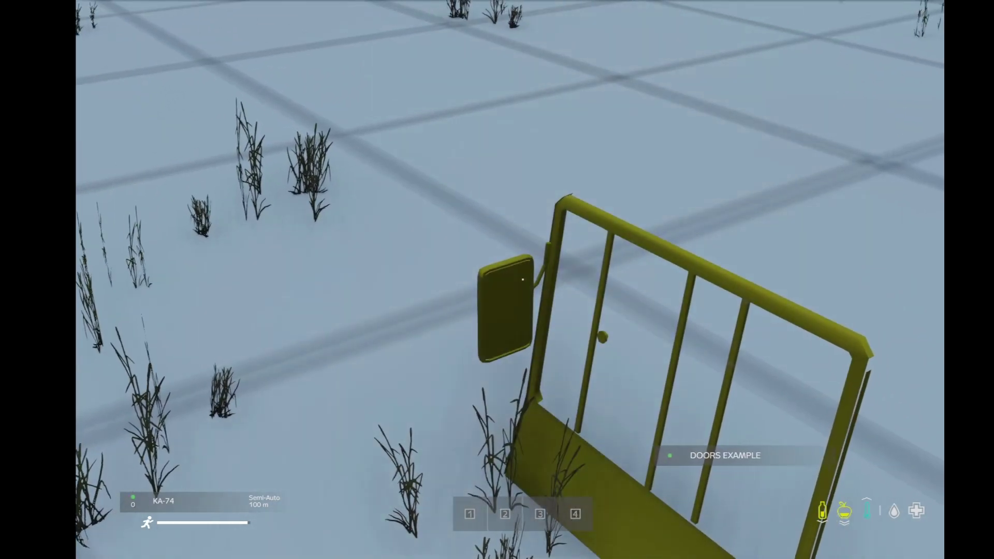
key(s)
key(a)
right_click(522, 279)
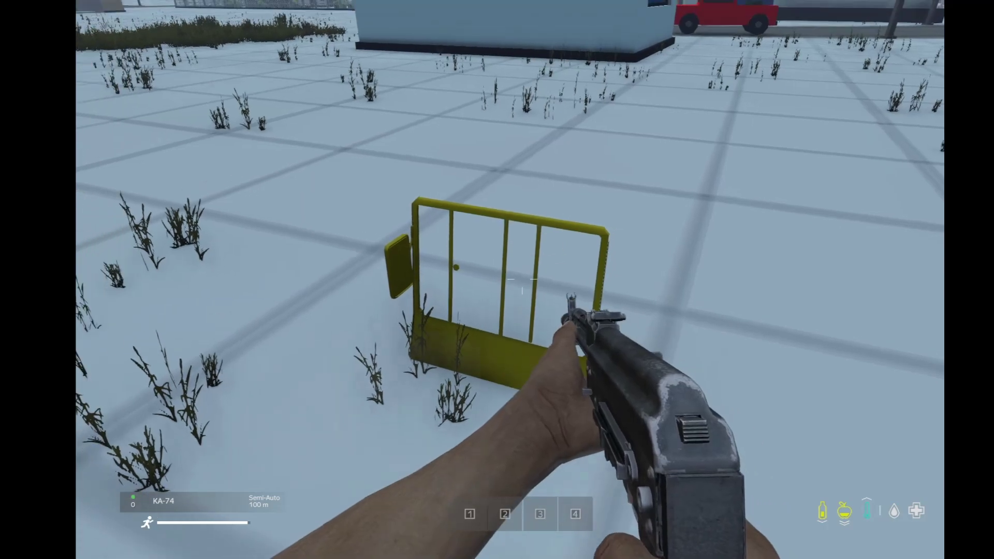
key(r)
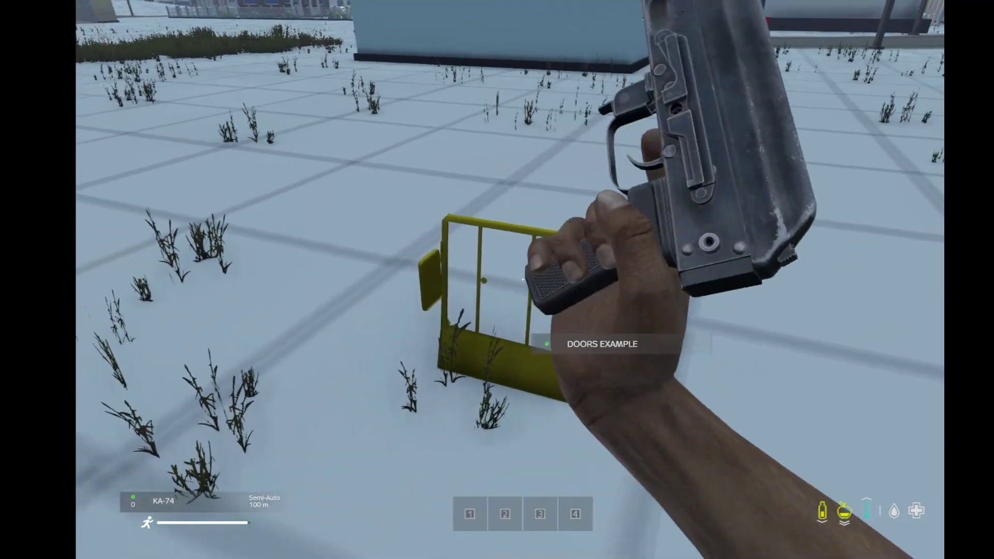
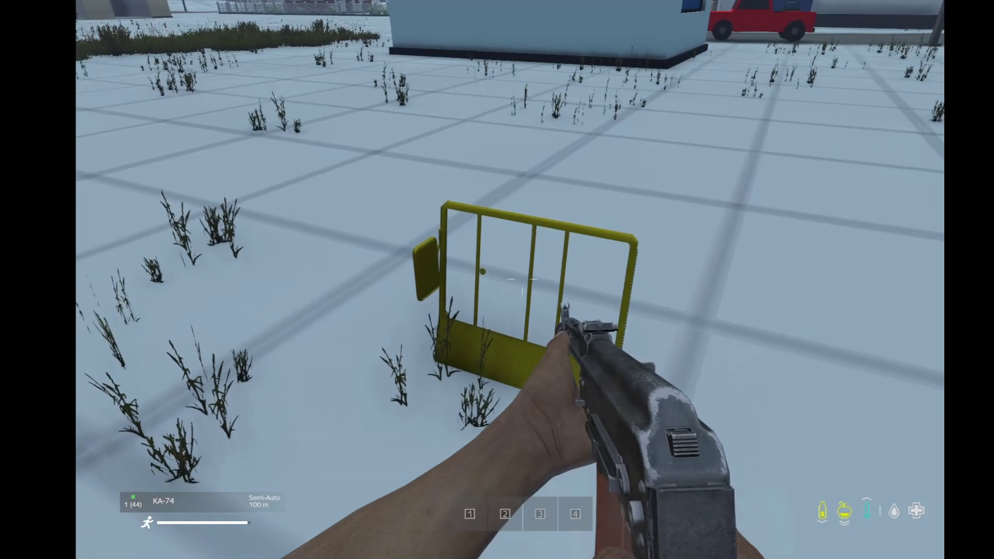
Fire a shot at the door's window and examine the glass damage up close.
click(521, 280)
key(w)
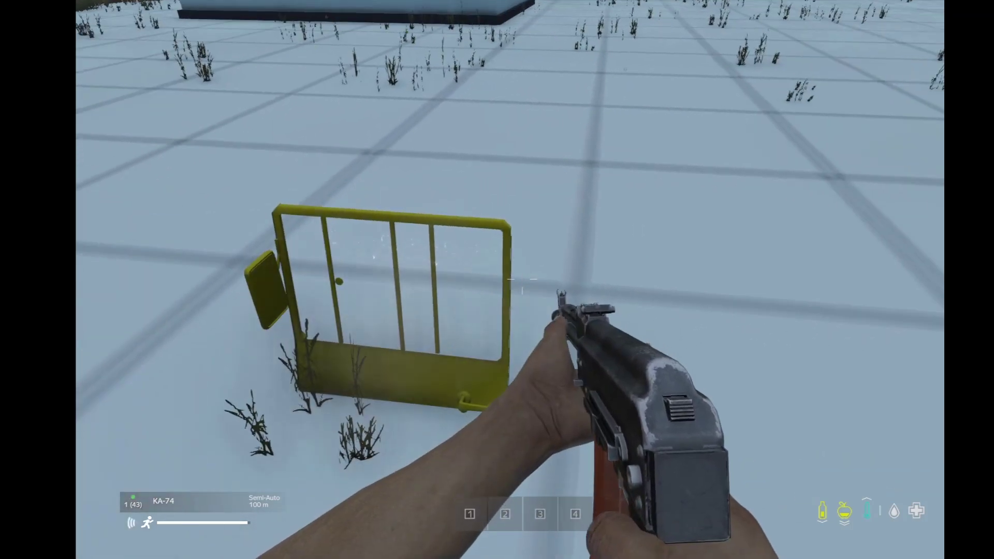
key(a)
key(KP_Enter)
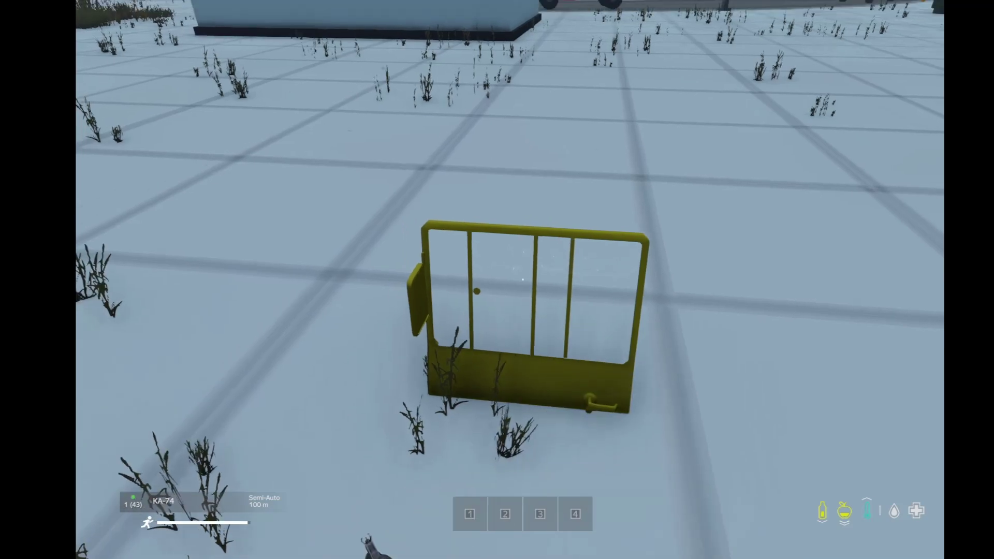
Move up to the door, raise the KA-74, fire at its window and check the glass over the sights.
key(KP_Enter)
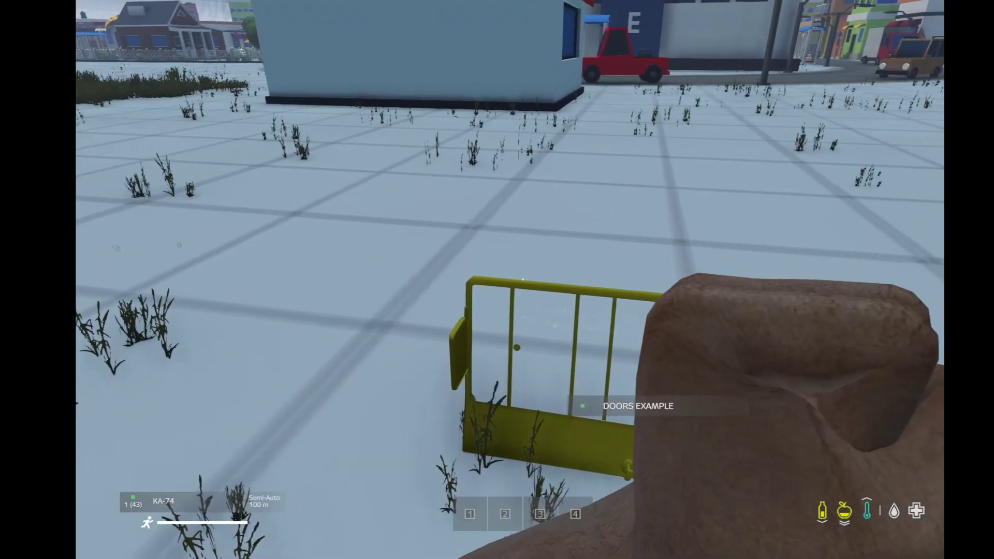
key(w)
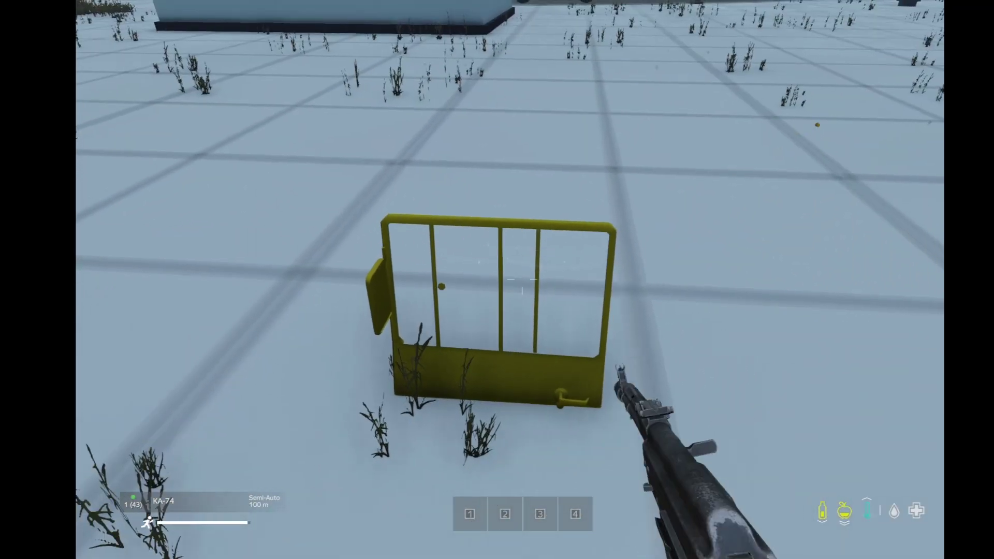
right_click(522, 280)
click(522, 280)
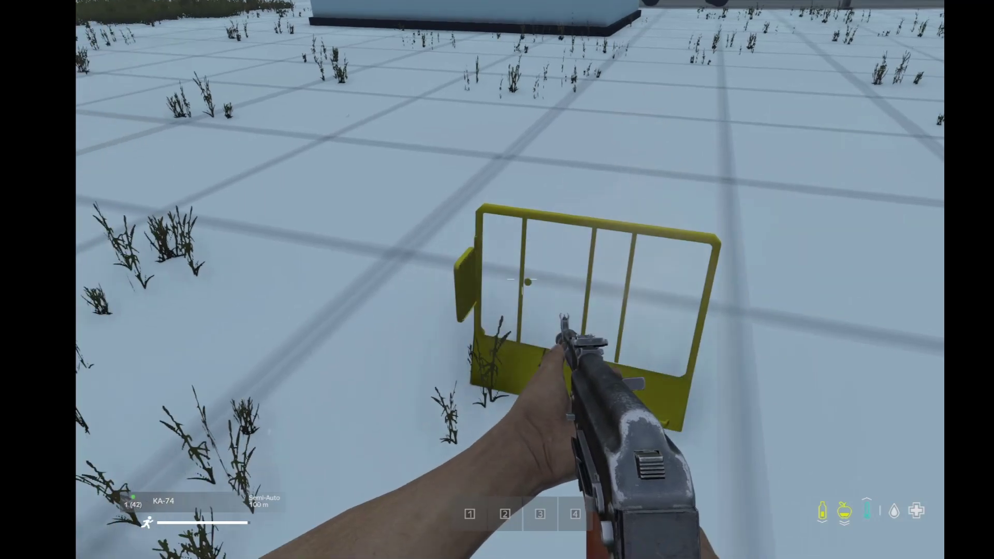
right_click(521, 279)
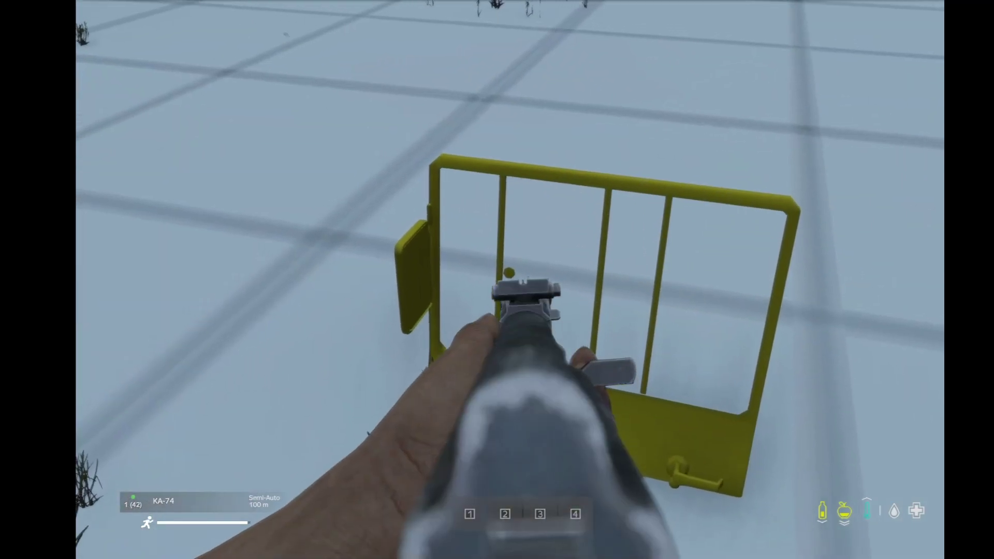
right_click(522, 279)
key(s)
click(522, 279)
click(522, 279)
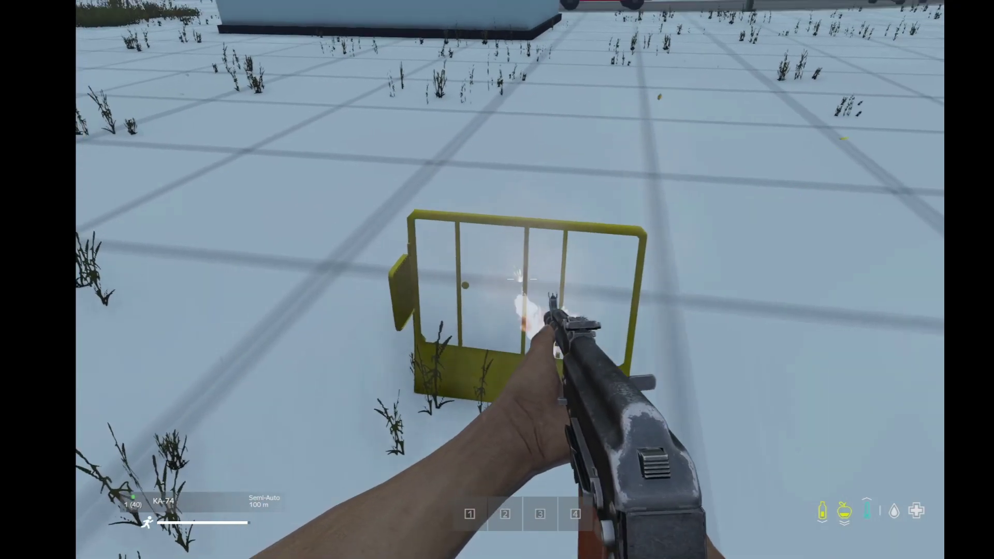
Fire a rapid series of KA-74 shots at the middle of the door's window.
click(522, 280)
click(522, 280)
click(521, 279)
click(521, 280)
click(521, 280)
click(522, 280)
click(522, 279)
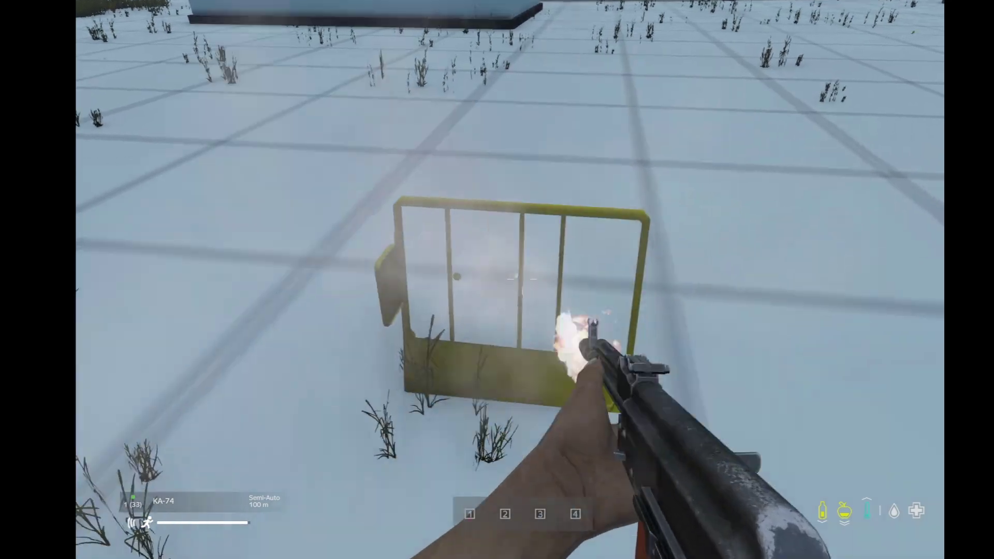
click(521, 279)
click(521, 279)
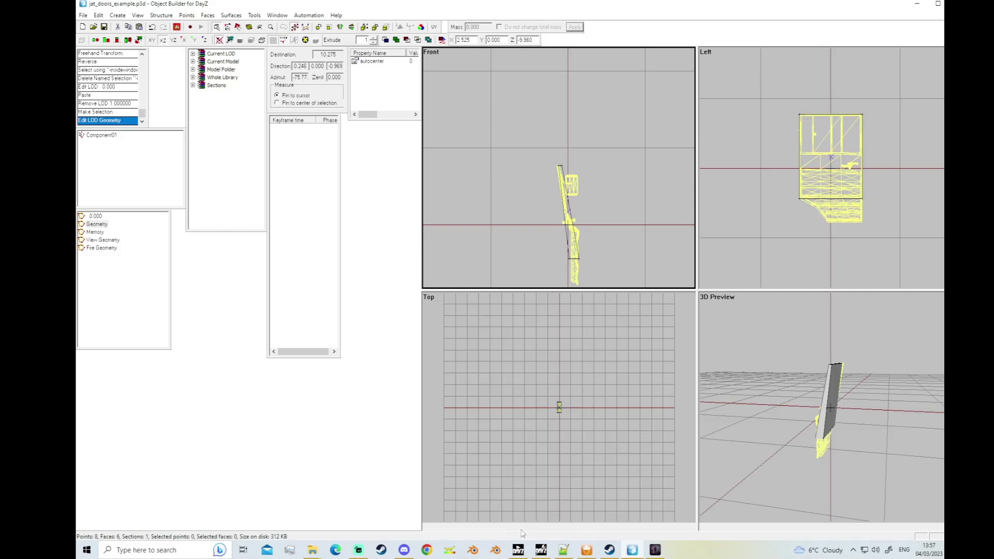
Switch to Notepad++, review the sections in jat_doors_example.cfg and check the Window zone's hitpoints in tute_truck's config.cpp.
click(563, 551)
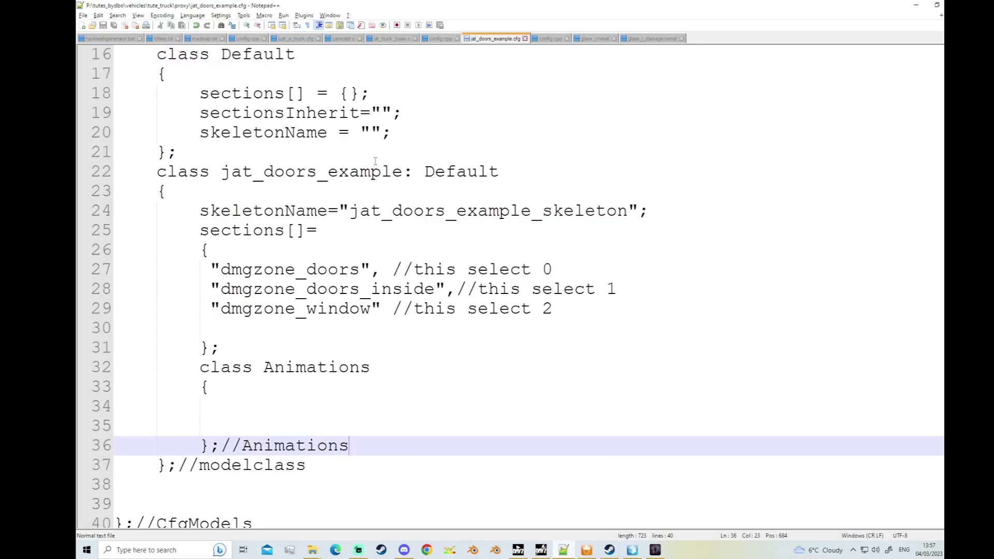
scroll(381, 150, up, 1)
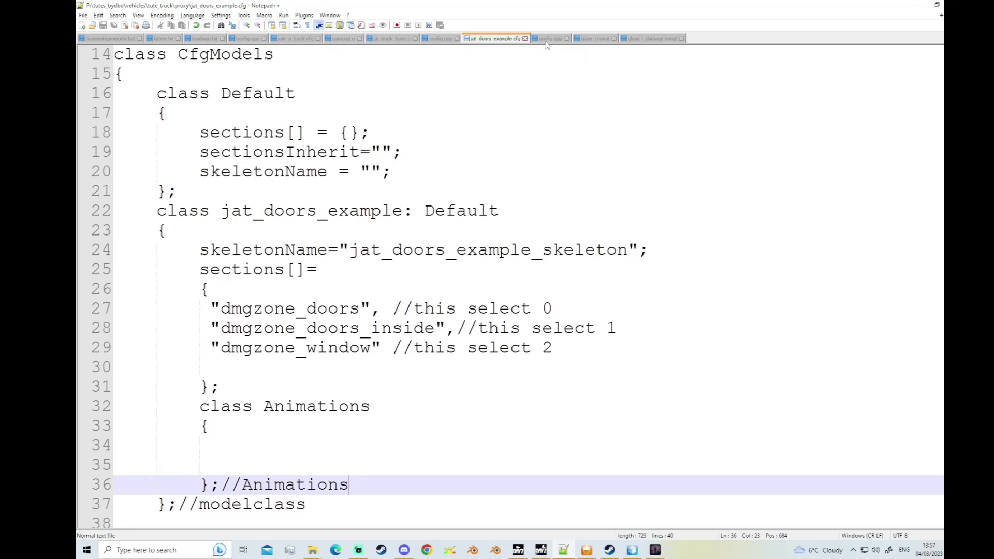
scroll(363, 306, up, 1)
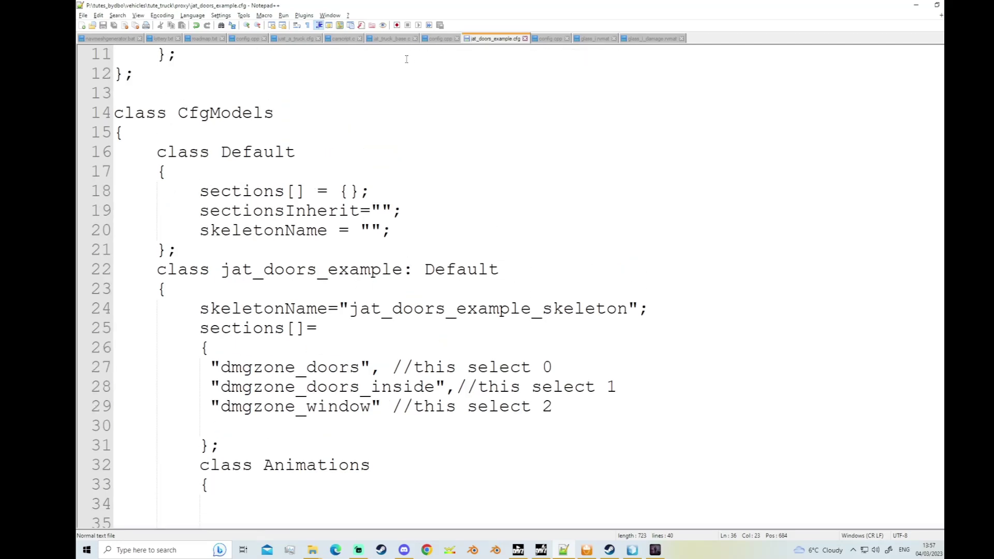
click(432, 40)
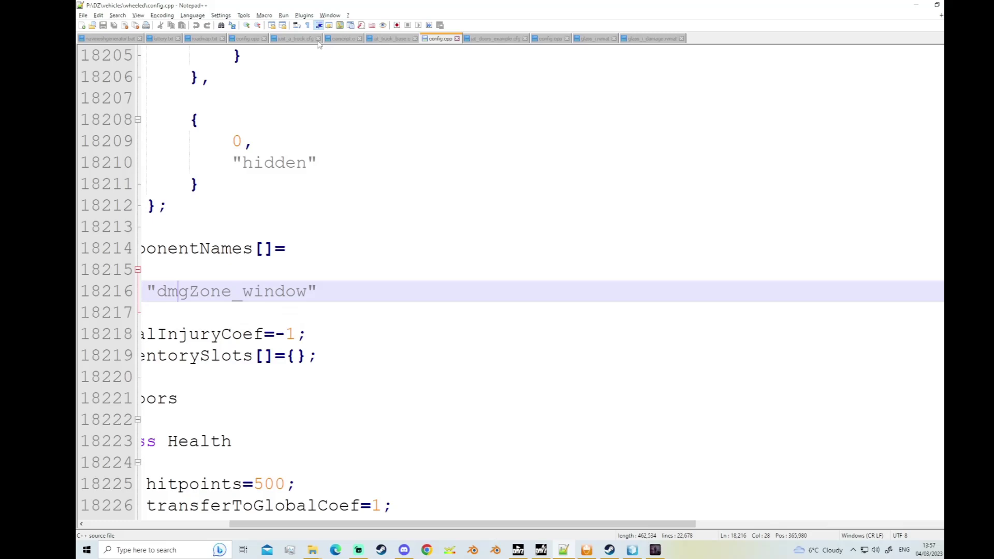
click(244, 41)
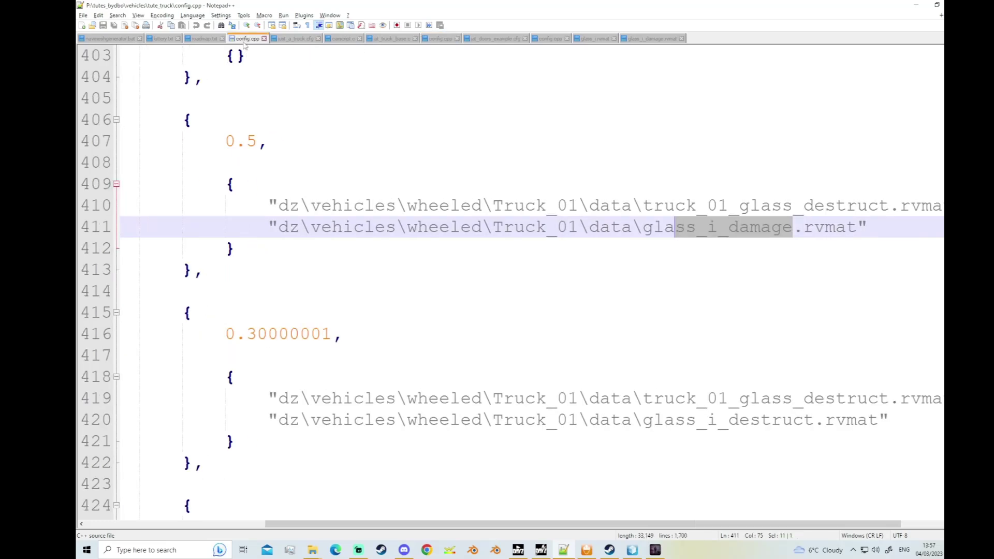
scroll(327, 210, up, 6)
scroll(327, 209, up, 1)
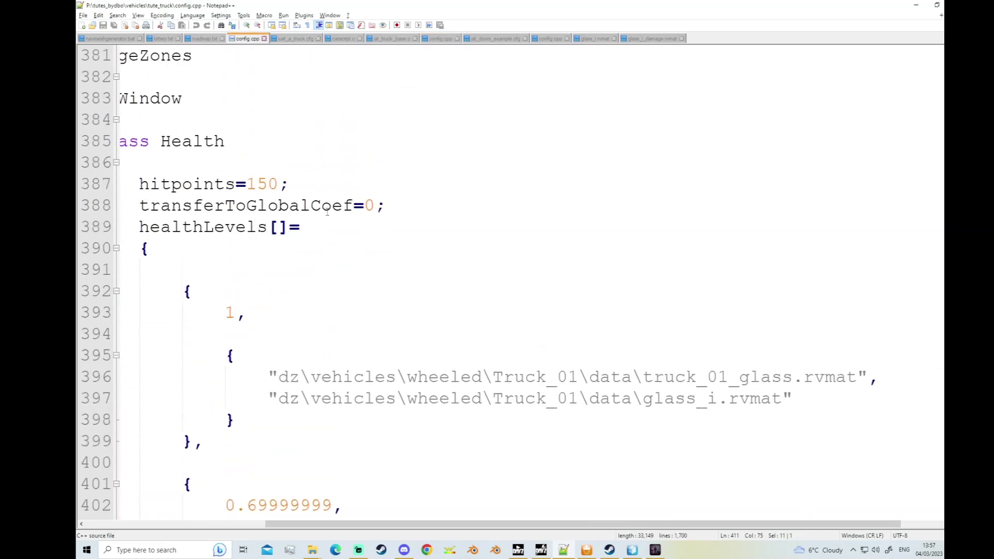
click(256, 178)
drag(273, 184, 249, 184)
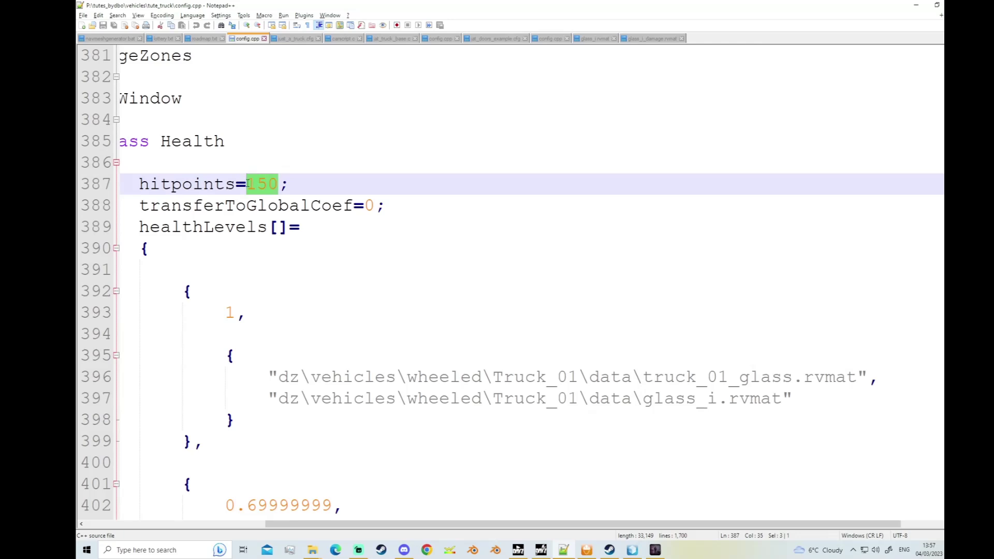
Read through the Window zone's healthLevels and their glass materials, down to the "hidden" level.
scroll(347, 307, down, 2)
scroll(346, 301, up, 1)
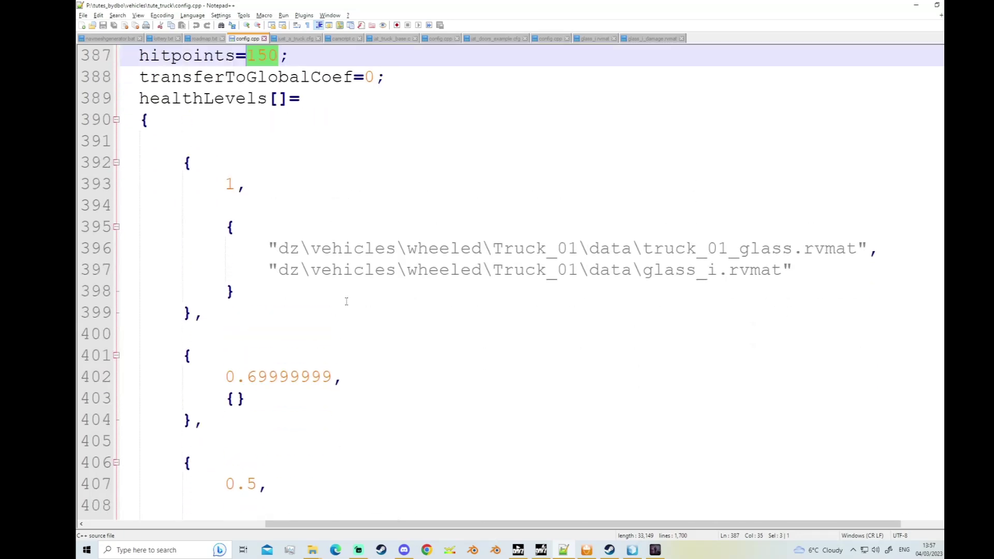
scroll(304, 197, up, 1)
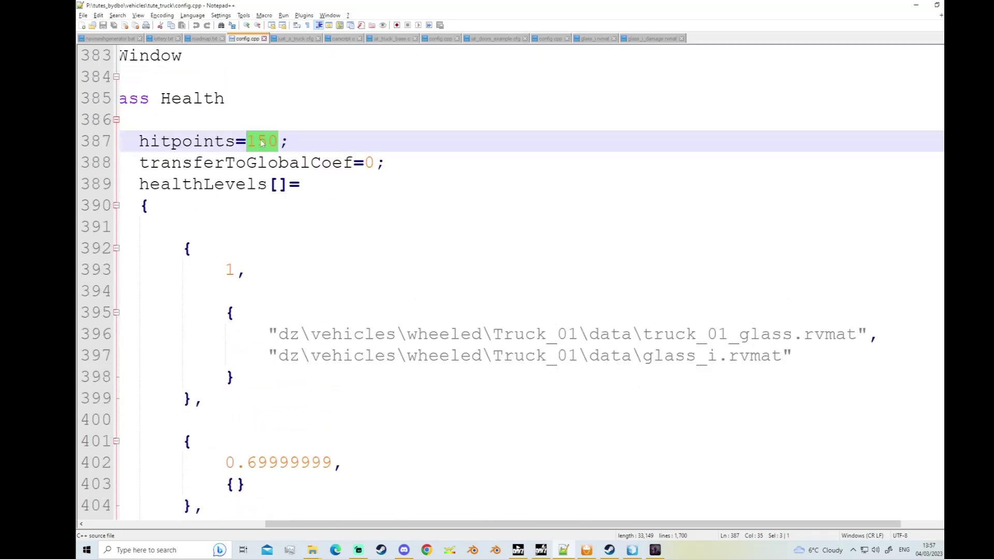
scroll(310, 238, left, 2)
scroll(336, 212, down, 1)
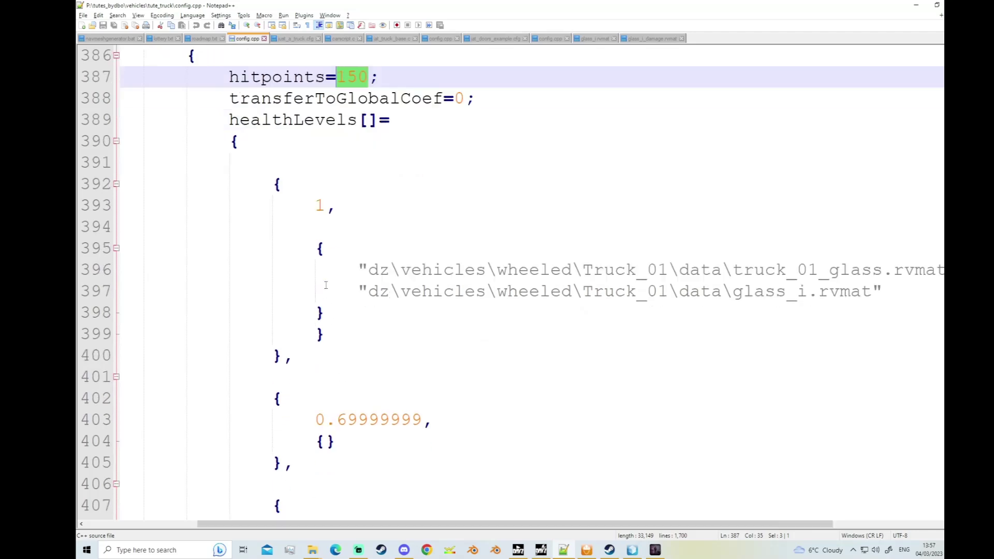
scroll(348, 197, down, 2)
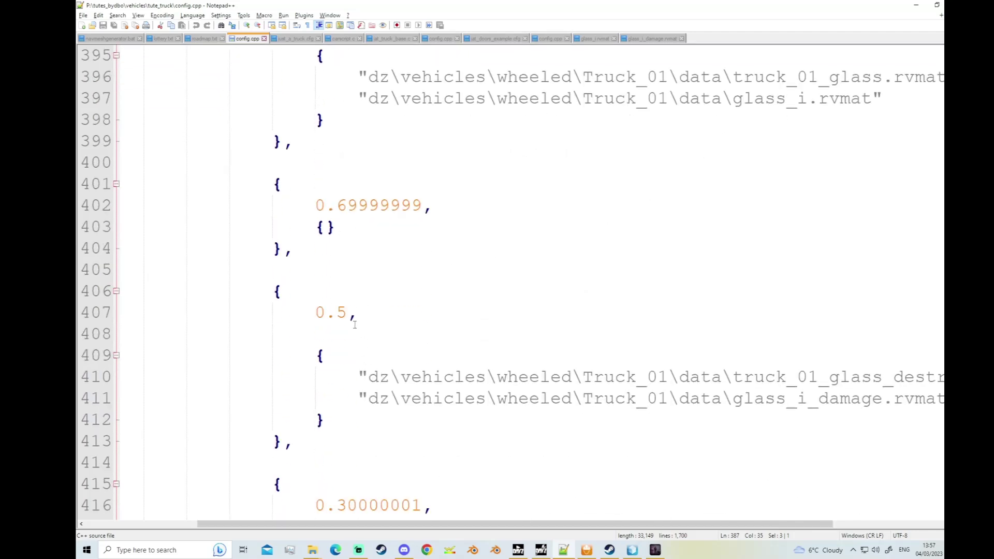
scroll(442, 384, down, 3)
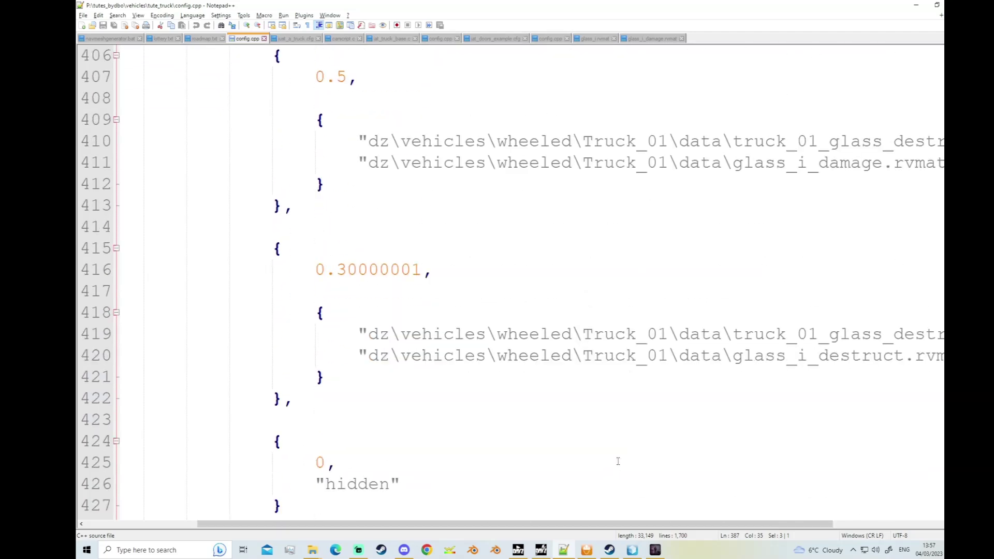
scroll(570, 397, down, 3)
scroll(486, 324, up, 1)
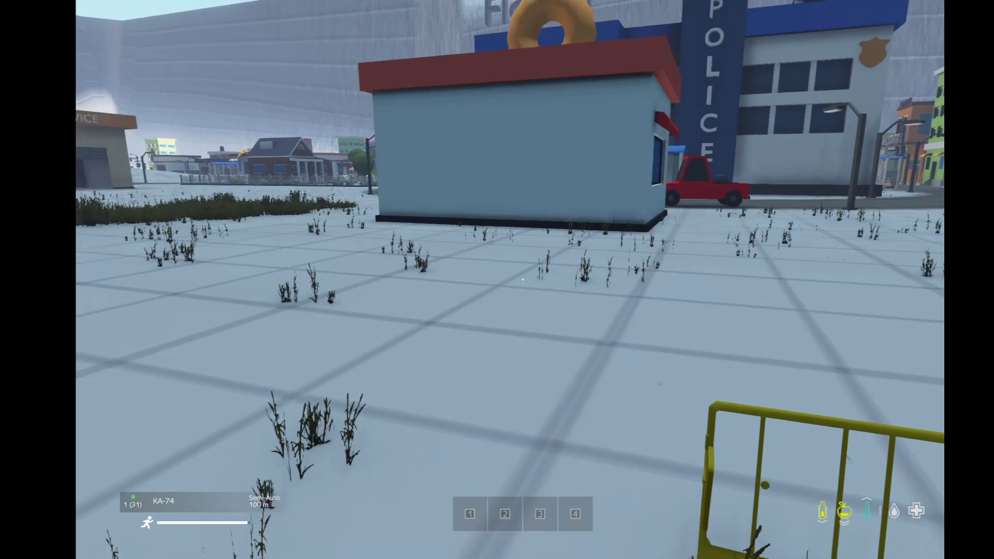
Look at the shot door again in DayZ and return to tute_truck's config.cpp.
click(655, 550)
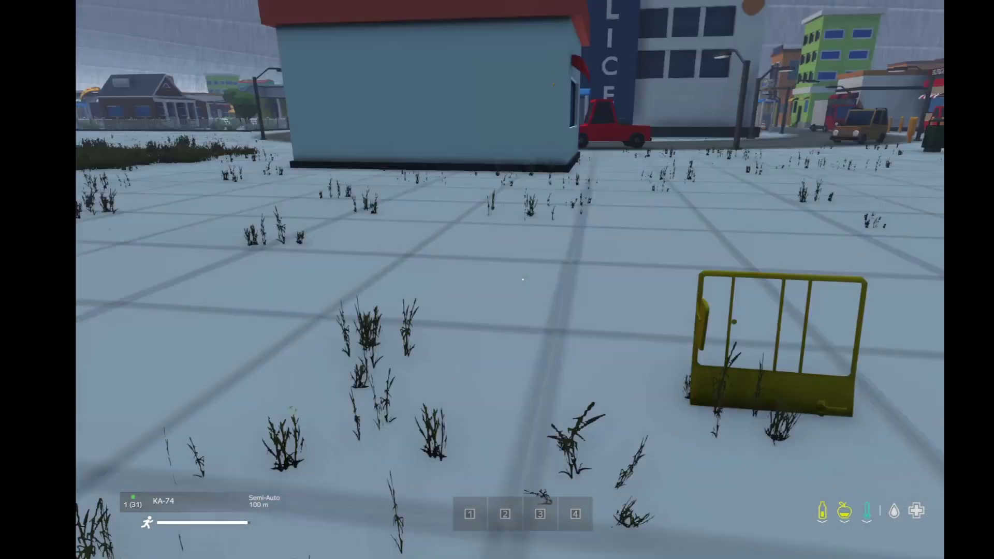
key(alt+Tab)
click(477, 279)
Review the jat_doors_example class from the Window zone back through GlobalHealth to its hiddenSelections and class header.
scroll(476, 279, up, 3)
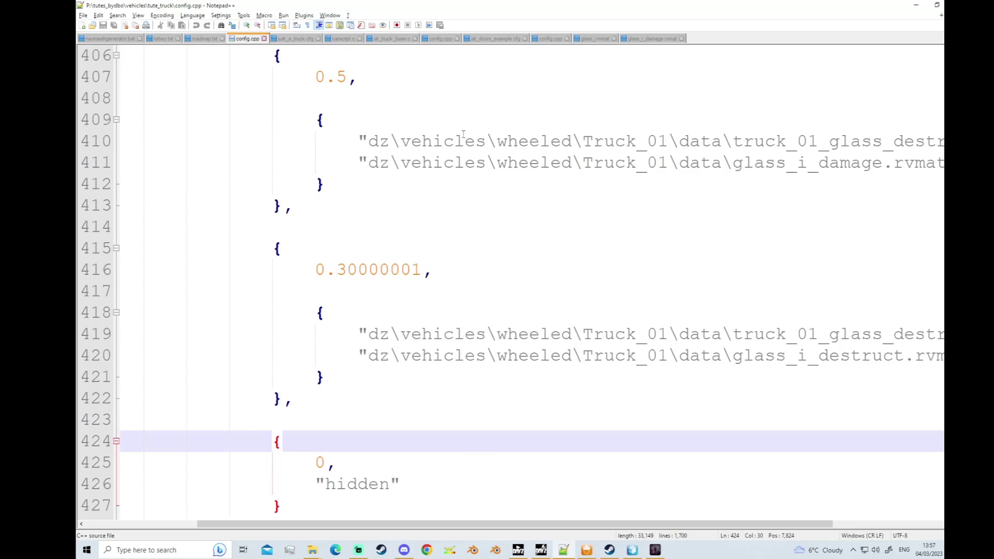
scroll(463, 134, up, 9)
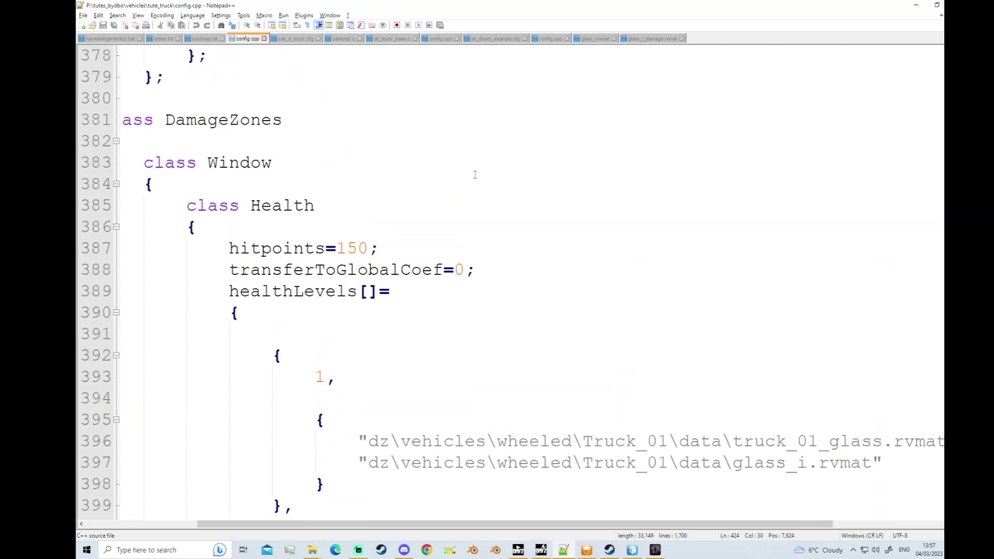
scroll(475, 174, up, 9)
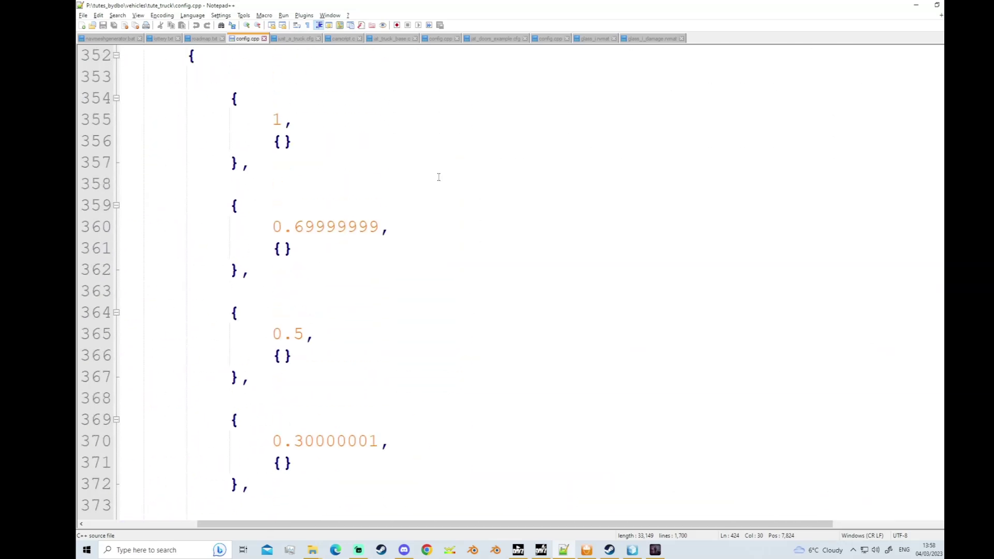
scroll(439, 175, up, 4)
scroll(357, 172, up, 3)
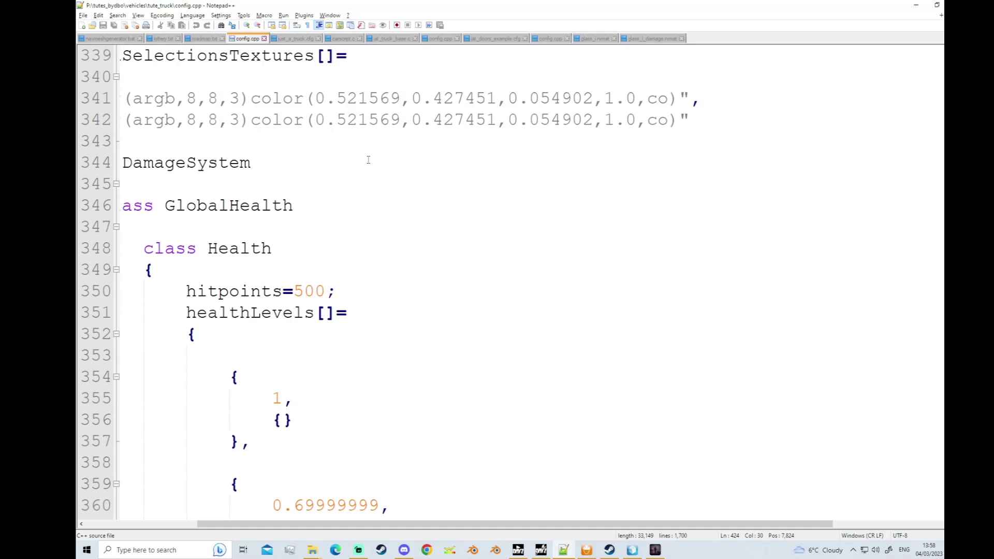
drag(350, 525, 263, 525)
scroll(293, 342, up, 3)
scroll(292, 342, up, 2)
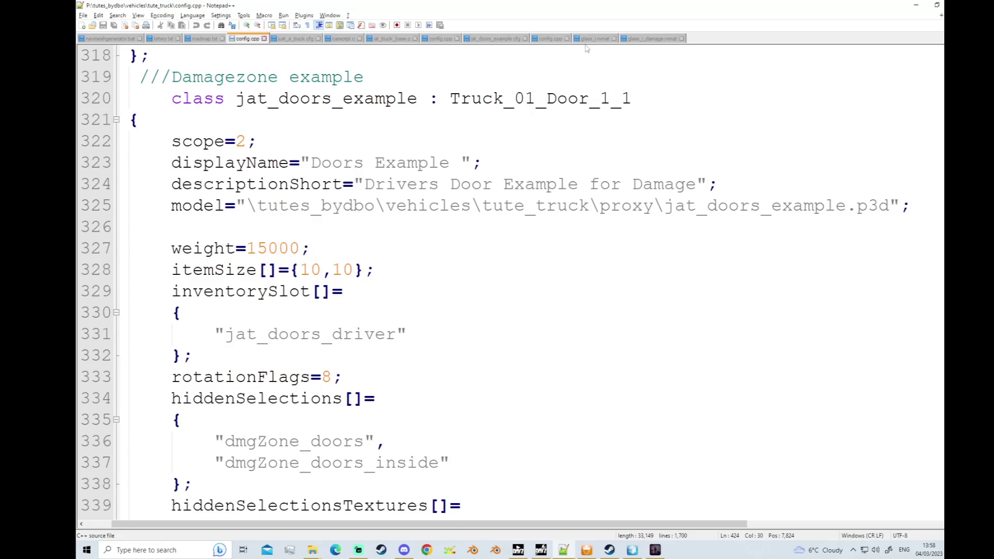
Open the config.cpp from DZ\vehicles\wheeled and find where the Window damage zone's Health class starts.
click(550, 39)
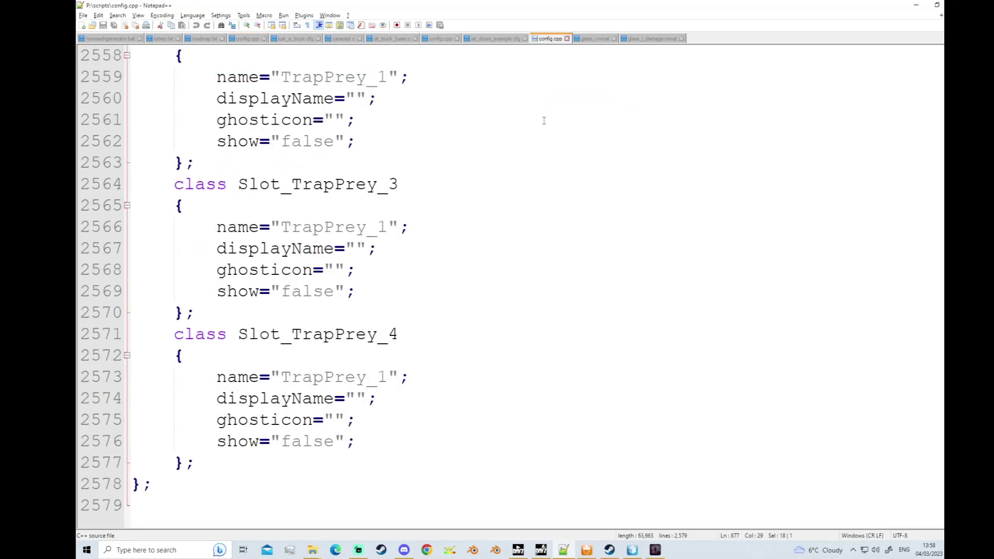
click(440, 38)
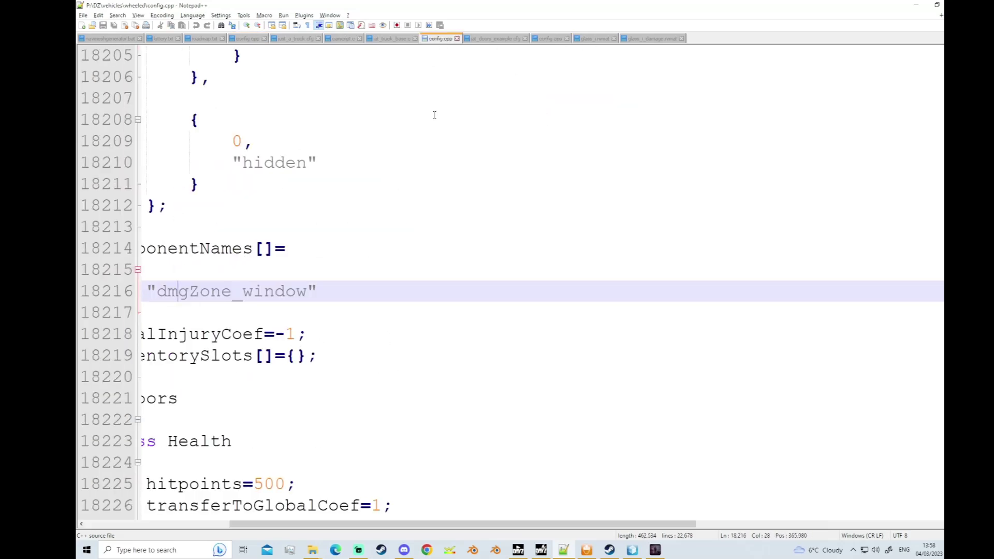
drag(420, 524, 277, 524)
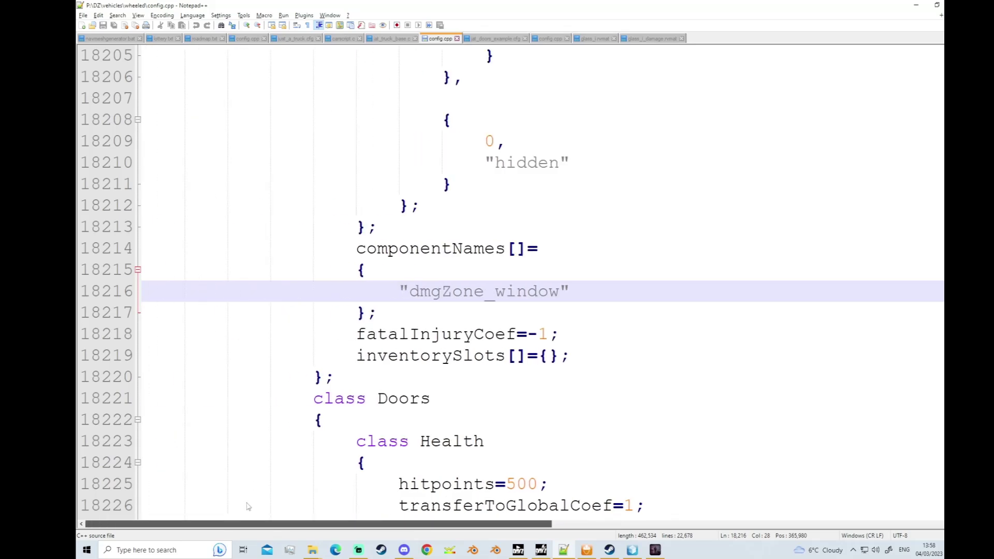
scroll(360, 290, up, 1)
scroll(357, 321, up, 1)
scroll(342, 414, down, 1)
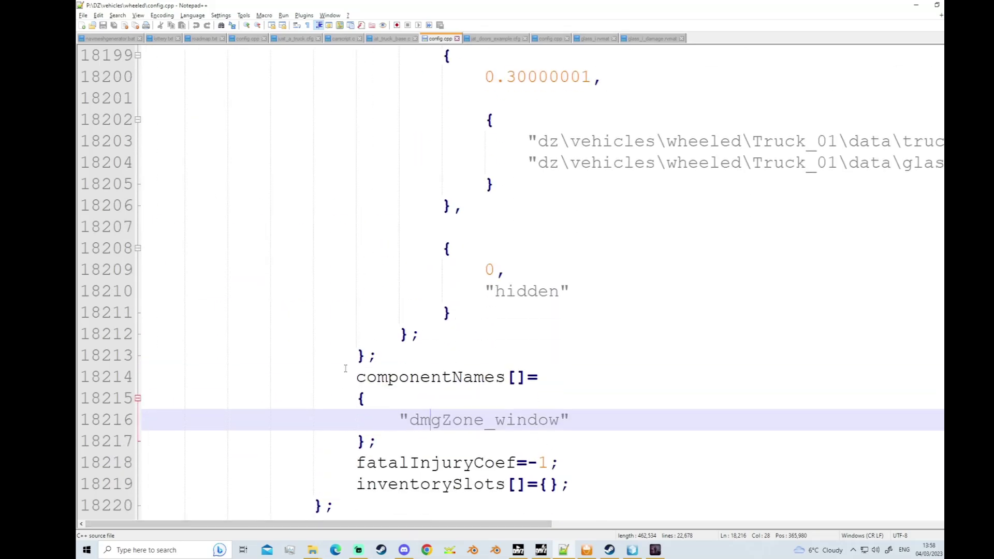
click(344, 362)
key(ctrl+b)
scroll(313, 194, up, 1)
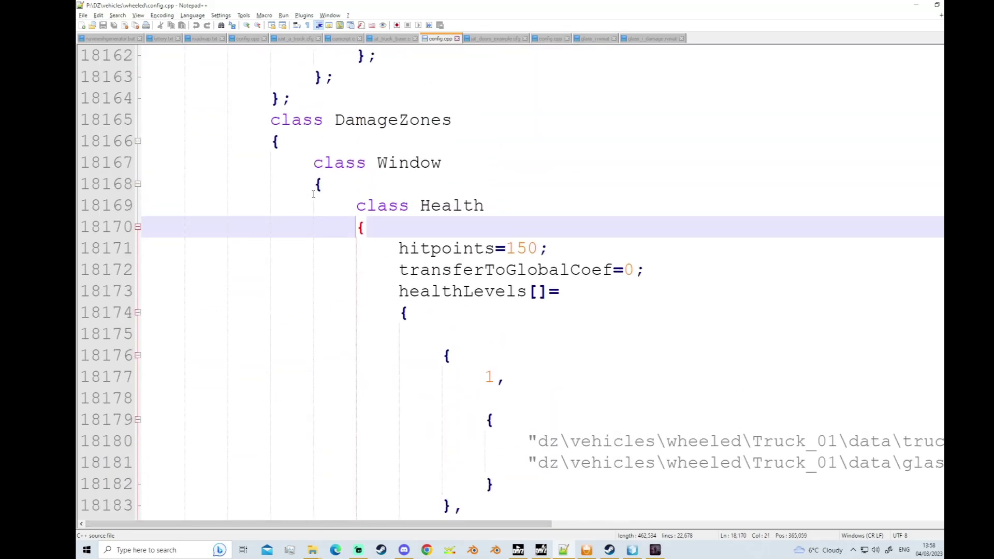
Check the Window and GlobalHealth hitpoints of the original truck door and locate the end of its DamageSystem class.
click(538, 248)
scroll(309, 229, up, 2)
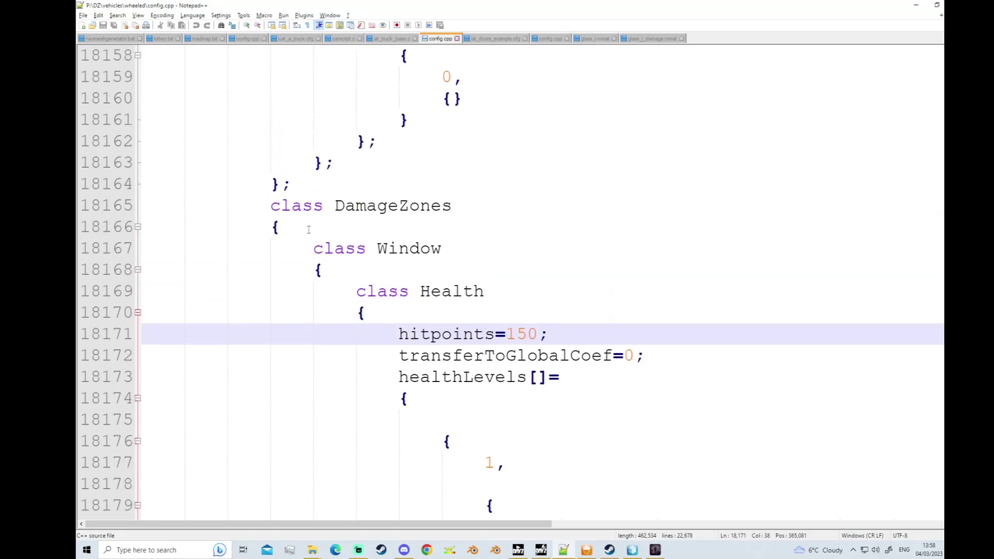
scroll(269, 188, up, 10)
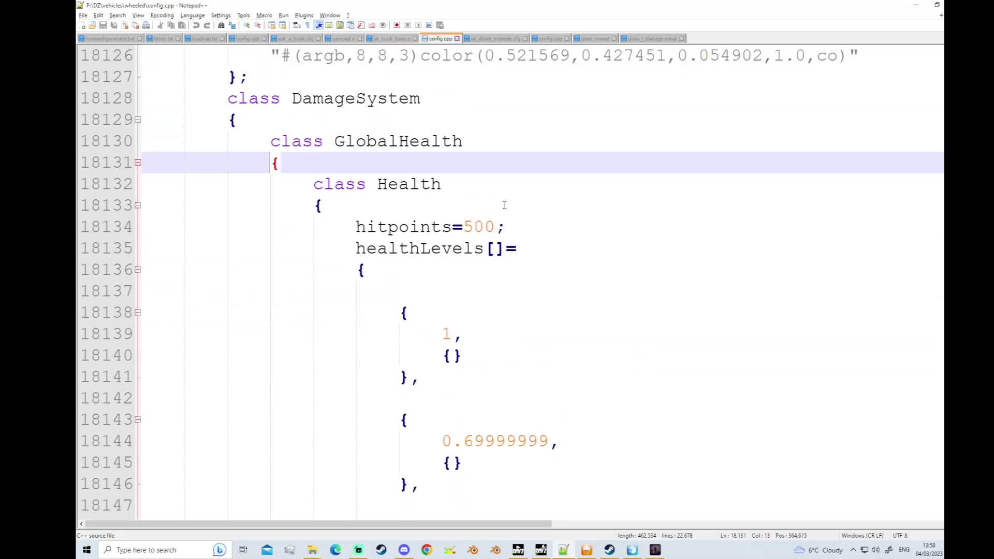
click(496, 226)
click(237, 121)
key(ctrl+b)
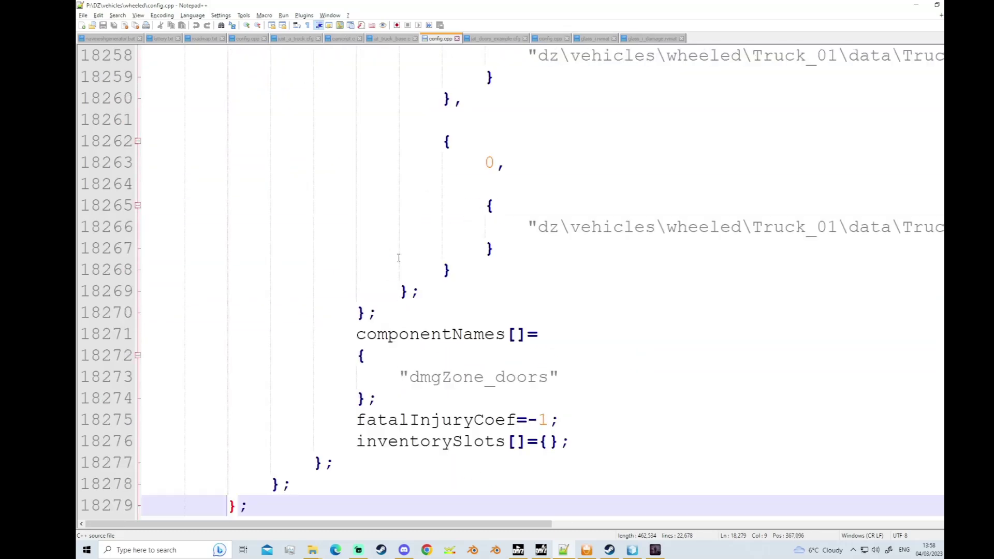
scroll(432, 414, down, 4)
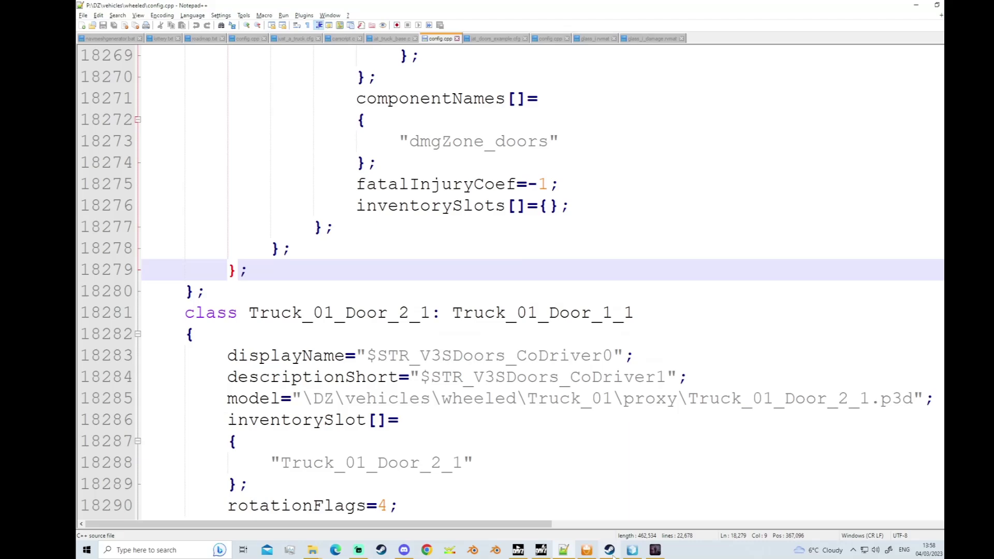
Switch to DayZ and spawn the original M3S truck door Truck_01_Door_2_1 next to the custom door.
click(655, 551)
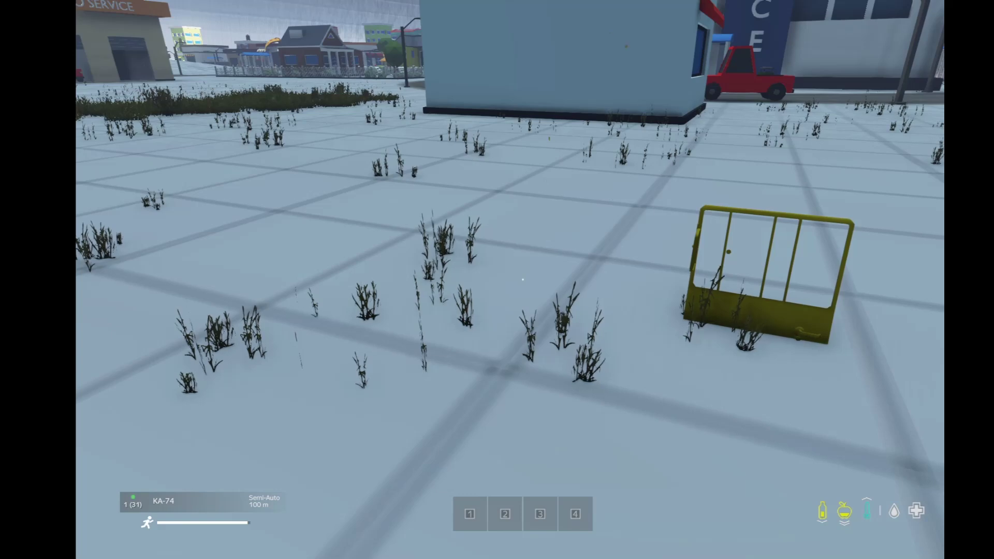
key(m)
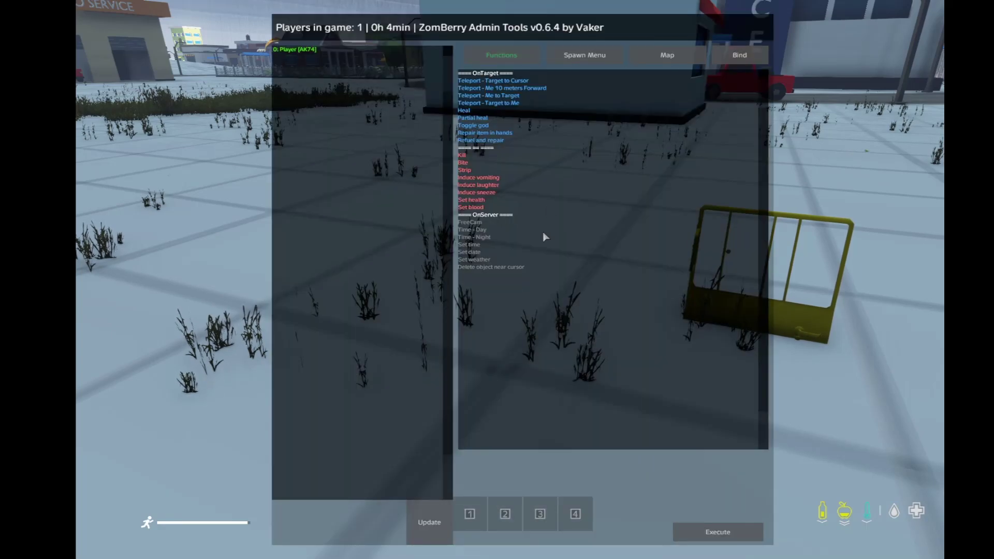
click(582, 55)
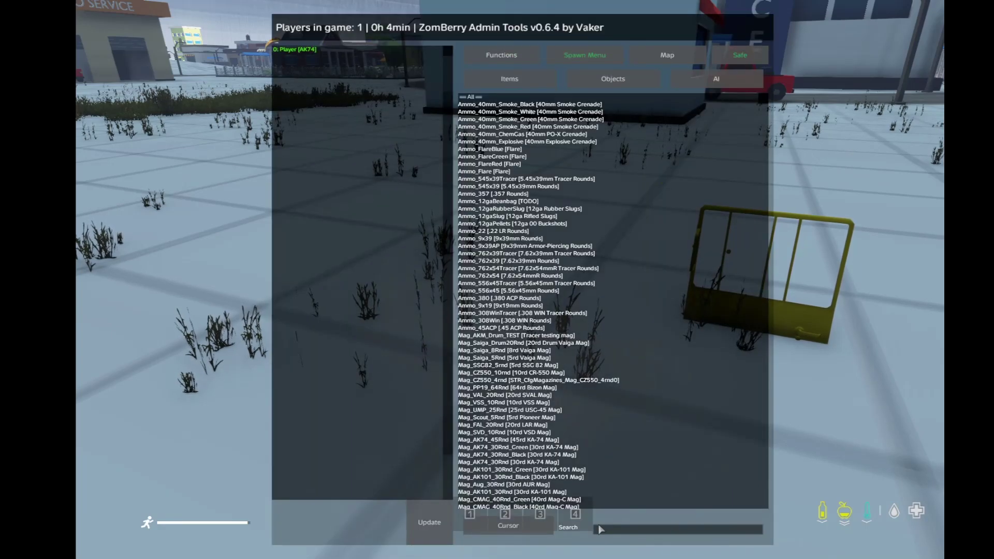
click(621, 529)
text(door)
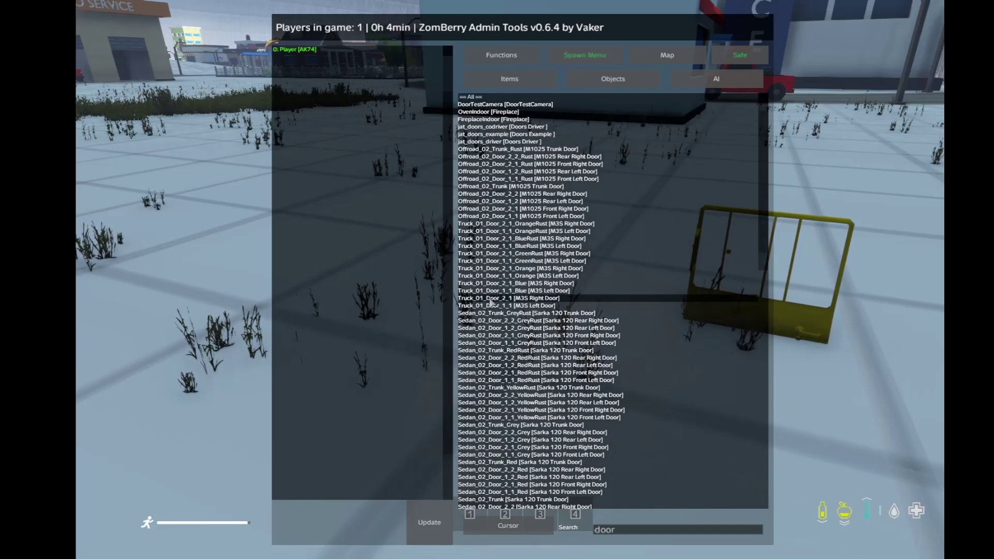
click(492, 300)
key(Escape)
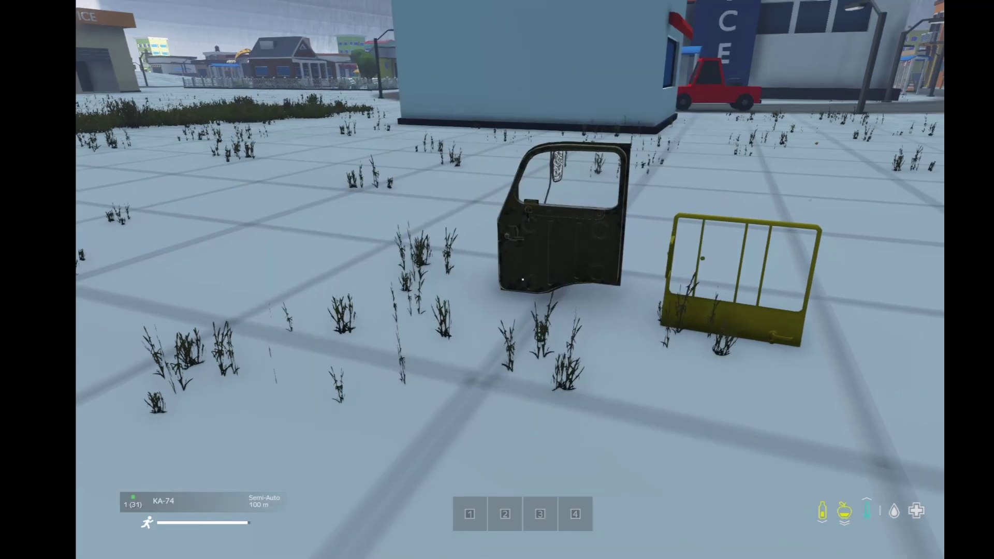
Spawn a fresh jat_doors_example door on the other side of the M3S door.
key(Insert)
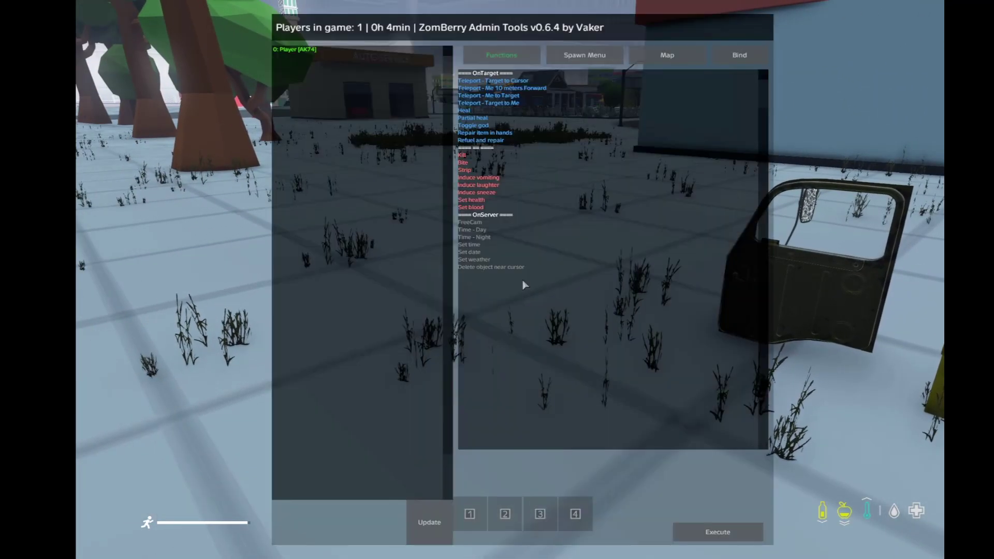
click(593, 56)
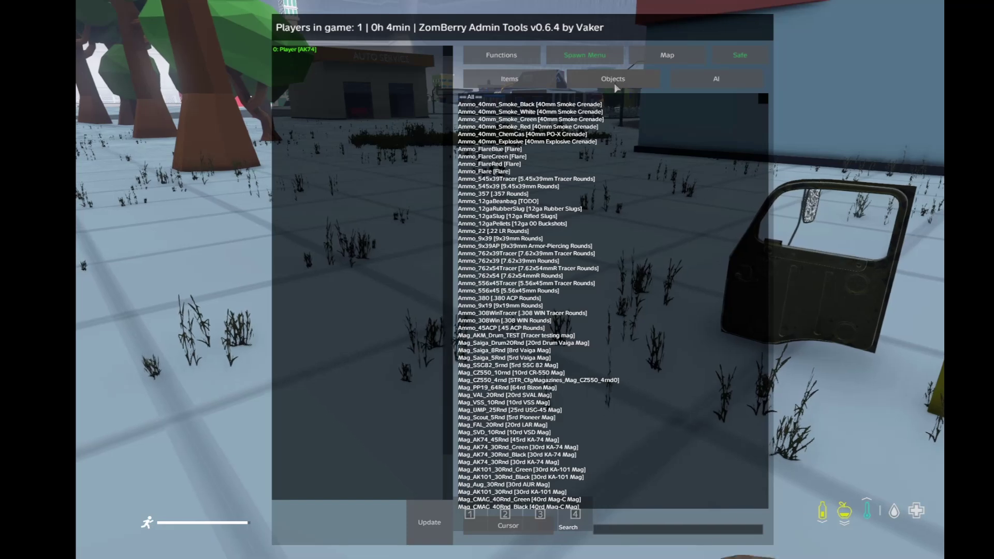
click(602, 530)
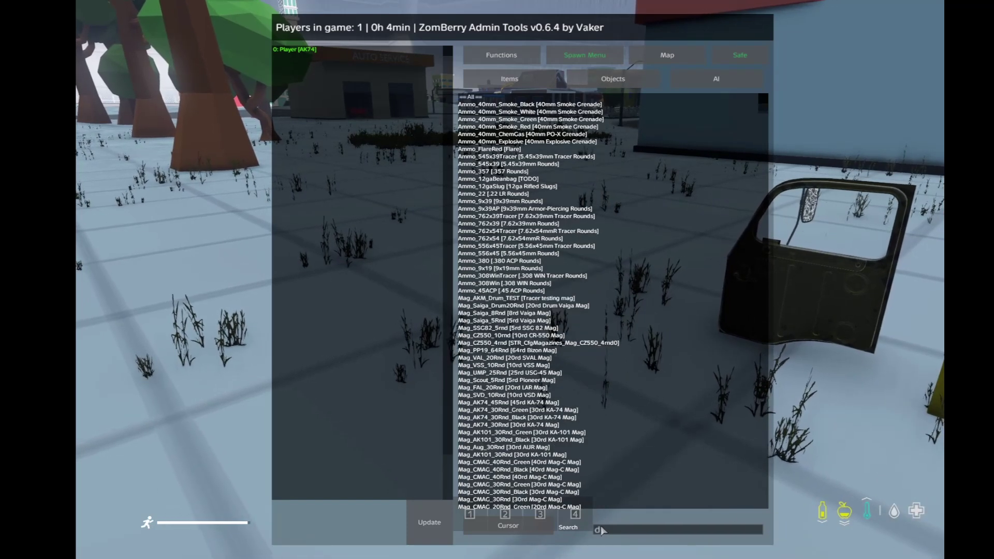
text(doo)
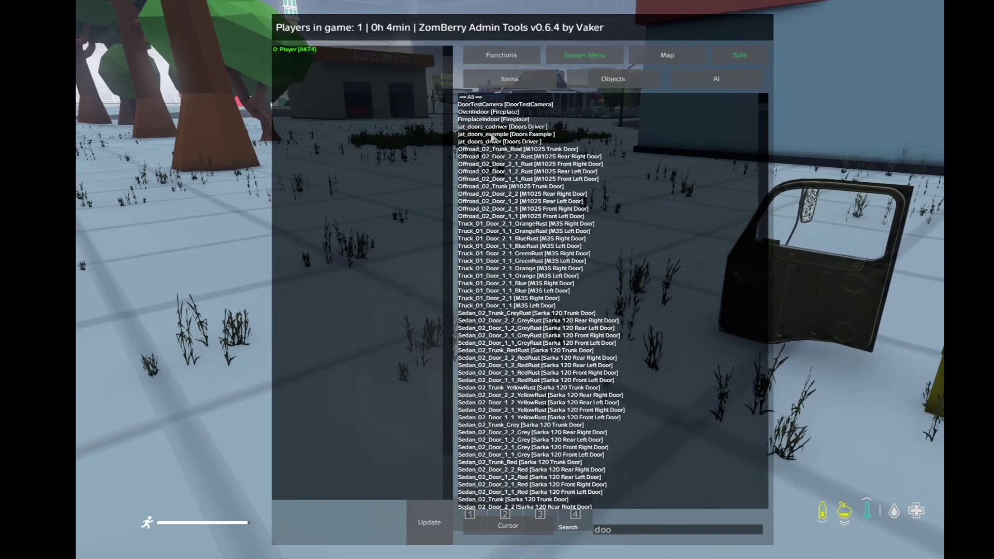
key(Escape)
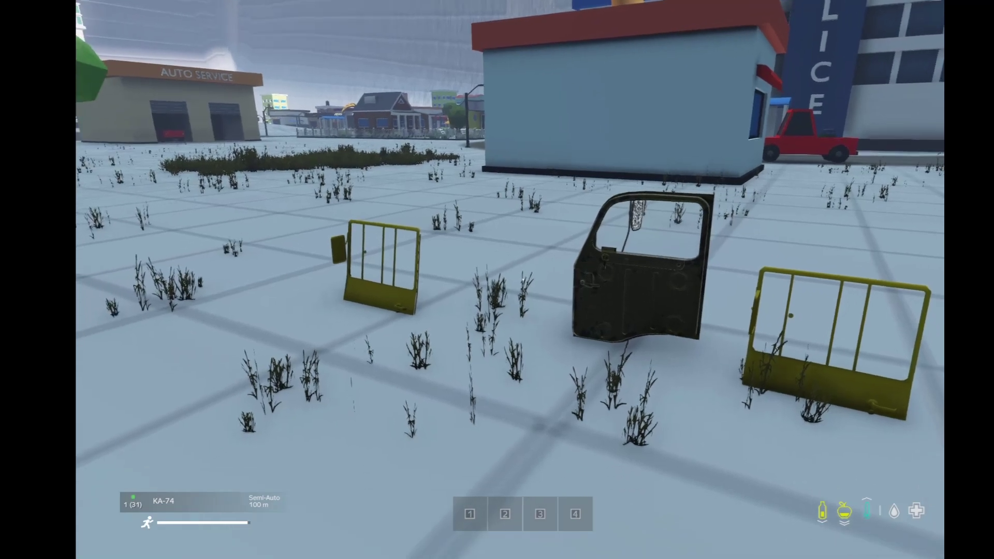
Circle the three spawned doors and compare the custom doors with the original M3S door from both sides.
key(a)
right_click(523, 280)
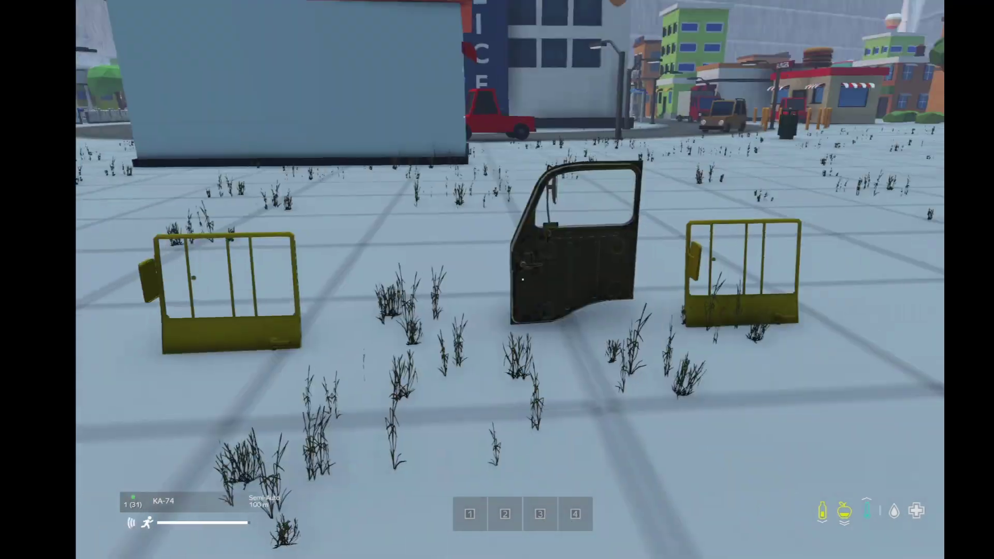
key(d)
right_click(522, 280)
key(s)
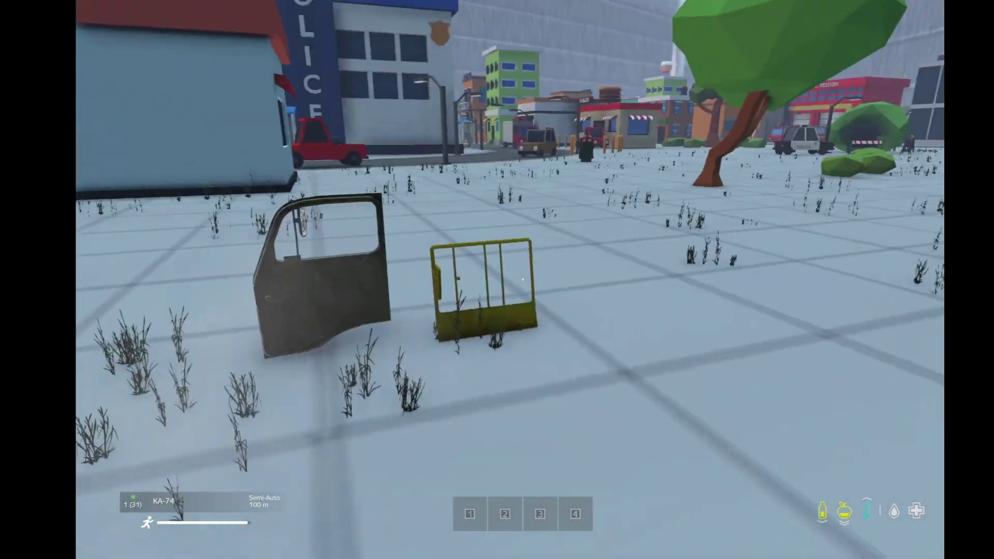
key(d)
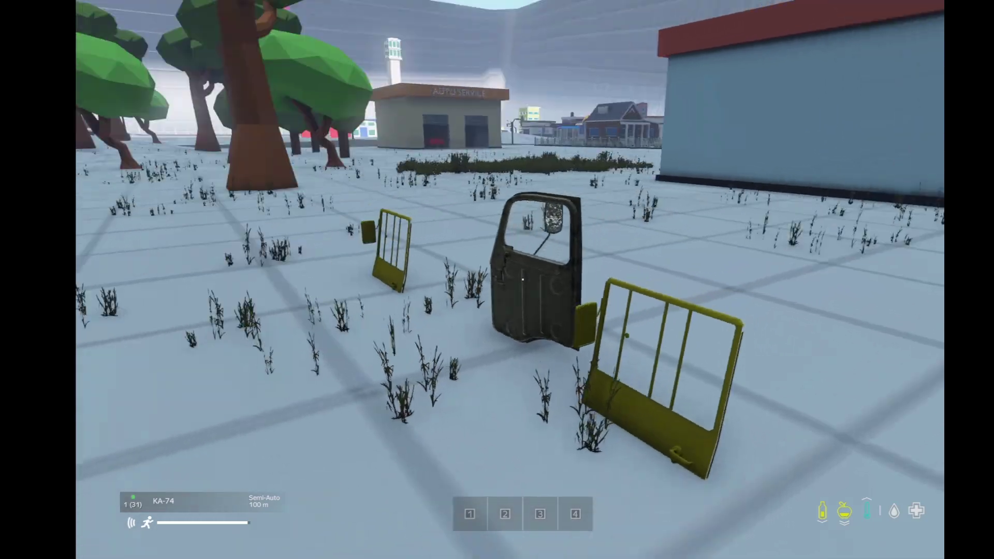
key(d)
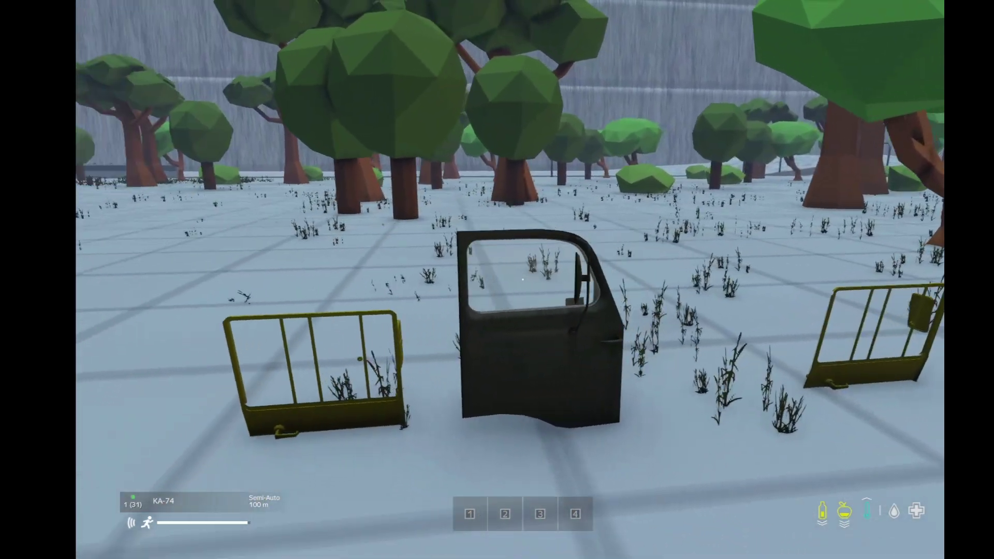
Shoot the window of the original M3S door and examine its glass damage up close.
right_click(523, 279)
click(522, 280)
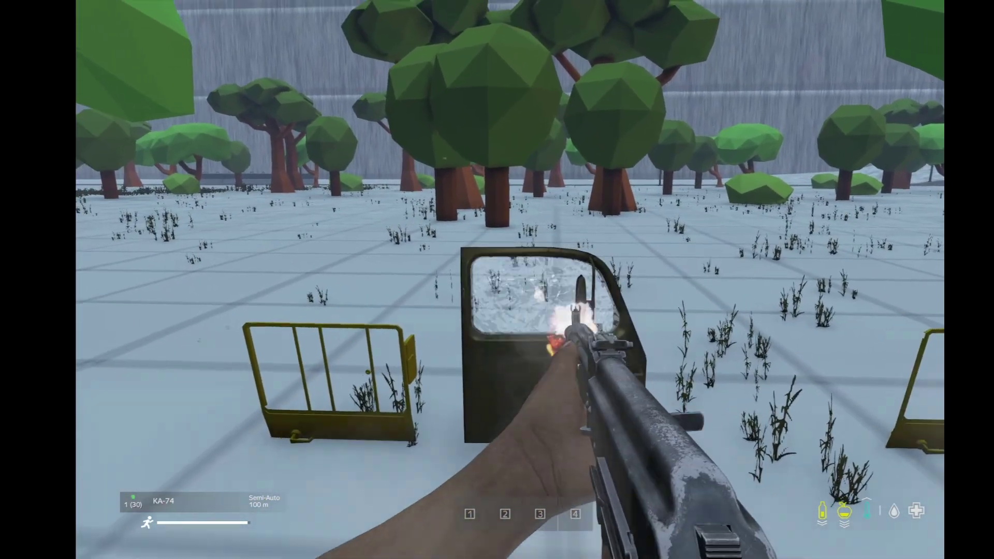
key(w)
key(w)
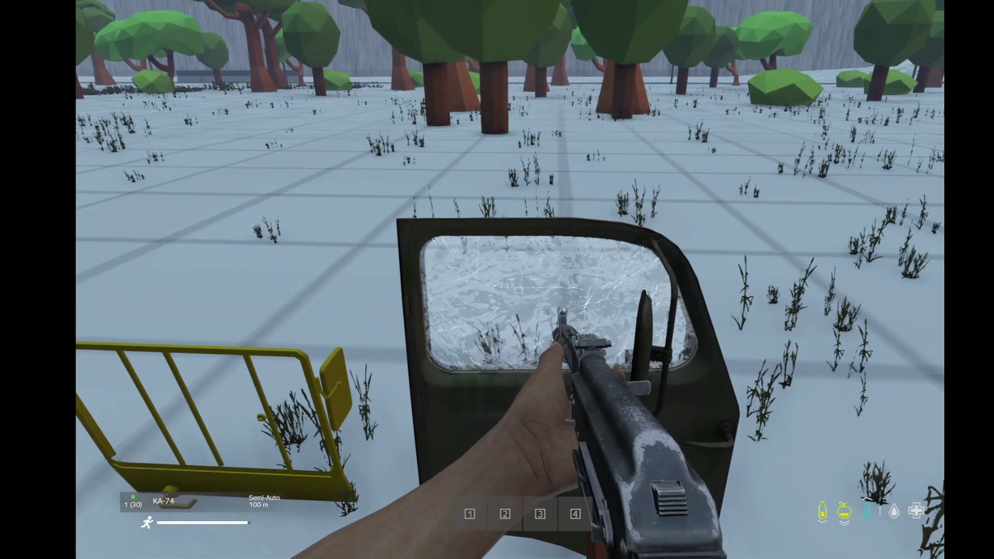
key(d)
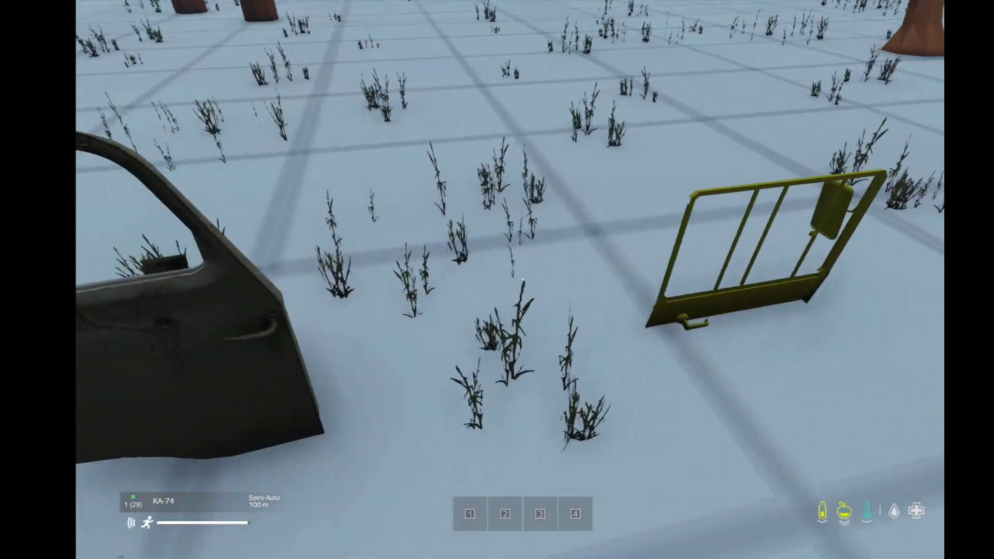
Move around to the newly spawned Doors Example door, shoot its window and examine the glass.
key(d)
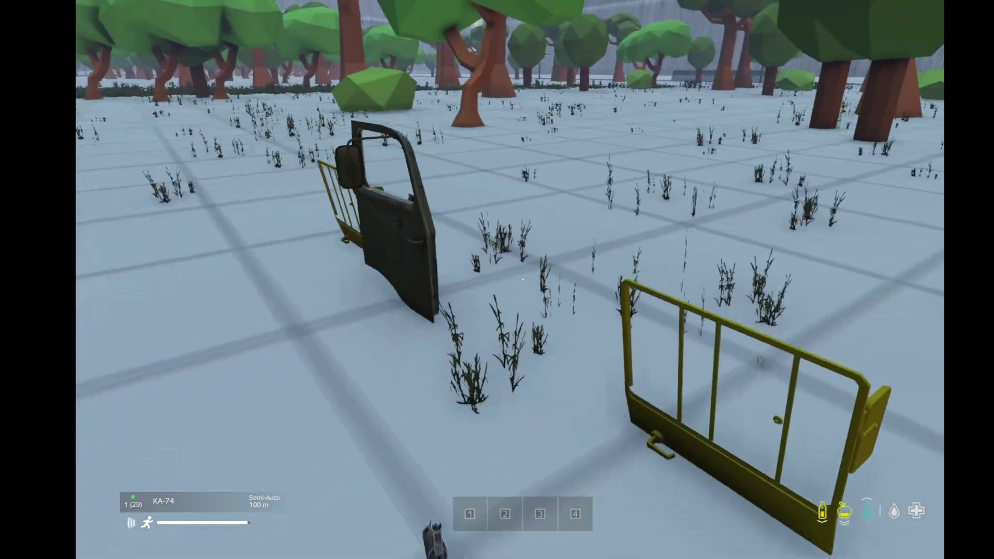
key(d)
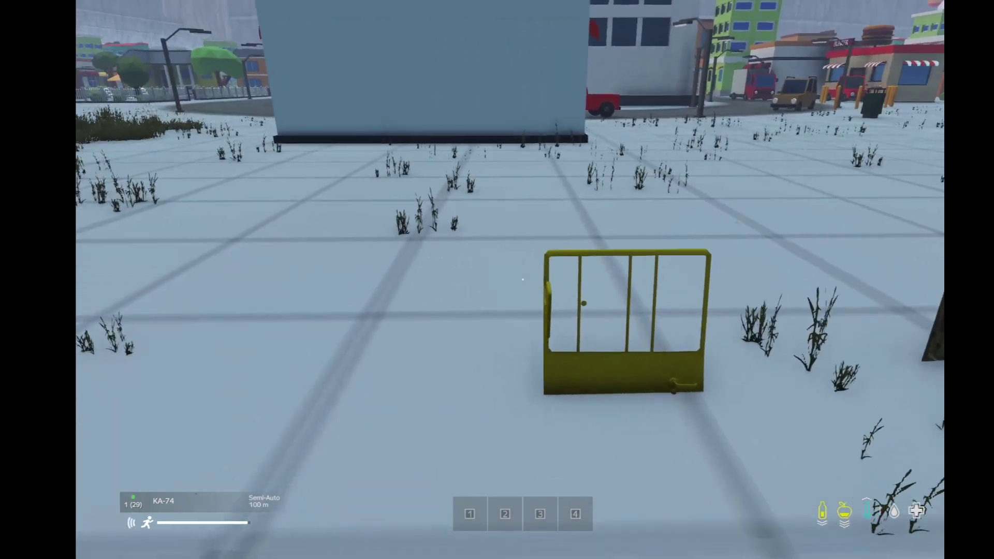
right_click(522, 279)
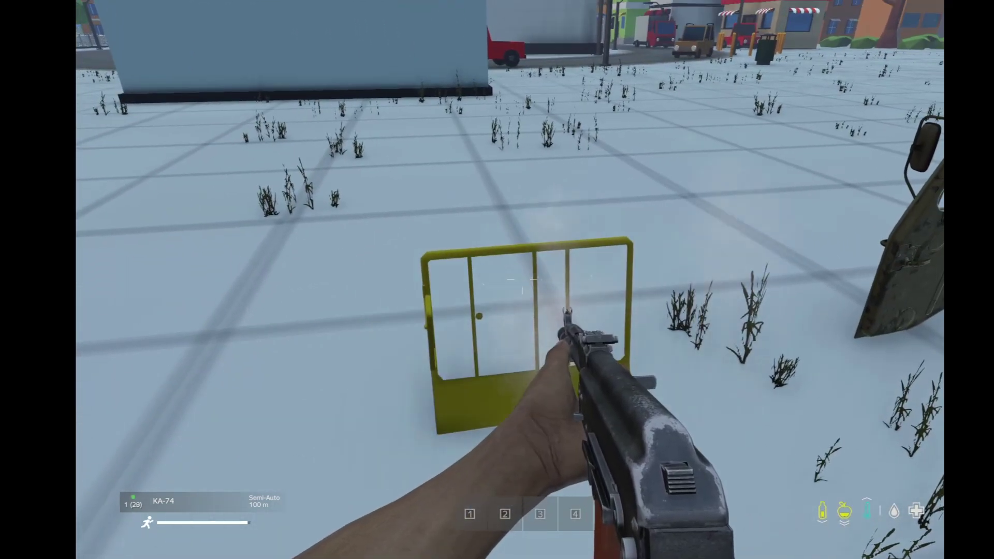
key(w)
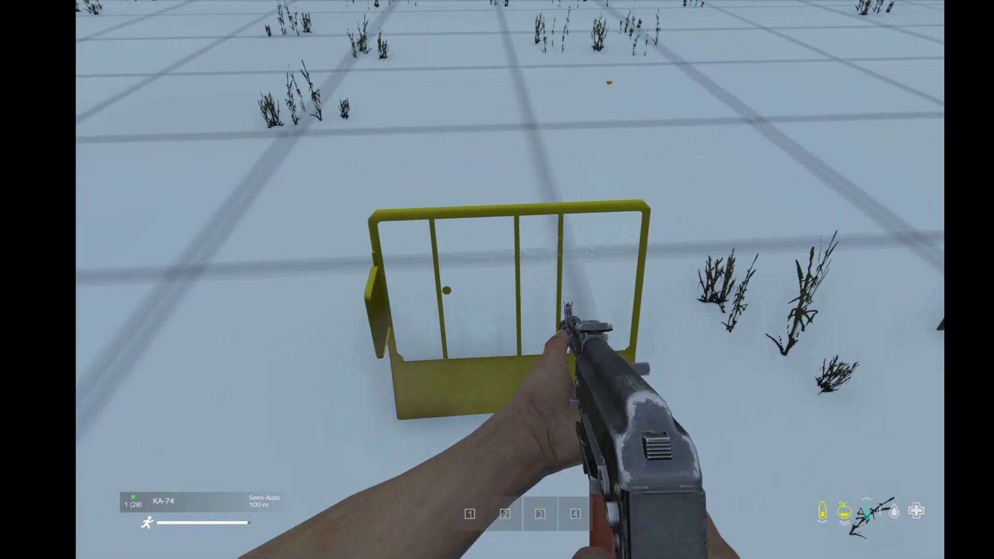
key(d)
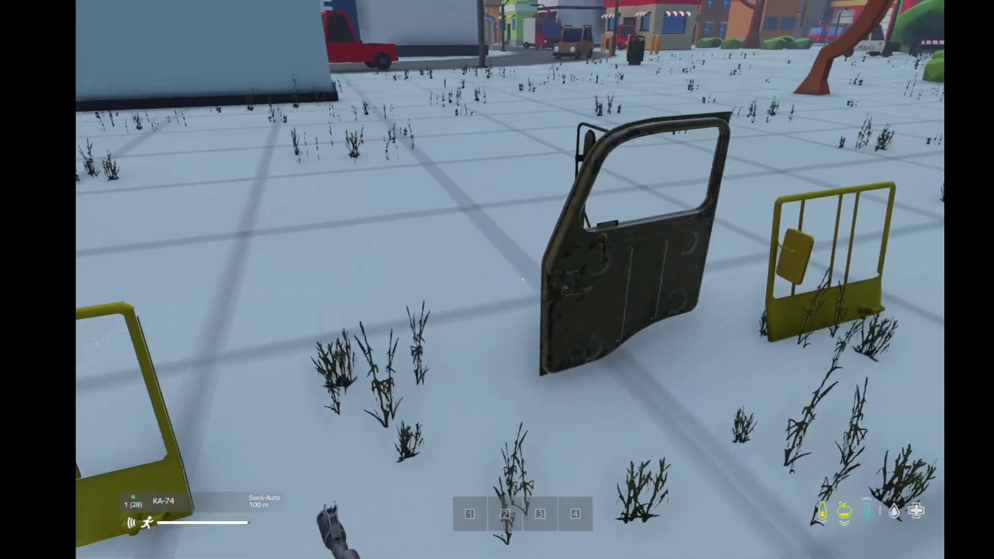
Check the M3S door's window from the inside, then shoot the Doors Example window again and inspect it closely.
key(w)
right_click(522, 279)
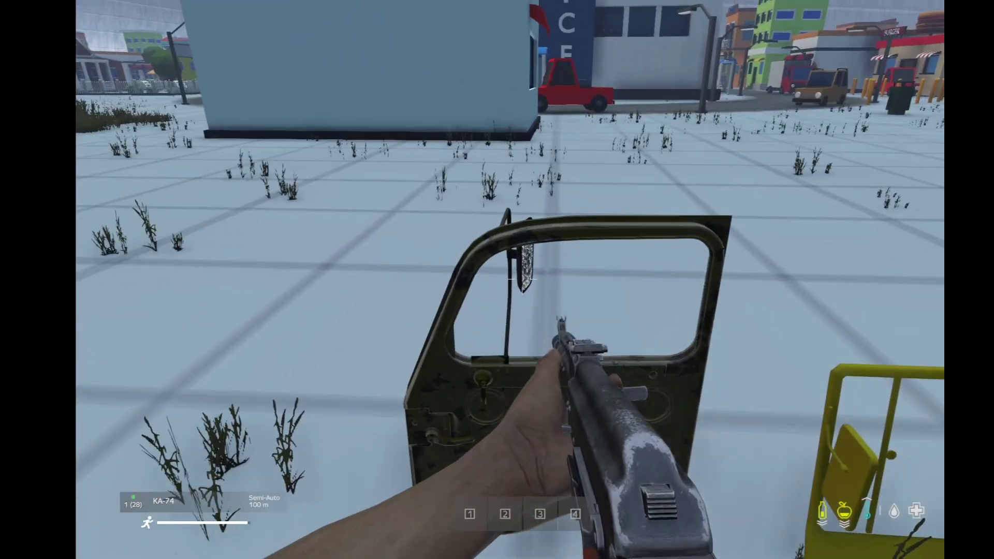
key(a)
key(w)
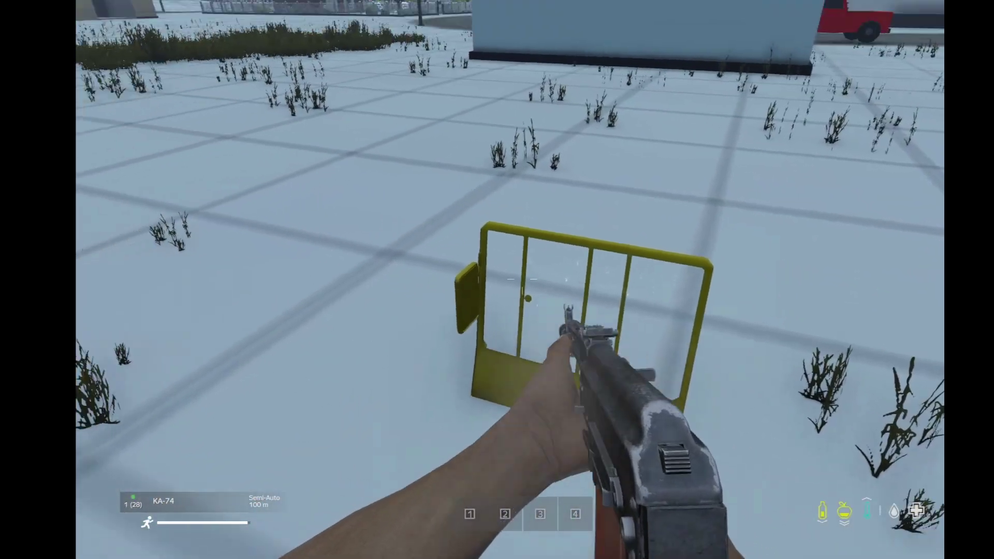
key(s)
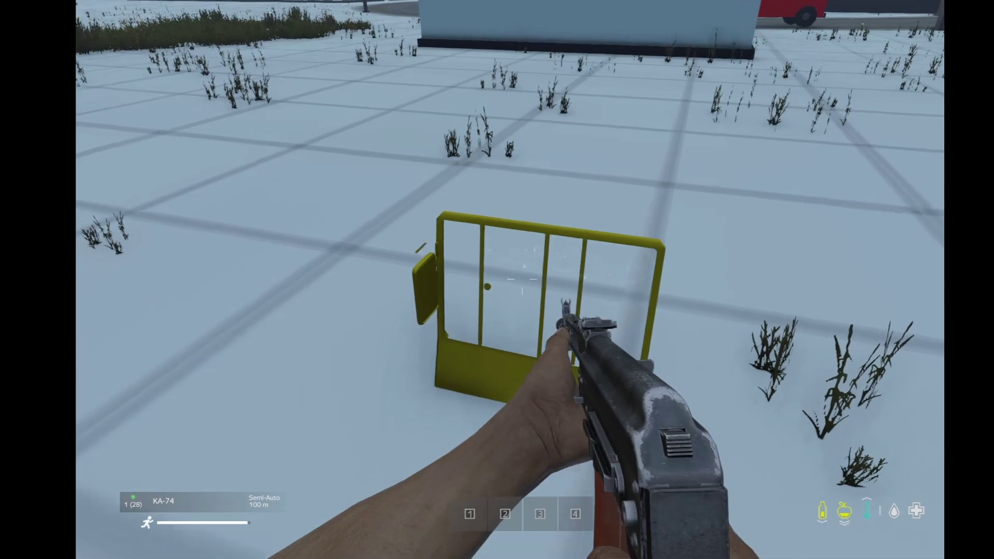
key(w)
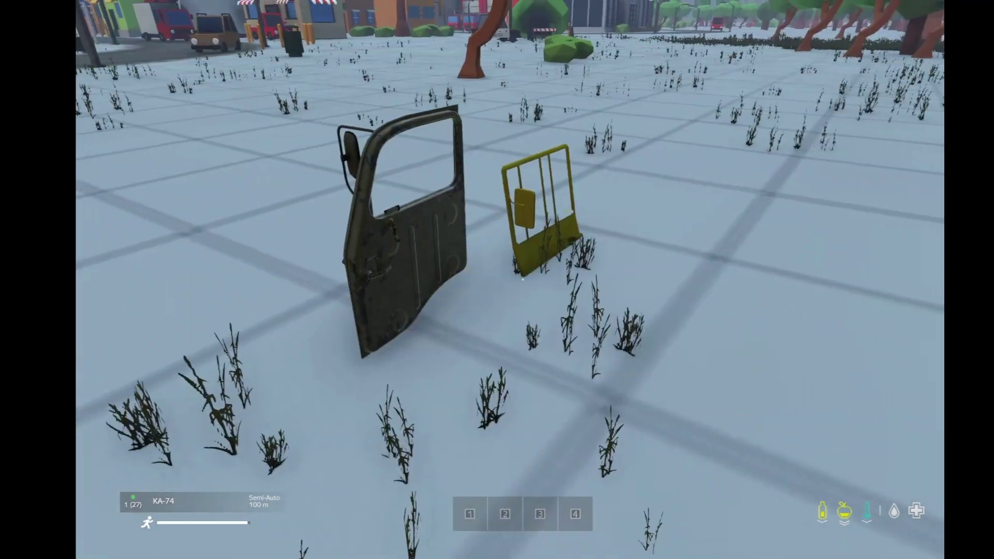
key(w)
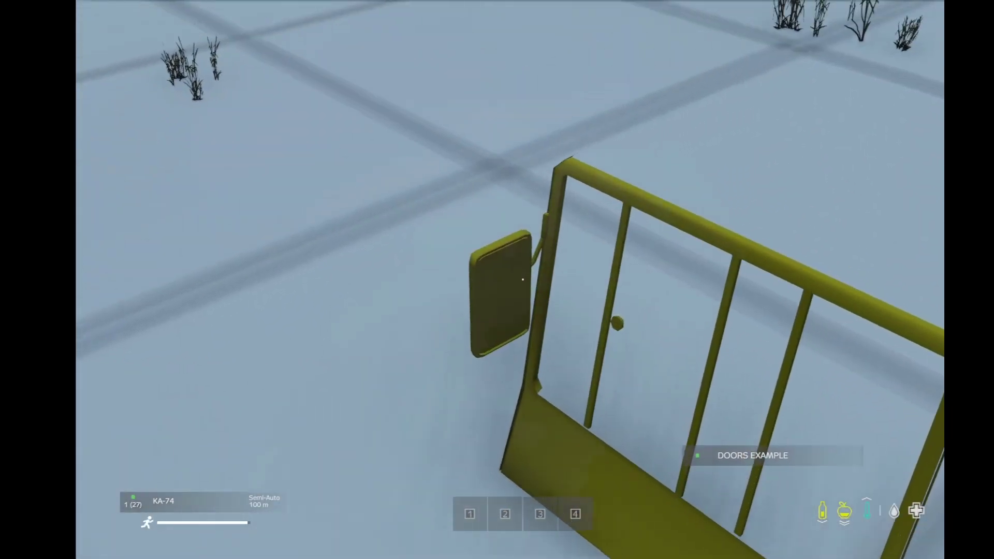
Leave the running game session and quit DayZ from its main screen.
key(Escape)
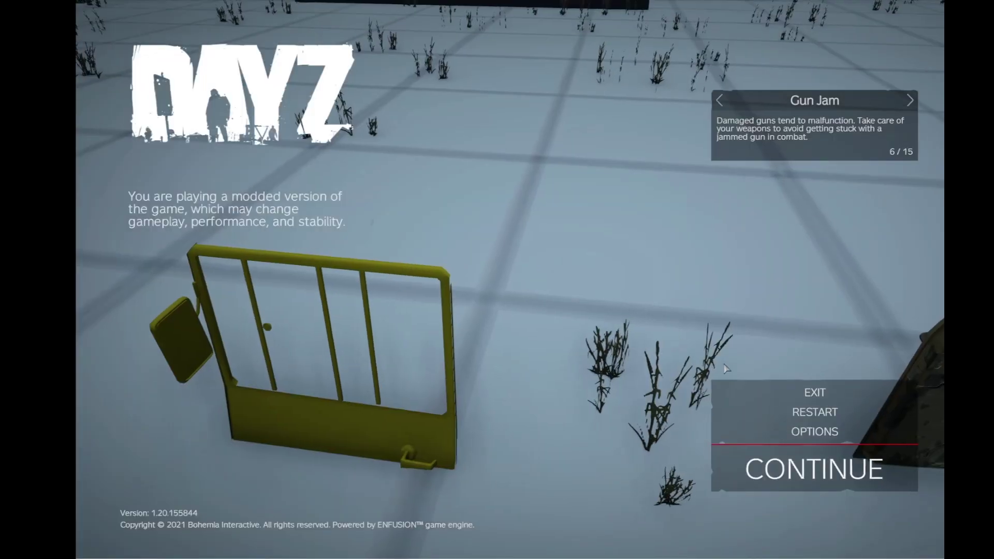
click(810, 392)
click(402, 309)
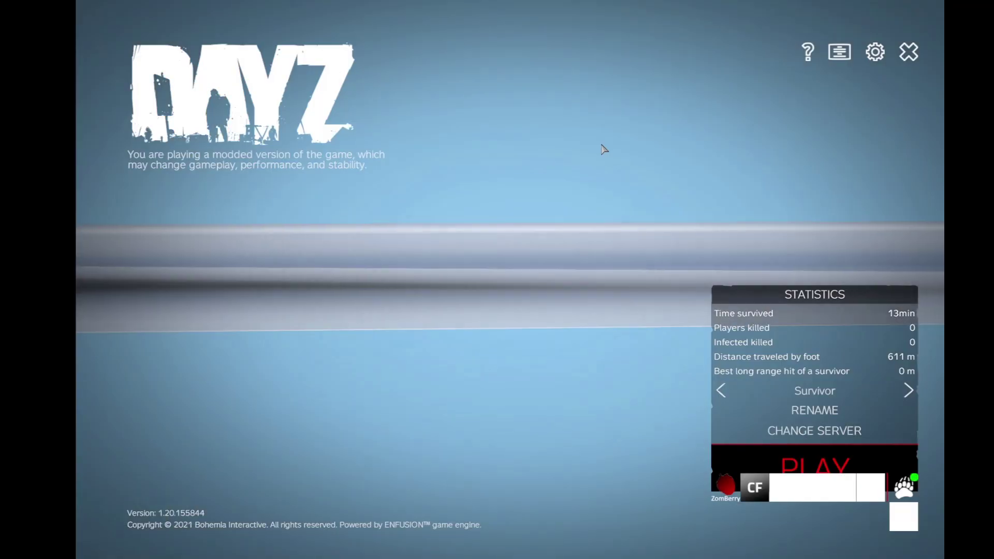
click(908, 51)
click(461, 310)
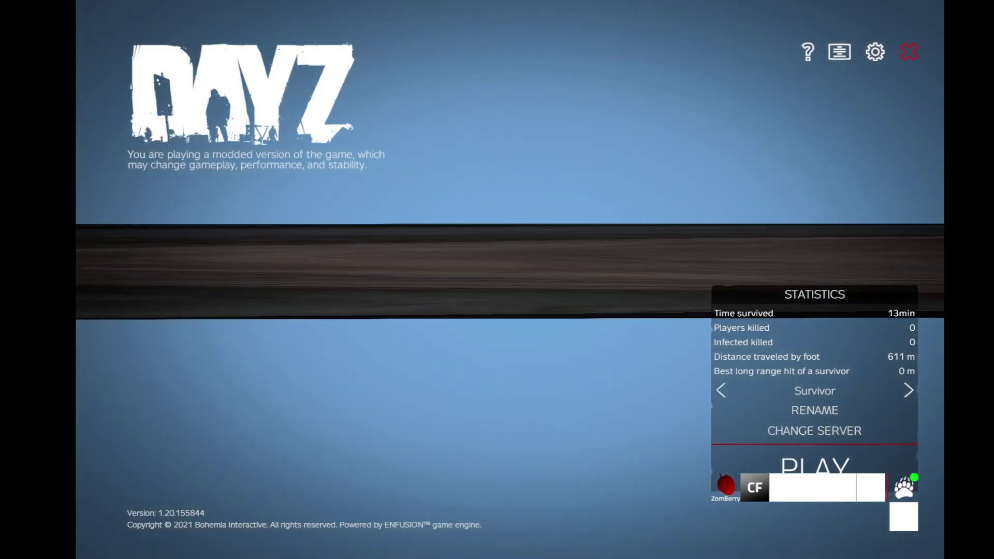
Look over the original door's damage levels, then return to tute_truck's config.cpp and find the jat_doors_example class header.
scroll(656, 243, up, 3)
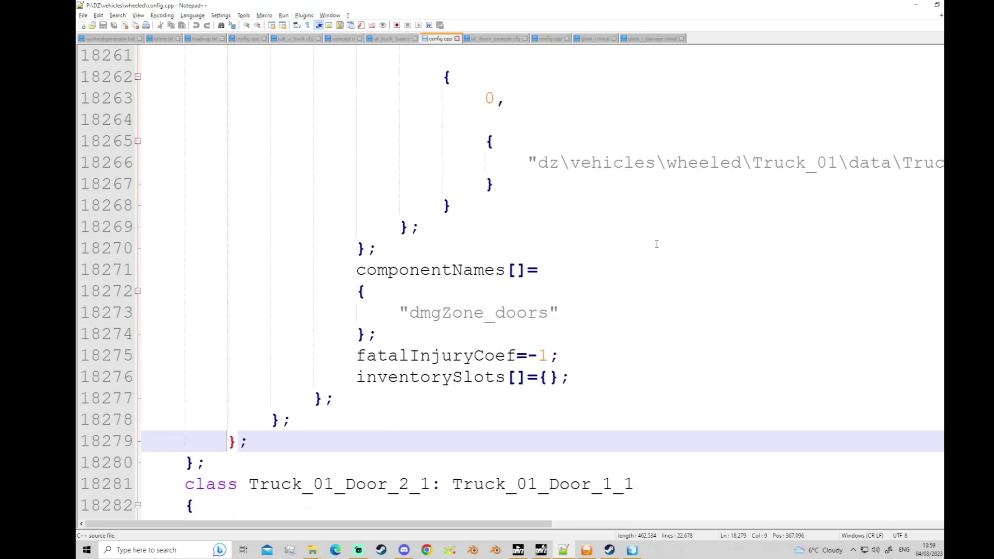
scroll(891, 235, up, 3)
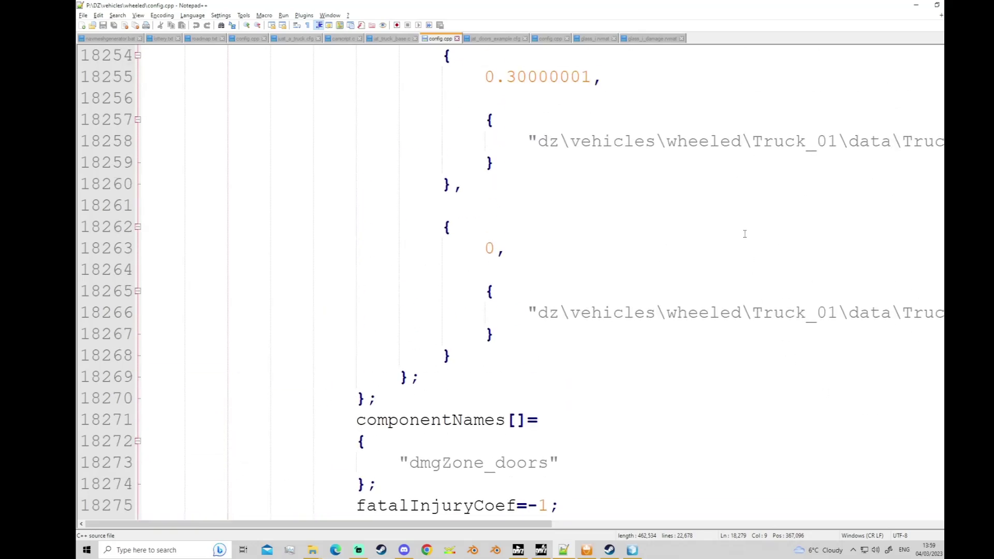
scroll(744, 234, up, 3)
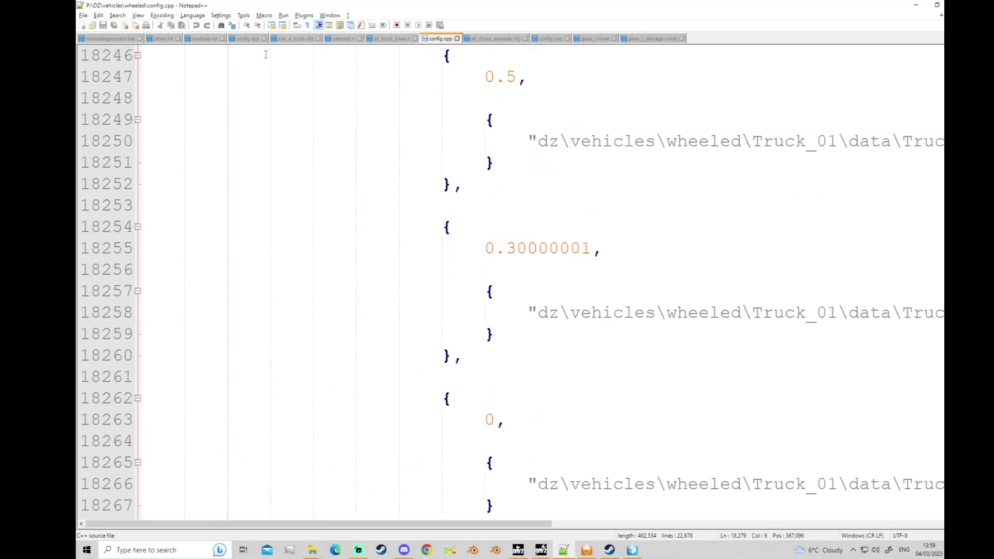
click(248, 38)
scroll(530, 408, up, 1)
scroll(530, 408, down, 4)
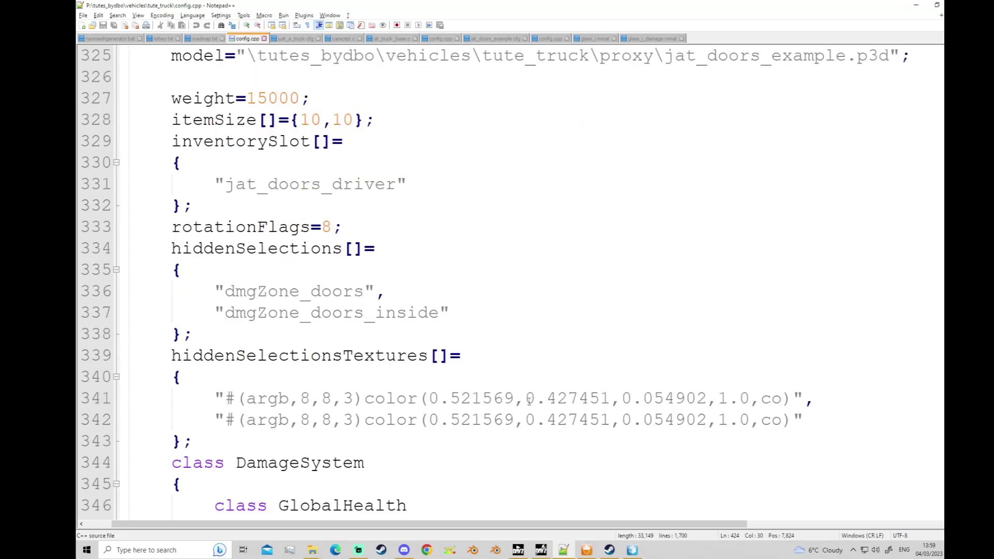
scroll(398, 188, up, 2)
scroll(399, 188, up, 5)
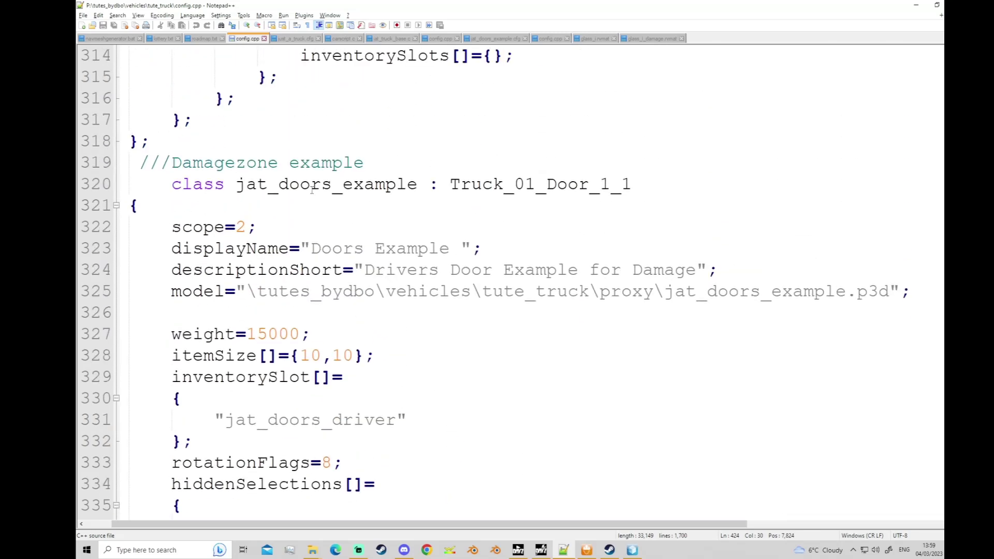
Examine the Doors and Window damage zones of the jat_doors_driver class in config.cpp.
scroll(417, 206, up, 7)
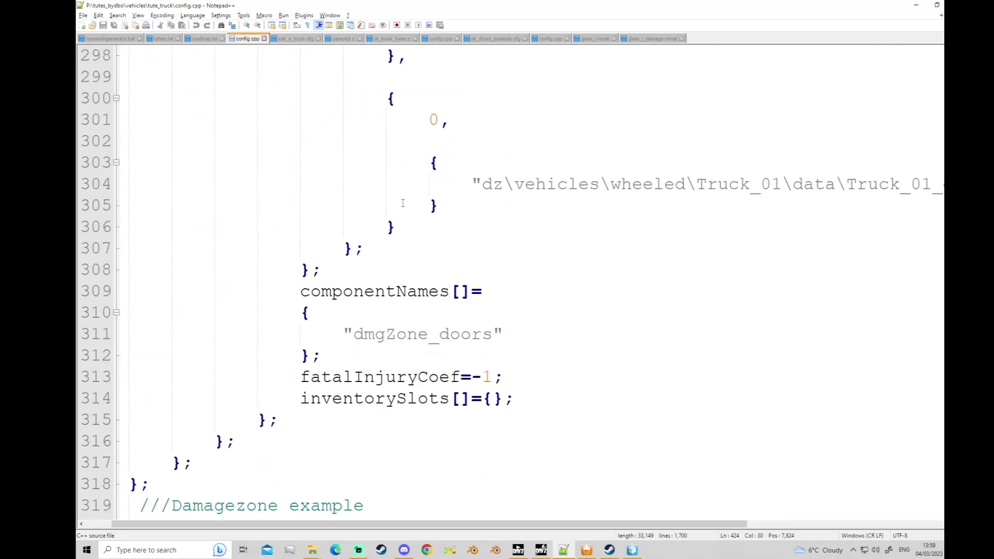
scroll(356, 197, up, 7)
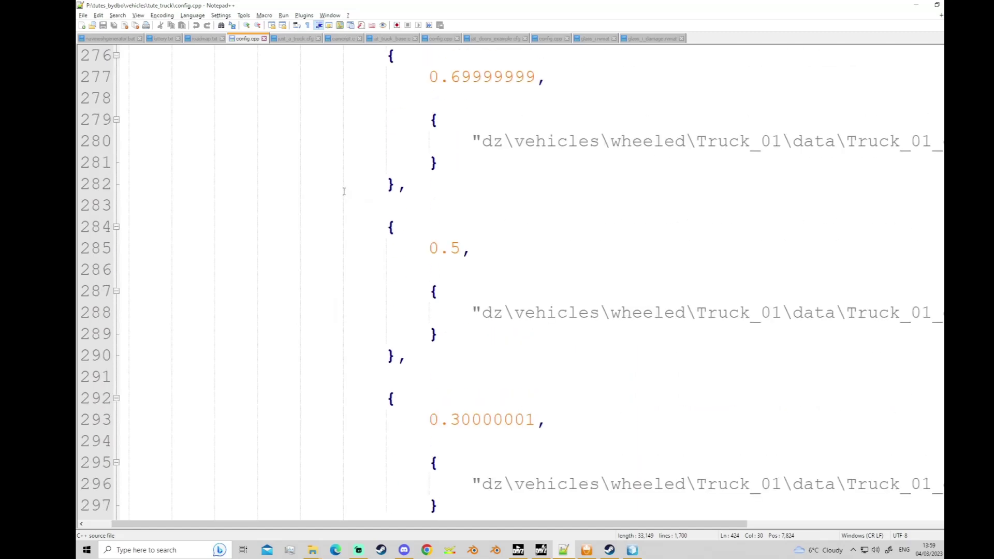
scroll(342, 194, up, 4)
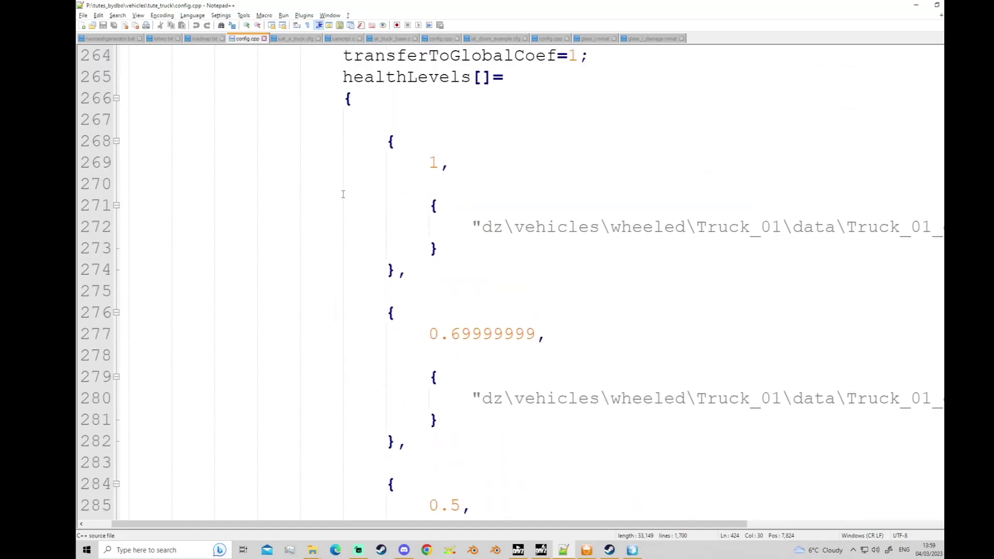
scroll(331, 189, up, 1)
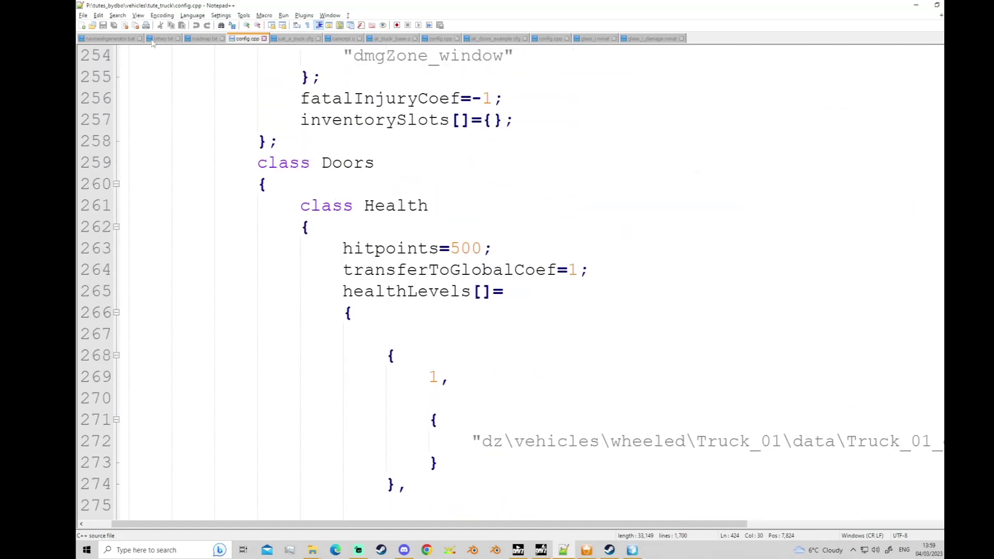
scroll(324, 203, up, 1)
scroll(323, 210, down, 1)
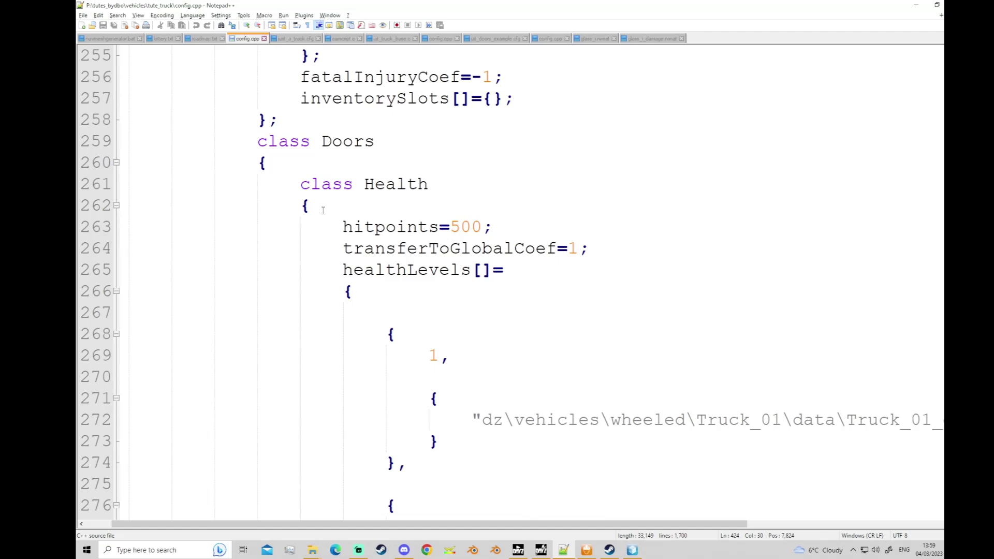
scroll(323, 210, up, 8)
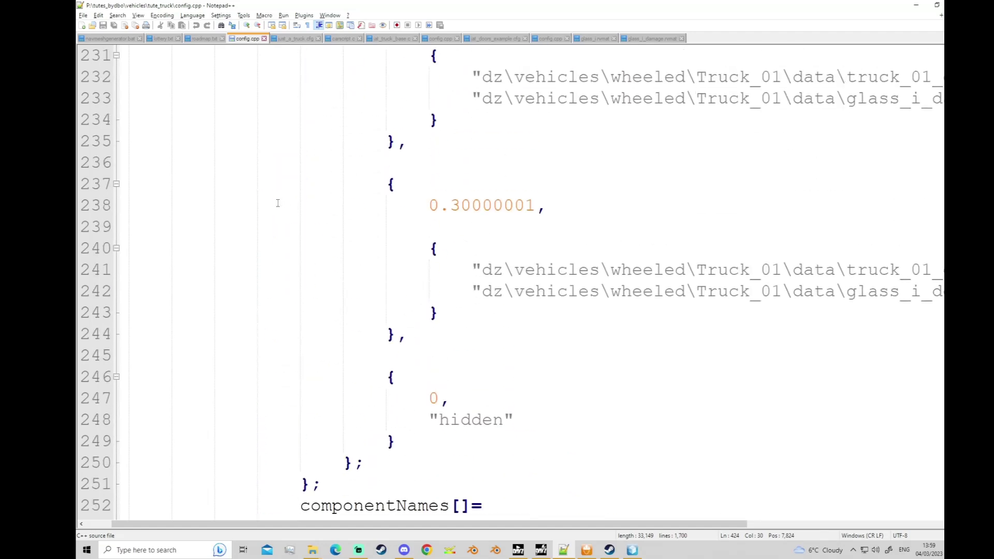
scroll(277, 203, up, 1)
scroll(276, 204, down, 4)
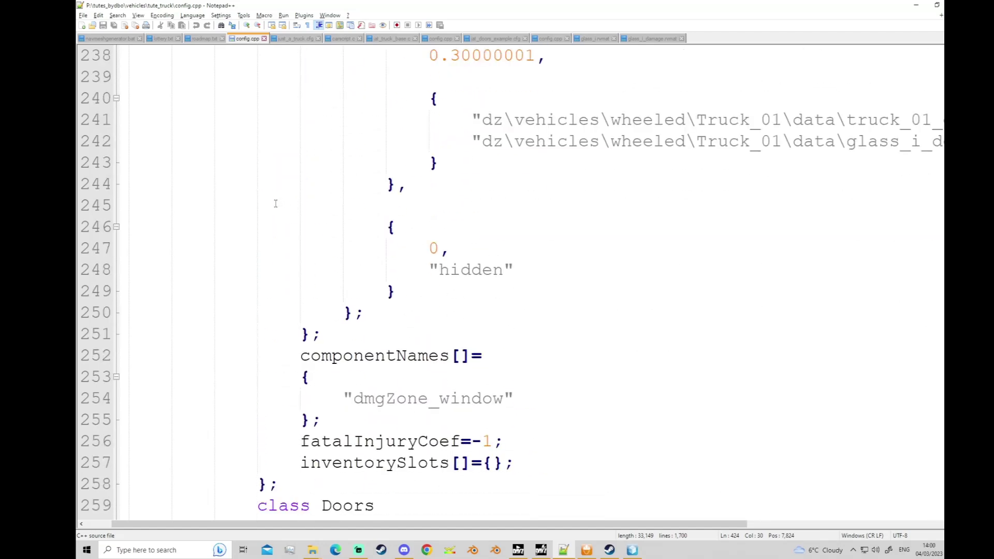
scroll(275, 203, down, 1)
Trace the matching braces from the Window damage zone up to the jat_doors_driver class header, and jump to that class's closing brace.
click(251, 421)
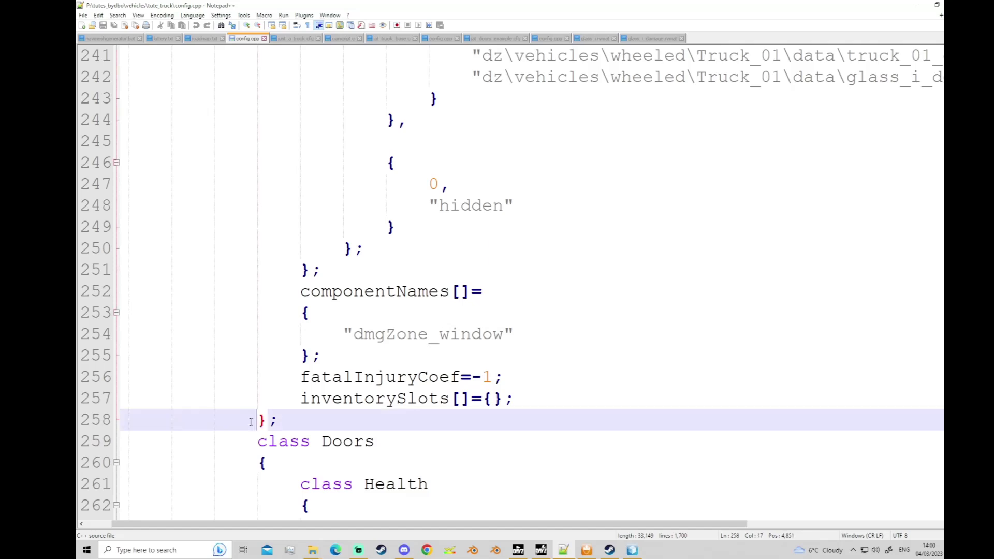
key(ctrl+b)
scroll(249, 197, up, 4)
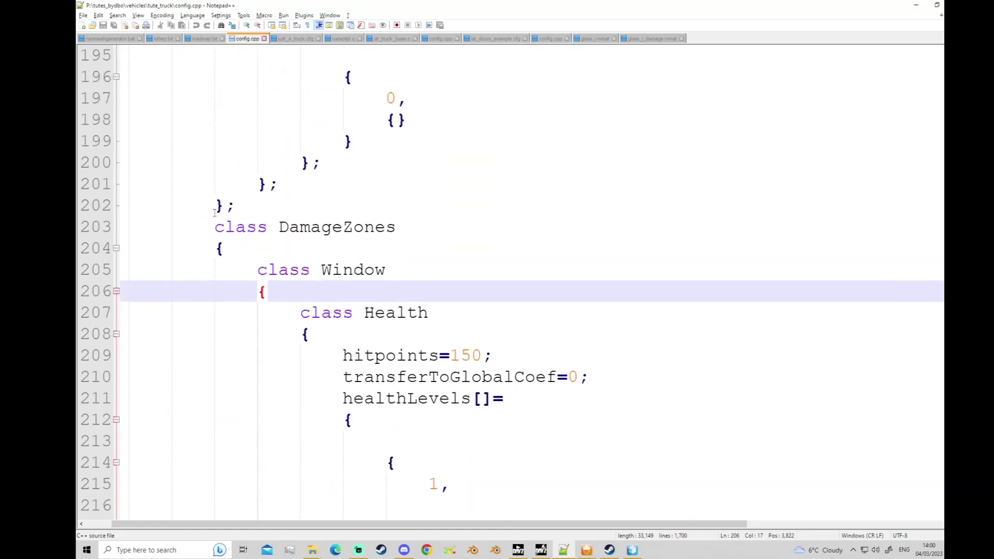
click(215, 206)
key(ctrl+b)
scroll(261, 216, up, 1)
scroll(253, 202, up, 2)
scroll(197, 161, up, 5)
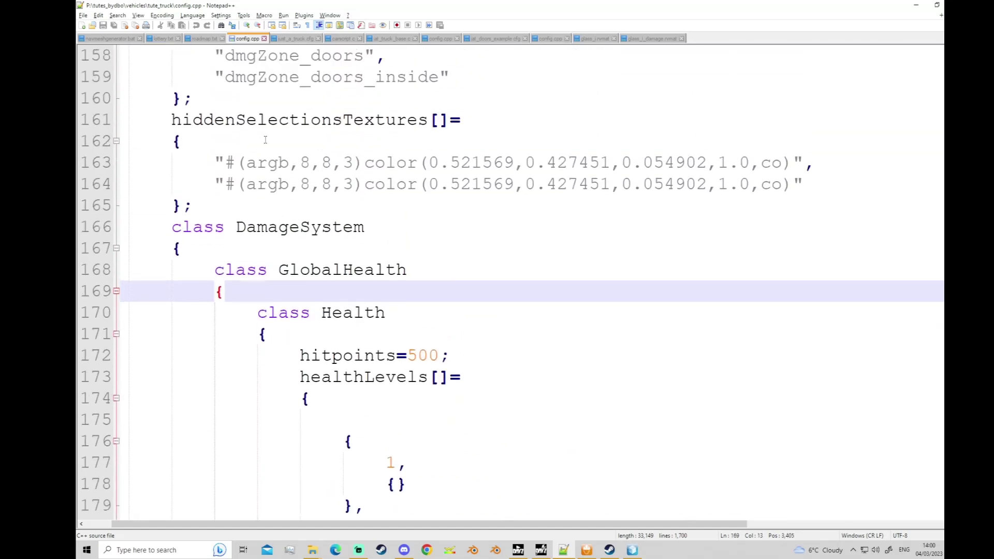
scroll(213, 165, up, 1)
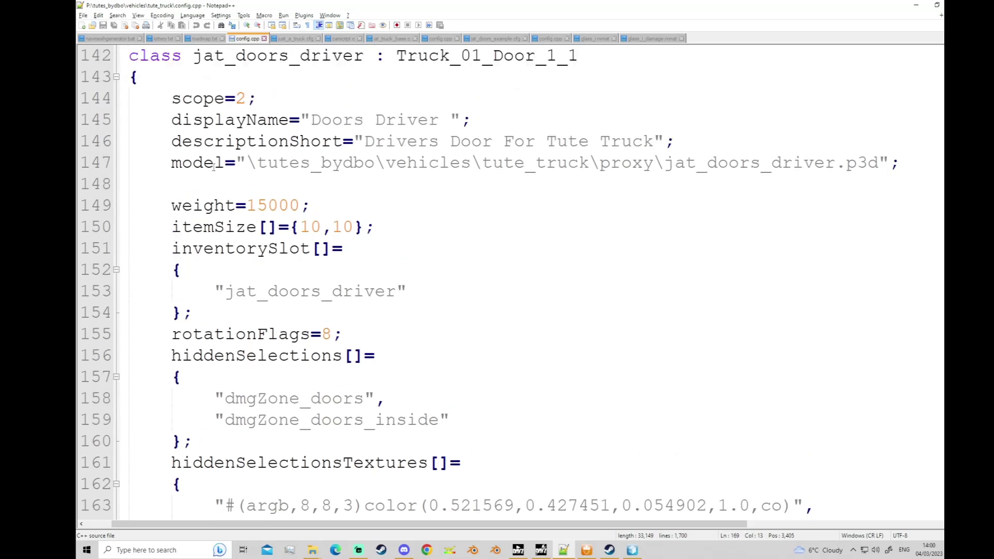
click(151, 81)
key(ctrl+b)
Examine the hiddenSelections and hiddenSelectionsTextures entries of the jat_doors_example class.
scroll(231, 333, down, 4)
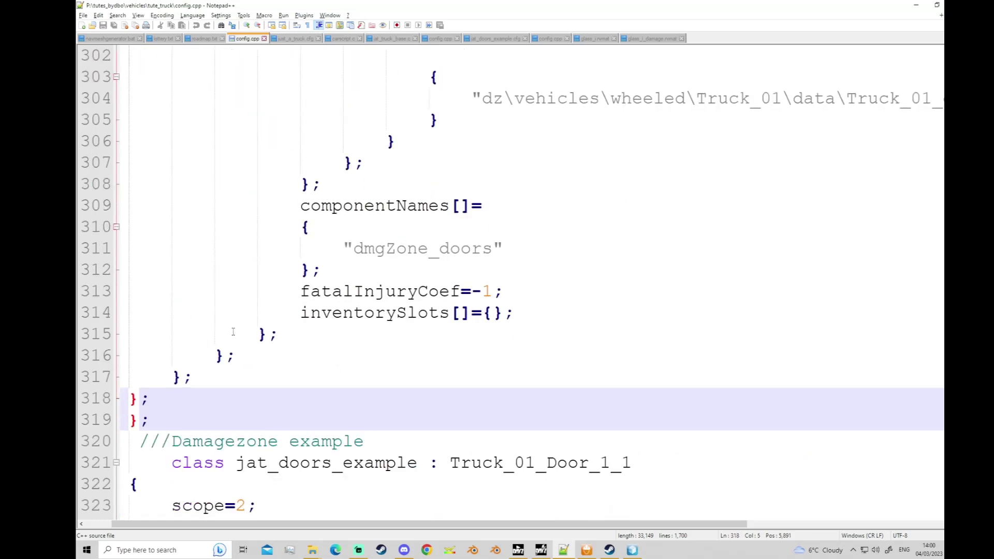
scroll(271, 350, down, 5)
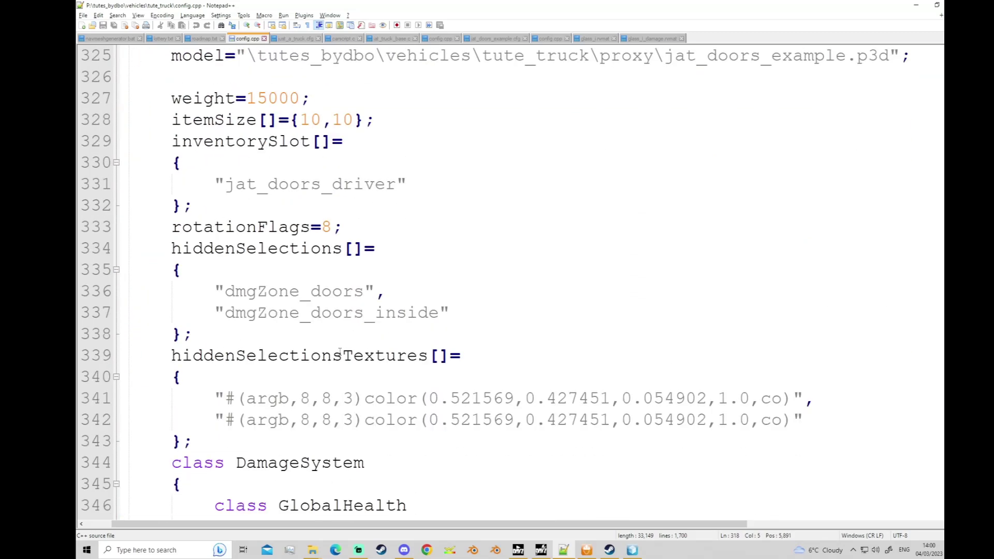
click(257, 249)
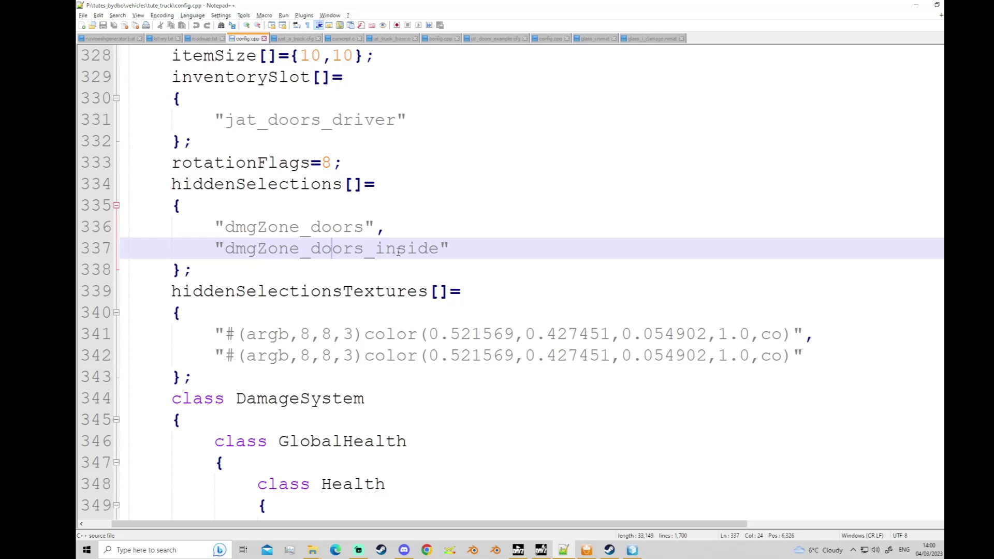
click(337, 233)
click(376, 251)
scroll(356, 261, down, 1)
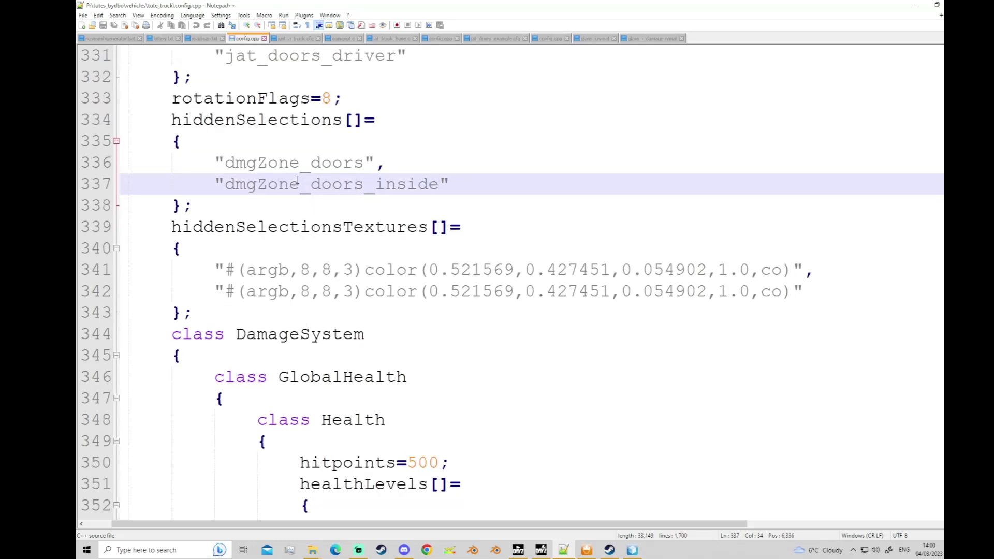
click(378, 206)
scroll(495, 307, down, 1)
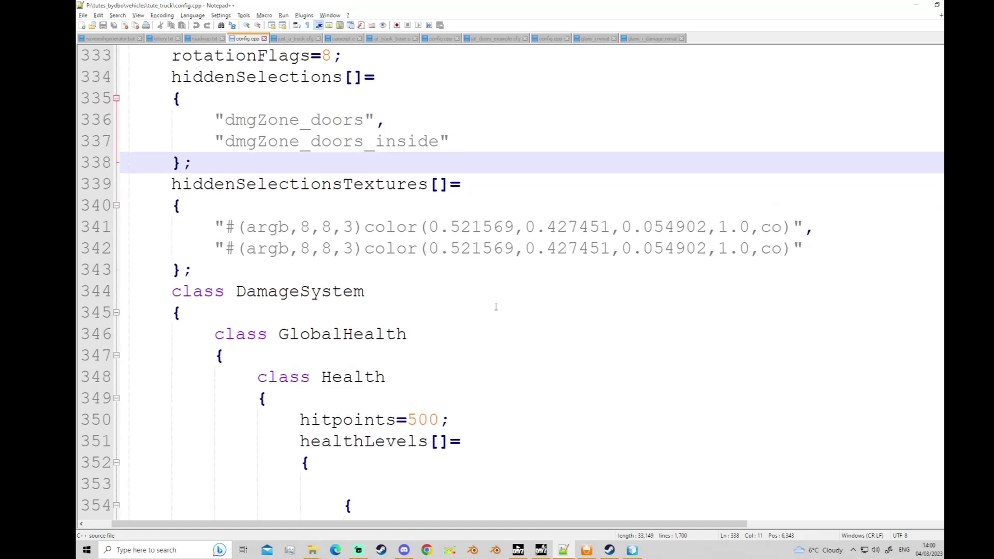
Select the first argb color string in jat_doors_example's hiddenSelectionsTextures, then switch to Object Builder and load just_a_truck.p3d from the tute_truck folder.
drag(788, 228, 225, 228)
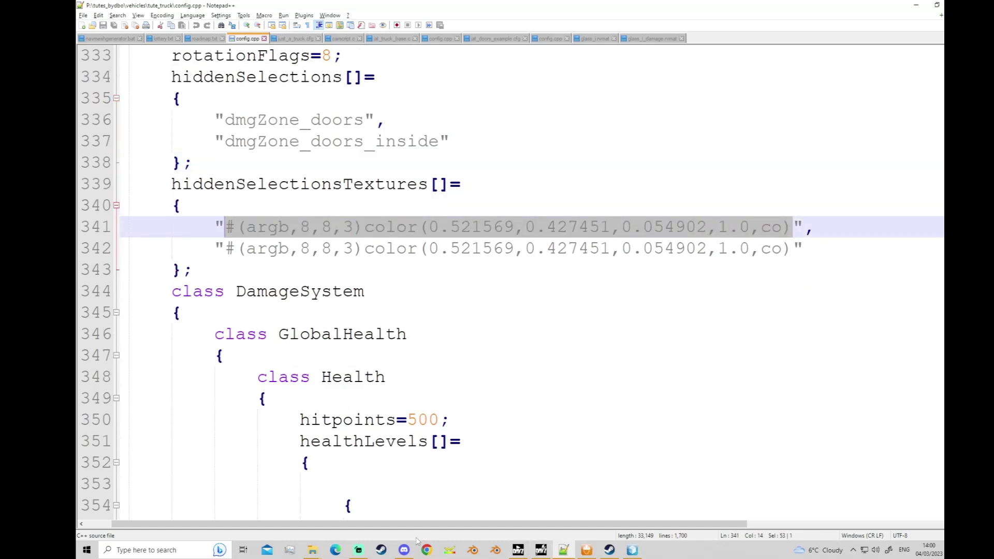
click(540, 549)
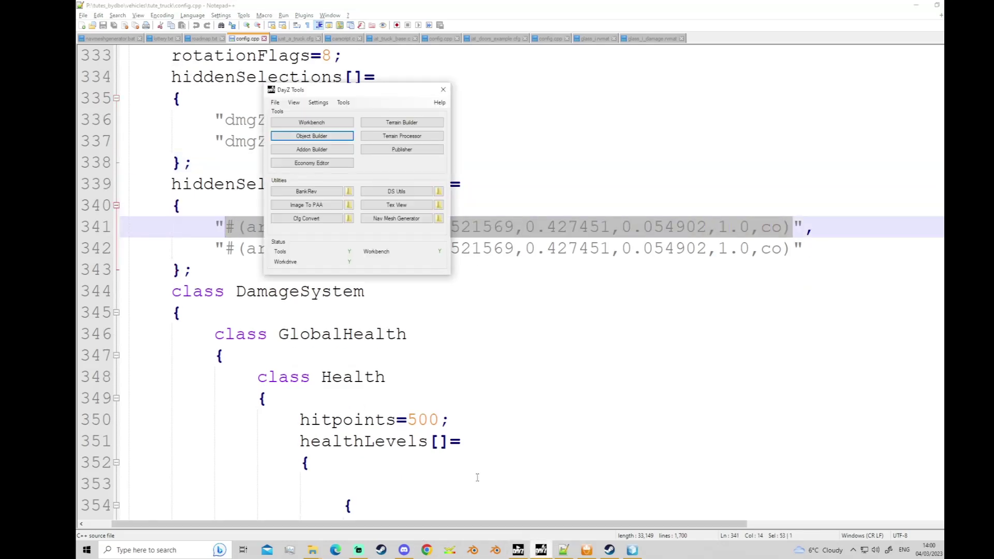
click(304, 136)
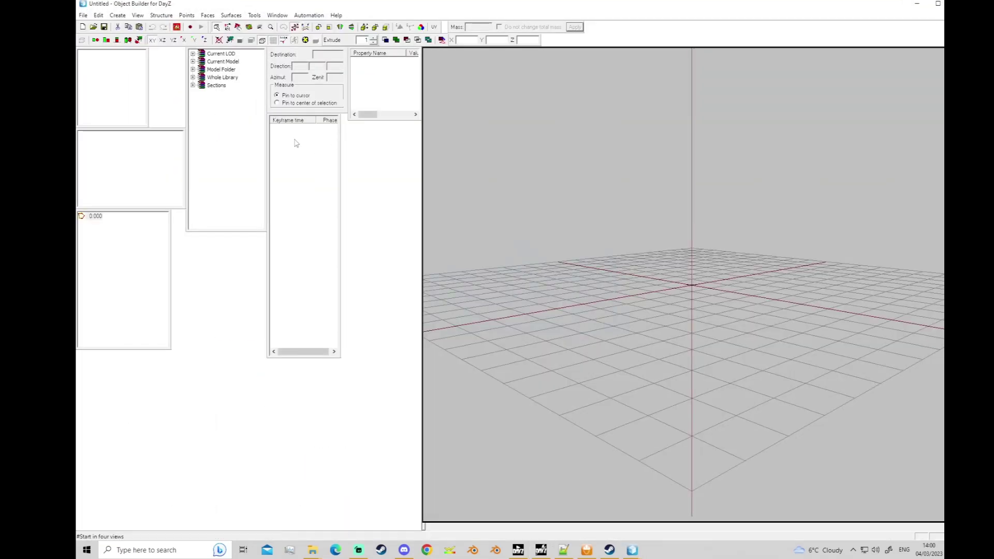
click(94, 26)
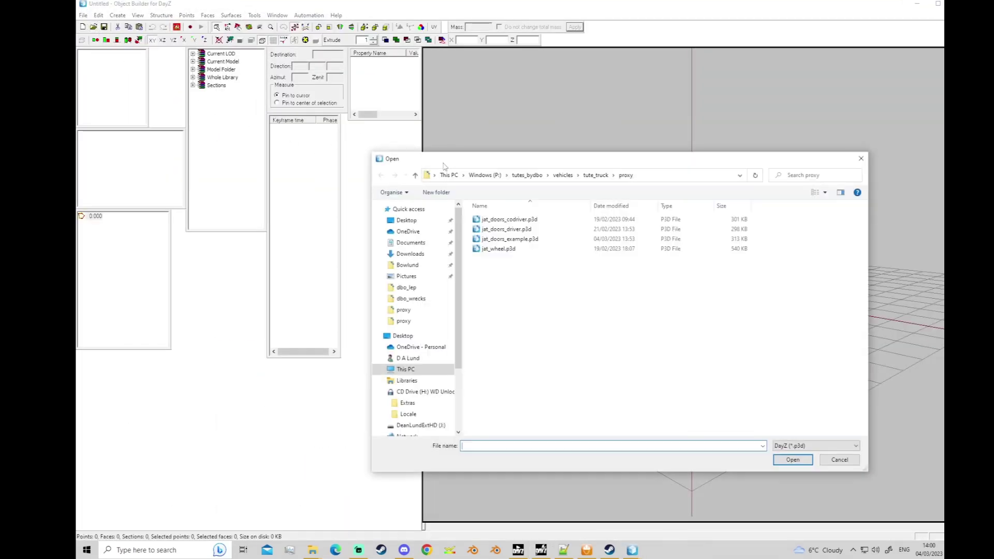
click(415, 175)
click(519, 249)
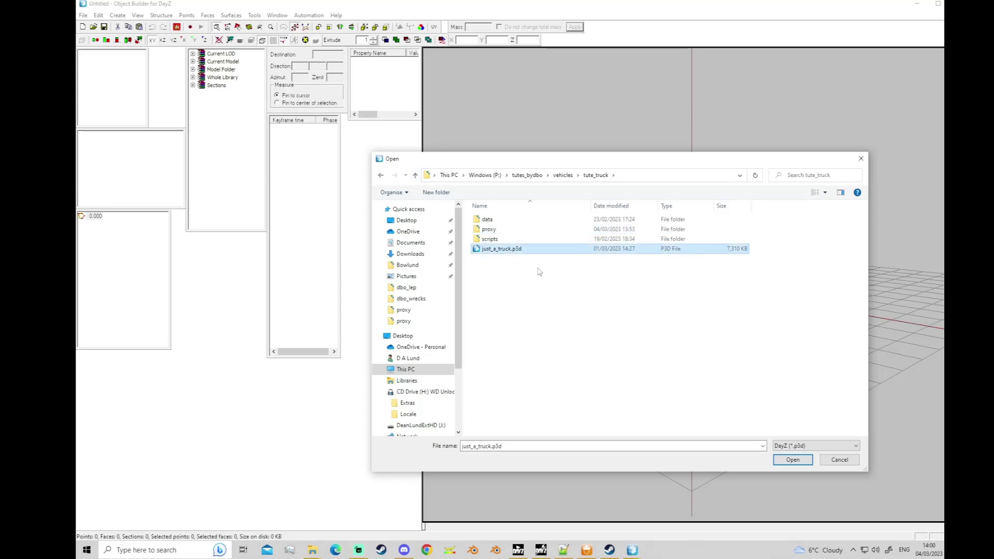
click(791, 460)
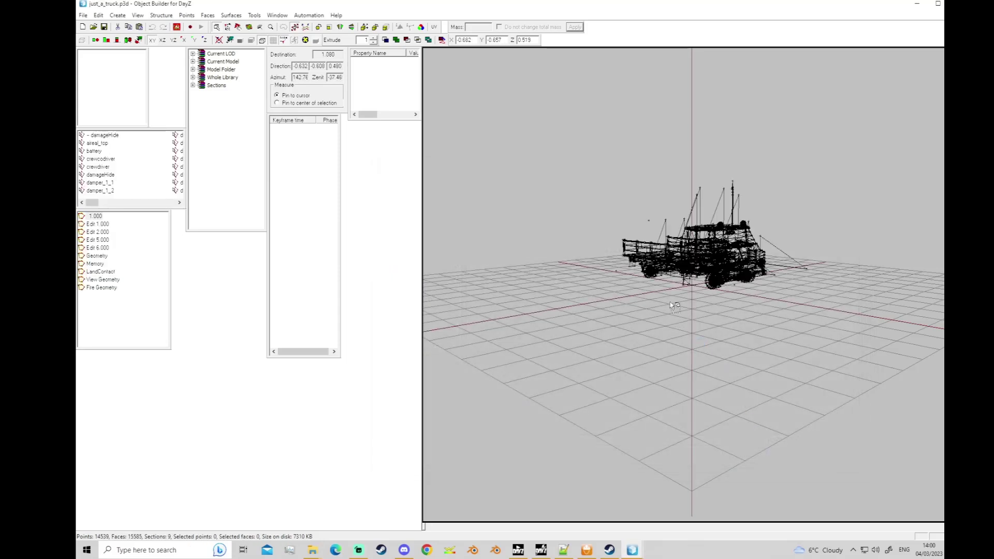
Select the truck's front body faces and copy their jat_01_co.tga texture path from the face properties.
scroll(657, 265, up, 3)
scroll(662, 240, up, 2)
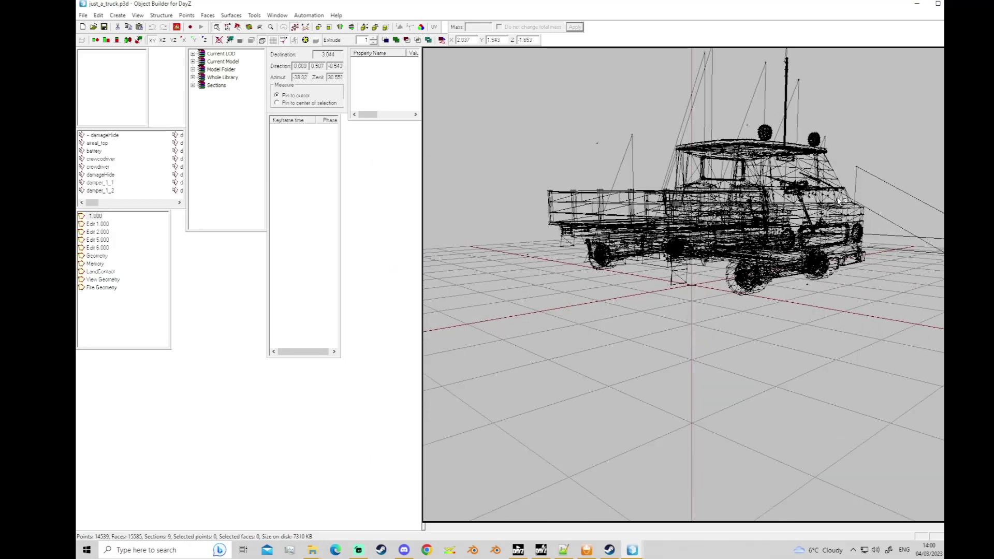
click(864, 208)
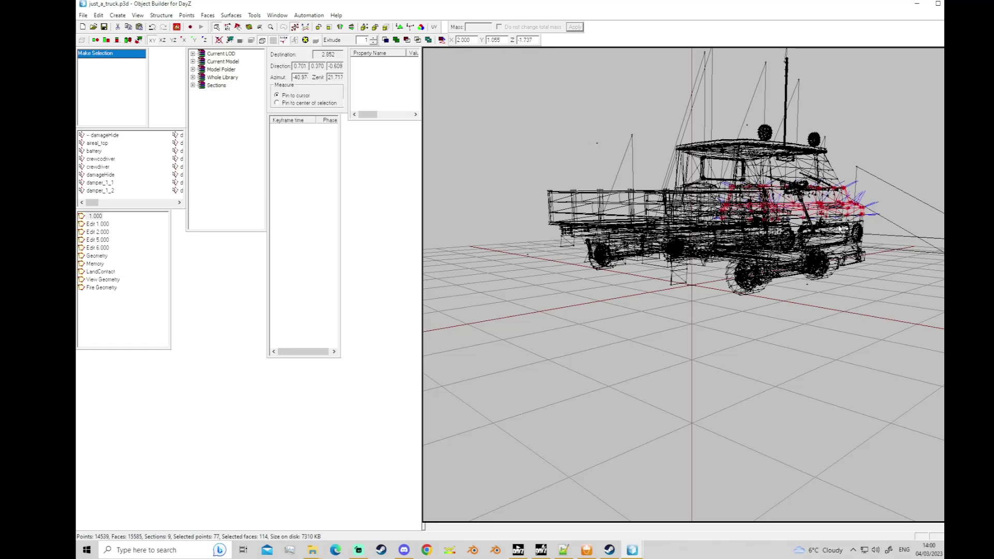
key(e)
drag(513, 310, 682, 318)
key(ctrl+c)
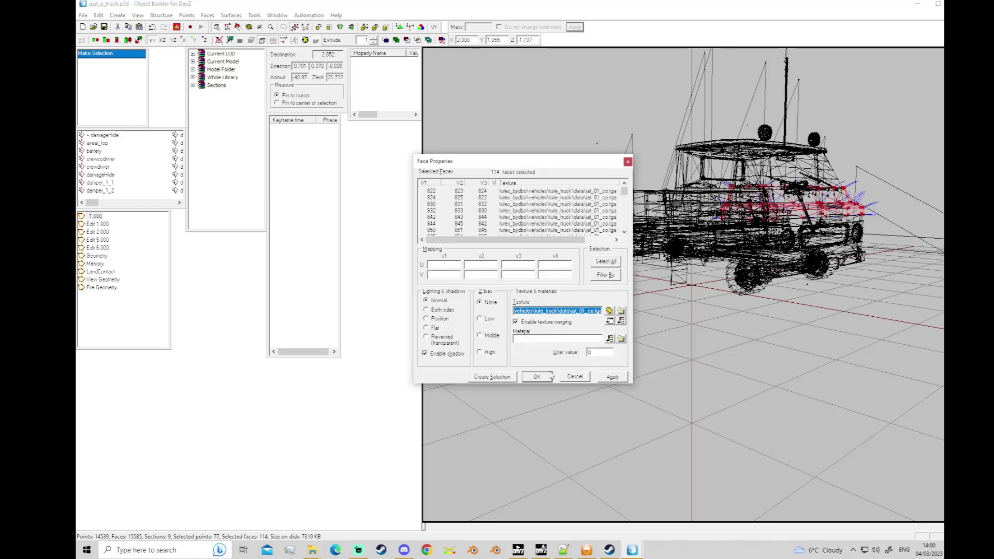
click(526, 379)
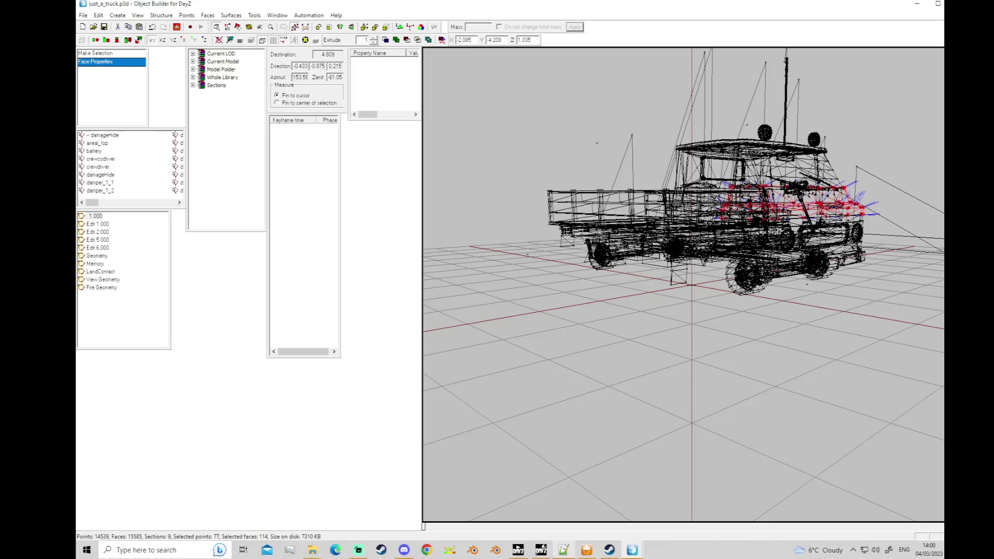
Return to config.cpp in Notepad++, replace the selected color string with the copied texture path, and change its extension to .paa.
click(561, 549)
key(ctrl+v)
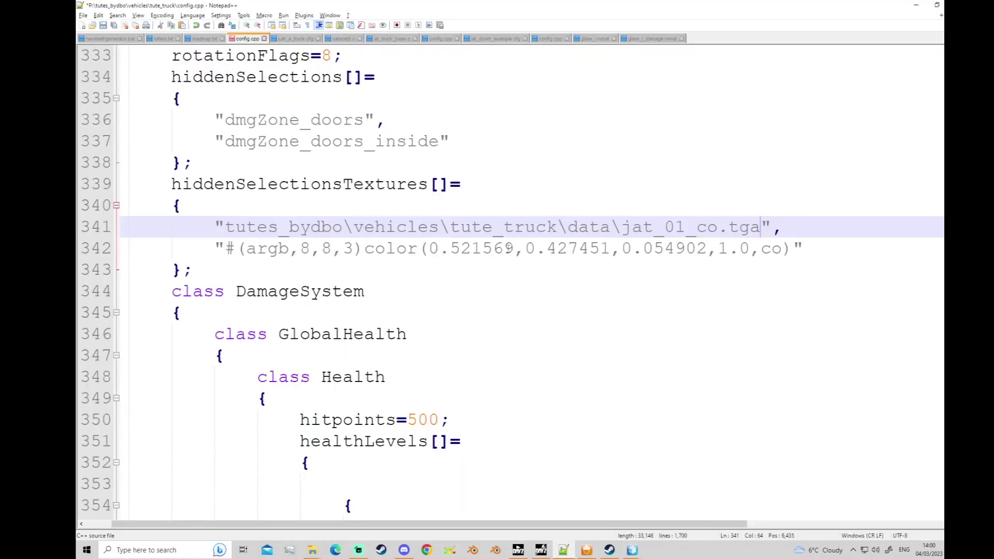
drag(750, 228, 739, 228)
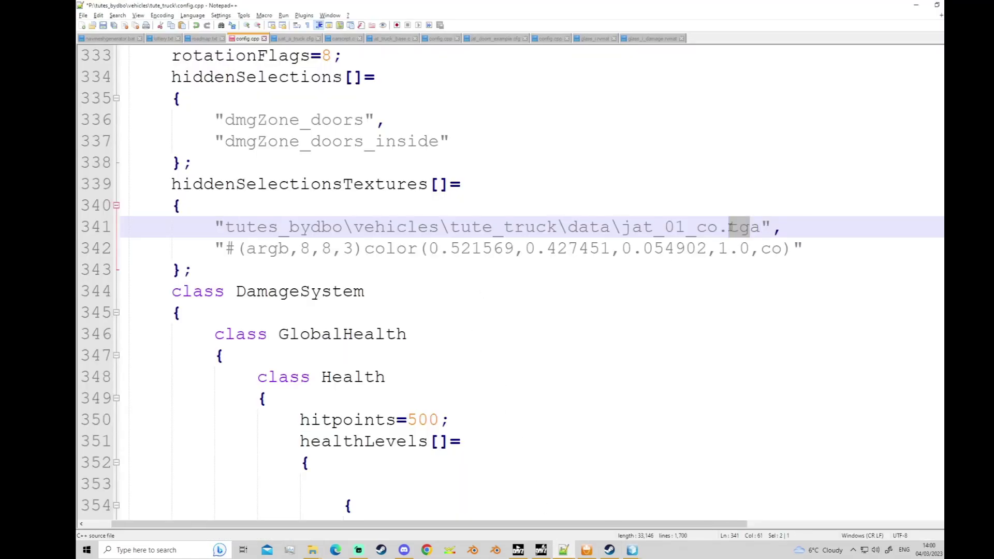
text(pa)
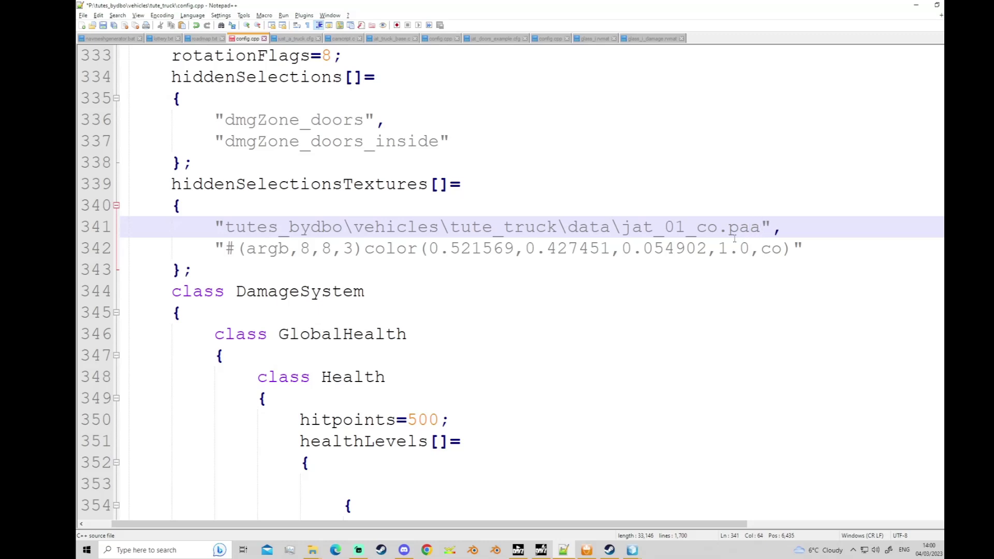
Replace jat_doors_example's second color string with the same tutes_bydbo\vehicles\tute_truck\data\jat_01_co.paa path and save config.cpp.
scroll(643, 333, up, 1)
scroll(638, 333, down, 1)
scroll(640, 333, up, 1)
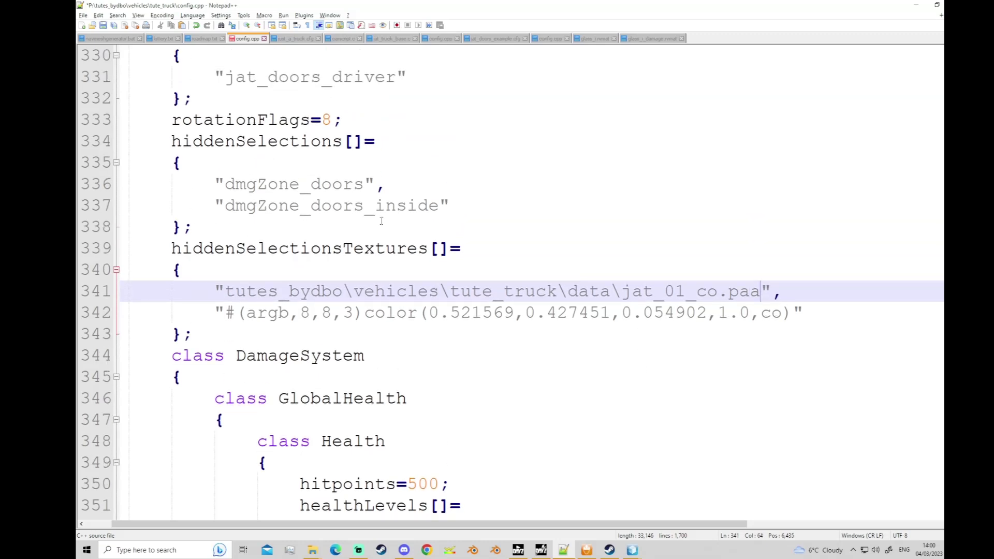
drag(762, 291, 227, 291)
key(ctrl+c)
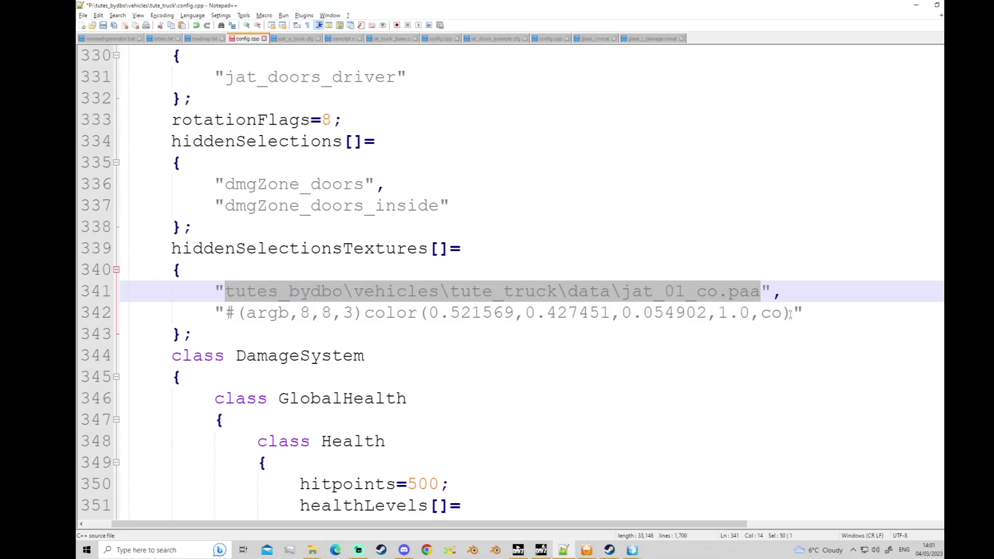
drag(791, 315, 218, 316)
key(ctrl+v)
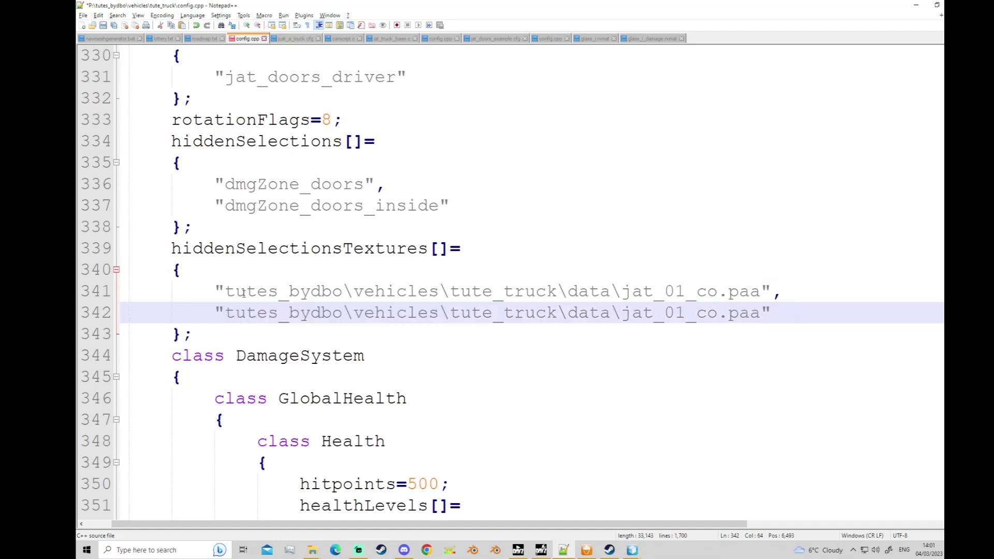
scroll(289, 305, down, 1)
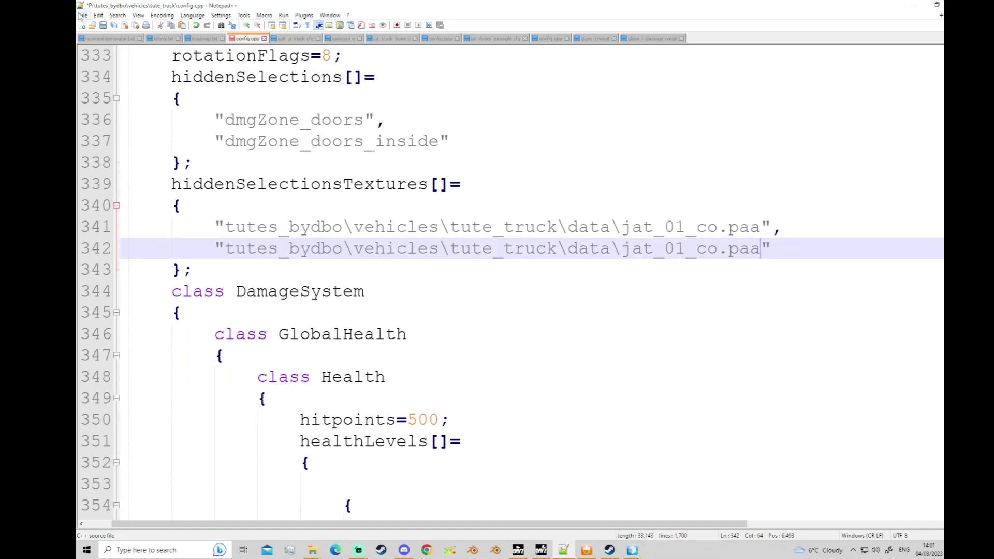
click(103, 25)
scroll(538, 355, down, 1)
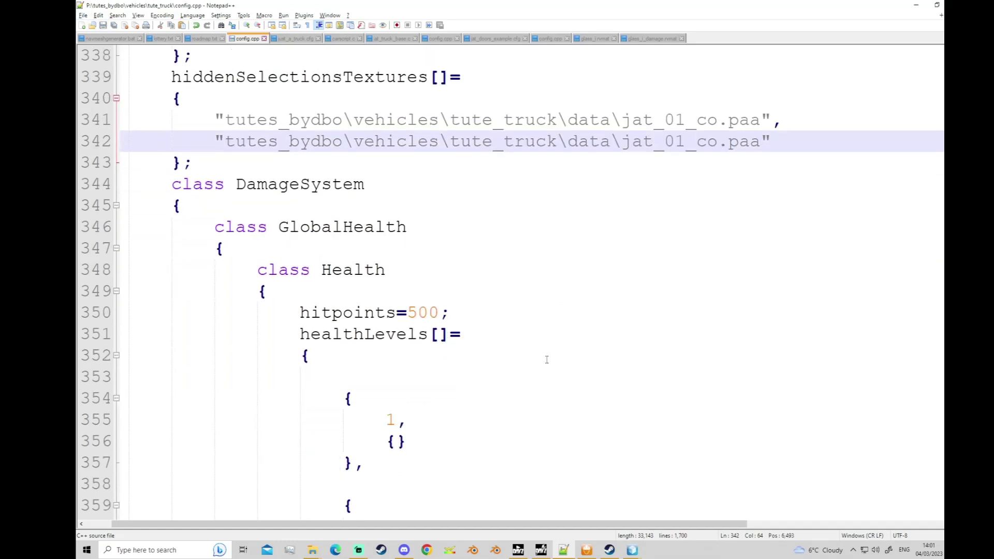
scroll(286, 173, up, 1)
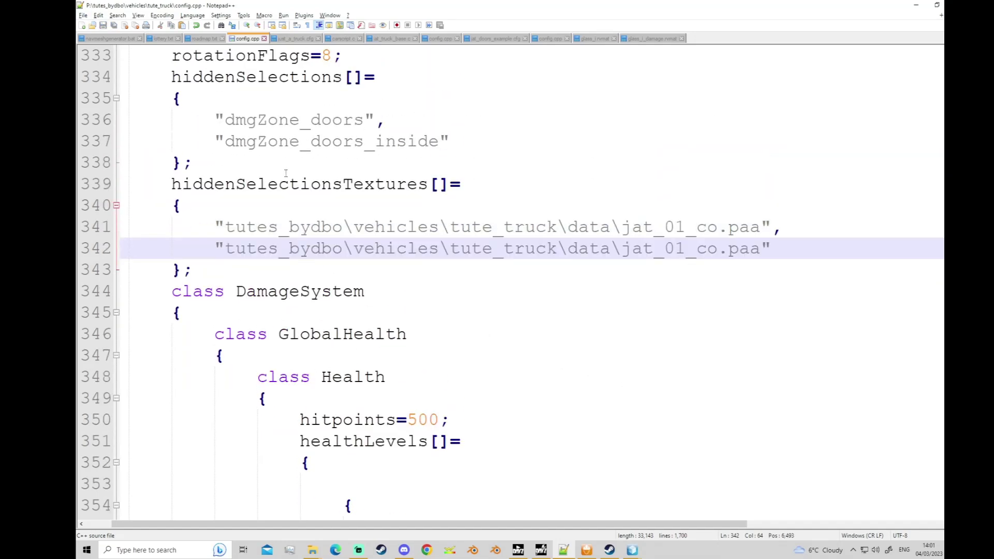
click(226, 227)
text(\)
click(226, 248)
text(\)
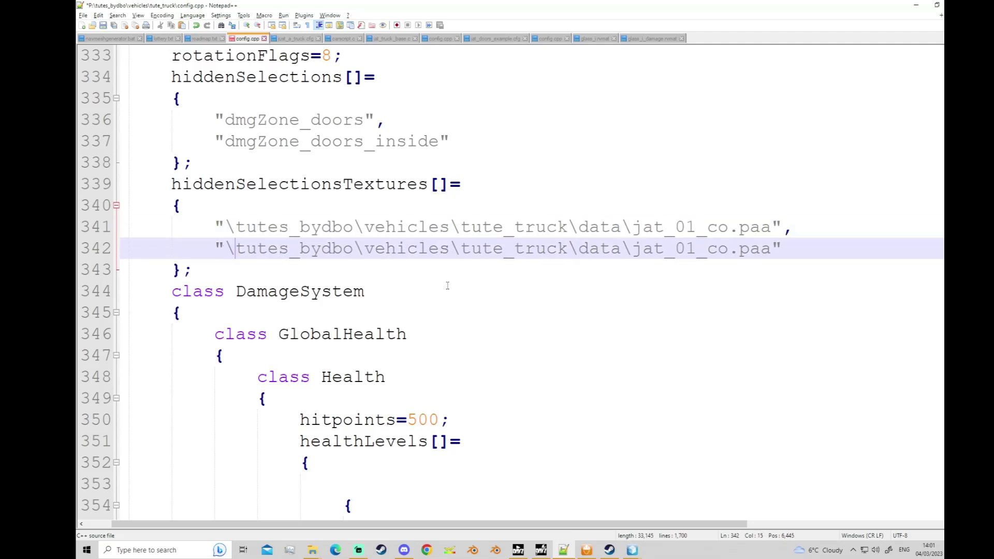
key(BackSpace)
key(Up)
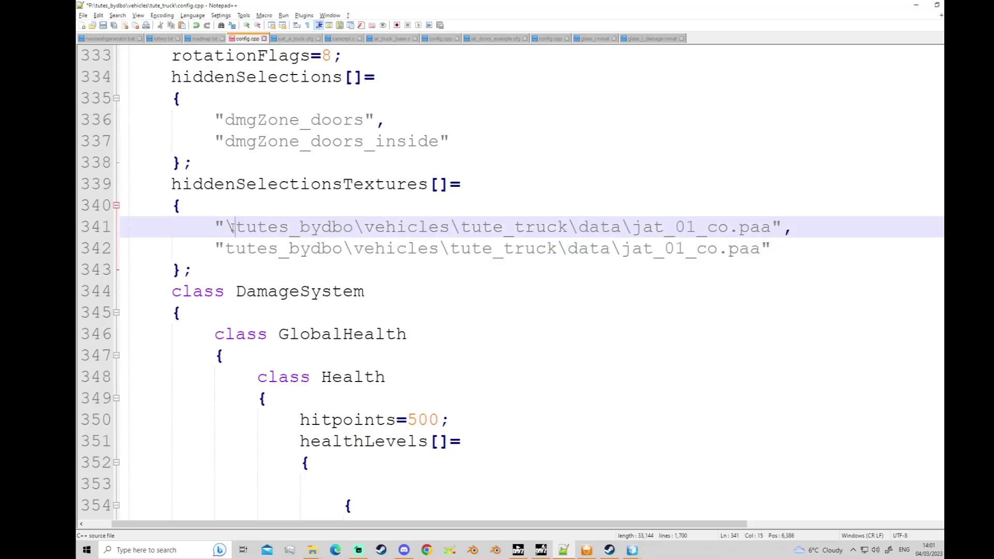
key(BackSpace)
click(332, 253)
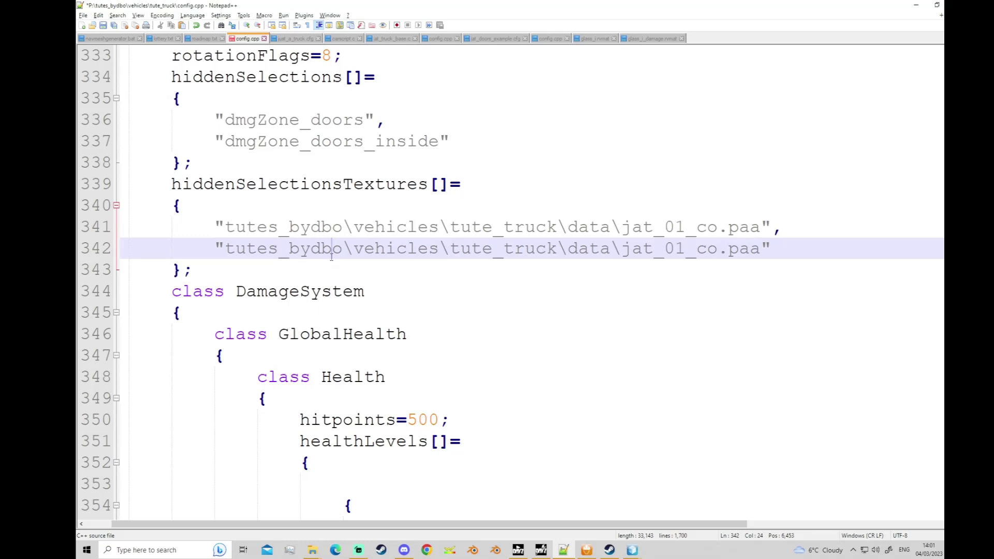
Search the DZ\vehicles\wheeled config.cpp for hiddenSelectionsTextures entries, through to the Truck_01_Chassis variants, to check how .paa texture paths begin.
scroll(331, 257, up, 1)
drag(428, 207, 155, 207)
key(ctrl+f)
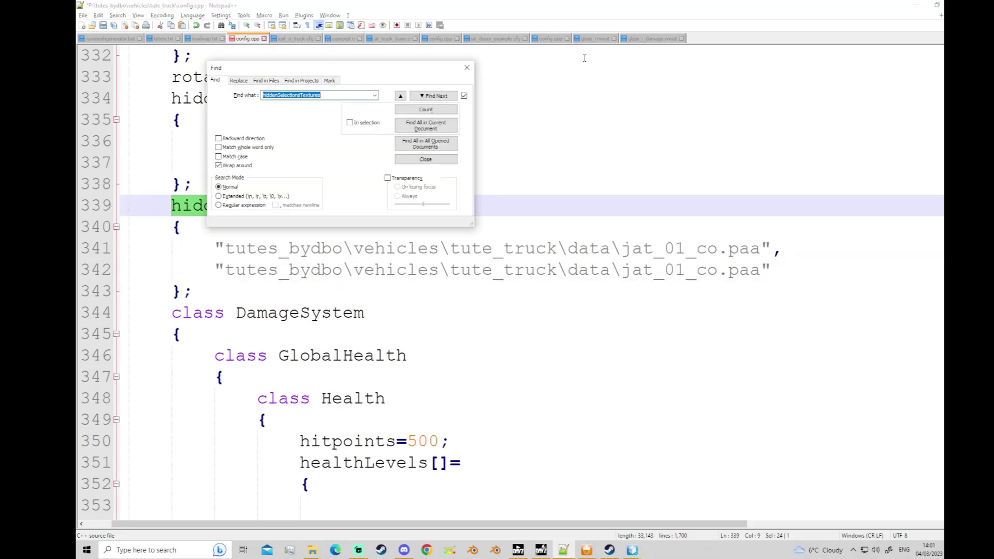
click(436, 39)
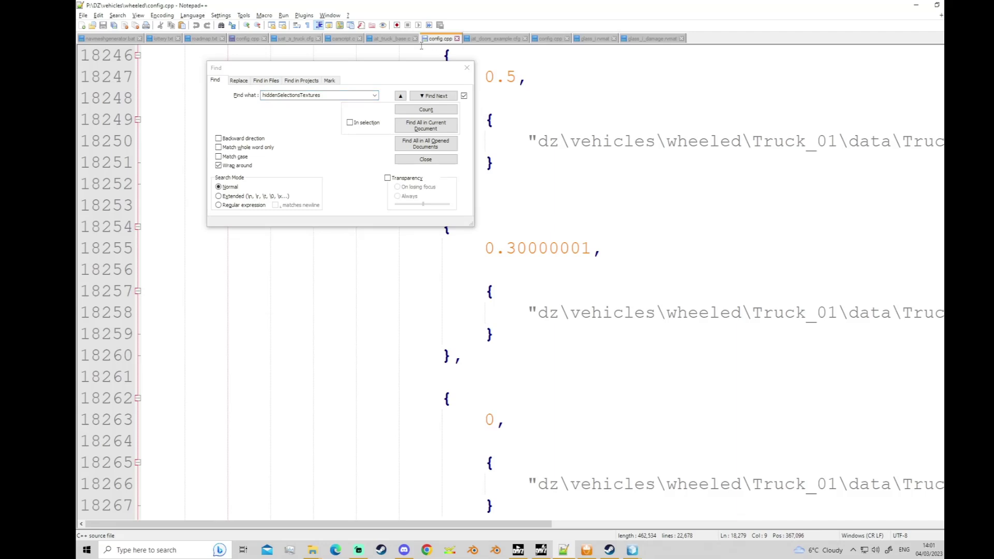
click(434, 98)
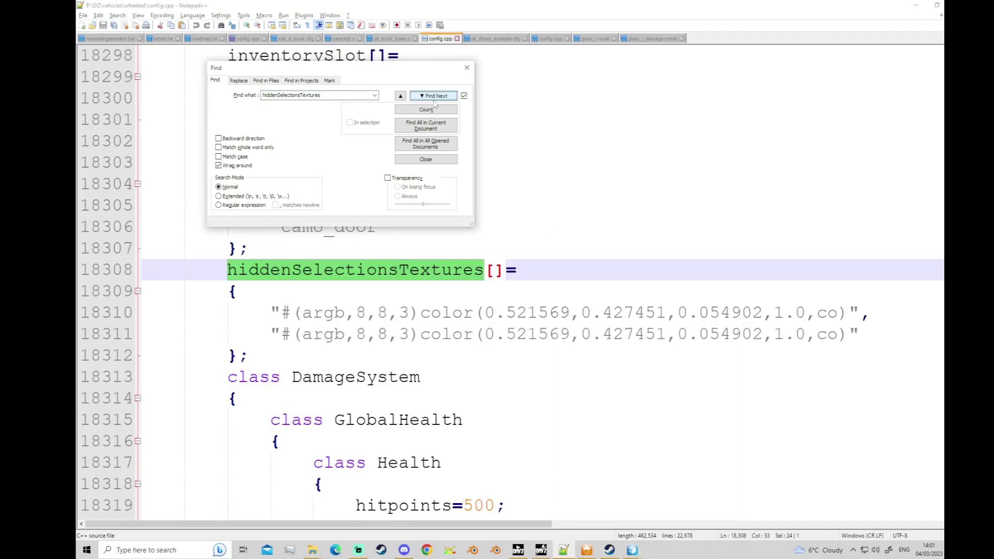
click(434, 98)
click(434, 98)
click(434, 98)
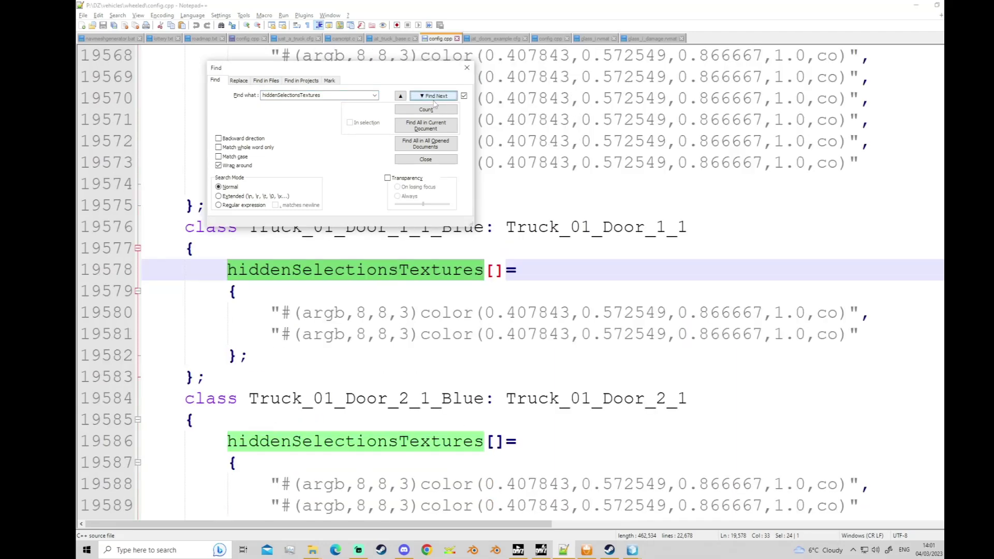
click(434, 98)
click(433, 99)
click(433, 98)
click(434, 99)
click(433, 99)
click(434, 99)
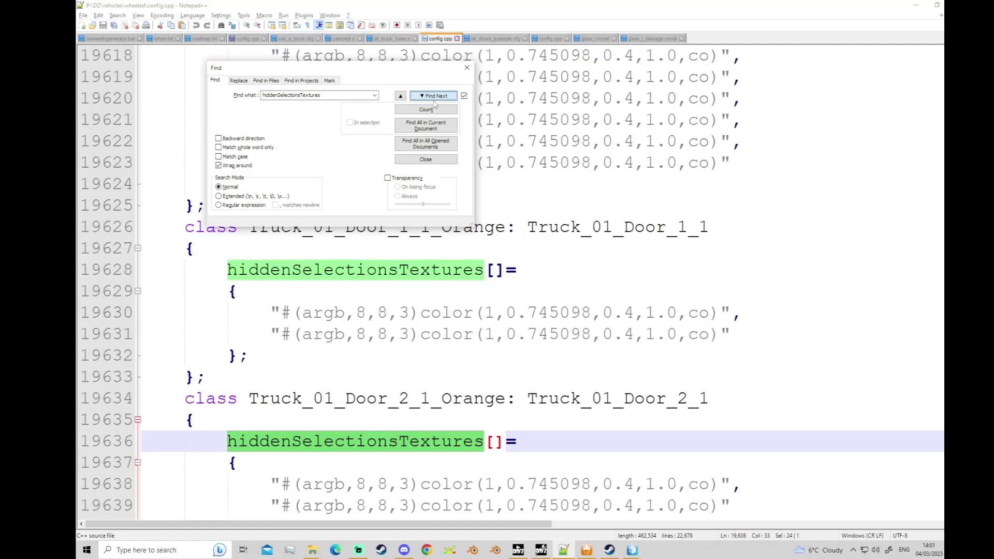
click(433, 99)
click(434, 98)
click(434, 99)
click(434, 98)
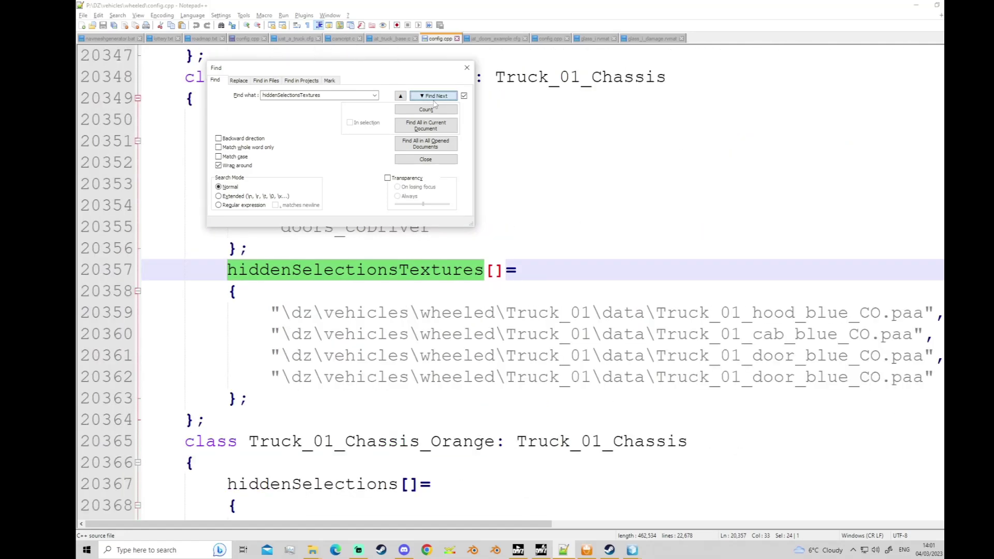
click(433, 97)
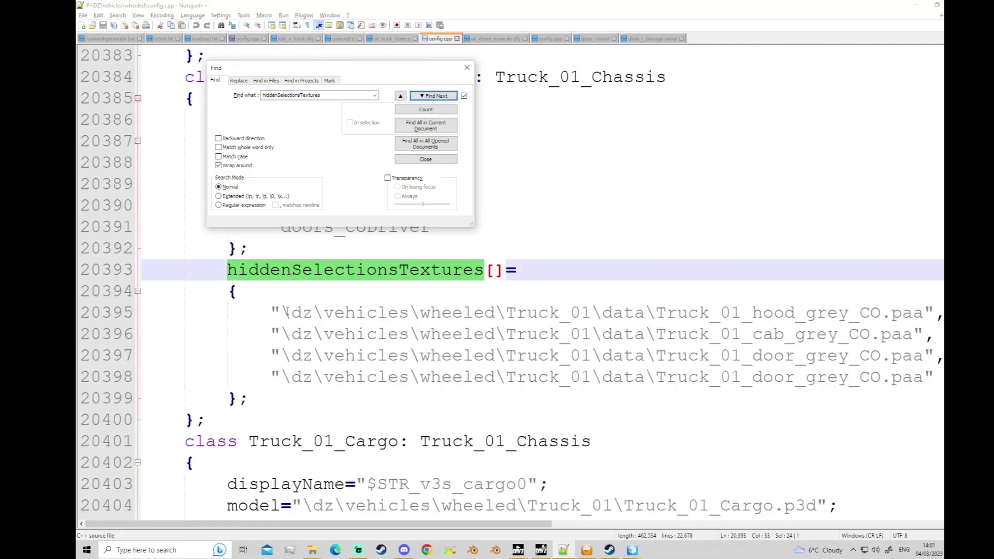
Copy the leading backslash from the vanilla texture path, add it before both jat_doors_example texture paths in tute_truck's config.cpp, and save the file.
drag(286, 311, 279, 312)
key(ctrl+c)
click(233, 37)
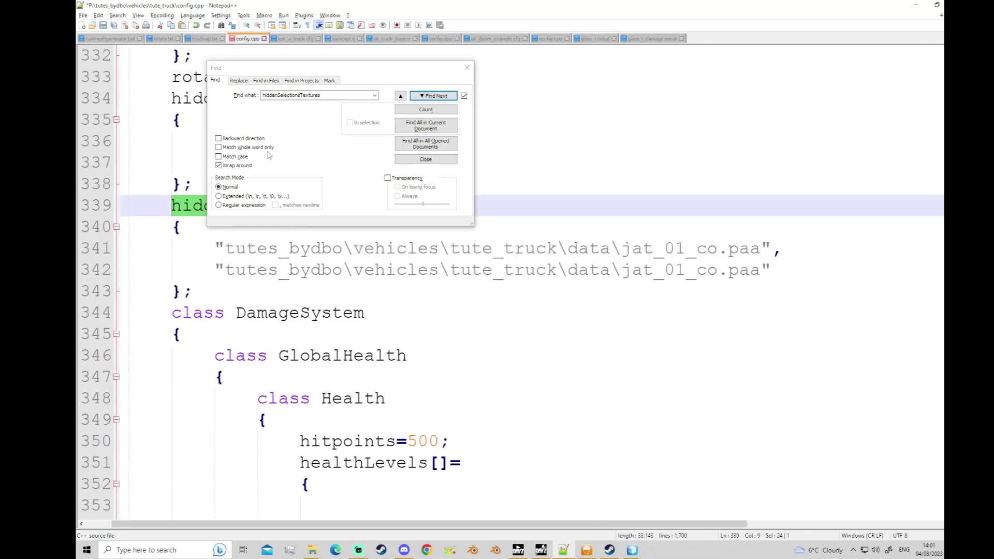
click(228, 249)
key(ctrl+v)
click(229, 270)
key(ctrl+v)
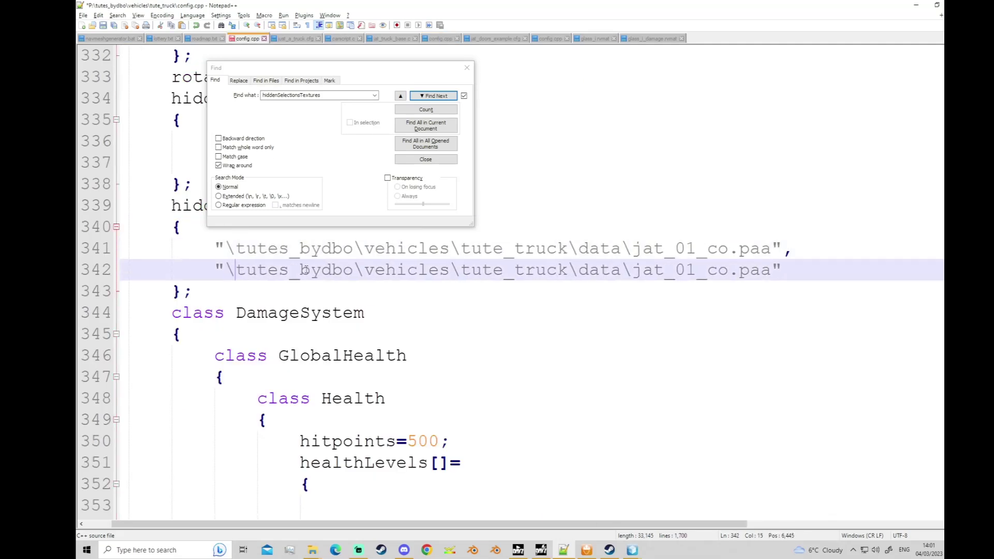
click(103, 27)
drag(380, 72, 732, 119)
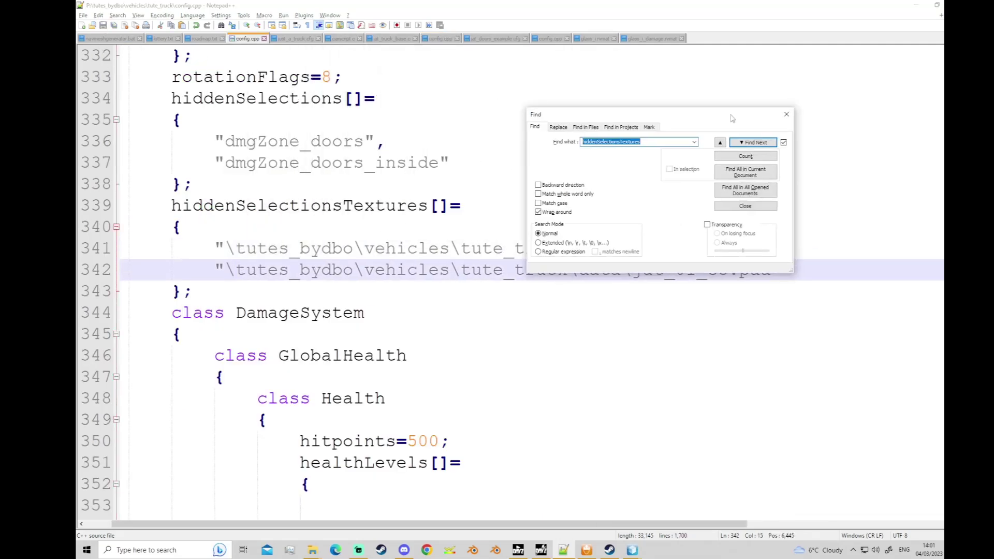
Switch to DayZ Addon Builder, pack the tute_truck source folder over the existing tute_truck.pbo, and dismiss the build result.
click(584, 552)
click(648, 299)
click(613, 213)
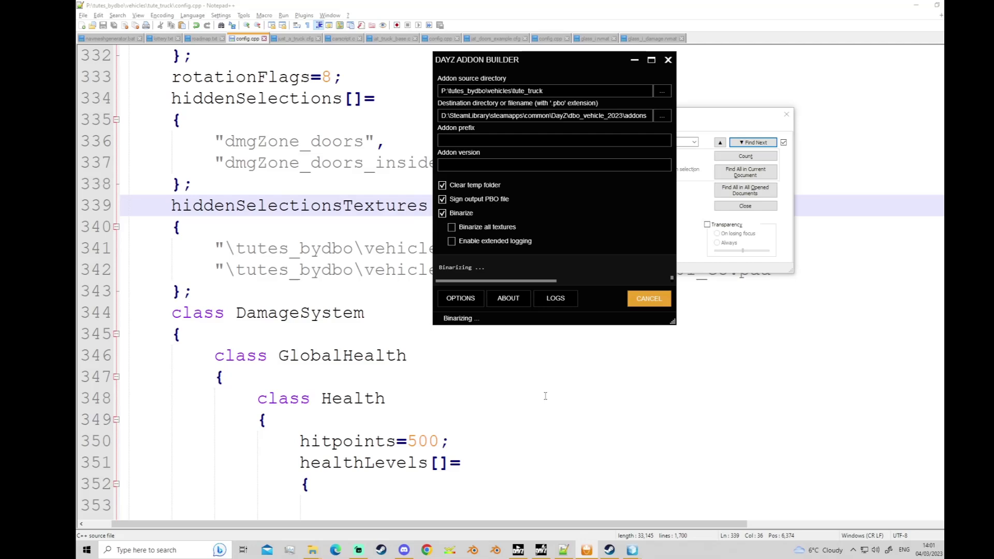
click(635, 60)
drag(737, 121, 690, 112)
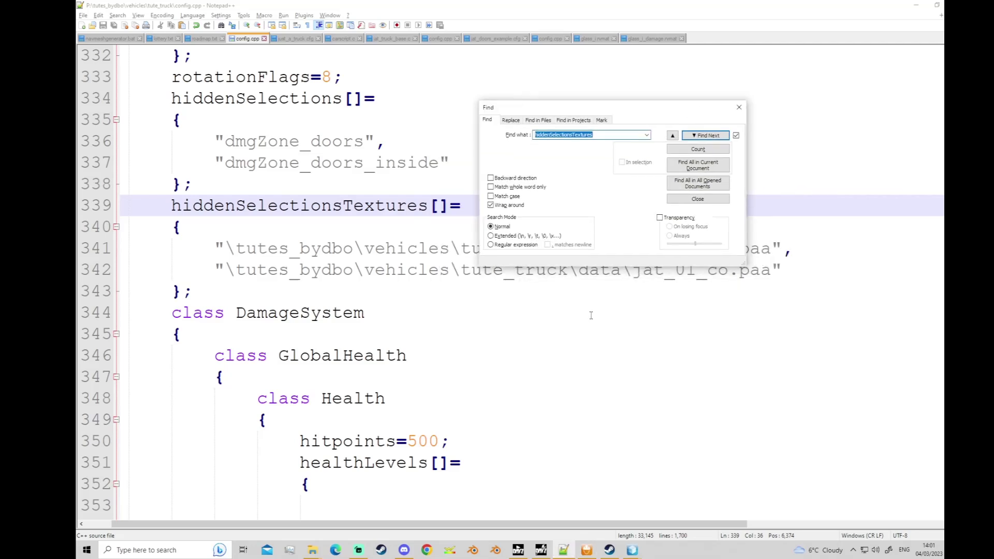
click(591, 315)
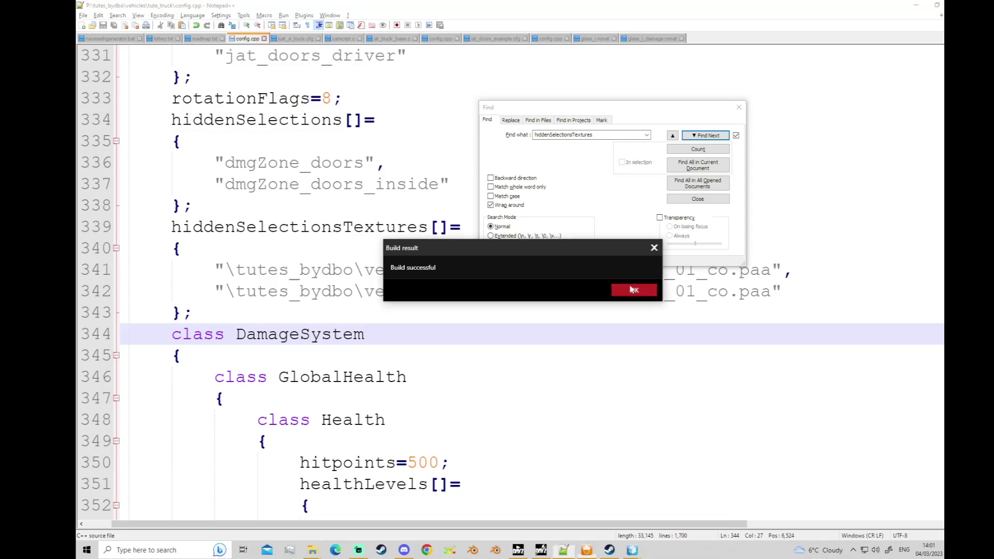
click(633, 289)
Switch to jat_doors_example.p3d in Object Builder and select the dmgzone_window faces in the 0.000 LOD.
mouse_move(632, 549)
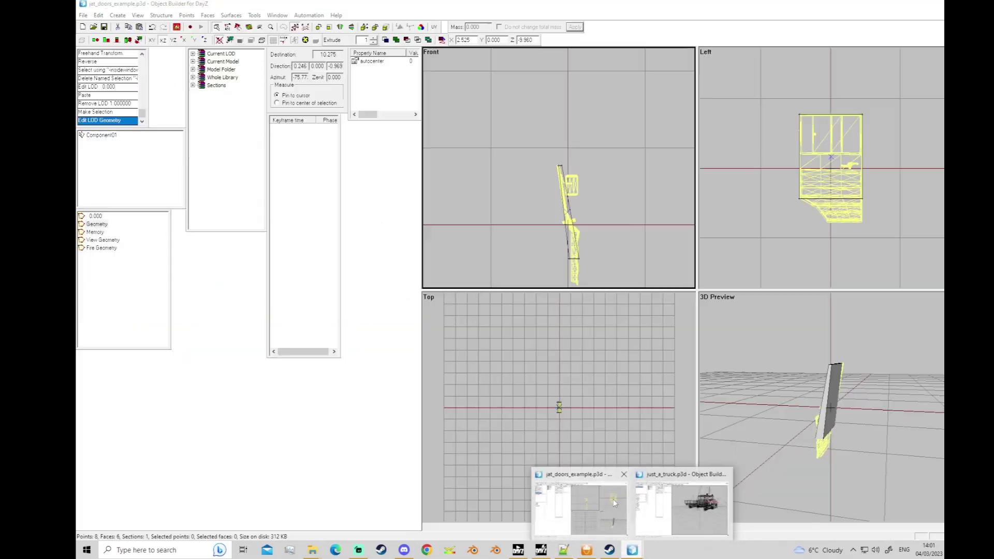
click(614, 503)
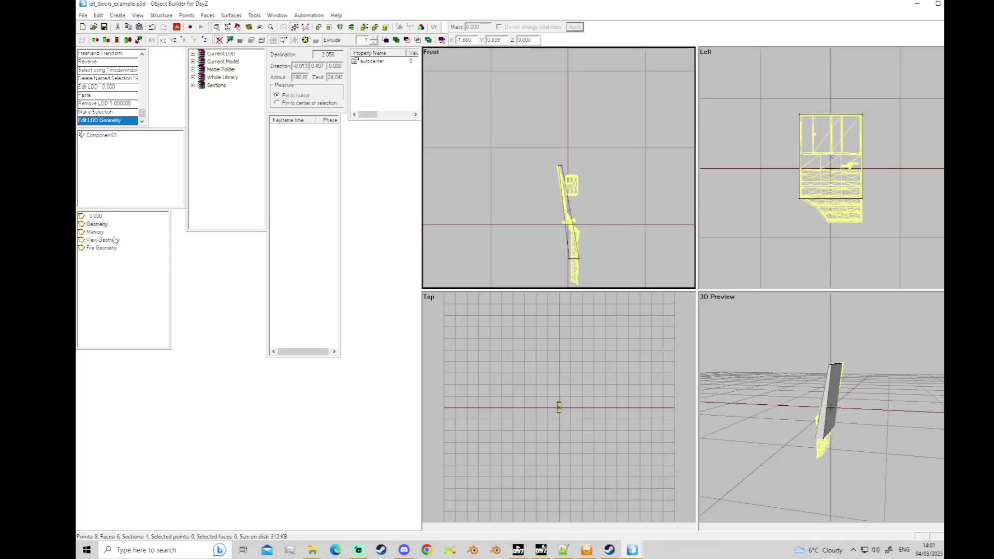
click(96, 224)
click(106, 151)
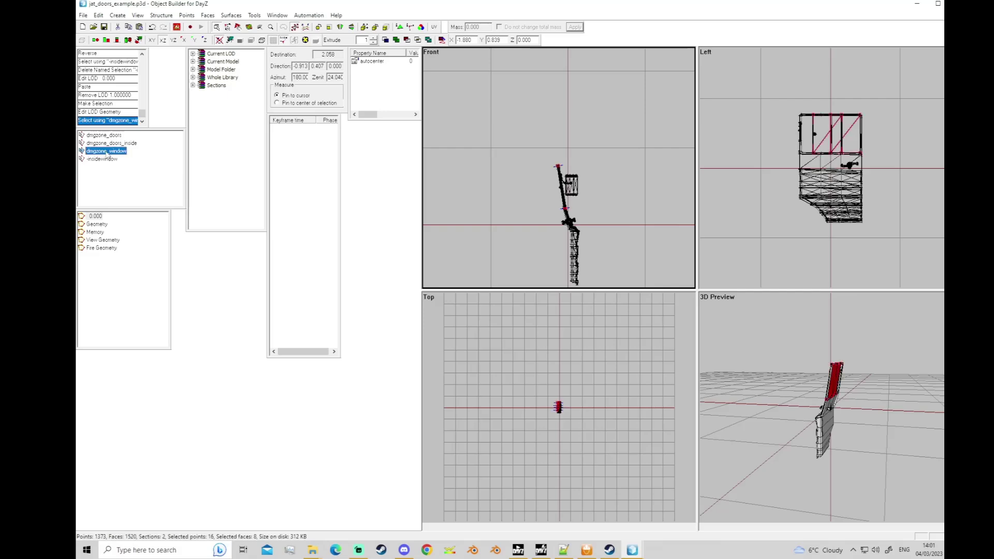
scroll(806, 236, up, 2)
right_click(771, 205)
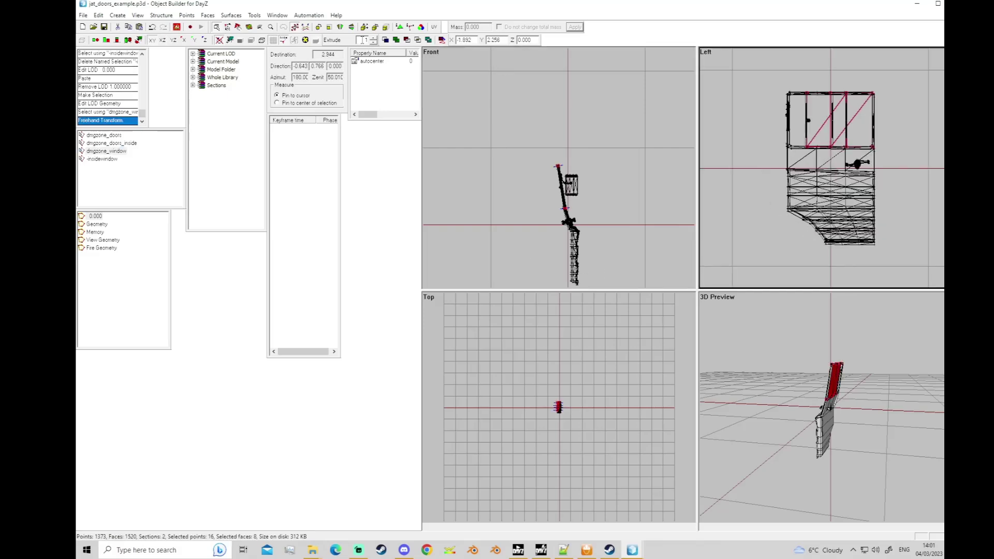
Open the UV Editor and filter the UVs by the main texture glass_01_ca.paa.
click(434, 27)
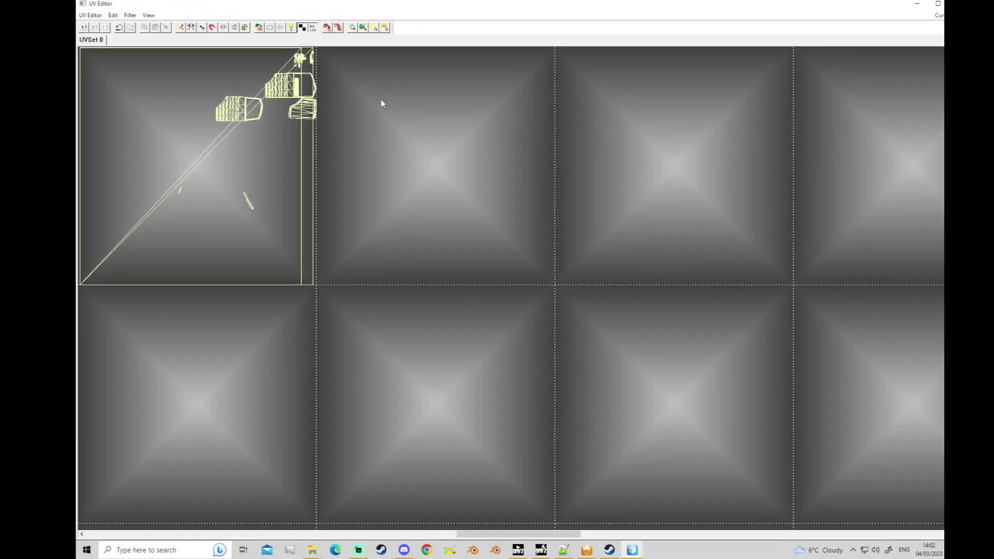
click(130, 15)
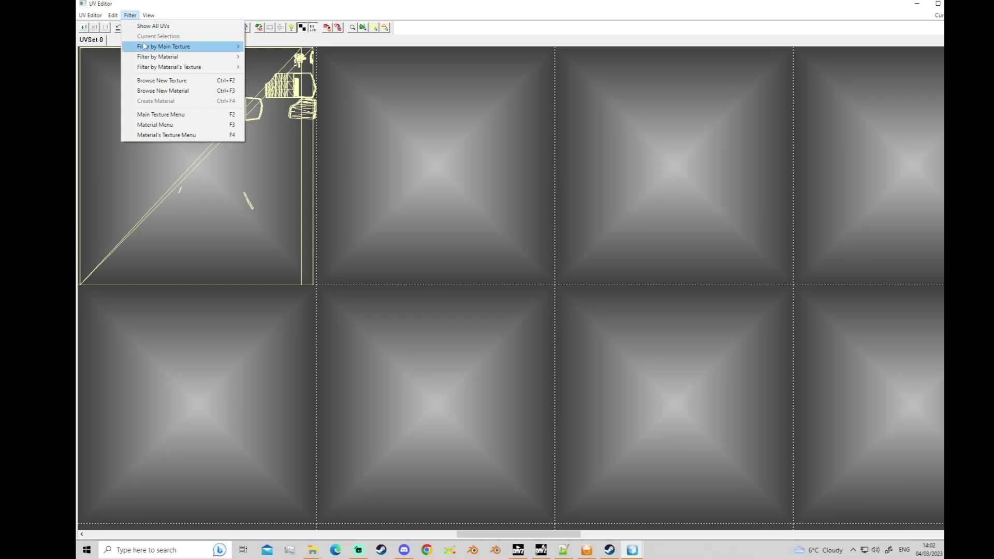
mouse_move(144, 46)
click(273, 47)
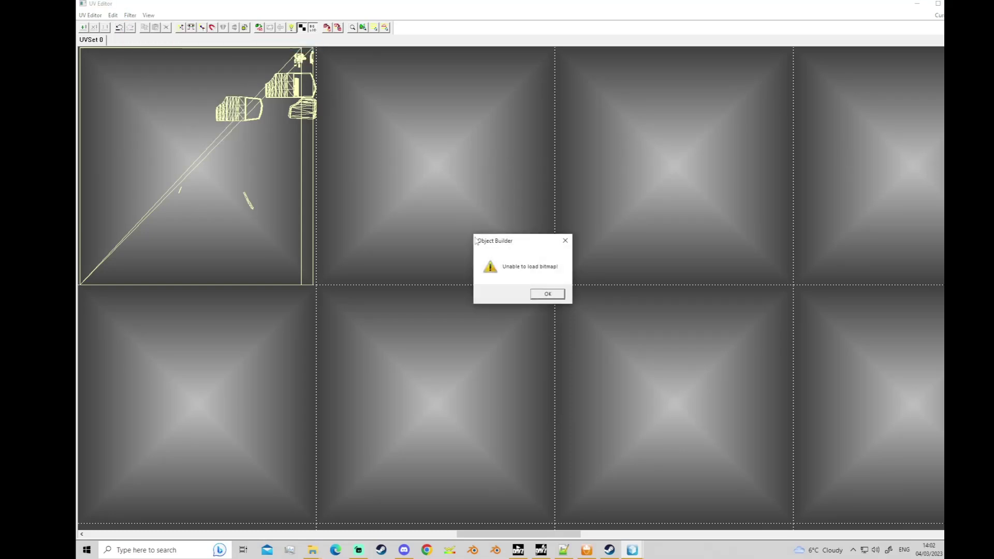
click(556, 293)
scroll(465, 225, down, 3)
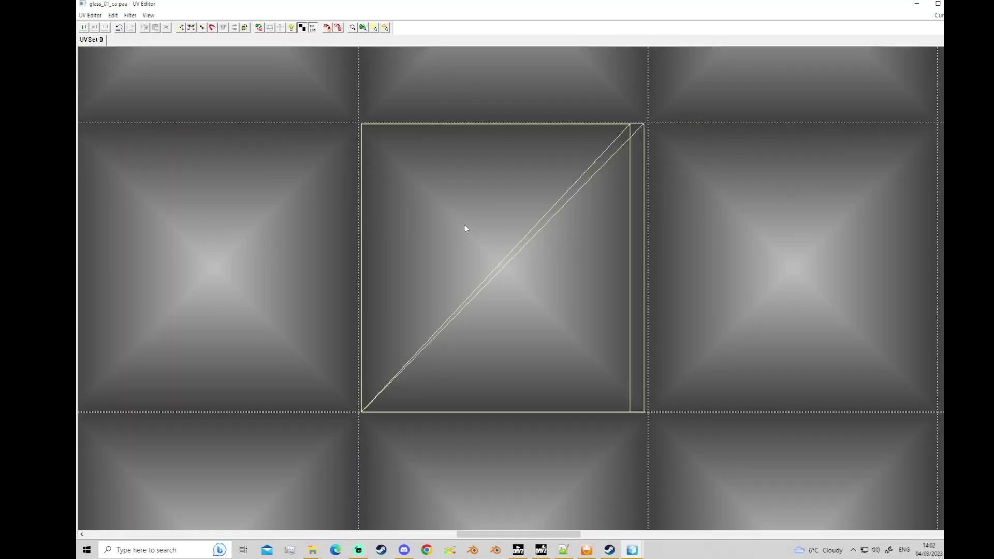
Shrink the window glass UVs to about 0.4 of the tile, centre them in it, close the UV Editor, and save the model.
drag(362, 129, 624, 379)
scroll(607, 362, down, 1)
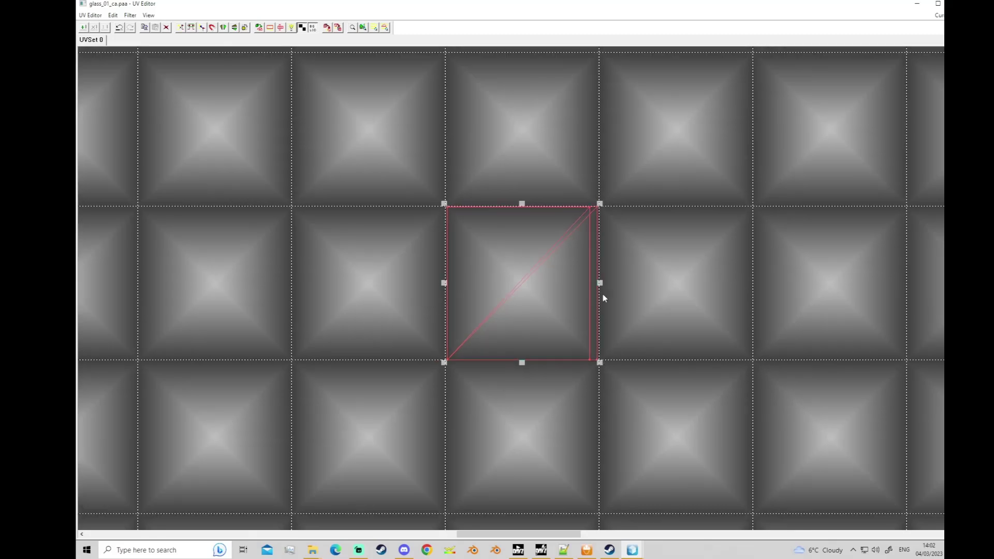
drag(599, 204, 563, 256)
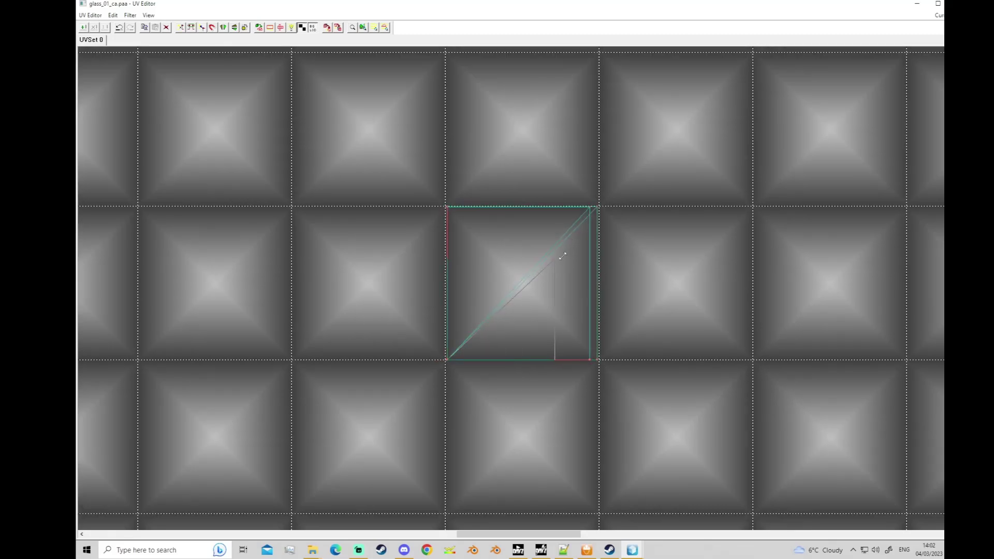
drag(546, 290, 514, 290)
drag(481, 324, 516, 277)
click(709, 196)
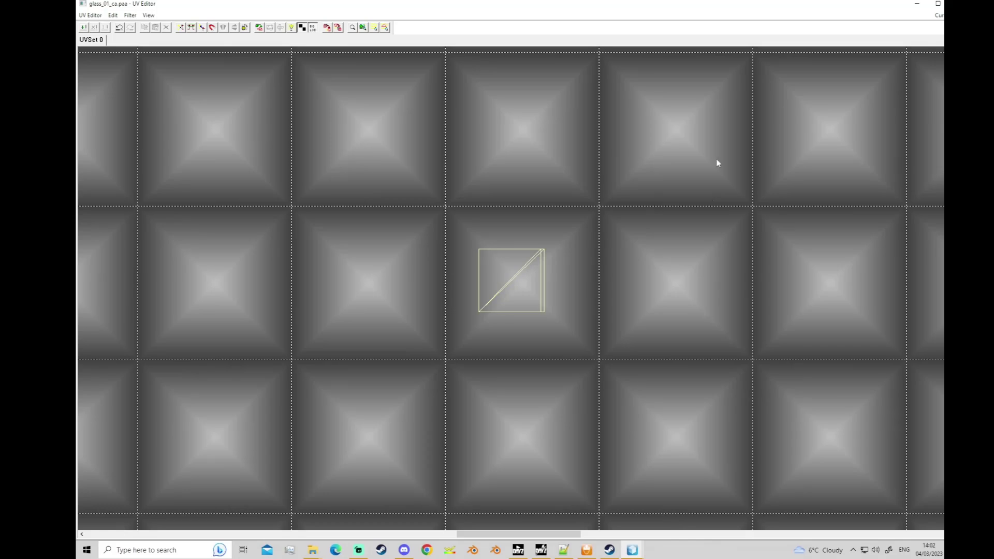
click(958, 3)
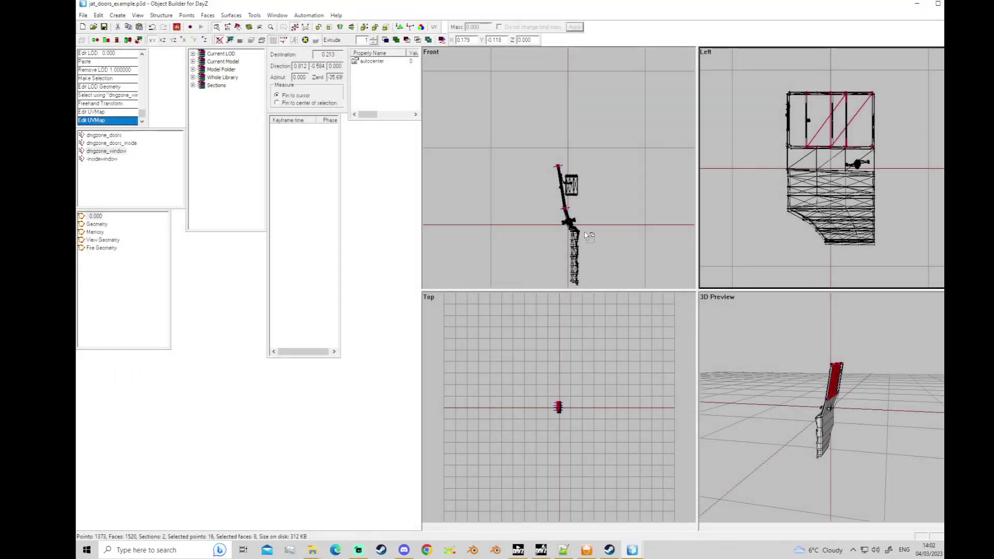
click(587, 234)
click(104, 27)
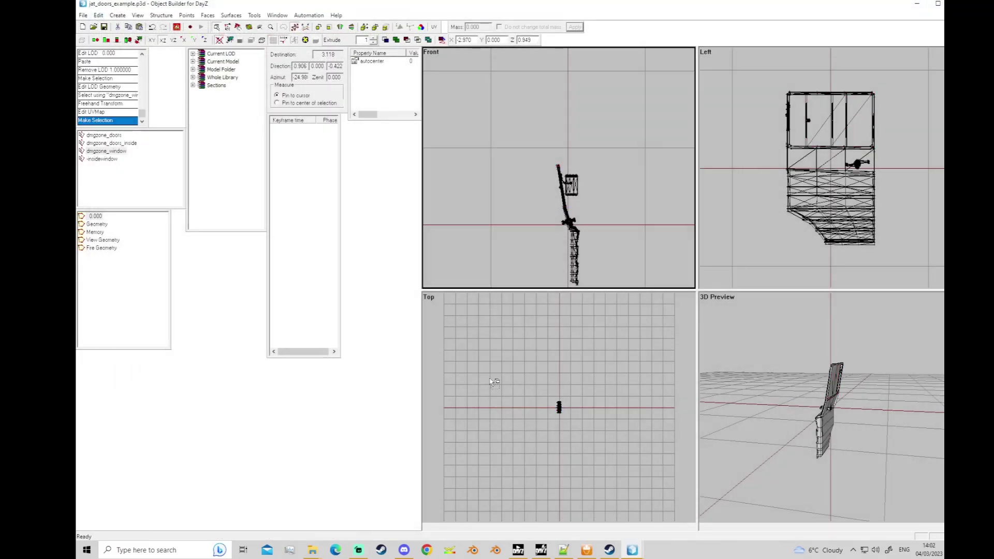
Switch to DayZ Addon Builder and repack tute_truck with the edited door model, overwriting the existing PBO.
click(587, 549)
click(649, 299)
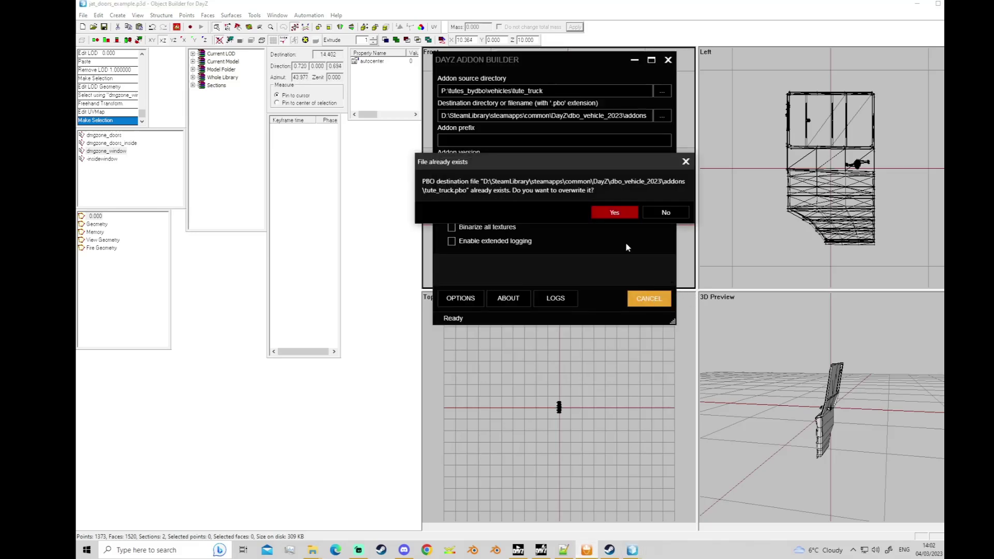
click(614, 213)
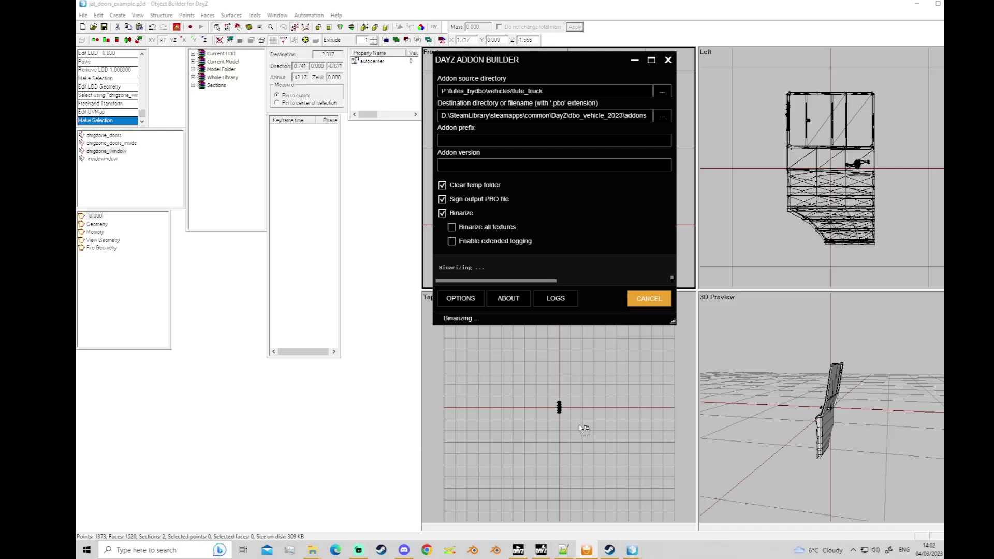
click(673, 208)
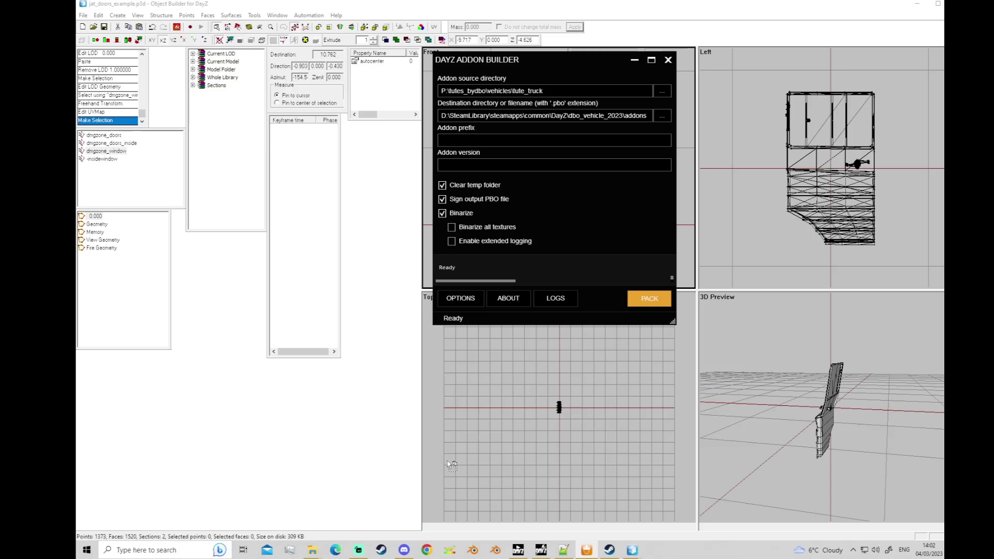
mouse_move(534, 62)
mouse_down()
mouse_move(504, 62)
mouse_move(536, 63)
mouse_up()
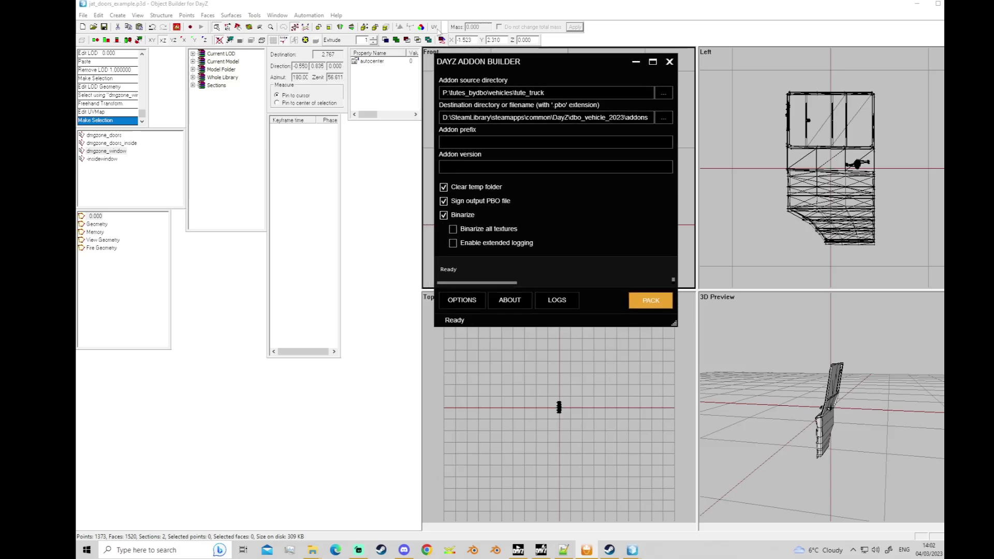
Switch to the File Explorer window showing DZ\vehicles\data and select glass_damaged_smdi.paa.
click(315, 557)
click(261, 499)
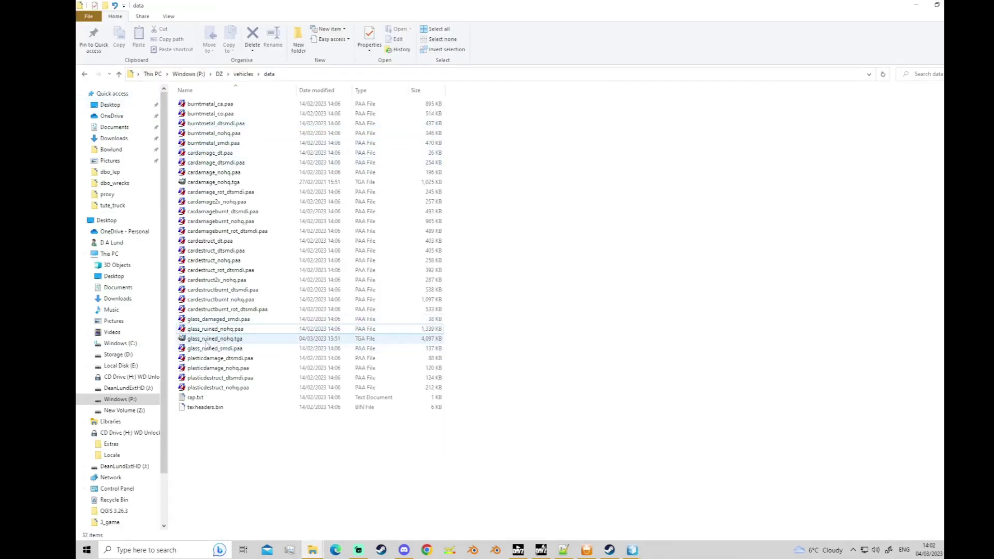
click(203, 320)
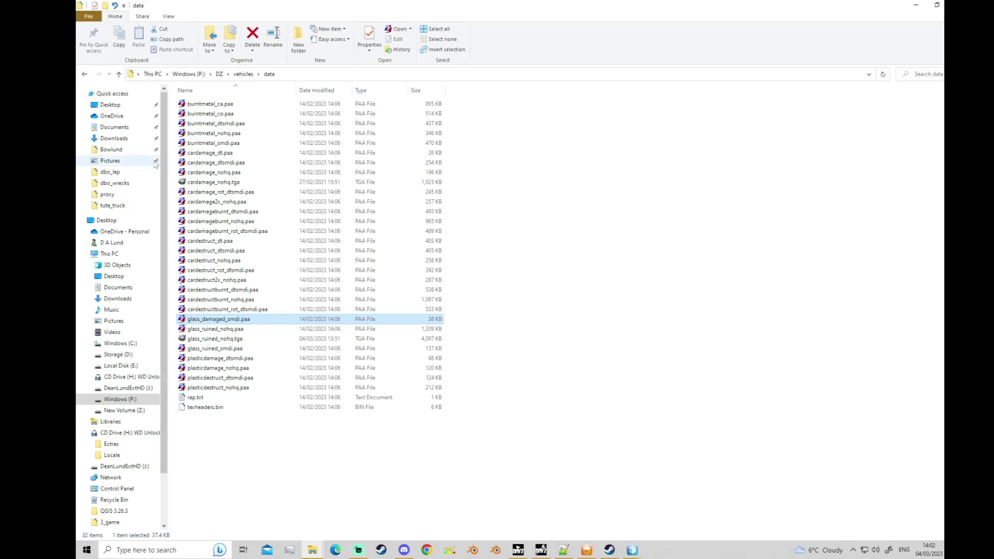
Browse to the DZ\vehicles\wheeled\truck_01\data folder and select glass_i_damage.rvmat.
click(119, 75)
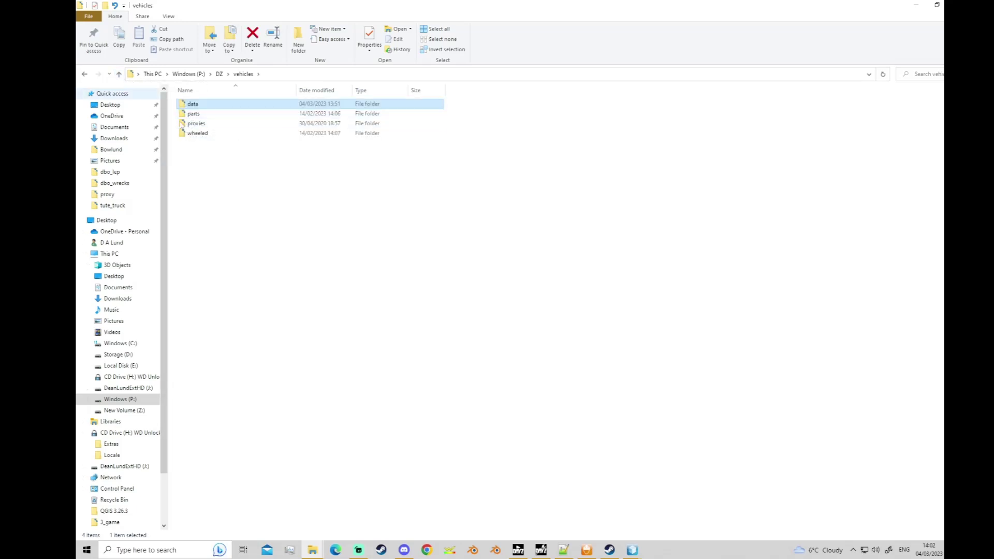
double_click(208, 132)
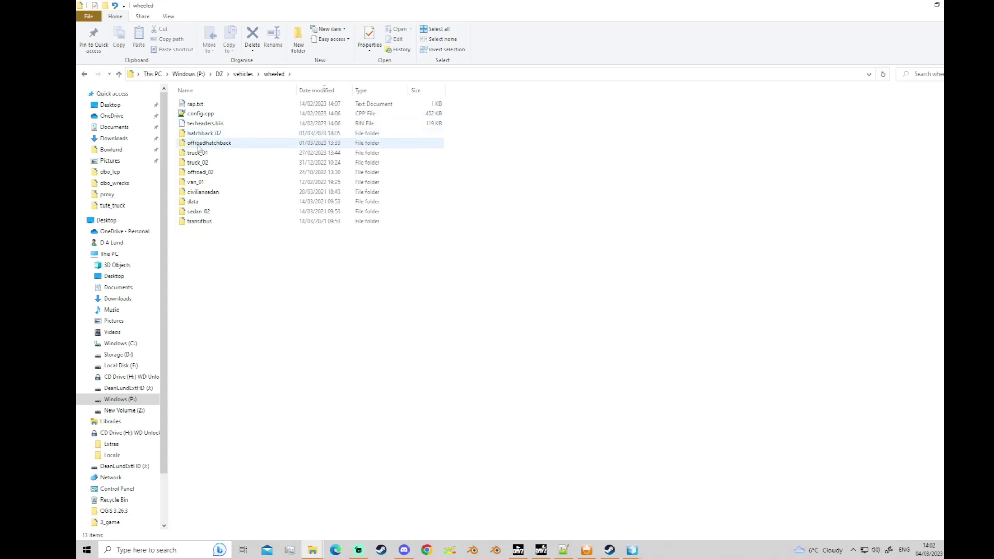
double_click(196, 154)
double_click(193, 104)
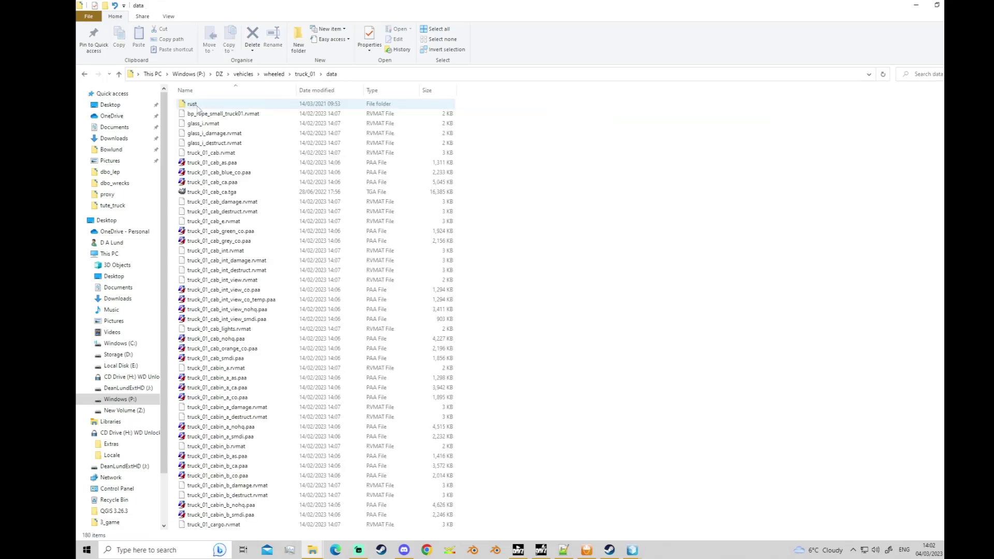
click(203, 136)
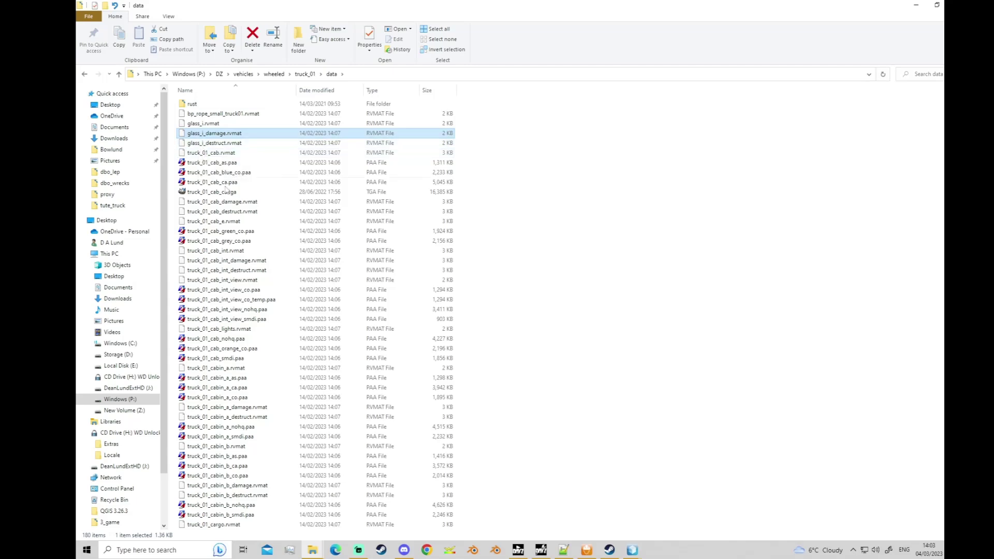
Look through the truck_01 data folder for its glass materials and textures, selecting truck_01_glass_in.rvmat.
scroll(252, 282, down, 1)
scroll(252, 284, down, 5)
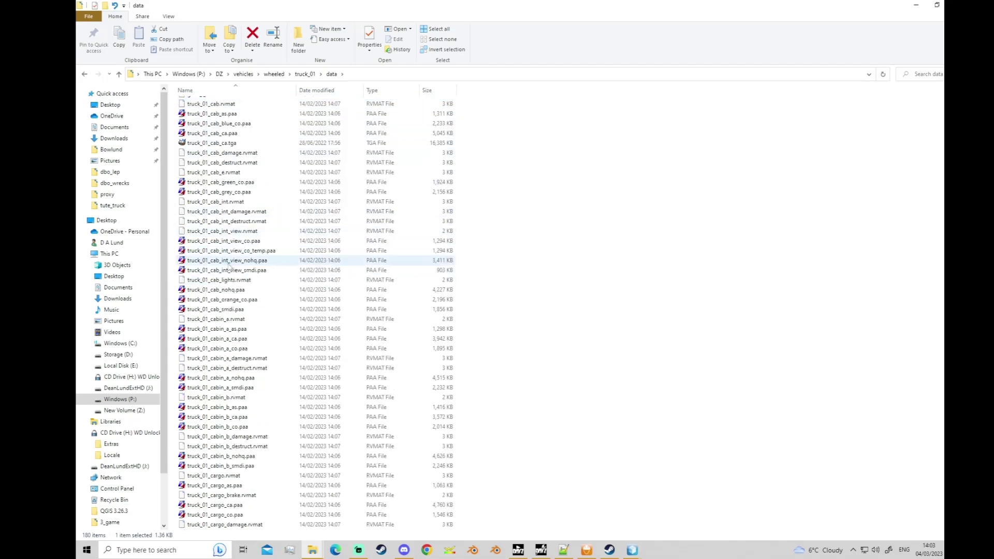
scroll(222, 374, down, 14)
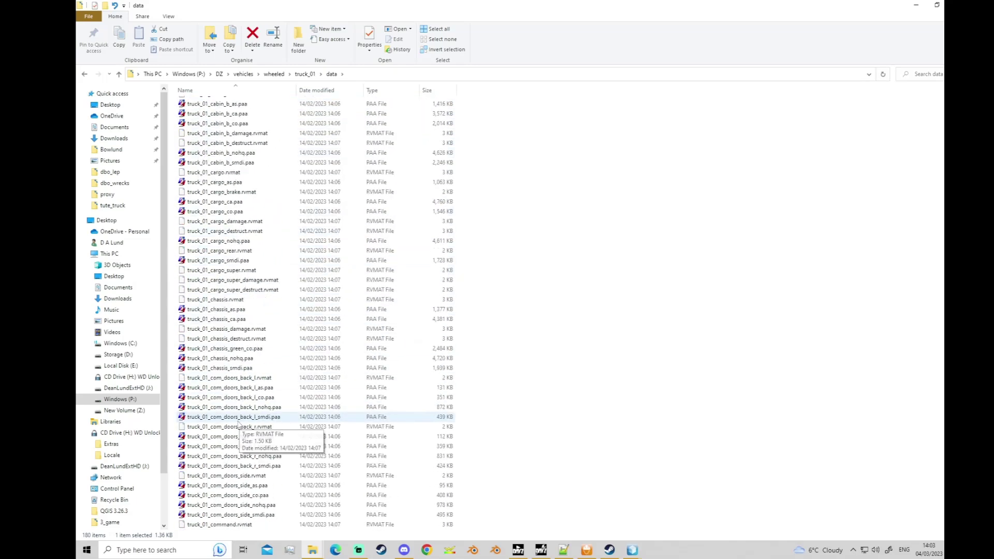
scroll(233, 414, down, 12)
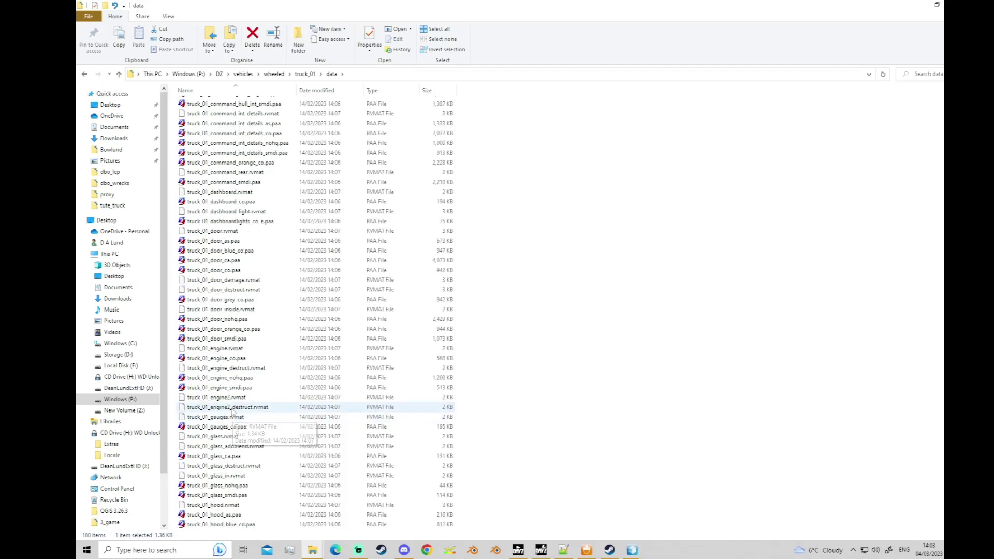
scroll(232, 414, down, 13)
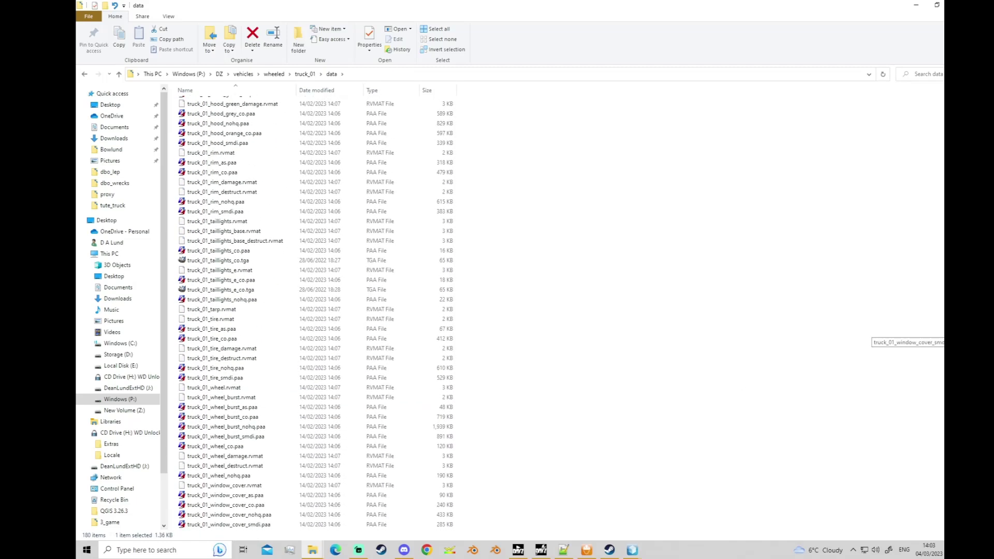
scroll(232, 414, up, 4)
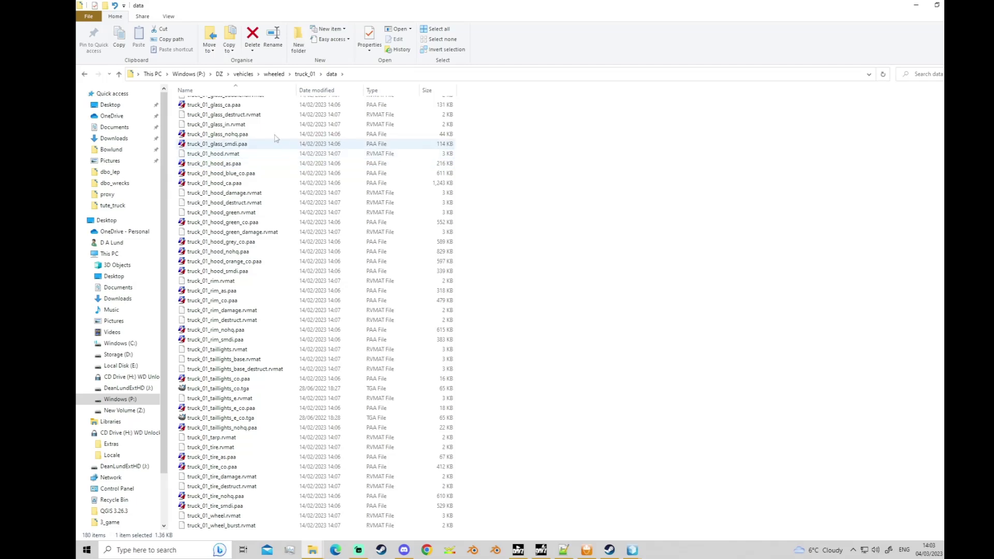
click(243, 125)
scroll(271, 172, up, 1)
scroll(233, 178, up, 1)
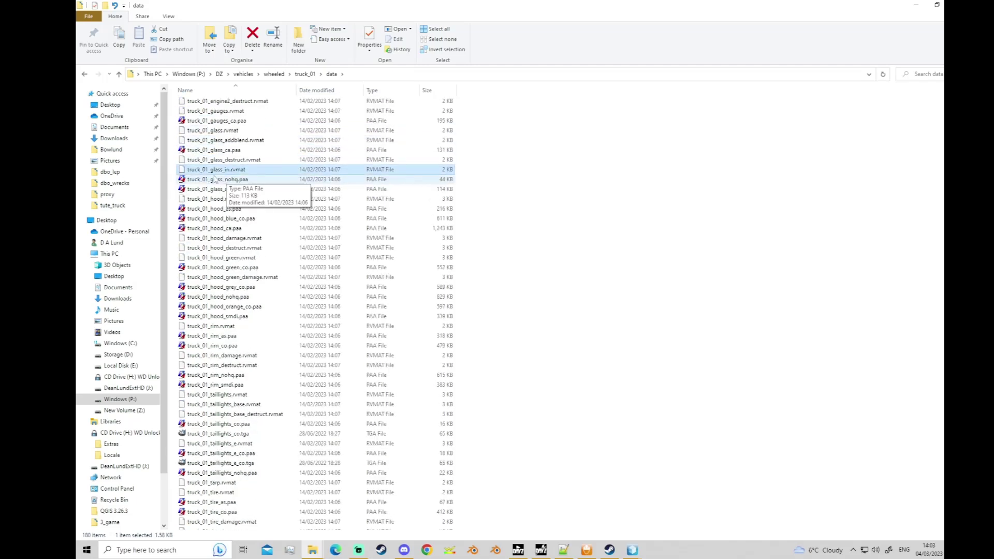
Open truck_01_glass.rvmat in Notepad++ and highlight truck_01_glass in the Stage1 texture path.
click(209, 151)
scroll(199, 157, up, 1)
right_click(202, 150)
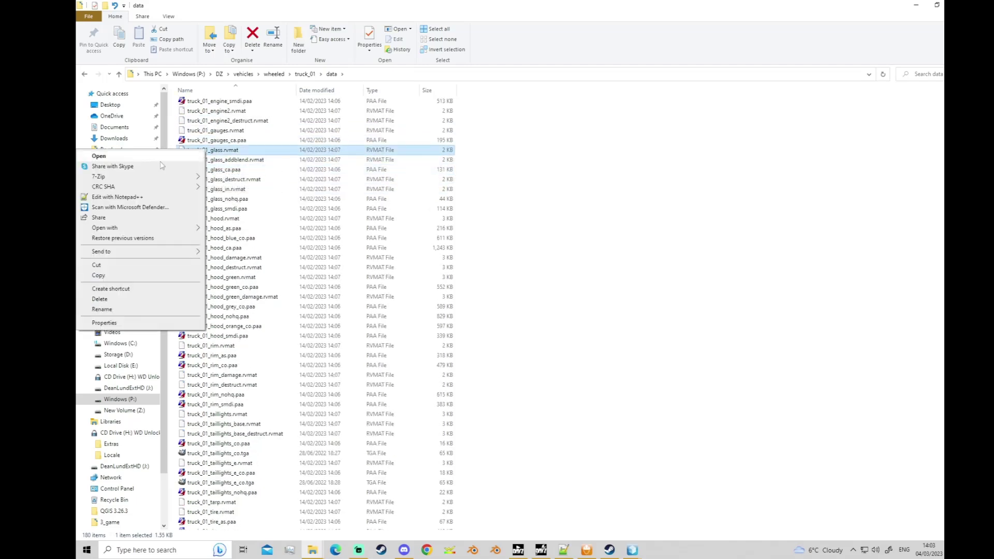
click(130, 197)
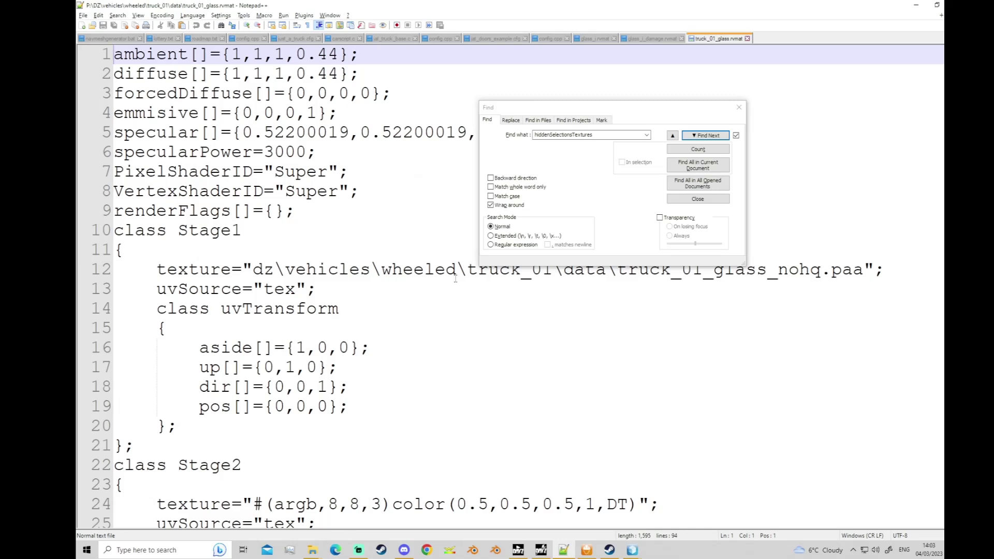
drag(616, 110, 527, 66)
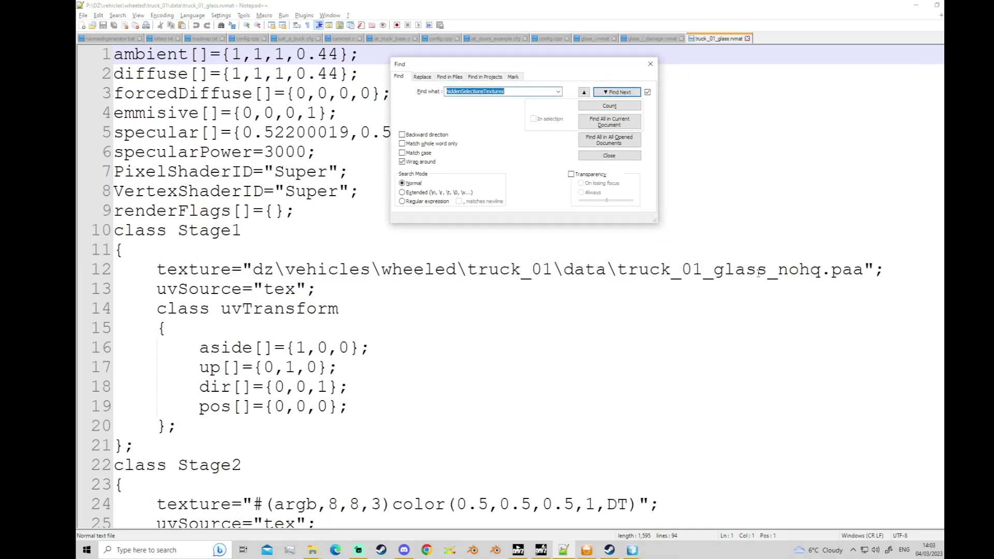
drag(768, 272, 618, 270)
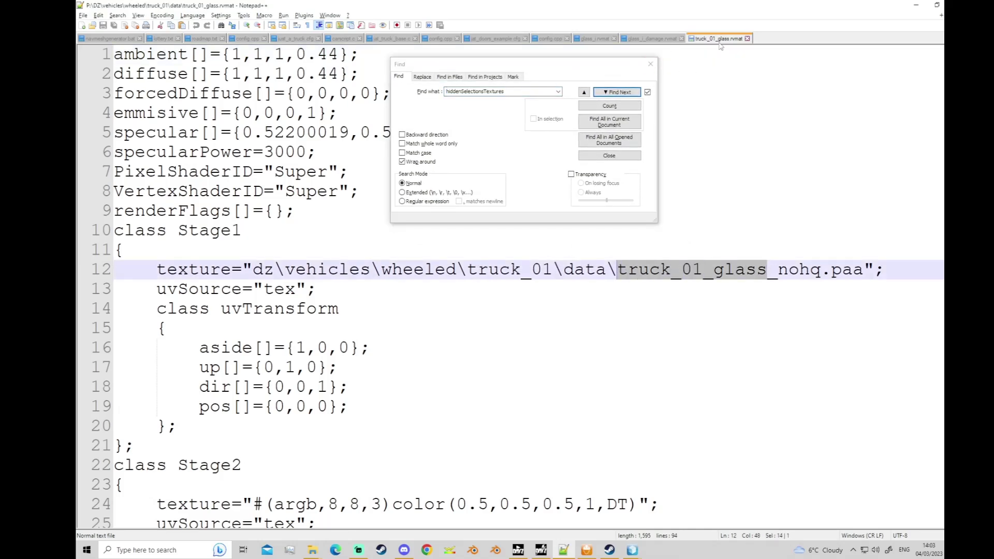
Switch to jat_doors_example.p3d in Object Builder and narrow the dmgzone_window selection to one of its two glass panes.
click(633, 551)
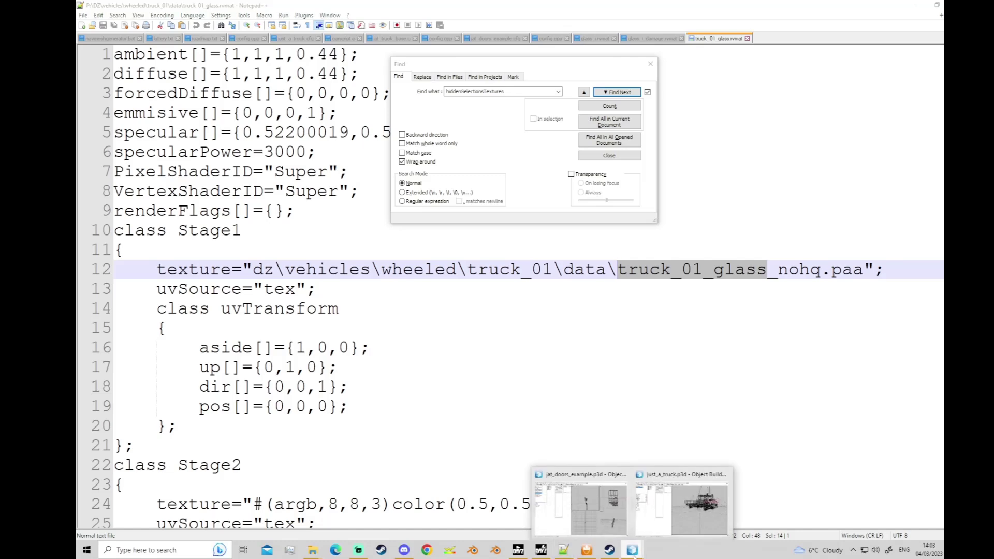
click(611, 537)
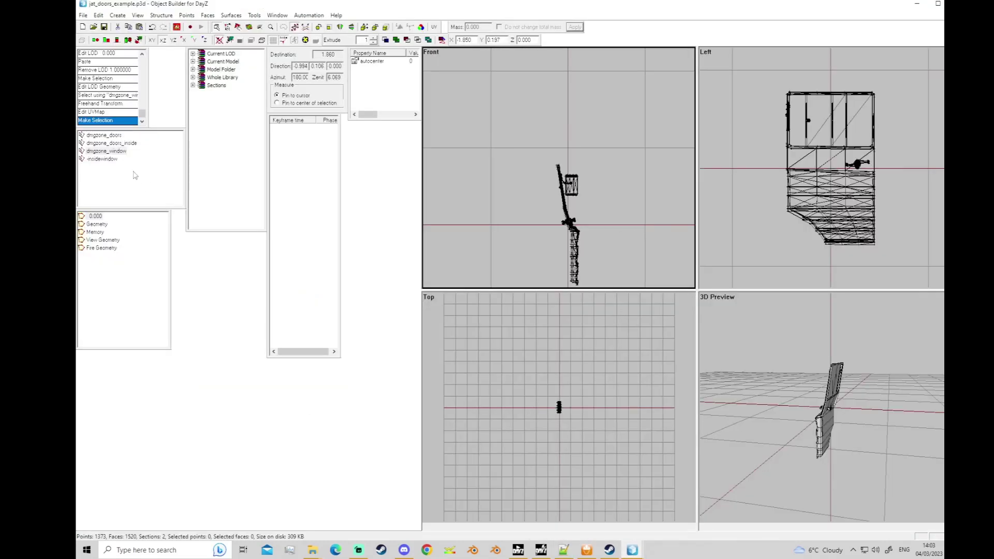
click(106, 151)
scroll(539, 204, up, 3)
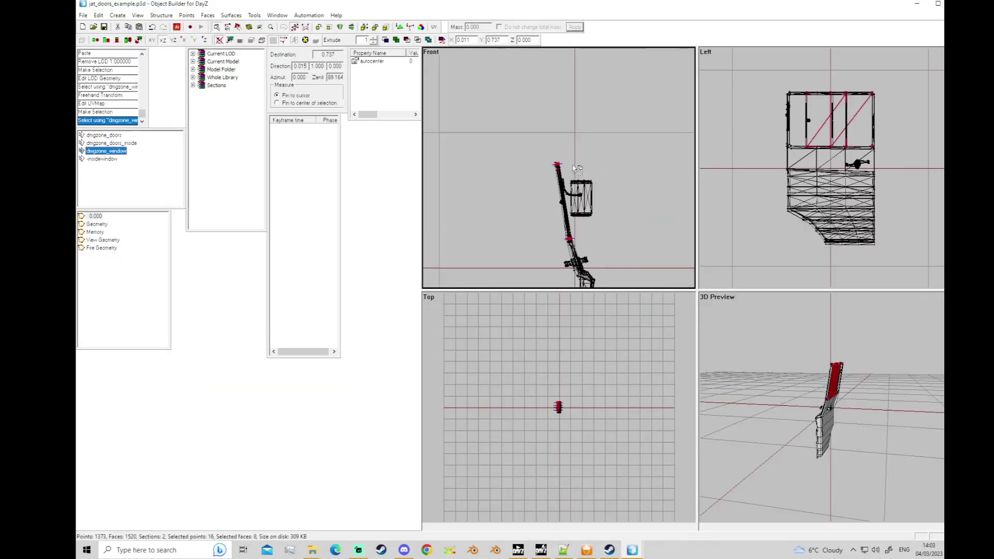
scroll(575, 186, up, 2)
click(558, 138)
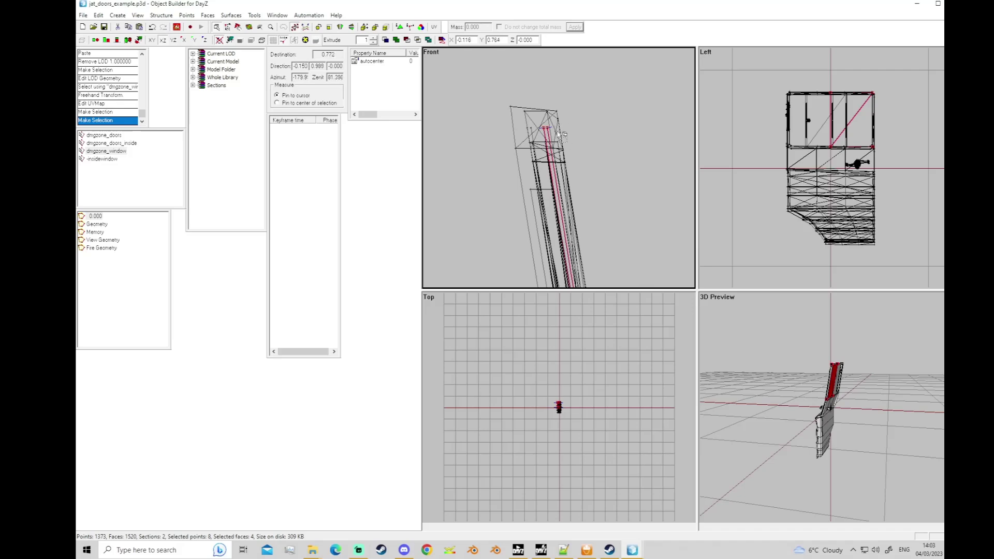
Examine the door's UV layout in the UV Editor, close it, and select the opposite glass pane.
click(433, 27)
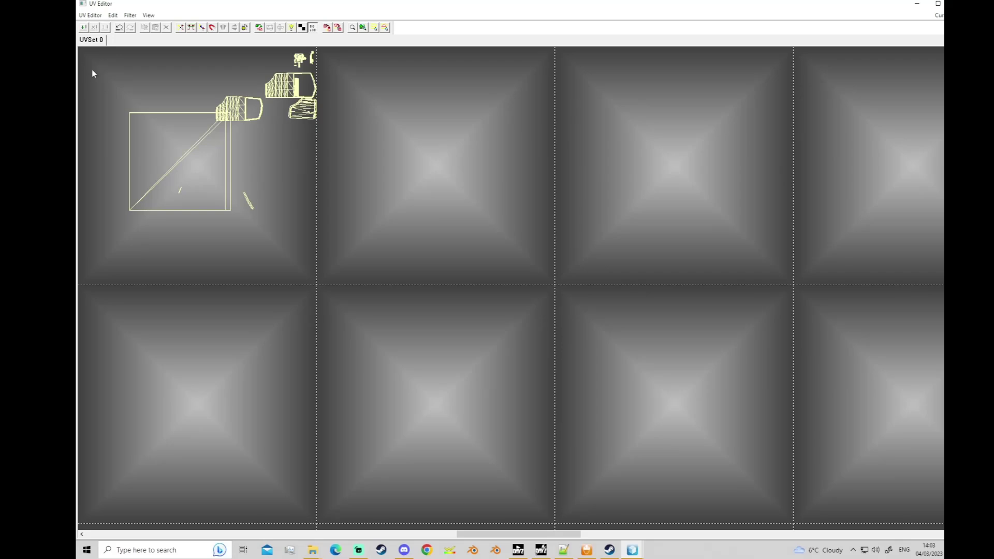
click(916, 4)
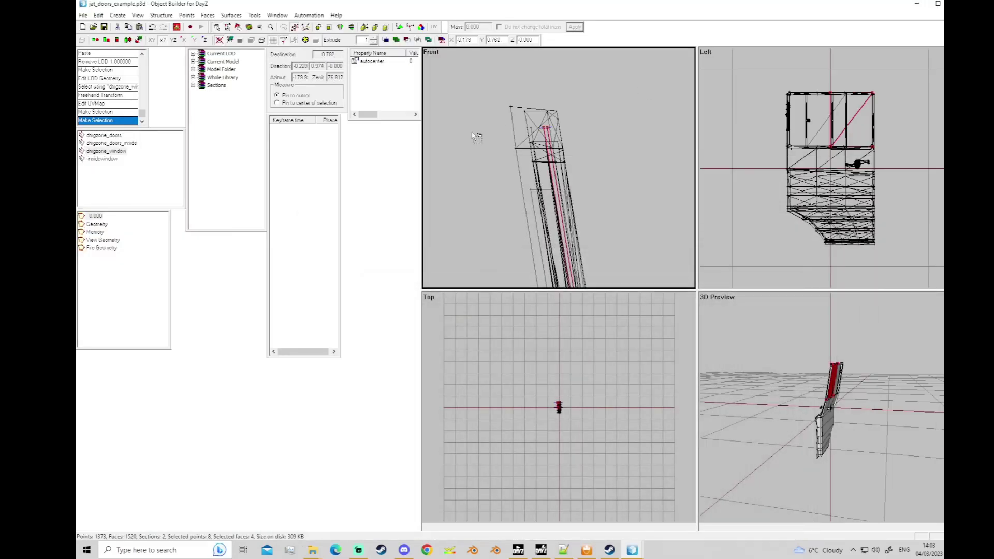
click(527, 137)
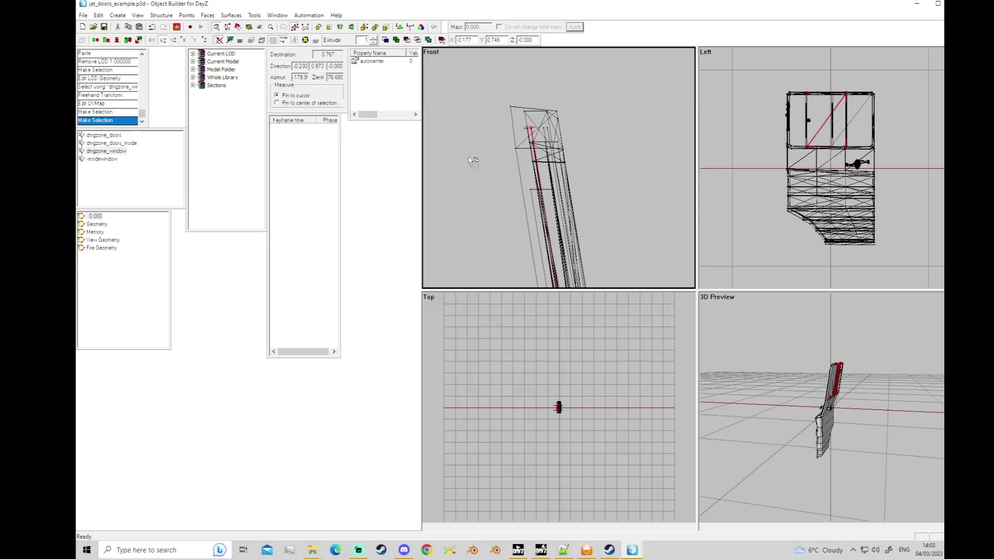
scroll(469, 160, down, 1)
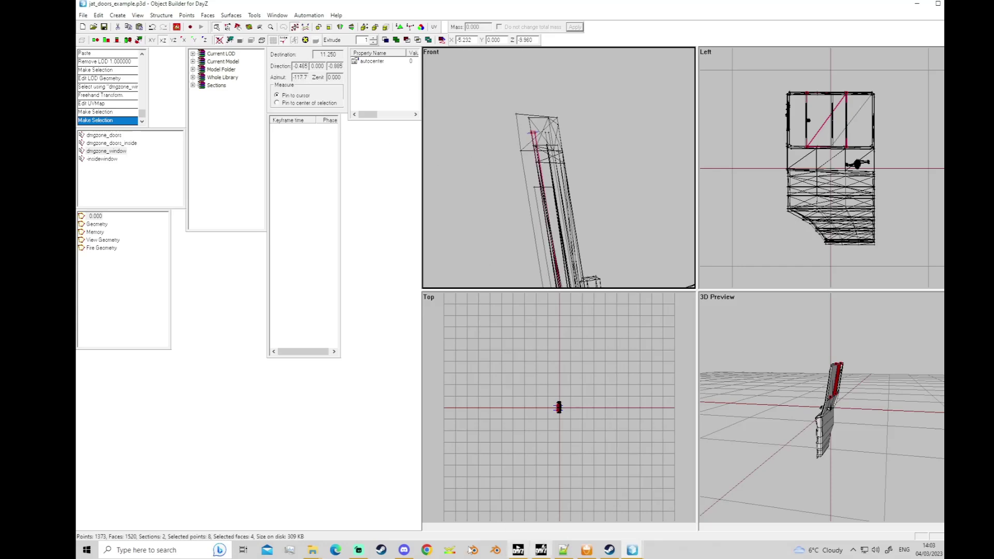
Close truck_01_glass.rvmat in Notepad++ and return to the truck_01 data folder in File Explorer.
mouse_move(312, 550)
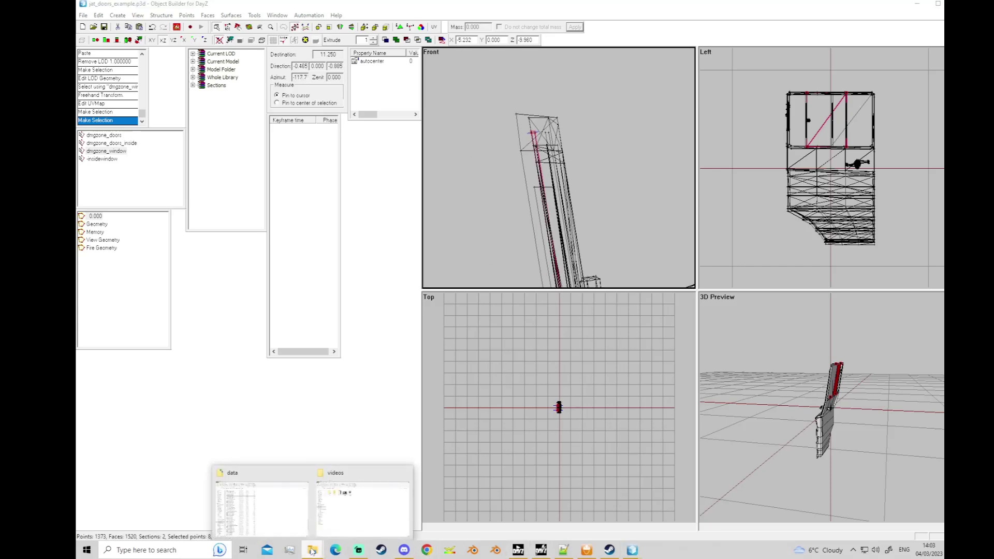
click(295, 528)
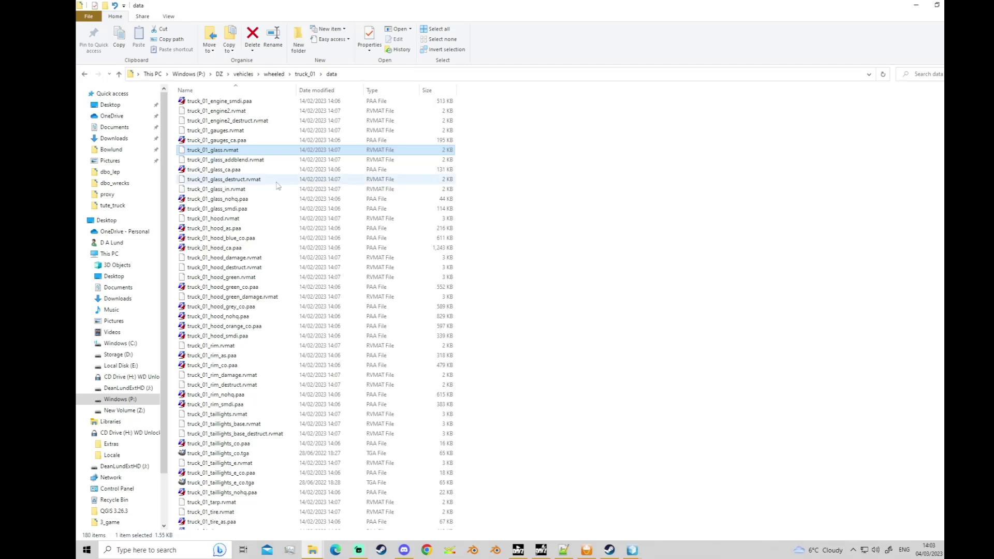
click(562, 549)
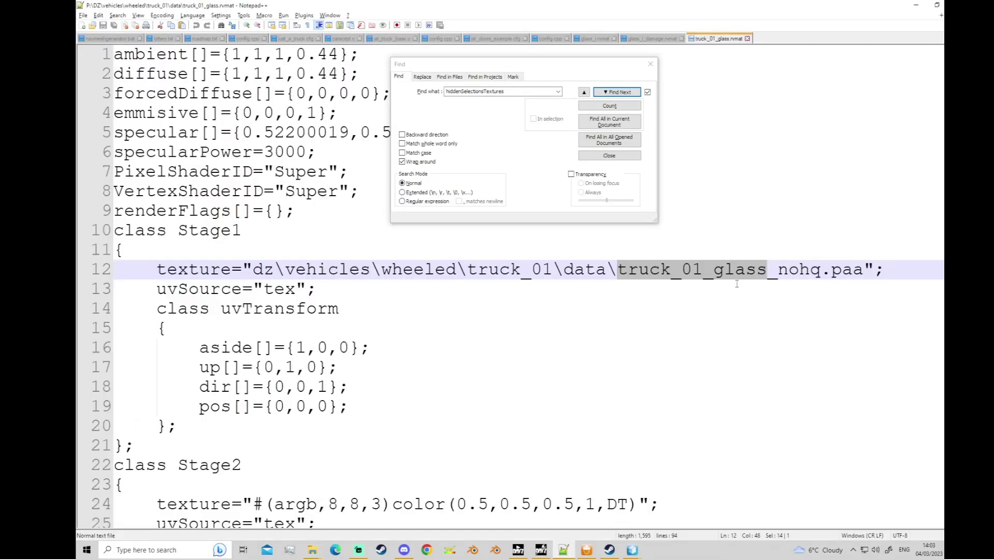
click(747, 39)
click(912, 6)
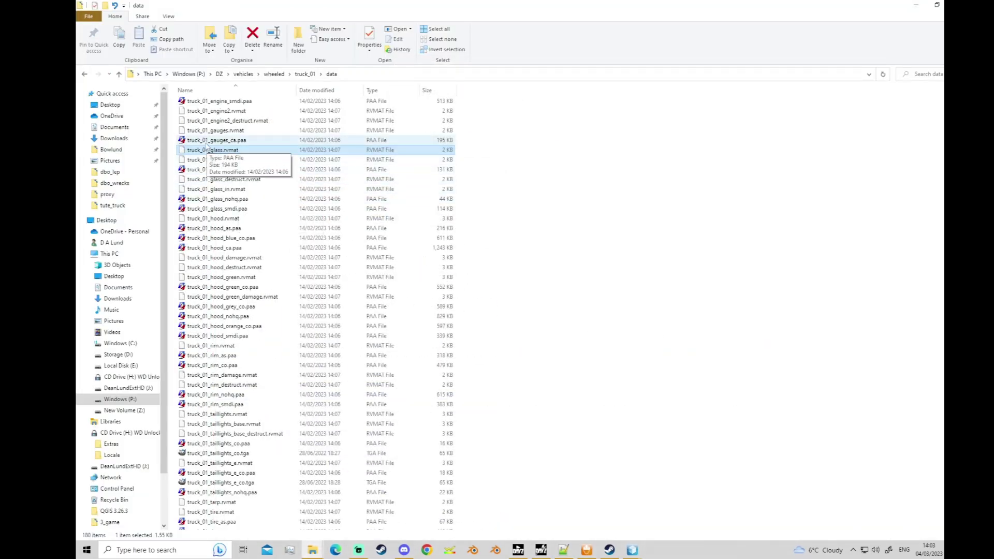
Open truck_01_glass_nohq.paa from the truck_01 data folder in Notepad++ and close the Find dialog.
click(200, 170)
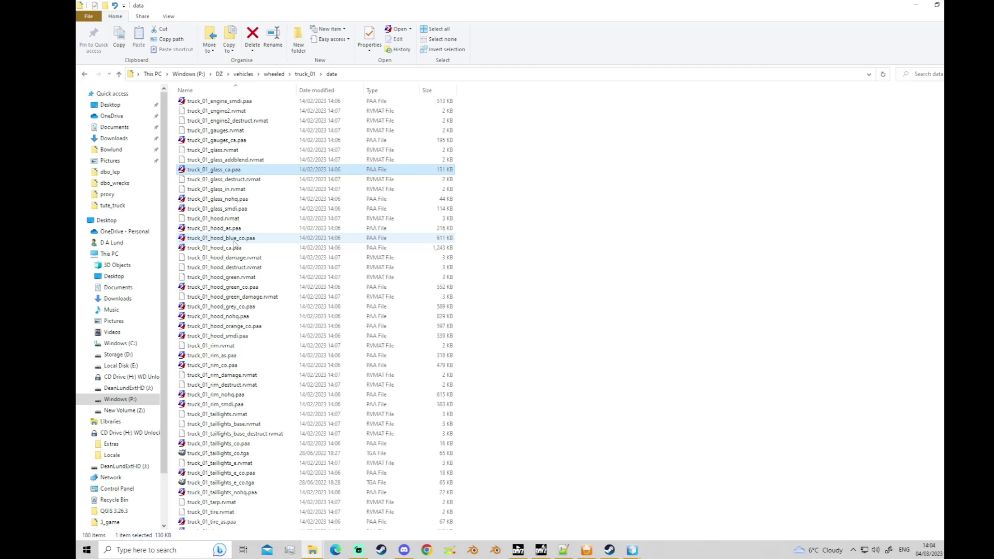
click(195, 201)
right_click(195, 200)
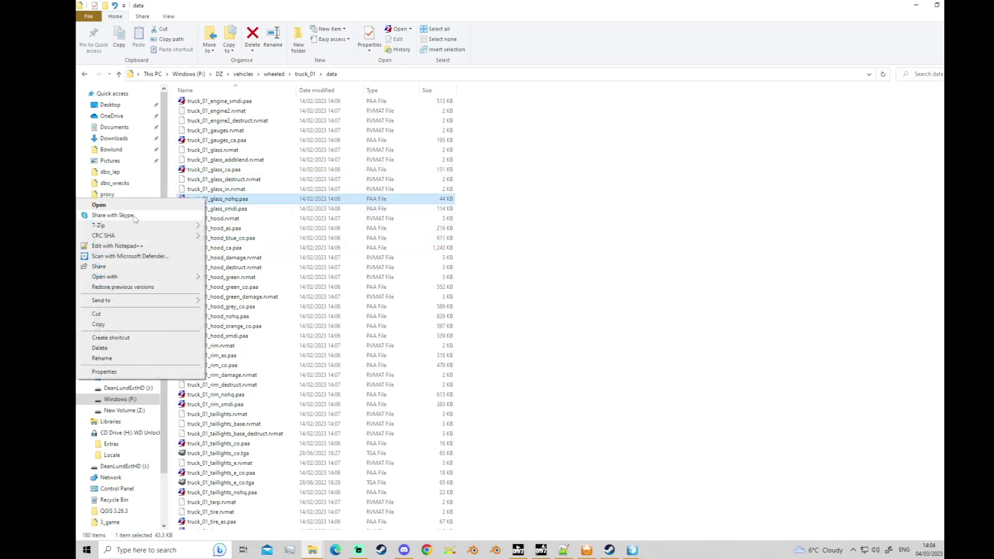
click(127, 246)
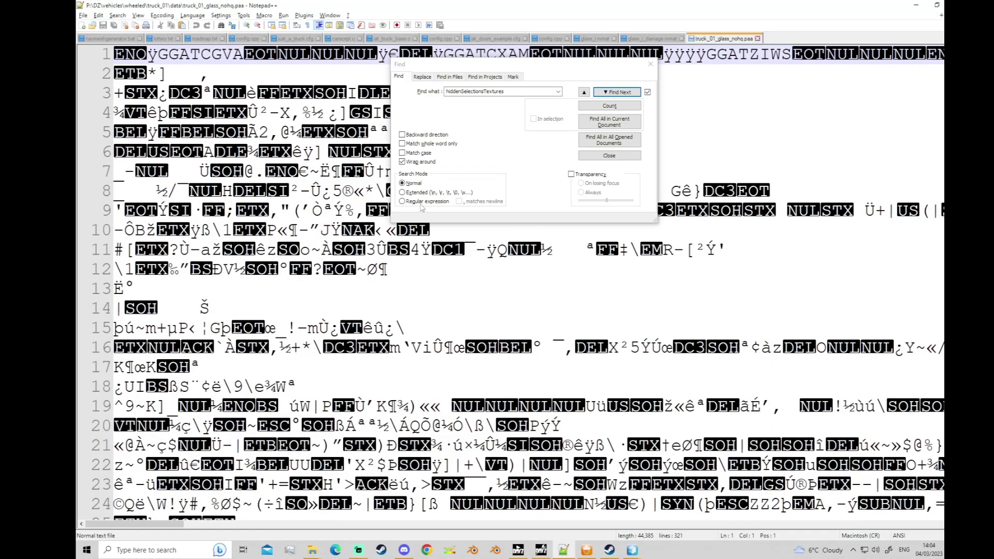
click(650, 64)
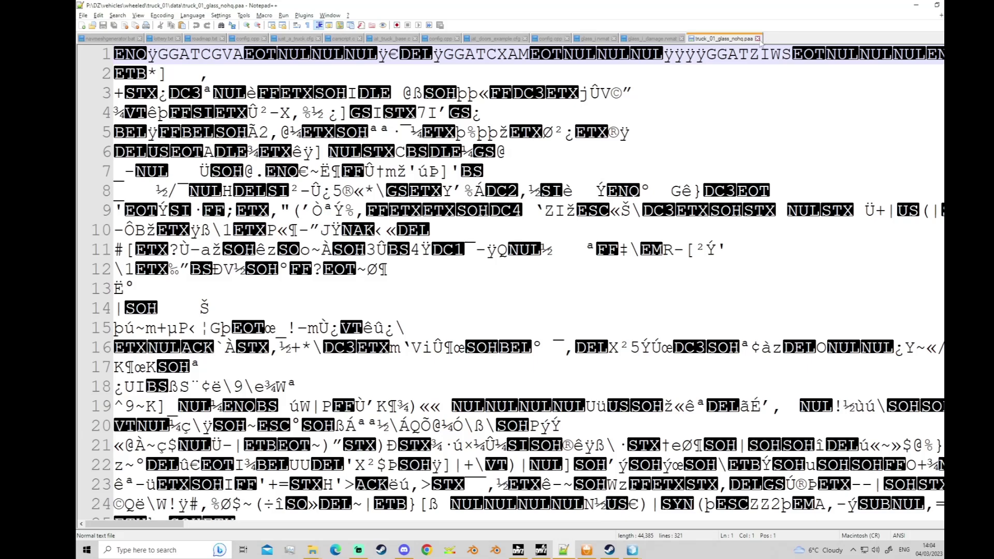
Close the texture file in the text editor and inspect truck_01_glass_nohq.paa in Texture Viewer, zooming in on its details.
click(757, 39)
click(915, 6)
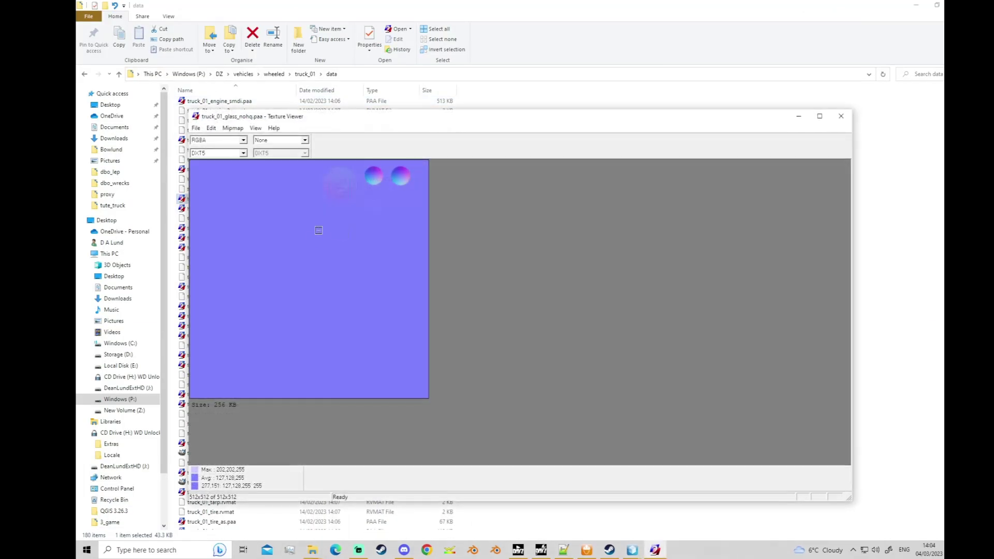
scroll(268, 178, down, 1)
scroll(259, 184, up, 2)
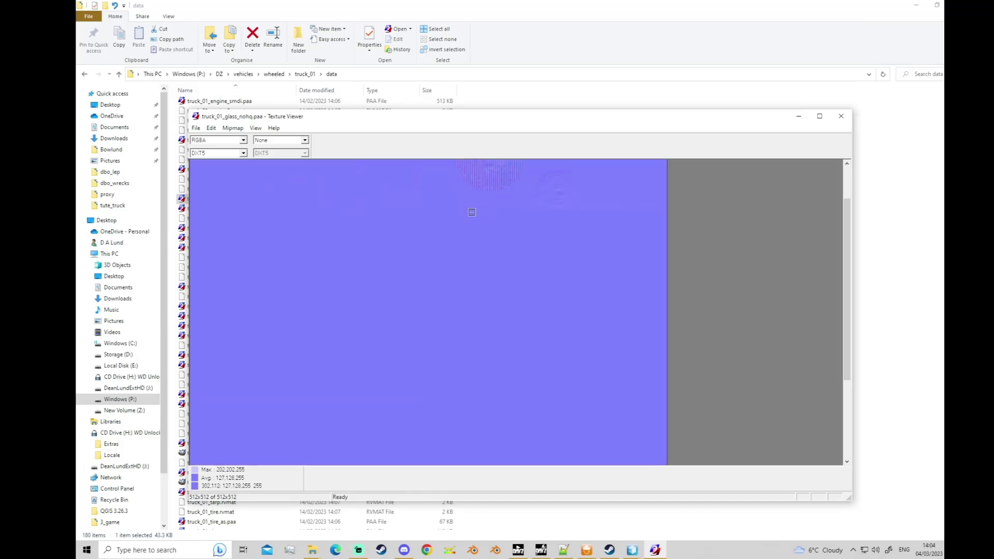
scroll(352, 210, down, 1)
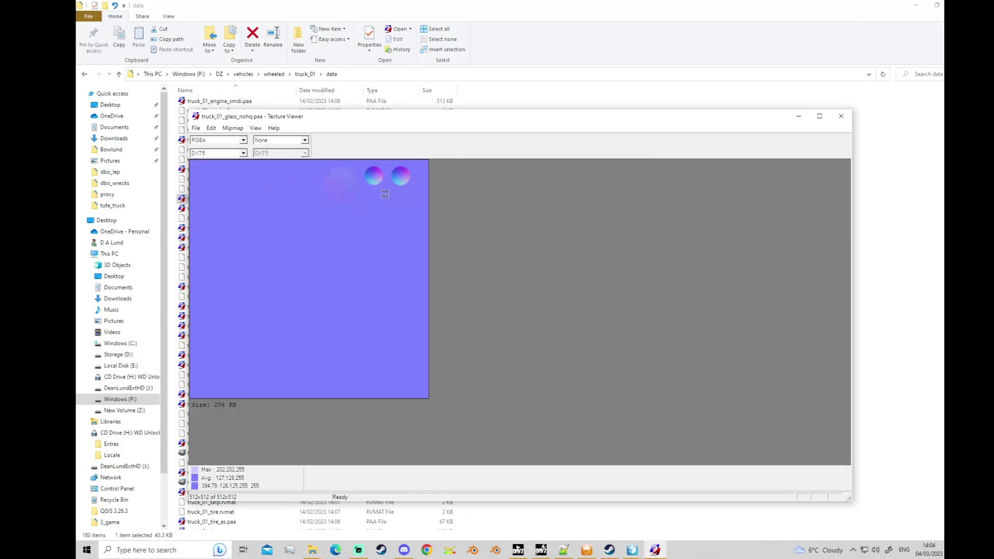
click(840, 116)
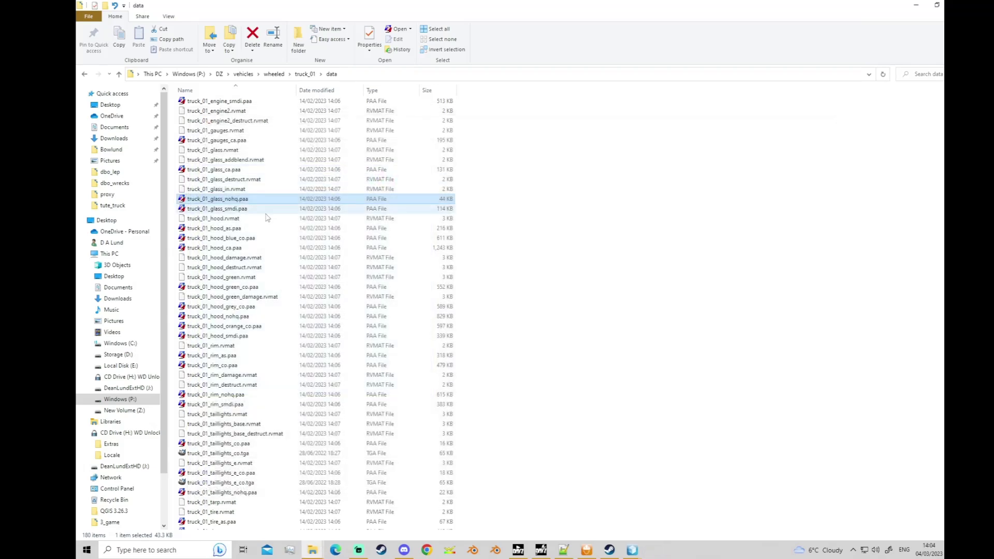
scroll(209, 267, down, 1)
scroll(209, 268, down, 1)
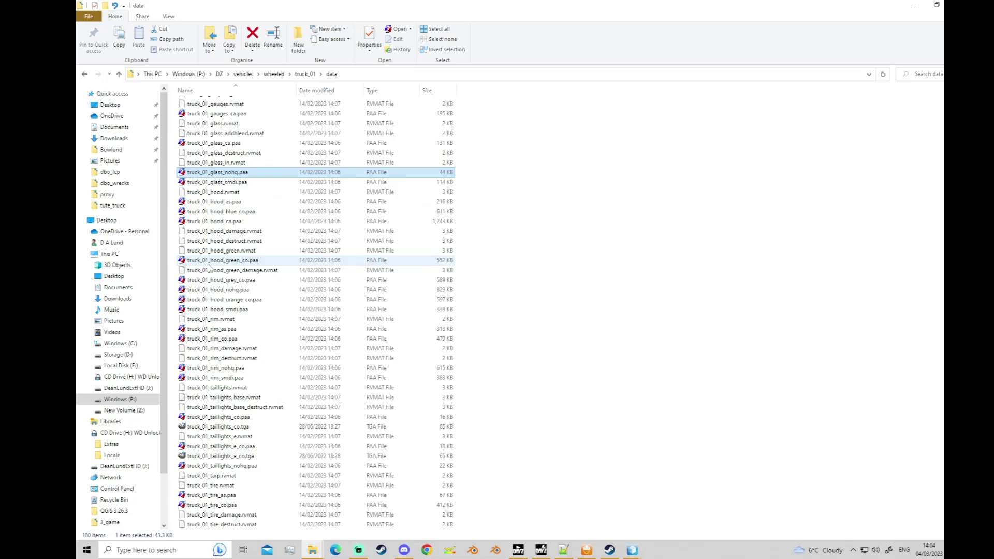
scroll(206, 209, up, 1)
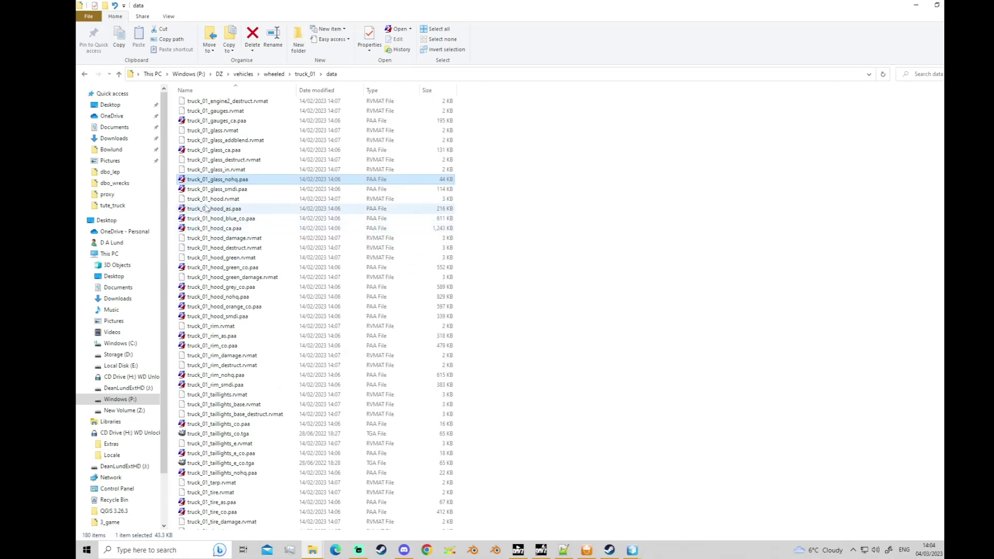
scroll(202, 228, up, 2)
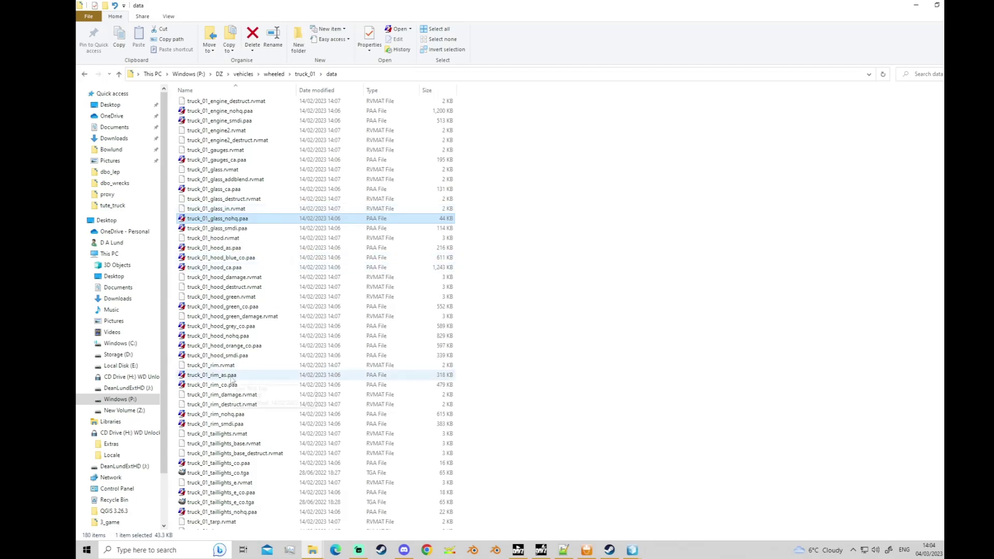
scroll(243, 406, down, 4)
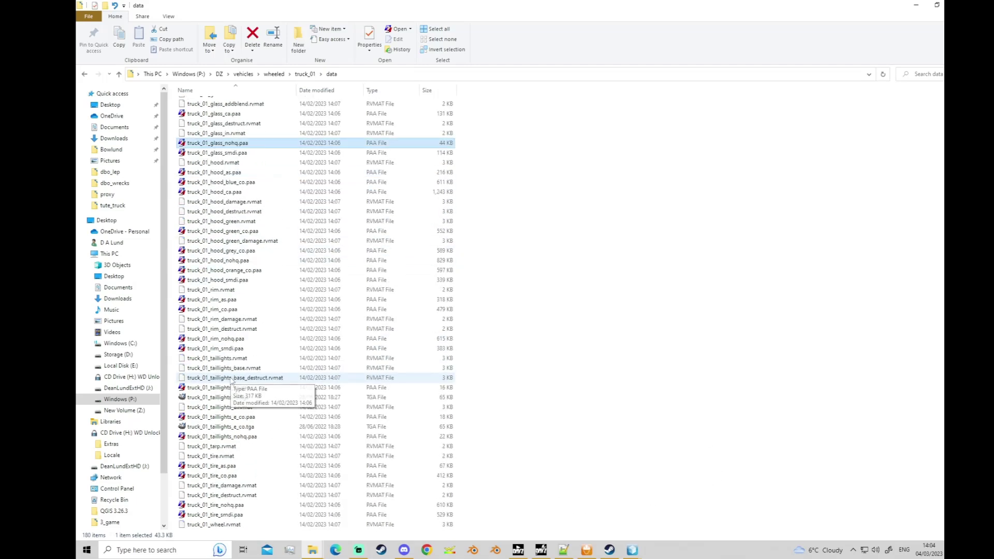
Return to Notepad++ and examine the rvmat paths assigned to the glass damage levels in the tute_truck config.cpp.
click(569, 551)
scroll(611, 383, down, 3)
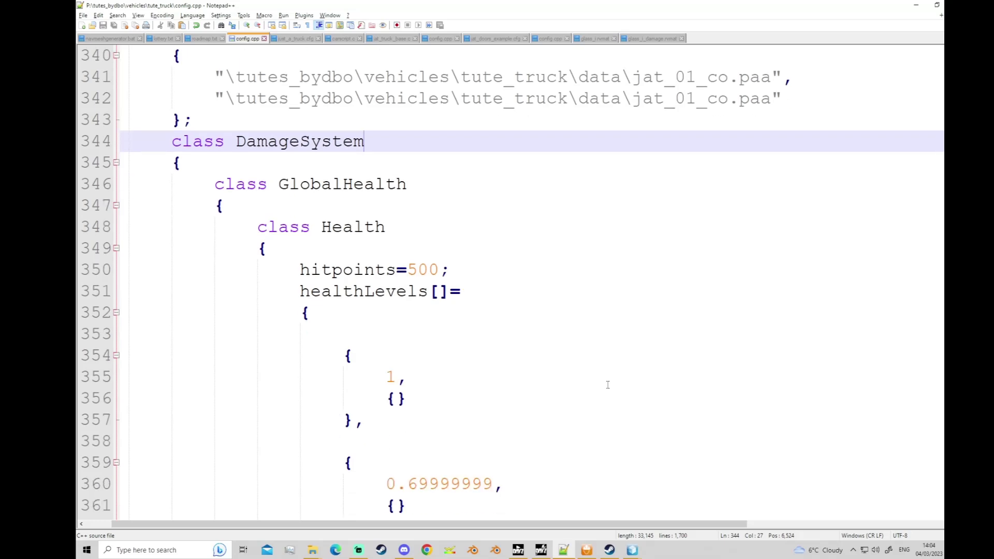
scroll(496, 390, down, 1)
scroll(491, 387, up, 2)
scroll(485, 382, down, 15)
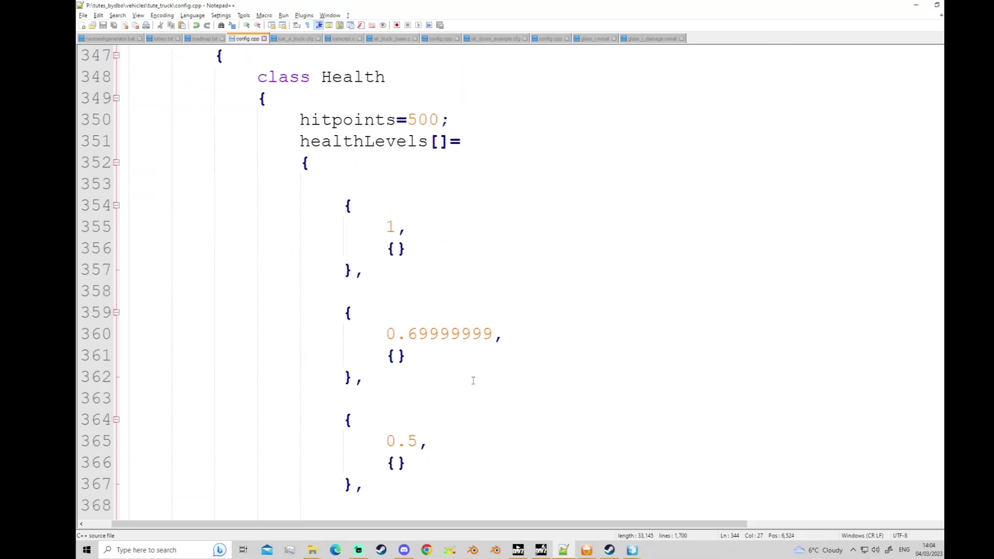
scroll(508, 403, down, 9)
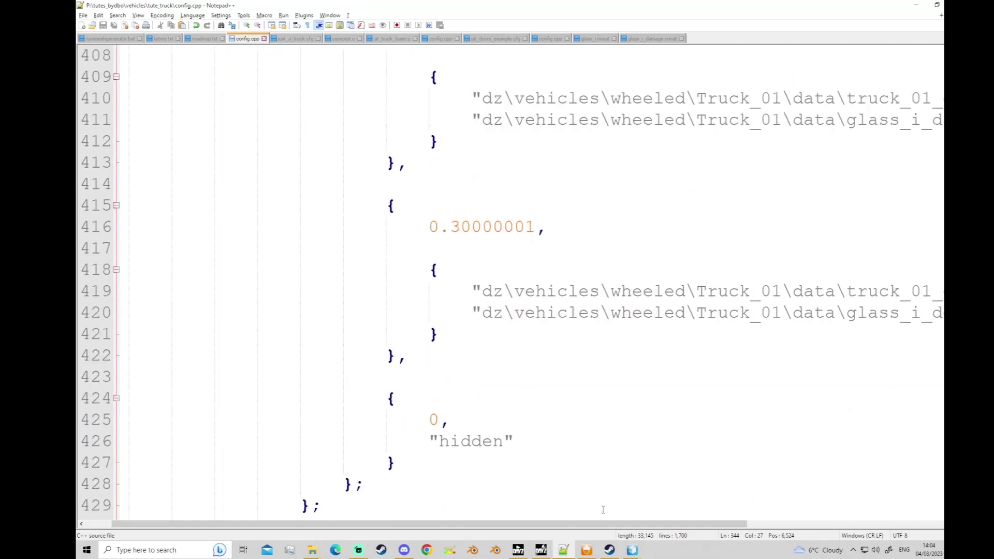
drag(605, 523, 811, 524)
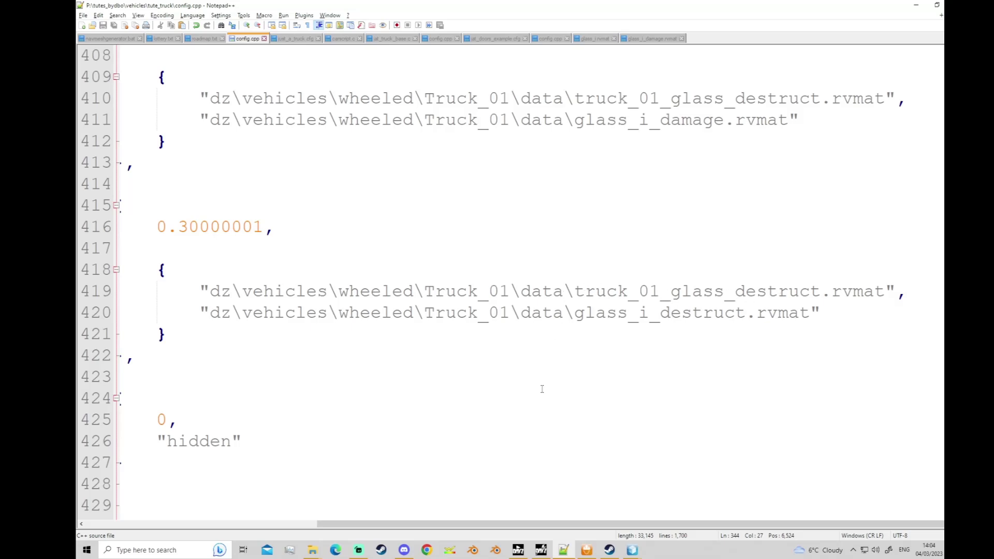
Open truck_01_glass_destruct.rvmat from the truck_01 data folder in Notepad++ and examine its Stage1 texture path.
mouse_move(318, 539)
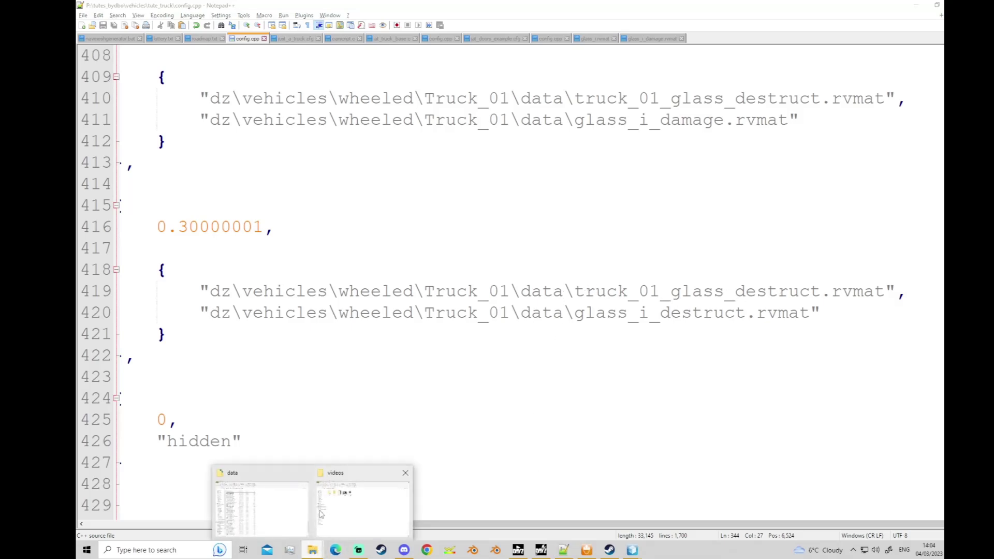
click(261, 507)
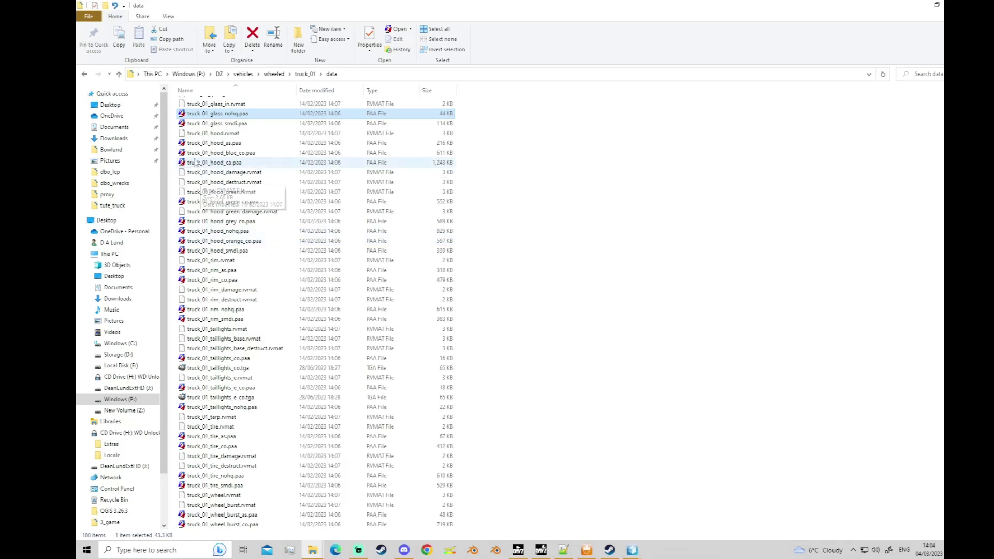
scroll(192, 162, up, 1)
click(216, 131)
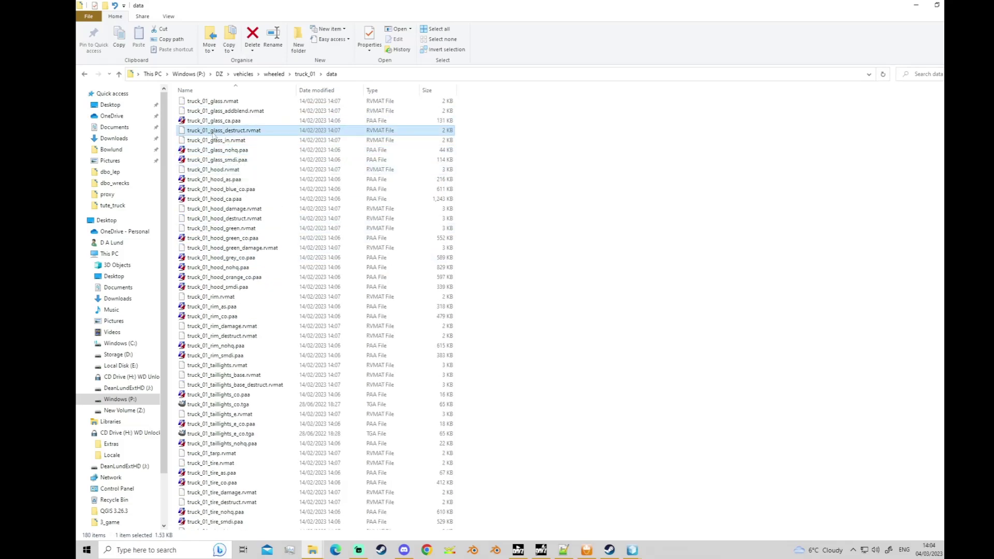
right_click(213, 132)
click(144, 181)
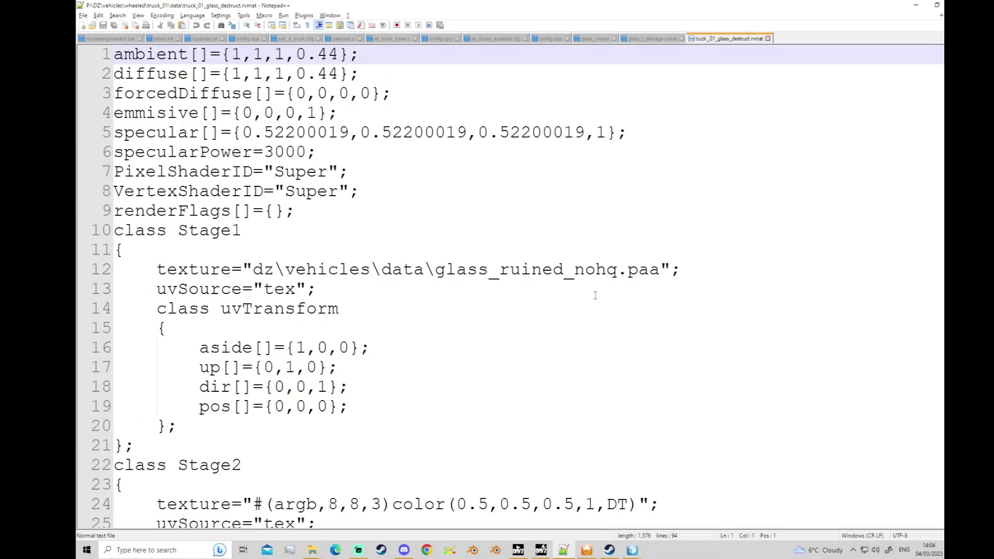
scroll(516, 278, down, 1)
click(348, 250)
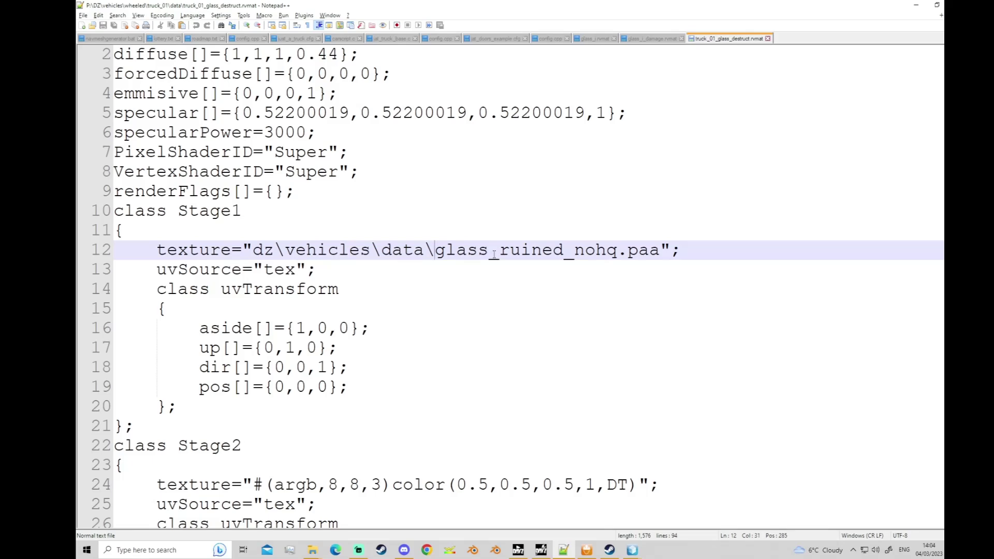
click(645, 261)
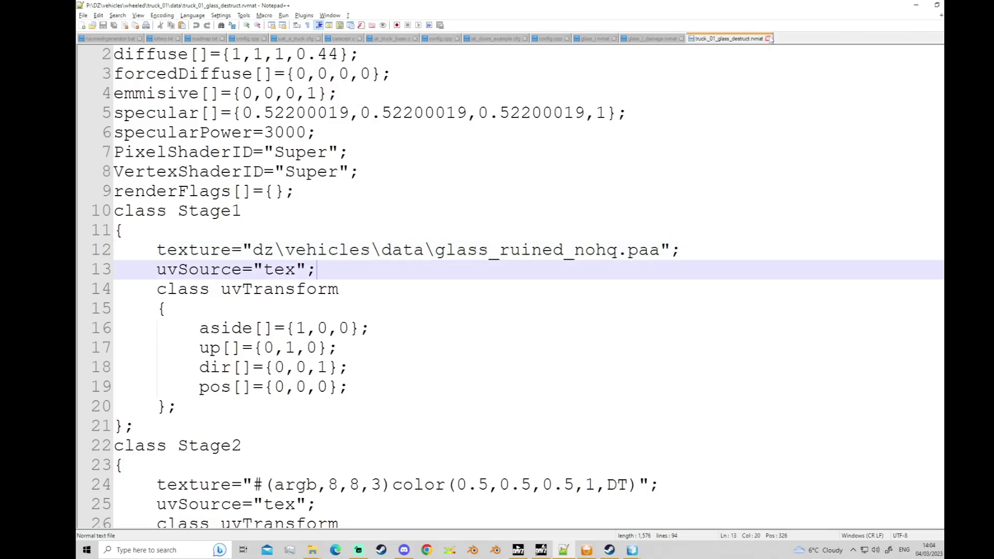
Compare the Stage1 texture with the one in glass_i_damage.rvmat, then close both rvmat files and minimize the editor.
click(652, 39)
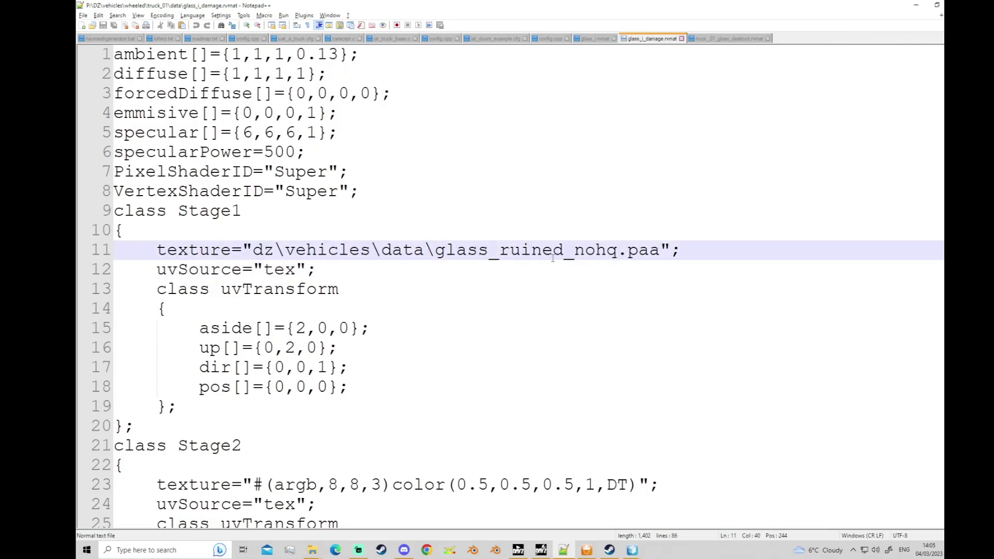
click(747, 39)
click(767, 39)
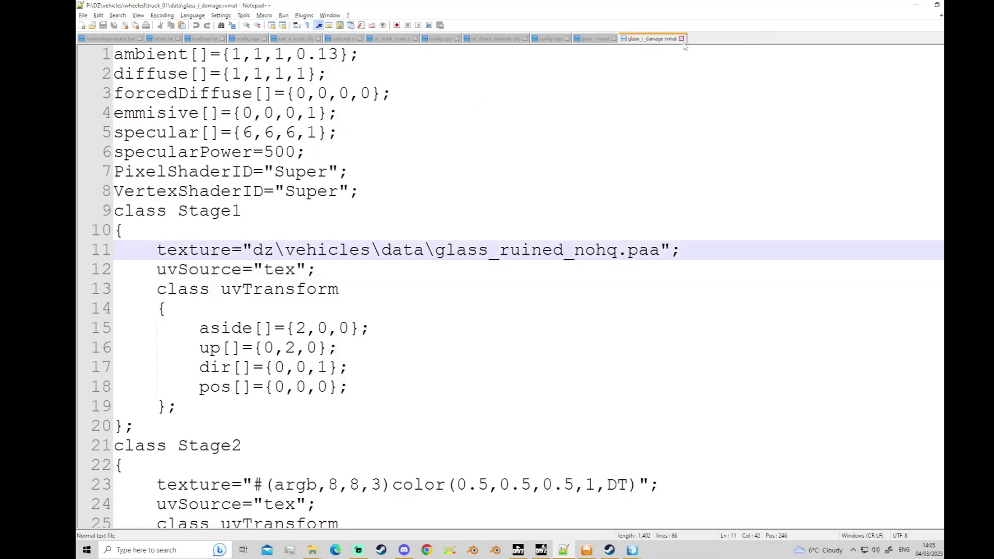
click(682, 39)
click(915, 4)
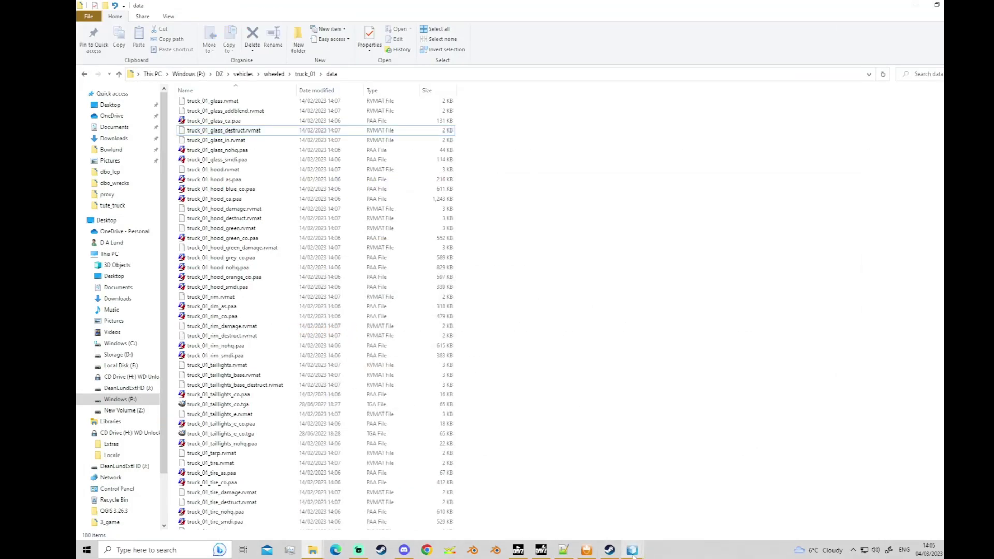
Switch to the jat_doors_example.p3d model in Object Builder and deselect the window faces, keeping the whole door in the side view.
mouse_move(633, 554)
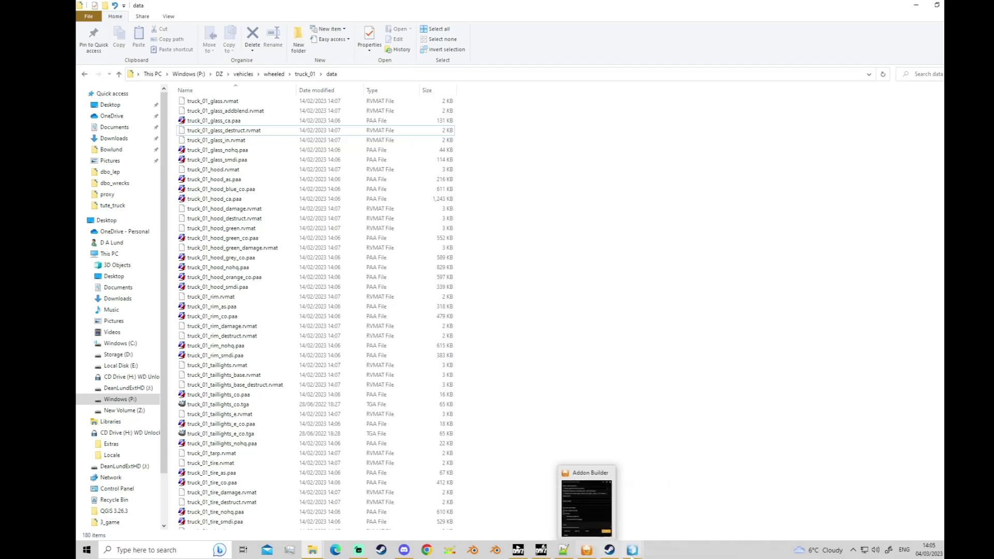
click(519, 551)
click(627, 412)
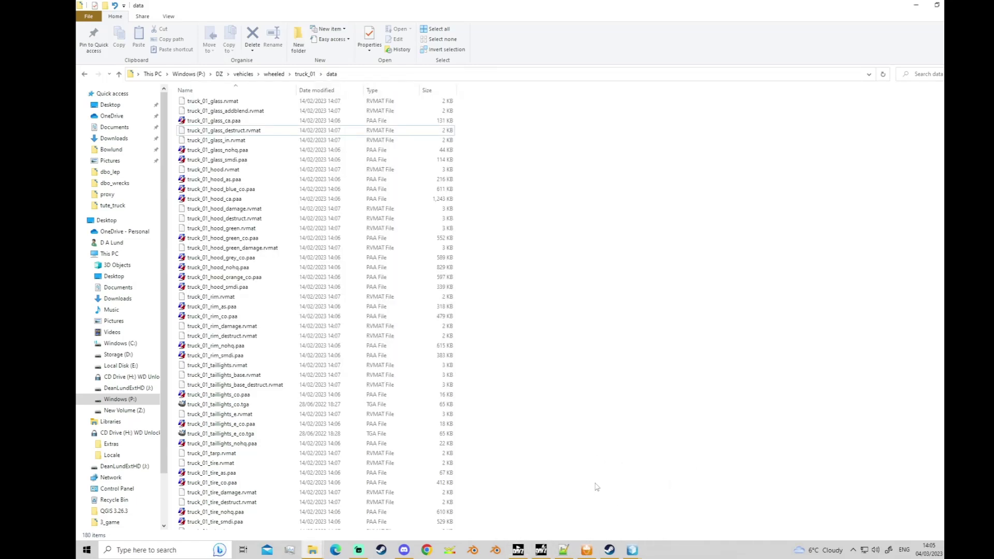
scroll(595, 486, down, 2)
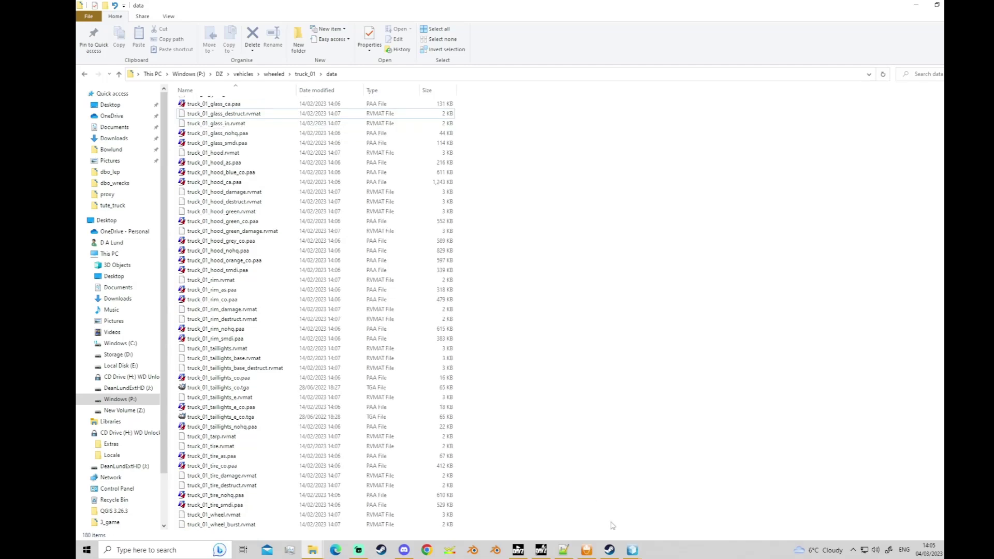
mouse_move(632, 549)
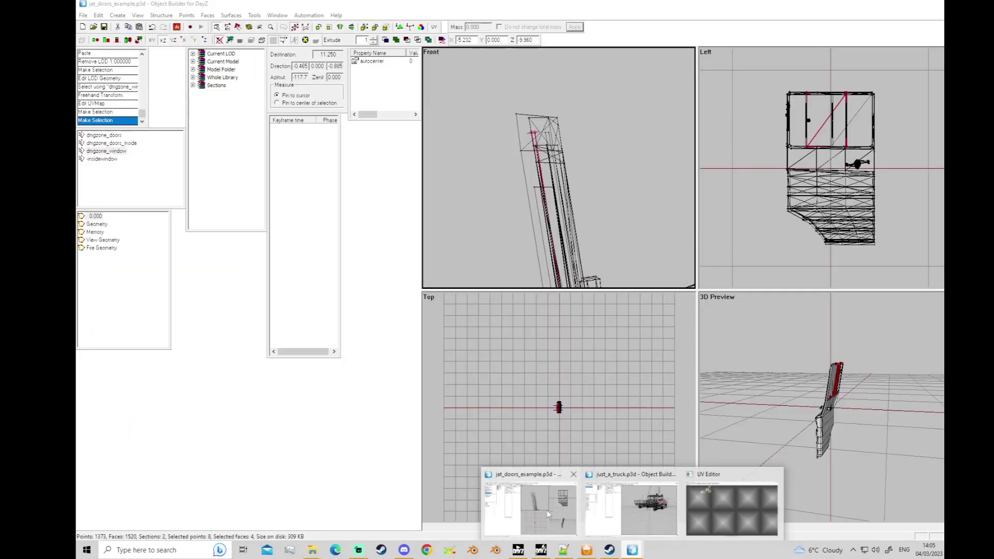
click(547, 511)
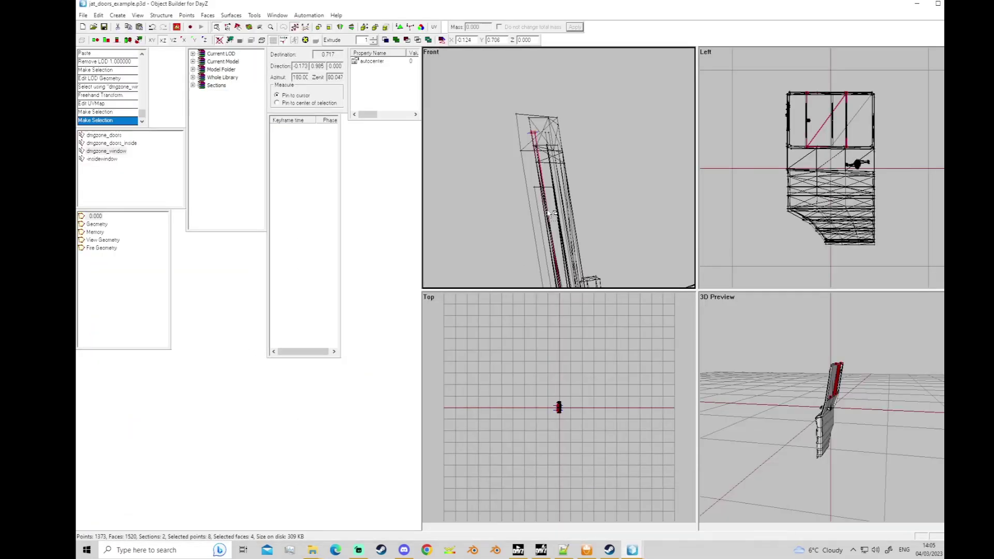
click(786, 221)
scroll(788, 247, down, 3)
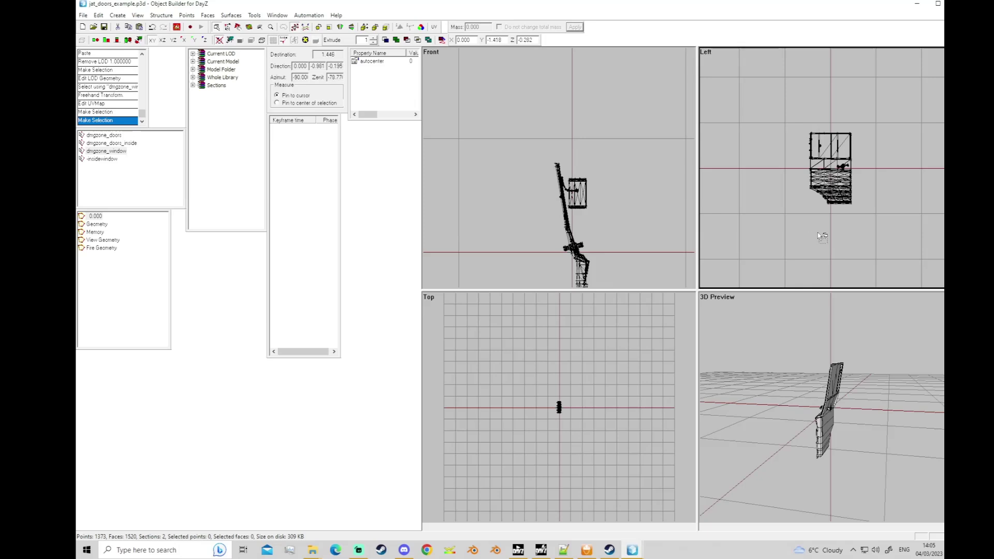
scroll(820, 237, up, 4)
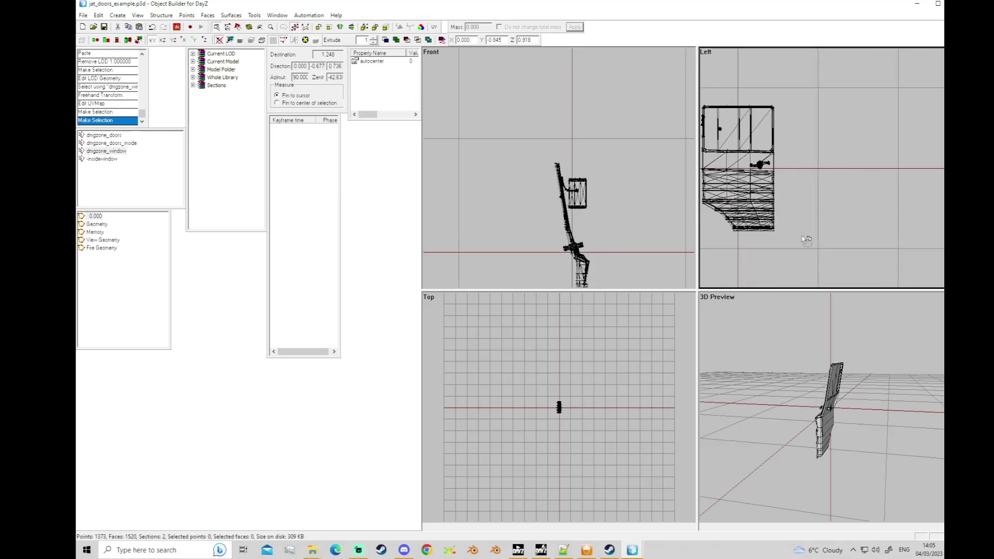
middle_drag(802, 239, 860, 230)
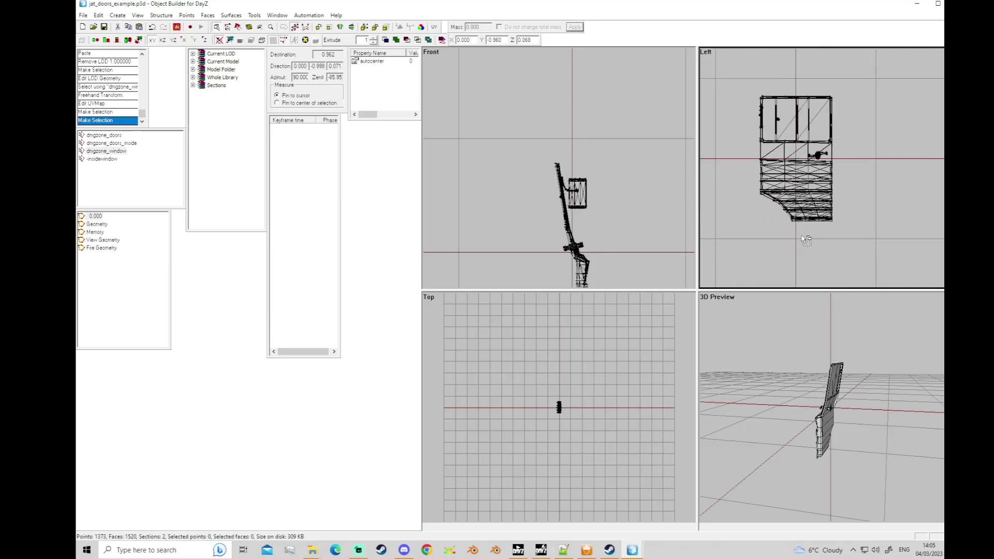
Add a new LOD to the door model and set its type to LandContact.
right_click(95, 216)
click(104, 222)
right_click(95, 226)
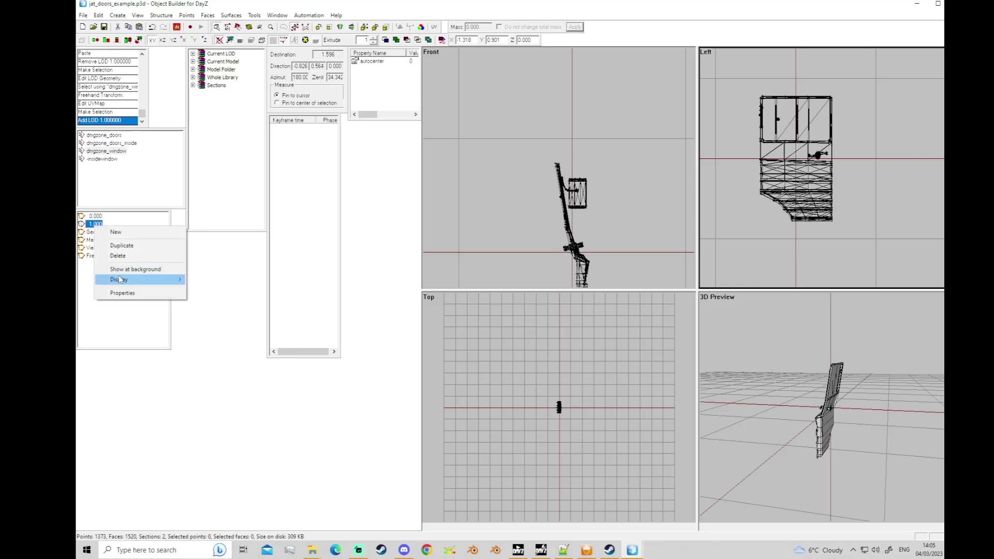
click(124, 293)
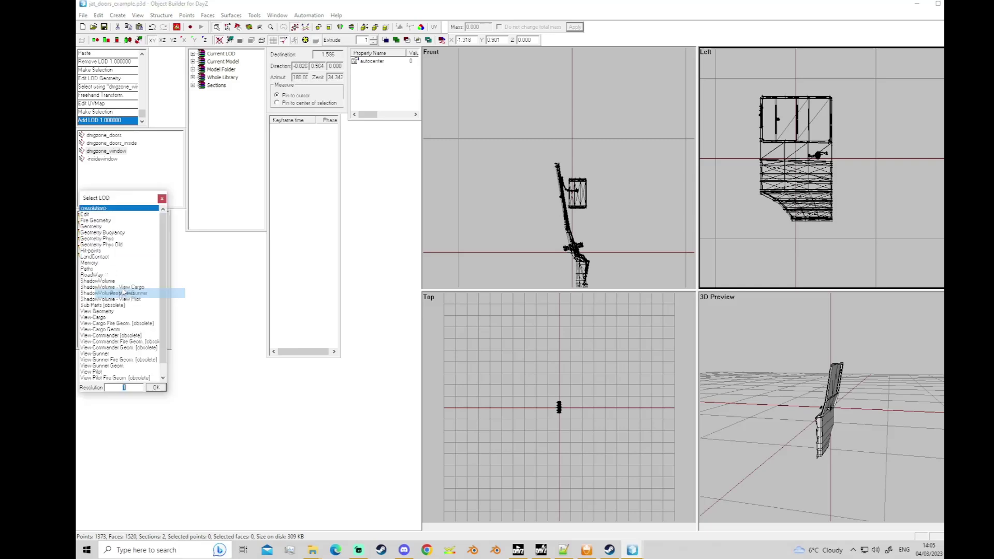
click(95, 257)
click(151, 387)
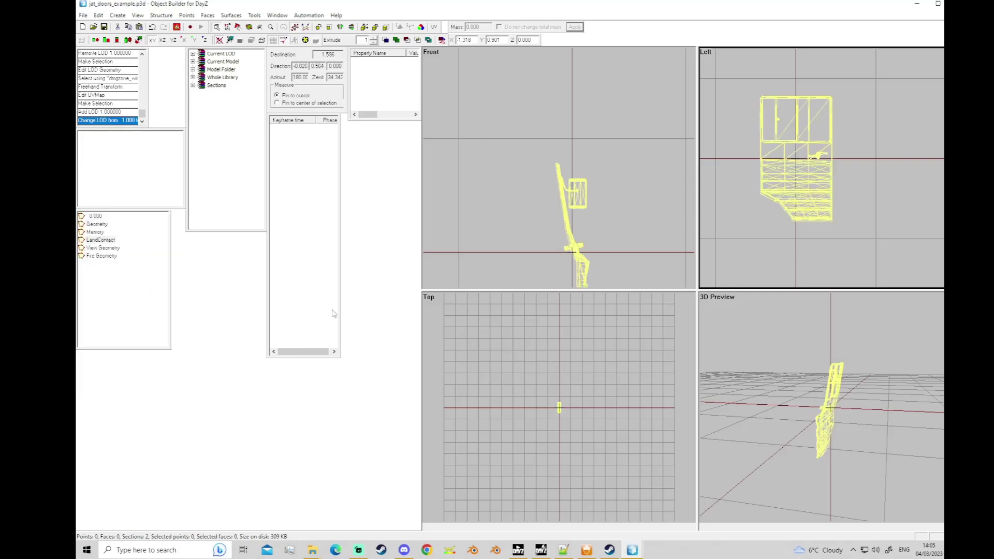
Insert a point at the door's bottom corner below the handle in the Left view of the LandContact LOD.
scroll(833, 176, up, 2)
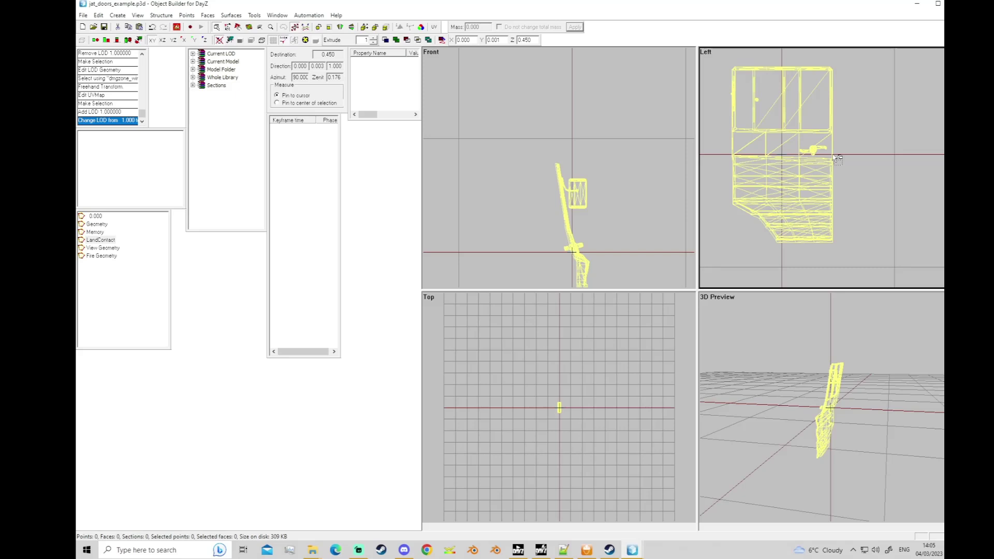
scroll(834, 252, up, 1)
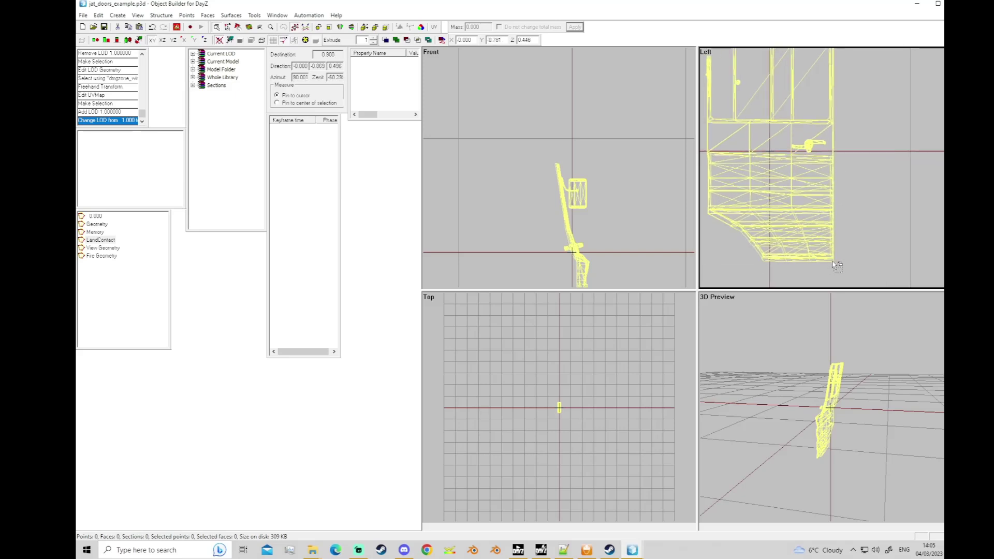
click(833, 262)
key(Insert)
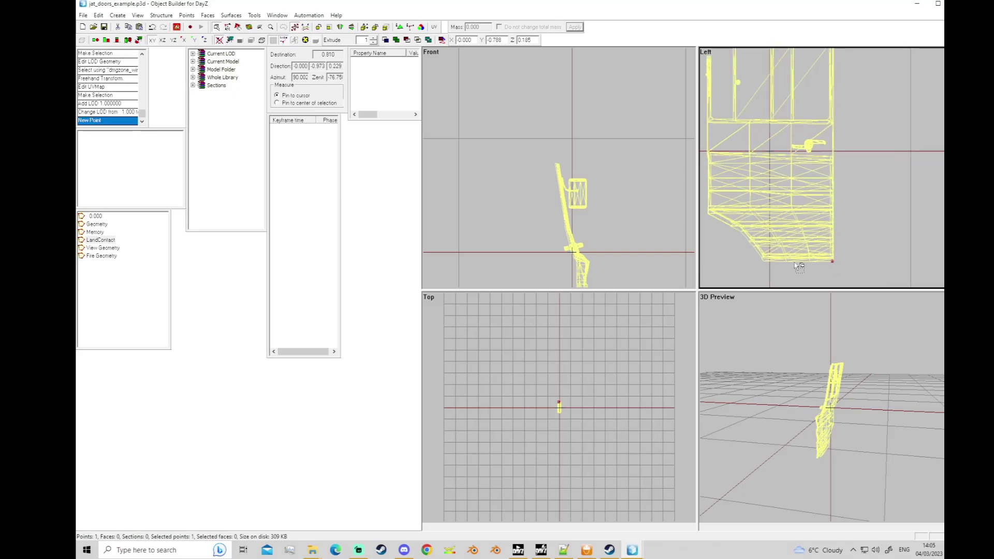
Insert a second LandContact point at the door's other bottom corner in the Left view and save the model.
click(765, 262)
key(Insert)
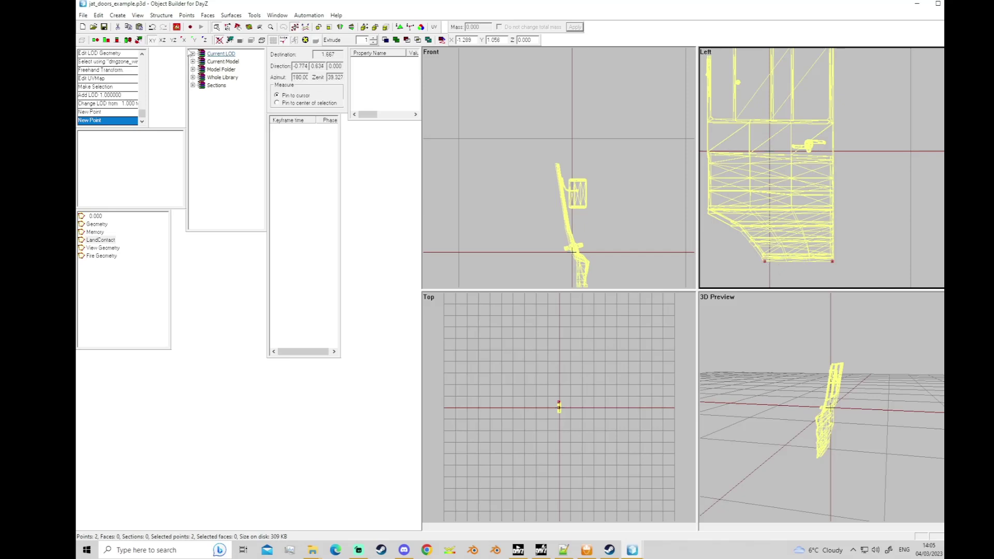
click(104, 27)
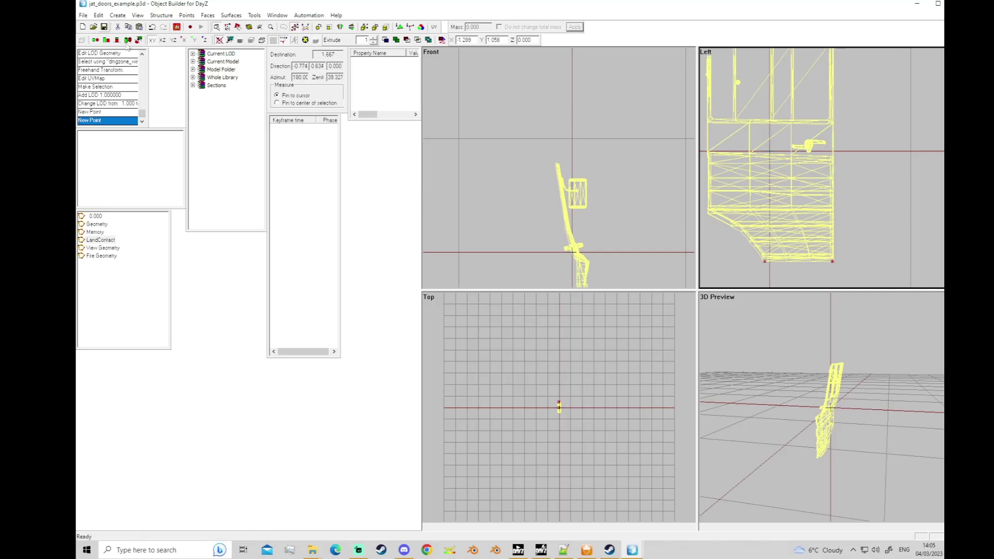
Pack the tute_truck source folder in Addon Builder, overwriting the existing tute_truck.pbo, and dismiss the build result.
click(586, 549)
click(647, 301)
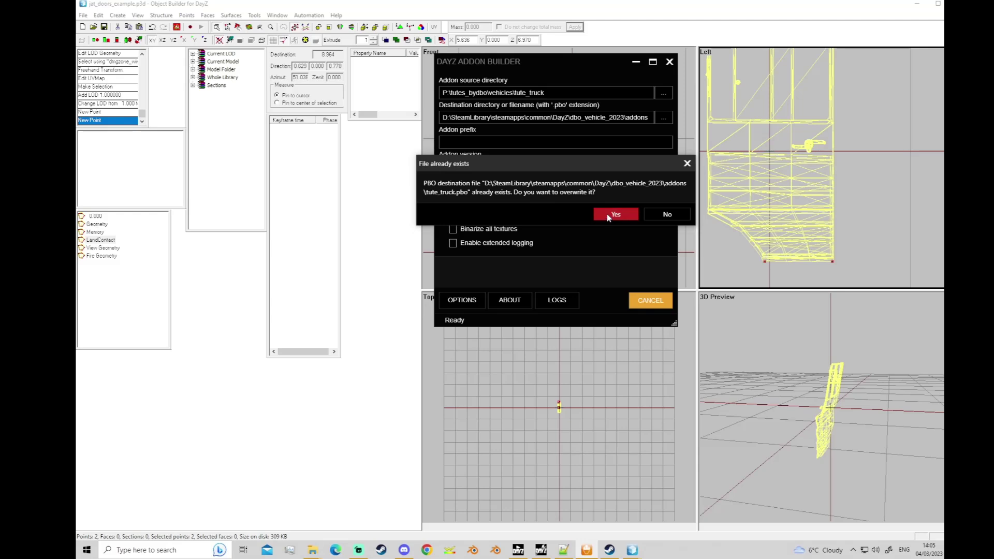
click(626, 215)
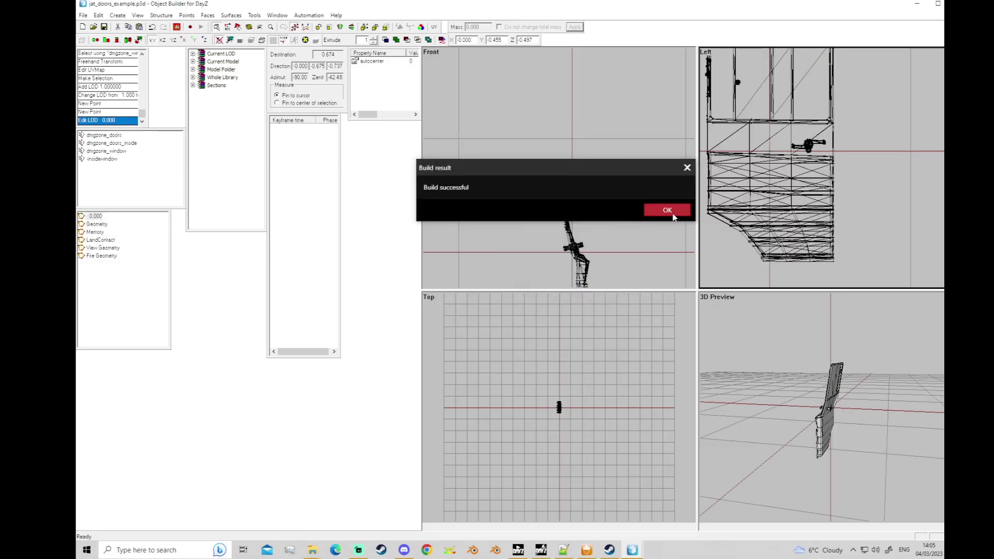
click(669, 210)
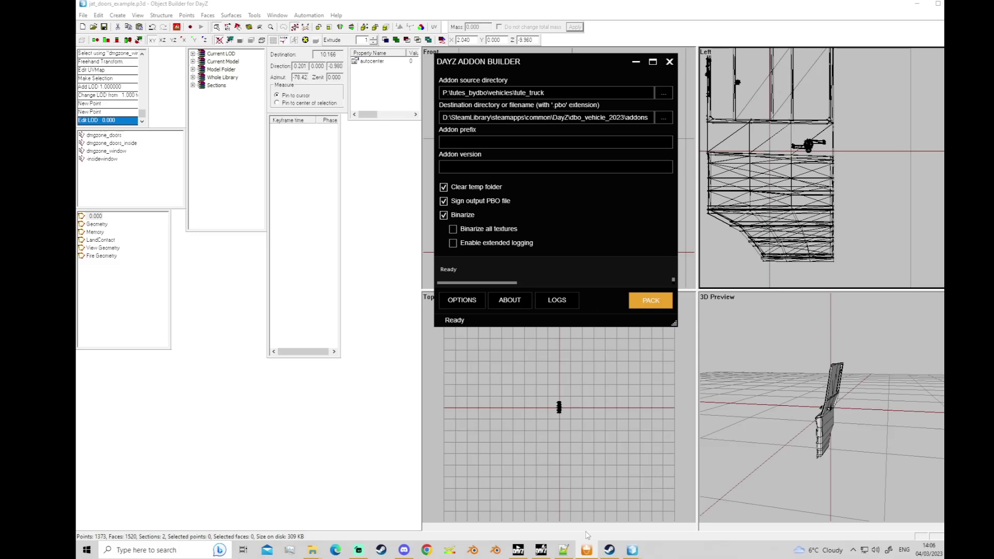
Start DayZ from the DayZ Launcher with the loaded mods and minimize the launcher and Addon Builder windows.
click(540, 549)
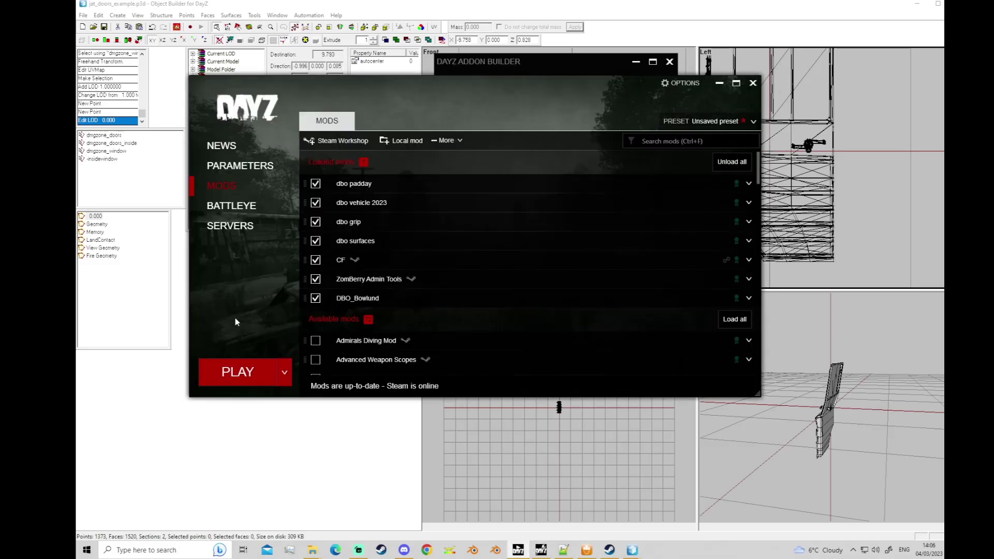
click(245, 372)
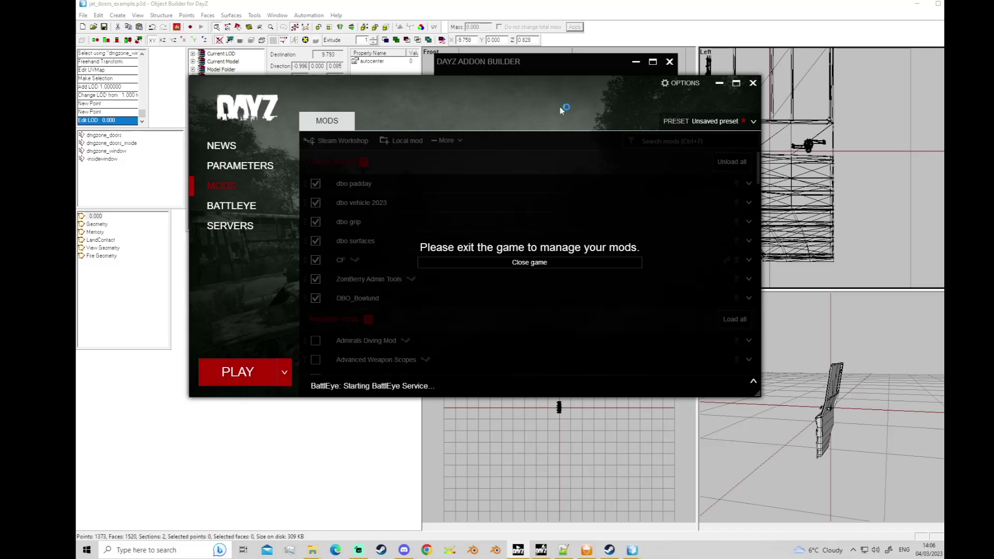
click(718, 82)
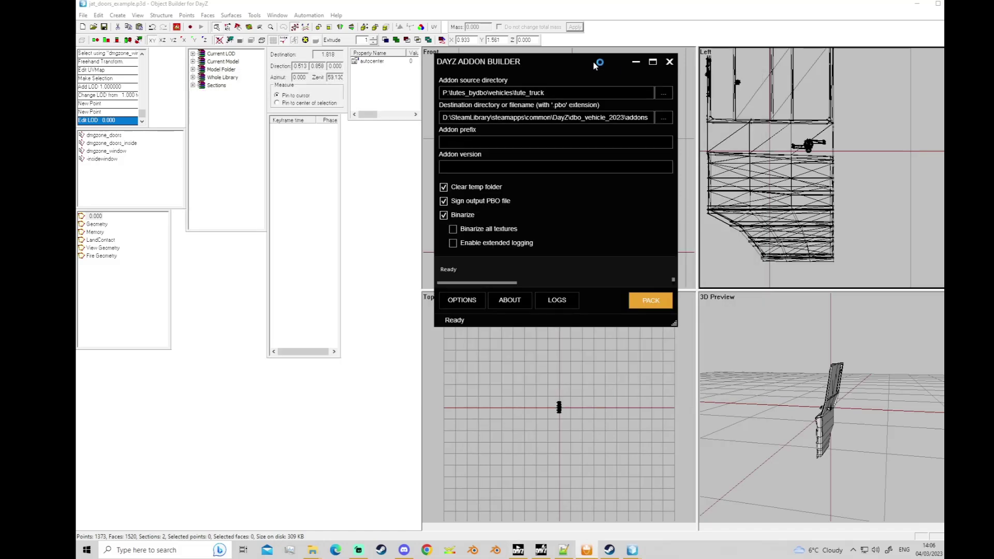
click(635, 61)
click(514, 103)
scroll(517, 186, down, 3)
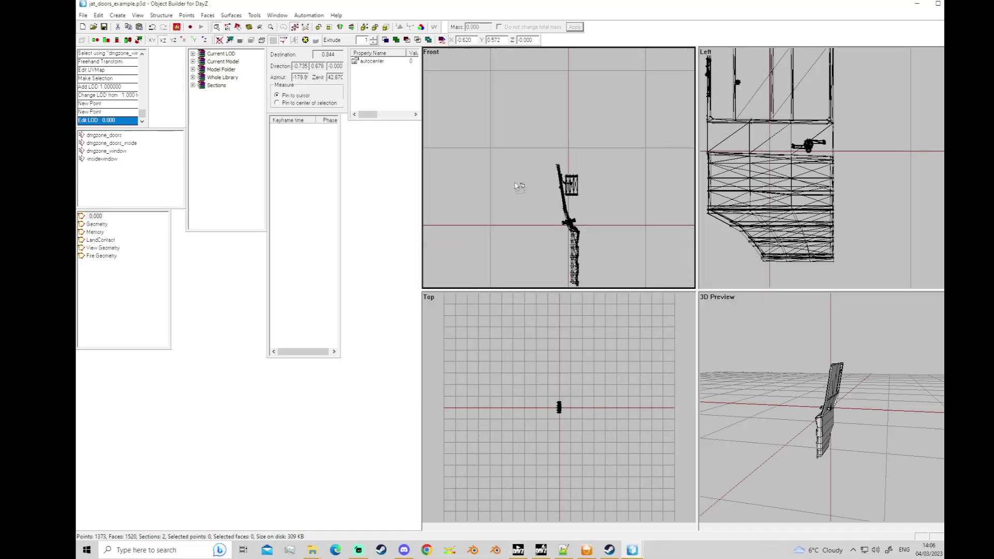
scroll(595, 269, up, 4)
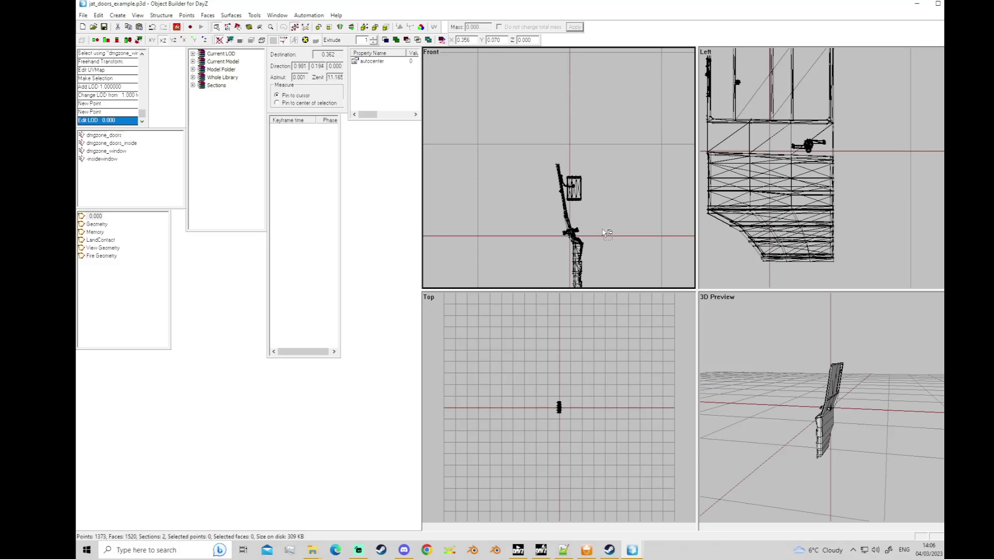
scroll(599, 245, down, 2)
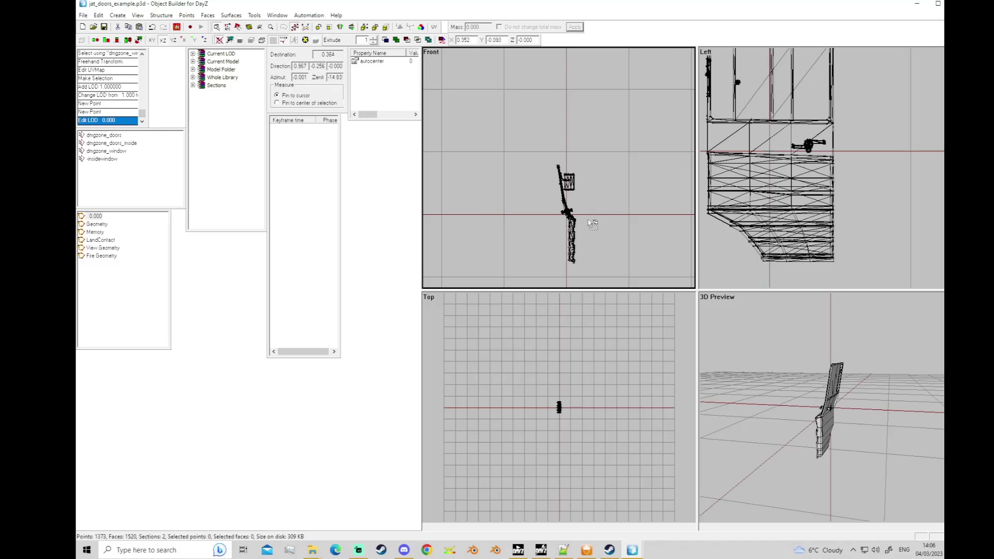
Switch to the truck's config.cpp in Notepad++, search for "chassis" and bring the full DamageZones code into view.
click(564, 549)
scroll(288, 182, up, 1)
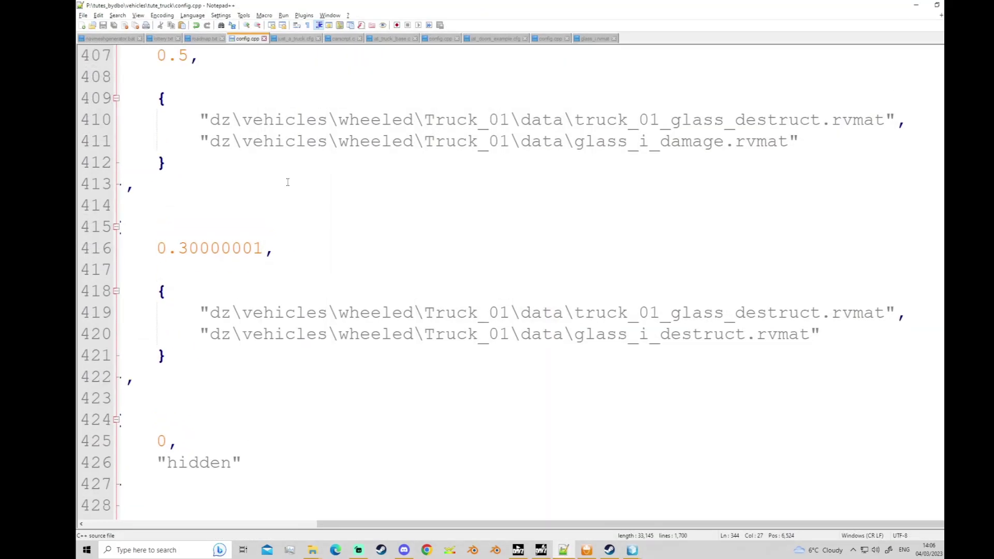
click(266, 159)
key(ctrl+f)
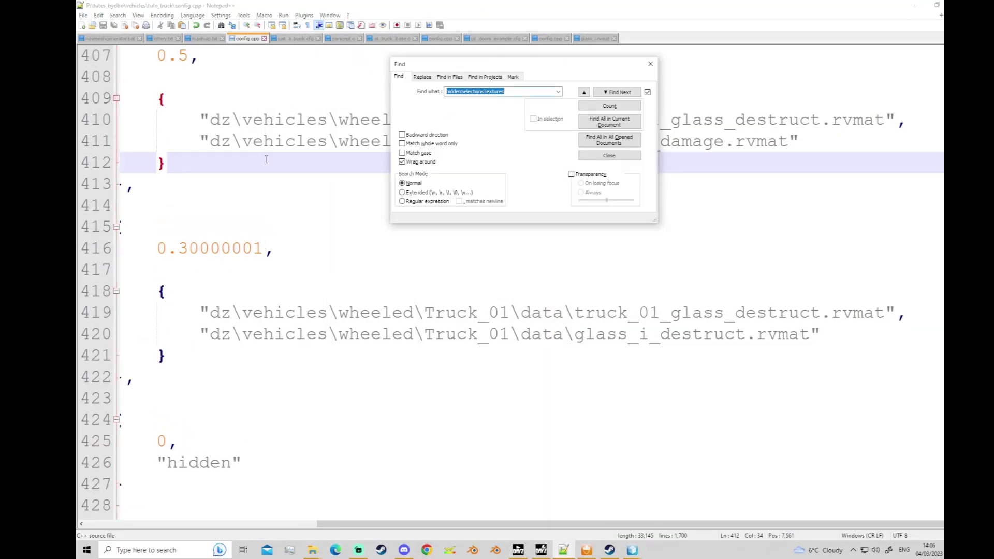
text(x)
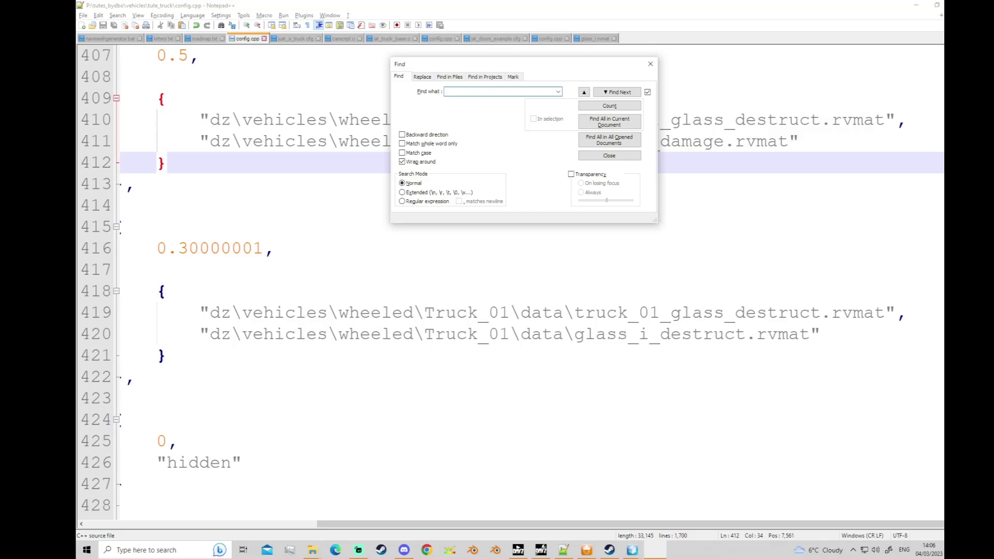
text(chassis)
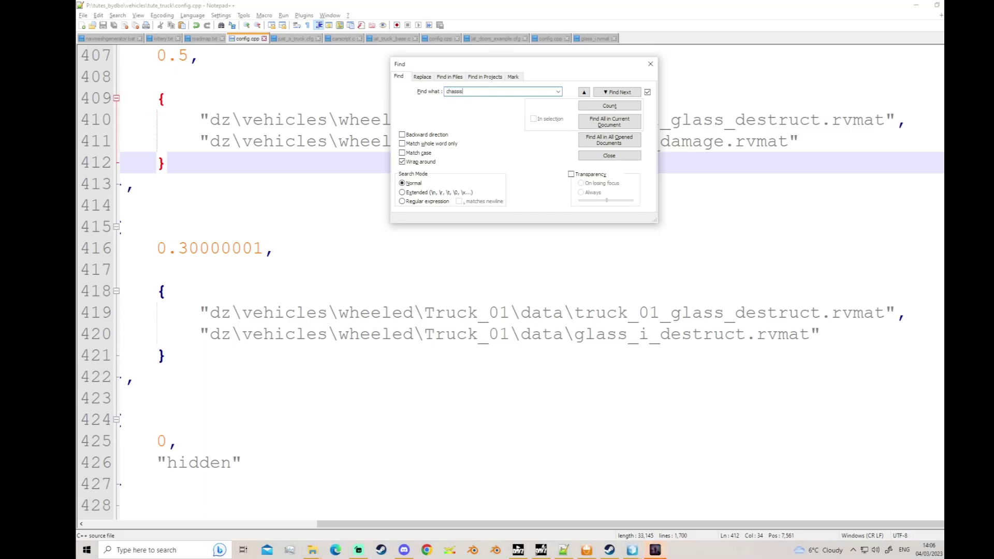
key(Return)
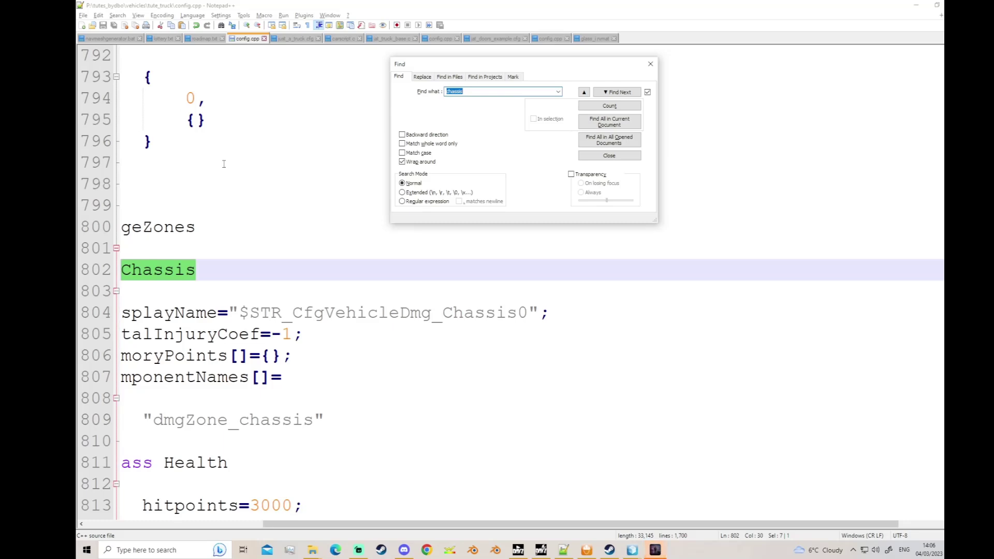
click(166, 312)
drag(324, 528, 231, 527)
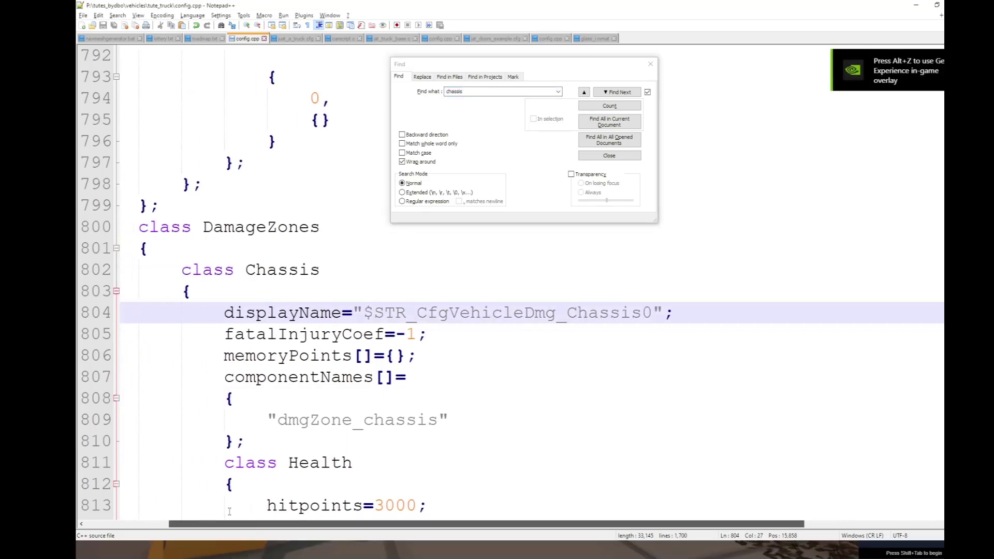
Read through the Chassis and Engine damage zone classes down to the start of the Front class.
click(301, 333)
scroll(350, 396, down, 5)
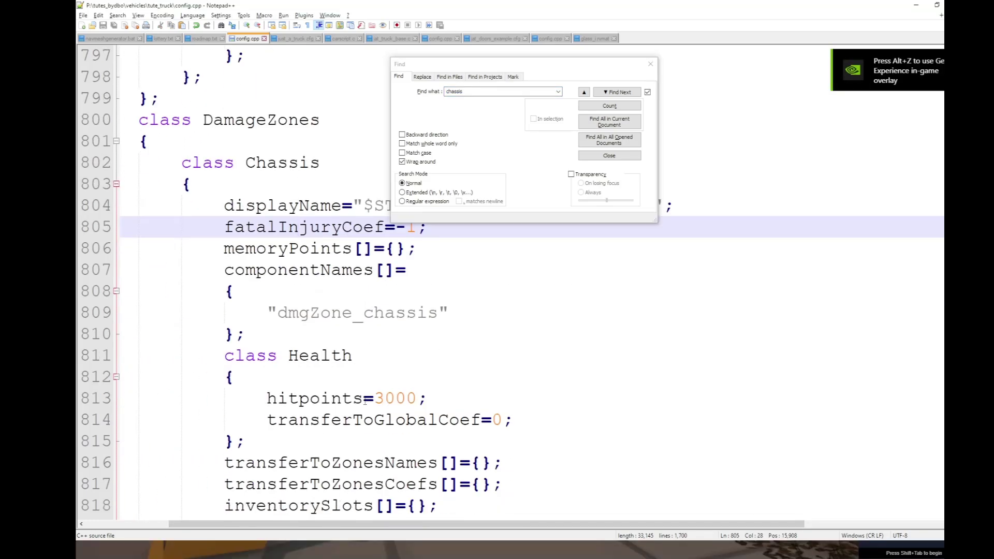
scroll(350, 395, down, 1)
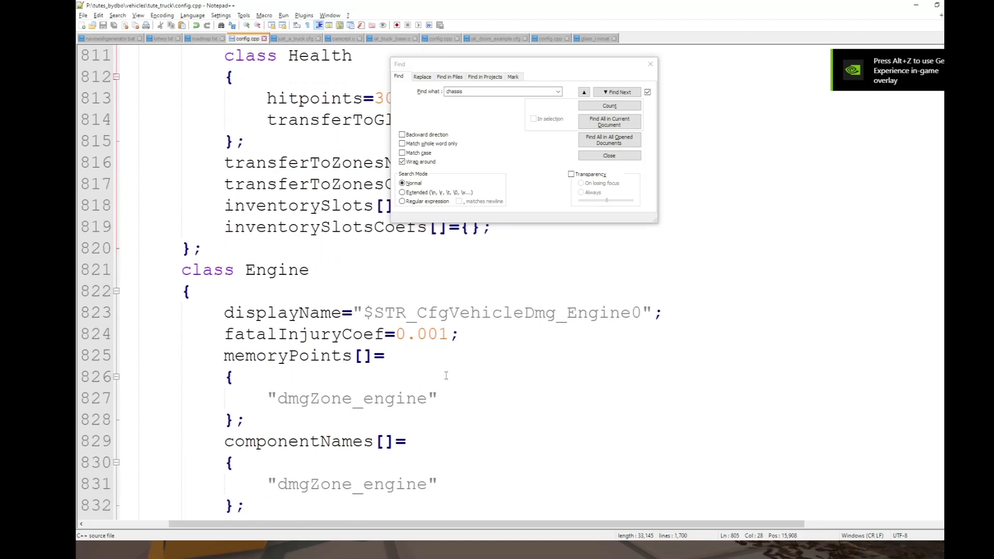
scroll(474, 367, down, 10)
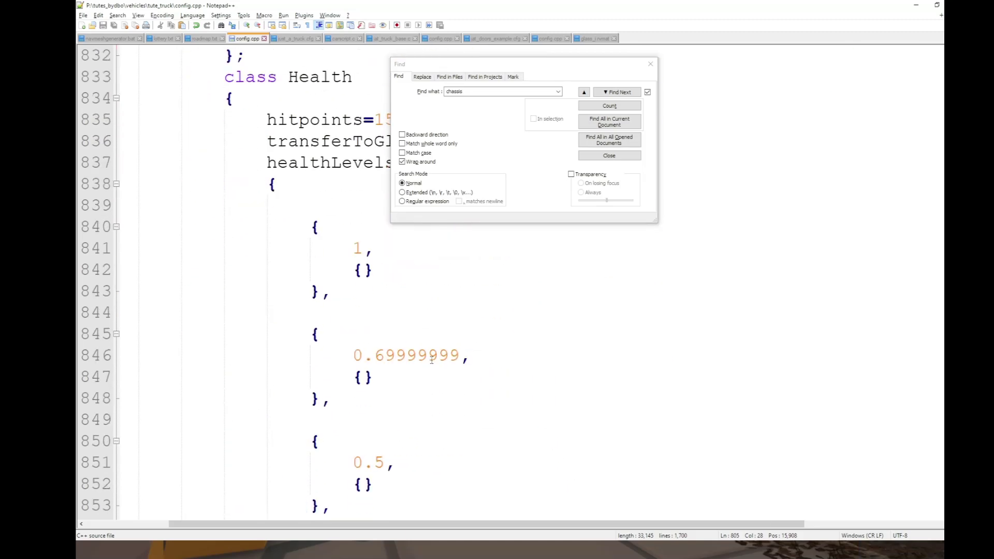
scroll(431, 360, down, 8)
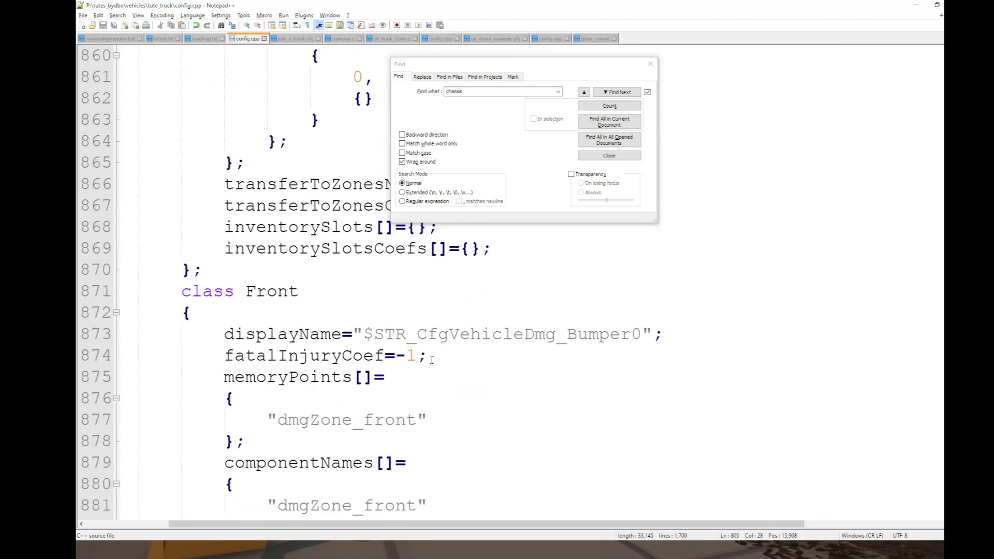
scroll(381, 328, down, 6)
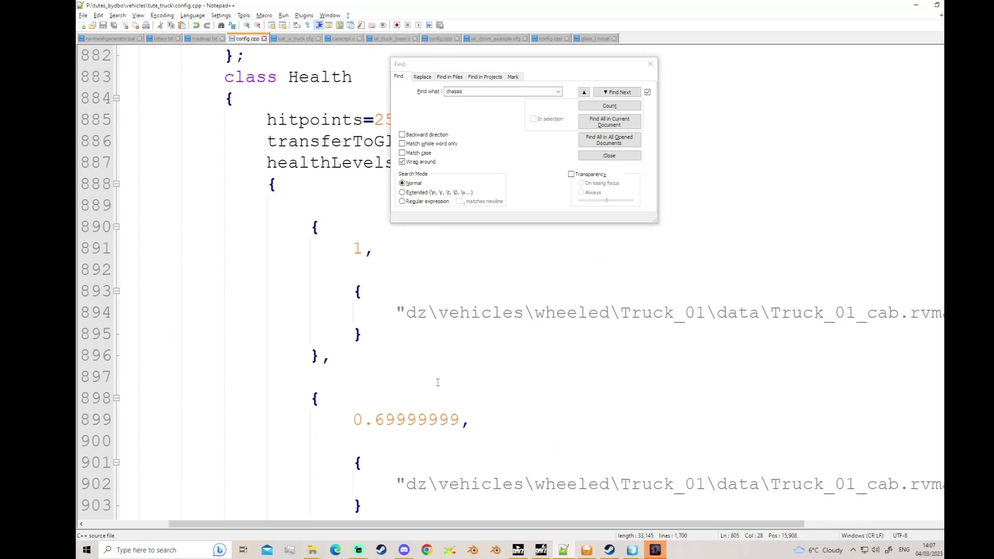
scroll(437, 382, up, 3)
scroll(391, 352, down, 1)
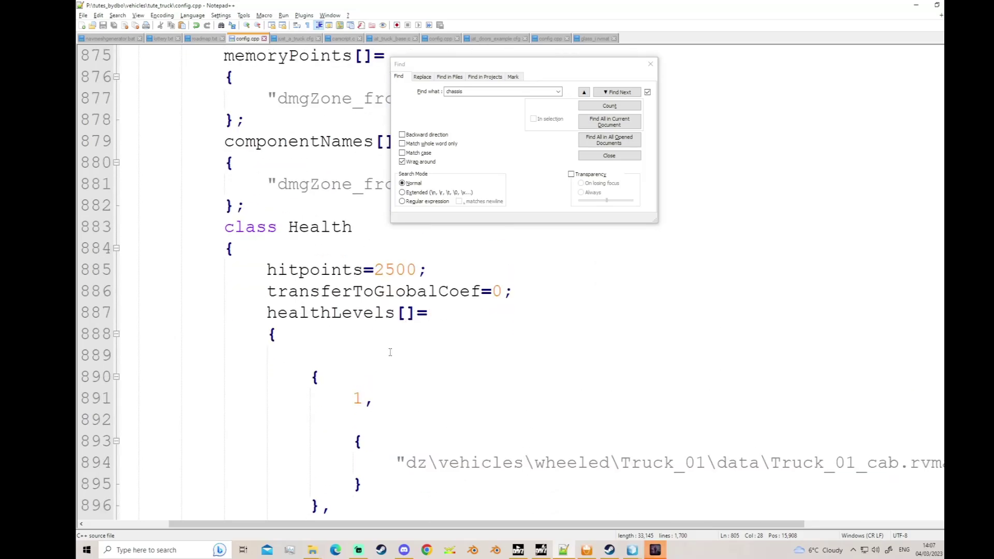
scroll(372, 328, up, 3)
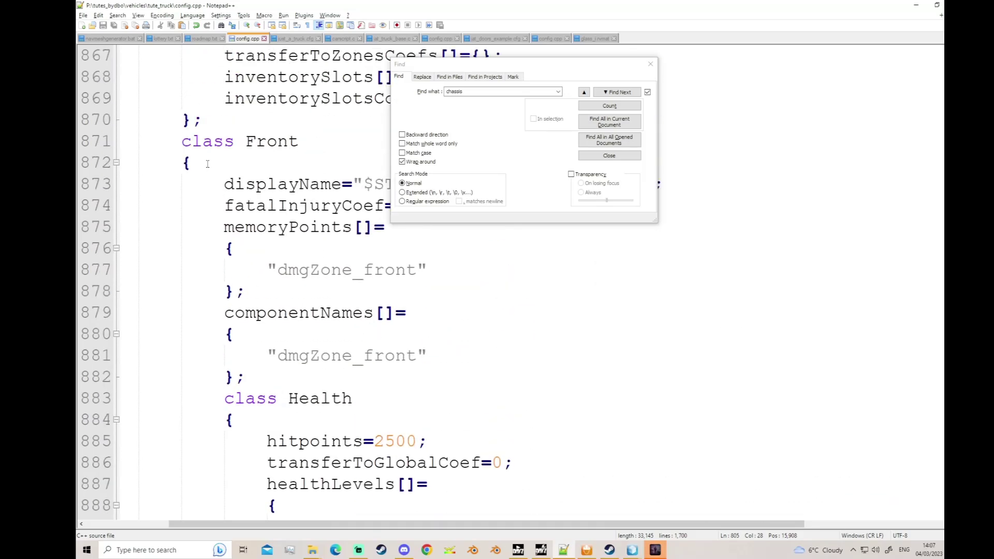
Move the Find dialog off the code and examine the Front damage zone's memoryPoints and componentNames entries.
click(207, 163)
scroll(207, 163, down, 1)
click(614, 78)
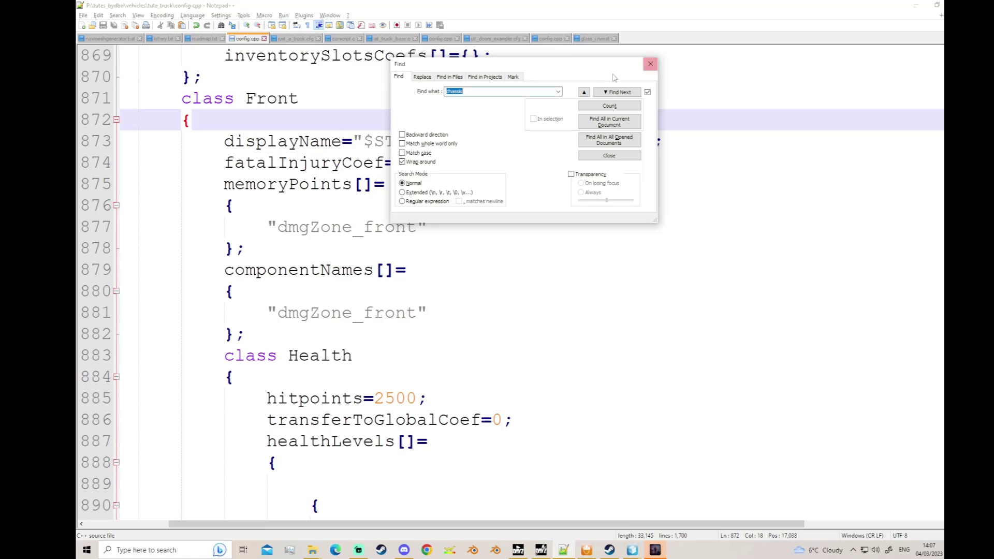
drag(614, 77, 810, 85)
click(367, 226)
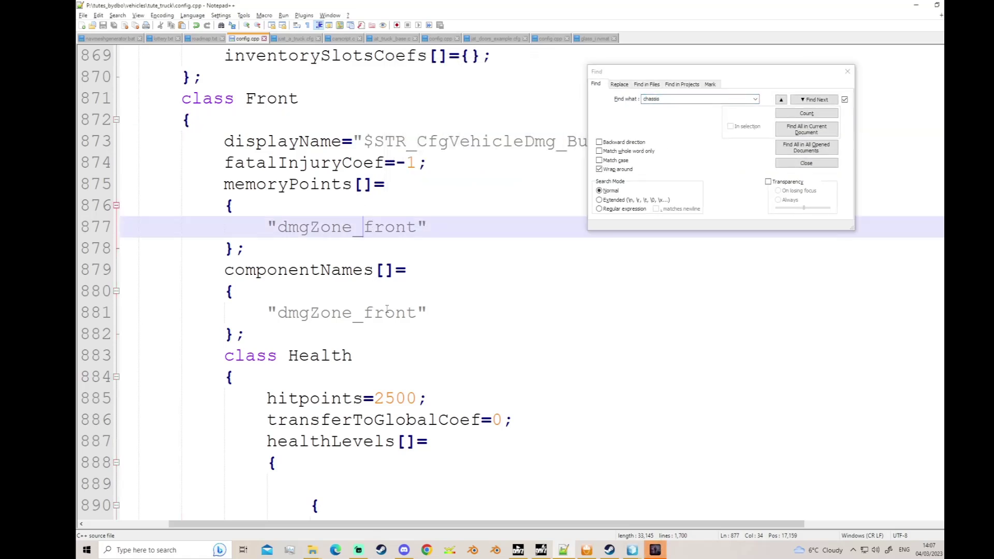
scroll(387, 309, down, 1)
scroll(354, 255, down, 1)
click(354, 232)
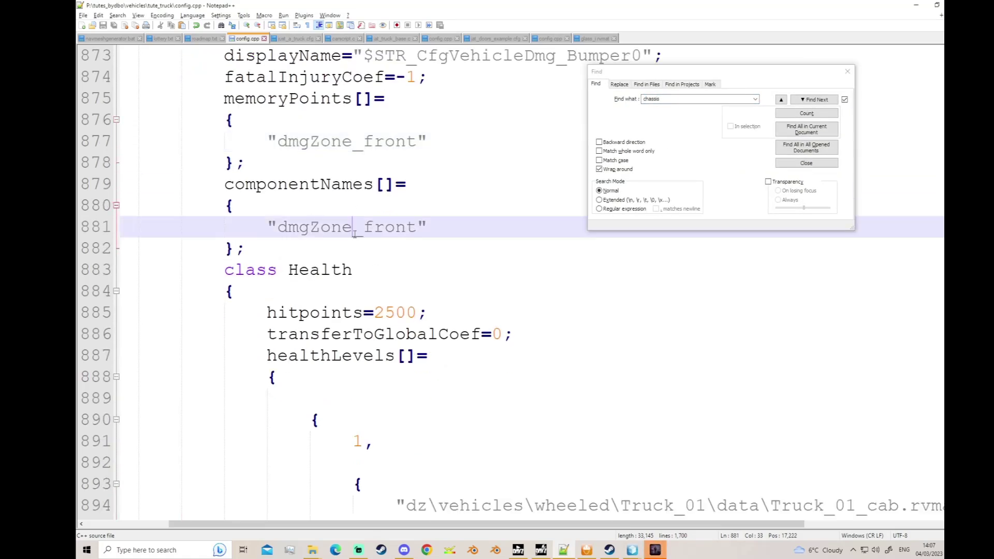
click(316, 226)
Examine the cab rvmat paths assigned to each of the Front zone's health levels.
scroll(559, 368, down, 3)
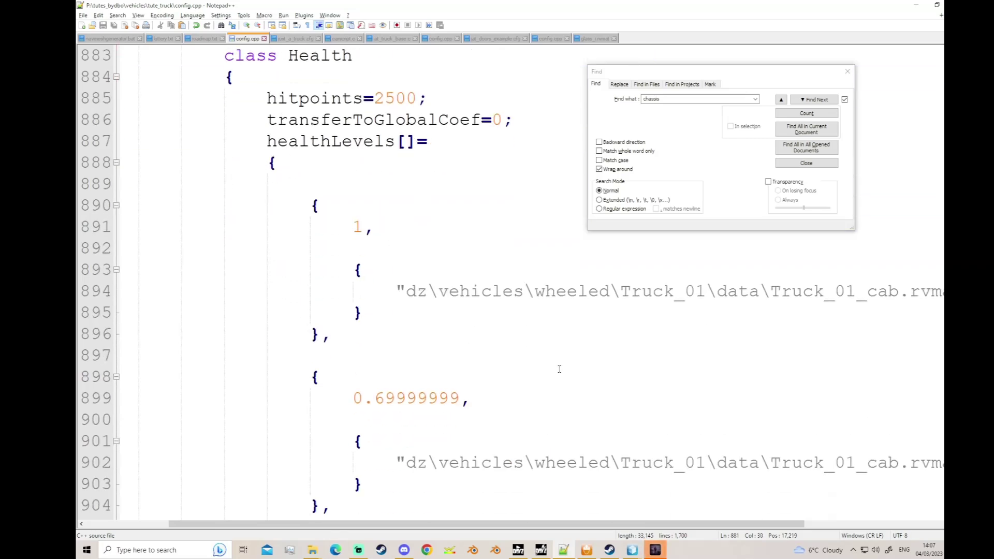
scroll(549, 400, right, 5)
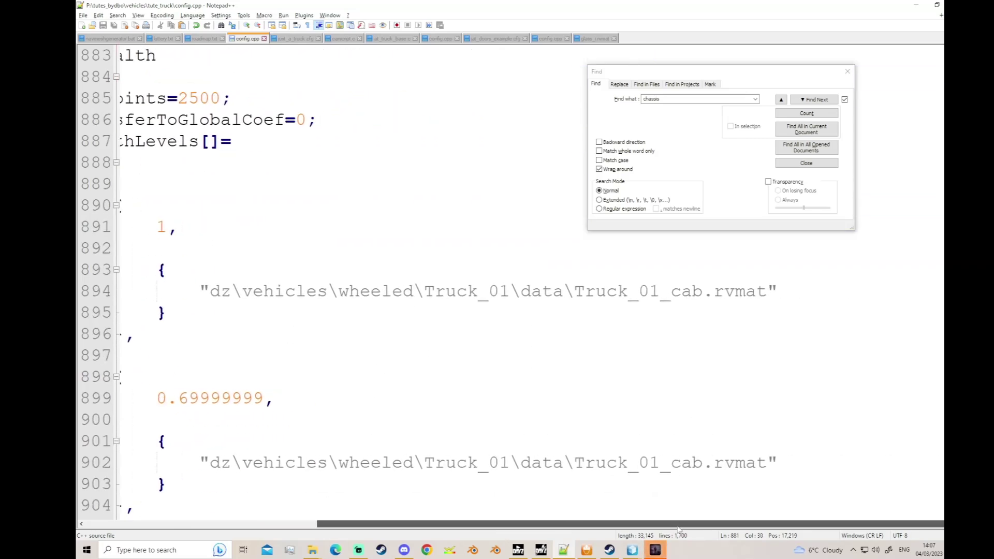
scroll(560, 404, down, 4)
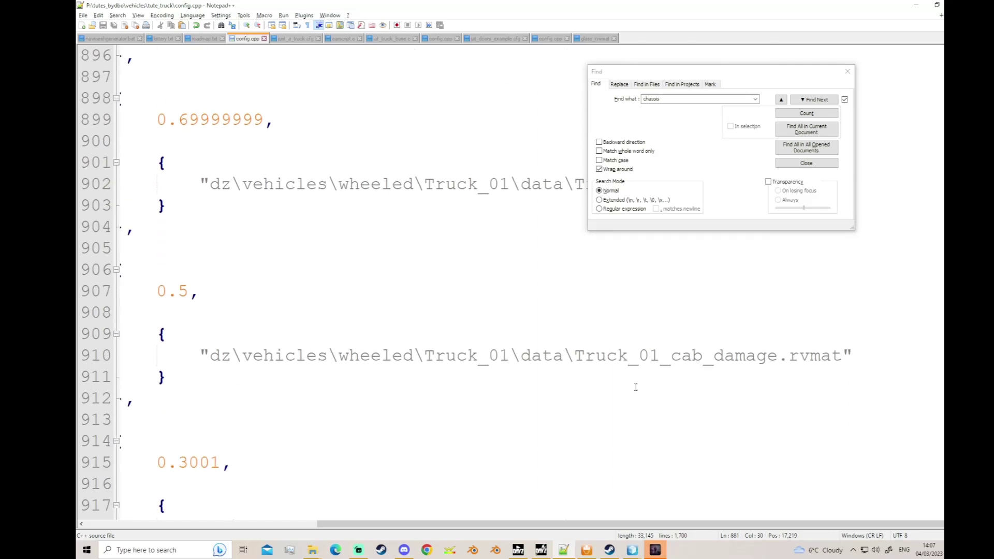
scroll(538, 405, down, 6)
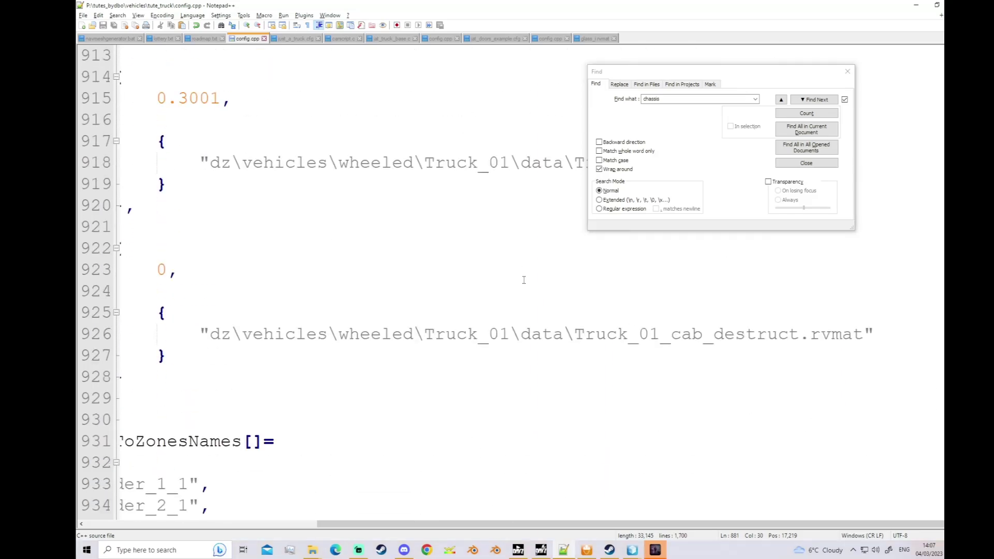
Switch from config.cpp to the jat_doors_example.p3d window in Object Builder.
key(alt+Tab)
key(Tab)
key(Tab)
key(Tab)
key(Tab)
key(Tab)
key(Tab)
key(Tab)
key(Tab)
key(Tab)
key(Tab)
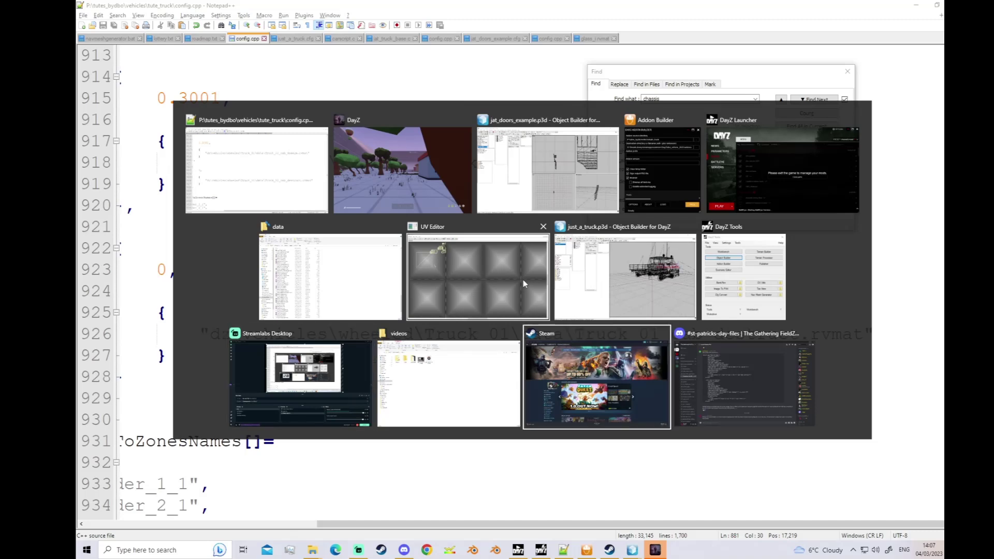
key(Tab)
key(Tab)
key(Tab)
key(Tab)
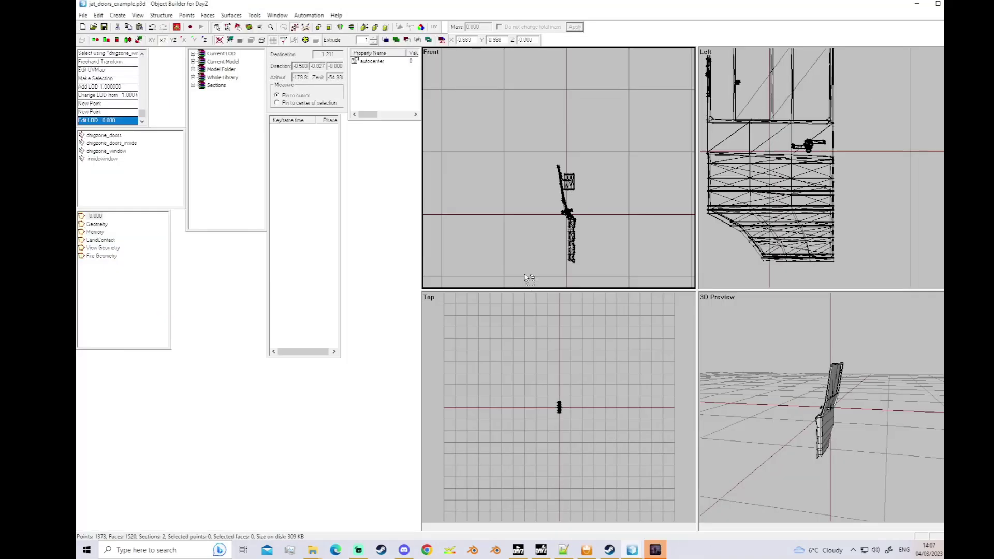
Switch to the running DayZ game and show the character in third-person view.
key(alt+Tab)
key(Tab)
key(Tab)
key(Tab)
key(Tab)
key(Tab)
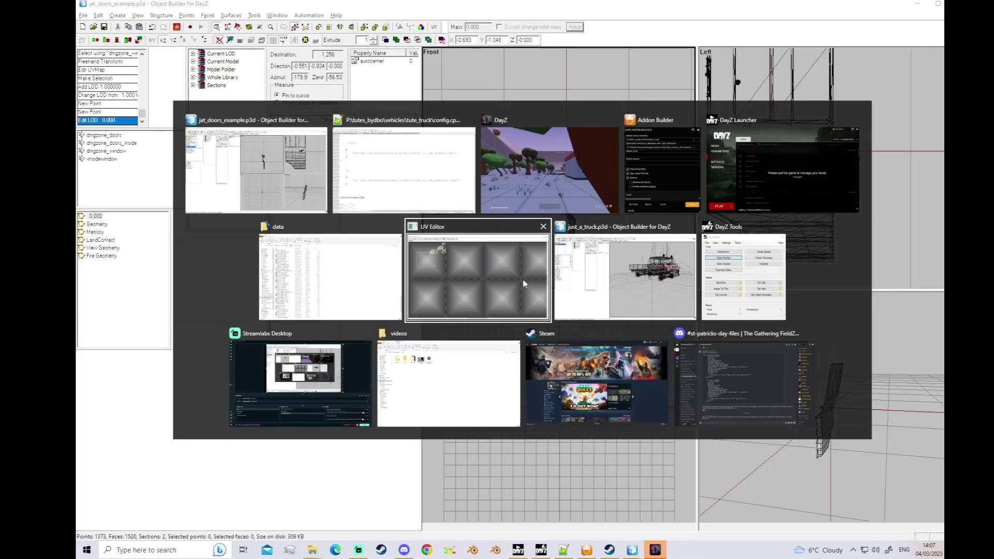
key(Tab)
key(Tab)
key(Tab)
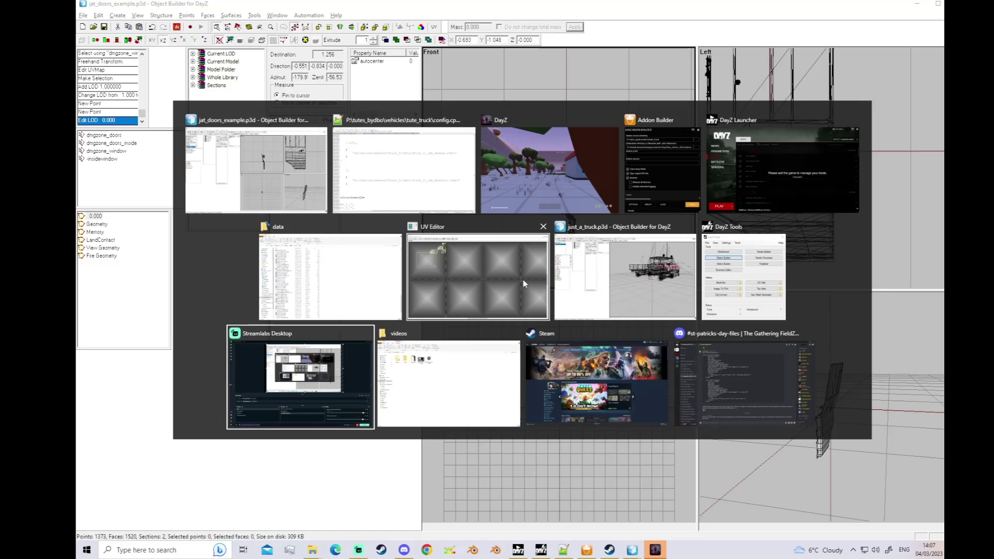
key(Tab)
key(Tab)
key(Tab)
key(Tab)
key(Tab)
key(Tab)
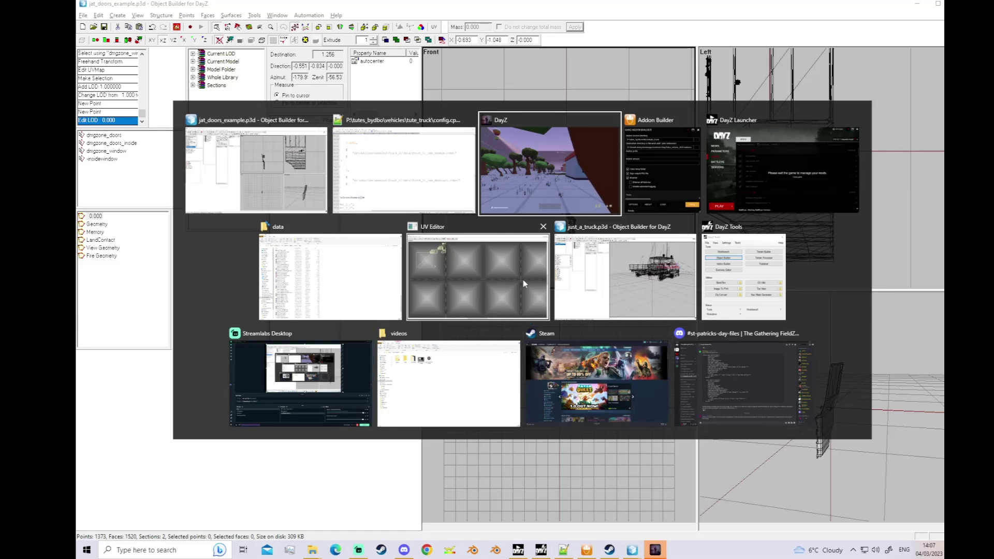
key(Tab)
key(Tab)
key(Tab)
key(Tab)
key(Tab)
key(Tab)
key(Tab)
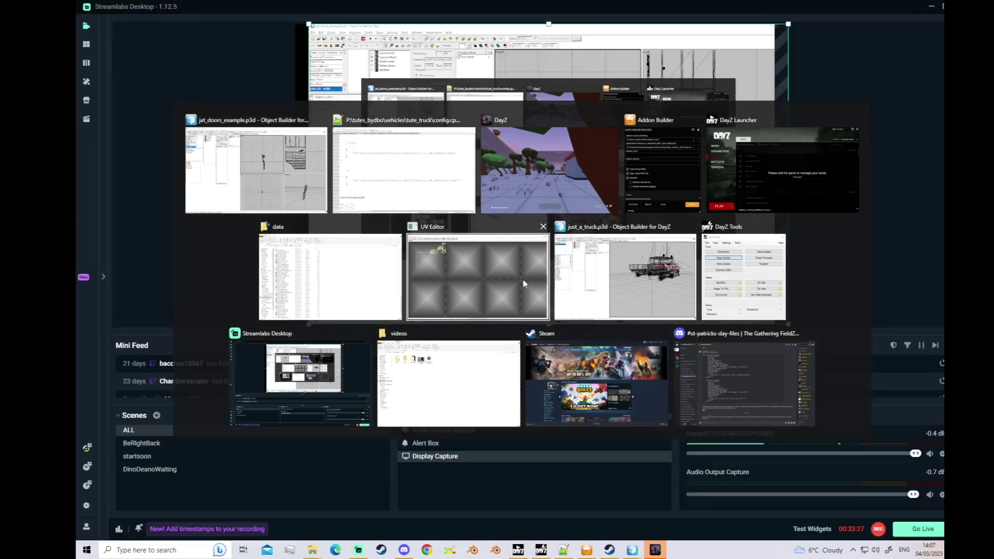
key(alt+Tab)
key(Tab)
key(Tab)
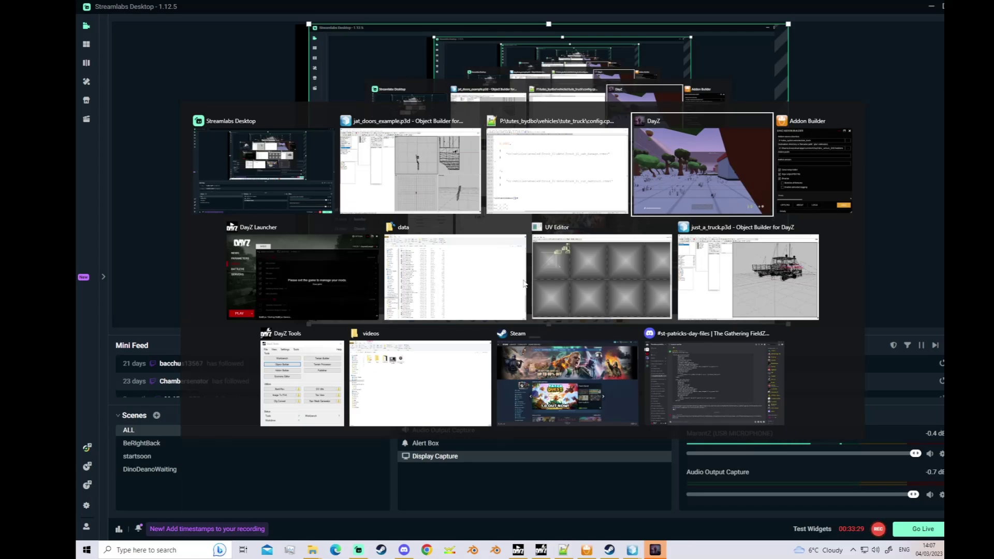
key(w)
key(v)
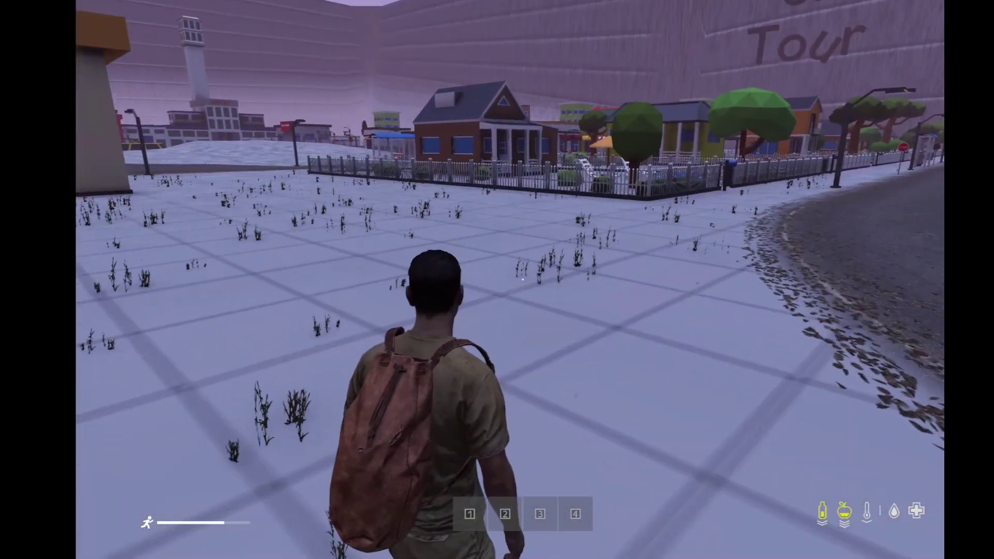
Search the ZomBerry Admin Tools spawn list for "door" and spawn a jat_doors_example in front of the character.
key(m)
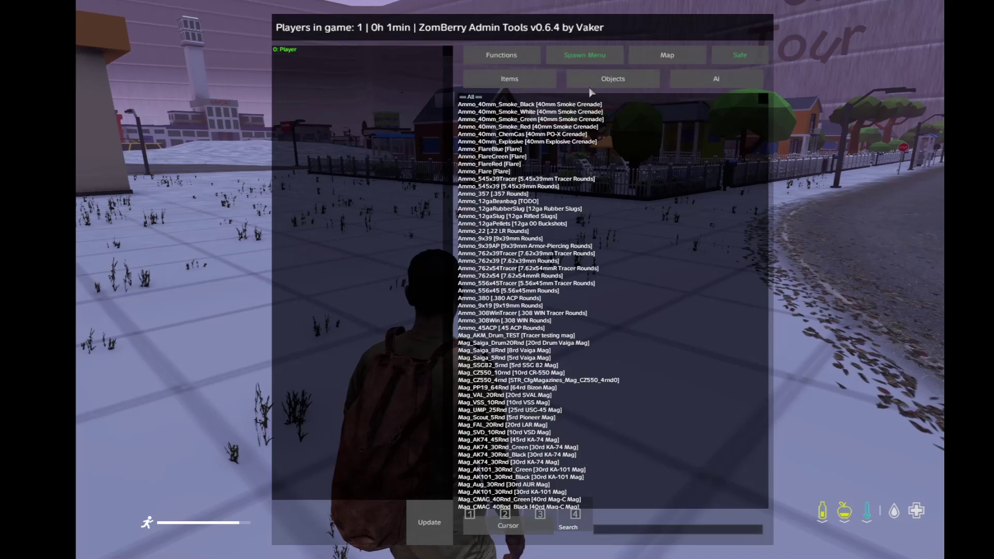
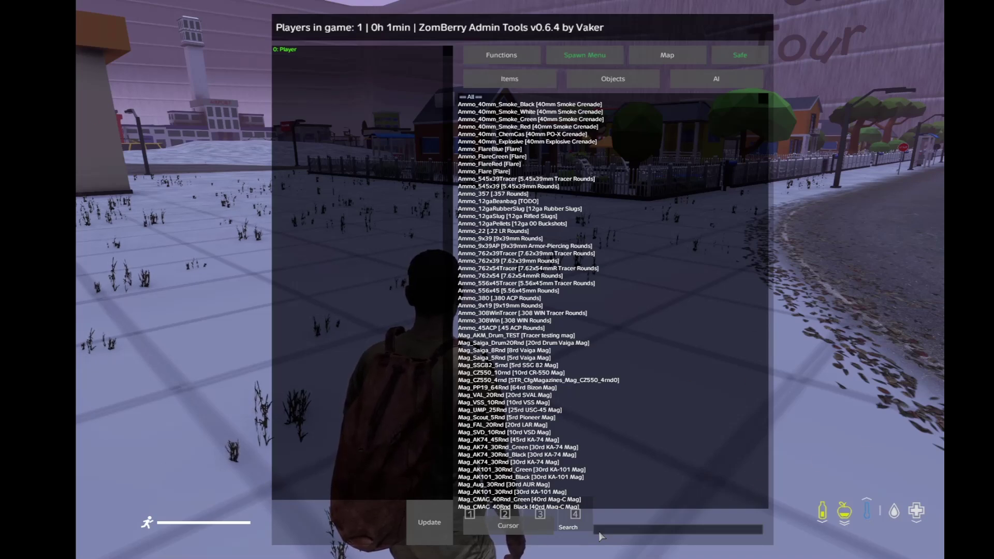
text(door)
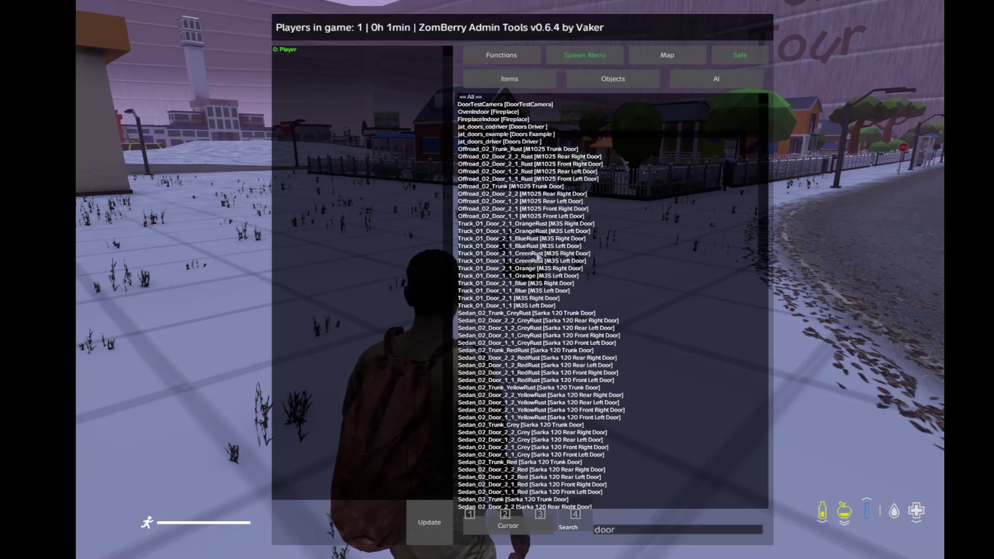
key(Escape)
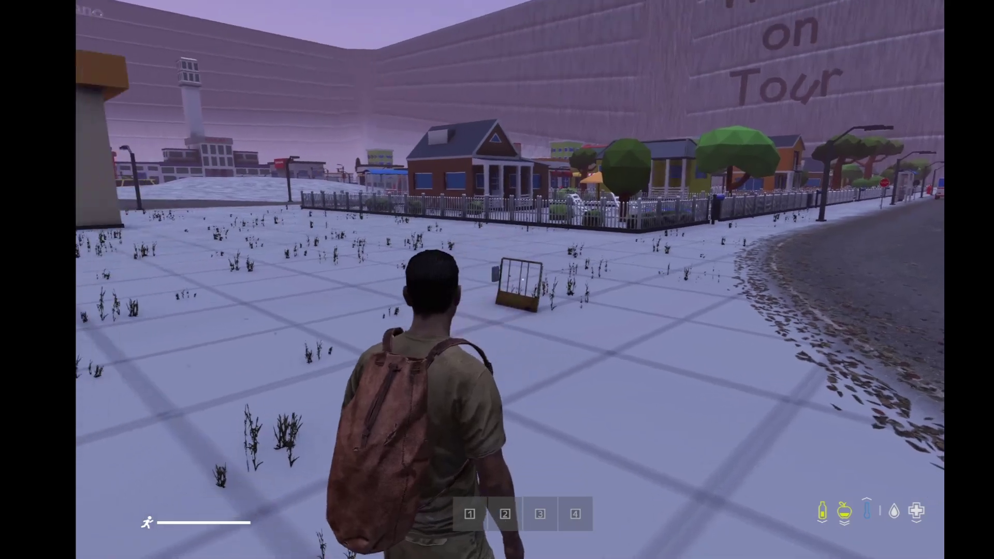
Reopen the ZomBerry Admin Tools with the spawn list showing.
key(m)
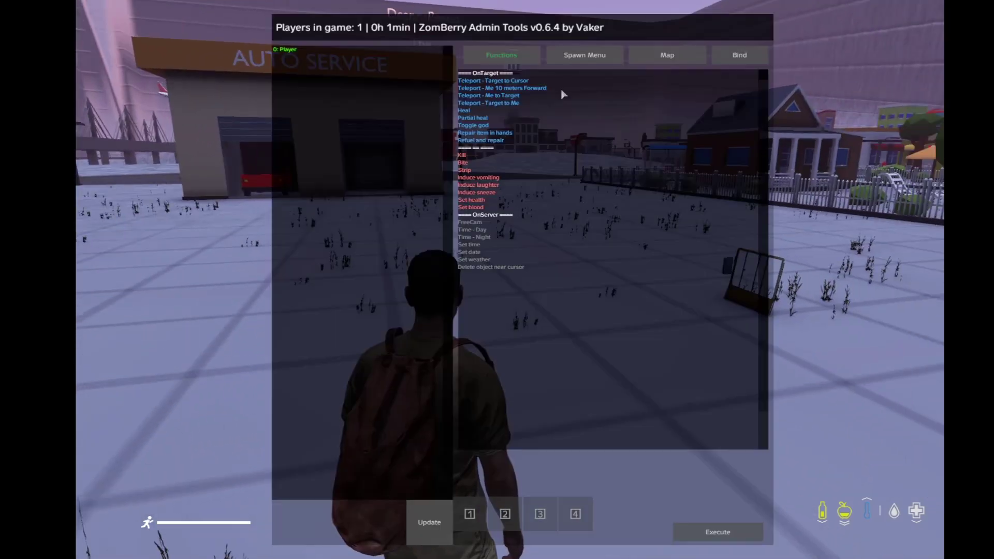
click(564, 58)
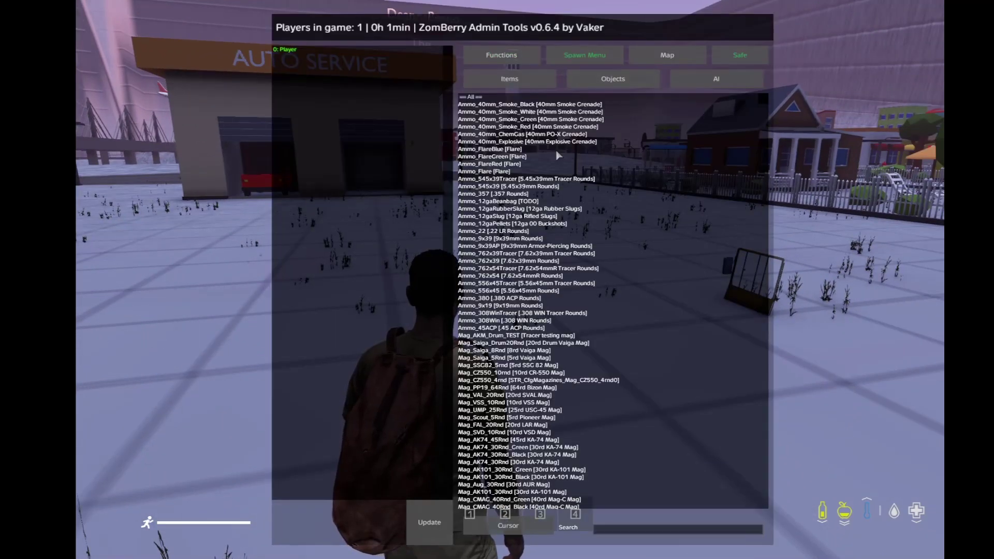
Switch from the game to the just_a_truck.p3d window in Object Builder and close it without saving the changes.
key(alt+Tab)
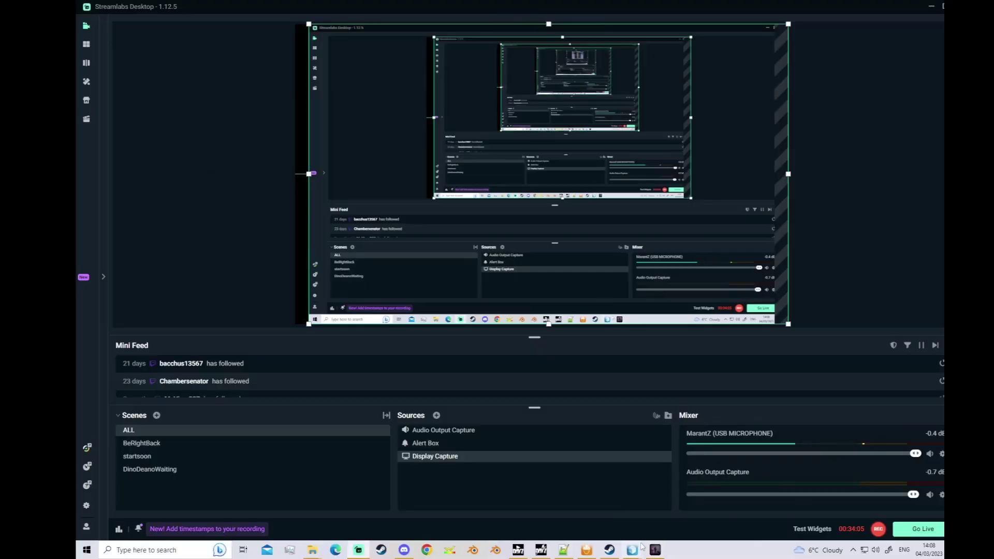
mouse_move(632, 550)
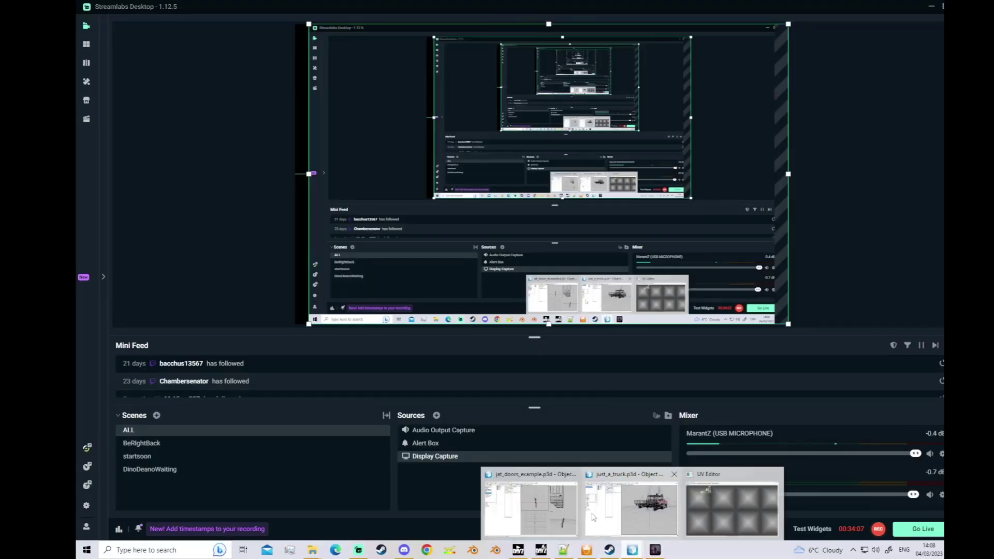
click(623, 506)
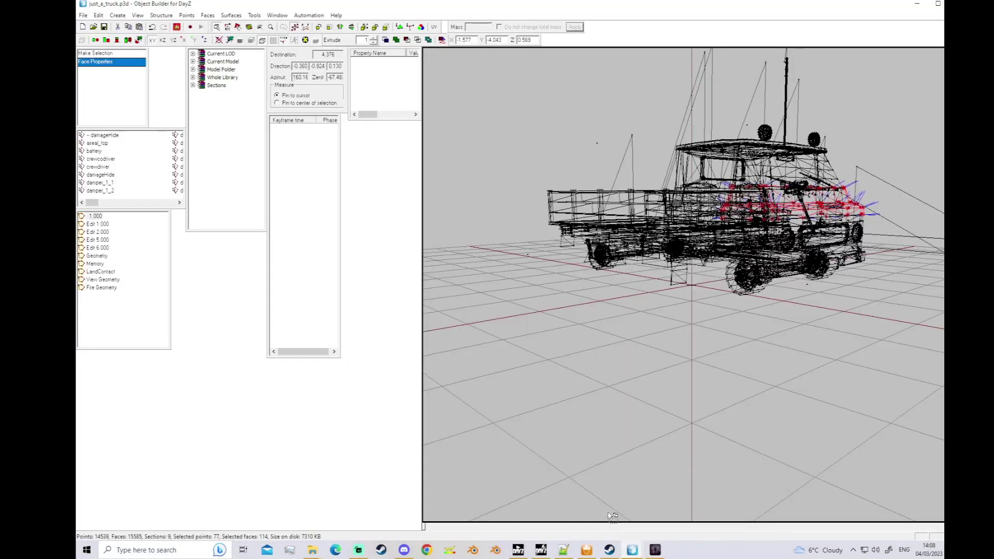
click(958, 3)
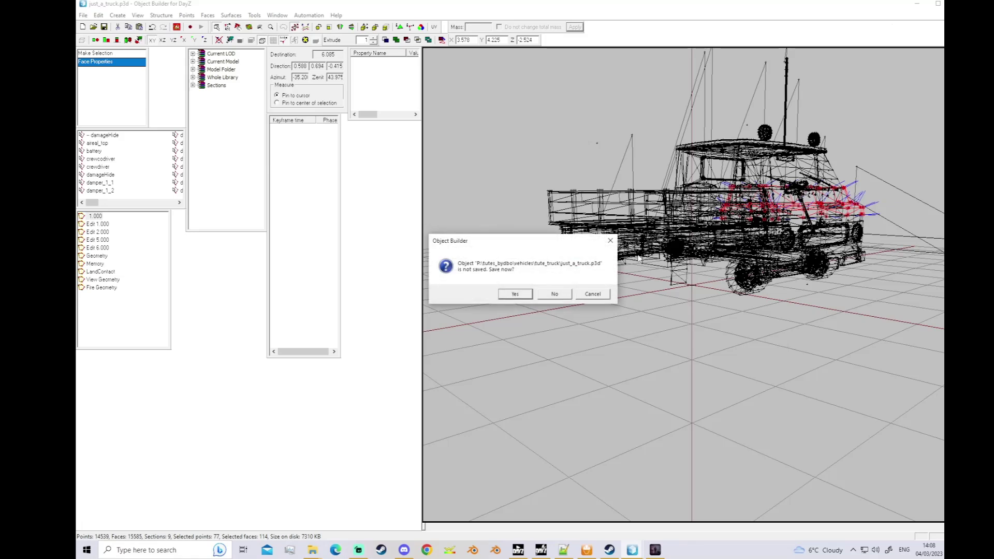
click(554, 294)
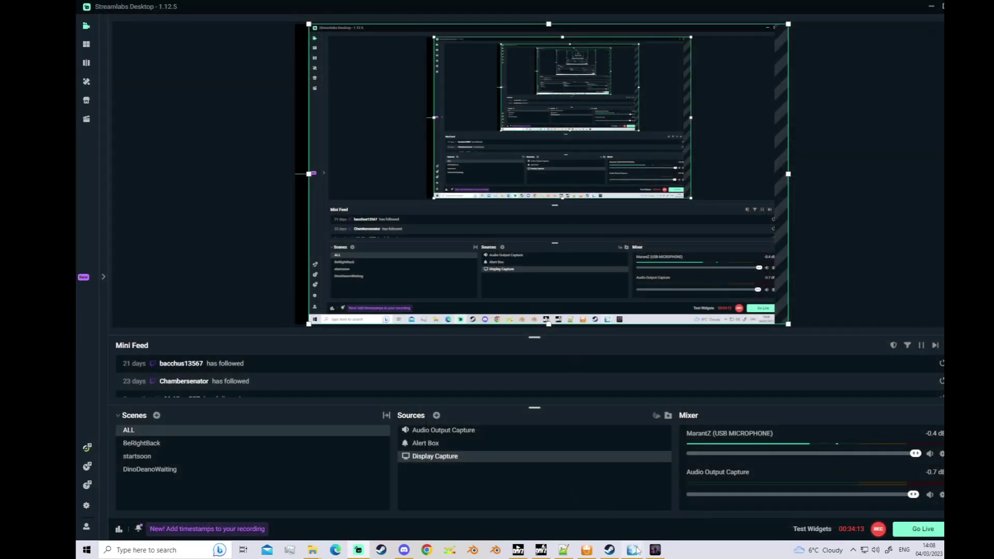
Switch to the jat_doors_example.p3d model in Object Builder and examine the door mesh and the Geometry LOD's autocenter property.
mouse_move(632, 549)
click(614, 505)
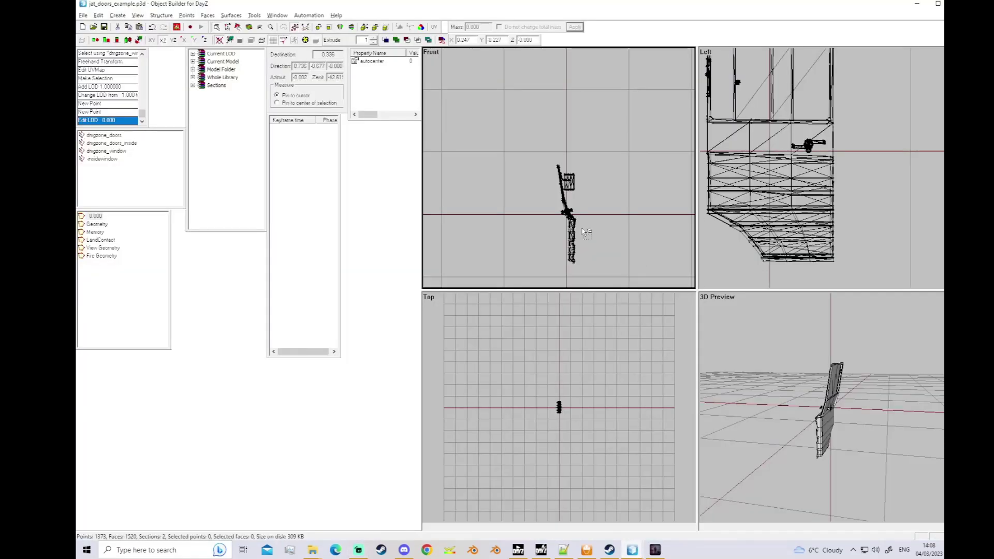
scroll(582, 232, down, 1)
scroll(791, 224, down, 4)
drag(766, 110, 896, 245)
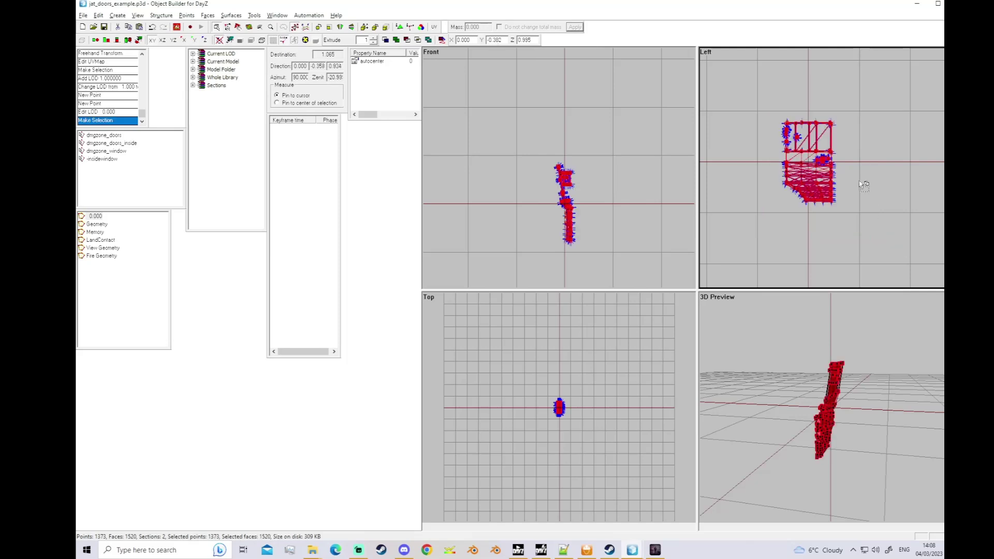
click(863, 183)
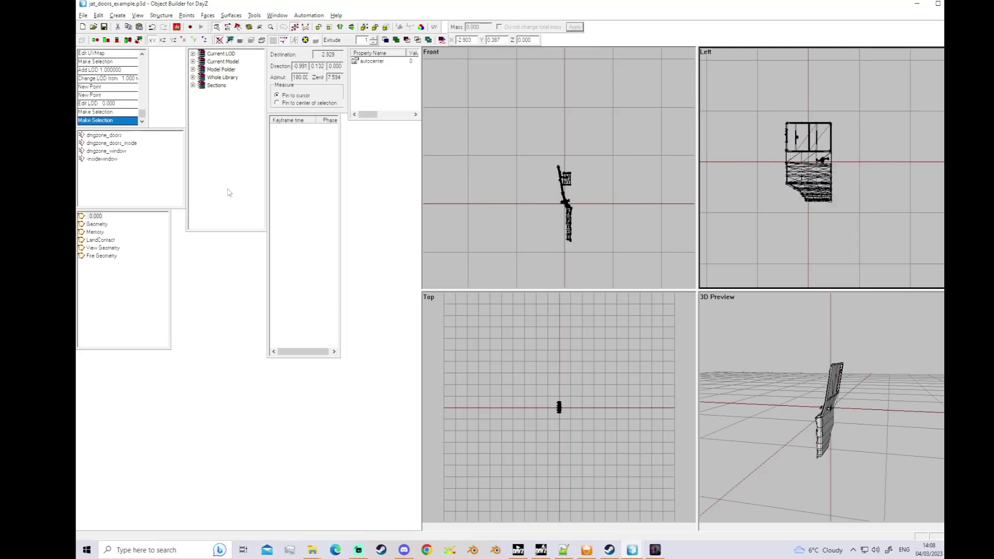
click(98, 225)
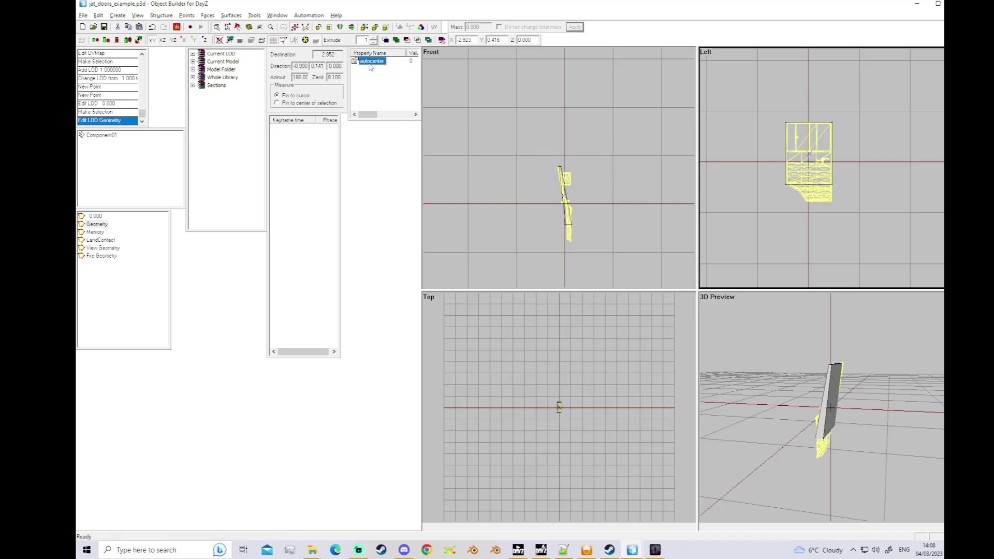
Minimize Object Builder, return to DayZ and spawn another jat_doors_example, filtering the spawn list by "door".
click(917, 5)
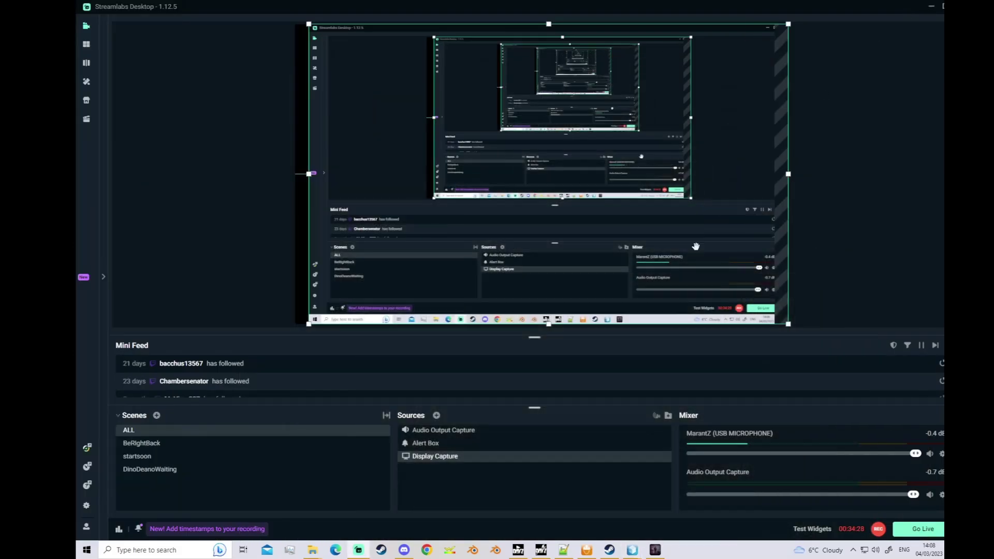
click(653, 550)
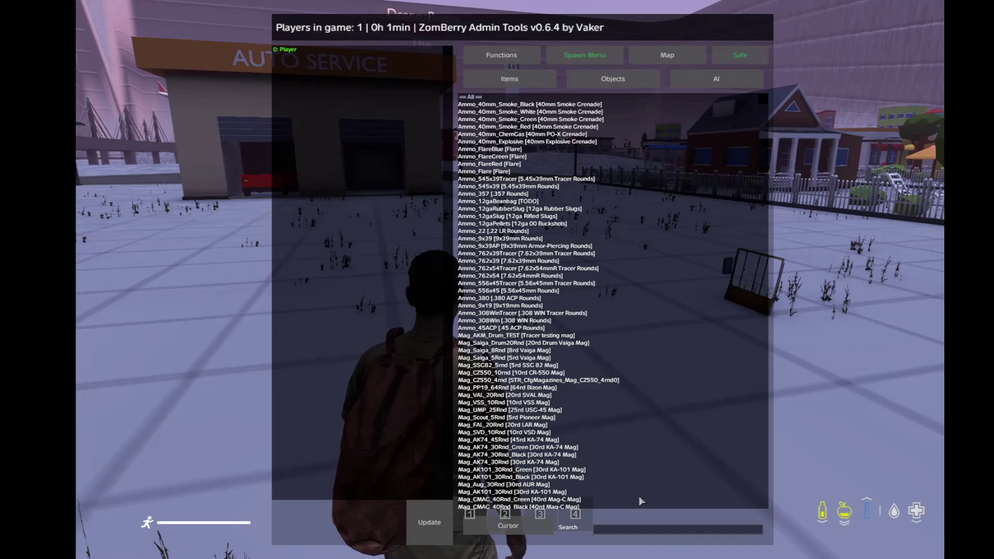
click(605, 529)
text(door)
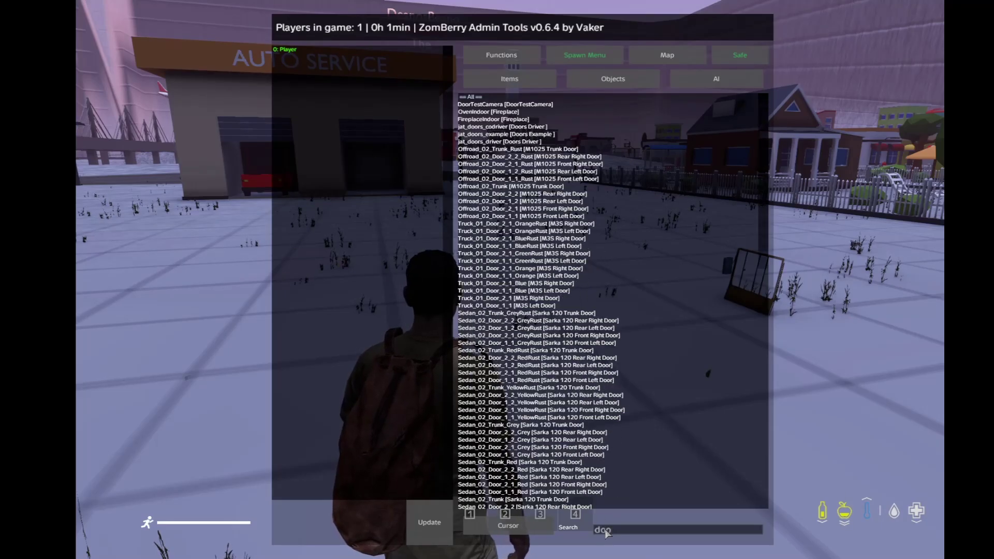
double_click(481, 136)
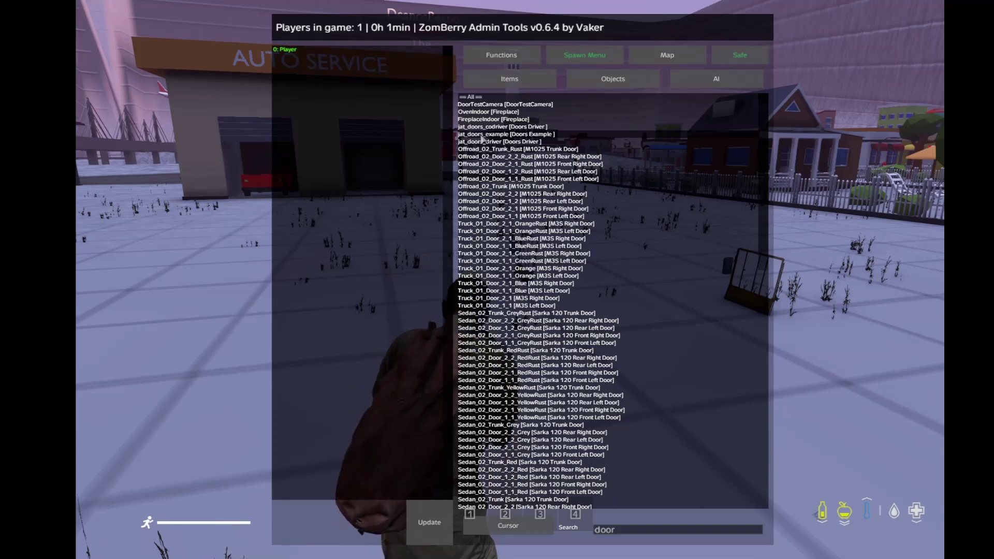
key(Escape)
Walk the character up to the newly spawned door, inspect it at close range and step back.
key(w)
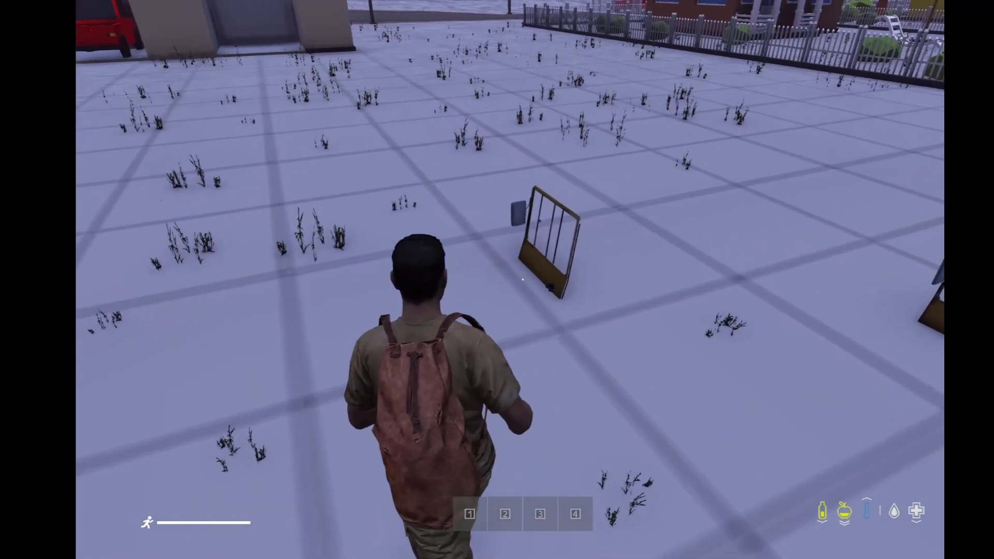
key(w)
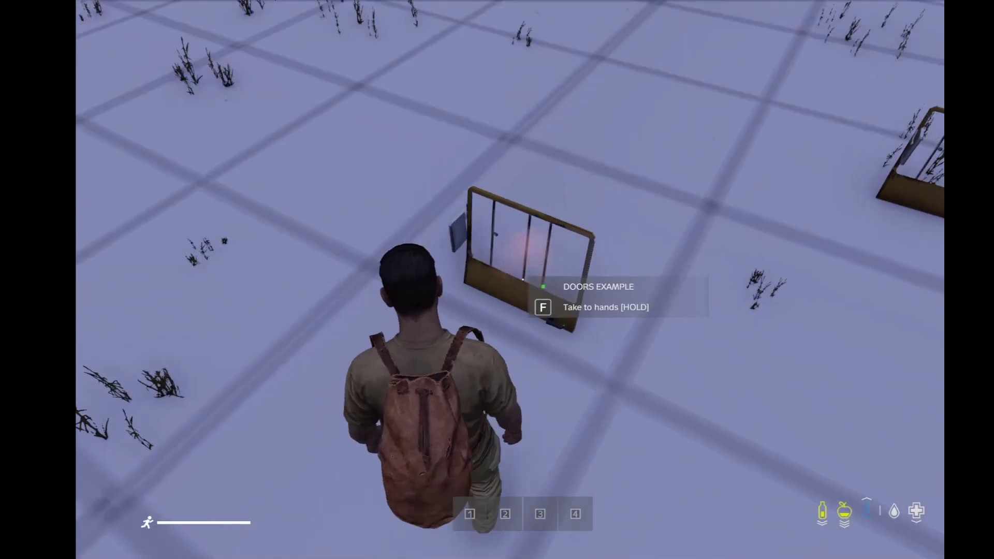
key(s)
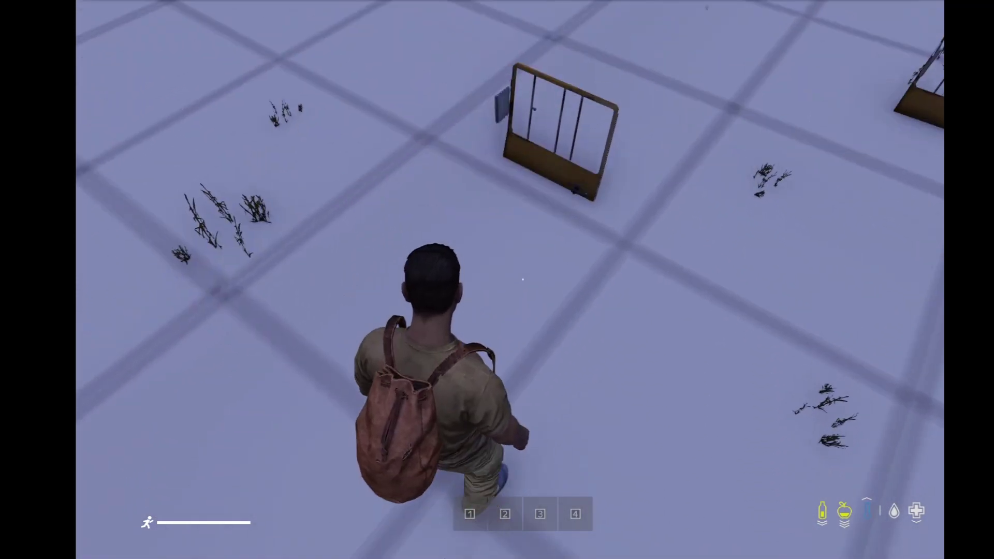
Search the spawn list for "mk" and spawn an MKII pistol and Mag_MKII_10Rnd magazines beside the door.
key(m)
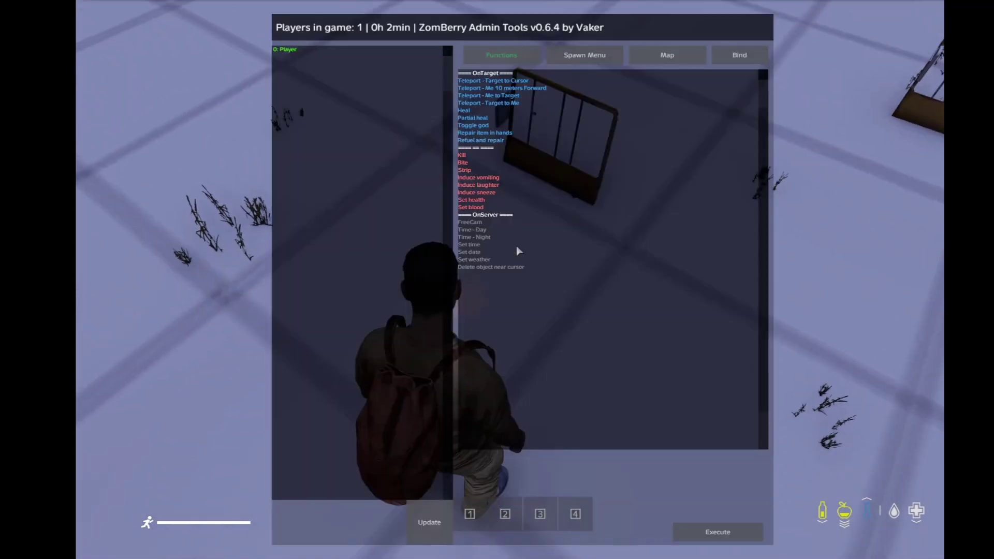
click(582, 56)
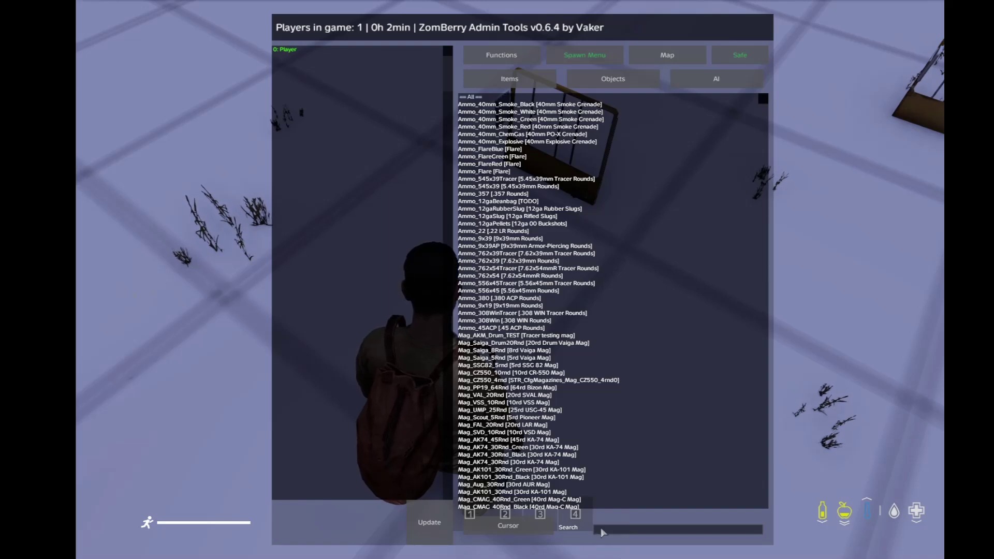
text(mk)
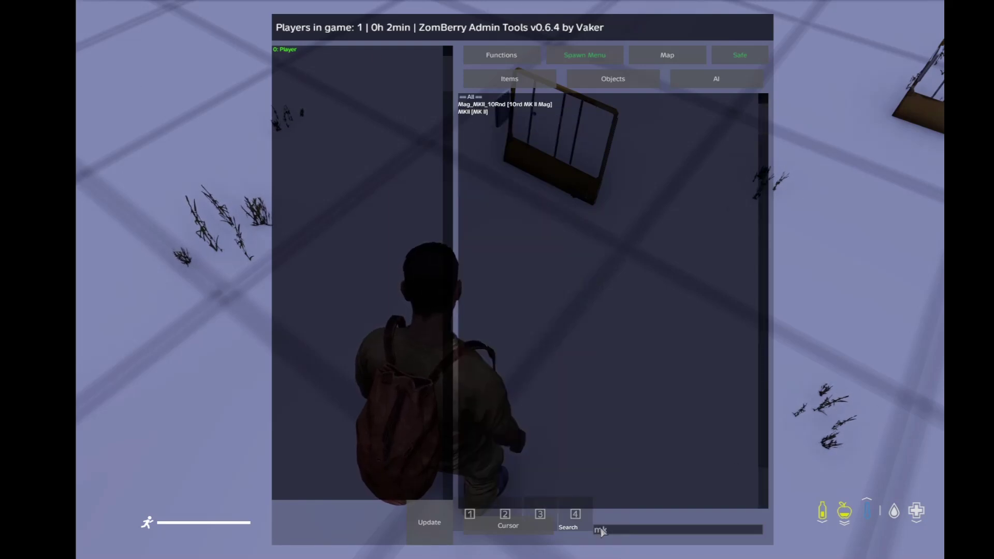
double_click(480, 113)
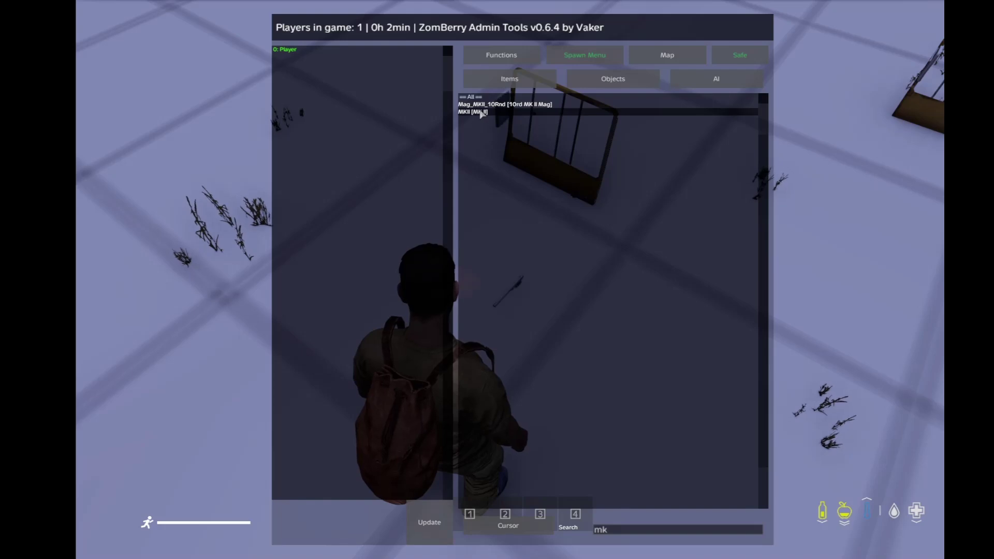
click(482, 107)
key(Escape)
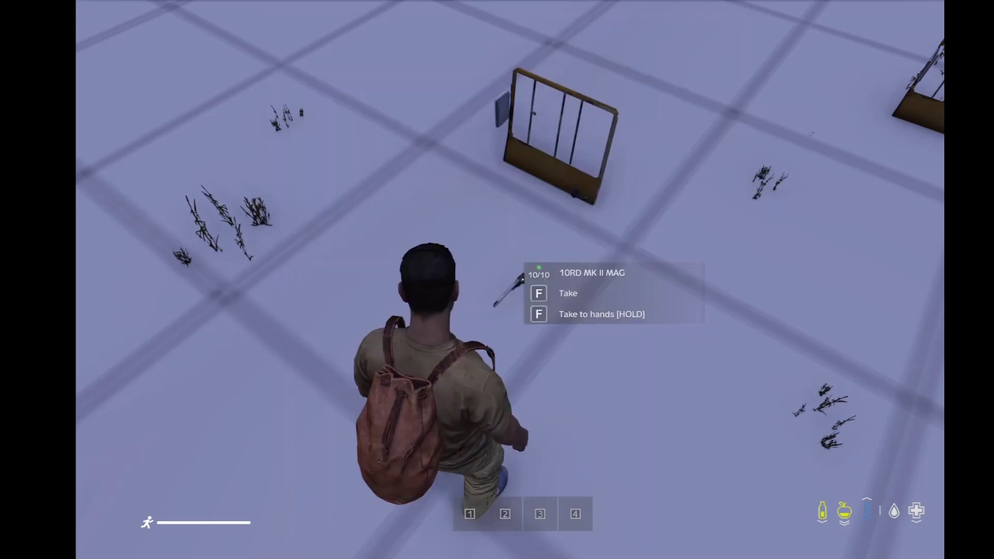
Pick up a 10Rd MK II magazine, take the MK II in hand, load a magazine and aim toward the door.
key(f)
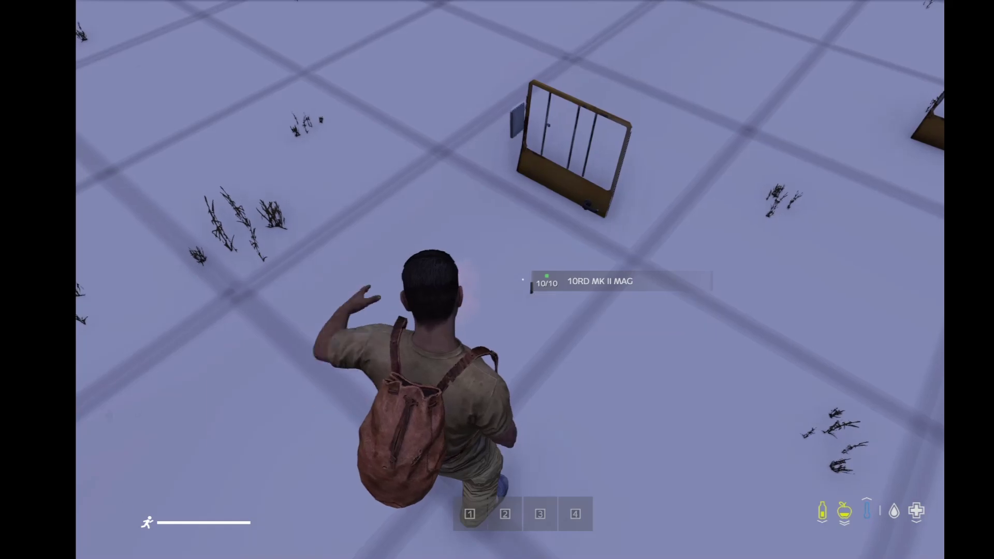
key(Tab)
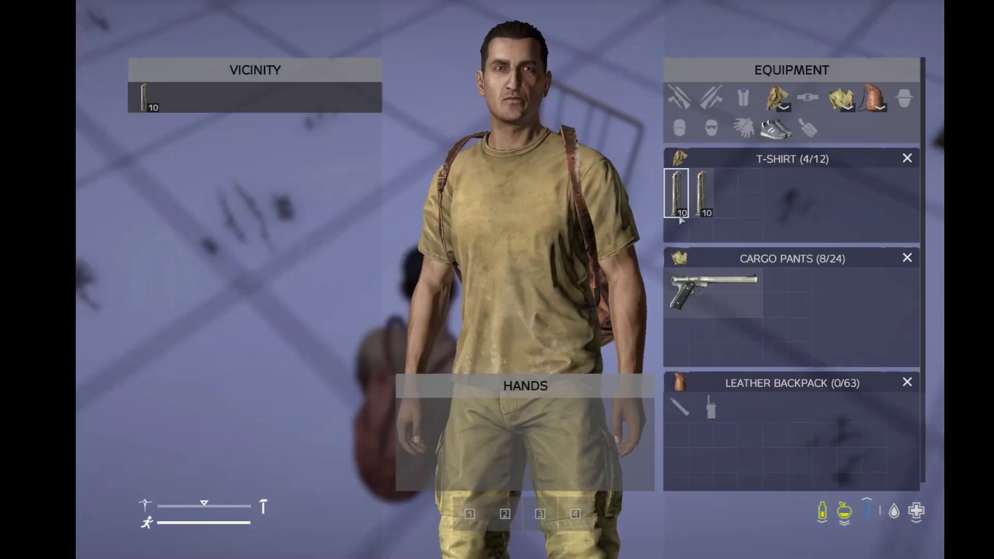
drag(713, 292, 652, 289)
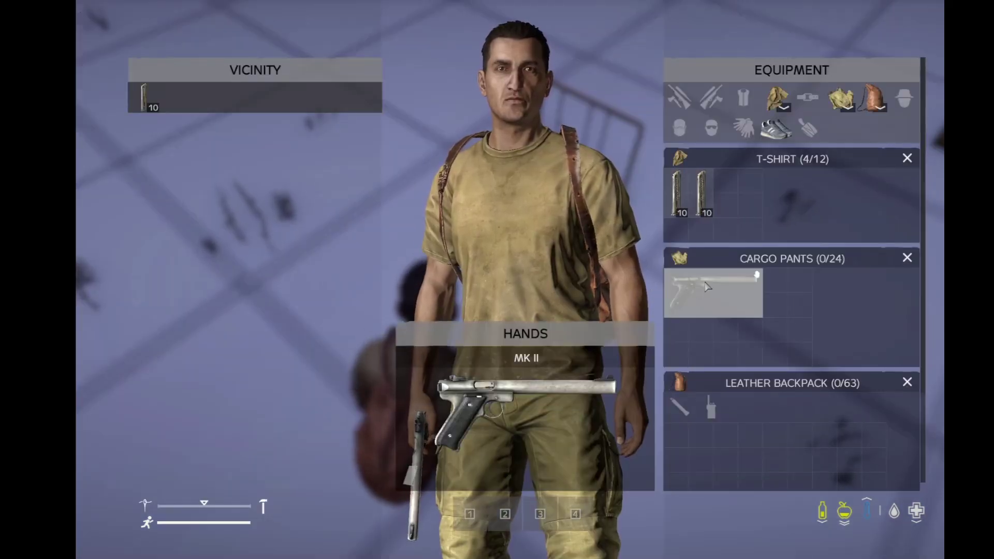
drag(683, 197, 468, 406)
key(Tab)
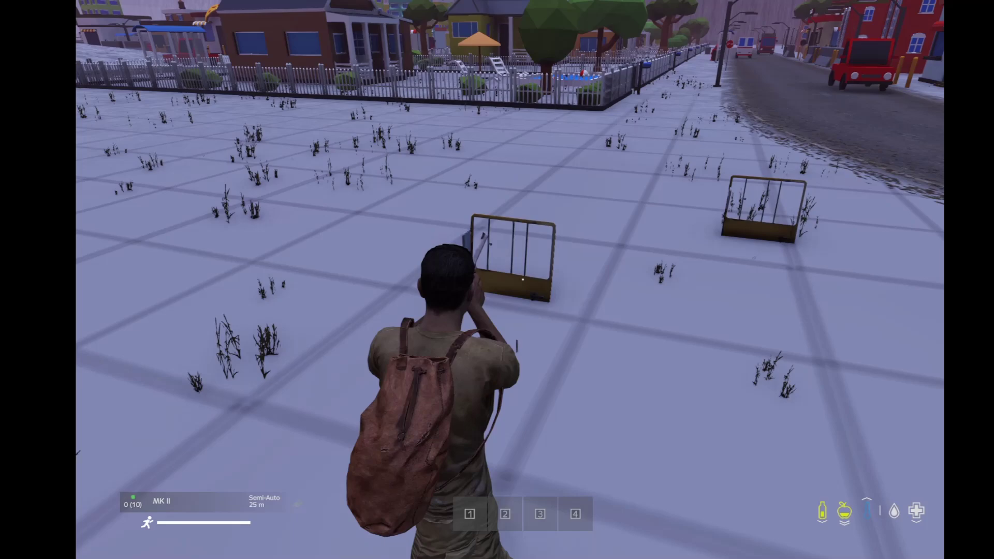
right_click(523, 280)
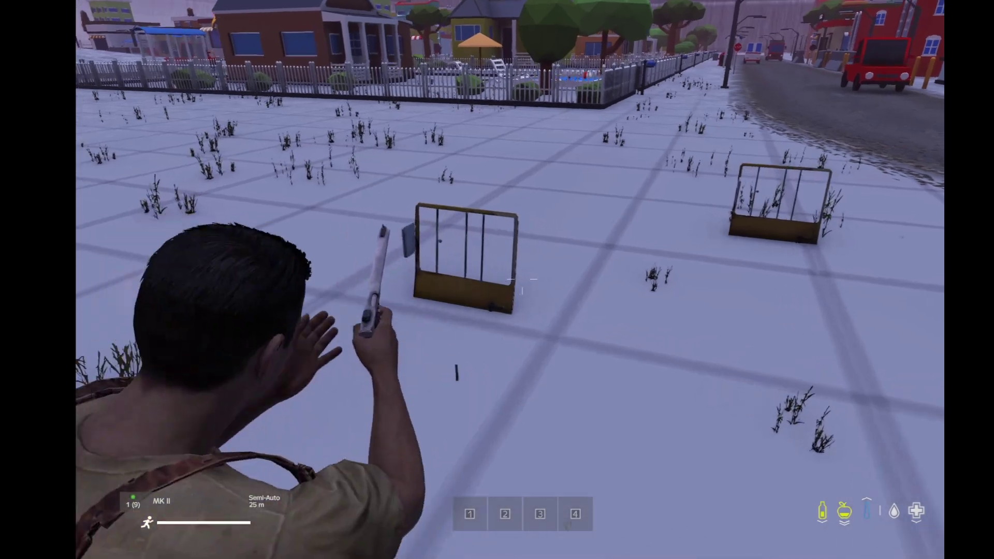
key(w)
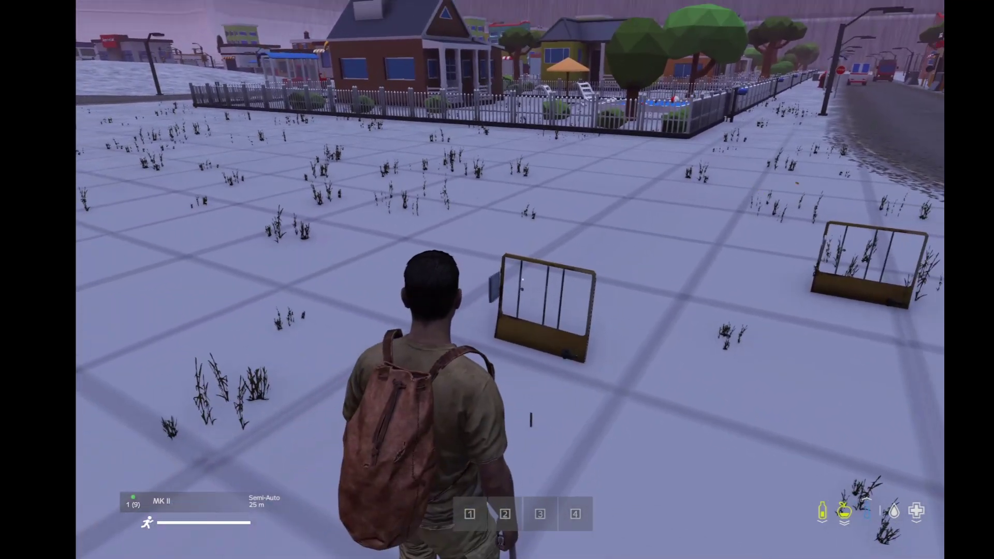
Set the in-game time to 12:00 with the admin tools.
key(m)
click(474, 230)
double_click(474, 231)
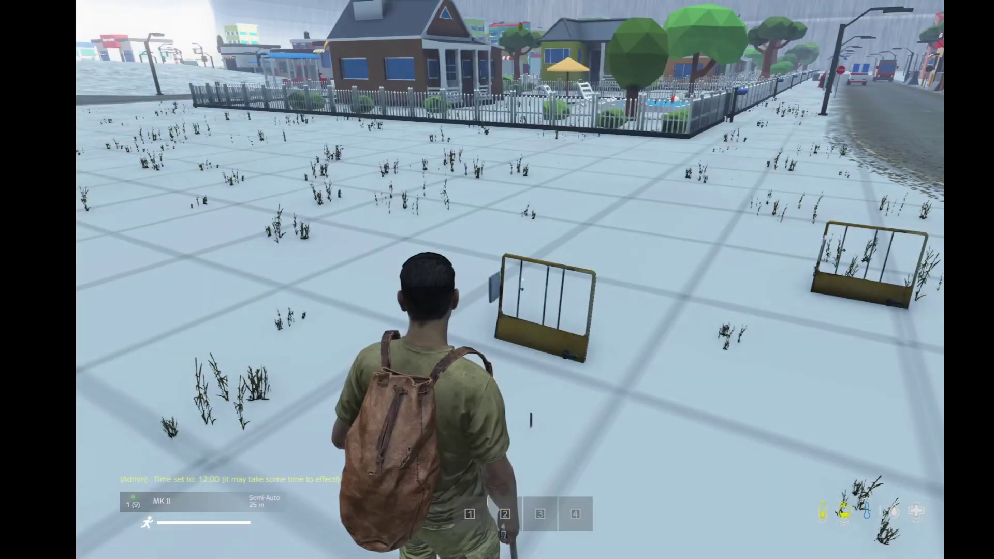
Switch to first-person view and fire several MK II rounds at the nearest door's window from the front.
key(v)
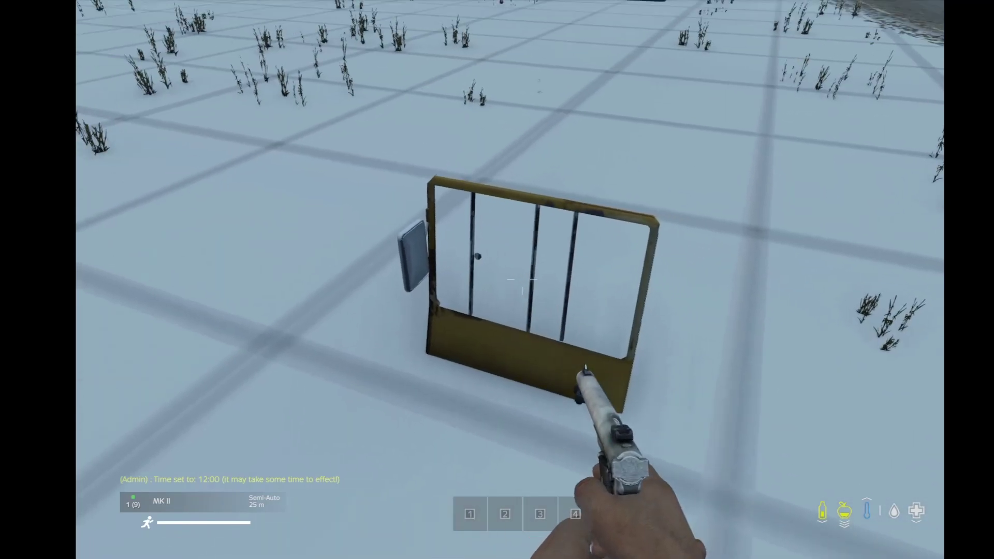
click(521, 280)
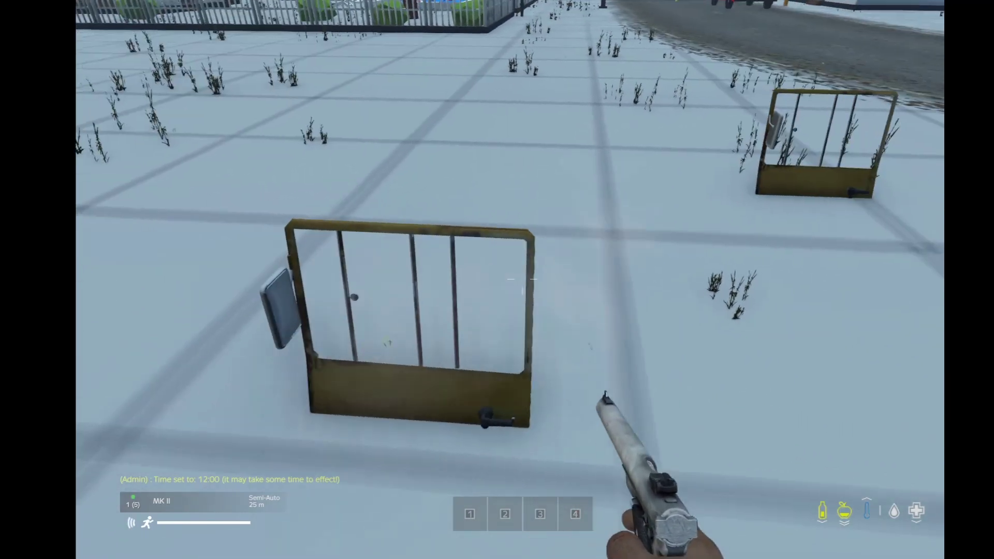
click(522, 280)
click(522, 279)
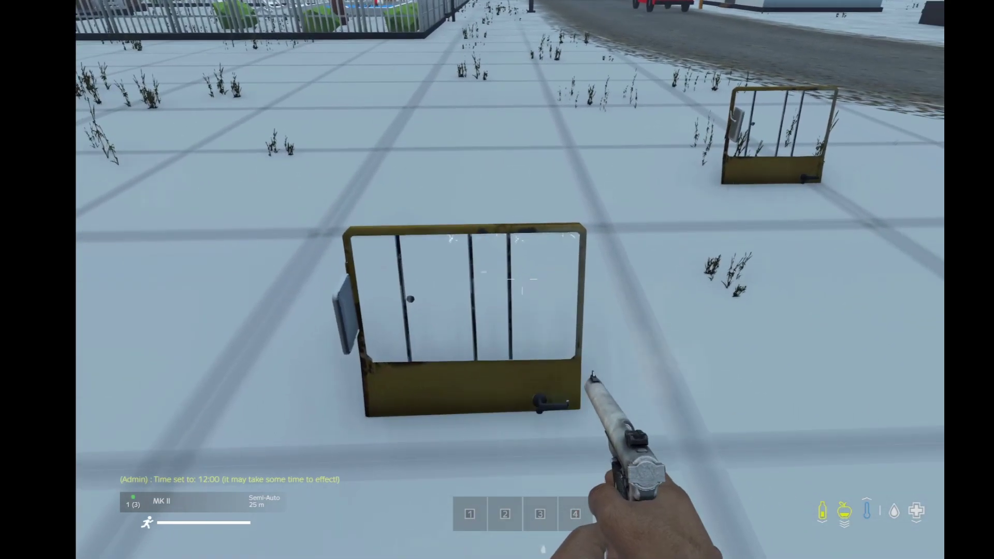
click(522, 279)
key(w)
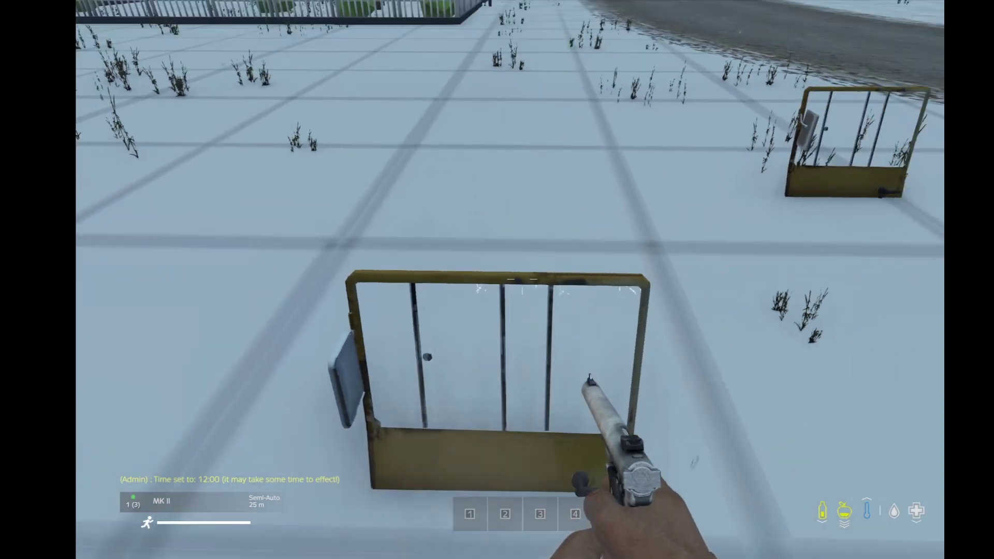
key(s)
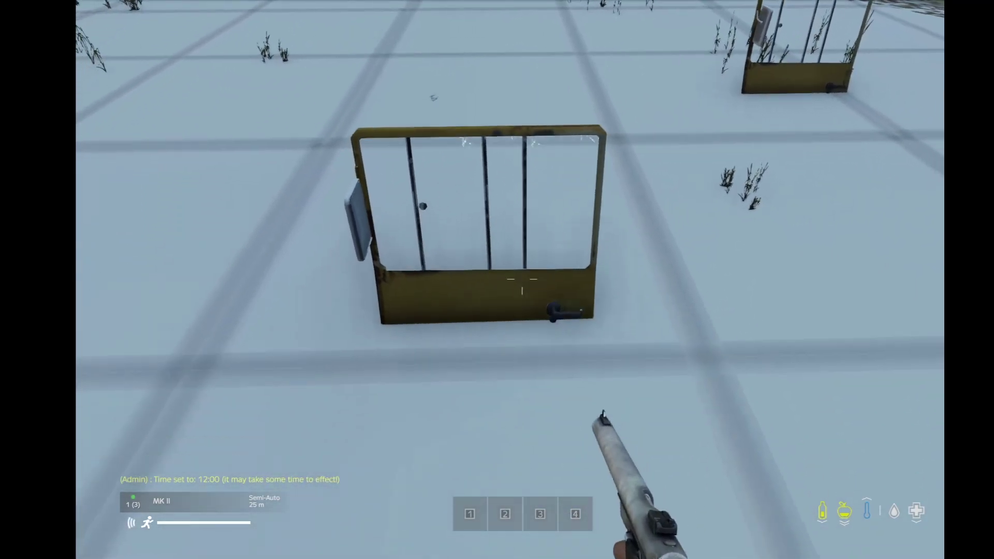
Walk around to the reverse side of the nearest door and shoot its window from there.
key(d)
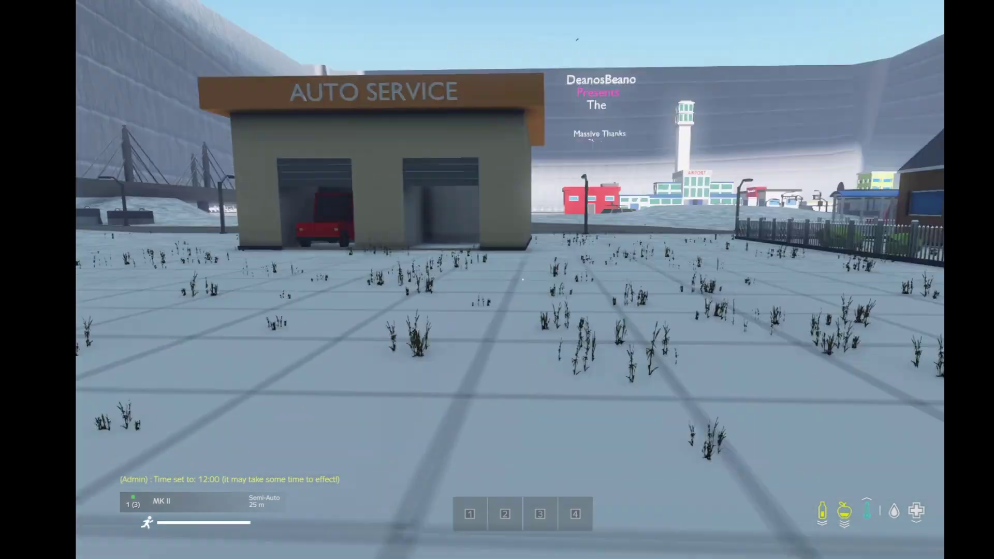
key(d)
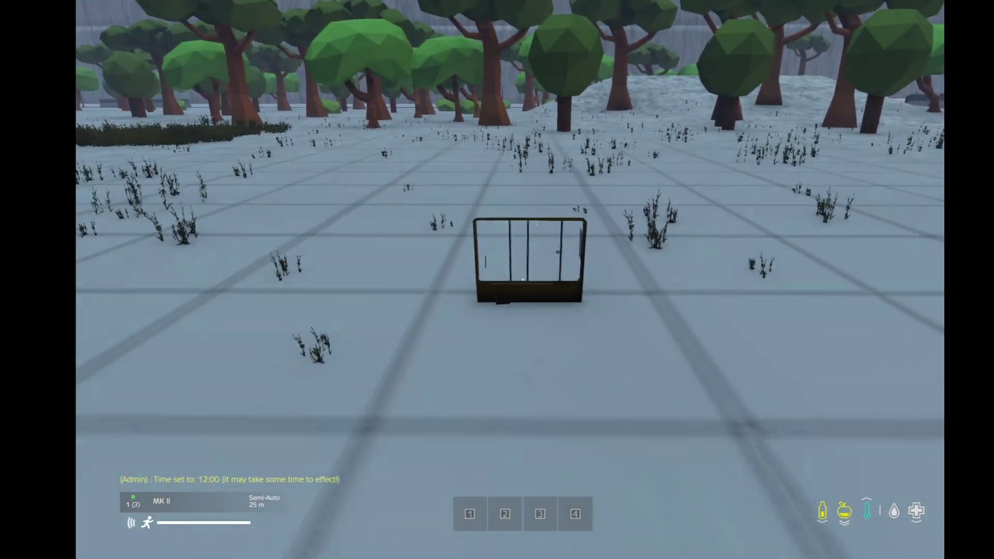
key(w)
right_click(523, 279)
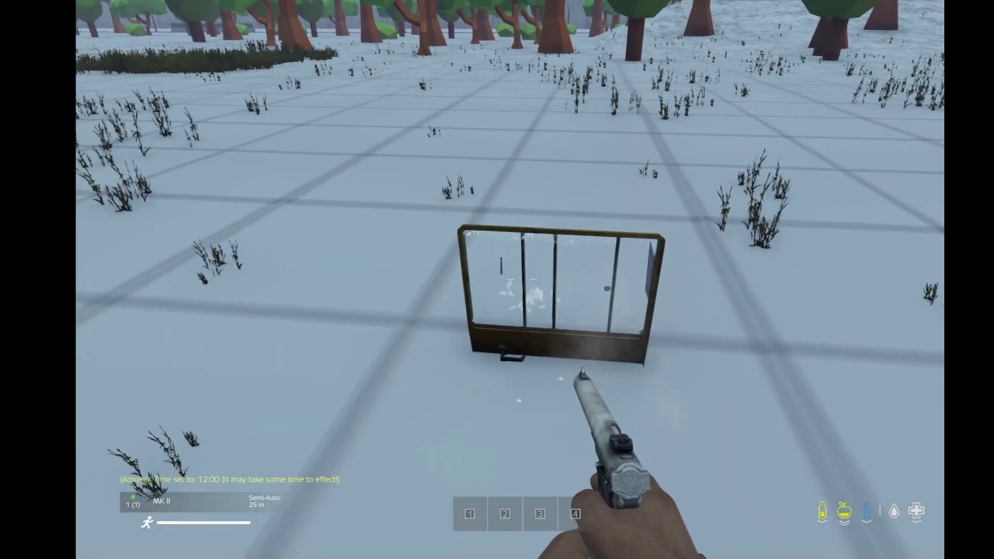
click(522, 279)
click(522, 280)
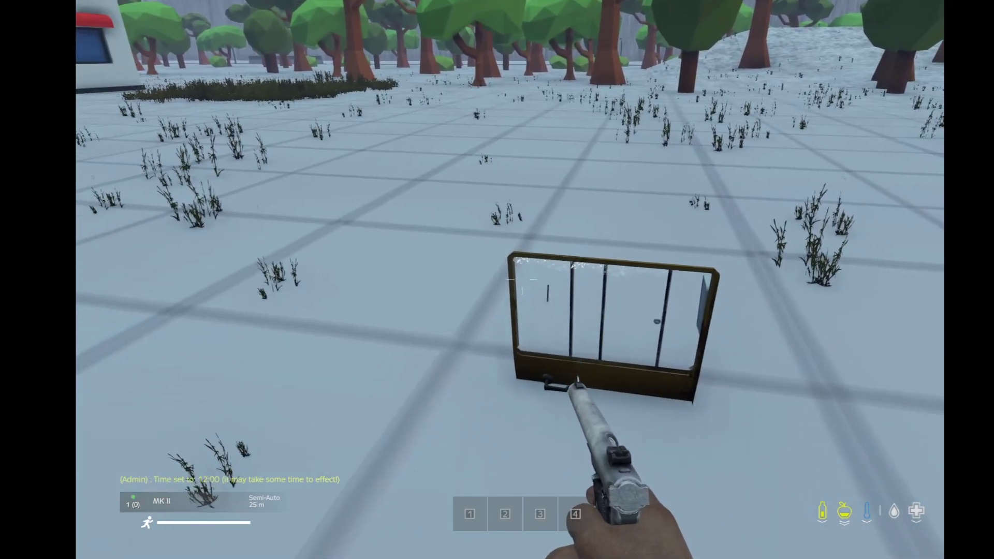
Return to the front of the nearest door, fire the remaining round and reload the MK II.
key(w)
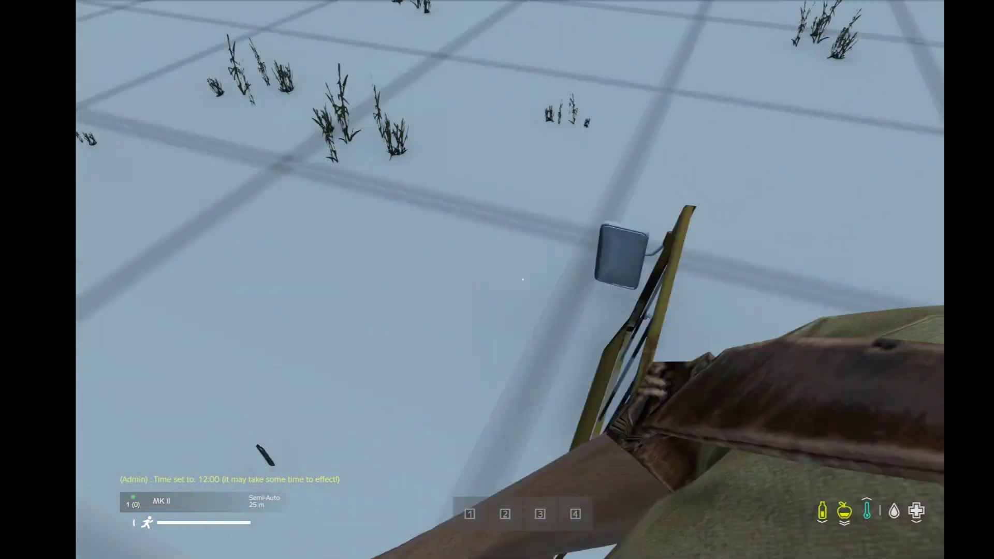
key(d)
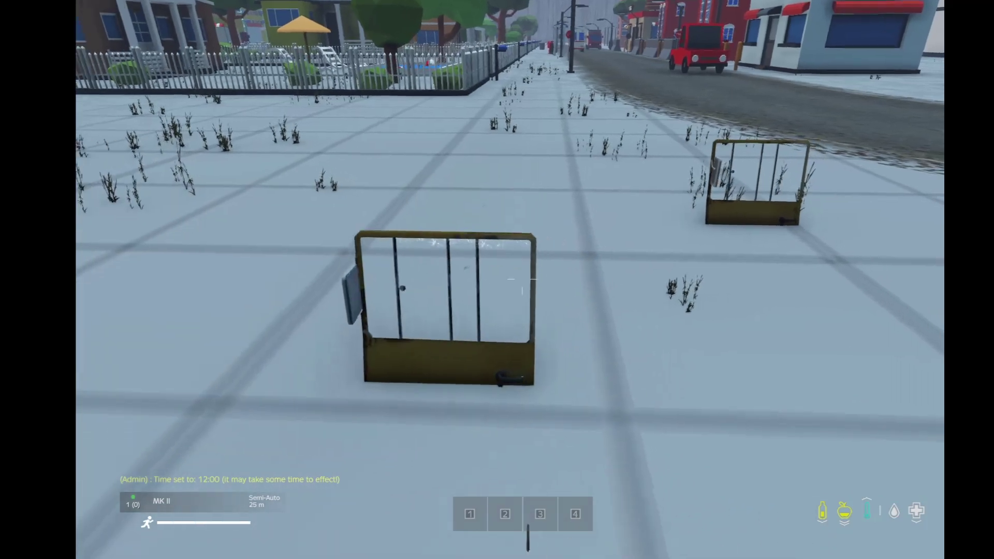
right_click(522, 280)
click(522, 279)
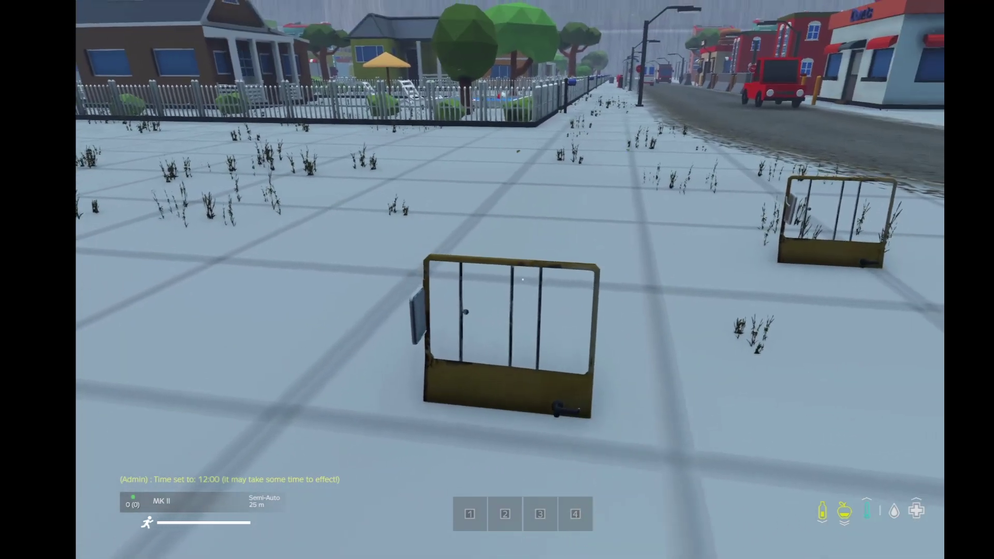
key(r)
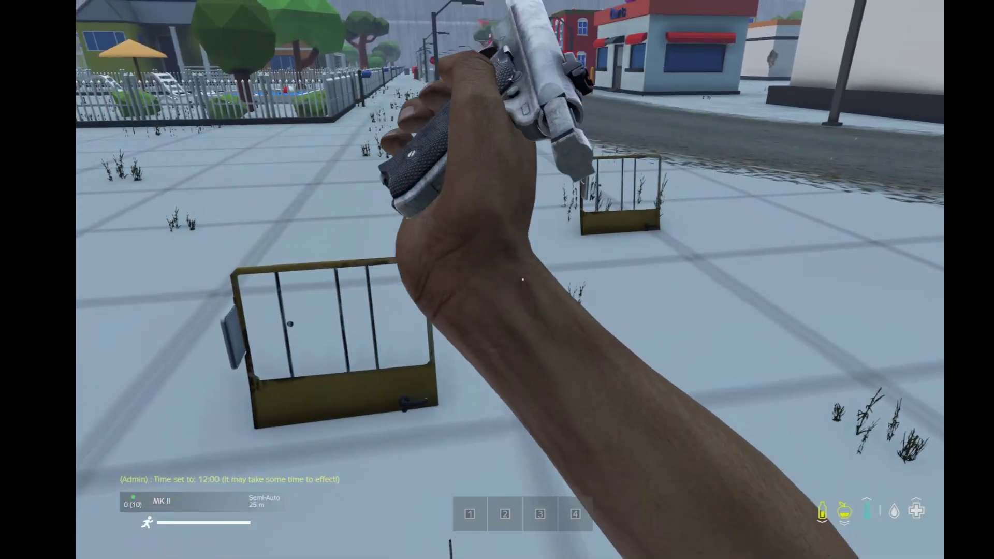
Walk up to the other spawned door and fire the whole MK II magazine at its window.
key(w)
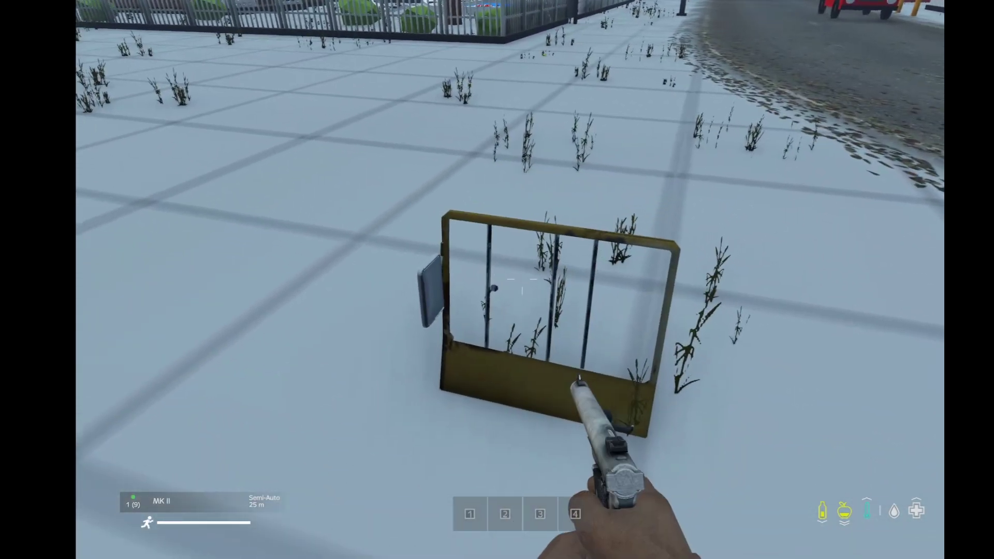
click(521, 282)
click(522, 282)
click(521, 282)
click(522, 282)
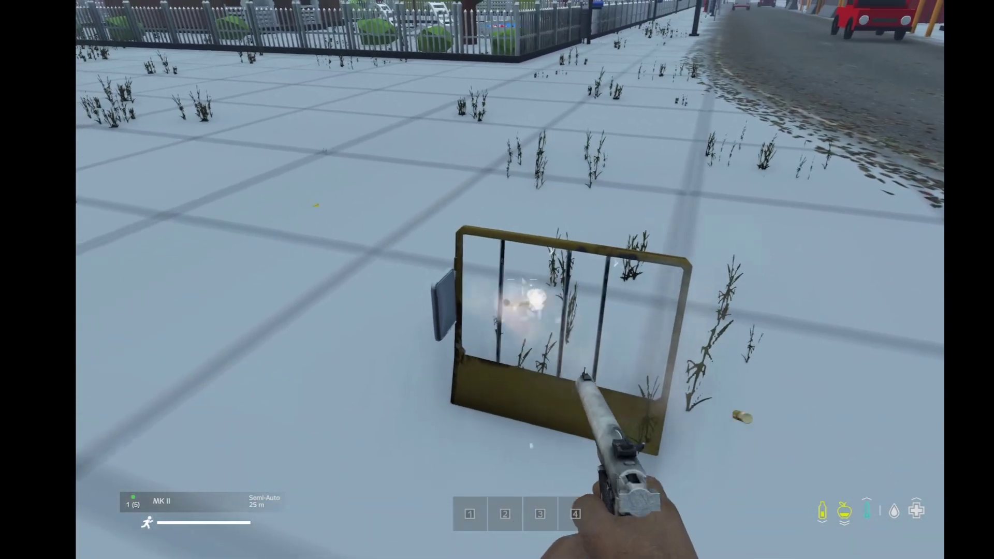
click(522, 282)
click(522, 282)
click(521, 282)
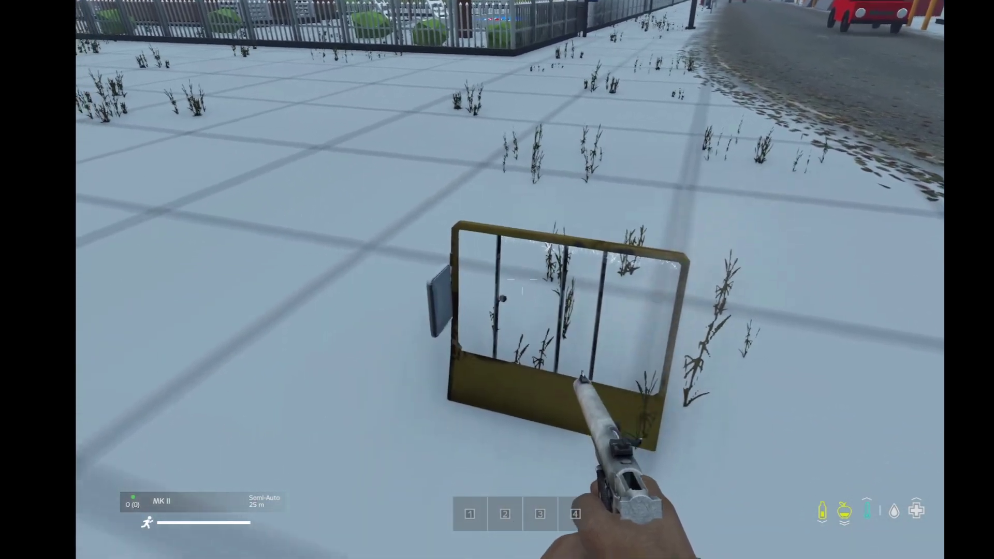
Exit the game session and quit DayZ to the desktop.
key(Escape)
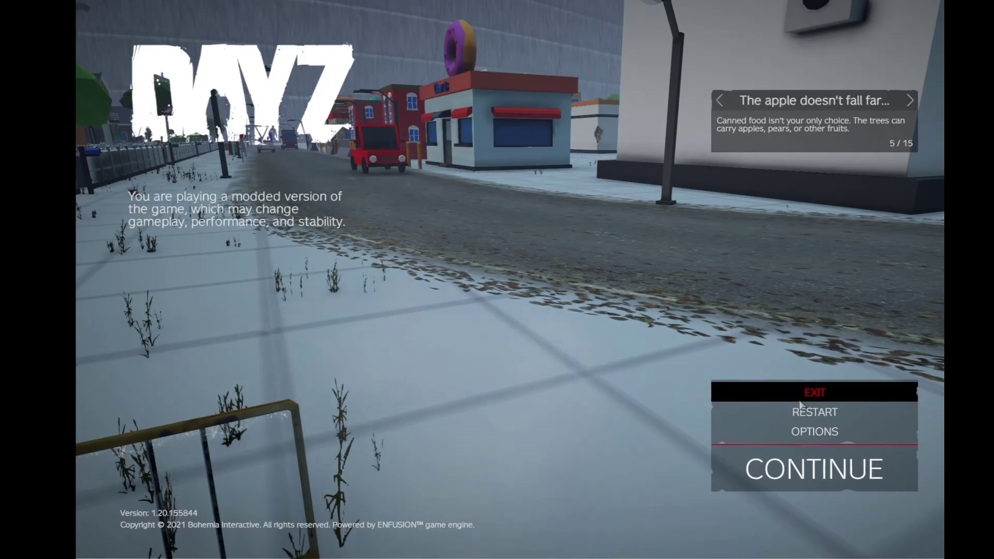
click(746, 393)
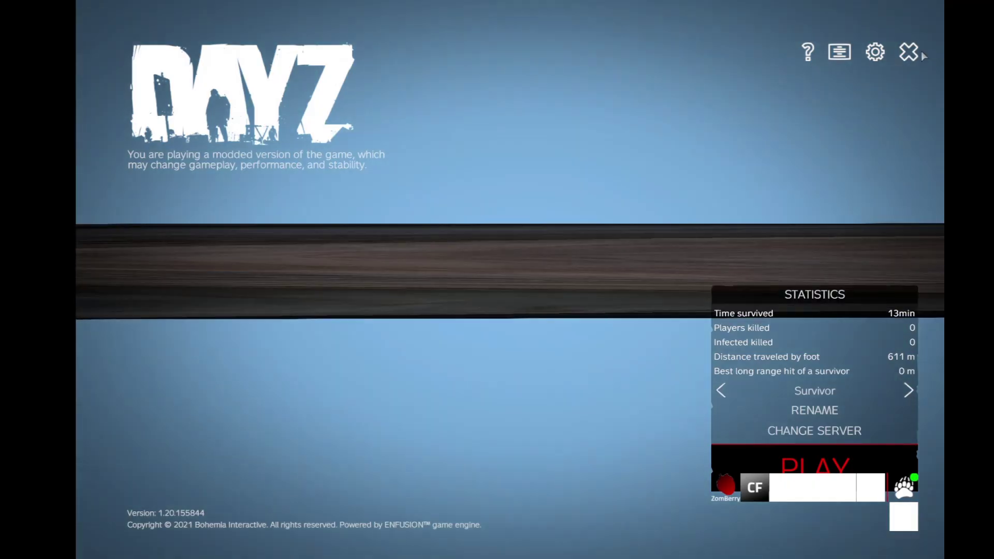
click(908, 52)
click(483, 309)
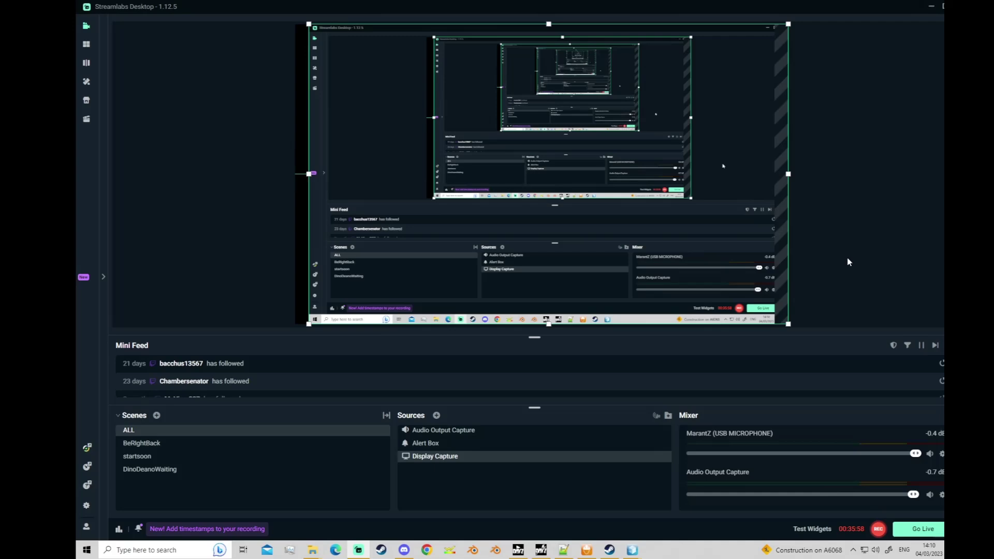
Switch to the UV Editor window, examine the door model's UV layout and minimize the window.
click(848, 261)
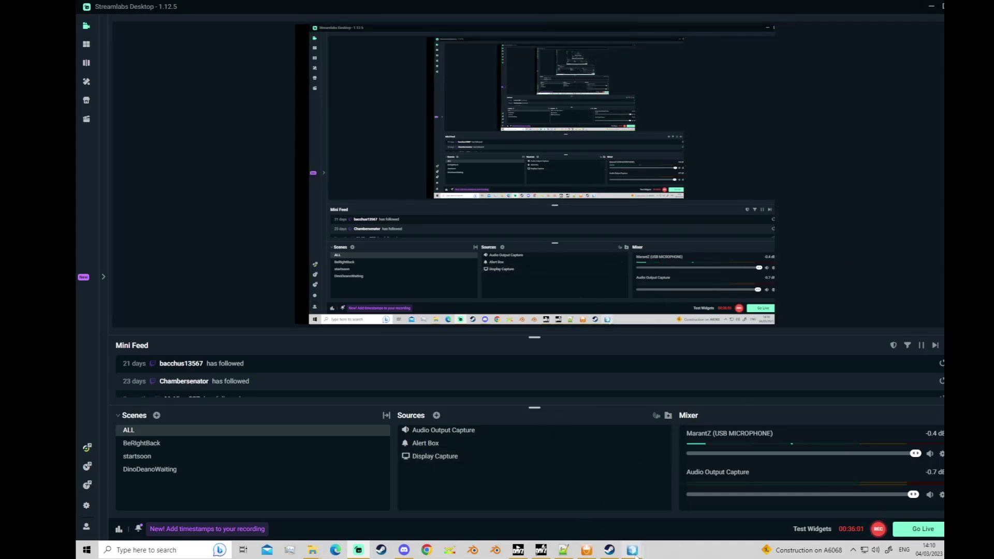
mouse_move(633, 547)
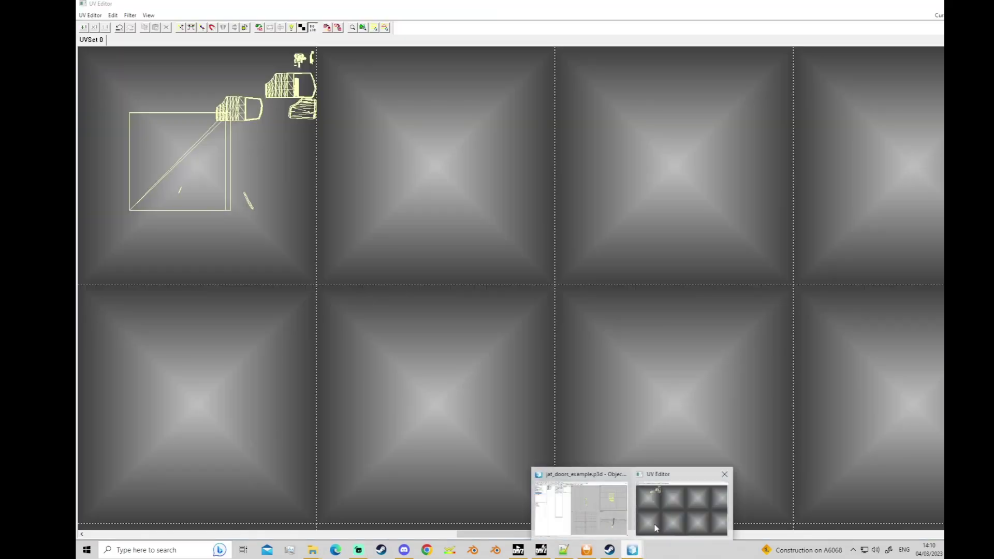
click(656, 527)
scroll(466, 331, down, 3)
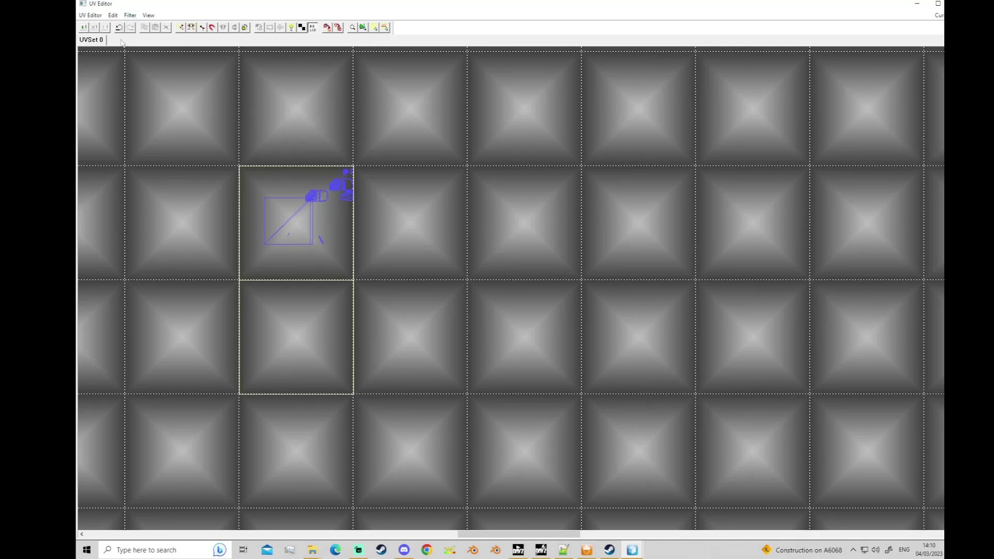
click(917, 4)
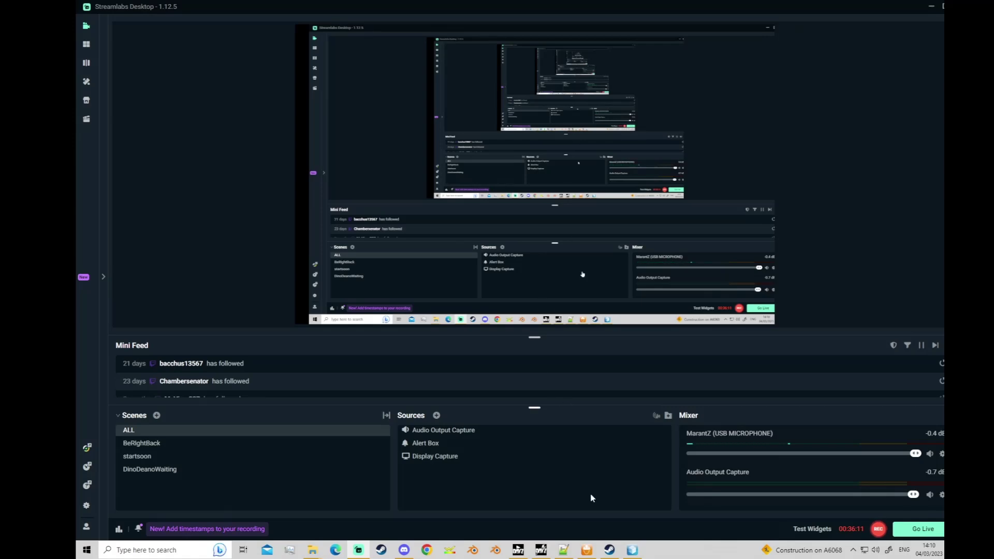
In jat_doors_example.p3d in Object Builder, activate the 0.000 LOD, select the dmgzone_window faces and bring up the UV Editor.
click(631, 550)
click(500, 236)
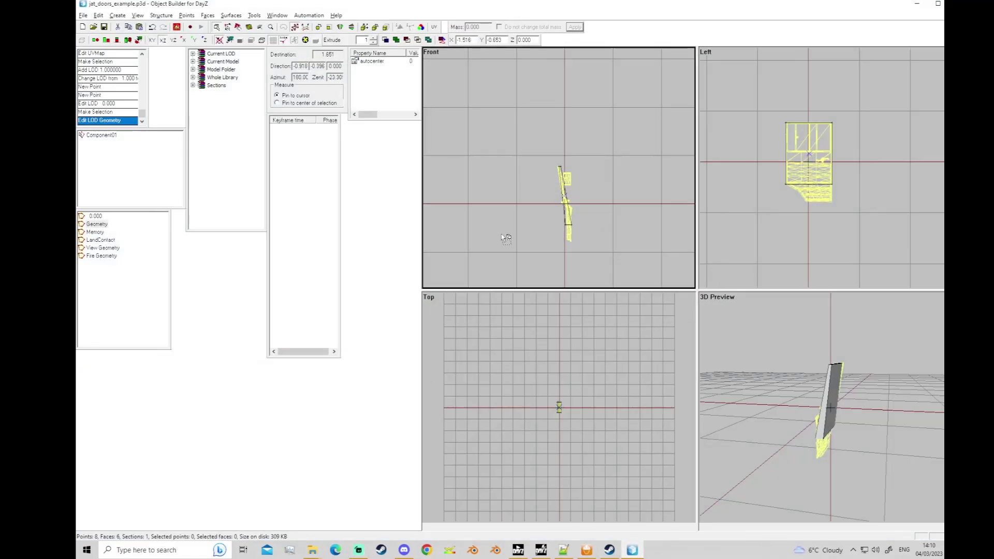
click(94, 216)
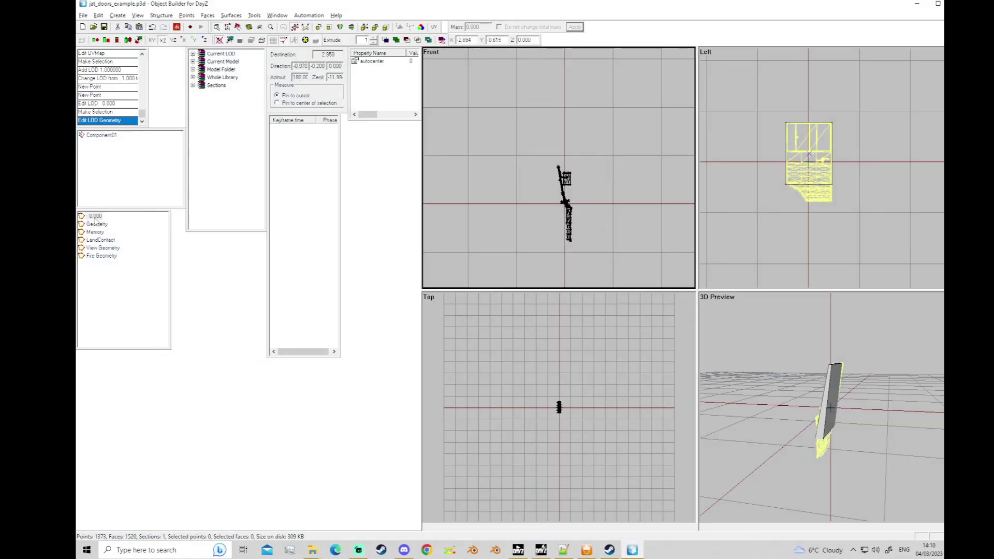
scroll(759, 139, up, 5)
click(710, 136)
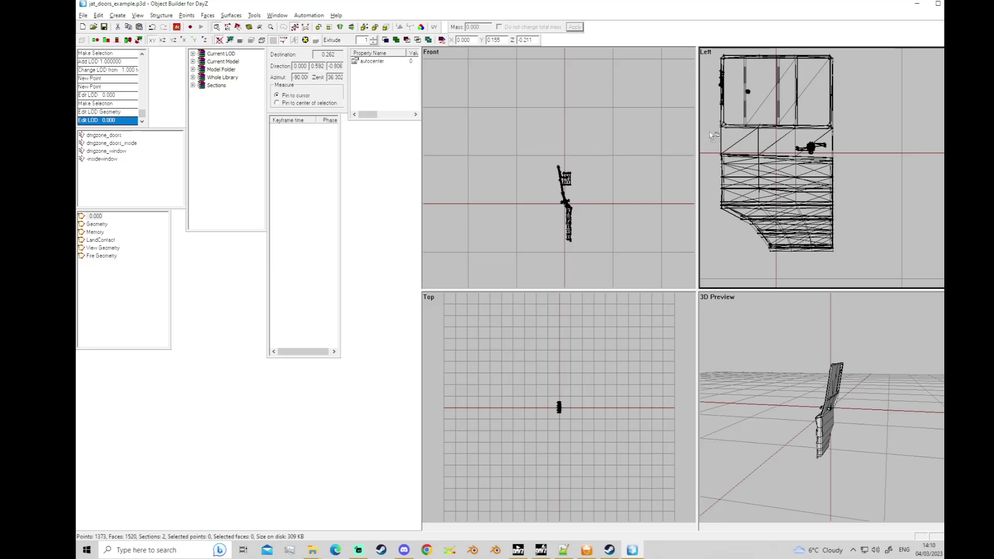
click(110, 151)
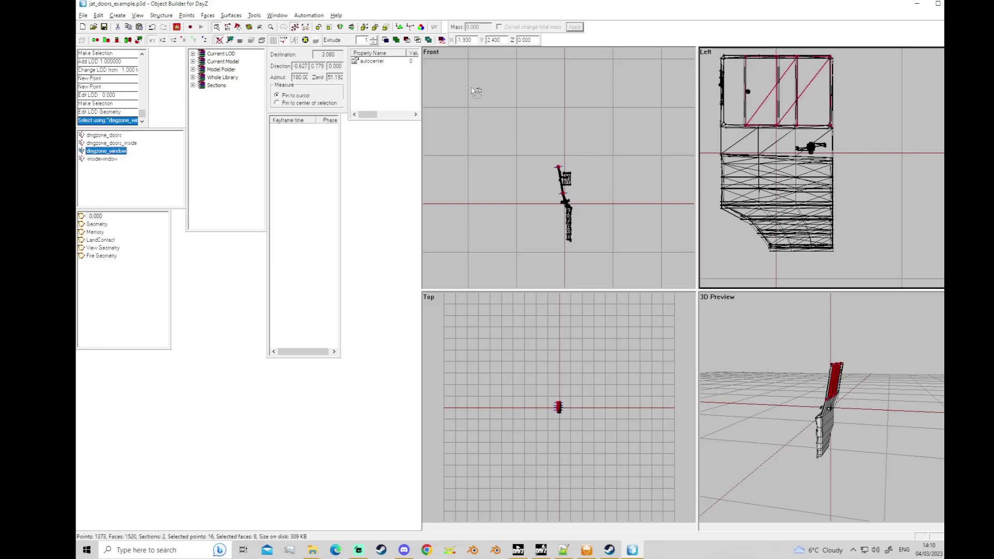
click(433, 28)
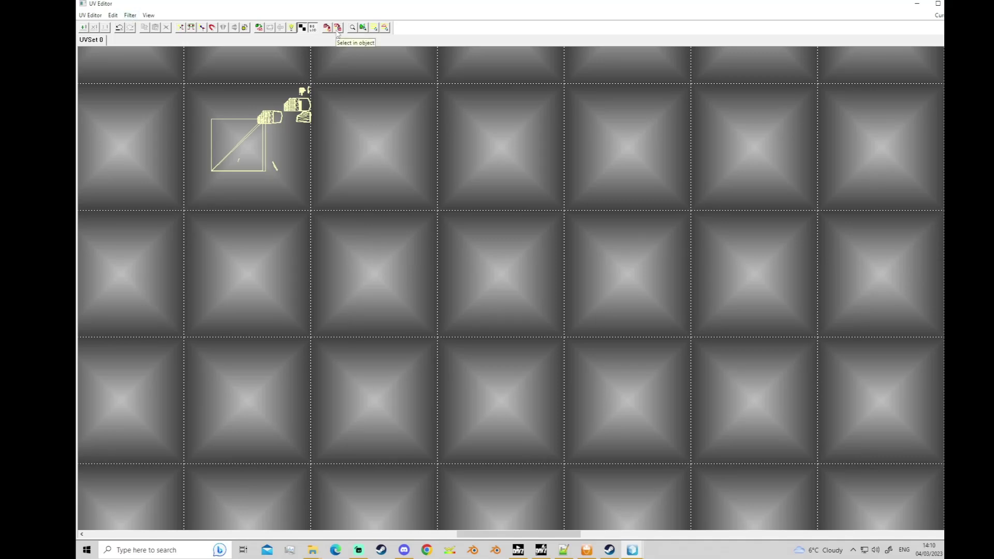
Examine the door model's UV layout in the UV Editor, close it and return to the model views.
scroll(315, 117, up, 4)
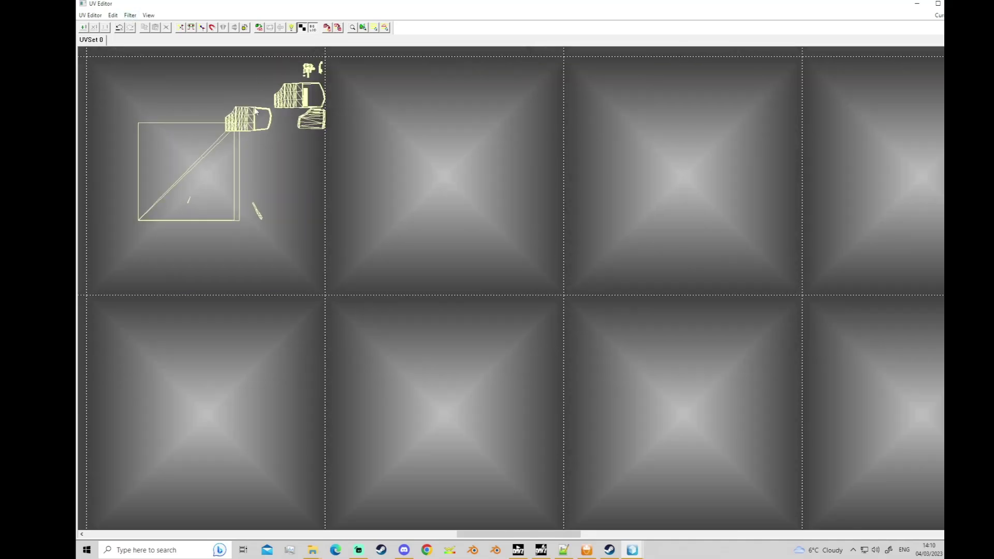
scroll(256, 111, up, 3)
scroll(250, 96, down, 3)
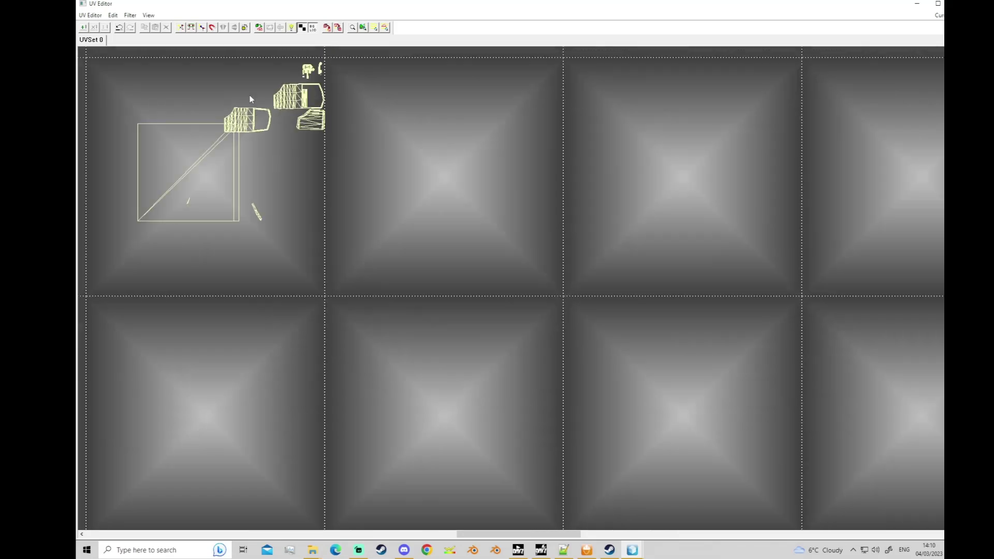
click(958, 4)
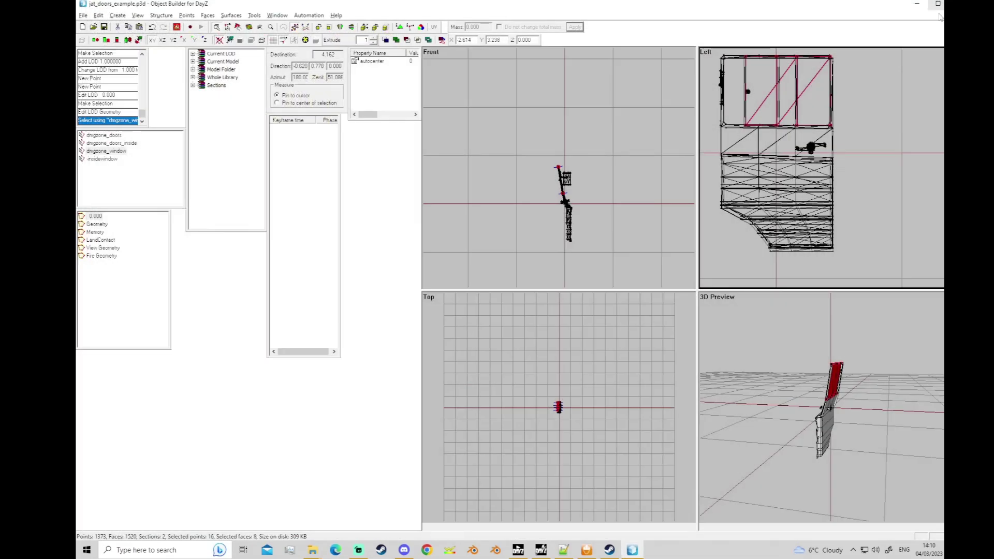
scroll(692, 179, down, 2)
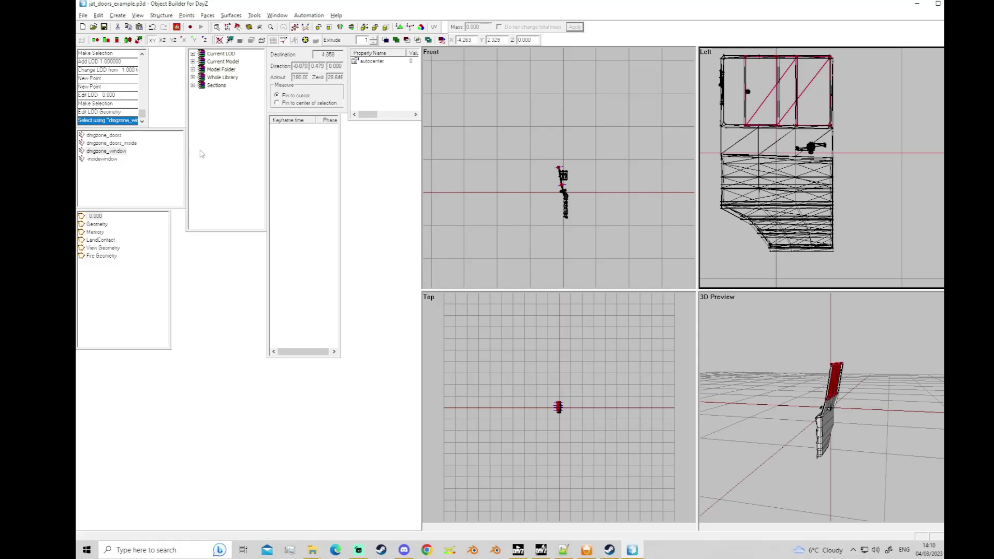
click(515, 161)
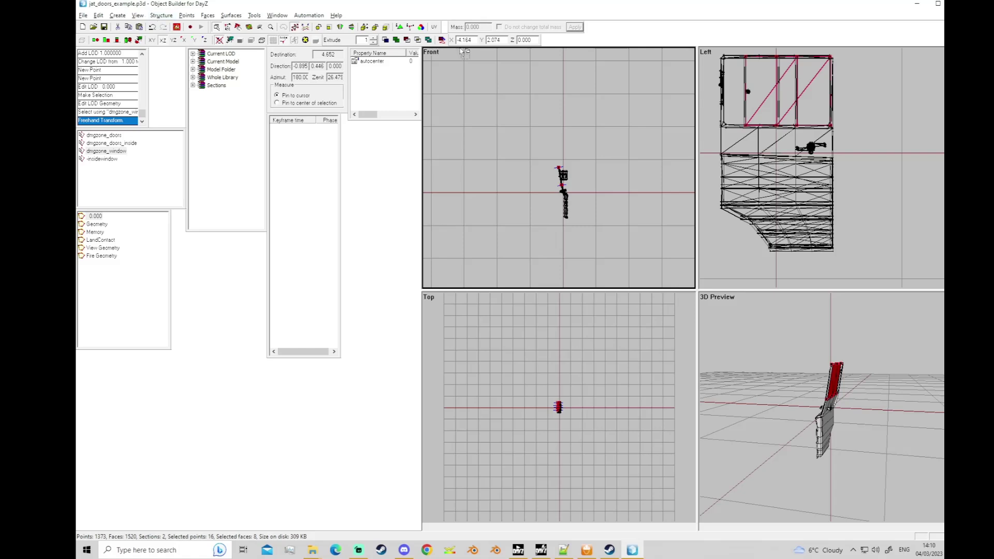
Reopen the UV Editor and filter the displayed UVs by the material glass_i.rvmat.
click(438, 27)
scroll(381, 151, down, 3)
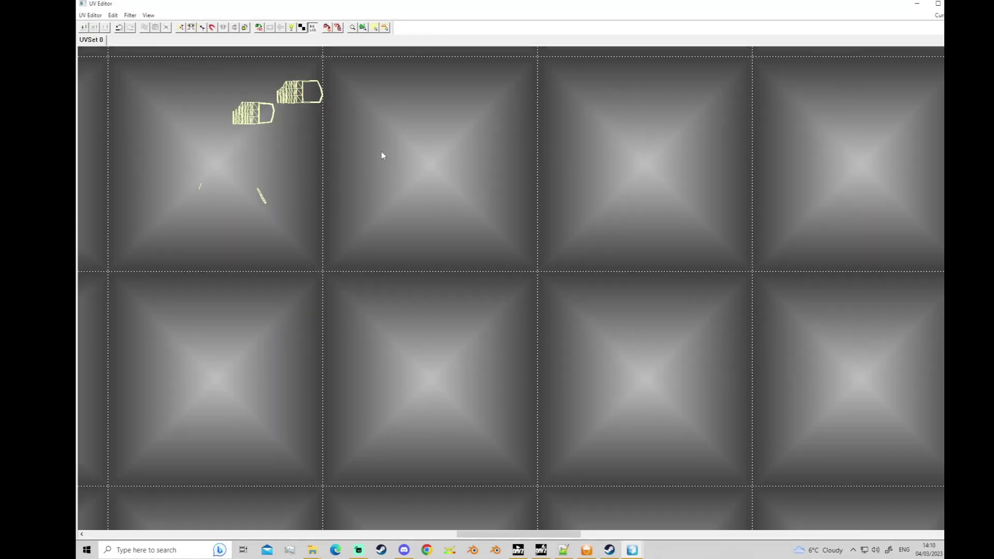
click(130, 15)
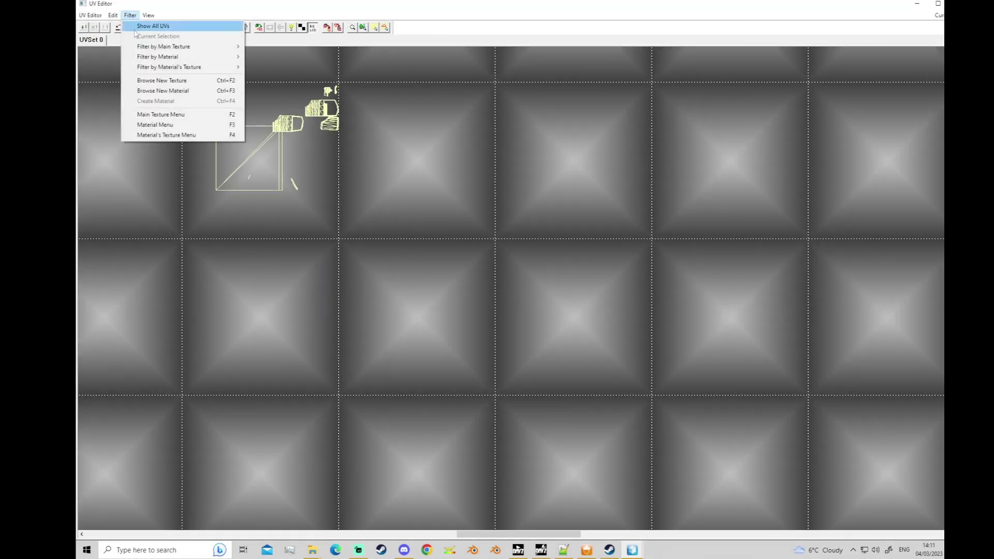
mouse_move(146, 58)
click(282, 58)
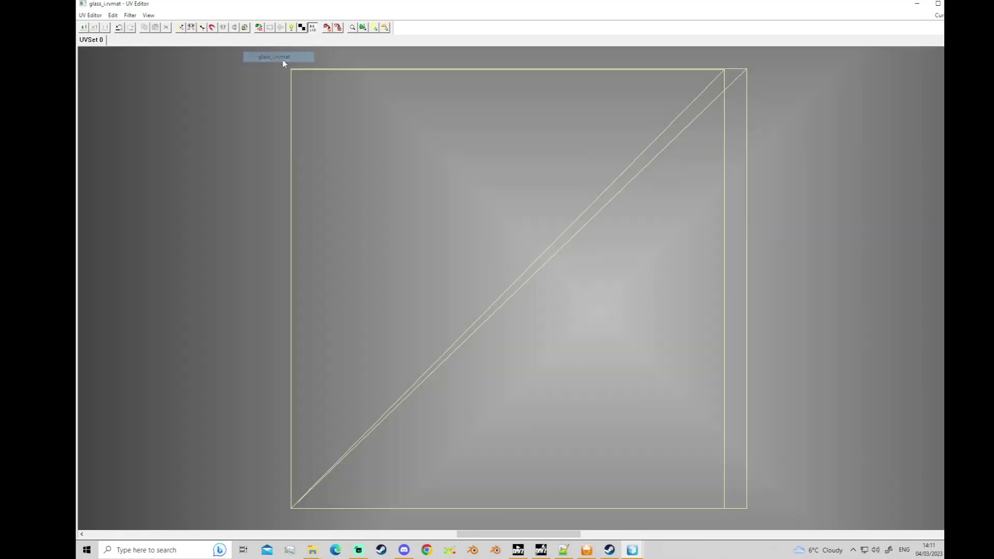
scroll(276, 129, down, 3)
scroll(270, 132, down, 4)
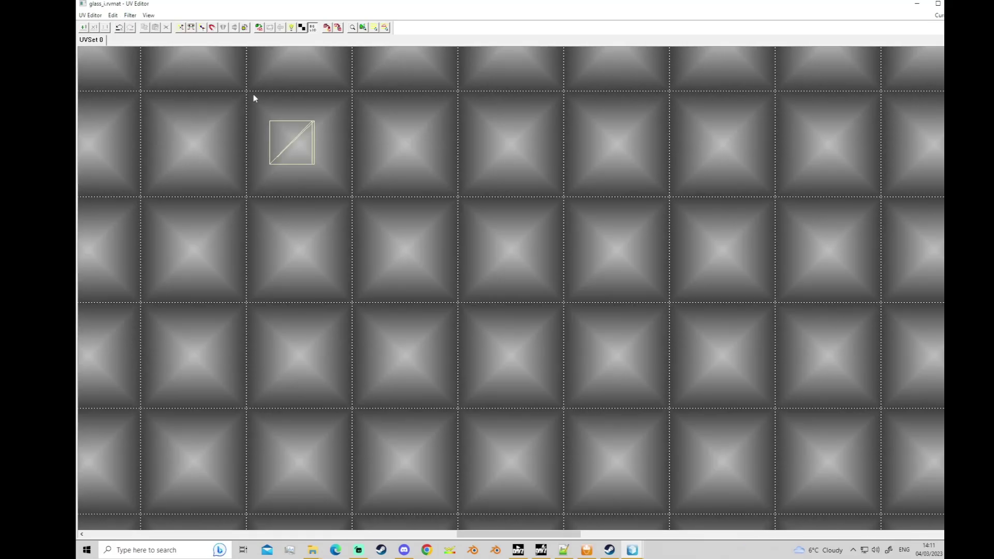
Select all the glass UVs and scale them from their opposite corners to fill one whole UV tile.
drag(252, 94, 383, 206)
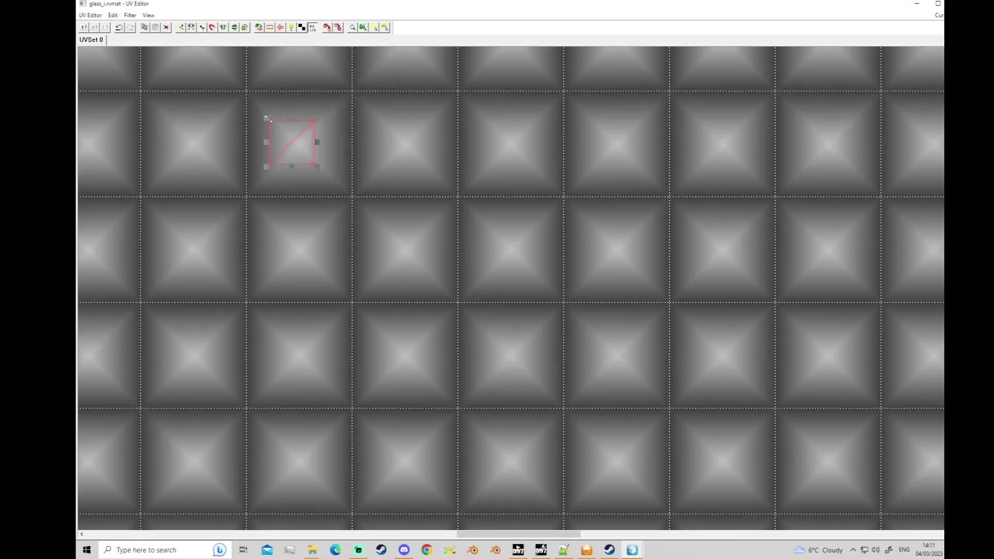
drag(267, 119, 246, 91)
click(308, 156)
drag(359, 199, 361, 201)
drag(315, 166, 352, 196)
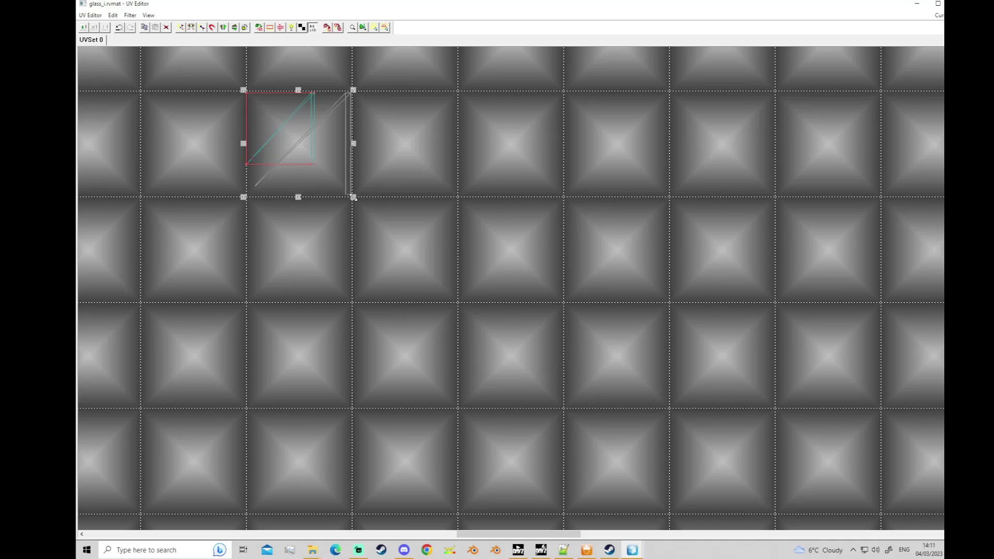
click(383, 158)
Copy the enlarged glass UVs, add a second UV set and paste them into UVSet 1.
drag(222, 86, 377, 210)
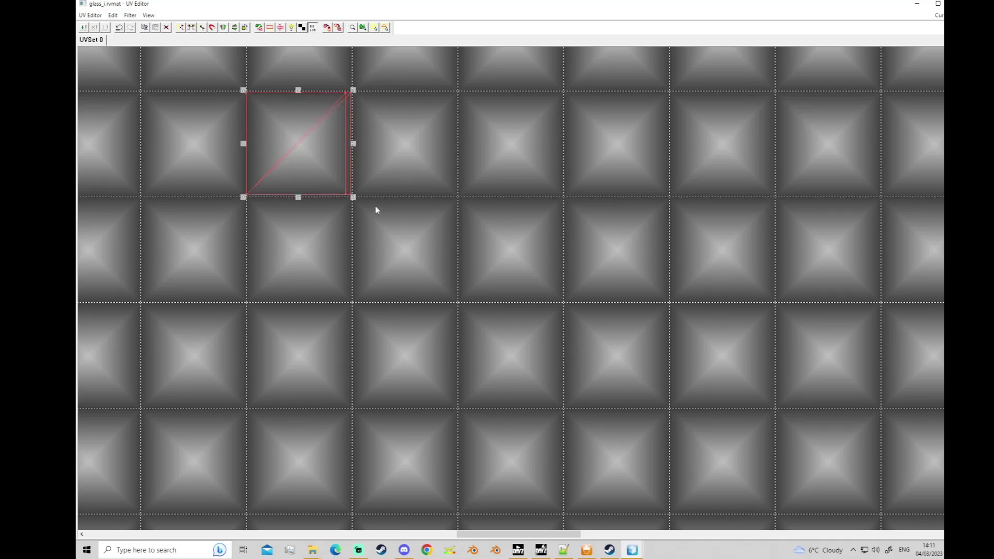
click(91, 15)
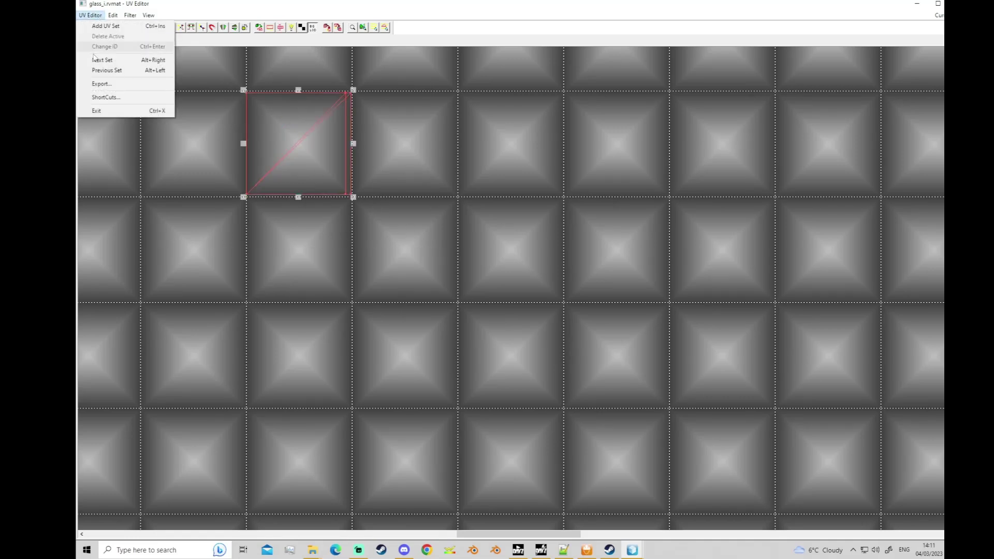
click(105, 26)
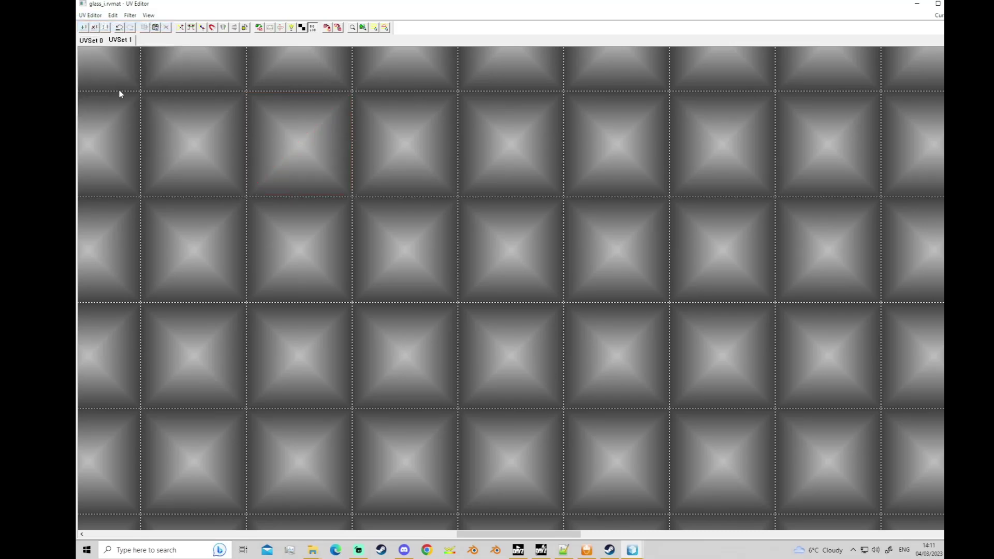
key(ctrl+v)
click(222, 136)
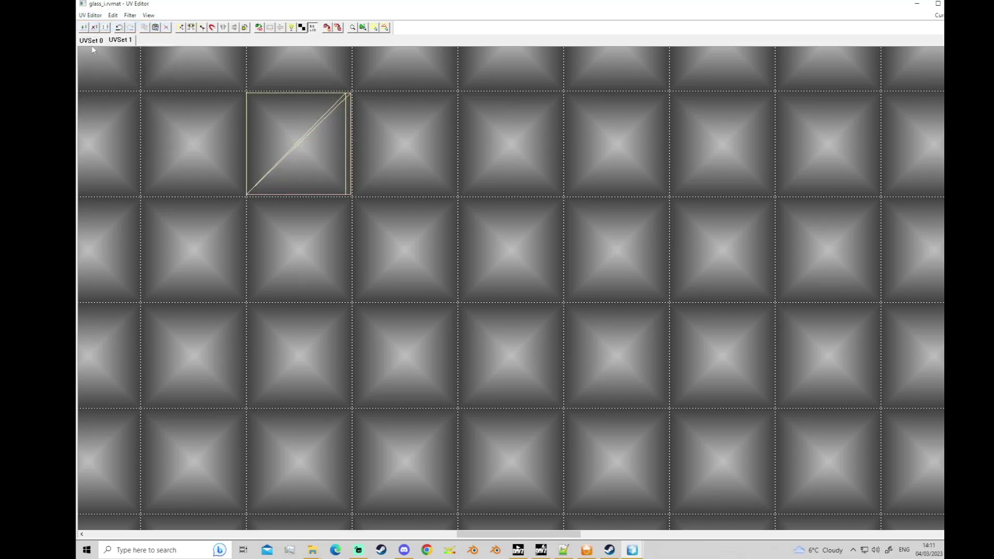
scroll(269, 138, down, 3)
scroll(290, 126, up, 4)
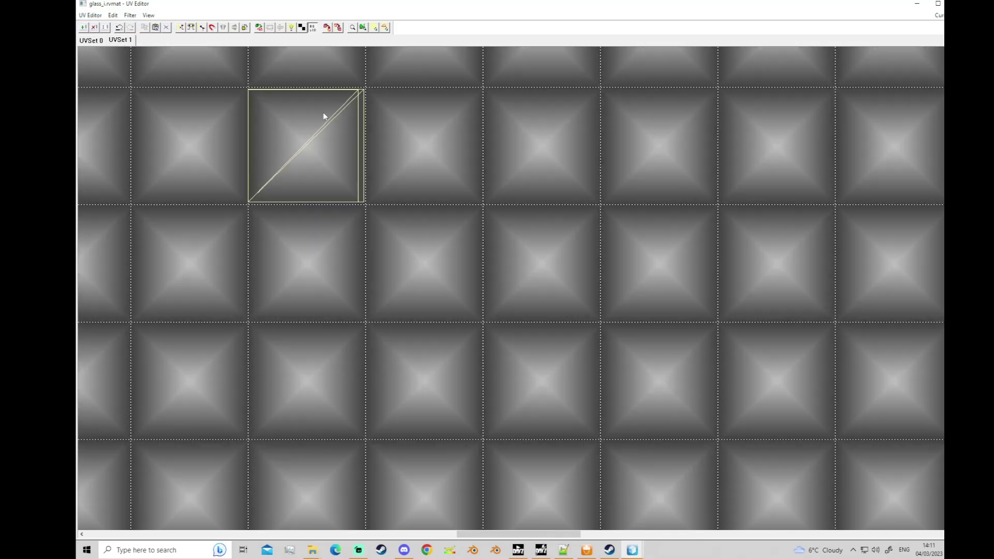
Close the UV Editor, save jat_doors_example.p3d and clear the window face selection.
click(958, 4)
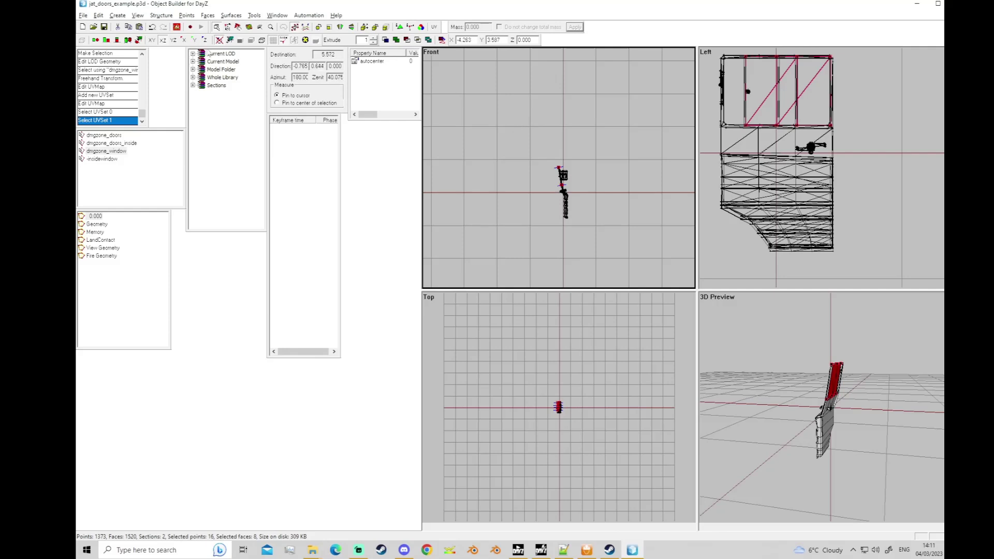
click(103, 27)
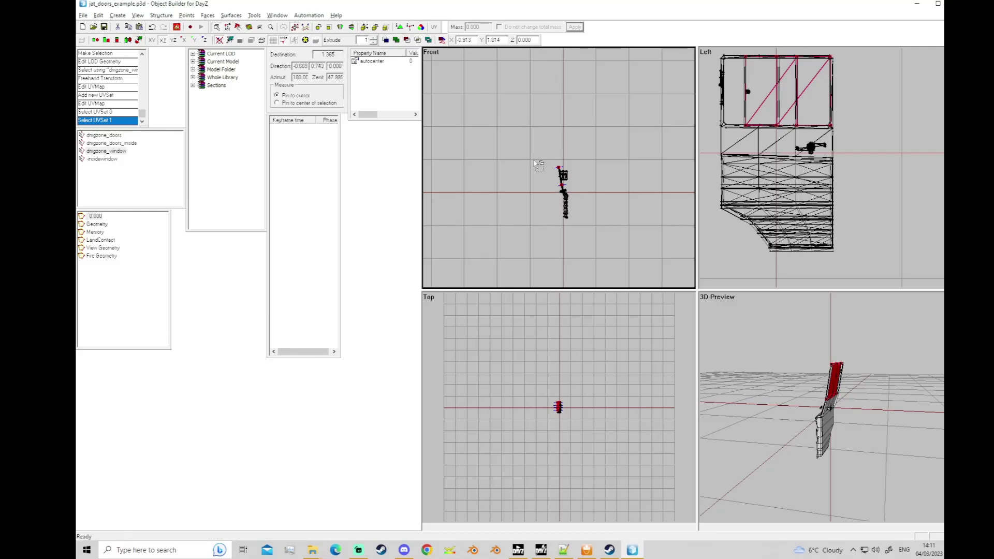
scroll(578, 202, up, 6)
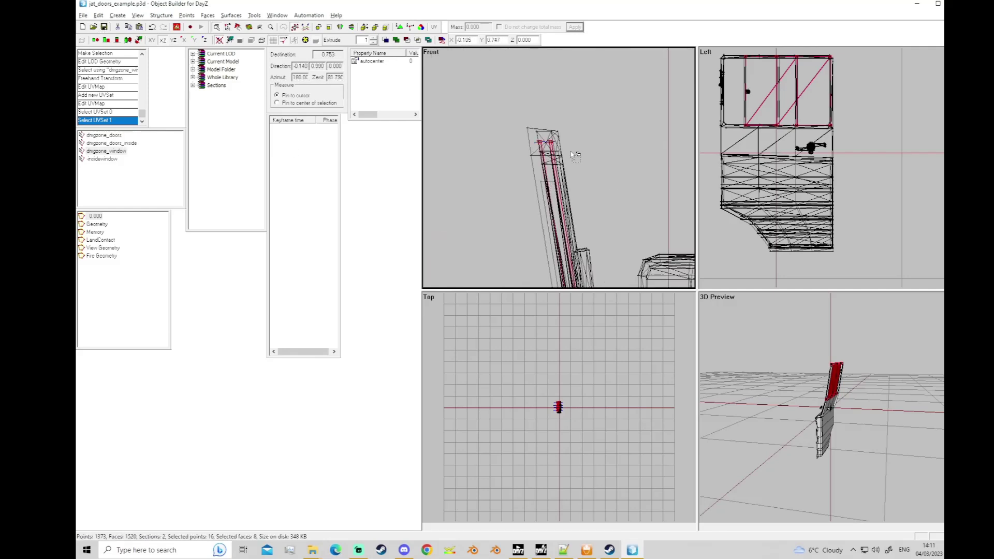
click(633, 101)
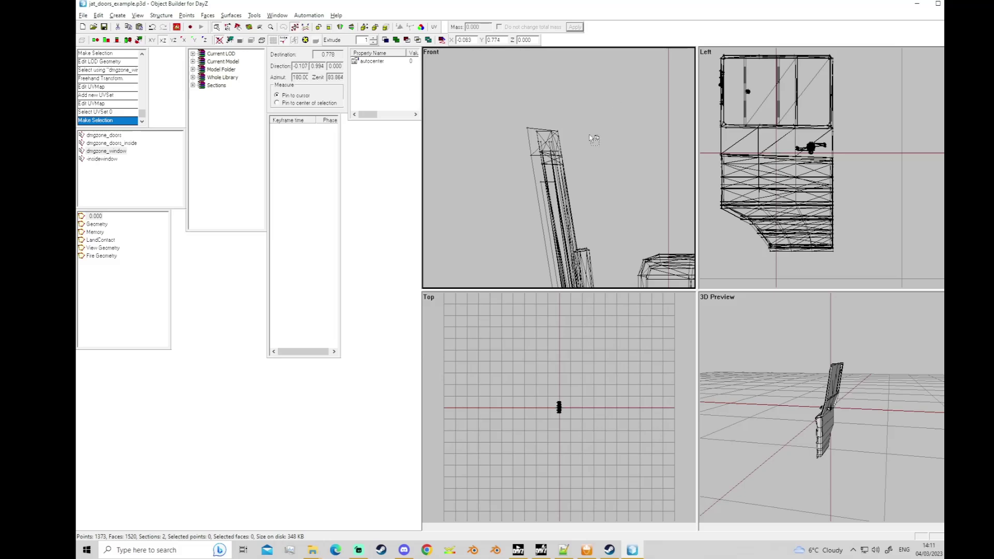
Launch the Buldozer preview, move up close to the door's window glass and switch back to Object Builder.
click(178, 30)
click(194, 32)
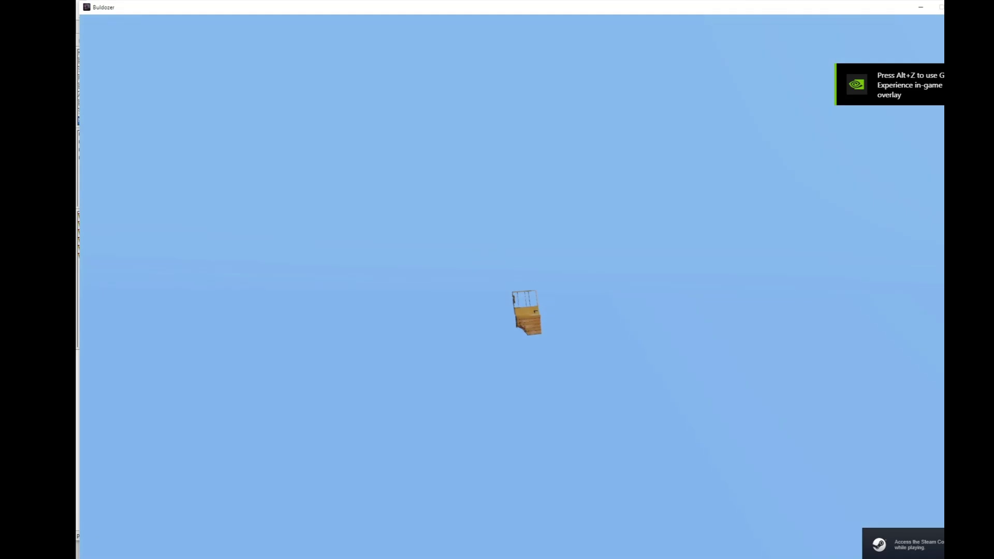
key(w)
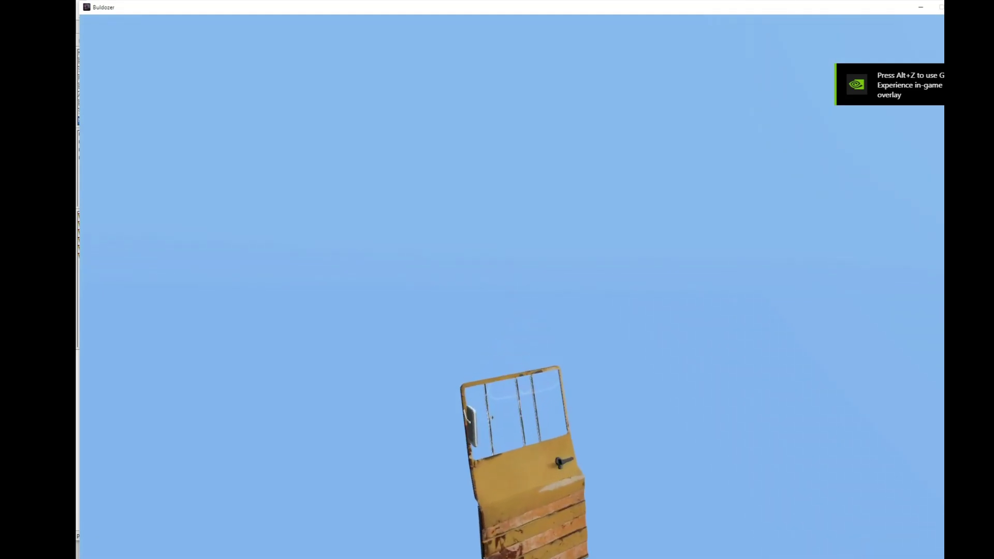
key(w)
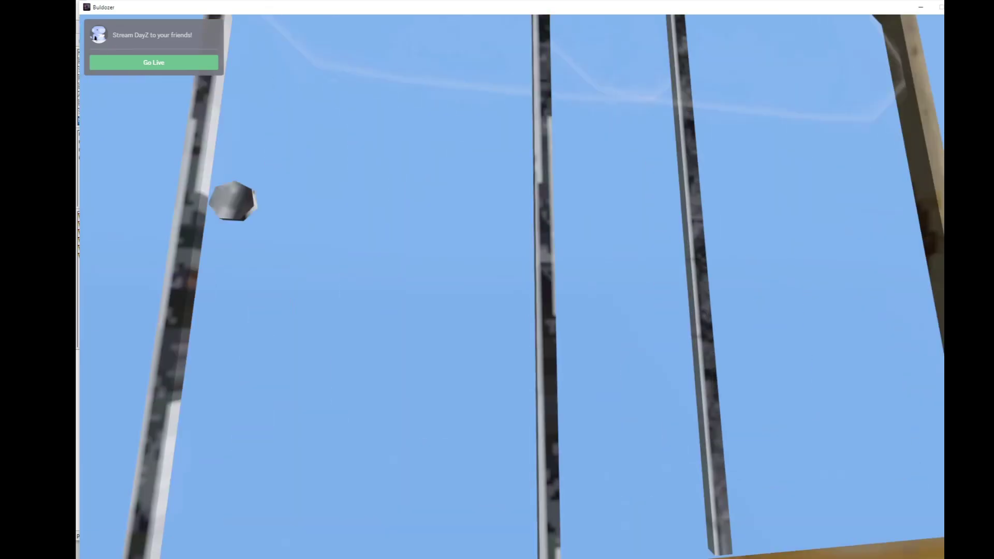
key(alt+Tab)
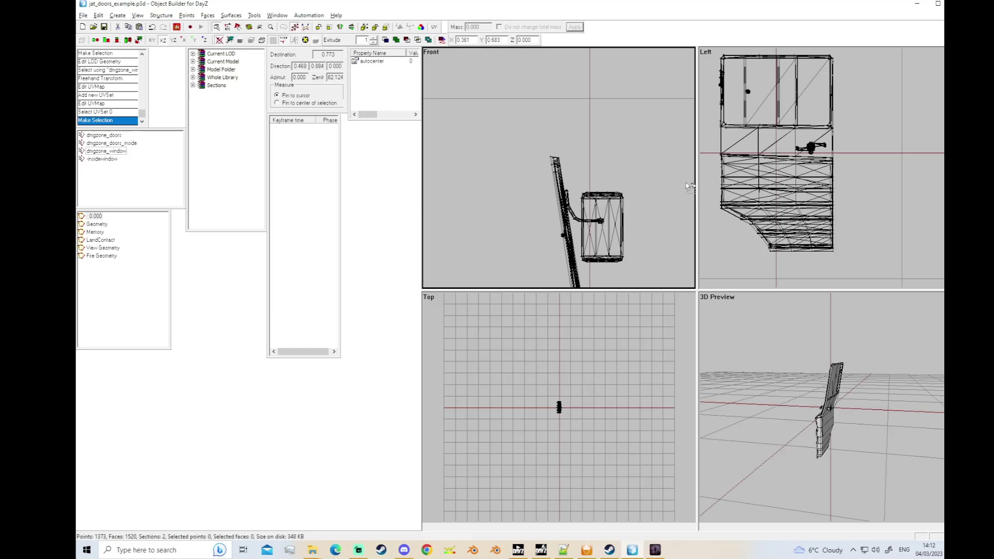
scroll(753, 148, down, 1)
scroll(528, 167, down, 2)
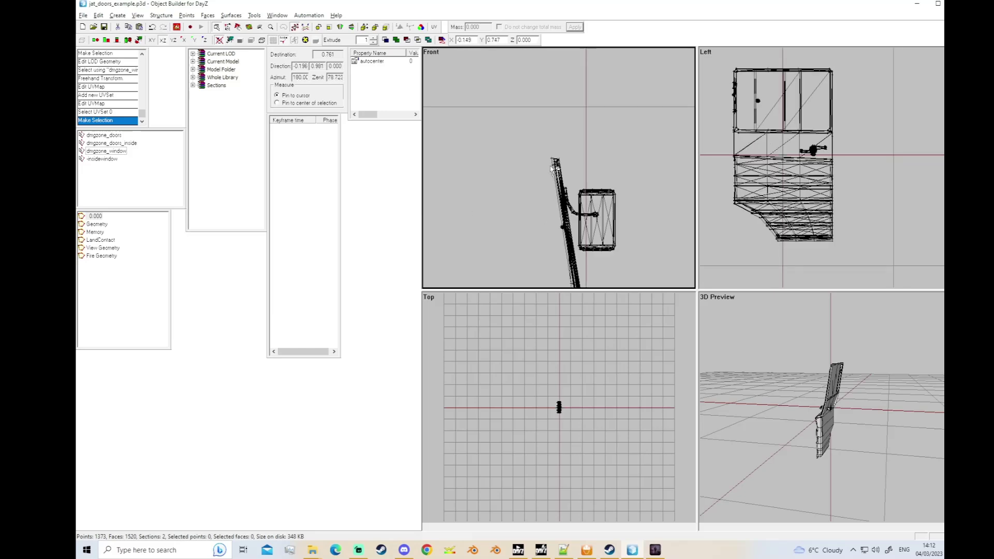
View glass_01_ca.paa from the tute_truck data folder in Texture Viewer, close it and minimize File Explorer.
click(321, 548)
click(261, 505)
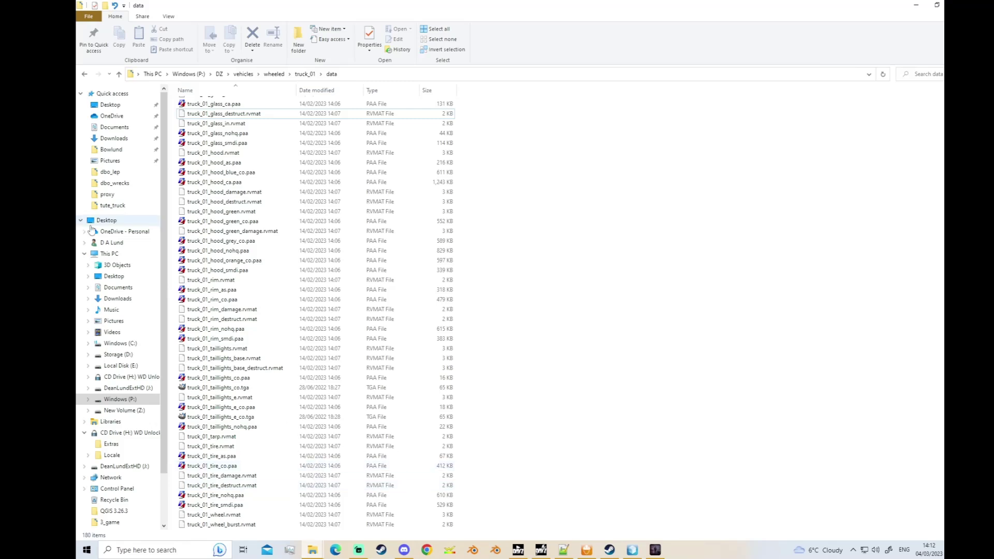
click(112, 206)
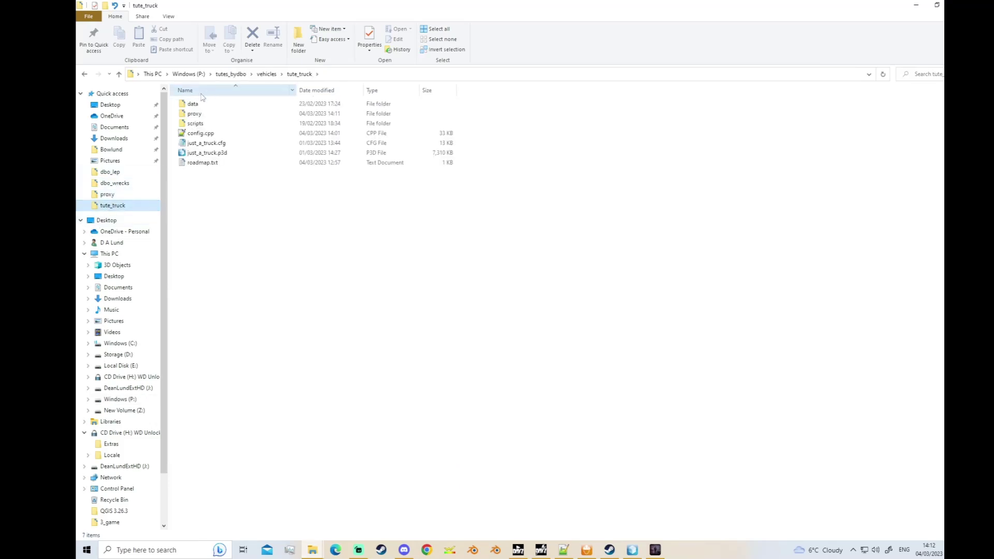
double_click(197, 105)
double_click(198, 105)
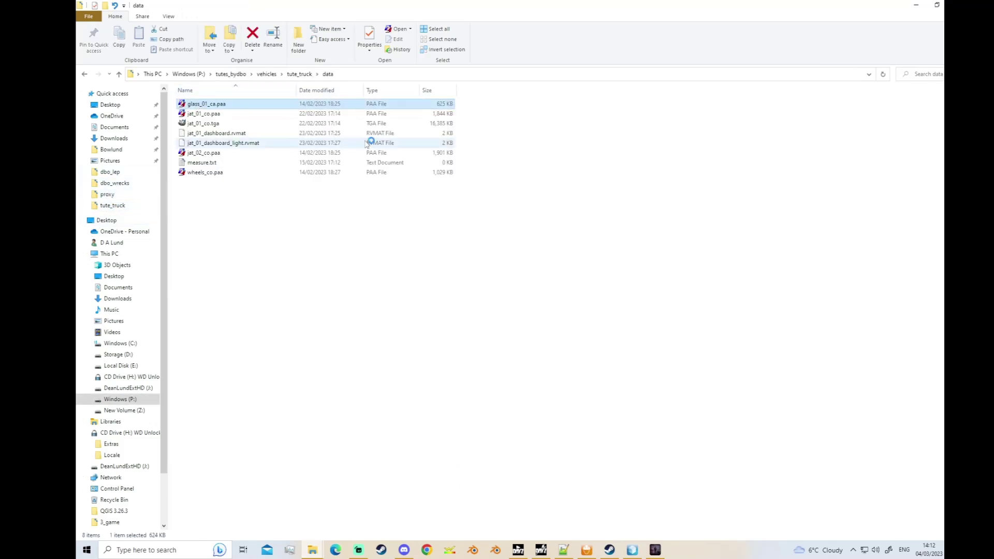
scroll(249, 169, up, 1)
scroll(258, 197, down, 2)
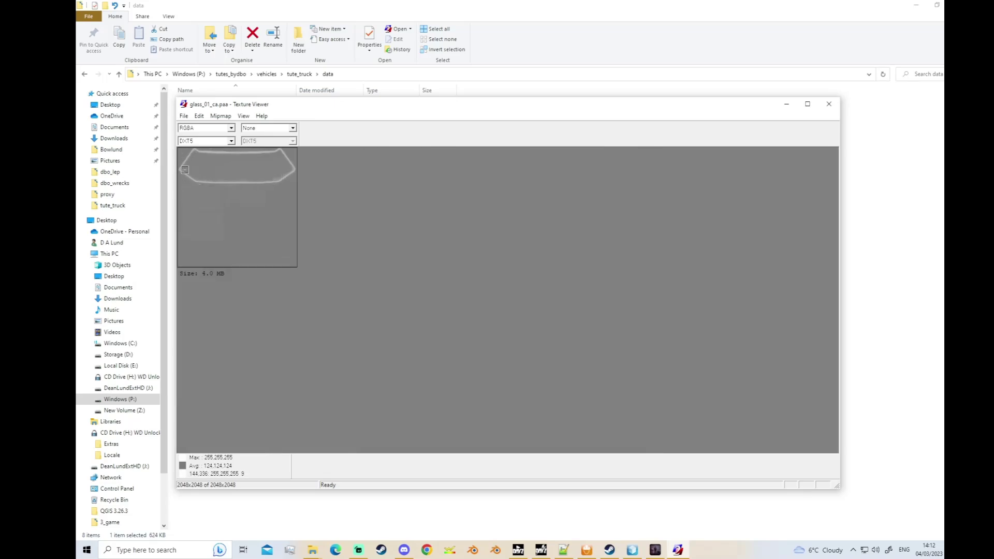
click(828, 104)
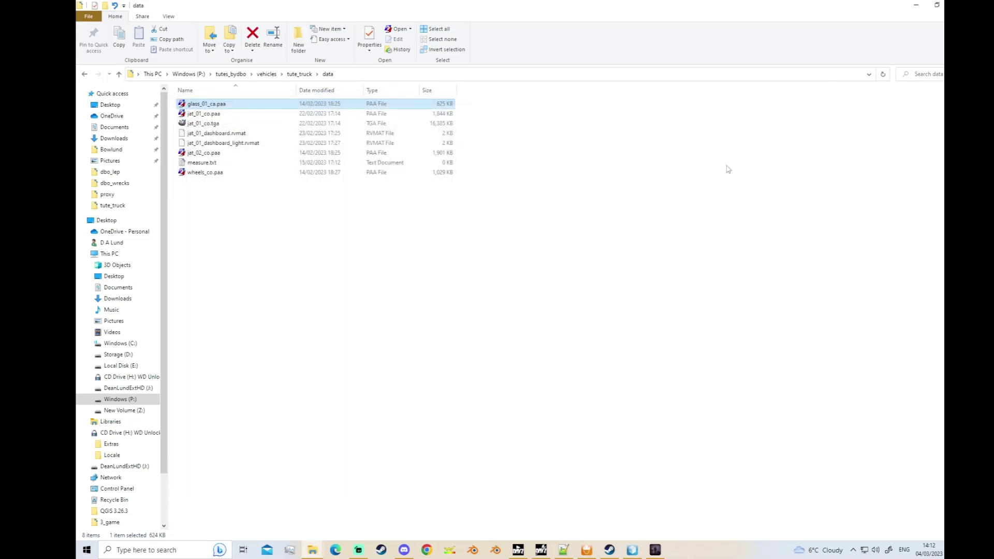
click(915, 5)
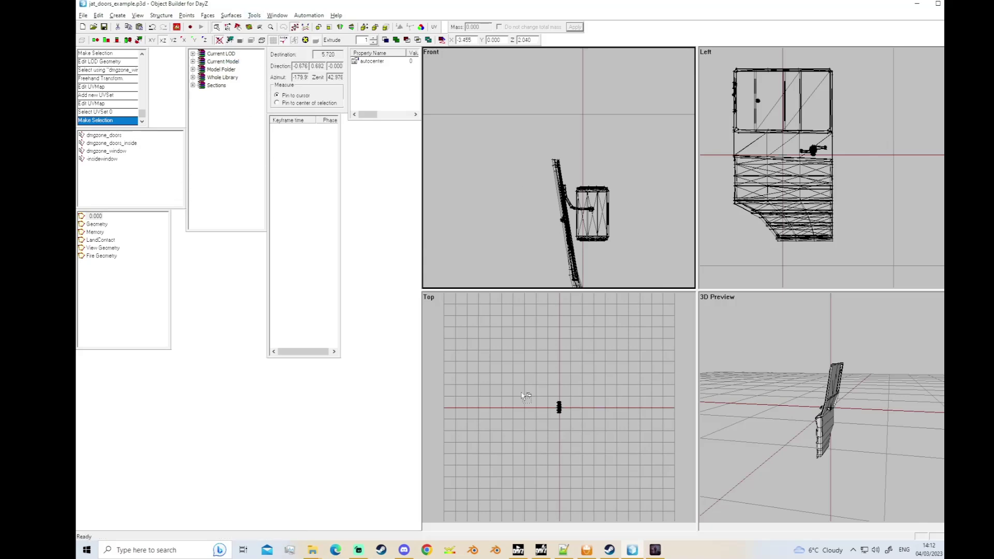
Open glass_01_ca.paa from the data folder in Texture Viewer, save a copy as glass_01_ca.tga and close the viewer.
click(312, 550)
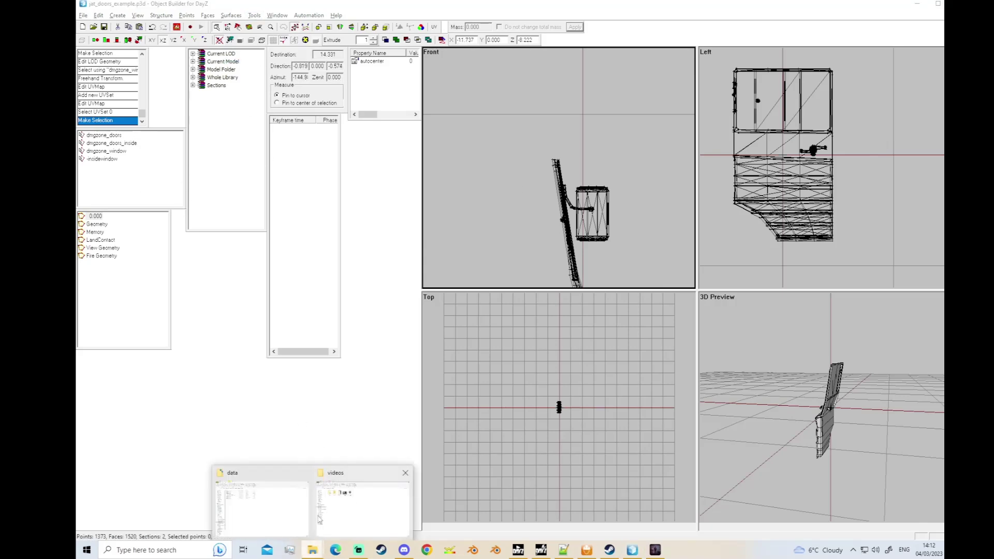
click(298, 515)
double_click(206, 103)
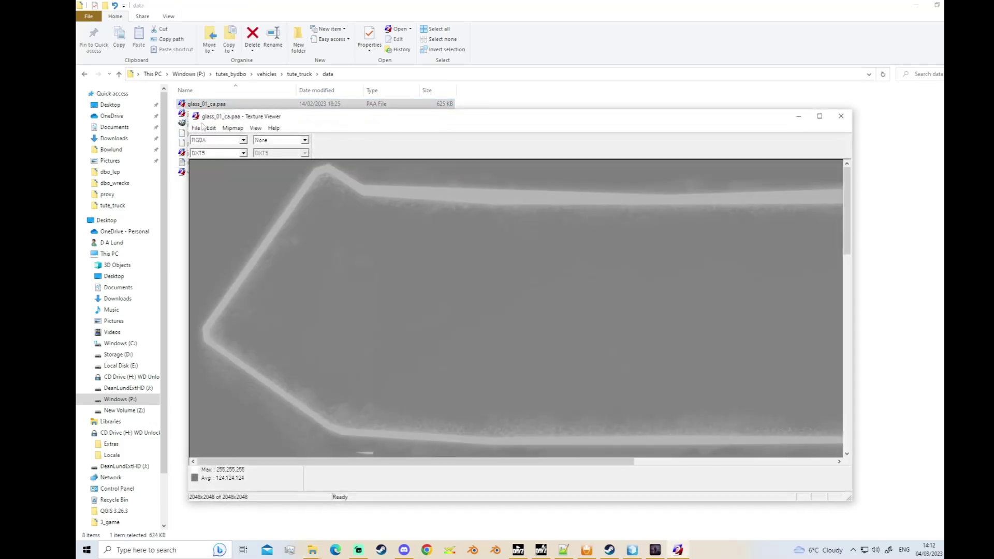
click(197, 127)
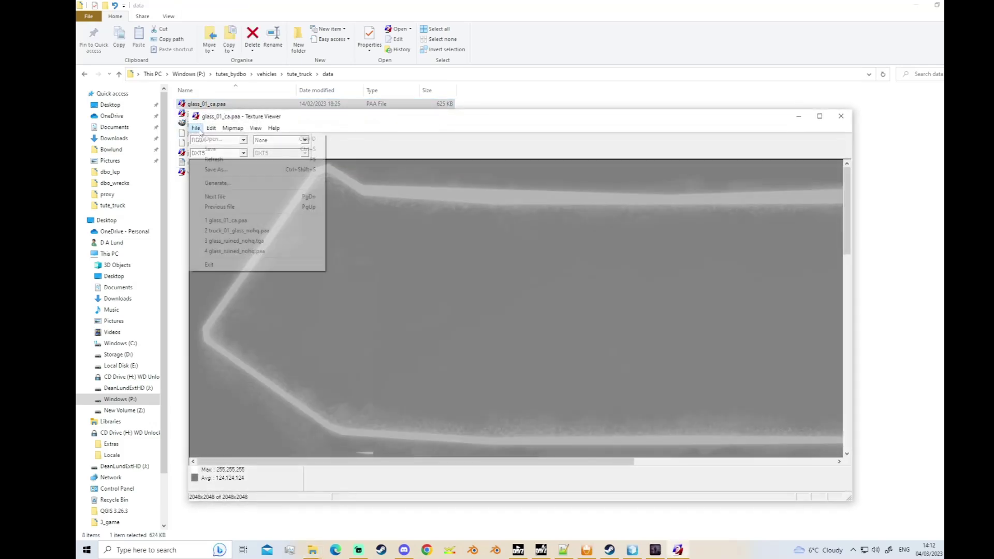
click(220, 171)
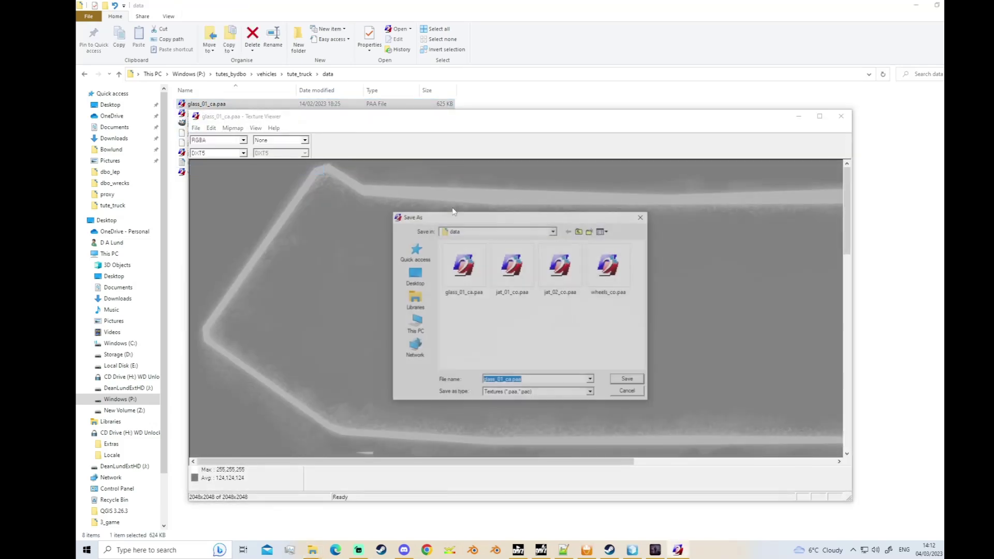
key(BackSpace)
key(BackSpace)
key(BackSpace)
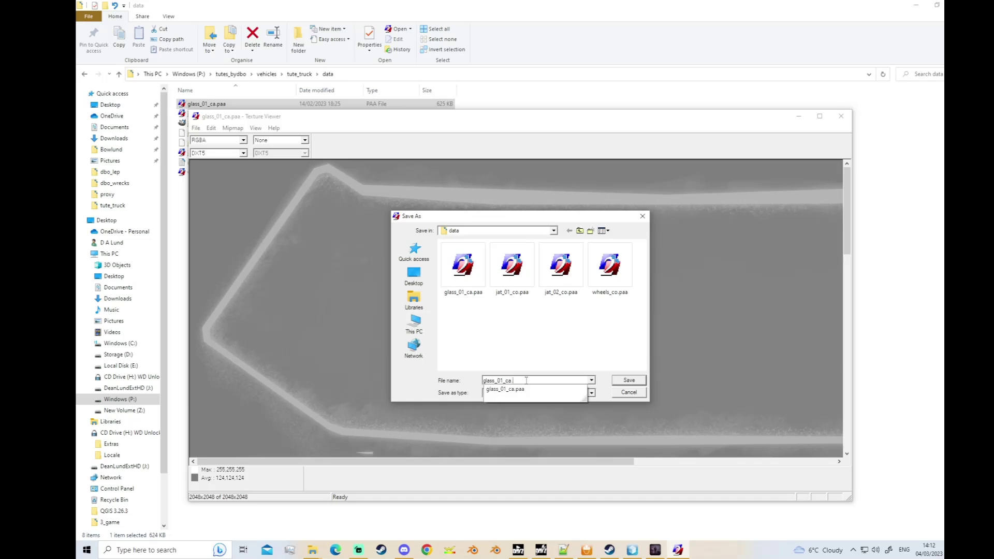
text(tga)
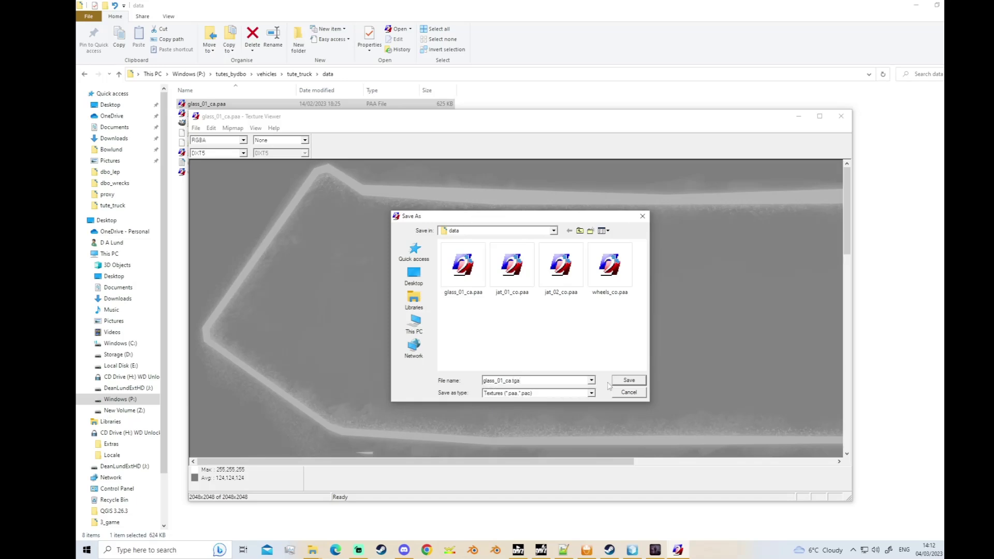
click(627, 381)
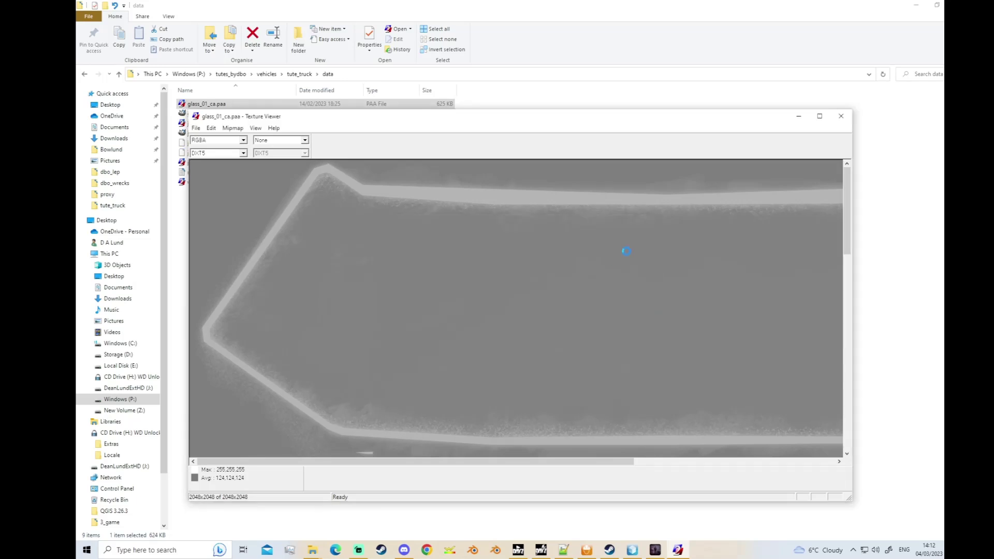
click(840, 116)
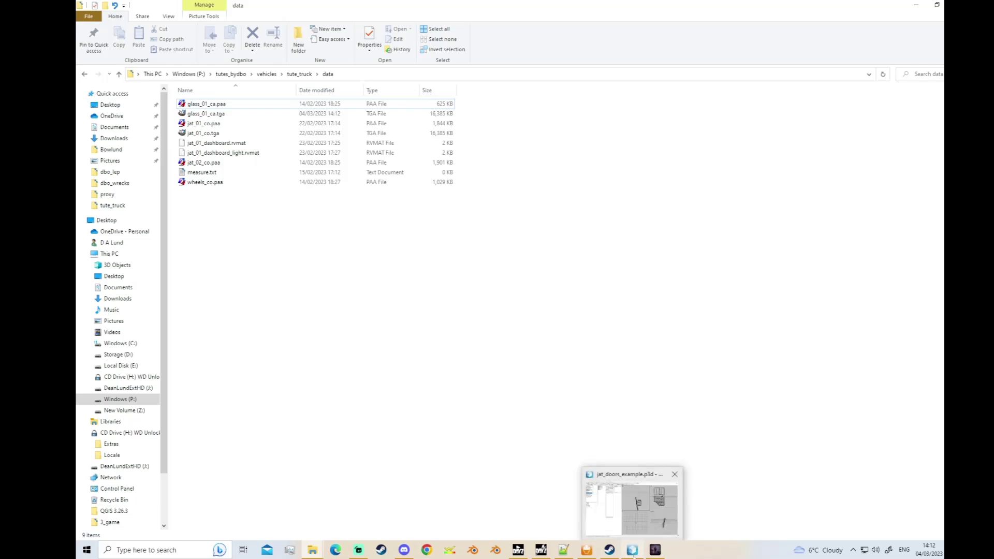
Open glass_01_ca.paa in Texture Viewer again, examine the whole glass layout and close the viewer.
click(632, 551)
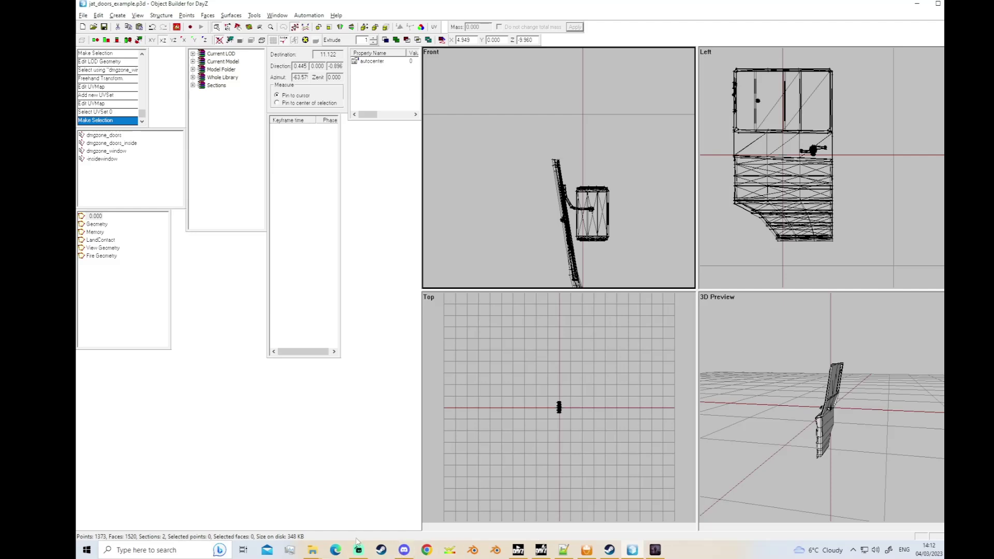
click(322, 553)
click(290, 527)
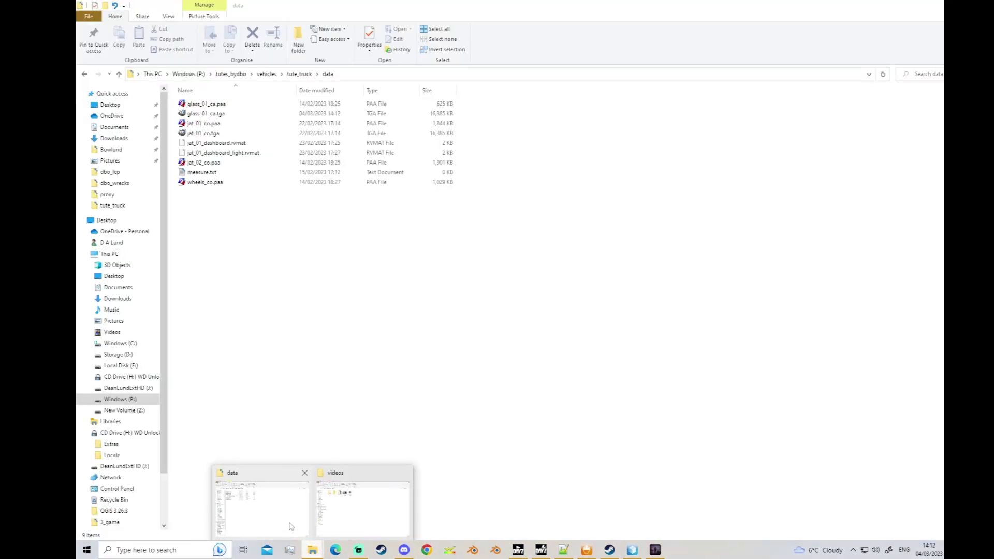
double_click(200, 105)
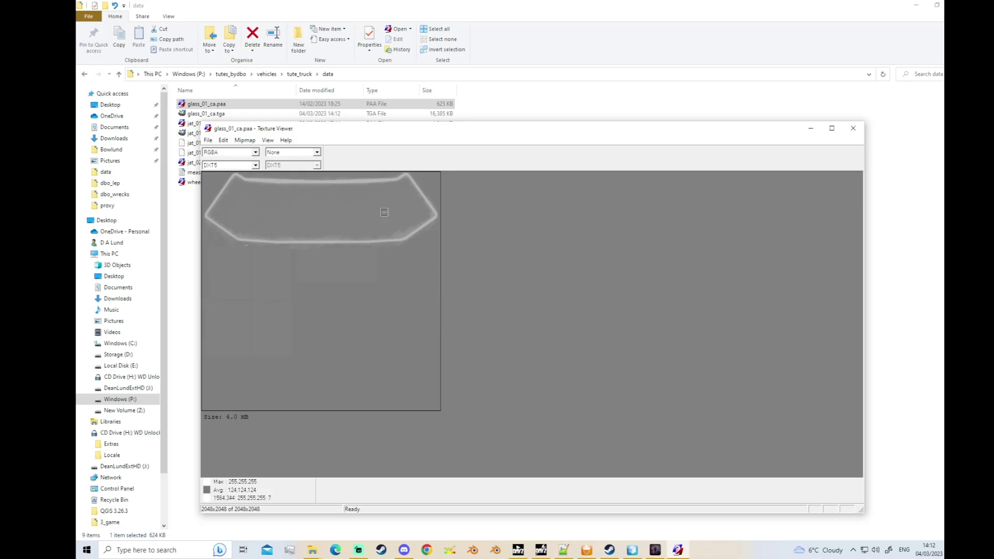
click(851, 129)
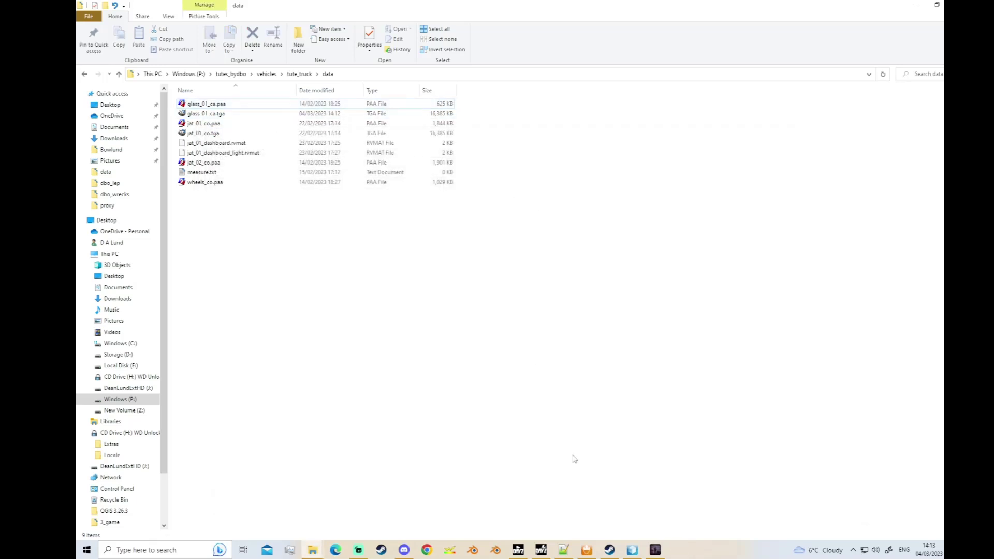
Switch to Object Builder, check the glass UVs in the UV Editor and close it.
click(633, 551)
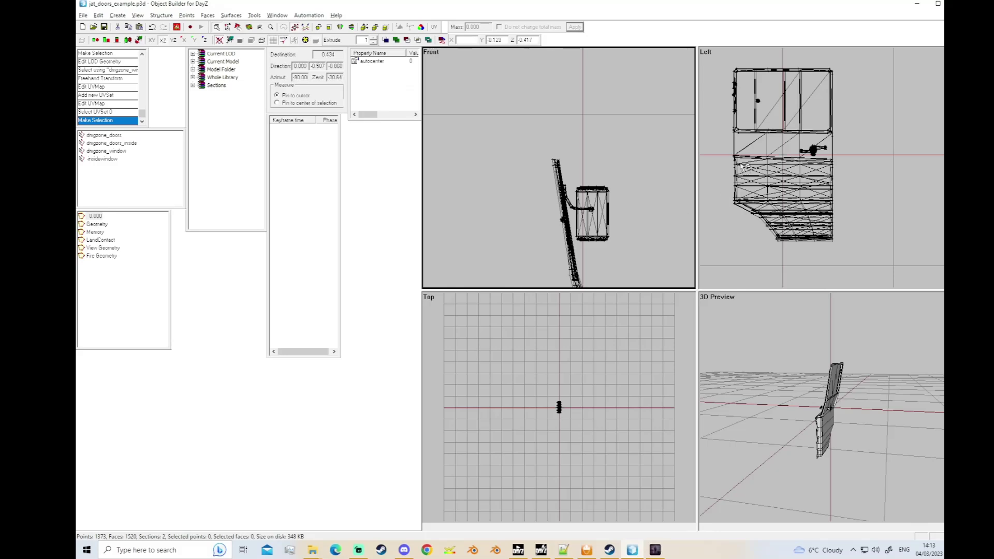
click(757, 100)
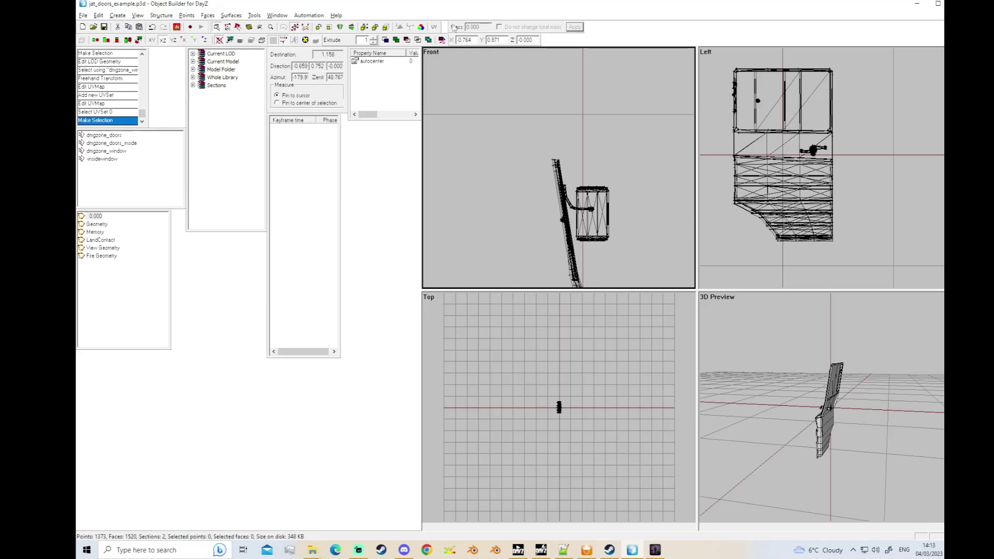
click(434, 27)
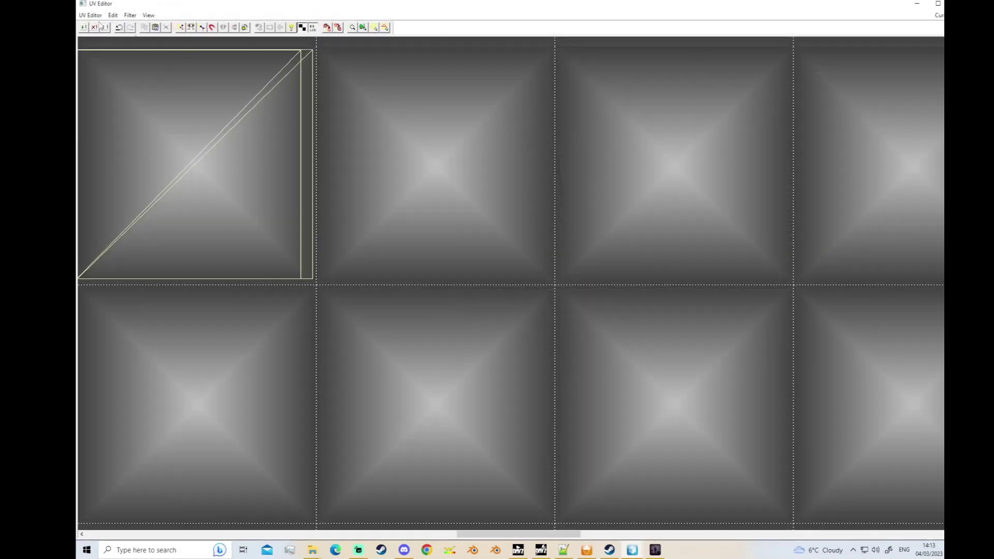
scroll(192, 124, down, 2)
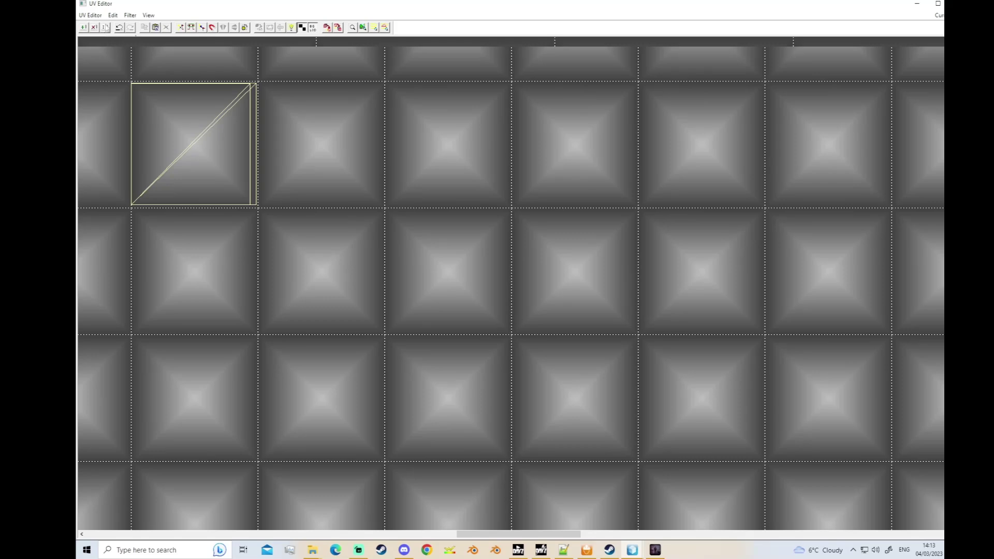
click(959, 4)
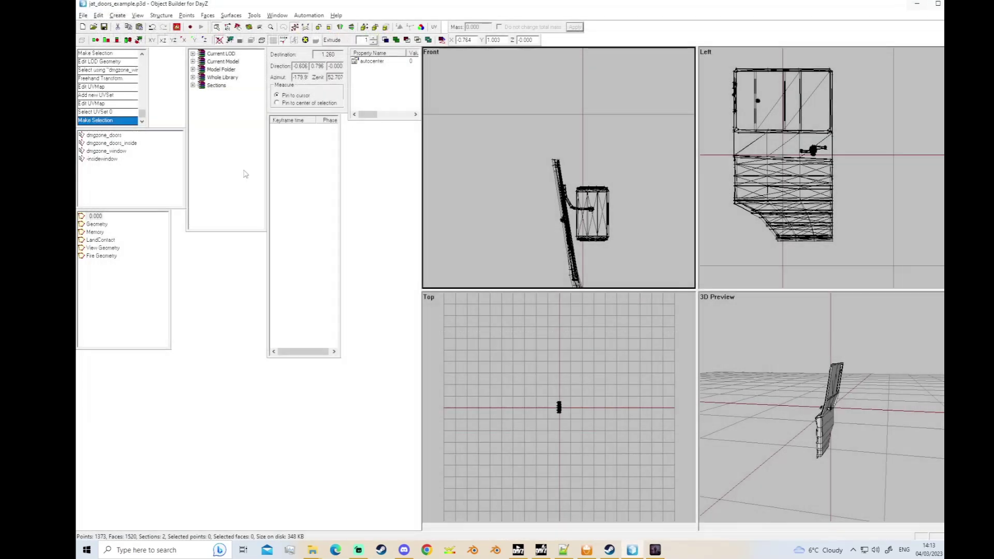
Select the door's window faces using dmgzone_window and show their UVs in the UV Editor.
click(738, 264)
scroll(738, 264, down, 2)
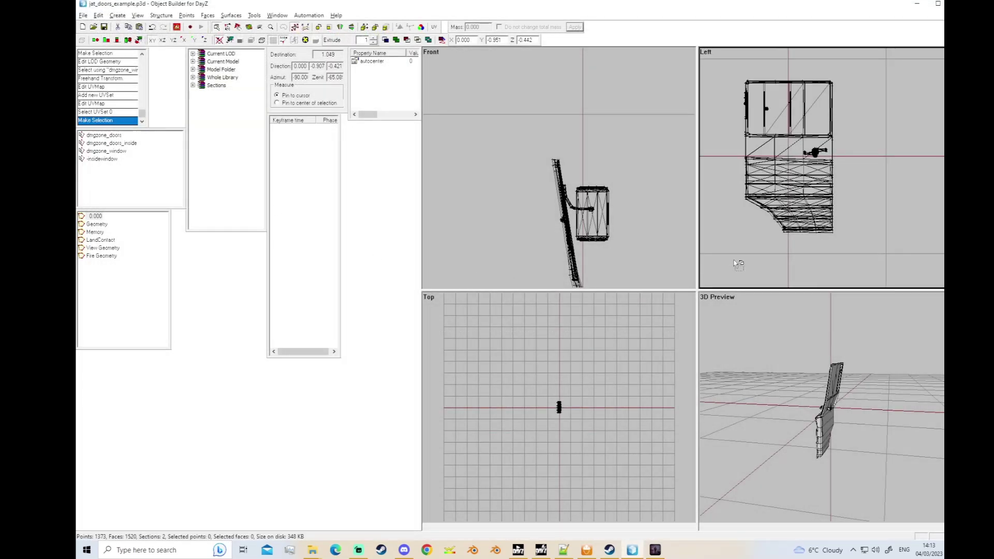
scroll(737, 264, down, 1)
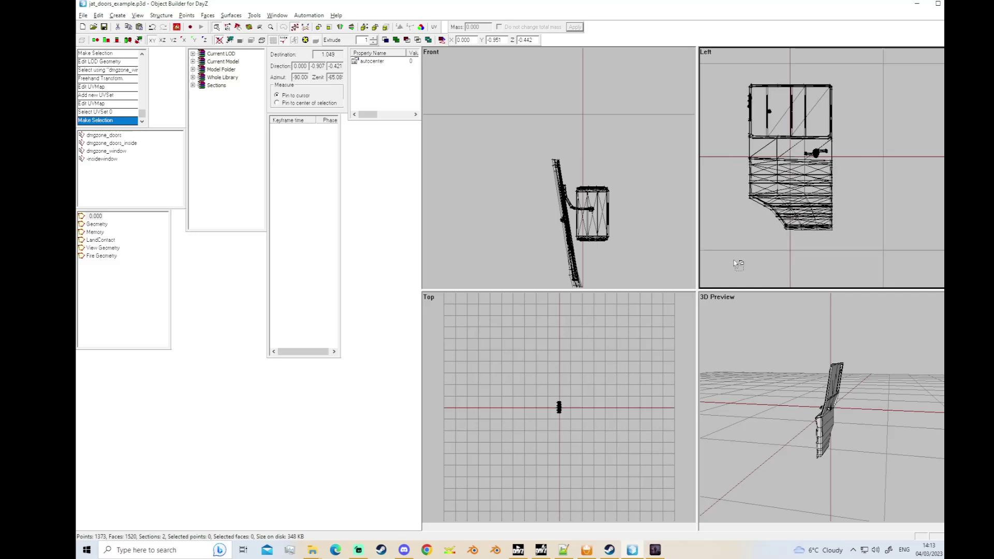
click(111, 153)
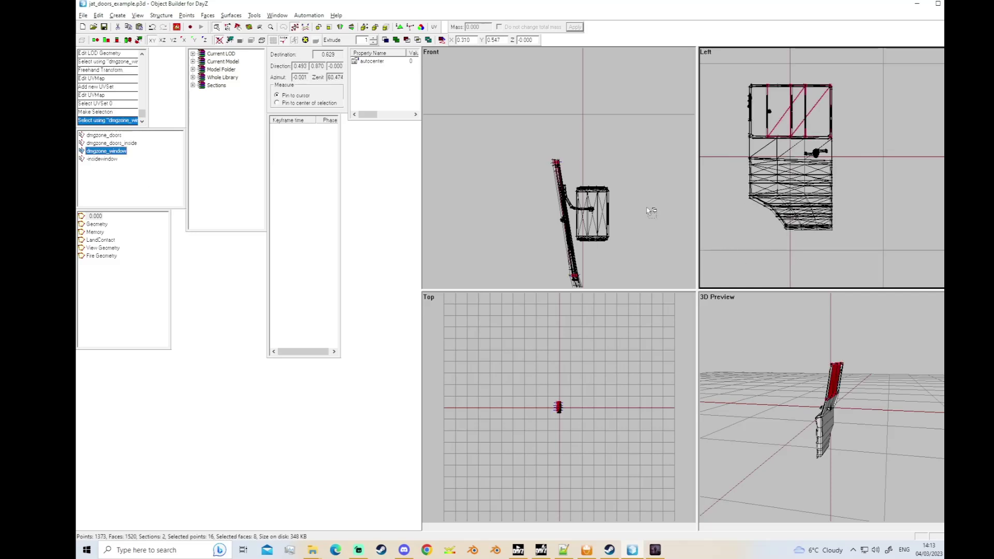
scroll(832, 167, up, 1)
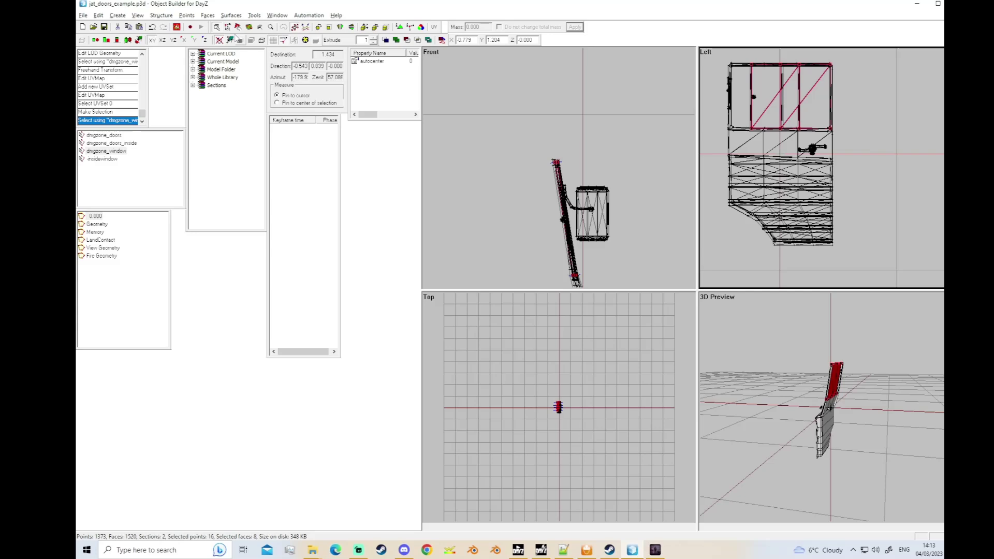
click(433, 27)
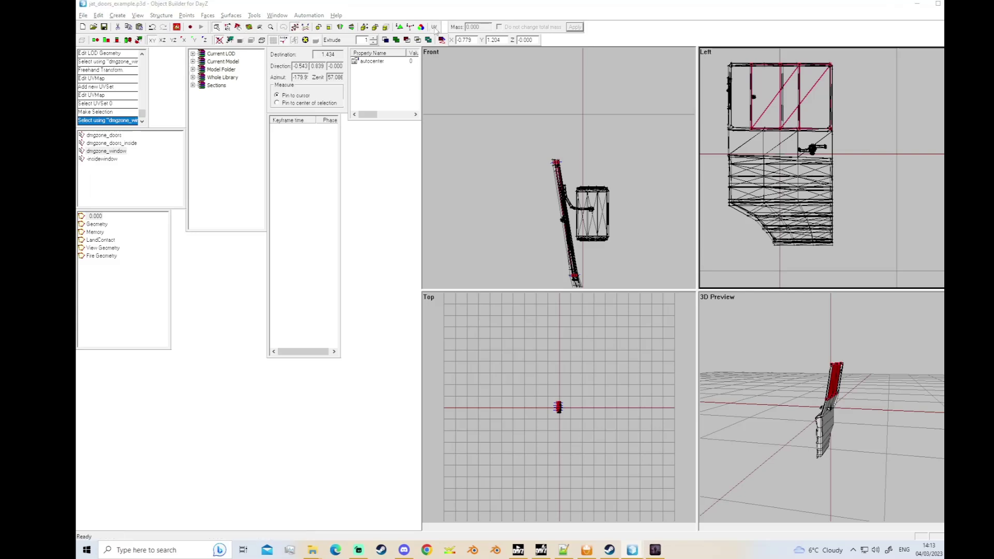
scroll(366, 121, down, 6)
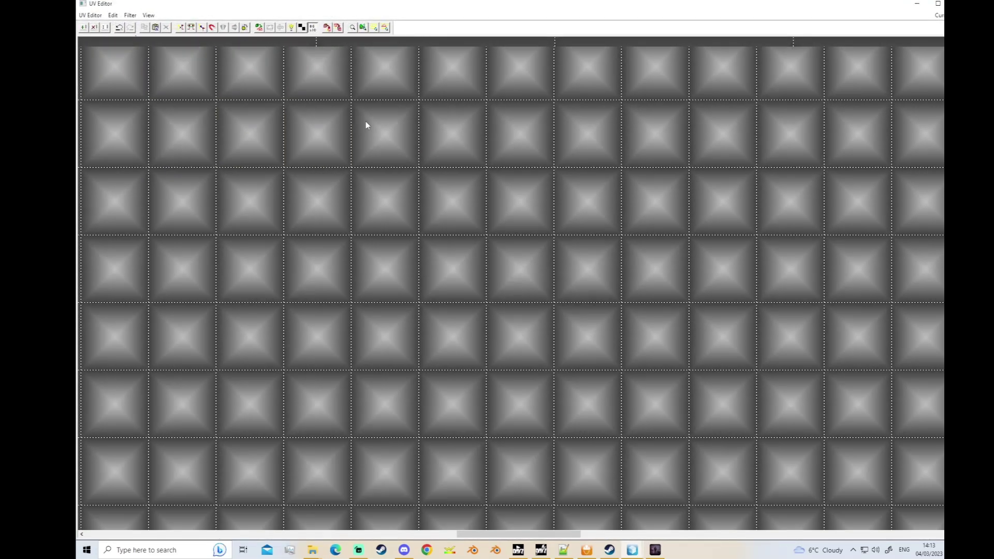
scroll(365, 121, up, 3)
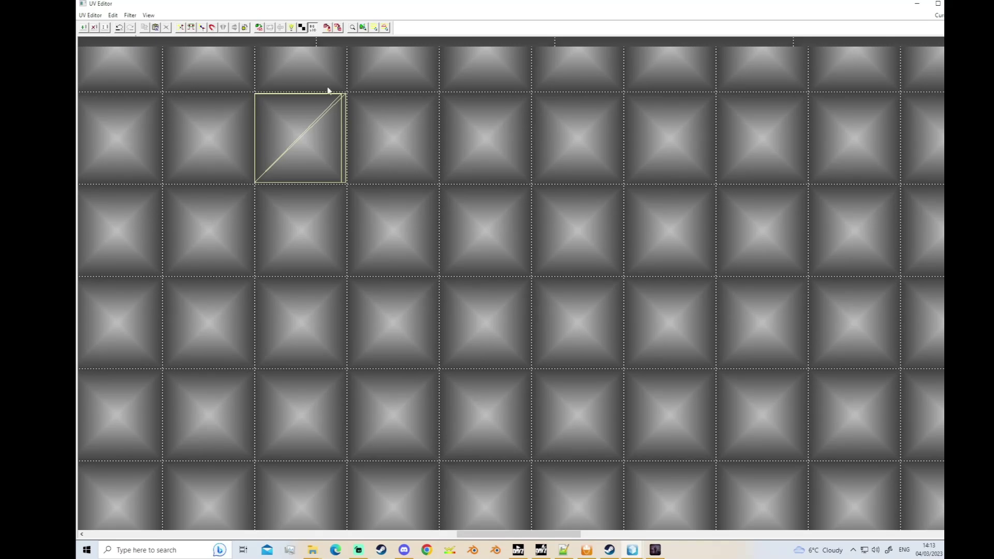
Try adding a third UV set, check it against the existing sets and delete it.
click(90, 15)
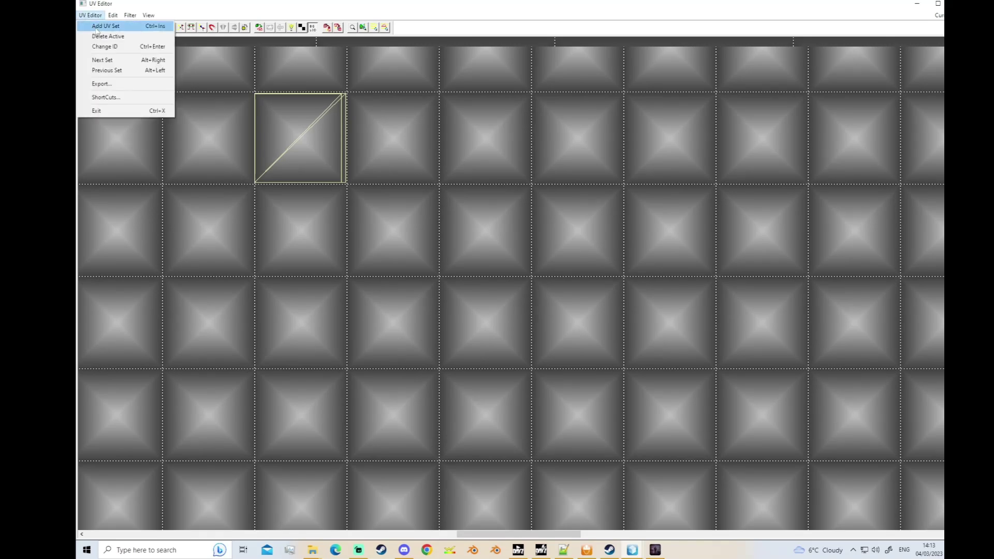
click(96, 25)
click(130, 41)
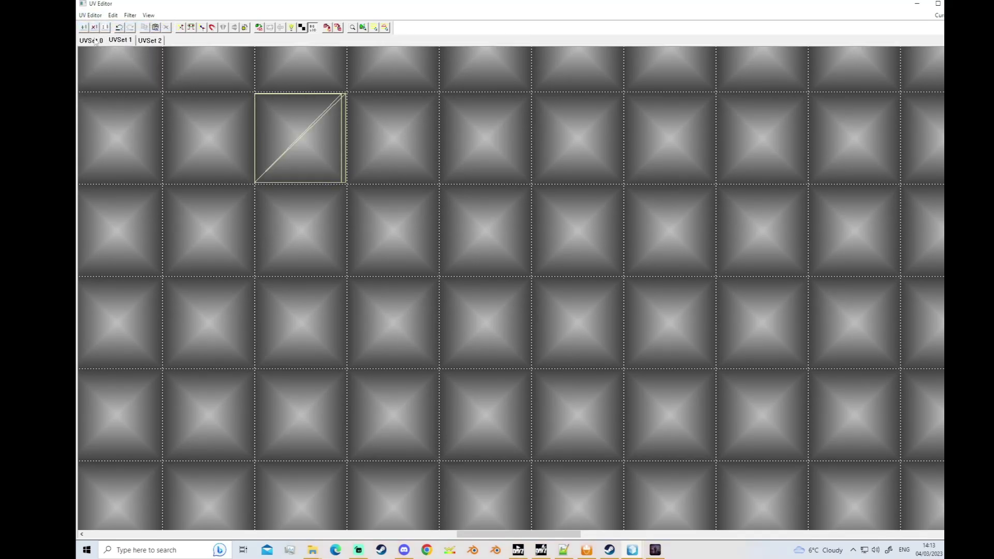
click(92, 41)
click(117, 41)
click(150, 40)
click(90, 15)
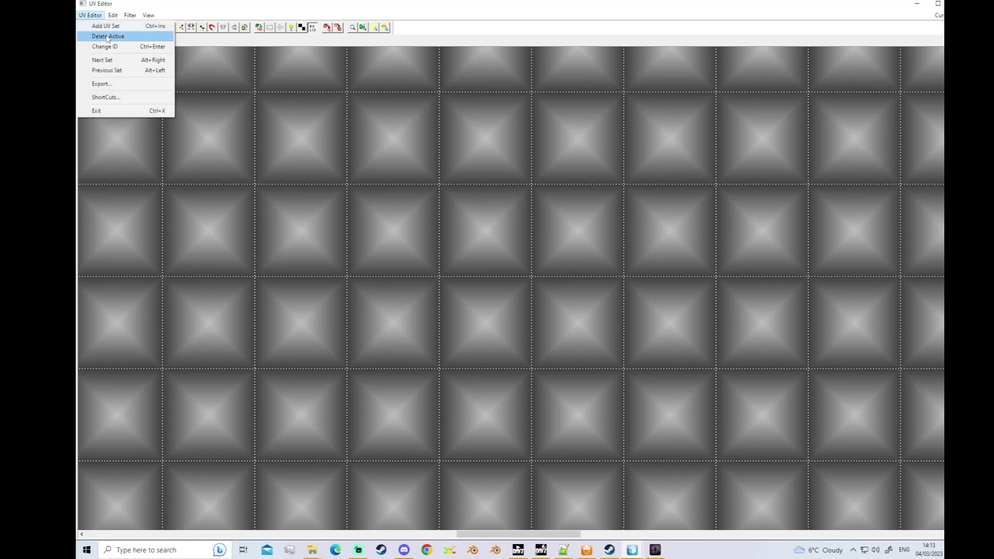
click(107, 37)
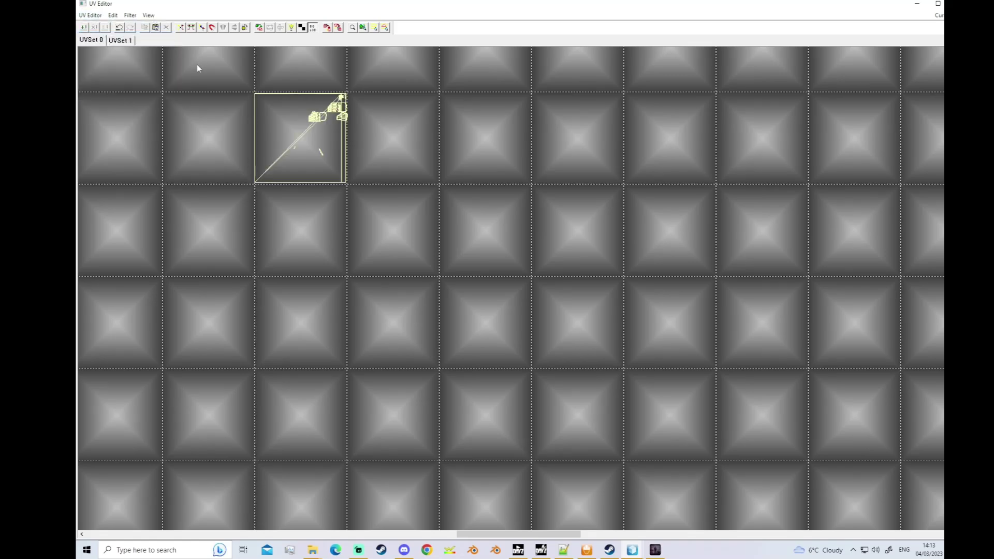
Compare the glass layout in UVSet 1 with the full door layout in UVSet 0.
click(121, 41)
scroll(288, 142, down, 1)
scroll(276, 141, up, 2)
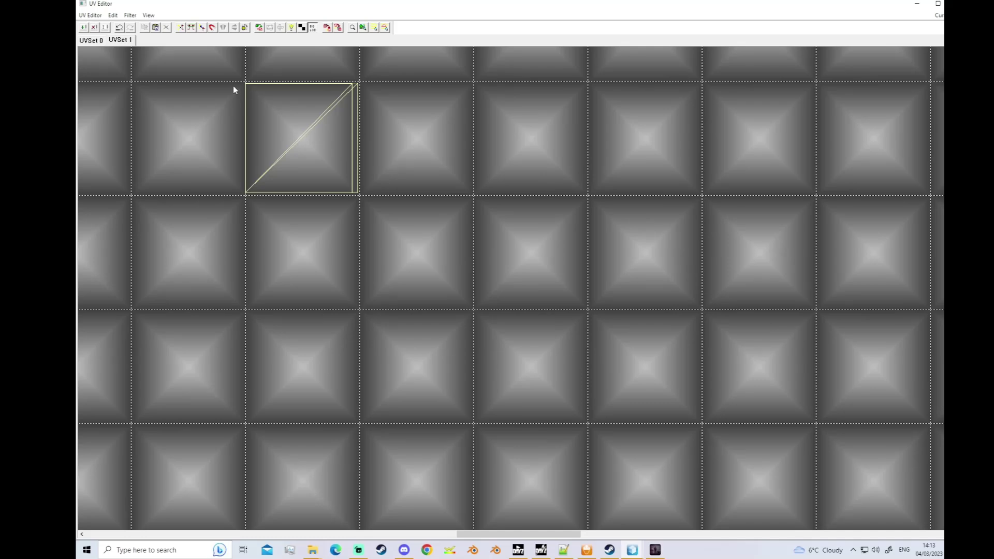
click(95, 44)
scroll(262, 132, down, 1)
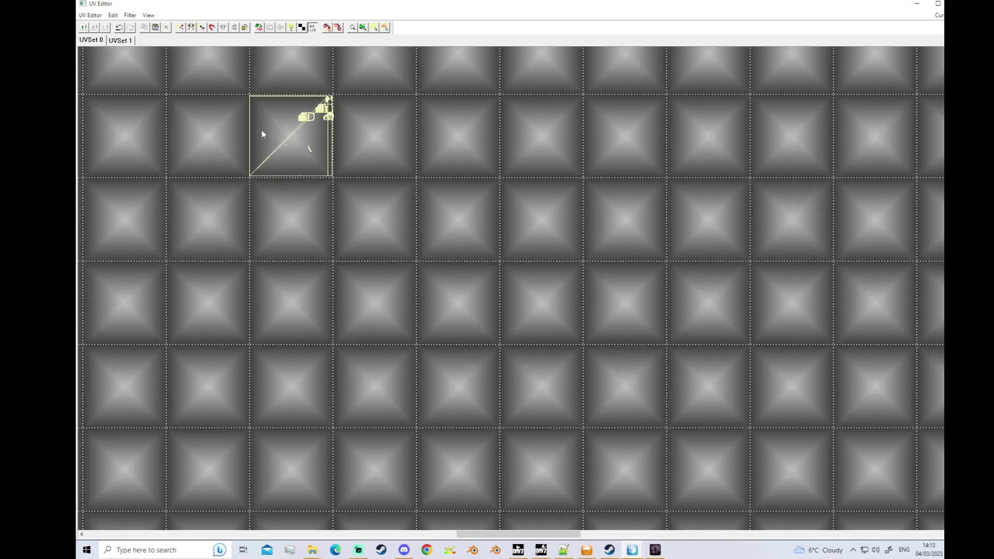
scroll(262, 132, up, 2)
scroll(261, 134, up, 1)
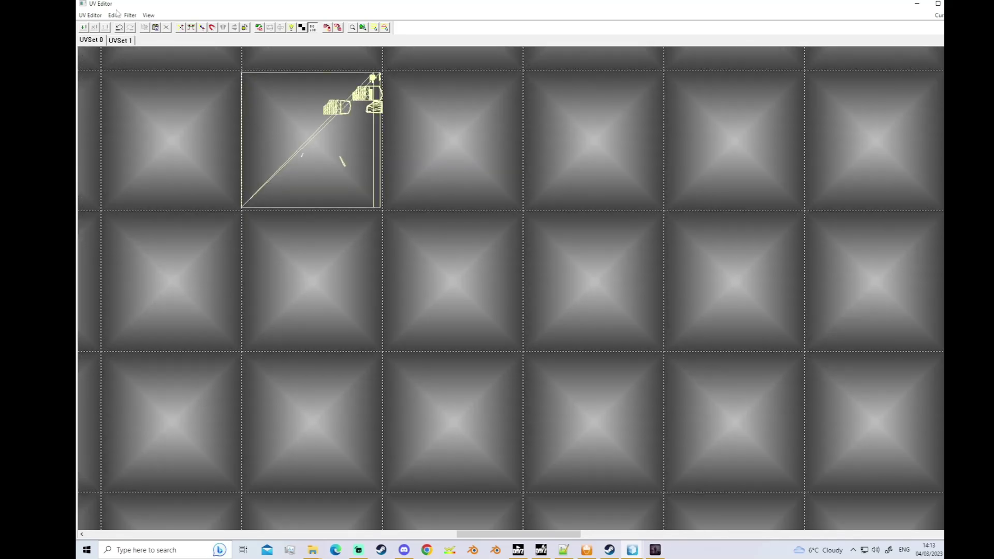
Filter UVSet 0 by the main texture glass_01_ca.paa, inspect the glass UVs and return to the main modelling window.
click(131, 16)
mouse_move(152, 49)
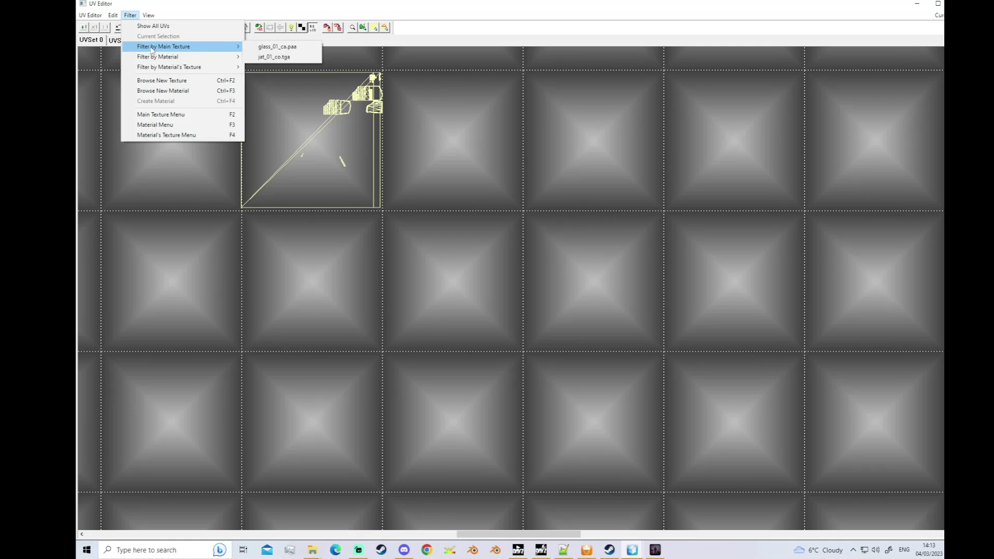
click(266, 47)
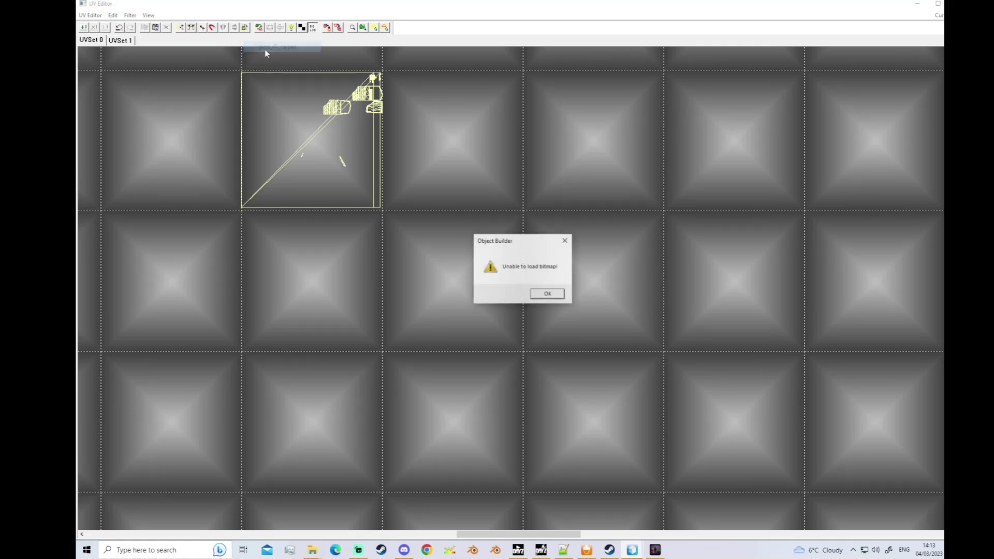
click(547, 294)
scroll(497, 280, down, 3)
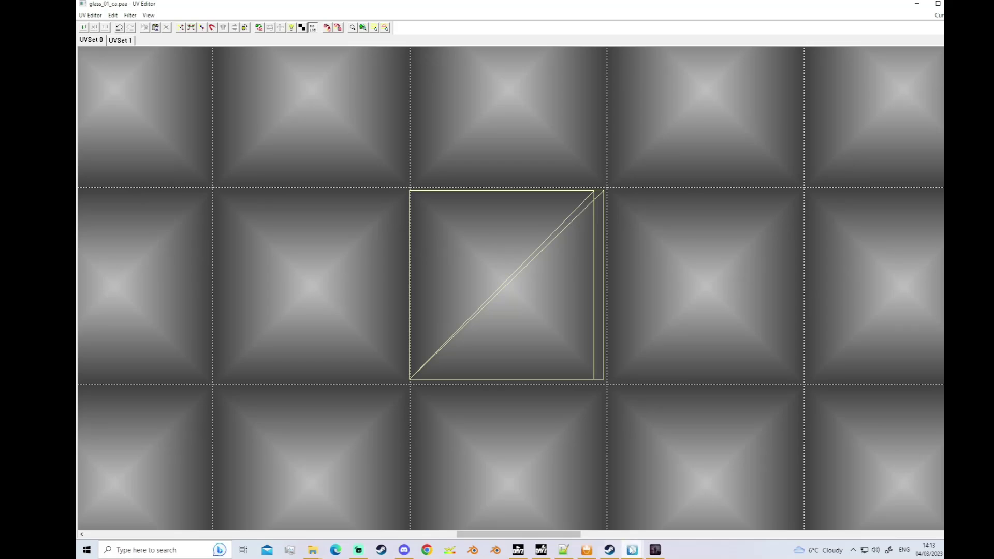
mouse_move(632, 550)
click(617, 530)
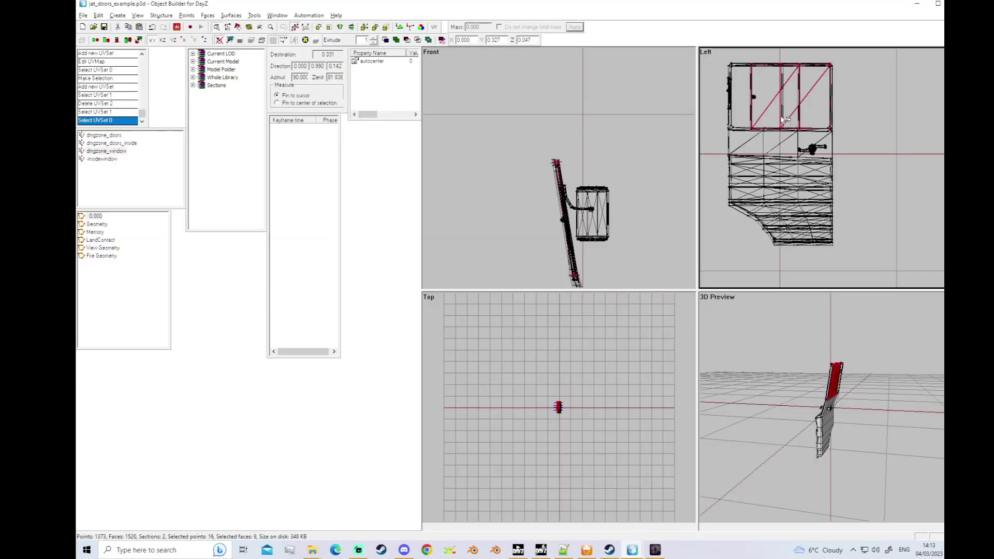
Assign the texture glass_01_ca.tga from the tute_truck data folder to the selected window faces and clear the selection.
key(e)
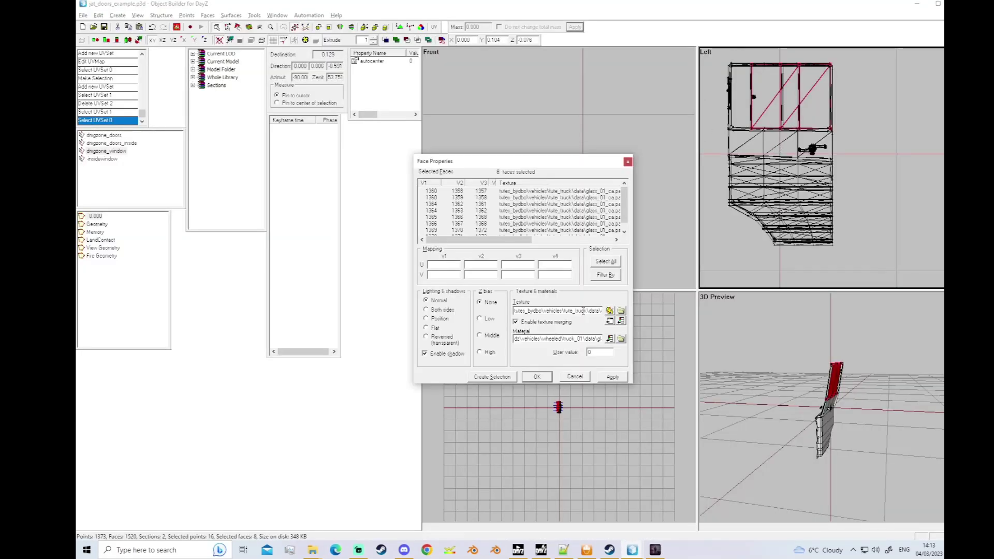
click(620, 310)
click(538, 244)
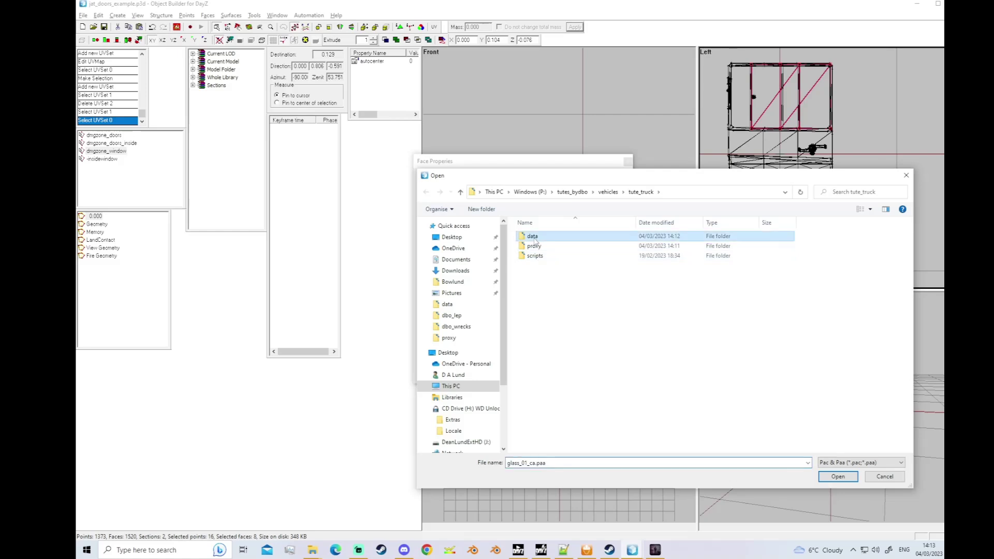
click(851, 464)
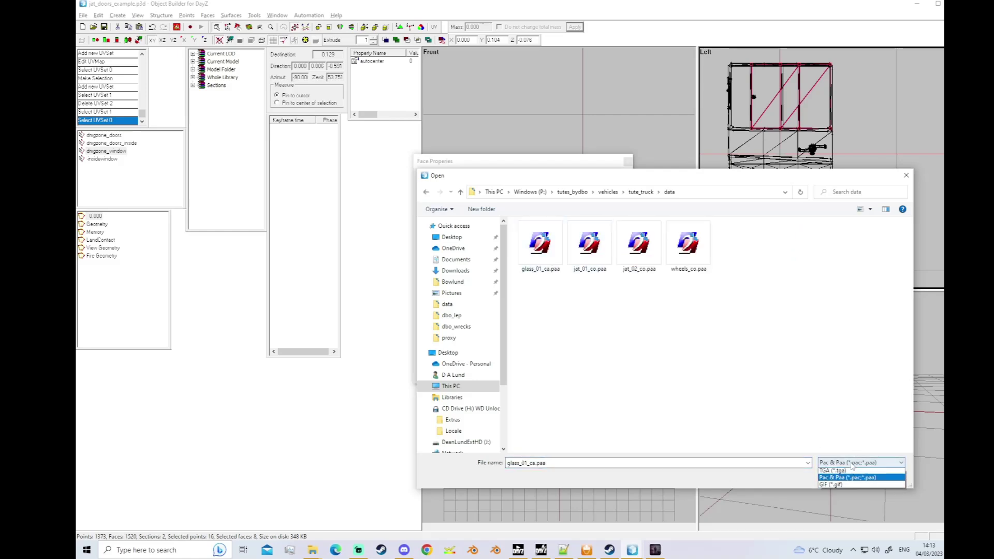
click(841, 477)
click(544, 253)
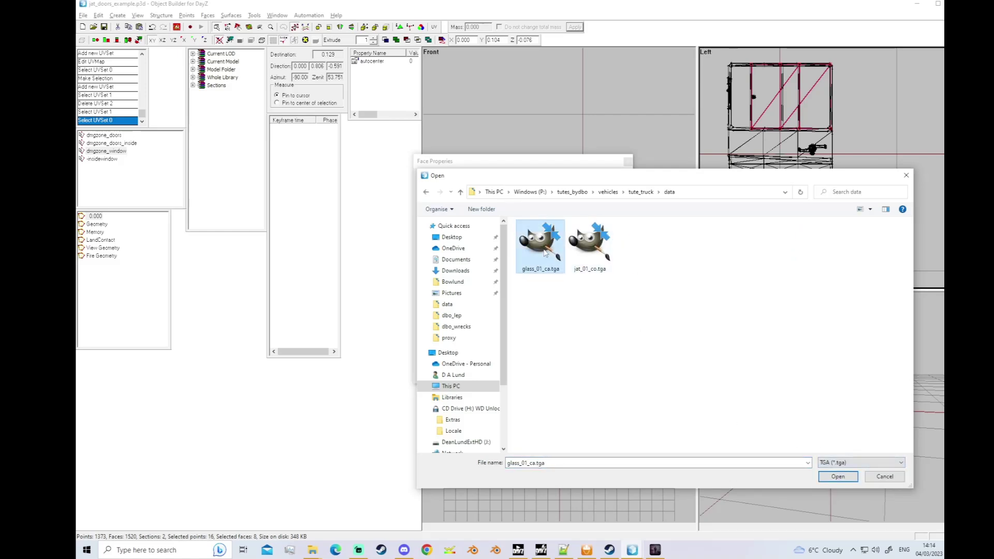
click(856, 477)
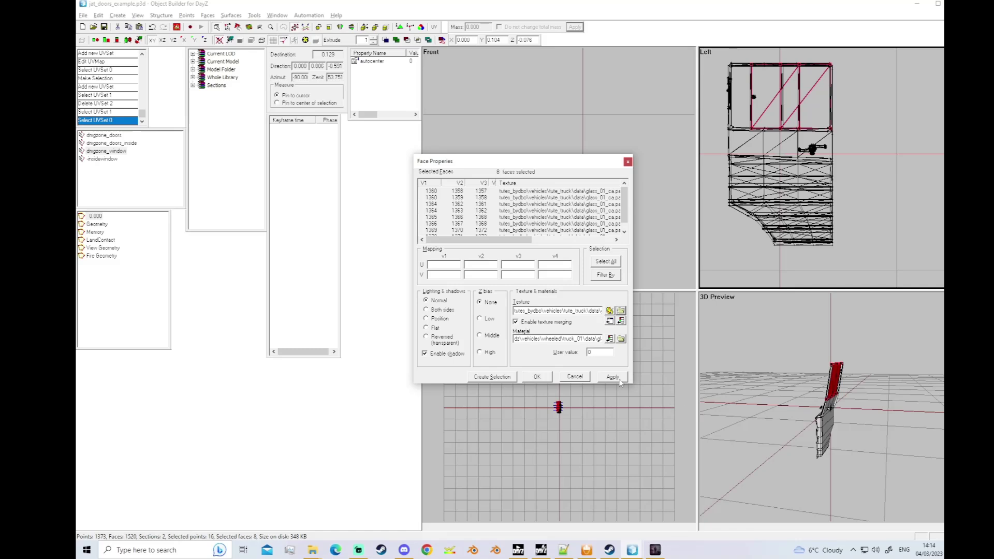
click(537, 376)
click(620, 236)
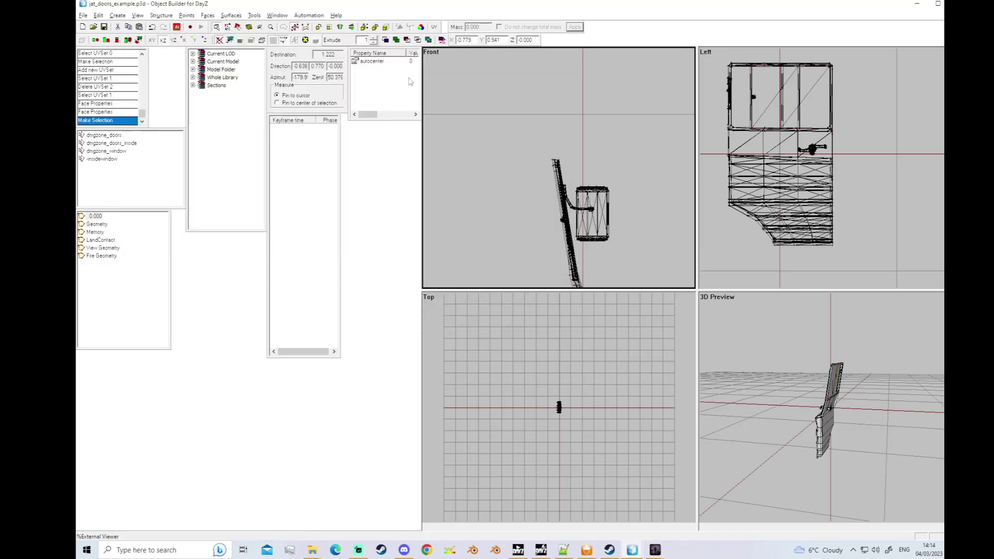
Filter the UV Editor by main texture glass_01_ca.tga and switch the background display to show the faint glass outlines.
click(432, 28)
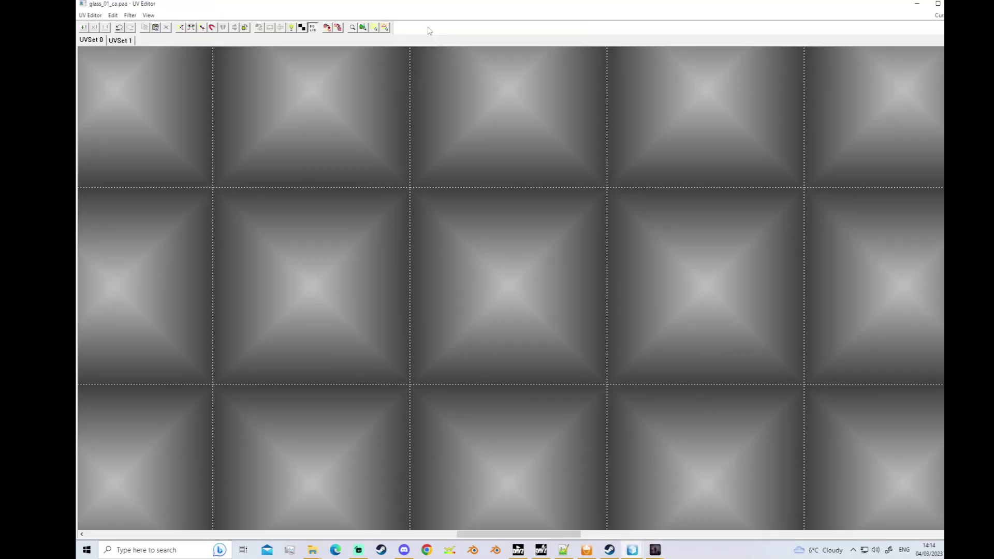
click(129, 15)
mouse_move(151, 44)
click(270, 45)
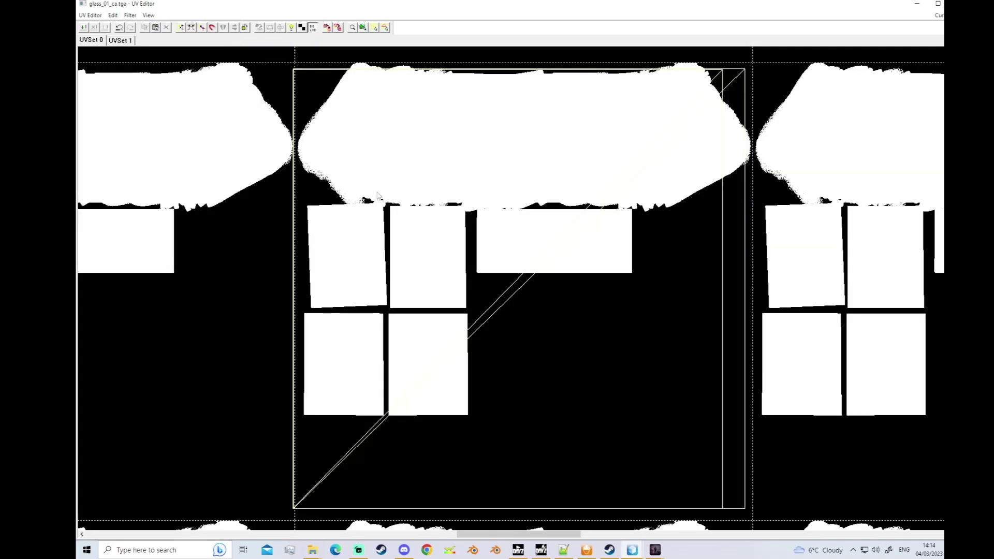
scroll(378, 199, down, 1)
click(303, 27)
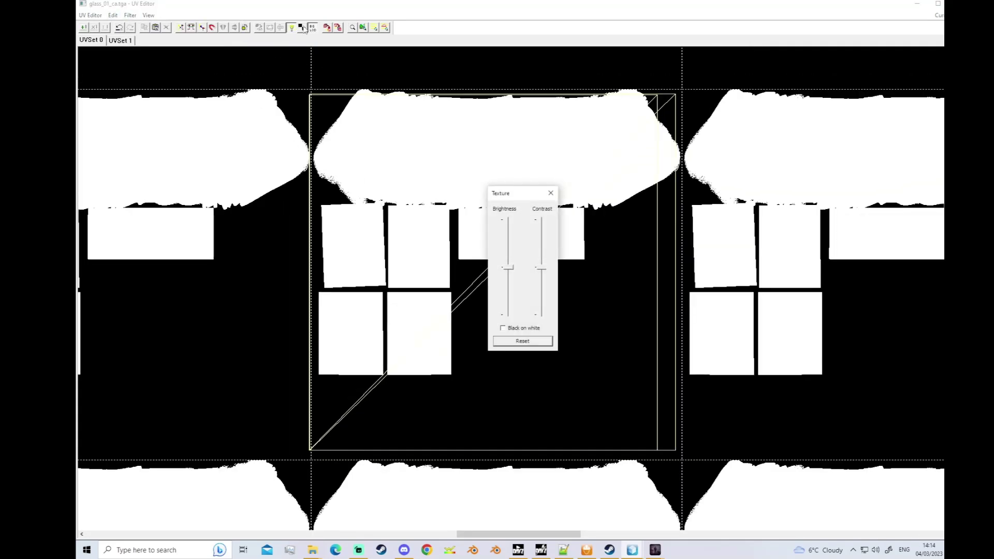
click(302, 28)
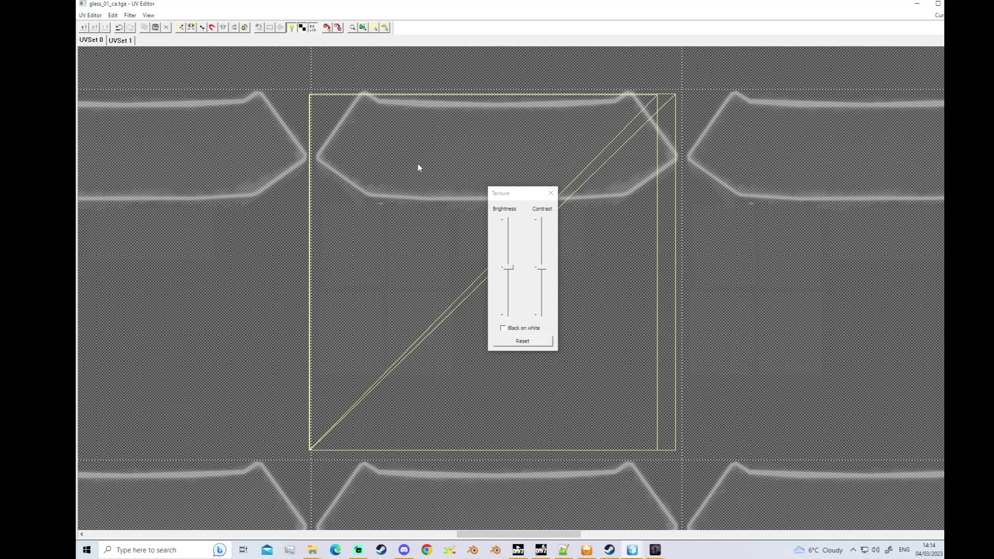
click(551, 196)
scroll(452, 231, down, 1)
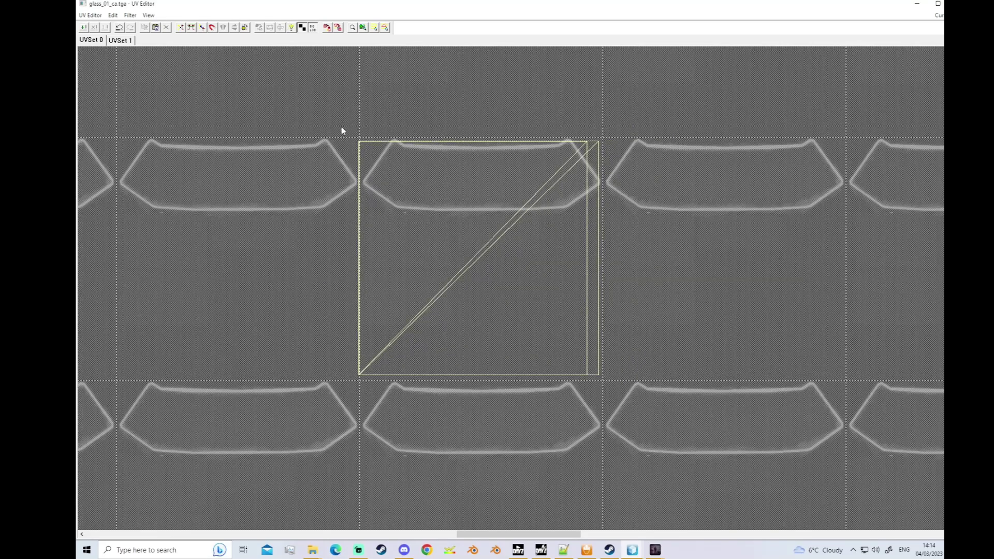
Shrink the window glass UVs in UVSet 0 to about a third of the tile width and place them beneath the windscreen shape.
drag(342, 130, 634, 433)
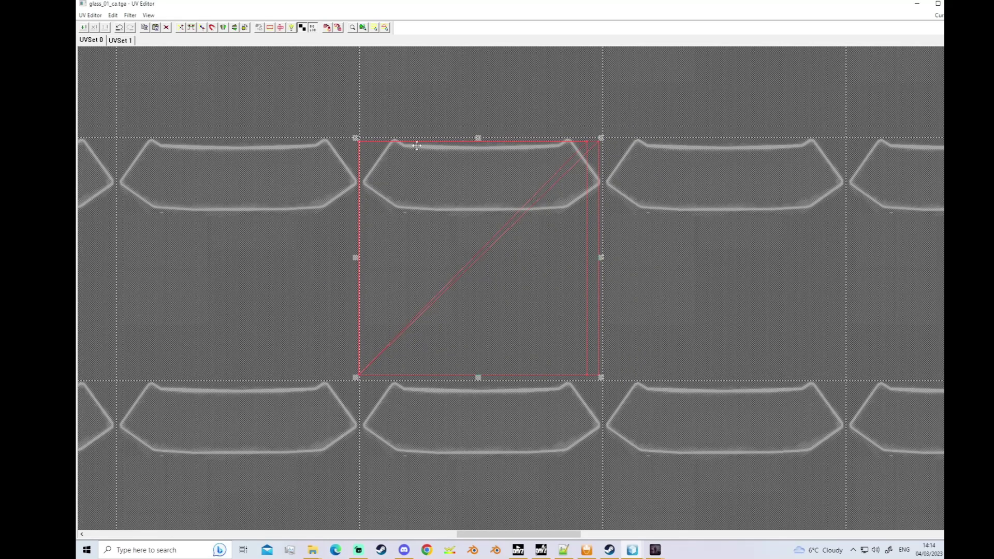
drag(478, 378, 474, 211)
scroll(399, 275, up, 1)
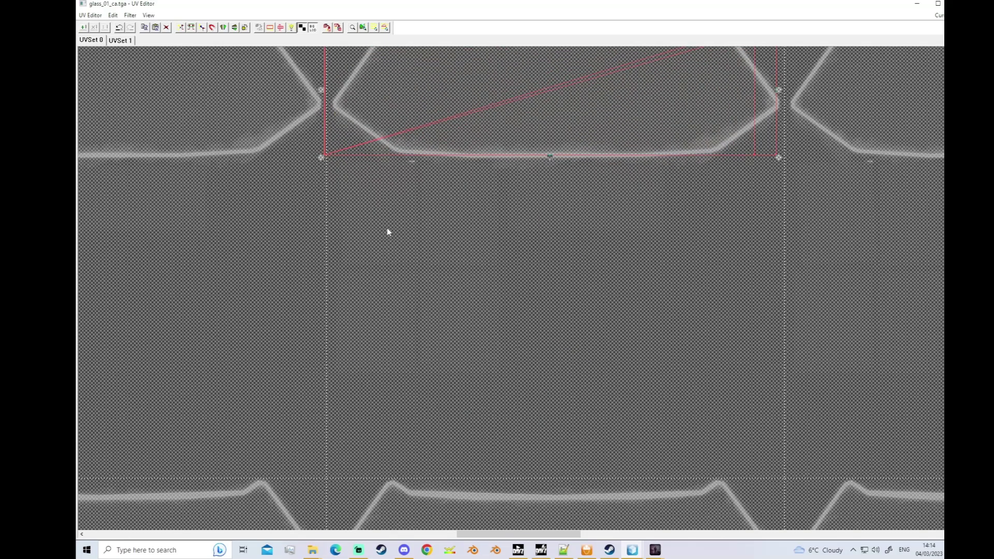
drag(493, 134, 506, 370)
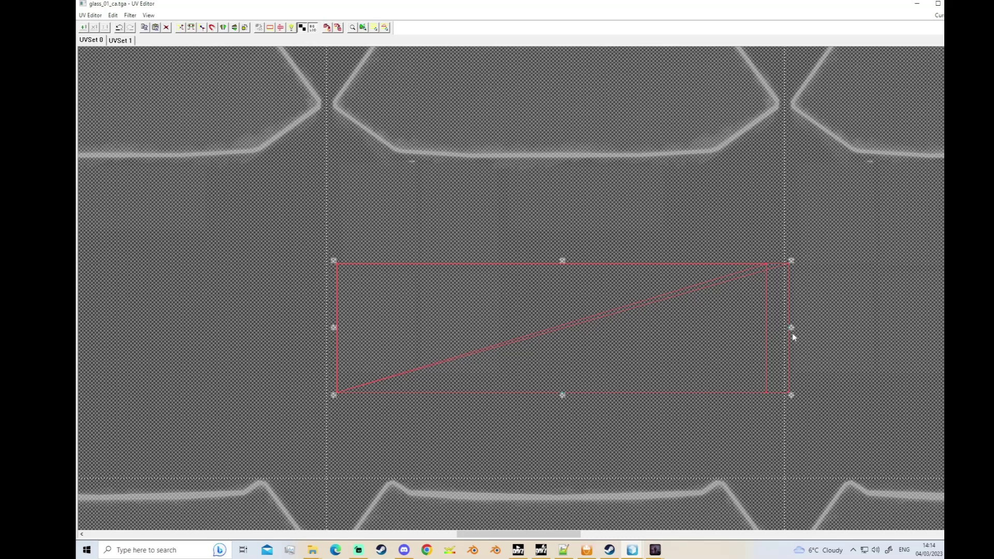
drag(792, 328, 498, 337)
click(444, 402)
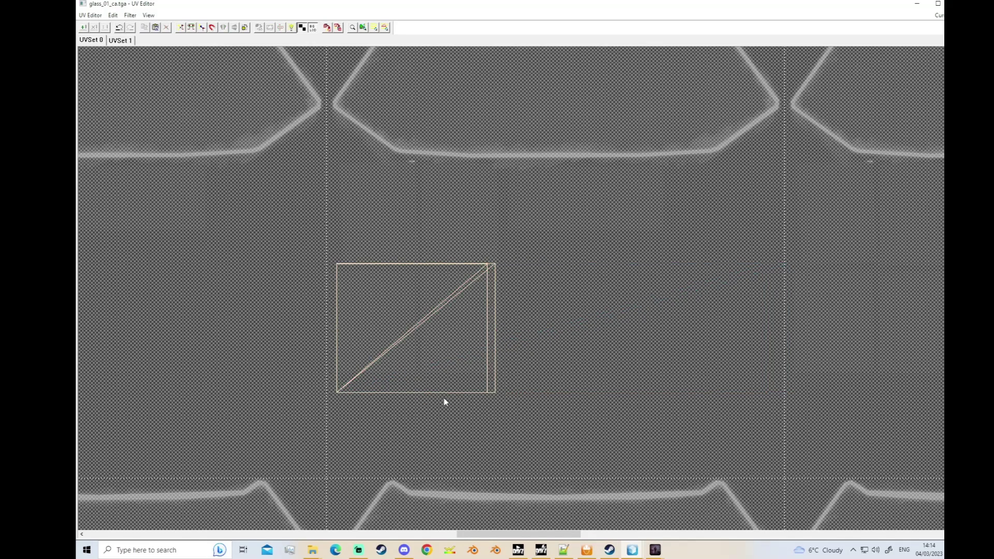
Restore the solid black-and-white texture display and fit the glass UVs to the outer edges of the lower pair of window shapes.
click(301, 27)
scroll(374, 249, down, 1)
scroll(362, 275, up, 2)
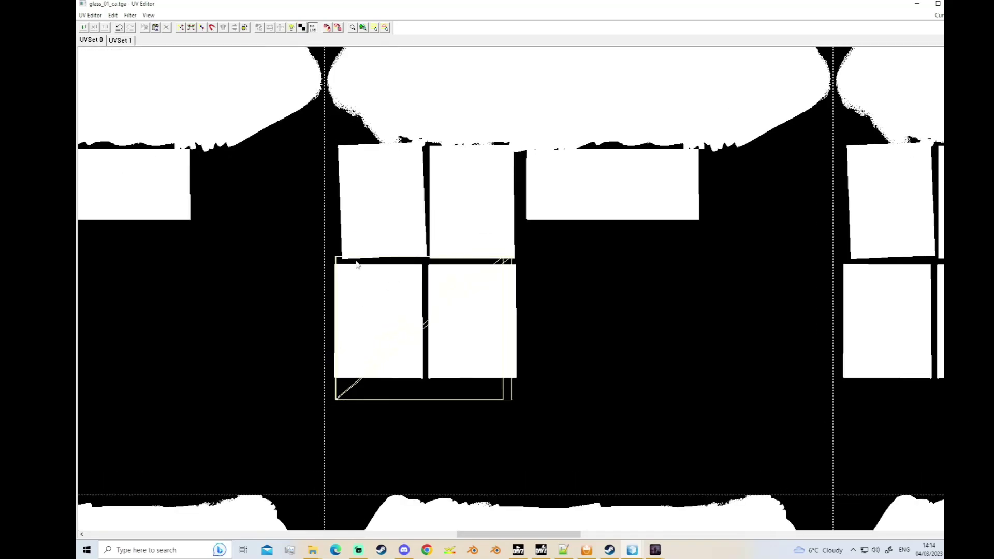
drag(312, 234, 577, 437)
scroll(483, 365, up, 2)
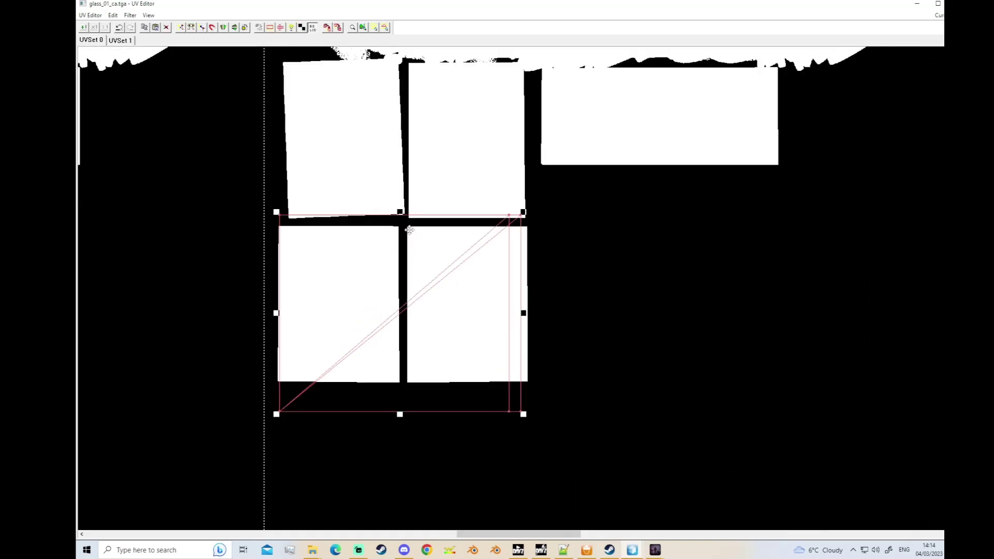
drag(399, 212, 399, 223)
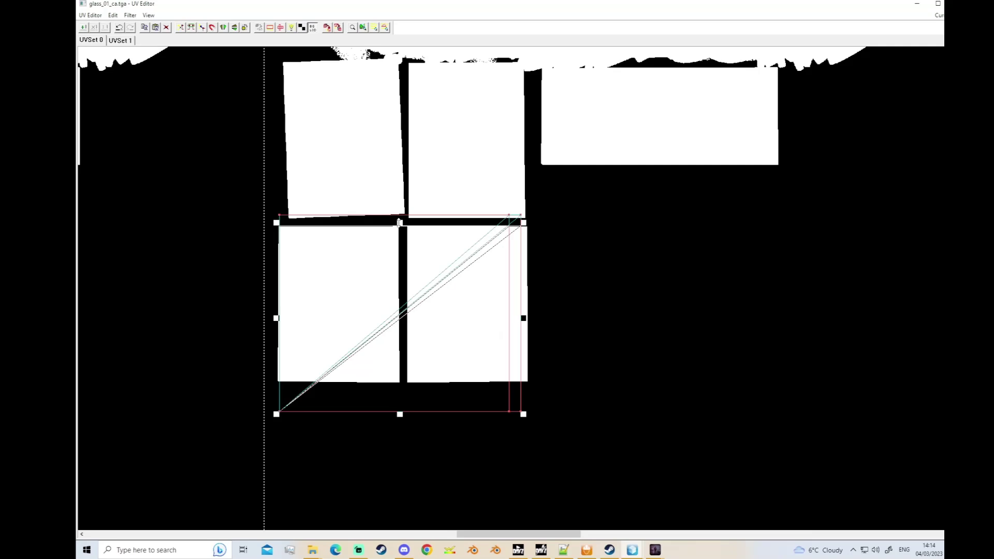
drag(399, 414, 404, 386)
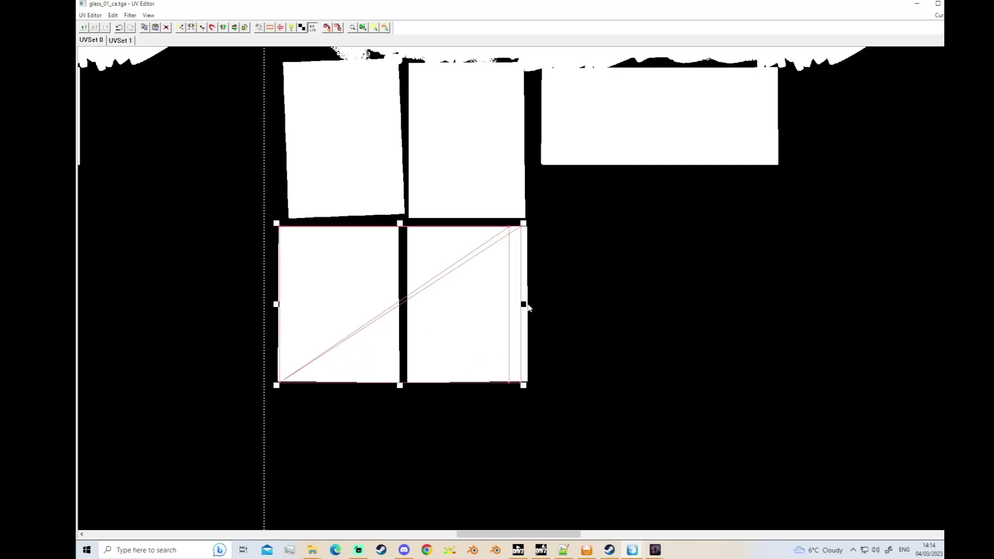
drag(525, 304, 531, 304)
click(269, 105)
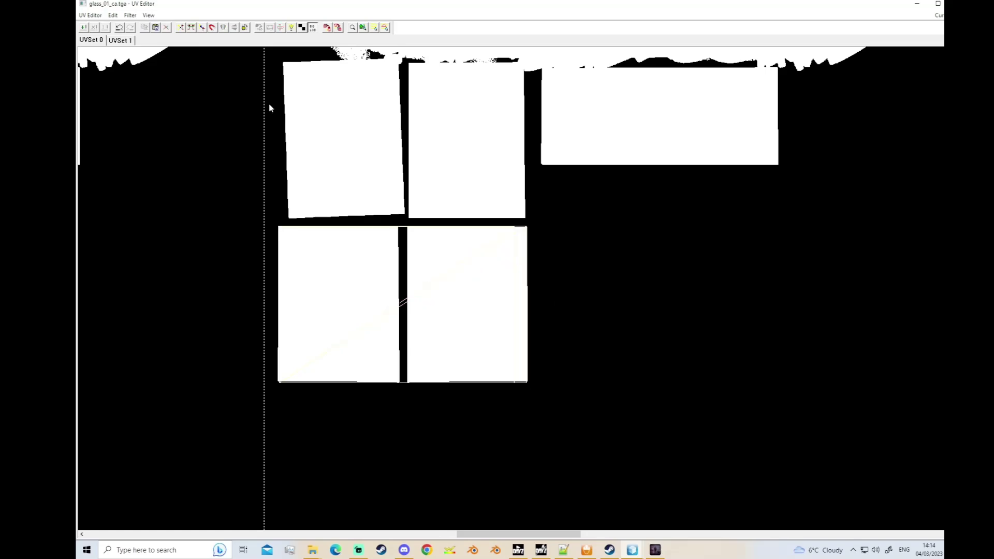
Filter by material glass_i.rvmat, compare the glass layouts in UVSet 1 and UVSet 0, and close the UV Editor.
click(124, 44)
scroll(371, 241, down, 3)
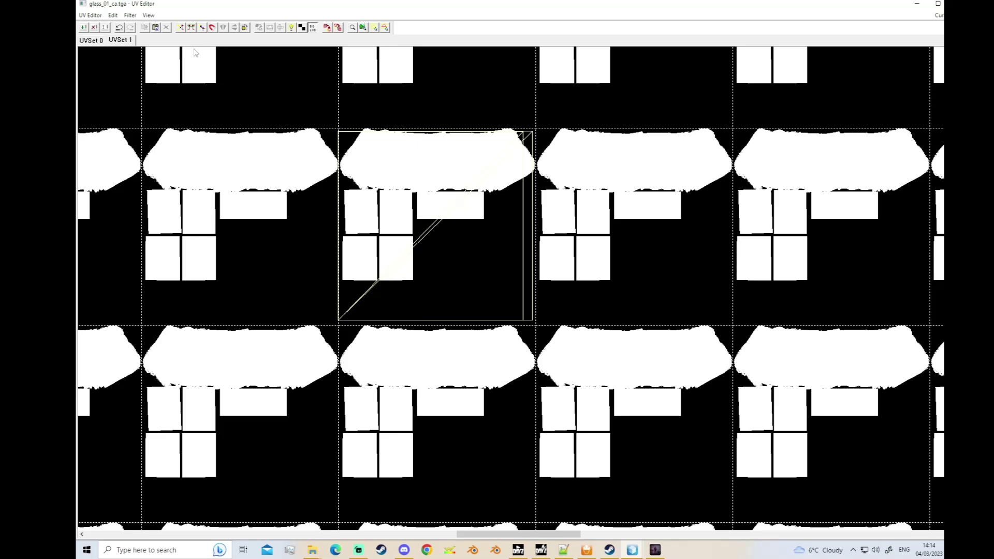
click(130, 16)
mouse_move(144, 52)
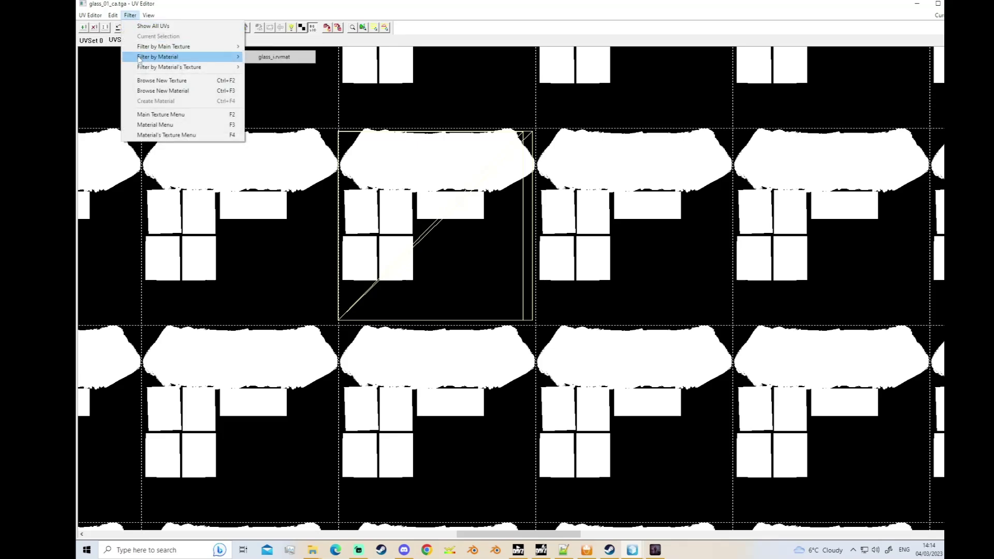
click(274, 57)
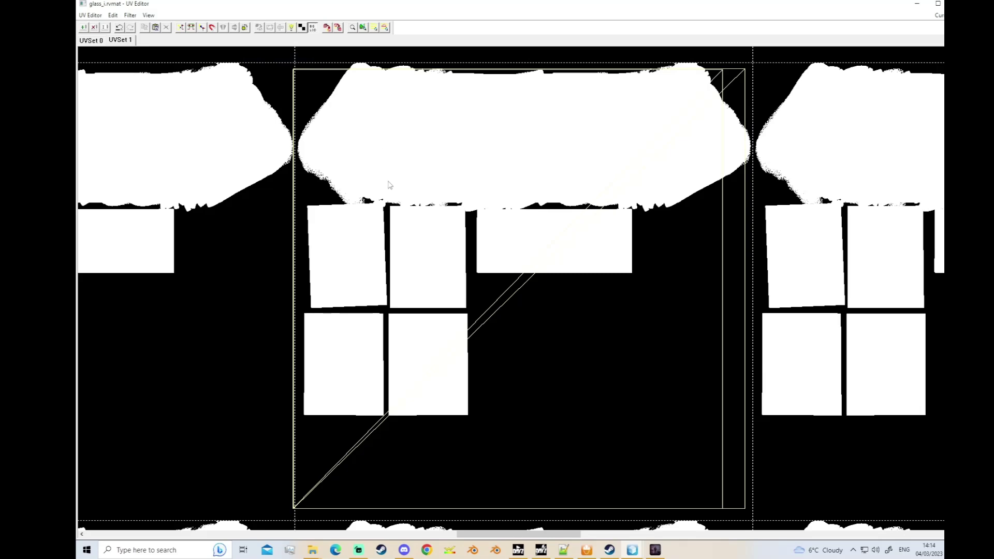
scroll(389, 185, down, 2)
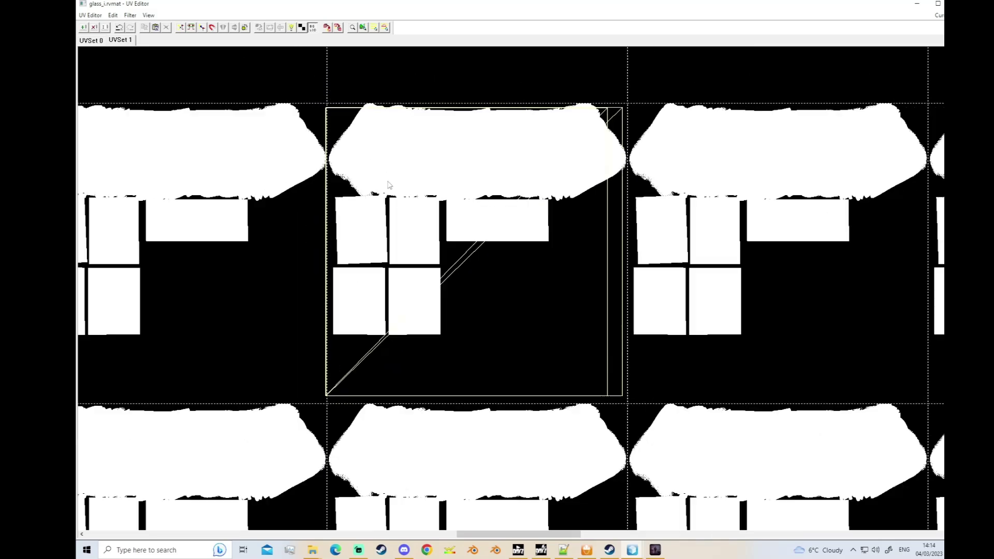
click(95, 42)
scroll(426, 242, down, 2)
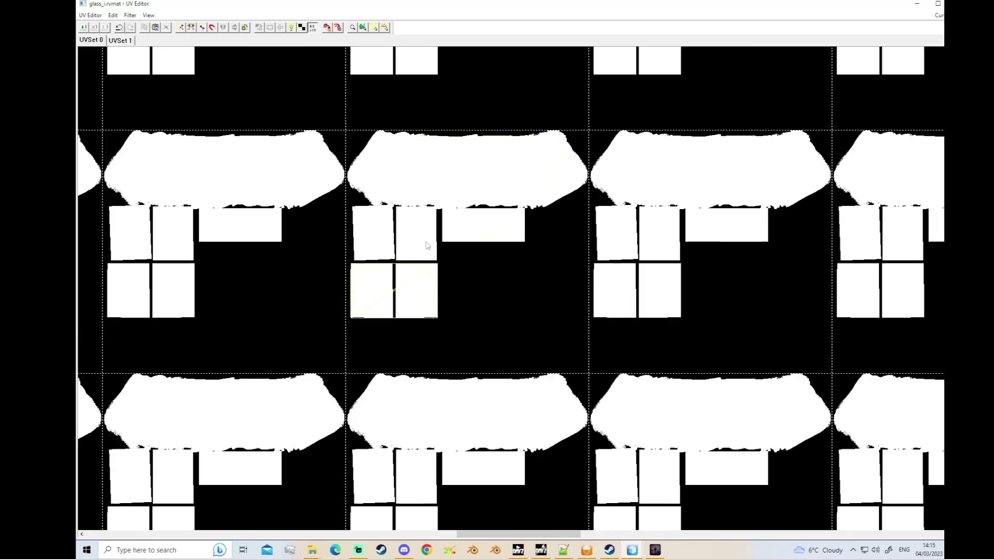
scroll(412, 235, up, 4)
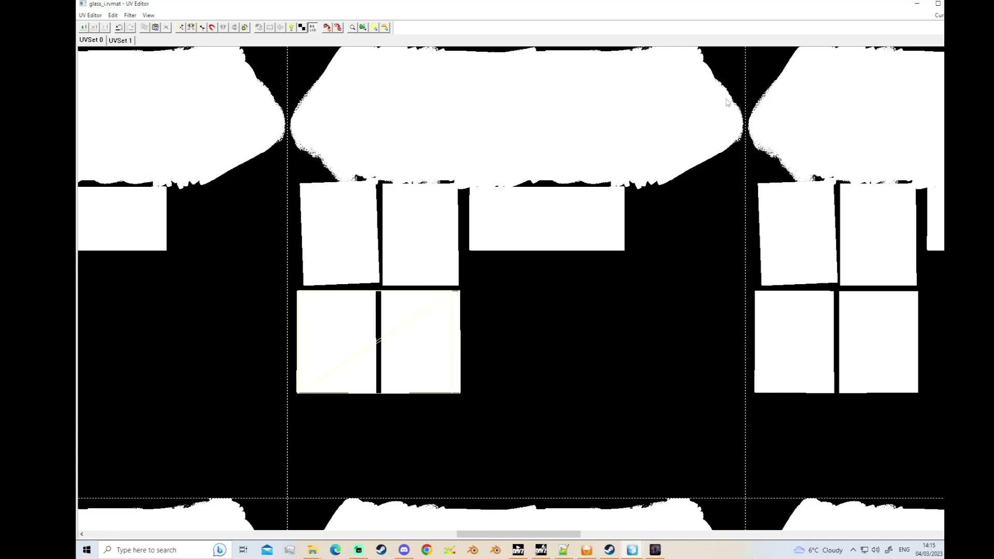
click(958, 3)
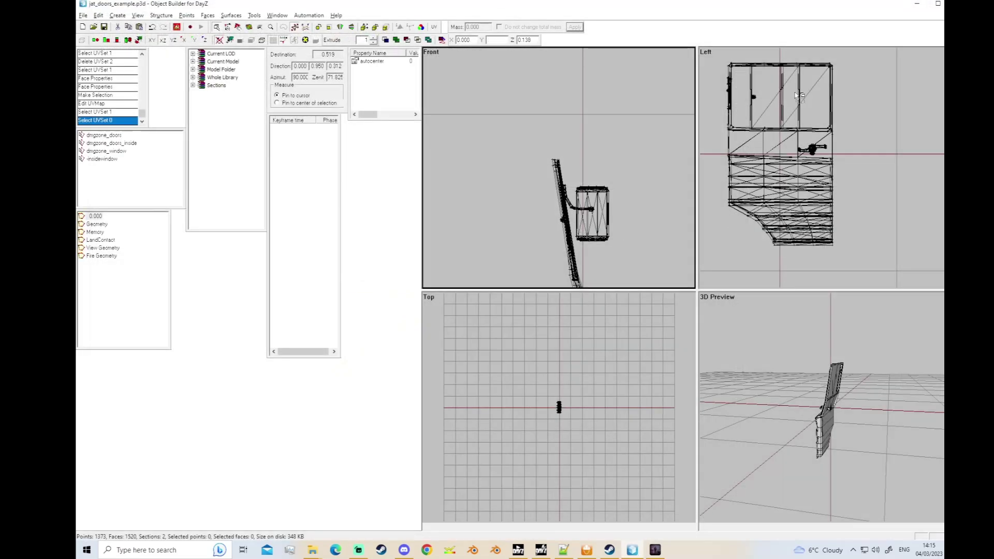
Select the faces around the door's upper part and check their face properties without changing them.
scroll(555, 155, up, 2)
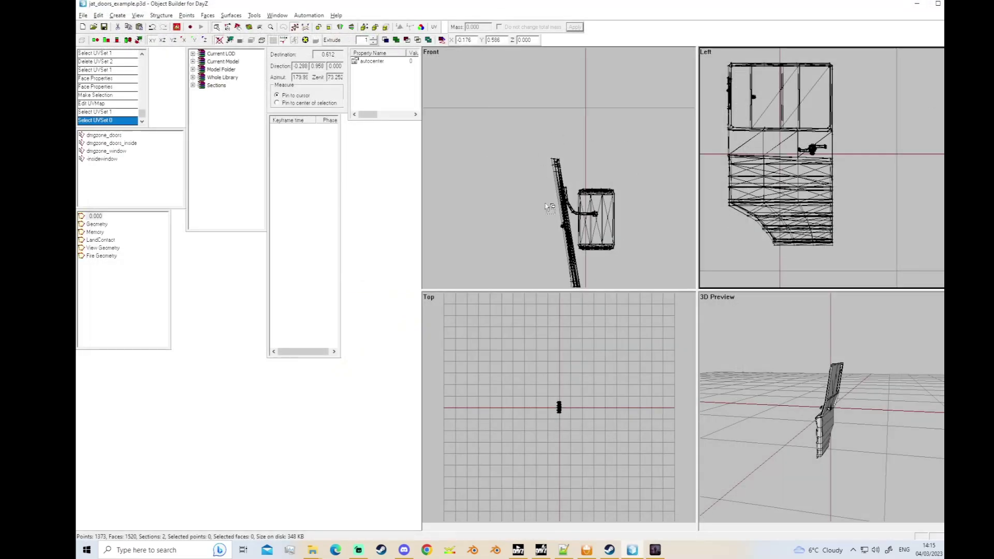
click(555, 155)
key(e)
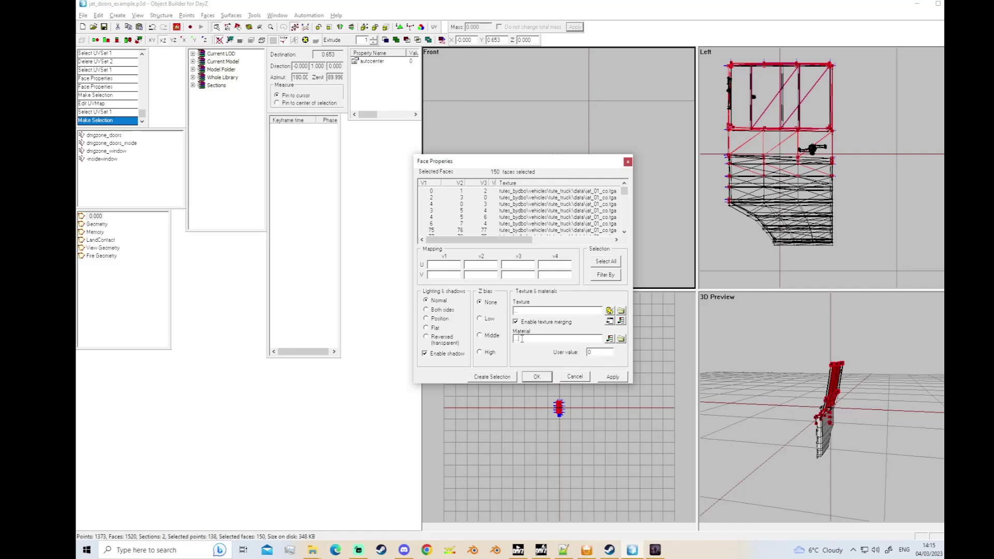
click(574, 376)
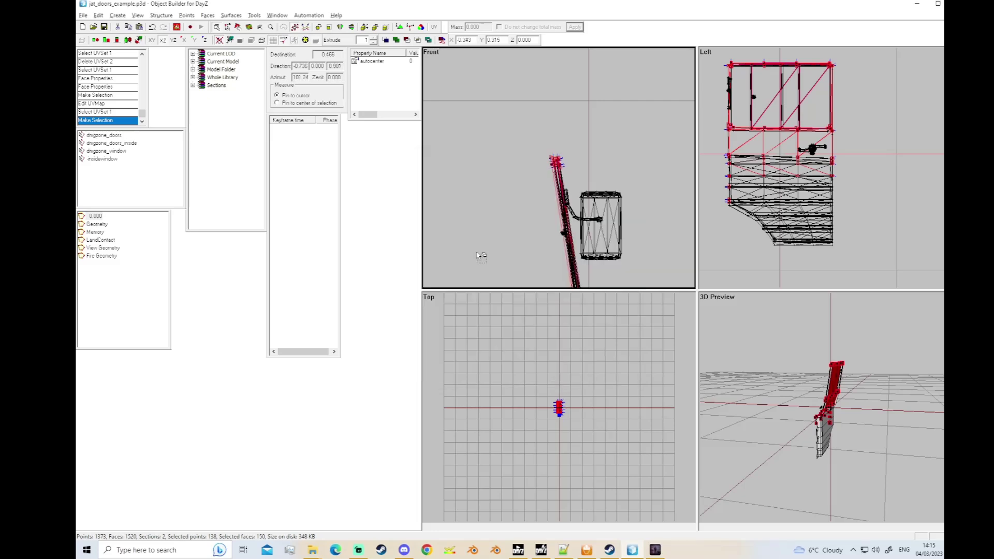
Select the window glass UVs among the door's UVs in UVSet 0, compare them with UVSet 1 and close the UV Editor.
click(433, 27)
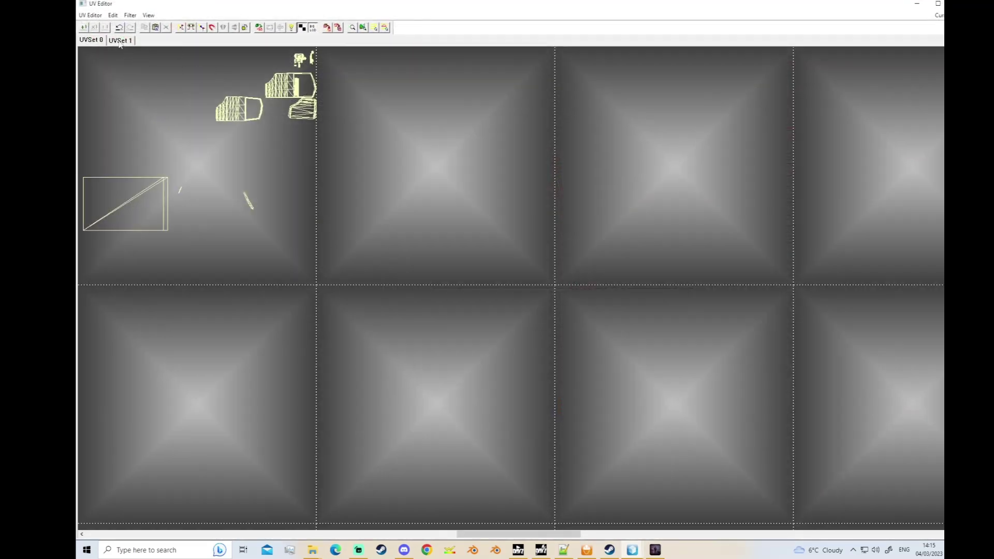
scroll(150, 186, down, 2)
drag(86, 175, 160, 221)
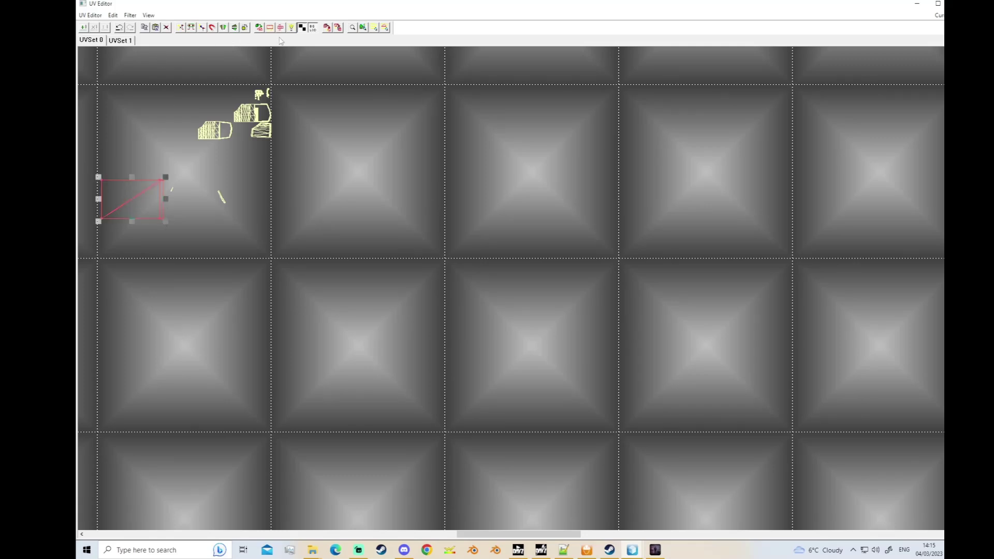
click(126, 41)
scroll(152, 93, down, 1)
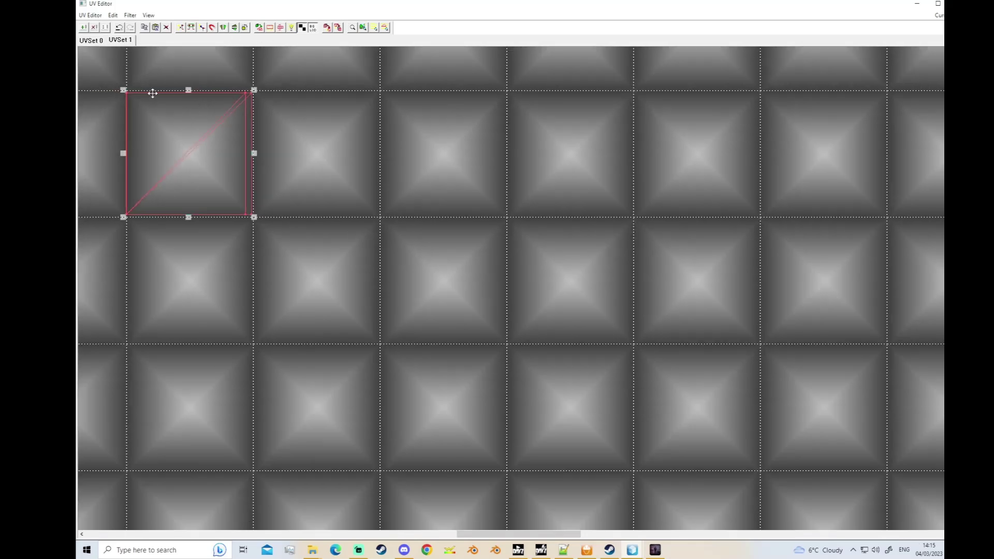
drag(121, 86, 305, 240)
scroll(167, 147, up, 1)
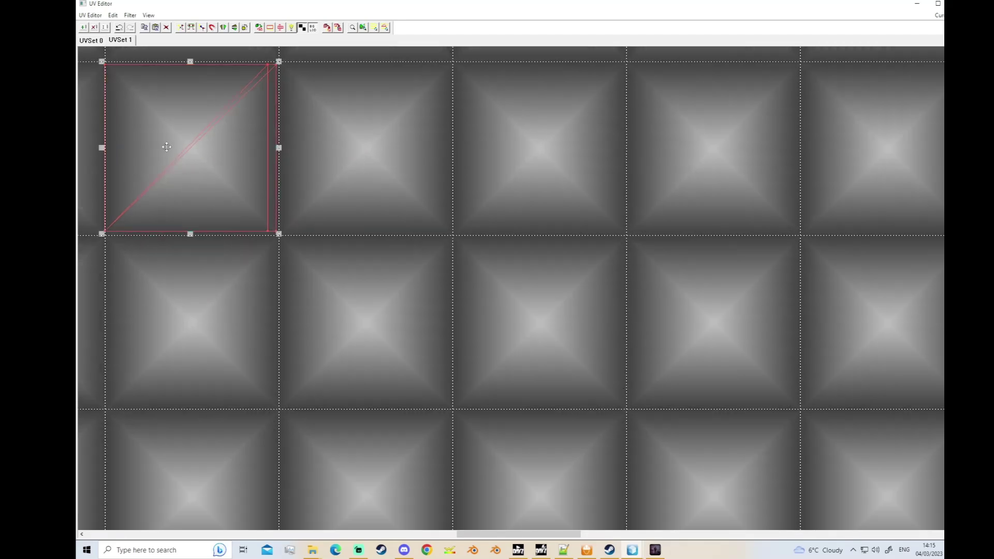
click(477, 107)
click(958, 4)
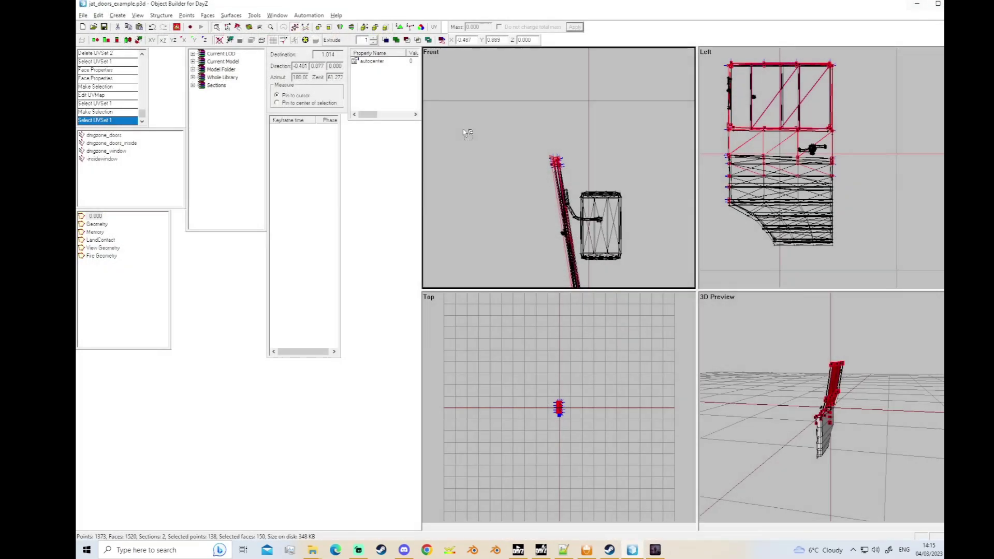
Save the door model with its face selection cleared, and close the other tool window that is still running.
click(480, 151)
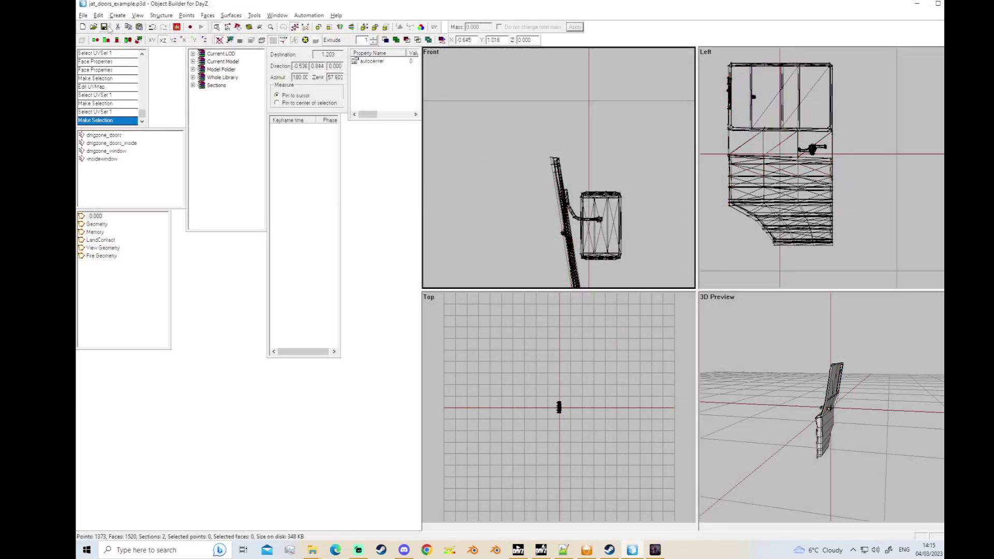
click(909, 178)
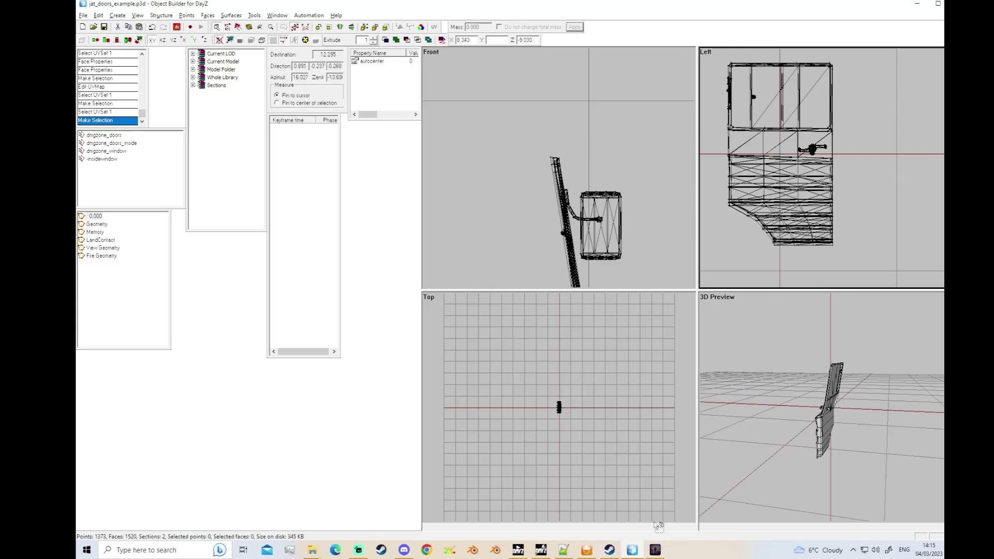
right_click(655, 551)
click(616, 531)
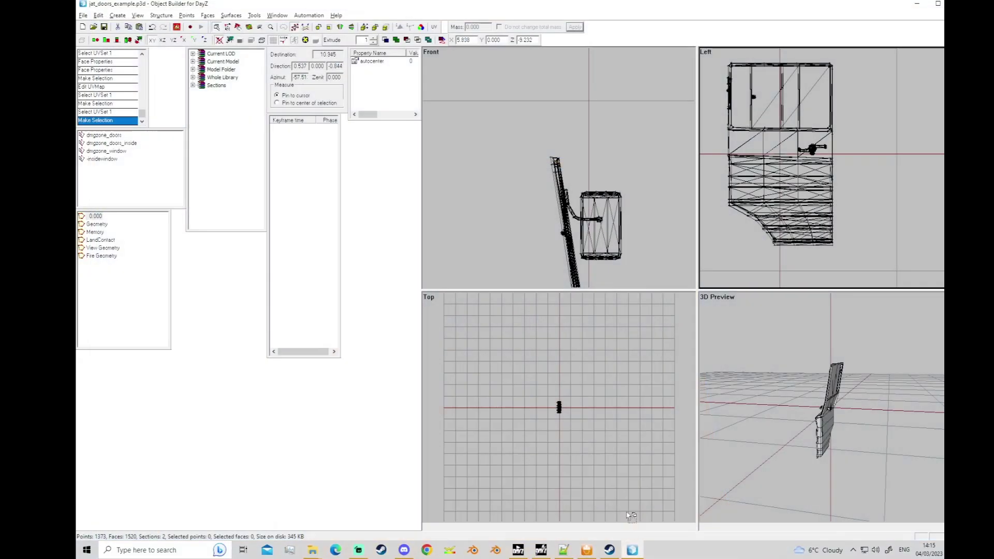
Switch to DayZ Addon Builder and pack the tute_truck source folder into the dbo_vehicle_2023 addons folder.
click(631, 549)
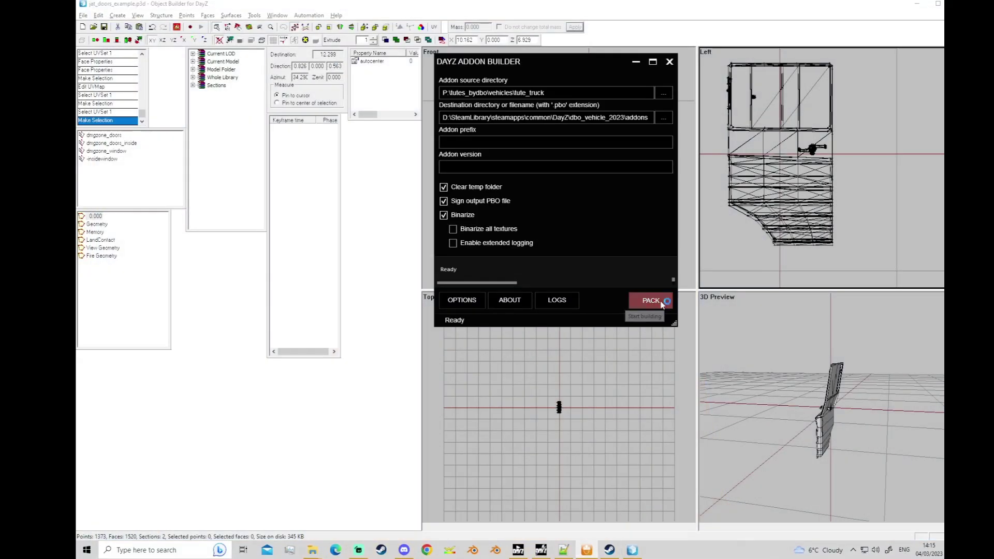
click(650, 301)
click(616, 215)
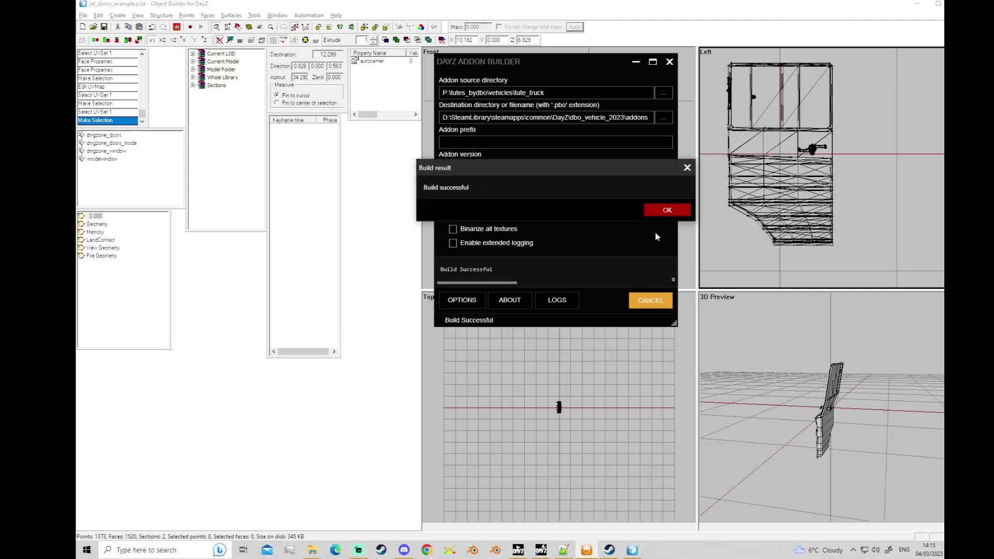
click(685, 216)
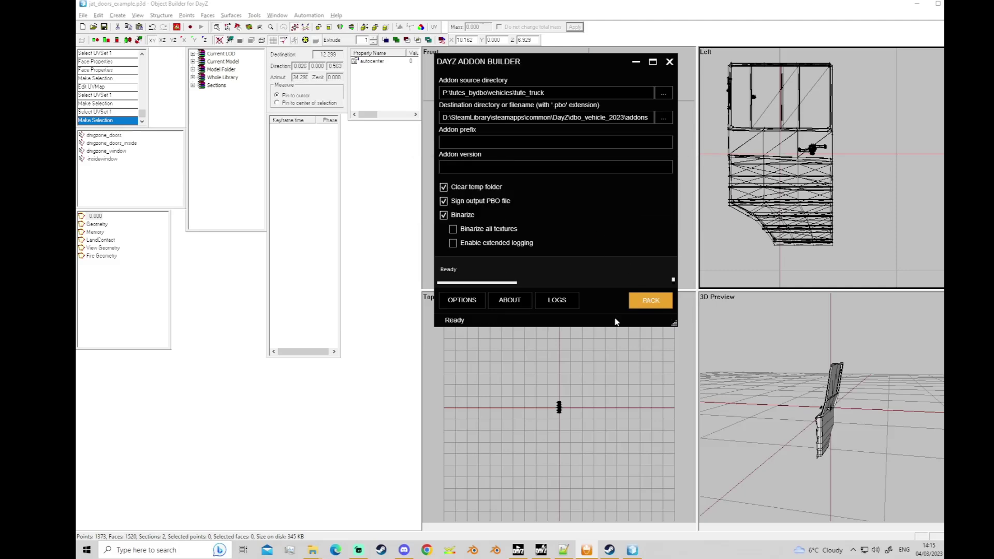
Launch DayZ and move the character onto the open snowy ground facing the Auto Service building.
click(517, 550)
click(268, 377)
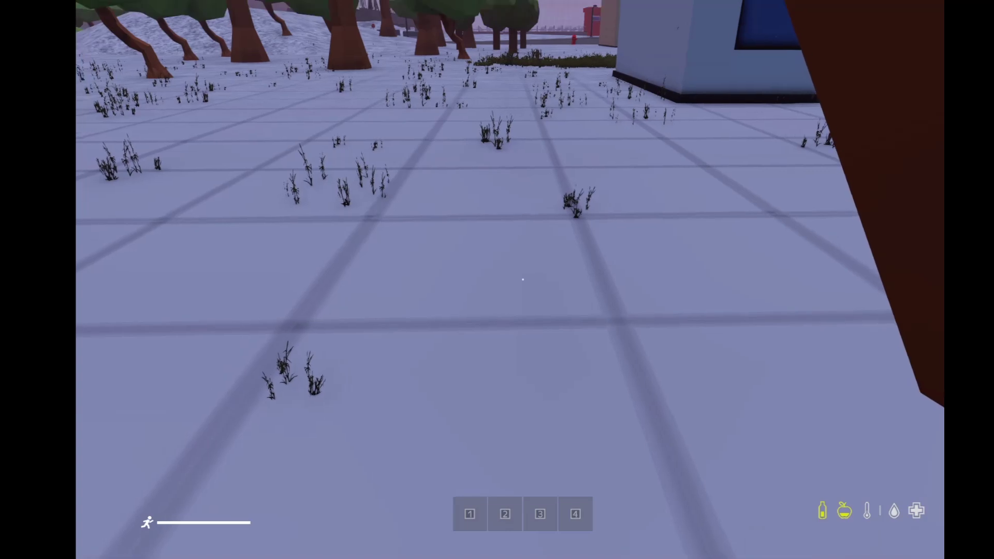
key(shift+w)
key(v)
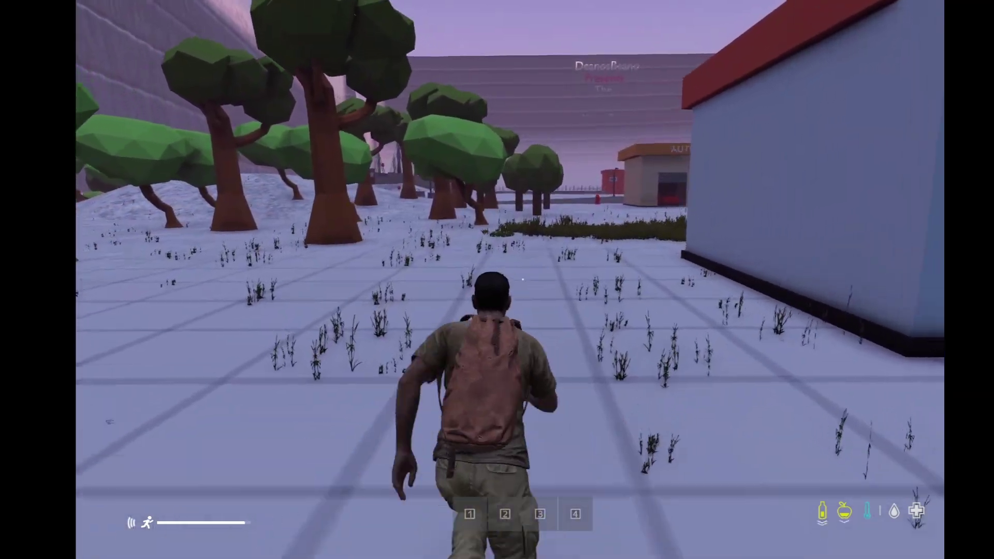
key(v)
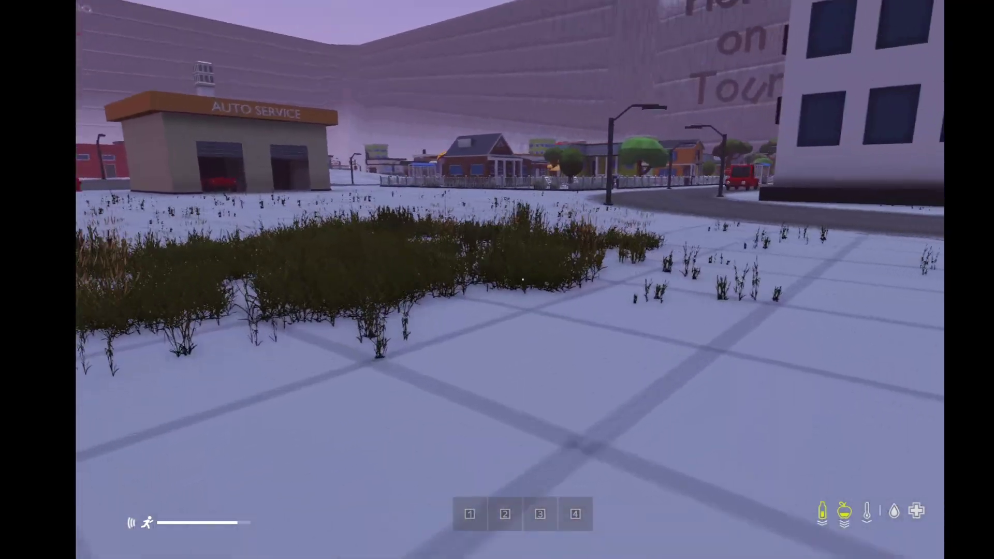
key(shift+w)
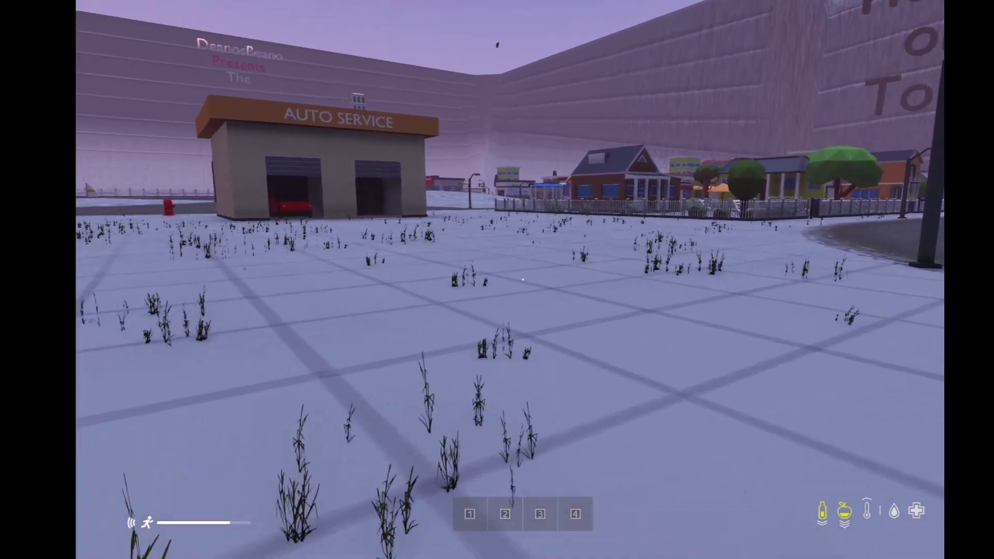
key(w)
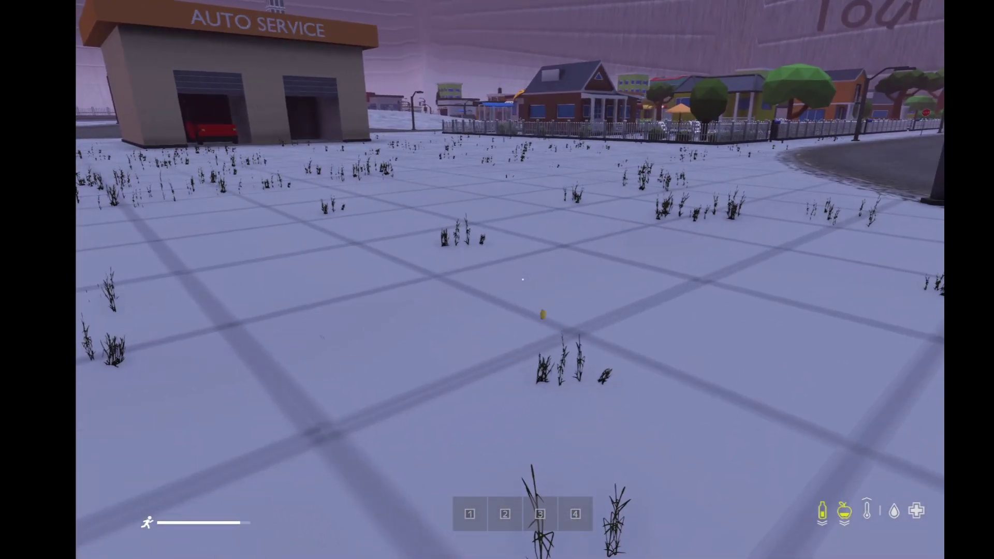
Use the ZomBerry admin tools to switch the server time to day and spawn the jat_doors_example door, found by searching for door.
key(m)
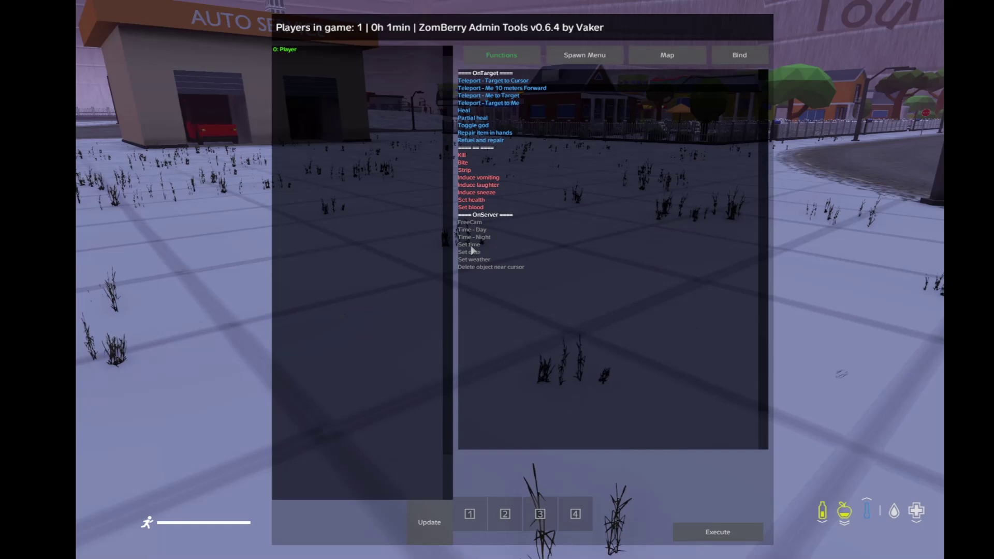
double_click(470, 229)
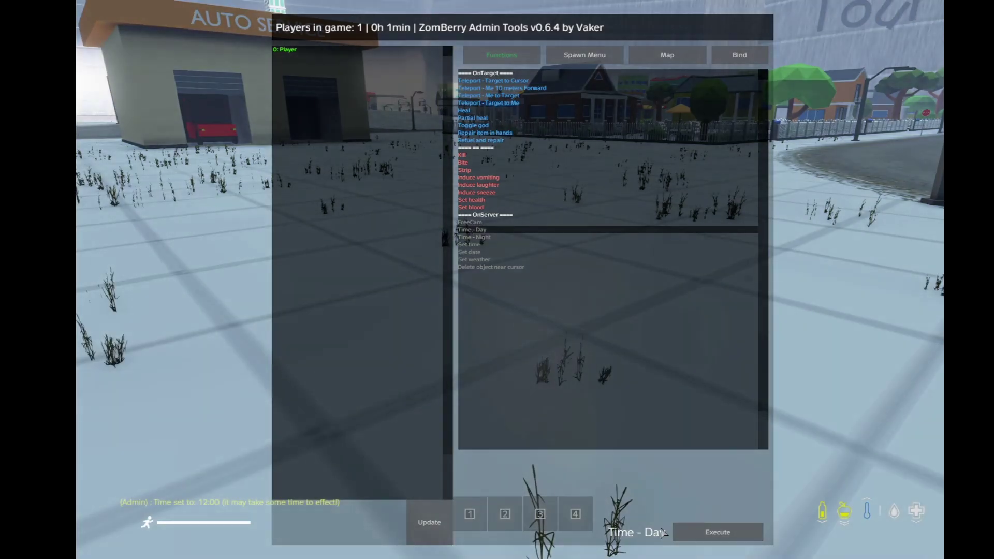
click(585, 61)
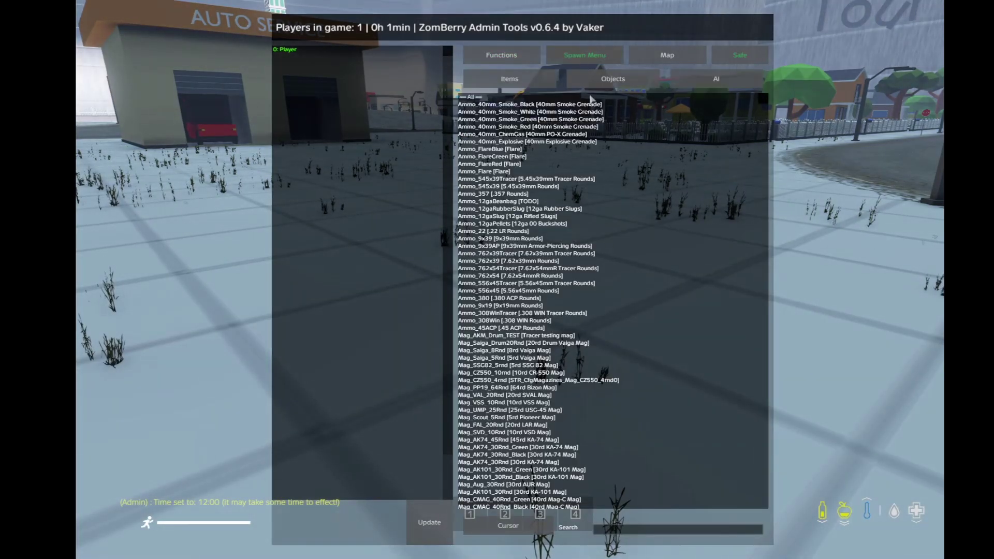
click(611, 530)
text(door)
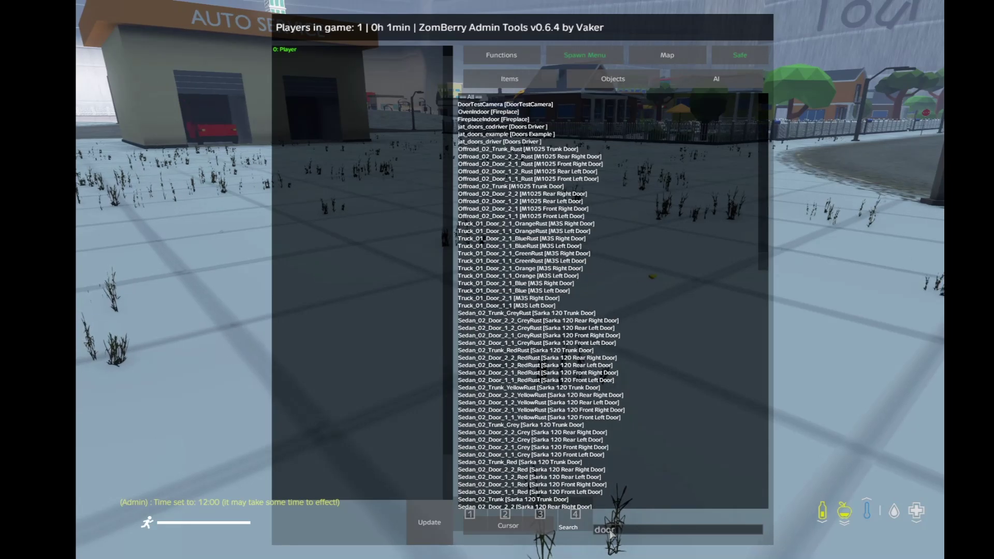
double_click(500, 135)
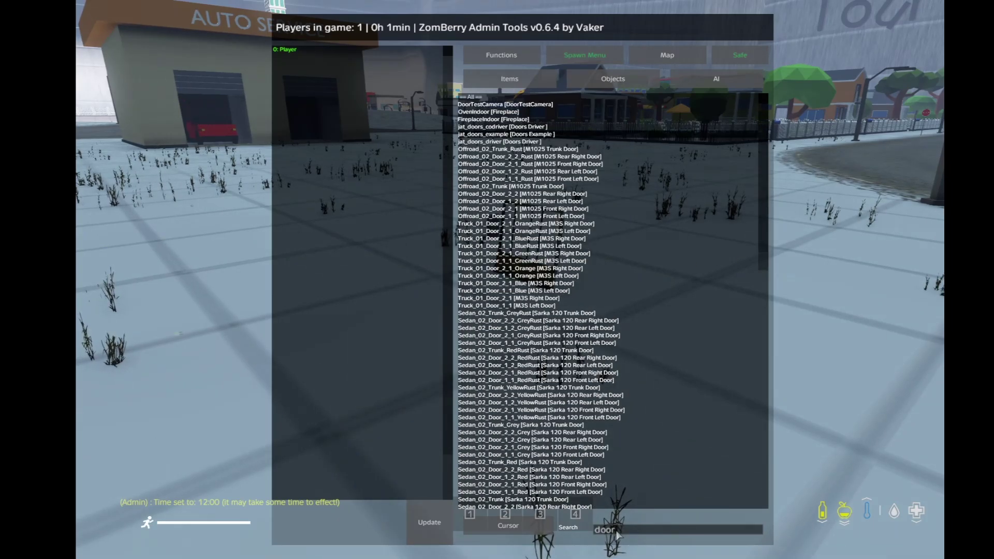
Search the spawn list for mk, spawn the MKII pistol with Mag_MKII_10Rnd magazines, and leave the admin tools.
key(BackSpace)
key(BackSpace)
key(BackSpace)
key(BackSpace)
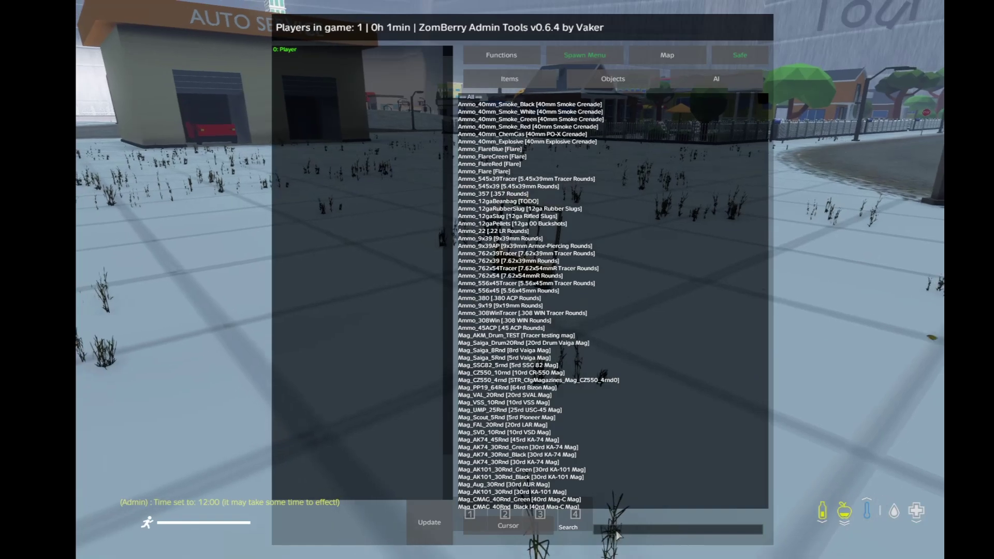
text(mk)
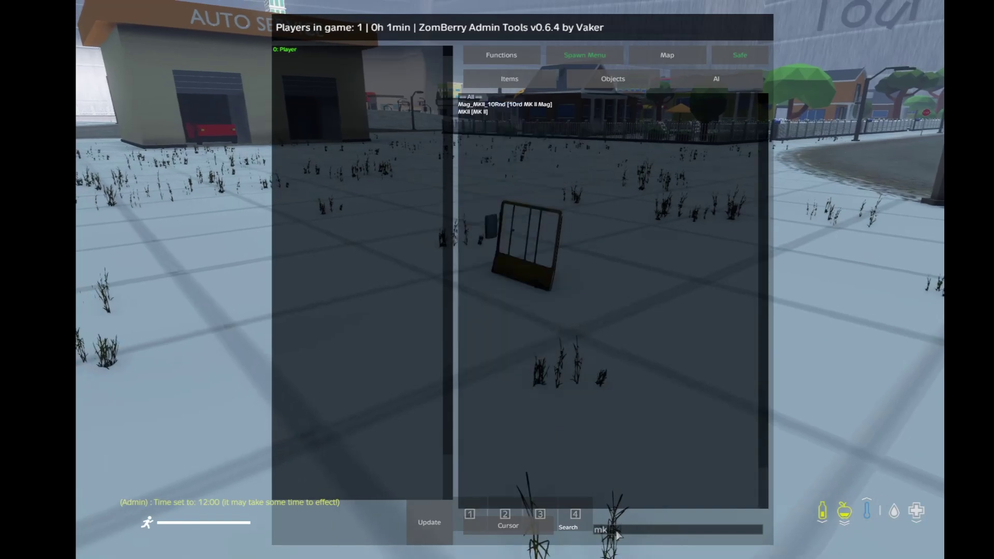
click(480, 113)
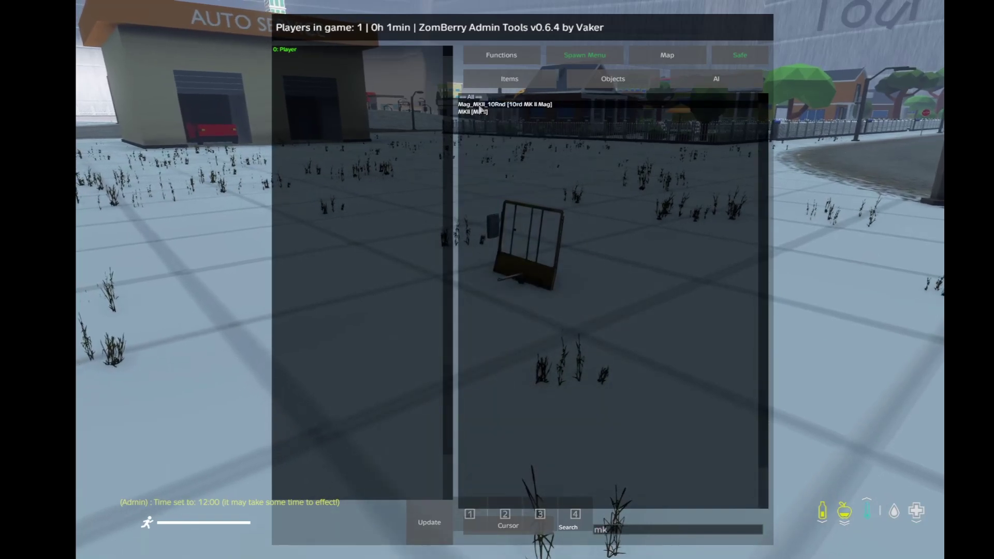
key(Escape)
Walk up to the spawned door and pick up the MK II pistol and its magazines lying beside it.
key(w)
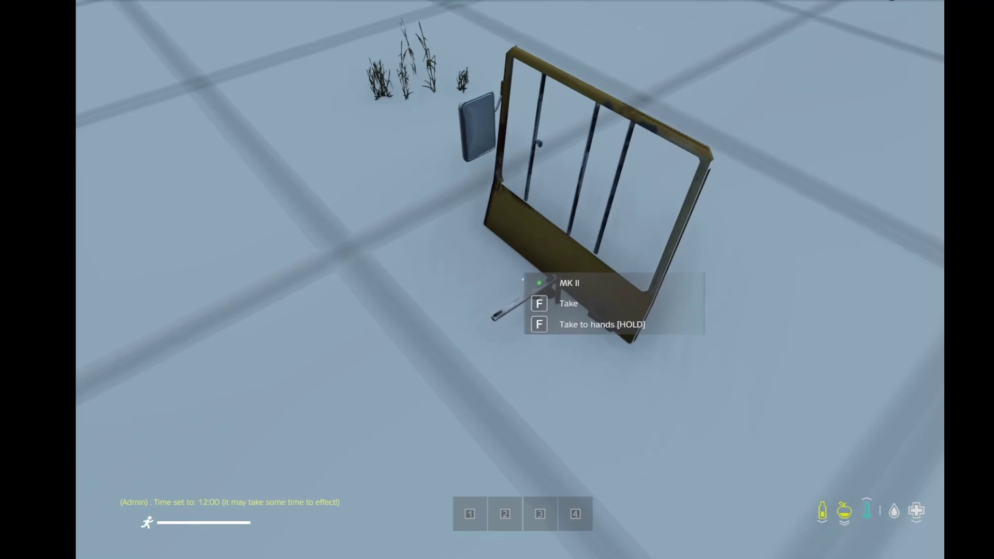
key(f)
key(f)
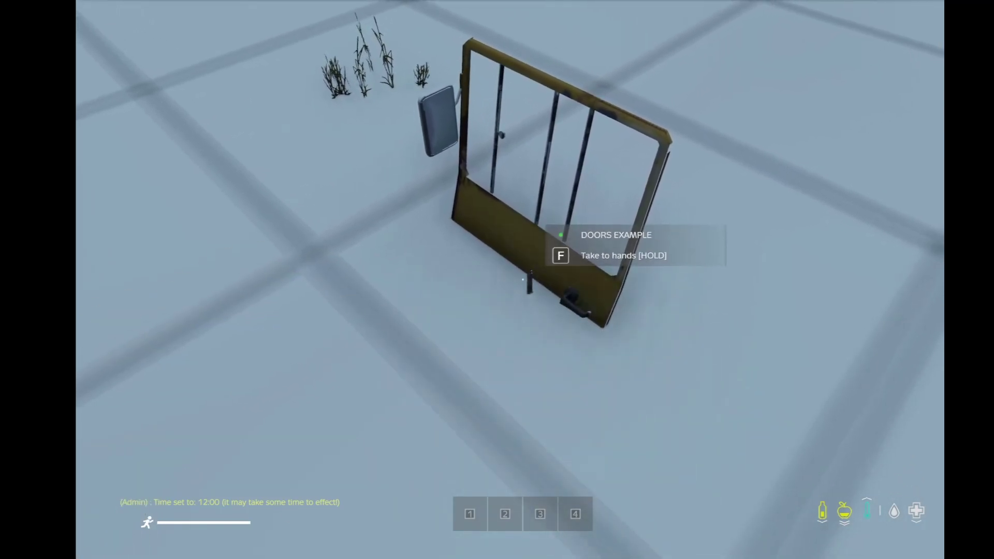
key(f)
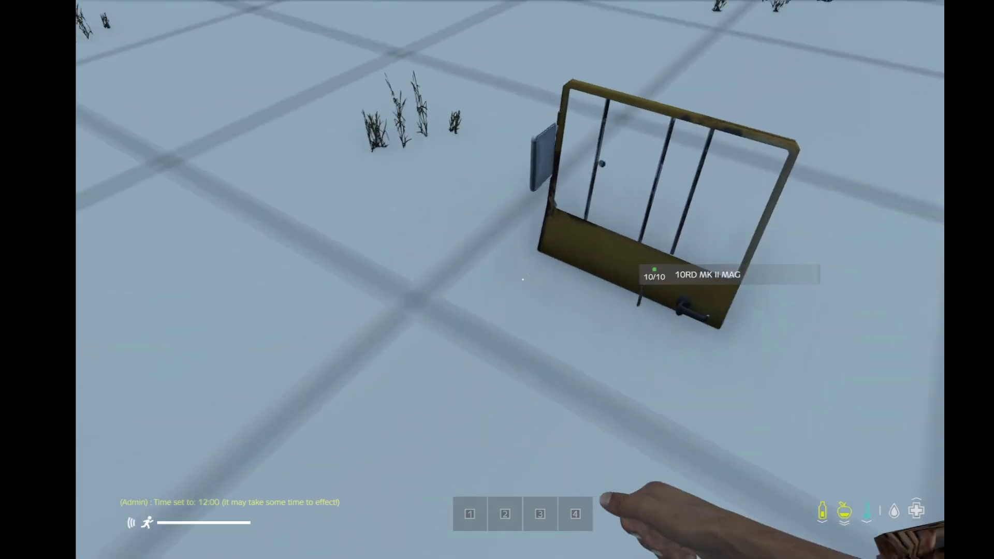
Put the MK II in the character's hands from the inventory and load one of the 10-round magazines into it.
key(Tab)
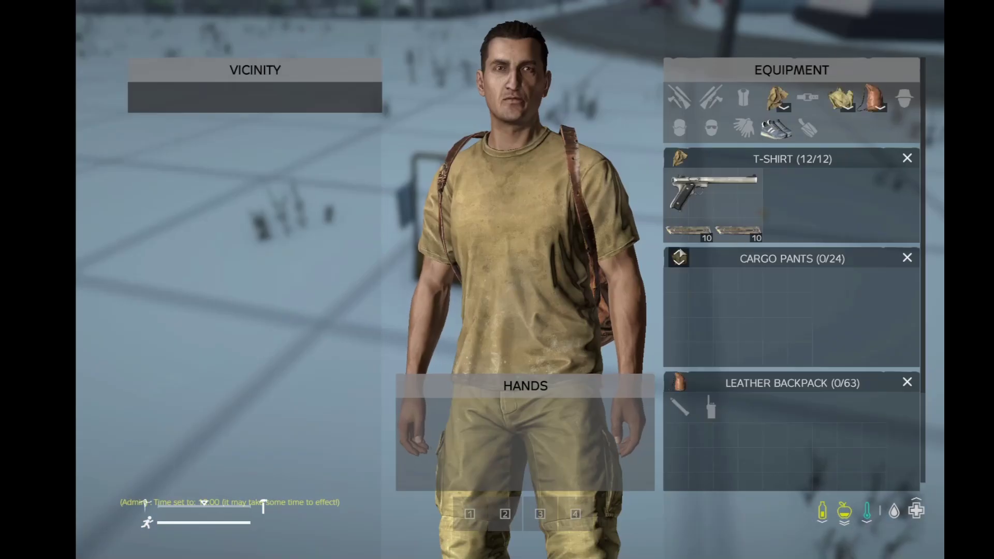
drag(697, 191, 610, 414)
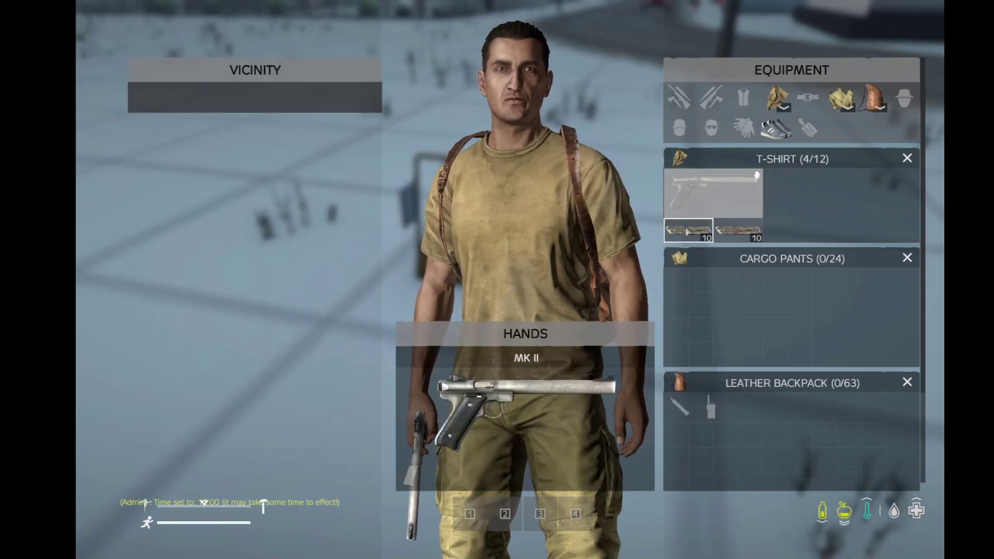
drag(687, 231, 482, 421)
key(Tab)
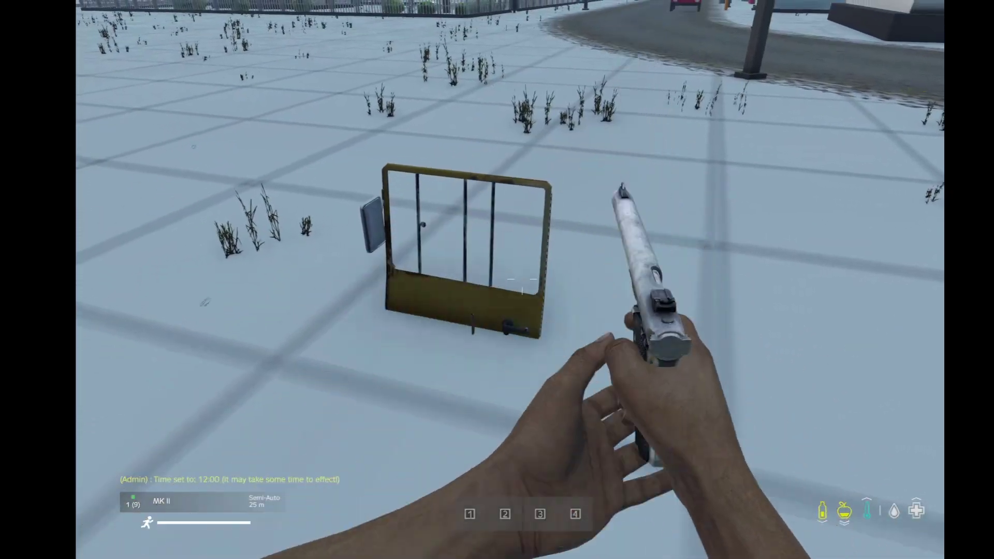
Shoot repeatedly through different panes of the door's window glass to test its damage.
click(522, 282)
click(522, 282)
click(521, 282)
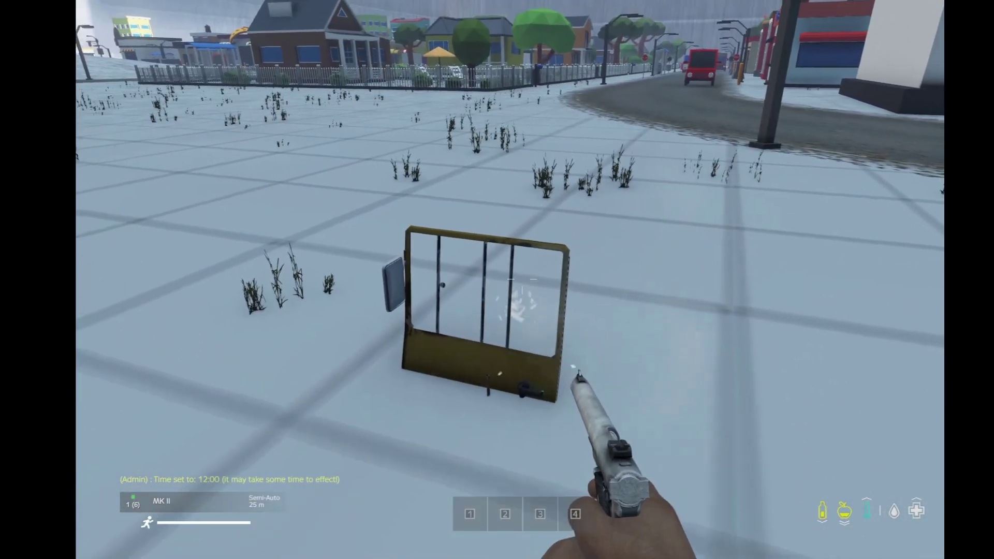
click(522, 283)
click(522, 282)
click(521, 282)
click(522, 282)
click(521, 282)
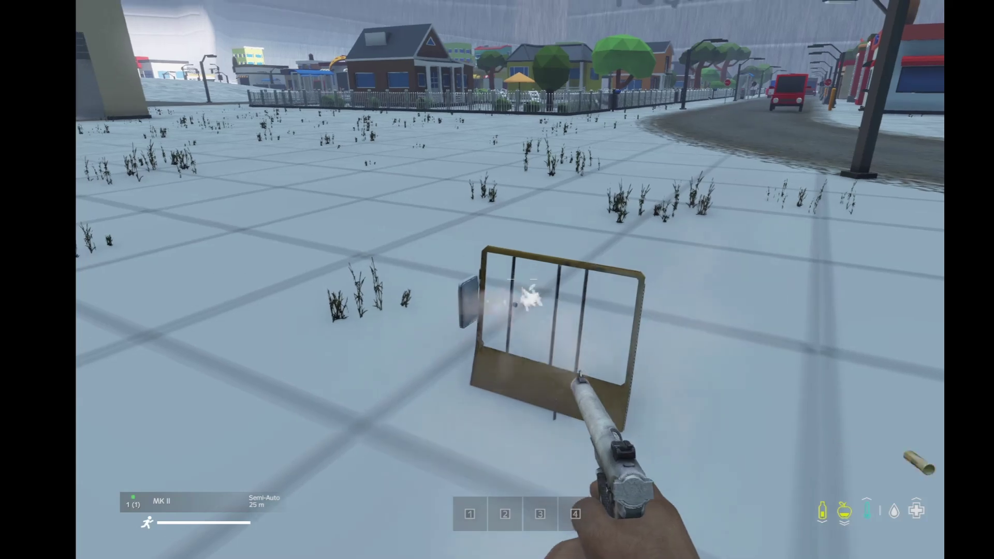
click(522, 282)
Inspect the door's window up close, fire the last round at the door and reload the MK II.
key(w)
key(a)
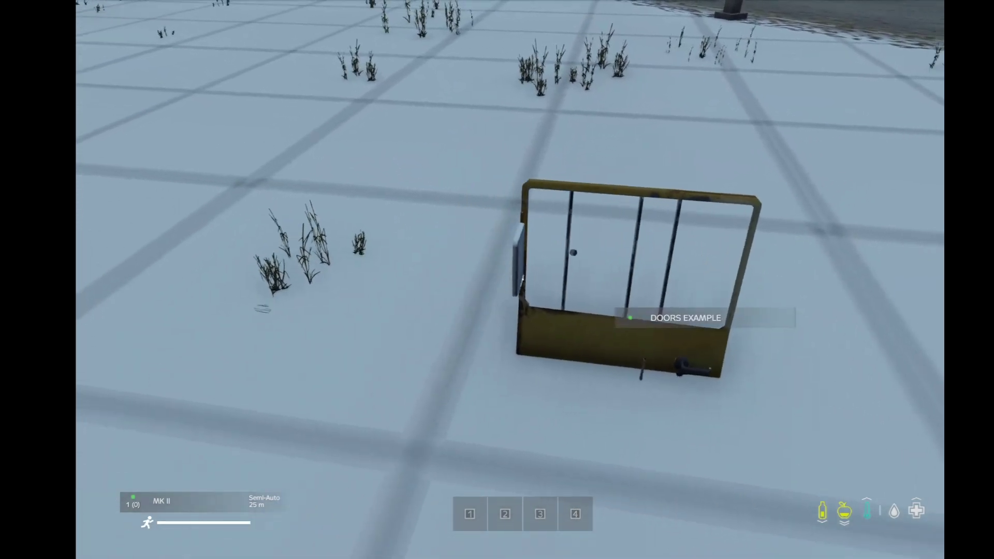
key(w)
right_click(521, 282)
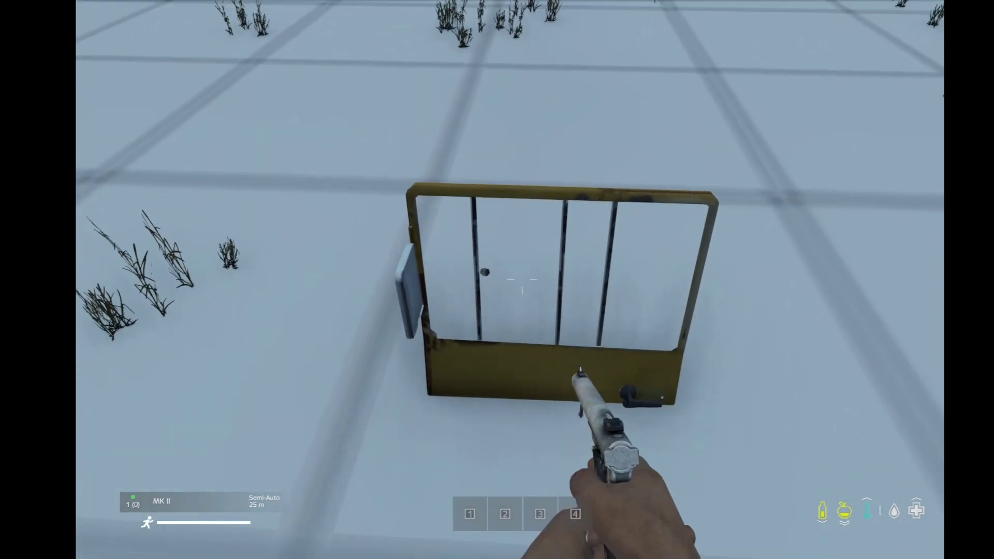
key(r)
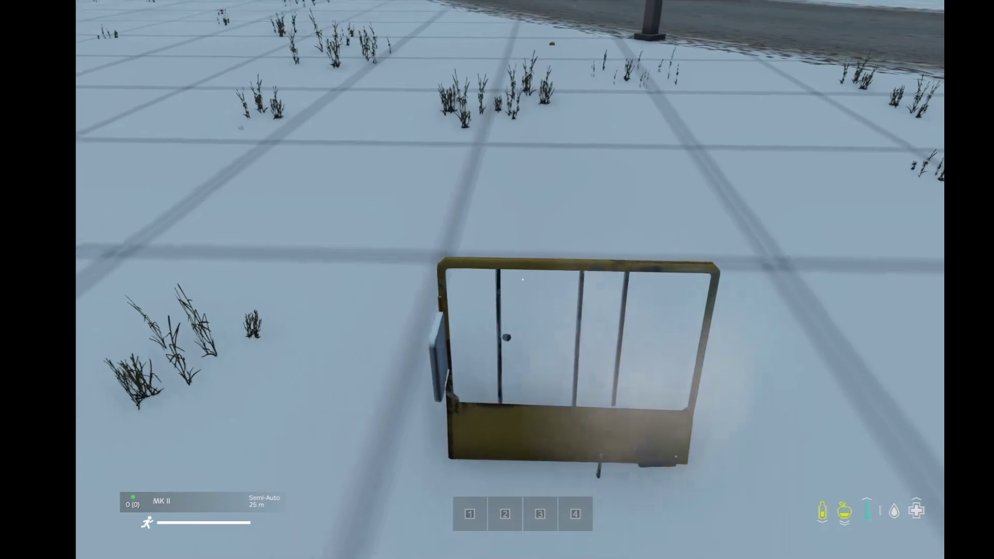
Go around to the door's other side and empty the reloaded magazine into the window glass.
key(w)
key(d)
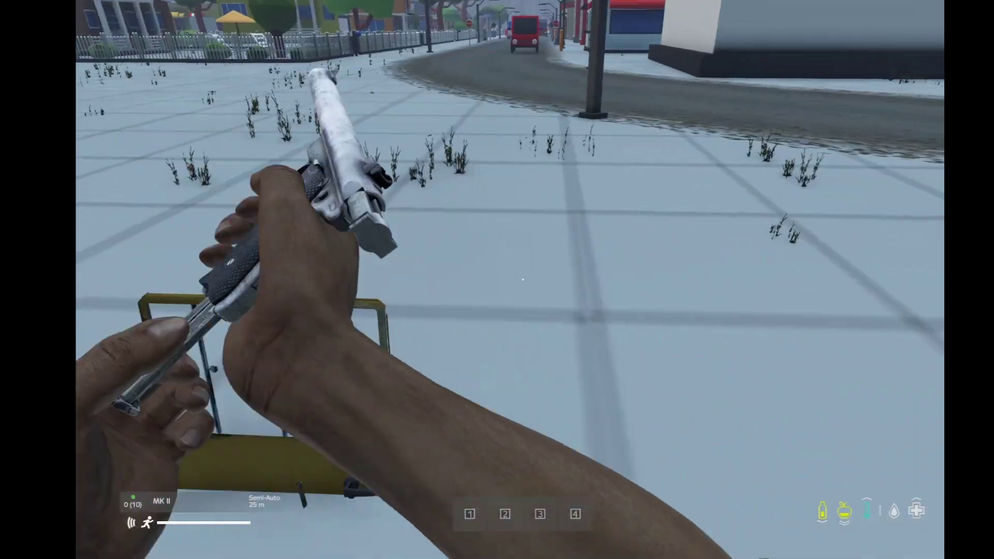
key(d)
key(w)
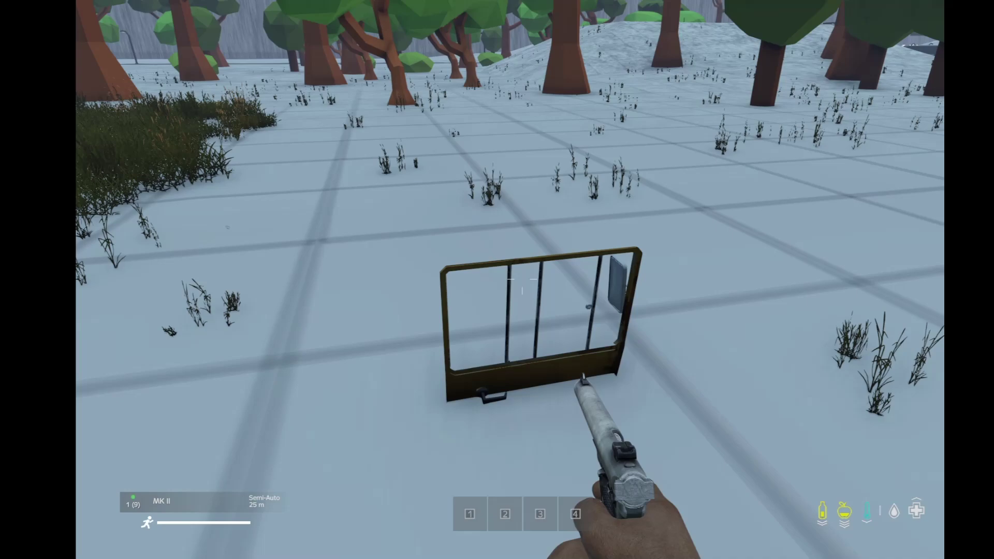
click(522, 282)
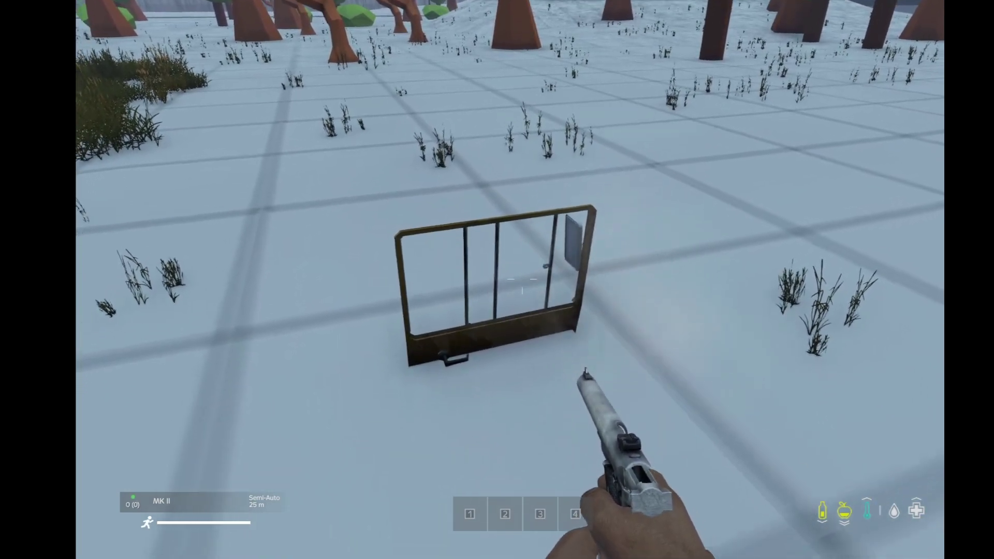
Return to the mirror side of the door and examine the window glass up close for damage.
key(w)
key(w)
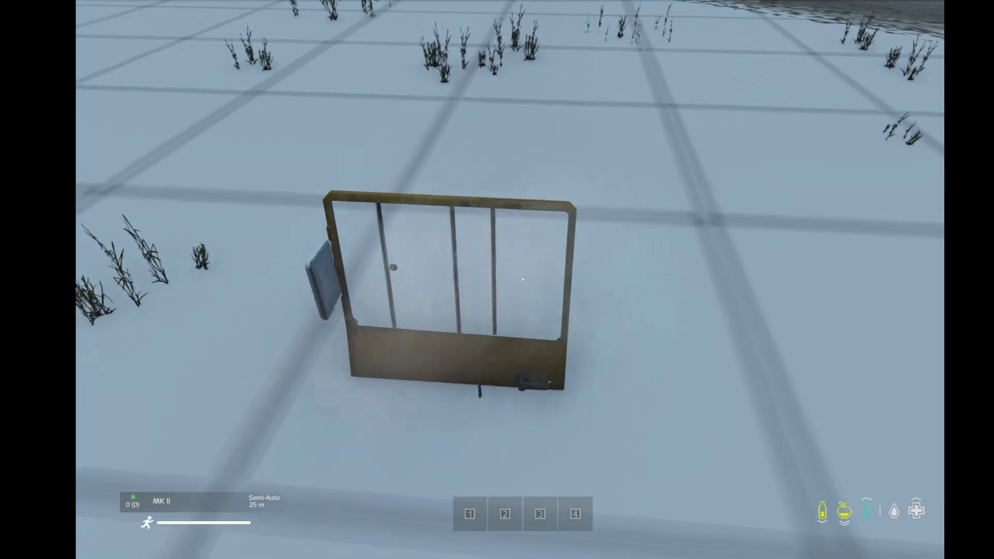
key(w)
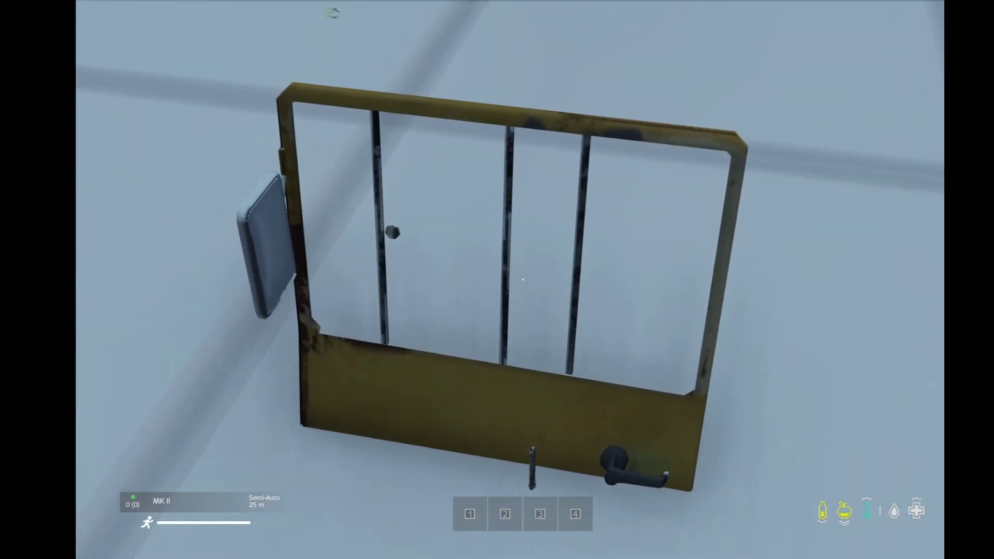
Reload the MK II with the 10-round magazine and empty it into the glass panes of the door's window.
key(space)
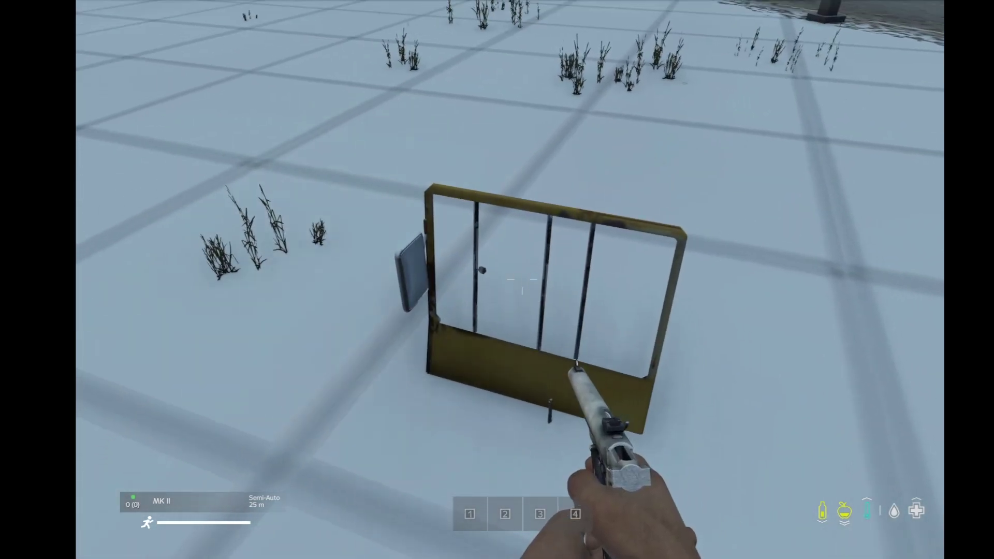
key(space)
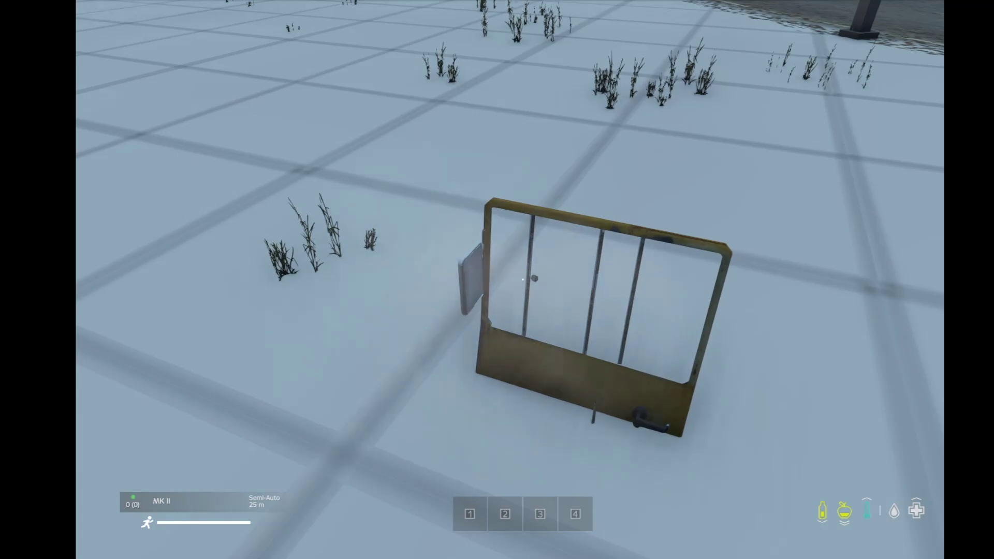
mouse_move(522, 280)
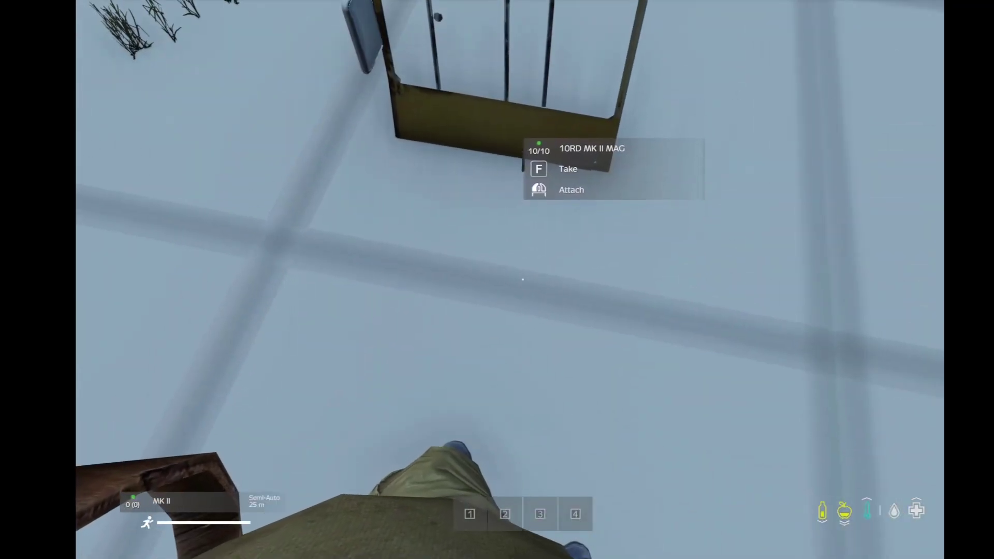
click(522, 279)
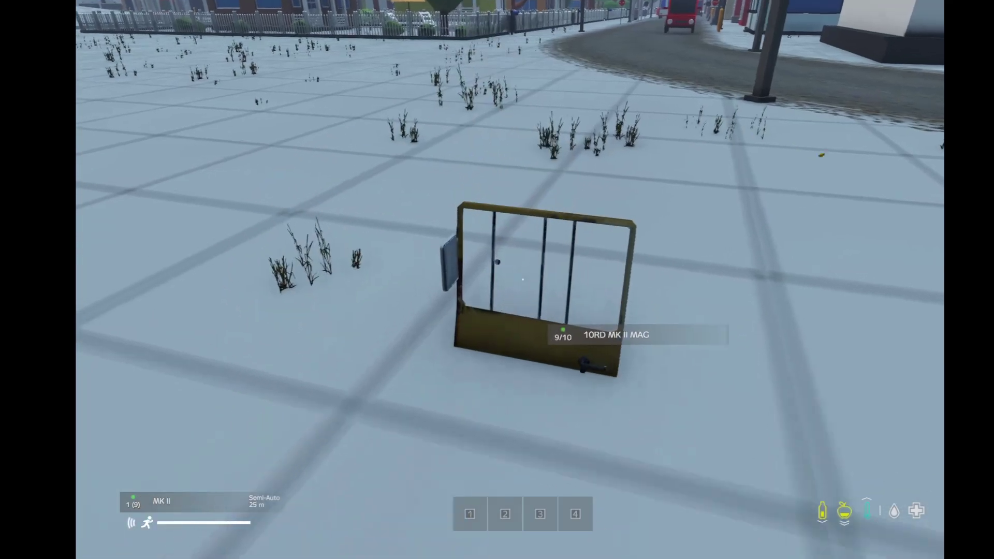
click(523, 280)
click(522, 279)
click(522, 279)
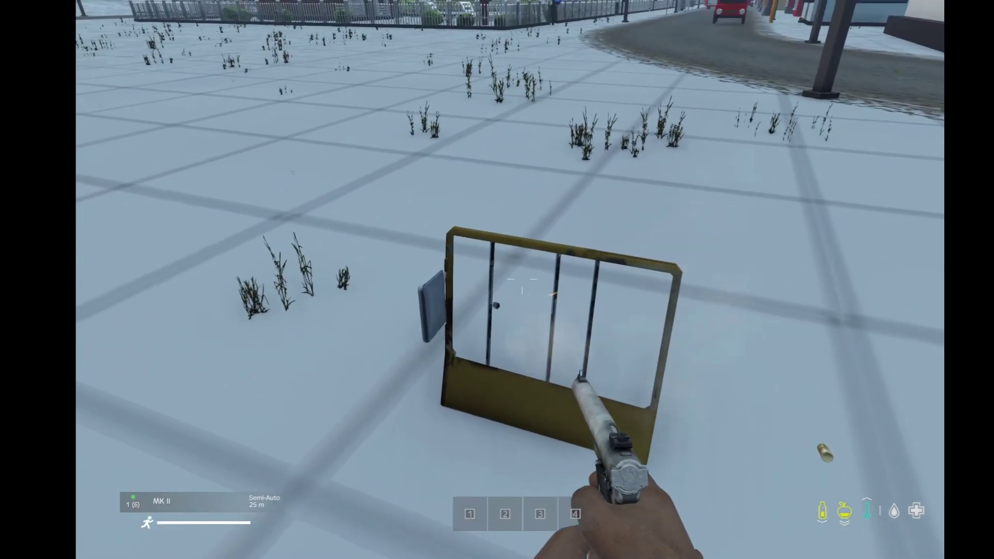
click(522, 279)
click(522, 280)
click(523, 280)
click(523, 279)
click(522, 279)
click(523, 280)
click(523, 279)
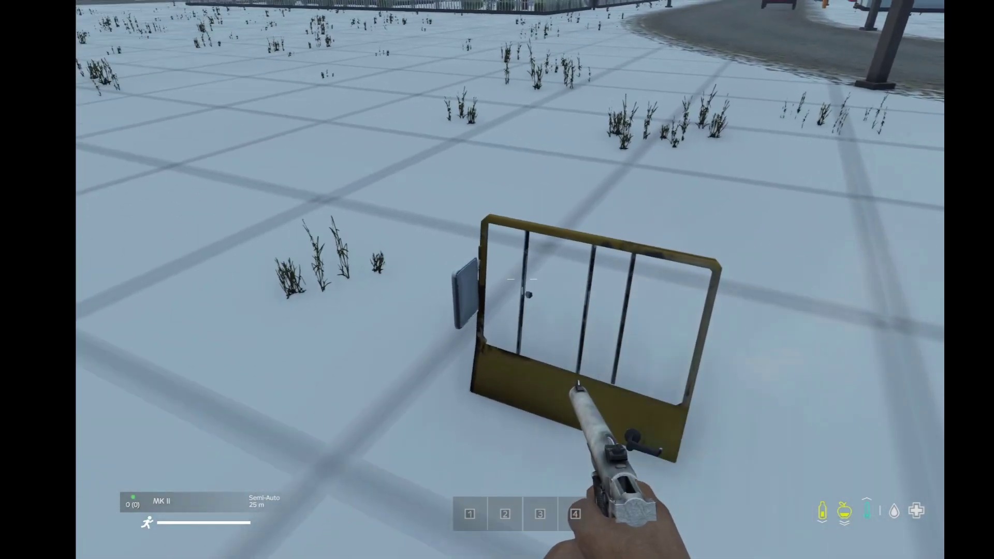
Inspect the door's window glass up close for damage, and back away from the door.
key(x)
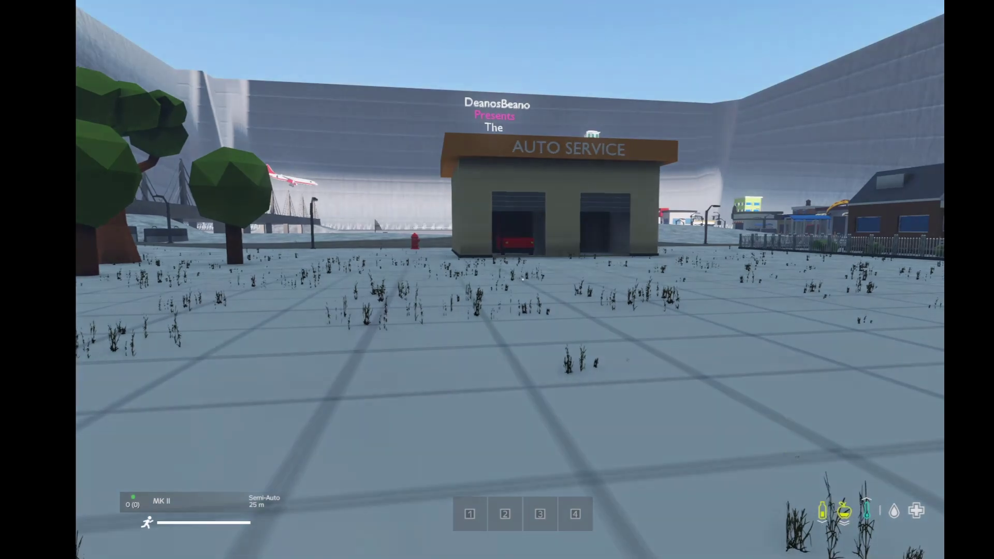
right_click(523, 279)
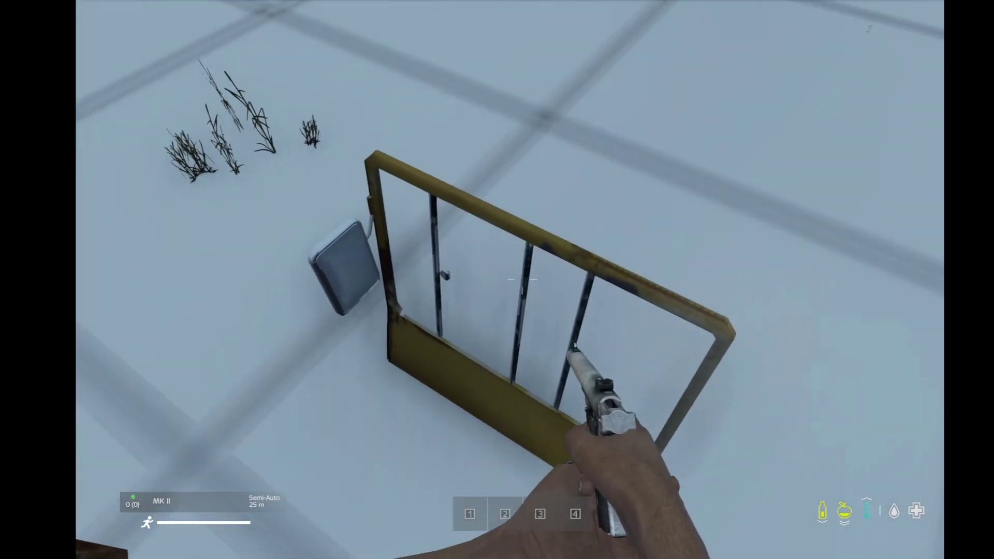
key(x)
key(s)
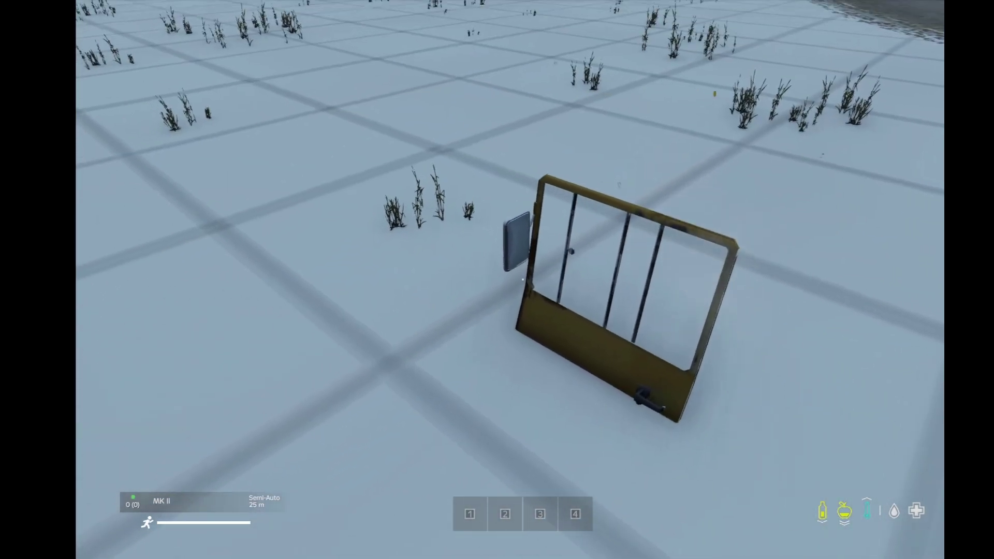
key(s)
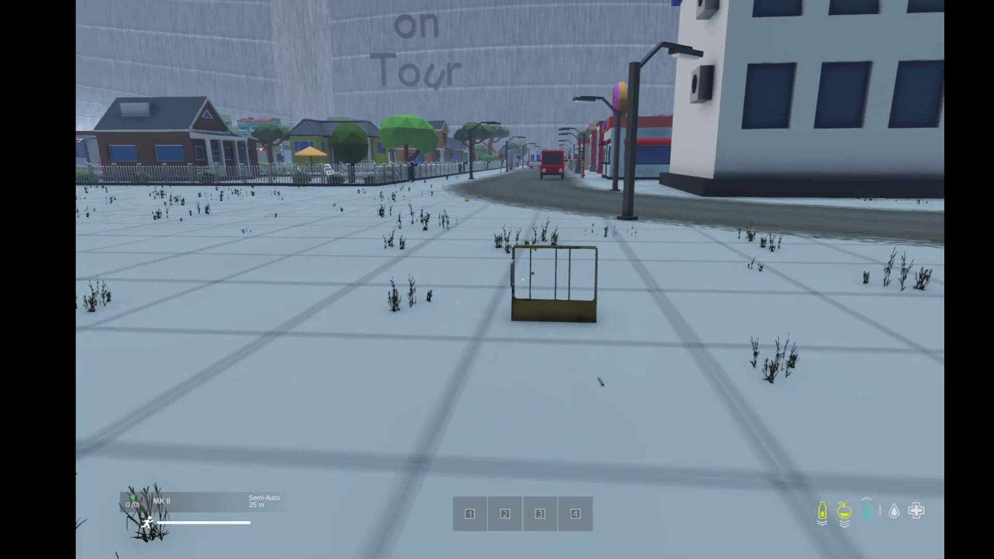
Leave the test session, exit DayZ and return to the door model in Object Builder.
key(Escape)
click(812, 390)
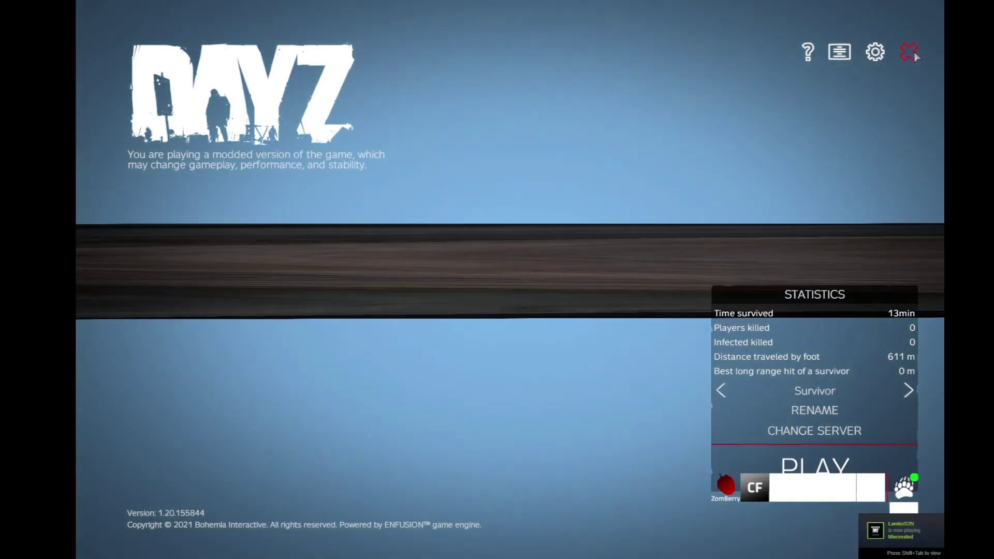
click(911, 51)
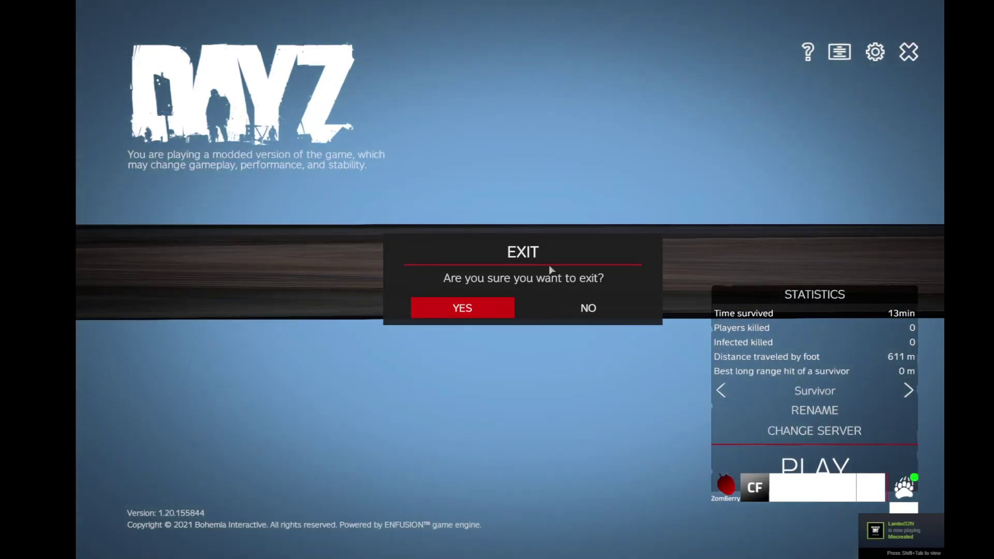
click(479, 308)
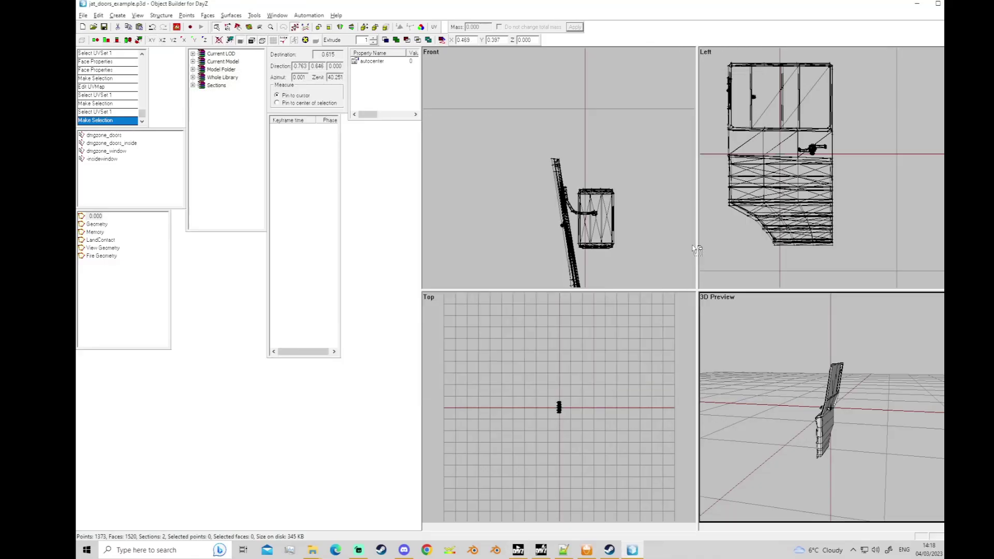
Examine the window glass faces in the UV Editor, marking the whole UV block to check its fit in the tile.
scroll(693, 248, down, 1)
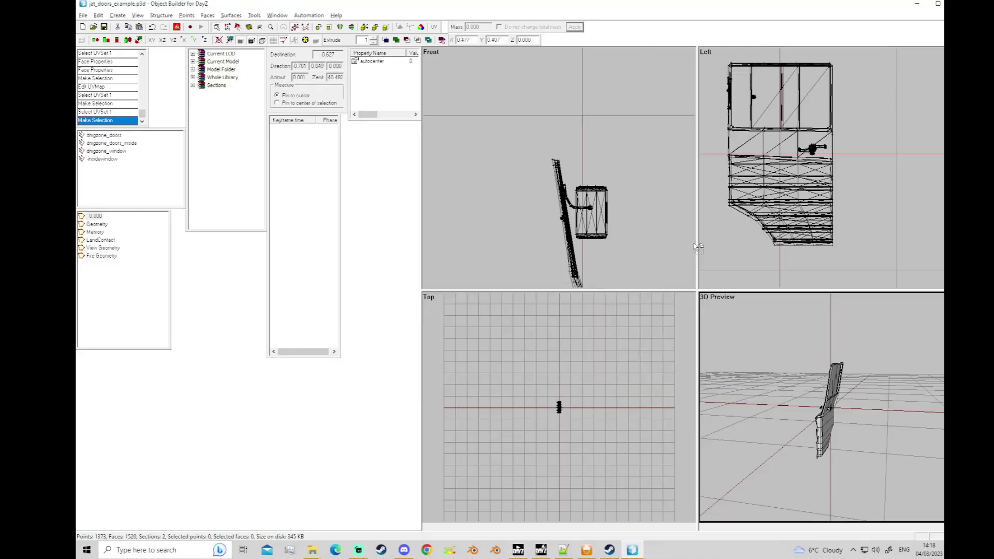
click(433, 27)
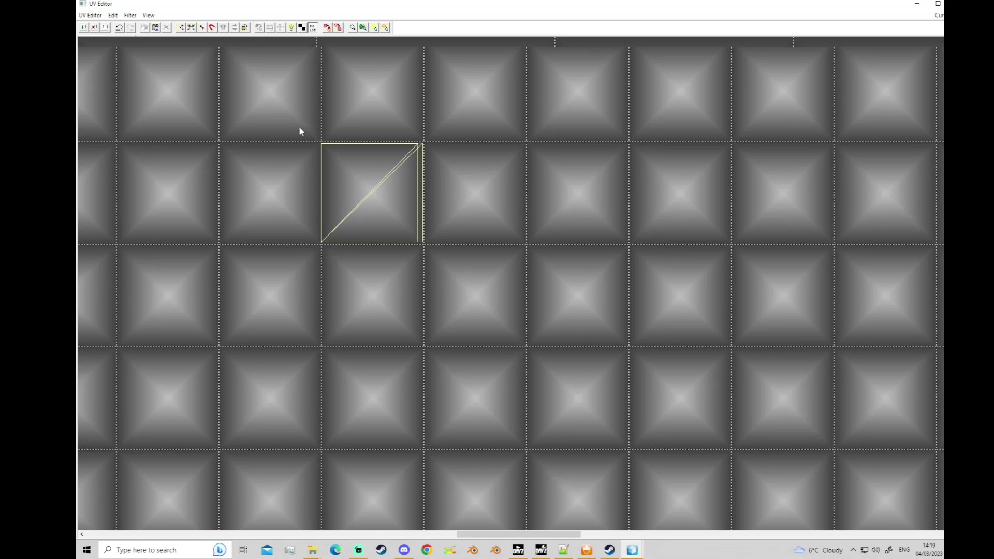
drag(299, 131, 498, 271)
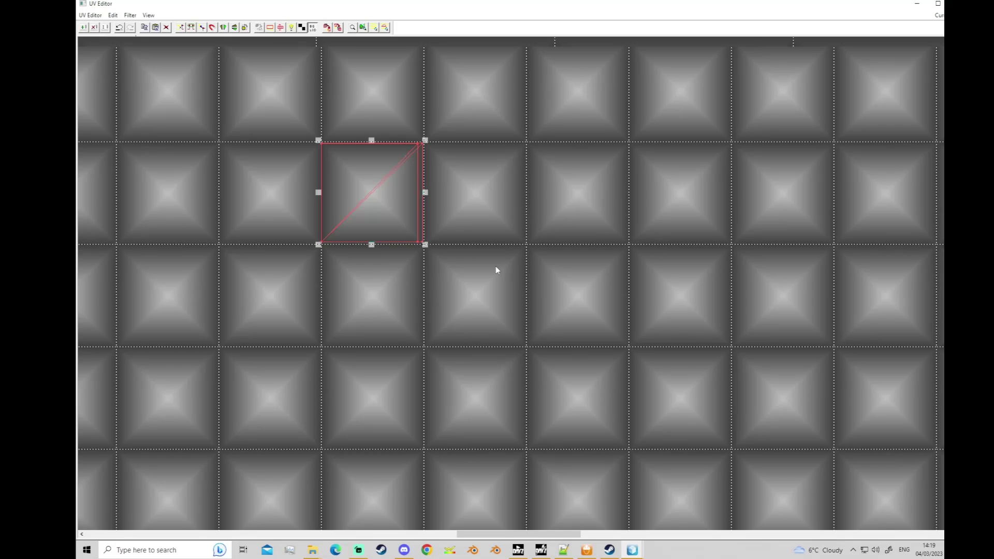
click(192, 85)
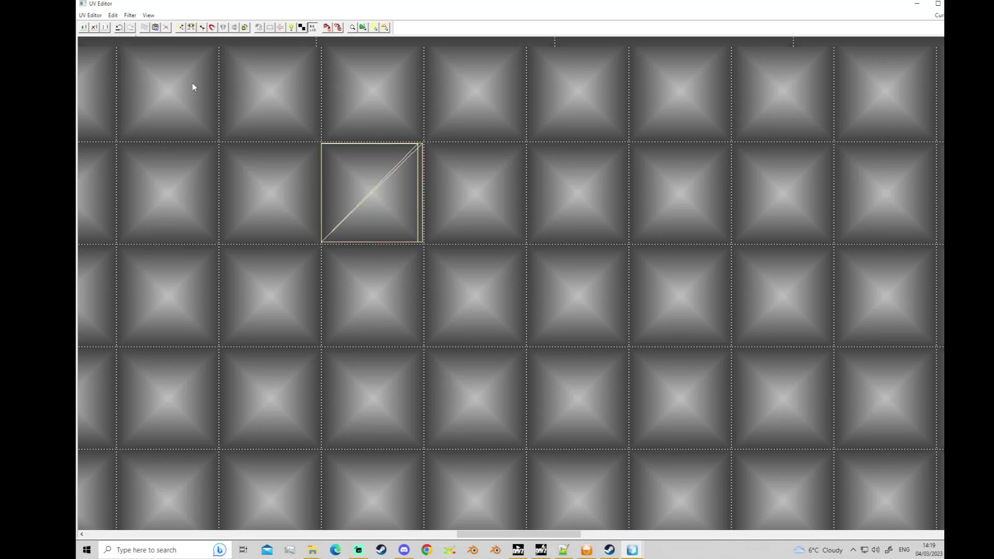
scroll(193, 85, up, 2)
scroll(214, 87, down, 3)
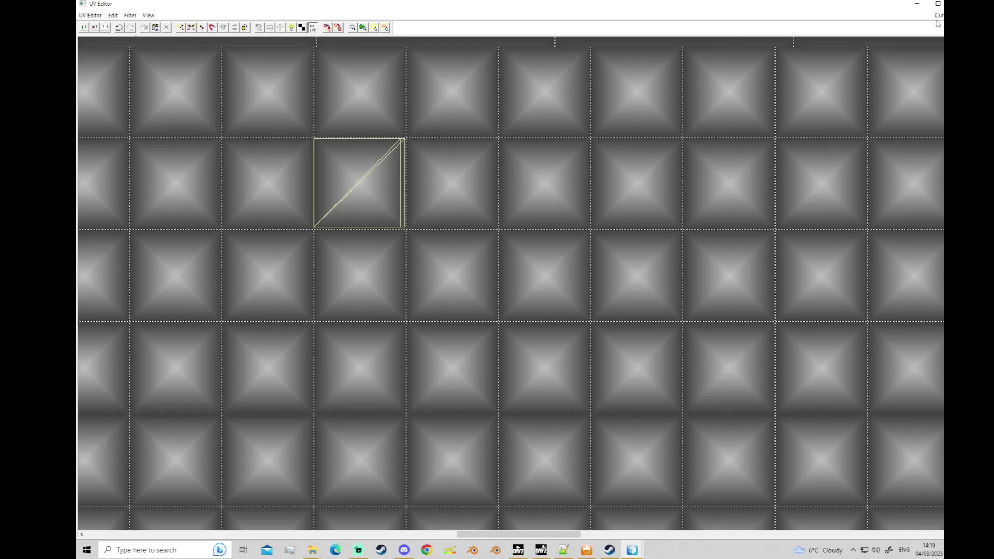
click(958, 4)
click(491, 180)
Recheck the window glass's UV layout in the UV Editor and close the editor.
scroll(510, 176, down, 1)
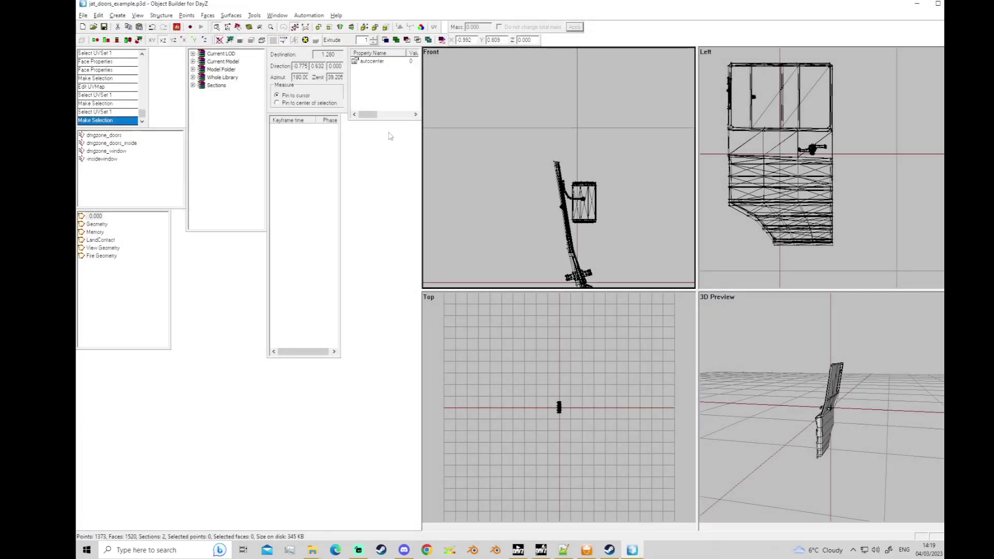
scroll(546, 176, down, 2)
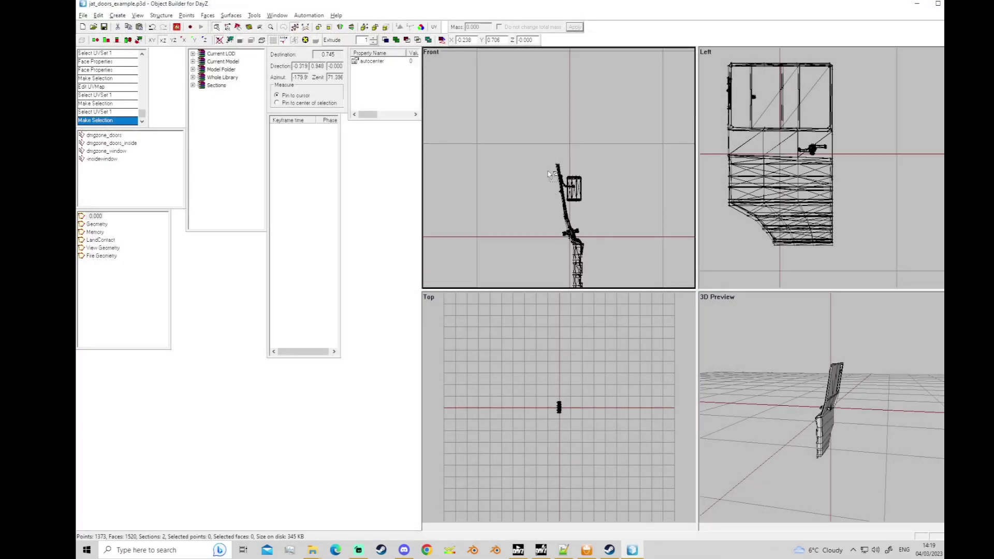
click(434, 27)
scroll(263, 104, down, 9)
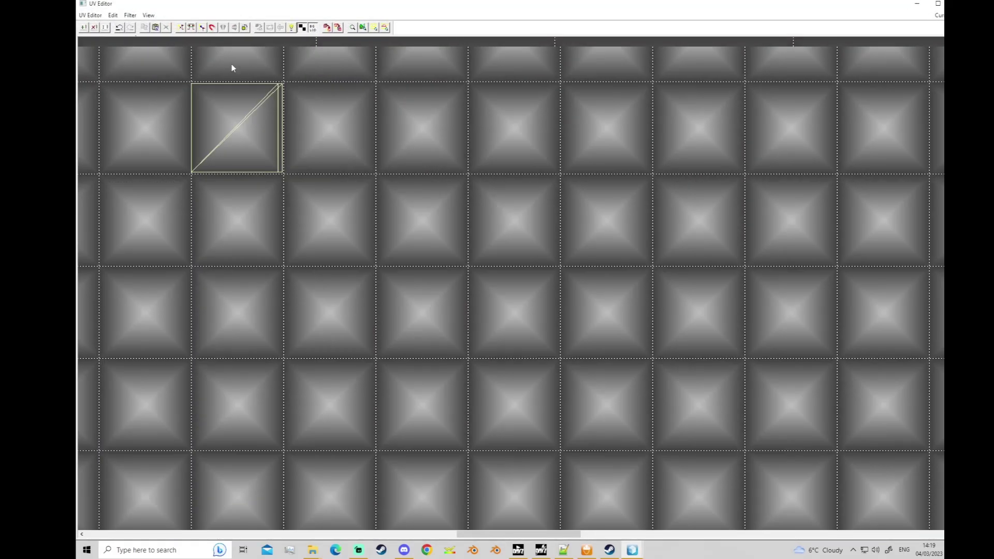
drag(178, 79, 421, 198)
key(alt+F4)
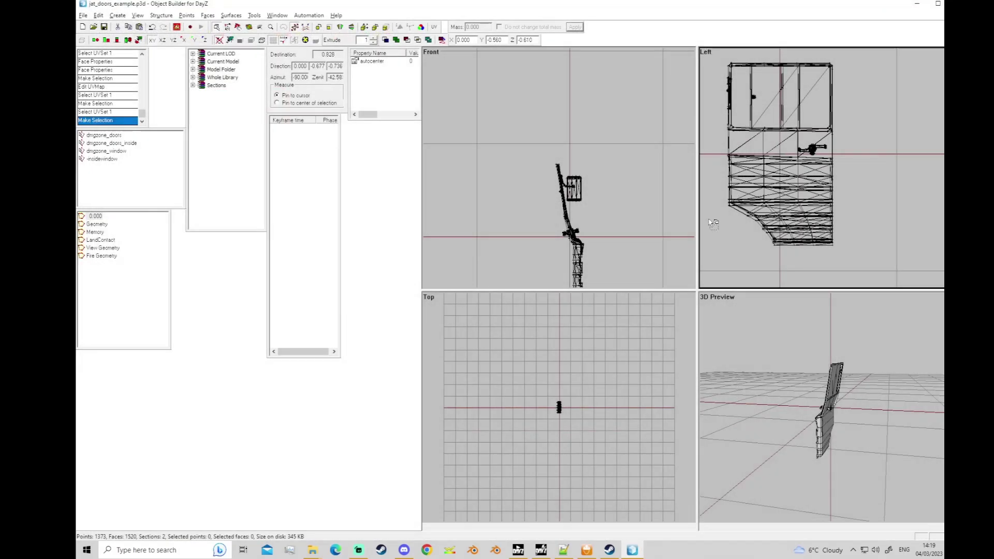
Select the dmgzone_doors part of the model and bring up its UV layout.
click(105, 151)
click(104, 136)
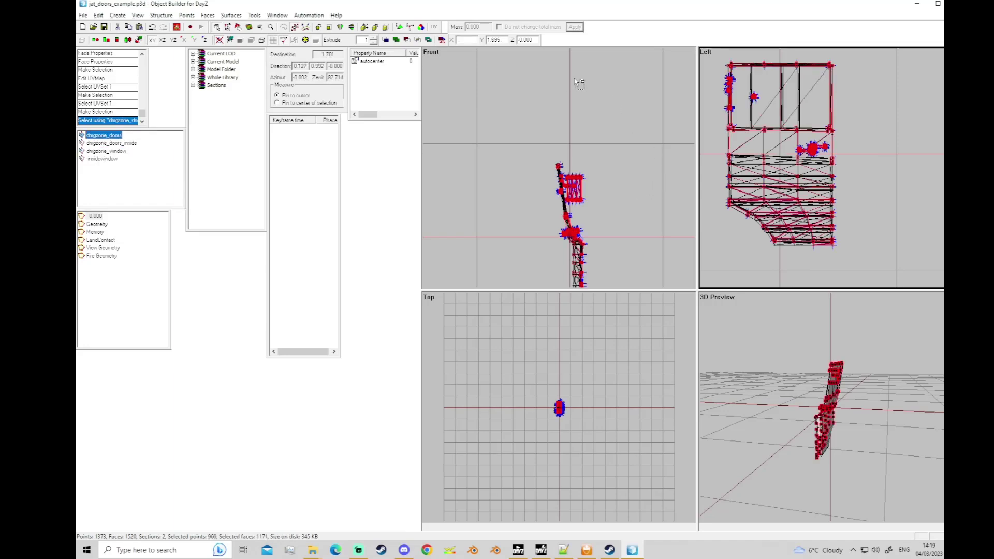
click(433, 26)
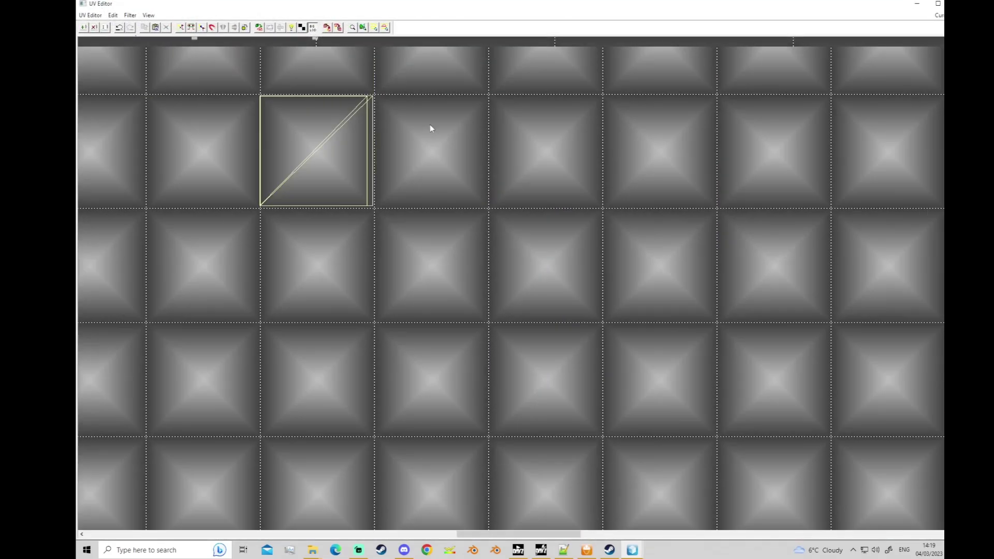
click(90, 15)
click(99, 27)
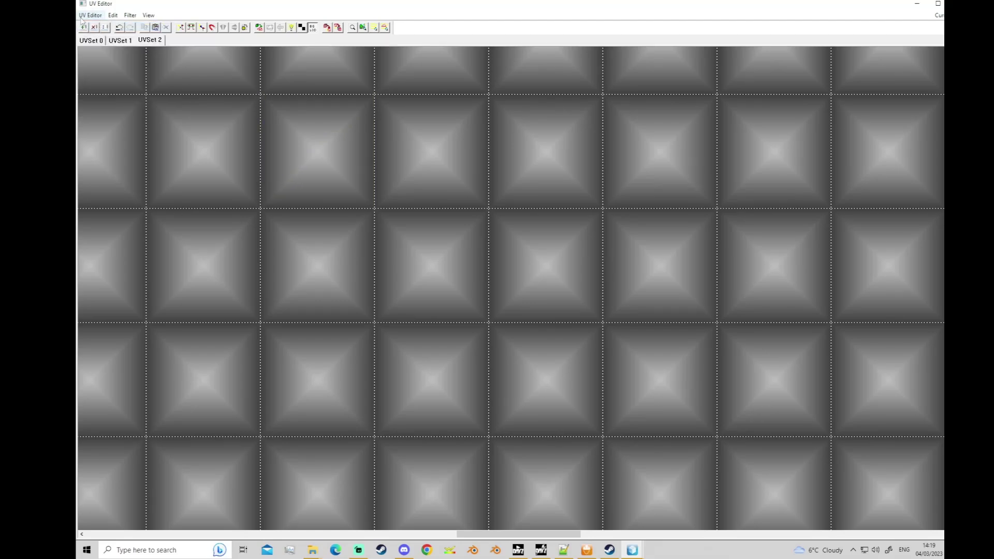
click(90, 15)
click(98, 36)
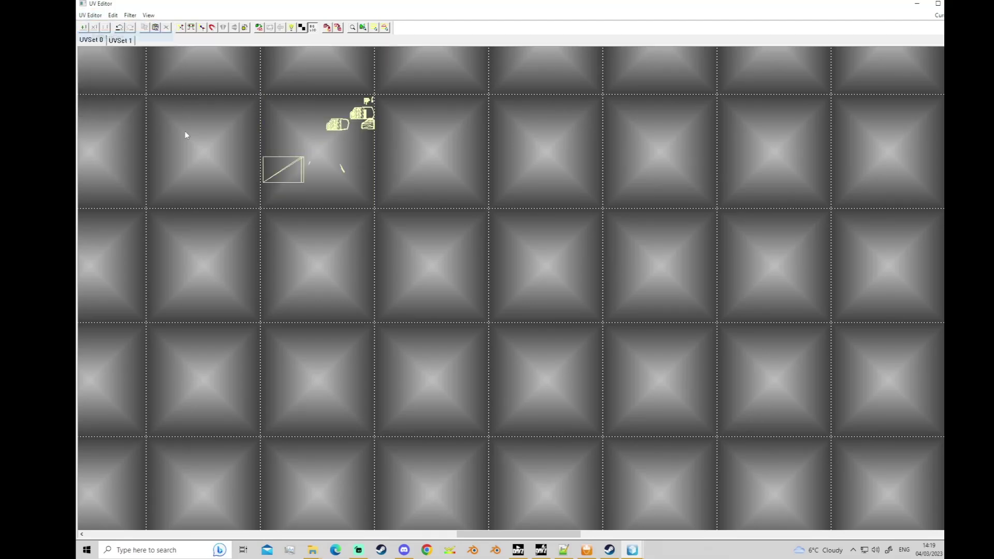
Examine the window glass block in UVSet 0, switch to UVSet 1, and close the UV Editor with the model deselected.
scroll(188, 139, down, 6)
scroll(279, 168, up, 7)
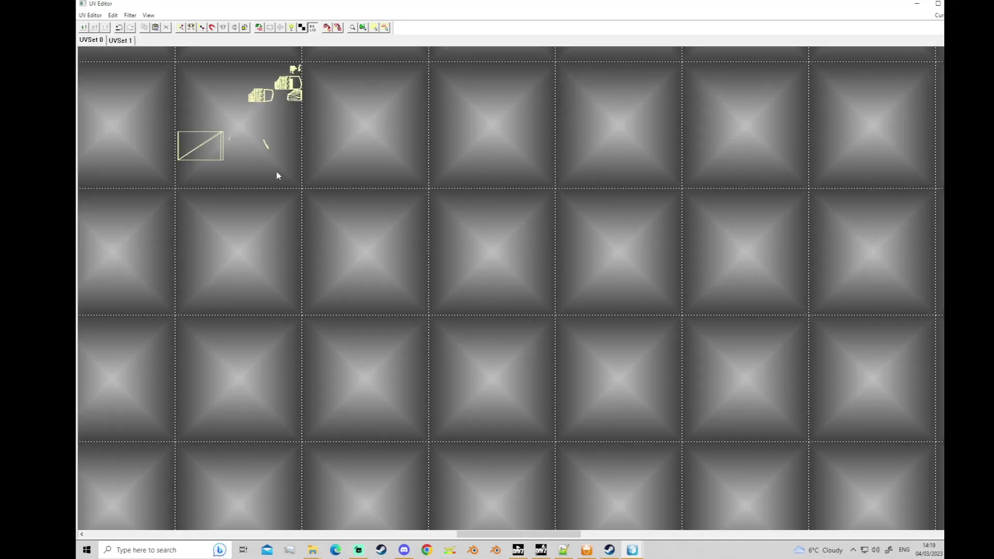
scroll(277, 173, up, 1)
drag(142, 112, 218, 172)
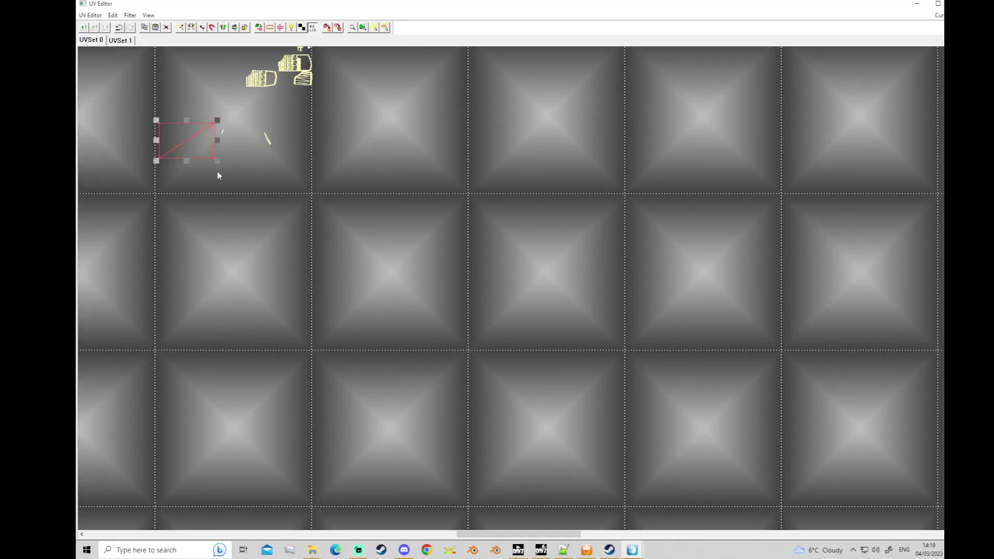
scroll(213, 171, up, 4)
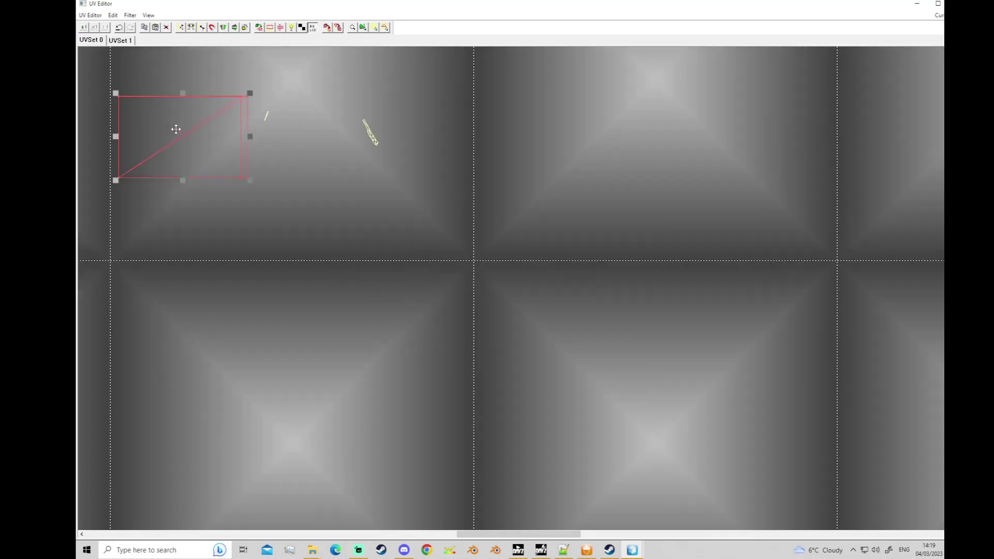
scroll(176, 129, down, 6)
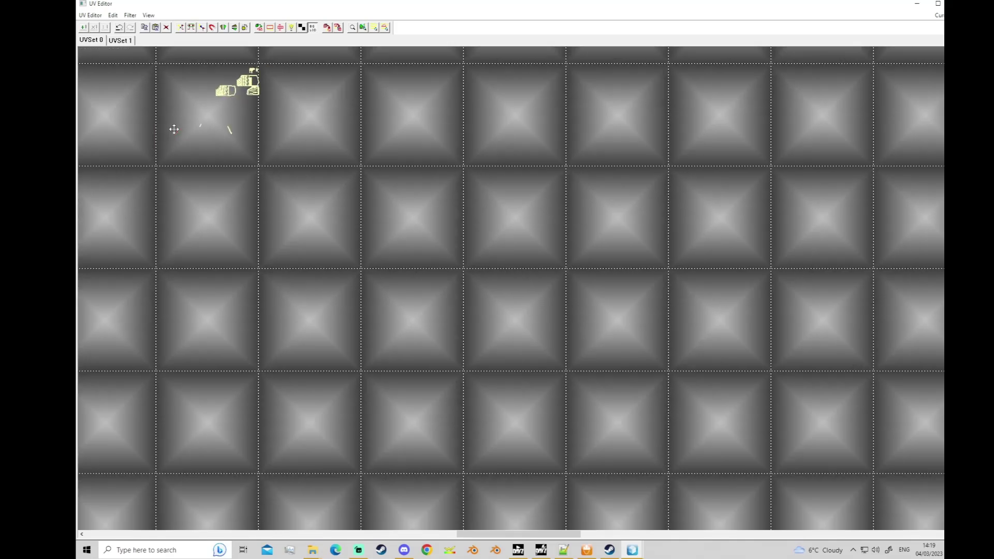
click(111, 41)
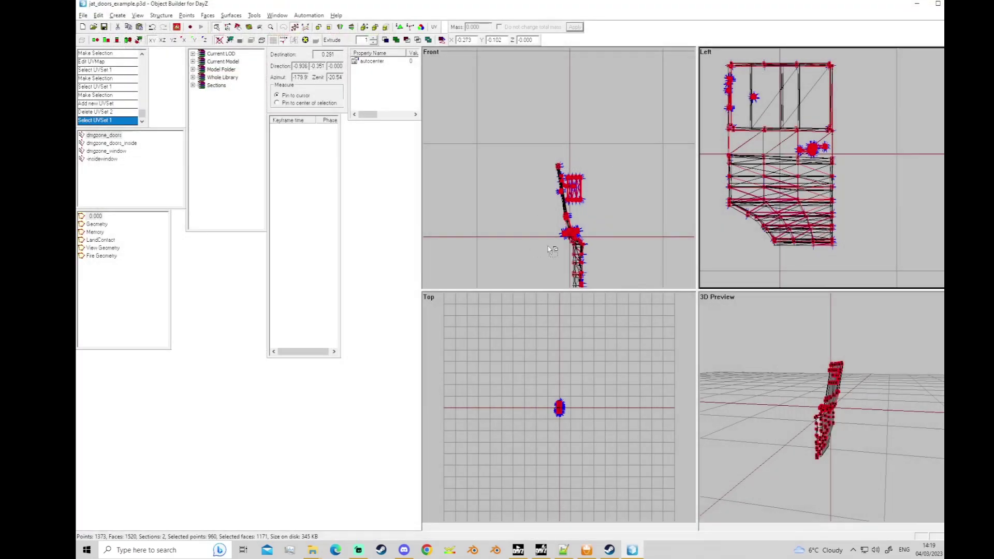
click(754, 247)
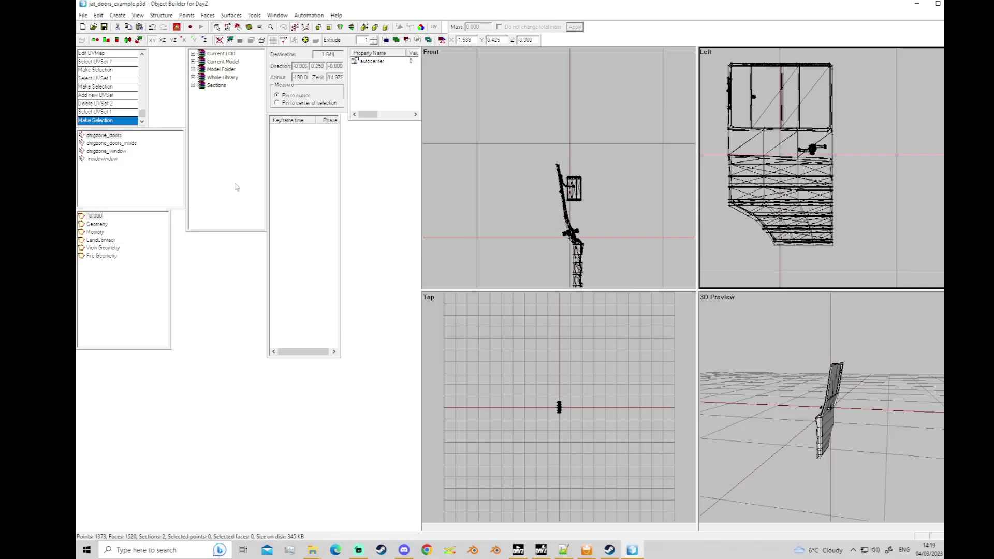
Check which faces belong to the insidewindow and dmgzone_window selections, and clear the selection.
click(104, 159)
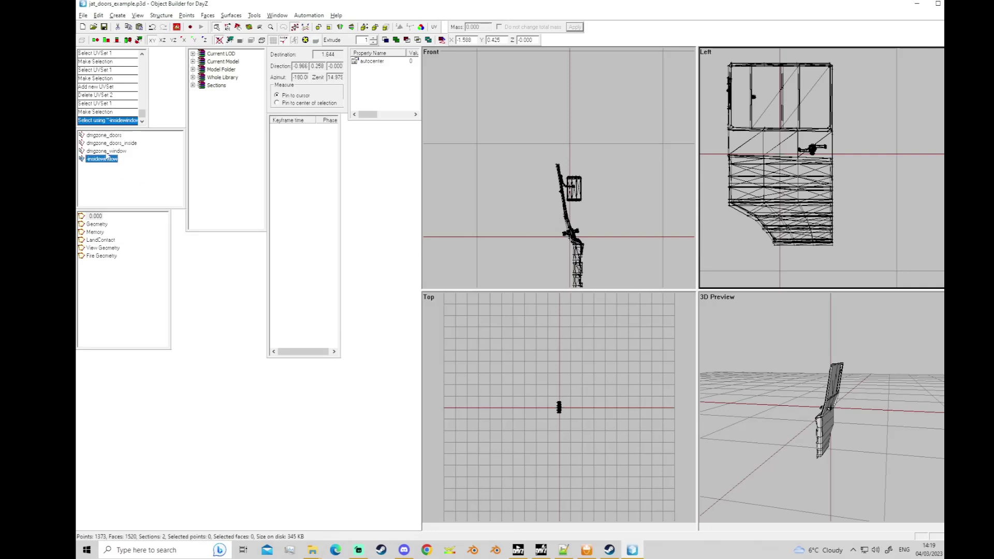
click(106, 151)
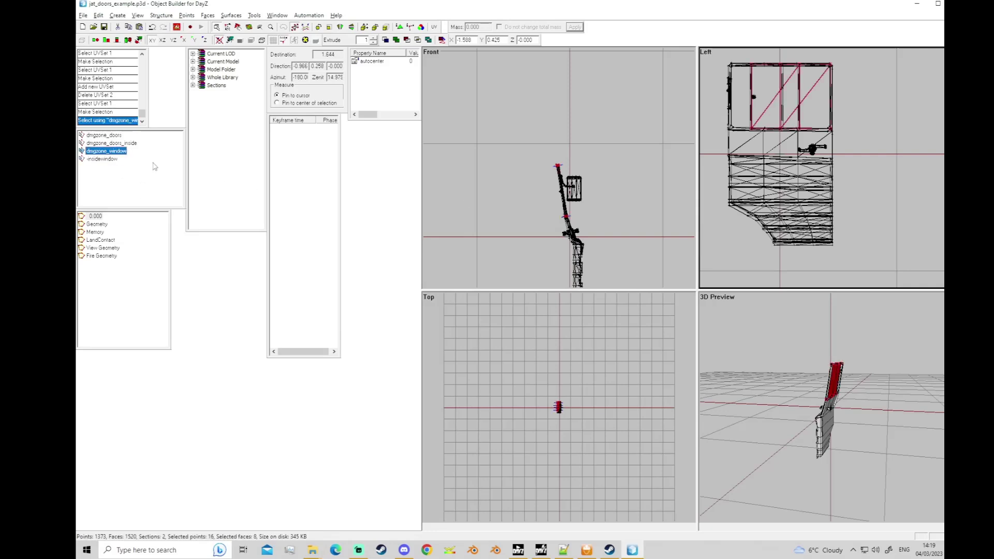
scroll(535, 229, up, 8)
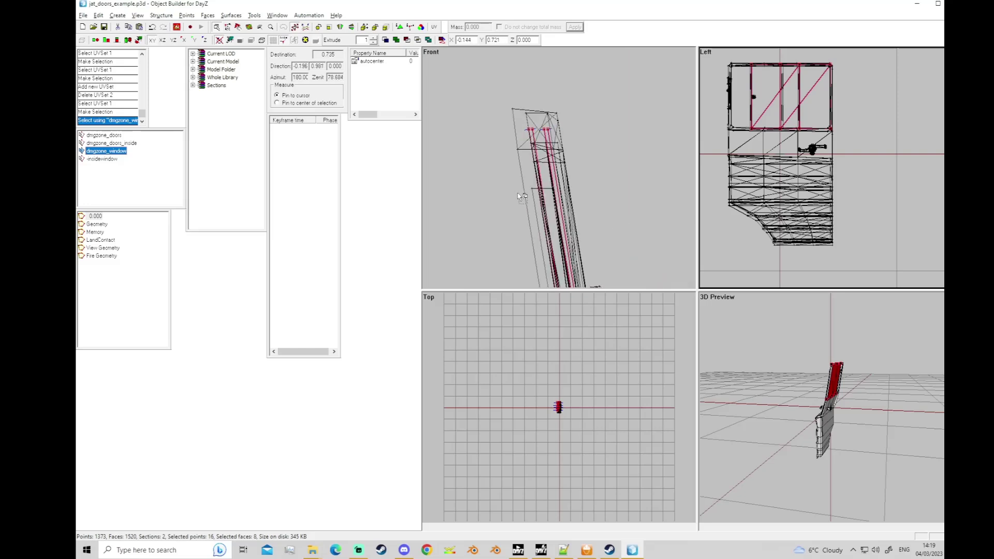
click(513, 194)
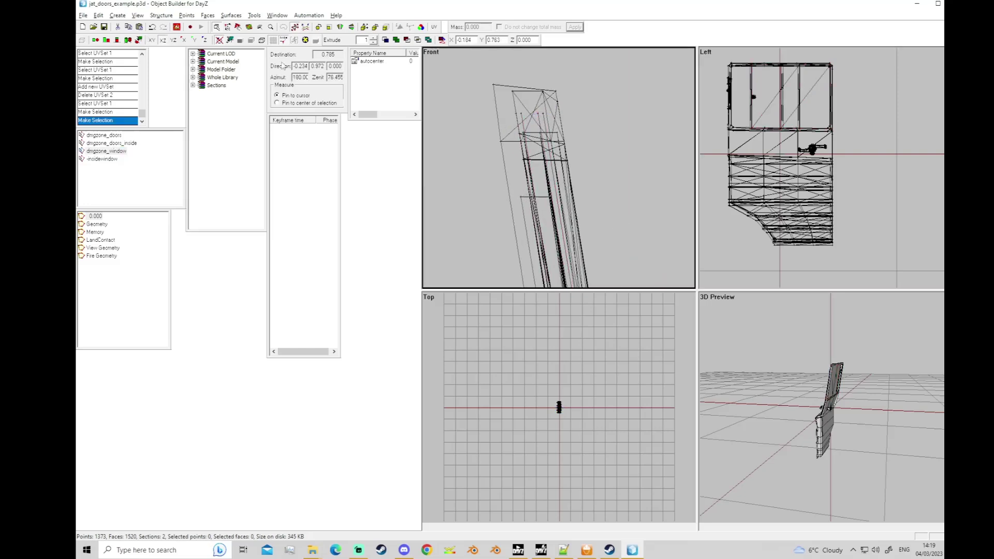
Preview the door model up close in Buldozer and return to Object Builder.
click(177, 26)
click(201, 35)
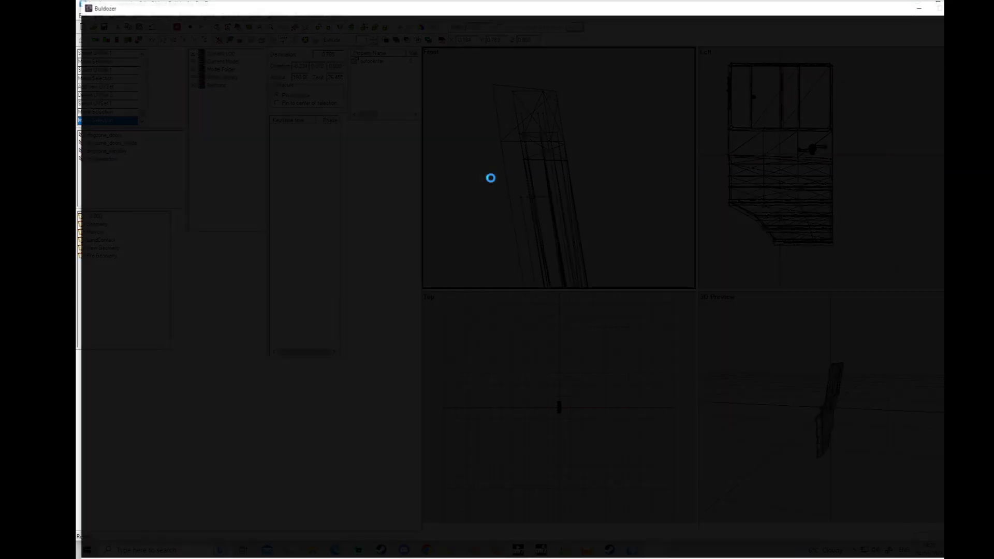
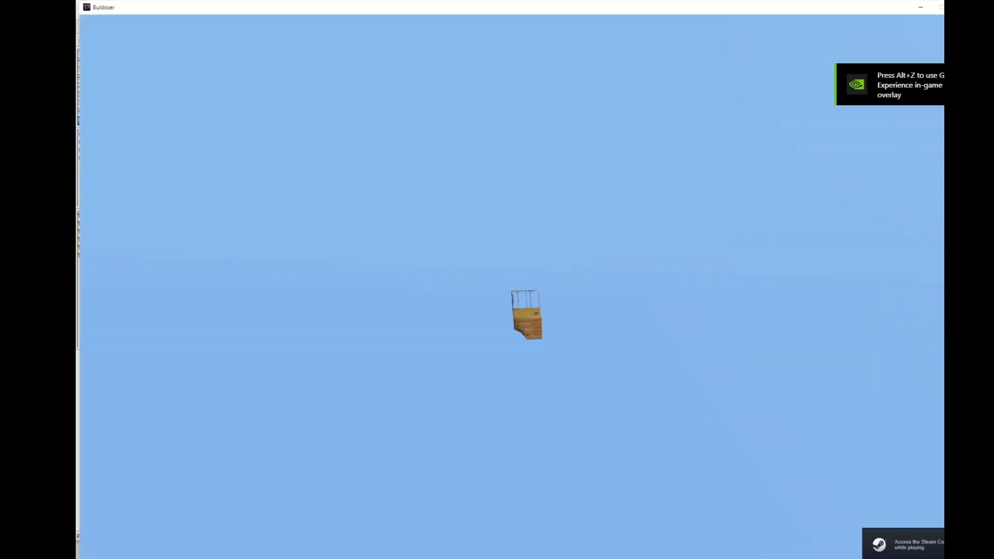
key(w)
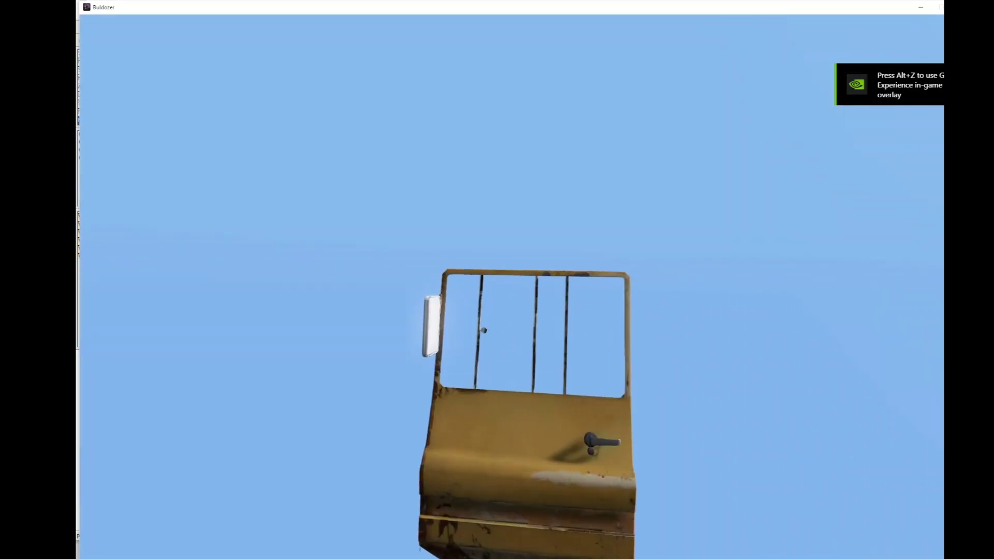
key(alt+Tab)
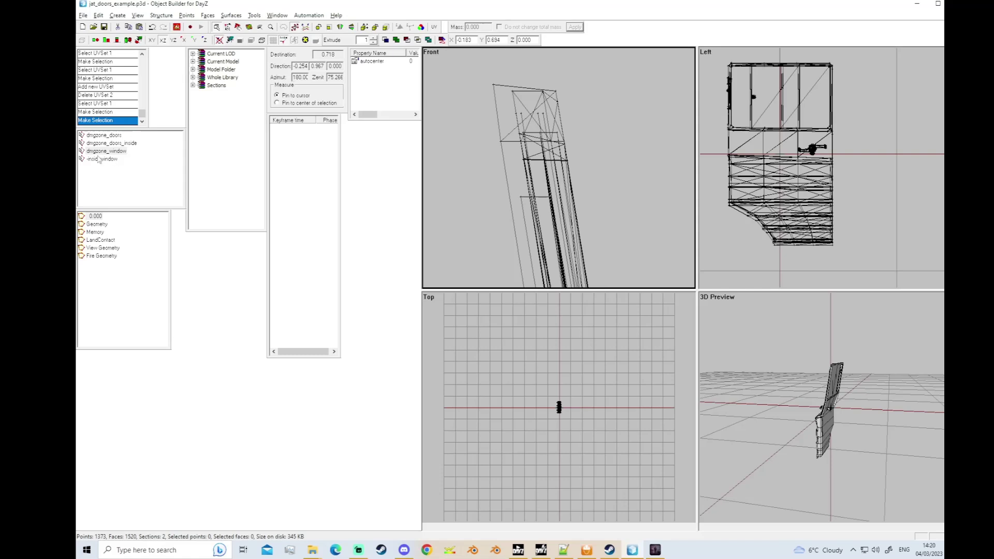
Select the dmgzone_window faces and check their full material path in Face Properties.
click(107, 144)
click(109, 151)
key(e)
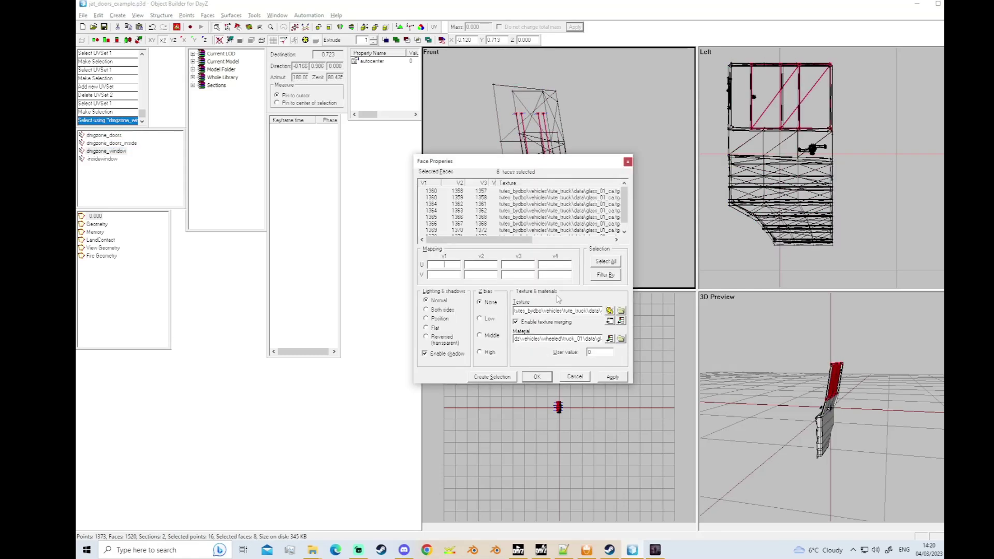
drag(519, 337, 623, 340)
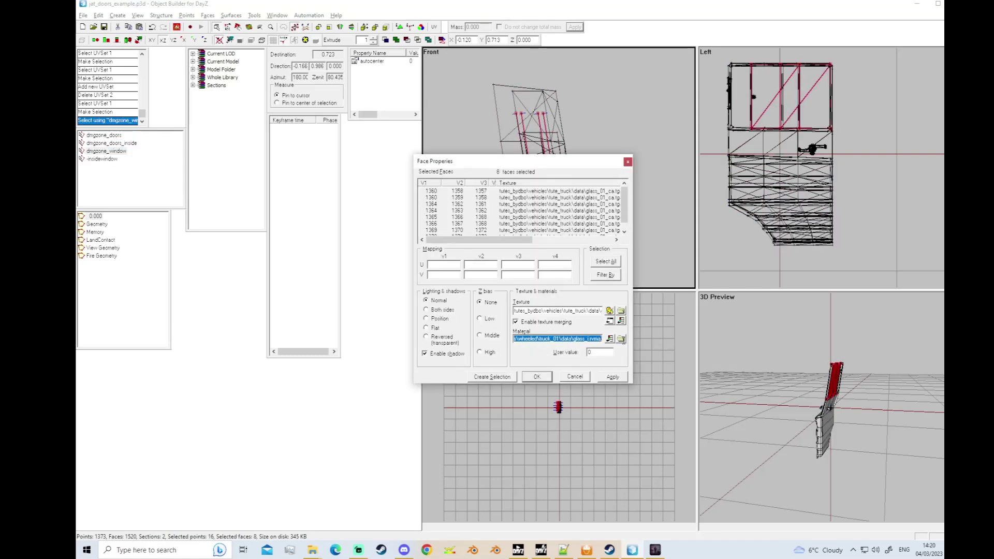
click(586, 339)
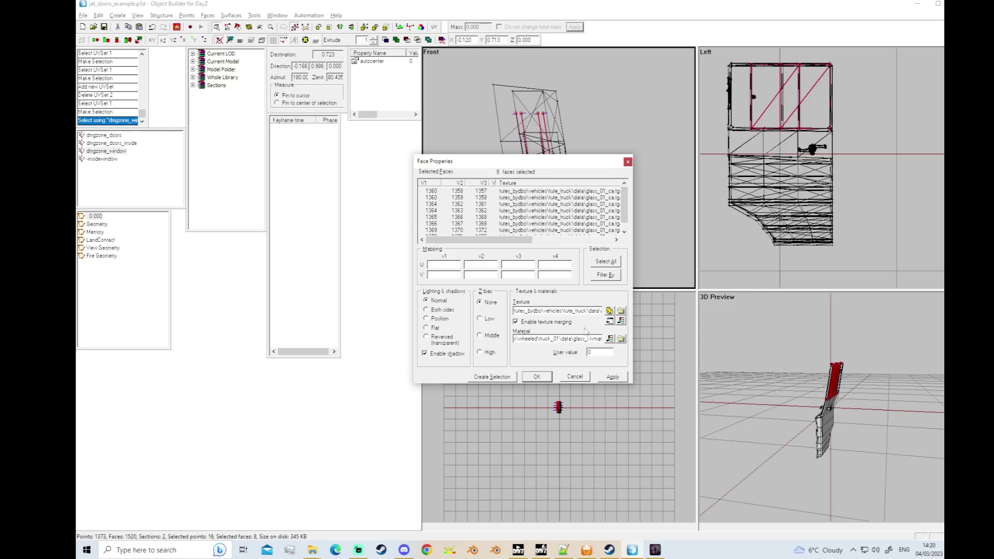
click(537, 377)
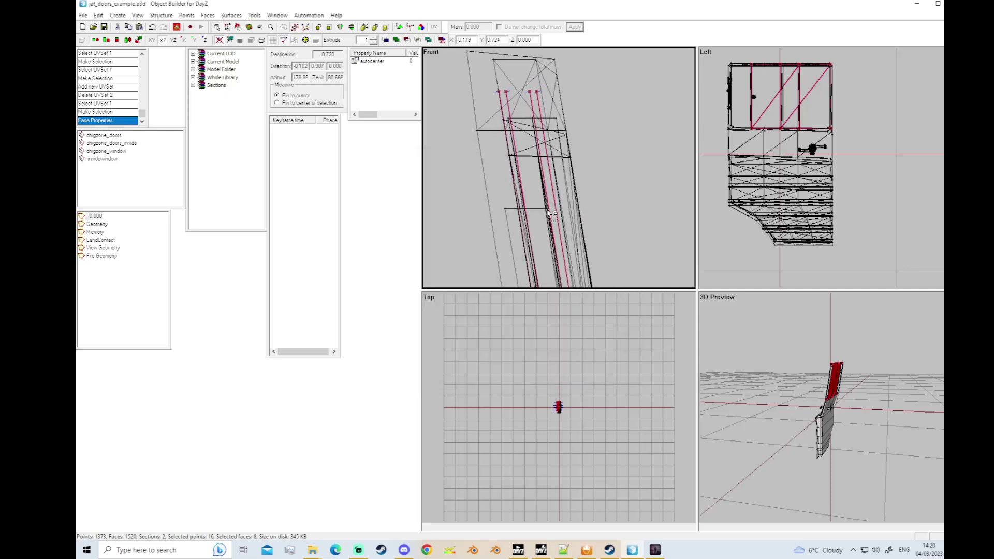
Inspect the glass layers in the Front view, deselect them, and recheck the insidewindow selection.
scroll(547, 213, down, 4)
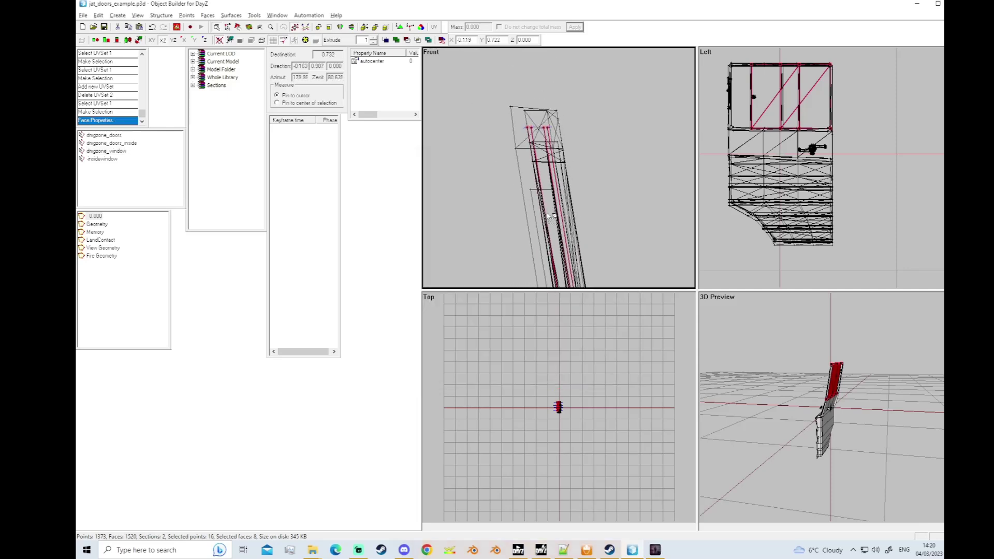
scroll(547, 213, up, 7)
scroll(550, 217, down, 3)
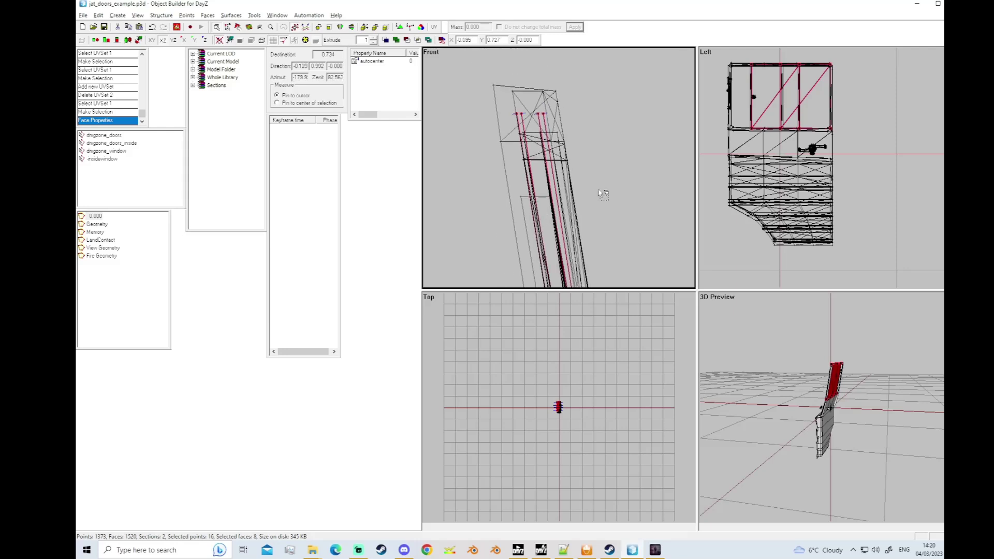
click(580, 160)
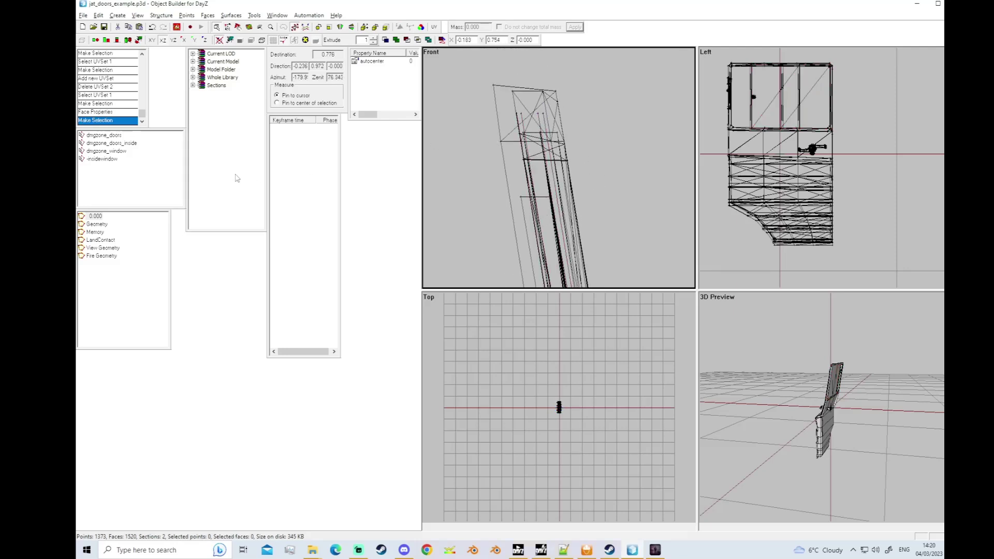
click(102, 159)
key(Up)
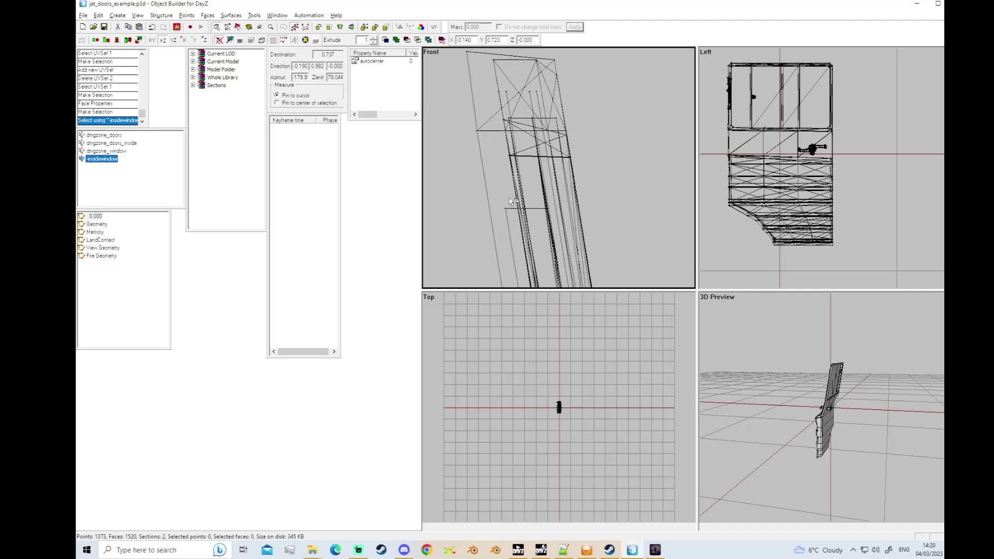
Select one glass layer of the window, check its material path in Face Properties, and select the other layer.
scroll(510, 199, down, 3)
middle_drag(774, 417, 766, 415)
scroll(763, 415, up, 4)
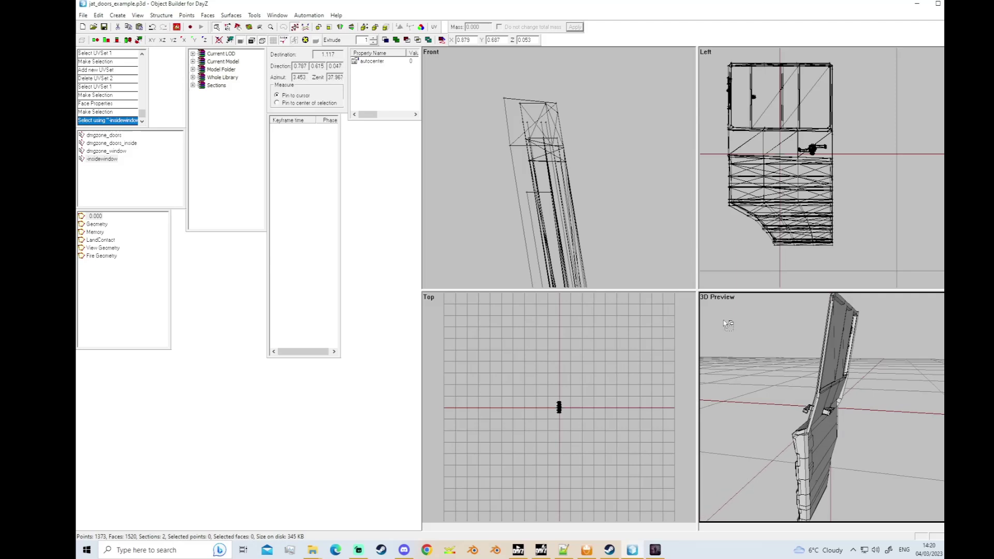
click(541, 124)
click(542, 125)
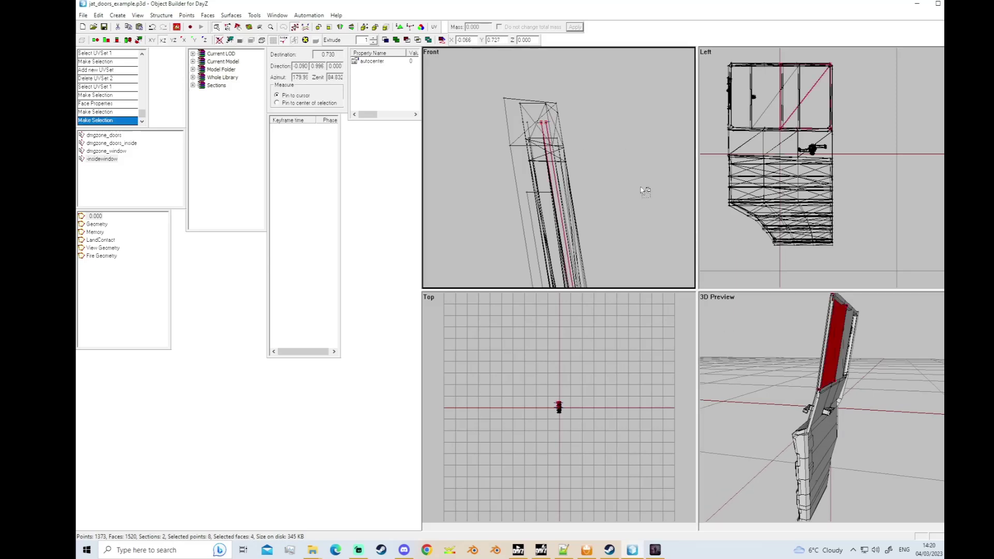
key(e)
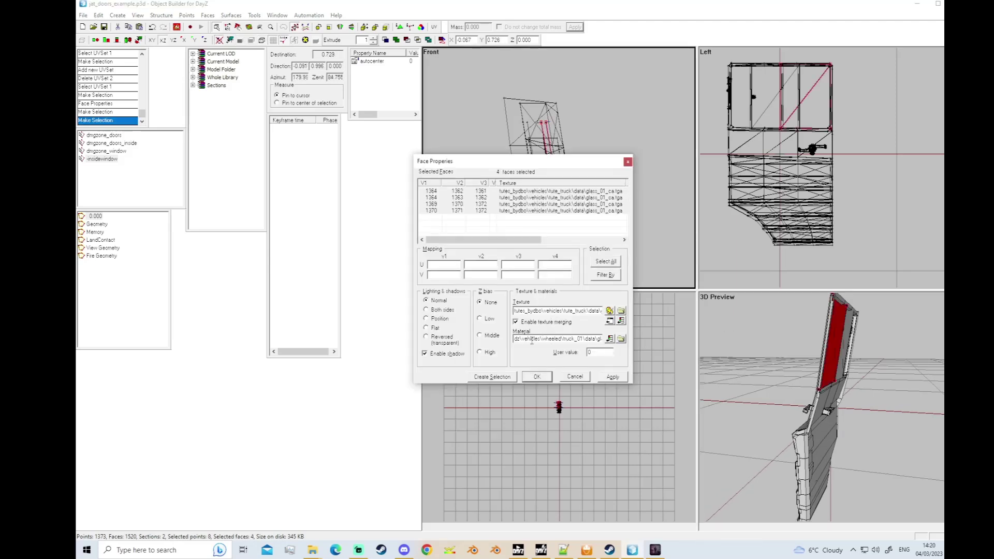
drag(531, 341, 646, 344)
click(539, 376)
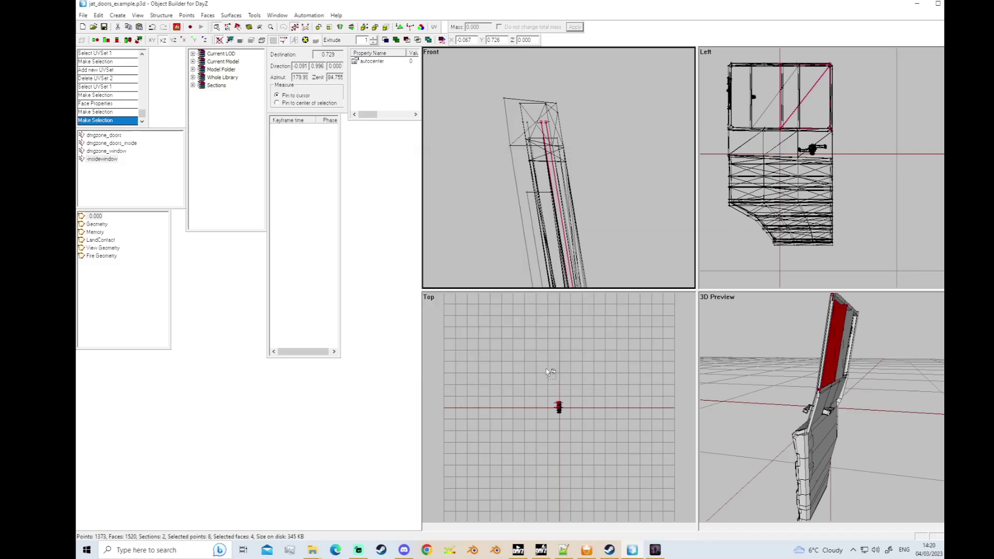
click(530, 131)
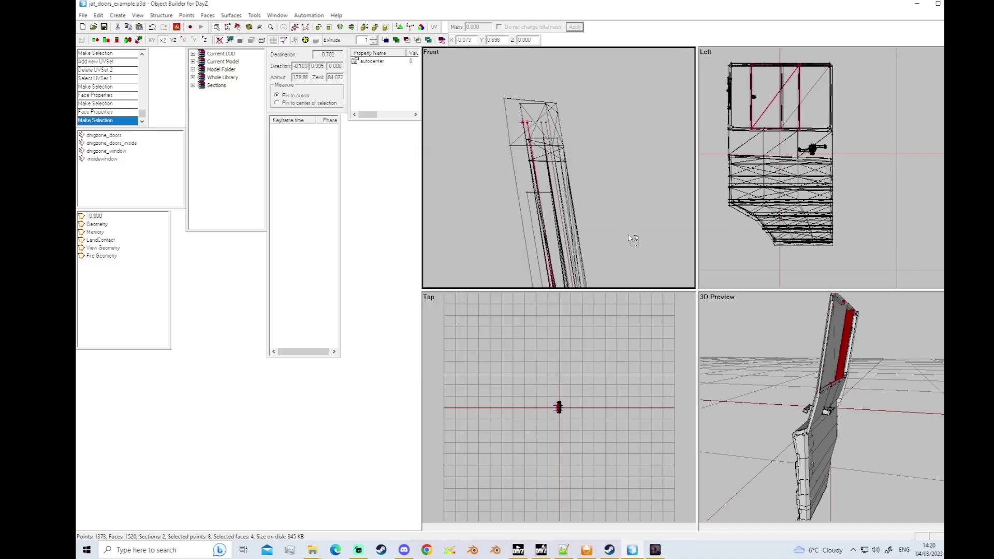
Switch to Notepad++ and review the cab health levels in config.cpp and the sections list in just_a_truck.cfg.
click(564, 550)
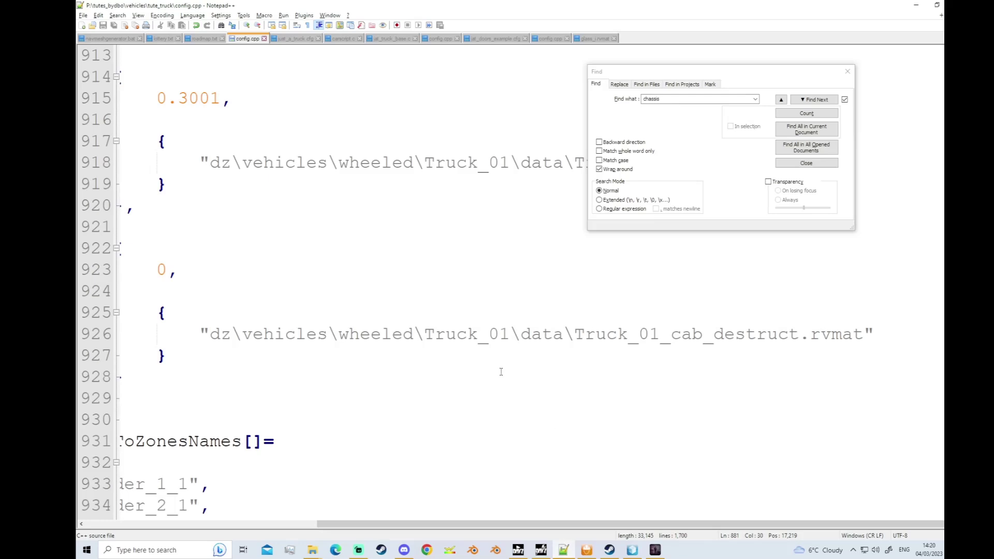
scroll(501, 372, up, 4)
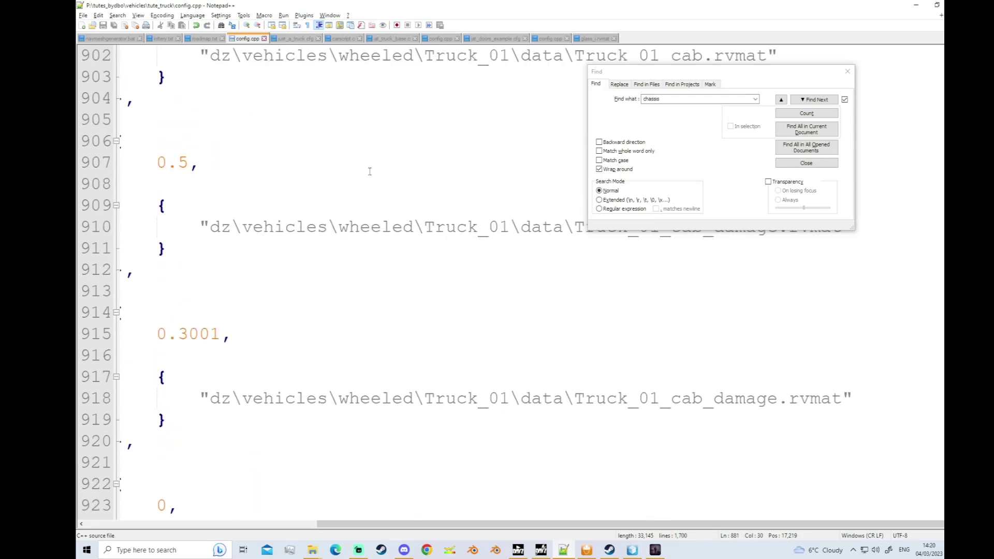
scroll(362, 178, up, 1)
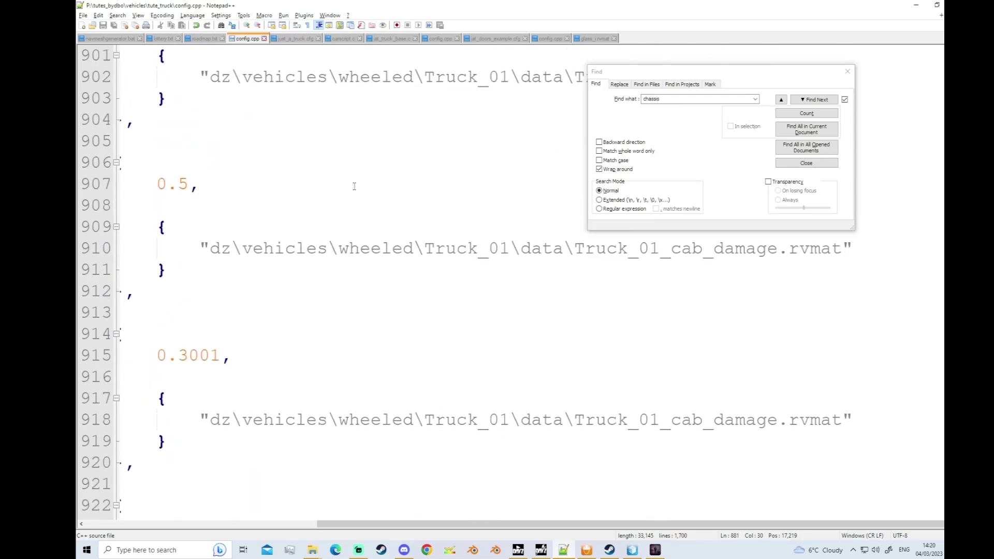
click(293, 40)
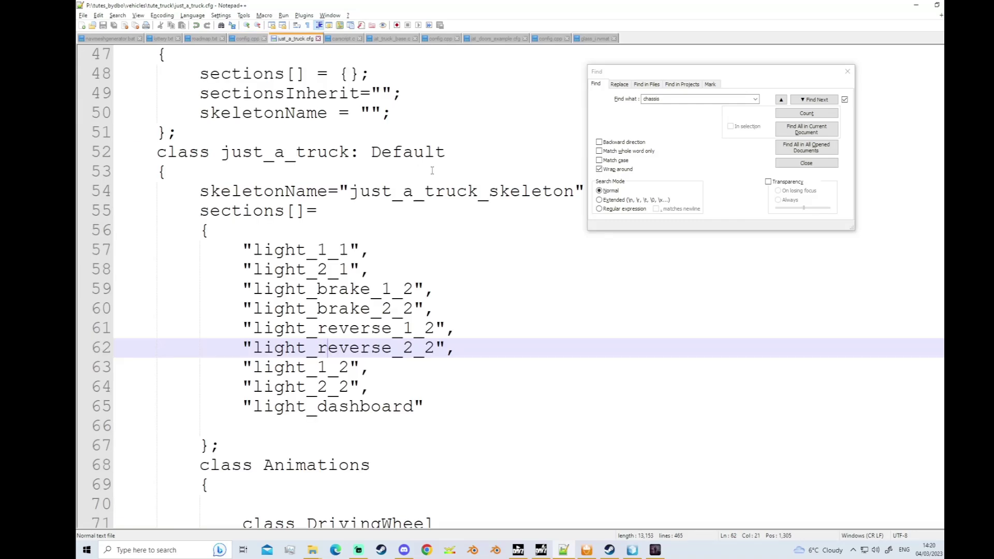
scroll(432, 170, up, 4)
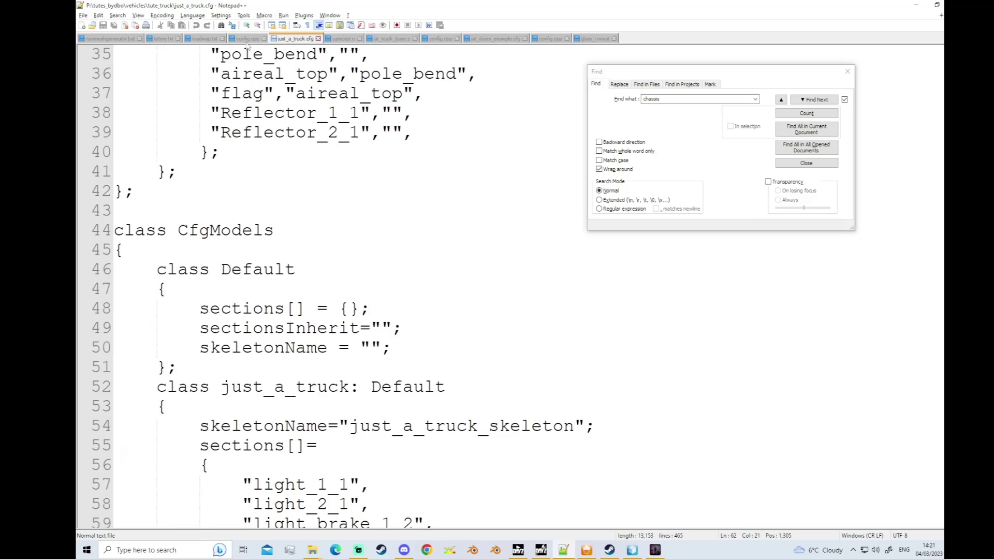
click(247, 39)
scroll(429, 313, up, 4)
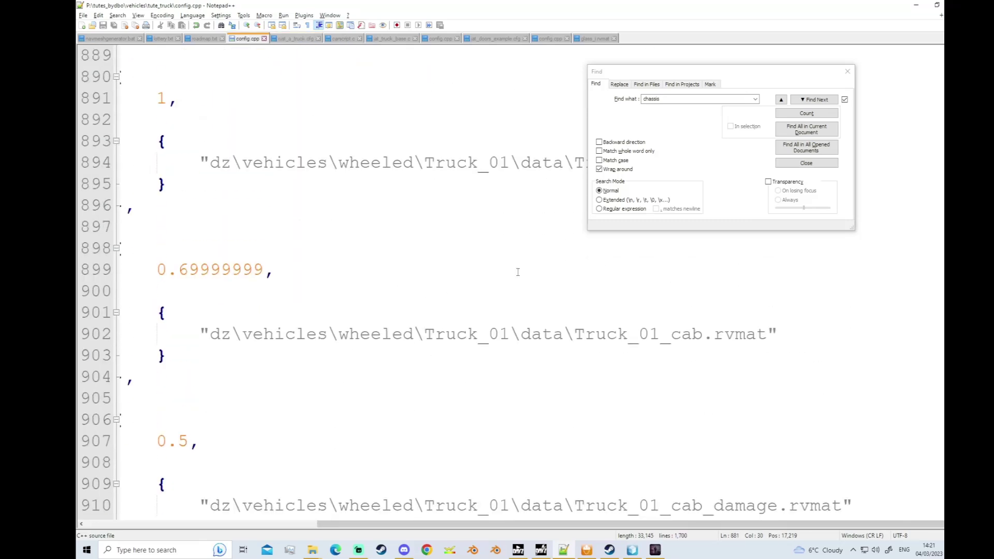
Search config.cpp for jat_doors_example and go to the model path in its door class.
click(755, 99)
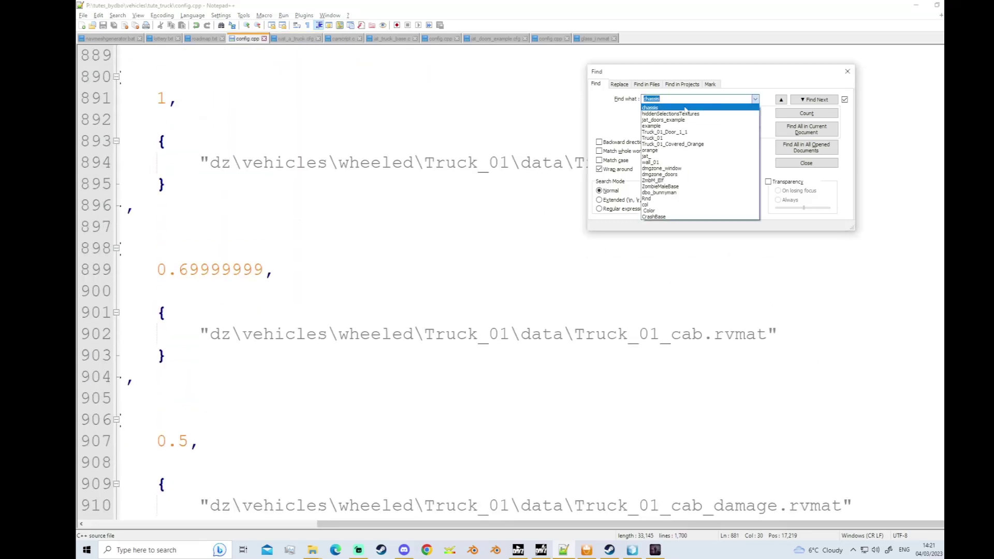
click(667, 119)
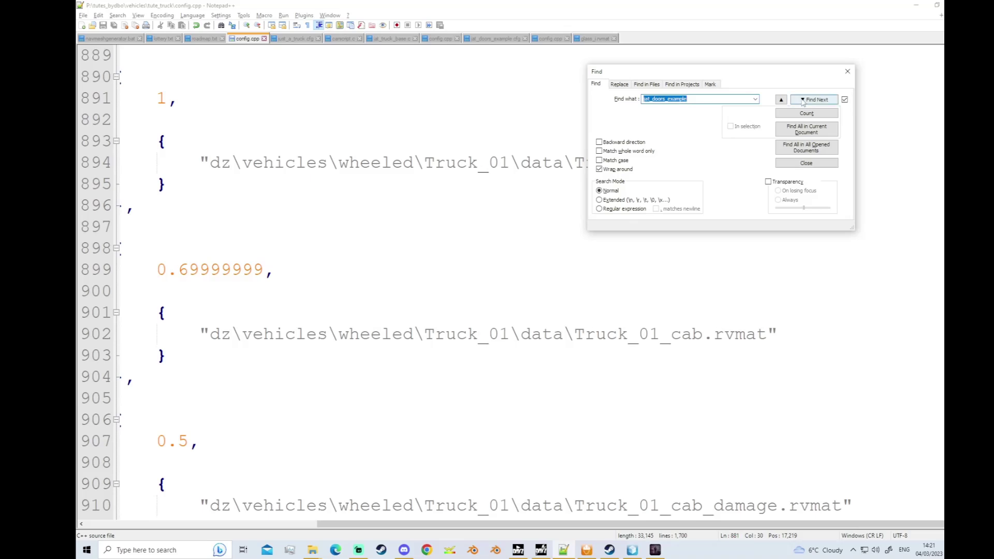
click(802, 100)
click(801, 100)
click(802, 100)
click(801, 100)
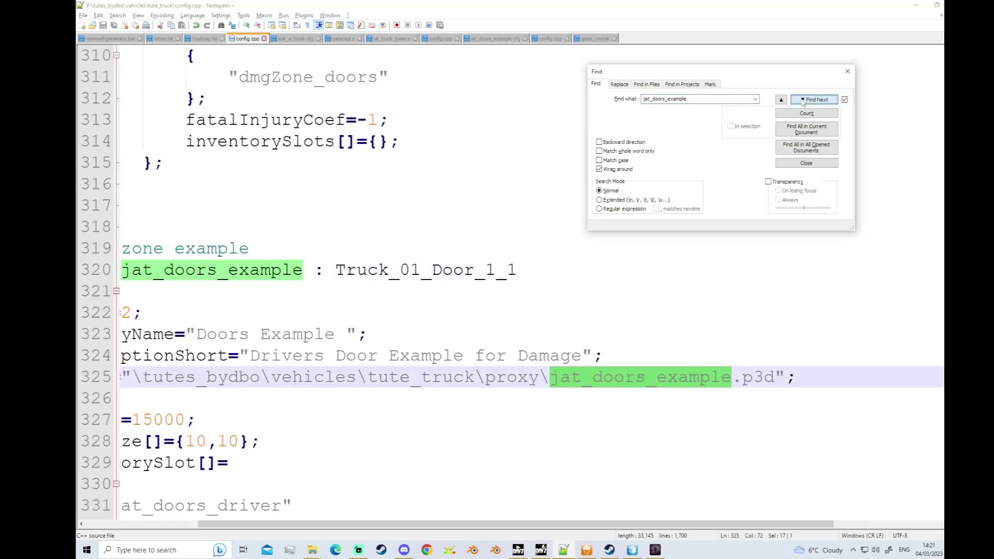
click(496, 376)
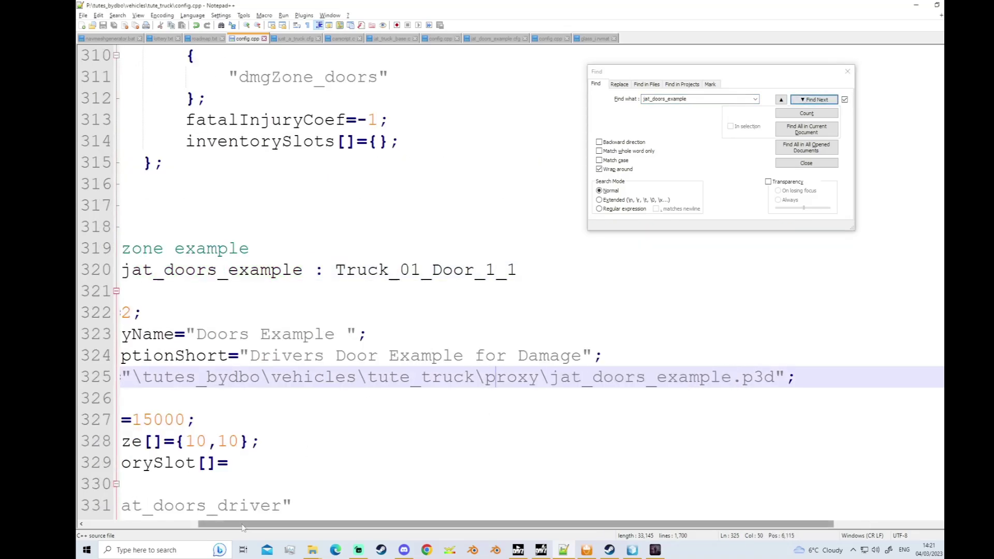
Examine the door class's hidden selections and Window damage zone, highlighting the truck_01_glass.rvmat path at health level 1.
drag(259, 524, 224, 524)
drag(209, 518, 178, 509)
scroll(285, 357, down, 2)
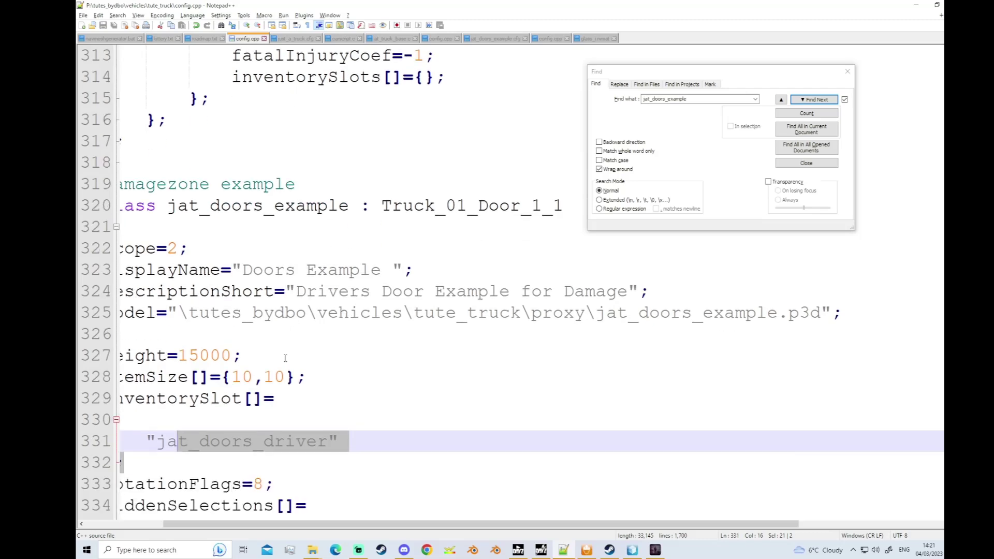
scroll(288, 358, down, 5)
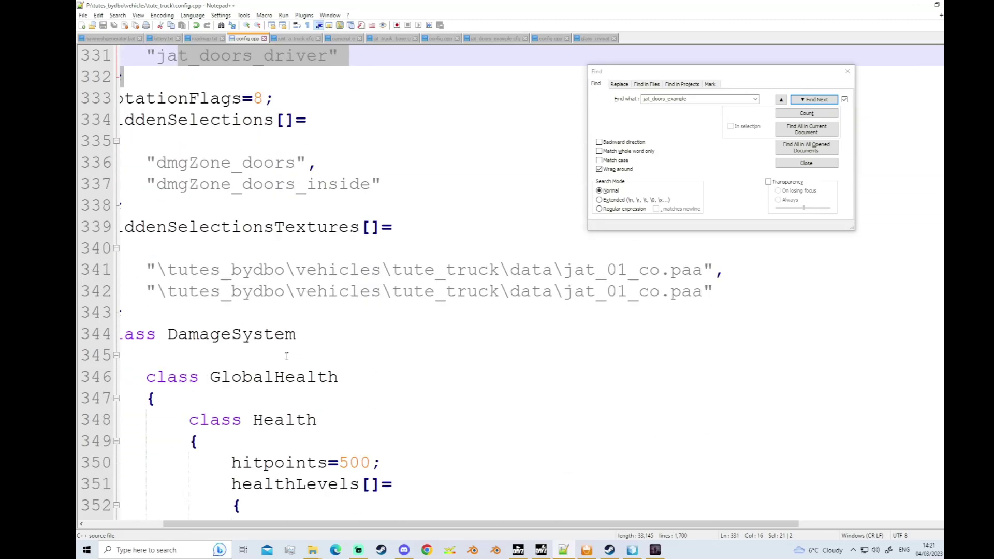
scroll(328, 416, down, 1)
scroll(328, 415, up, 2)
scroll(328, 416, down, 5)
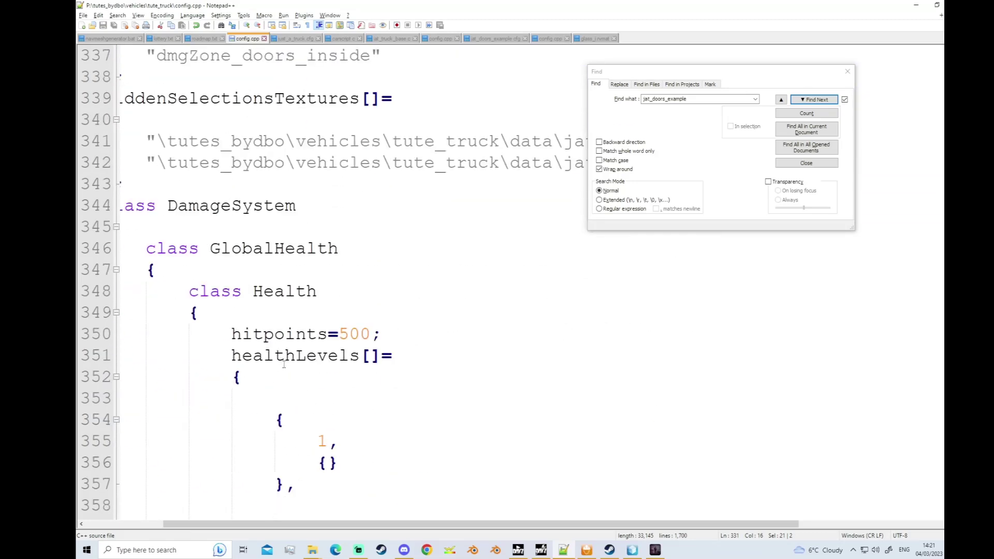
scroll(328, 415, down, 13)
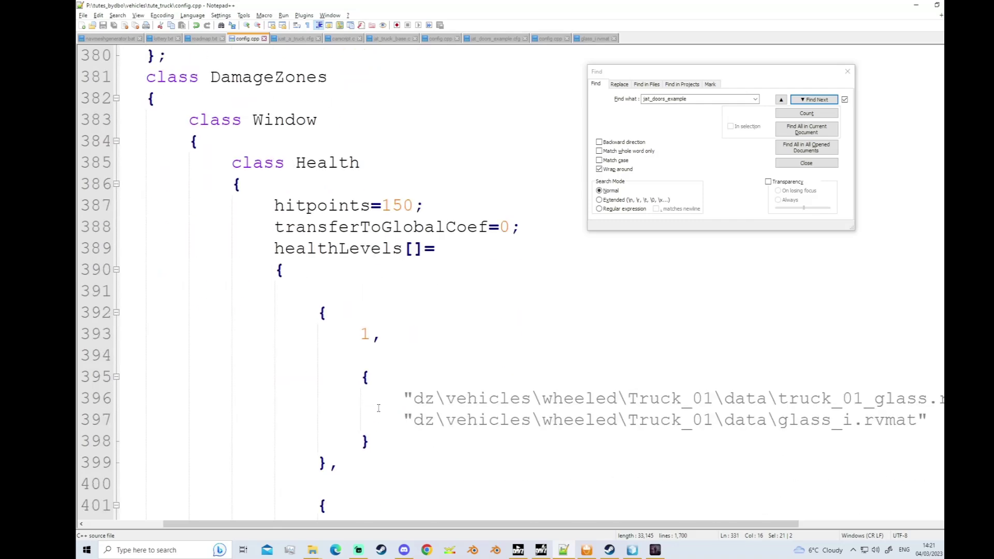
scroll(613, 380, up, 1)
drag(515, 528, 655, 528)
drag(807, 357, 229, 358)
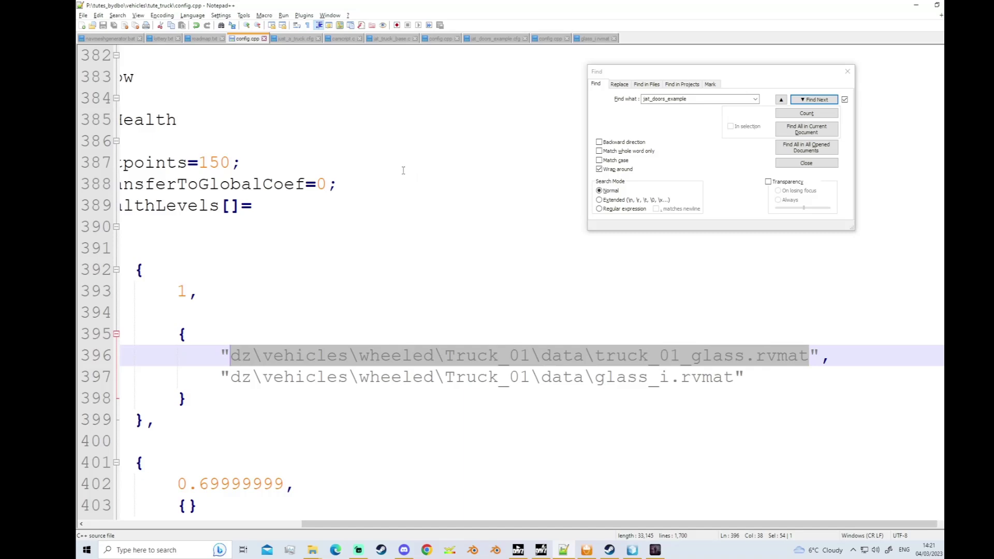
Switch back to Object Builder and open Face Properties for the selected glass layer.
click(632, 550)
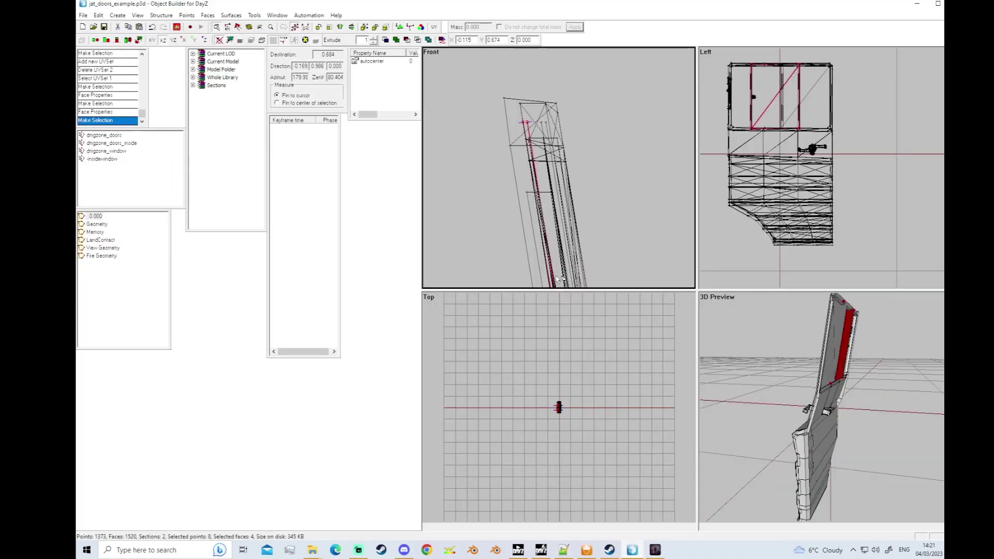
key(e)
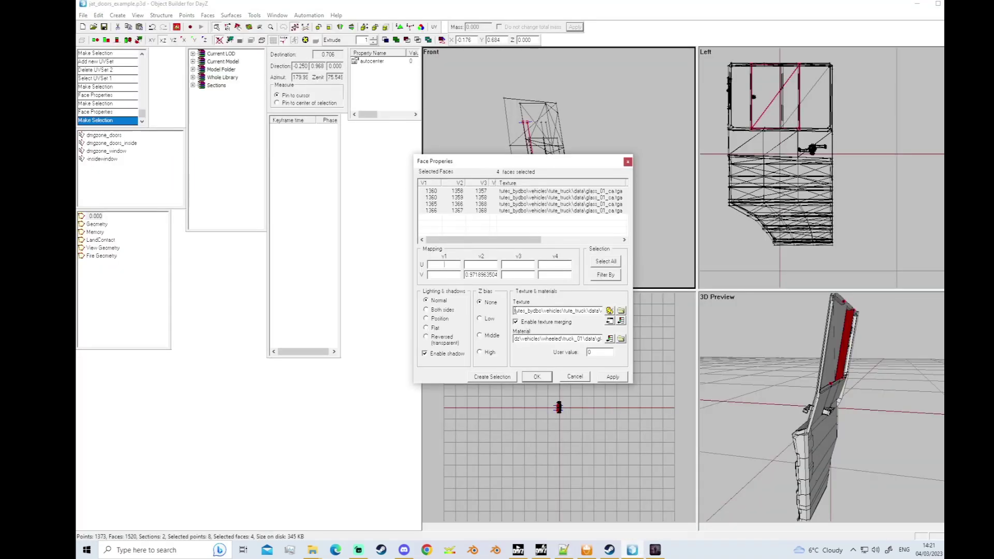
Set the four selected window faces' material to dz\vehicles\wheeled\Truck_01\data\truck_01_glass.rvmat and clear the selection.
key(ctrl+v)
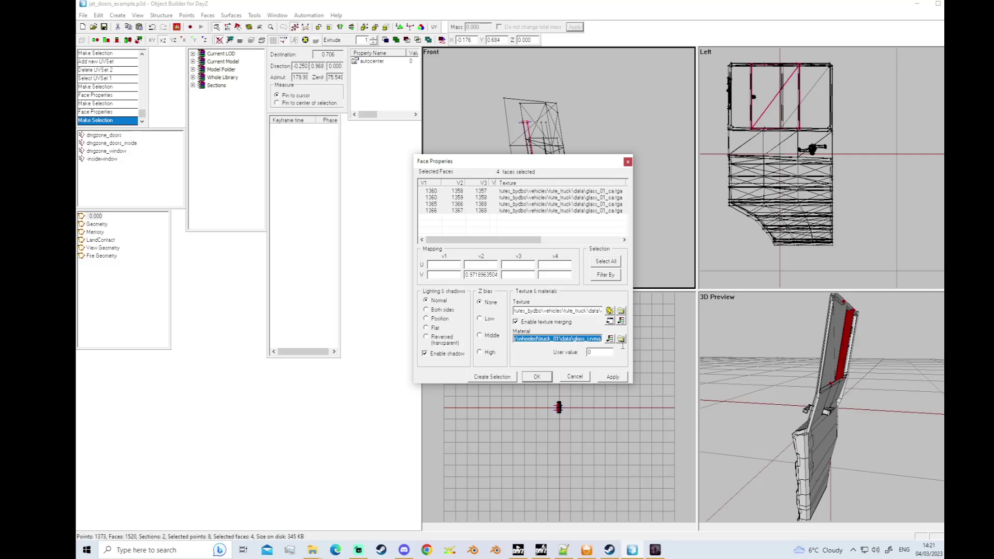
click(610, 377)
click(546, 380)
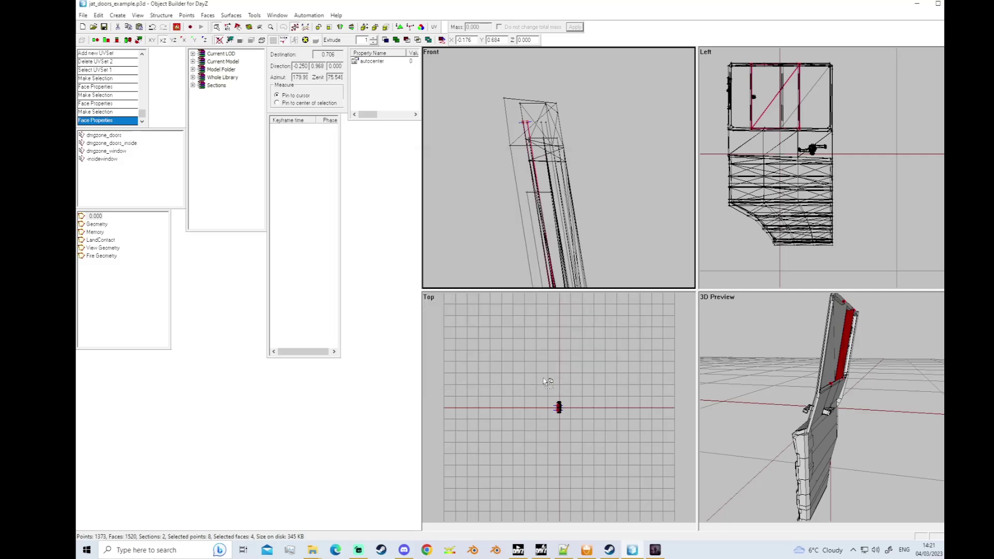
click(619, 238)
Examine the door's window glass up close and from a distance in the Buldozer preview, and return to Object Builder.
click(655, 550)
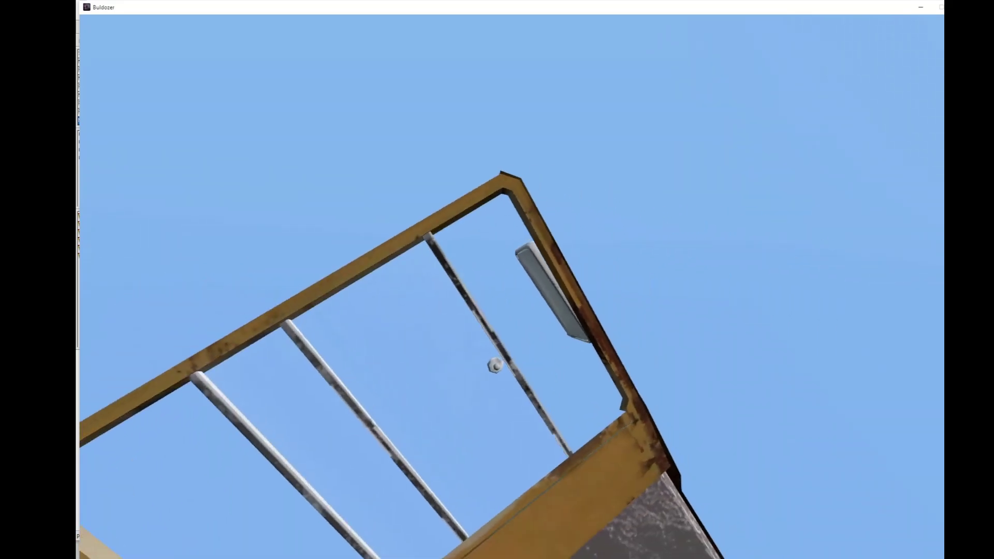
scroll(511, 286, down, 4)
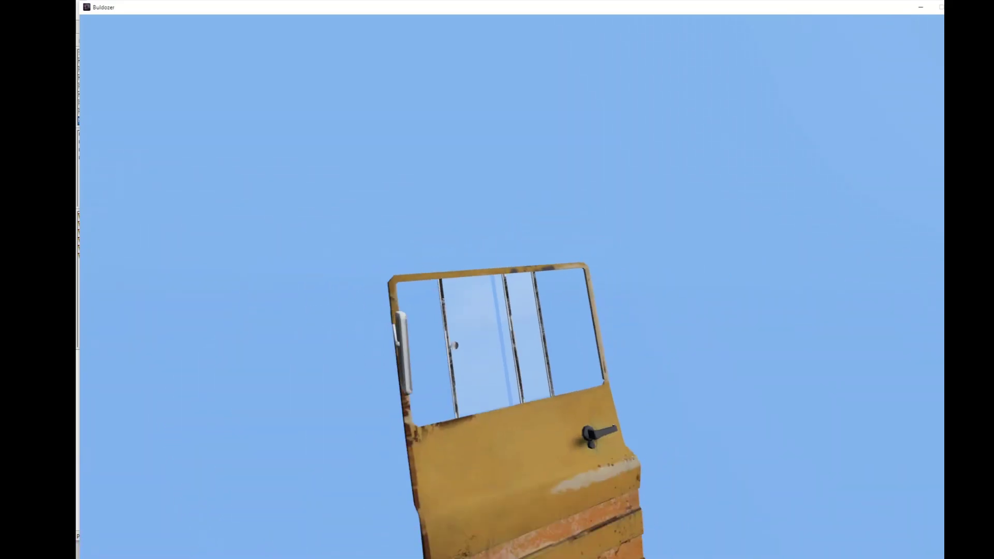
scroll(511, 287, up, 8)
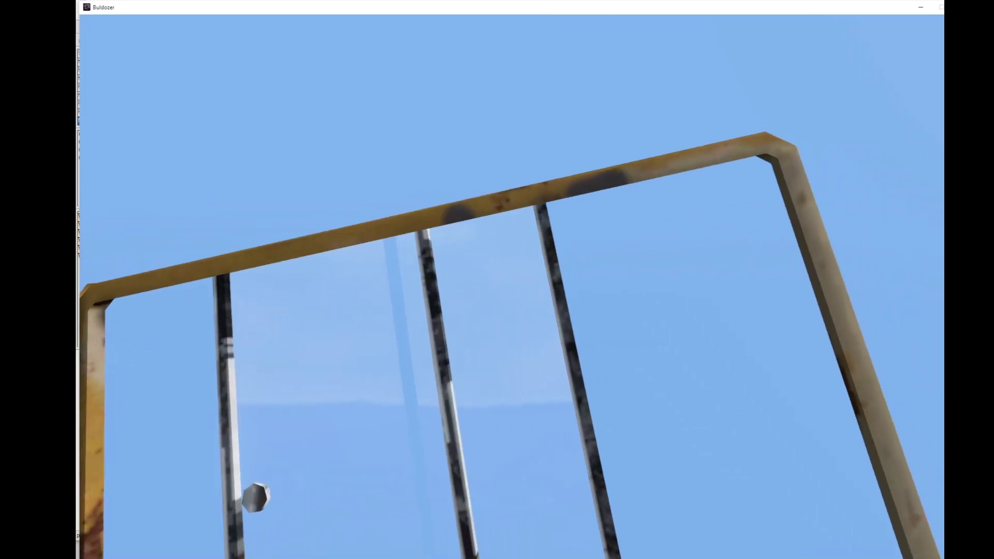
scroll(511, 287, down, 3)
scroll(511, 286, down, 6)
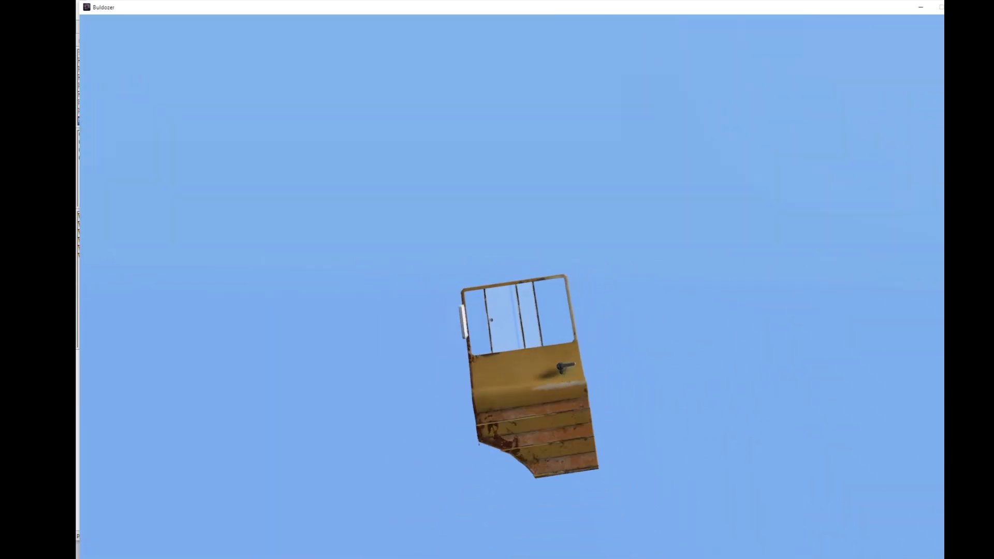
key(alt+Tab)
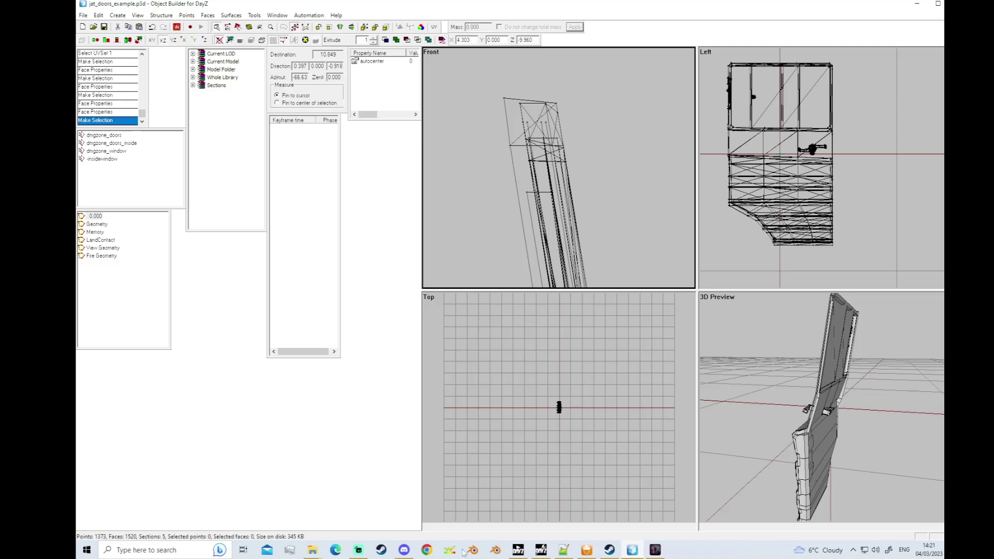
click(655, 550)
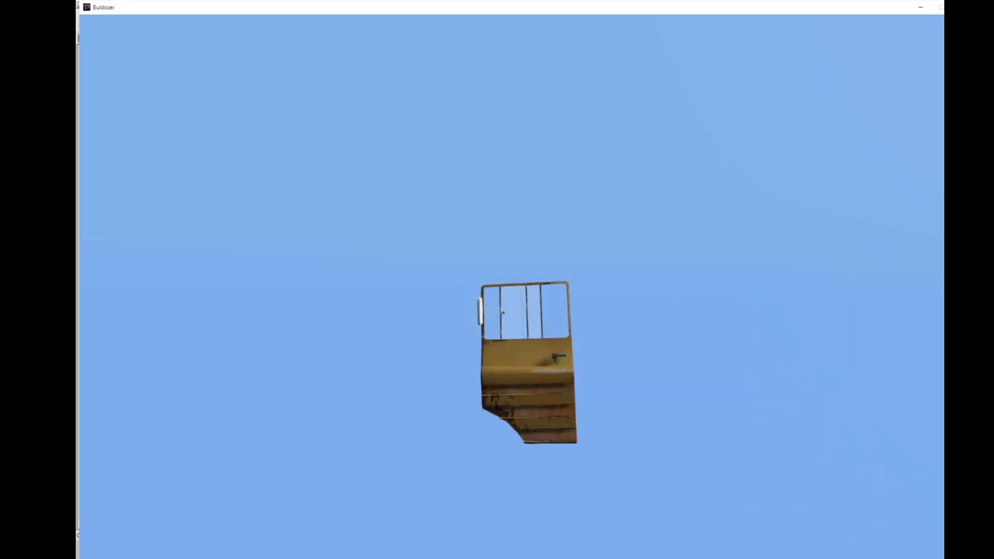
key(alt+Tab)
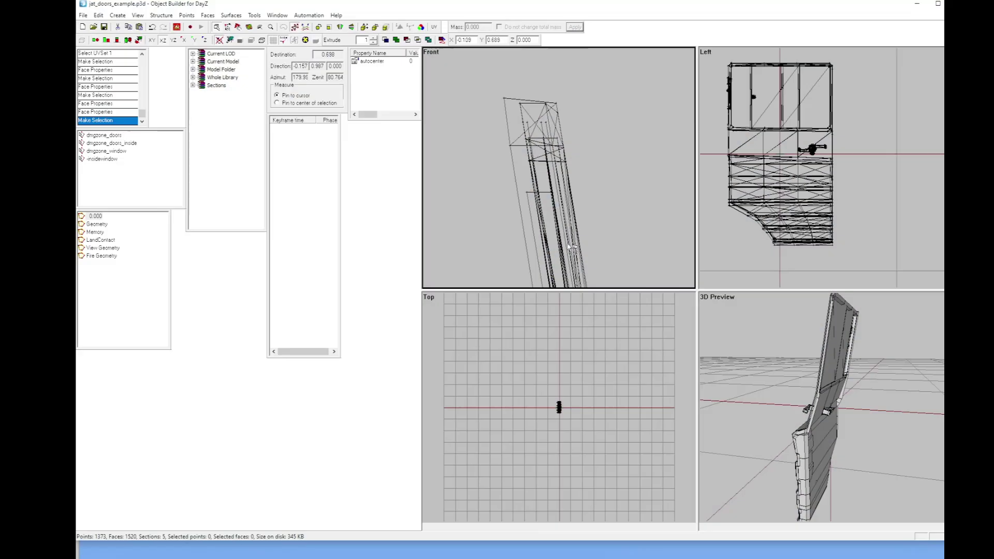
Check the material path assigned to the window faces in their face properties, and leave it without changes.
click(526, 126)
key(e)
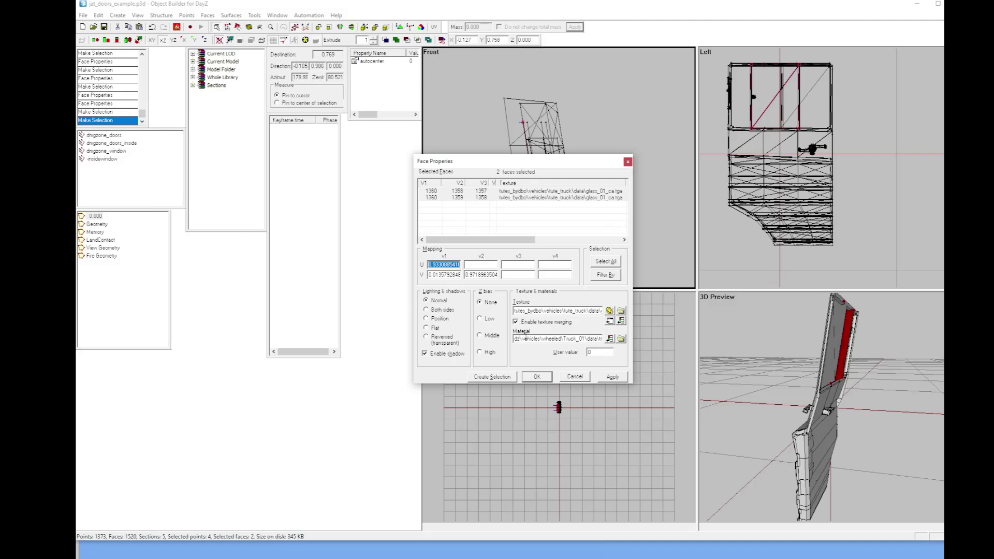
drag(525, 338, 619, 343)
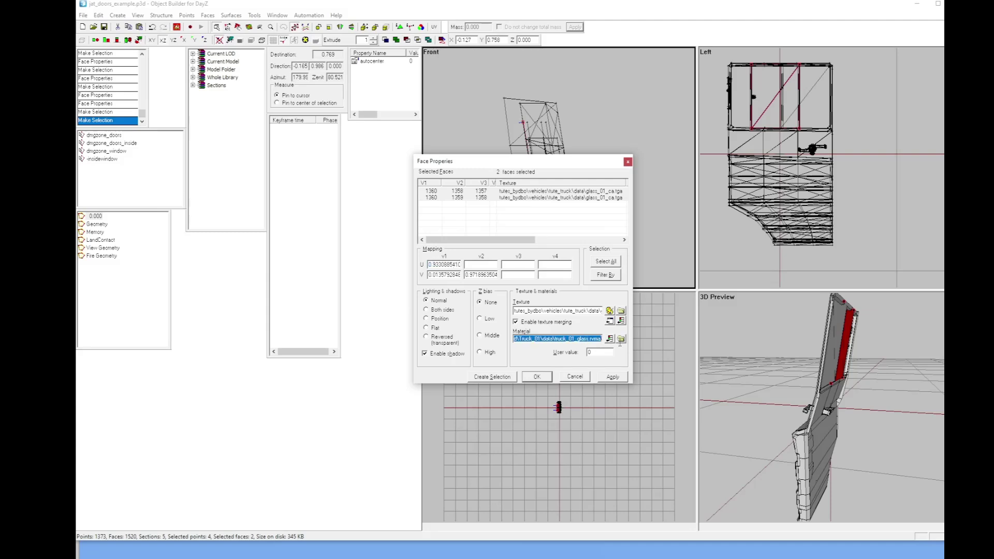
click(571, 378)
click(642, 253)
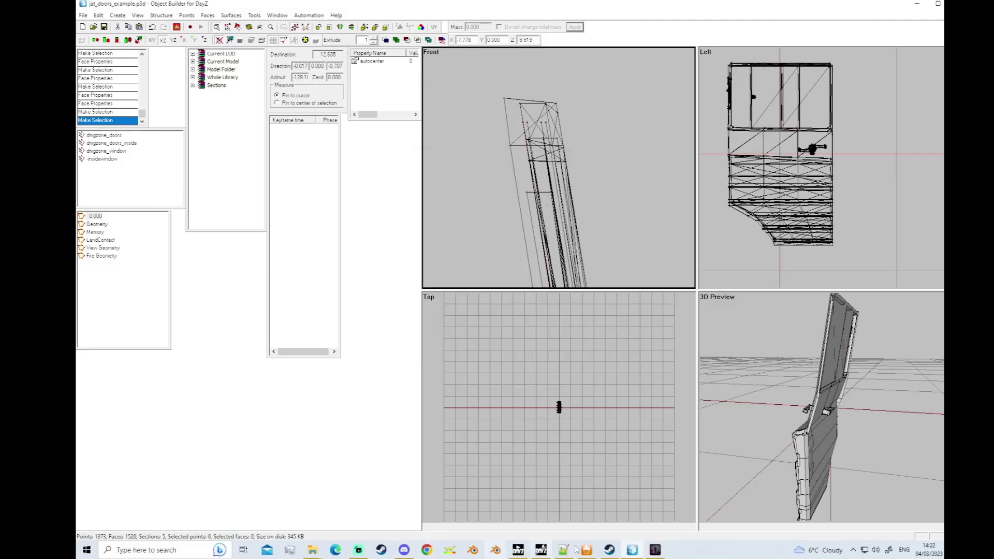
Switch to the data folder in File Explorer and browse to P:\DZ\vehicles\wheeled\truck_01\data.
mouse_move(322, 553)
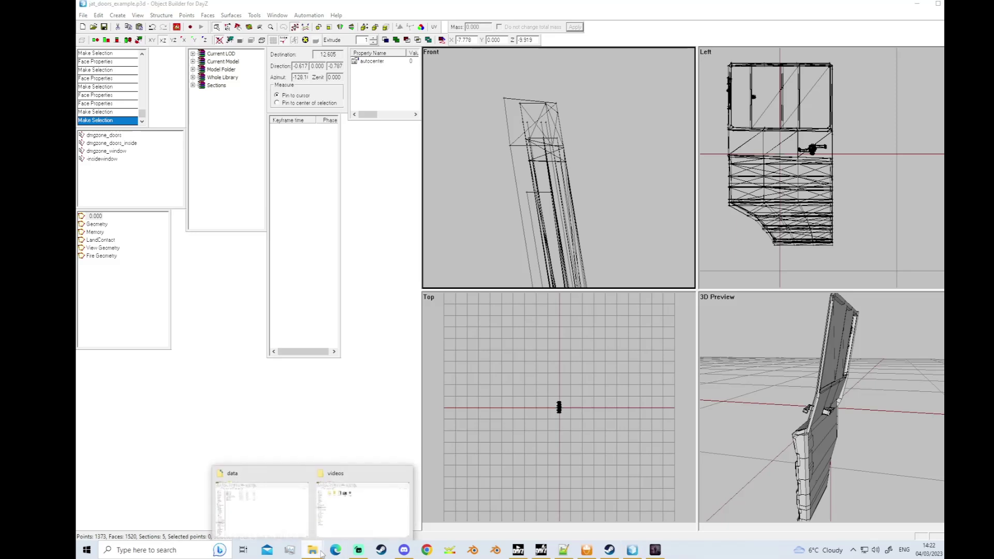
click(290, 517)
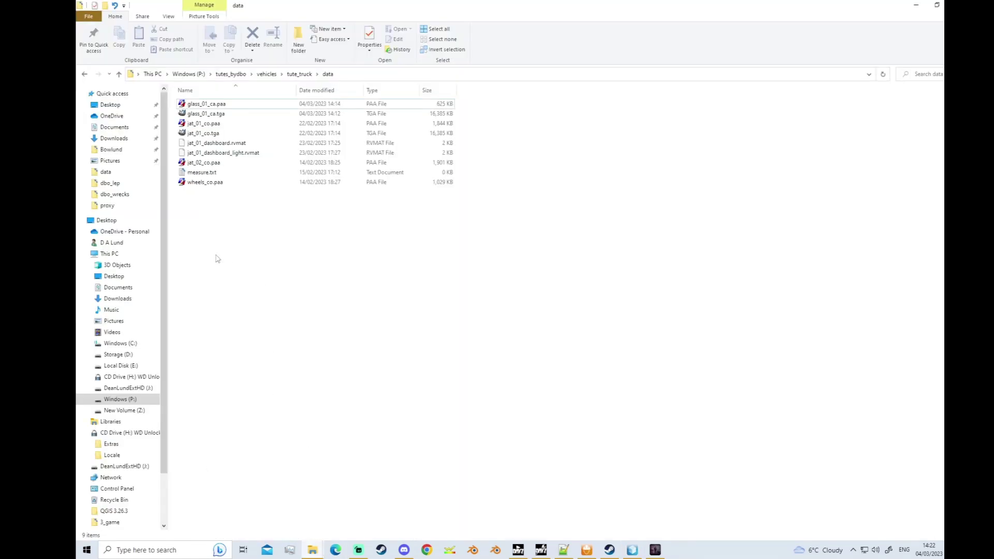
click(119, 75)
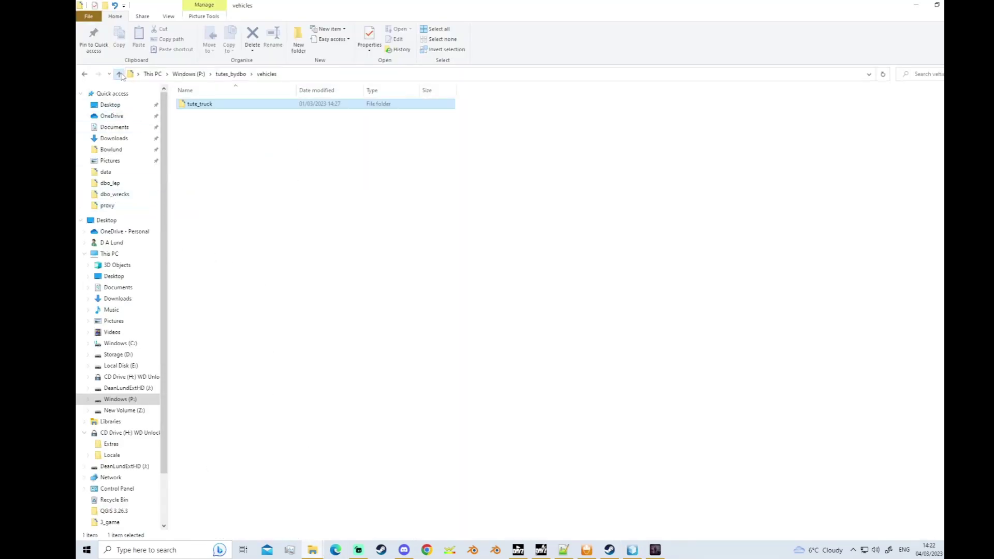
click(119, 74)
click(120, 75)
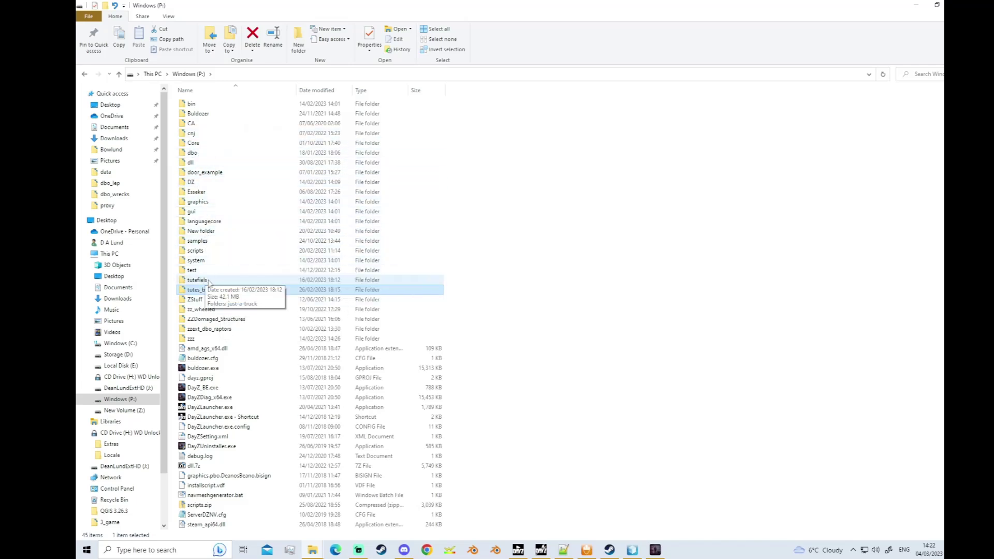
double_click(231, 181)
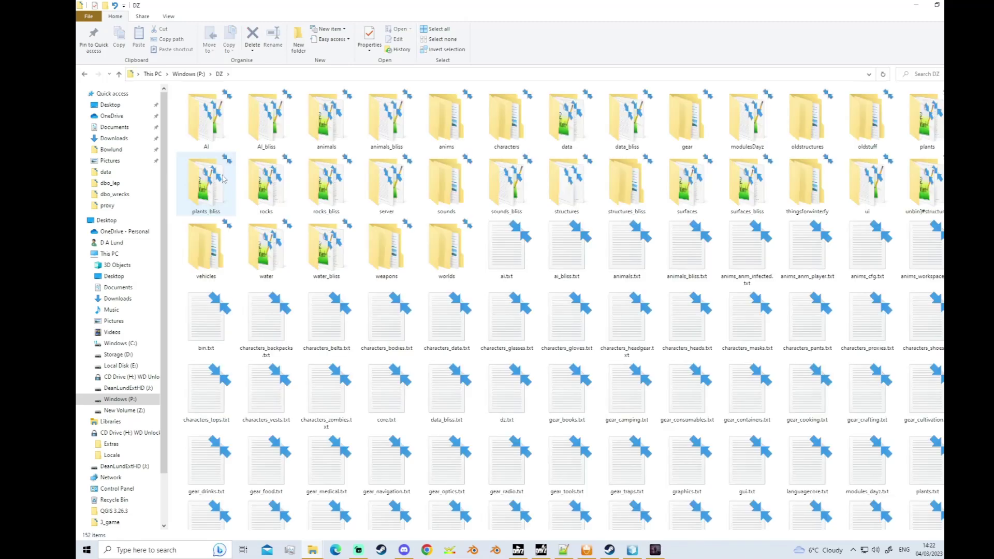
double_click(206, 248)
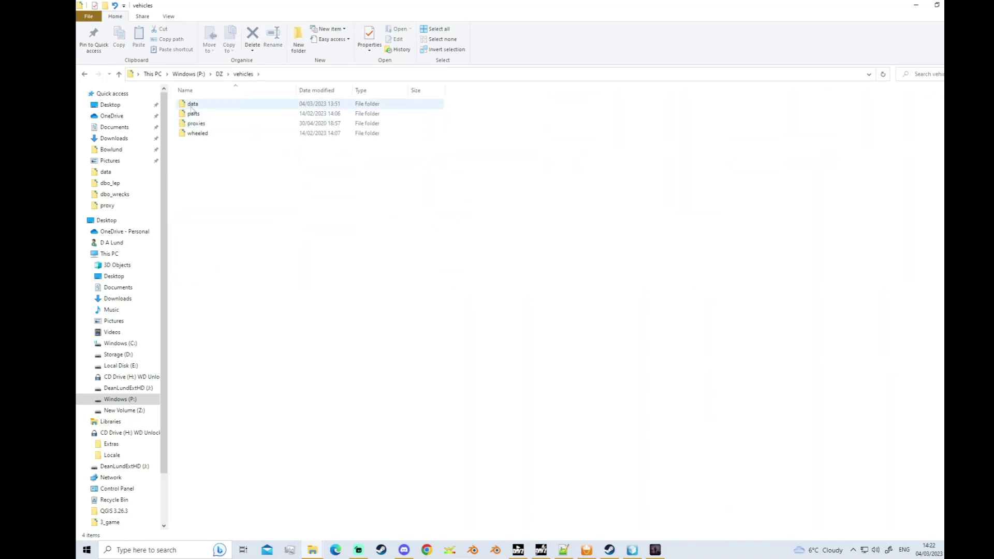
double_click(196, 133)
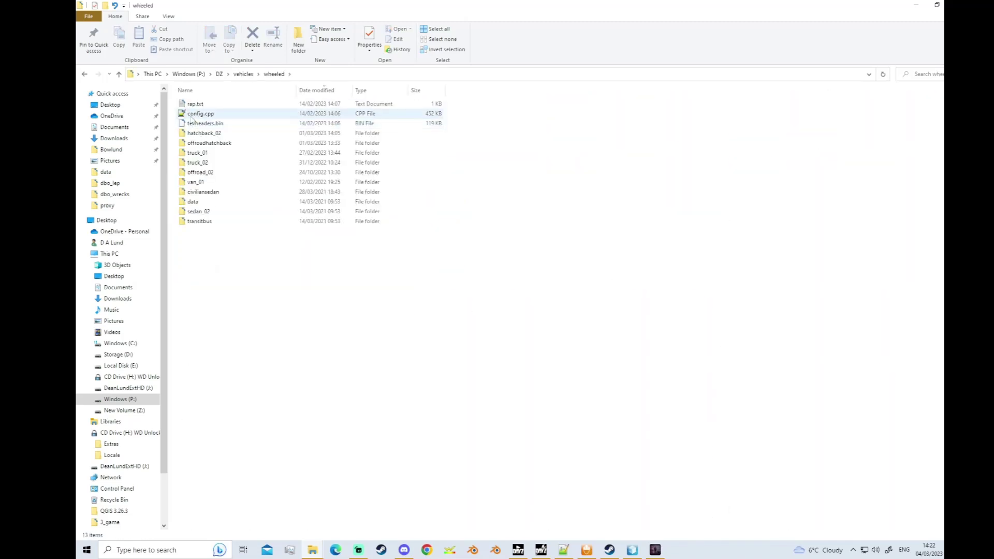
double_click(197, 153)
double_click(191, 103)
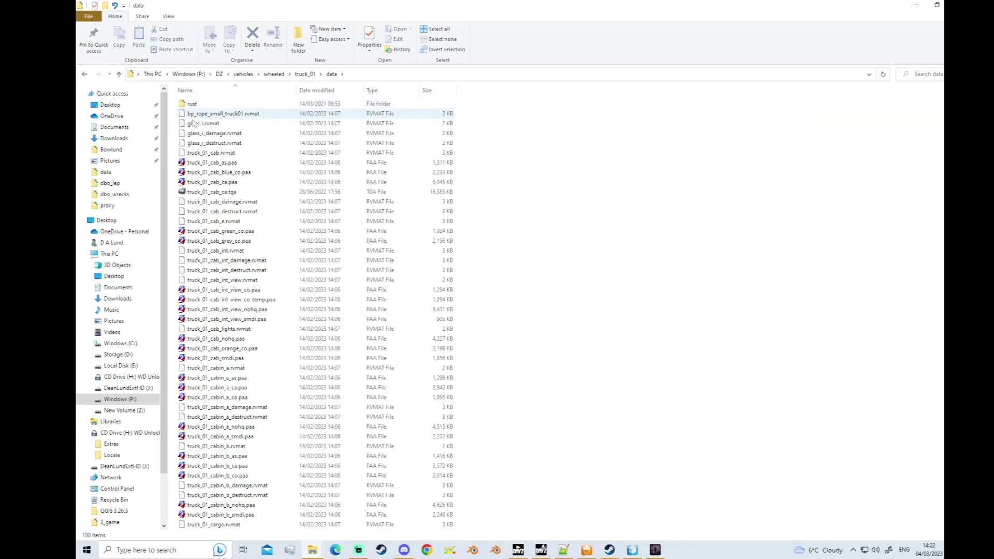
Check the glass material path in config.cpp, and open truck_01_glass.rvmat from the truck_01 data folder in Notepad++.
mouse_move(636, 549)
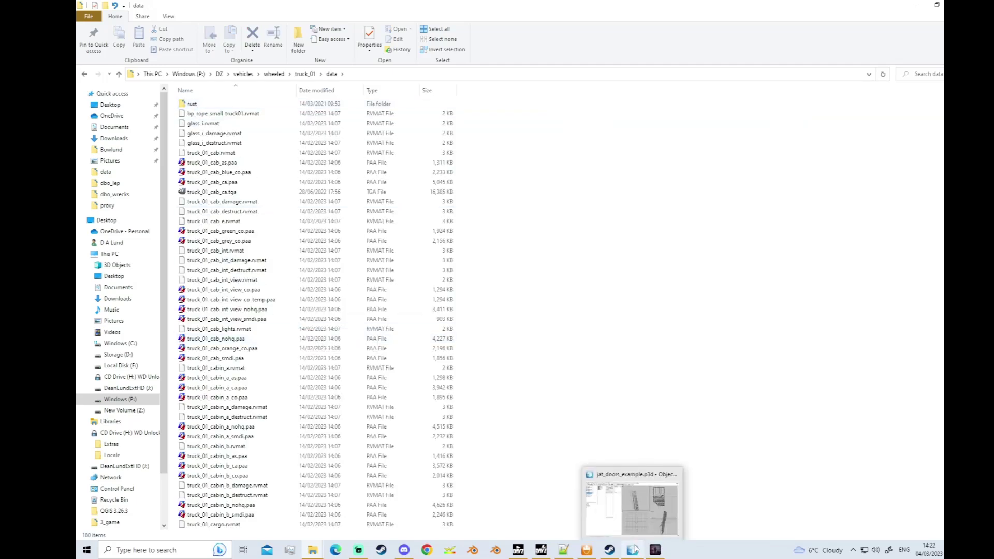
click(563, 551)
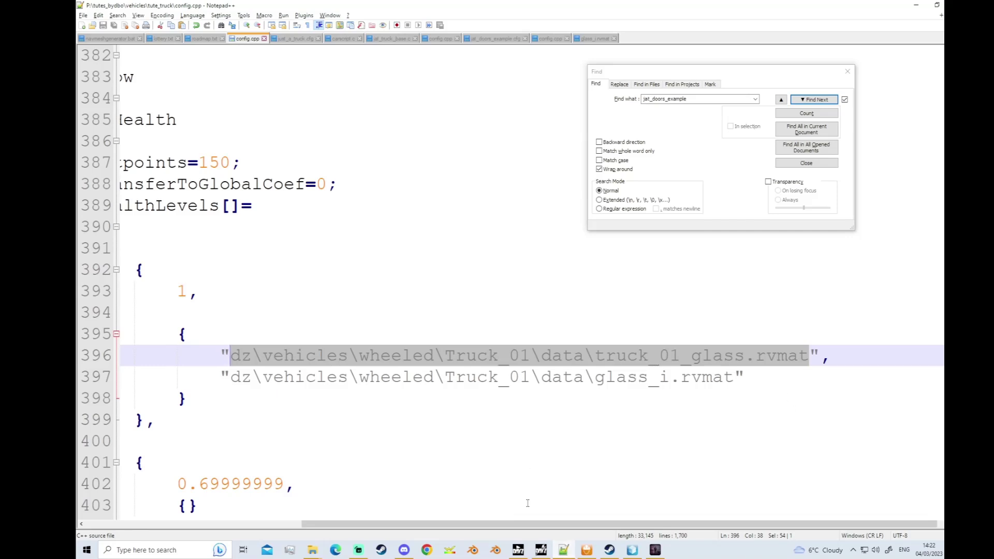
mouse_move(324, 553)
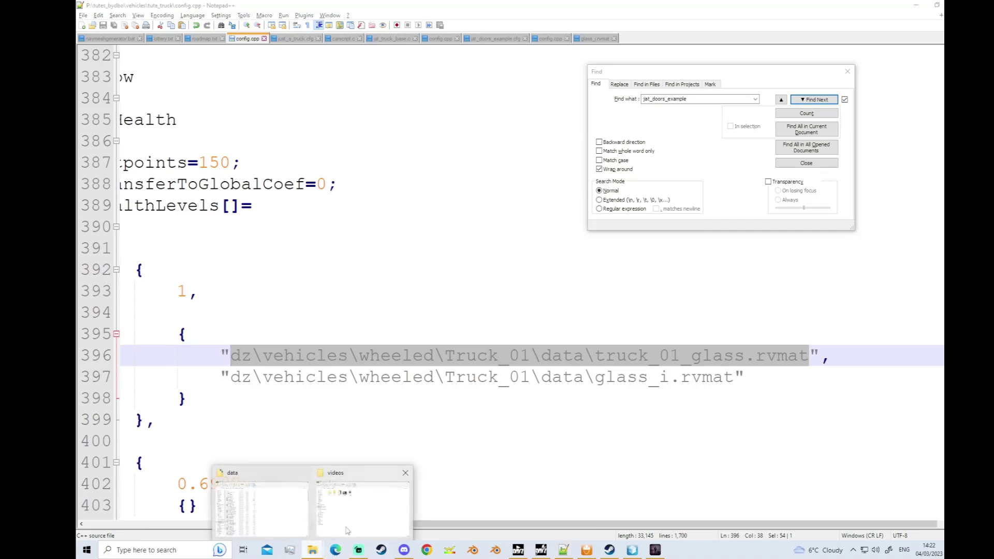
click(261, 492)
click(231, 378)
scroll(230, 445, down, 4)
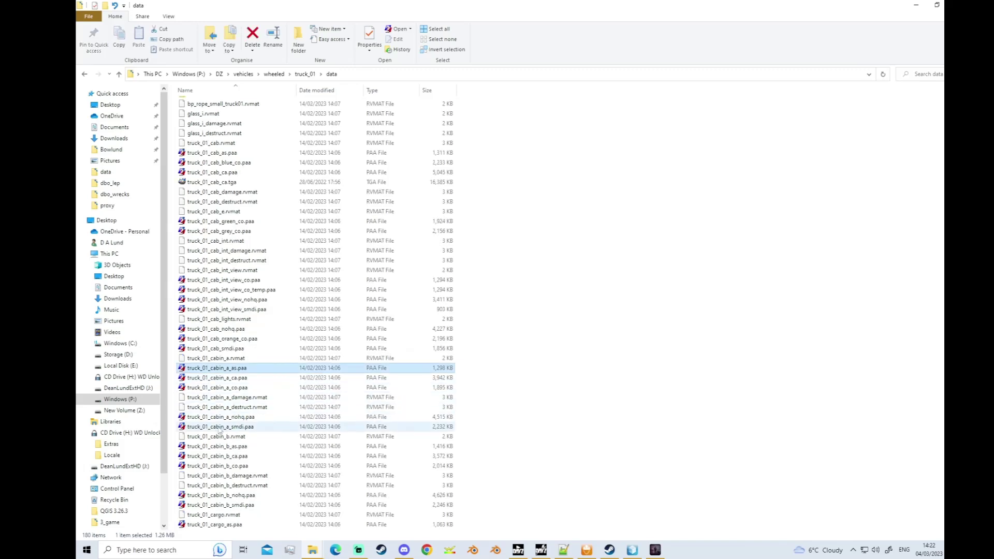
scroll(229, 452, down, 18)
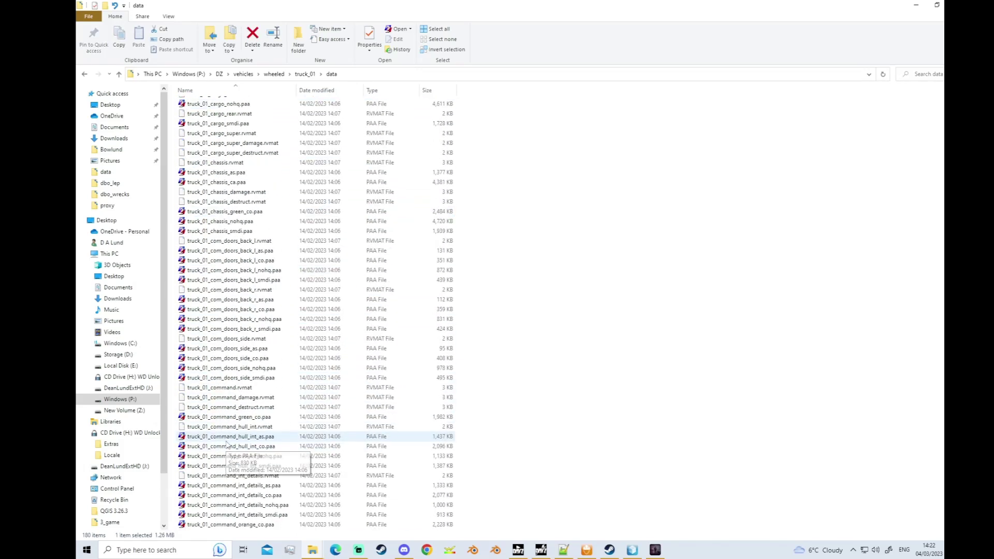
scroll(227, 442, down, 11)
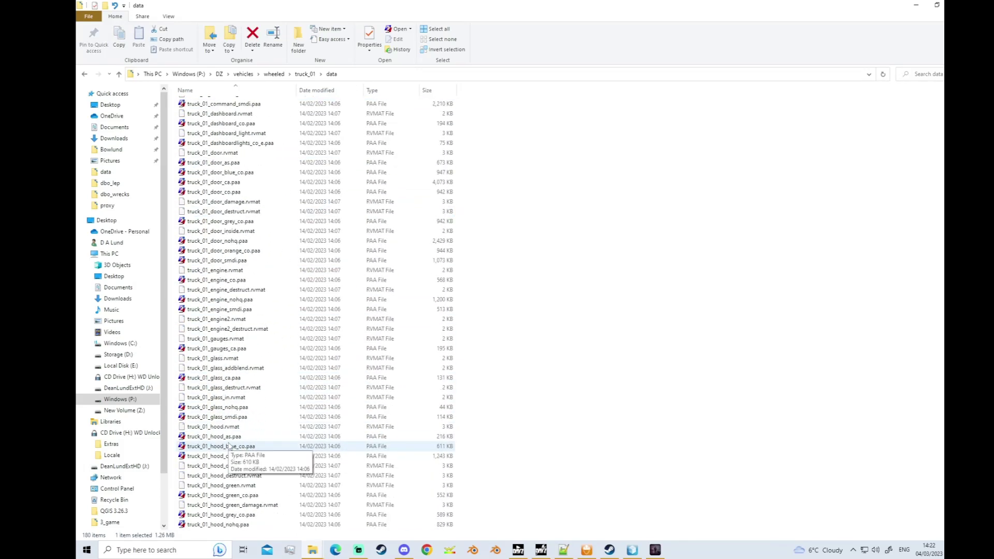
right_click(216, 358)
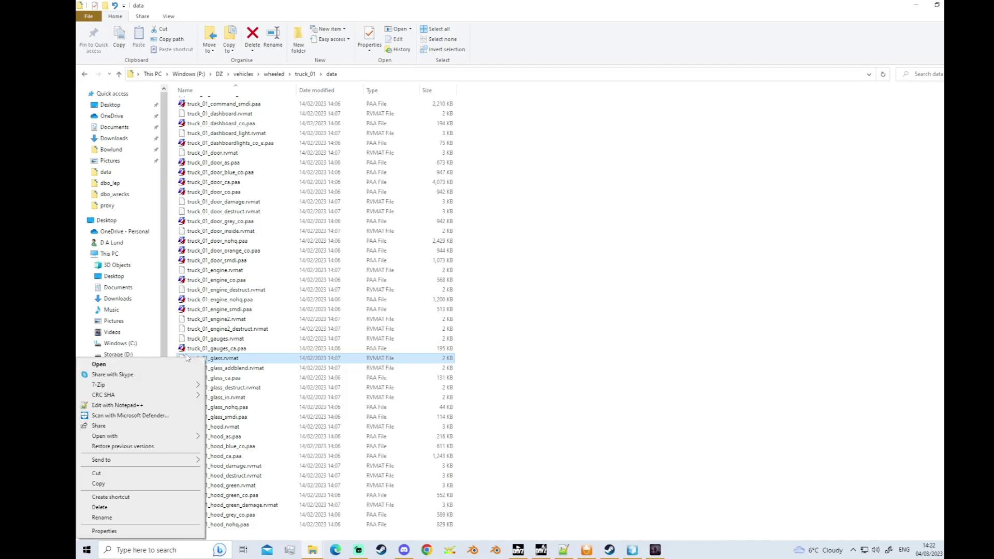
click(119, 405)
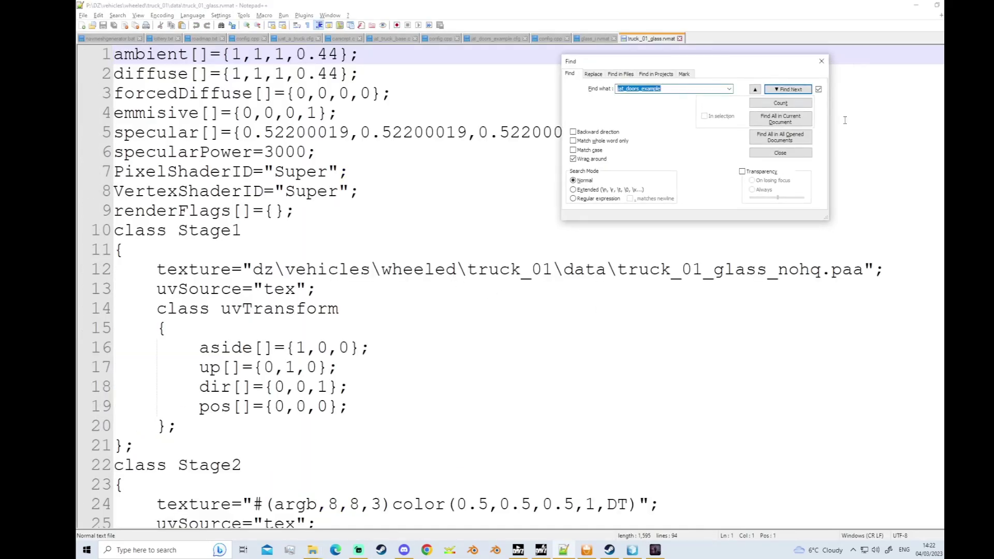
Review the texture stages of truck_01_glass.rvmat, including the Stage1 normal map path, and return to the file listing.
scroll(362, 285, down, 13)
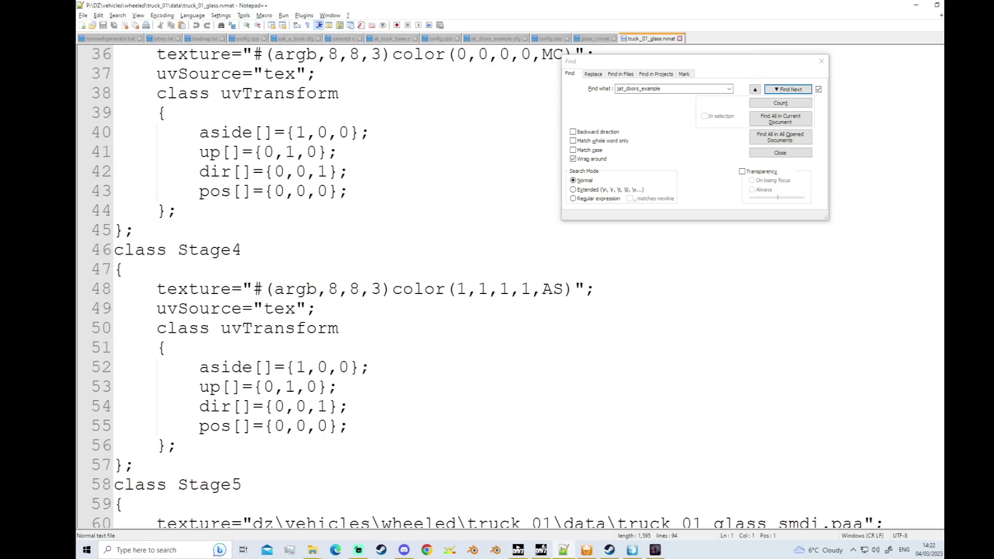
scroll(362, 285, up, 14)
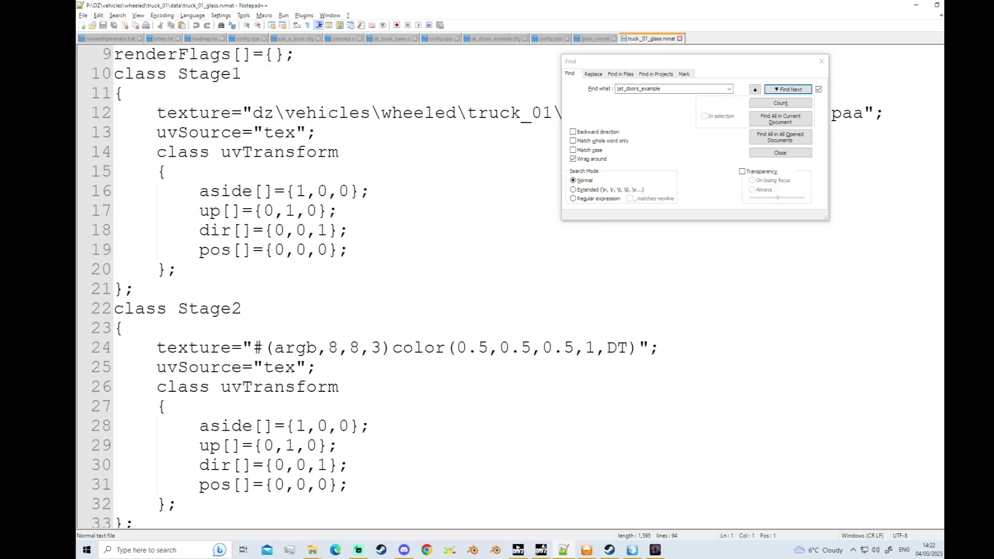
scroll(785, 264, up, 1)
click(786, 268)
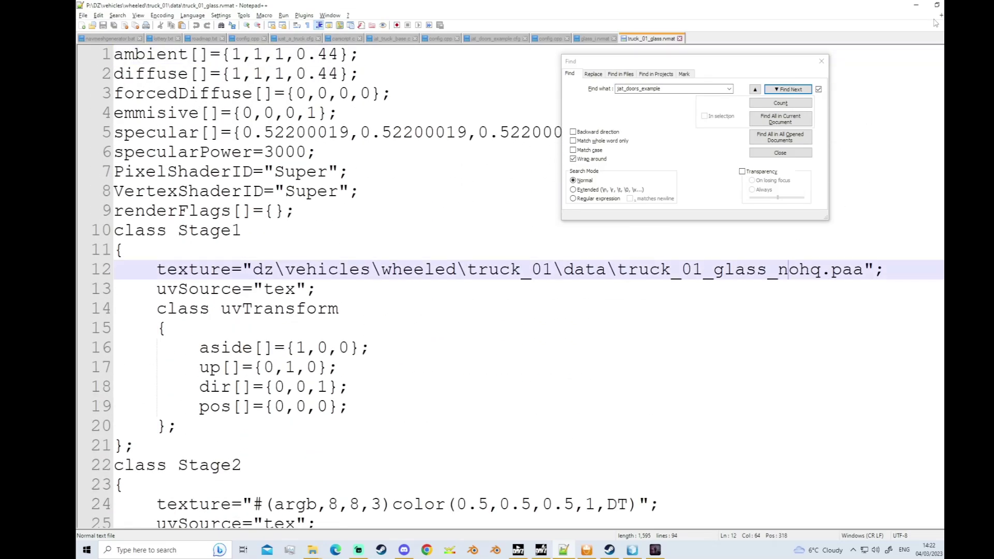
click(915, 5)
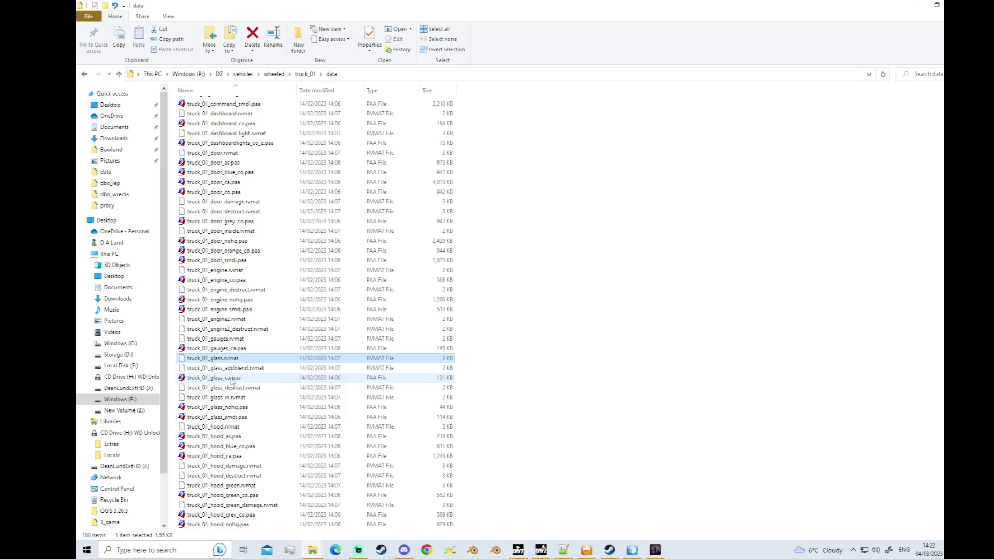
Open truck_01_glass_ca.paa from the truck_01 data folder in Texture Viewer.
scroll(233, 382, down, 3)
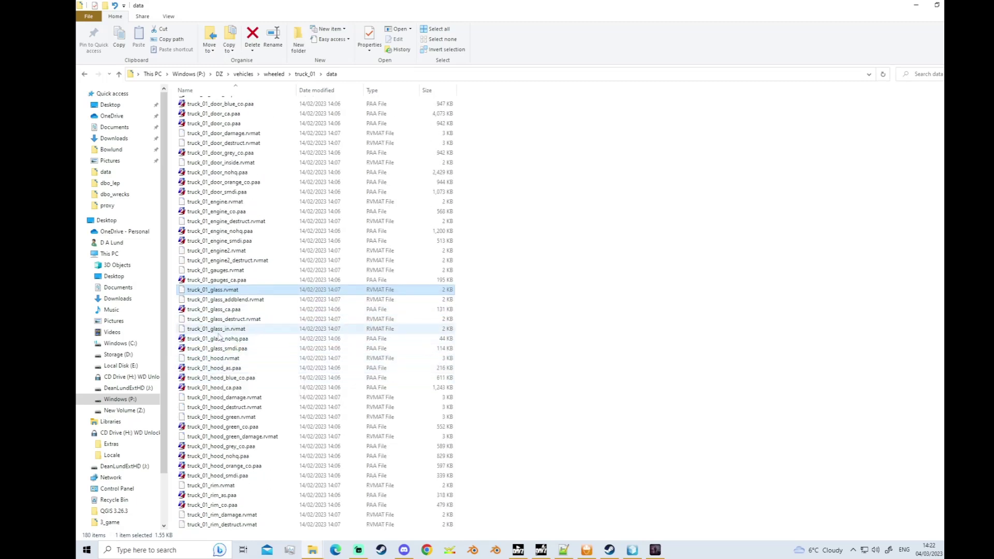
scroll(220, 337, down, 1)
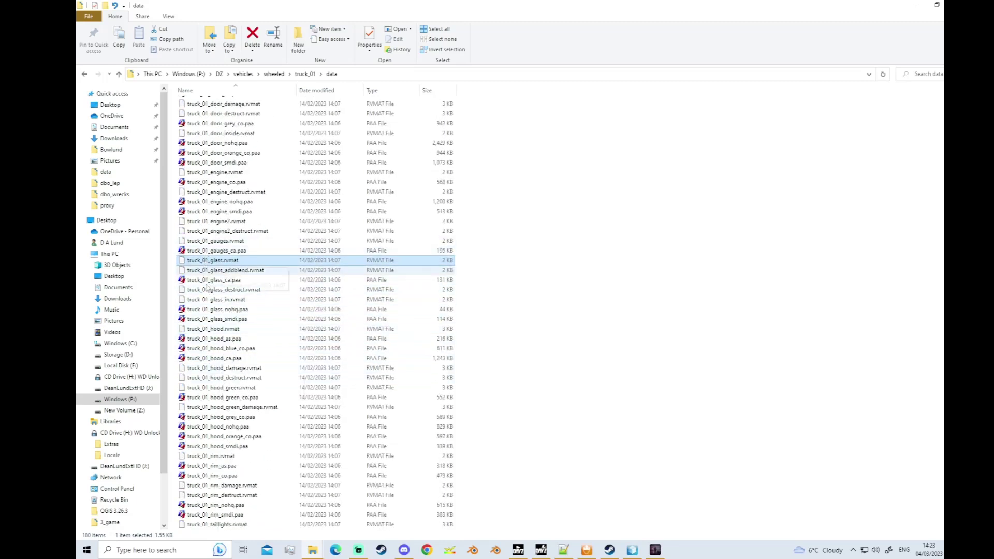
scroll(207, 287, down, 1)
double_click(210, 268)
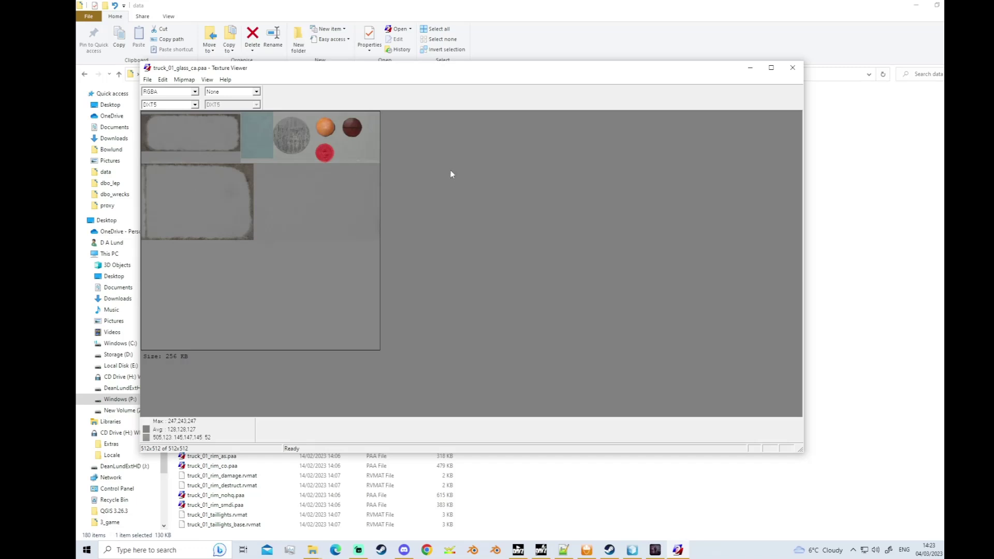
Save the open truck glass texture as truck_01_glass_ca.tga in the same data folder, and return to the file listing.
click(148, 80)
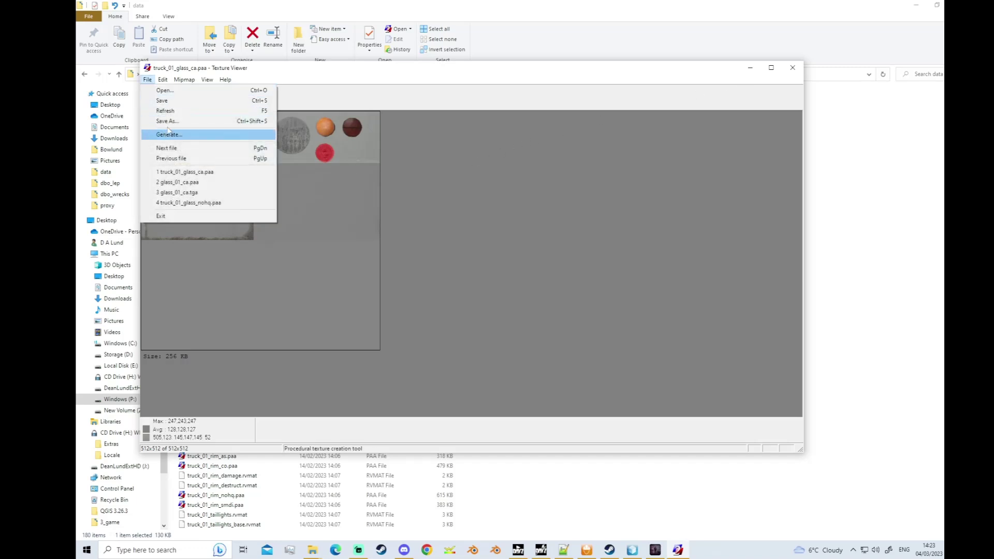
click(207, 133)
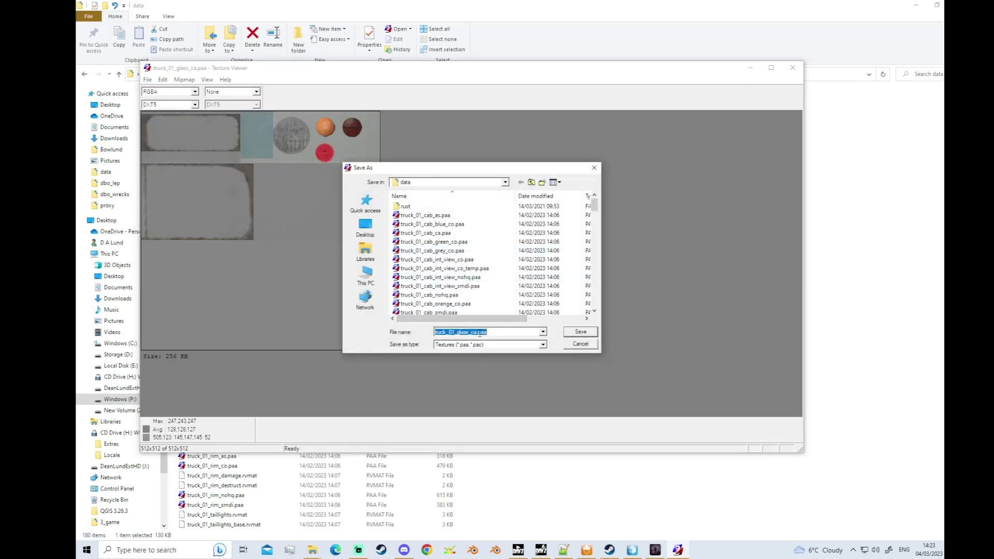
click(477, 333)
key(BackSpace)
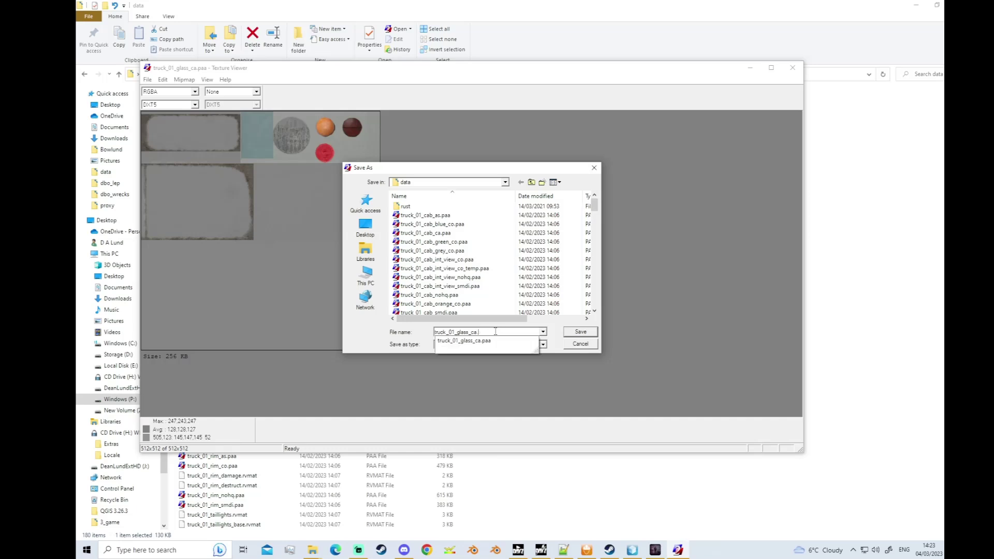
text(.tga)
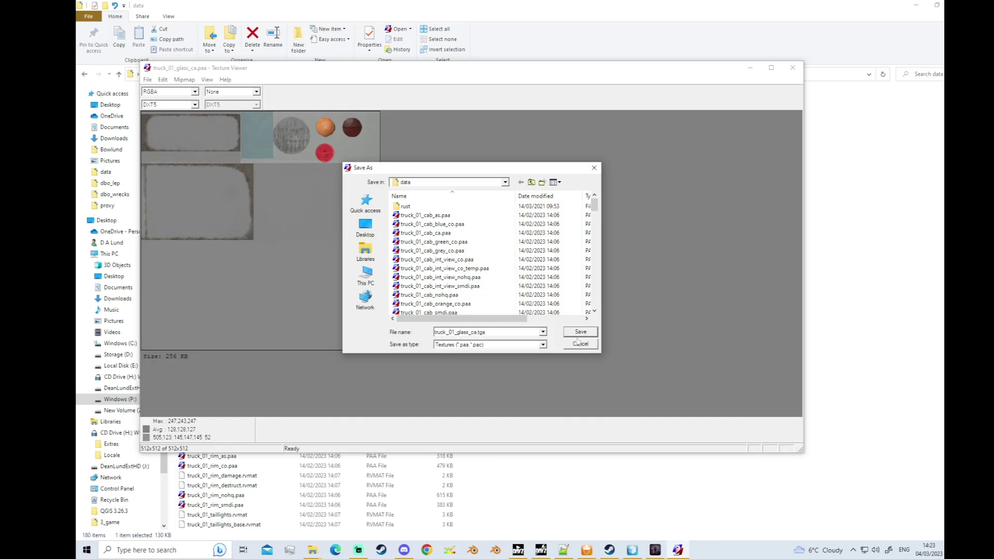
click(578, 334)
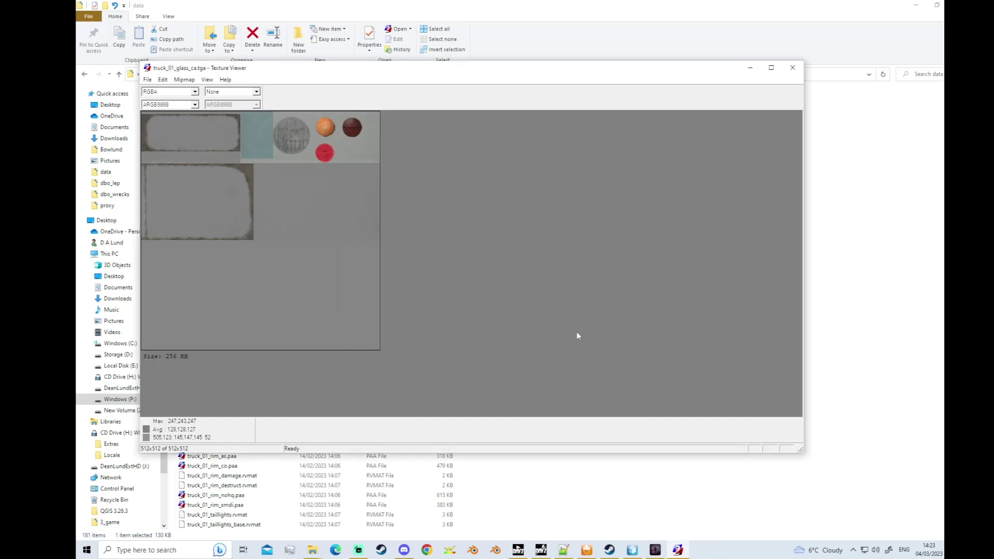
click(749, 70)
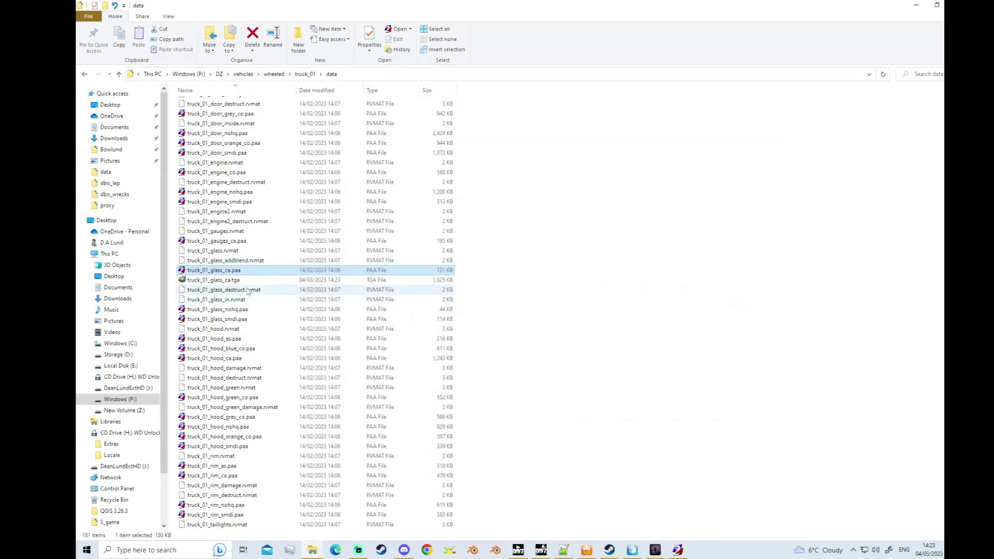
click(587, 375)
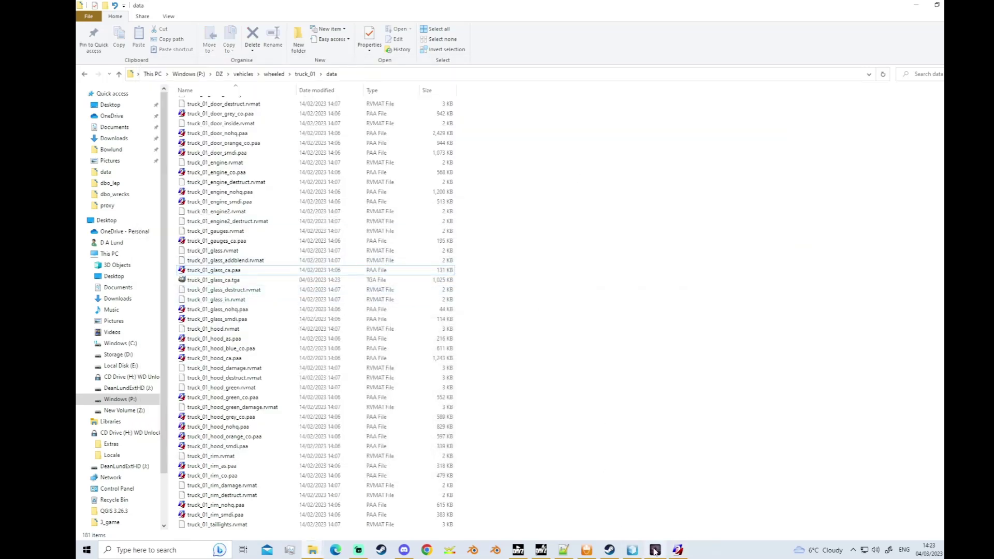
Switch to Object Builder, select the faces of the door's inboard window pane, and open their face properties.
click(653, 510)
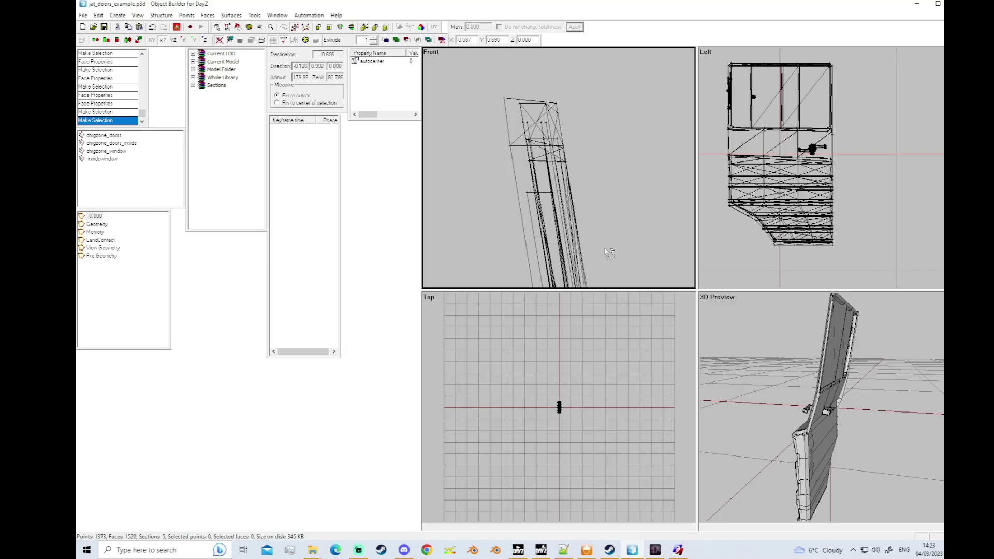
scroll(605, 251, down, 2)
scroll(605, 251, up, 2)
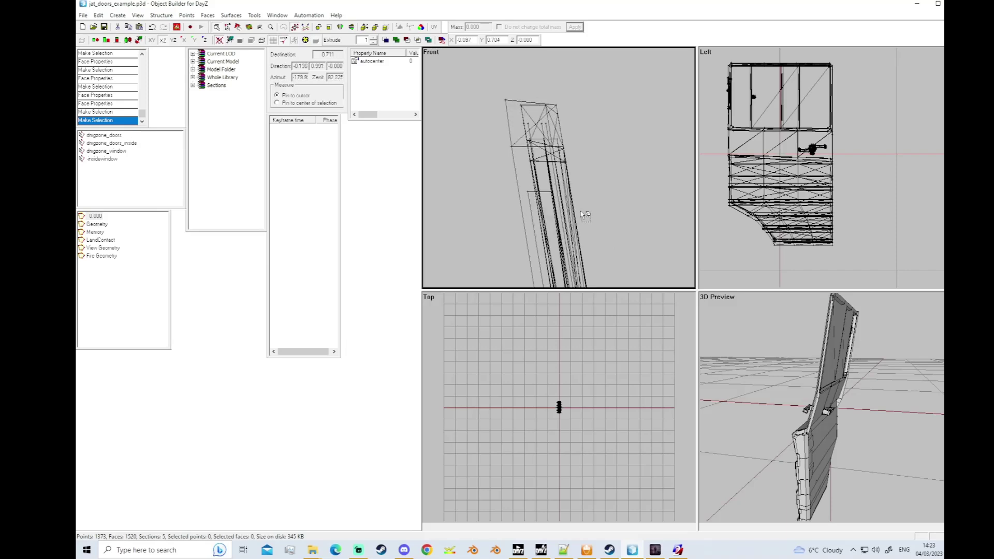
click(533, 127)
key(e)
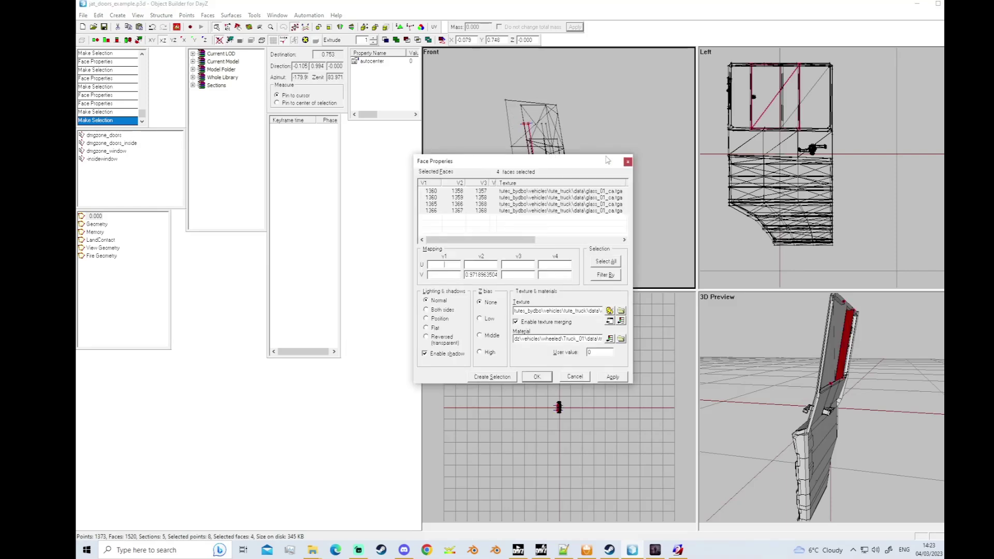
Browse to P:\DZ\vehicles\wheeled\truck_01\data when choosing the texture for the selected window faces.
click(620, 311)
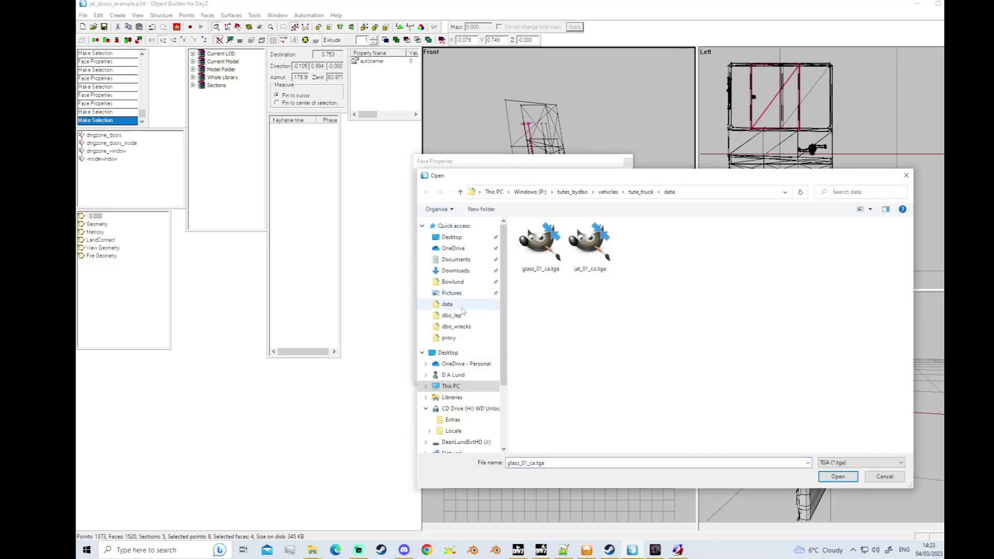
click(460, 192)
click(460, 192)
click(460, 192)
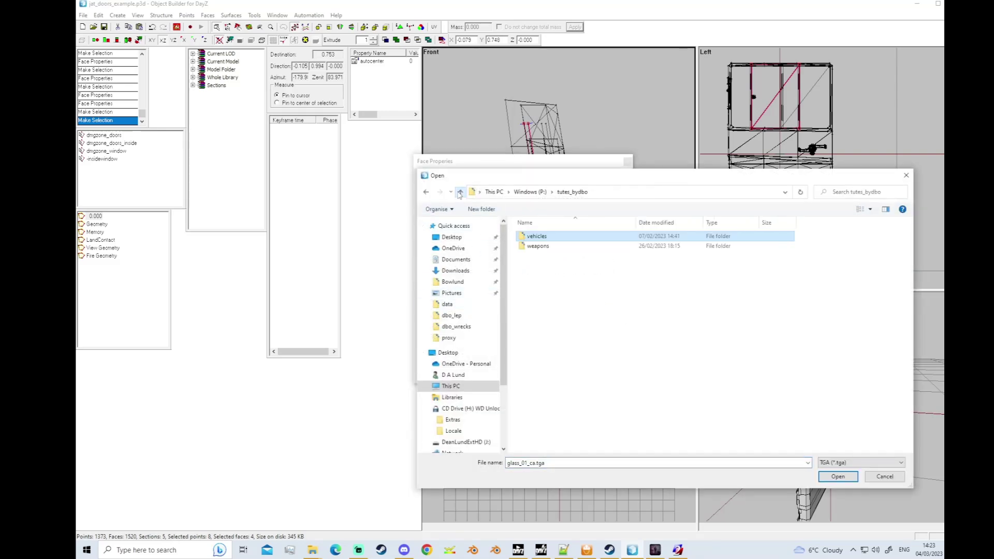
click(460, 192)
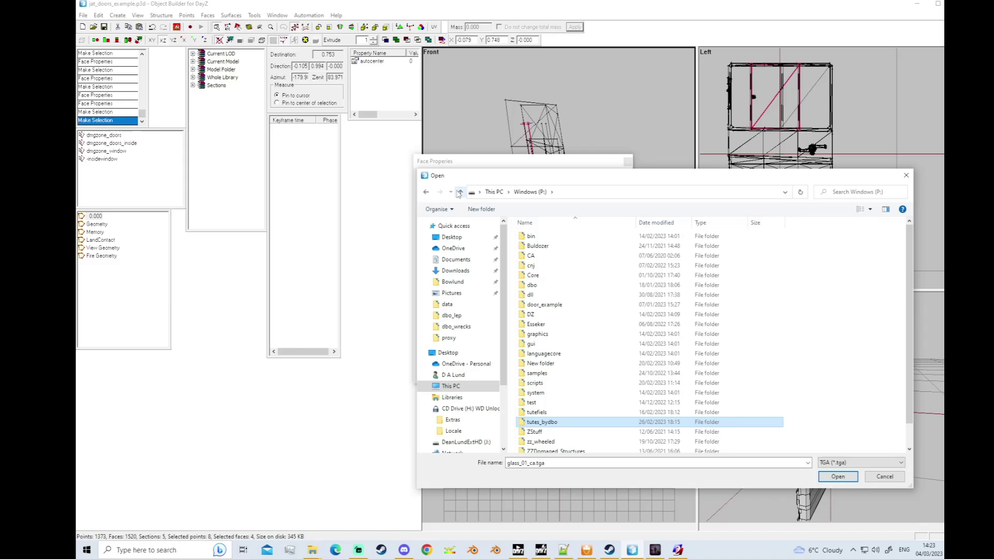
double_click(533, 314)
click(541, 363)
scroll(544, 427, down, 3)
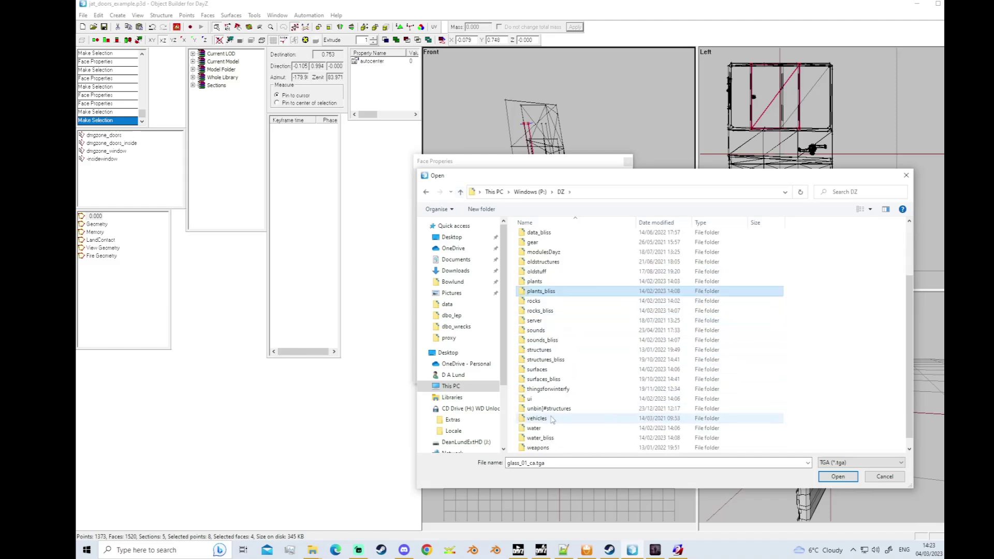
double_click(537, 409)
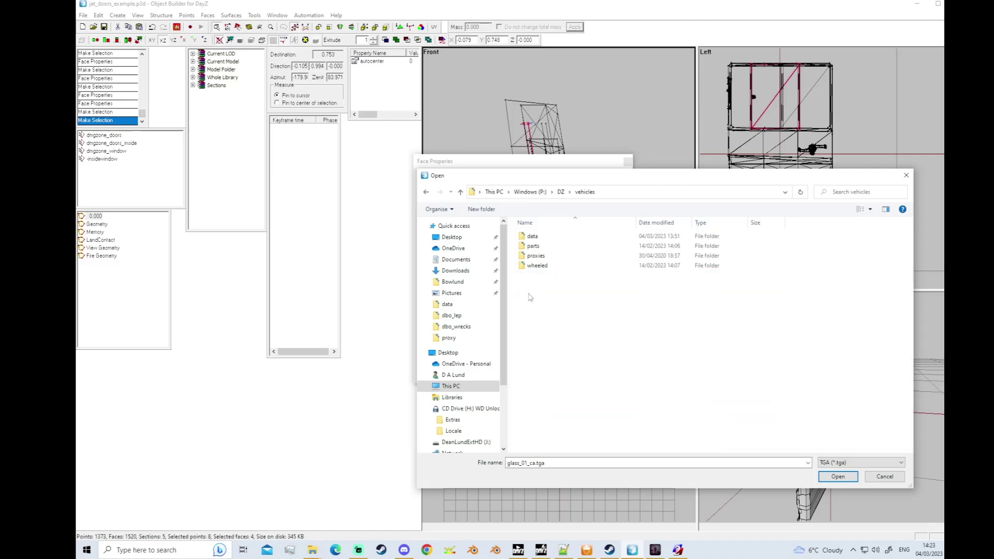
double_click(536, 265)
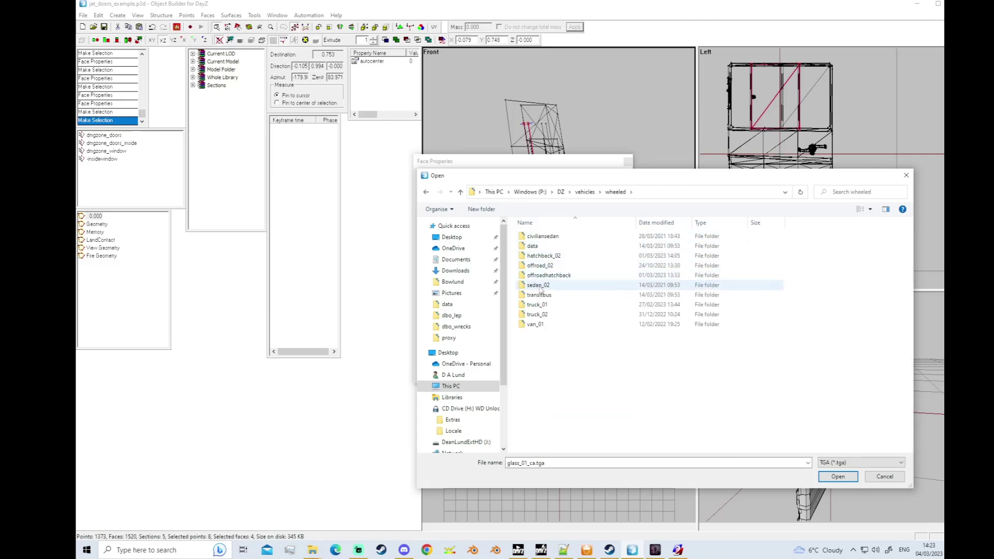
double_click(537, 304)
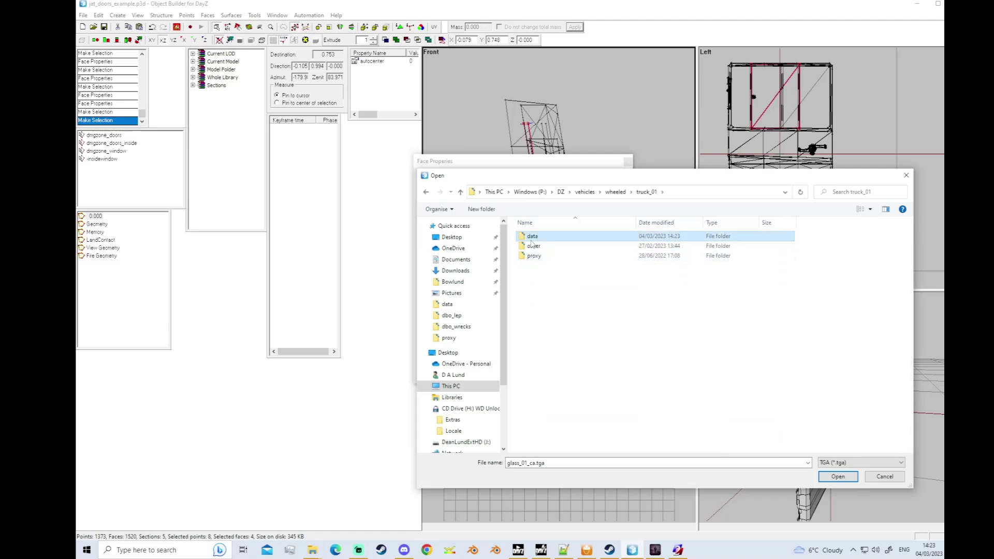
double_click(533, 237)
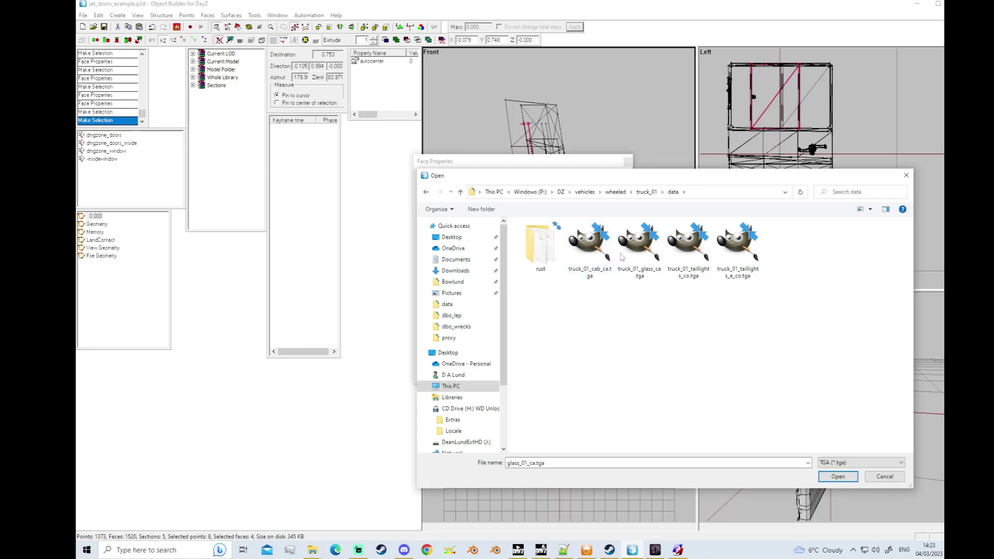
Assign truck_01_glass_ca.tga as the selected window faces' texture, and get the resource conversion console out of the way.
click(639, 248)
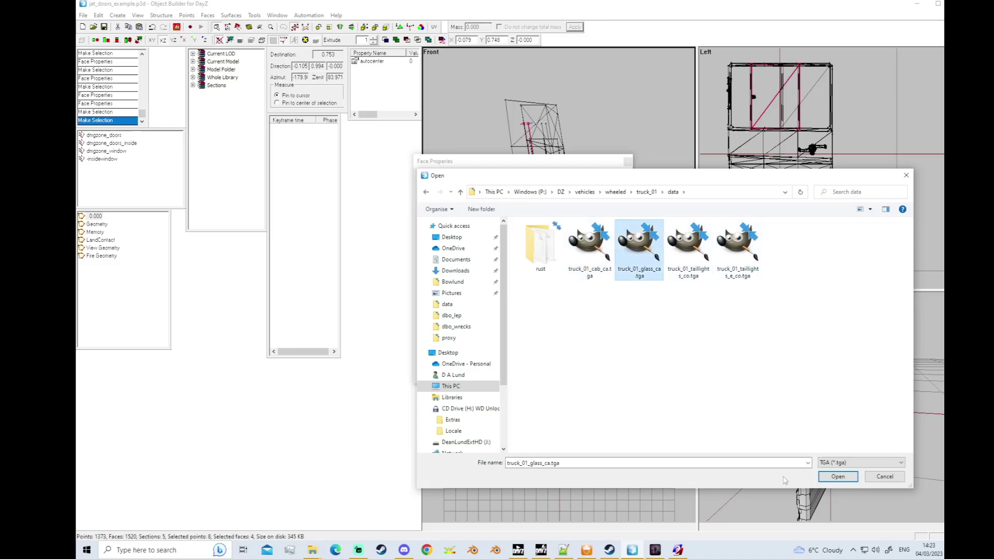
click(836, 476)
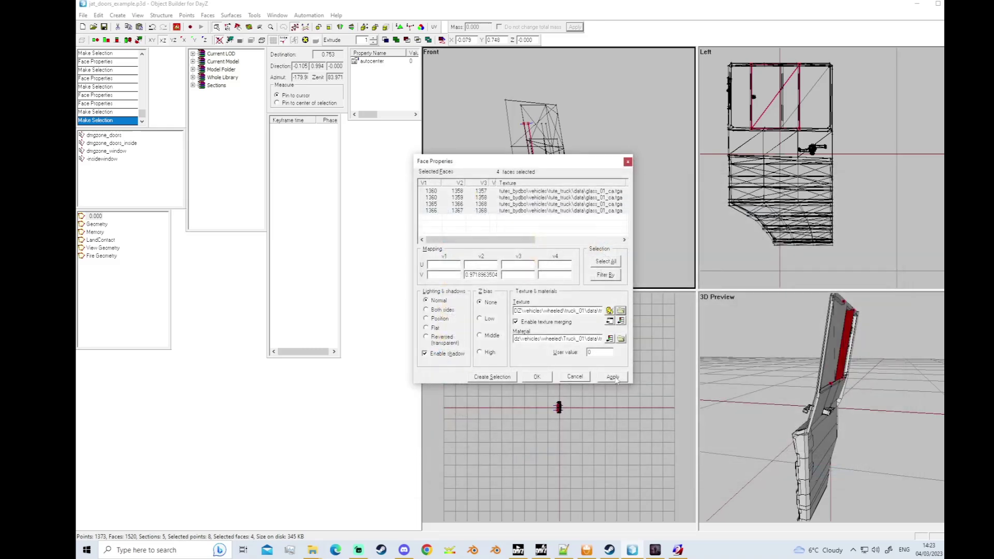
click(546, 379)
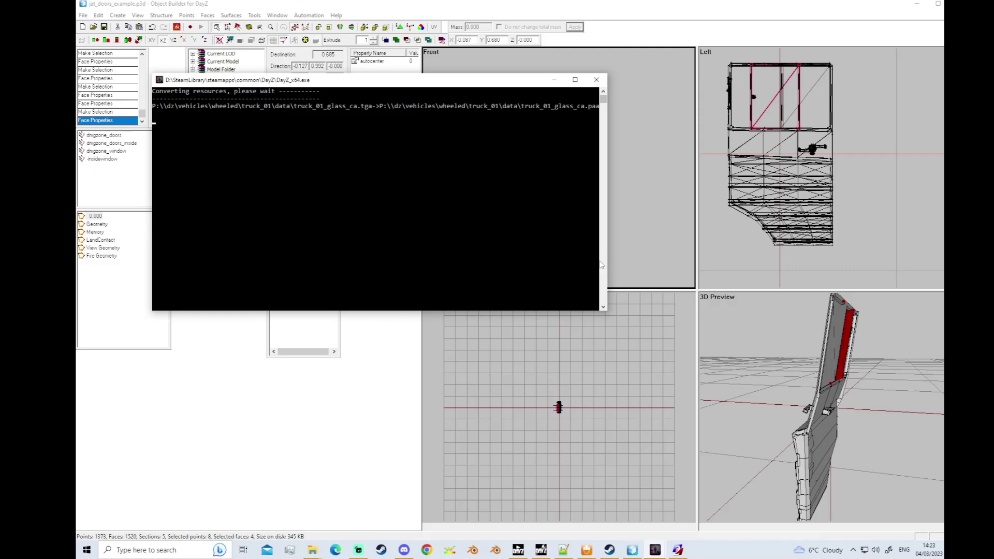
click(554, 80)
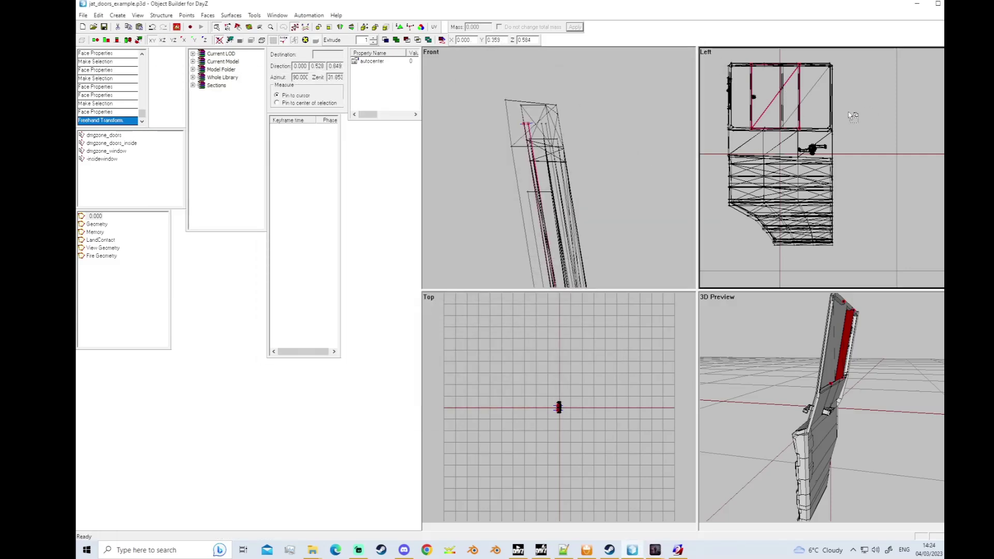
scroll(821, 107, up, 2)
scroll(821, 107, down, 2)
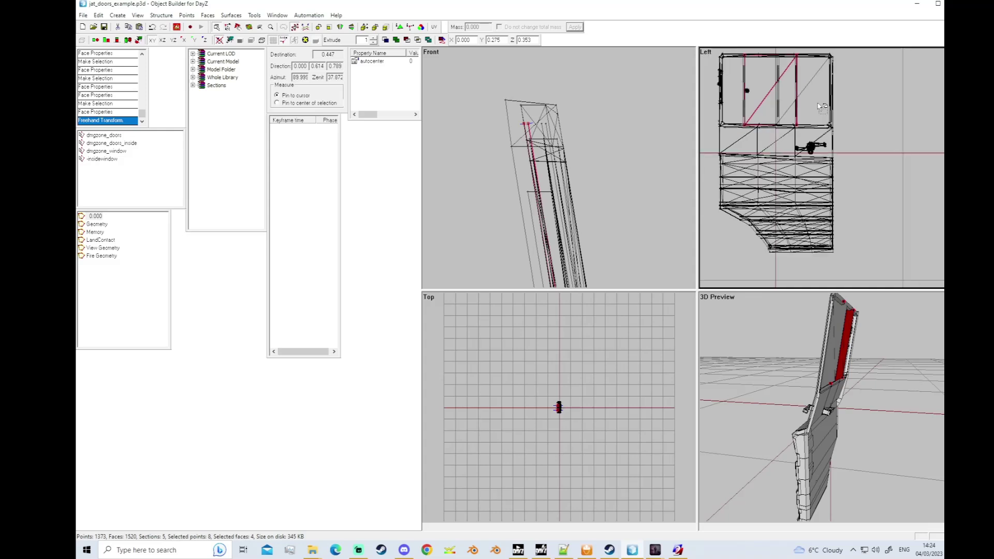
right_drag(875, 353, 833, 344)
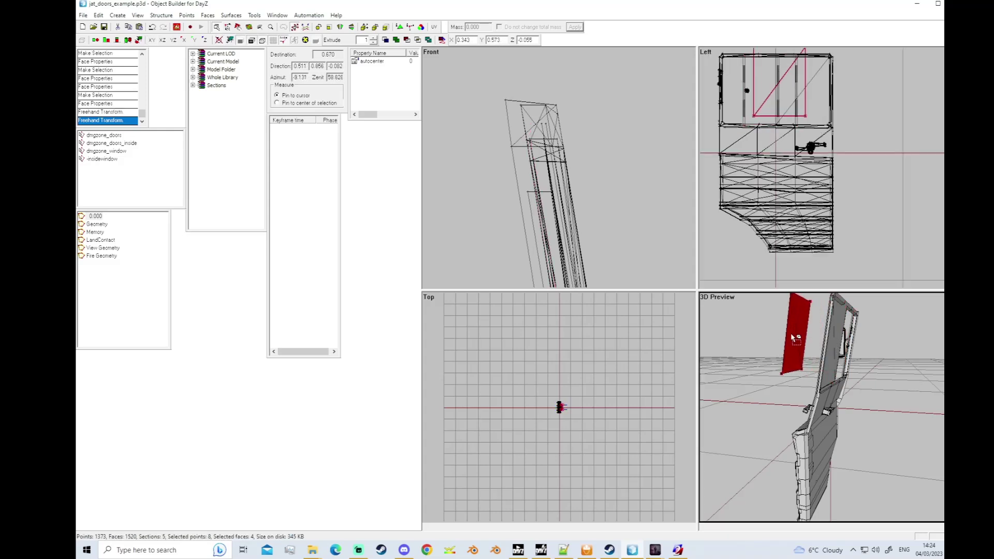
key(ctrl+z)
scroll(594, 198, up, 1)
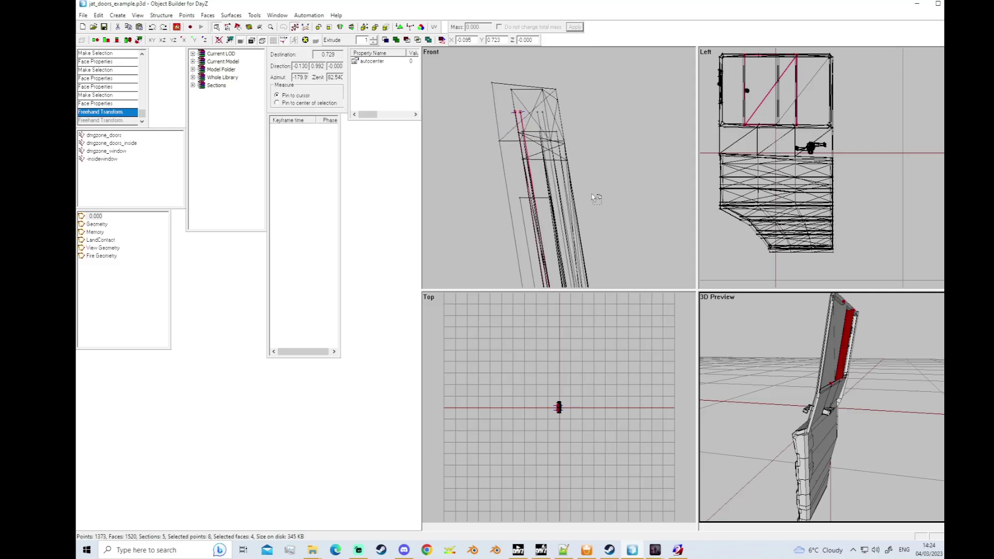
Check which faces make up each of the door's two window panes by selecting them in turn, and clear the selection.
scroll(574, 172, up, 2)
click(595, 133)
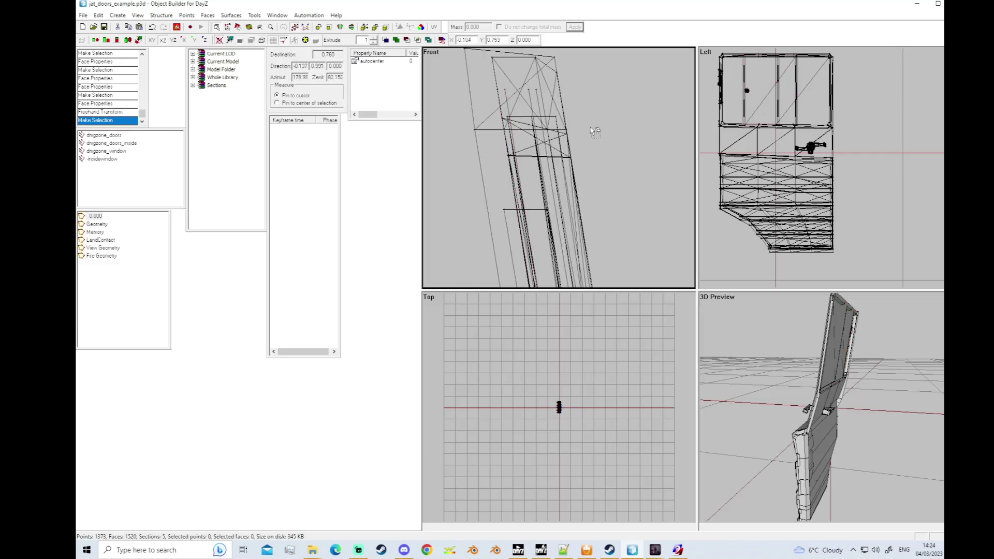
drag(539, 96, 608, 128)
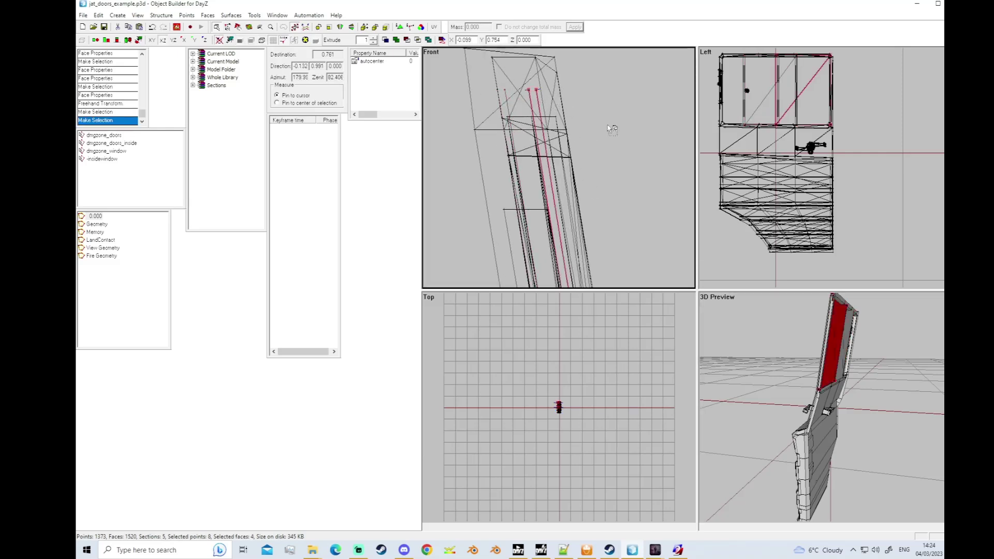
drag(510, 96, 513, 97)
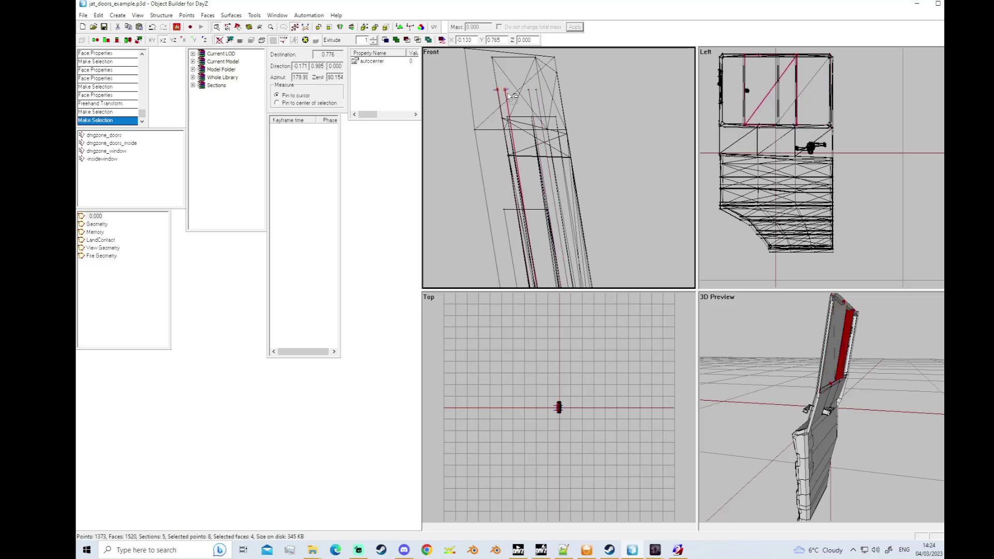
click(521, 96)
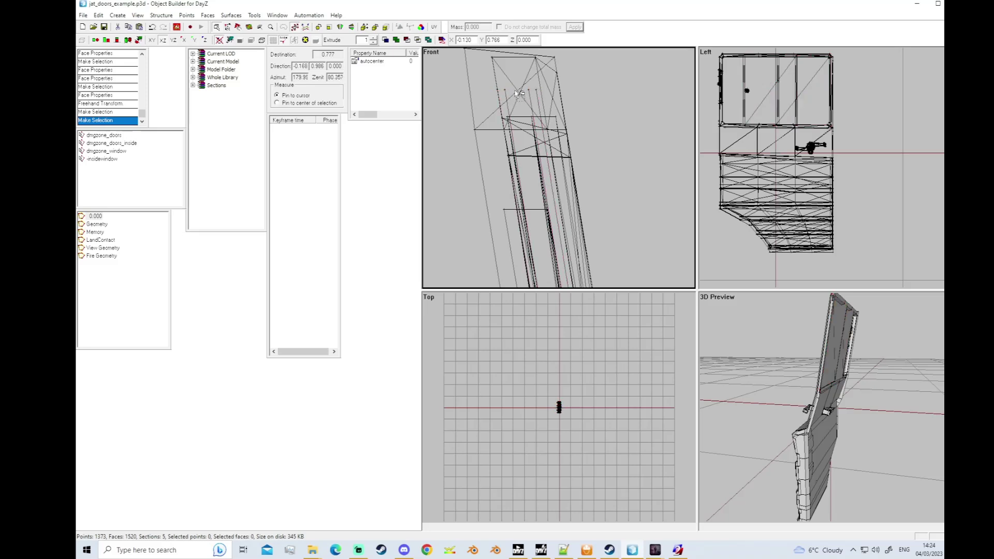
Select only the interior-facing faces of both door window panes, and inspect the selection in the 3D preview.
middle_drag(846, 392, 844, 393)
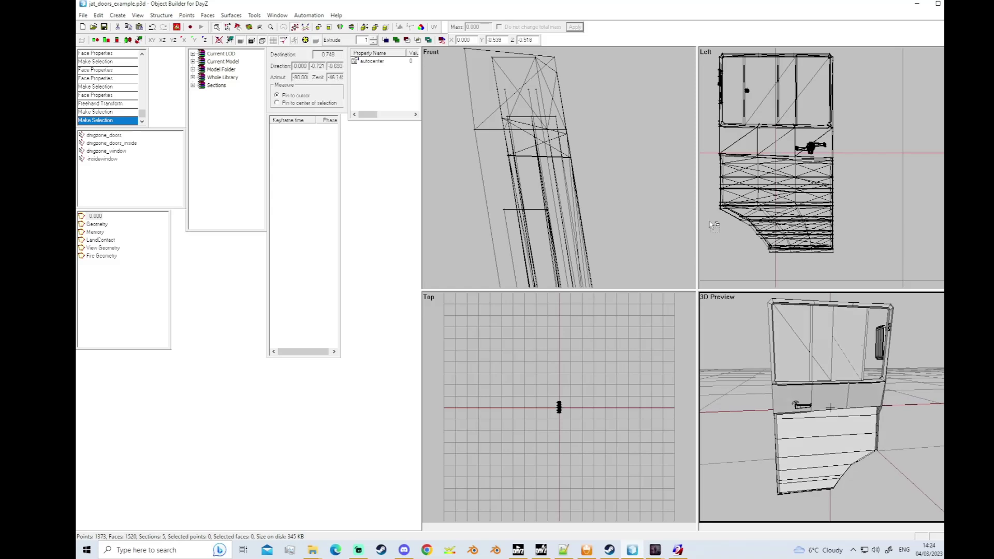
click(497, 89)
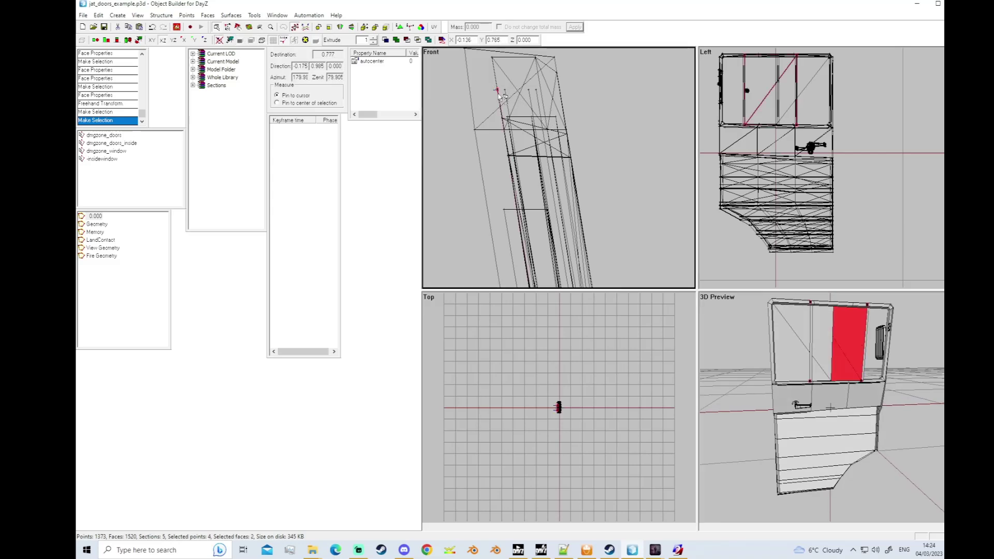
scroll(496, 91, down, 6)
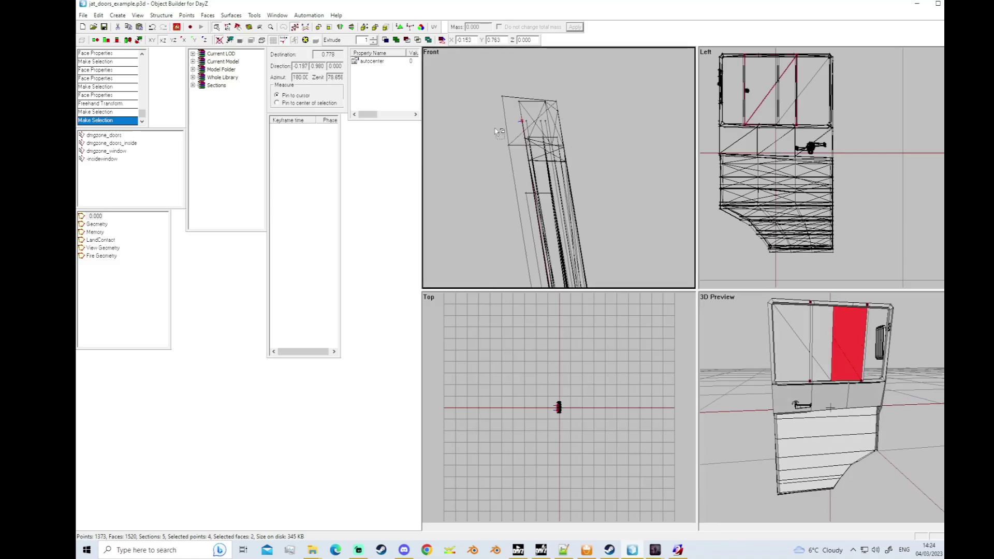
scroll(518, 158, up, 6)
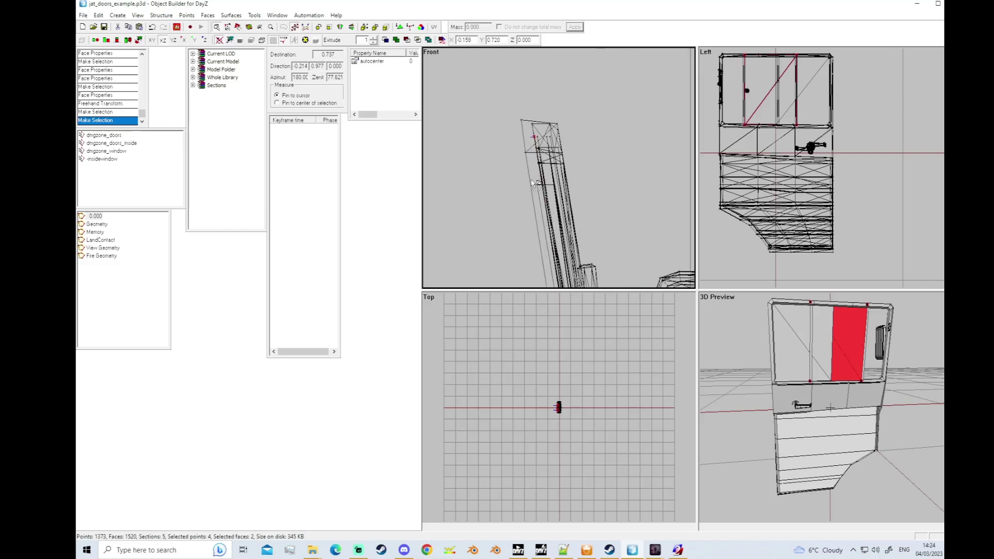
ctrl+click(536, 109)
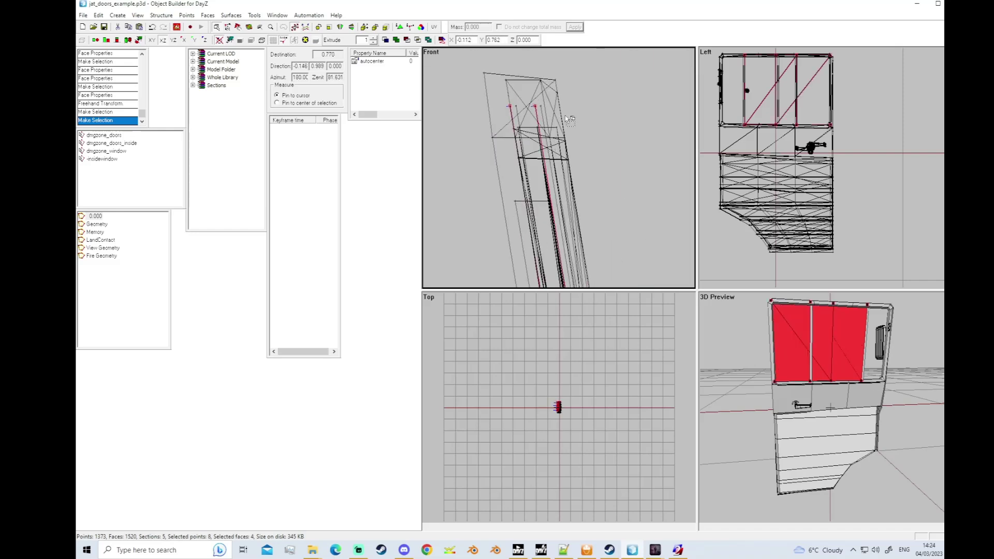
click(746, 395)
middle_drag(743, 393, 740, 393)
key(Right)
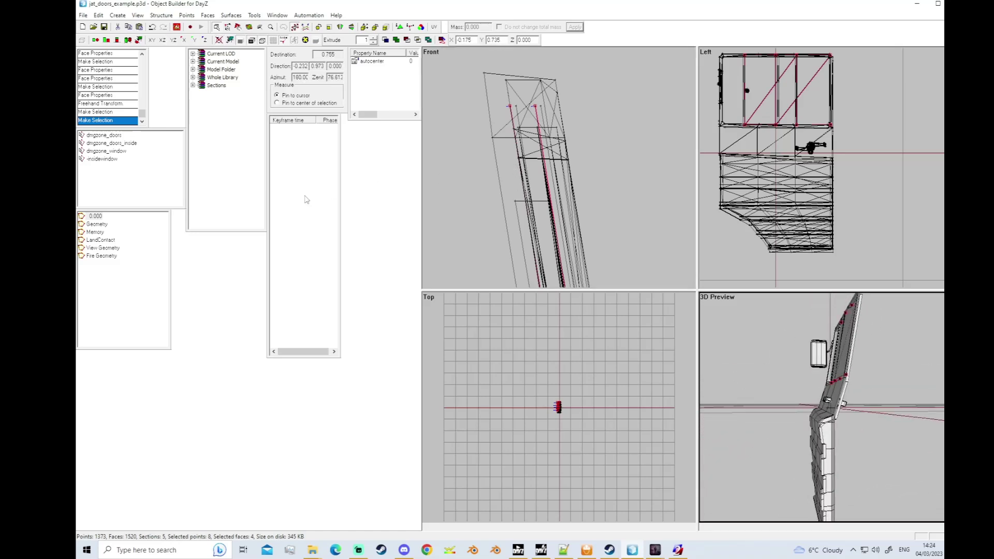
Redefine the insidewindow named selection from the currently selected window faces, and open the properties of those faces.
right_click(95, 159)
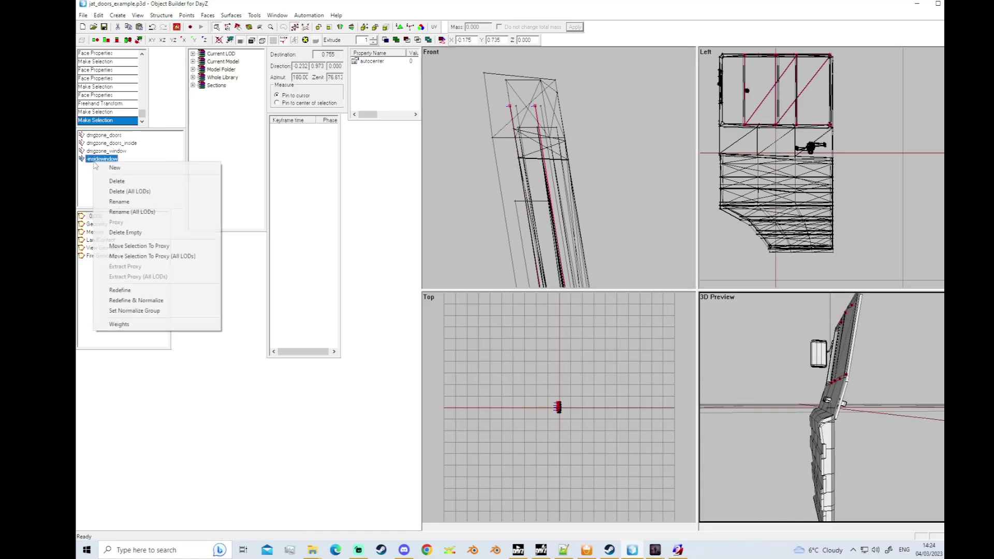
click(126, 293)
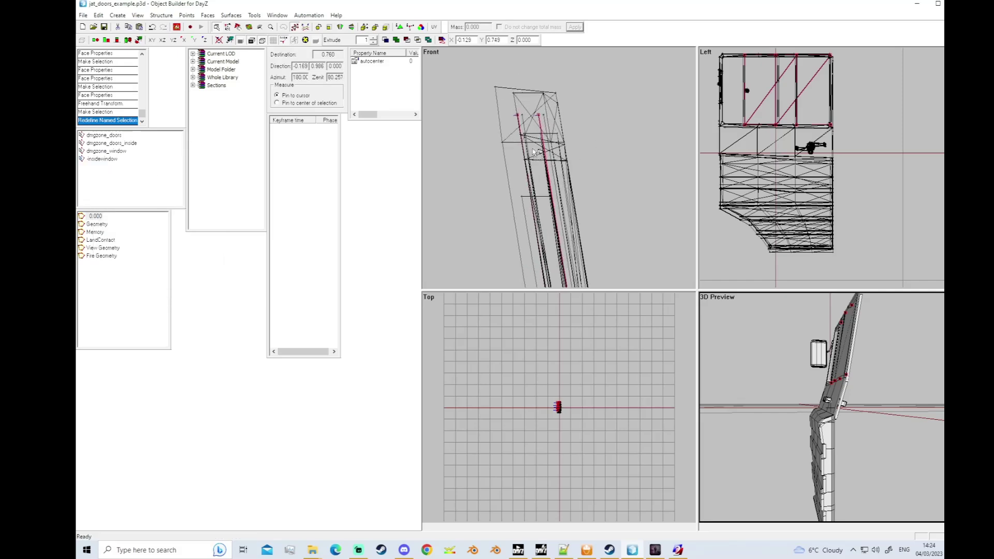
key(e)
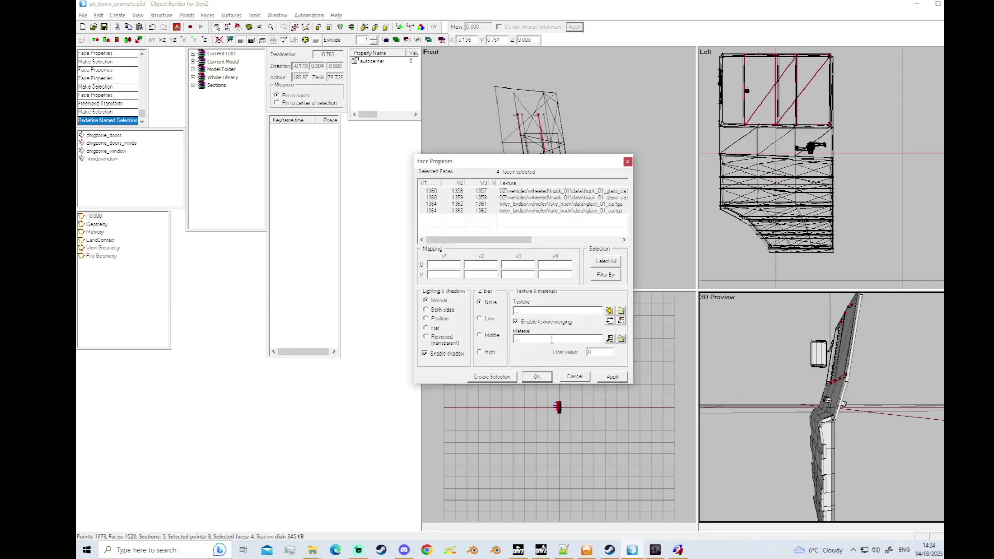
click(620, 338)
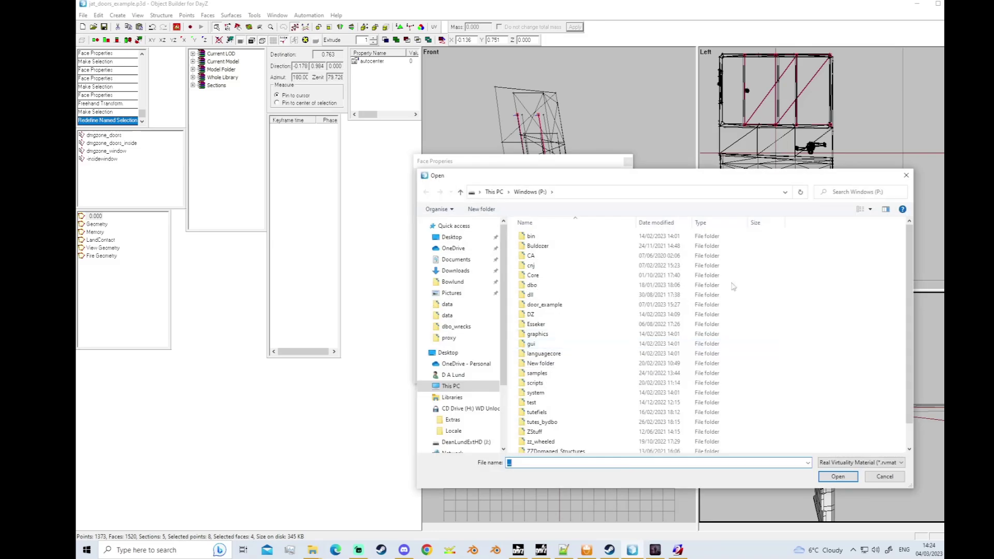
click(905, 175)
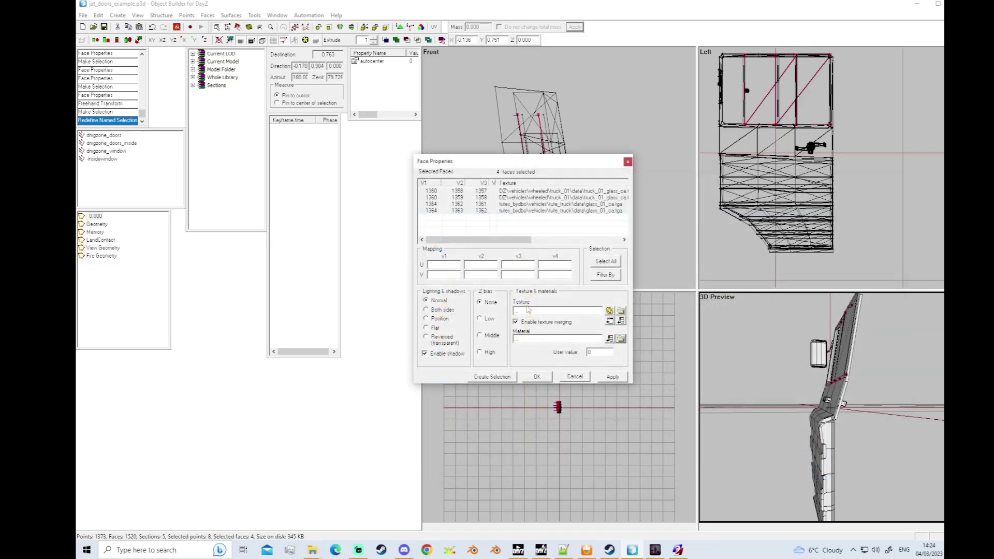
Copy the dz\vehicles\wheeled\truck_01\data\glass_i.rvmat path from one listed face and apply it as the material of all four faces.
drag(526, 239, 615, 249)
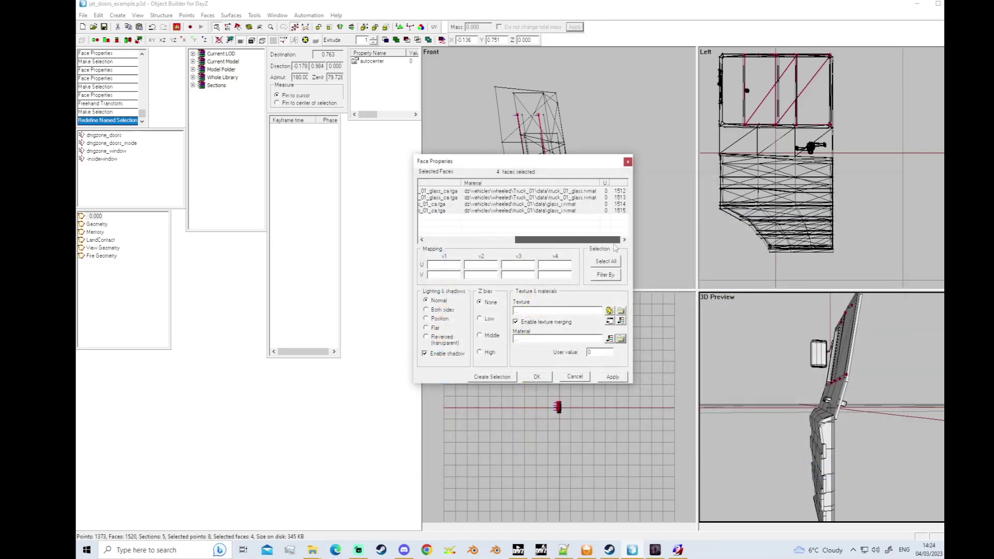
click(558, 204)
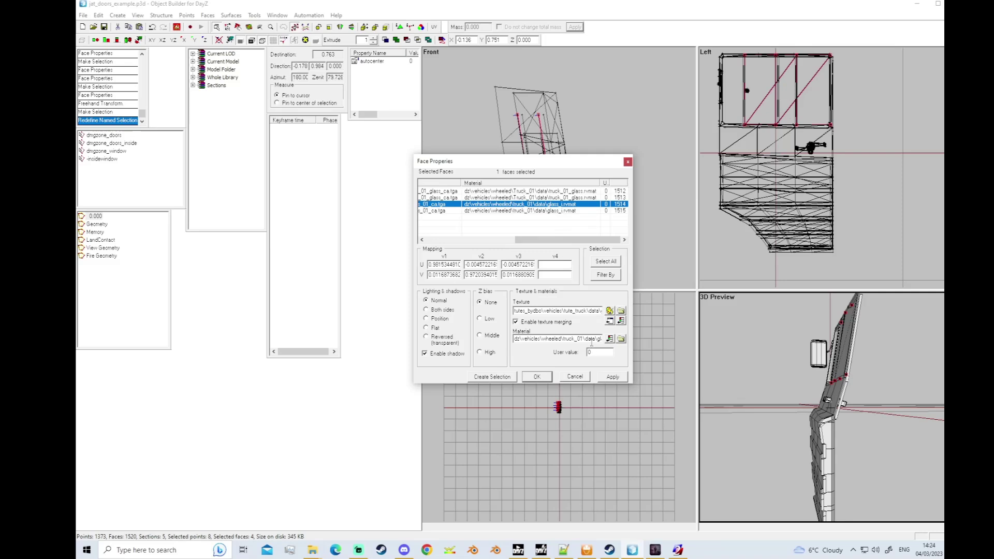
drag(515, 339, 636, 343)
key(ctrl+c)
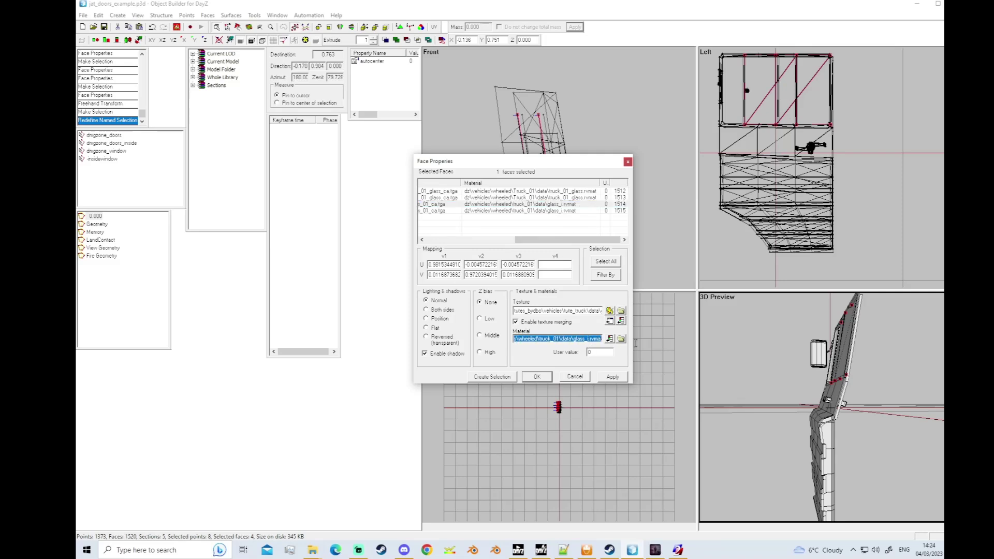
click(613, 261)
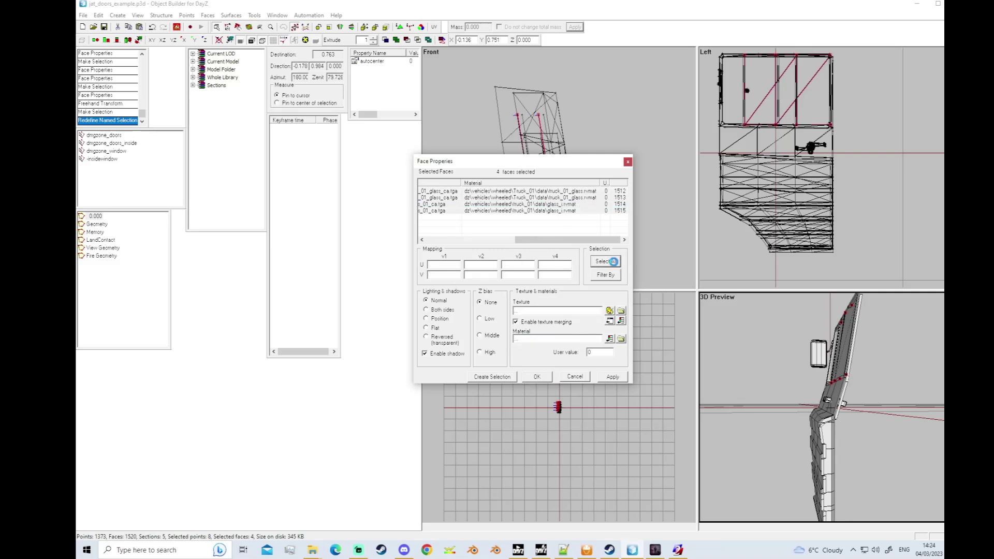
key(ctrl+v)
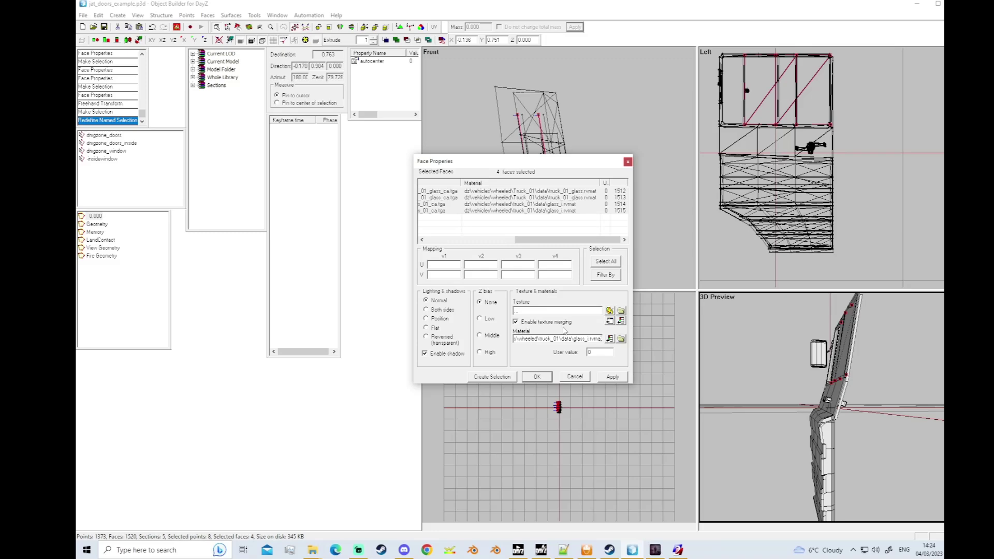
click(613, 378)
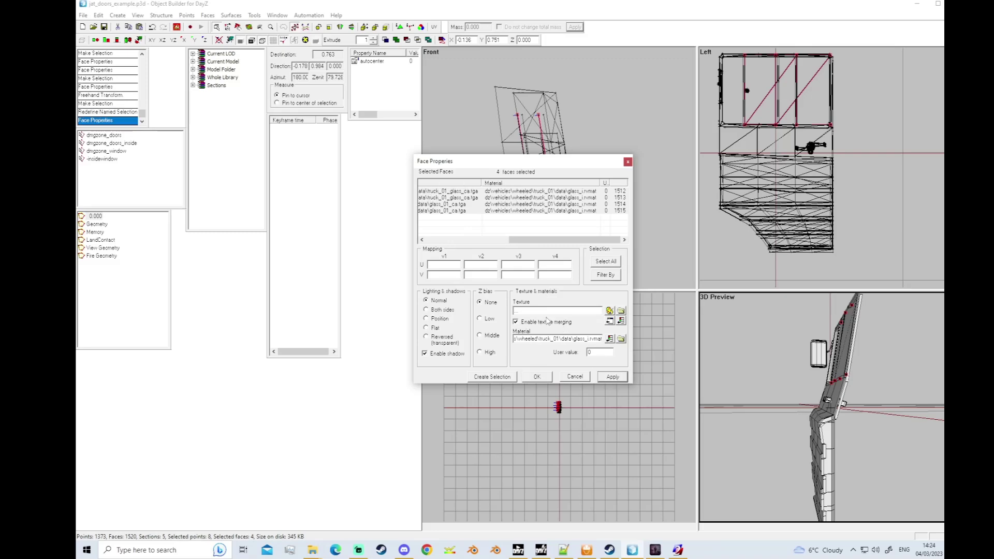
Assign truck_01_glass_ca.tga from the truck_01 data folder as the texture of all four interior window faces.
click(621, 311)
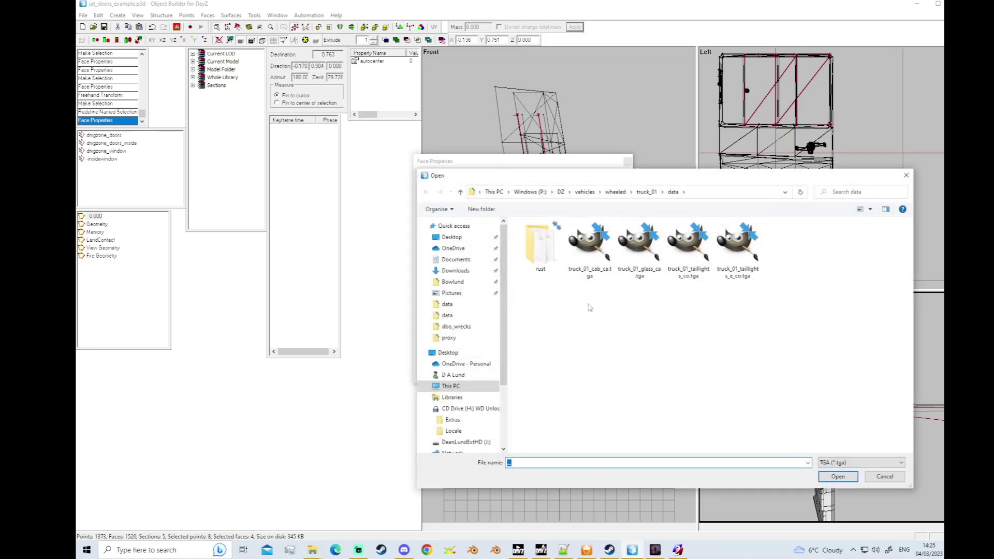
click(636, 252)
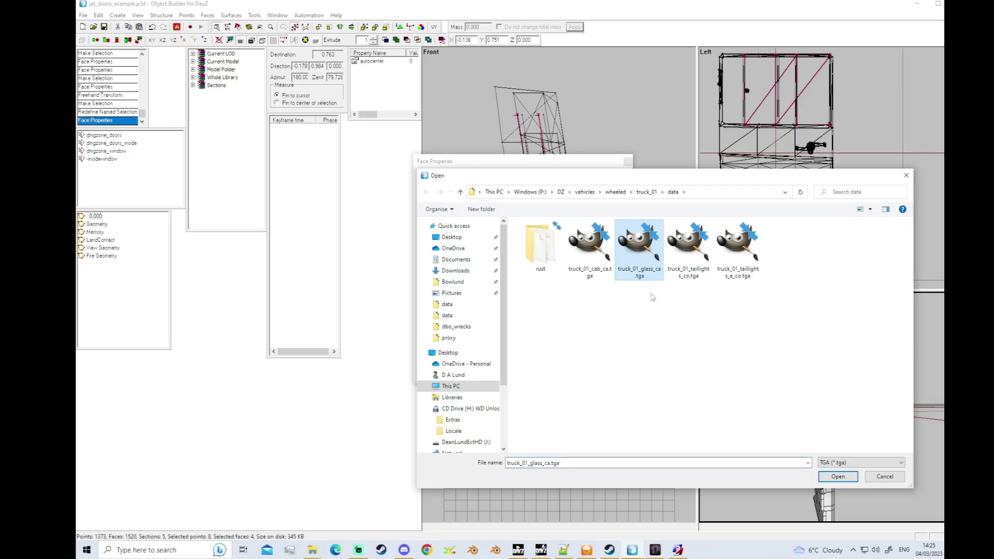
click(838, 476)
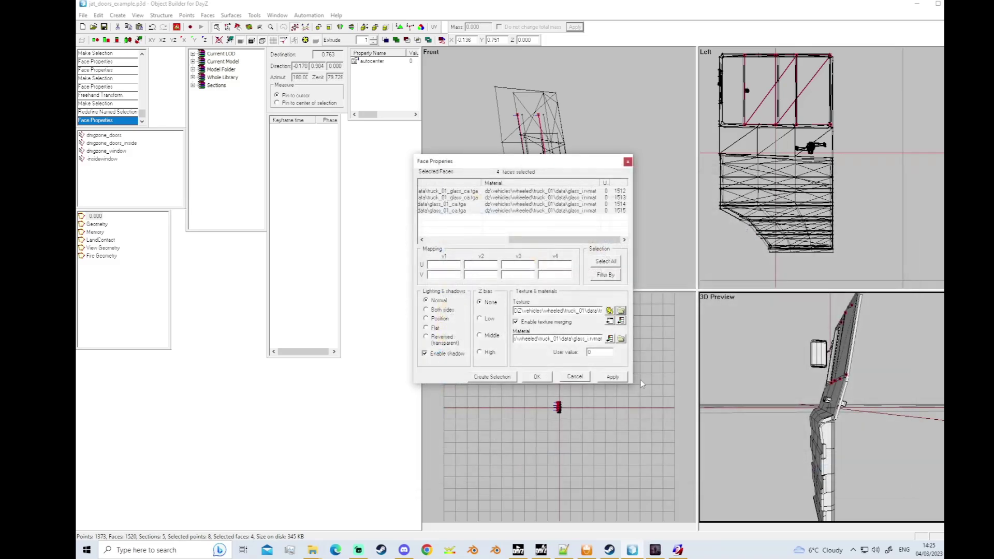
click(613, 377)
click(542, 379)
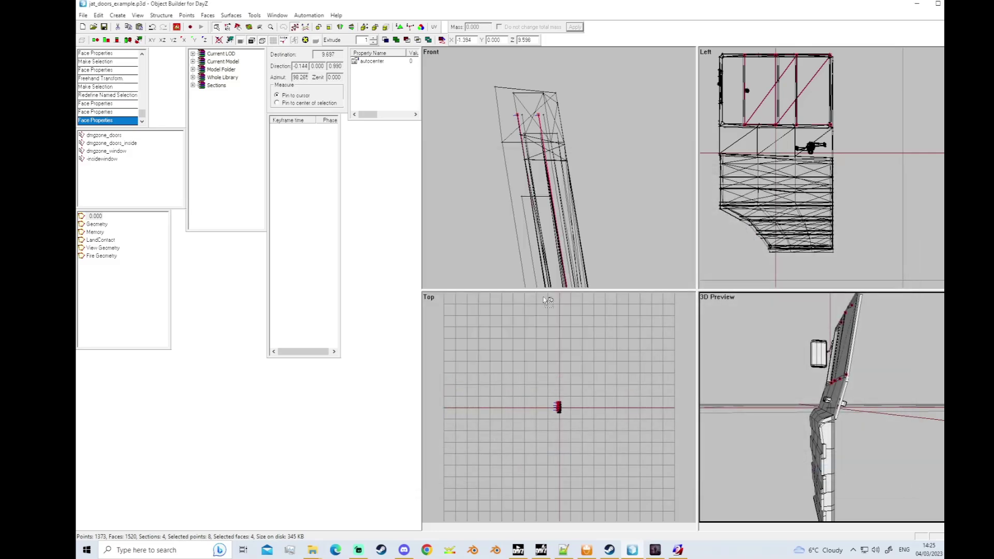
Select the outward-facing faces of both door window panes, and open their face properties.
scroll(531, 141, up, 1)
click(508, 92)
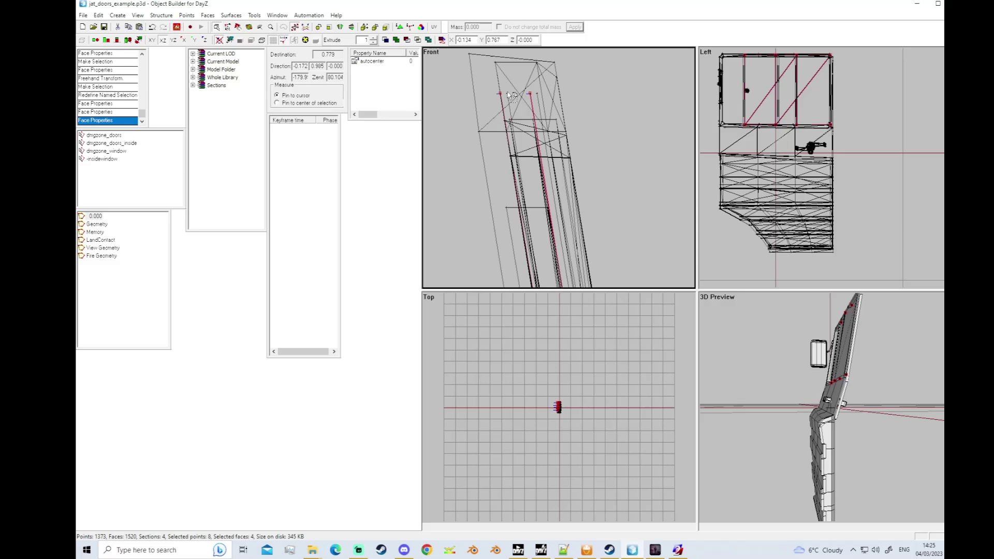
ctrl+click(538, 94)
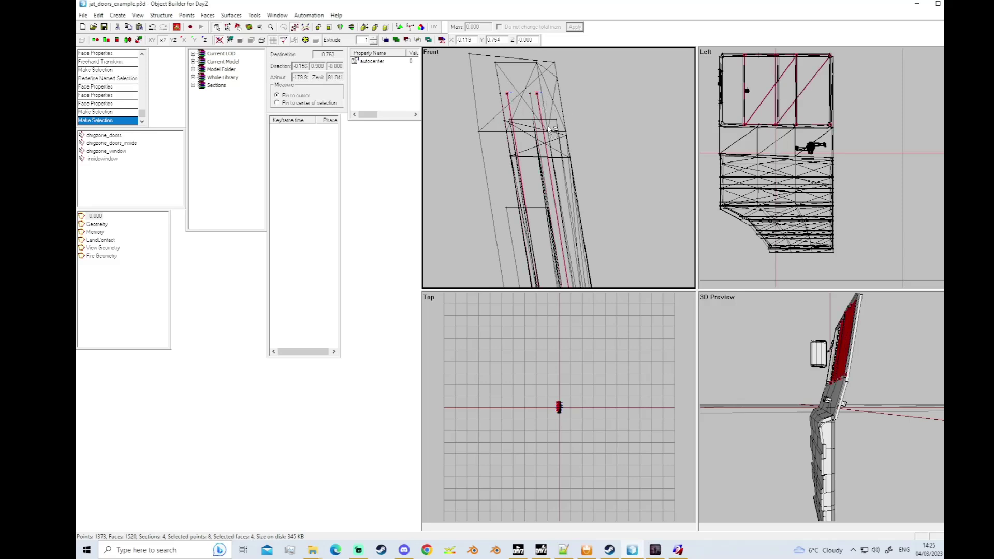
scroll(529, 139, down, 4)
key(e)
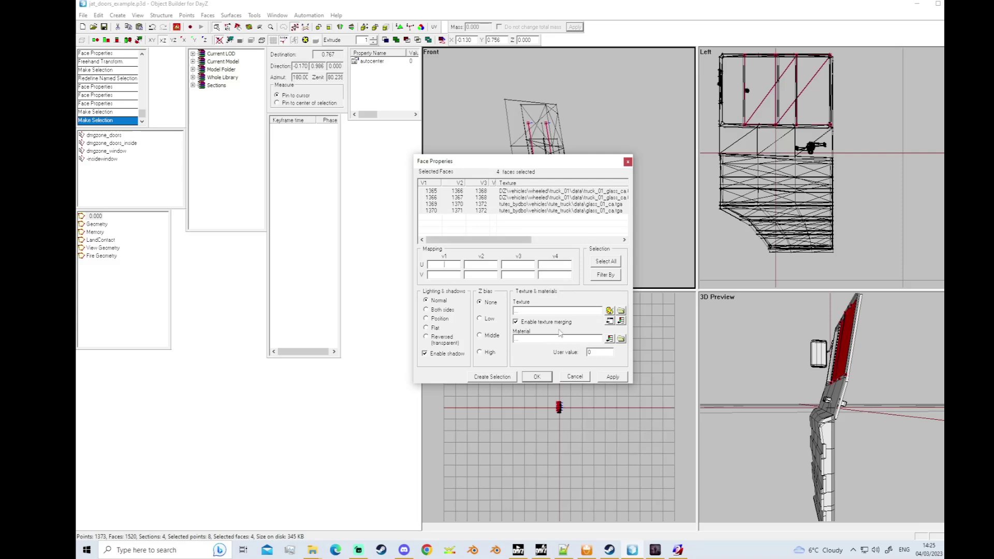
Clear the texture entry for the outward-facing window faces and choose truck_01_glass_ca.tga instead.
key(ctrl+v)
key(BackSpace)
drag(598, 311, 486, 314)
key(BackSpace)
drag(559, 311, 503, 312)
key(BackSpace)
click(621, 311)
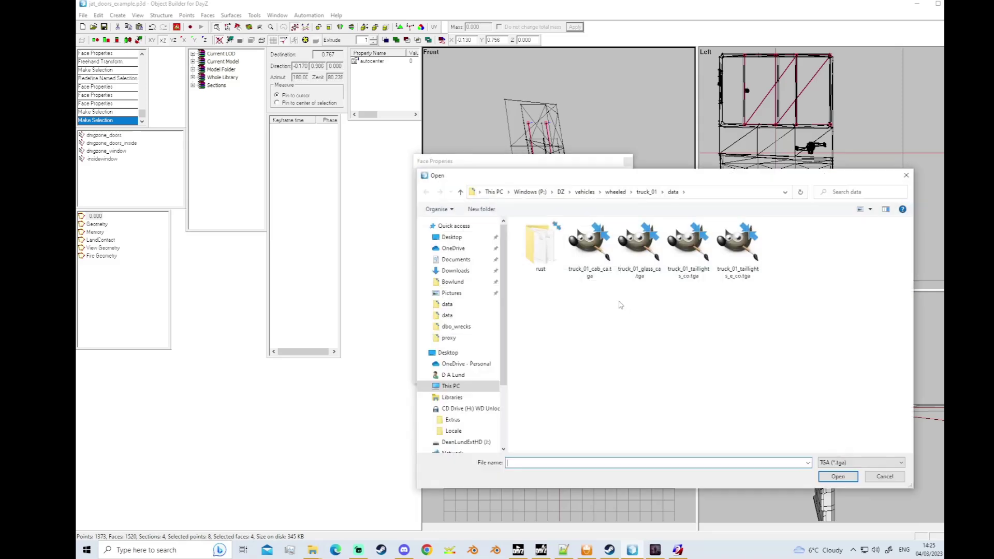
click(641, 275)
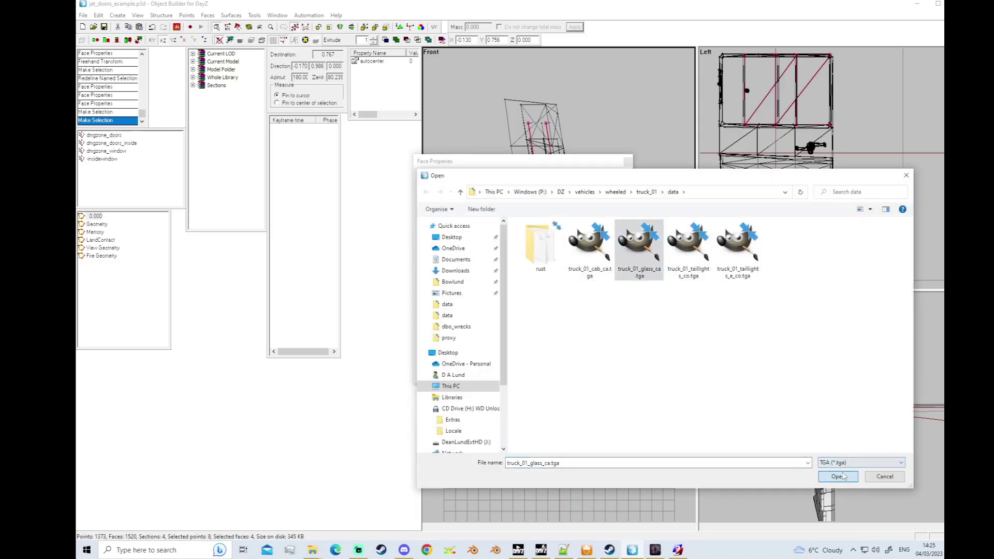
click(838, 476)
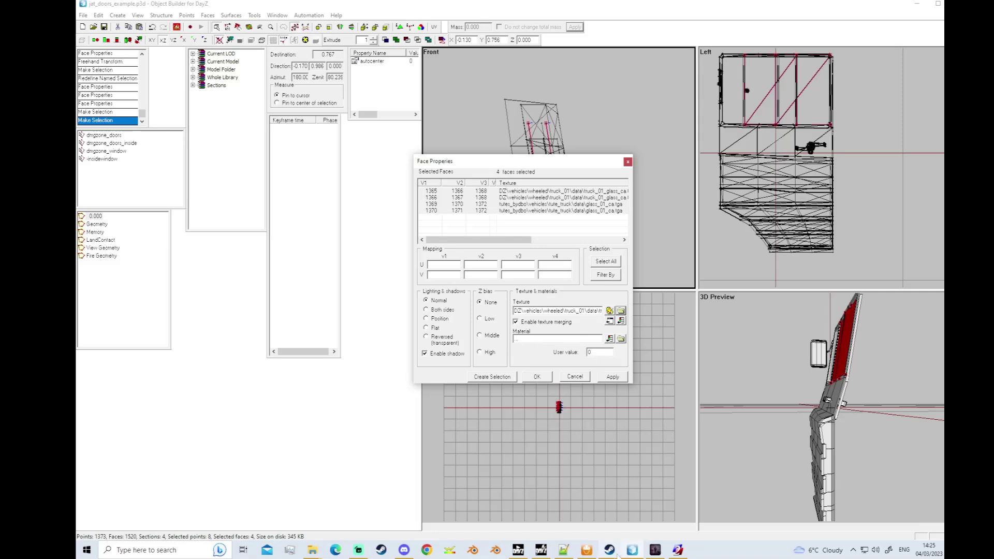
Switch to Notepad++ and copy the dz\vehicles\wheeled\Truck_01\data\truck_01_glass.rvmat path from the tute_truck config.cpp.
click(564, 550)
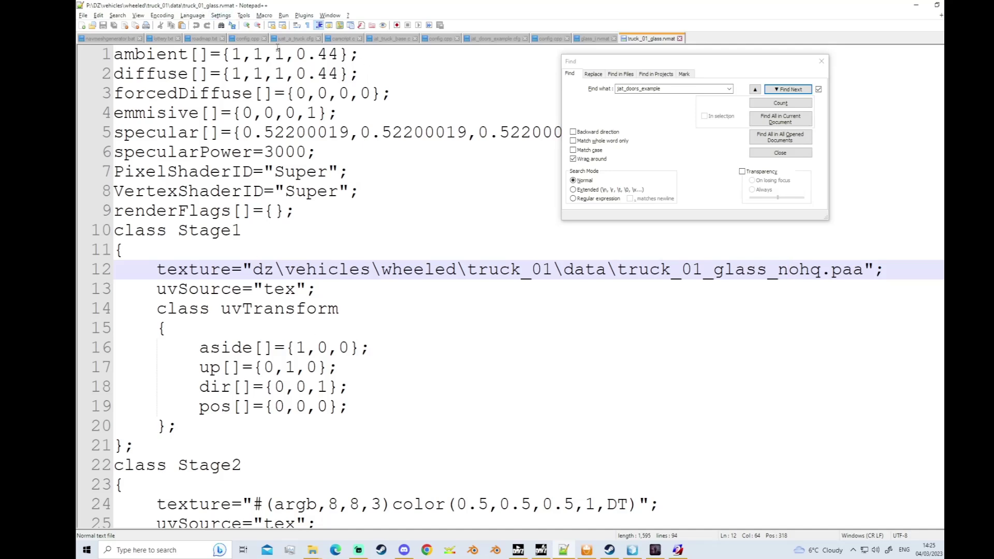
click(257, 42)
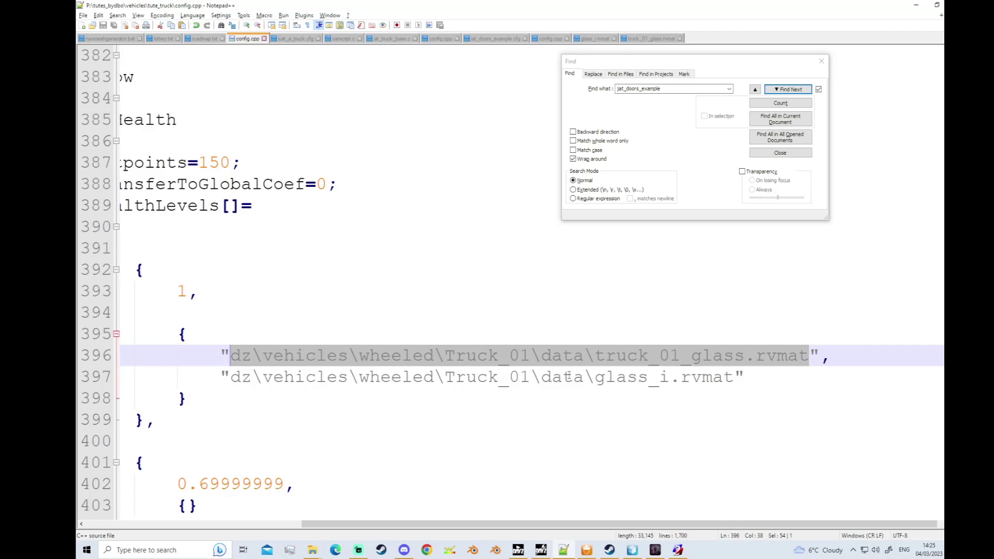
right_click(772, 363)
click(784, 179)
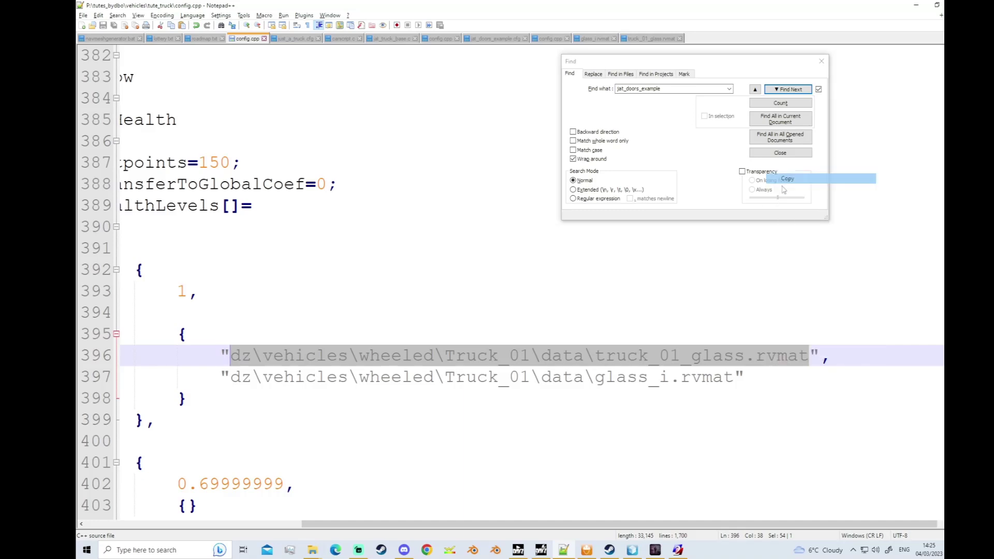
Back in Object Builder, set the outward-facing faces' material to the copied truck_01_glass.rvmat path and accept the face properties.
click(632, 549)
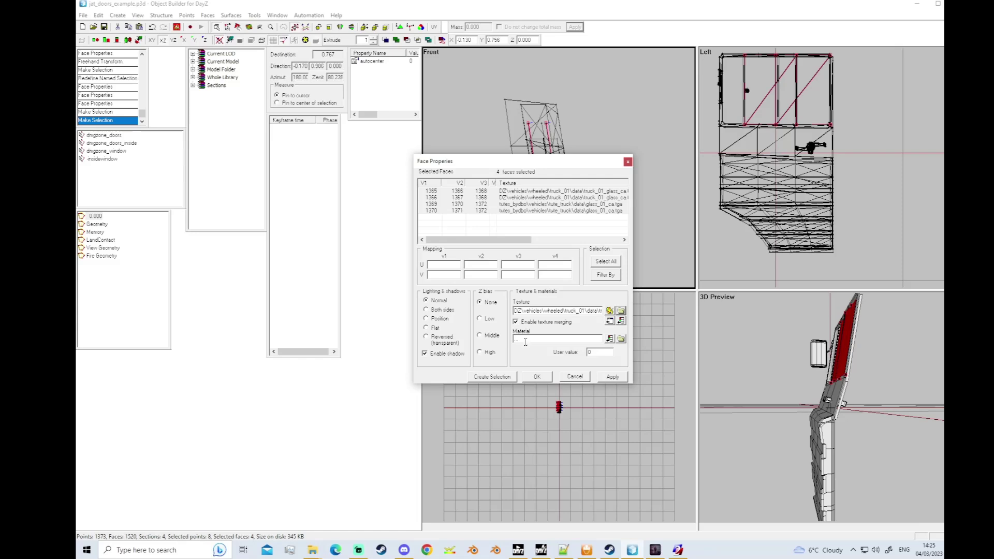
drag(525, 341, 656, 352)
key(ctrl+v)
click(545, 341)
click(538, 378)
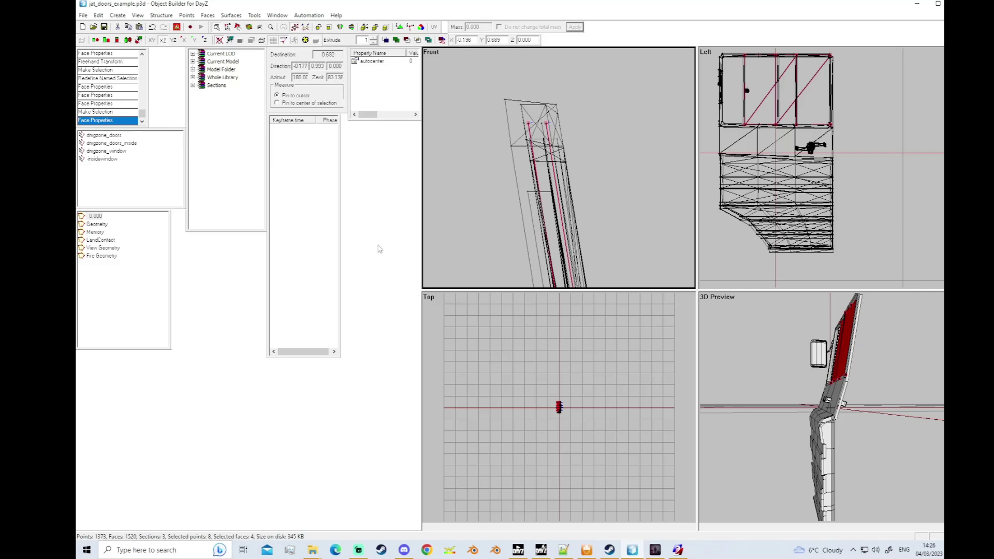
Check which faces belong to the dmgzone_window named selection, and clear the selection.
click(106, 151)
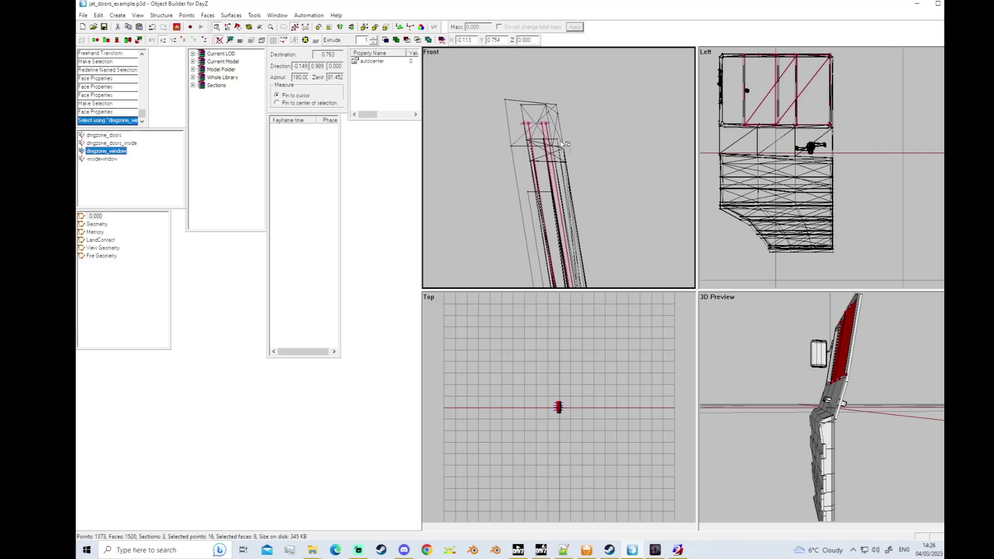
click(592, 212)
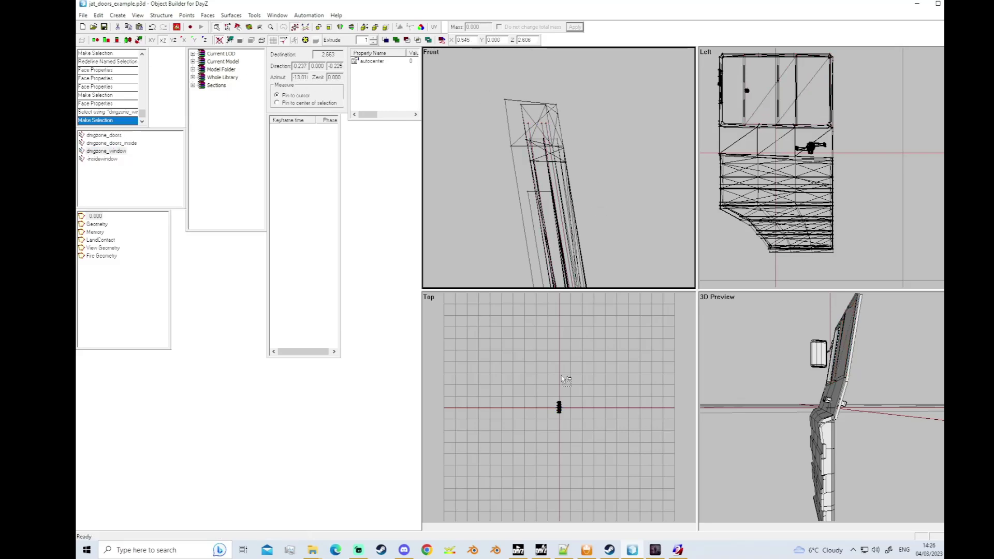
Close the Buldozer preview and pack P:\tutes_bydbo\vehicles\tute_truck with DayZ Addon Builder, dismissing the build result.
right_click(655, 549)
click(651, 531)
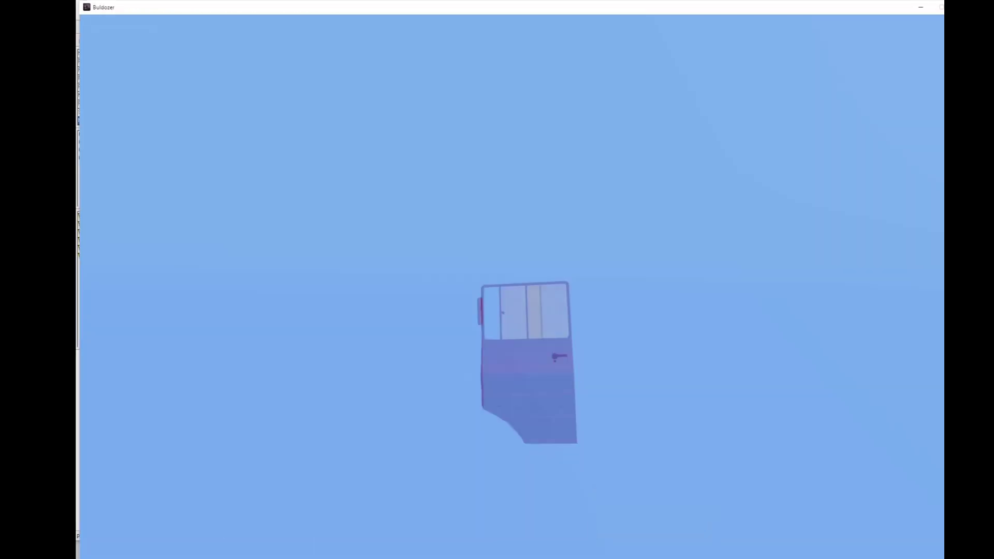
click(589, 549)
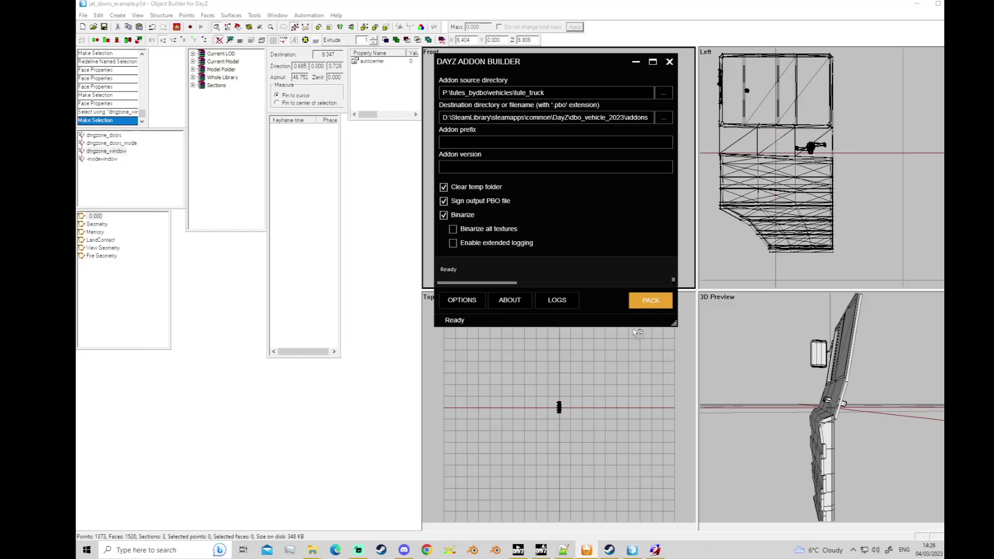
click(650, 300)
click(616, 214)
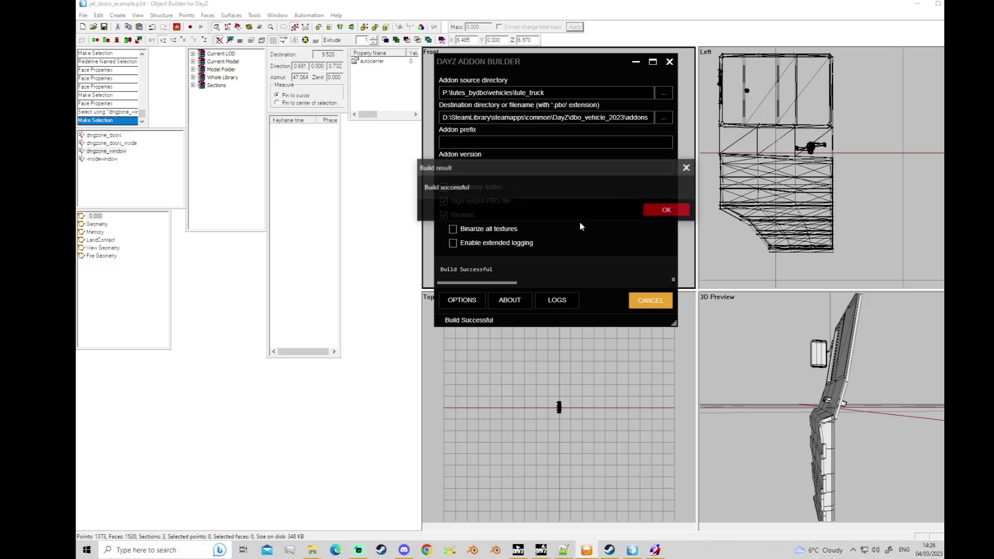
click(658, 211)
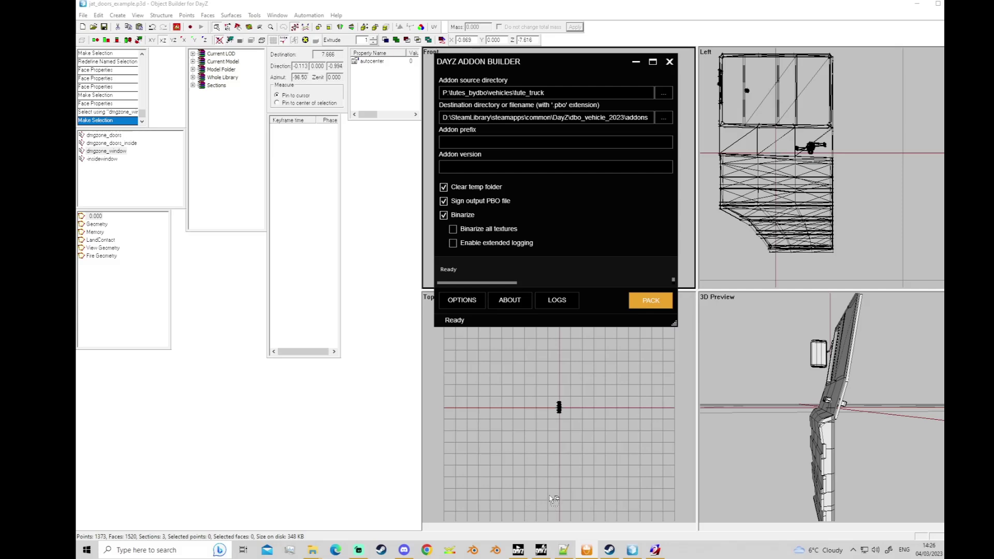
Switch to the DayZ game and walk across the snow to open ground facing the auto service building.
click(518, 549)
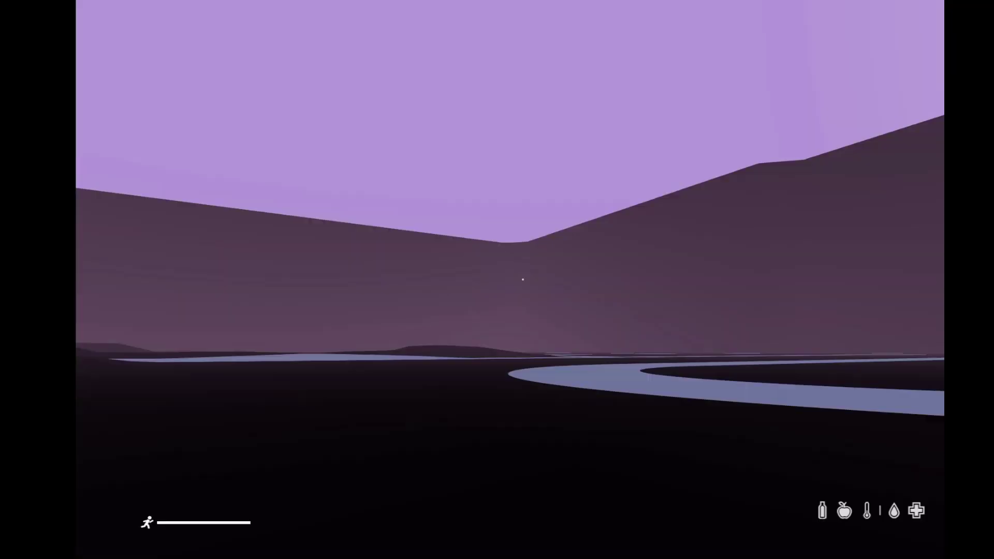
key(w)
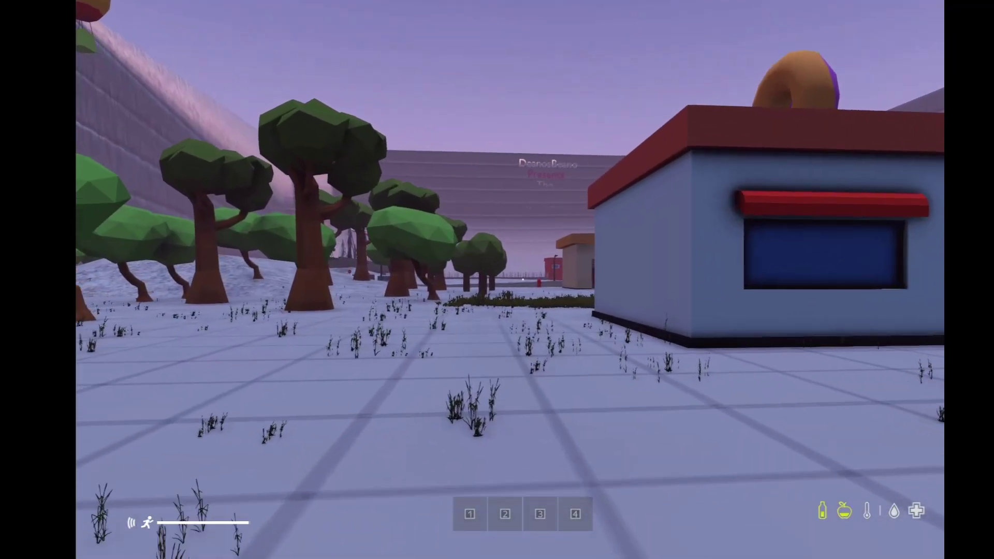
key(w)
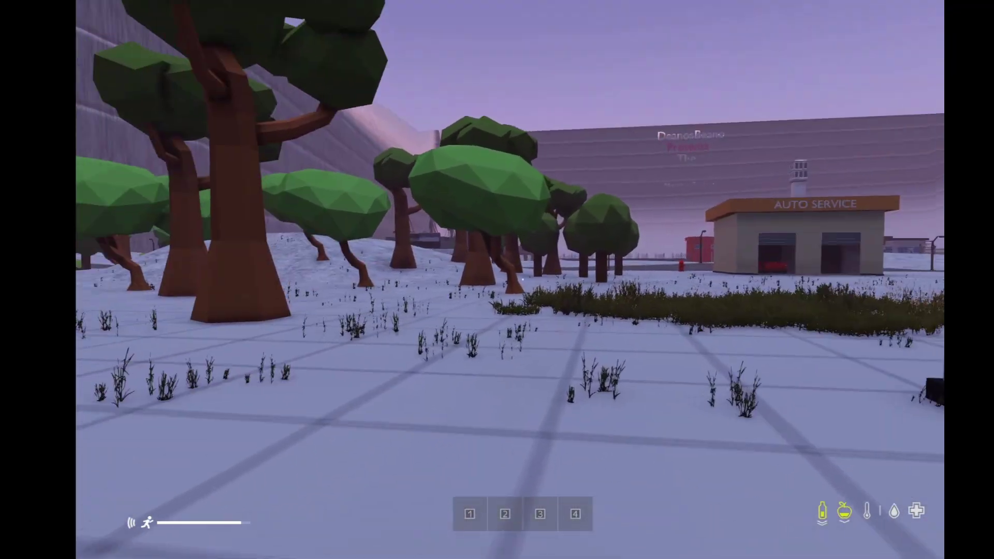
key(w)
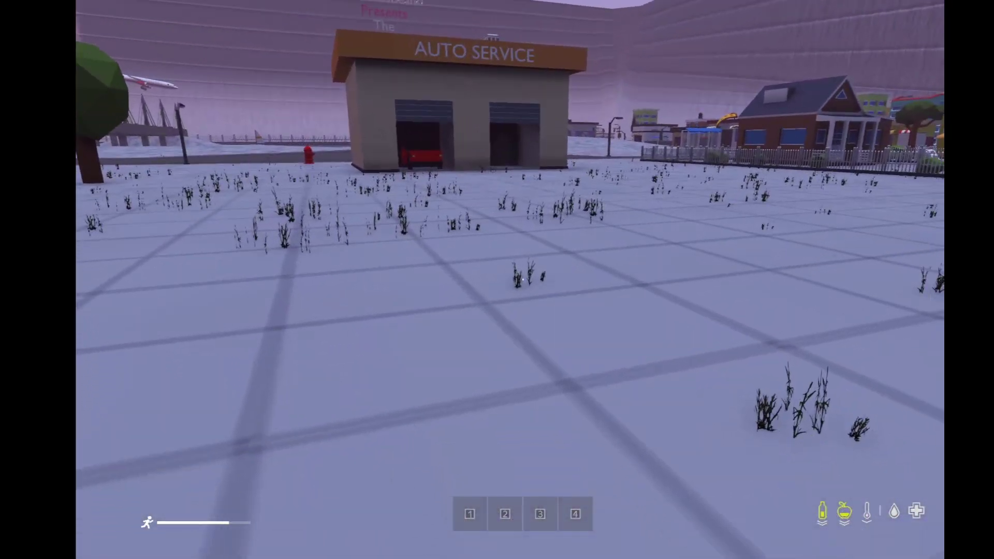
Search the ZomBerry Admin Tools spawnable items for "door" and spawn jat_doors_example in front of the character.
key(m)
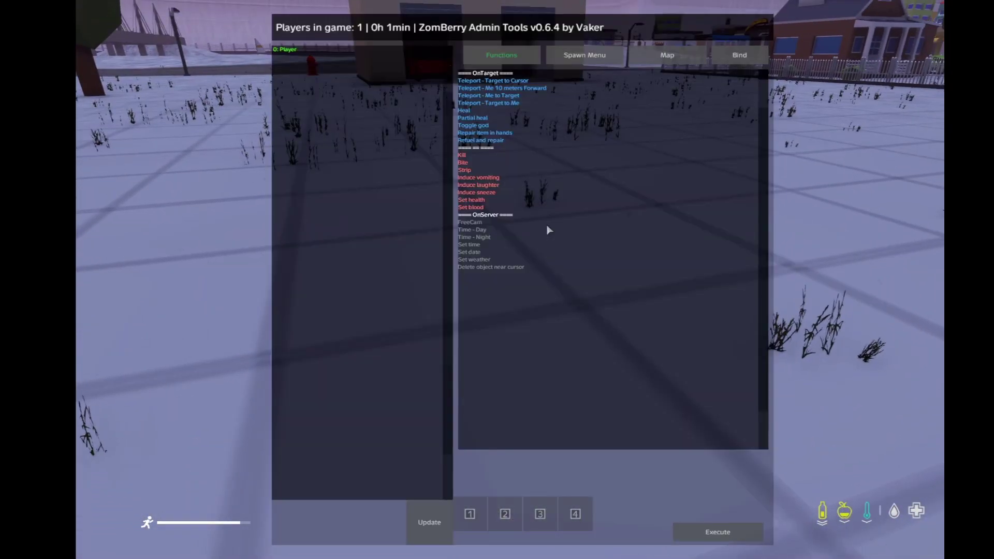
click(580, 66)
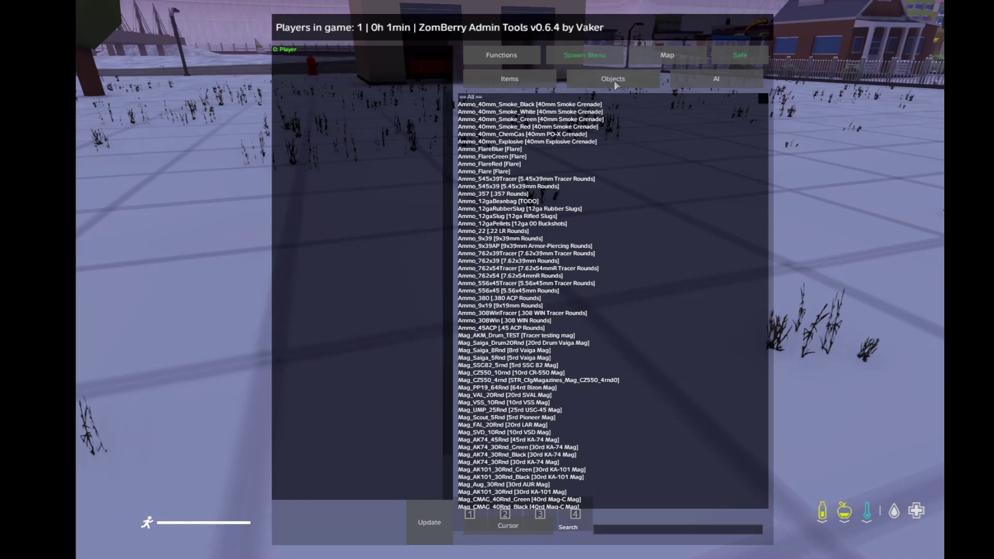
click(616, 529)
text(d)
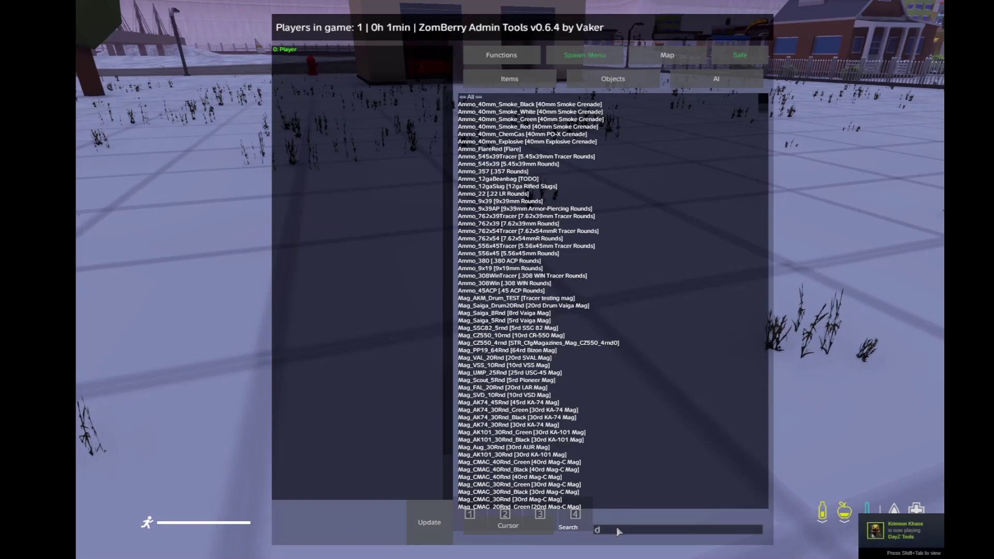
text(oor)
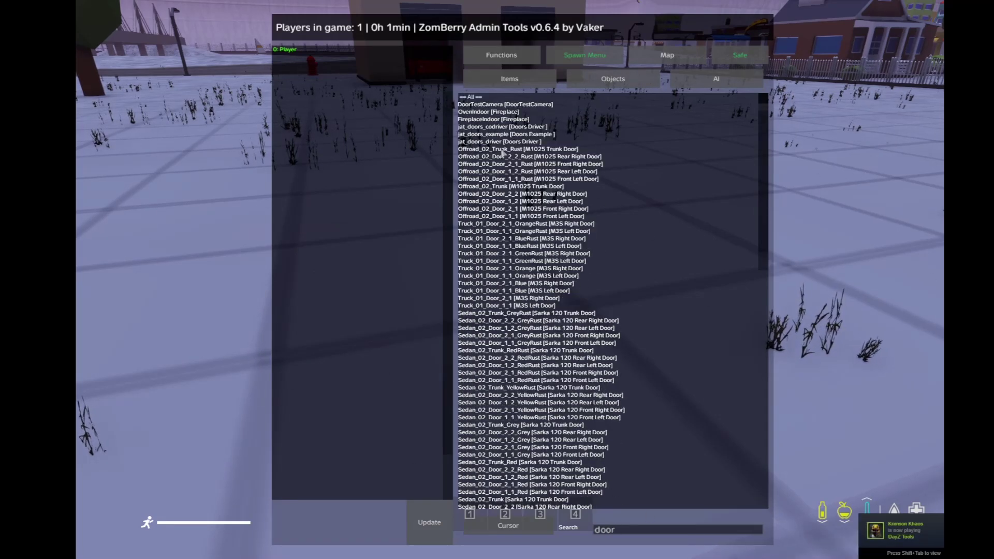
click(501, 134)
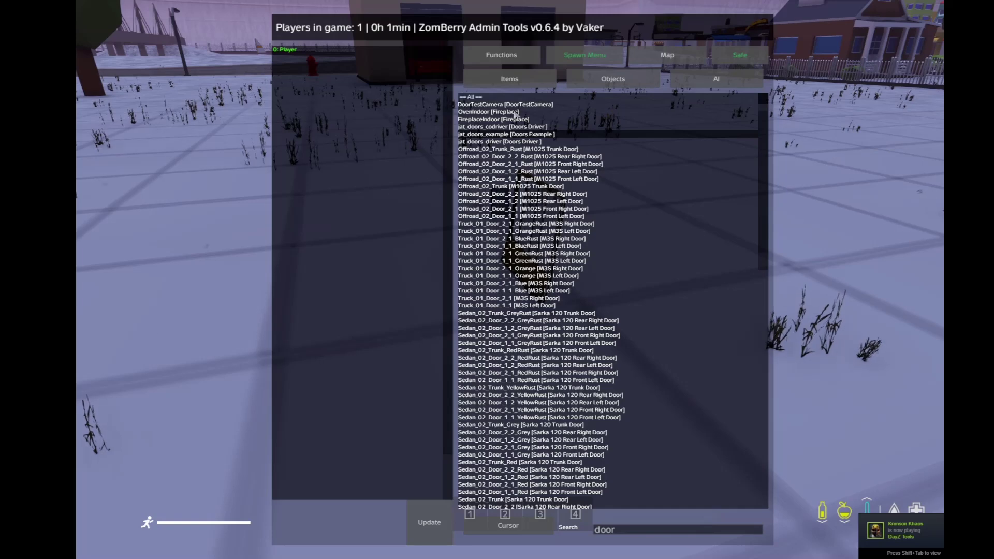
Search the spawnable items for "ak74", spawn AK74_Black and Mag_AK74_45Rnd magazines, and close the admin tools.
key(BackSpace)
key(BackSpace)
key(BackSpace)
key(BackSpace)
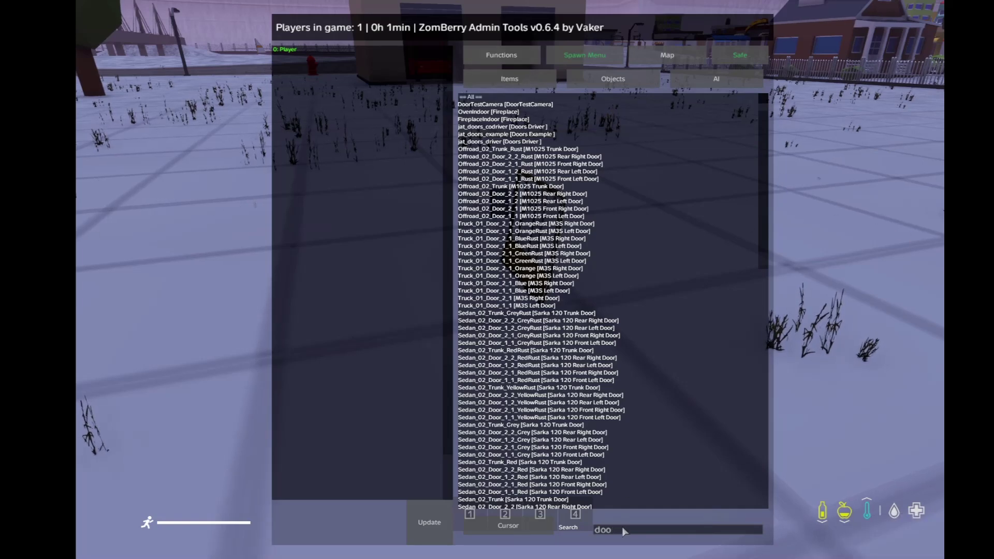
text(ak)
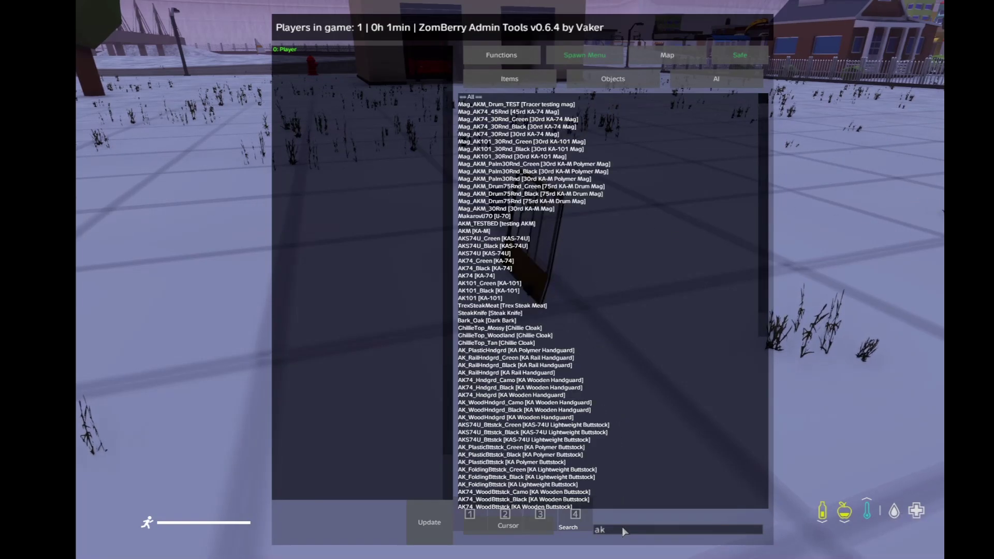
text(74)
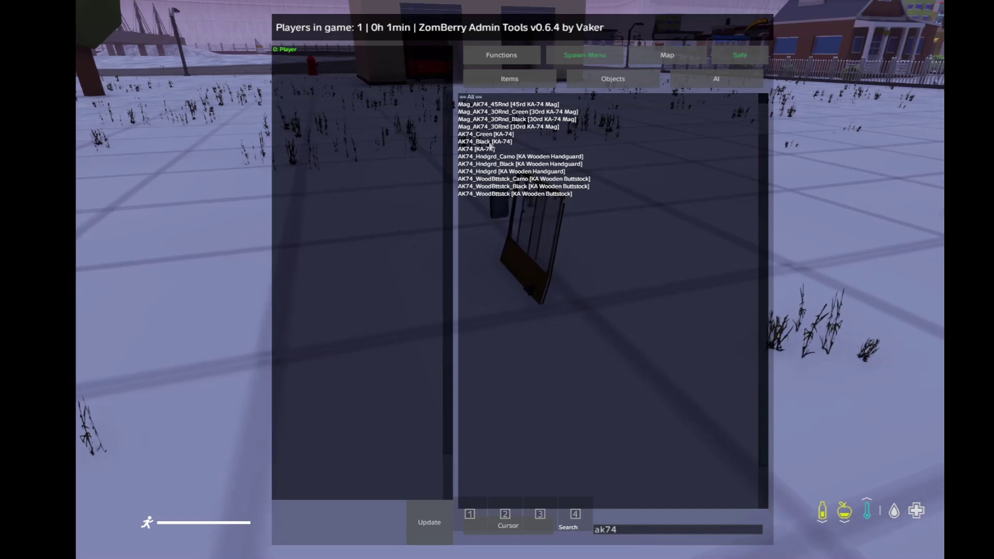
click(490, 142)
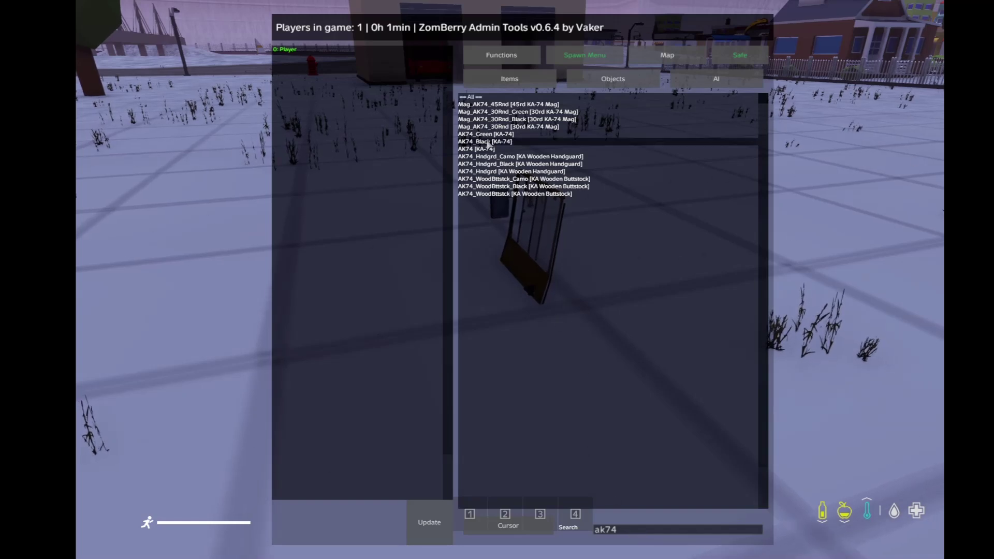
click(496, 105)
key(Escape)
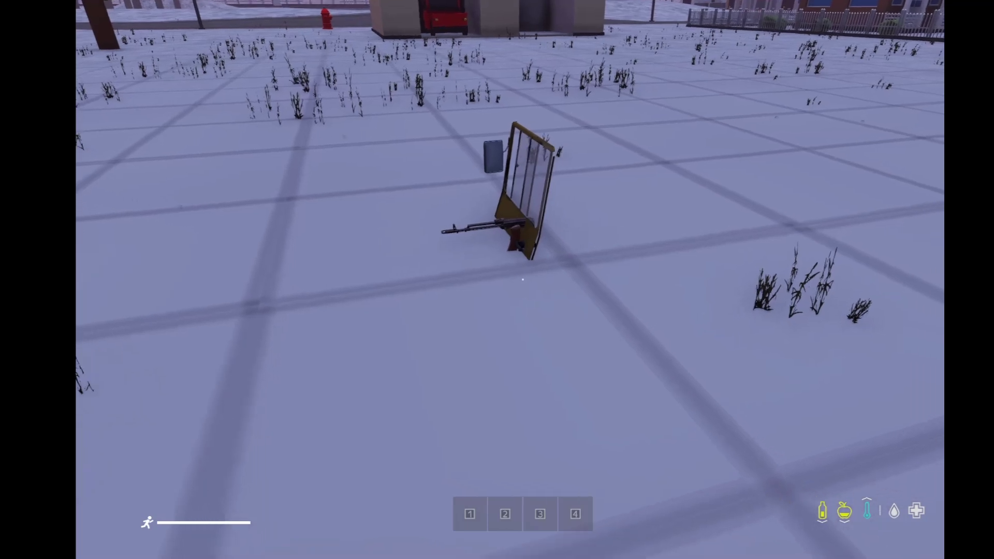
Walk up to the spawned door and pick up the KA-74 rifle and its 45-round magazines.
key(w)
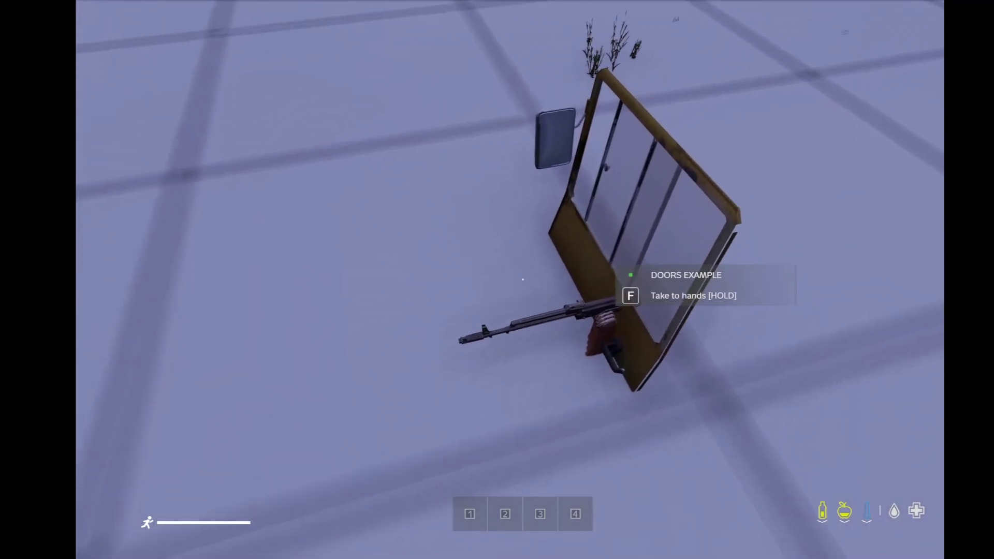
key(f)
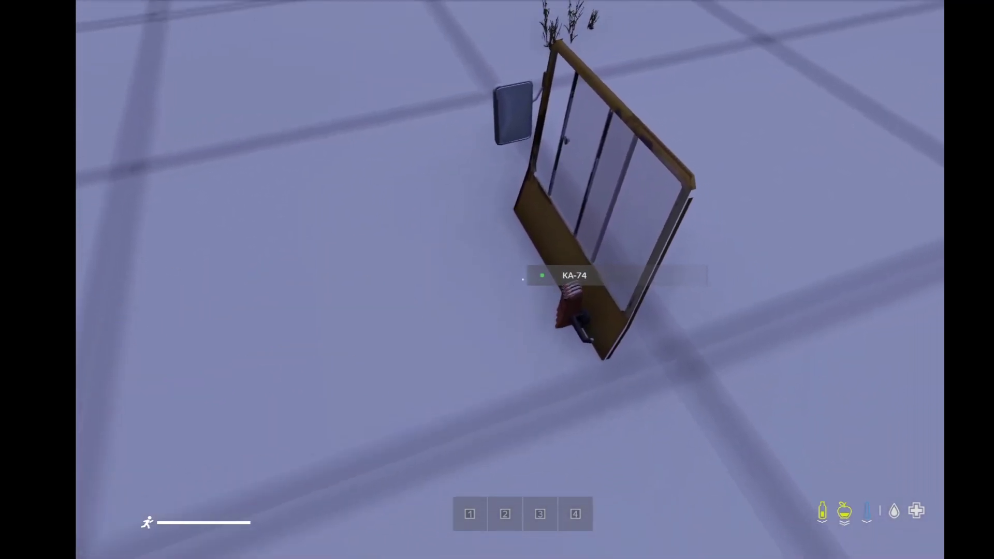
key(f)
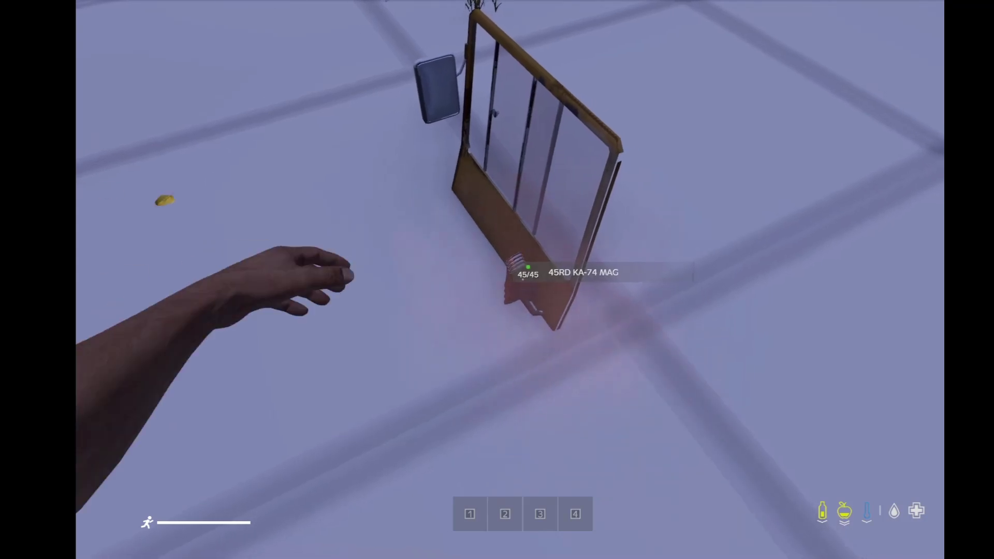
click(523, 279)
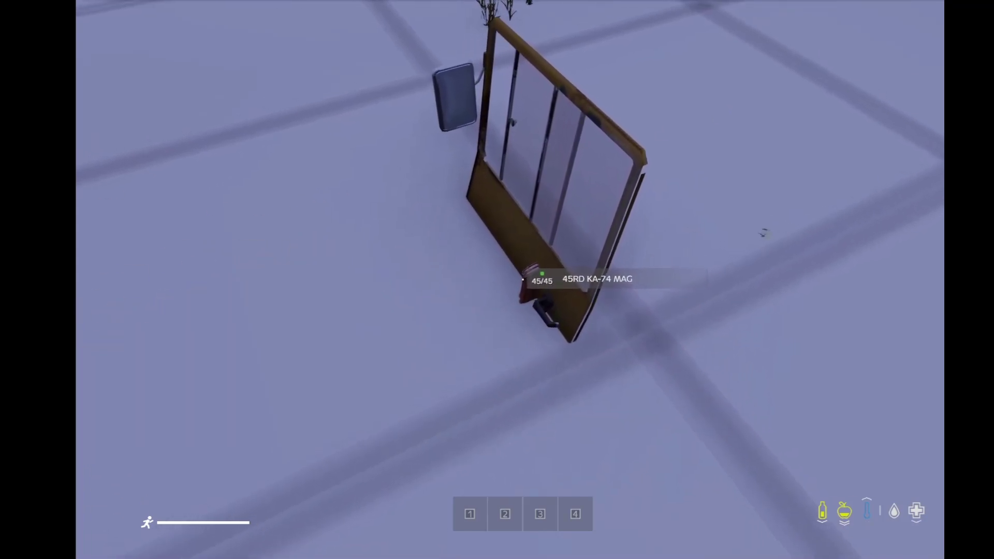
click(522, 280)
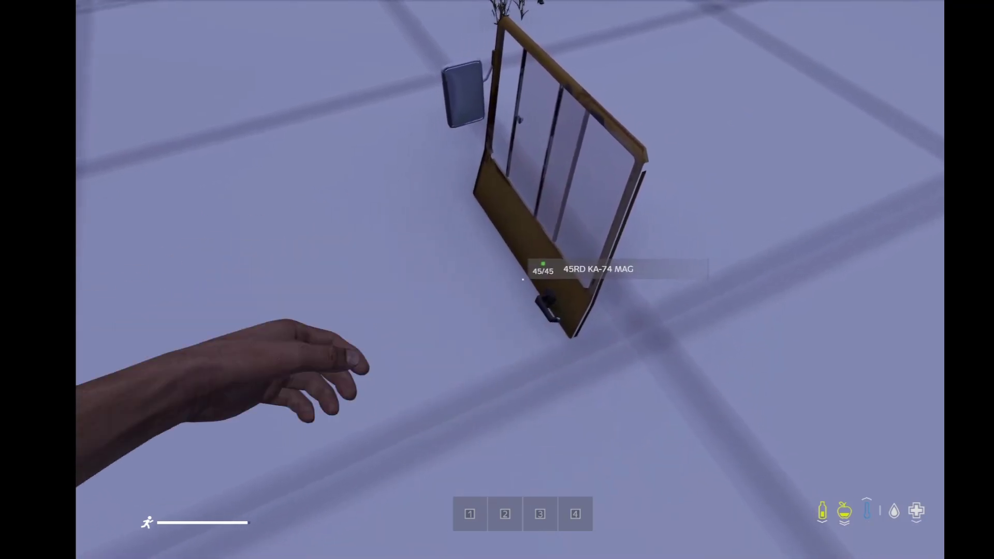
Step back and circle the spawned door to examine its window glass from both sides.
key(s)
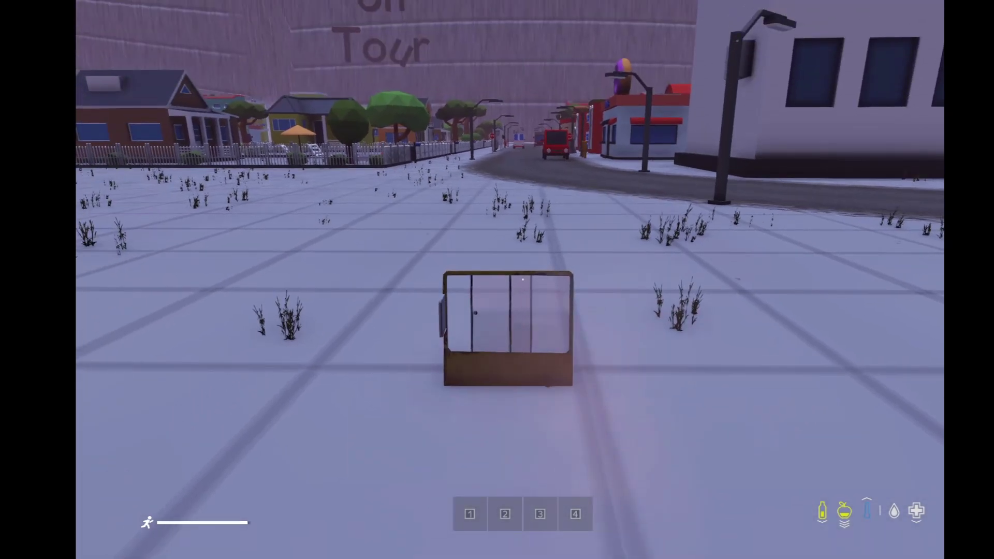
key(d)
key(d)
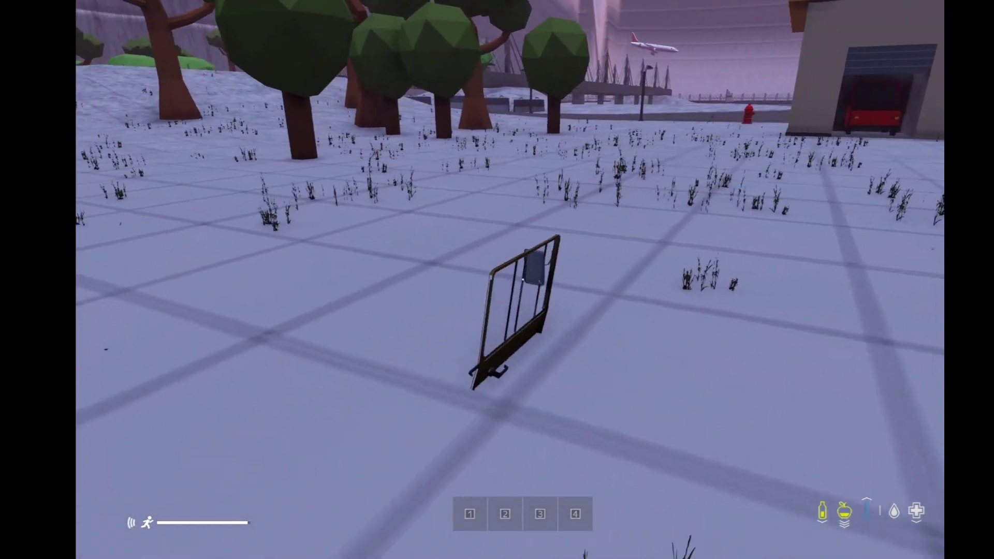
right_click(523, 279)
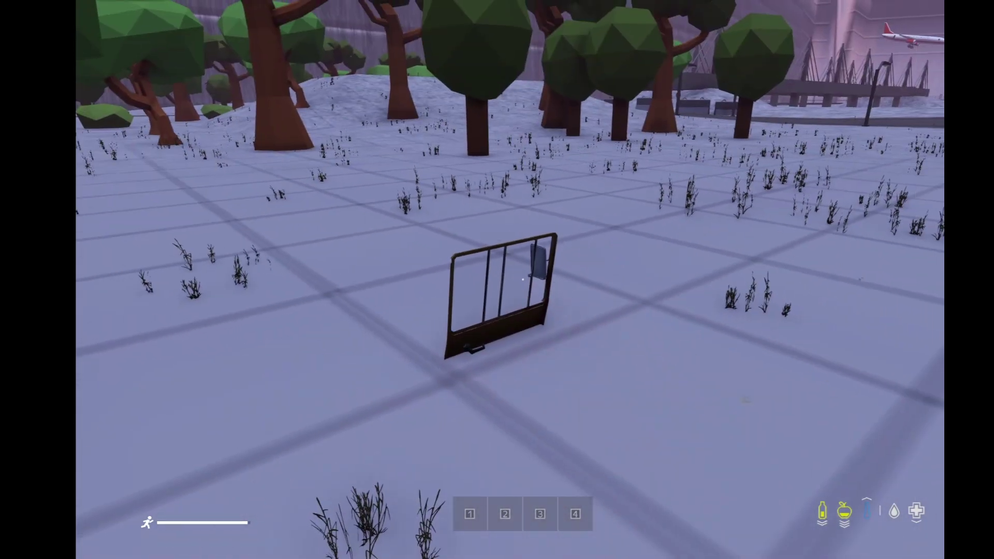
Set the server time to day with the admin tools and move around to face the door's glass again.
key(m)
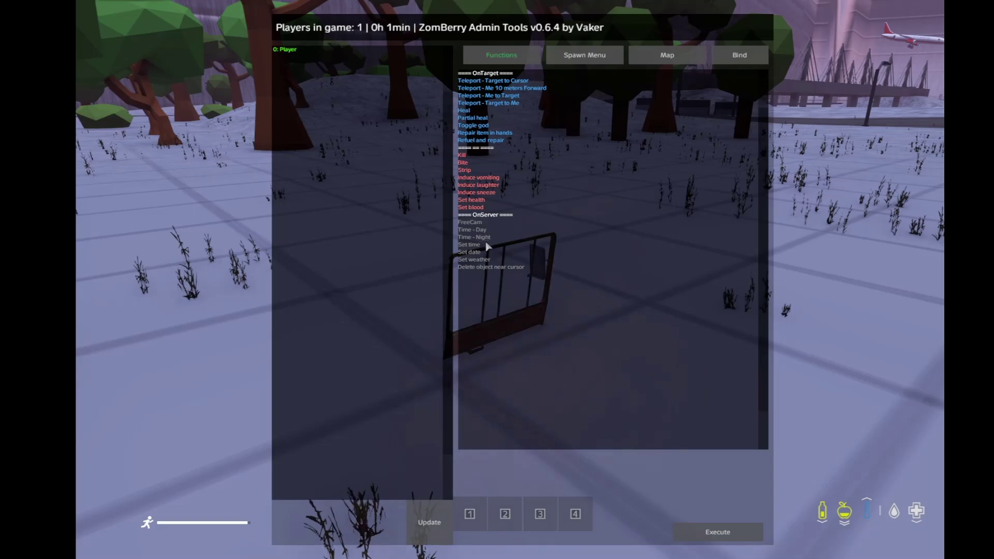
double_click(474, 230)
key(m)
key(w)
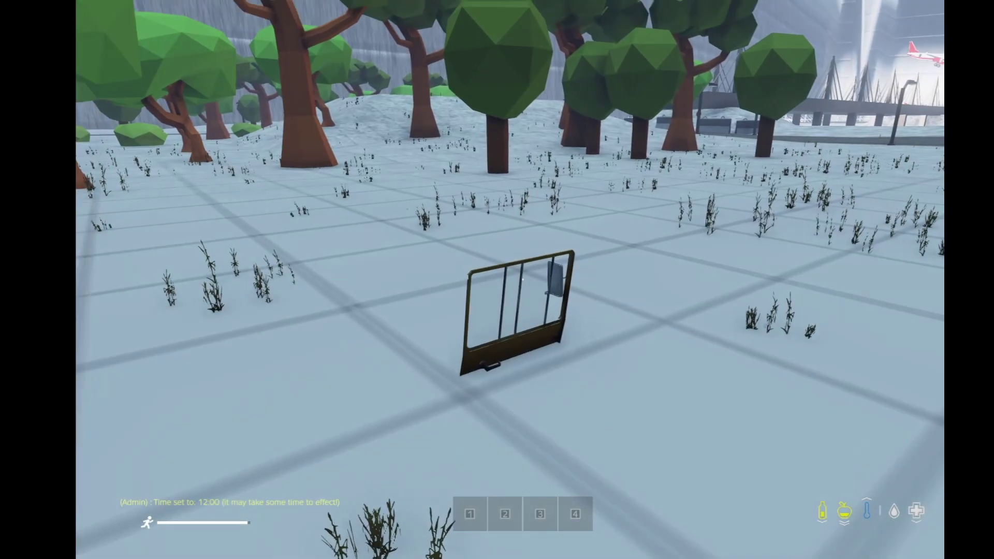
key(s)
key(d)
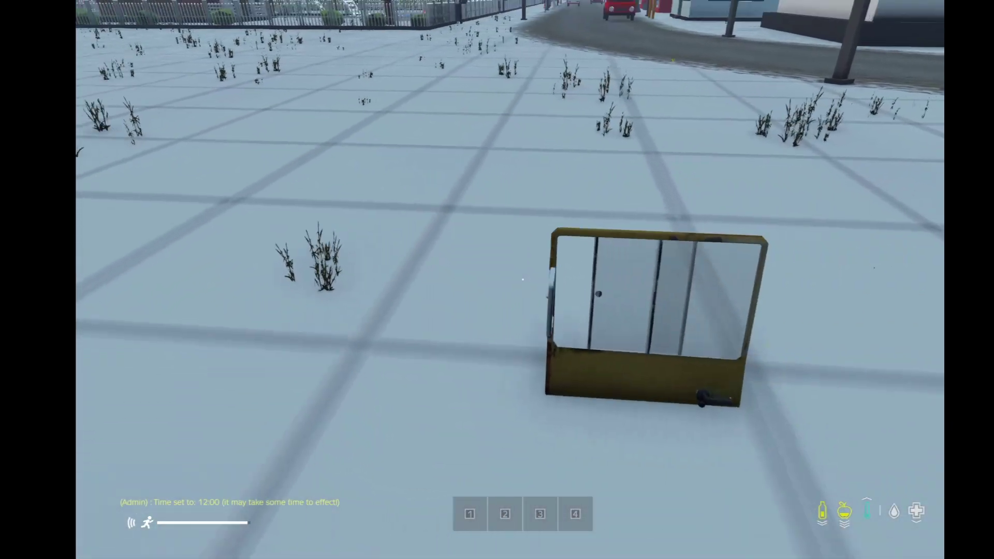
Check the inventory for the KA-74 magazines and load one into the rifle.
key(Tab)
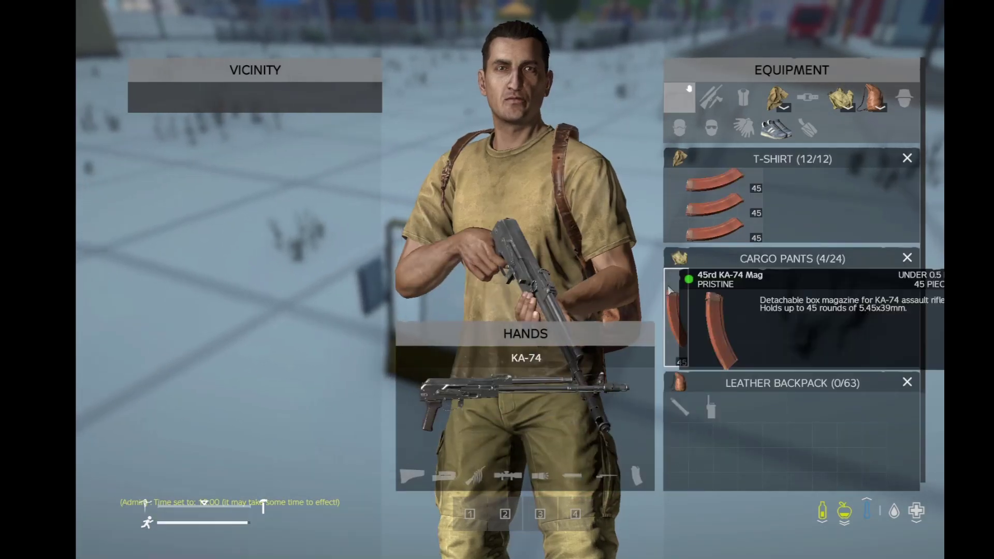
key(Tab)
key(r)
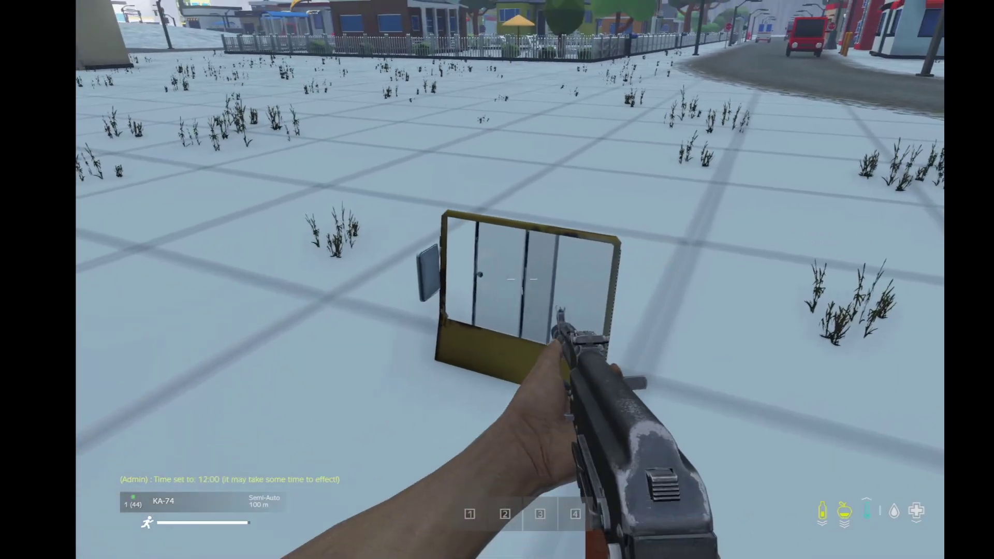
Fire the KA-74 repeatedly at the door's window glass, and walk around the door to inspect the damage.
click(521, 279)
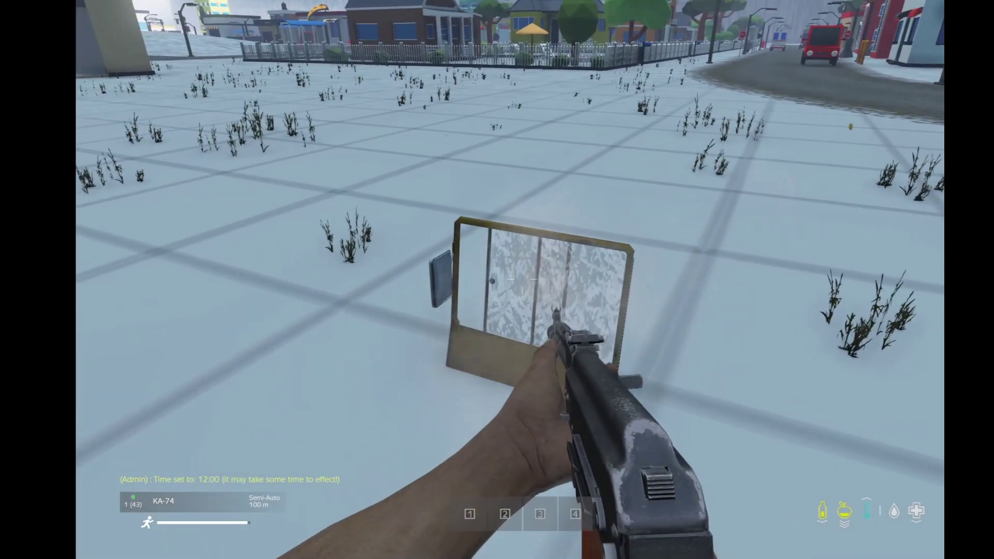
click(522, 280)
click(522, 279)
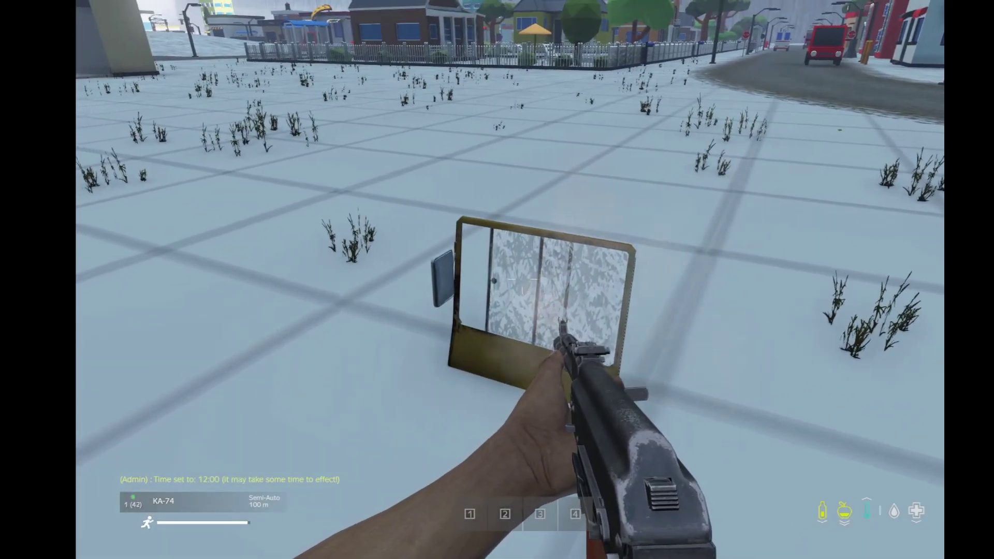
click(522, 280)
click(521, 279)
click(522, 279)
click(522, 279)
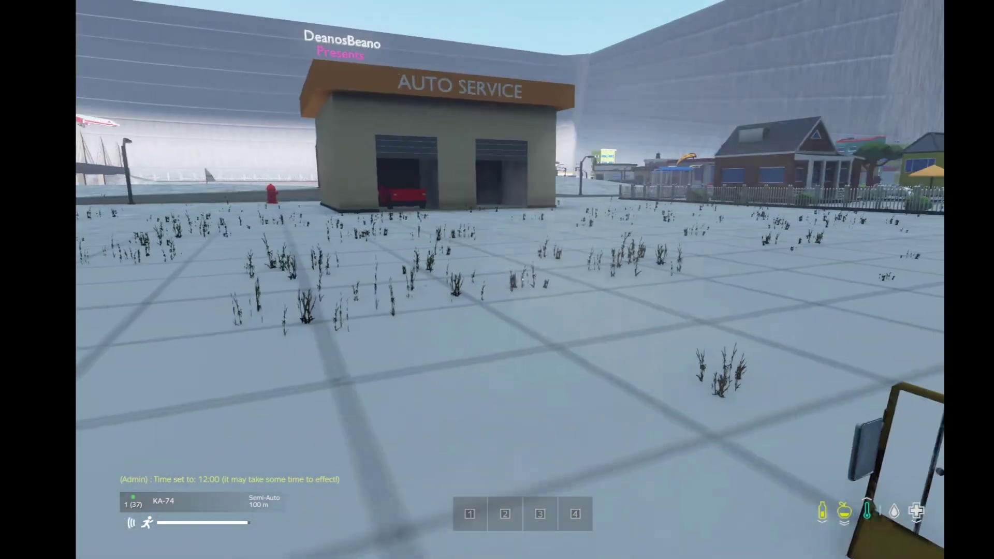
key(w)
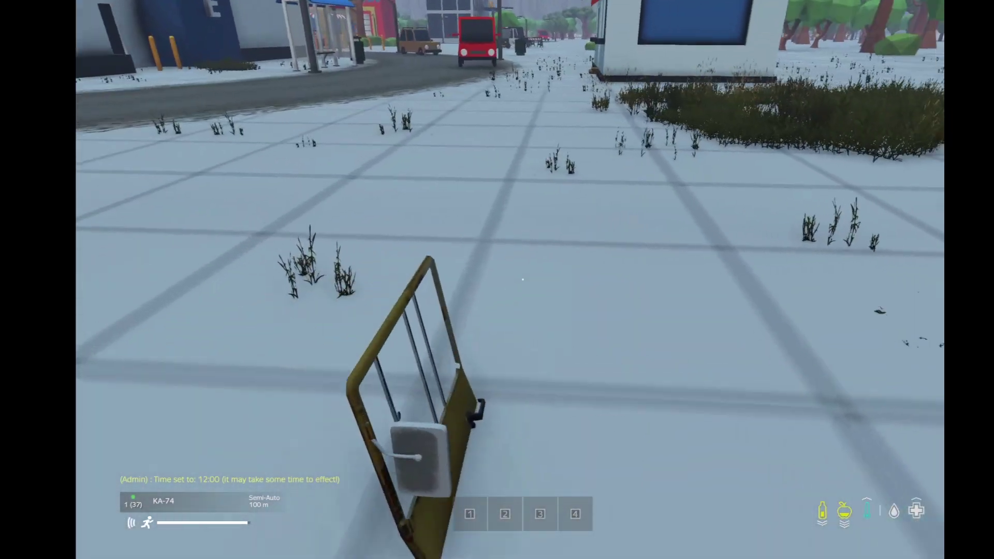
Search the admin tools' spawn items for "door" and spawn another jat_doors_example near the first door.
key(m)
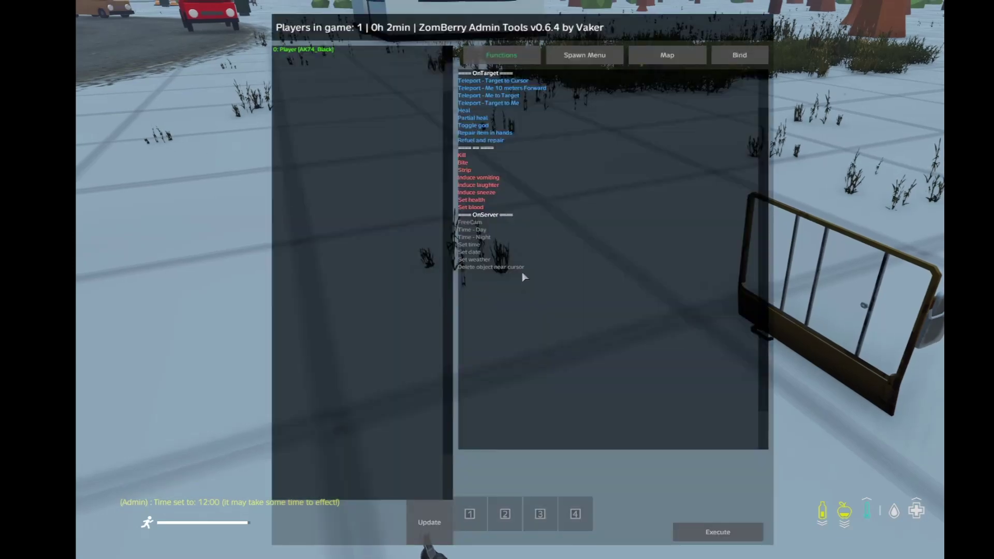
click(573, 56)
click(572, 78)
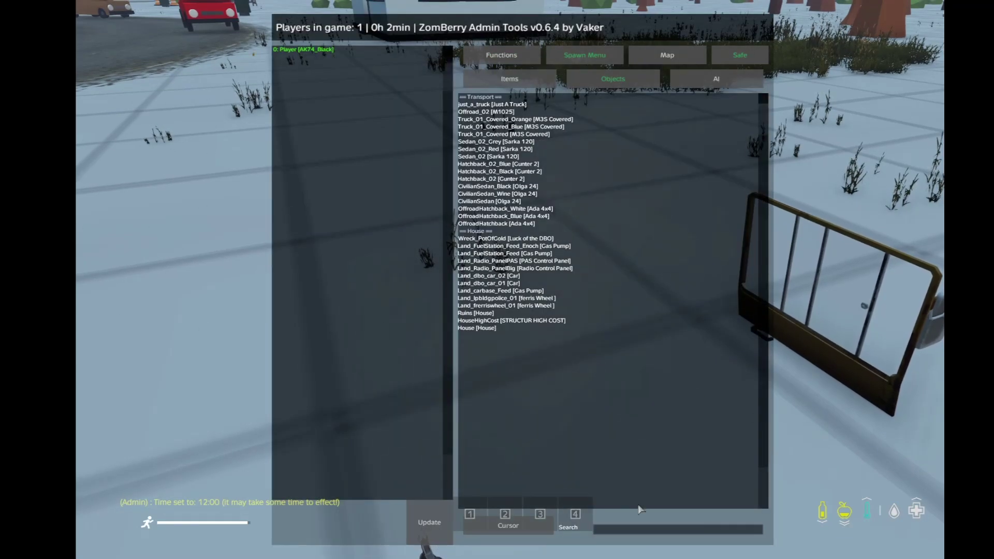
text(door)
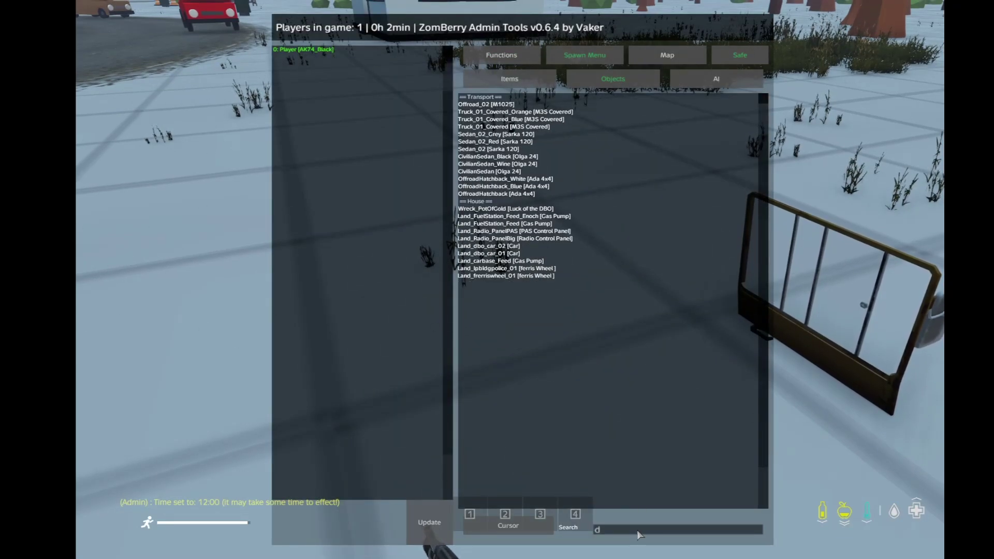
click(517, 80)
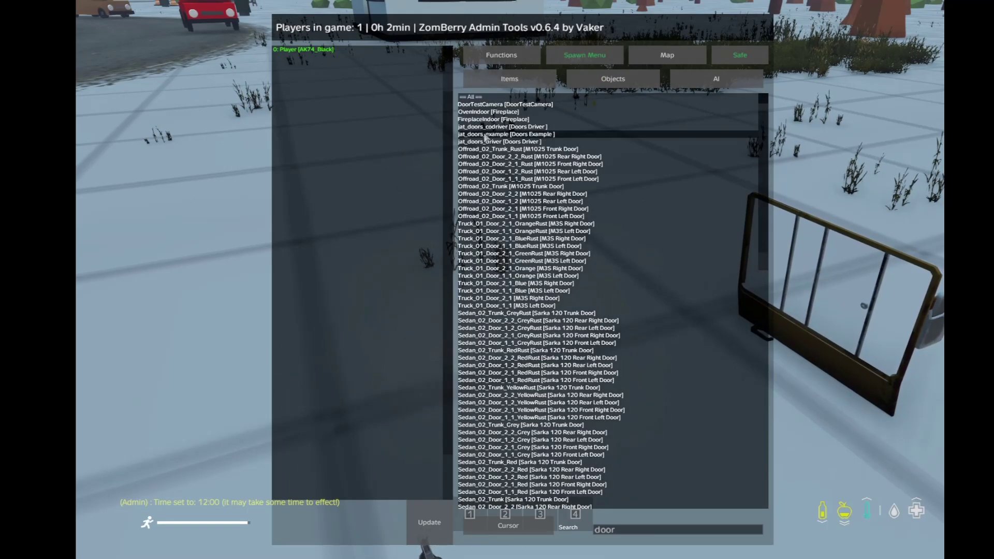
key(Escape)
Fire two KA-74 rounds at the newly spawned example door's window glass and move around it to check the damage.
key(a)
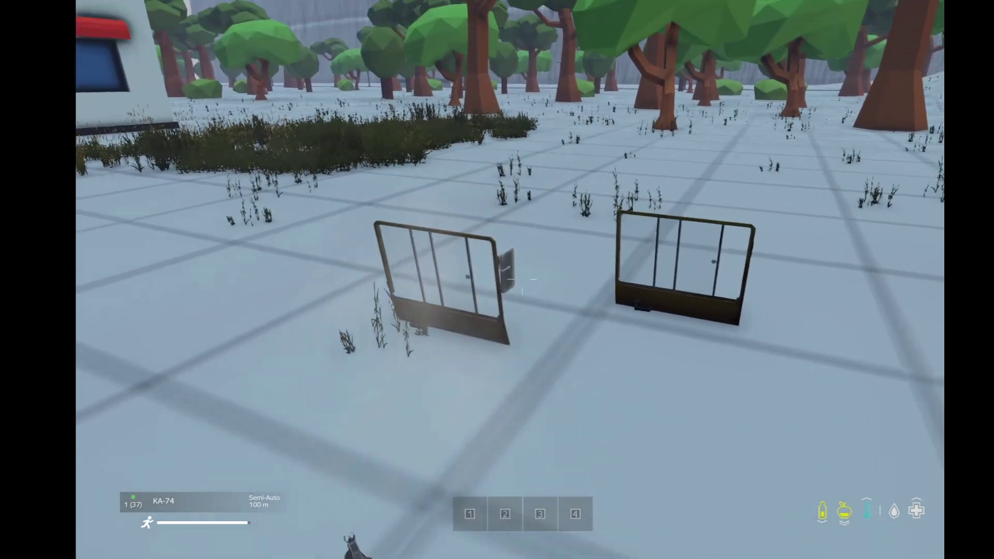
right_click(522, 279)
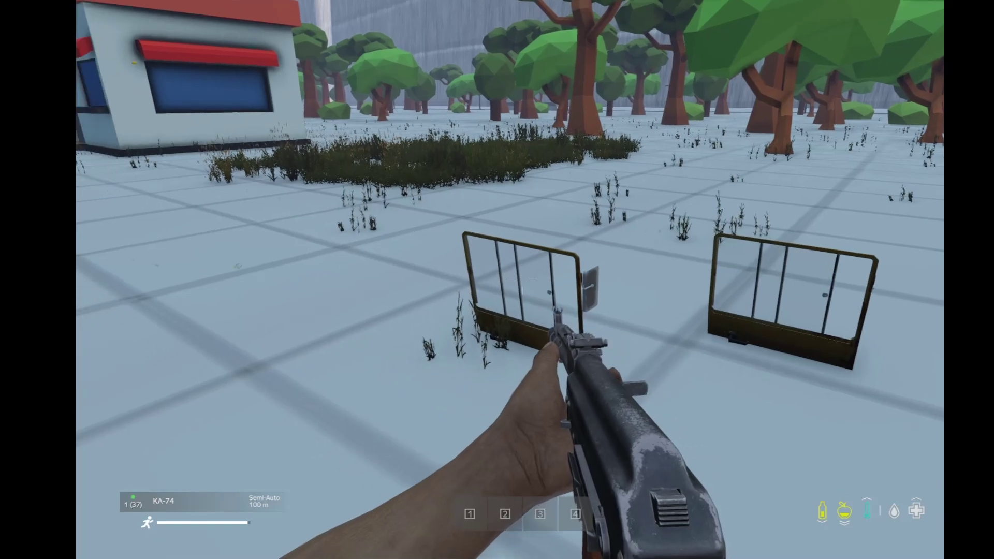
click(522, 280)
key(w)
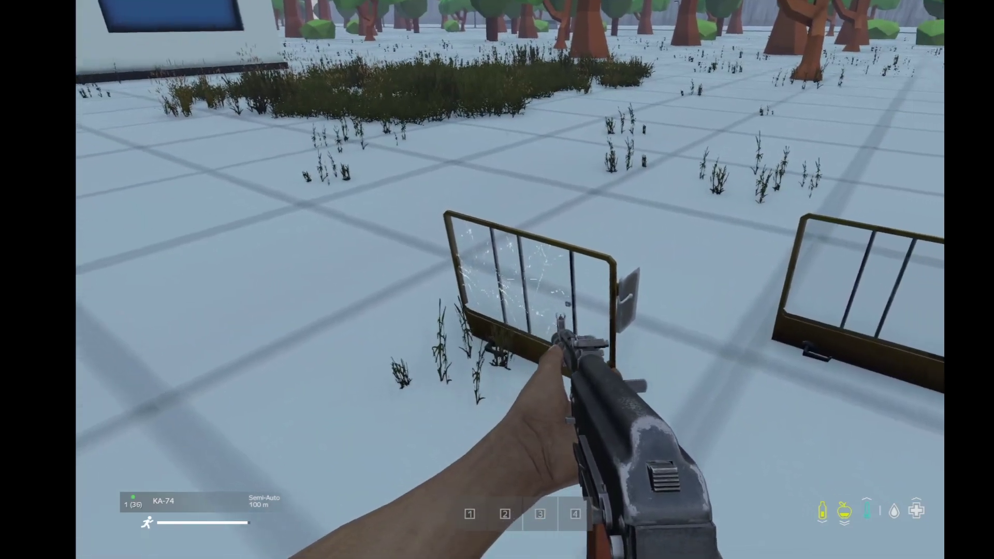
click(520, 280)
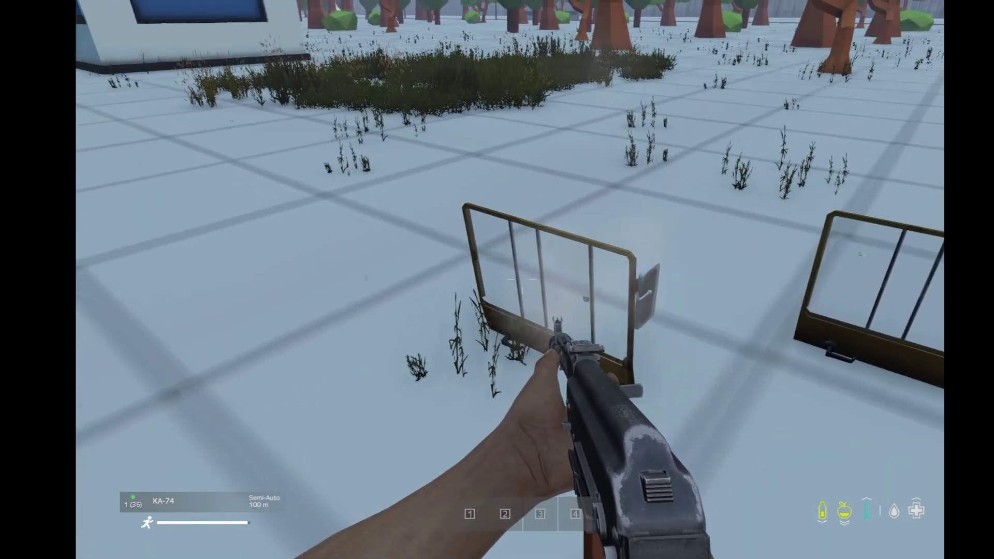
key(a)
key(d)
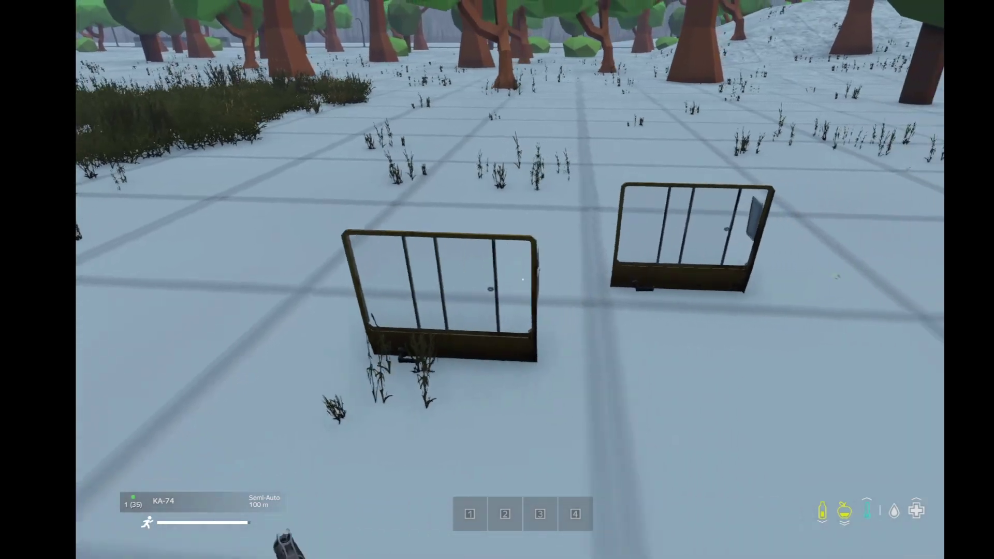
Fire three more rounds at the second door's glass and circle both doors to compare their windows.
key(a)
right_click(521, 280)
click(521, 280)
click(521, 279)
click(521, 280)
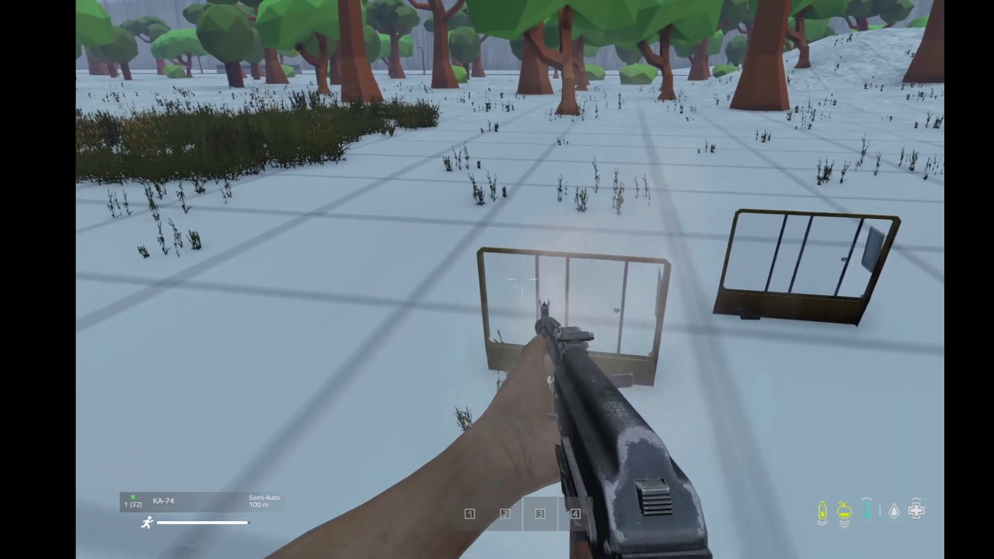
key(w)
key(a)
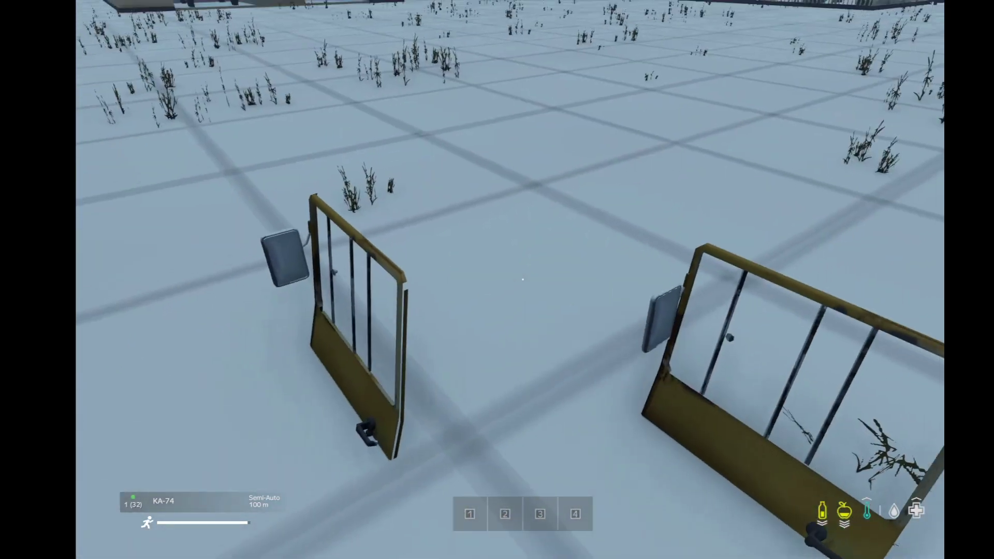
key(s)
key(w)
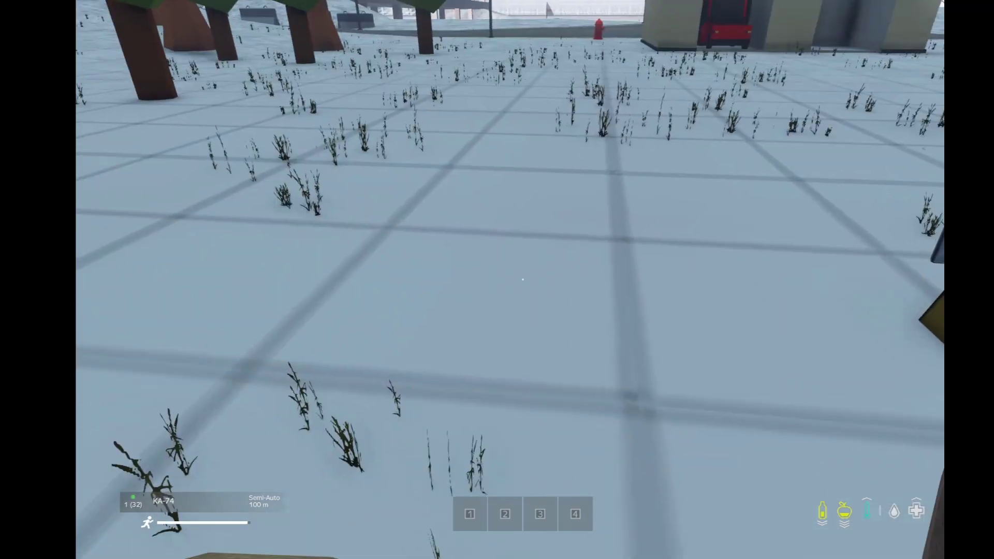
Search the spawn items for "door" again and spawn a jat_doors_driver beside the two example doors.
key(m)
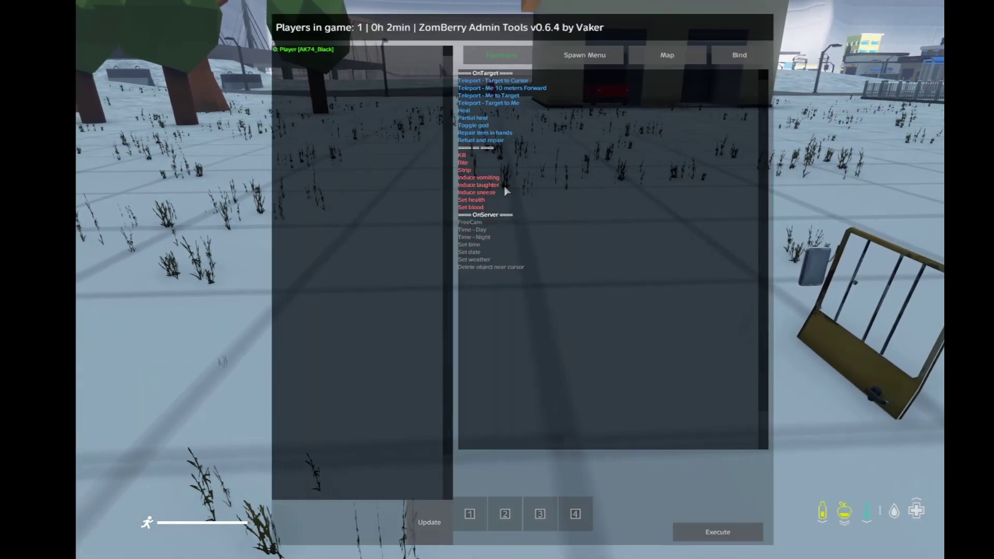
click(586, 61)
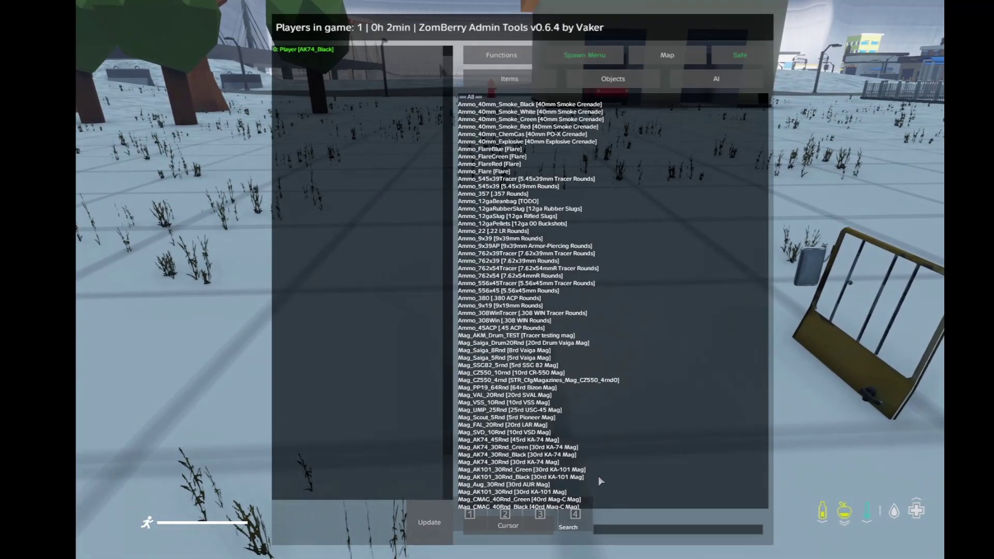
click(608, 530)
text(door)
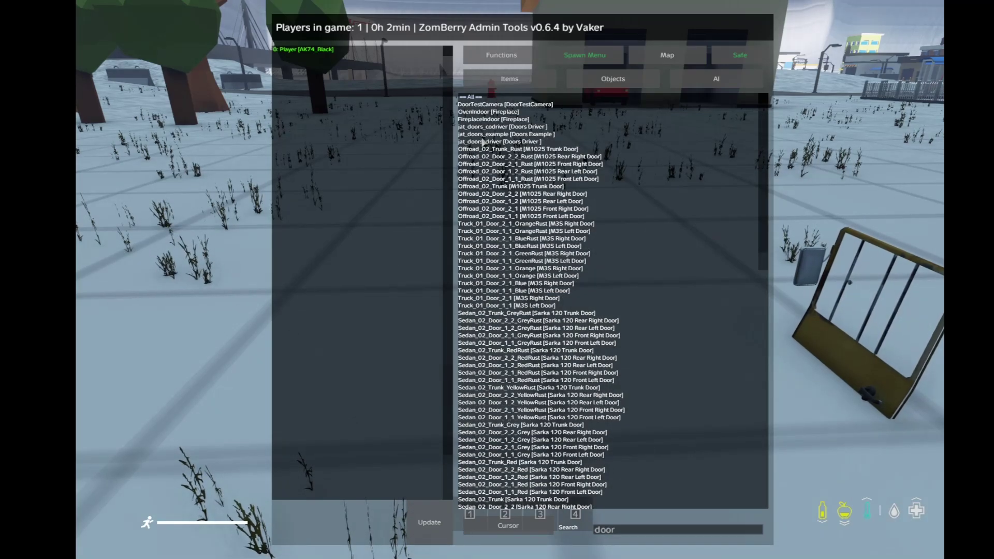
key(Escape)
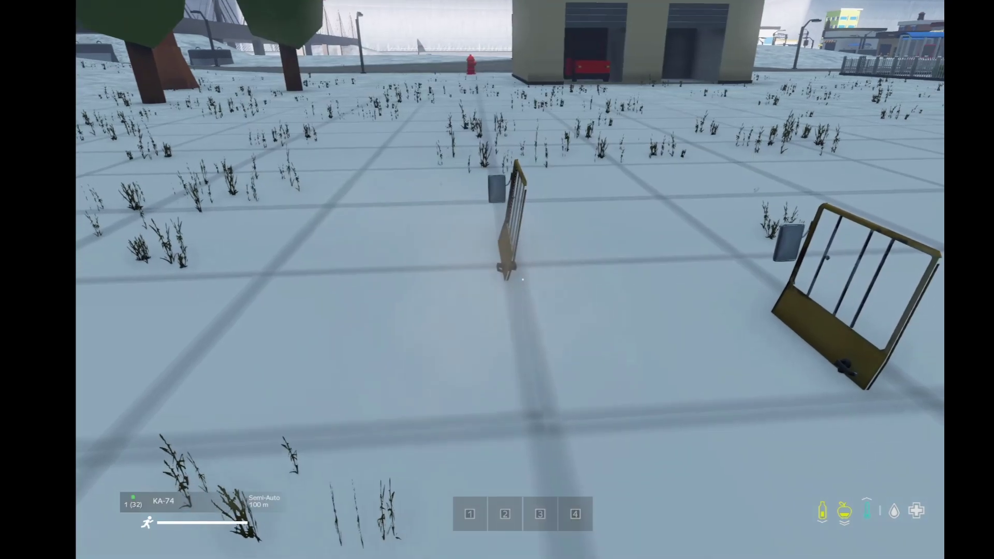
Fire two rounds at the driver door's window glass and sidestep to inspect the damage.
key(w)
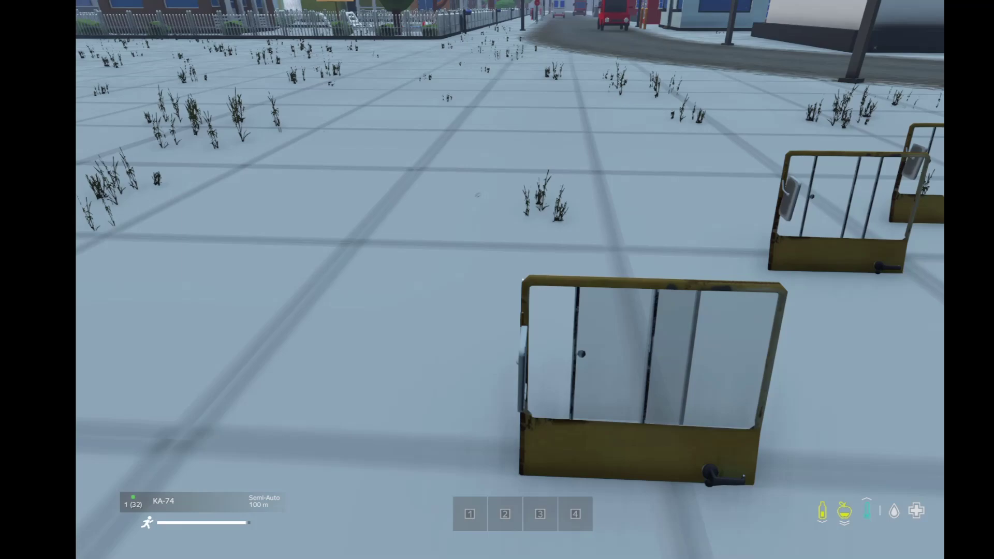
right_click(522, 279)
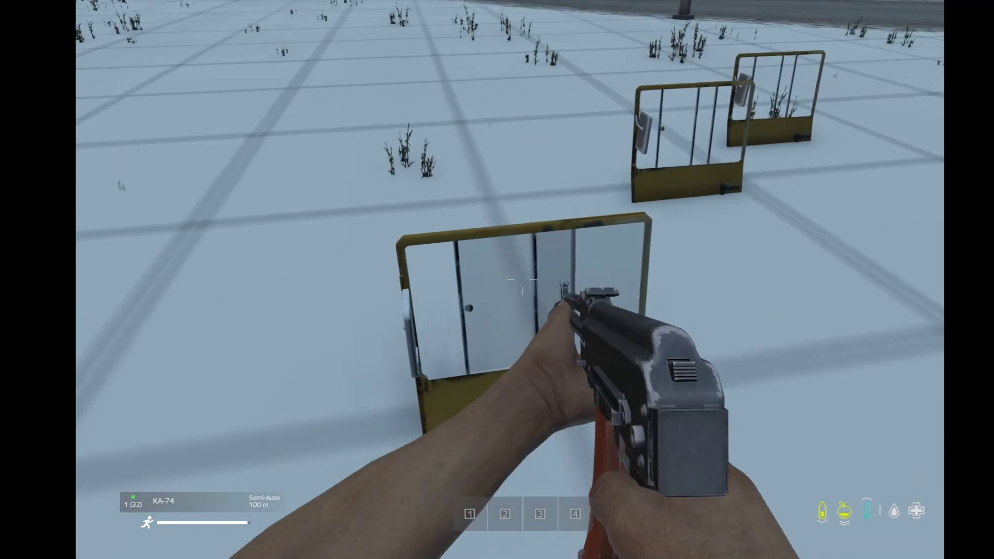
click(522, 280)
key(s)
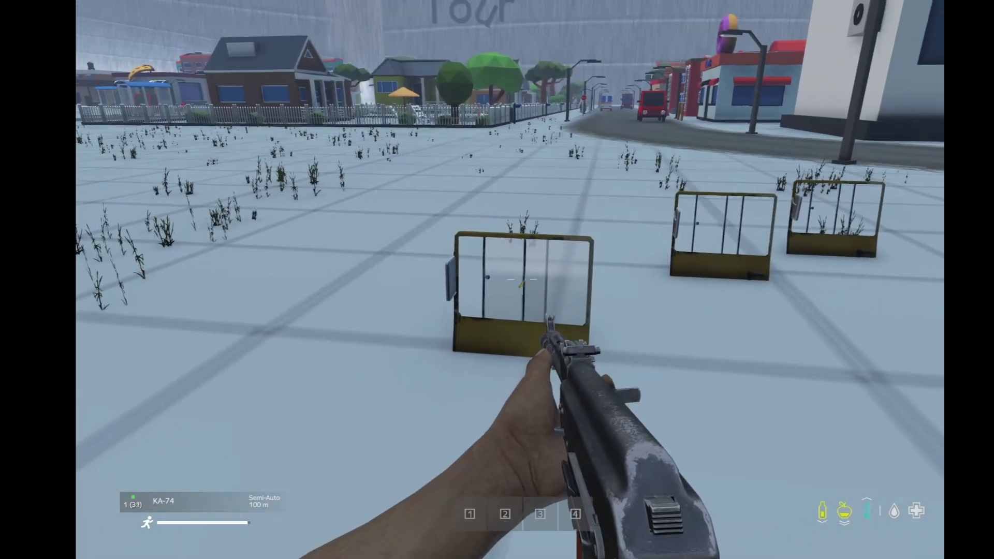
click(523, 279)
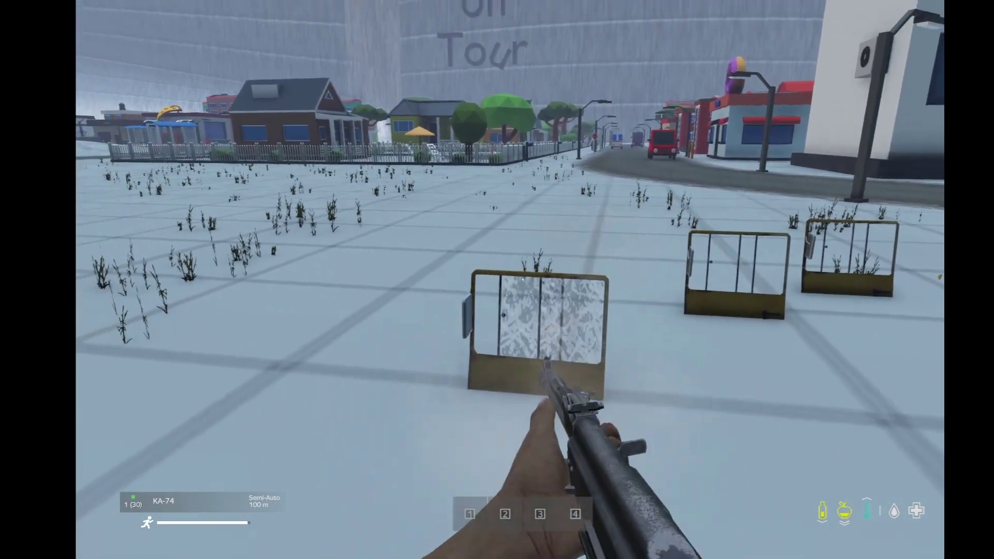
key(d)
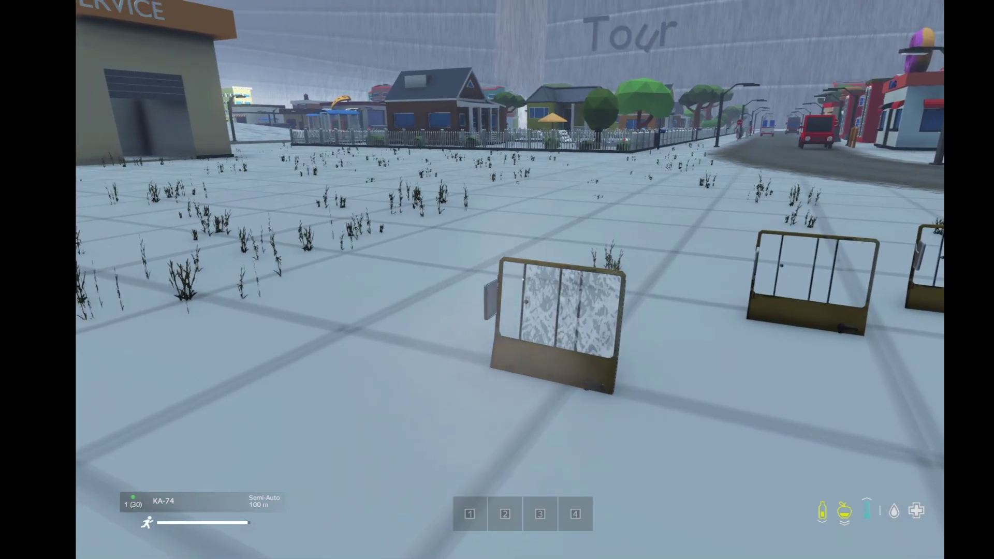
Shoot the driver door's lower metal panel and move over towards the two example doors.
right_click(523, 280)
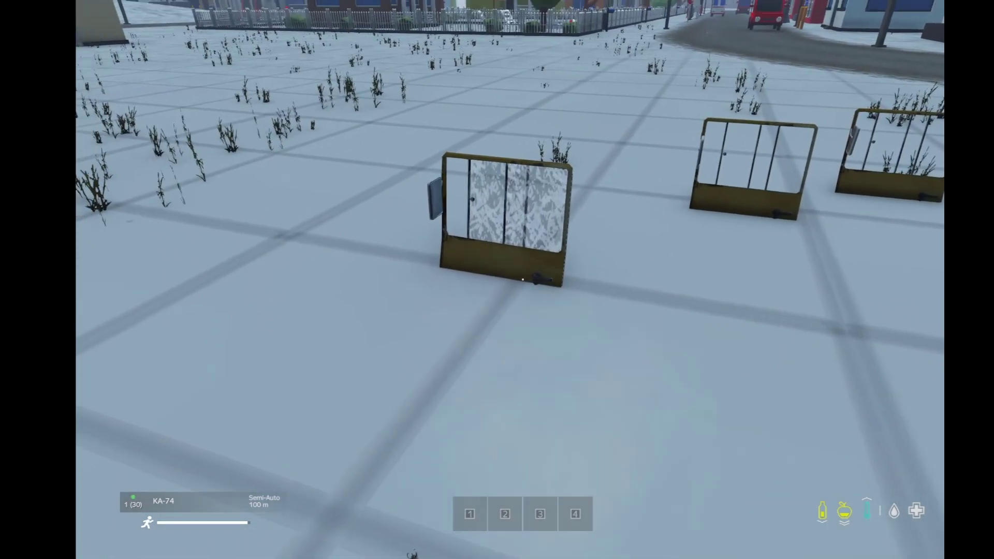
right_click(522, 279)
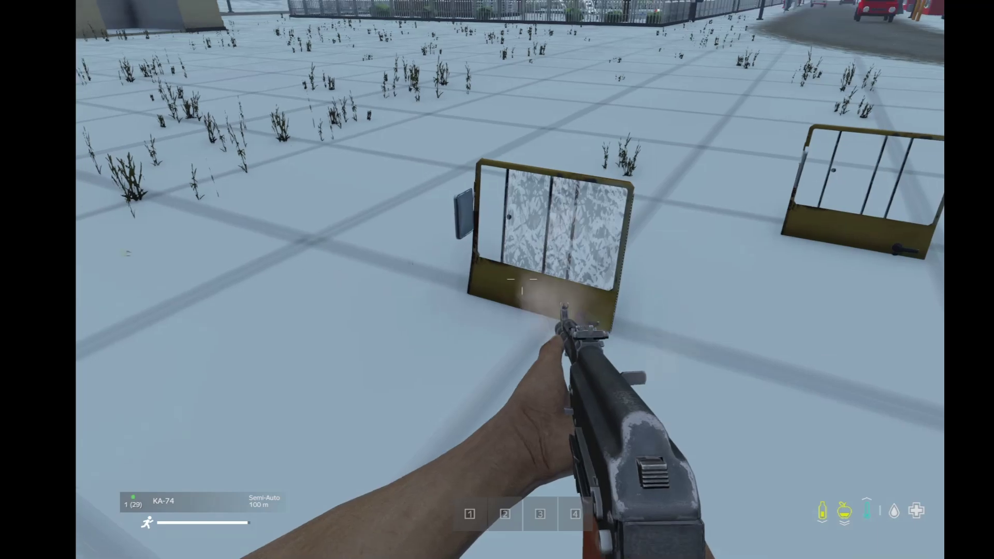
click(522, 279)
key(d)
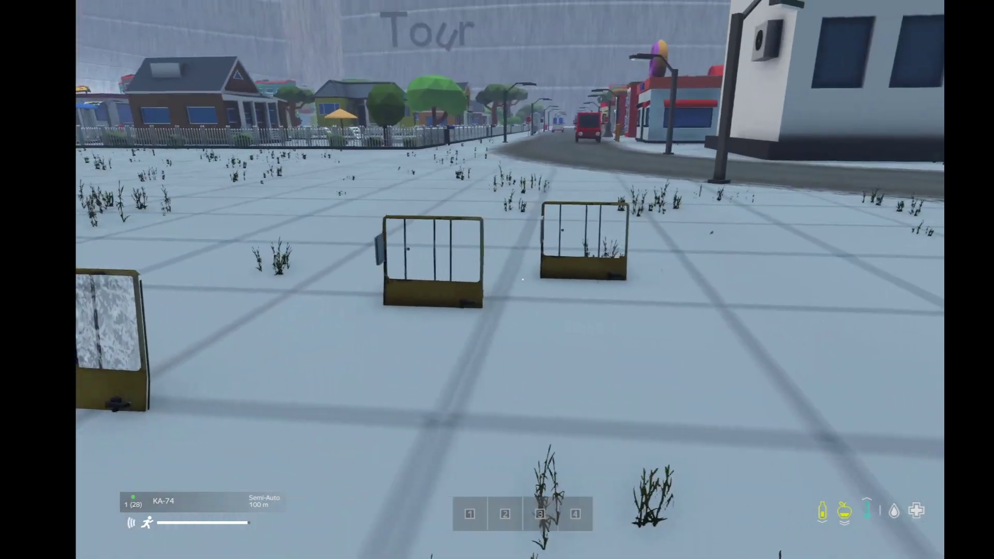
Fire repeatedly at the middle example door's lower panel, and walk up to it to inspect its condition.
key(1)
key(w)
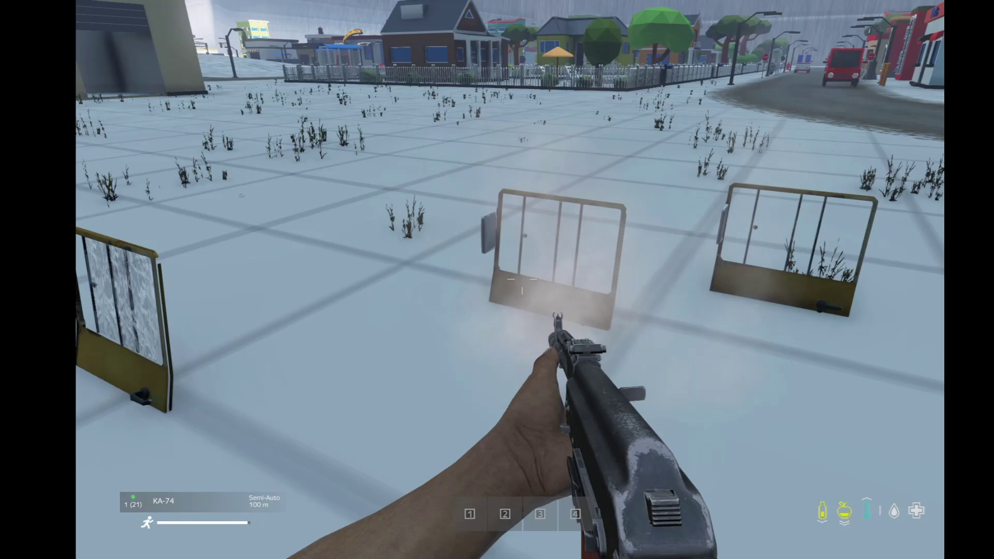
click(523, 279)
click(523, 279)
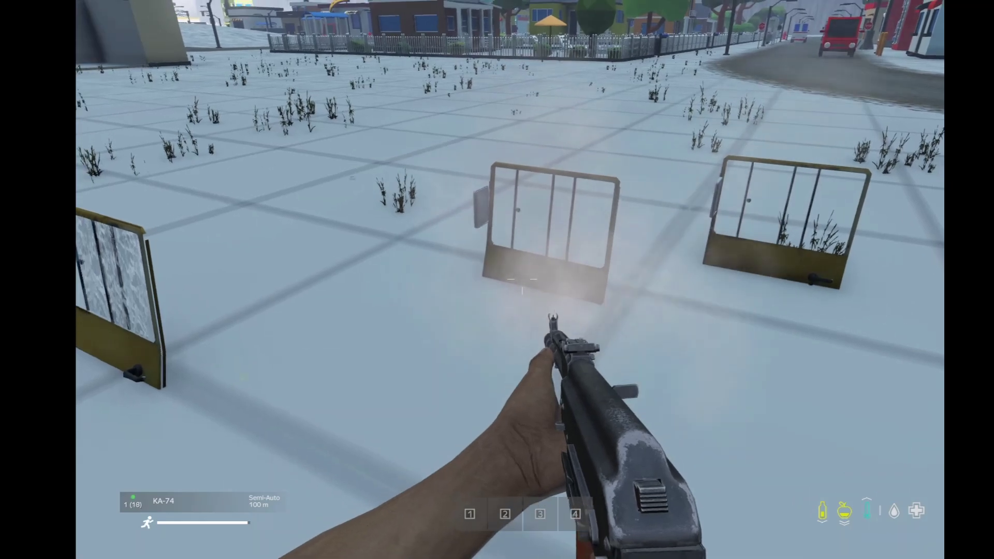
click(523, 279)
click(523, 280)
click(523, 280)
click(523, 279)
click(523, 279)
key(w)
key(w)
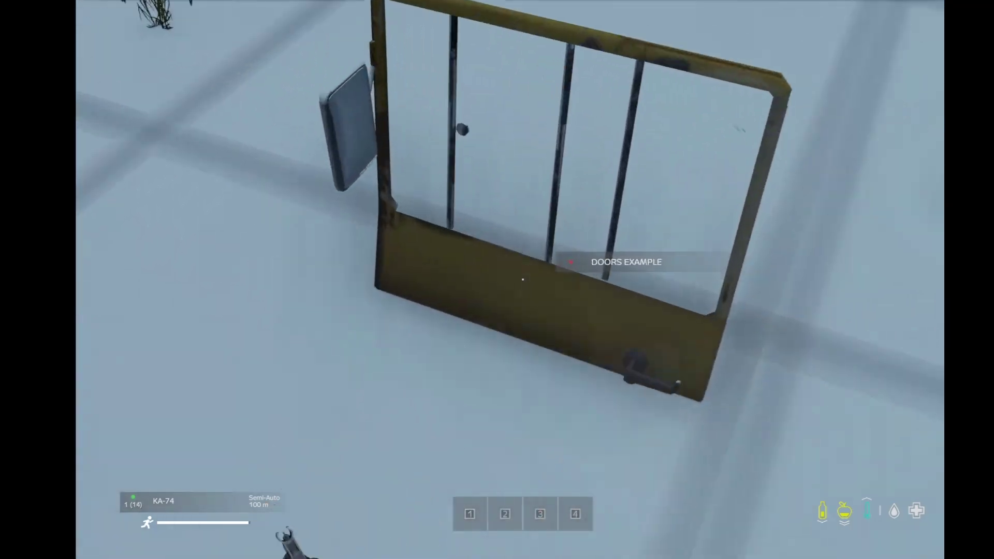
key(s)
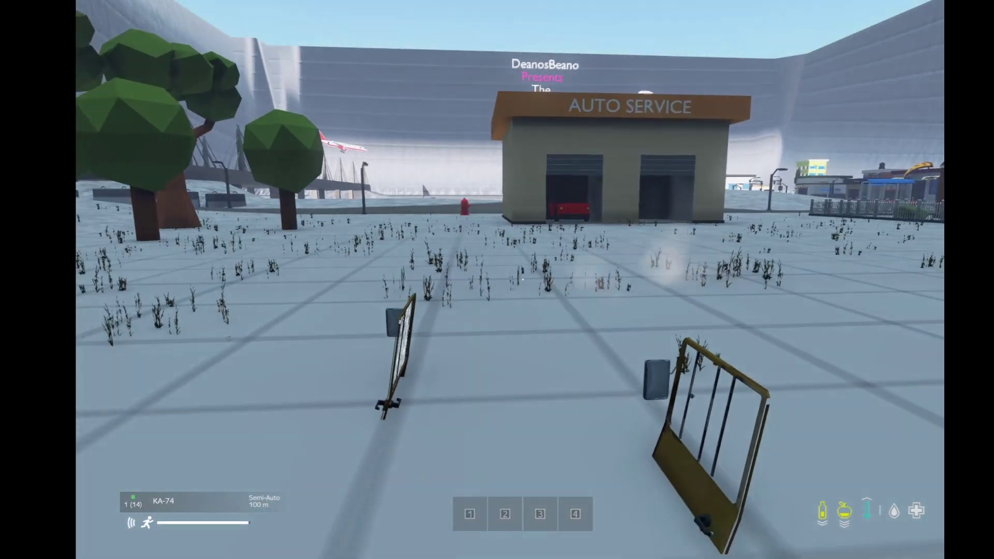
Reload the KA-74, line up with the outermost example door and switch the rifle to full auto.
key(r)
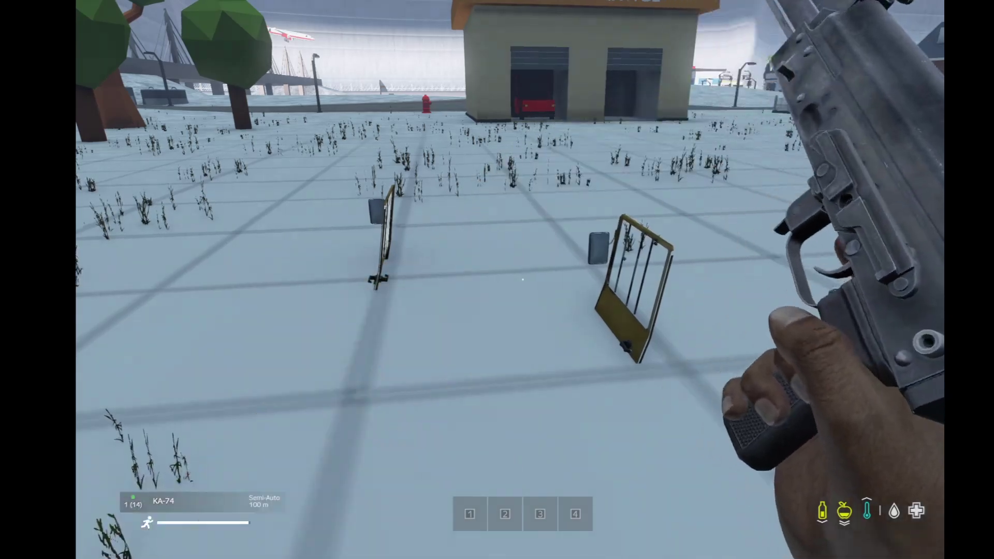
key(d)
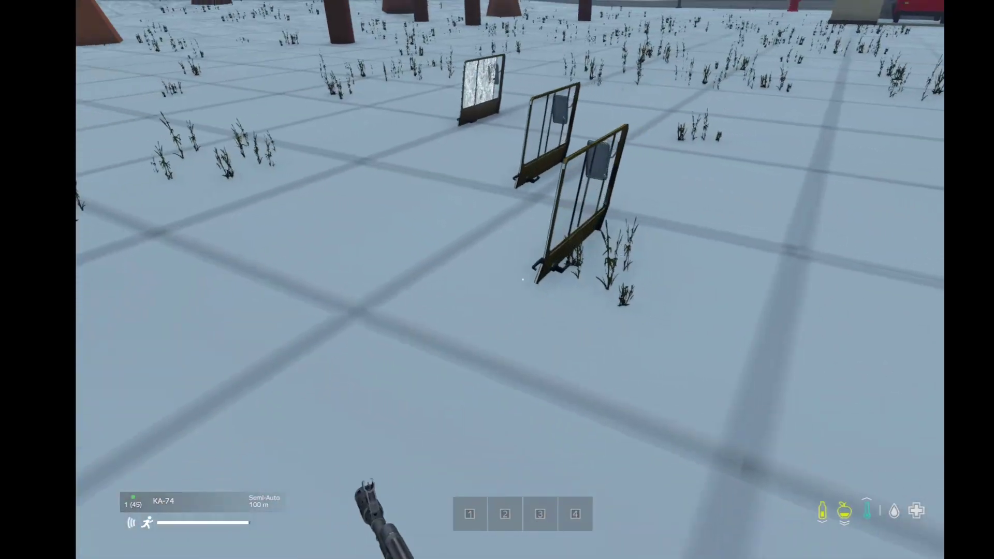
key(a)
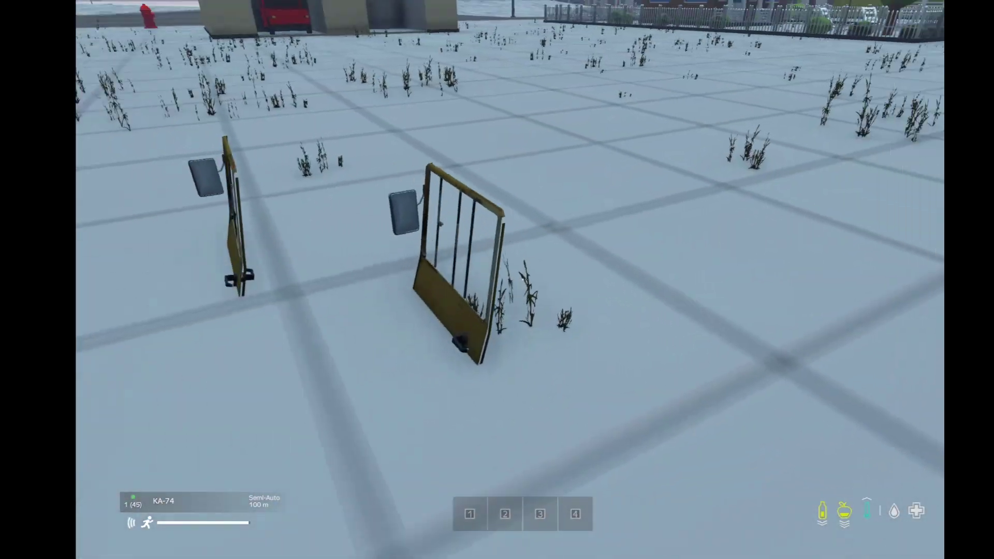
key(x)
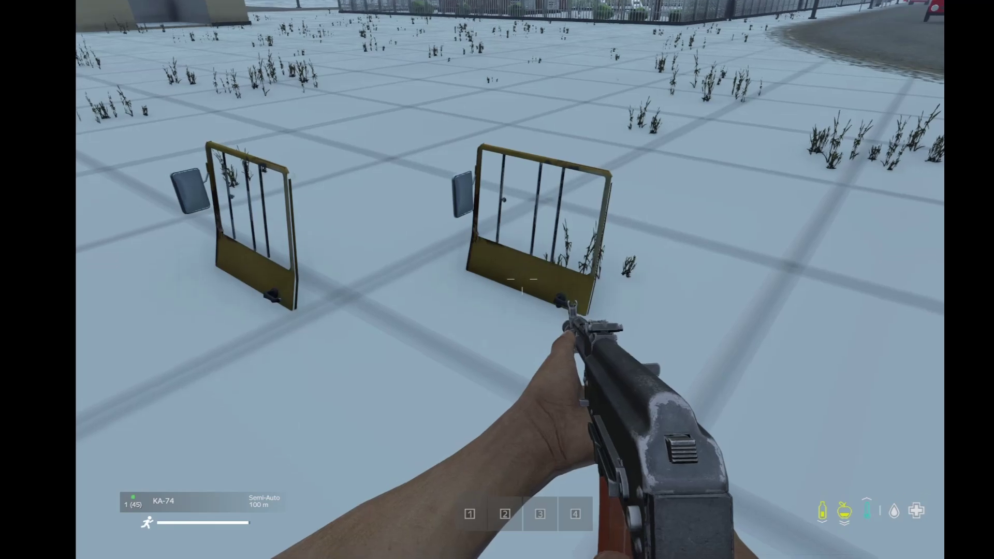
Empty the magazine in full auto into the outermost example door's lower panel and approach it to check the damage.
click(521, 280)
click(522, 279)
click(522, 279)
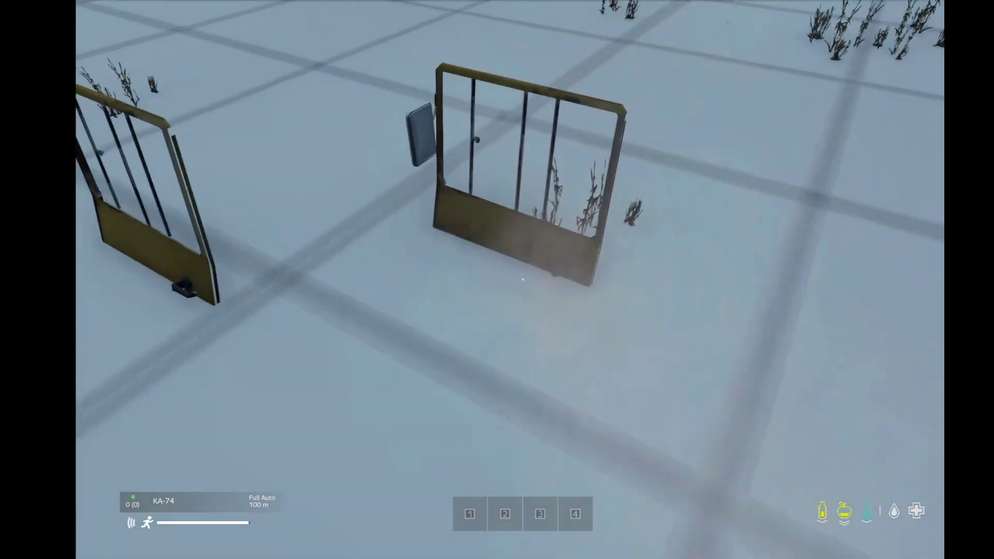
key(w)
right_click(523, 279)
Back away from the doors and exit the server to the main menu.
key(s)
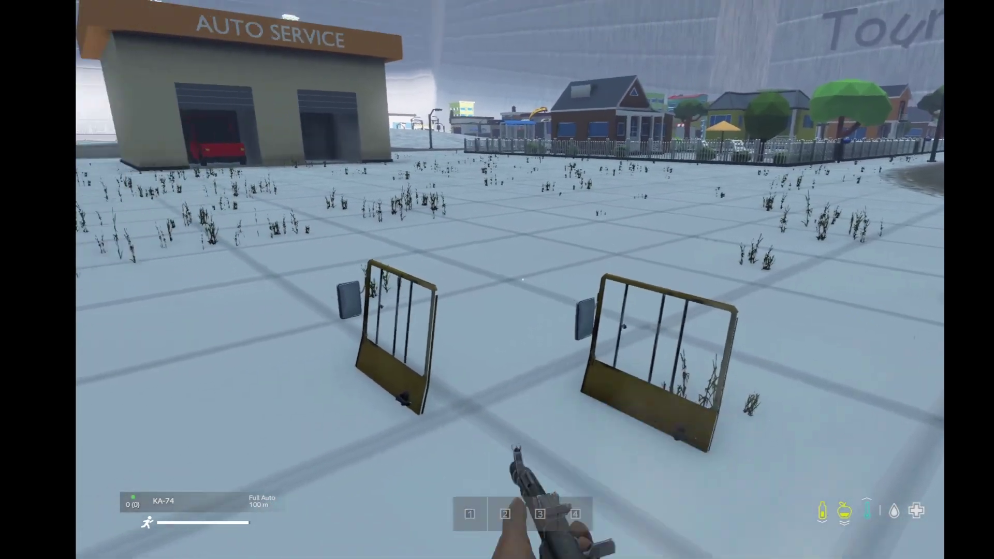
key(Escape)
click(823, 394)
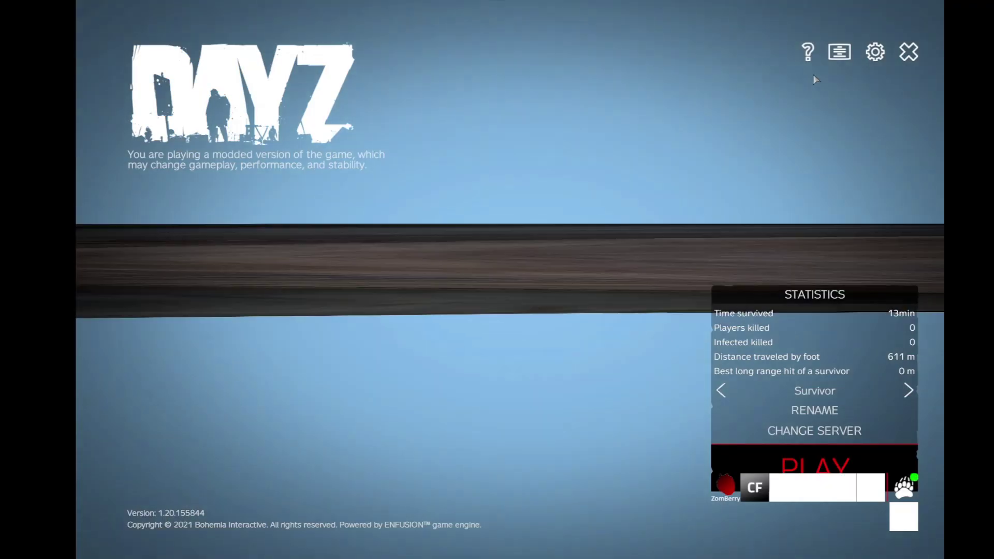
Quit DayZ to the desktop and return to the jat_doors_example.p3d model in Object Builder.
click(908, 51)
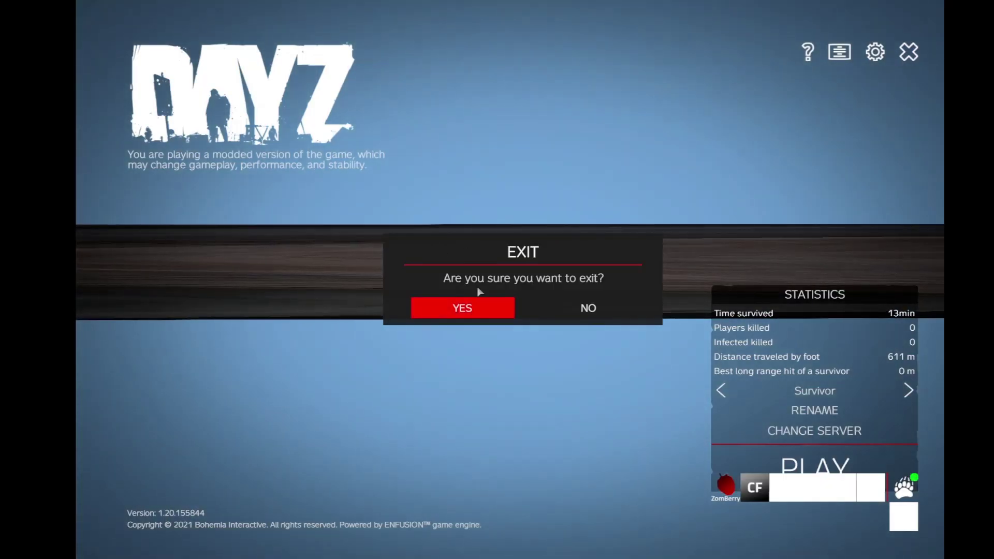
click(476, 300)
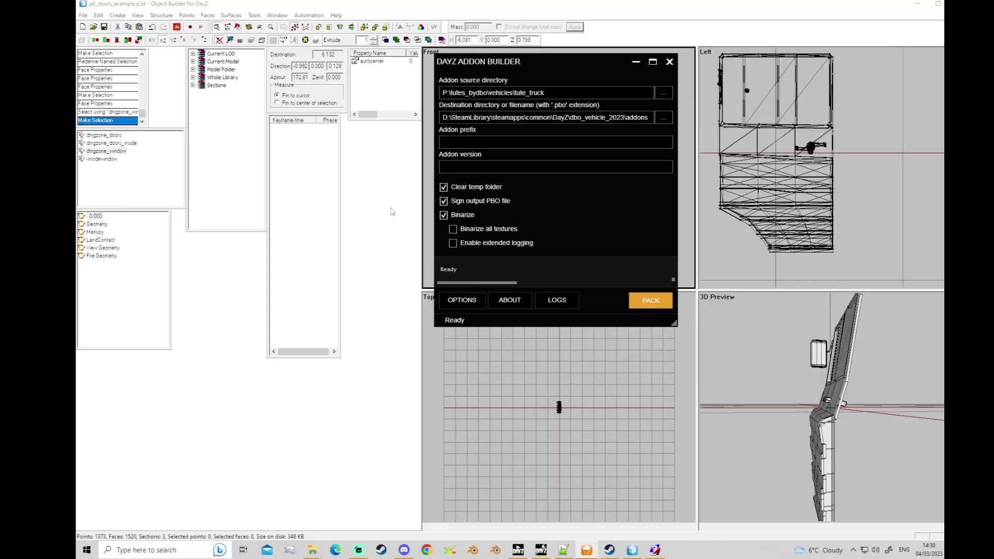
click(399, 236)
scroll(481, 222, down, 1)
scroll(498, 223, up, 1)
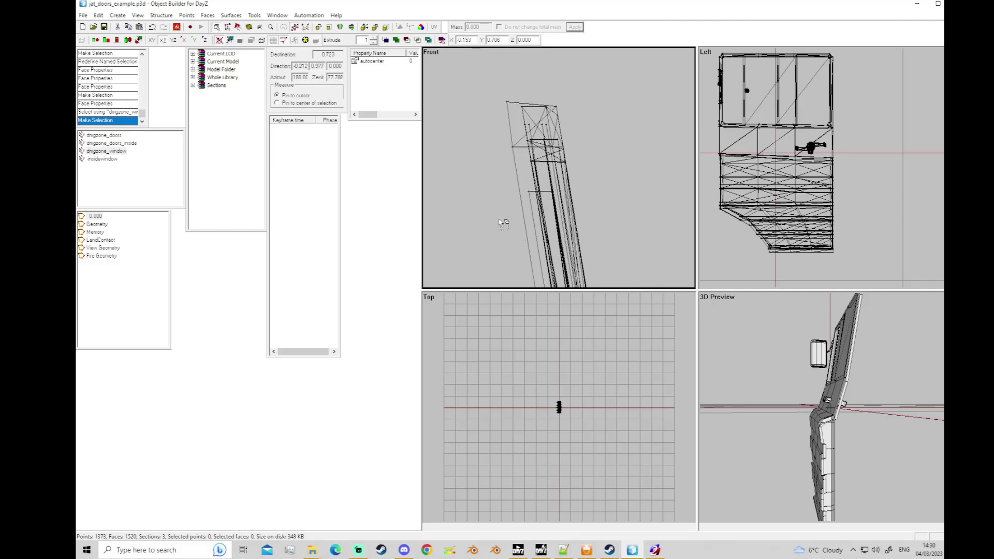
Select the faces of the dmgzone_doors selection and open their face properties.
click(112, 137)
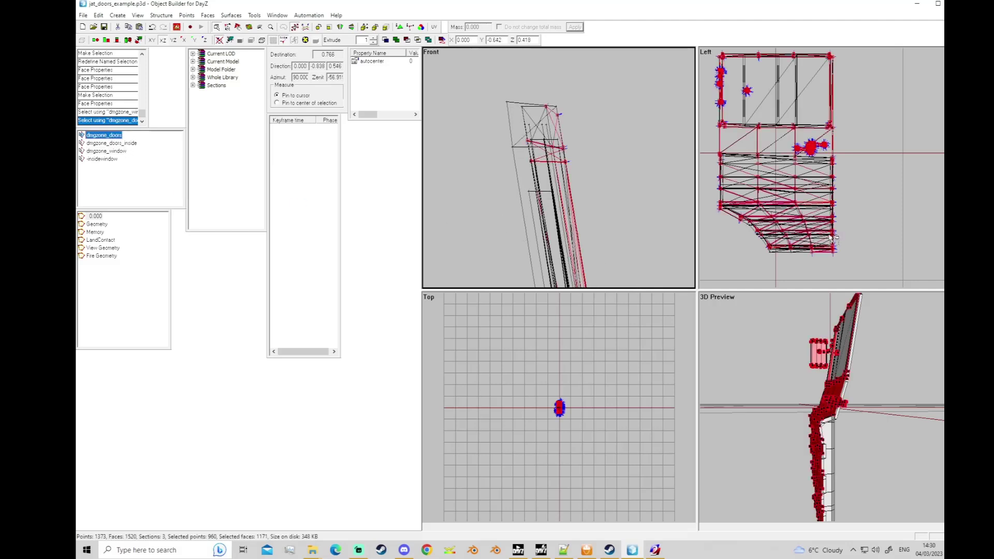
scroll(834, 239, down, 2)
key(e)
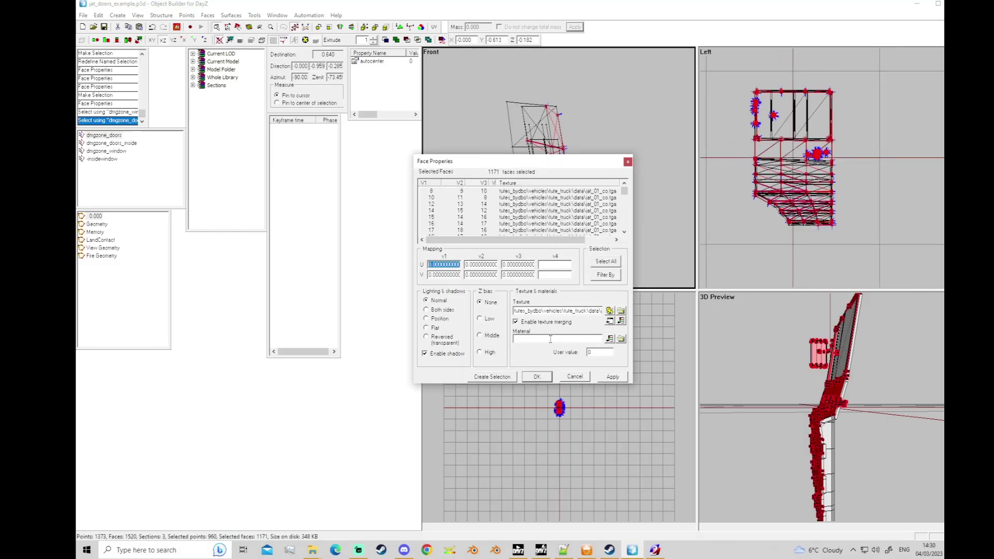
Copy the undamaged Truck_01_door.rvmat path from the Doors class in config.cpp and assign it as the material of the dmgzone_doors faces.
click(565, 550)
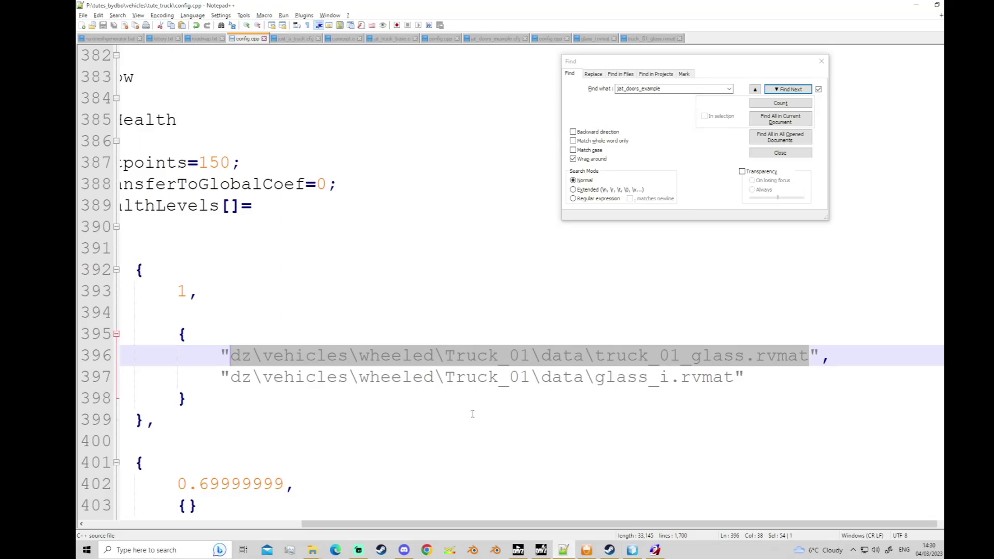
scroll(473, 414, down, 7)
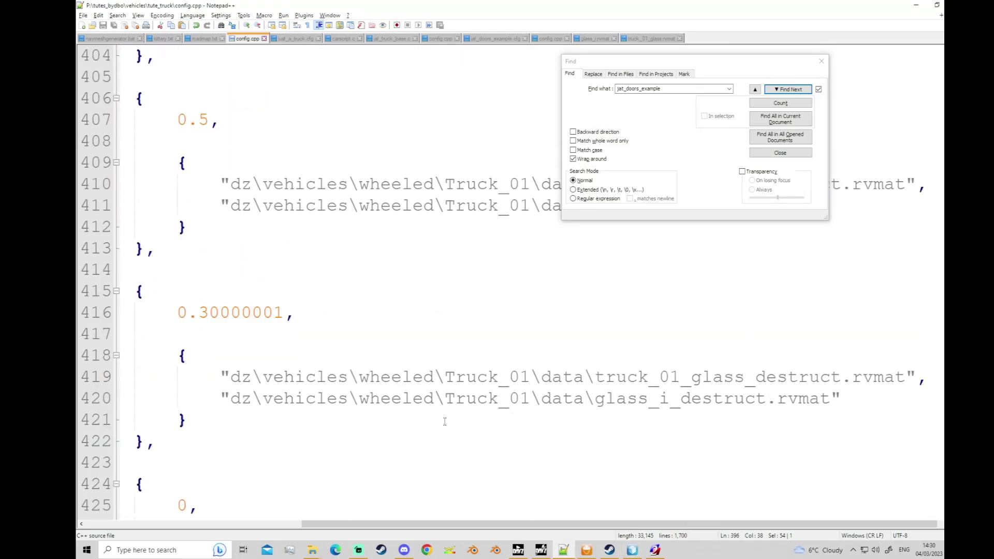
scroll(391, 228, up, 1)
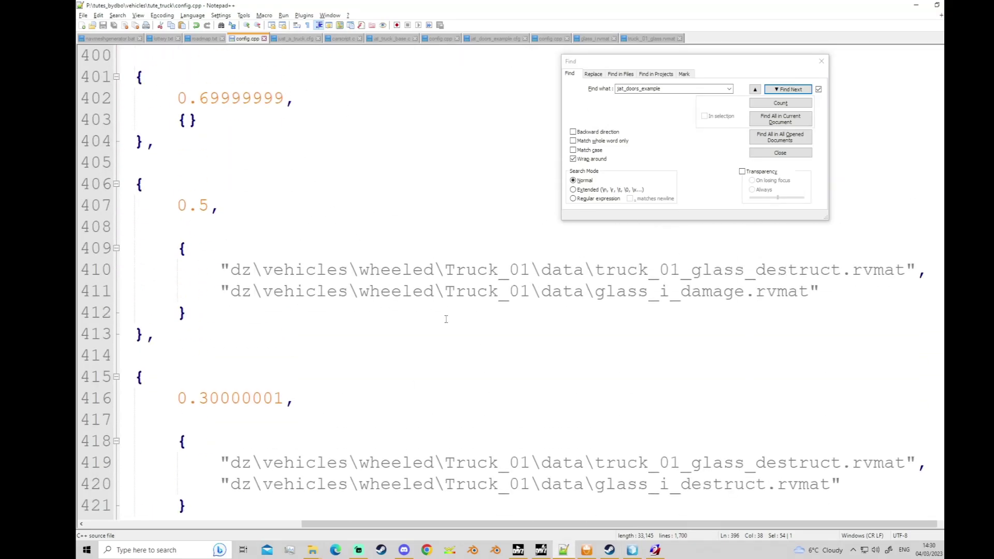
scroll(373, 388, down, 7)
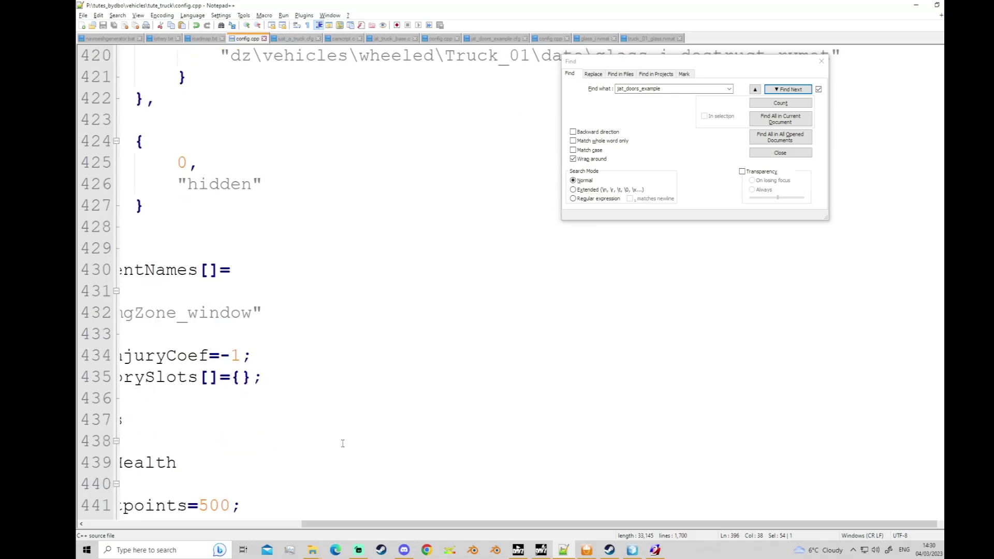
scroll(343, 450, down, 2)
drag(342, 524, 245, 523)
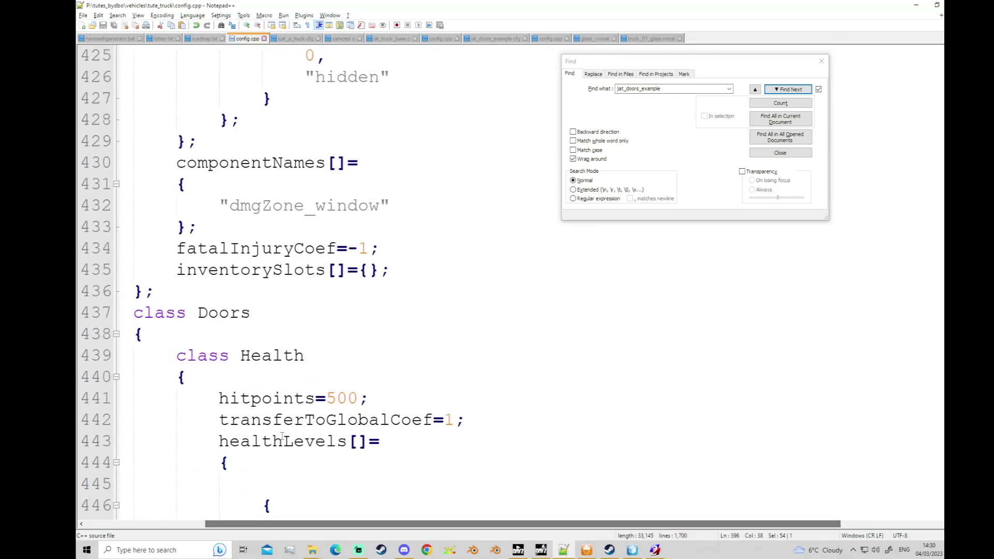
scroll(394, 452, down, 4)
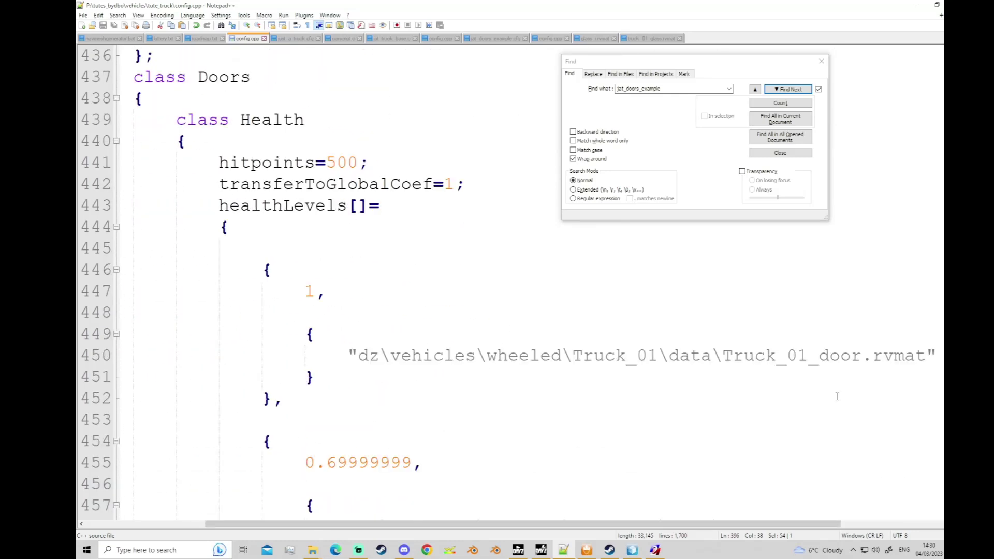
drag(926, 355, 356, 355)
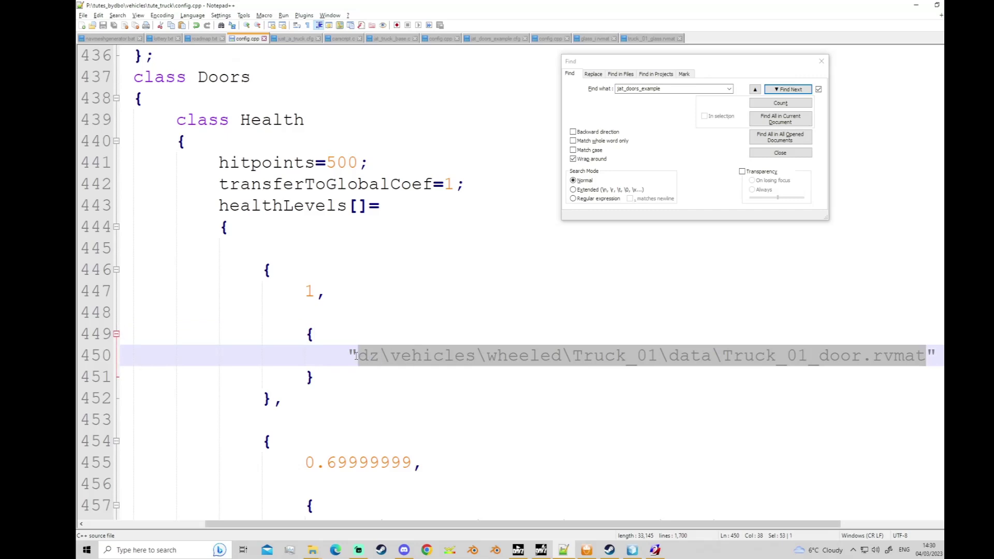
click(634, 551)
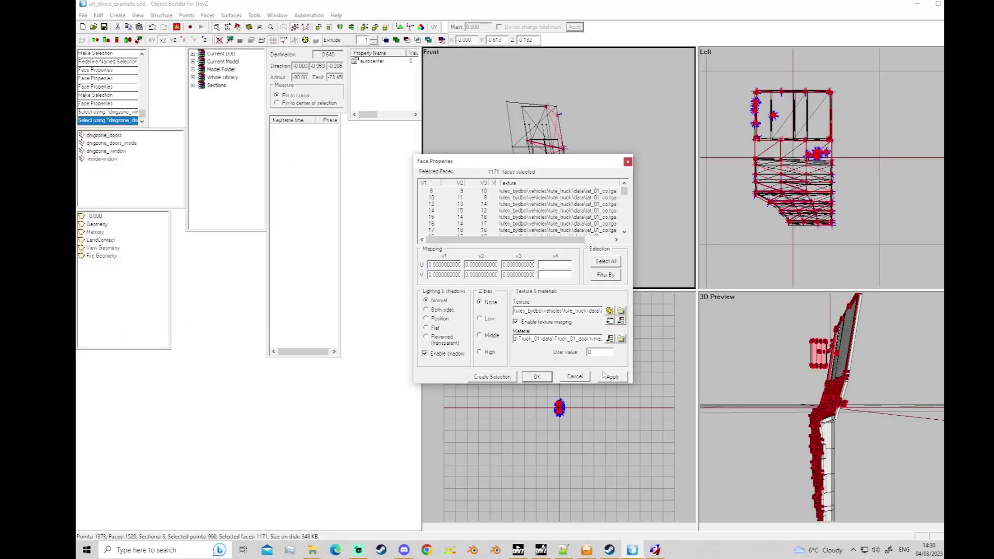
click(545, 379)
Open the UV editor and compare the door's UV layouts in UVSet 0 and UVSet 1.
click(433, 27)
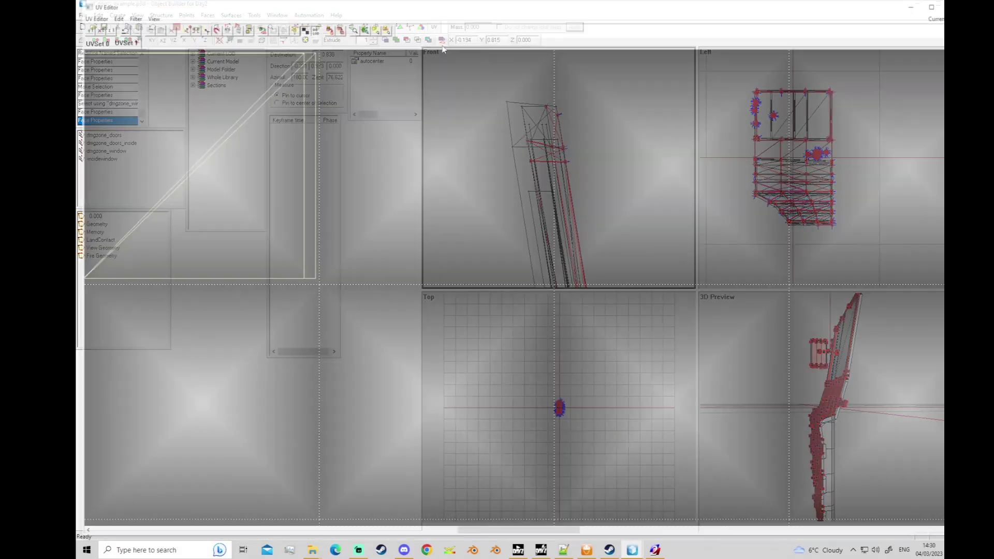
click(94, 45)
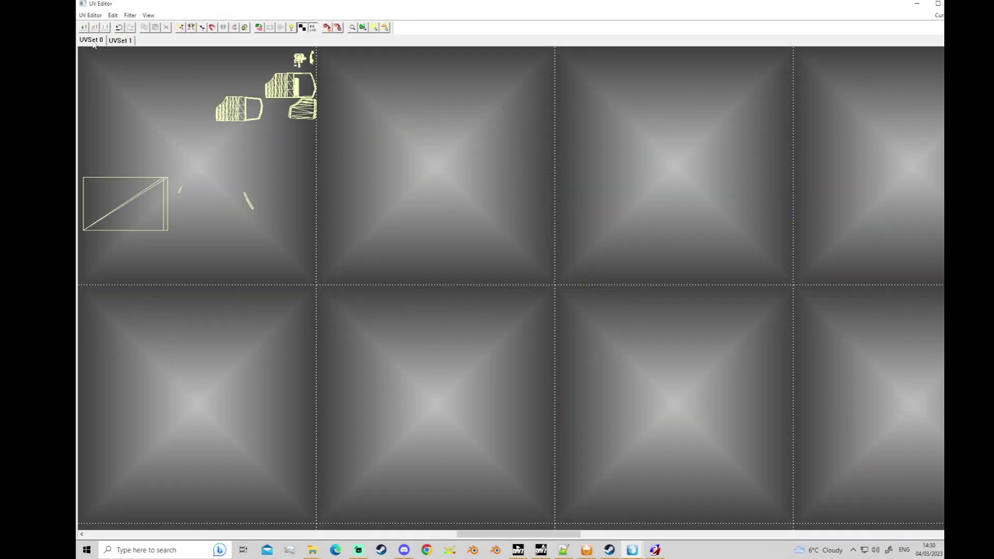
click(119, 40)
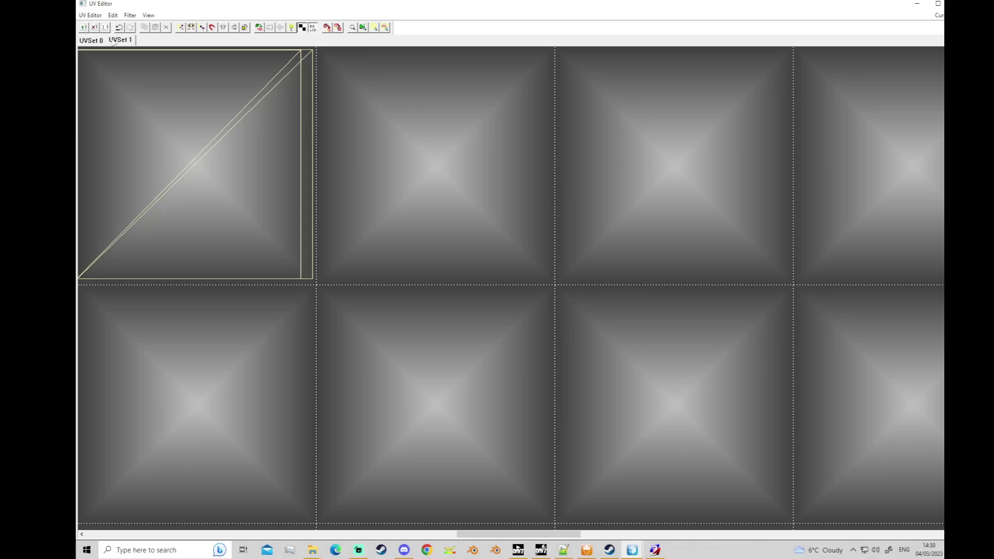
click(92, 41)
click(119, 41)
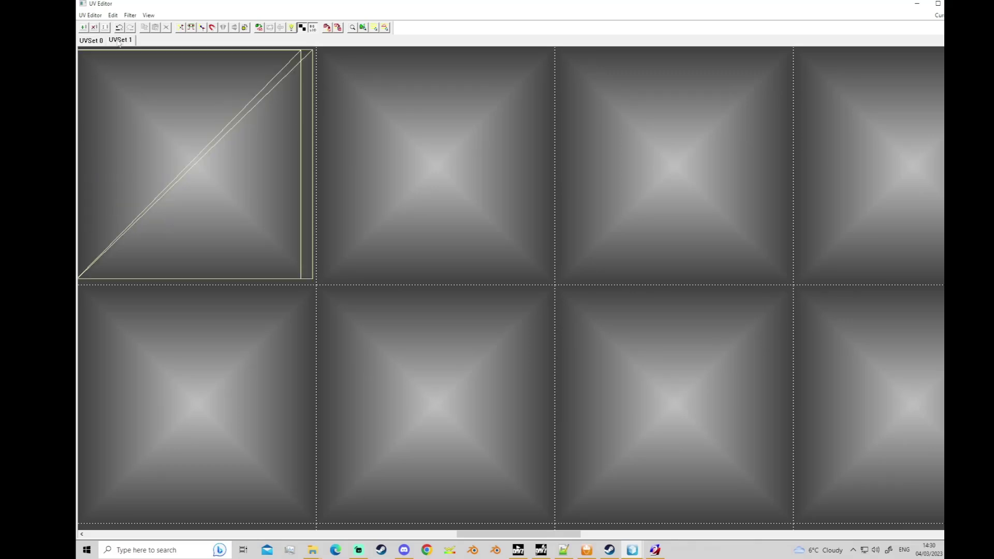
Filter the UVs by Truck_01_door.rvmat, copy the door UVs from UVSet 0 into UVSet 1, and close the UV editor.
click(130, 15)
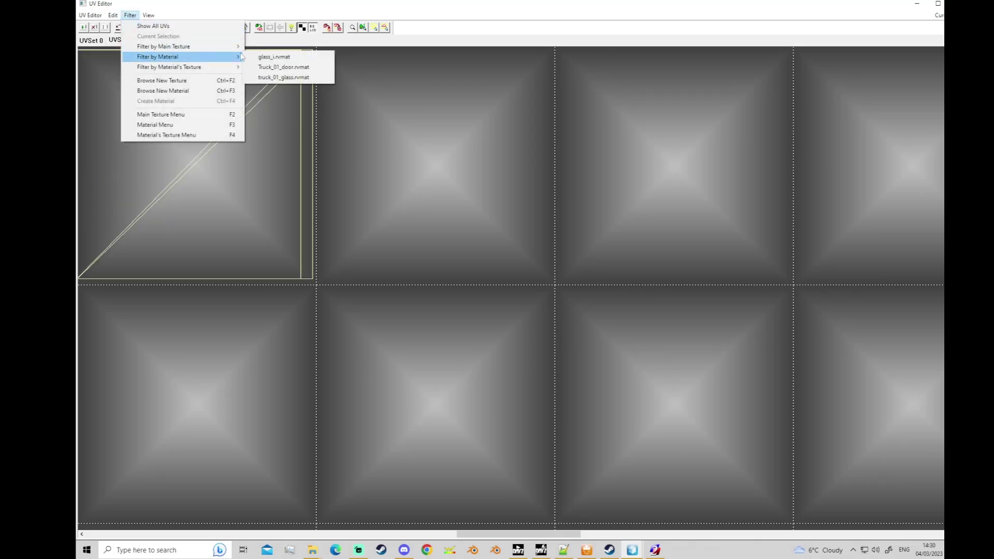
click(275, 71)
scroll(296, 166, down, 5)
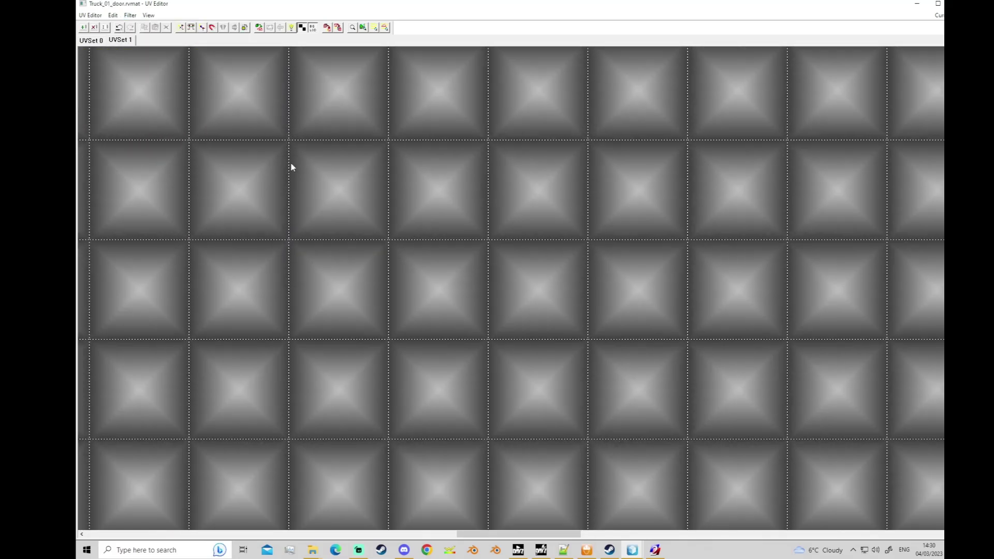
scroll(291, 167, down, 1)
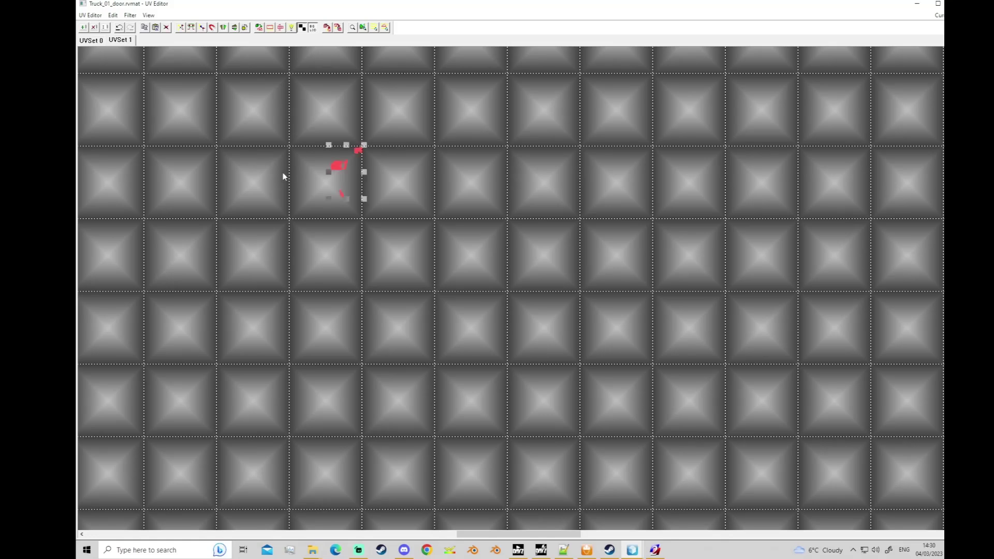
scroll(346, 169, up, 5)
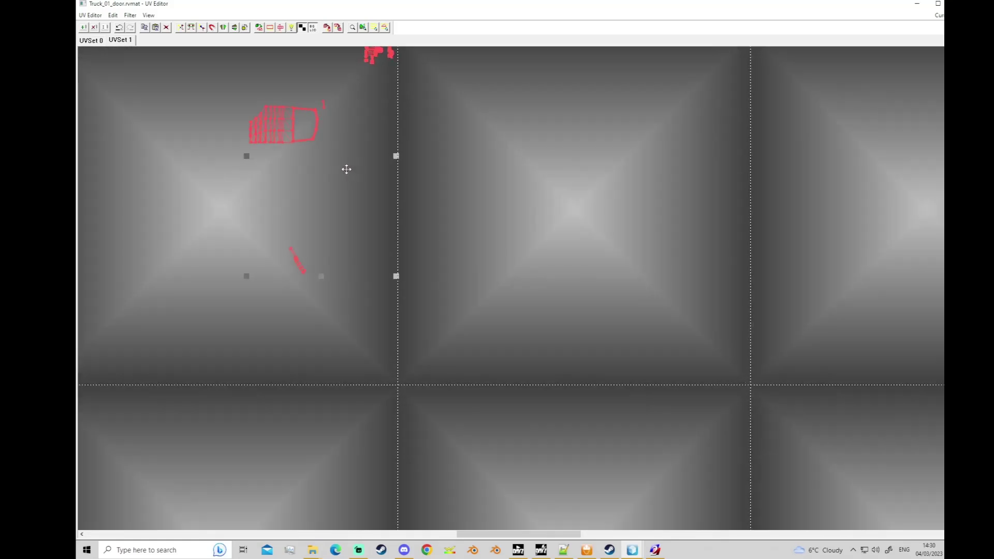
scroll(340, 179, down, 1)
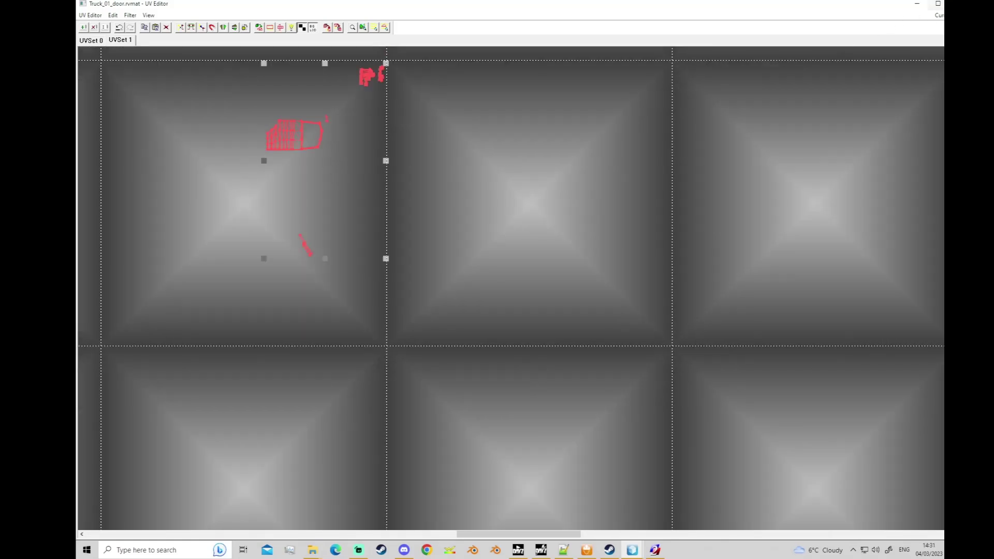
click(957, 3)
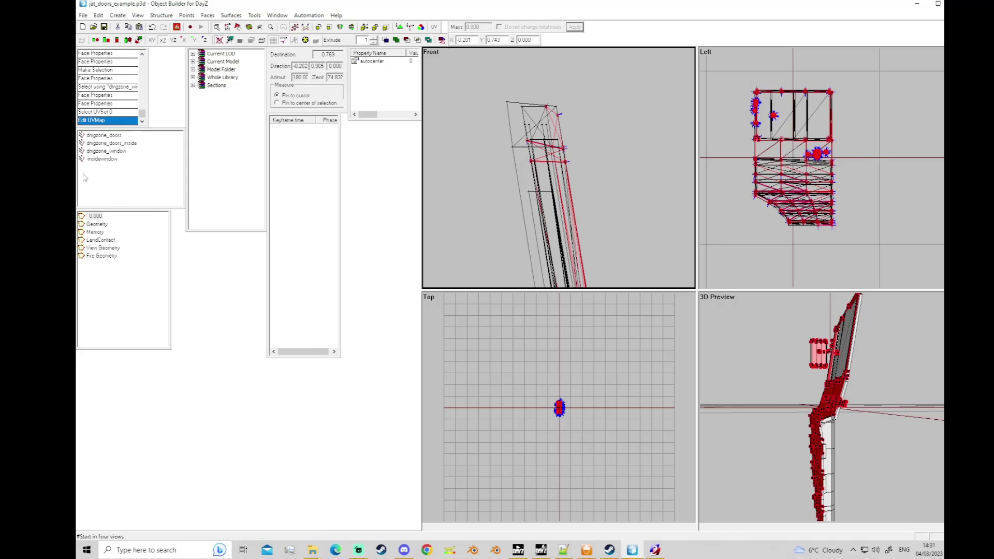
Select the dmgzone_doors_inside faces and look through the Doors class health levels in config.cpp for a matching material.
click(111, 143)
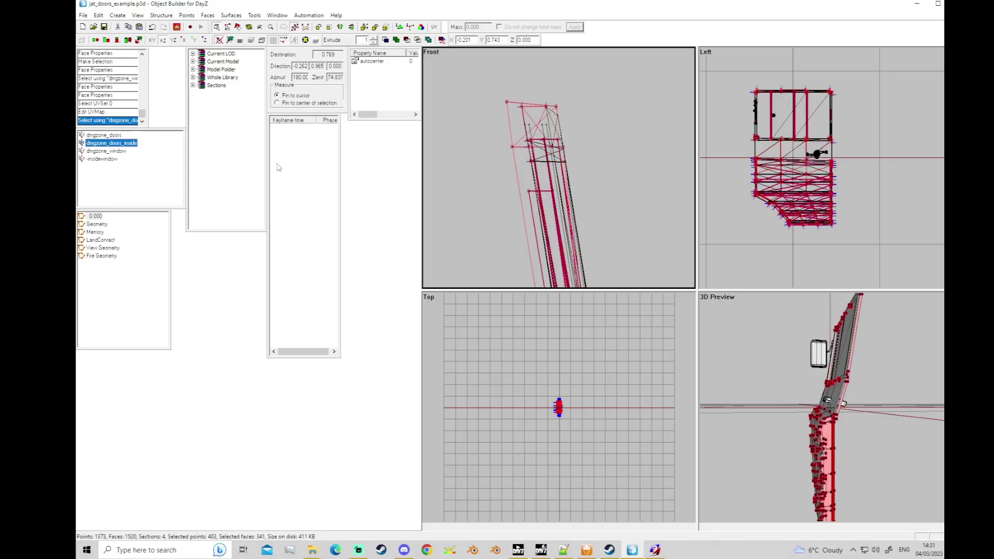
click(563, 550)
scroll(553, 434, down, 3)
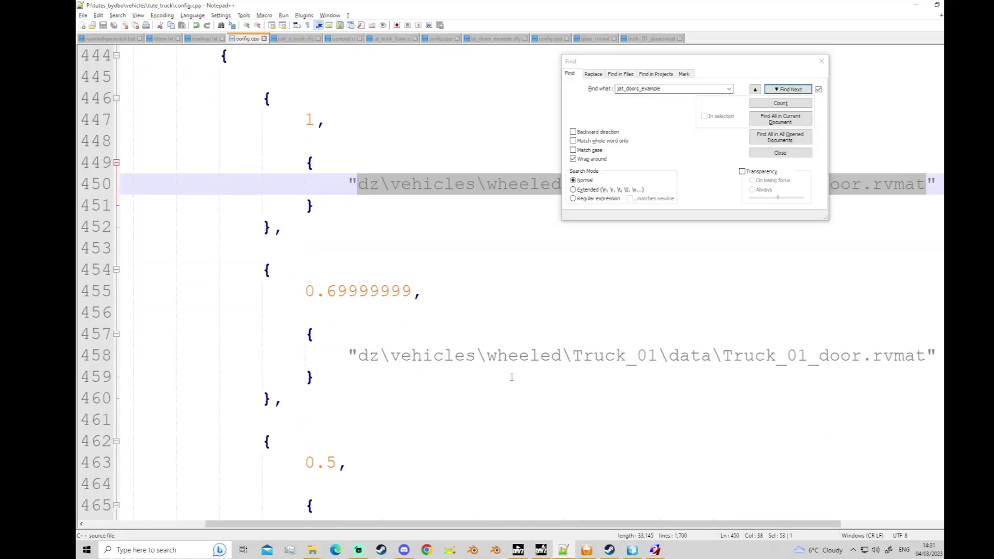
scroll(492, 369, up, 3)
scroll(437, 358, down, 6)
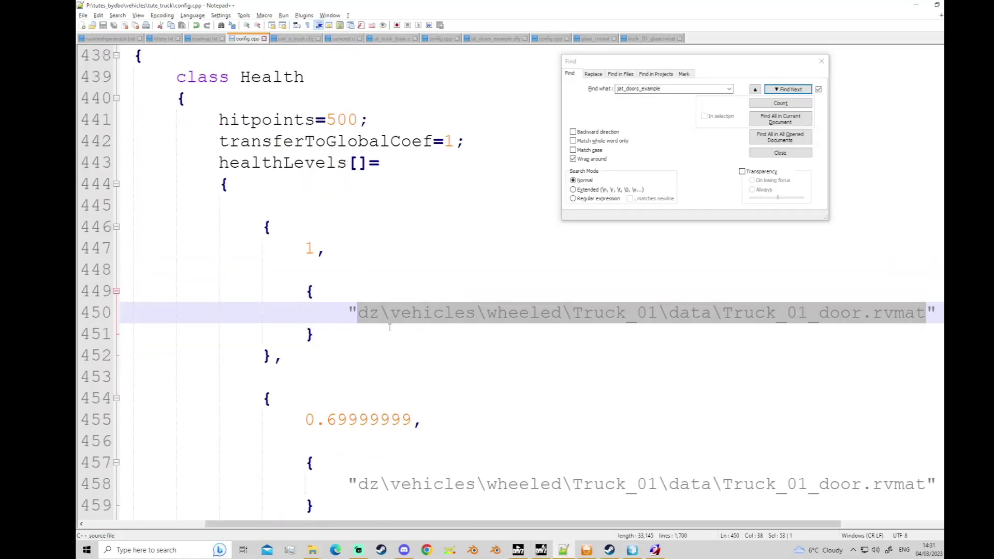
scroll(724, 392, down, 1)
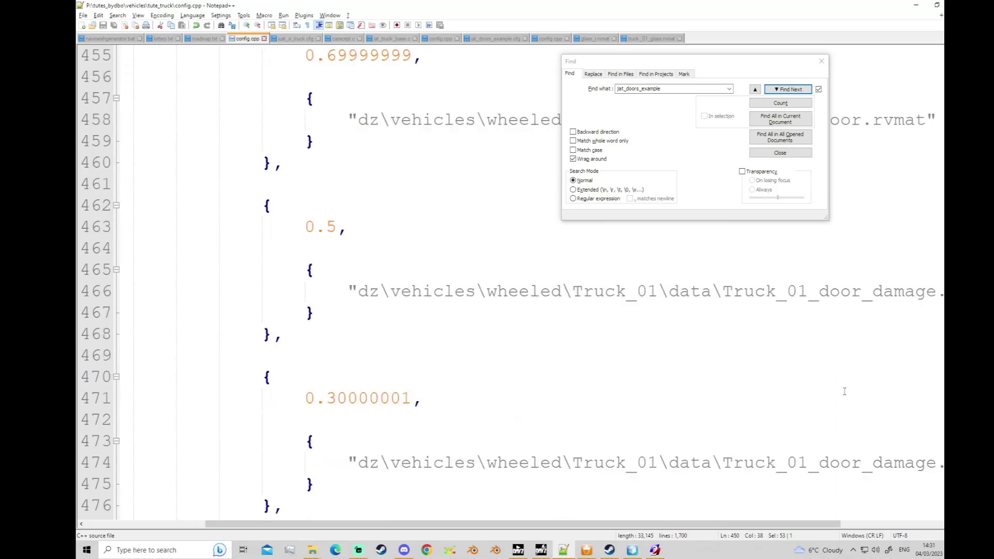
drag(640, 526, 752, 525)
scroll(658, 429, down, 1)
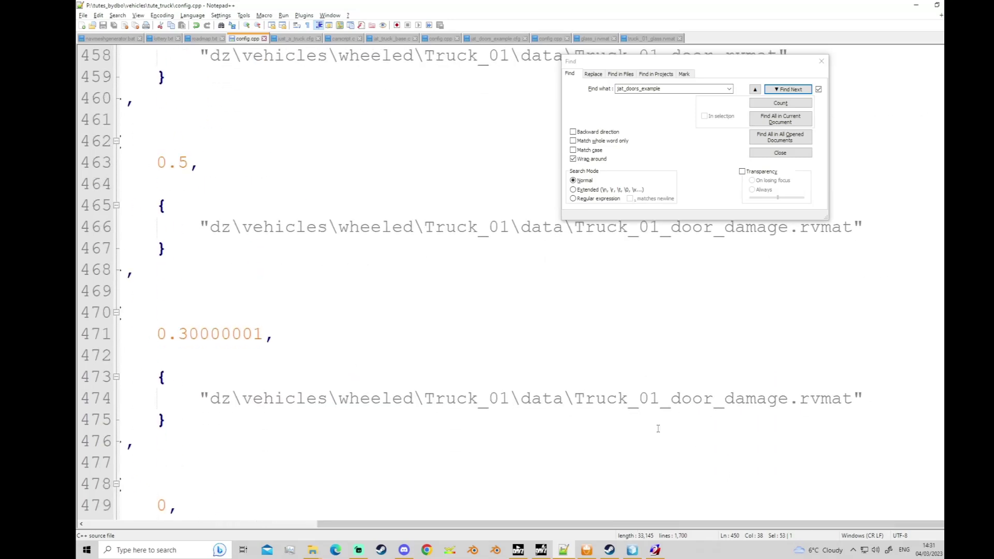
Examine the rvmat paths listed for each damage level of the door and window zones in config.cpp.
scroll(603, 409, up, 1)
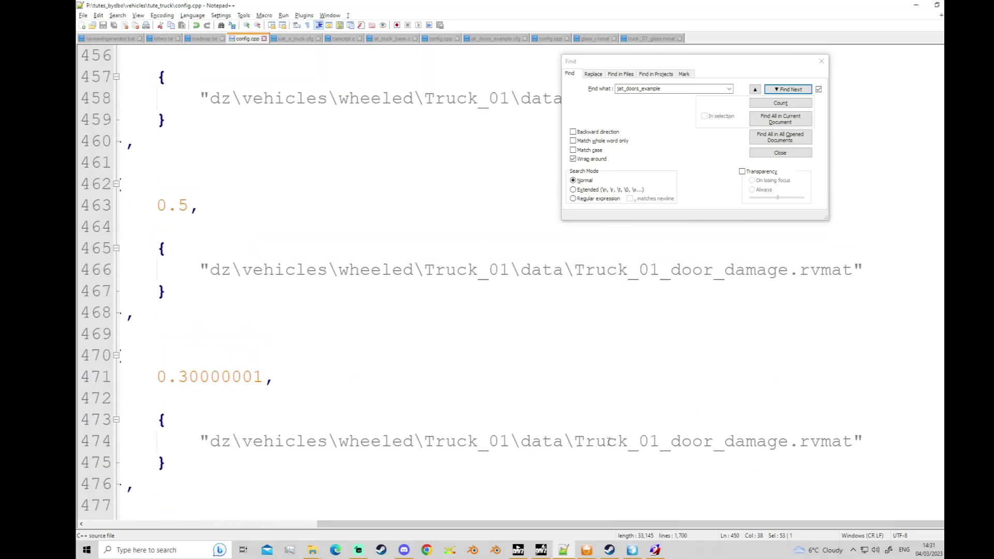
scroll(609, 441, up, 1)
scroll(602, 439, down, 2)
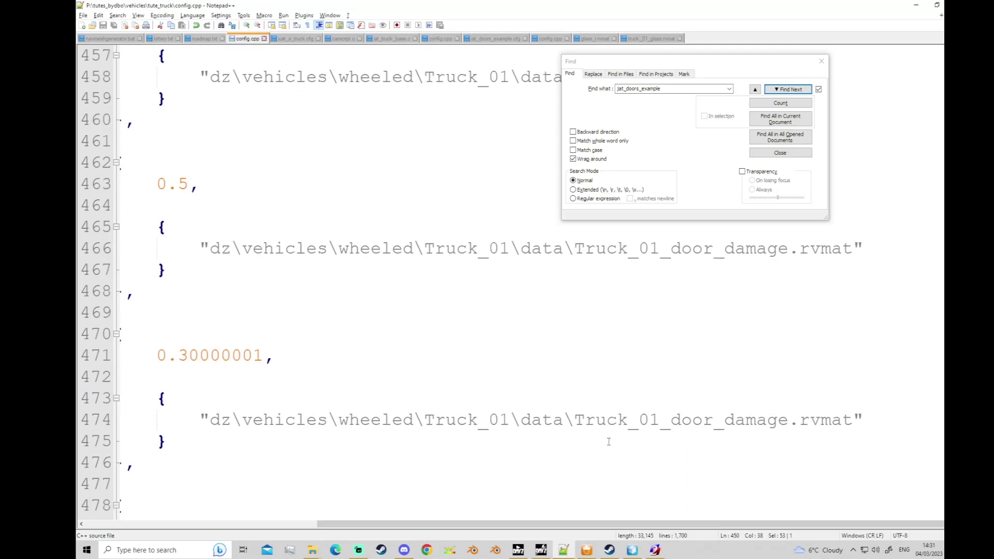
scroll(596, 436, down, 4)
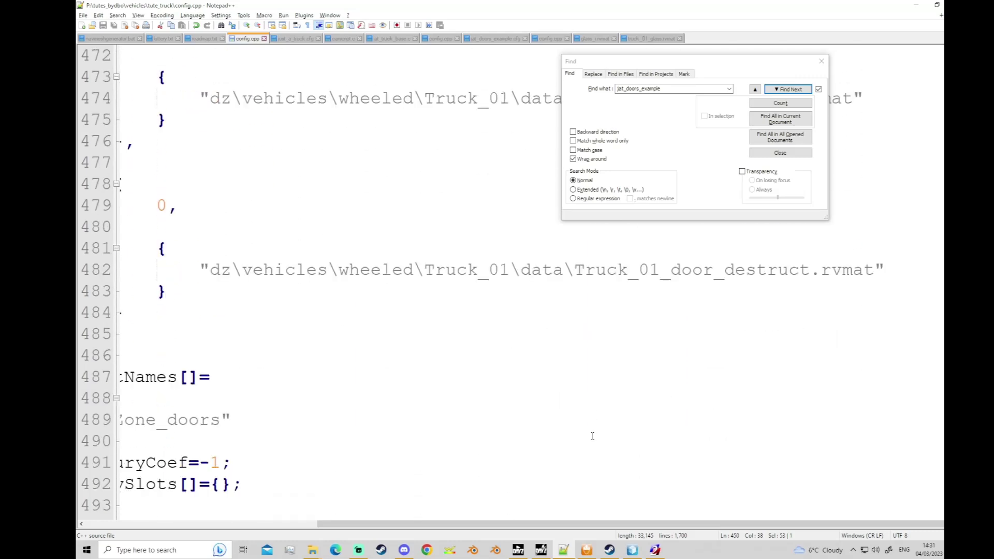
scroll(562, 436, up, 1)
scroll(559, 440, up, 4)
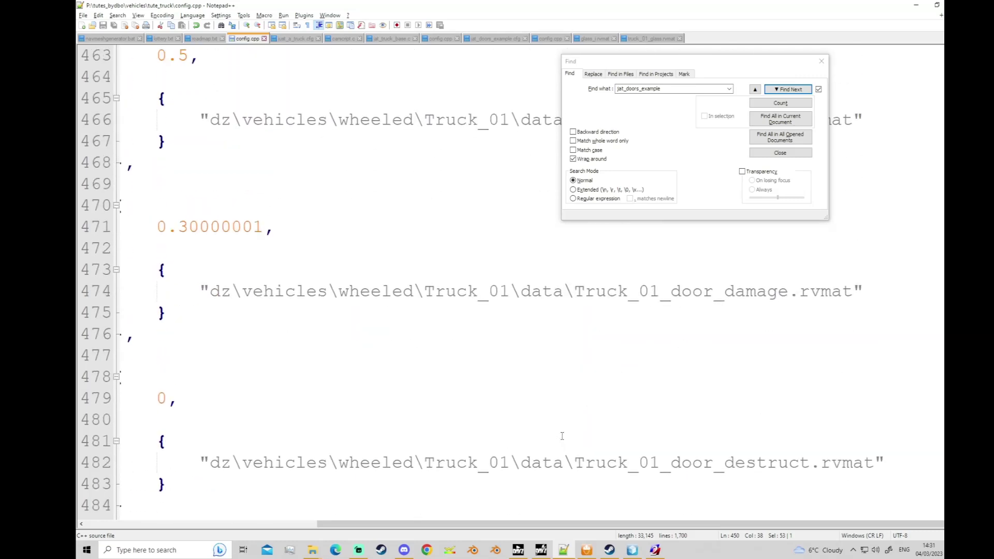
scroll(556, 449, up, 10)
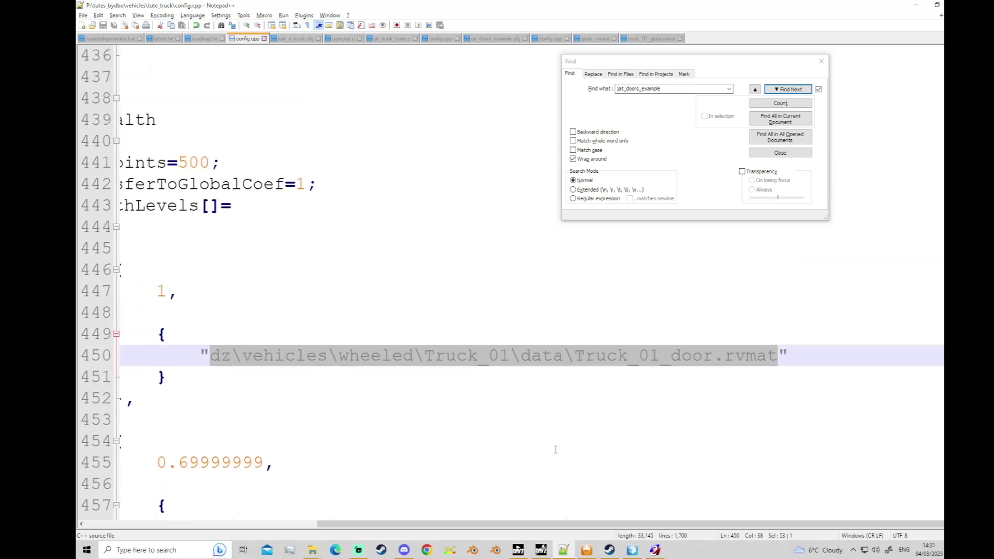
scroll(555, 449, up, 6)
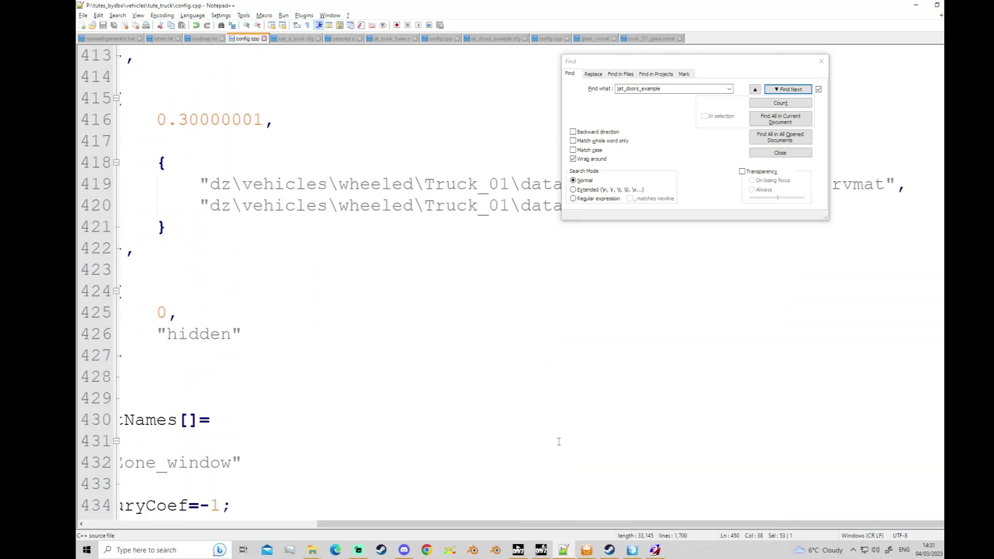
scroll(563, 435, down, 9)
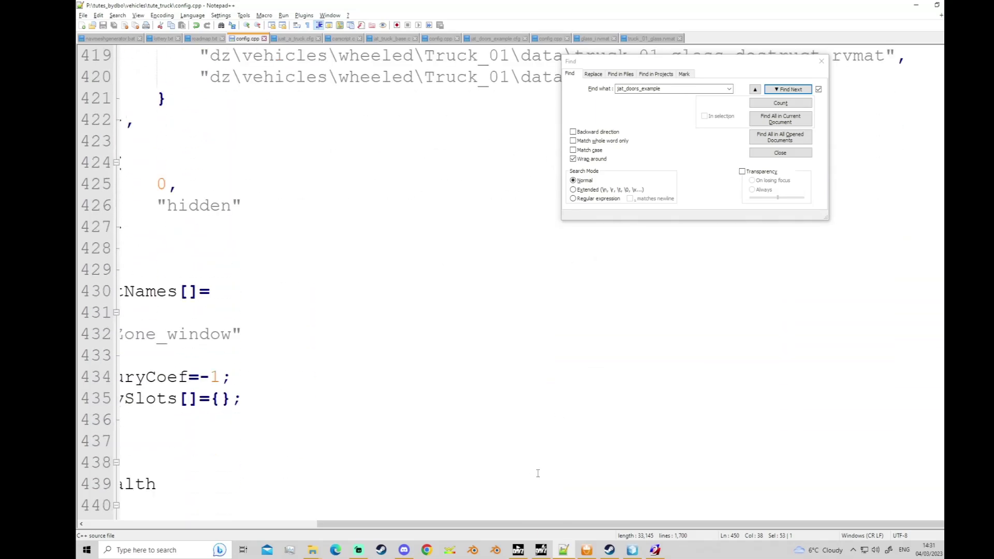
drag(578, 526, 472, 518)
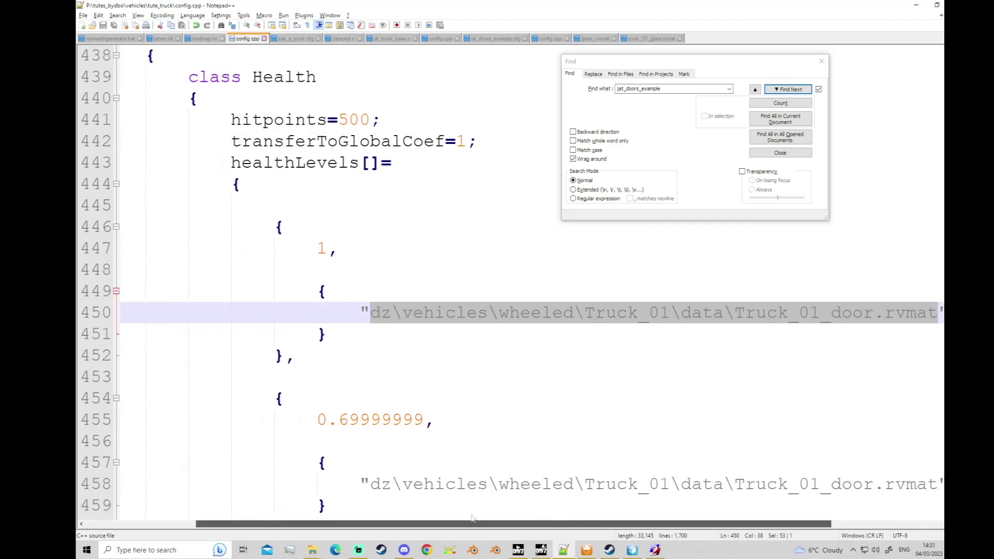
Switch to Object Builder and compare which faces belong to dmgzone_doors and dmgzone_doors_inside in the 3D preview.
click(633, 549)
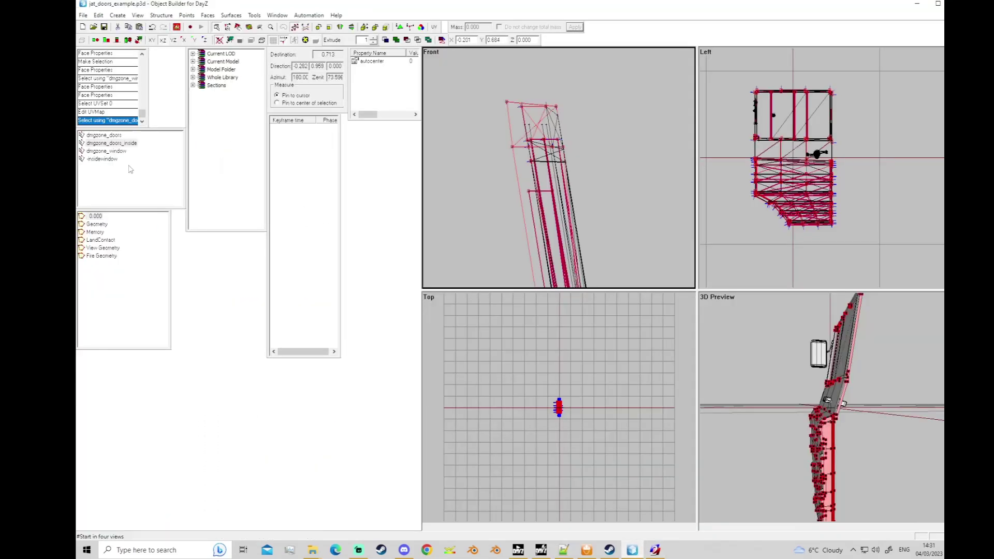
click(108, 135)
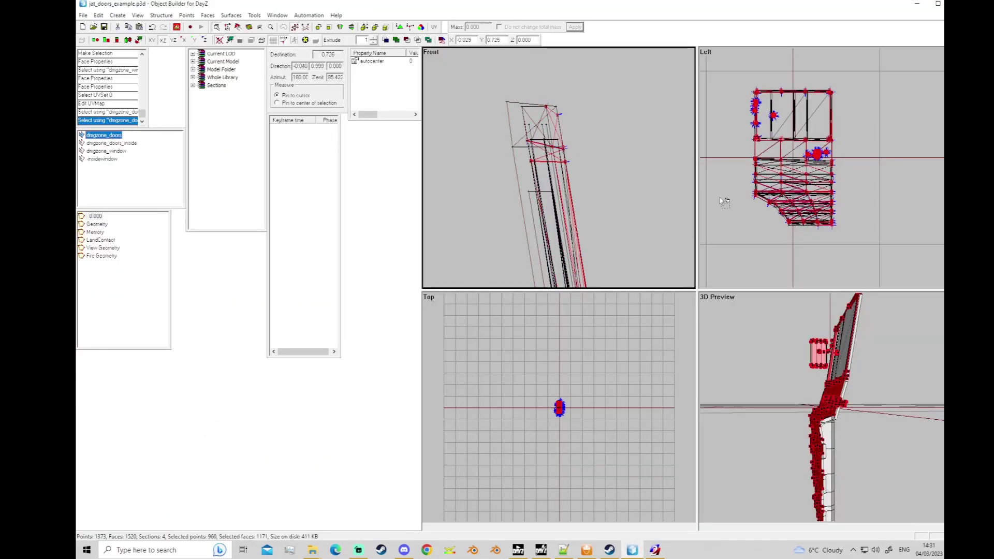
mouse_move(864, 436)
middle_down()
mouse_move(876, 436)
mouse_move(855, 433)
middle_up()
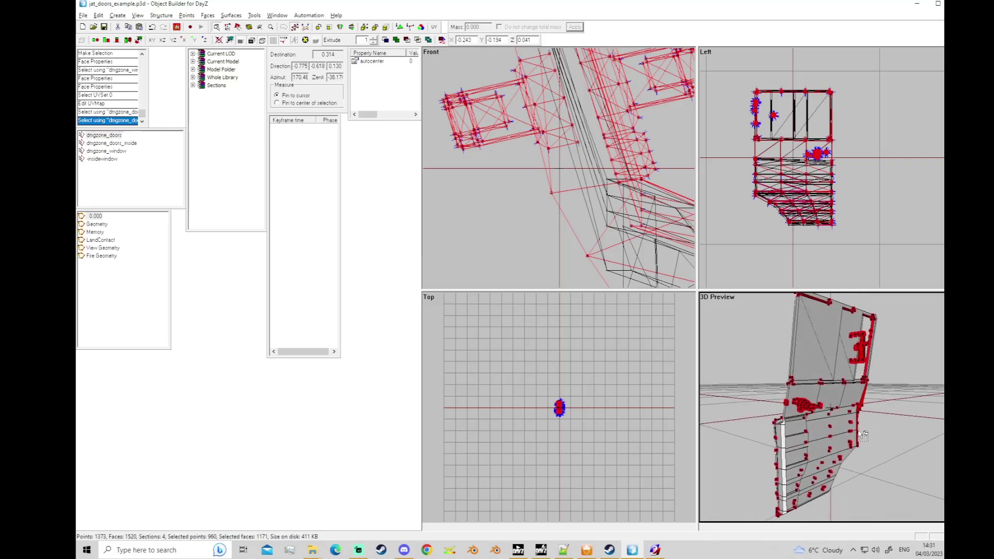
click(112, 143)
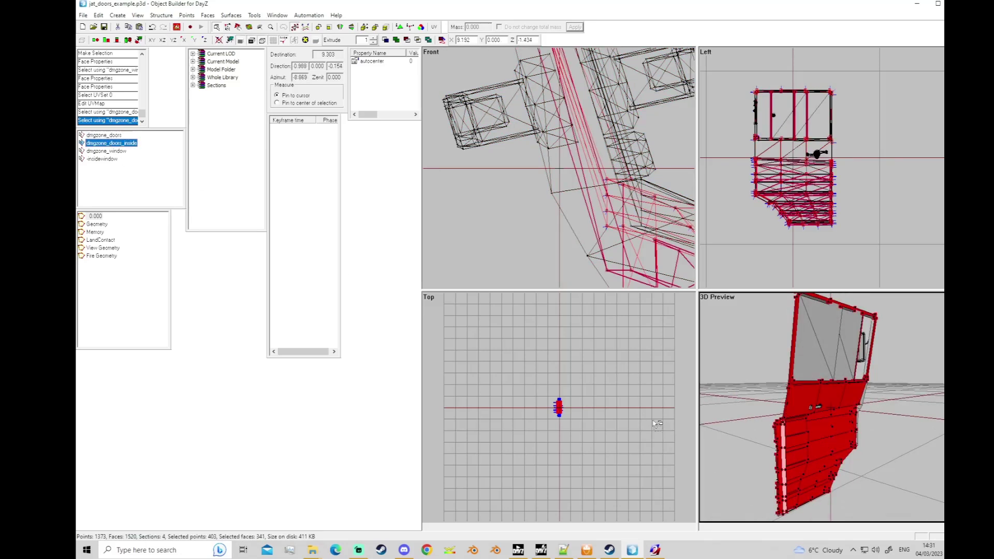
middle_drag(783, 469, 874, 446)
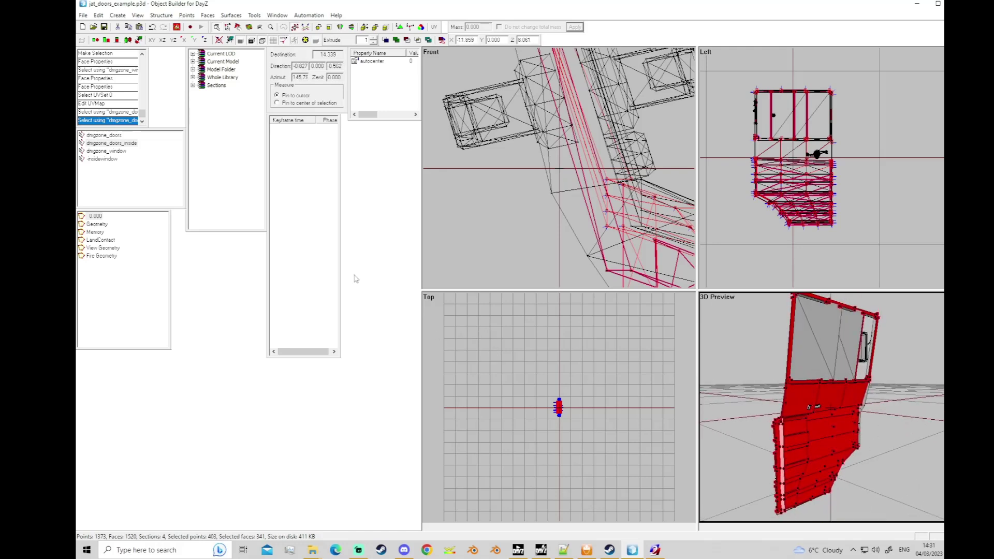
Check the UV layout and the face properties of the dmgzone_doors_inside faces without changing them.
click(436, 28)
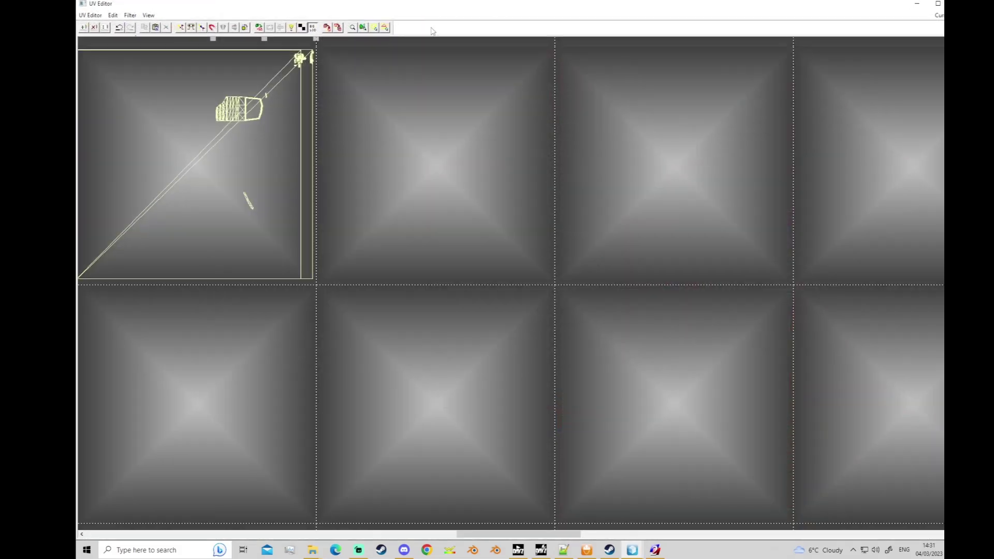
click(130, 15)
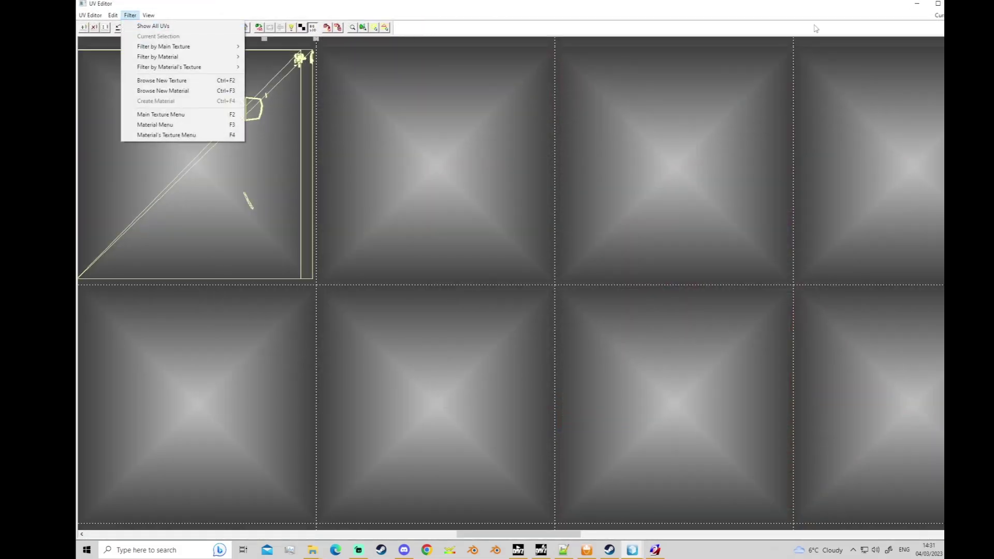
click(957, 4)
click(957, 4)
key(e)
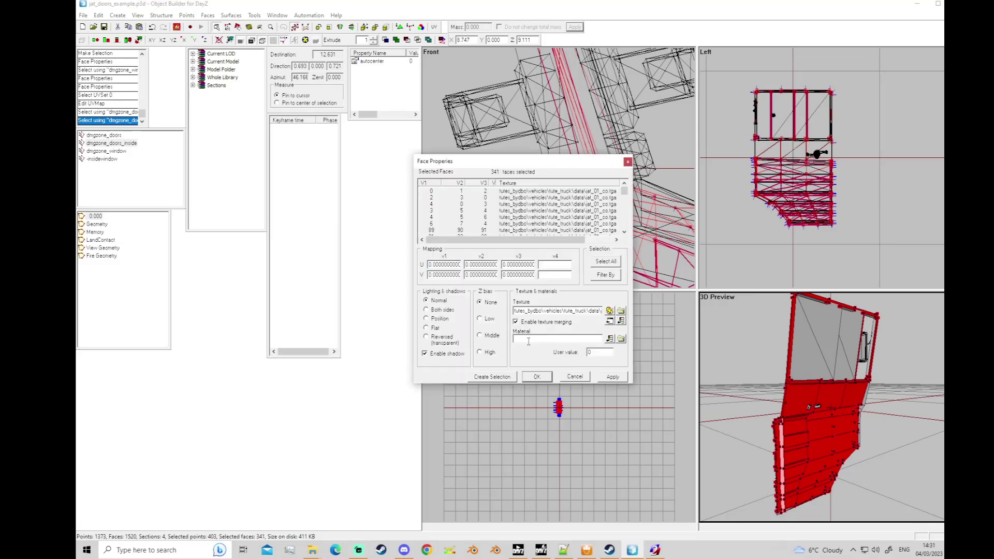
click(575, 377)
Copy the Truck_01_door.rvmat material path from the dmgzone_doors faces and assign it to the dmgzone_doors_inside faces.
click(104, 136)
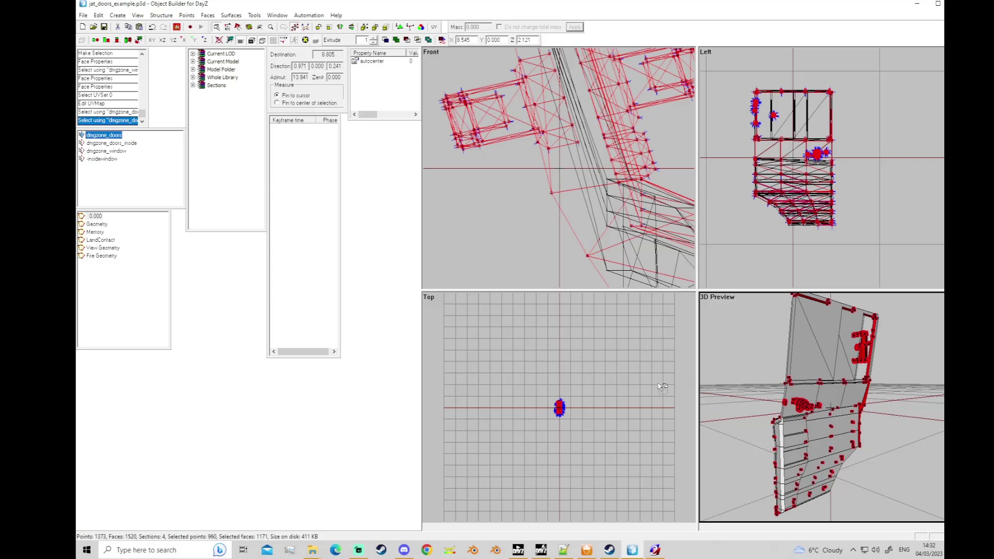
key(e)
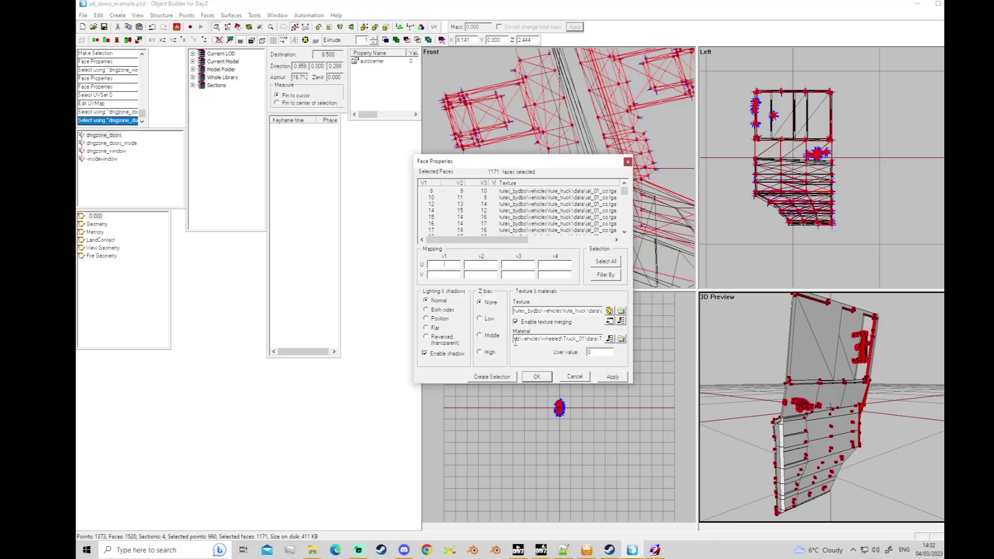
drag(548, 344, 685, 358)
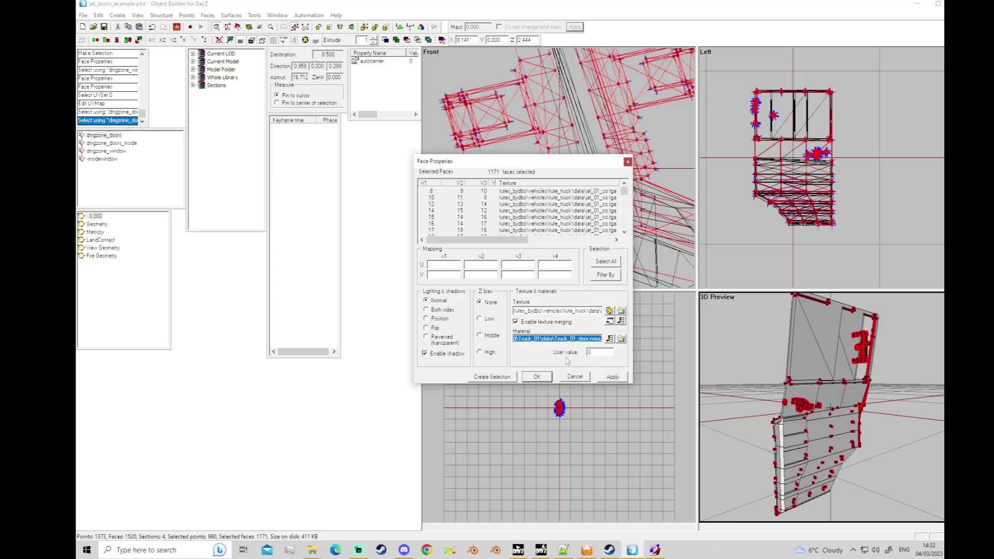
click(548, 376)
click(112, 143)
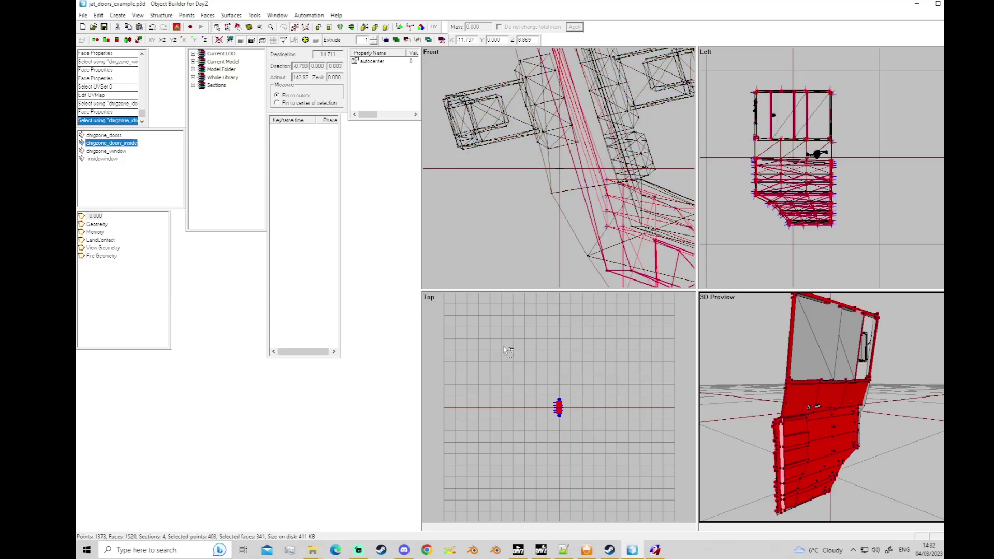
key(e)
click(542, 337)
key(ctrl+v)
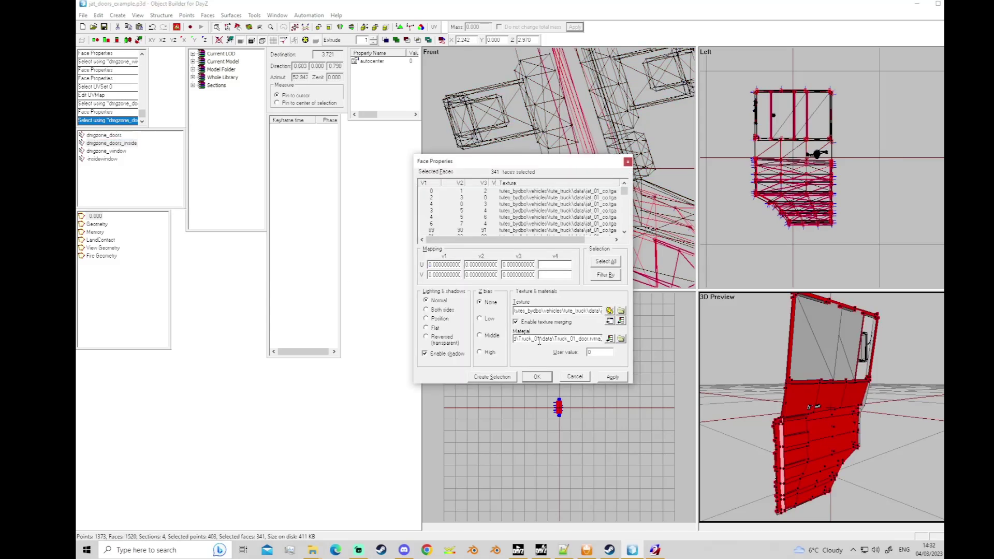
click(617, 379)
click(539, 378)
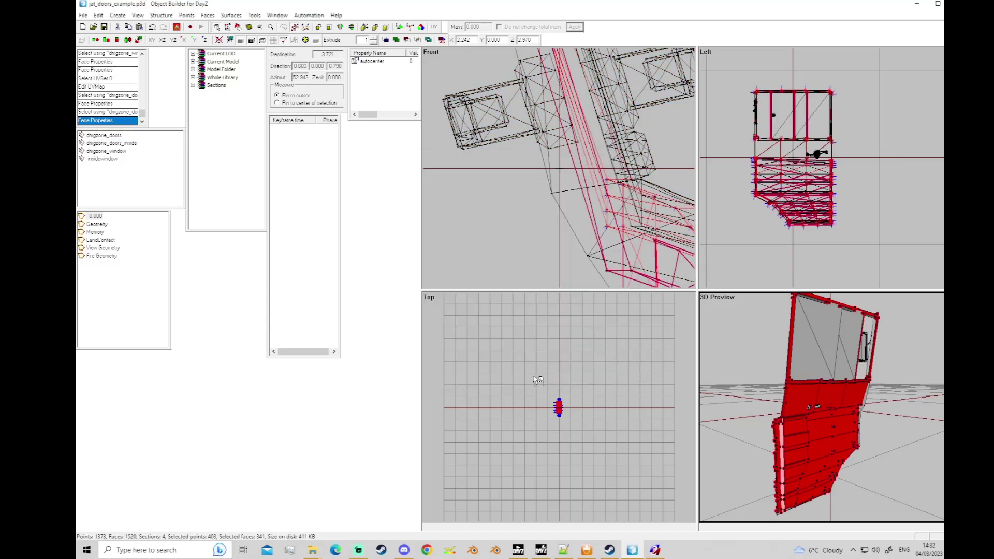
Deselect everything, save the door model, and inspect its outer and inner faces up close in the Buldozer preview.
click(502, 248)
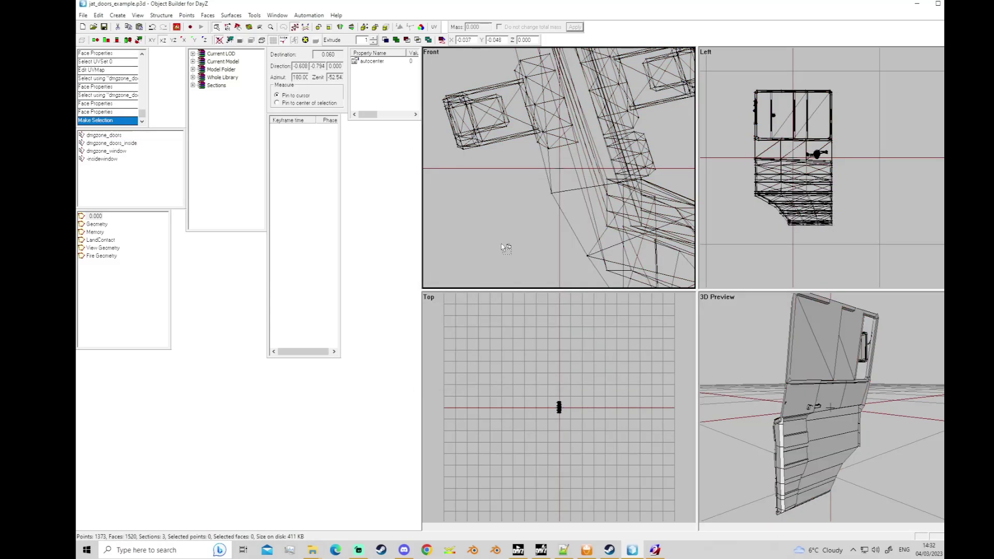
click(104, 29)
click(177, 28)
click(184, 33)
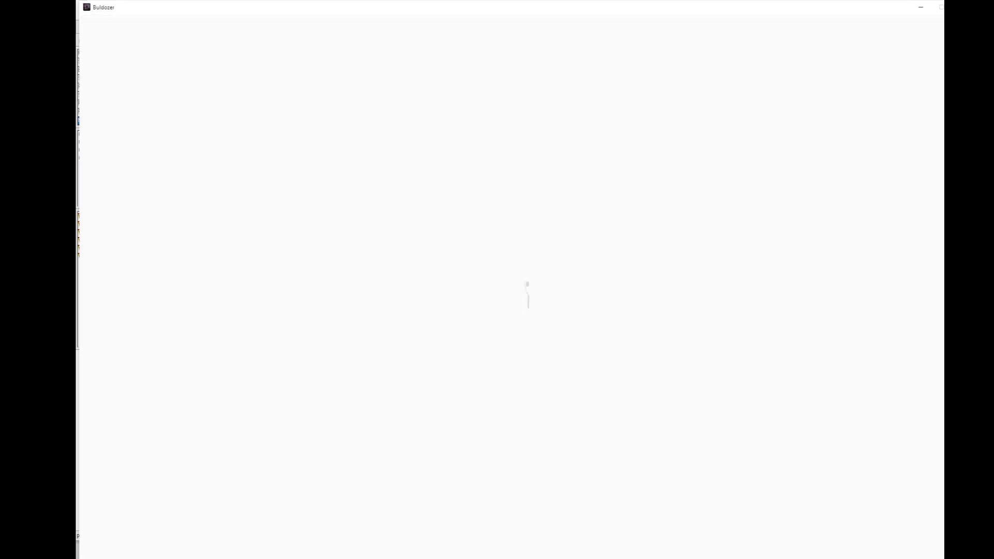
key(w)
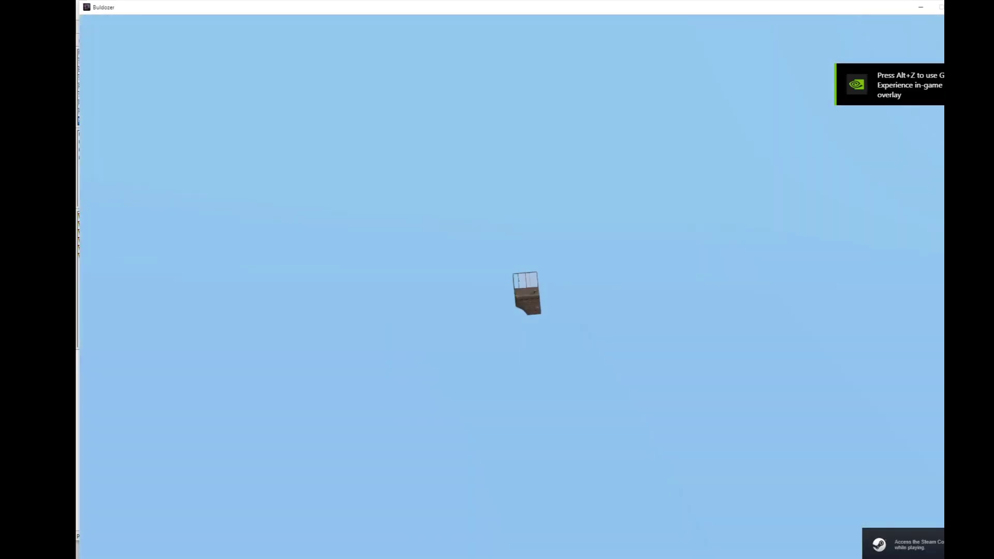
key(w)
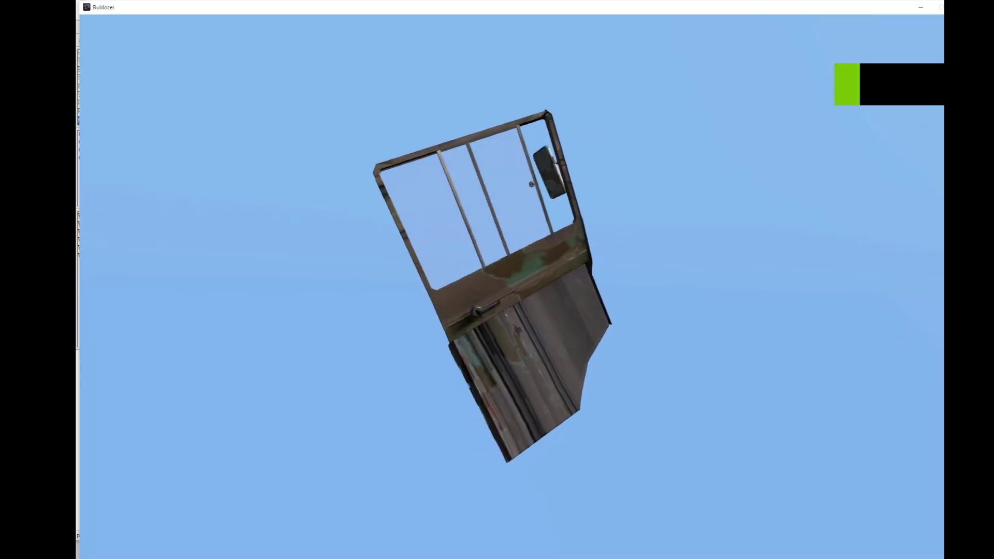
key(w)
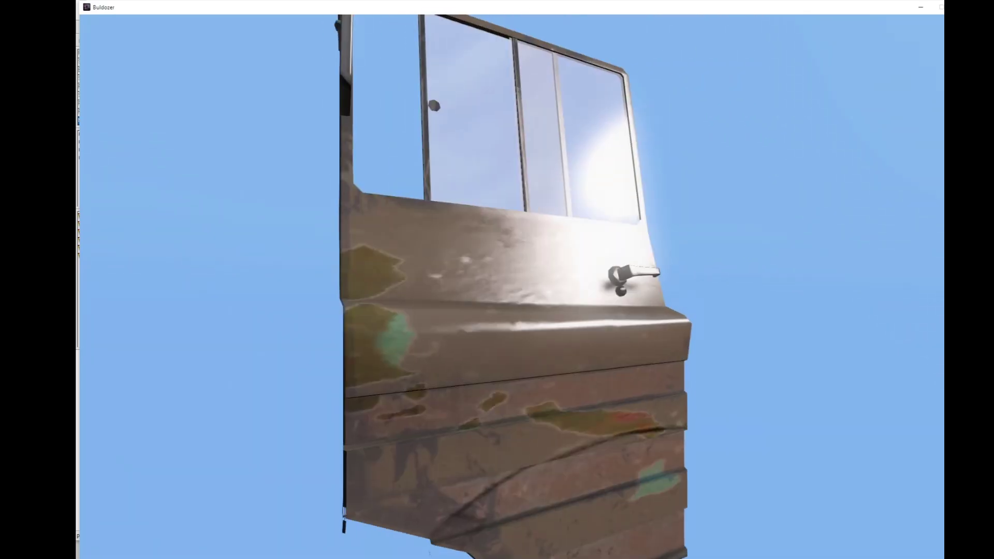
key(s)
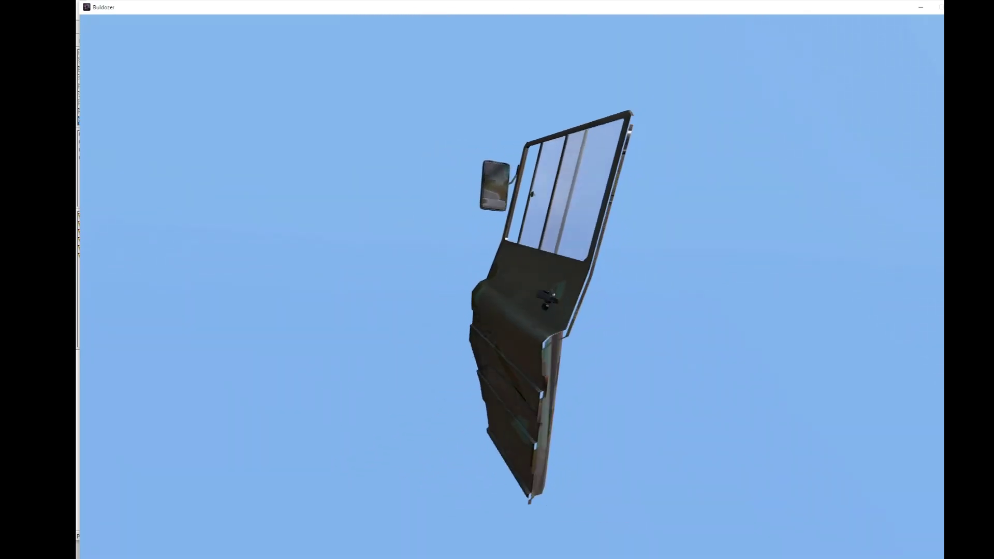
key(alt+Tab)
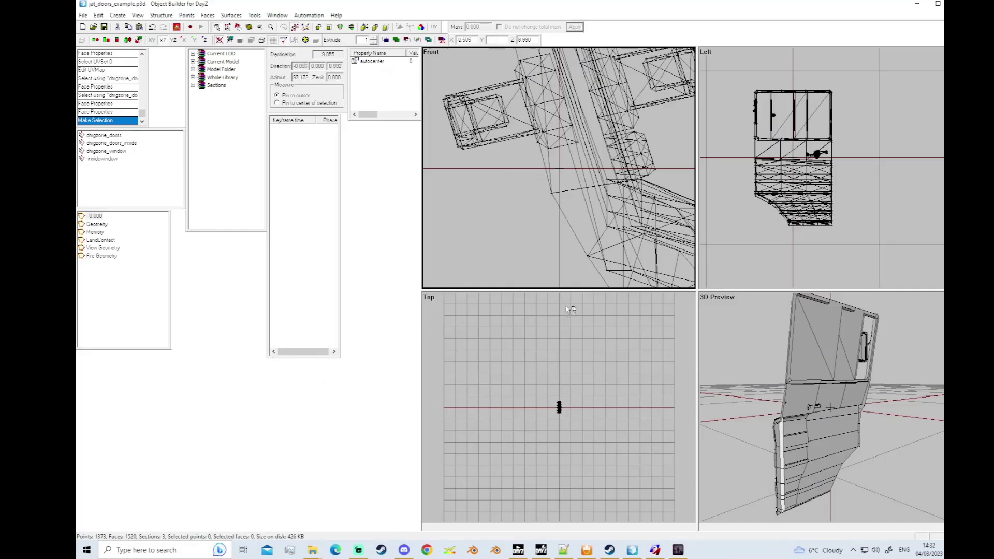
Save jat_doors_example.p3d again and close the Buldozer preview.
click(106, 28)
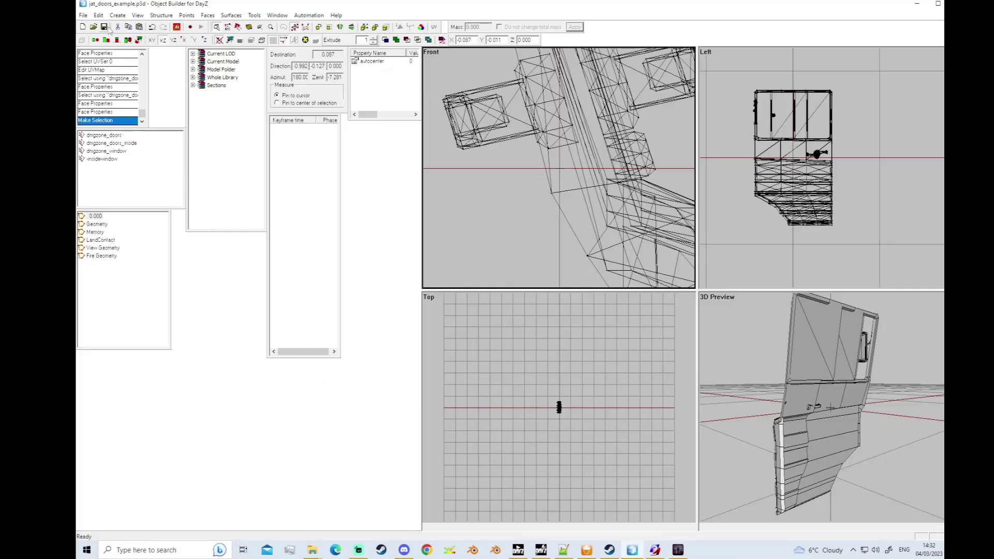
scroll(534, 246, up, 5)
scroll(535, 249, down, 3)
scroll(595, 463, down, 1)
scroll(594, 464, down, 1)
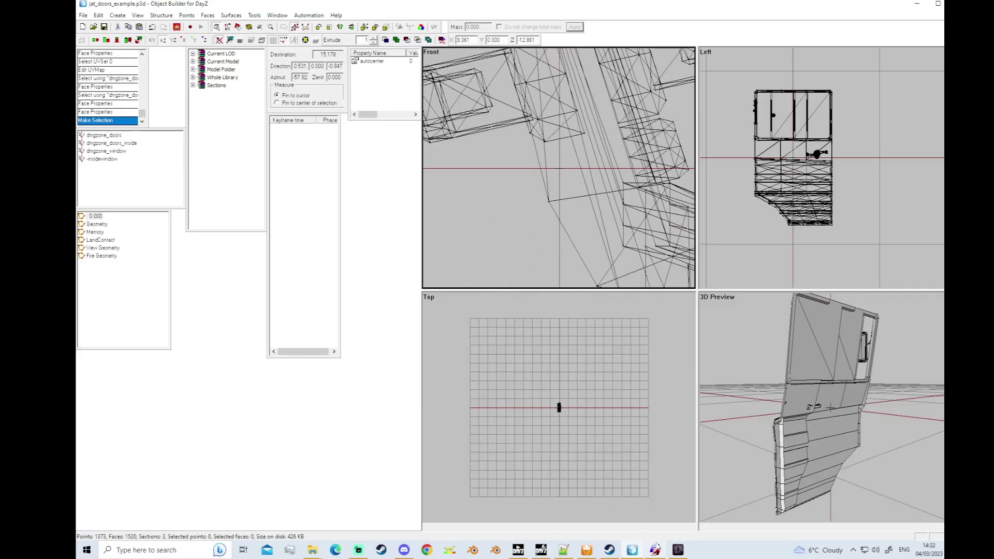
right_click(677, 549)
click(657, 530)
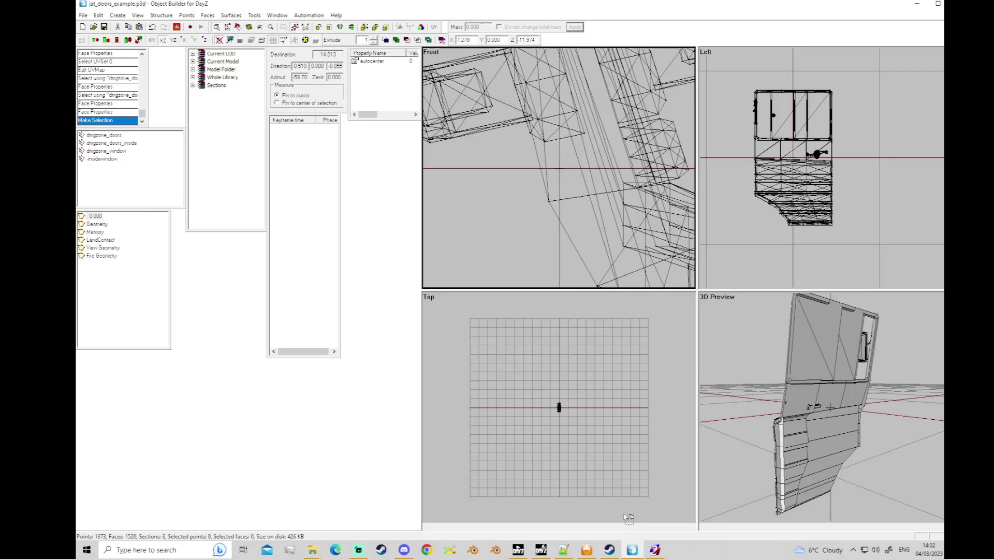
Switch to DayZ Addon Builder and pack the tute_truck folder, overwriting the existing tute_truck.pbo.
click(595, 479)
click(647, 301)
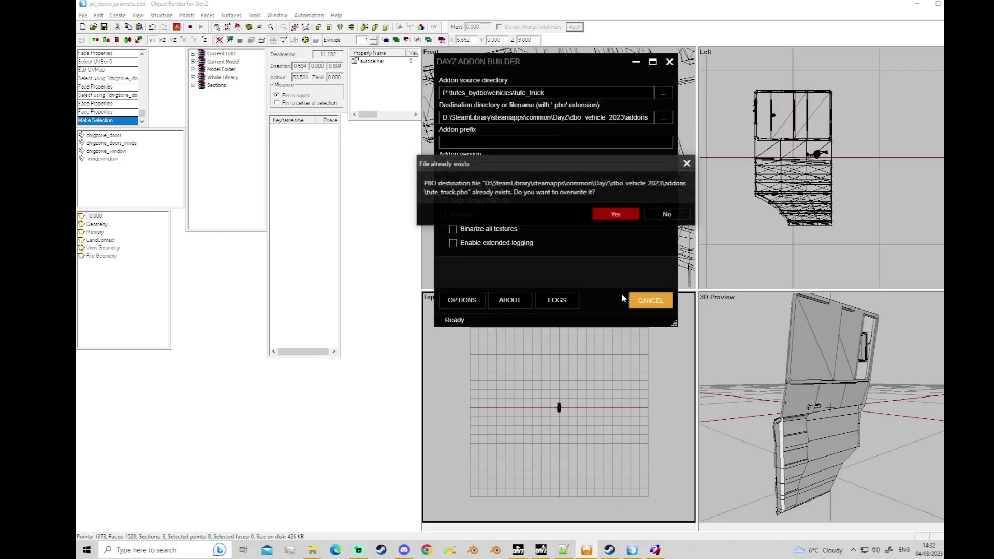
click(615, 213)
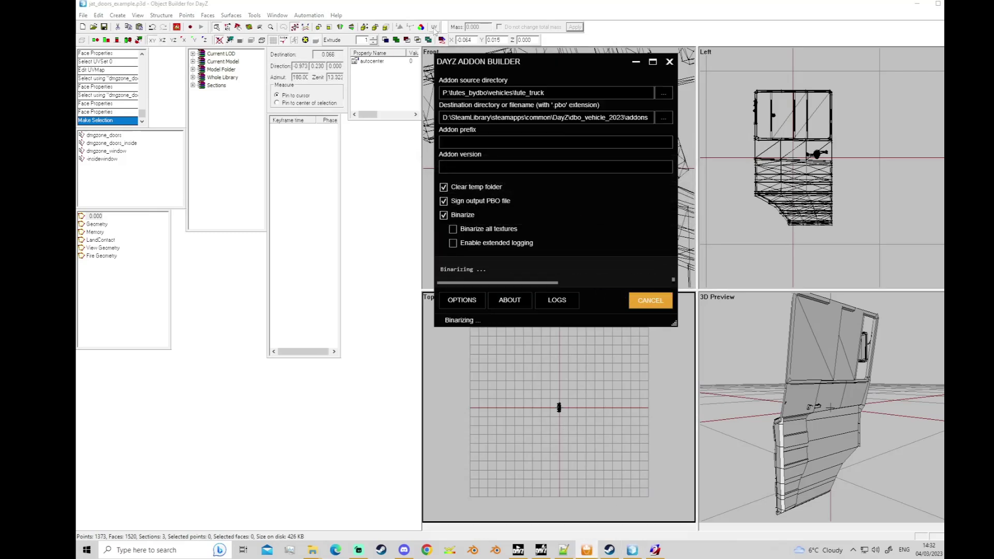
click(371, 253)
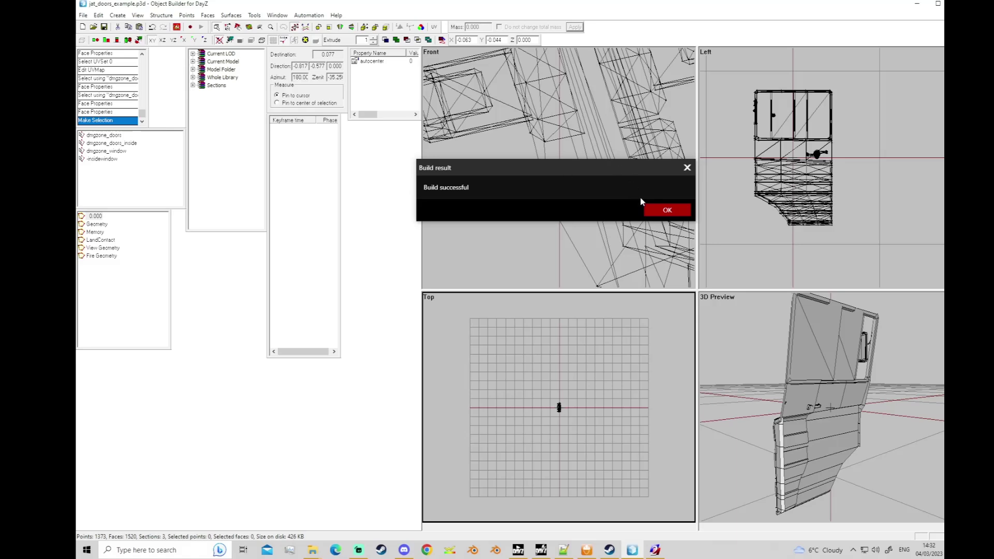
Close the build result and launch DayZ to test the repacked truck mod.
click(653, 209)
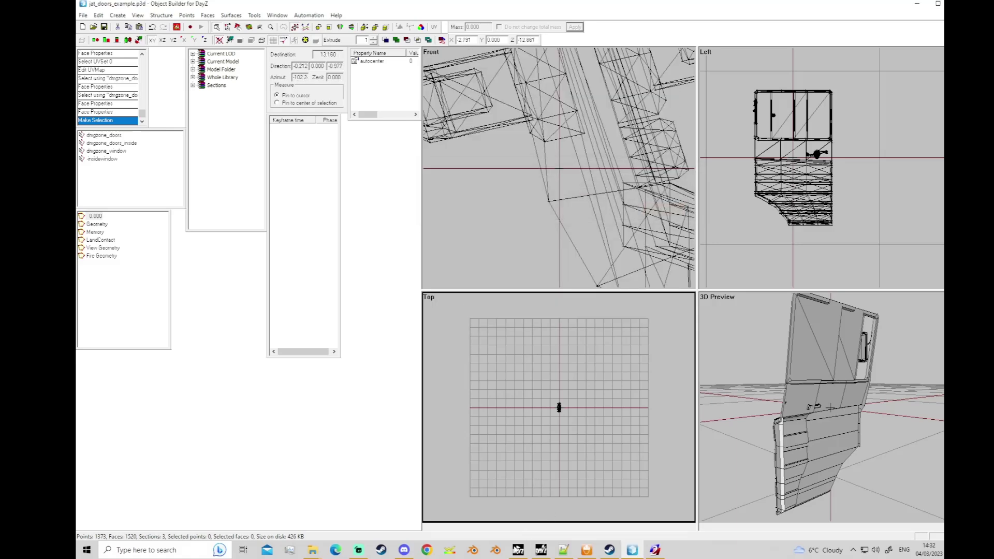
click(518, 549)
click(250, 369)
Highlight the dmgzone_doors and dmgzone_doors_inside selections in turn to compare their faces, clear the selection and view the door from its other side.
click(123, 136)
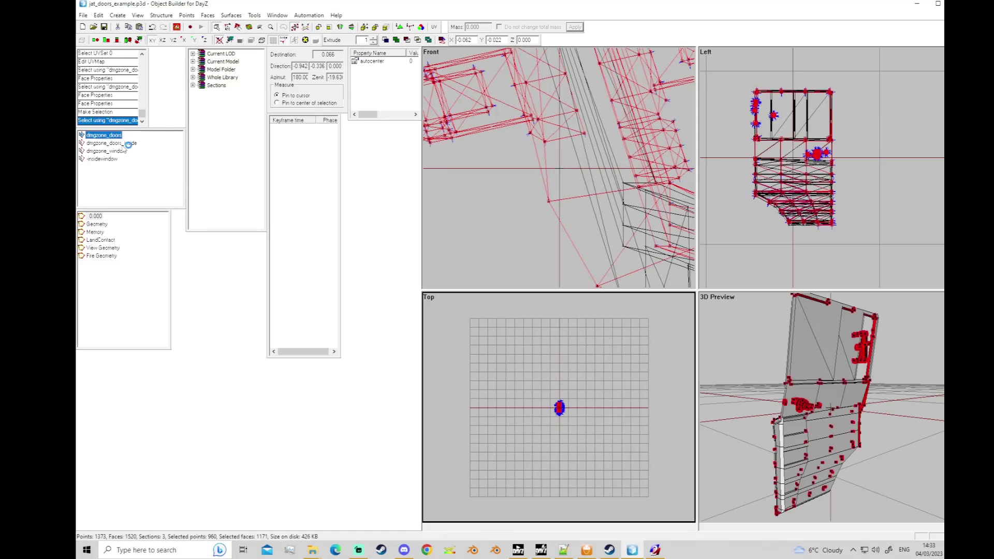
click(127, 143)
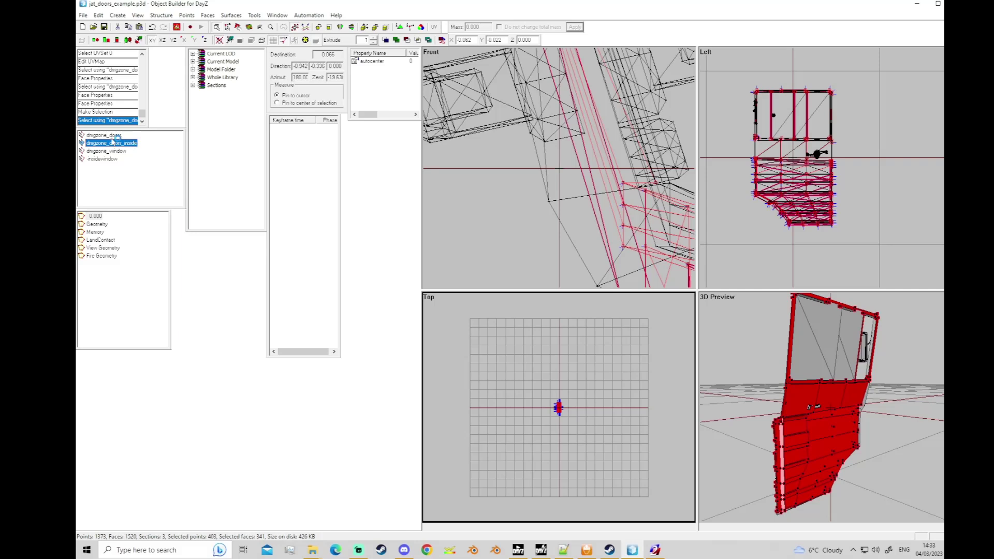
click(113, 136)
click(740, 359)
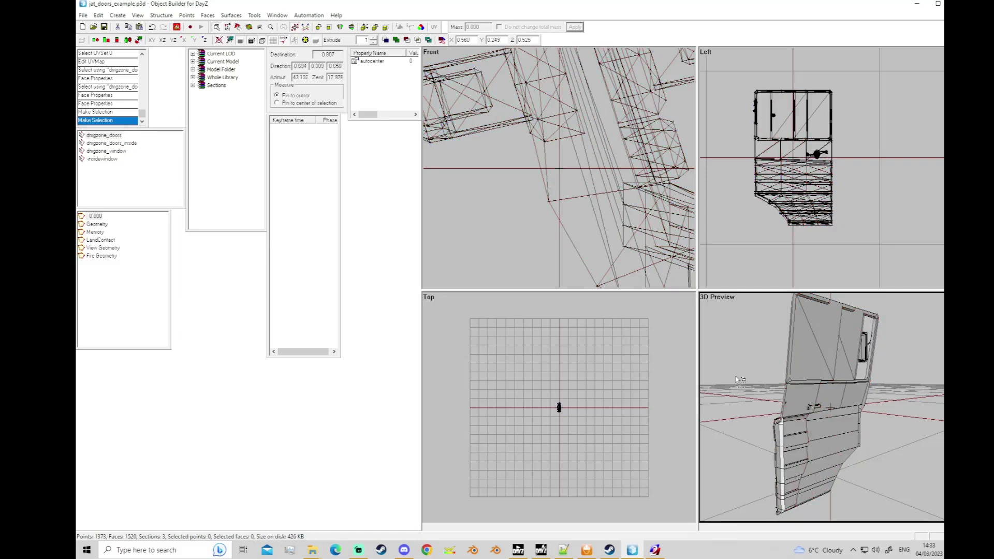
right_drag(723, 386, 751, 466)
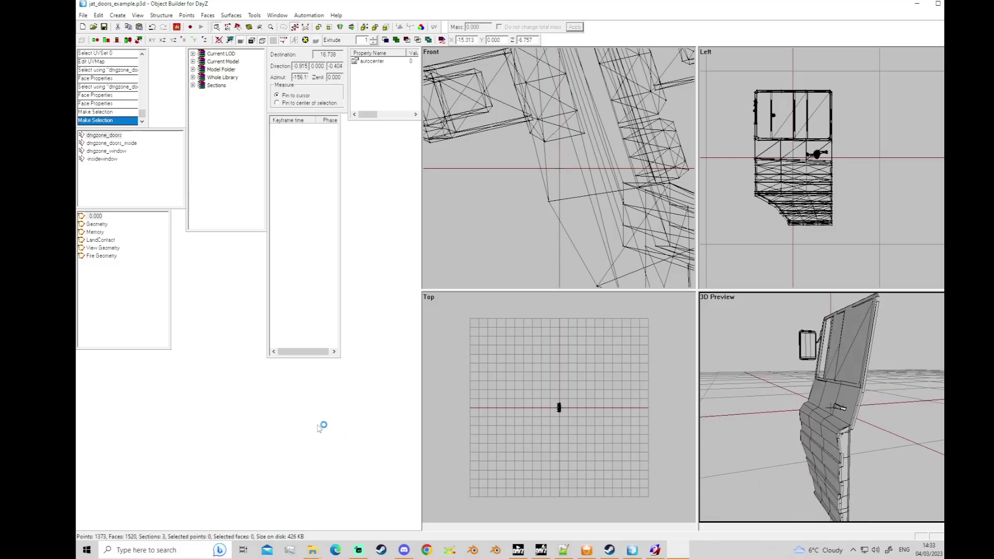
Switch to Notepad++ and review the healthLevels rvmat paths of the Doors damage zone in config.cpp.
click(565, 551)
scroll(219, 169, up, 2)
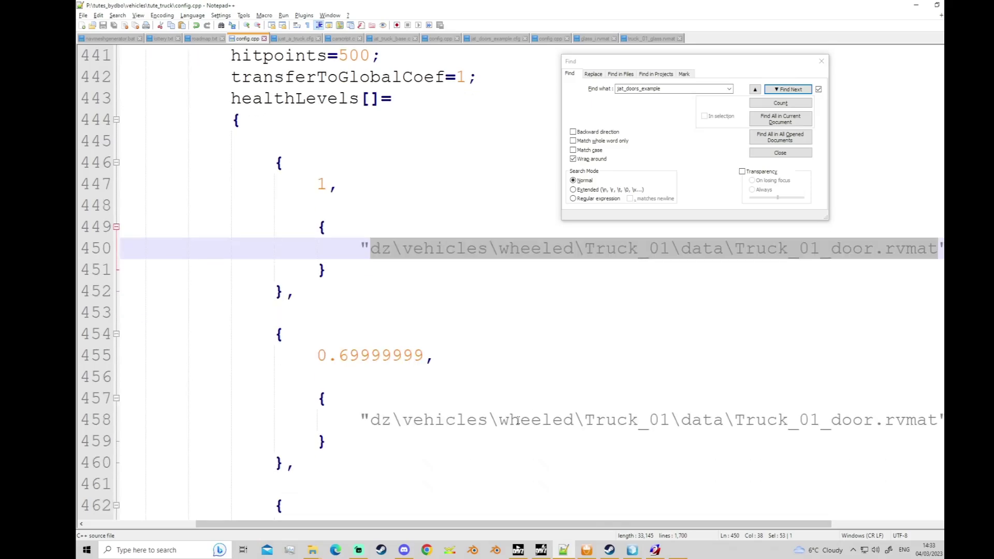
scroll(220, 170, down, 9)
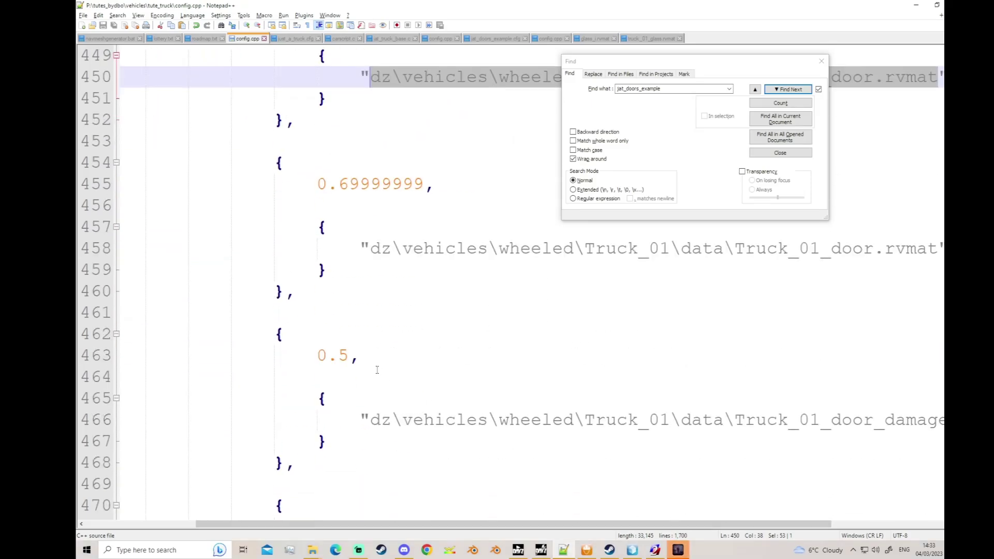
scroll(372, 367, down, 3)
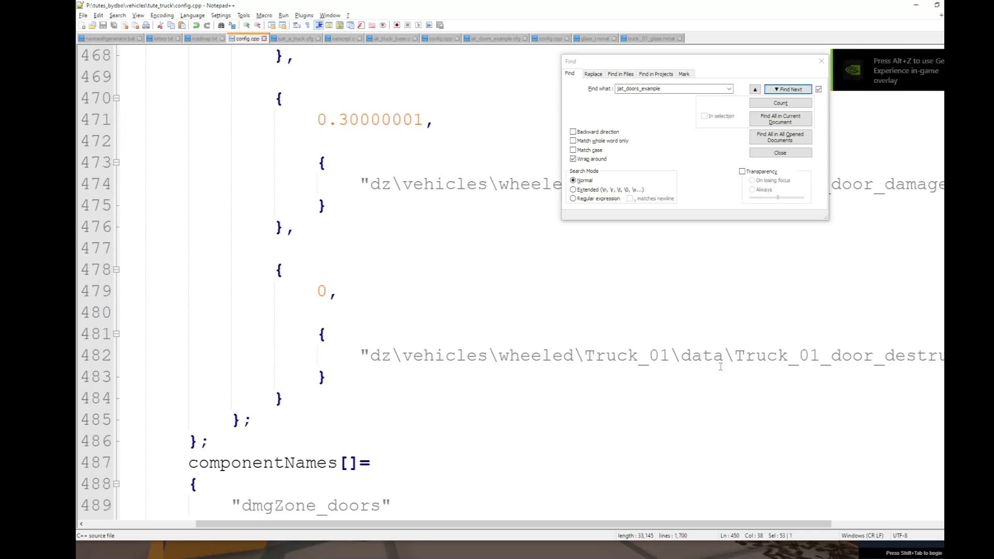
click(541, 312)
scroll(541, 347, up, 8)
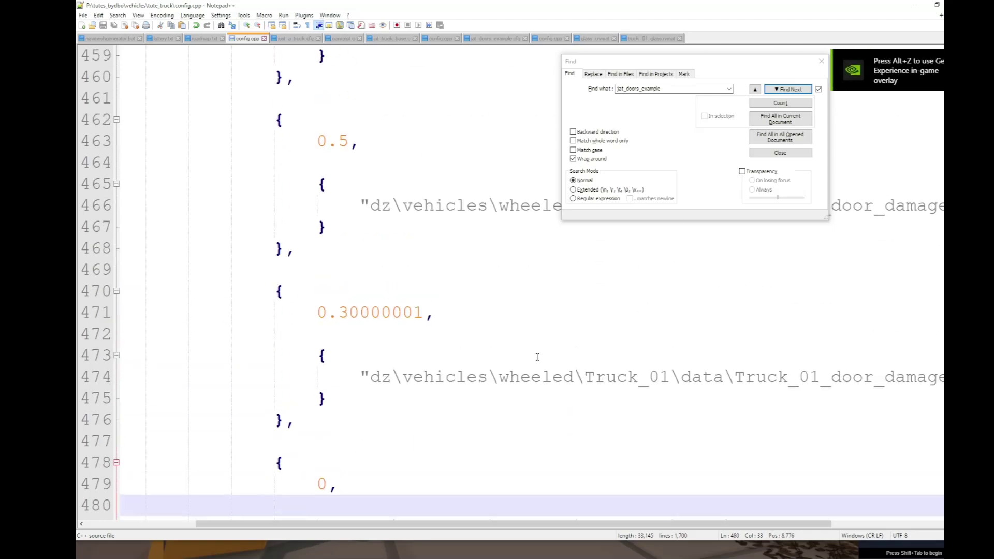
scroll(537, 356, up, 4)
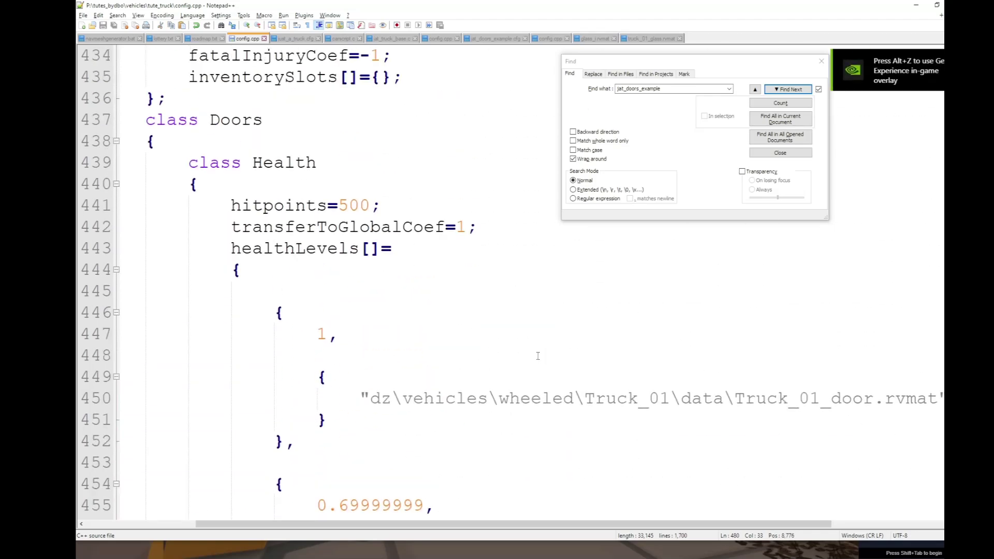
click(545, 334)
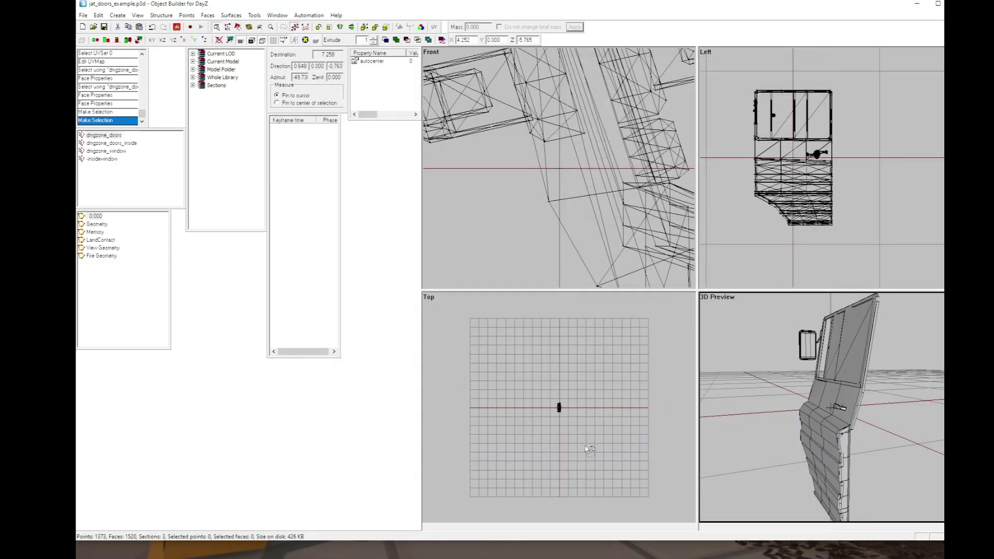
Switch to the running DayZ game and walk the character to the open ground near the Auto Service building.
key(alt+Tab)
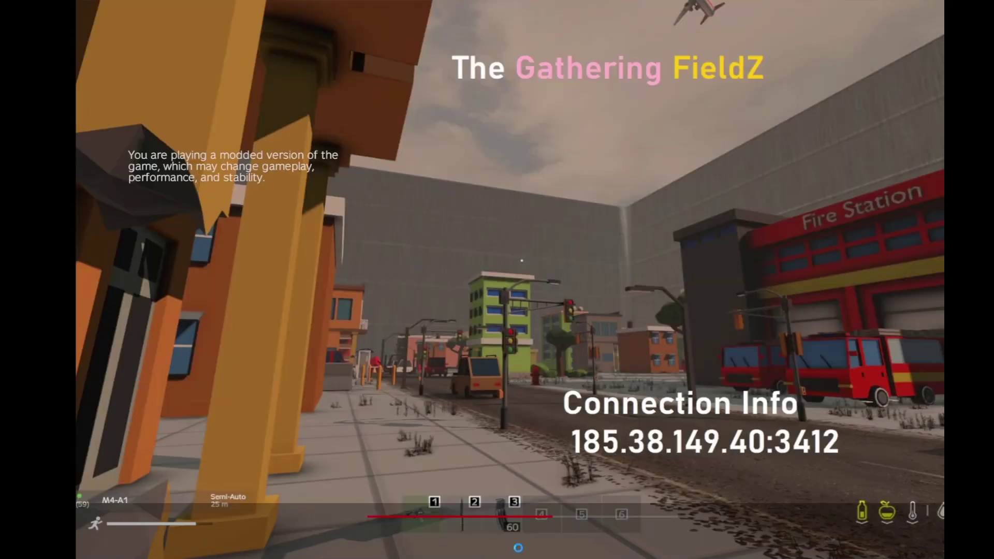
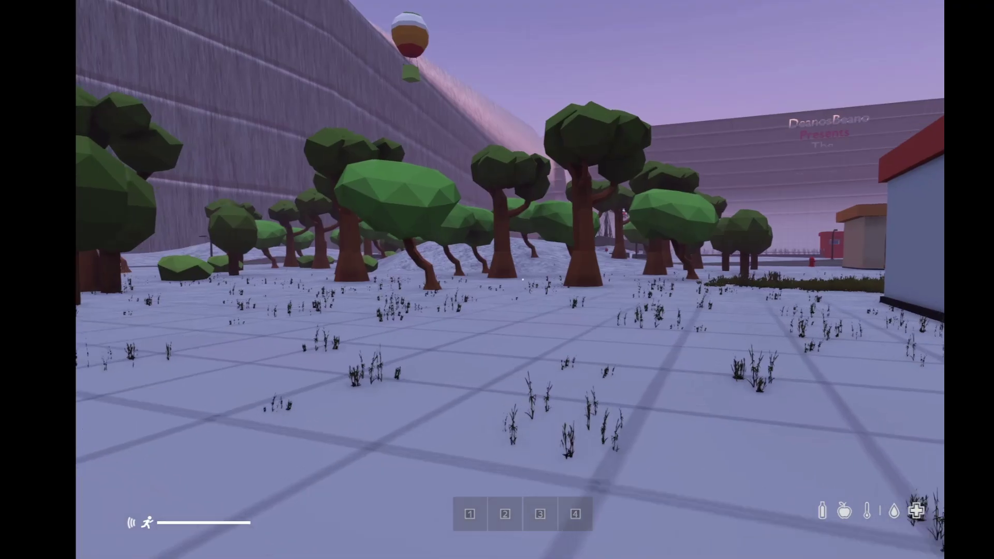
key(v)
key(w)
key(v)
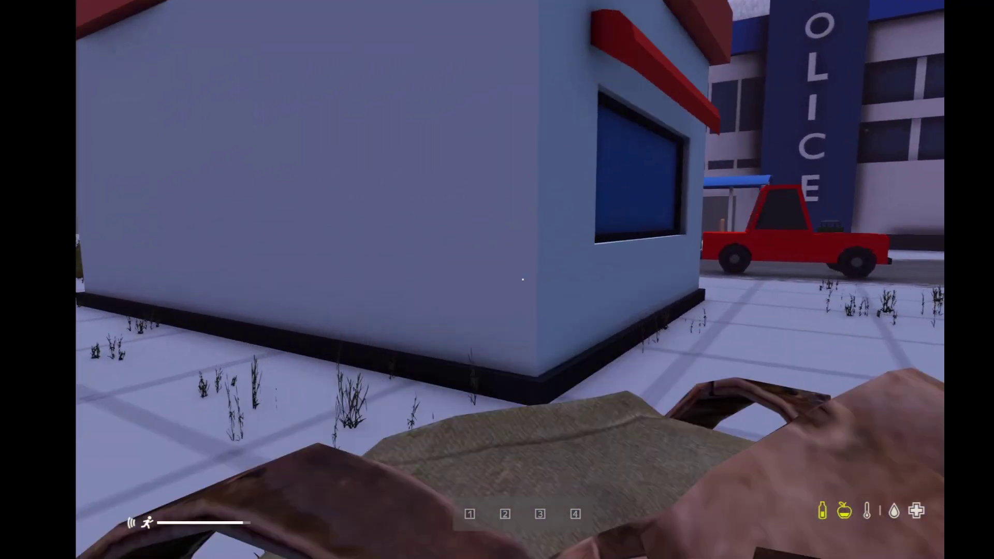
key(w)
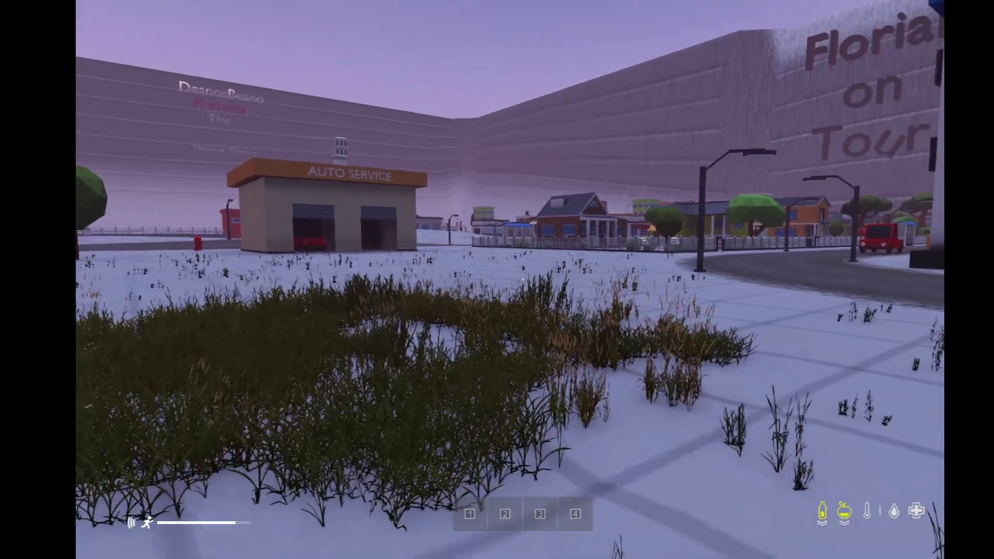
key(w)
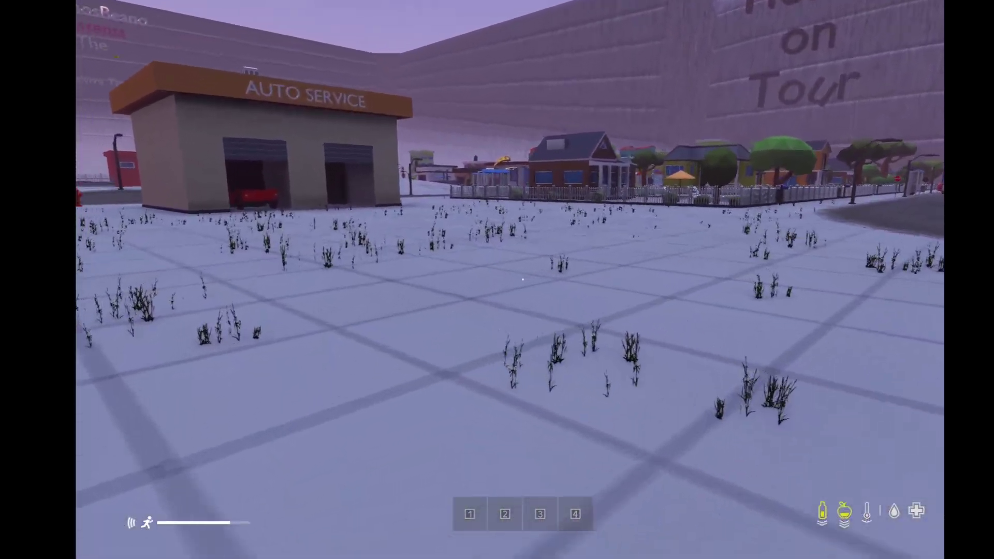
Search the ZomBerry Admin Tools spawn list for "door" and spawn jat_doors_example.
key(m)
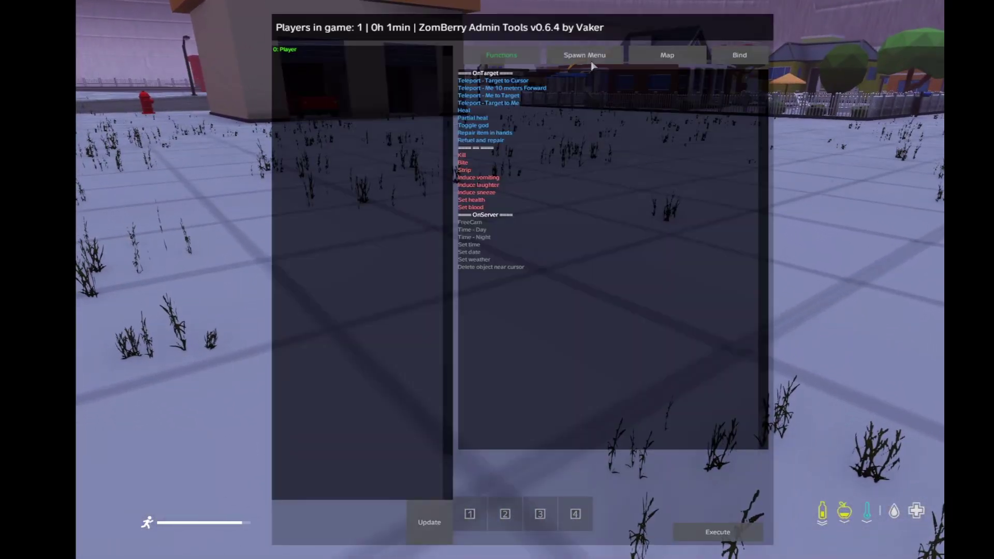
click(591, 58)
click(607, 527)
text(door)
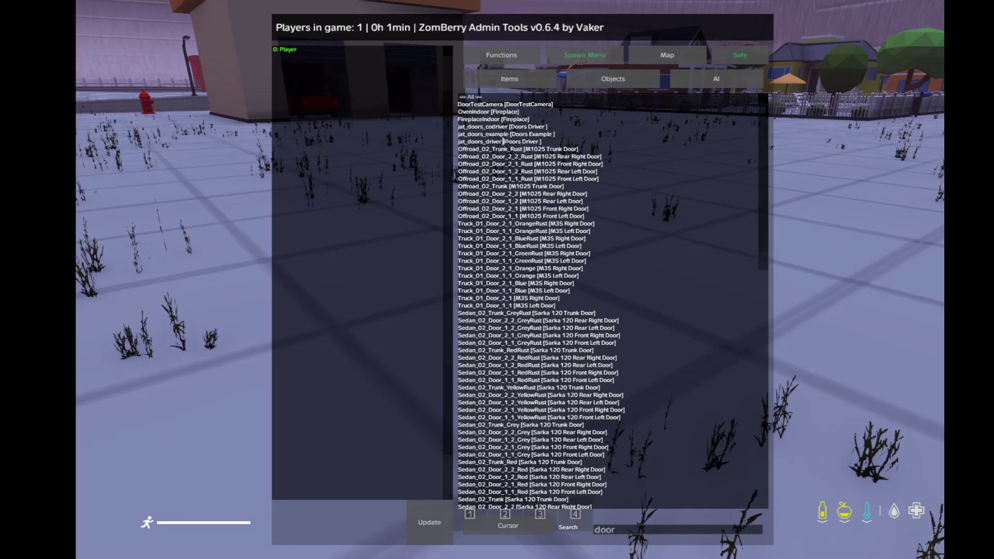
click(500, 135)
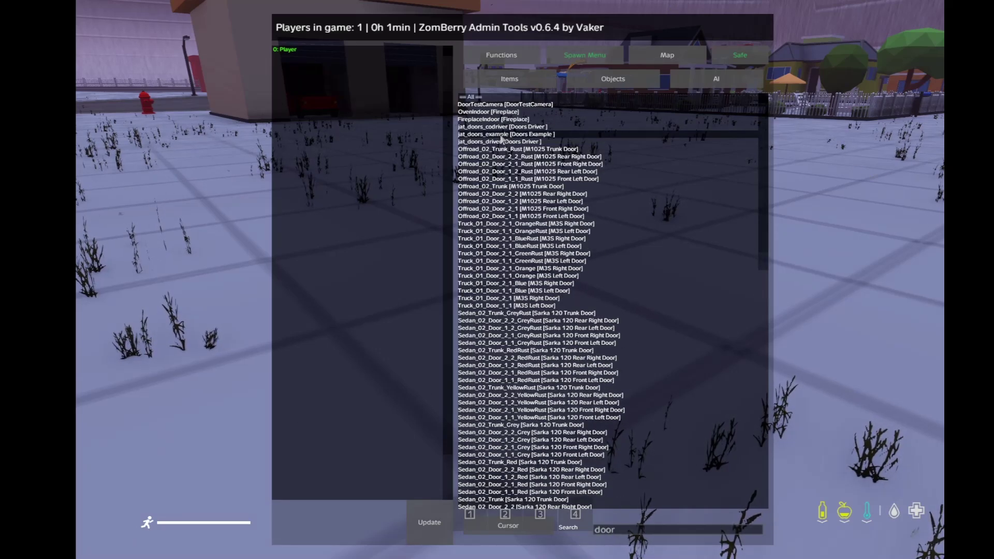
Search the spawn list for "ak74" and spawn the AK74 rifle and the Mag_AK74_45Rnd magazine.
click(630, 528)
key(BackSpace)
key(BackSpace)
key(BackSpace)
key(BackSpace)
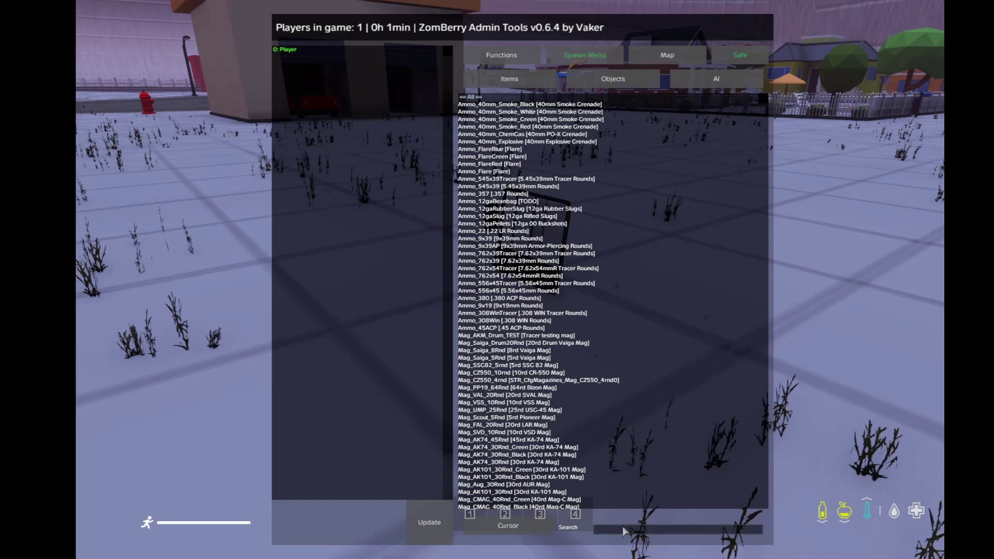
text(ak74)
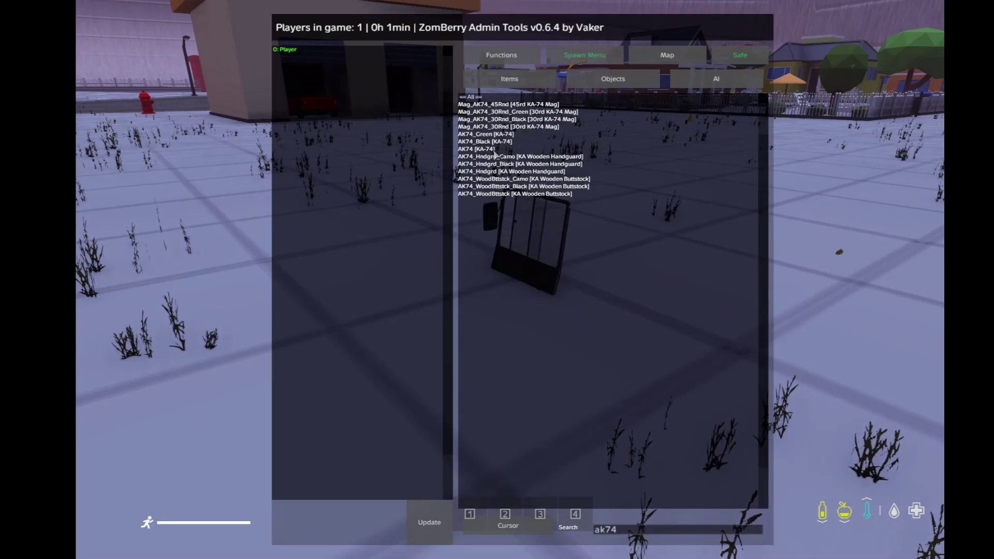
click(494, 150)
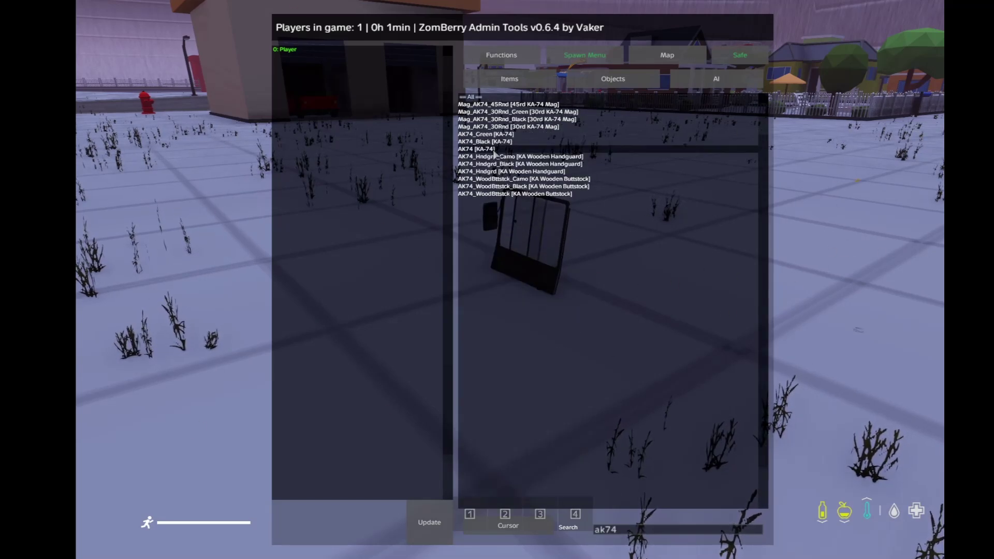
double_click(483, 106)
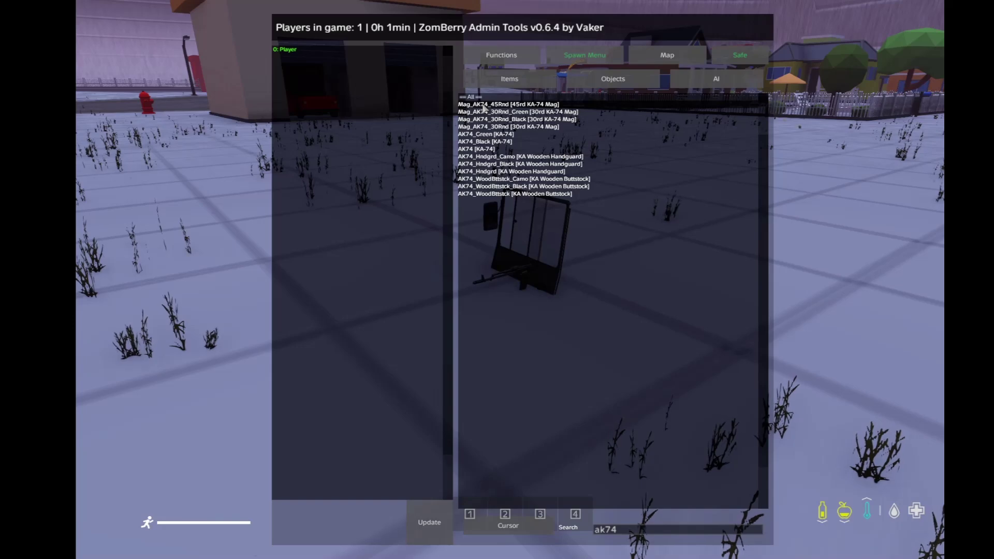
Leave the admin tools, walk to the spawned items and pick up the KA-74 rifle and its 45-round magazine.
key(Escape)
key(w)
key(w)
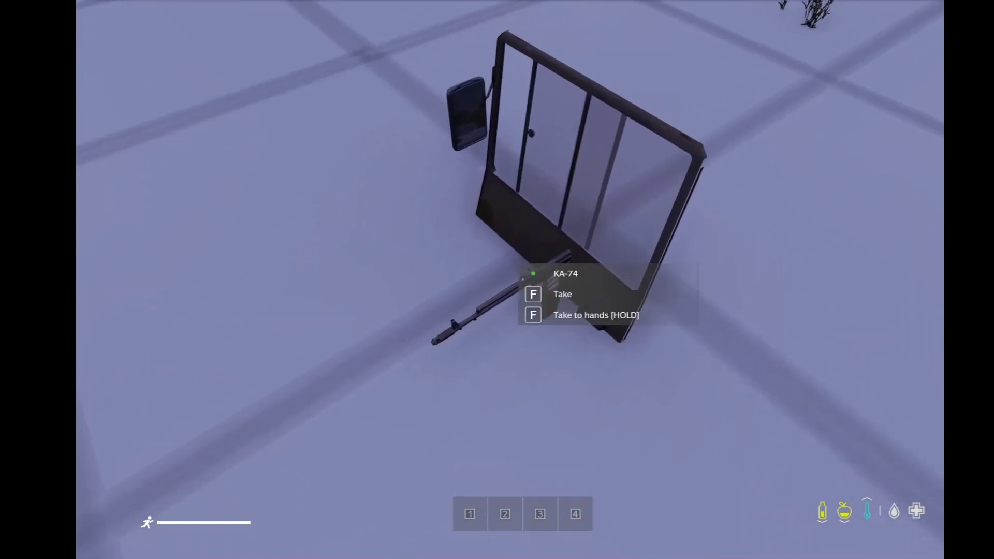
key(f)
key(f)
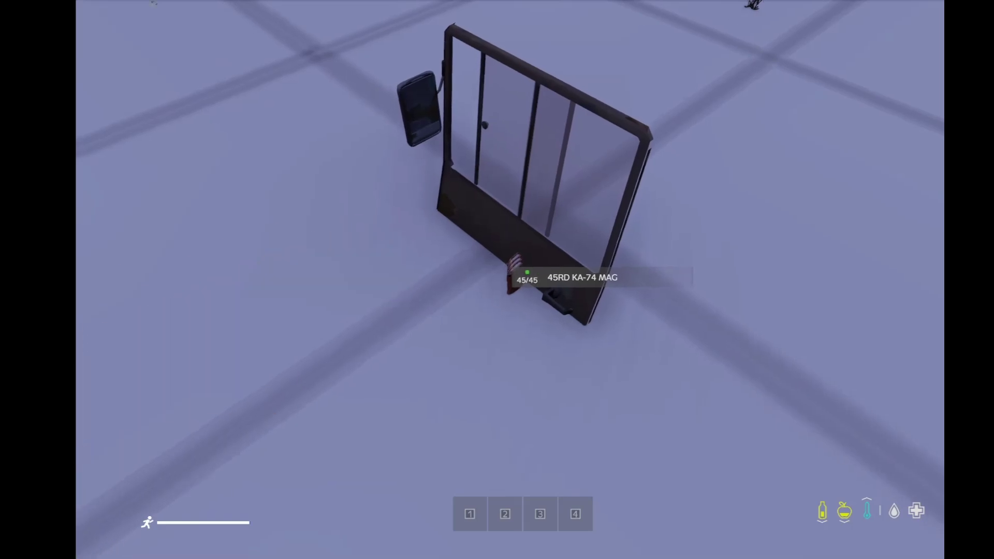
key(f)
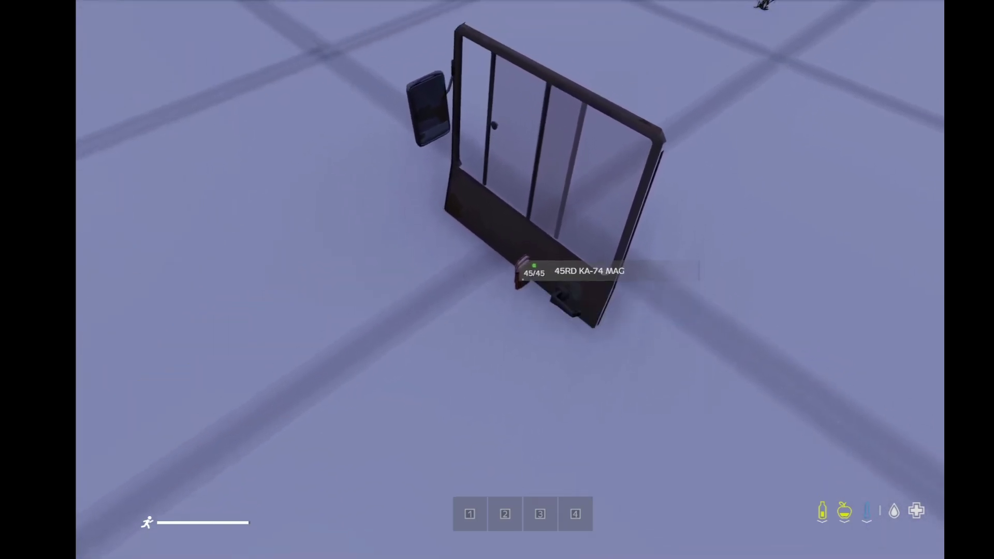
key(f)
key(f)
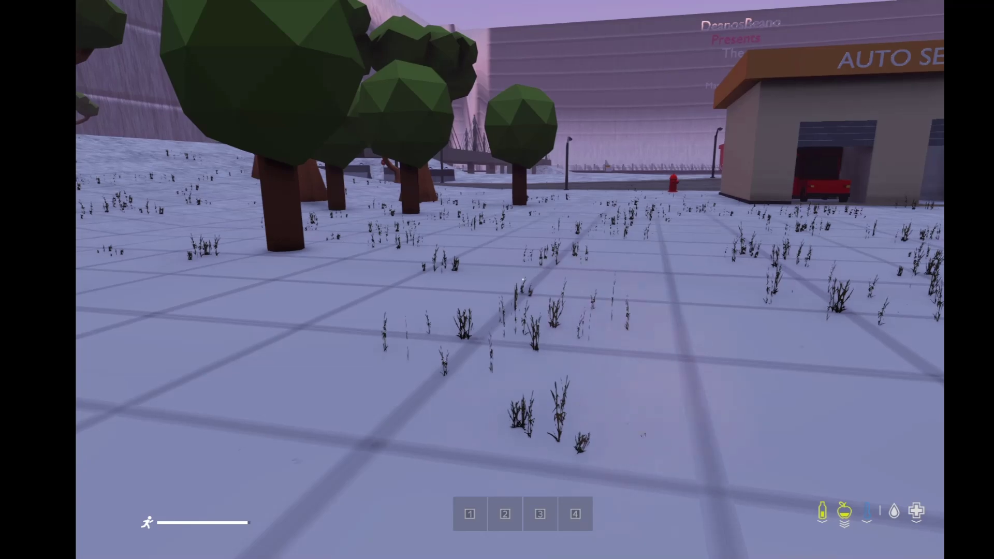
Spawn a just_a_truck vehicle from the admin tools' transport objects and close the admin tools.
key(m)
click(582, 56)
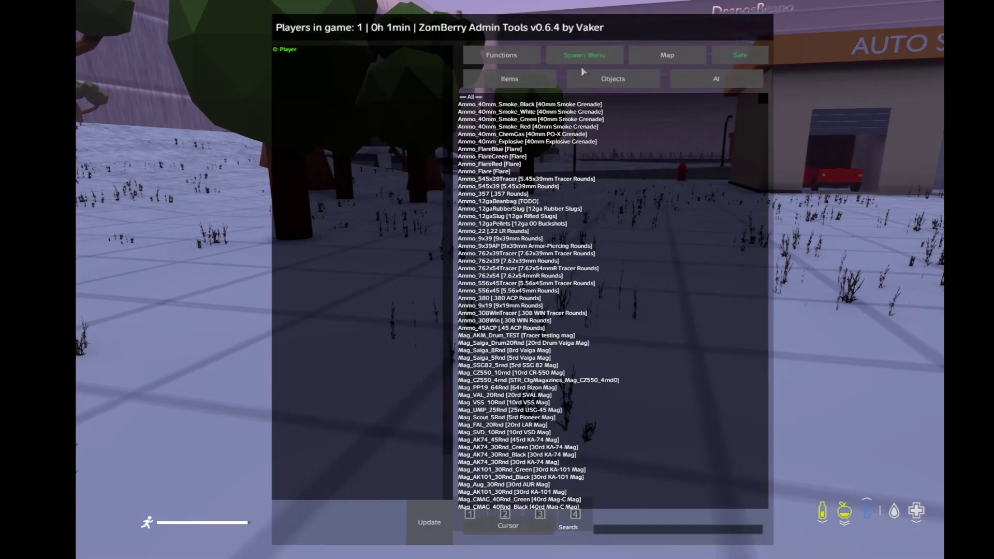
click(606, 79)
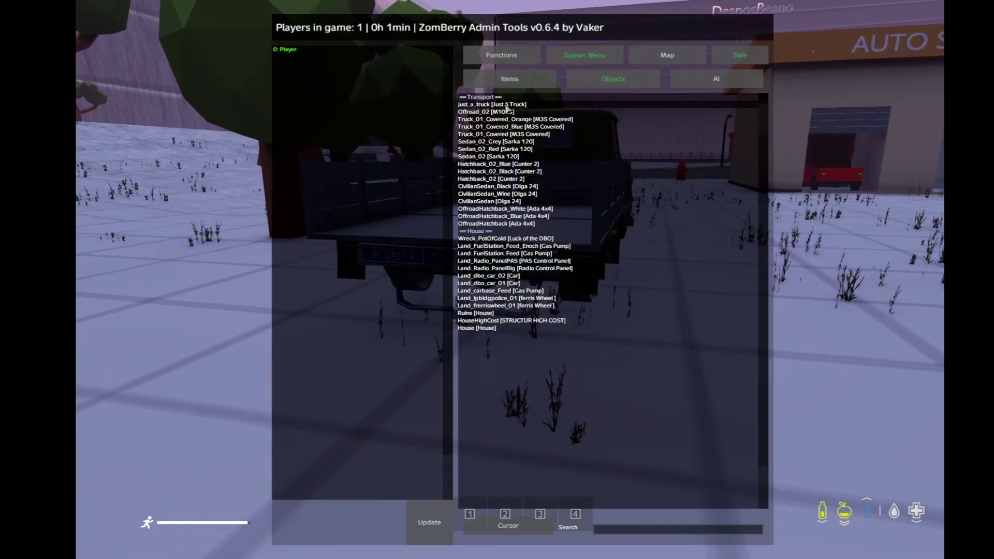
key(Escape)
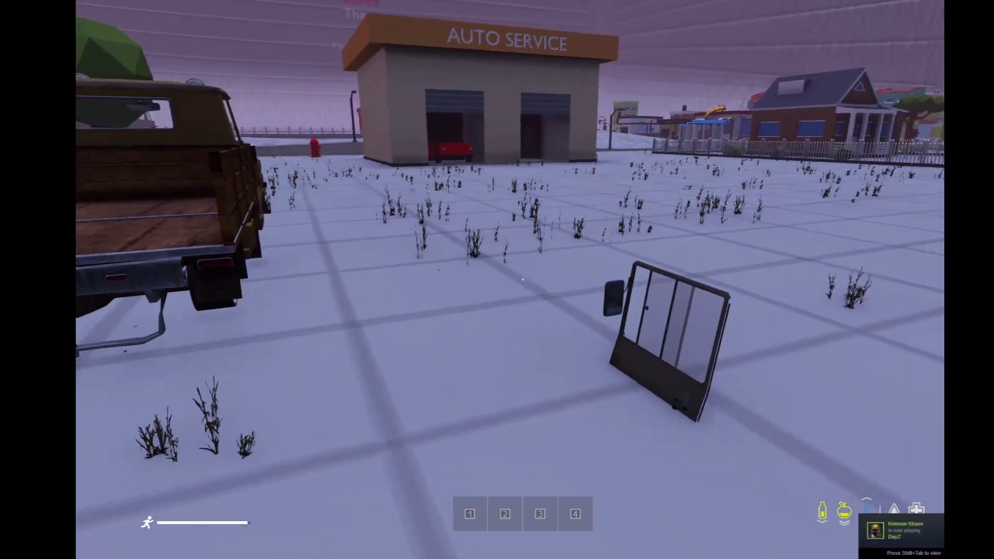
Take the Doors Example item into the character's hands, carry it to the truck's driver side and attach it there.
key(w)
key(f)
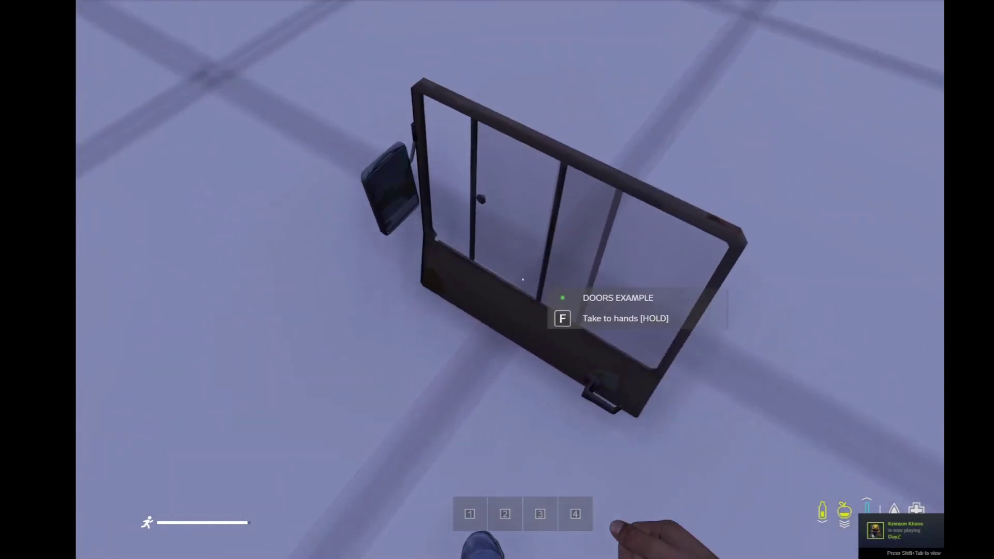
key(w)
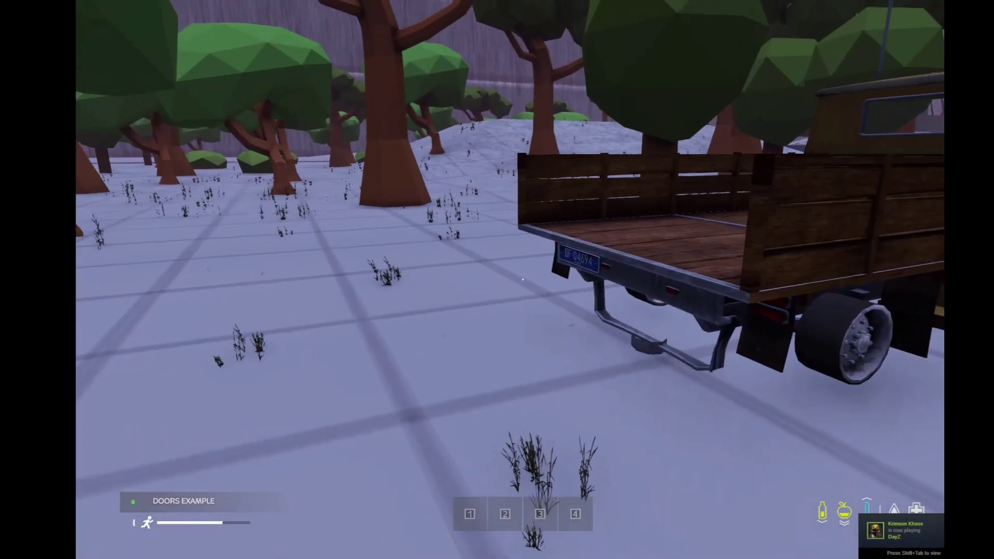
key(v)
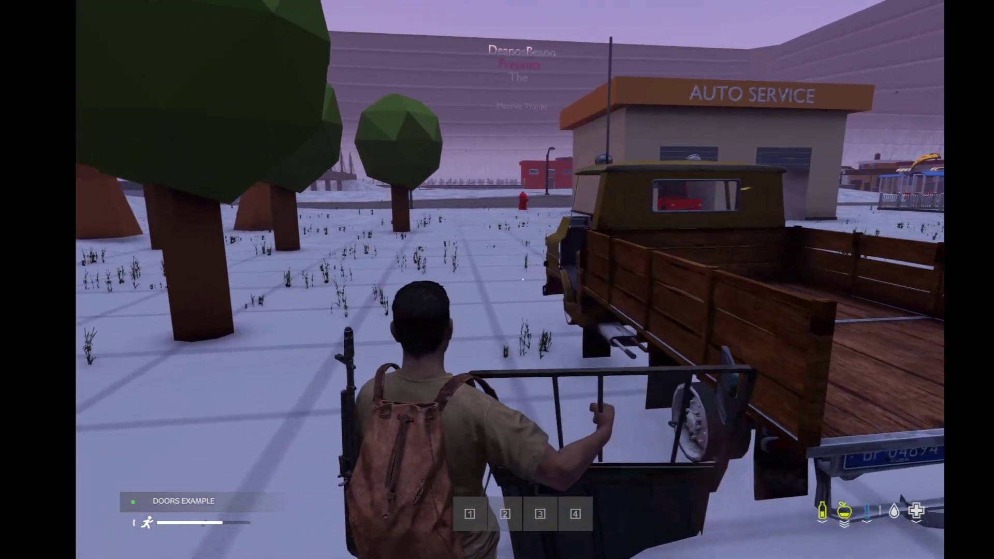
key(w)
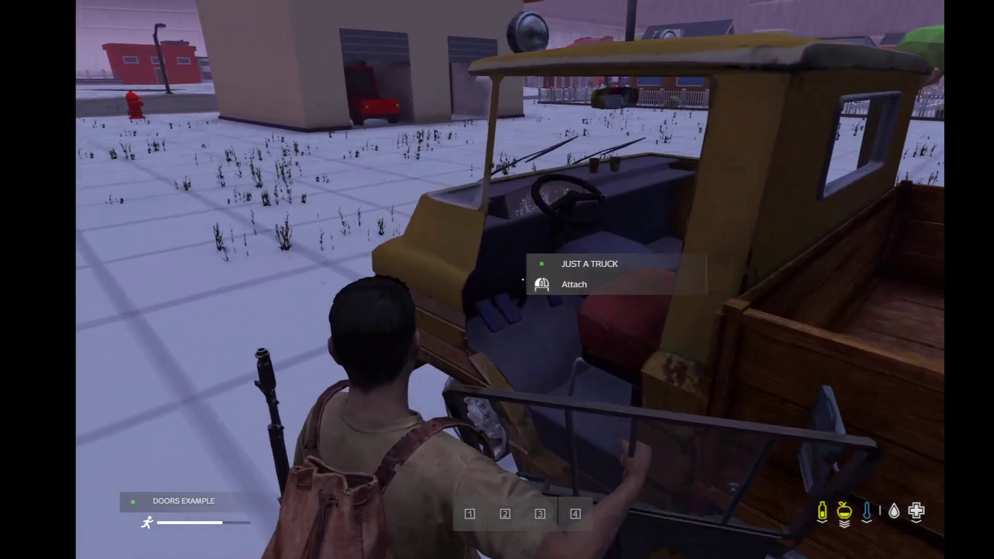
click(523, 280)
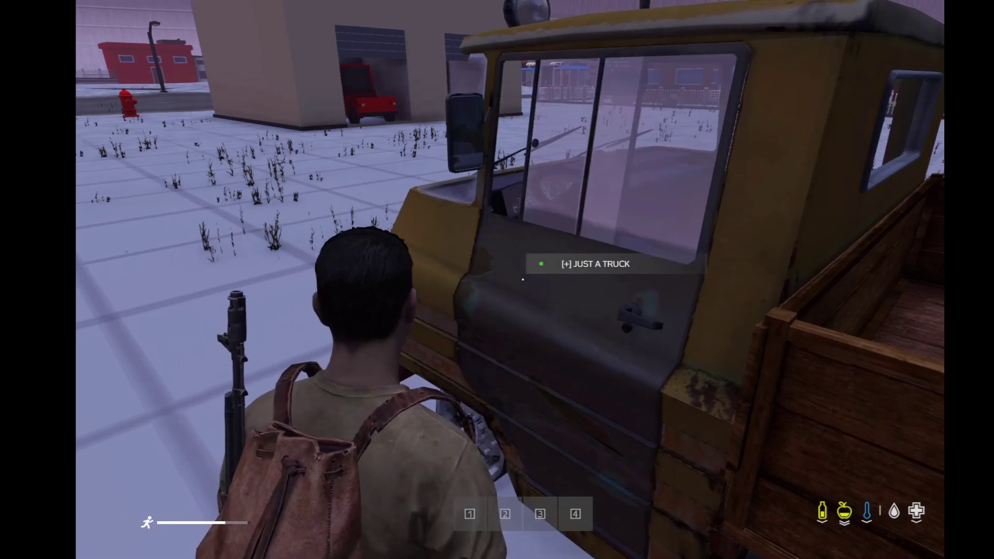
Take the KA-74 into the character's hands and load it with a 45-round magazine from the cargo pants.
key(a)
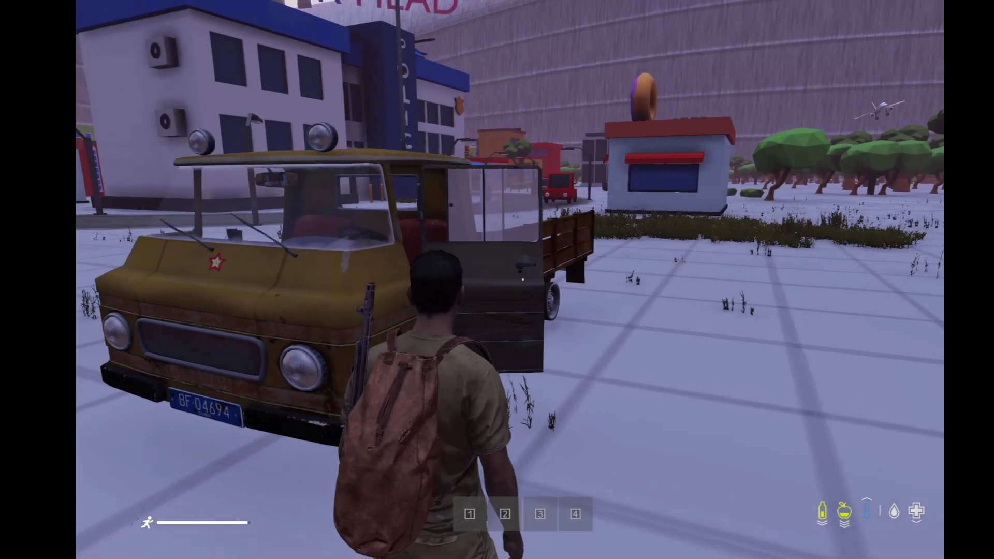
key(Tab)
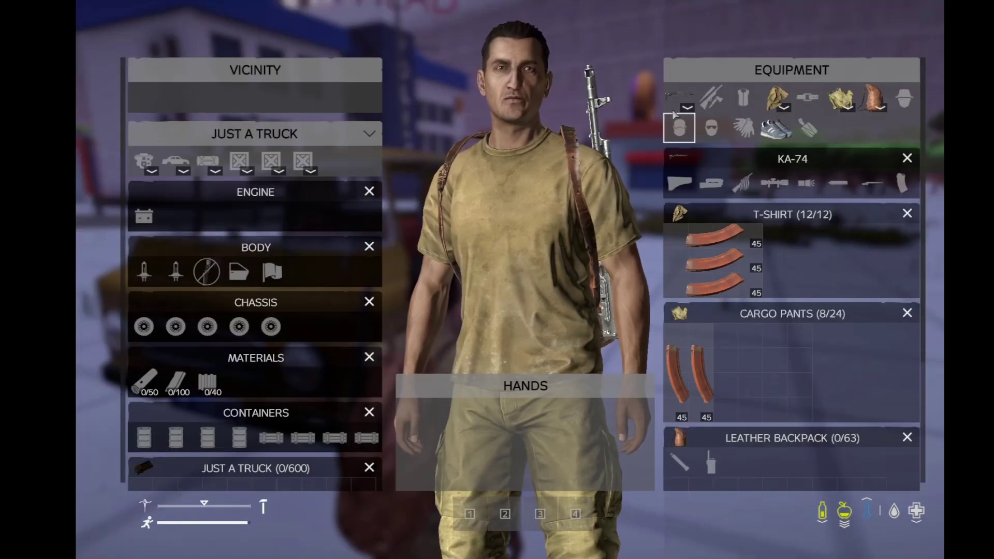
drag(679, 98, 543, 466)
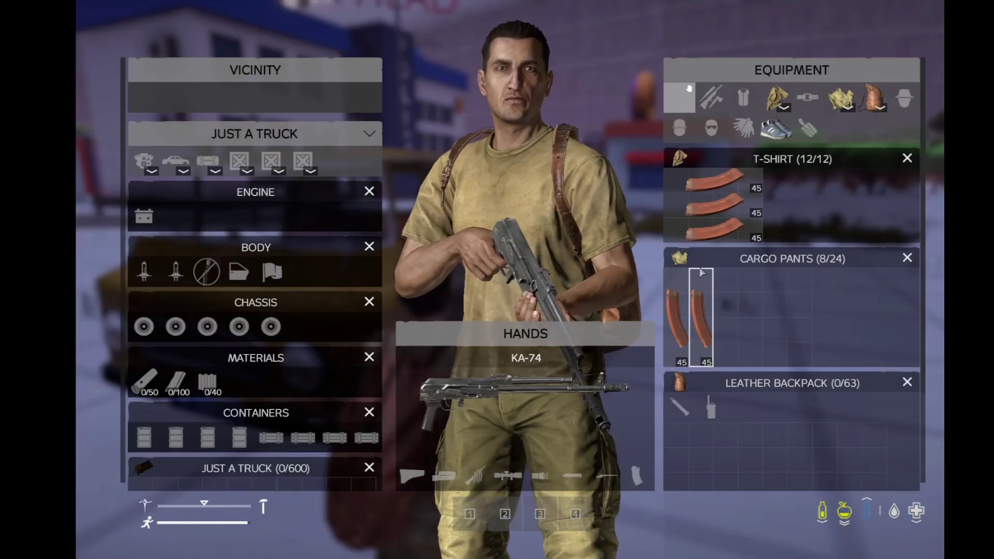
drag(702, 318, 538, 397)
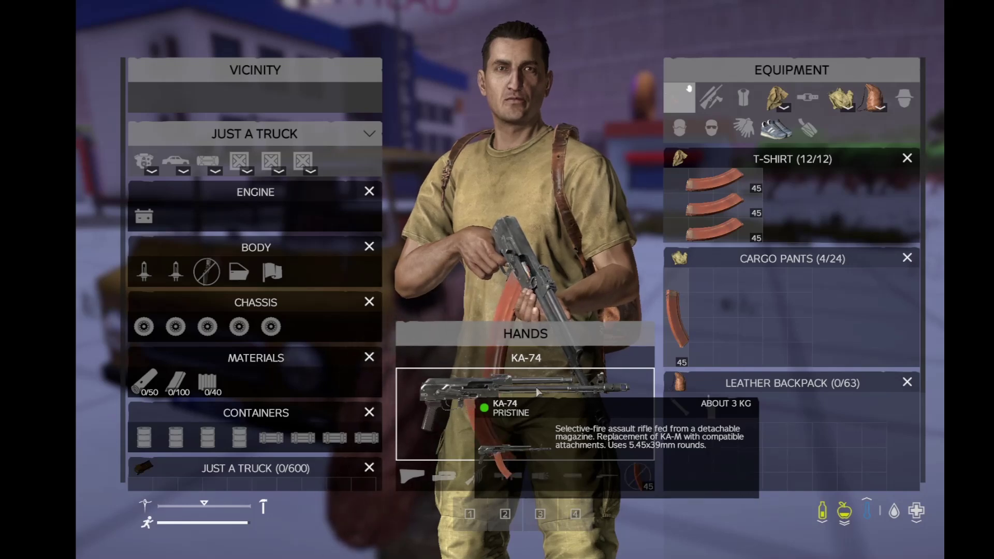
key(alt+Tab)
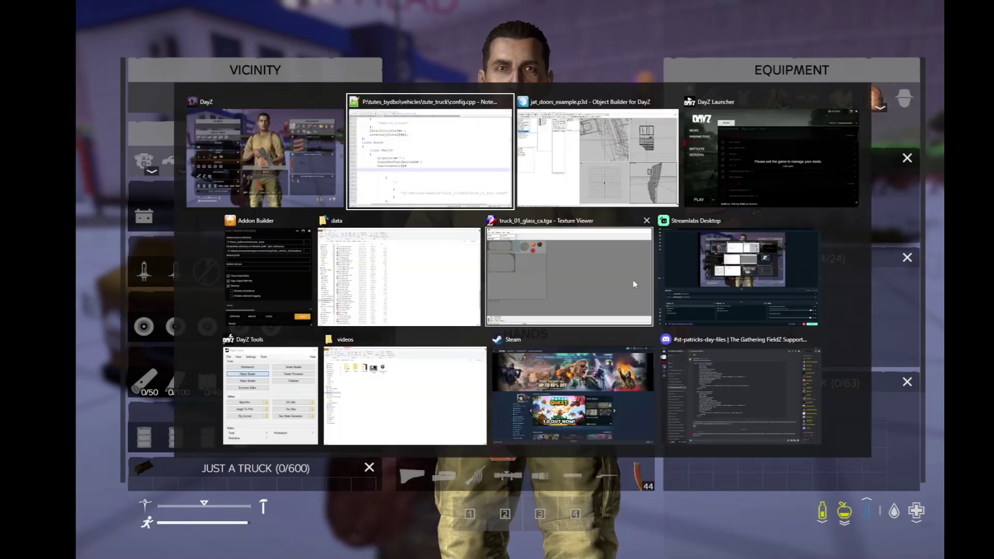
key(alt+Tab)
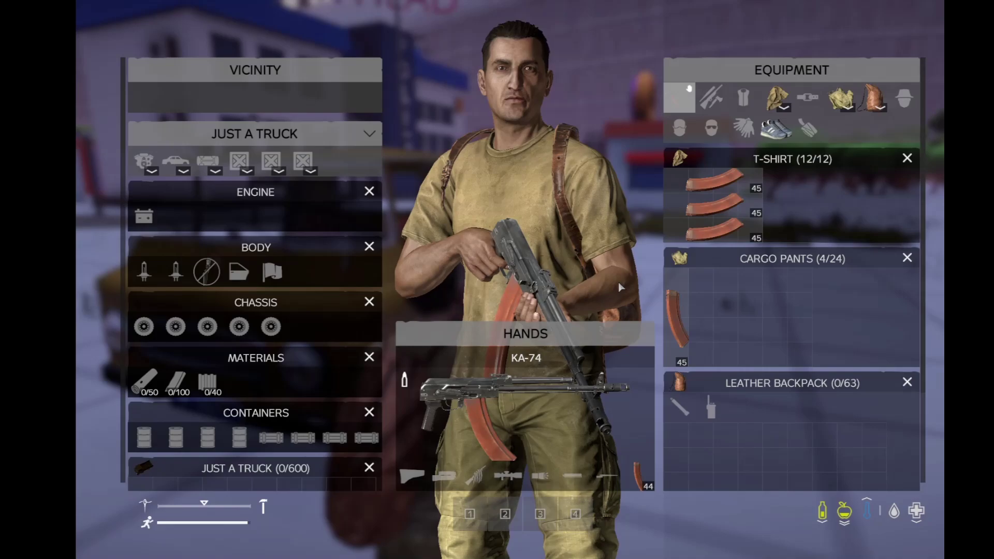
key(Tab)
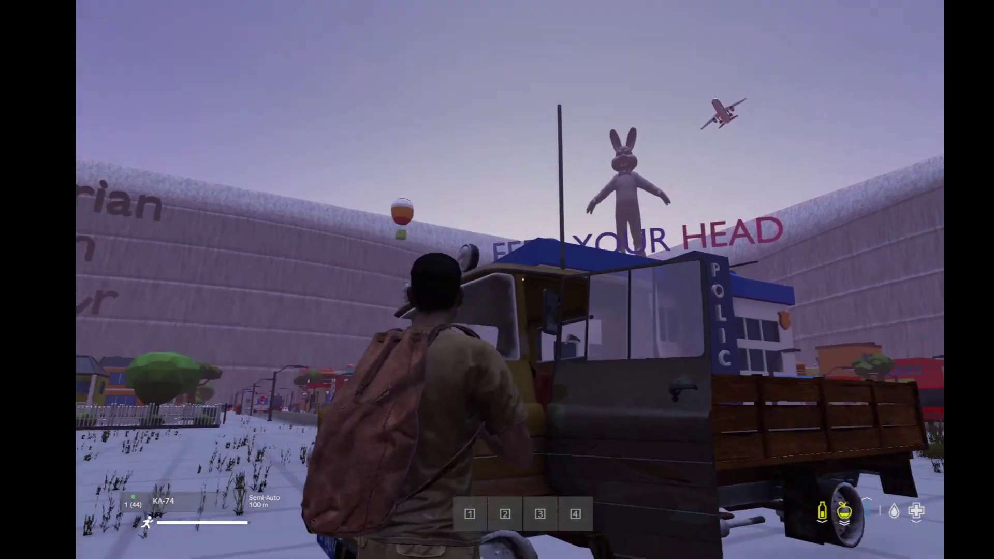
Aim the rifle beside the truck's driver side, then put it back on the character's shoulder.
key(w)
right_click(523, 279)
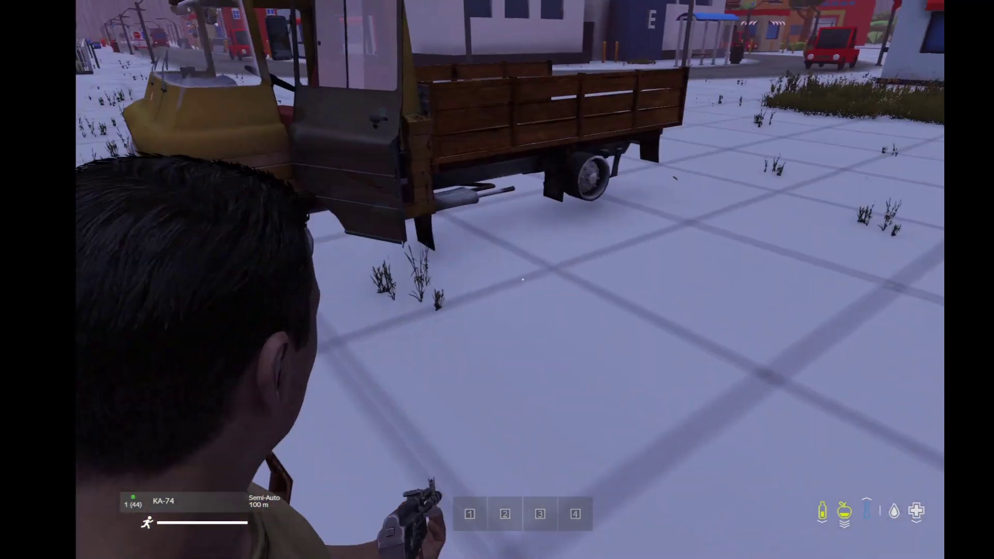
key(w)
key(Tab)
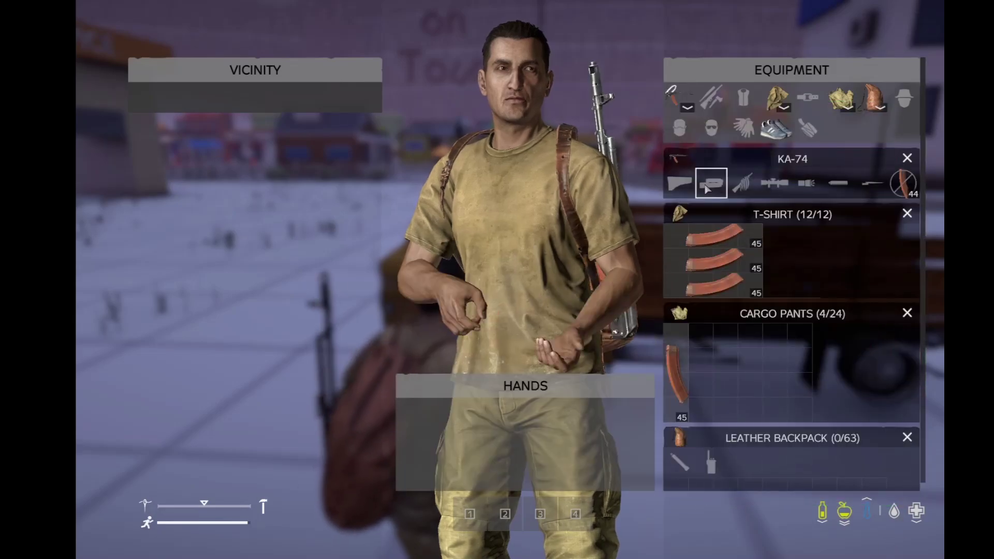
key(Tab)
key(w)
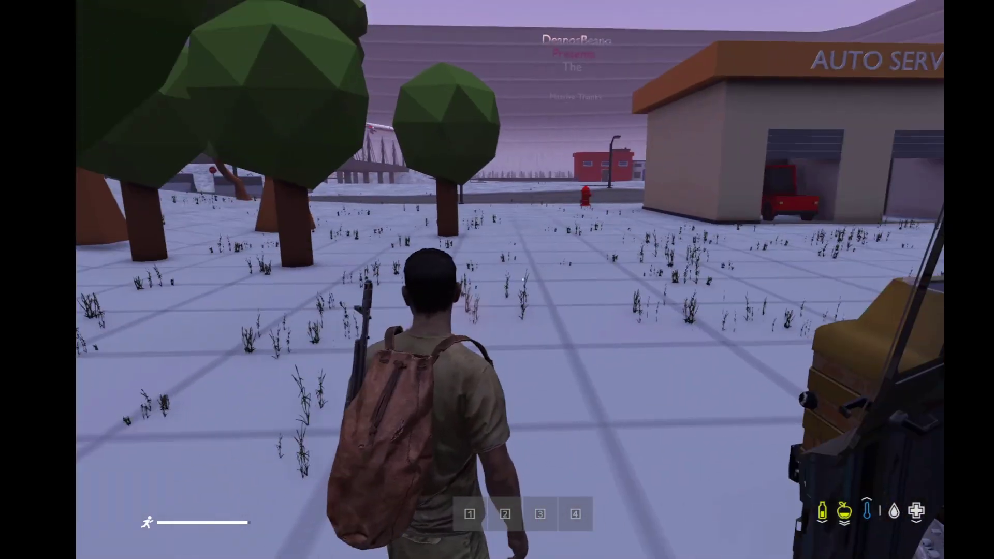
Take the Doors Example item off the truck, carry it to open ground and drop it on the snow.
key(w)
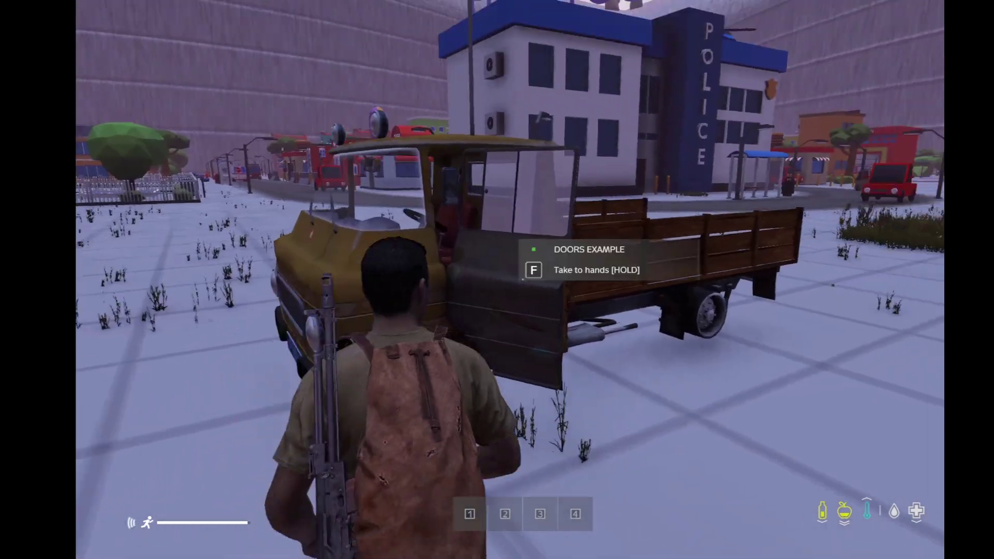
key(f)
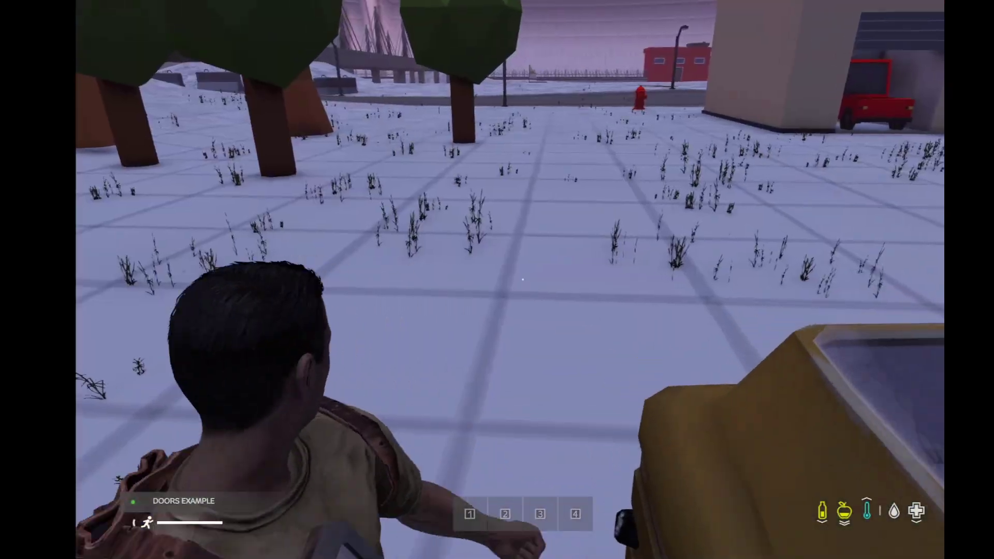
key(w)
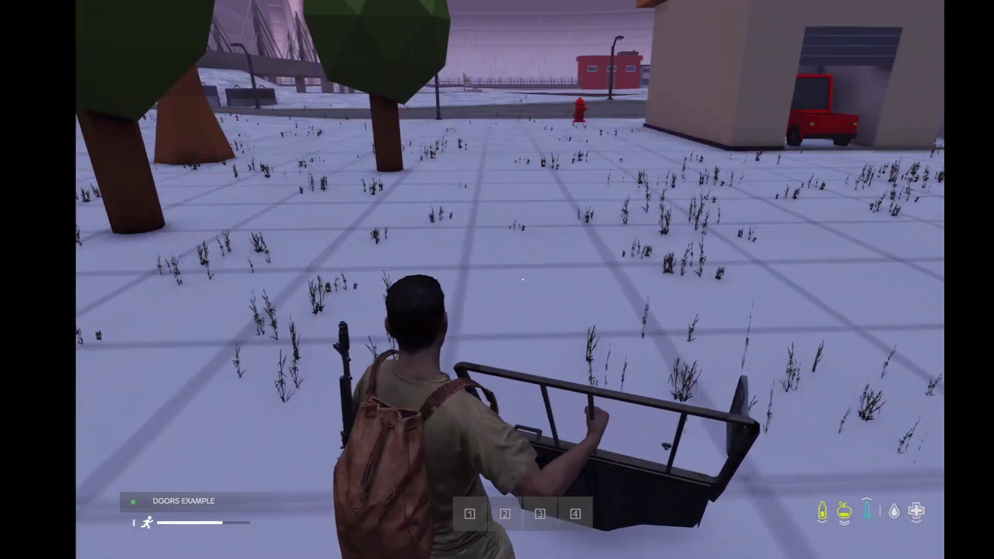
key(g)
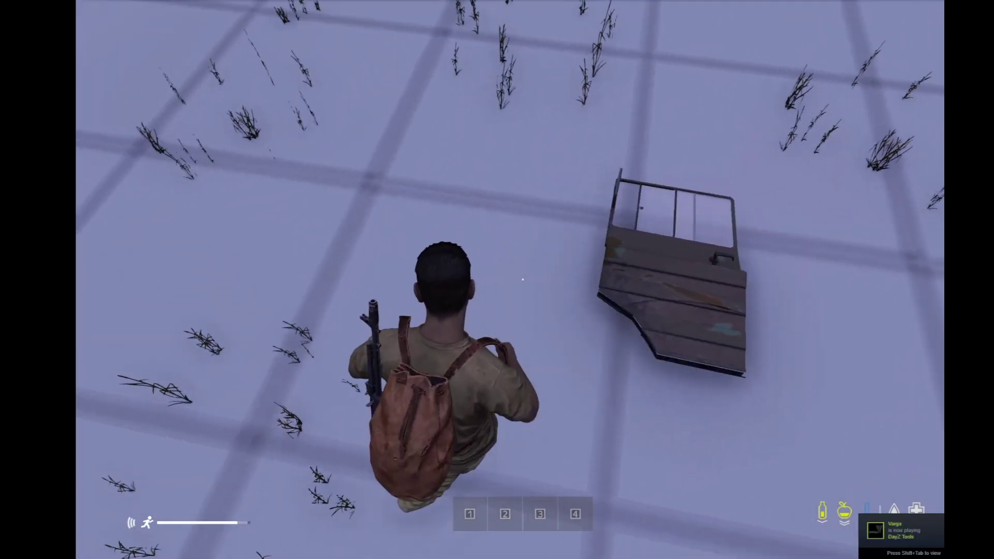
Pick the Doors Example item up from the snow and reattach it to the truck's driver side.
key(f)
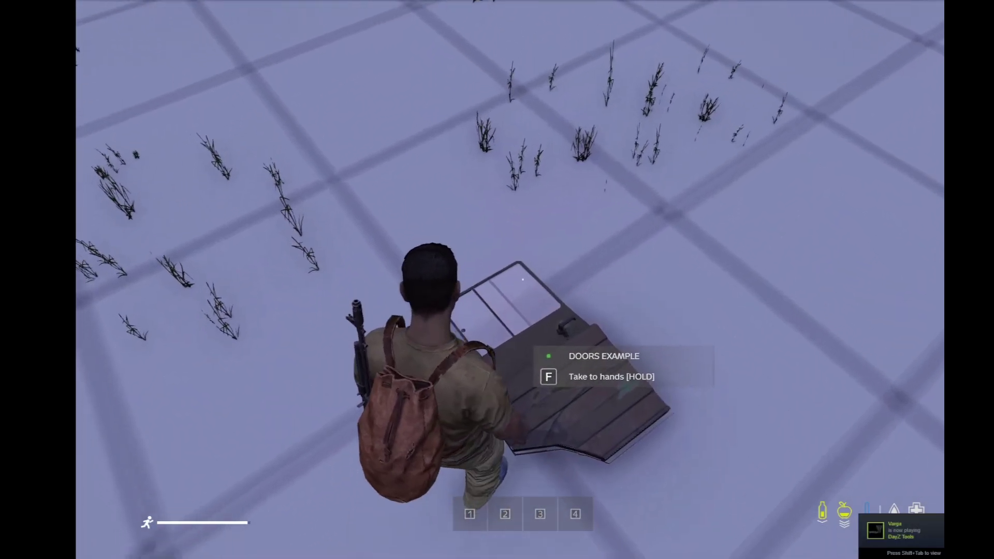
key(w)
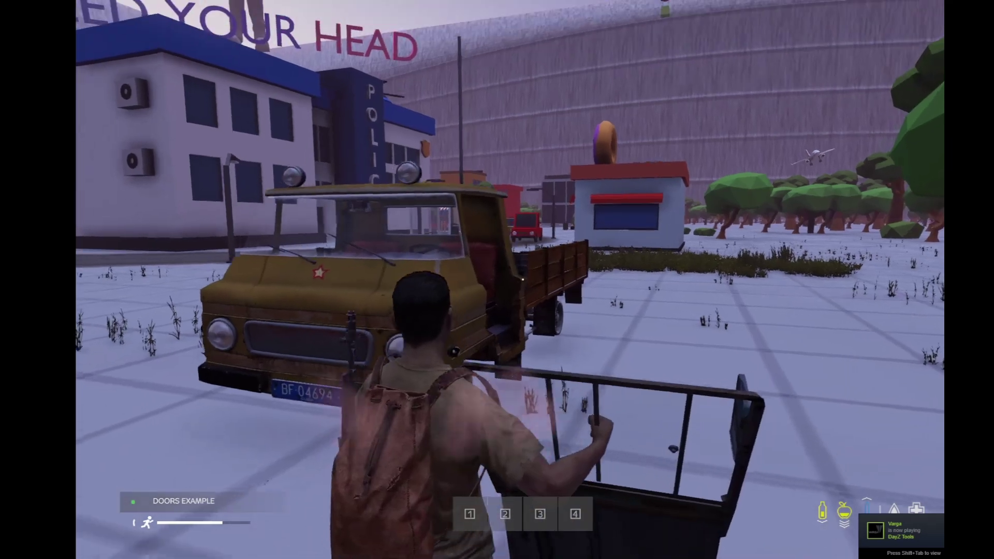
key(w)
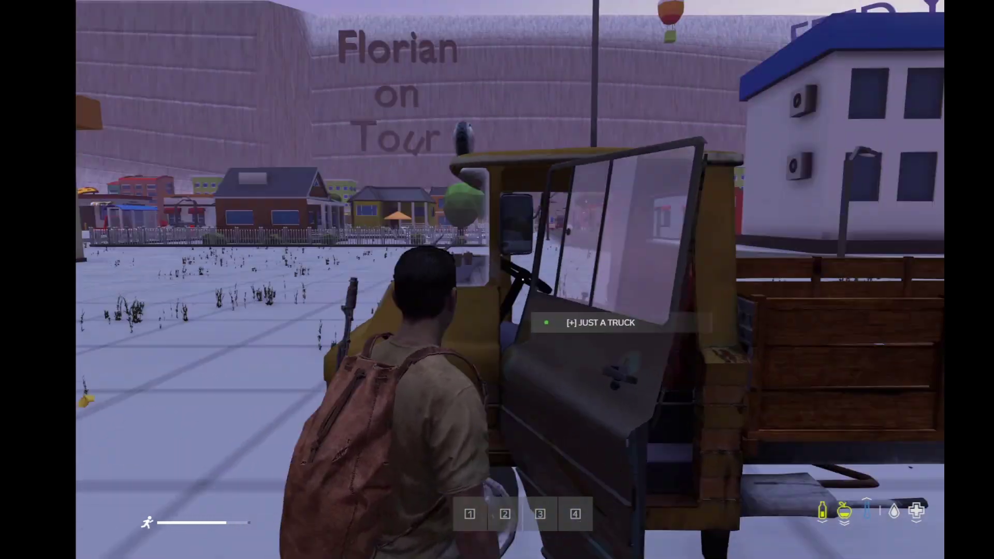
Spawn the jat_doors_driver item in front of the character from the admin tools' "jat" search, then close the admin tools.
key(a)
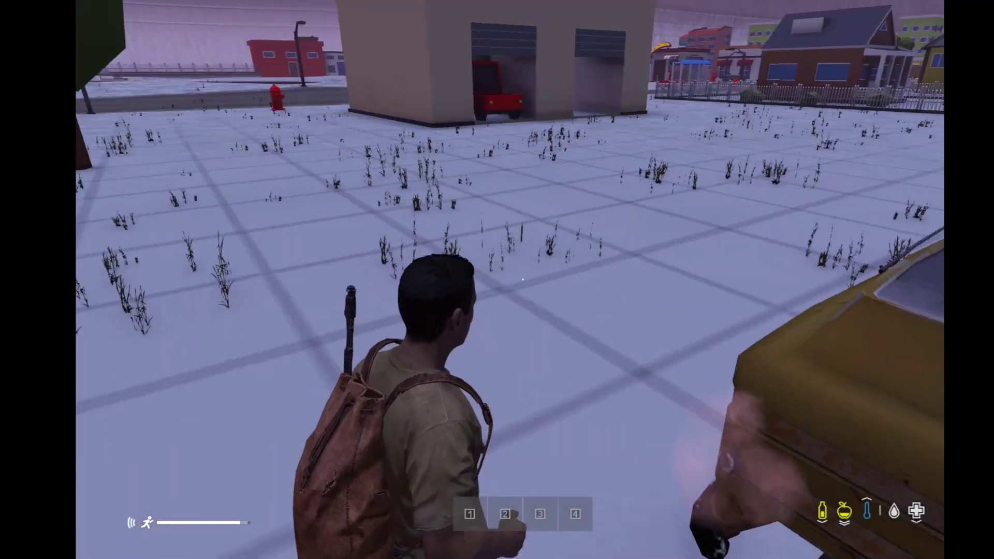
key(alt+Tab)
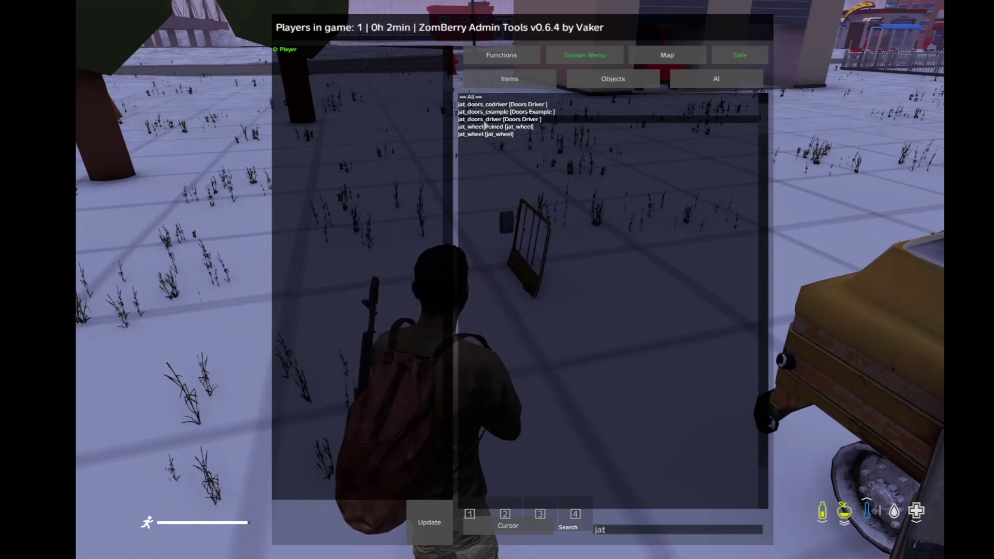
key(Escape)
Take the Doors Driver item into the hands, turn it for viewing and drop it flat on the snow.
key(w)
key(f)
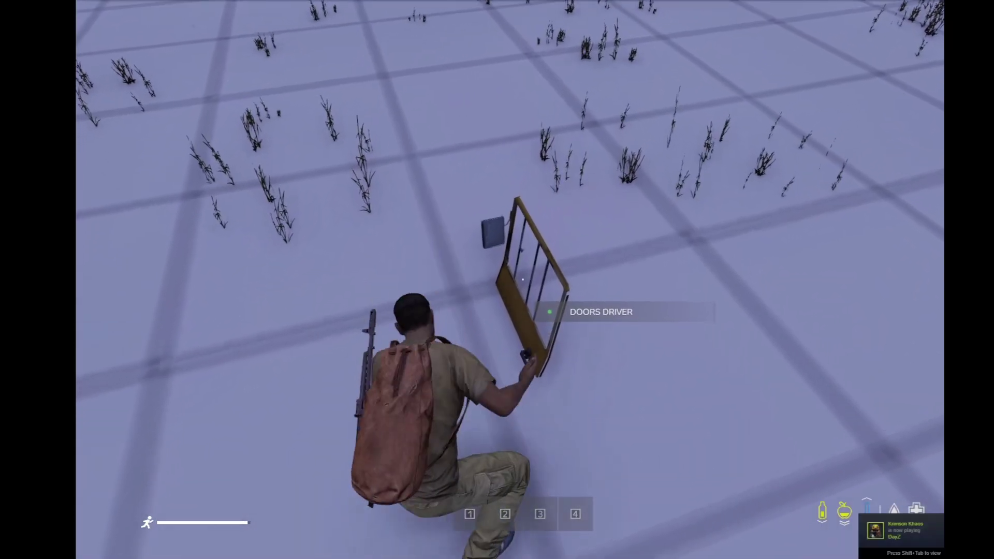
key(w)
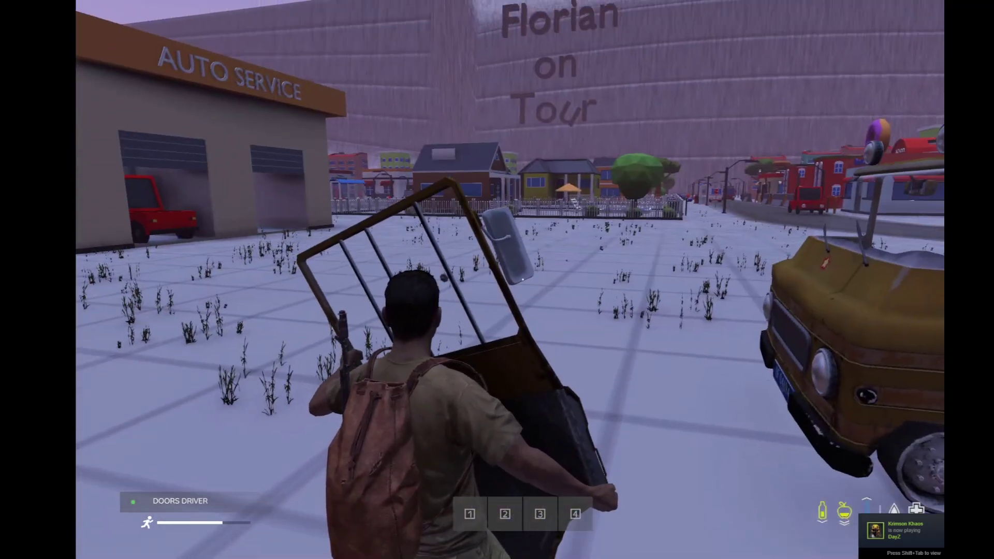
key(g)
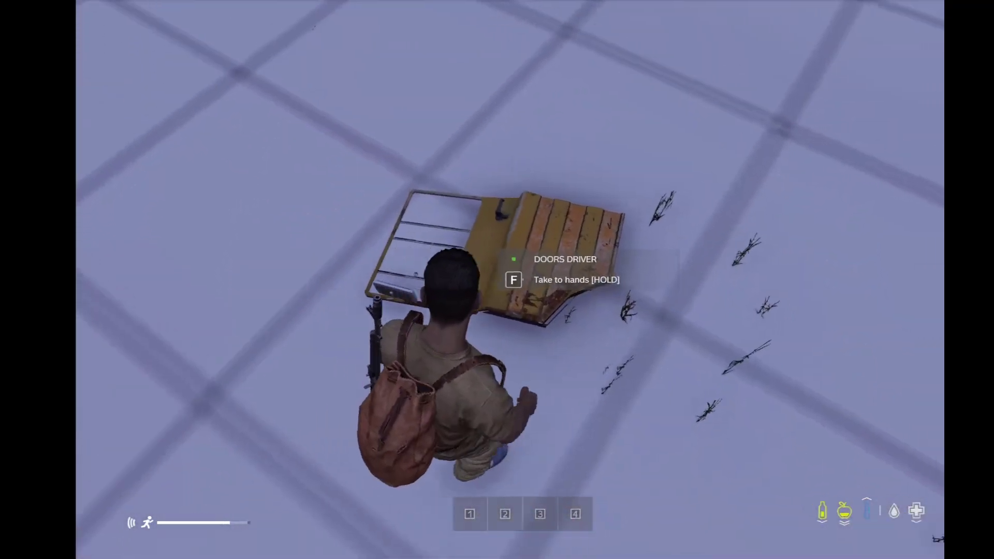
Return to the truck's driver side, take the KA-74 in hand and swap in the full 45-round magazine.
key(w)
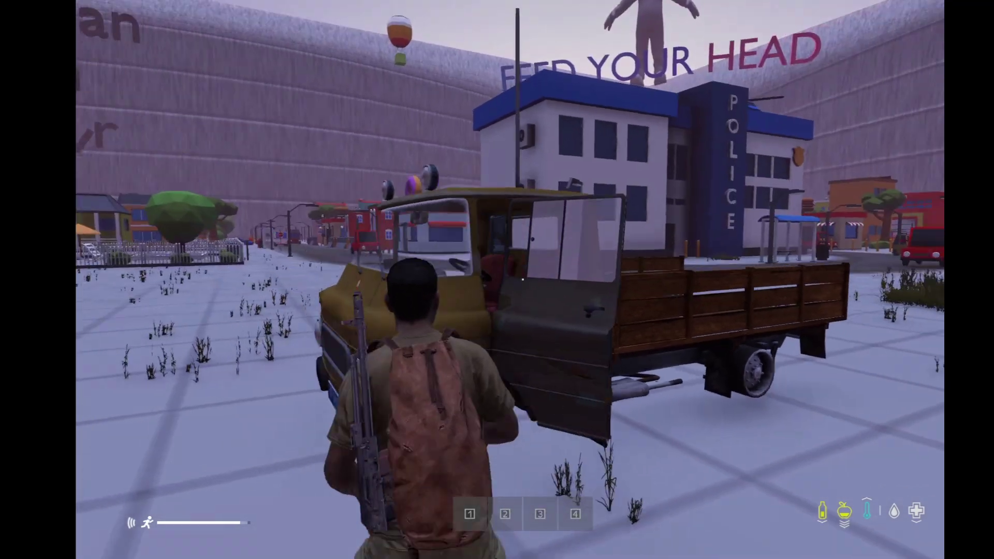
key(Tab)
drag(689, 97, 451, 521)
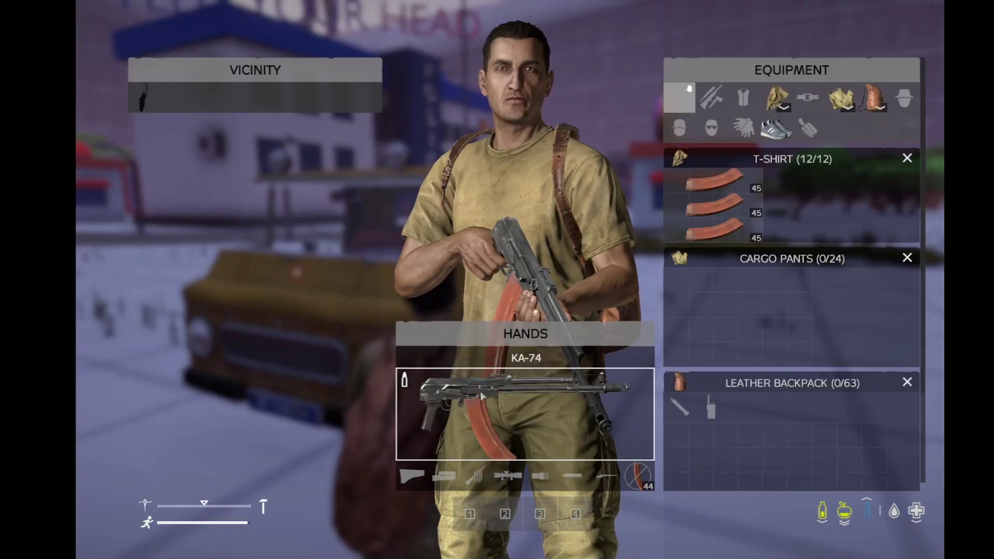
key(Tab)
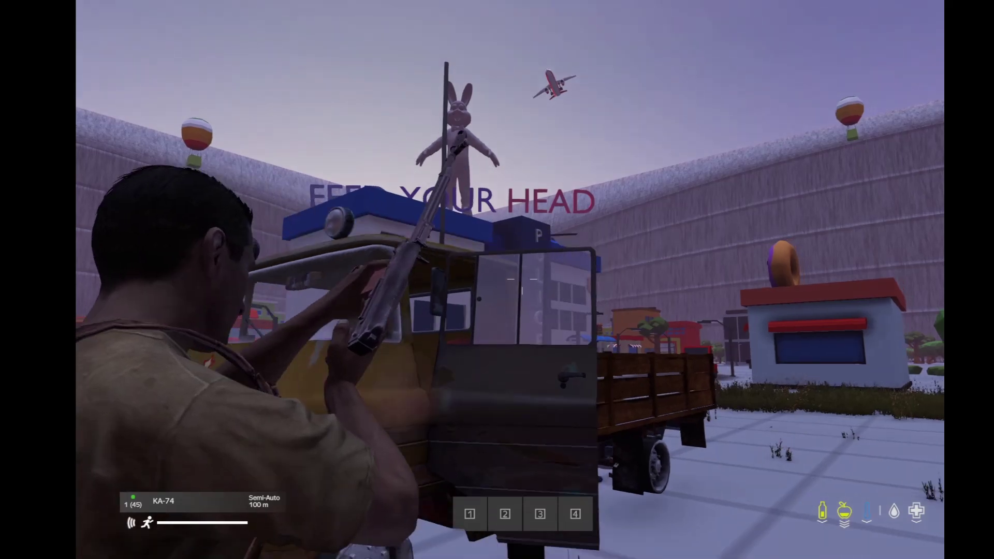
Shoot out the window glass of the Doors Example door on the truck.
click(522, 280)
click(522, 280)
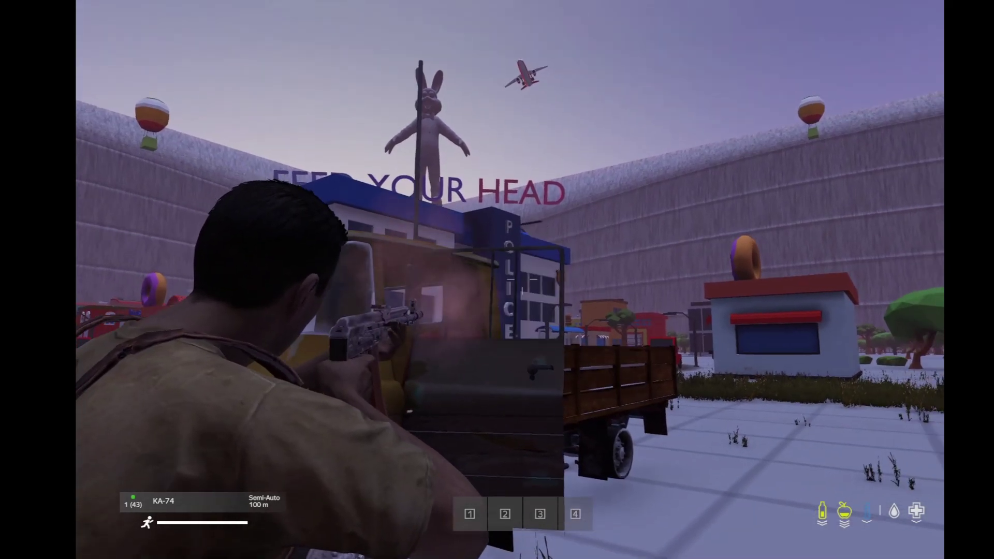
right_click(521, 279)
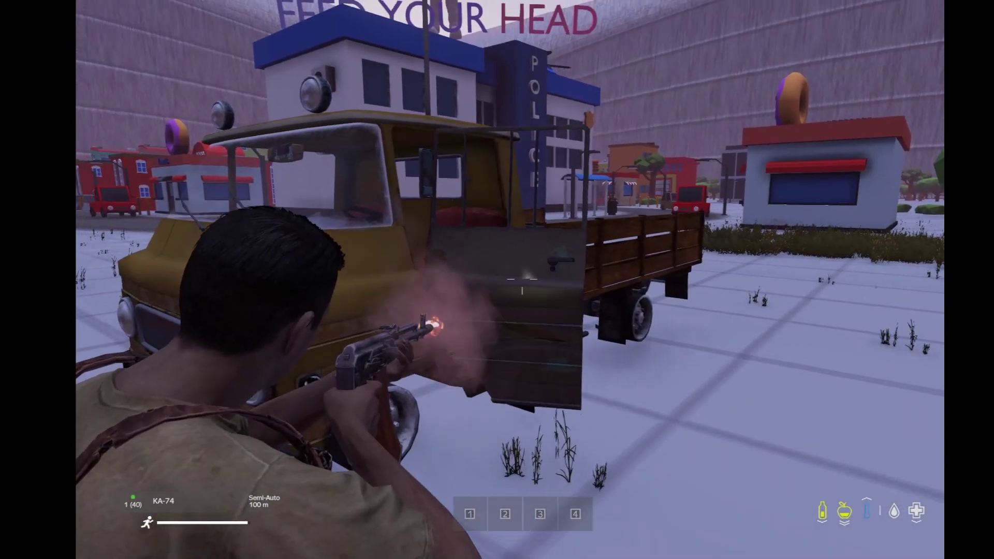
Fire repeatedly into the metal panel of the truck's Doors Example door to damage it.
click(521, 282)
click(522, 282)
key(w)
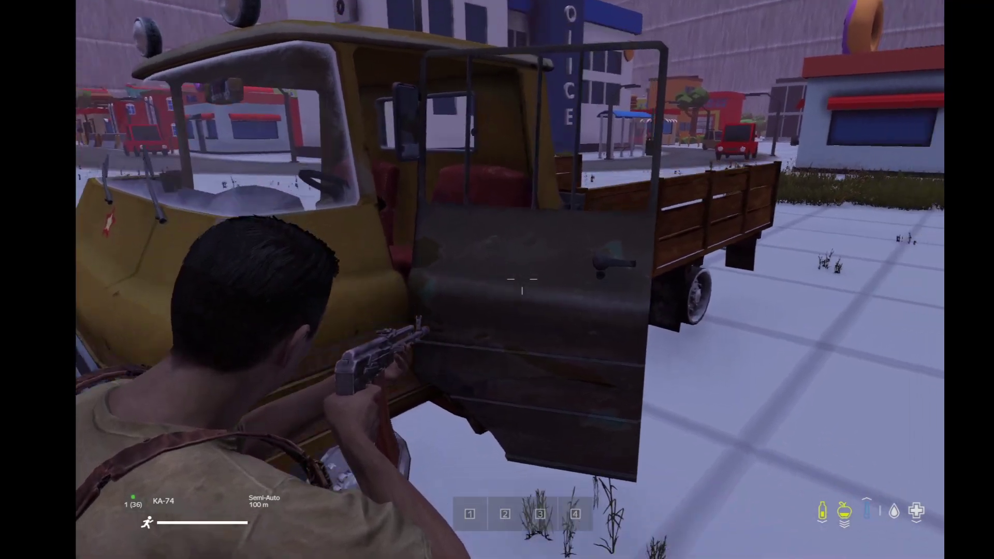
click(521, 280)
click(521, 279)
click(522, 279)
click(521, 279)
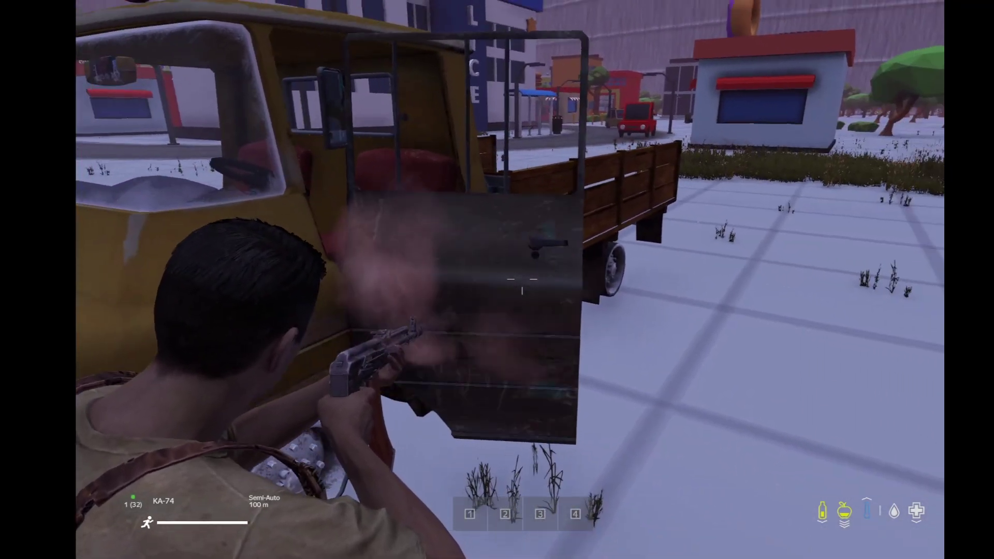
click(522, 280)
click(522, 279)
right_click(522, 279)
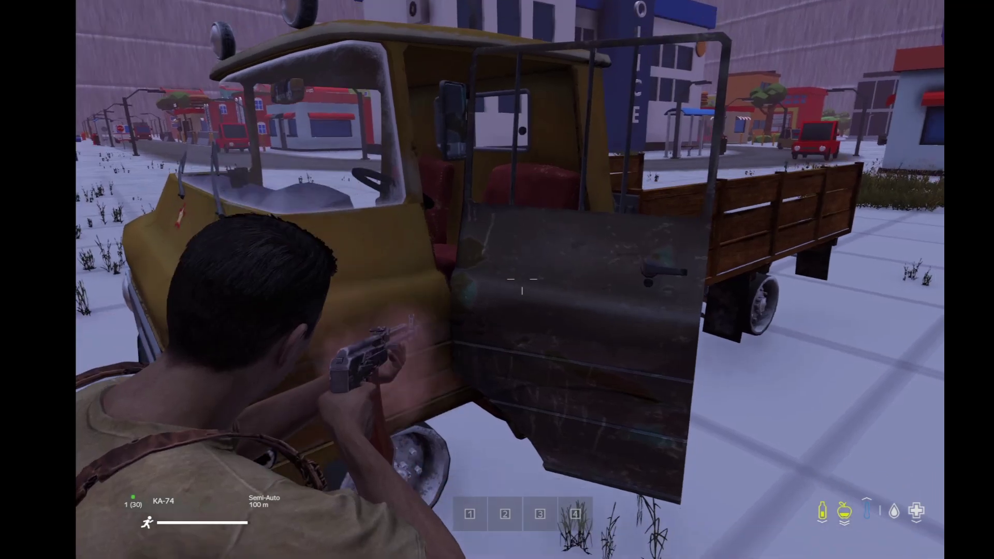
Move in close to the truck's door and keep shooting around its handle to bring it to the ruined state.
key(d)
key(w)
click(521, 282)
click(522, 282)
click(522, 282)
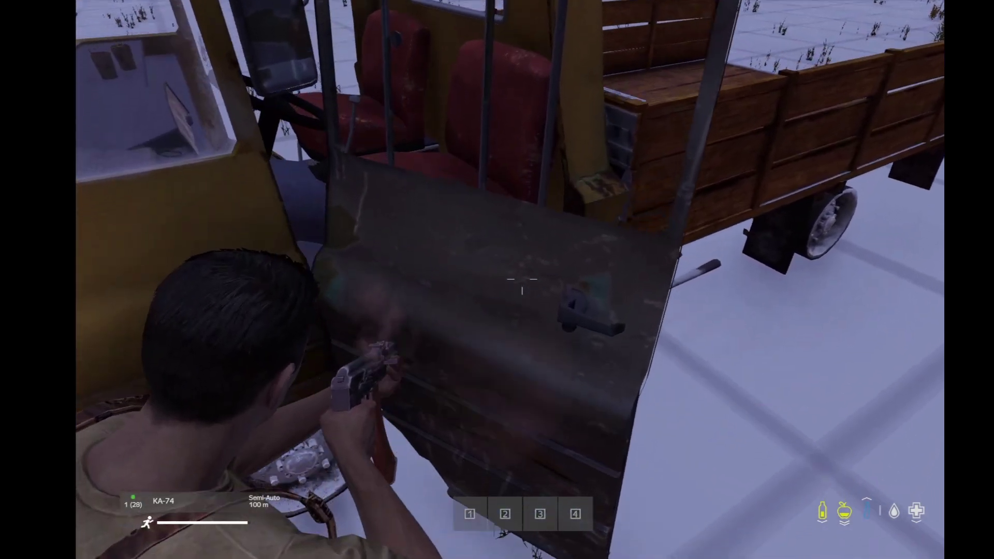
click(522, 282)
click(522, 282)
key(w)
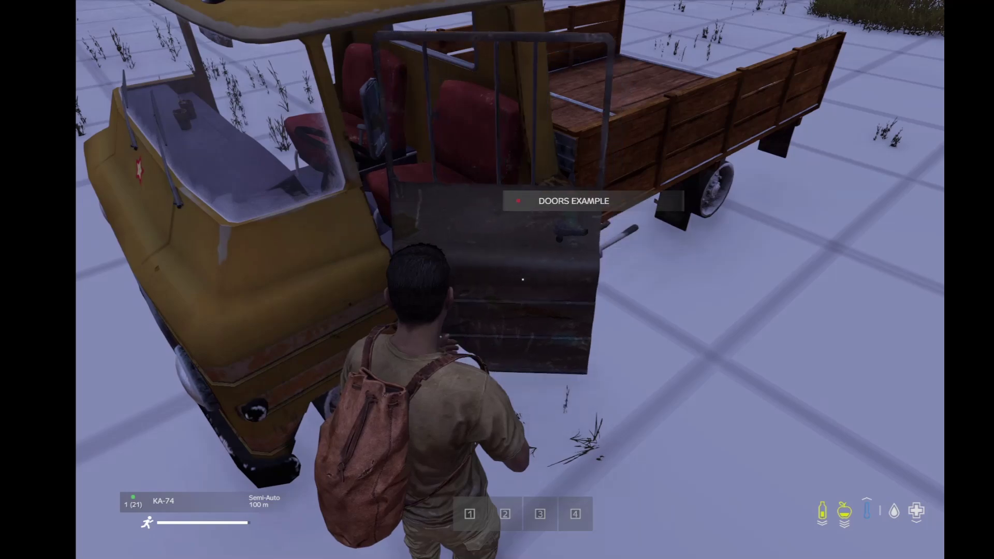
Examine the shot-up Doors Example door from the truck's side and put the KA-74 back on the shoulder.
key(s)
key(f)
key(f)
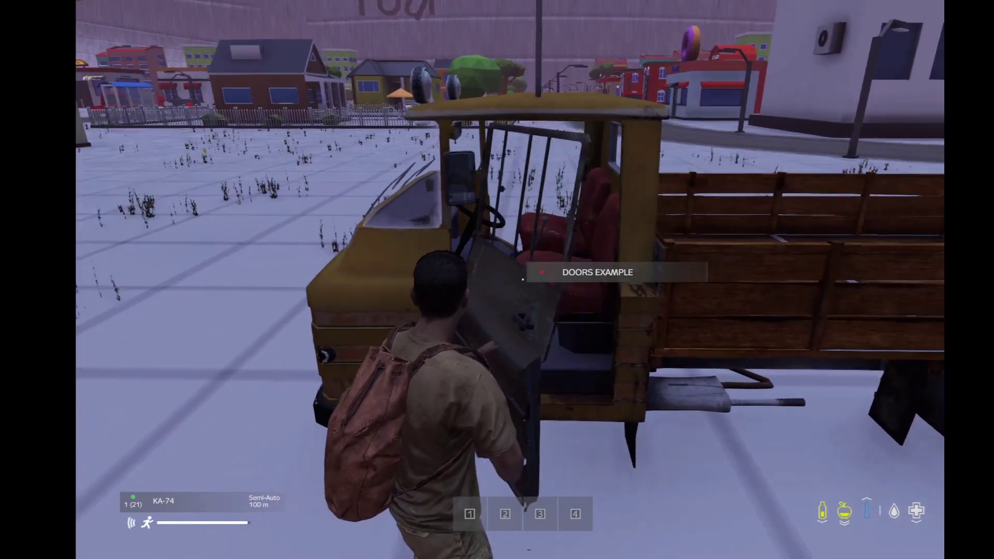
key(Tab)
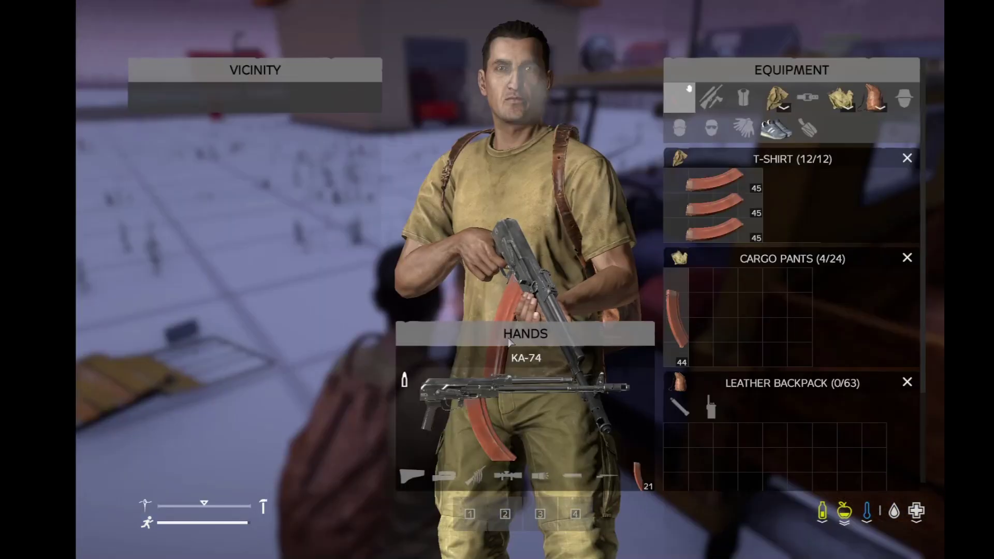
key(Tab)
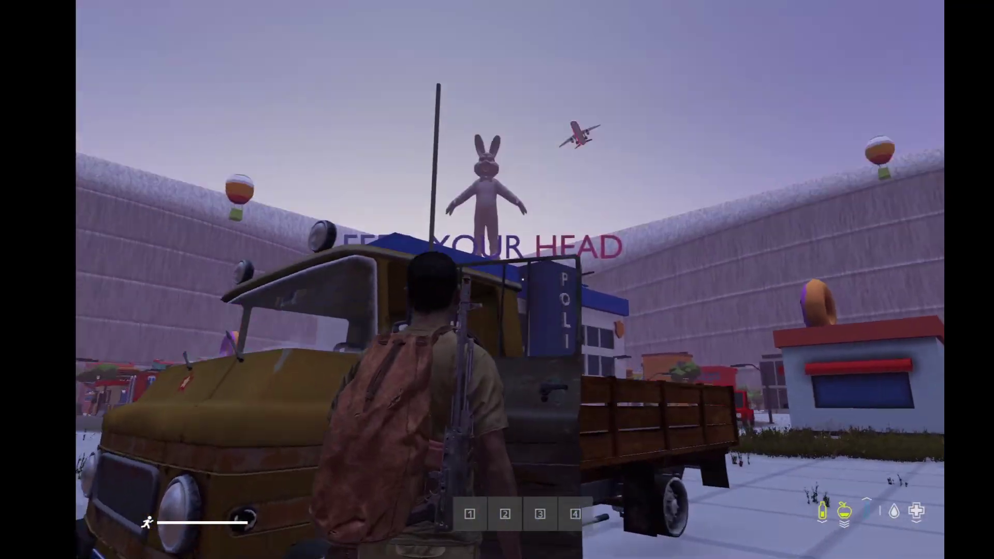
Detach the shot-up Doors Example door from the truck, lay it beside the other door and take it back into the hands.
key(f)
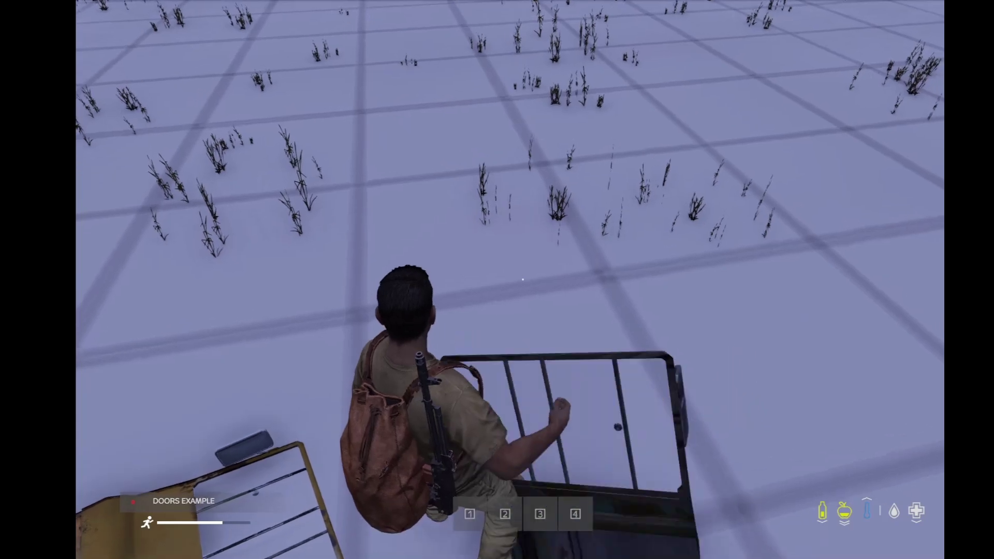
key(g)
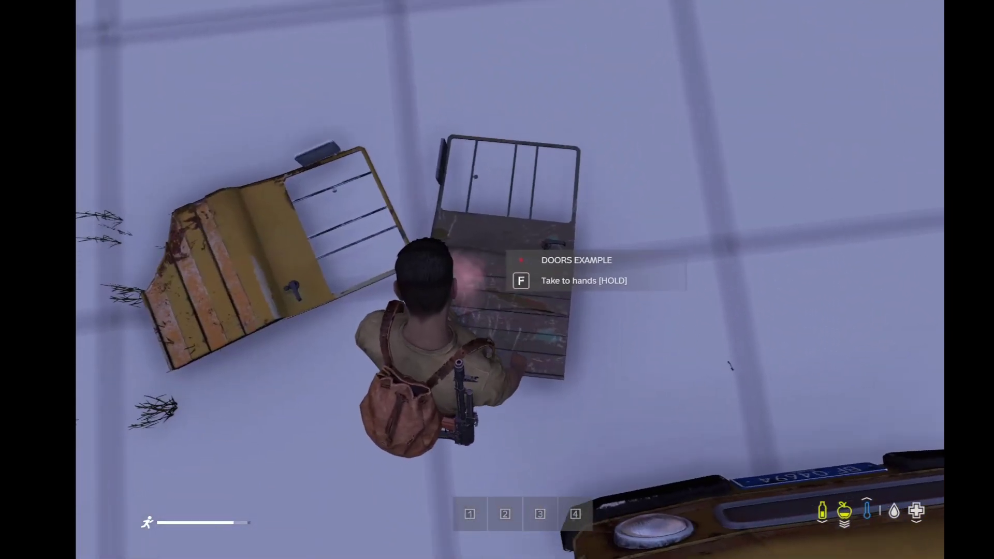
key(f)
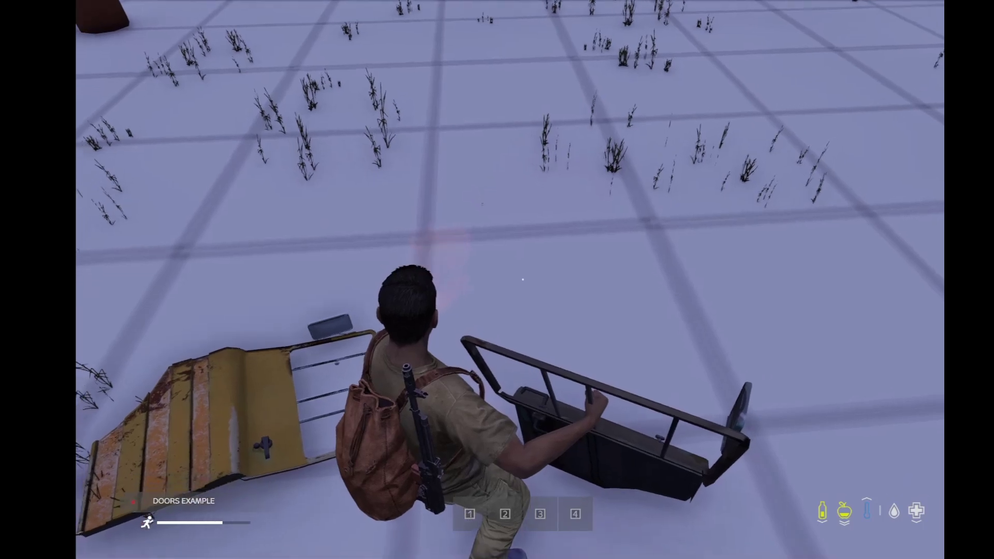
Check the held Doors Example door's condition in the inventory and drop the door on the ground.
key(Tab)
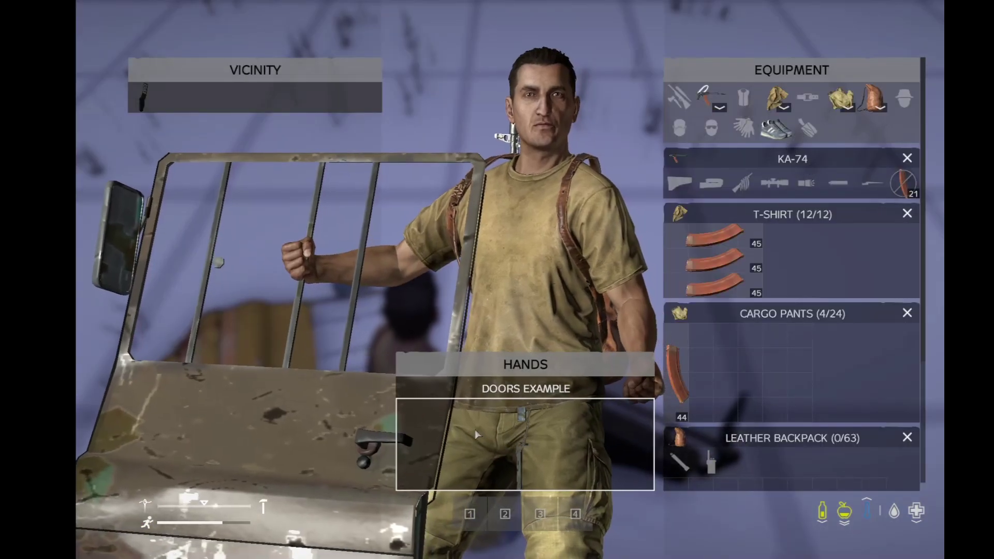
mouse_move(470, 434)
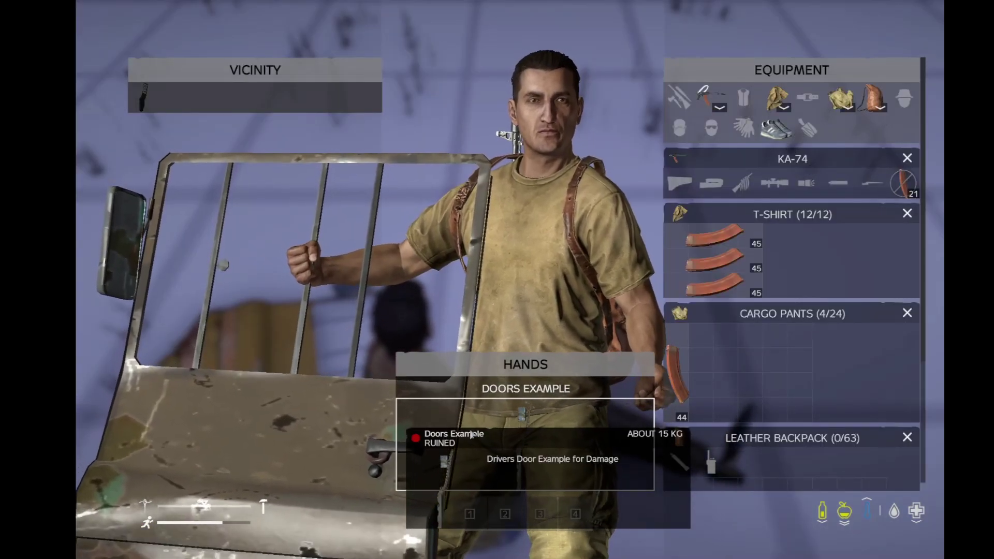
key(Tab)
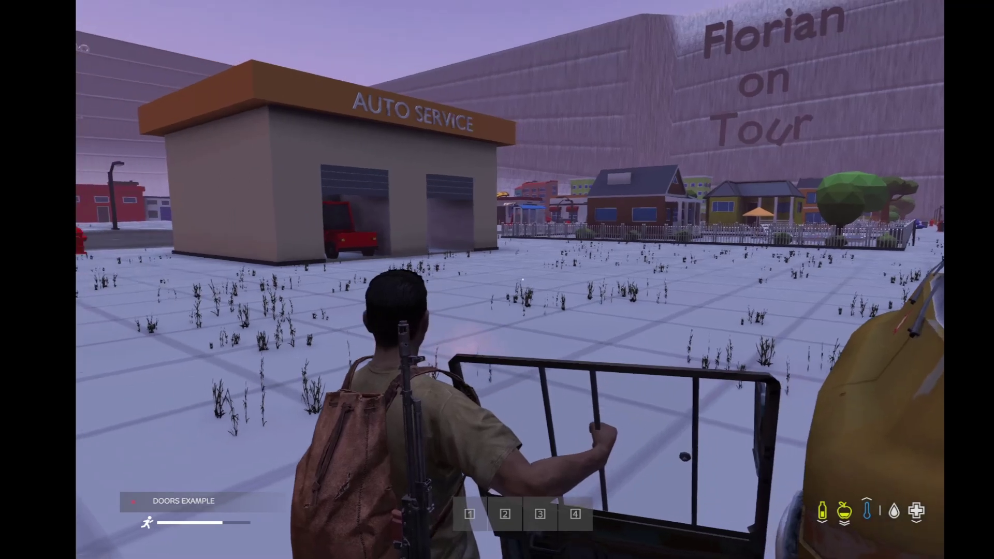
key(g)
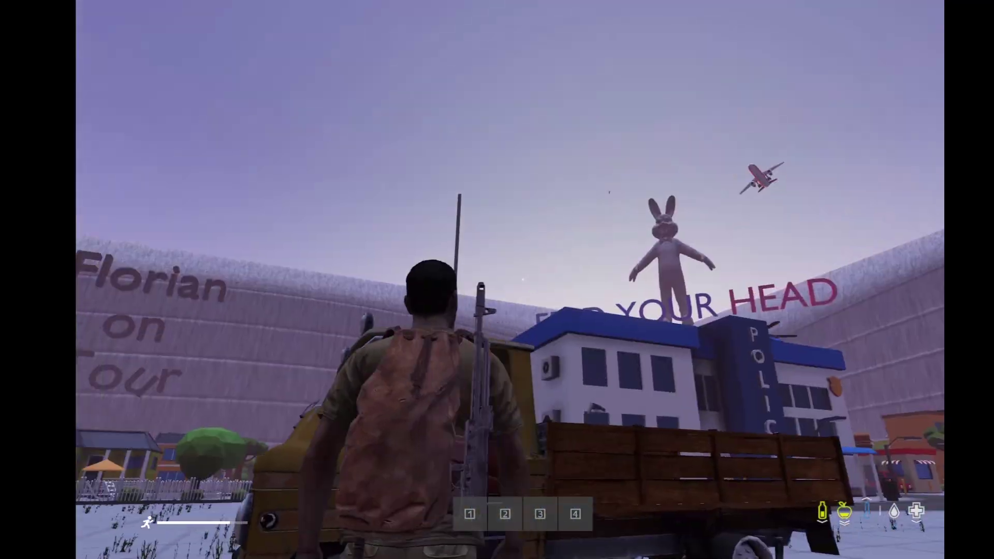
Exit the session, quit DayZ and return to the Doors class hitpoints line of config.cpp in Notepad++.
key(Escape)
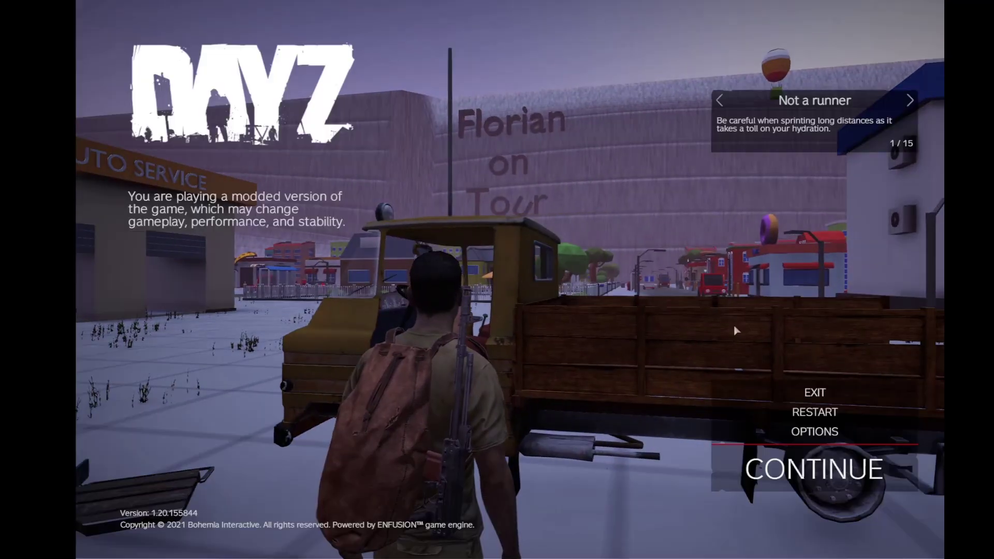
click(814, 392)
click(421, 311)
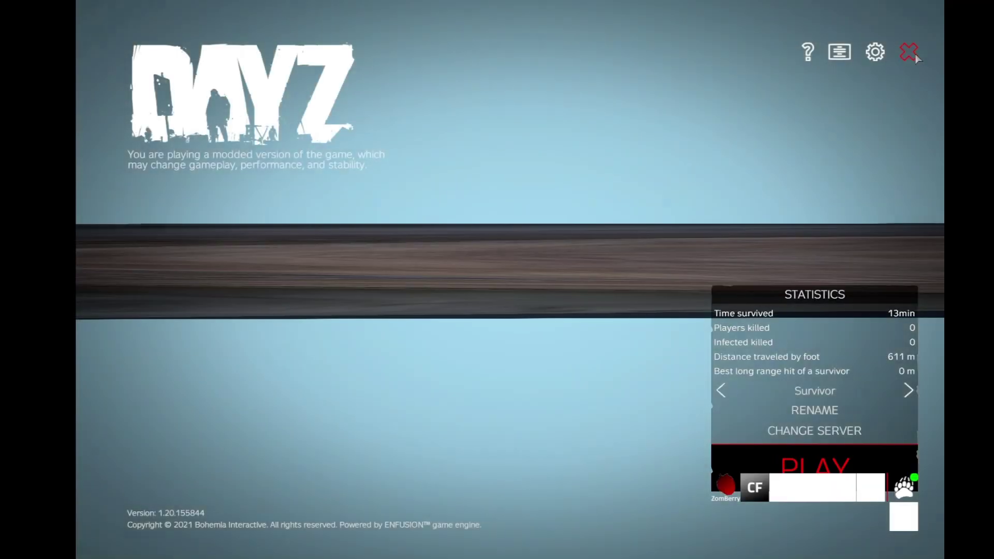
key(Escape)
click(466, 310)
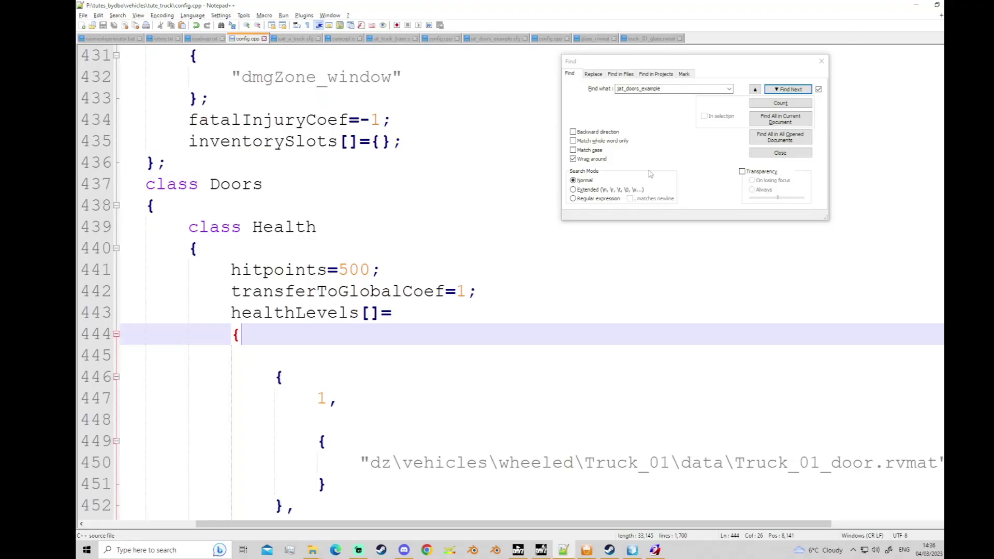
click(552, 268)
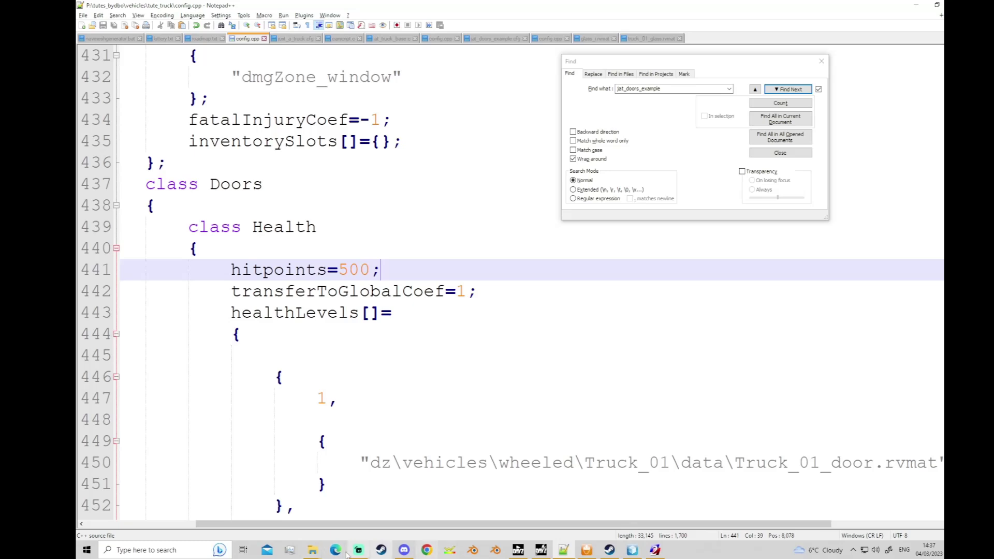
Open jat_01_co.paa from the tute_truck data folder in Texture Viewer.
mouse_move(313, 554)
click(371, 517)
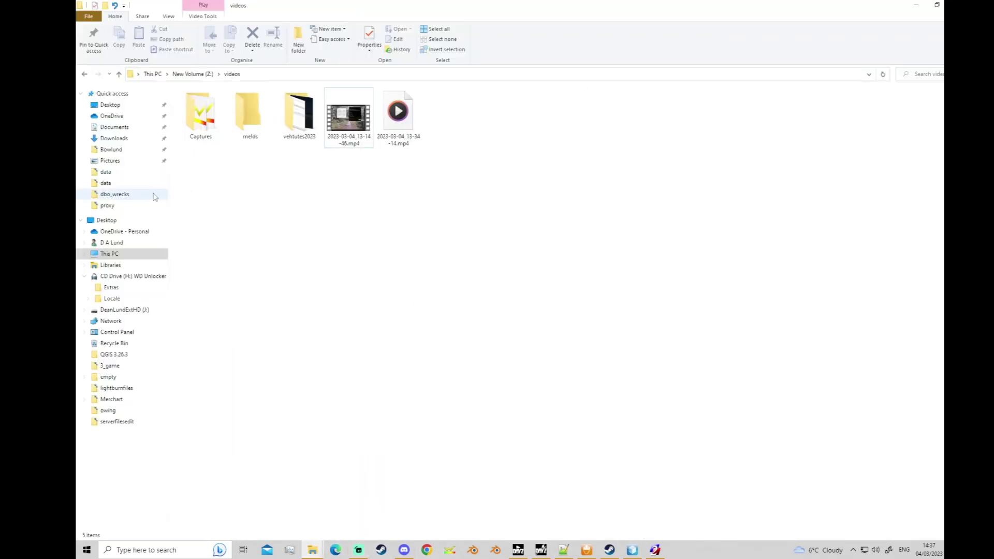
click(108, 182)
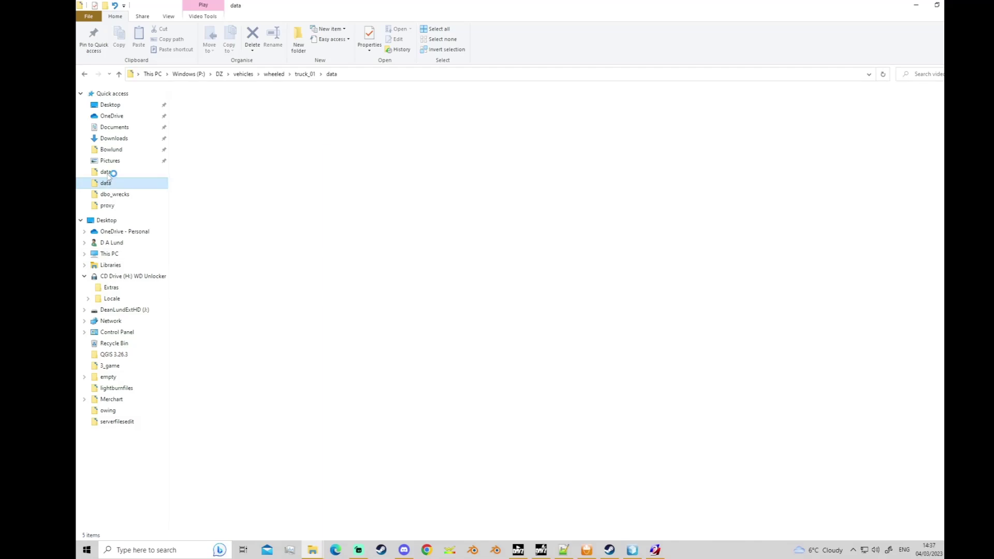
click(108, 175)
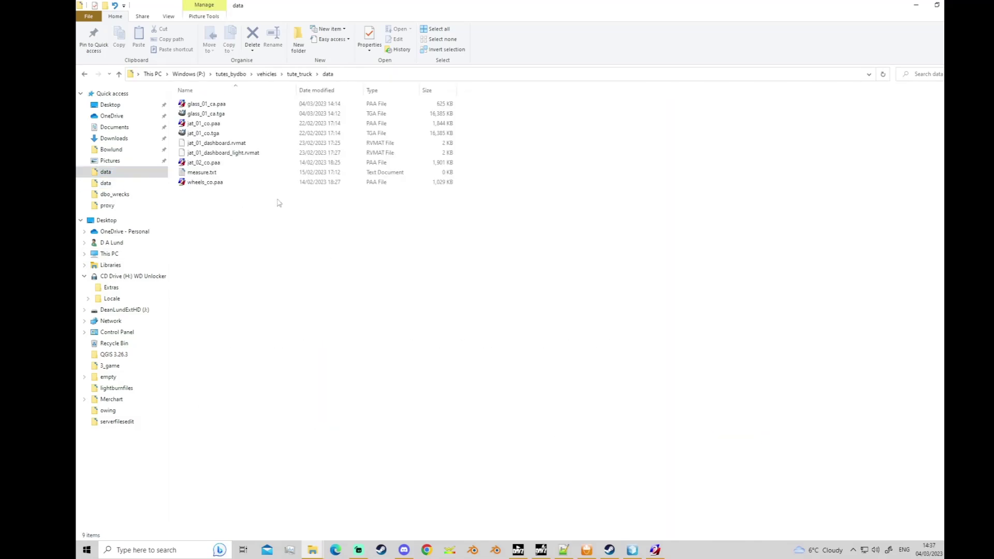
click(197, 133)
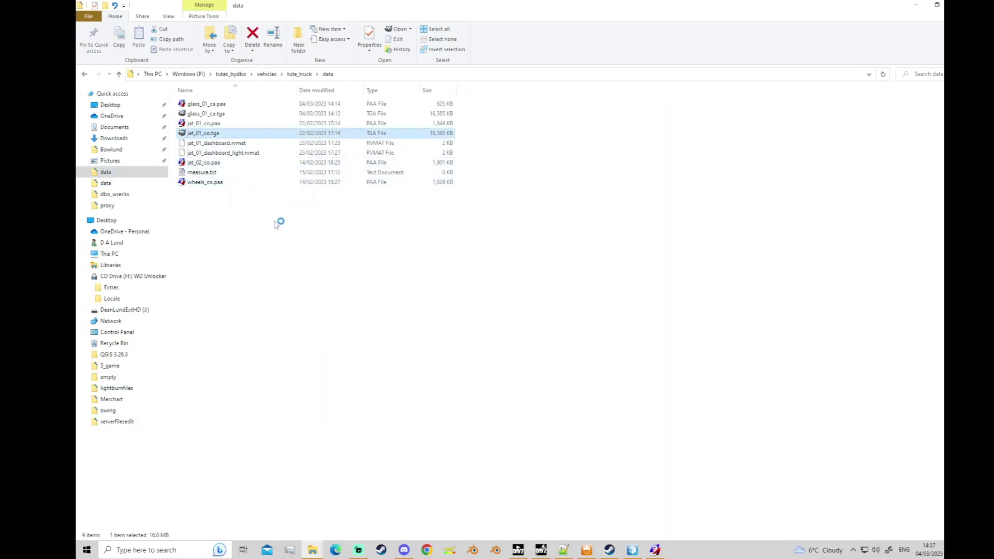
double_click(202, 123)
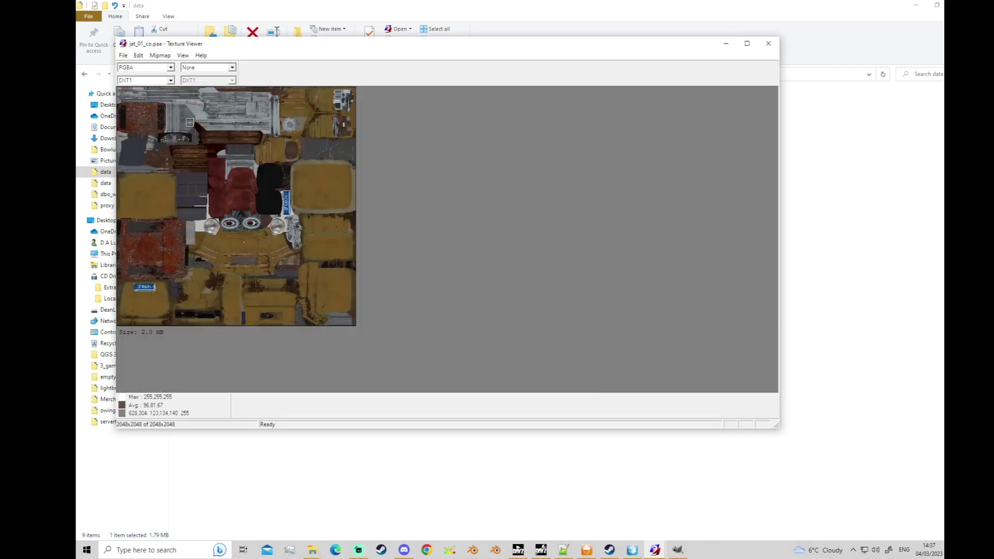
Examine the body panel and door areas of the jat_01_co.paa texture up close, and close Texture Viewer.
scroll(190, 123, down, 1)
scroll(375, 290, up, 3)
scroll(357, 299, down, 1)
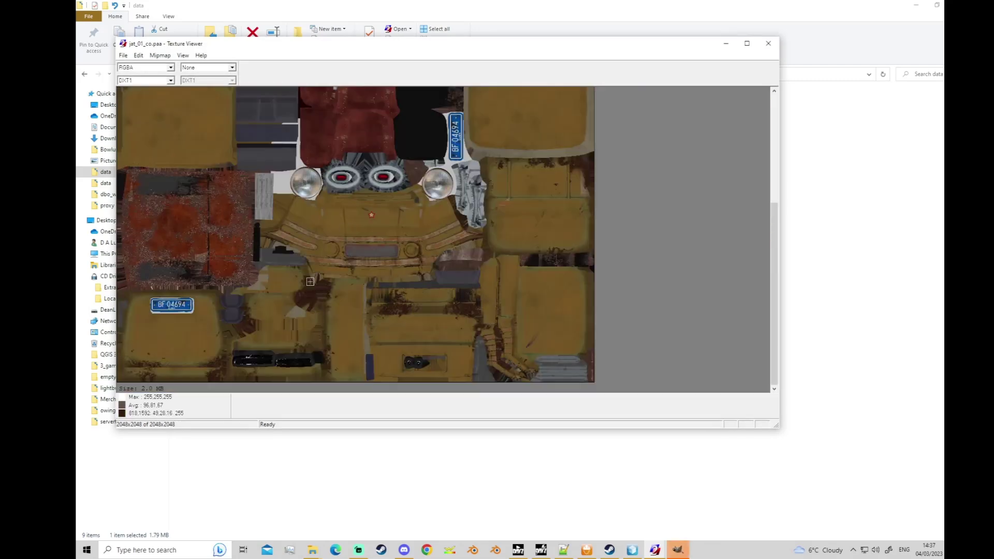
scroll(310, 281, down, 1)
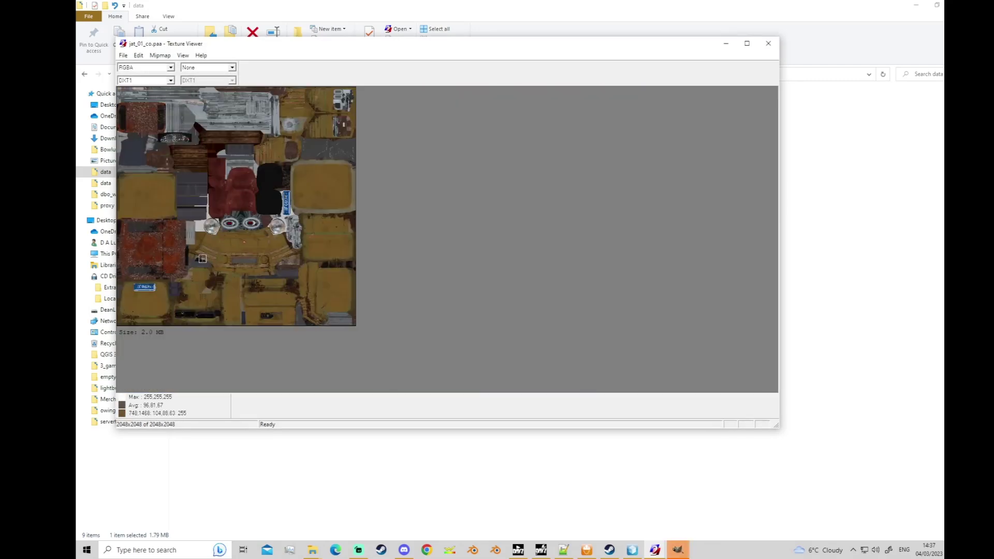
scroll(130, 196, down, 1)
scroll(144, 305, up, 2)
scroll(192, 328, down, 1)
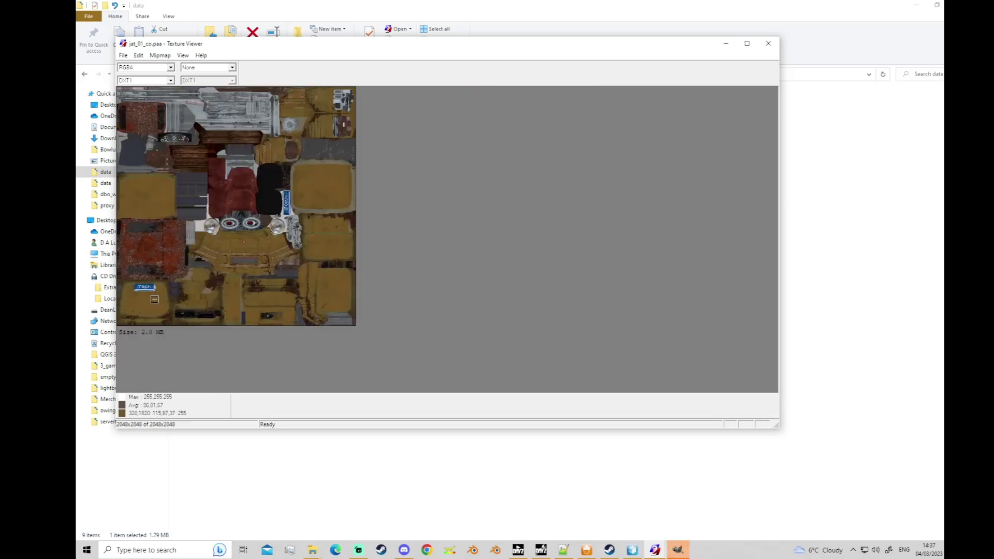
scroll(552, 129, up, 1)
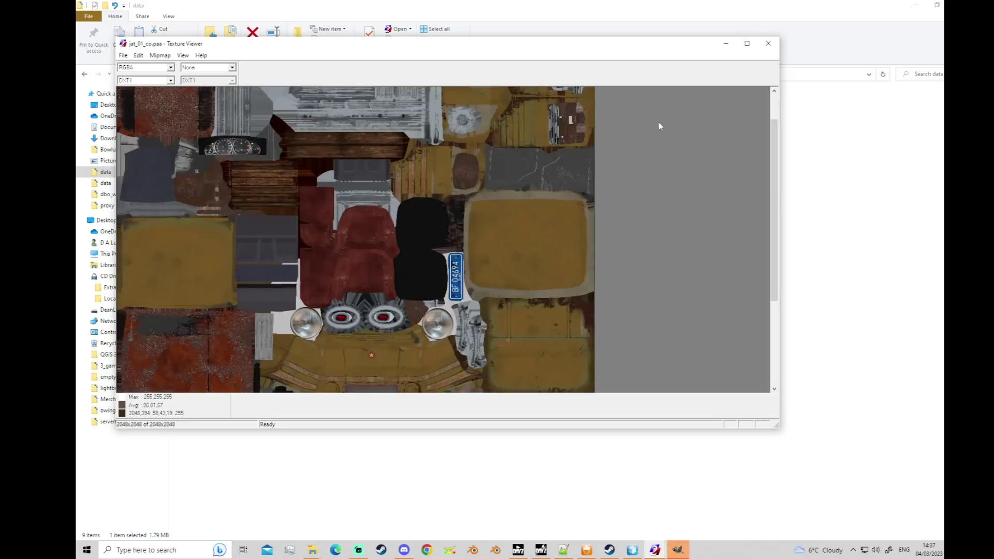
click(768, 44)
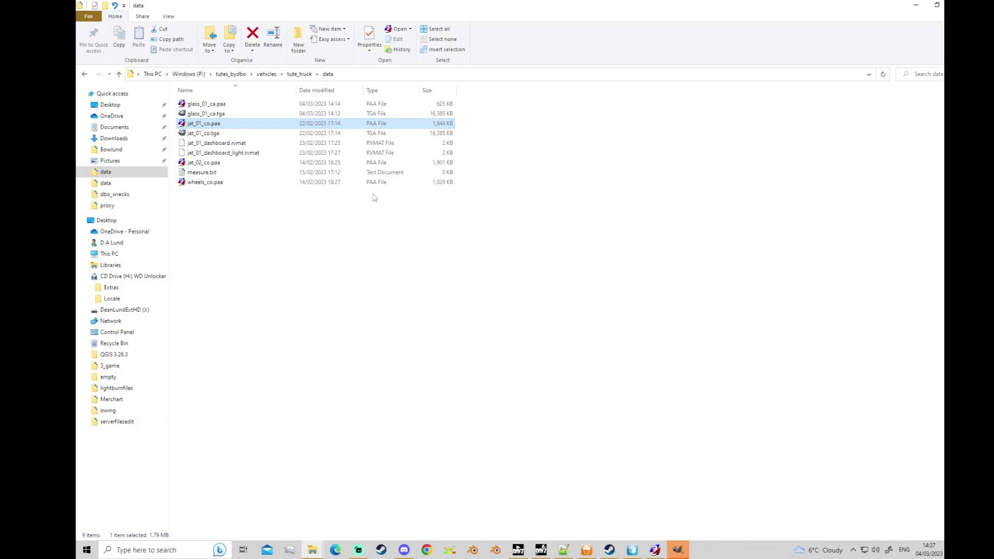
Close the extra image editor window opened for jat_01_co.tga and switch back to config.cpp in Notepad++.
click(346, 230)
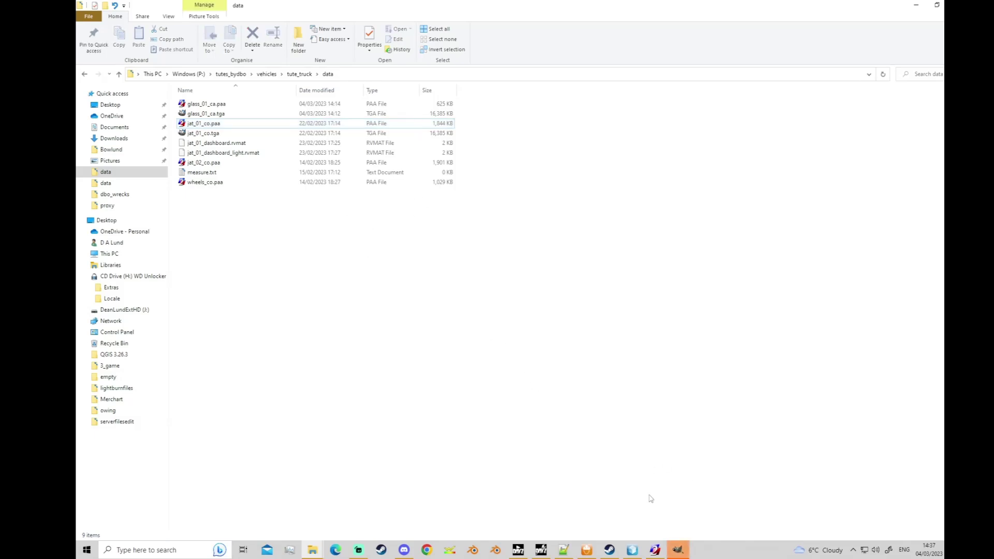
right_click(678, 551)
click(647, 532)
click(565, 550)
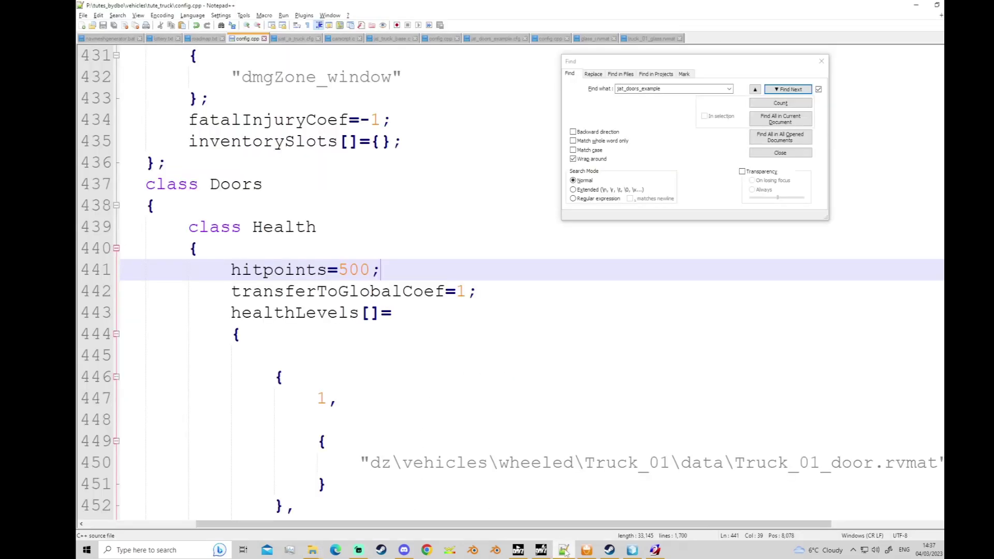
Copy the Doors damage zone block, from class Doors through its closing braces, into a new document and close the Find dialog.
scroll(486, 365, up, 1)
scroll(484, 365, down, 2)
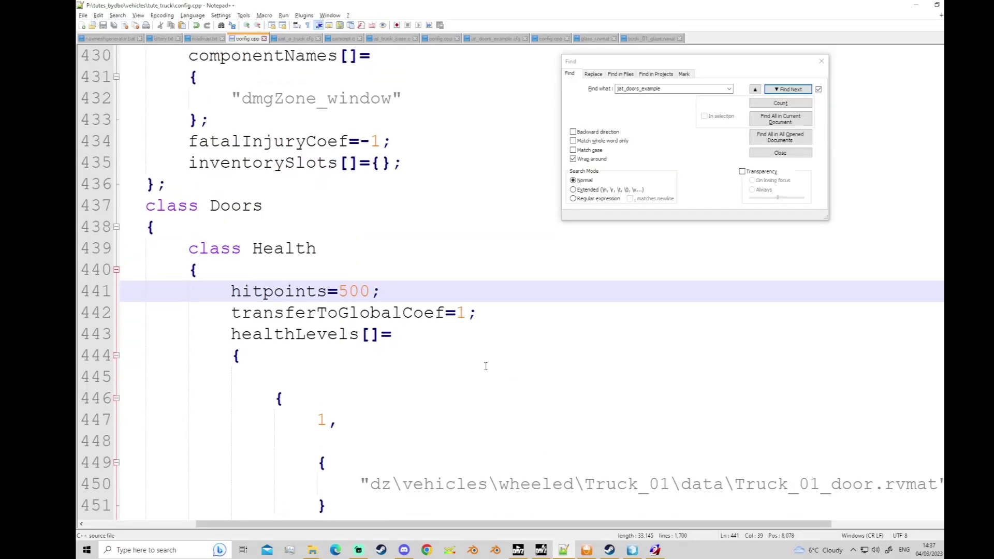
drag(148, 164, 484, 417)
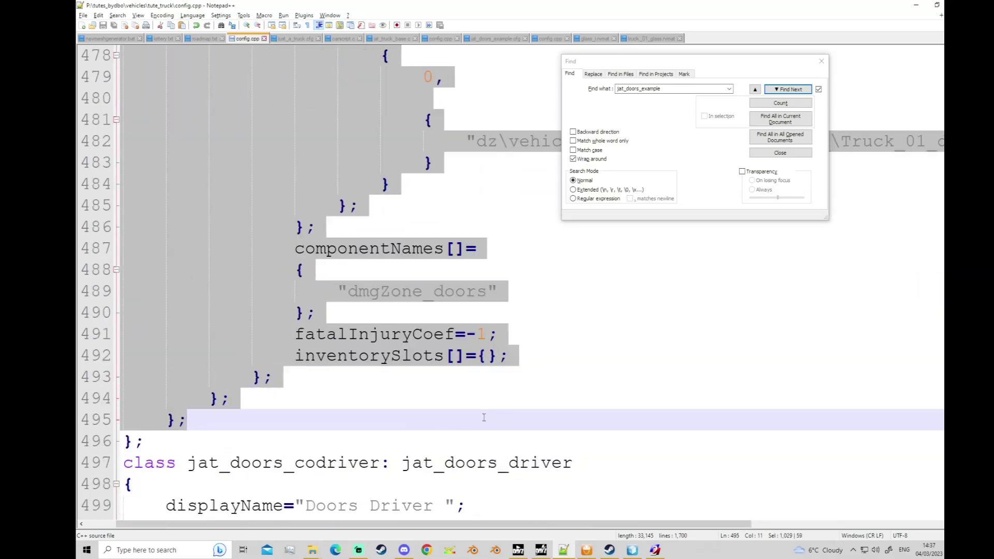
click(82, 24)
key(ctrl+v)
click(822, 63)
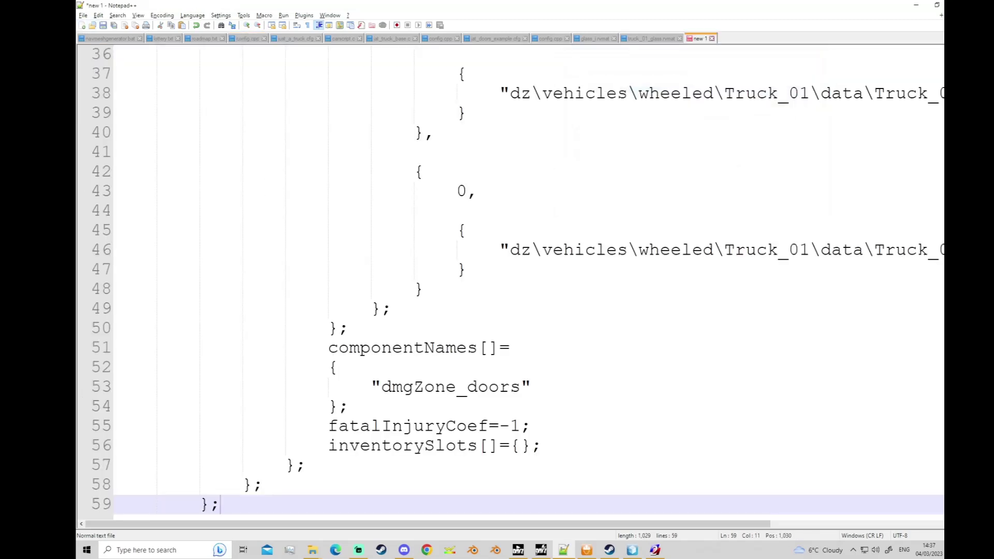
Examine the start of the copied Doors class, highlighting the first health level value of 1.
scroll(509, 280, up, 12)
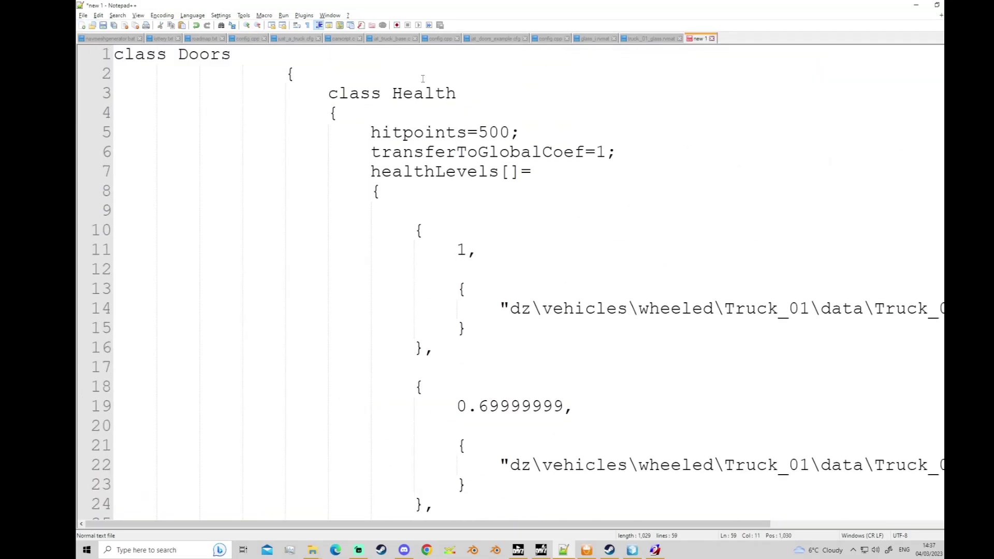
click(423, 78)
mouse_move(404, 525)
mouse_down()
mouse_move(600, 550)
mouse_move(499, 550)
mouse_move(520, 549)
mouse_up()
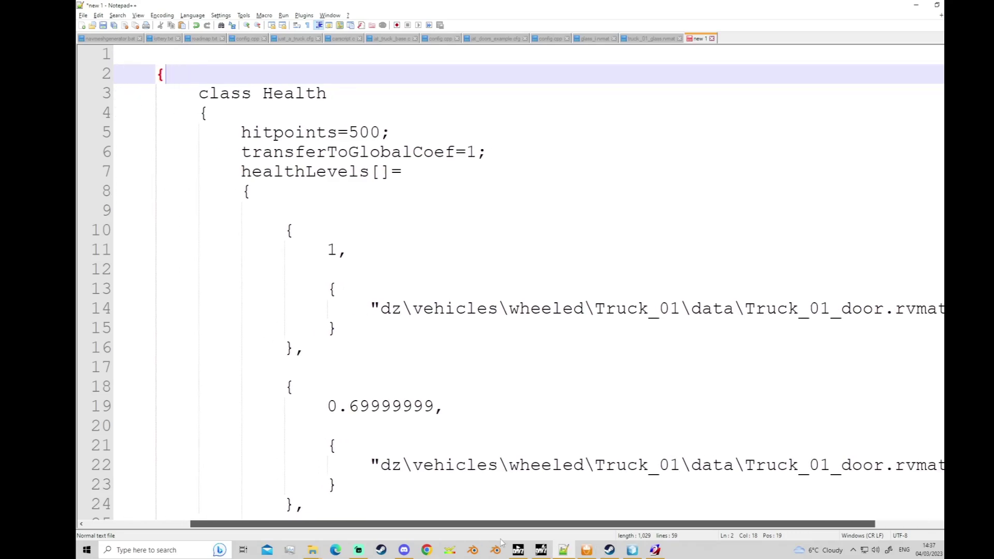
click(383, 211)
click(337, 251)
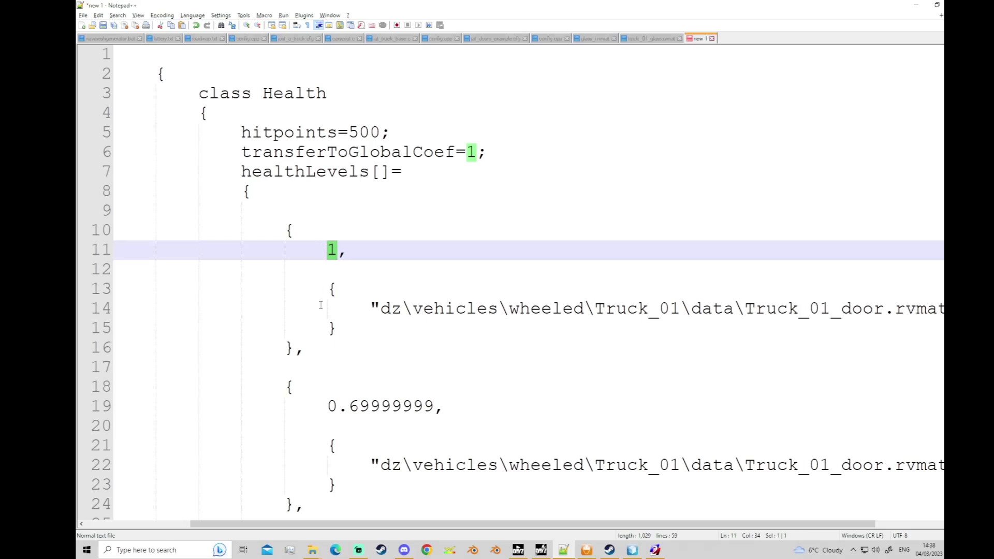
click(331, 104)
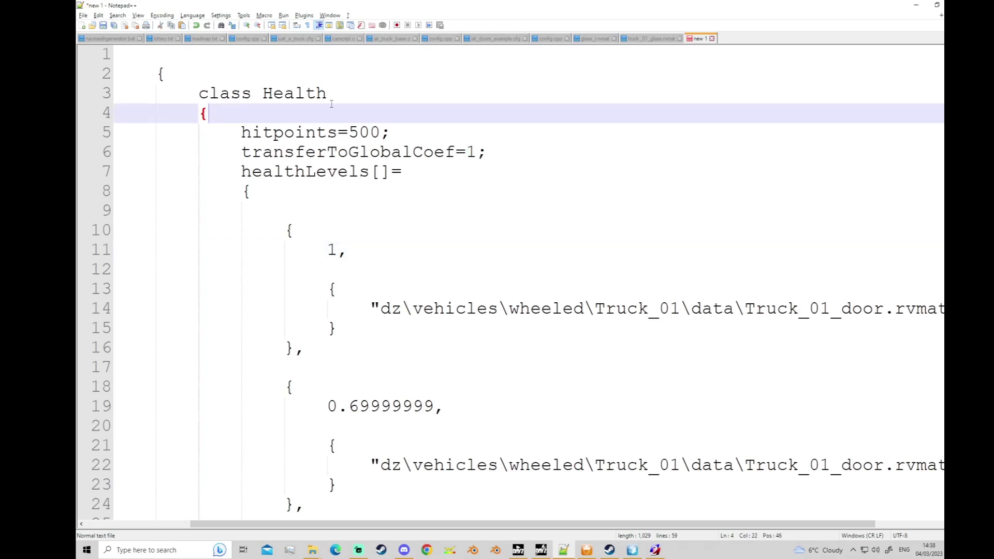
double_click(333, 250)
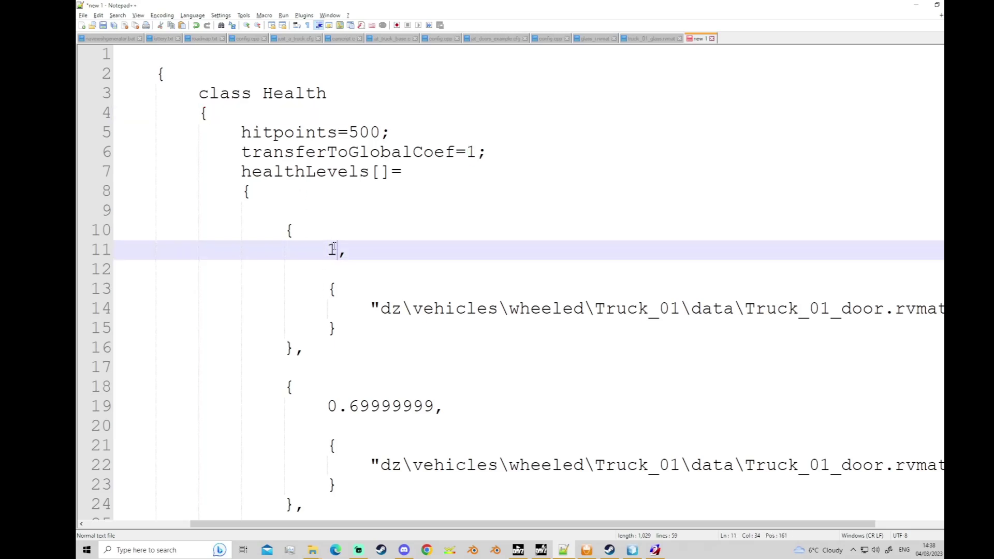
Highlight the hitpoints value of 500 and compare it with the healthLevels thresholds 1, 0.69999999 and 0.5.
click(336, 133)
drag(381, 132, 348, 132)
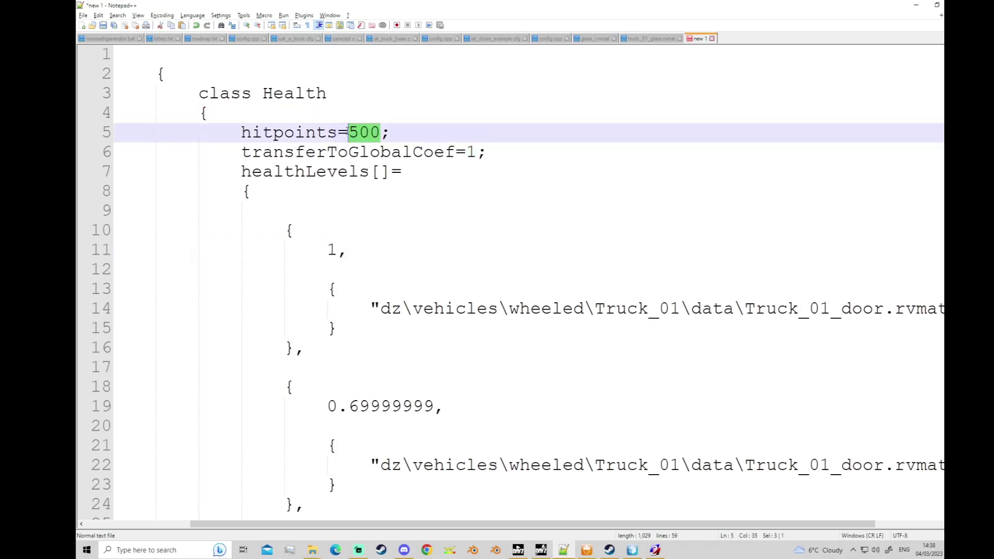
click(367, 205)
click(364, 134)
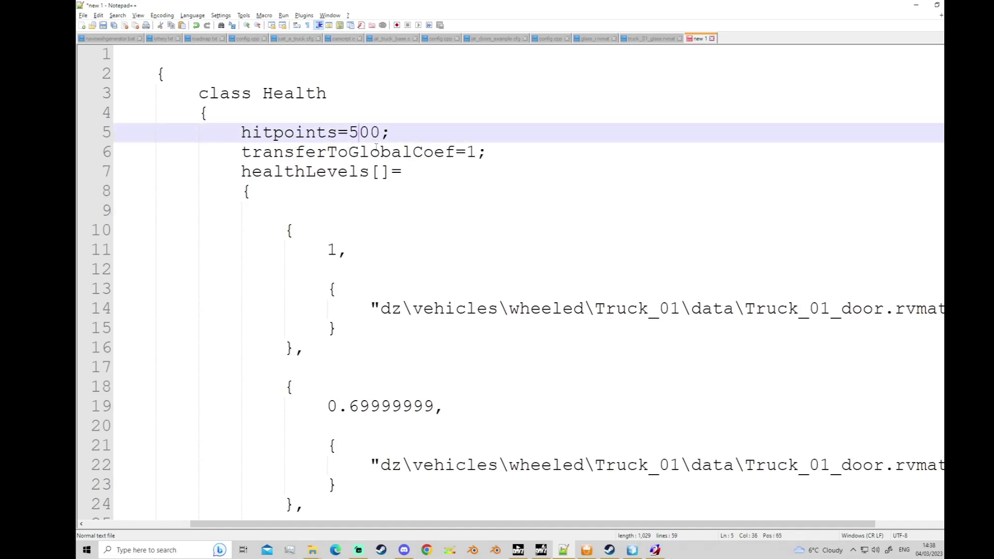
drag(380, 132, 347, 132)
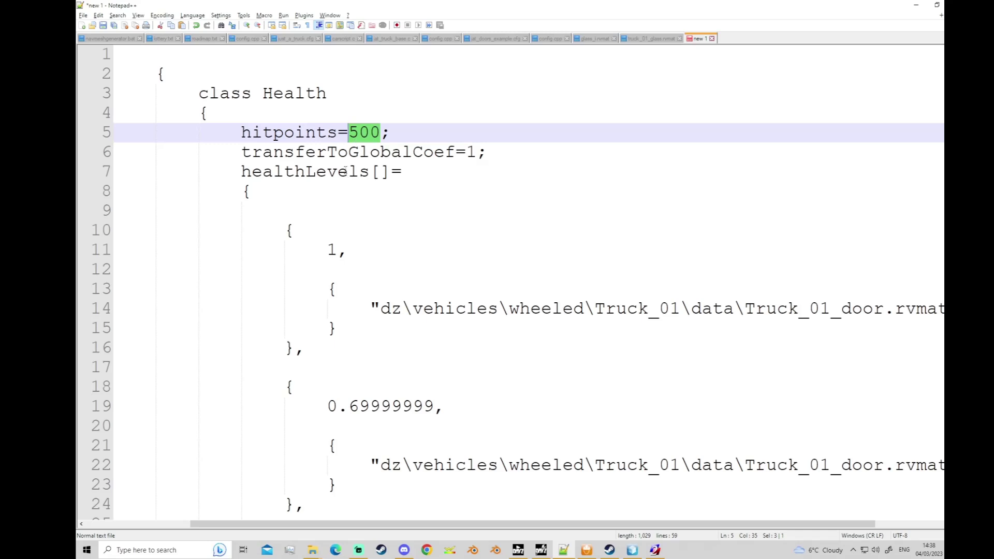
scroll(358, 181, down, 2)
scroll(358, 182, up, 2)
scroll(356, 181, down, 2)
scroll(355, 180, up, 2)
scroll(355, 180, down, 2)
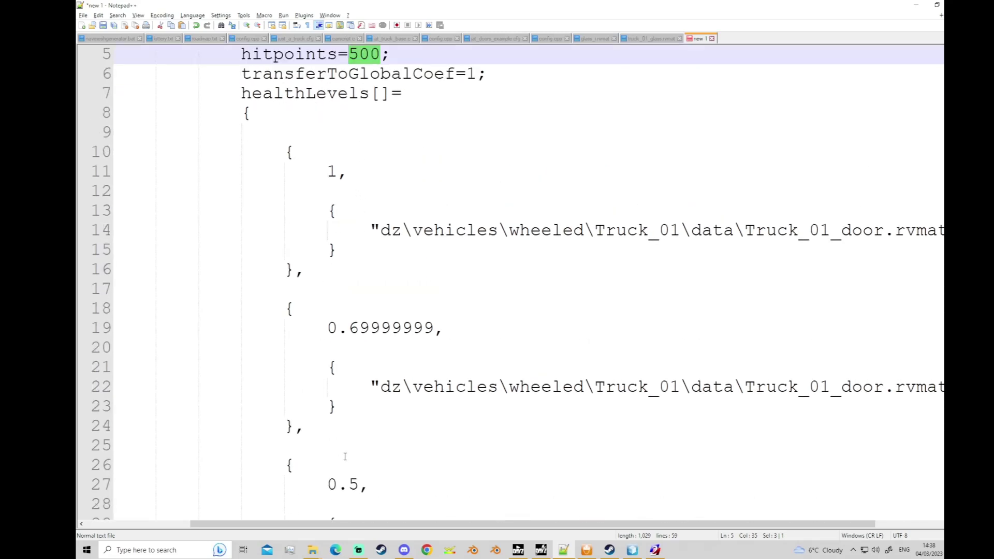
Replace Truck with Jat in the Truck_01 folder name of the first health level's door material path.
drag(343, 525, 446, 530)
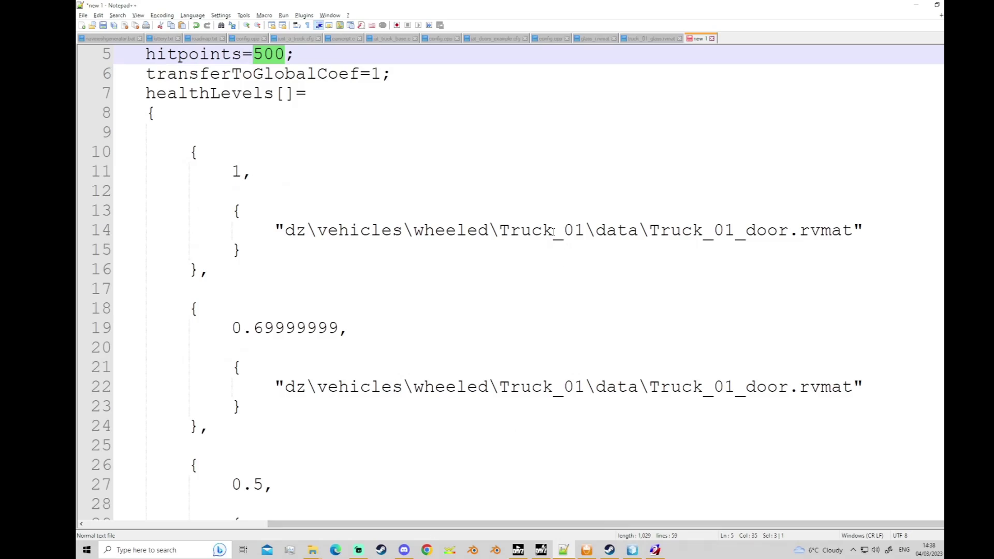
drag(554, 231, 503, 232)
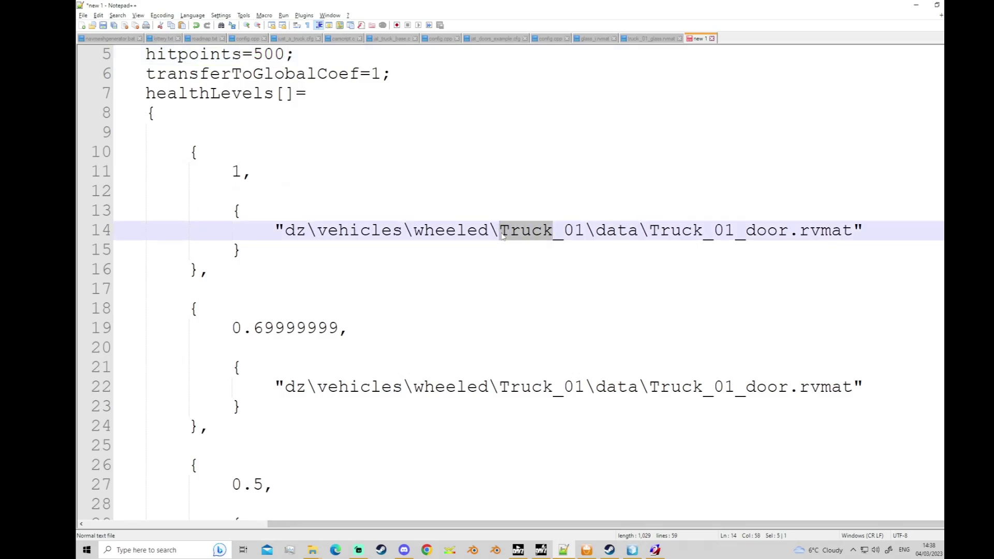
text(Jat)
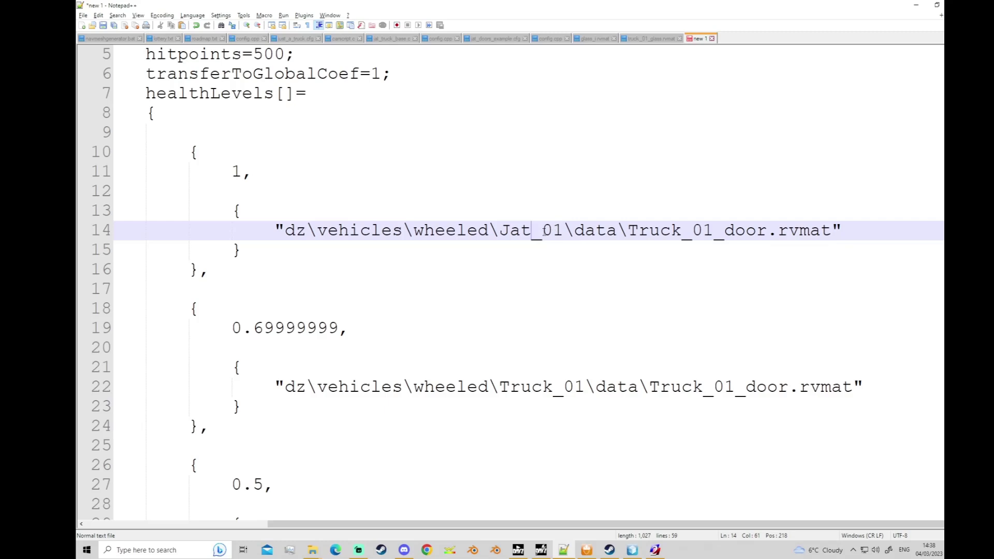
Restore the folder name to Truck_01 in the first health level's door material path.
key(Right)
key(Right)
key(Right)
click(541, 230)
key(BackSpace)
key(BackSpace)
key(BackSpace)
text(Truck)
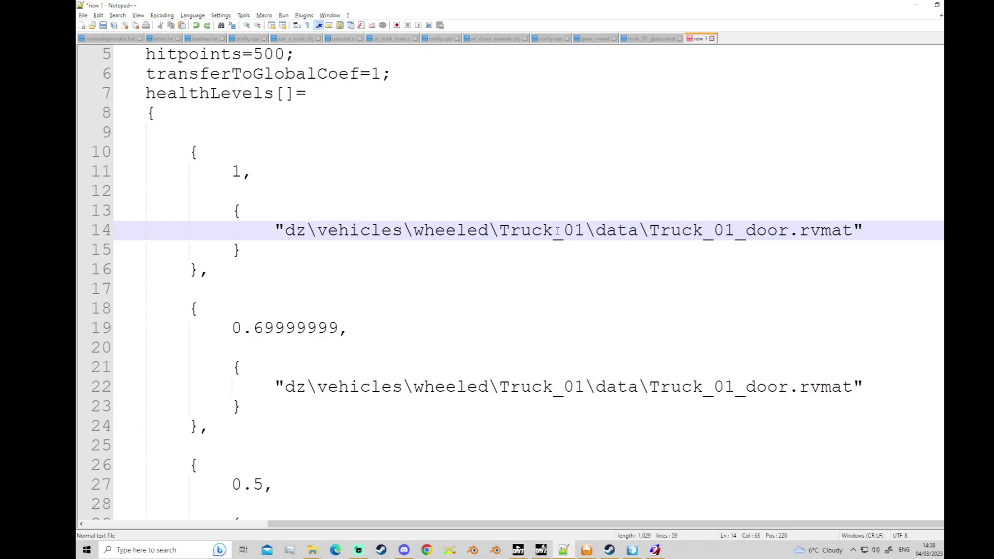
Highlight Truck in the folder name and in the rvmat file name of the first health level's material path.
drag(553, 230, 499, 230)
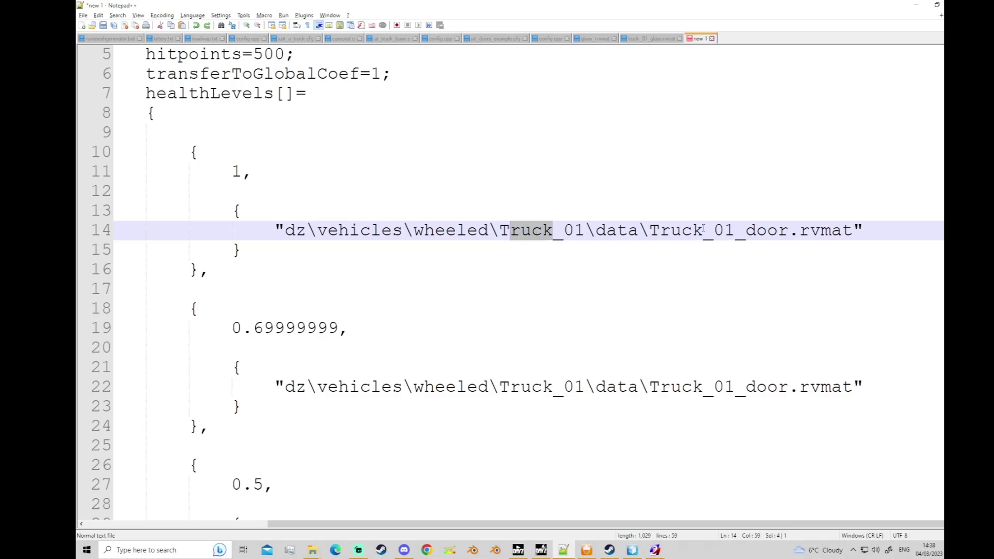
drag(703, 231, 649, 230)
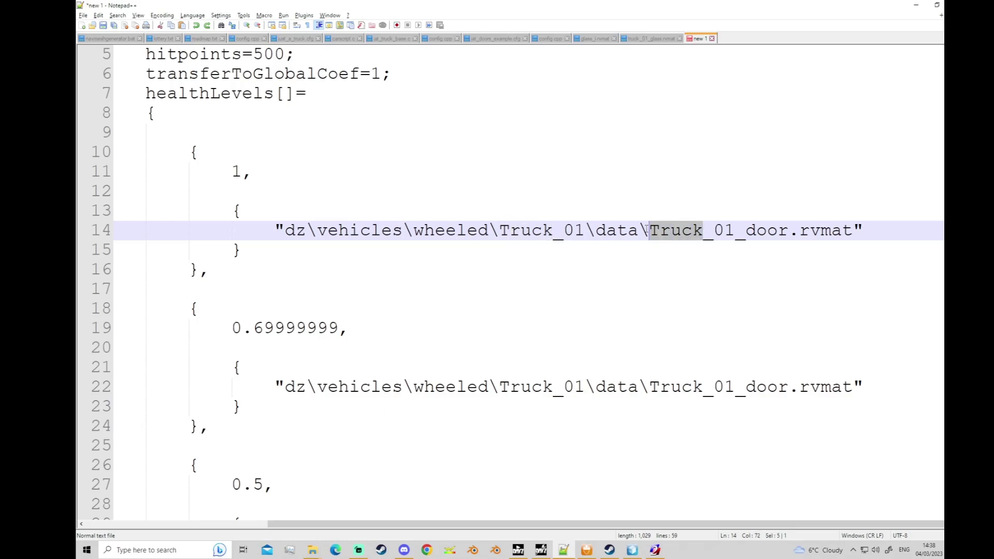